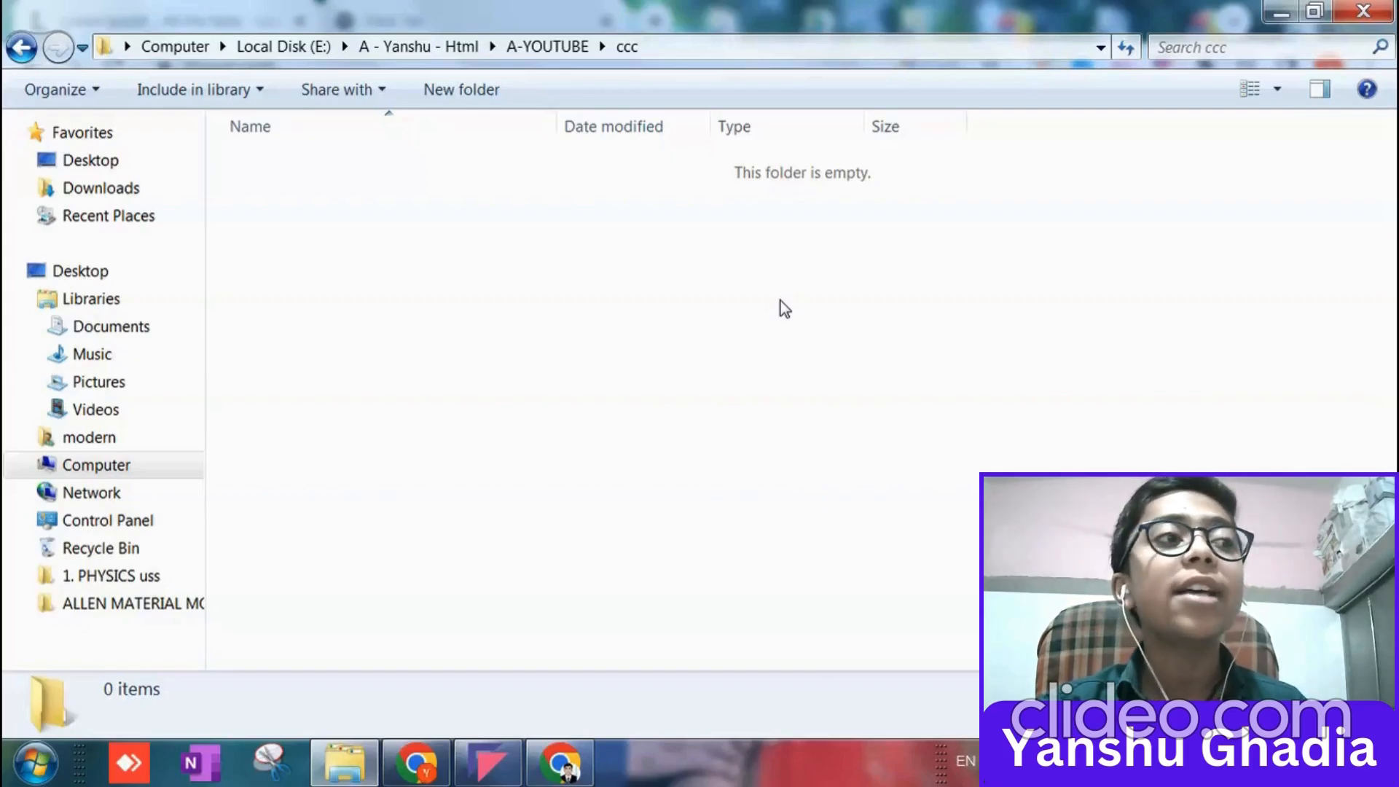
left_click_drag(423, 274, 721, 496)
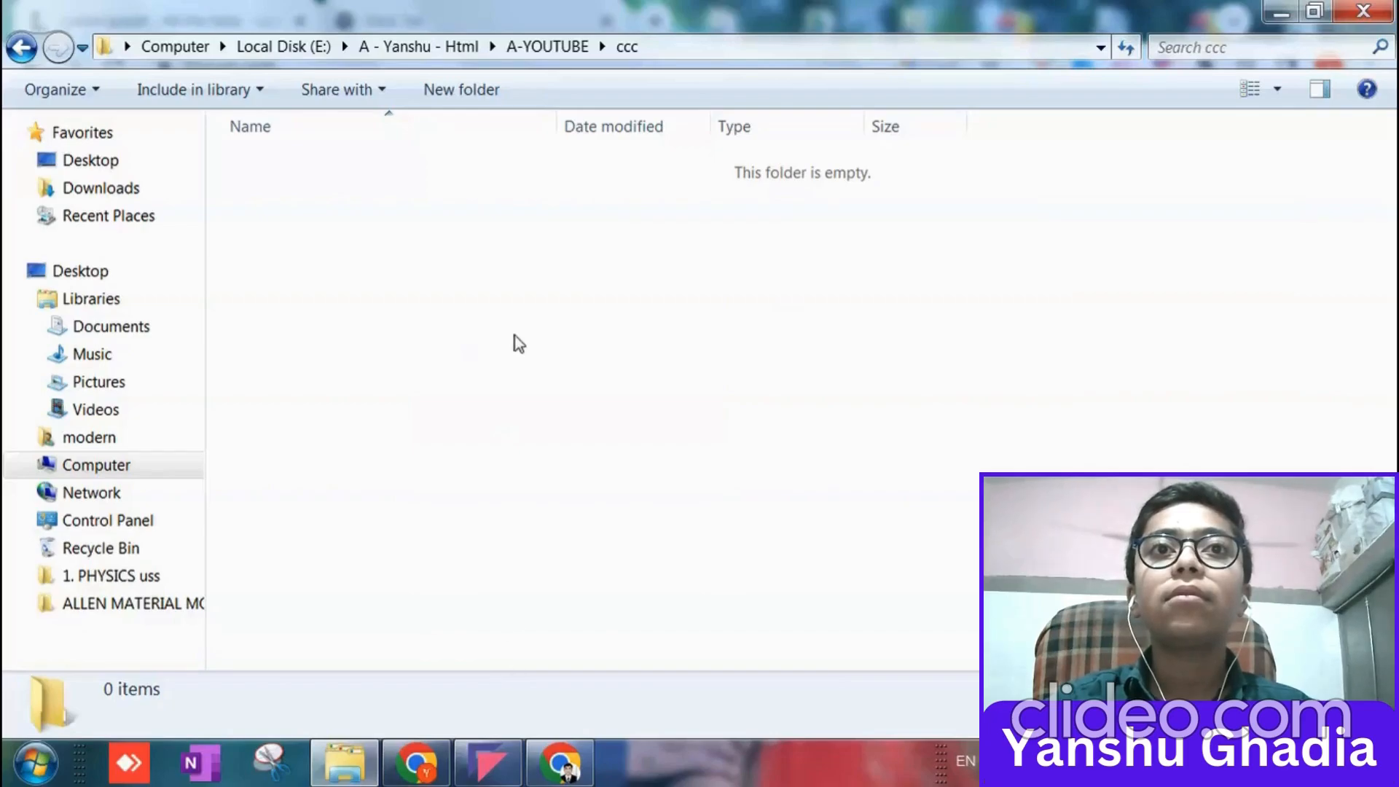
left_click_drag(408, 200, 625, 411)
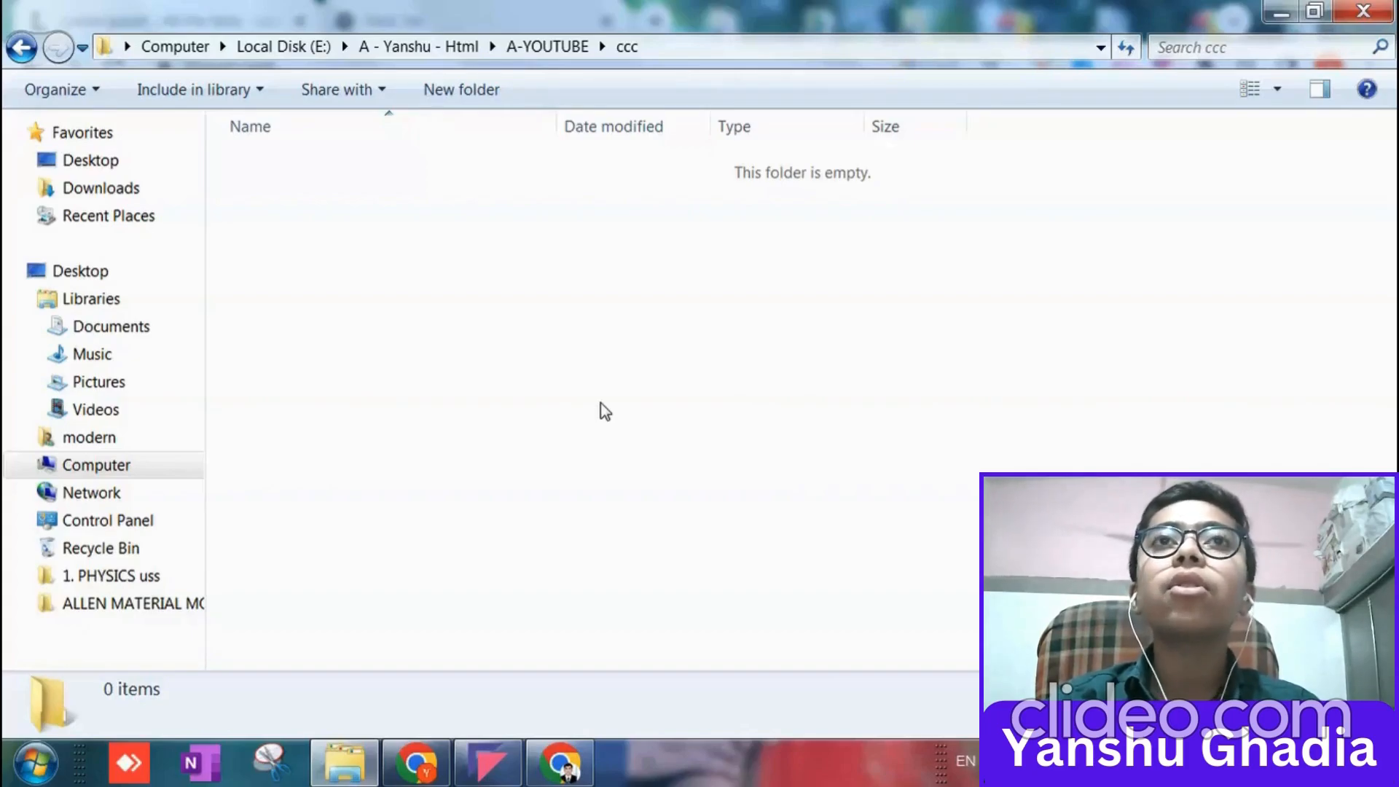
right_click(600, 403)
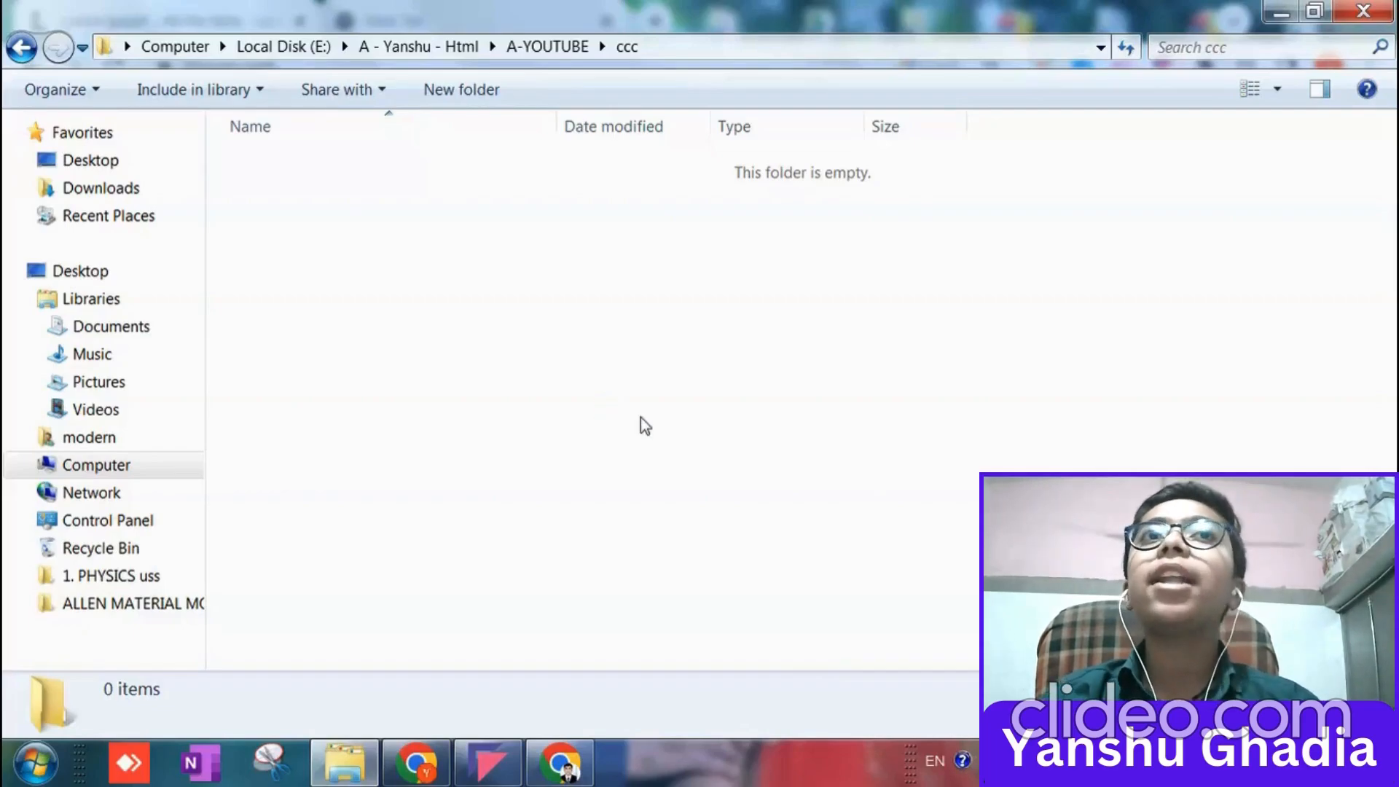
left_click_drag(686, 171, 887, 251)
left_click_drag(687, 154, 906, 365)
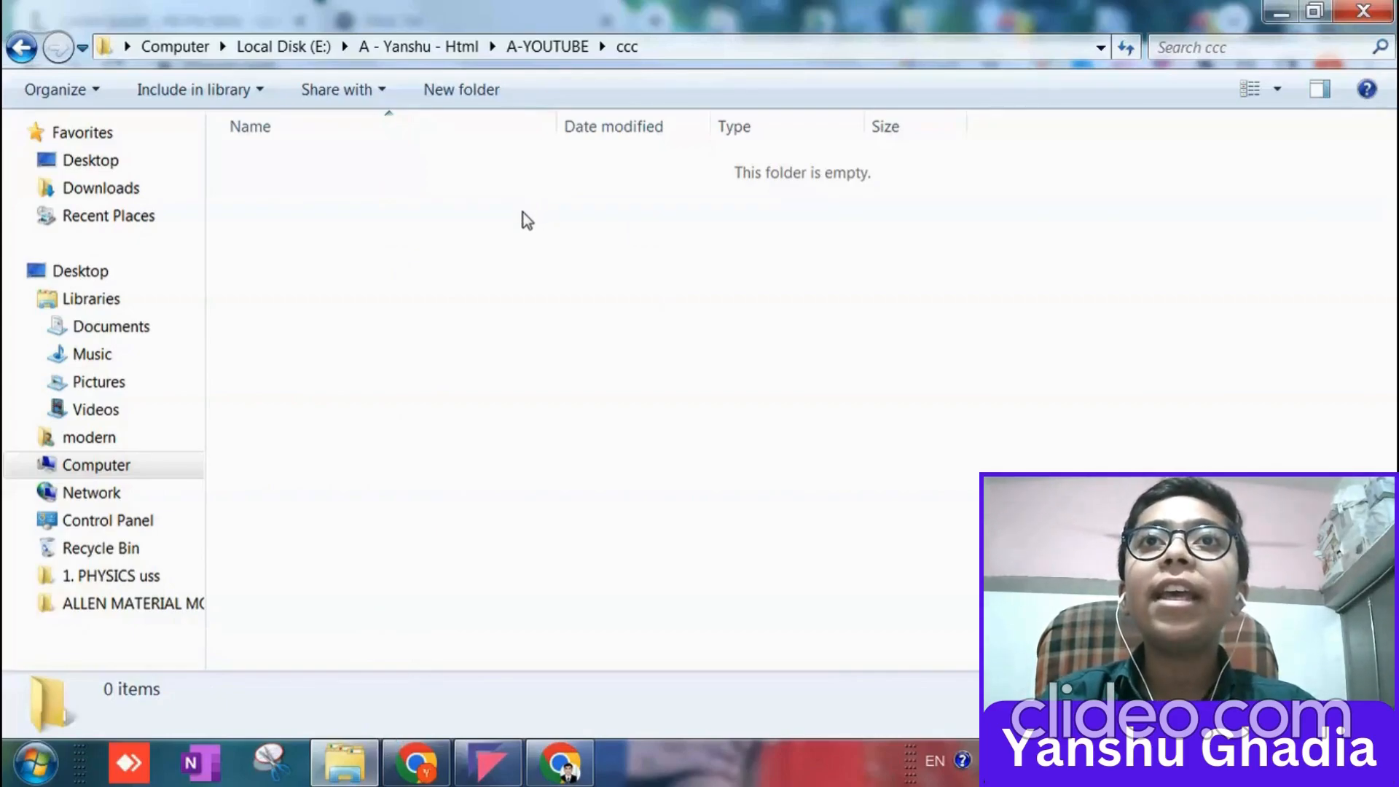
Search the installed programs for "microso" and launch Microsoft Office Word 2007 with a blank document.
left_click(35, 763)
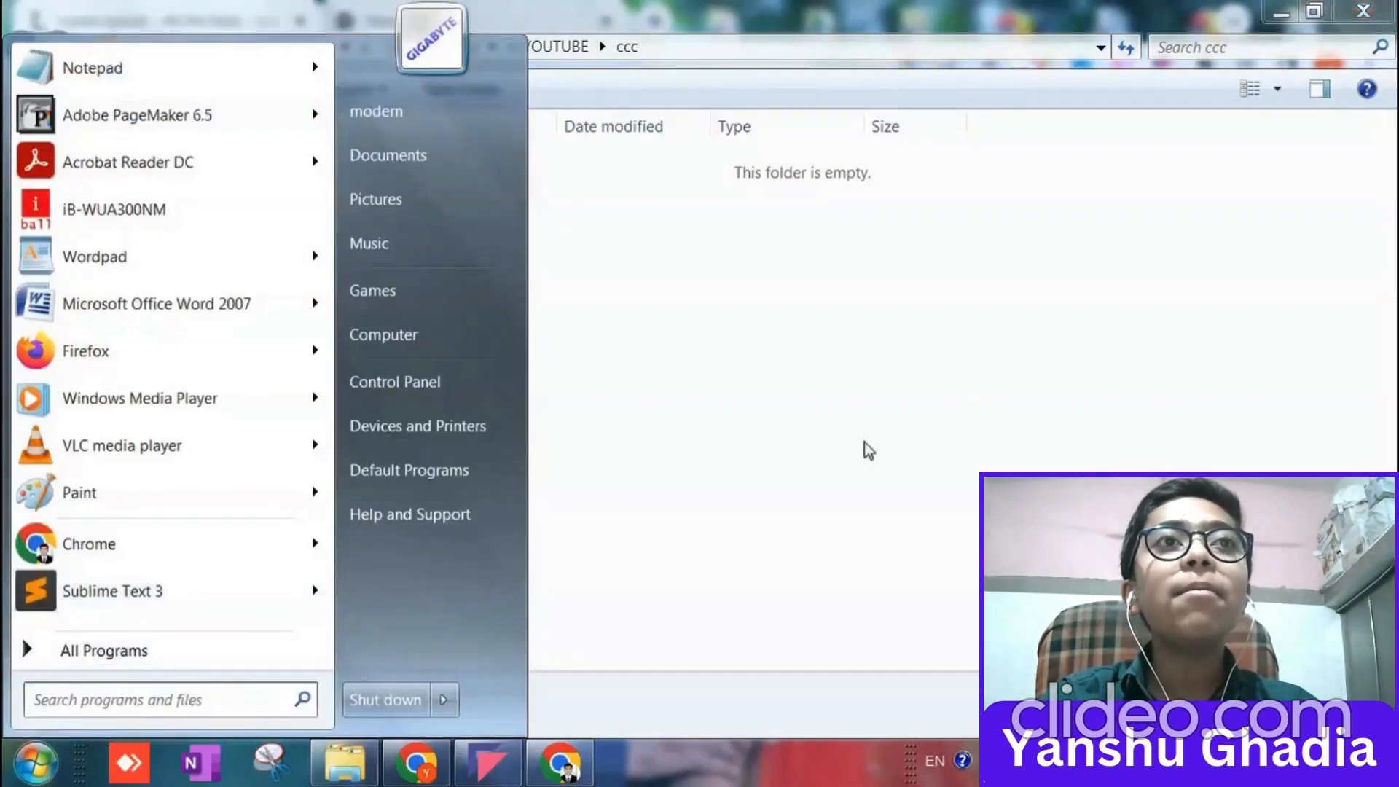
type("m")
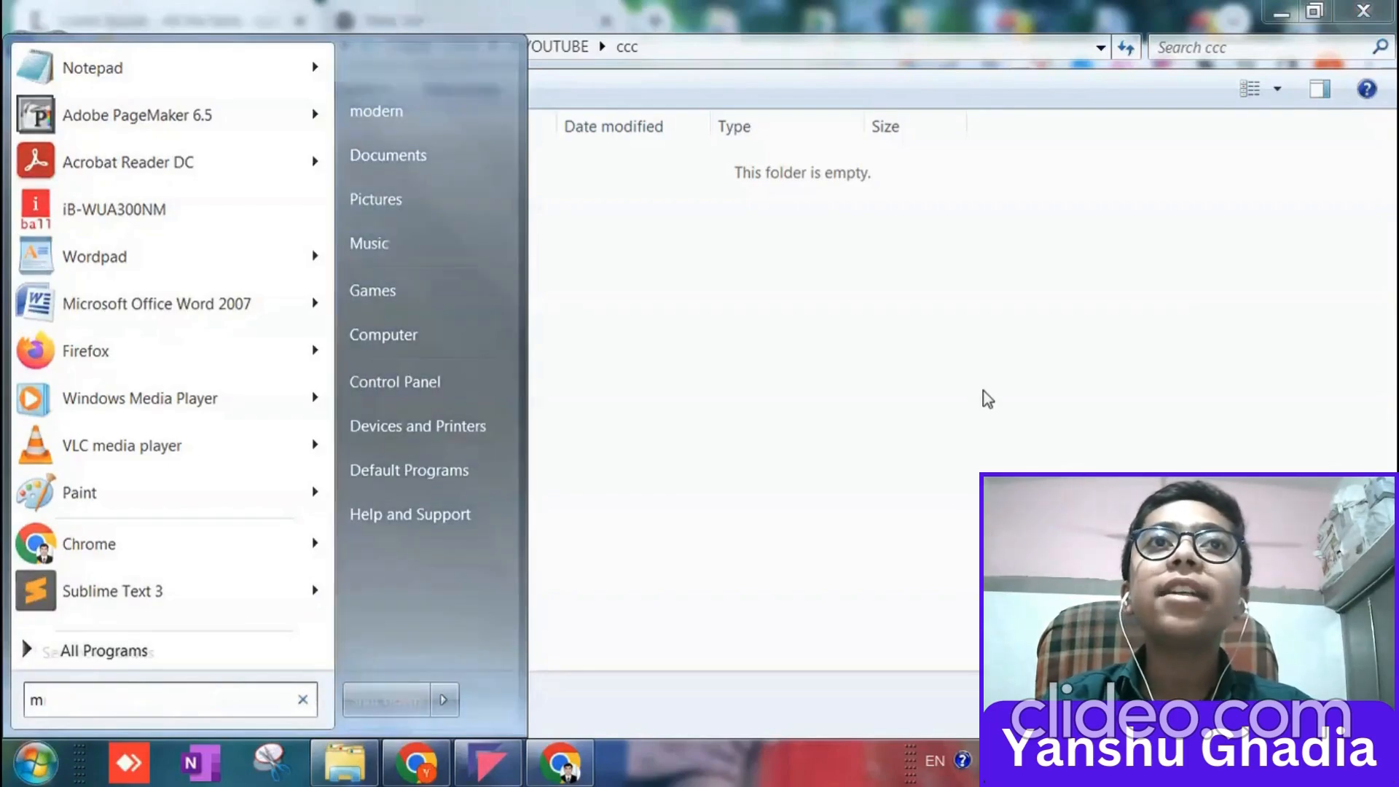
type("icros")
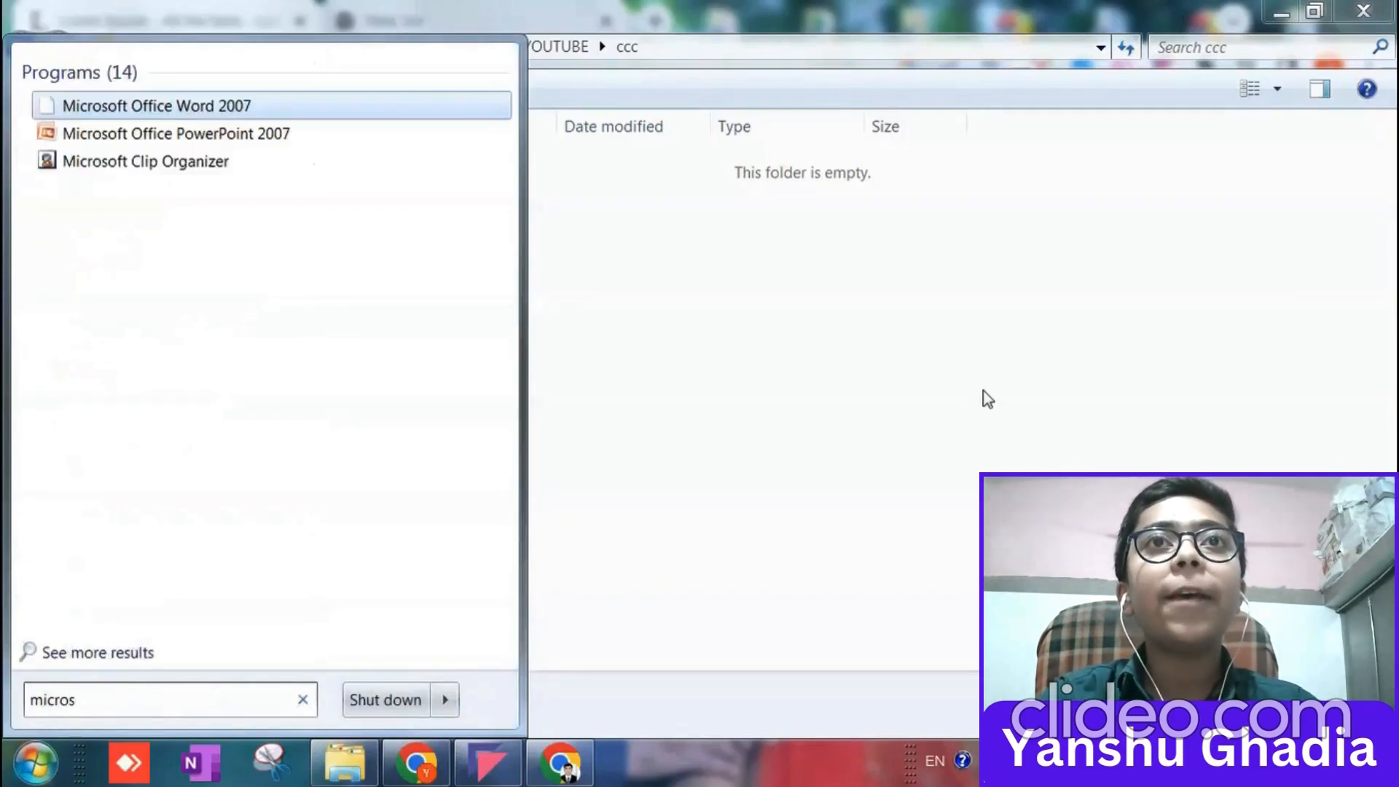
type("o")
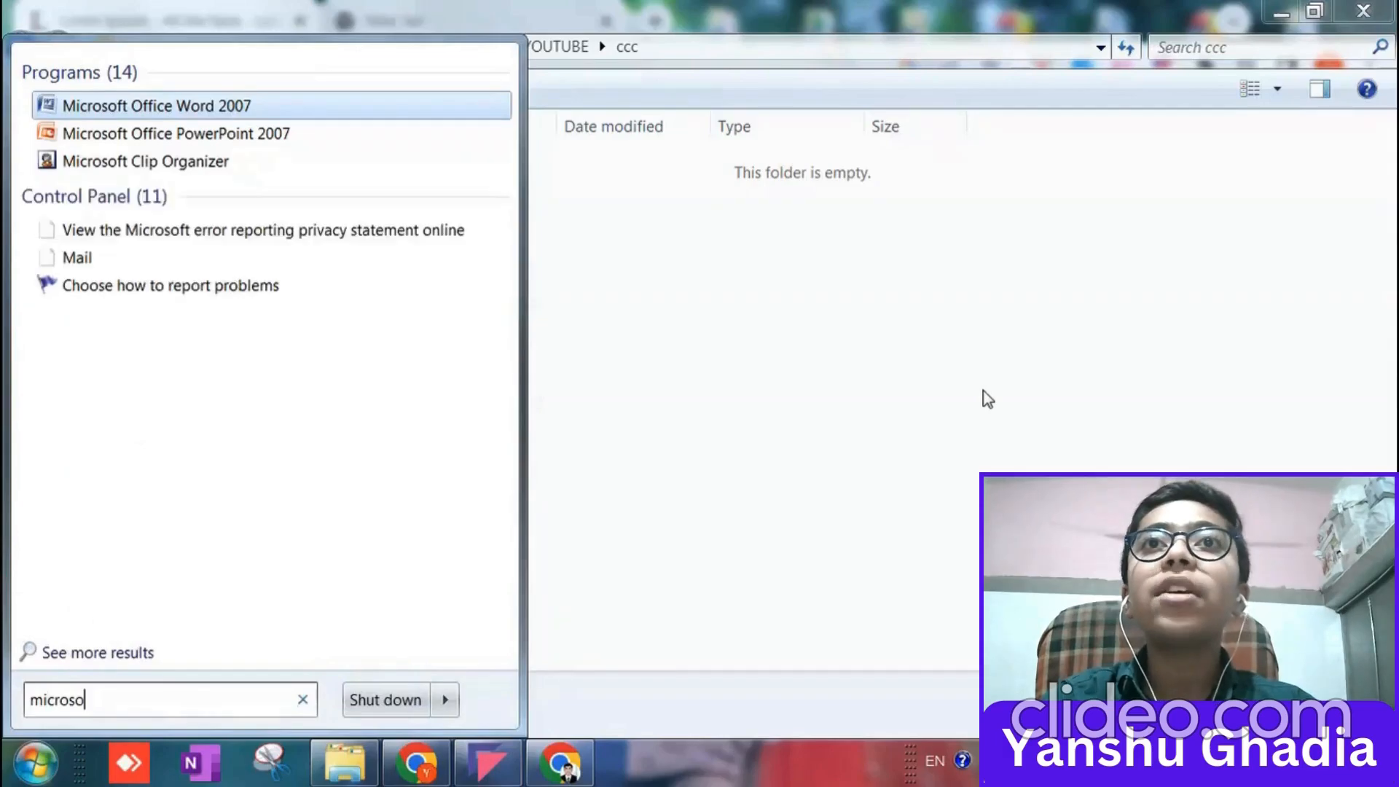
key("Return")
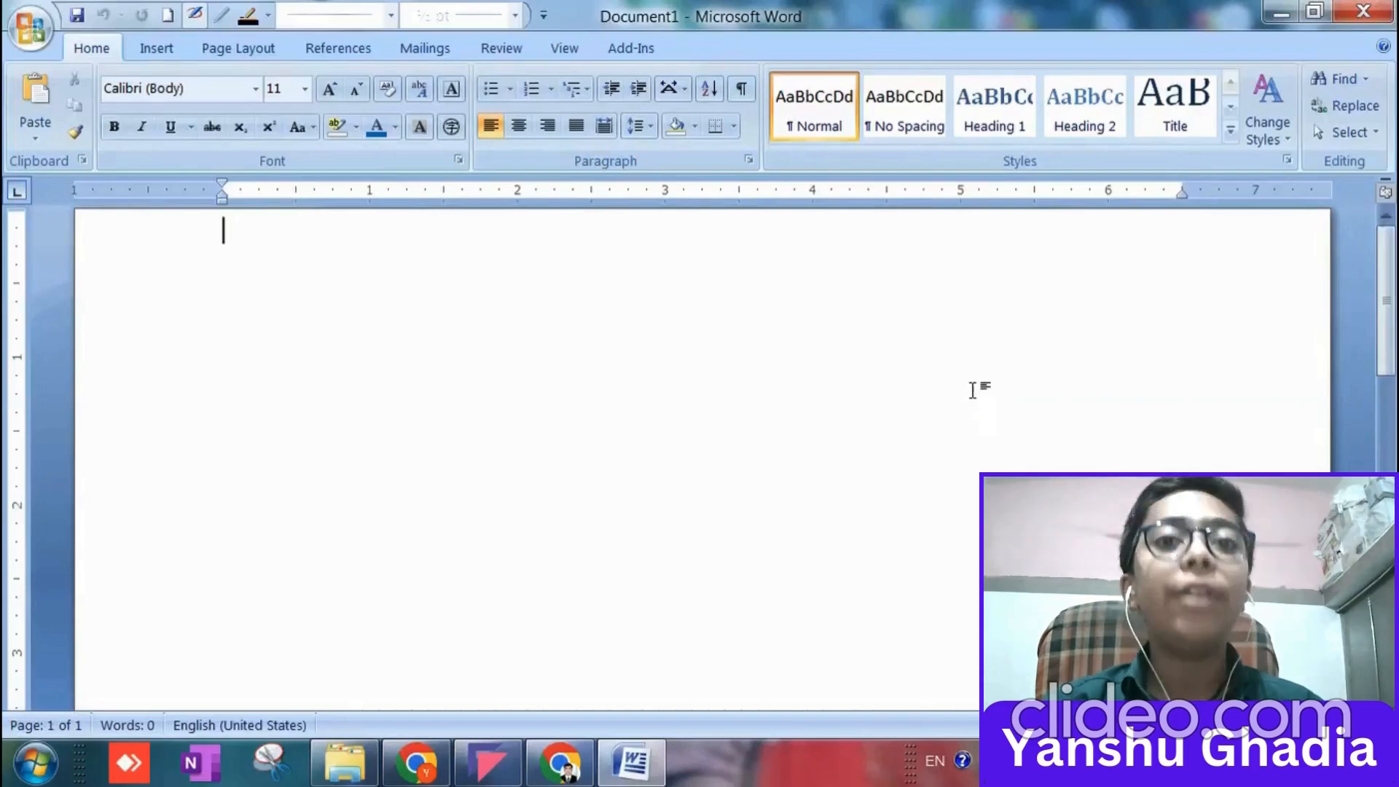
scroll(893, 427, "down", 10)
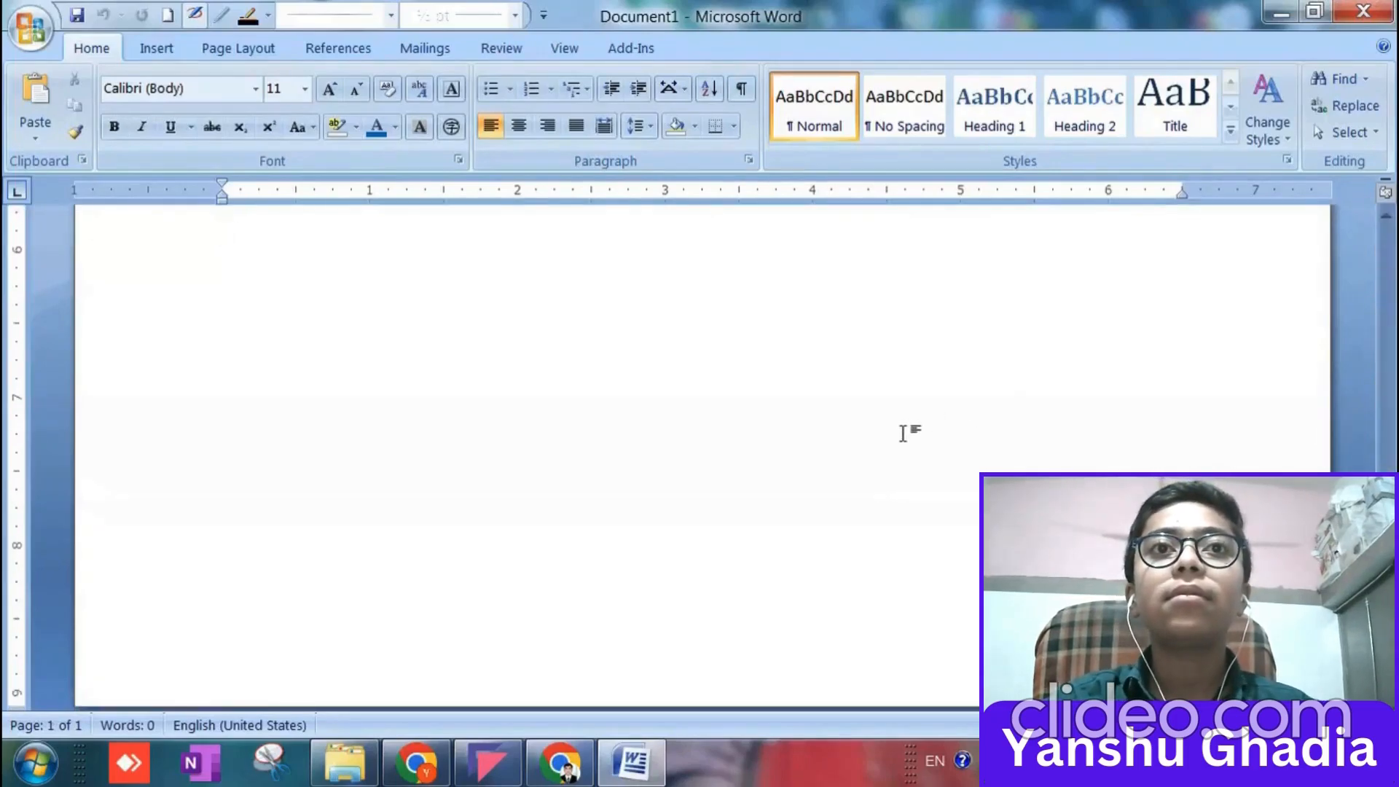
scroll(906, 467, "up", 10)
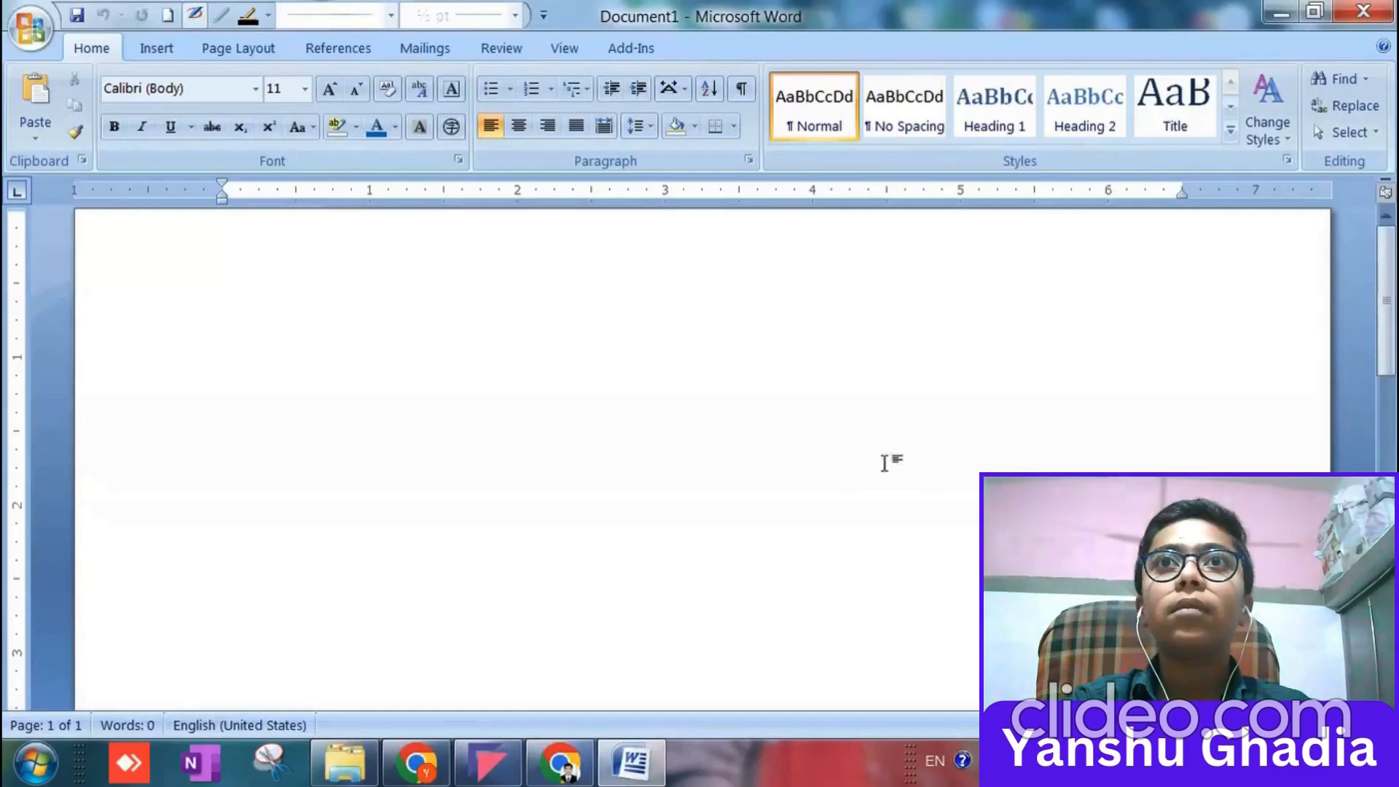
mouse_move(1388, 319)
left_mouse_down()
mouse_move(1377, 568)
mouse_move(1361, 327)
left_mouse_up()
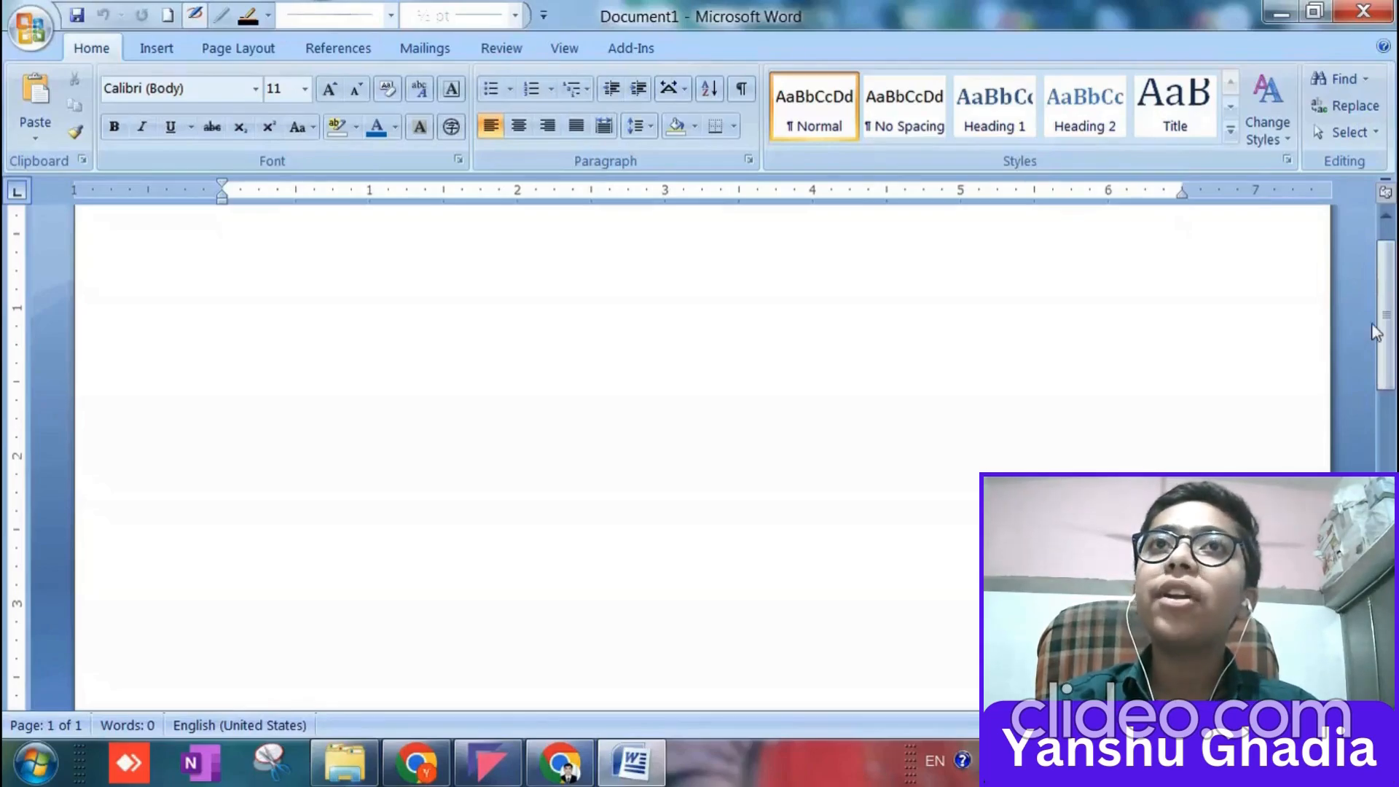
scroll(1242, 336, "up", 1)
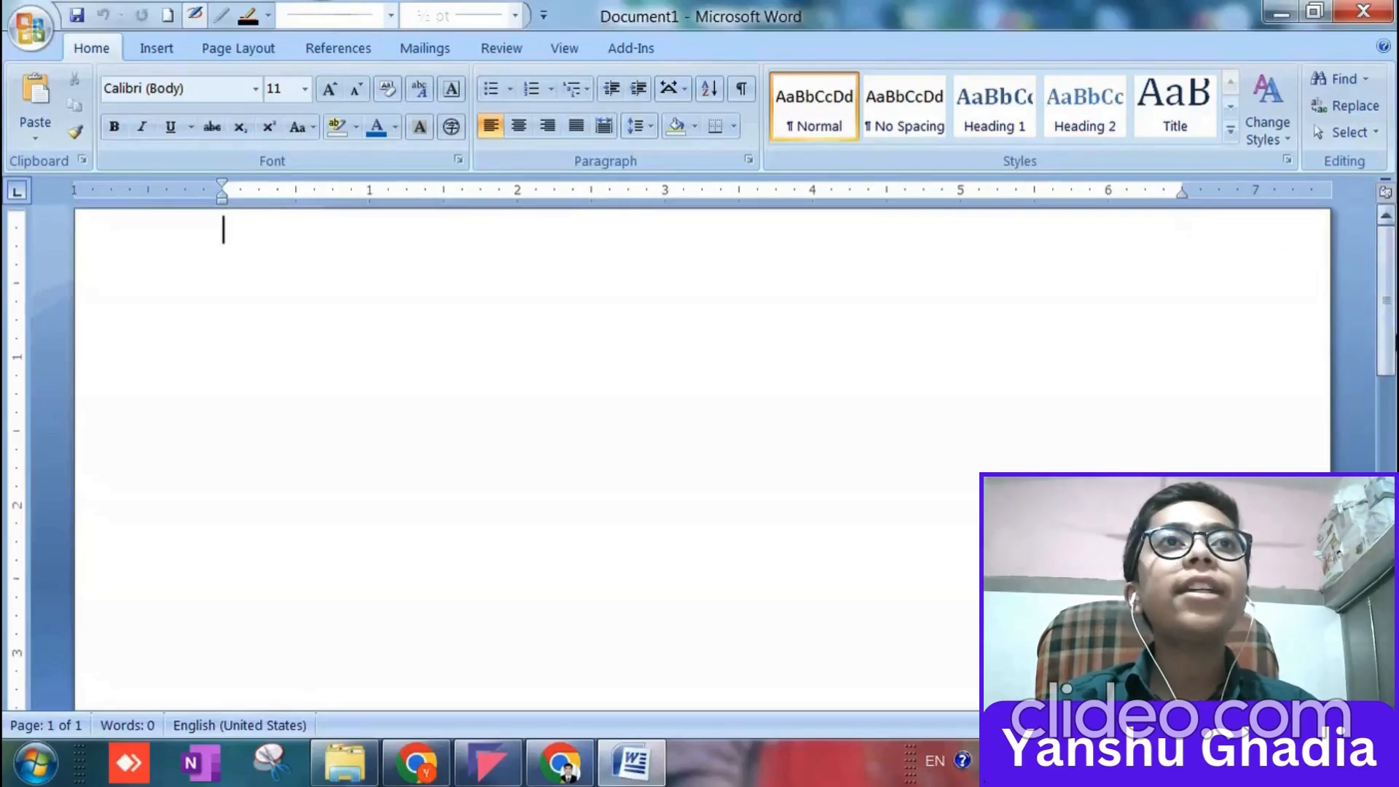
mouse_move(1392, 313)
left_mouse_down()
mouse_move(1395, 568)
mouse_move(1393, 317)
left_mouse_up()
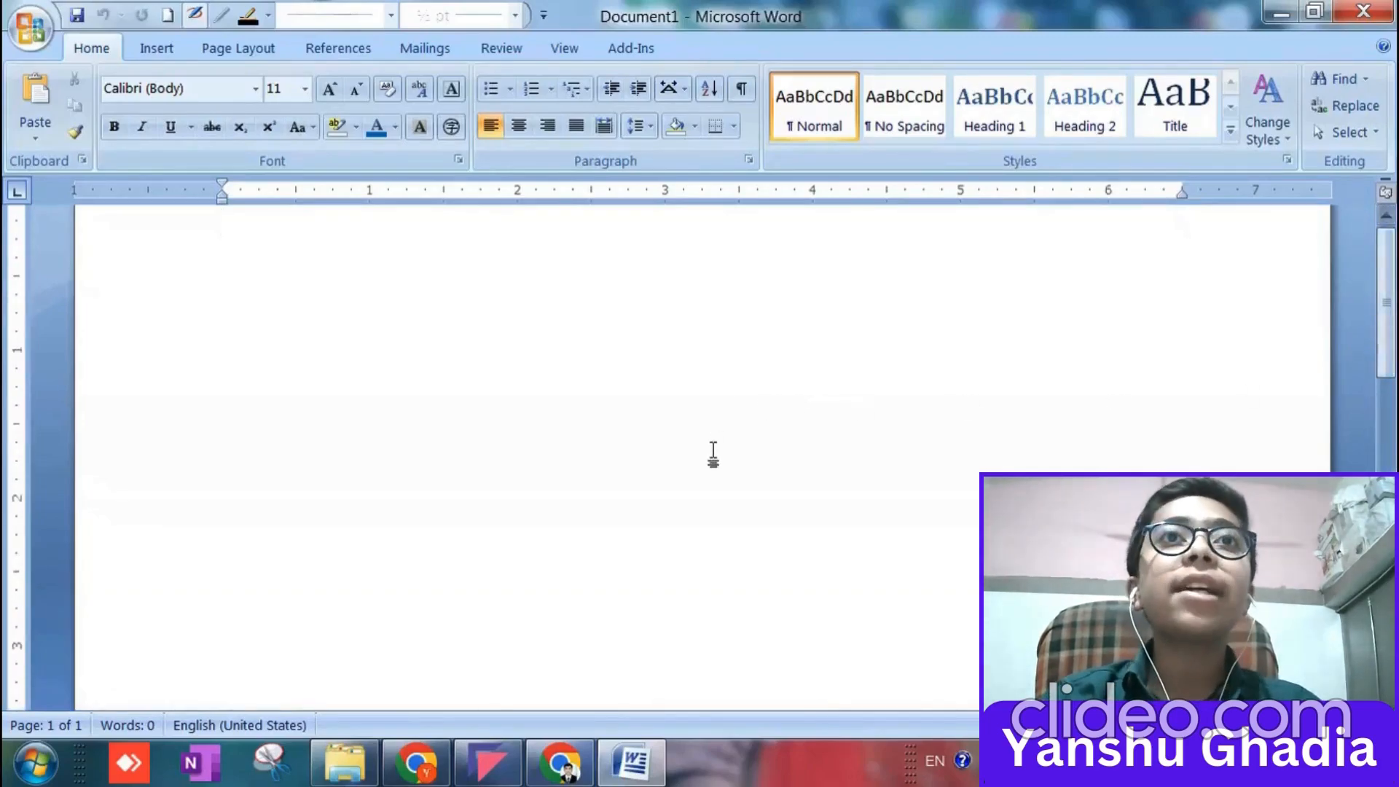
scroll(626, 408, "down", 10)
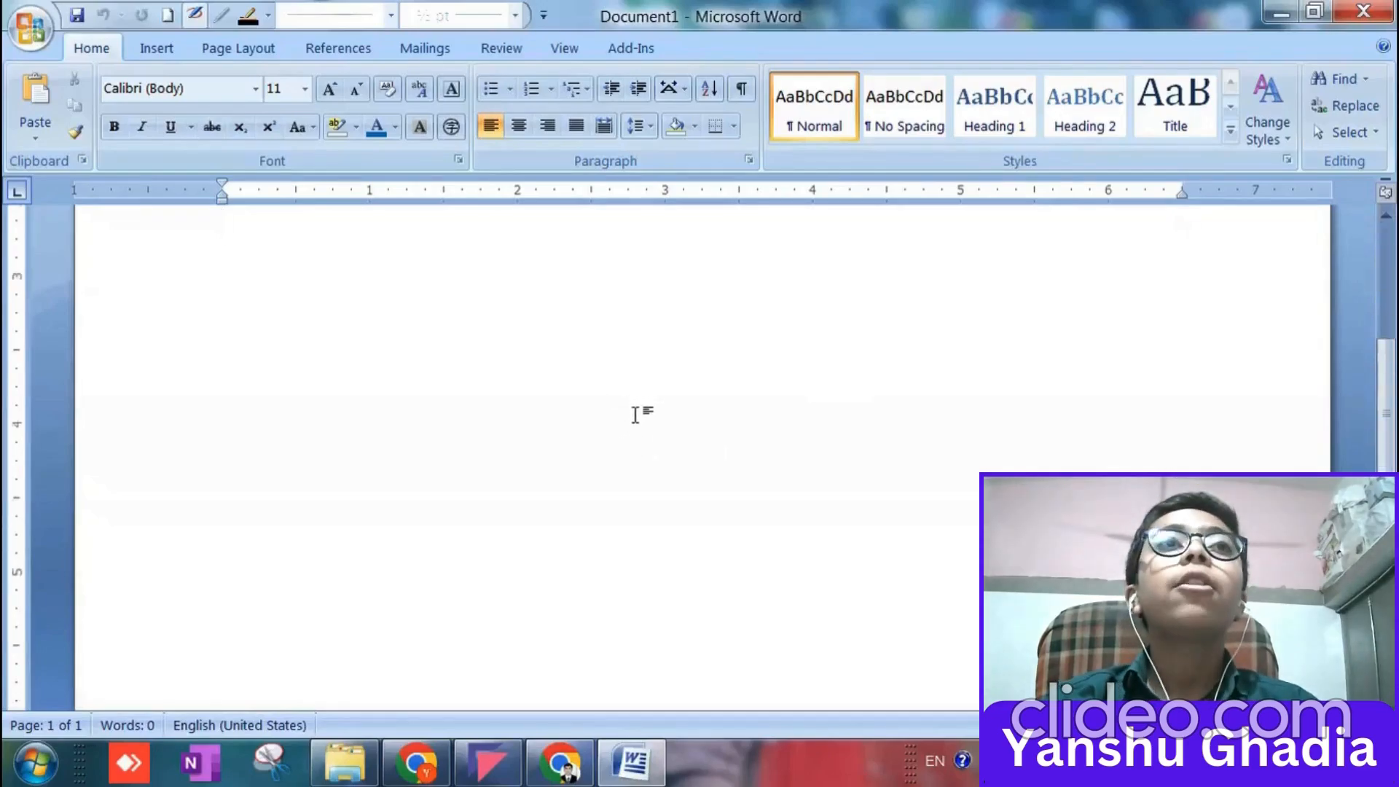
scroll(641, 434, "up", 10)
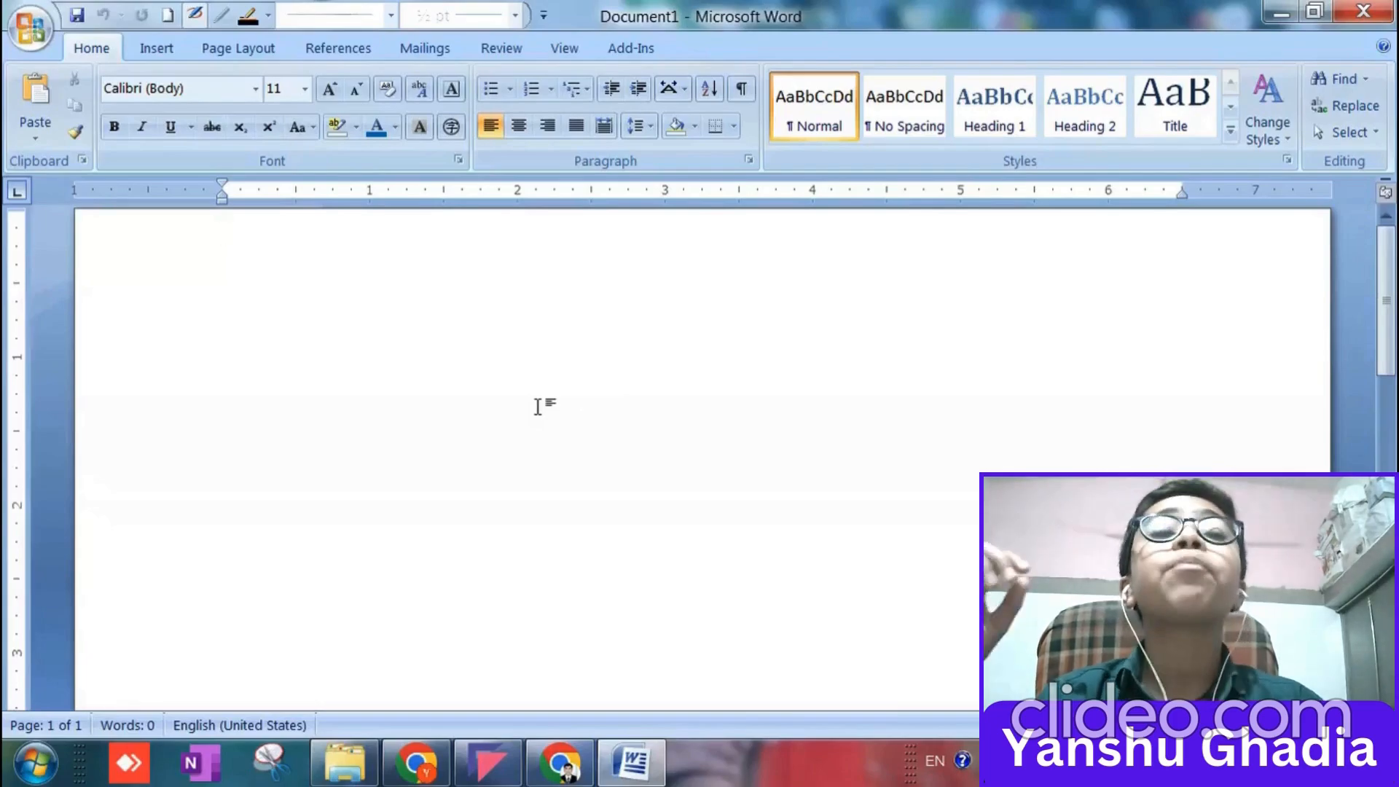
scroll(538, 406, "down", 1)
scroll(538, 406, "down", 5)
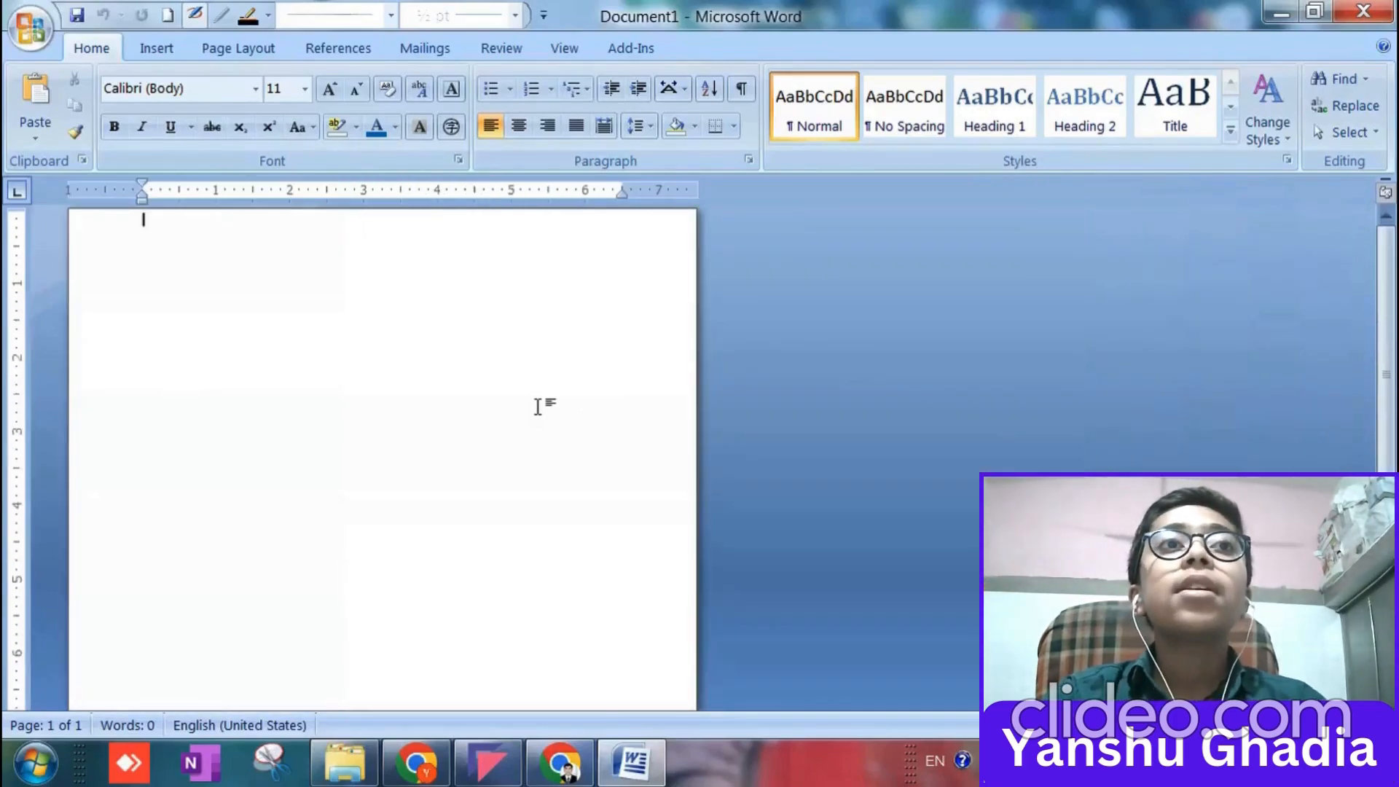
scroll(538, 405, "up", 5)
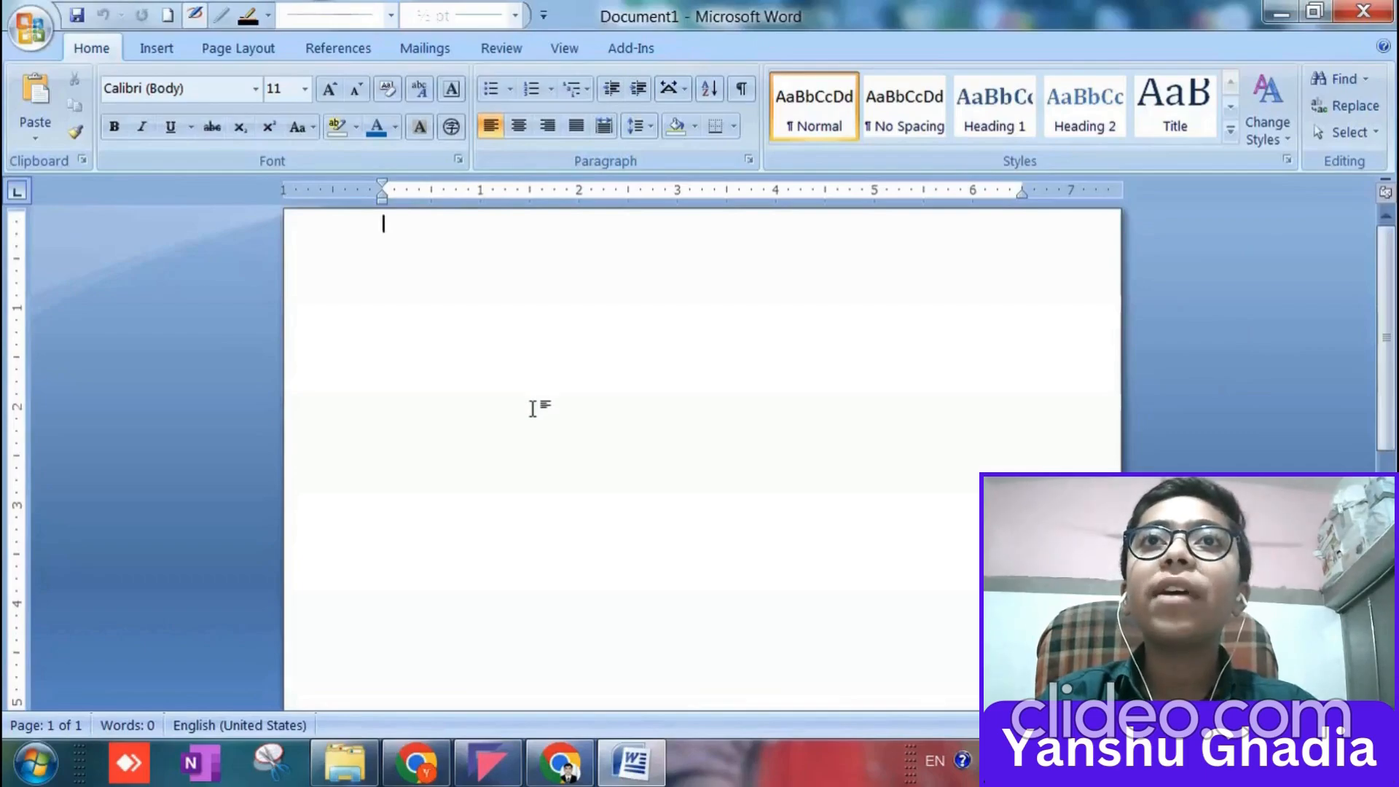
scroll(532, 409, "down", 2)
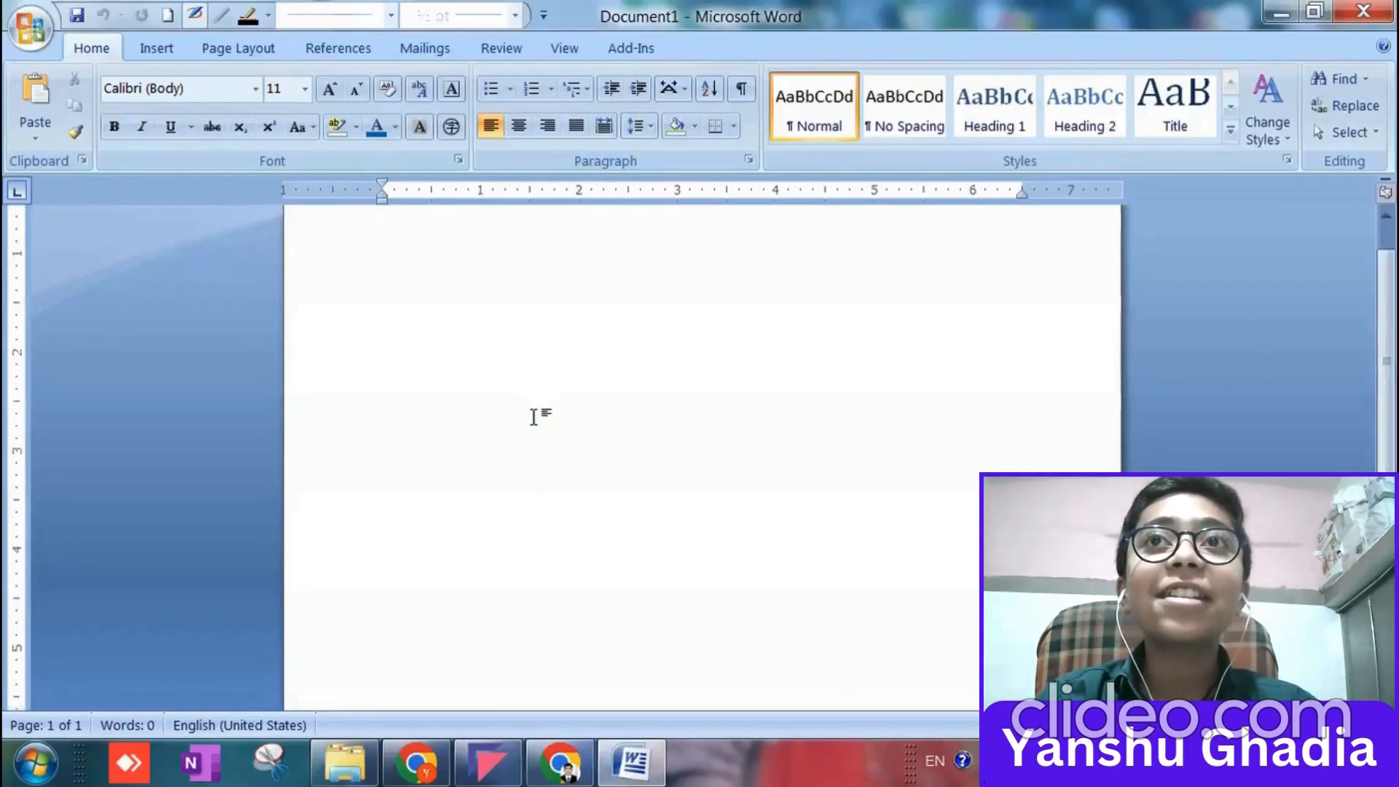
scroll(532, 417, "up", 2)
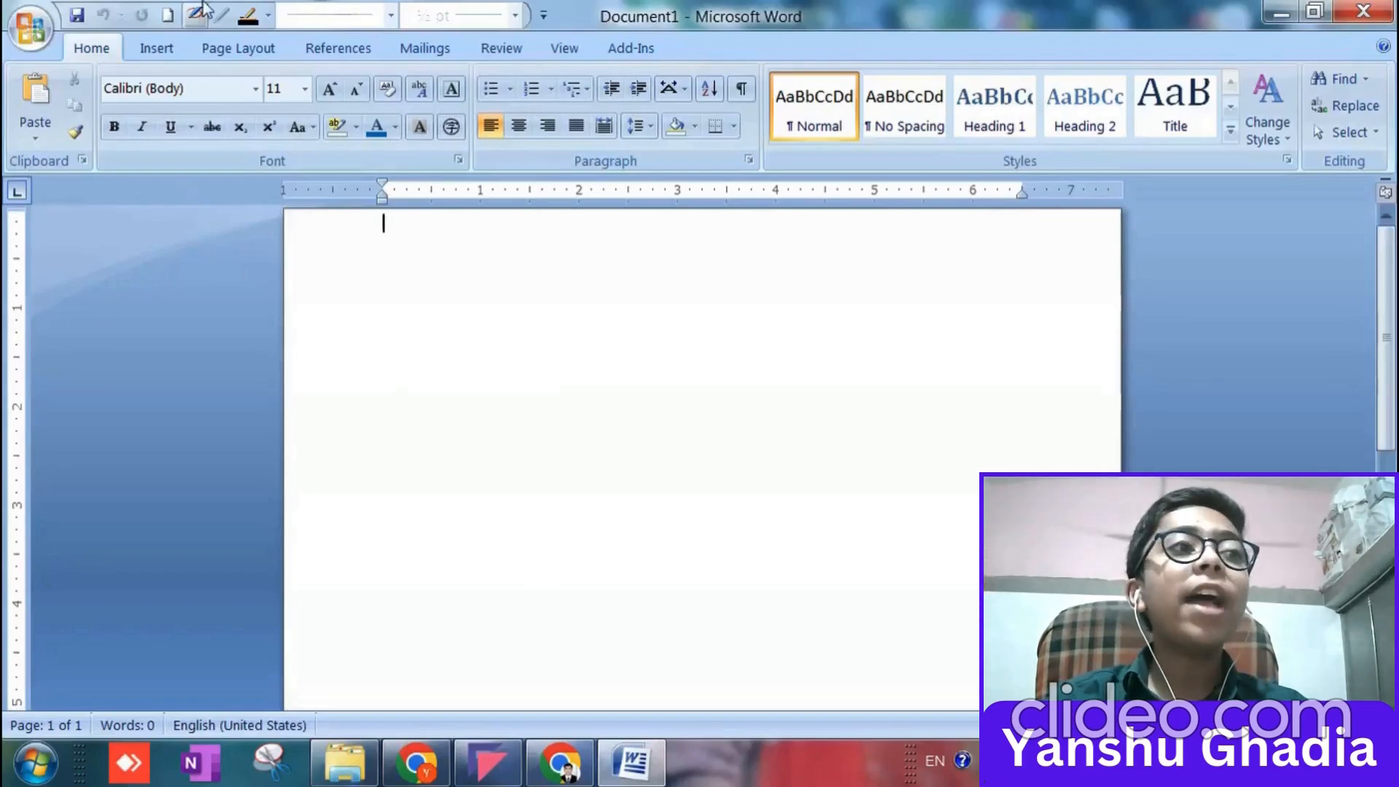
Set the blank document's page orientation to Portrait.
left_click(223, 52)
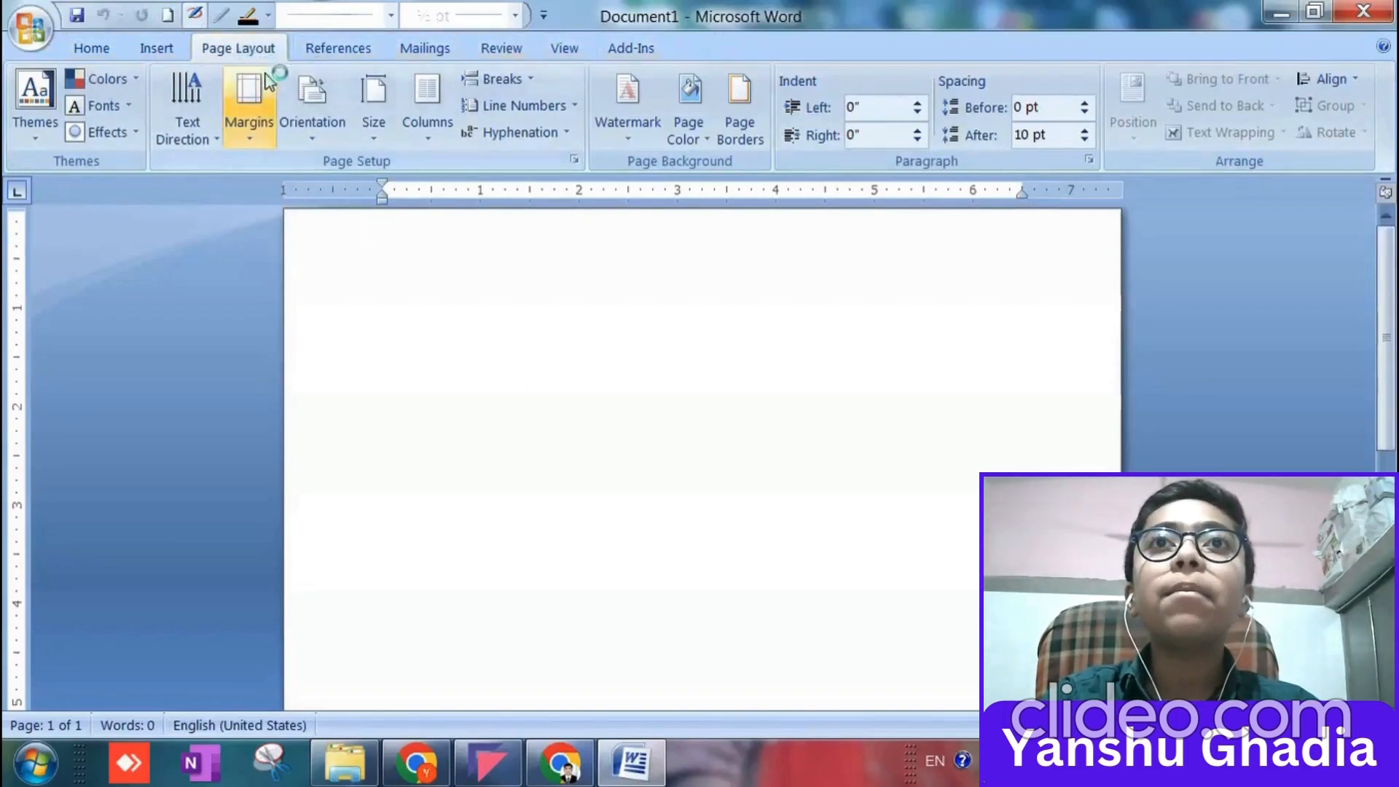
left_click(330, 129)
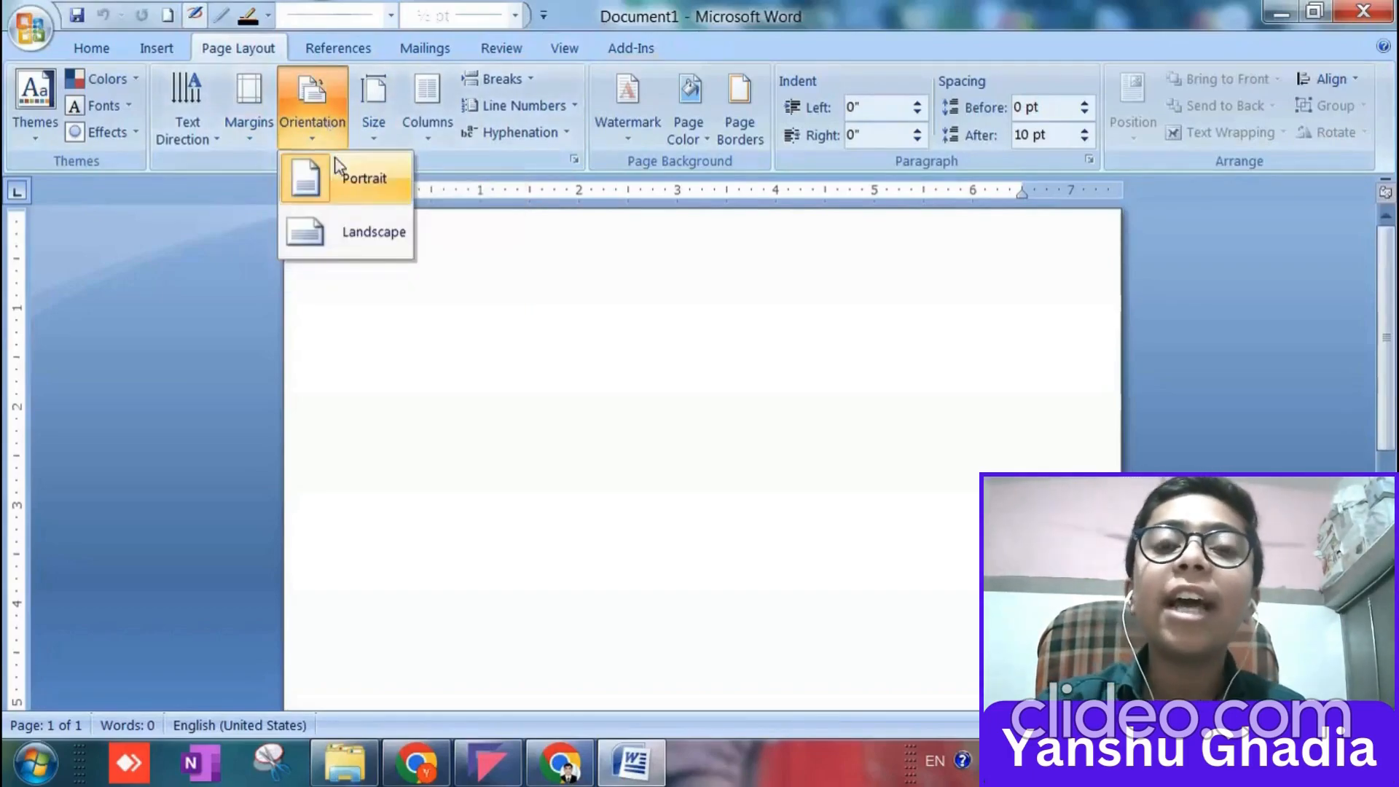
left_click(352, 182)
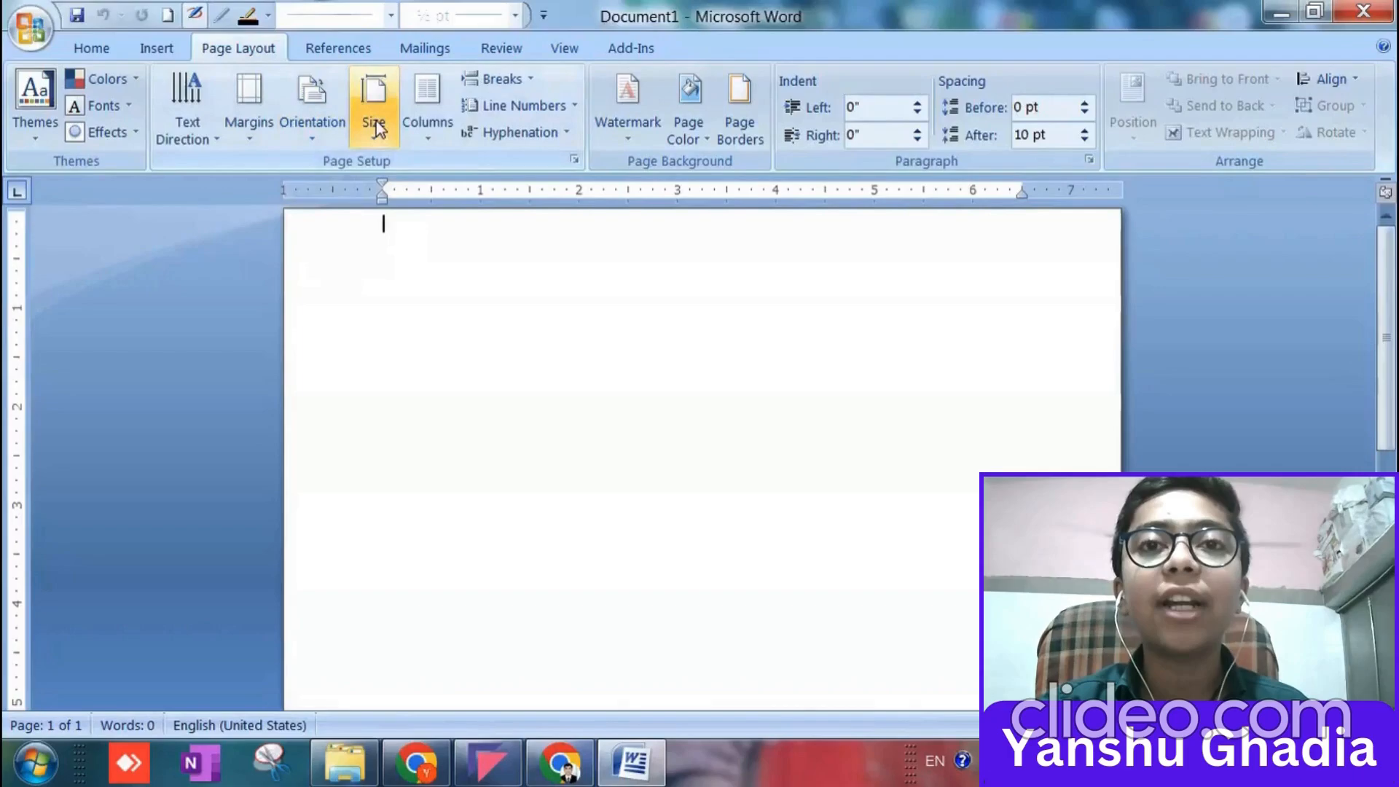
left_click(376, 121)
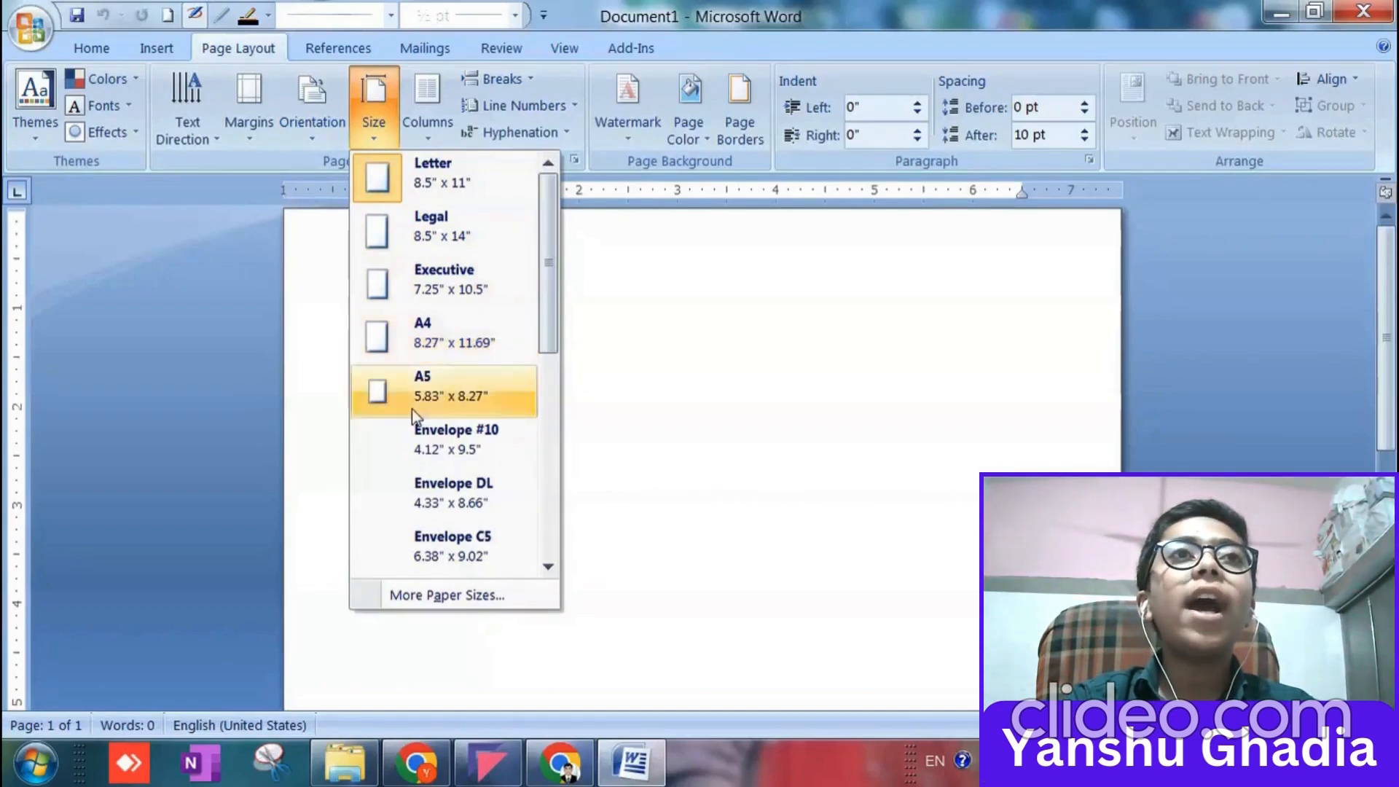
left_click(446, 594)
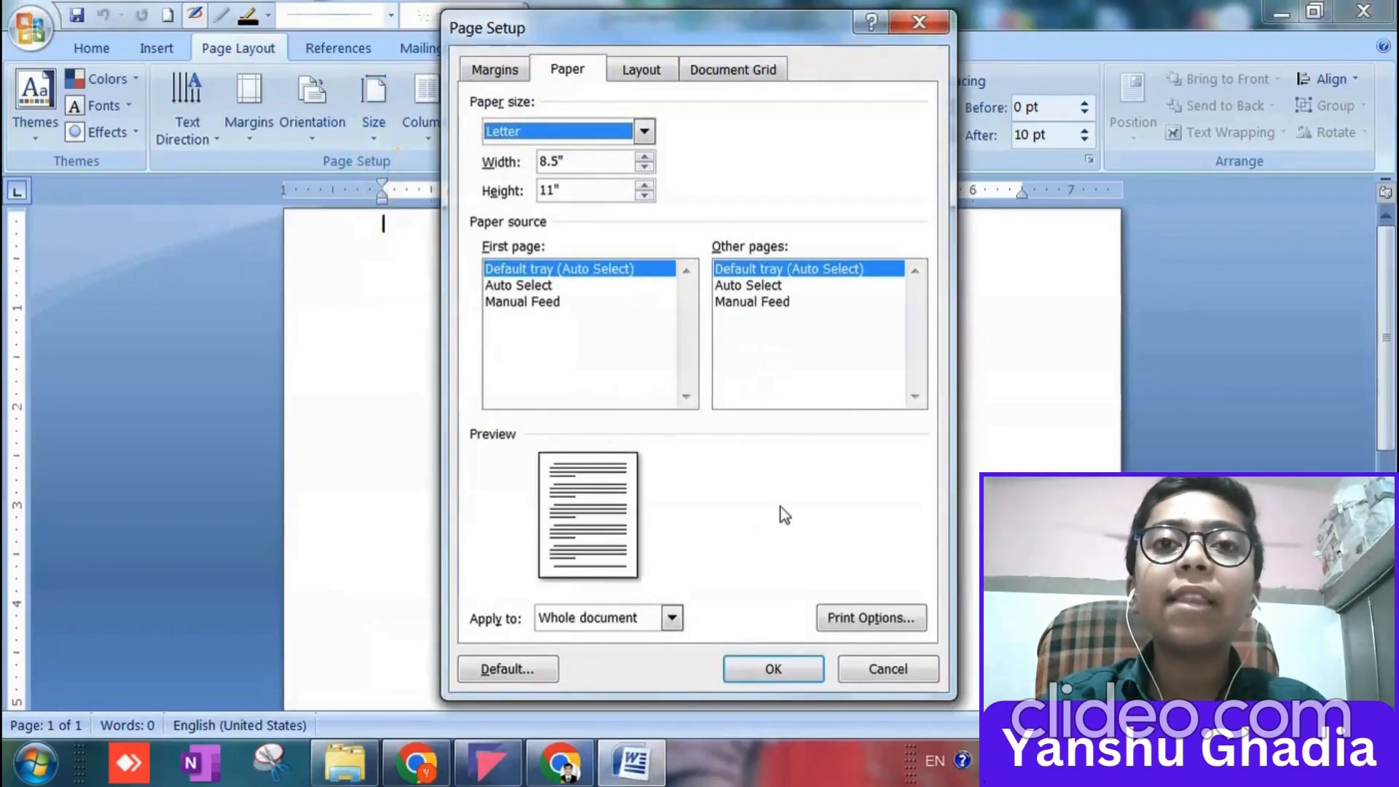
left_click(919, 22)
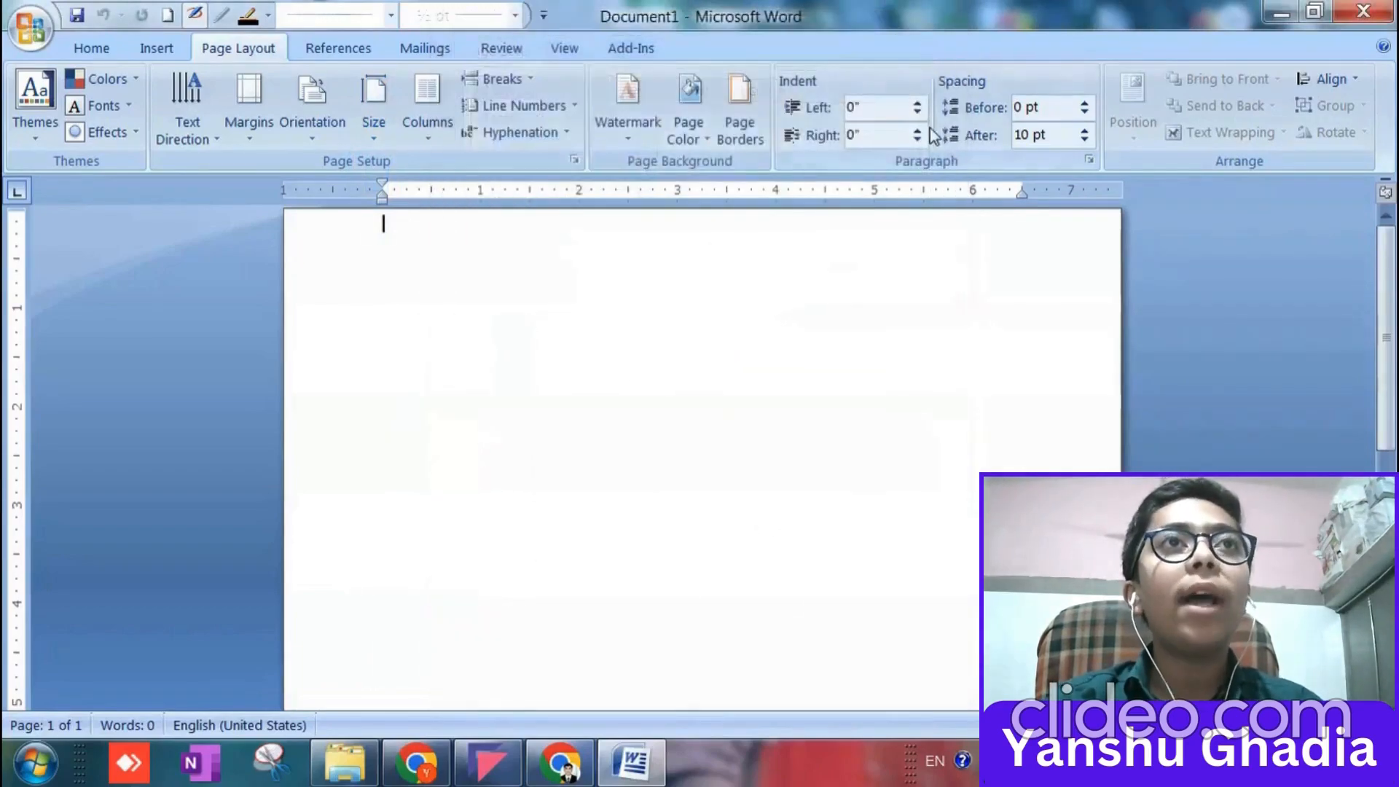
Set the document's paper size to A4 (8.27" x 11.69").
left_click(371, 138)
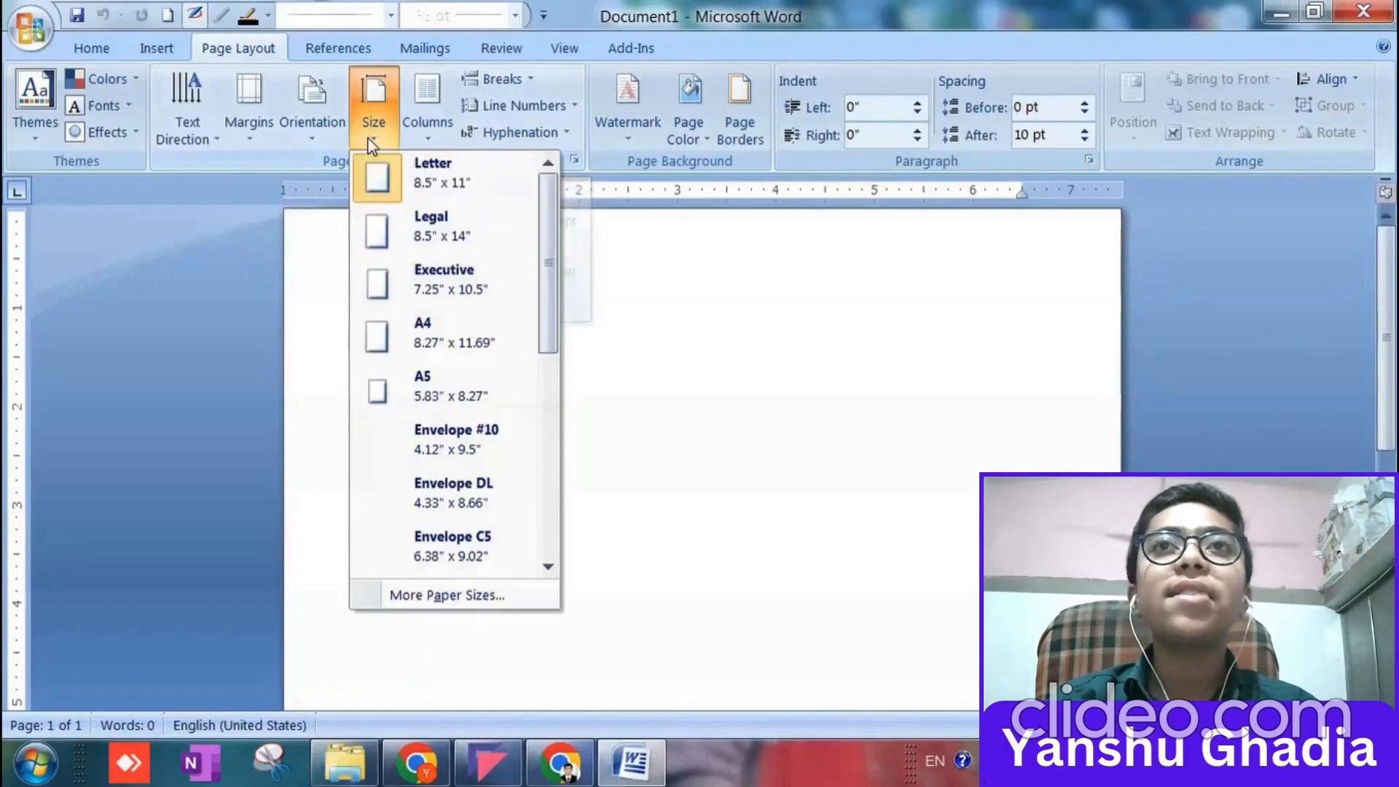
left_click(436, 327)
scroll(515, 320, "down", 5)
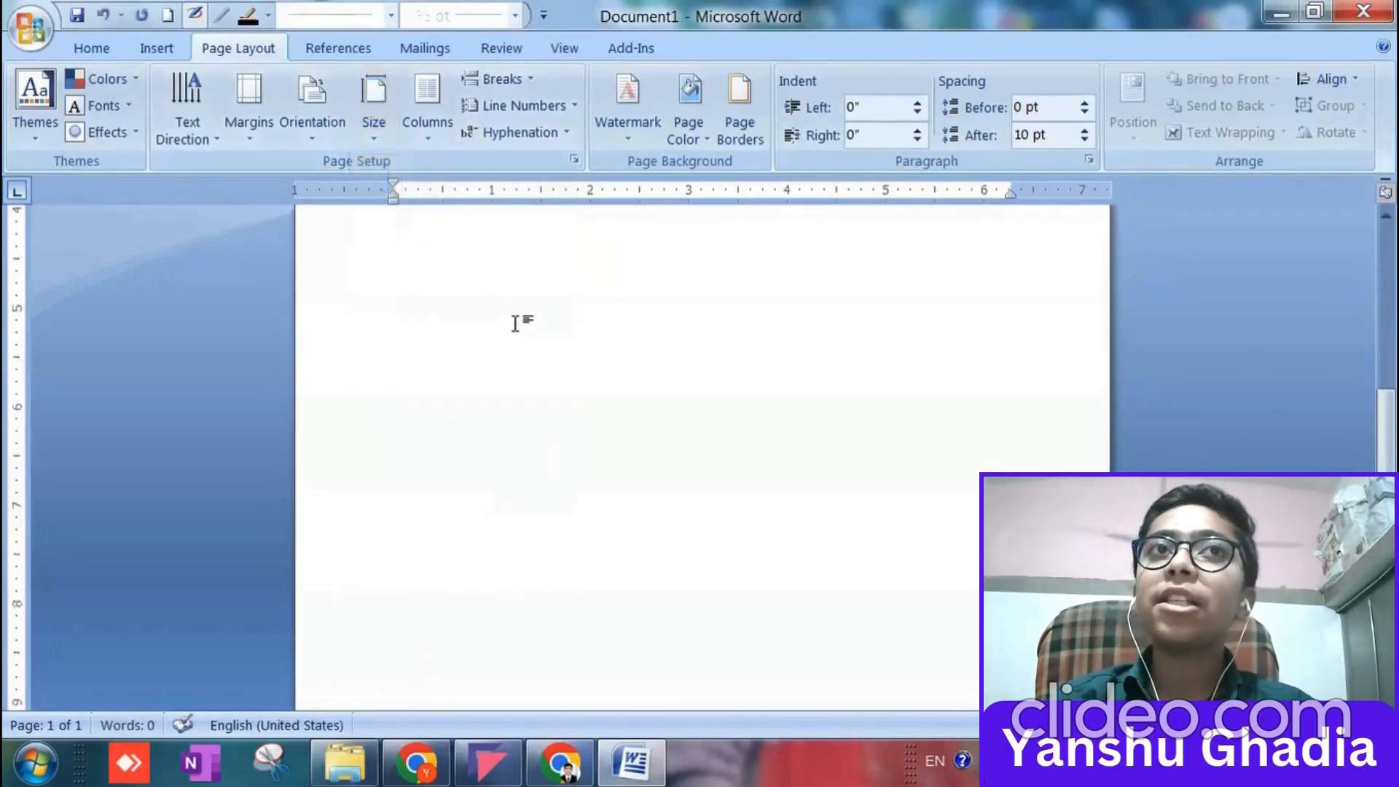
scroll(515, 324, "down", 9, "ctrl")
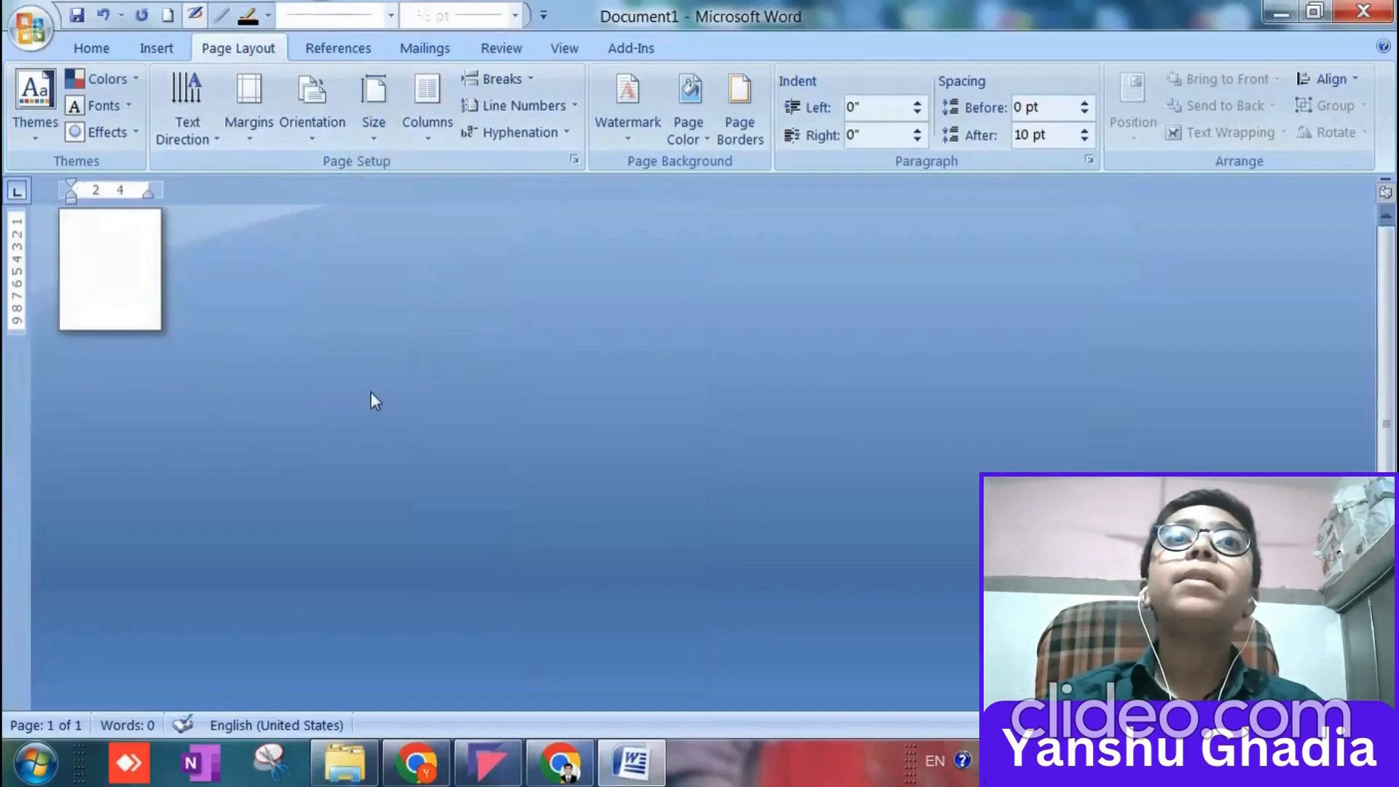
scroll(370, 394, "up", 8, "ctrl")
scroll(368, 393, "up", 3, "ctrl")
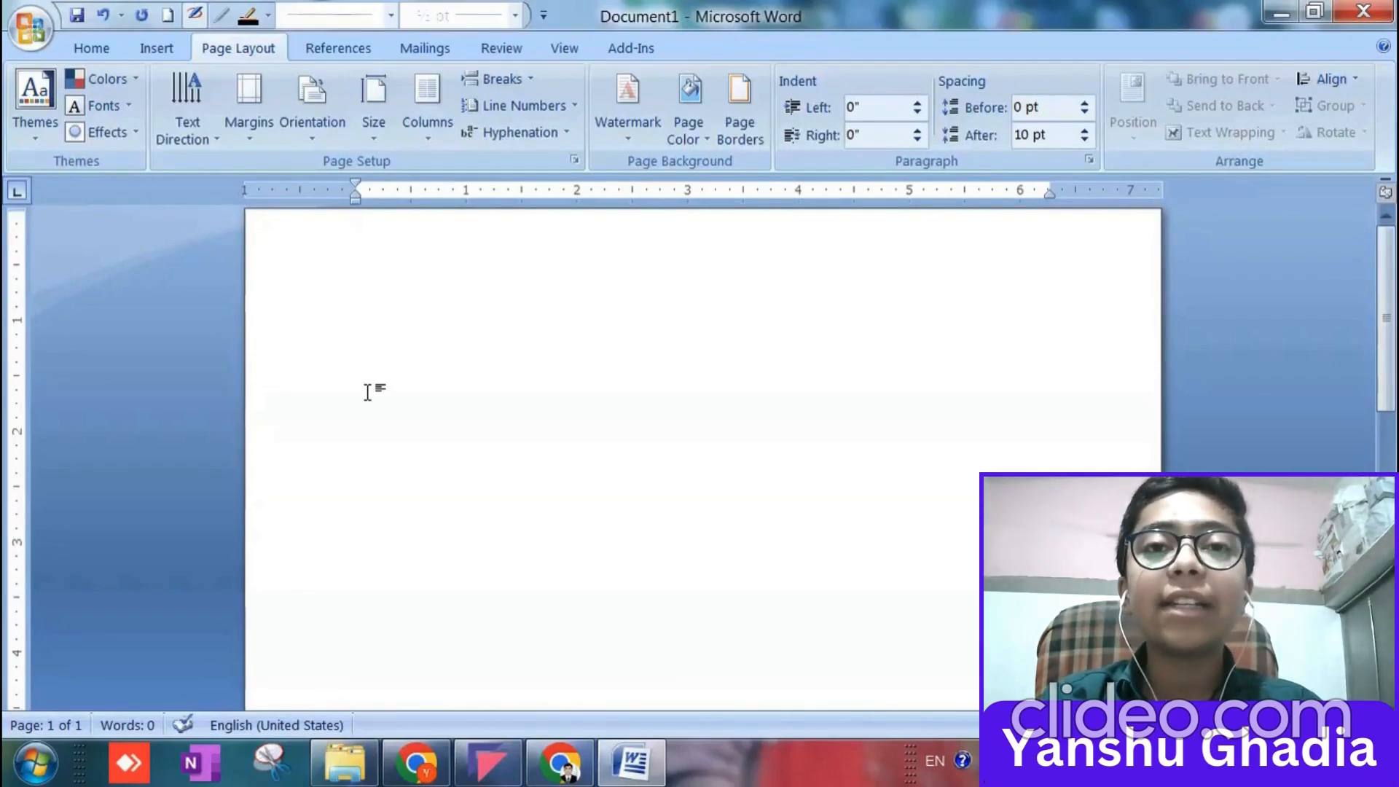
scroll(444, 284, "down", 3)
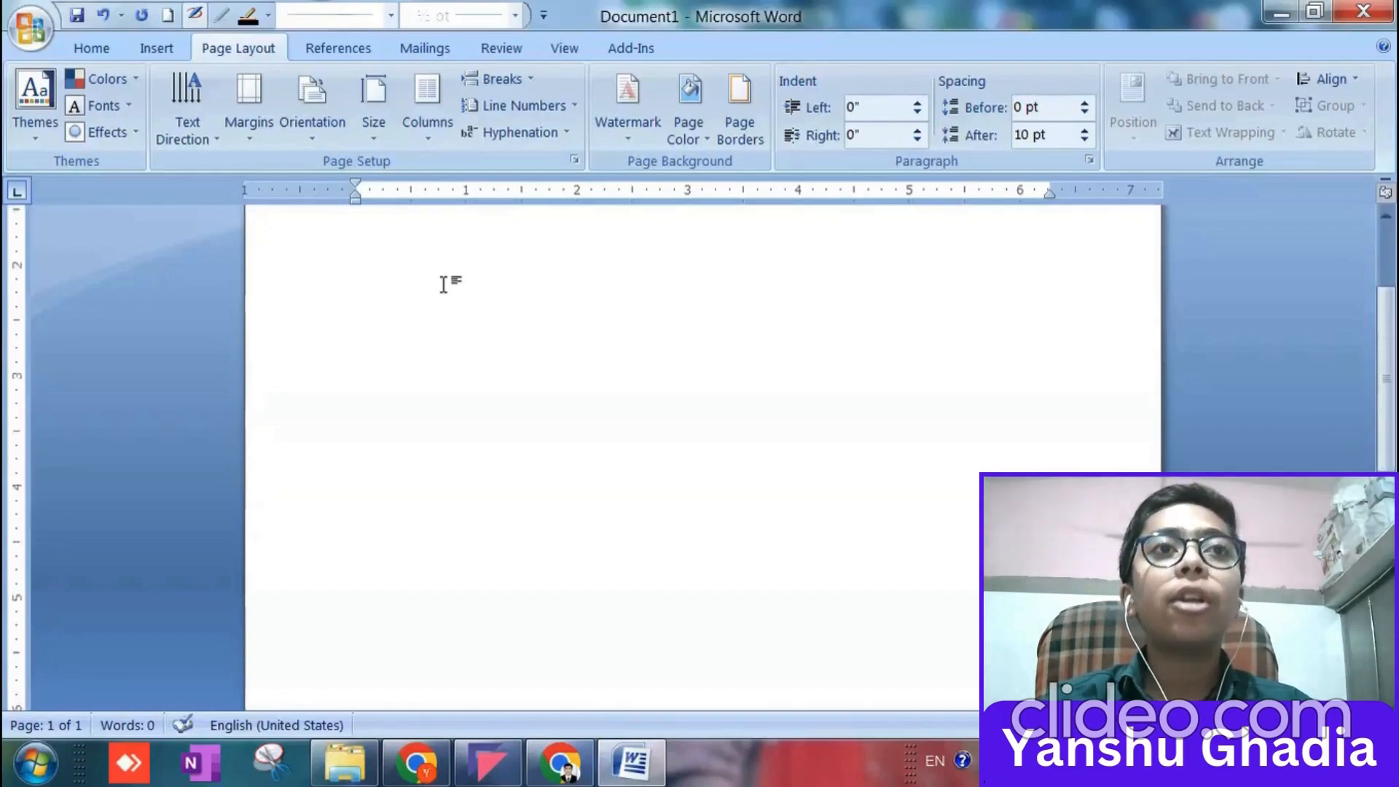
scroll(443, 284, "up", 3)
scroll(444, 284, "up", 4)
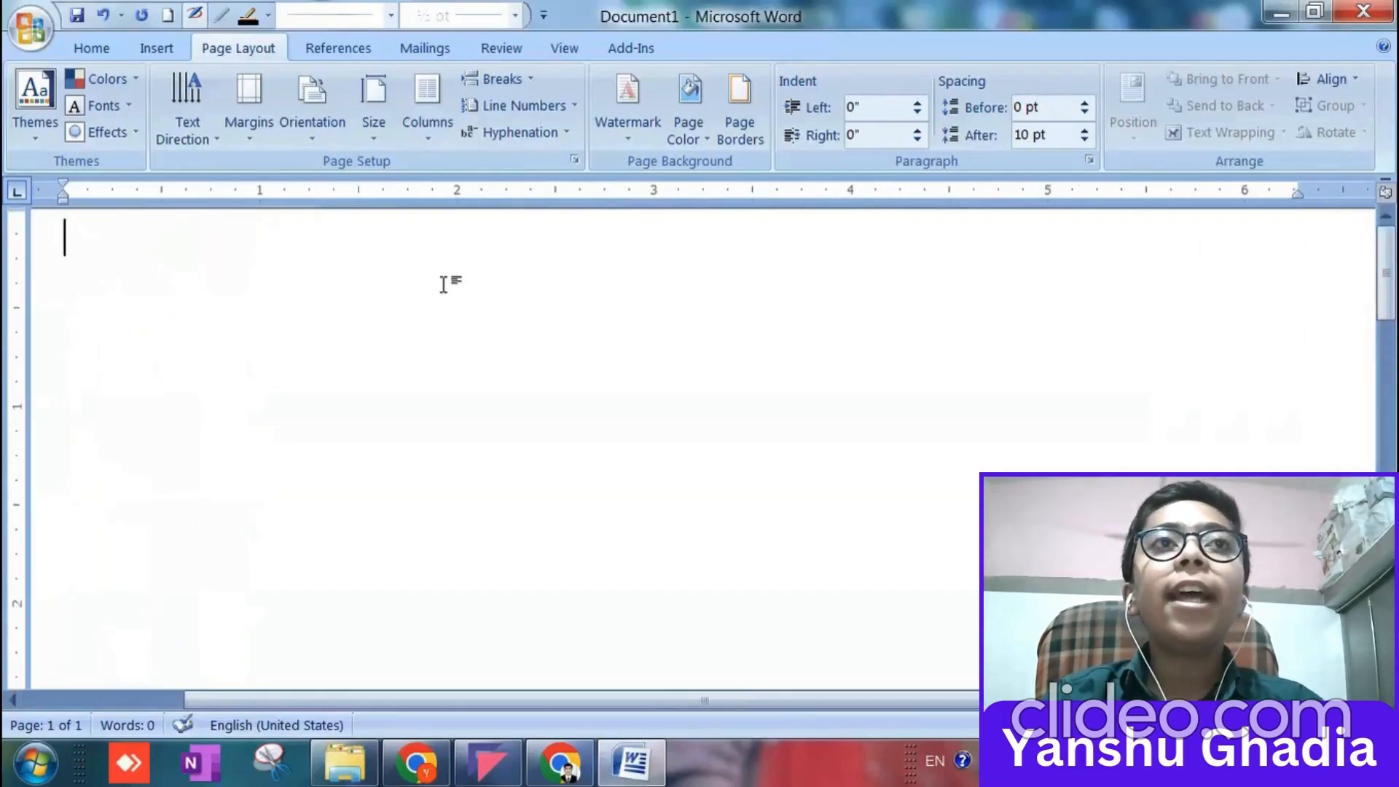
scroll(444, 284, "down", 3)
scroll(443, 284, "down", 6)
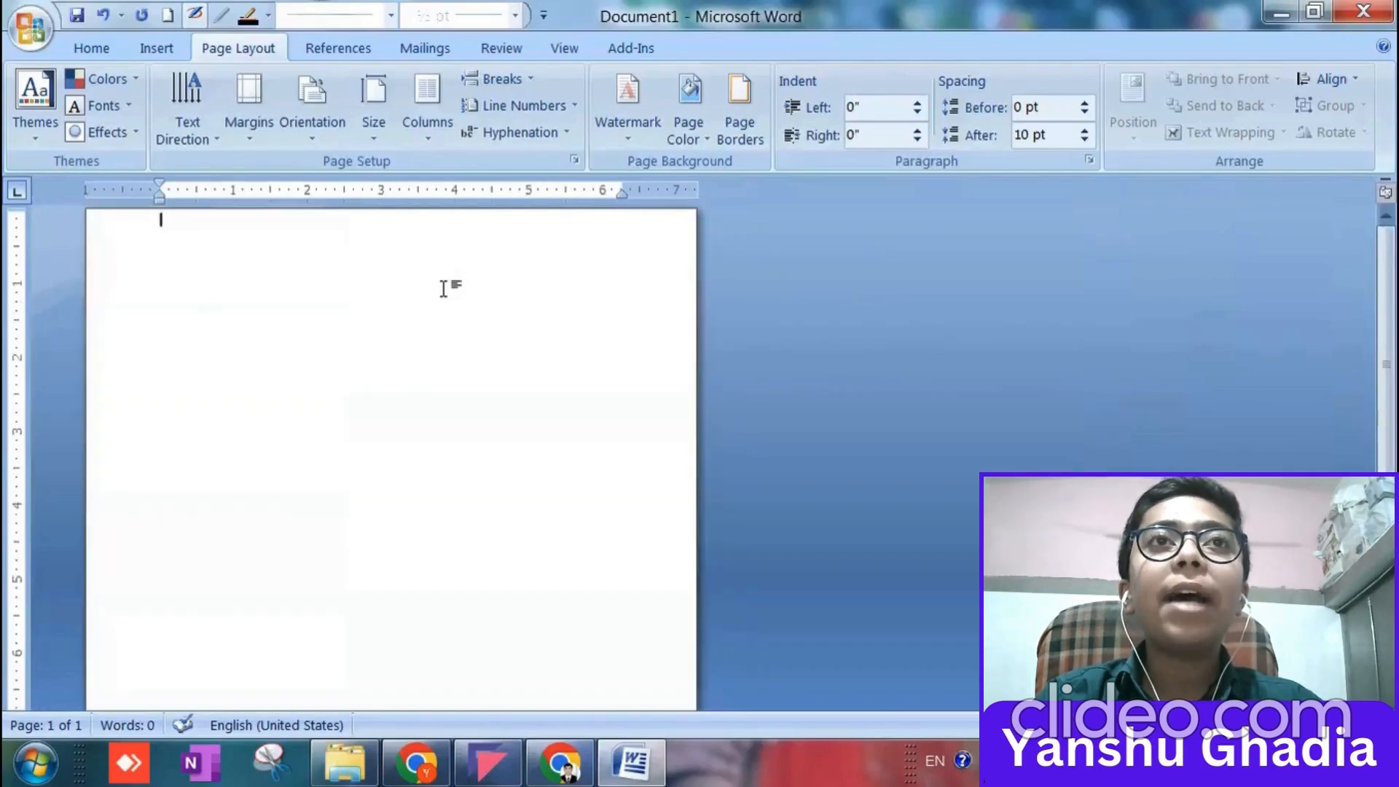
scroll(444, 285, "up", 8)
scroll(443, 288, "up", 1)
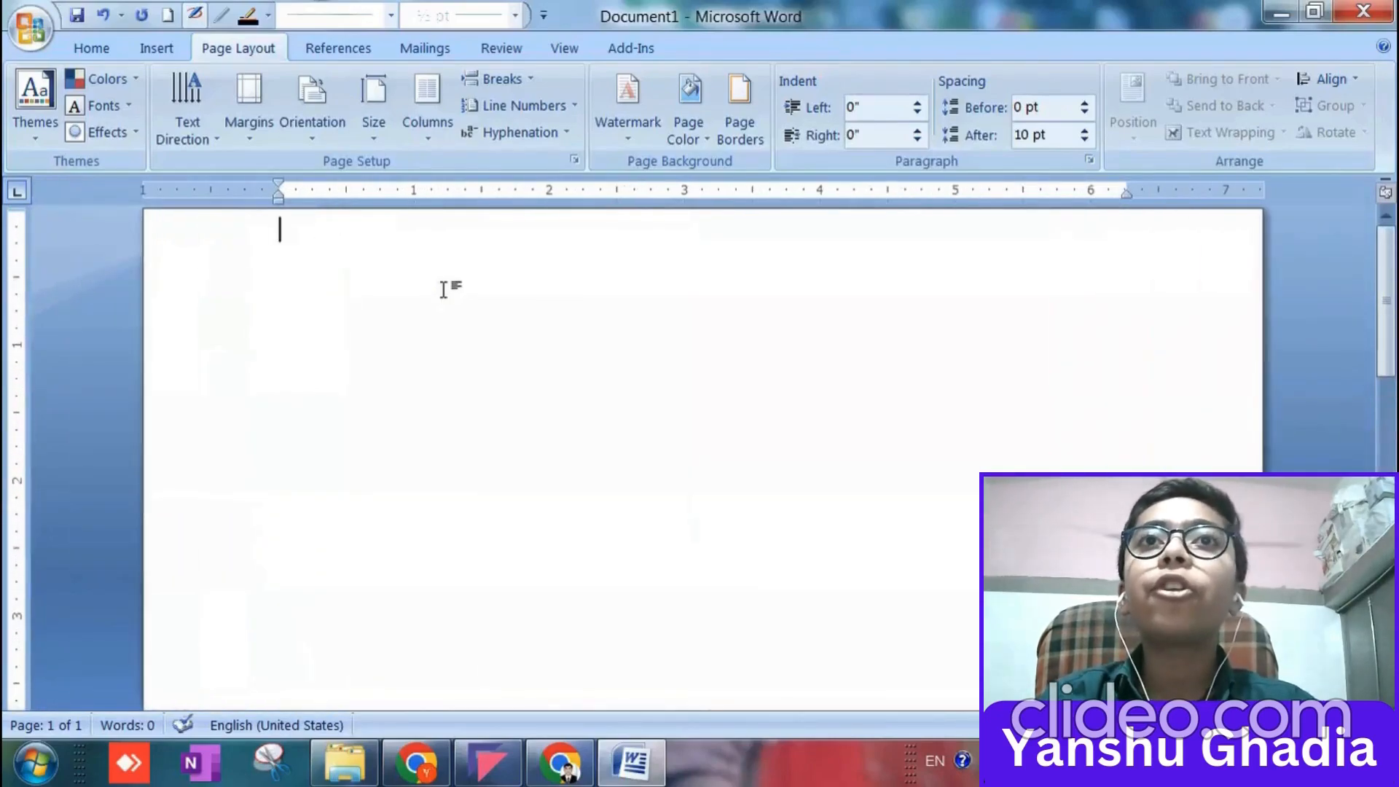
left_click(86, 47)
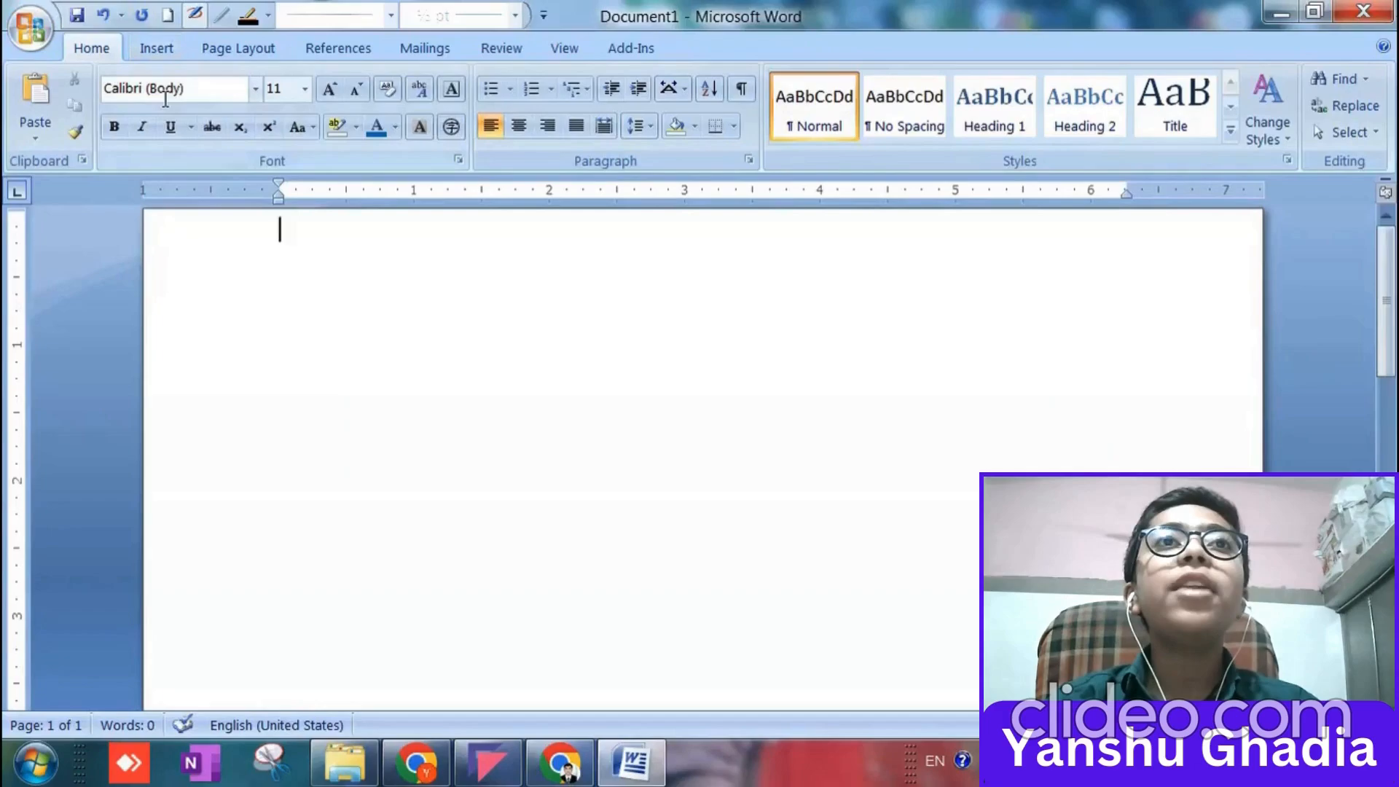
Start a WordArt heading in the orange-yellow gradient style with the text "TEXT CH:1".
left_click(174, 44)
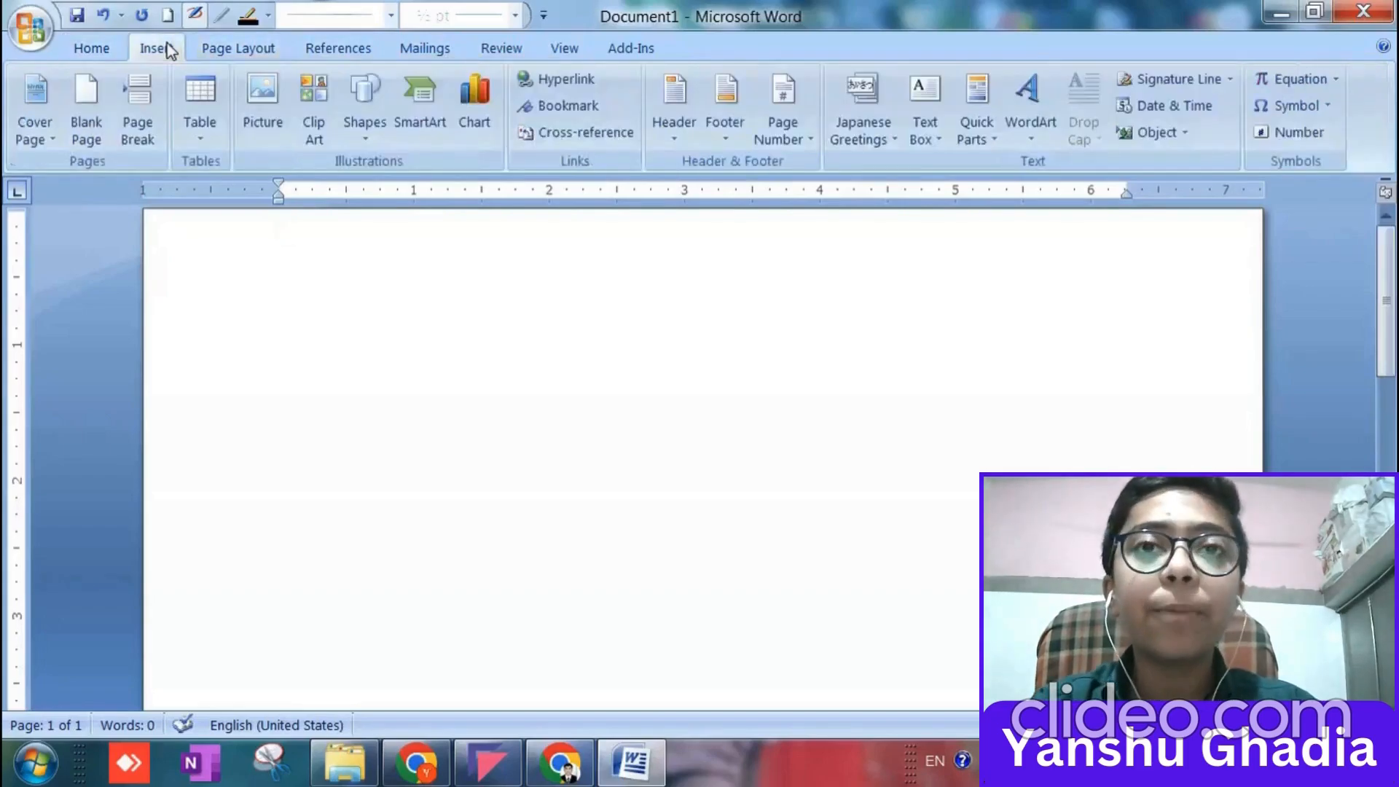
left_click(1019, 136)
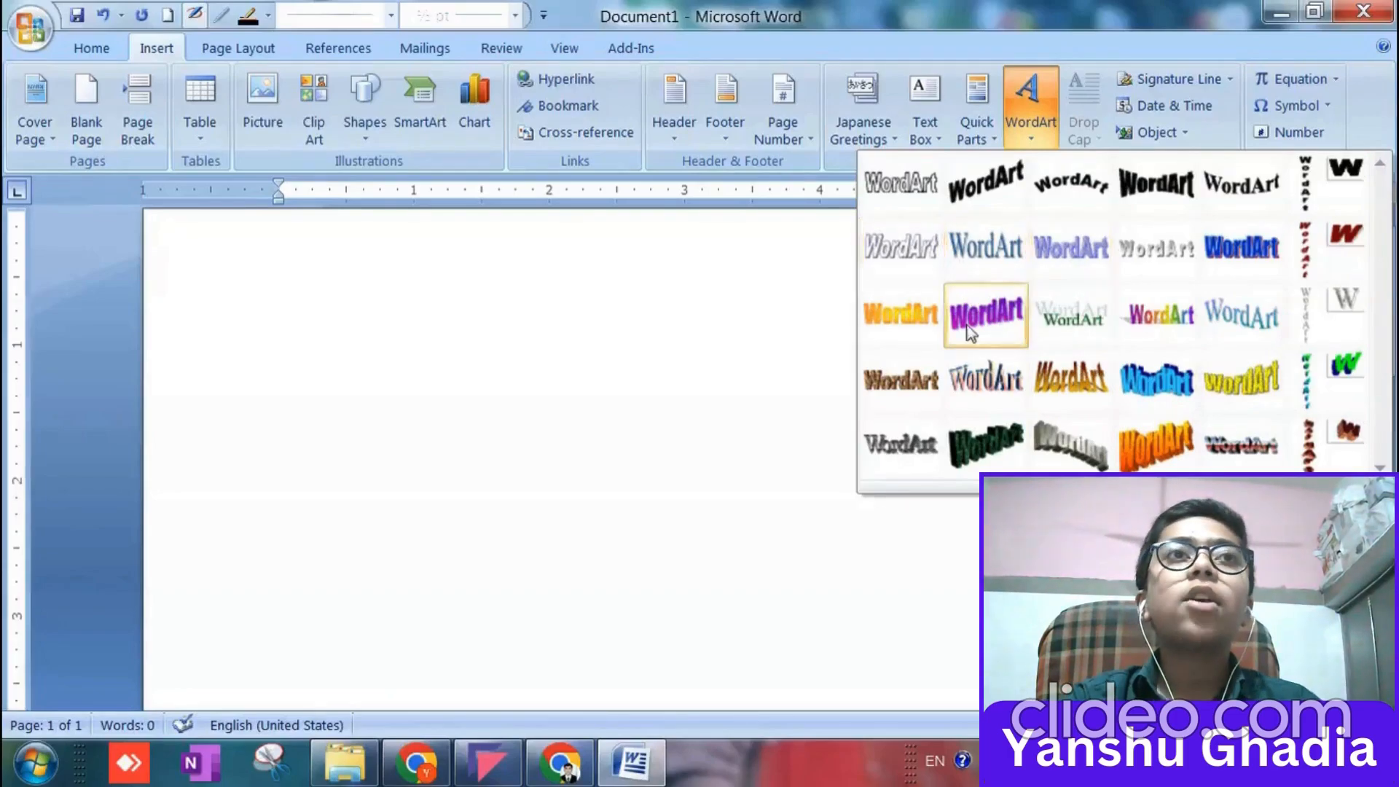
left_click(918, 329)
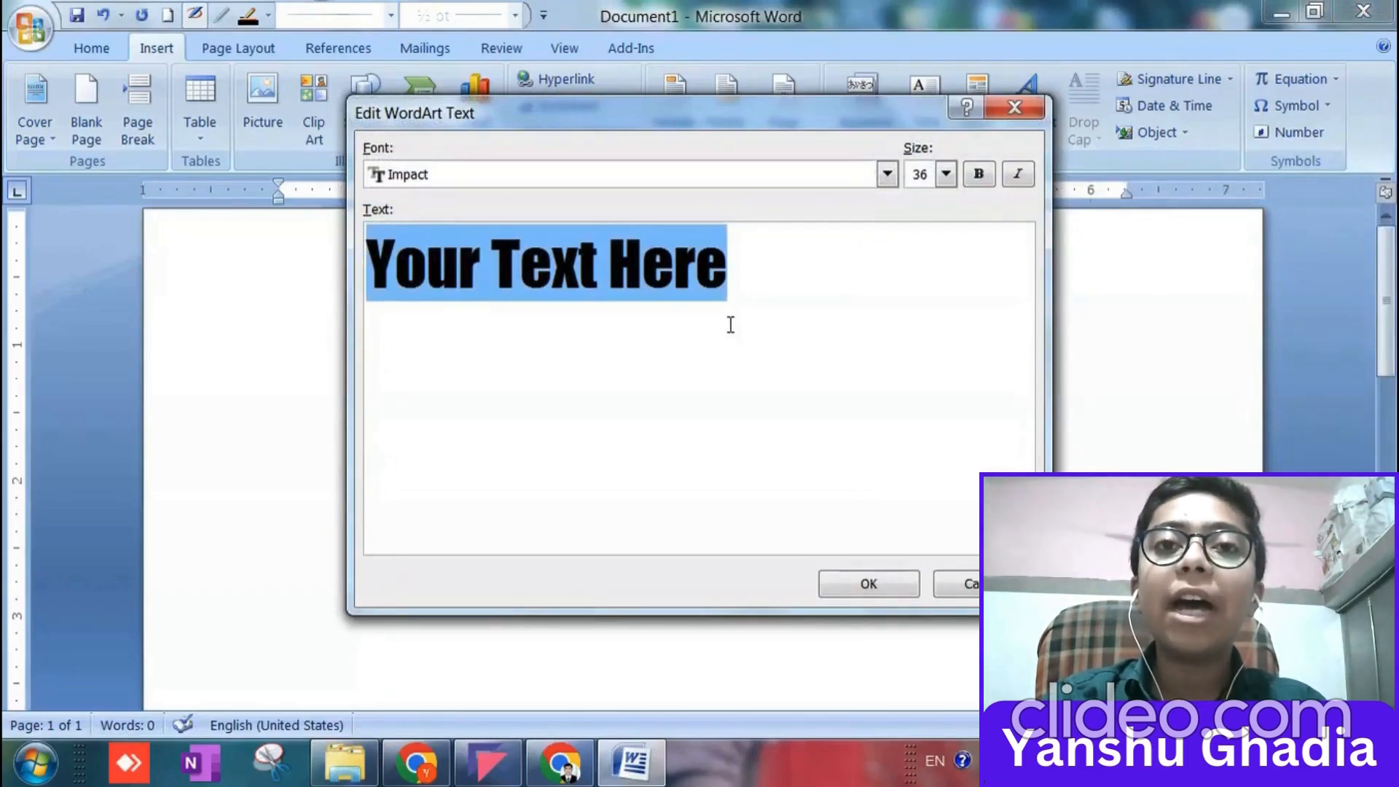
type("TE")
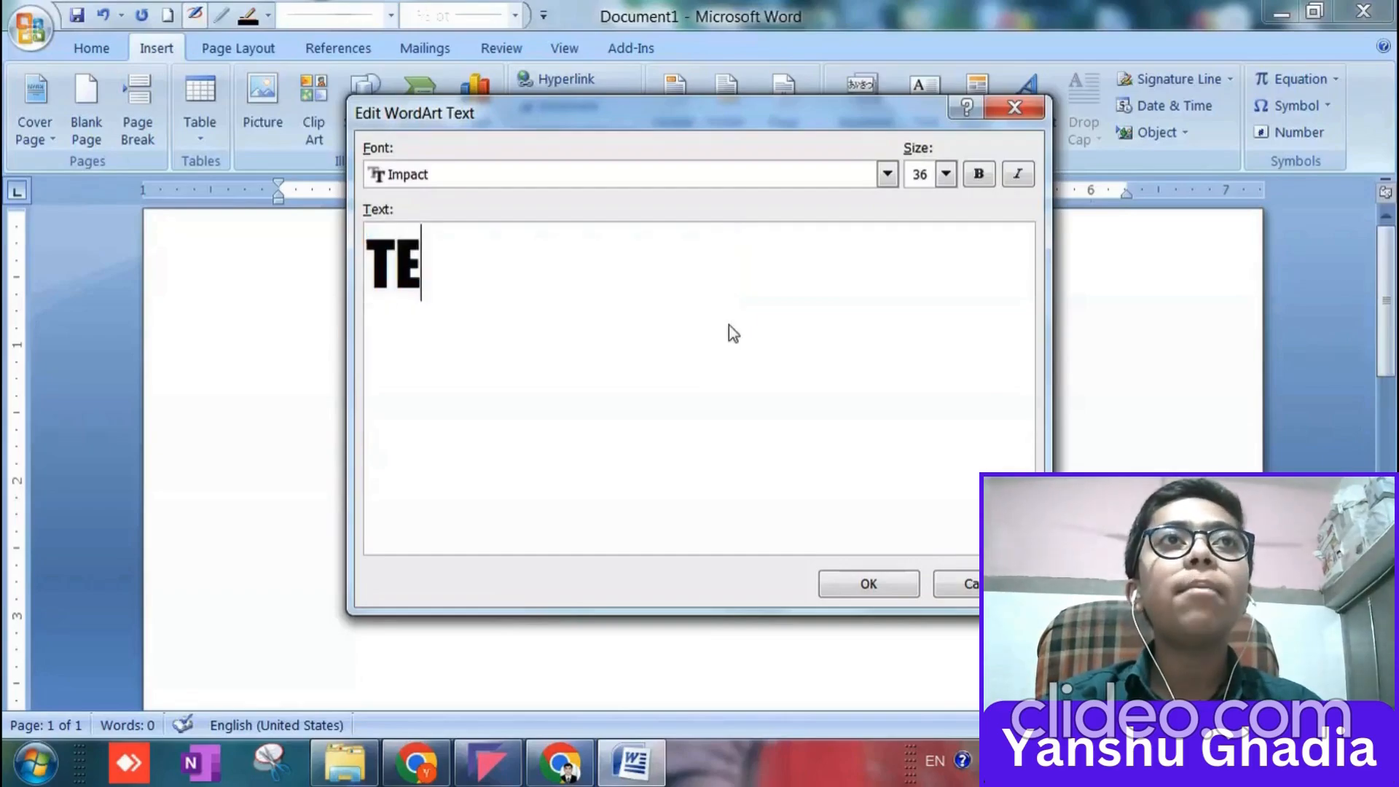
type("XT C")
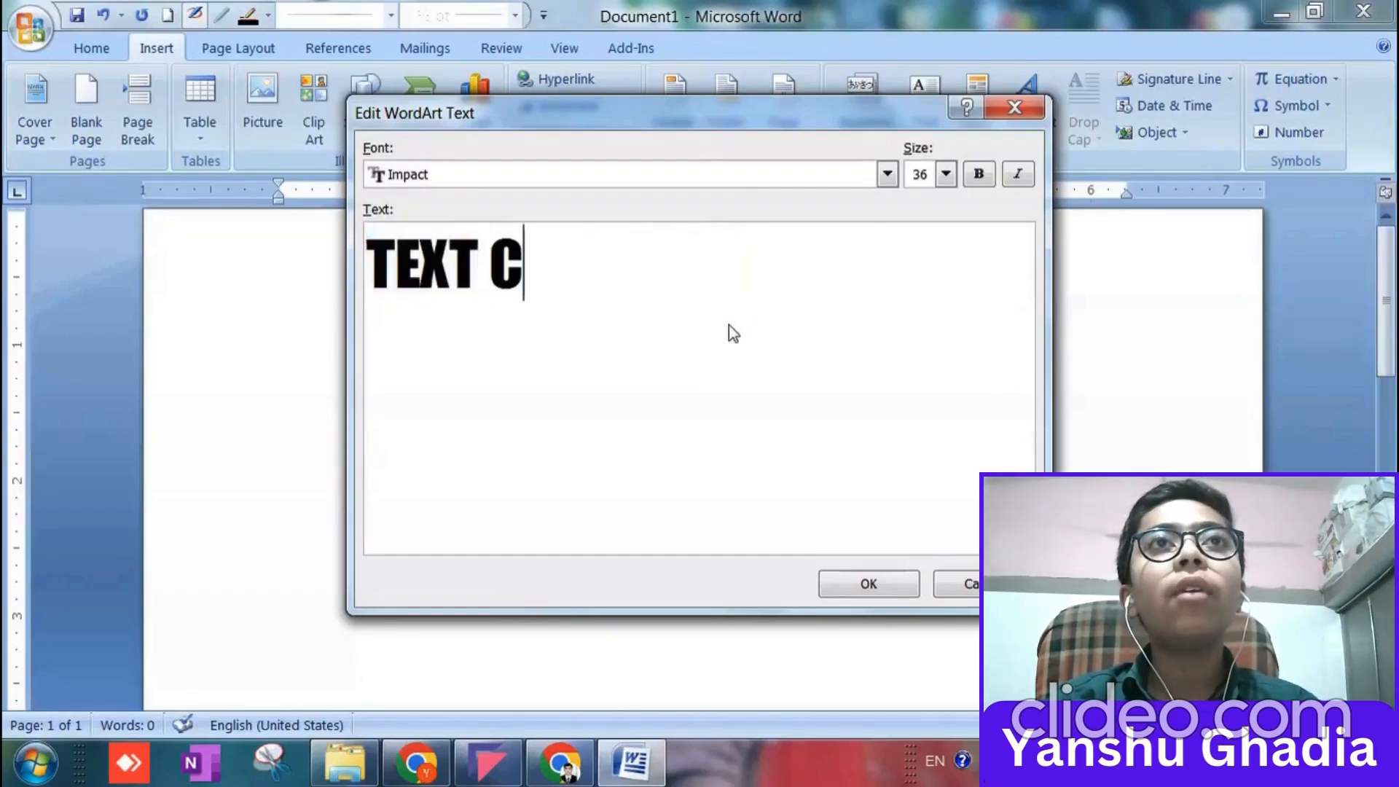
type("H:1")
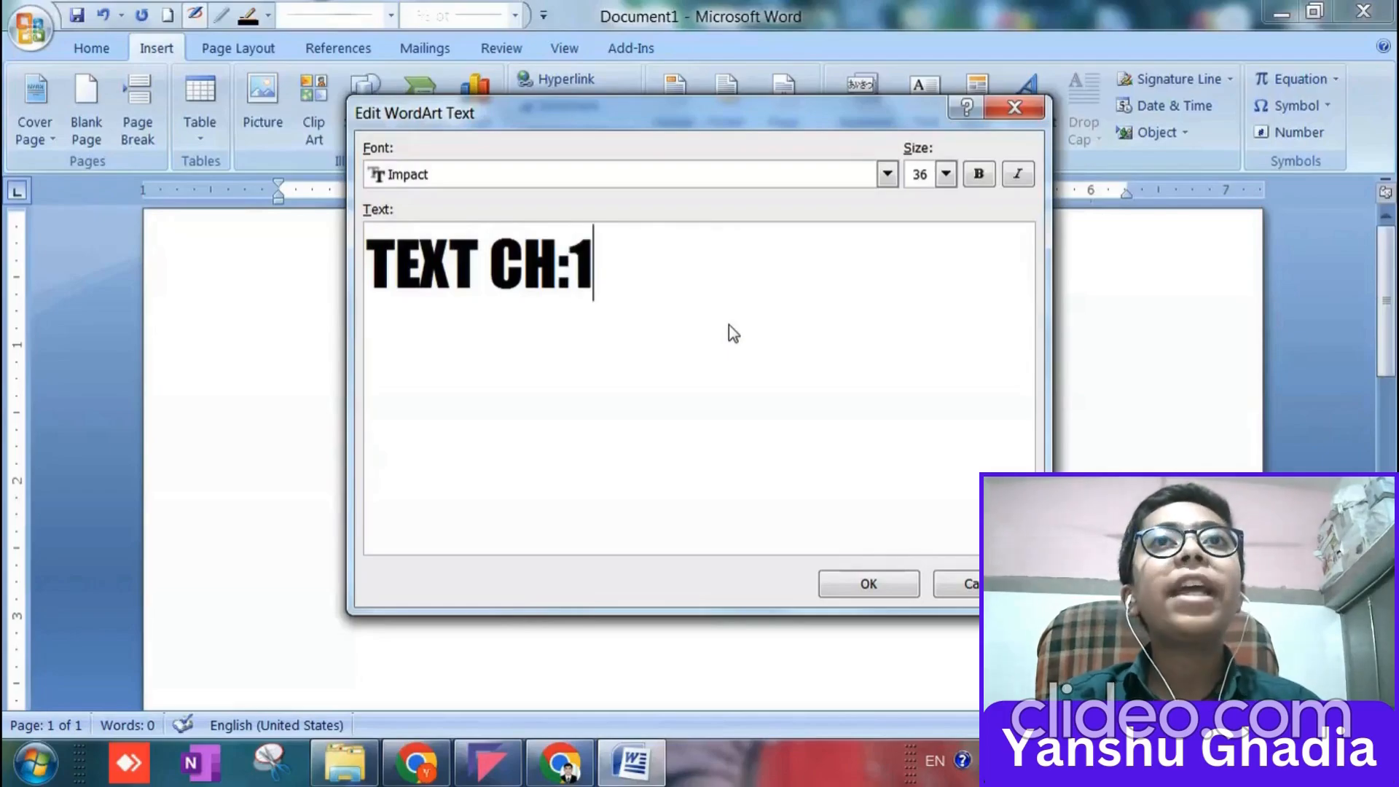
Set the WordArt text to size 40 in bold, without italics, and insert it into the document.
left_click(890, 175)
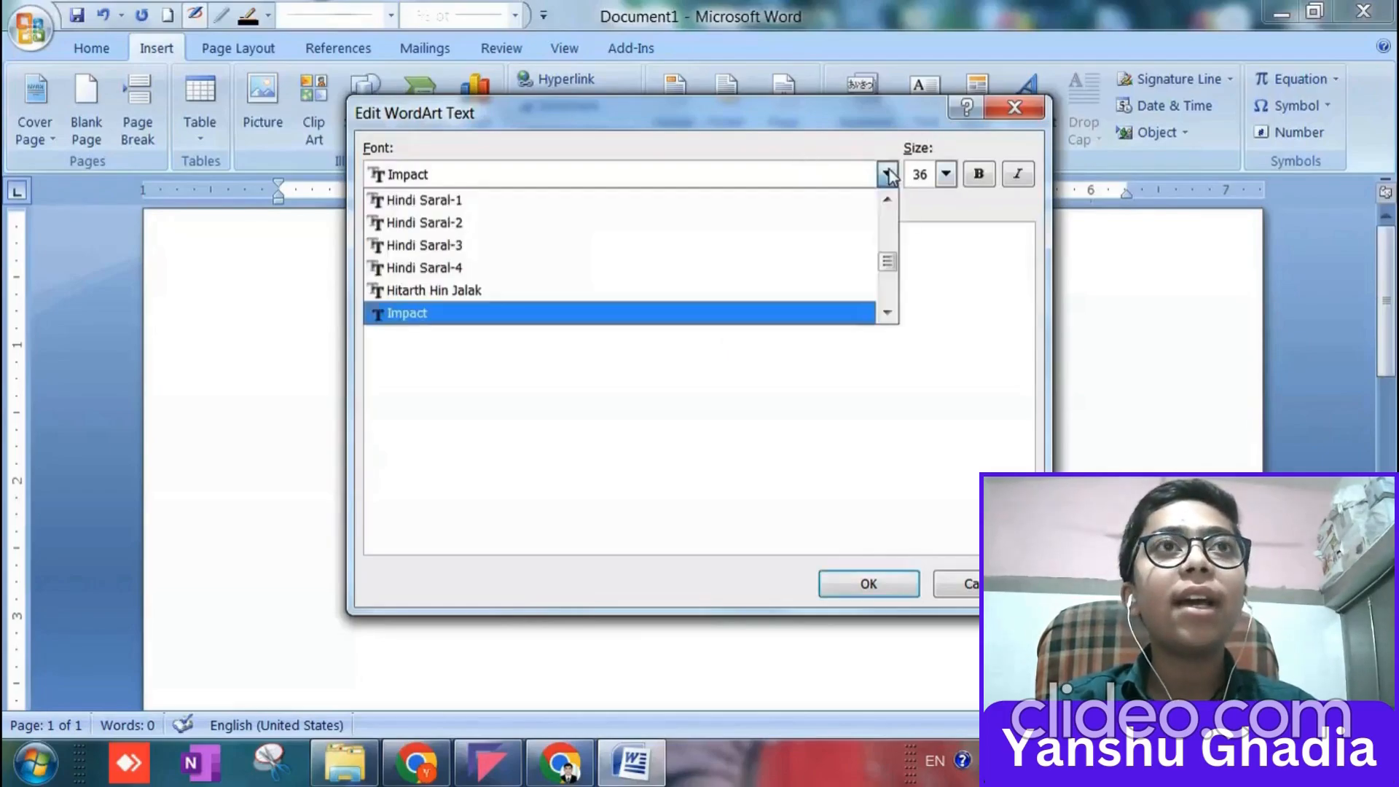
left_click(550, 361)
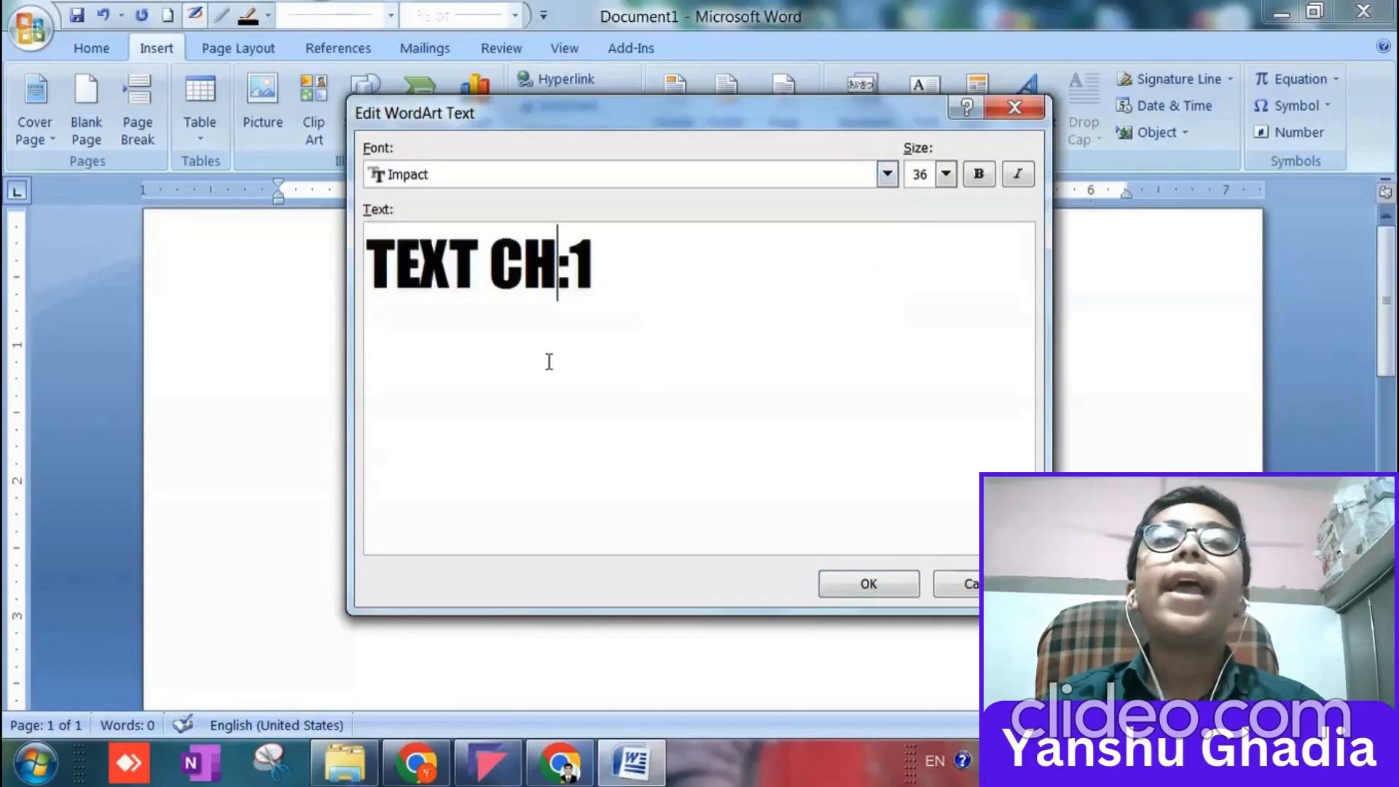
left_click(945, 175)
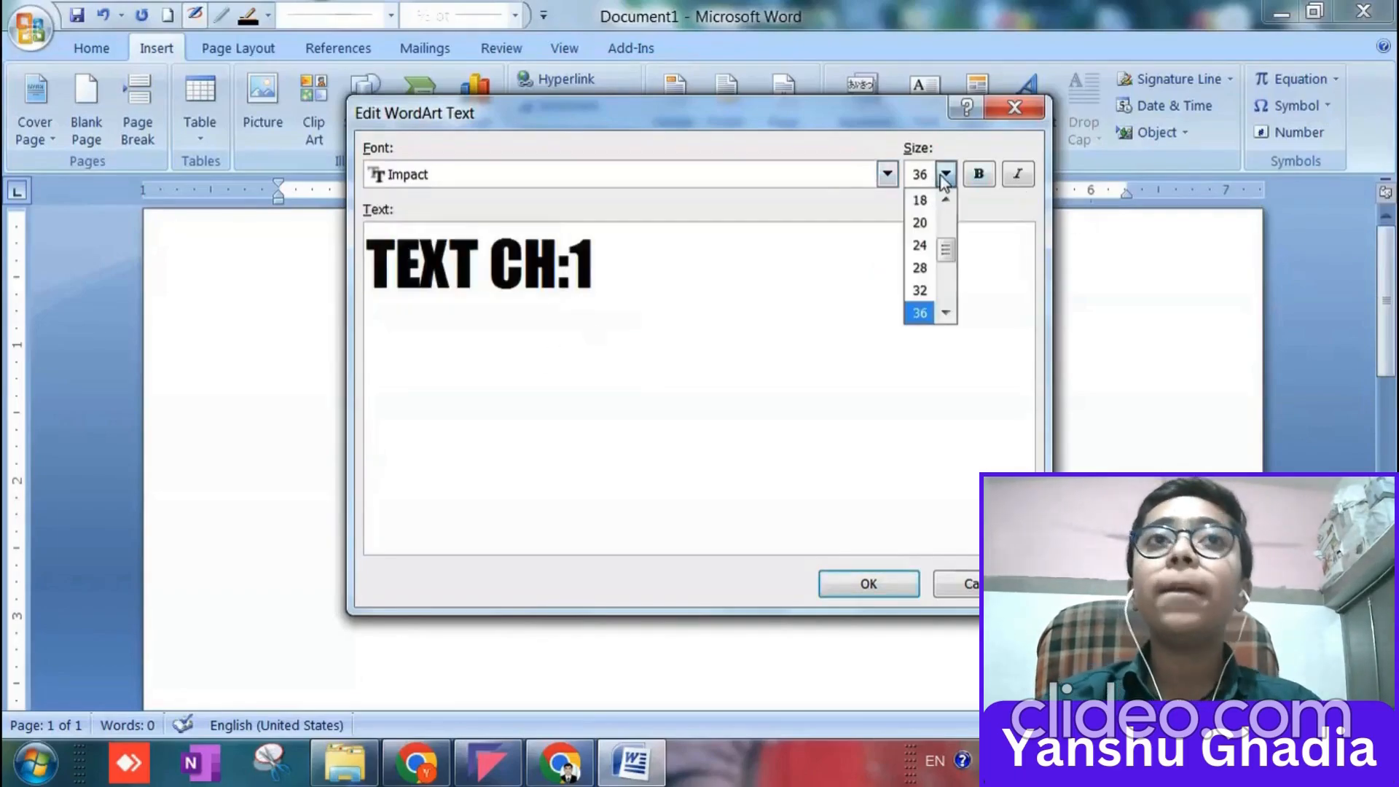
scroll(947, 271, "down", 2)
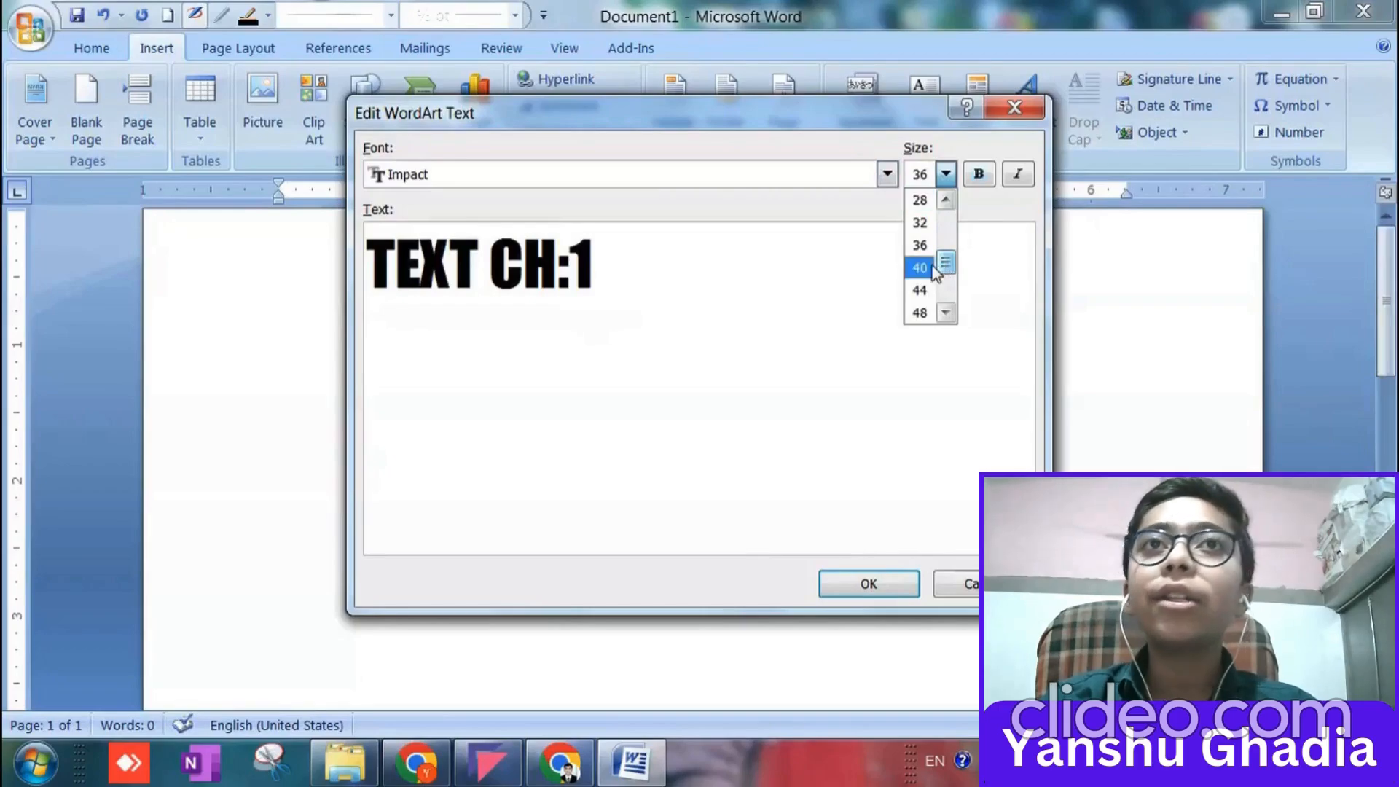
left_click(933, 268)
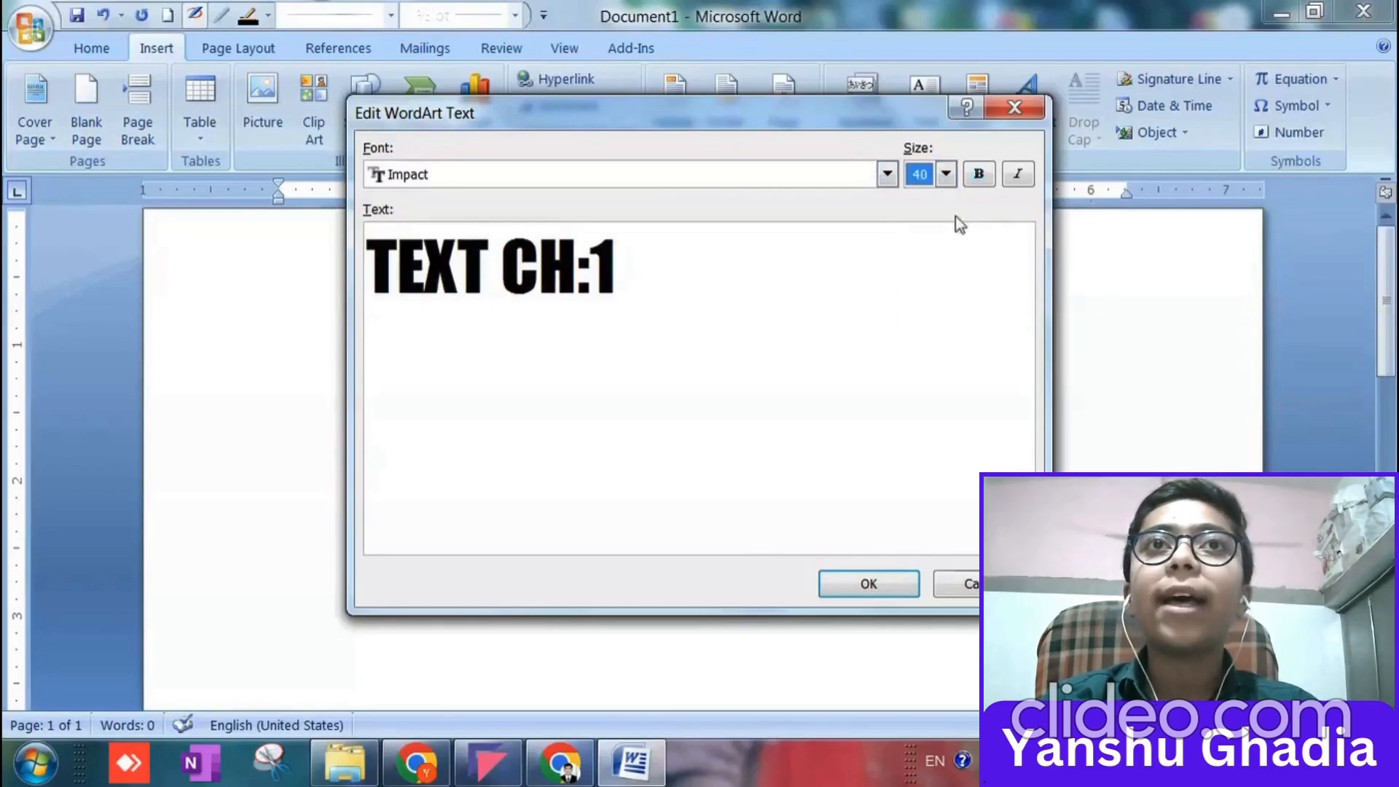
left_click(977, 181)
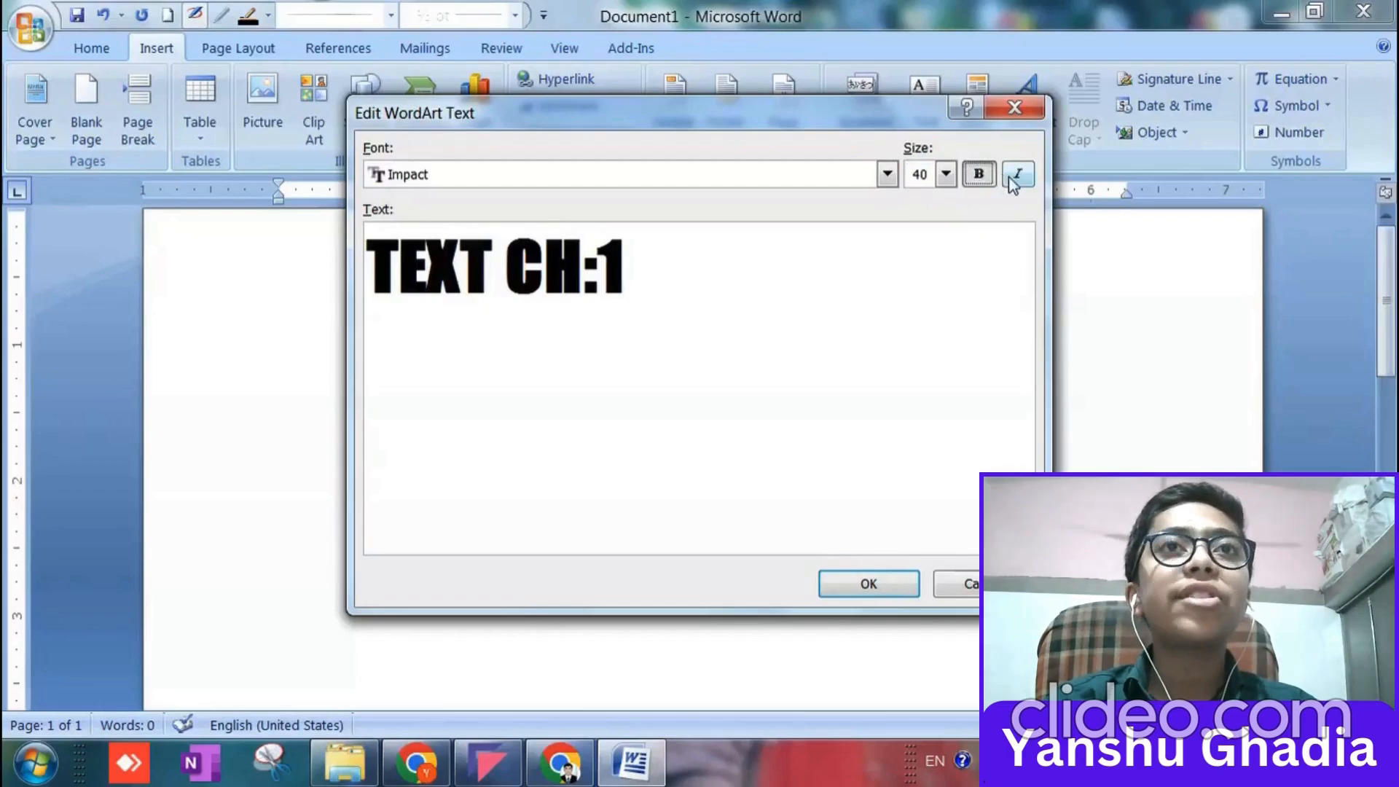
left_click(1012, 180)
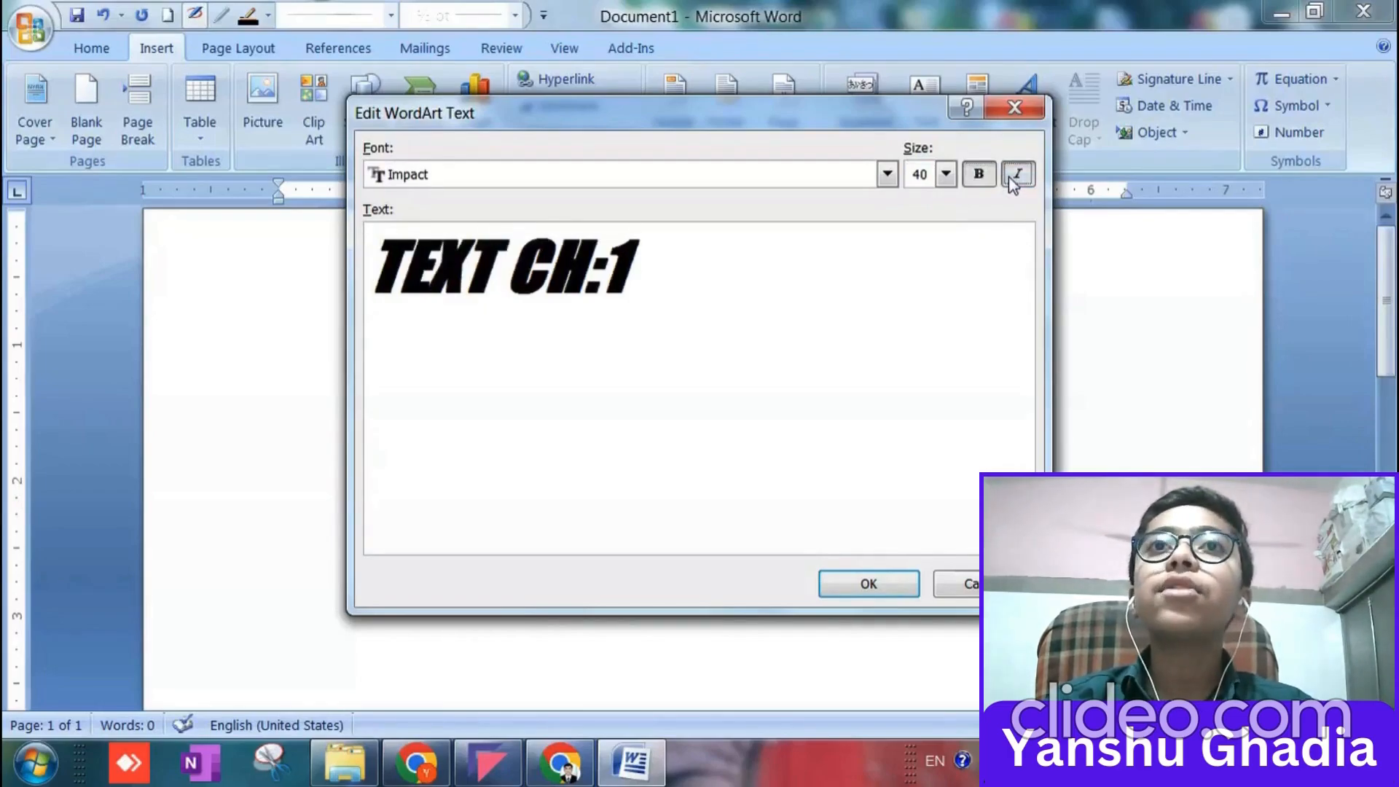
left_click(1012, 180)
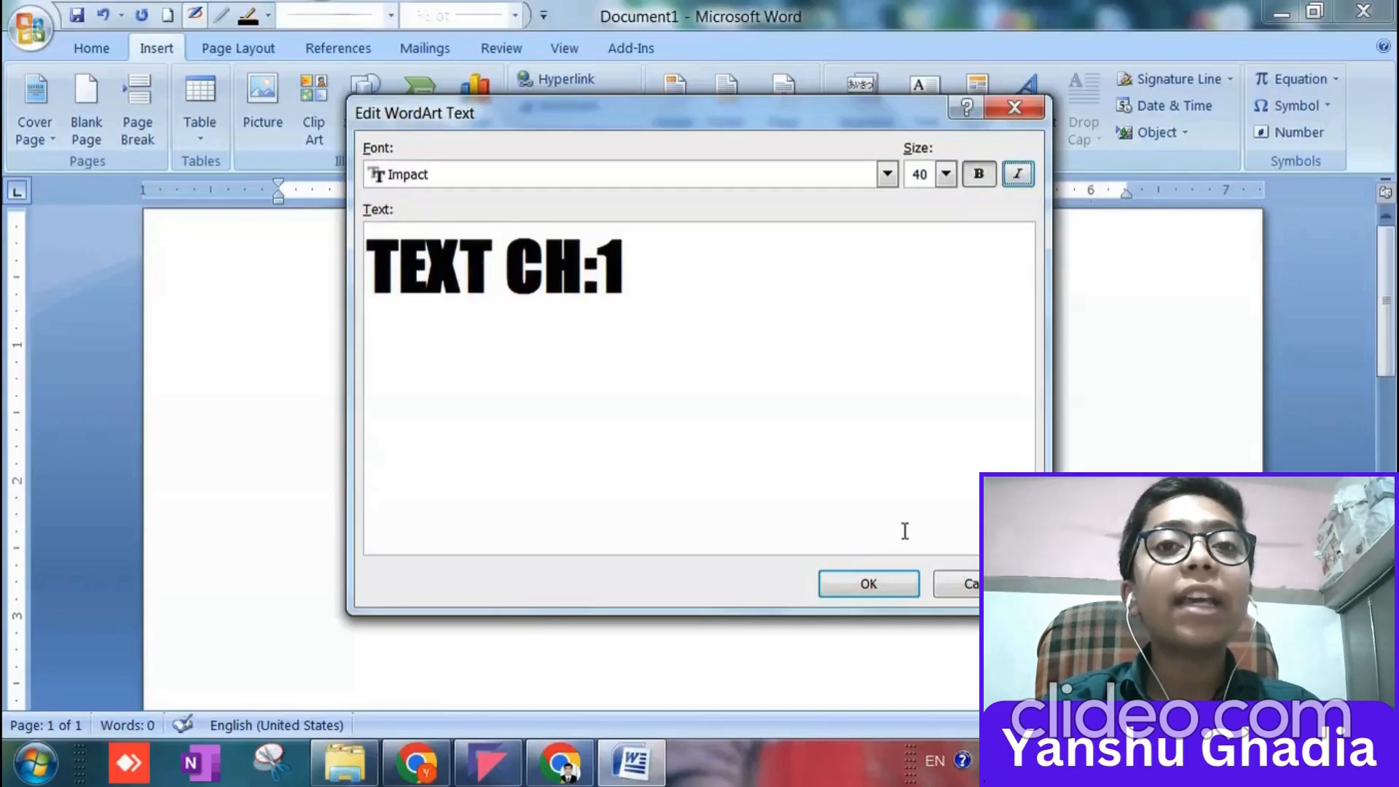
left_click(856, 591)
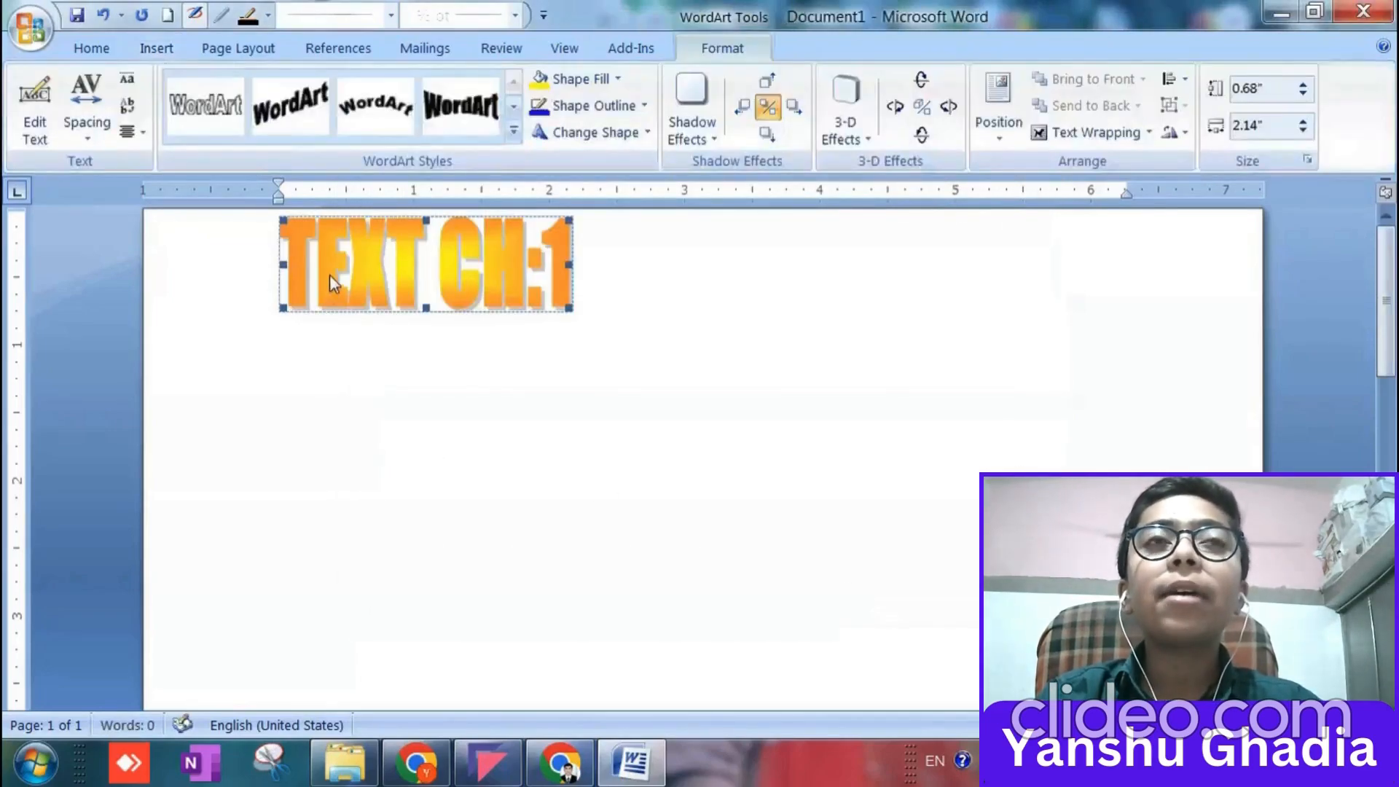
Enlarge the "TEXT CH:1" WordArt to about 1.6" high and 5.5" wide, and deselect it.
left_click_drag(405, 260, 641, 299)
left_click(541, 296)
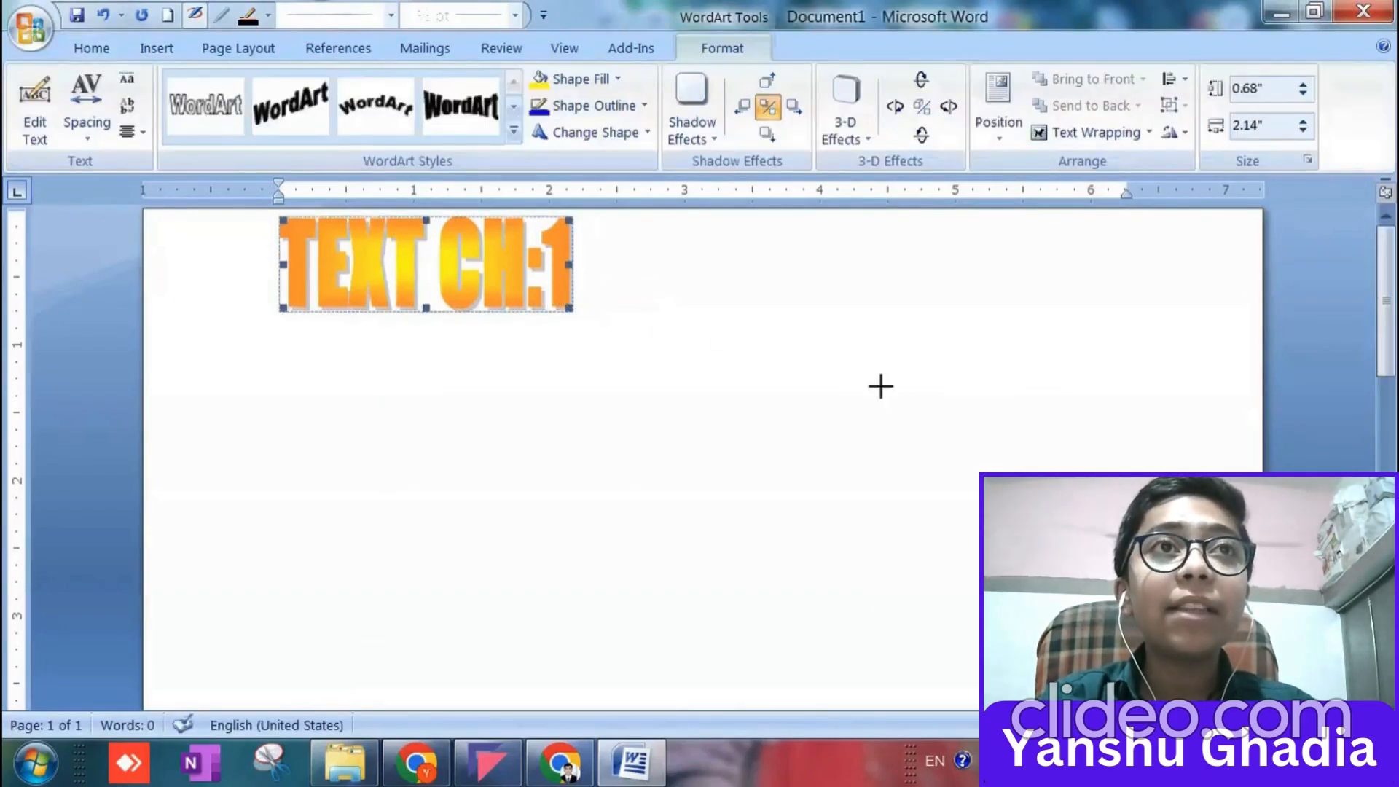
left_click_drag(880, 386, 1027, 440)
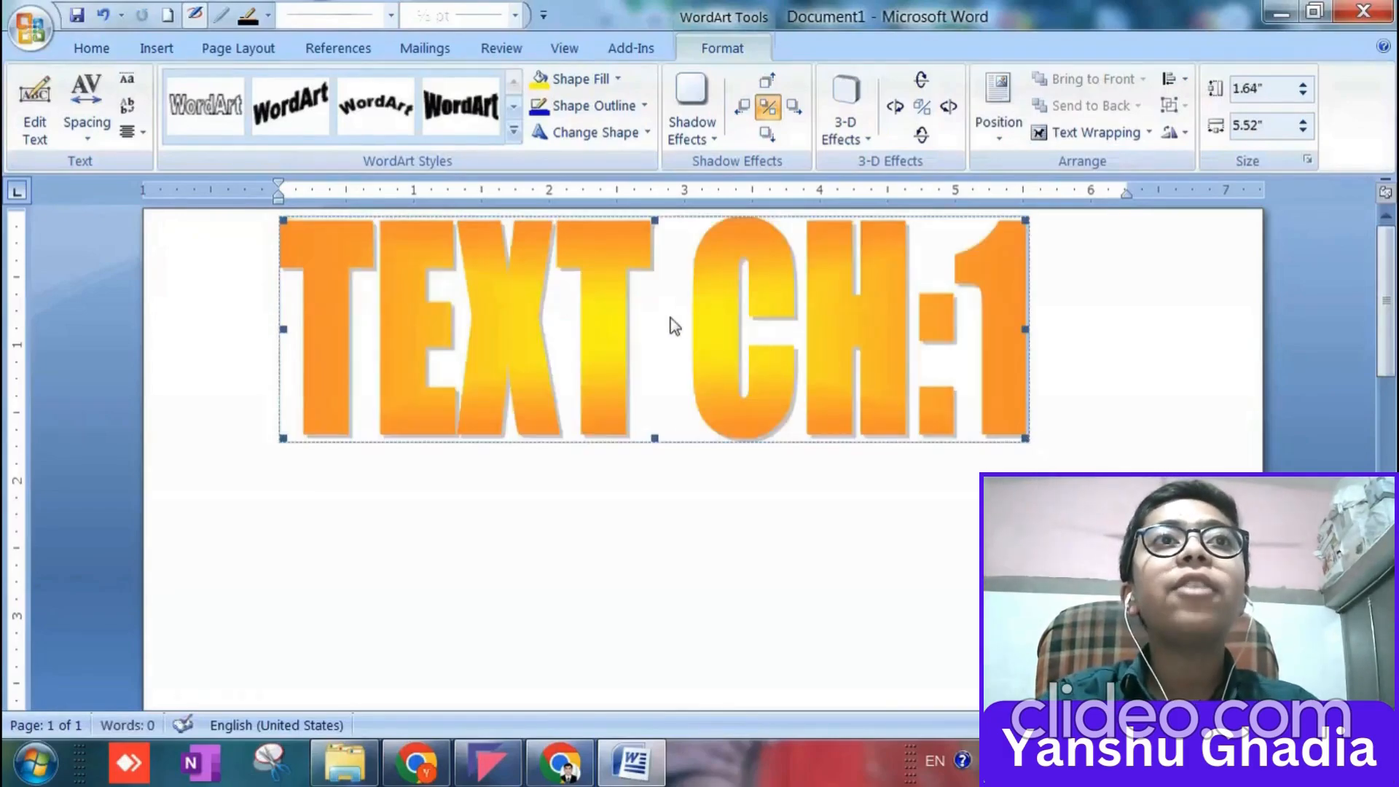
left_click_drag(674, 325, 714, 311)
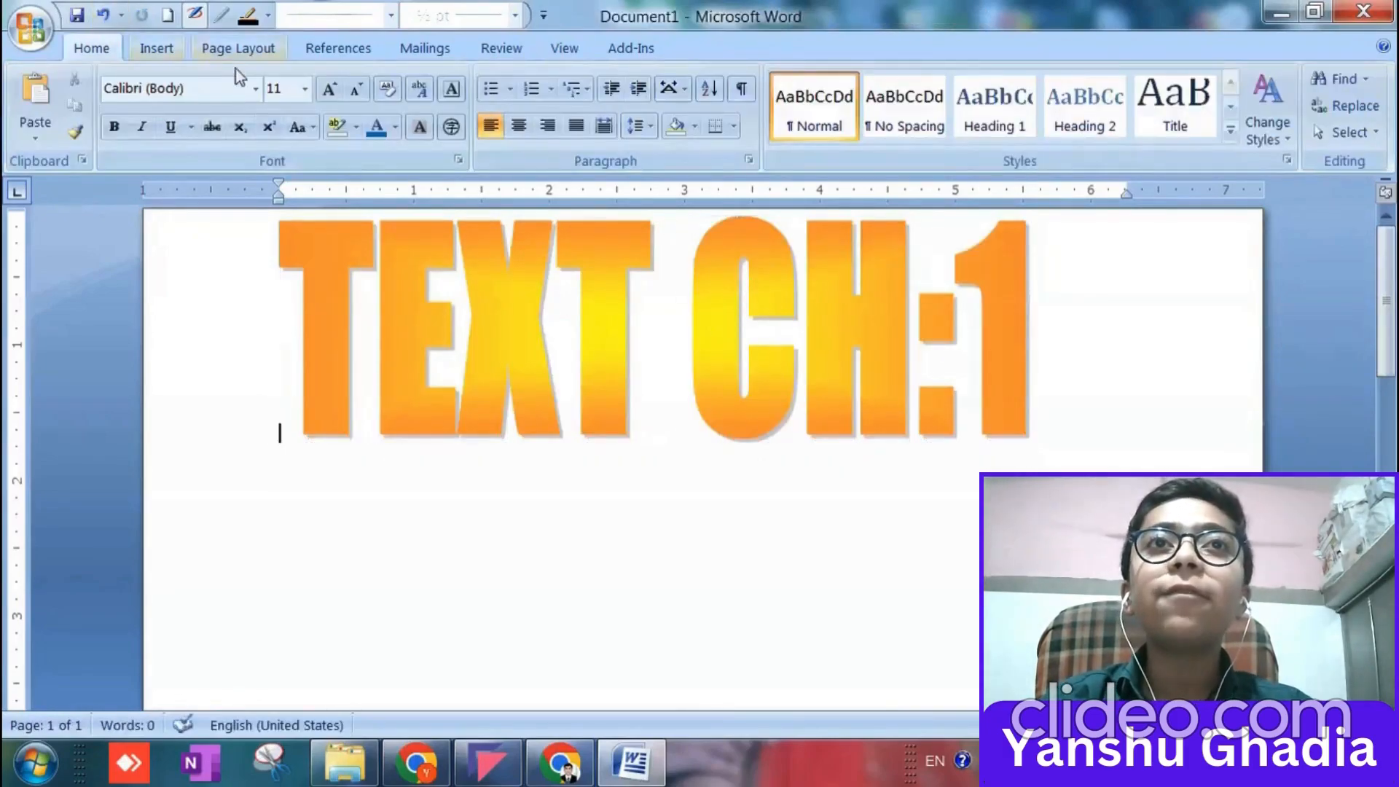
Centre the WordArt heading on the page and start a new line beneath it.
left_click(517, 127)
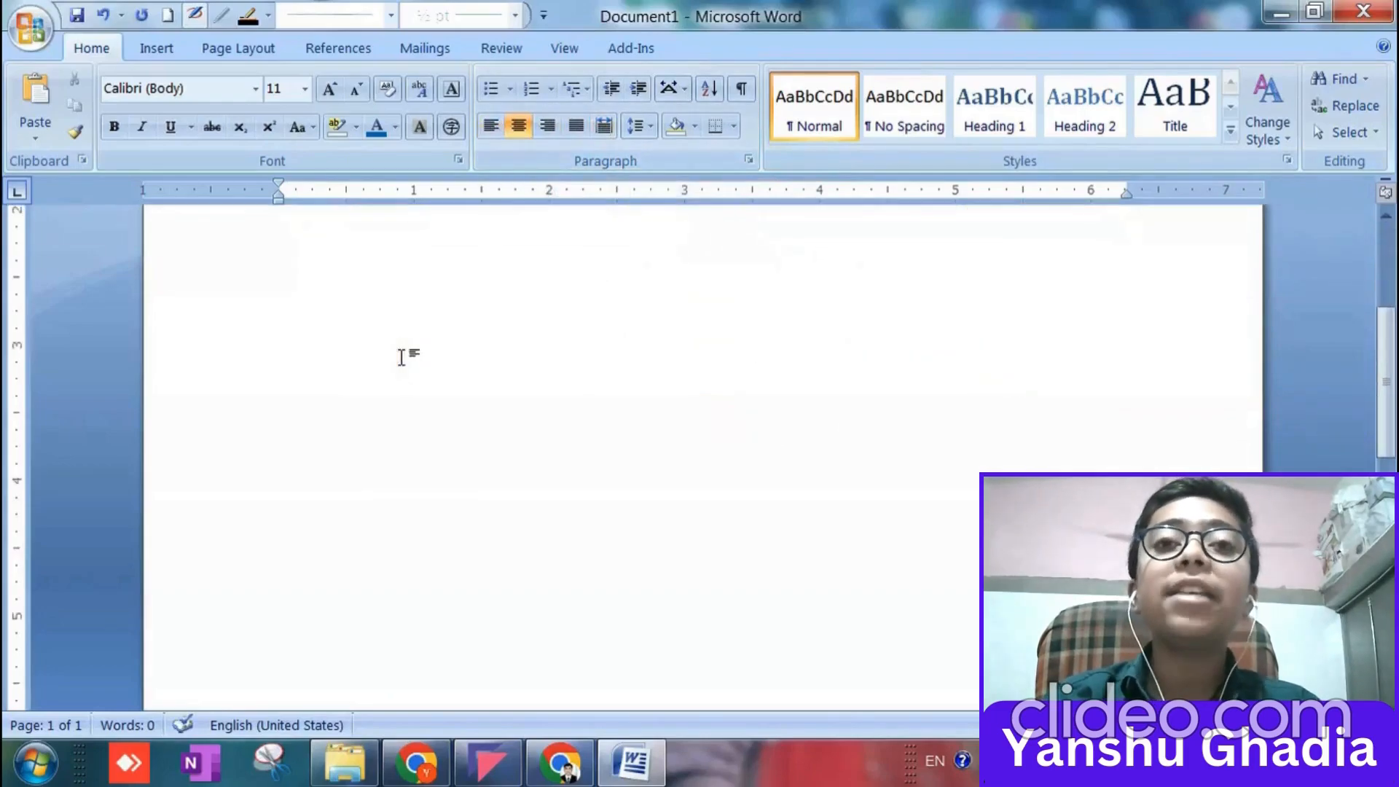
left_click(231, 483)
left_click(1134, 397)
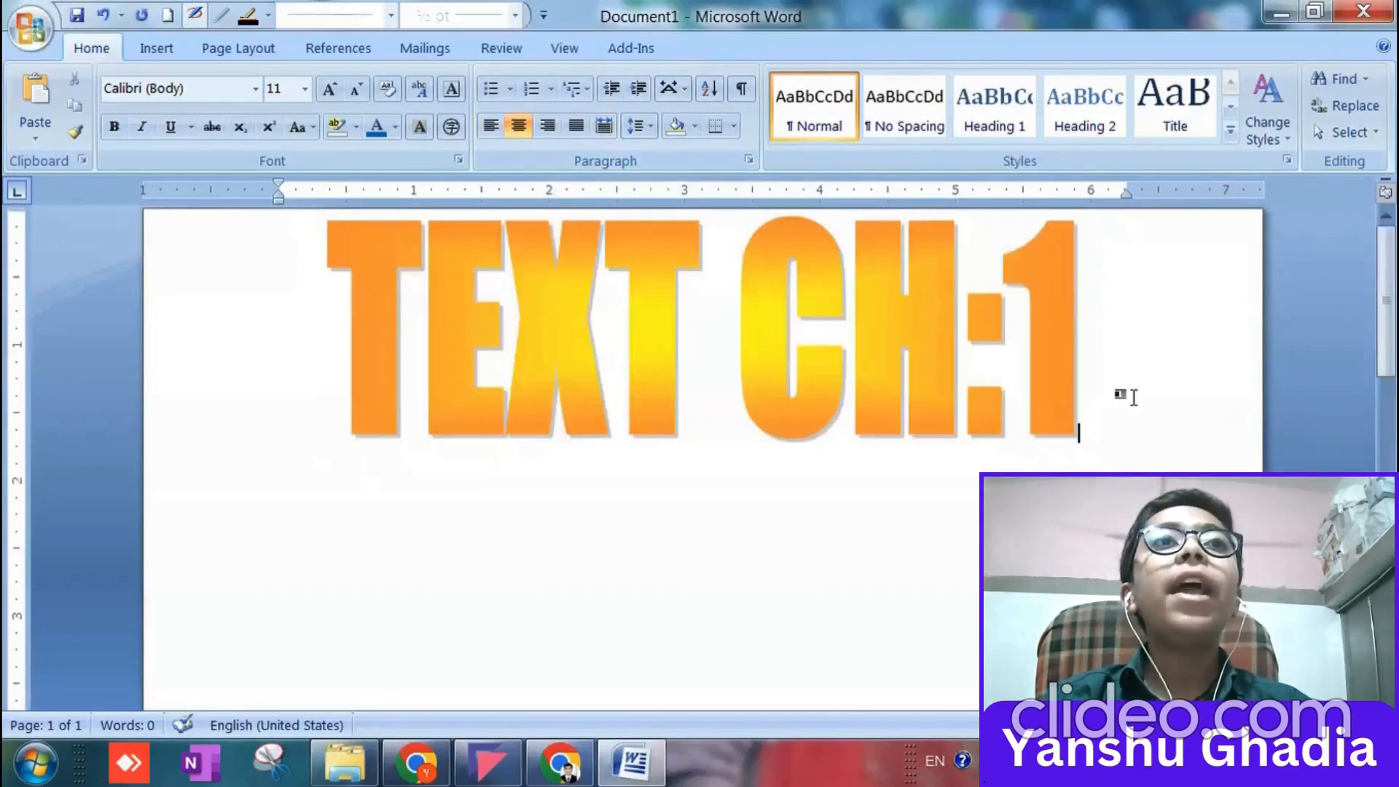
key("Return")
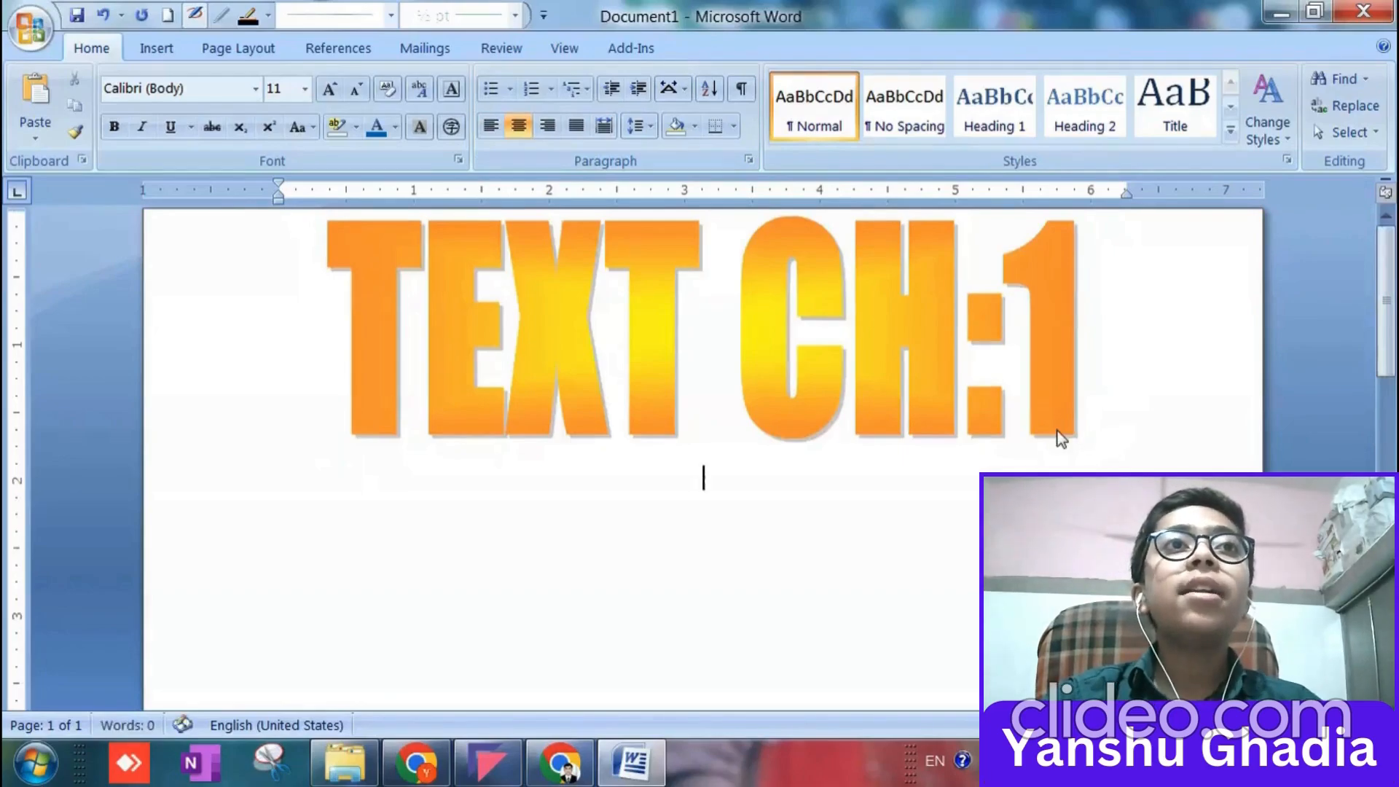
Switch to Chrome, copy the "What is Lorem Ipsum?" heading and paragraph from lipsum.com, and paste them below the WordArt in Word.
left_click(416, 762)
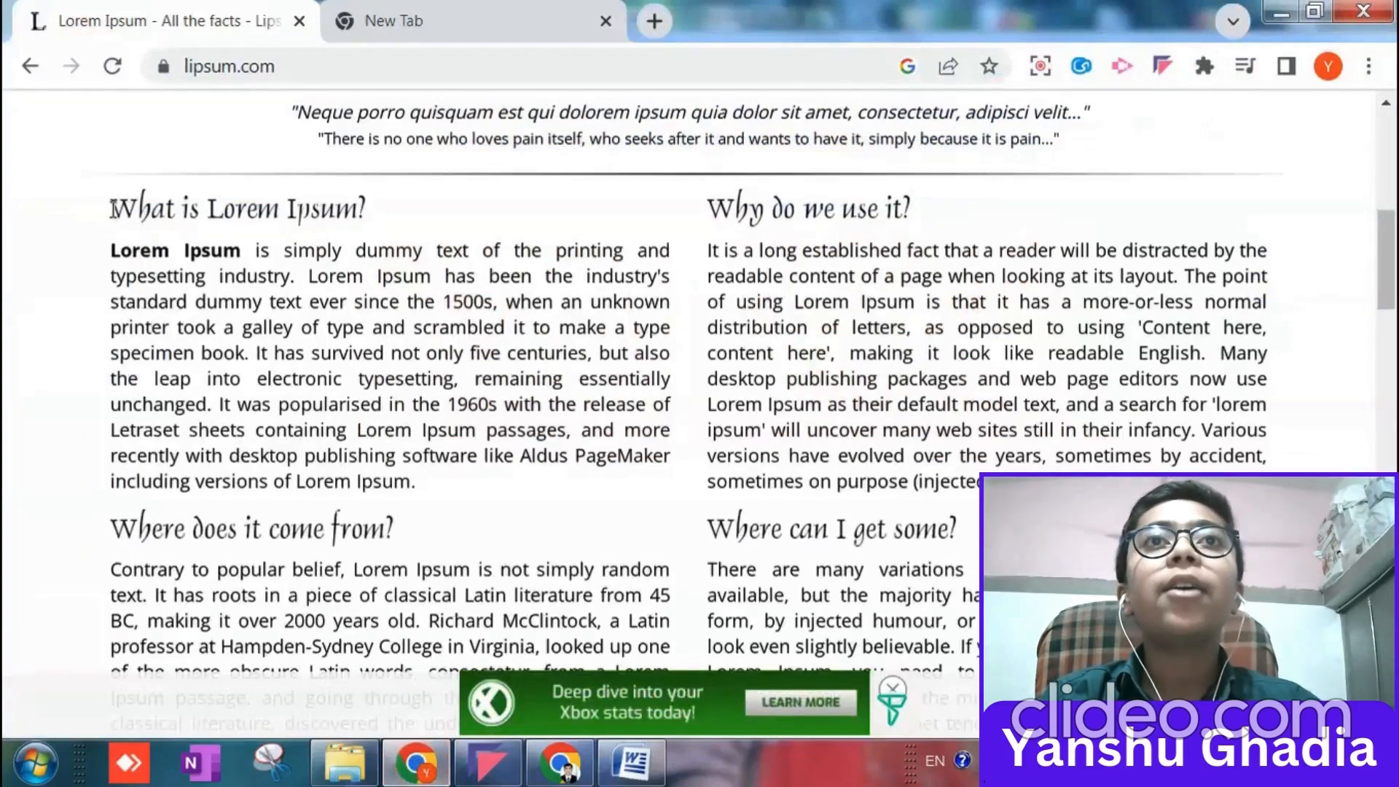
left_click_drag(111, 208, 422, 481)
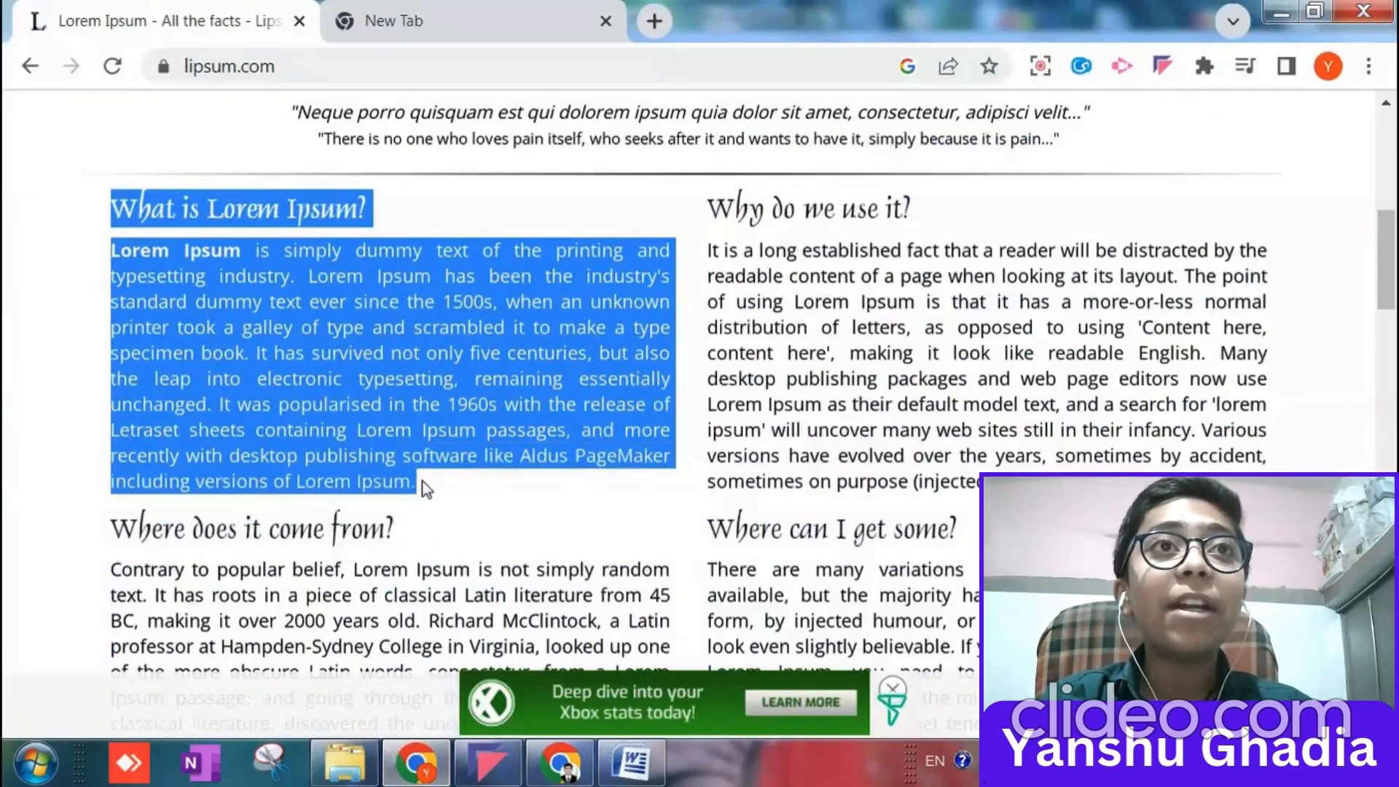
left_click(421, 478)
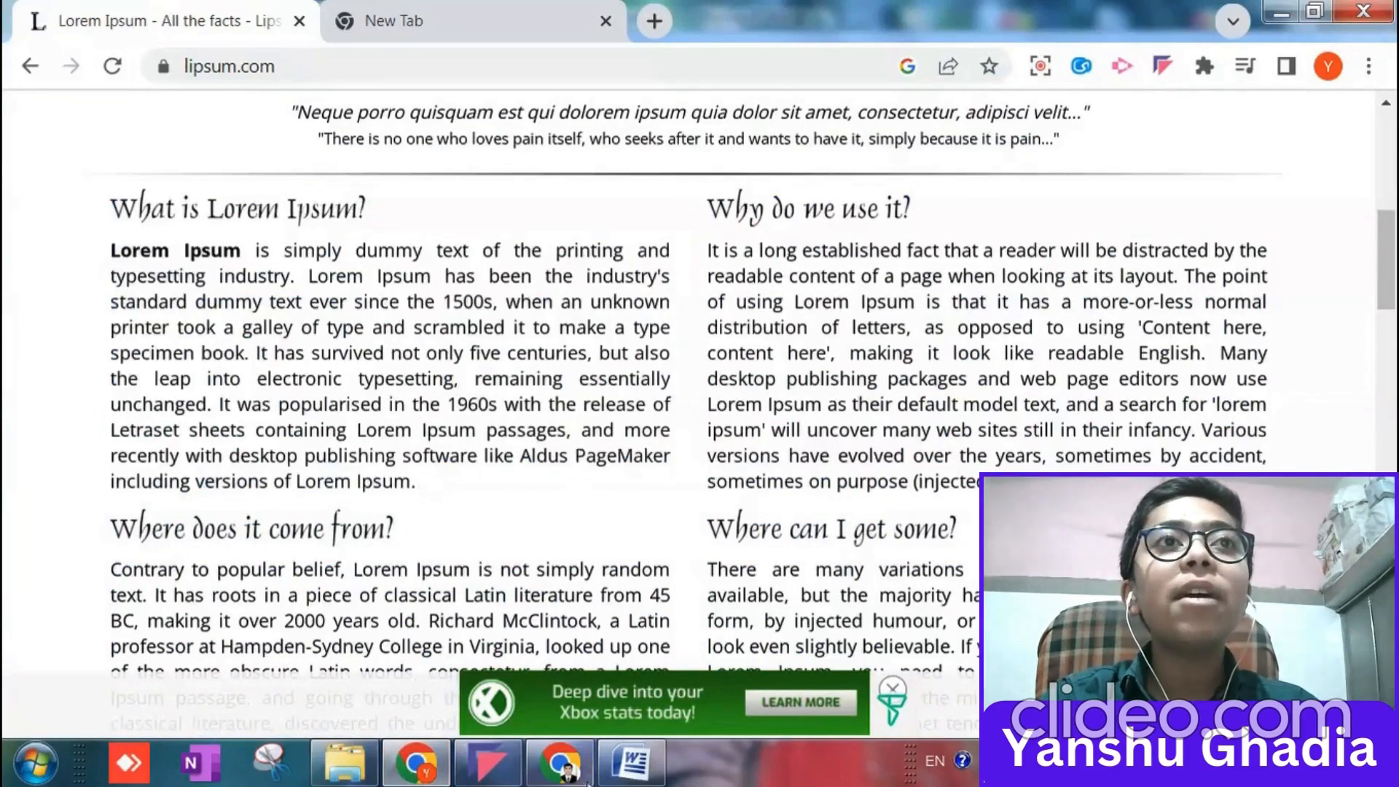
left_click(617, 761)
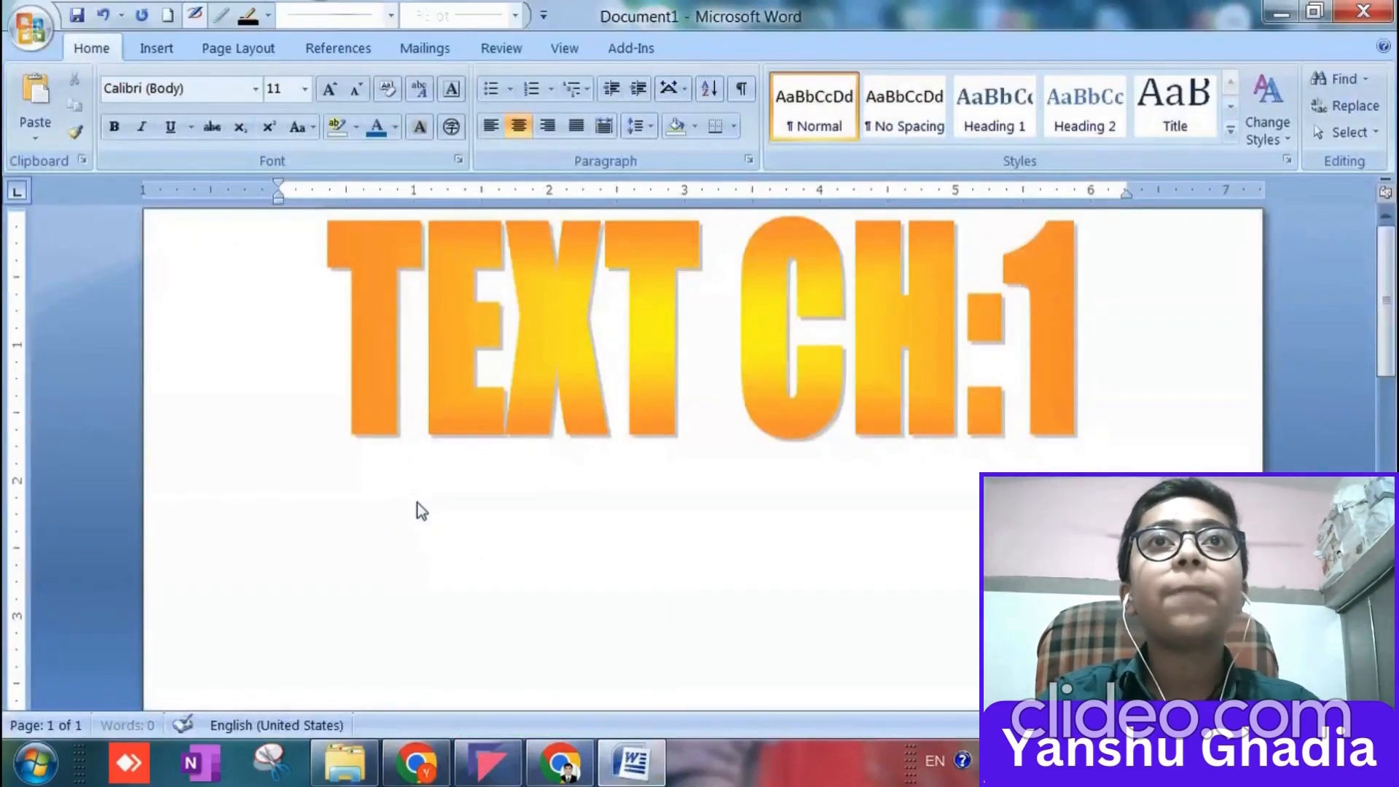
key("ctrl+v")
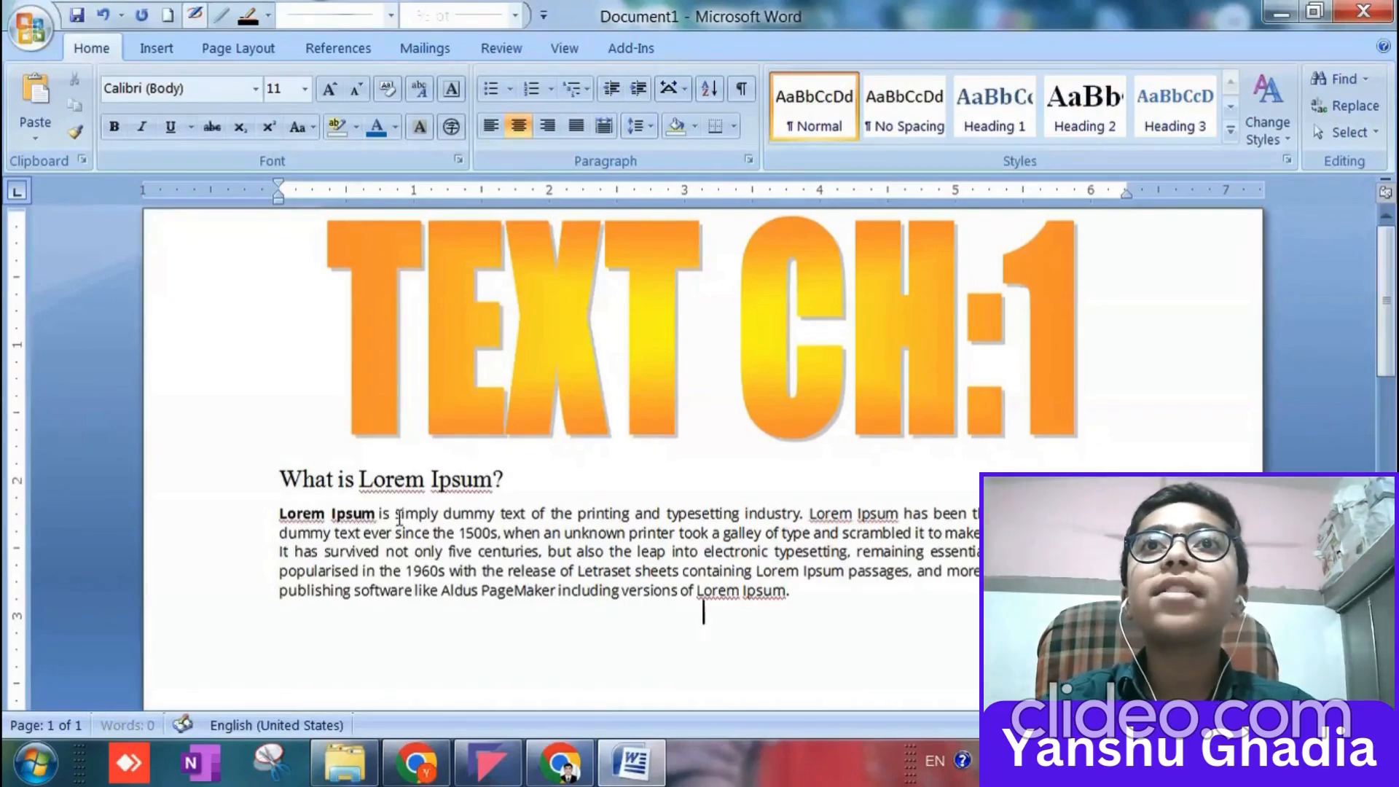
Paste three more copies of the "What is Lorem Ipsum?" passage, starting on a new line after the first one.
scroll(358, 510, "down", 5)
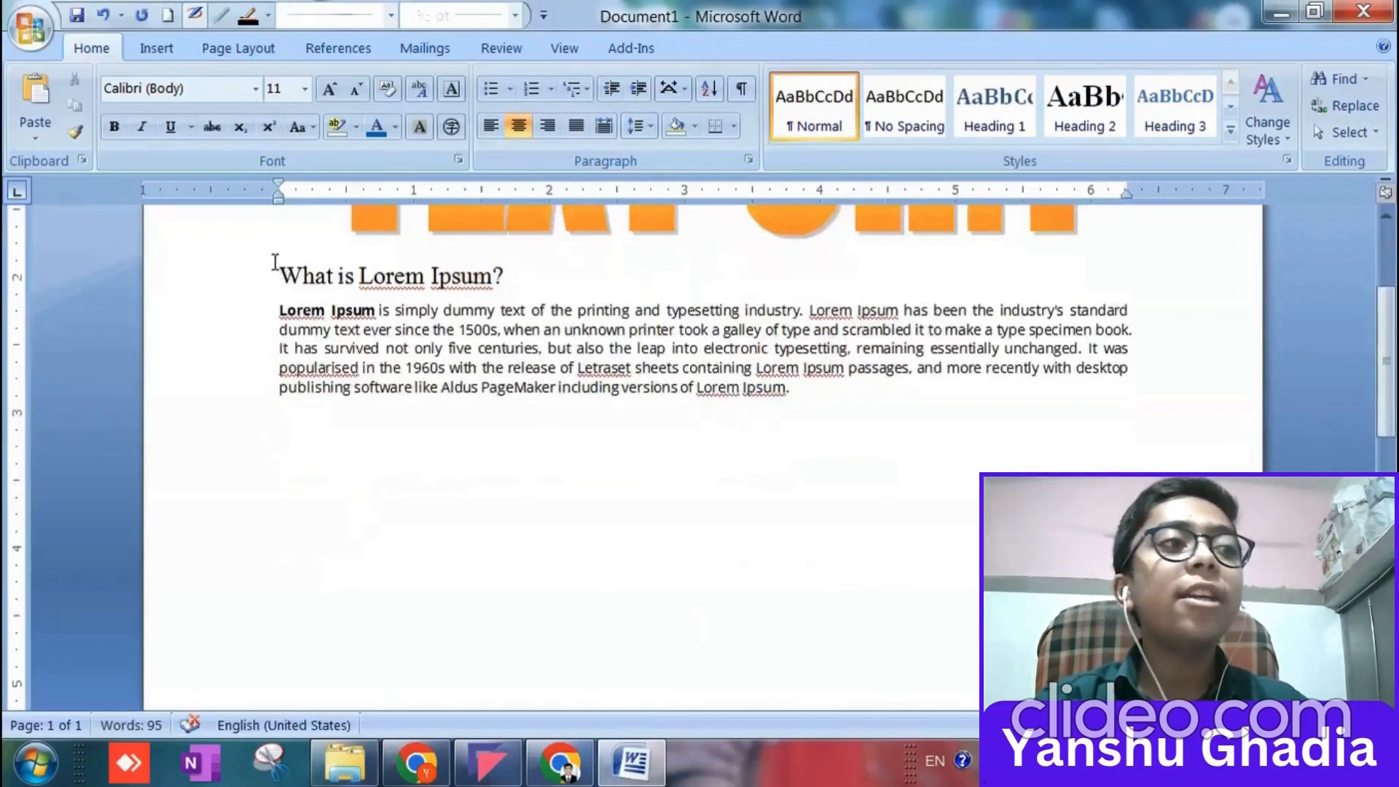
left_click_drag(279, 271, 799, 390)
key("ctrl+c")
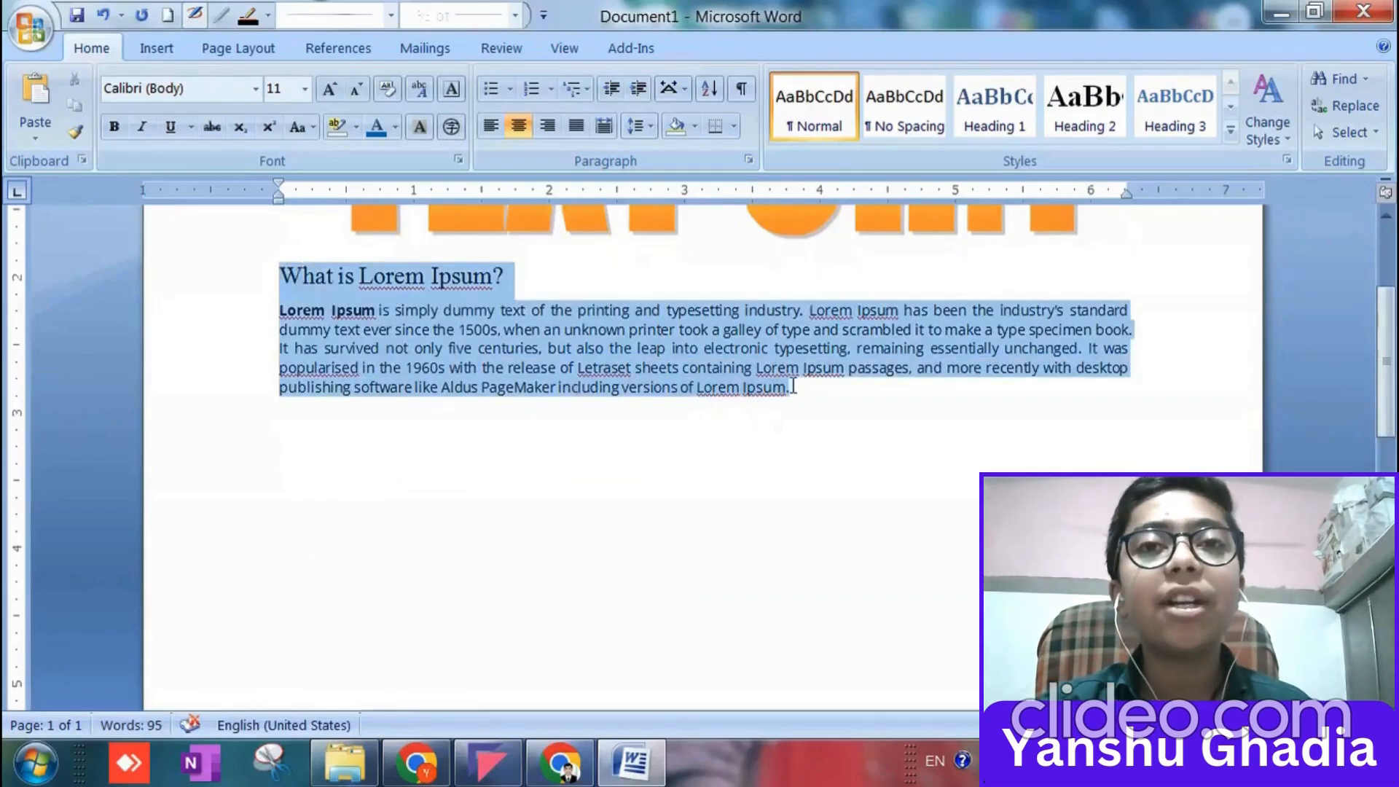
left_click(790, 386)
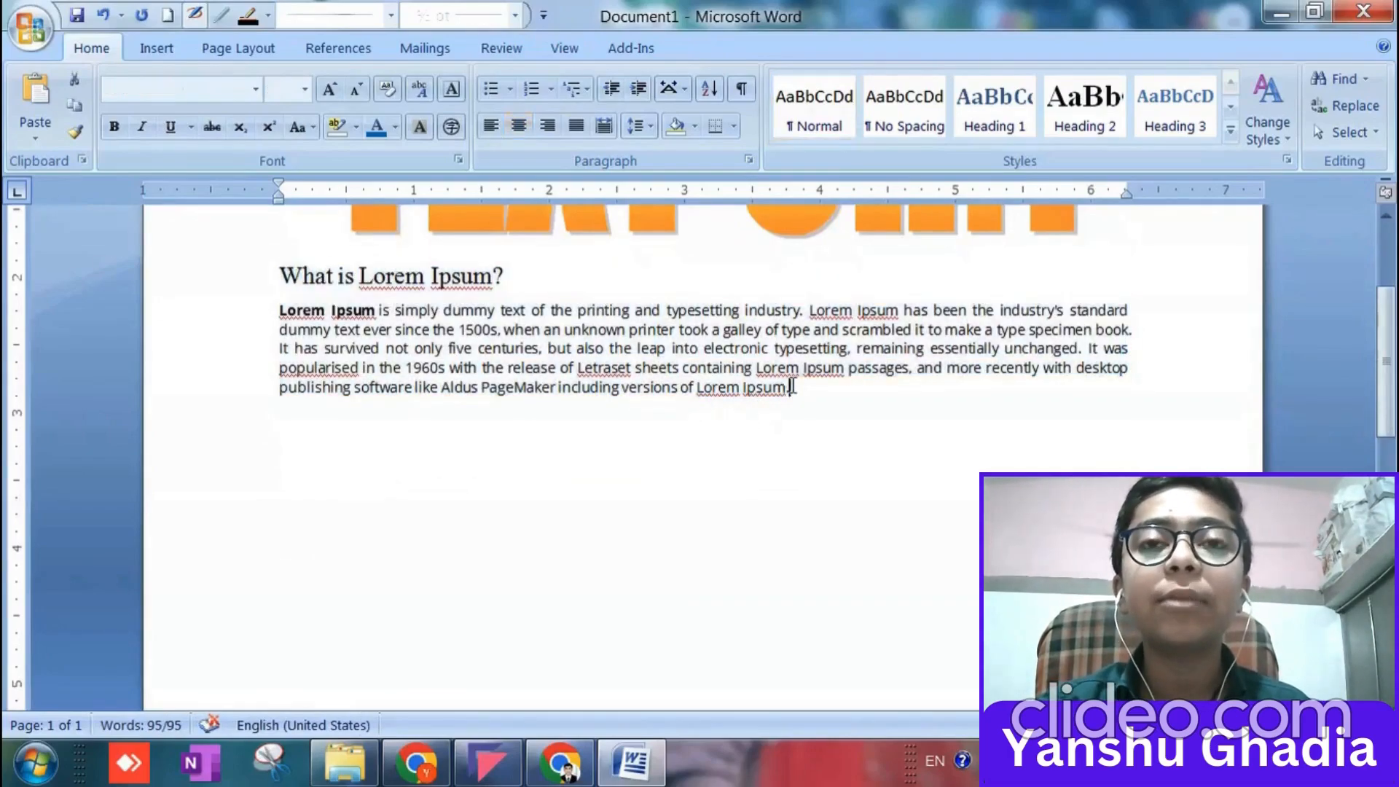
key("ctrl+v")
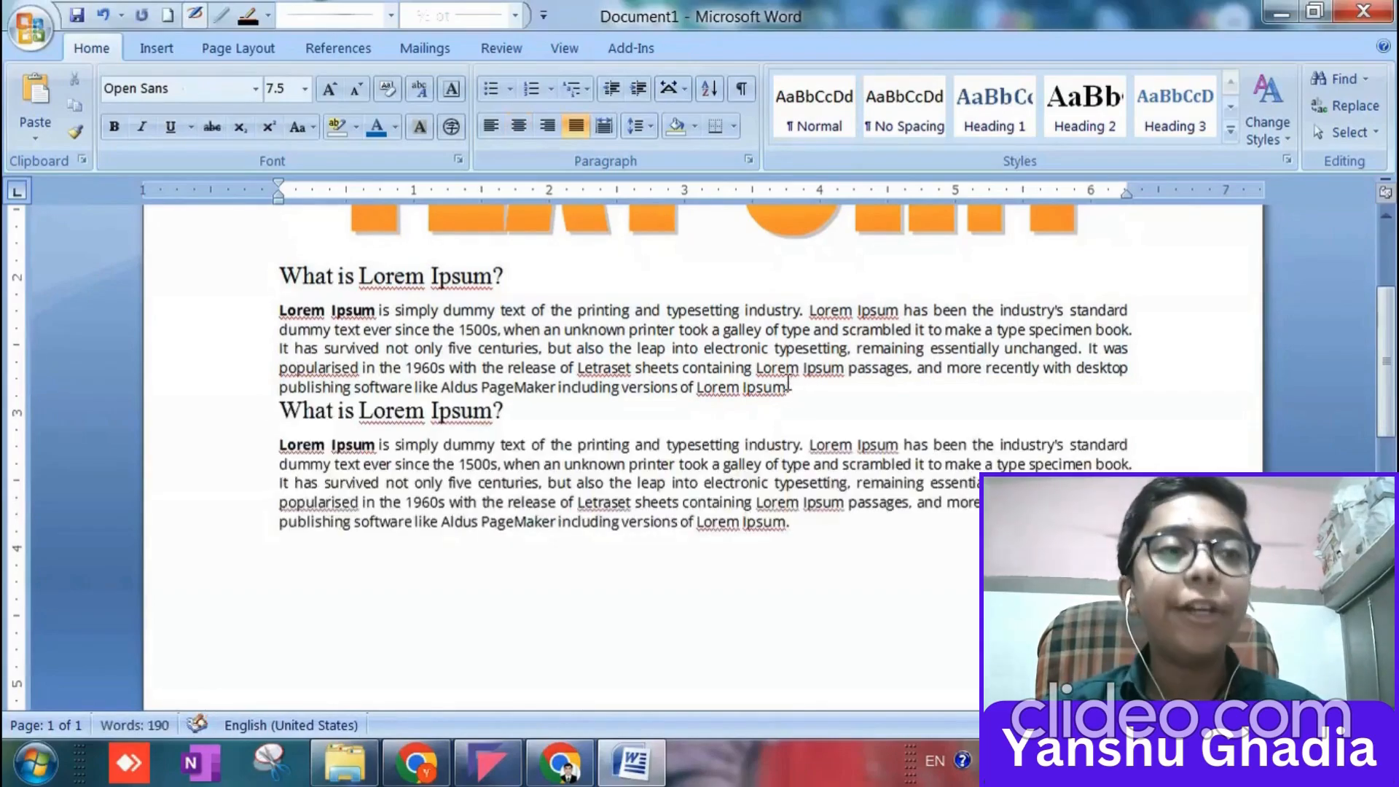
key("ctrl+z")
key("Return")
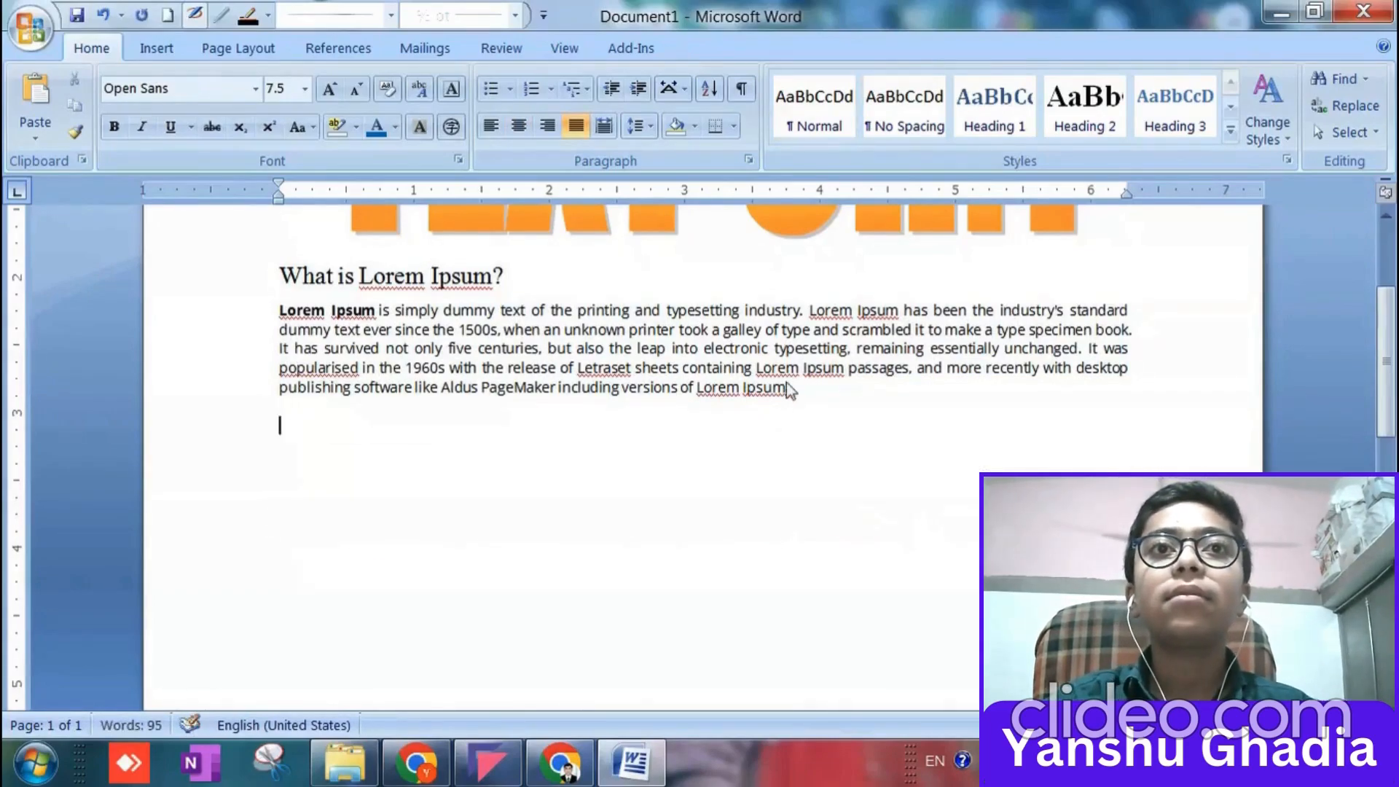
key("ctrl+v")
type("What is Lorem Ipsum?\\nLorem Ipsum is simply dummy text of the printing and typesetting industry. Lorem Ipsum has been the industry's standard dummy text ever since the 1500s, when an unknown printer took a galley of type and scrambled it to make a type specimen book. It has survived not only five centuries, but also the leap into electronic typesetting, remaining essentially unchanged. It was popularised in the 1960s with the release of Letraset sheets containing Lorem Ipsum passages, and more recently with desktop publishing software like Aldus PageMaker including versions of Lorem Ipsum.")
type("What is Lorem Ipsum?\\nLorem Ipsum is simply dummy text of the printing and typesetting industry. Lorem Ipsum has been the industry's standard dummy text ever since the 1500s, when an unknown printer took a galley of type and scrambled it to make a type specimen book. It has survived not only five centuries, but also the leap into electronic typesetting, remaining essentially unchanged. It was popularised in the 1960s with the release of Letraset sheets containing Lorem Ipsum passages, and more recently with desktop publishing software like Aldus PageMaker including versions of Lorem Ipsum.")
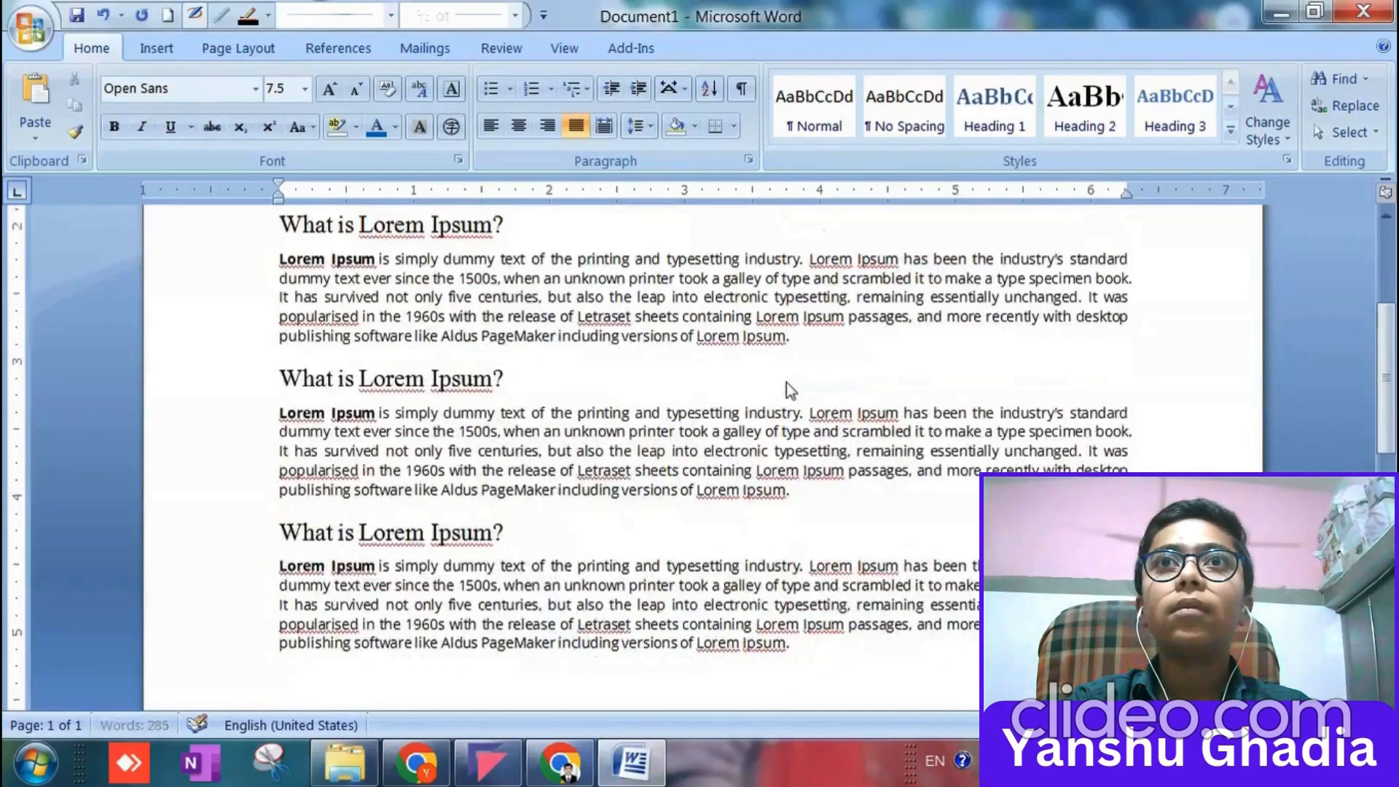
Add two further copies of the Lorem Ipsum passage at the end of the document.
scroll(765, 381, "down", 7)
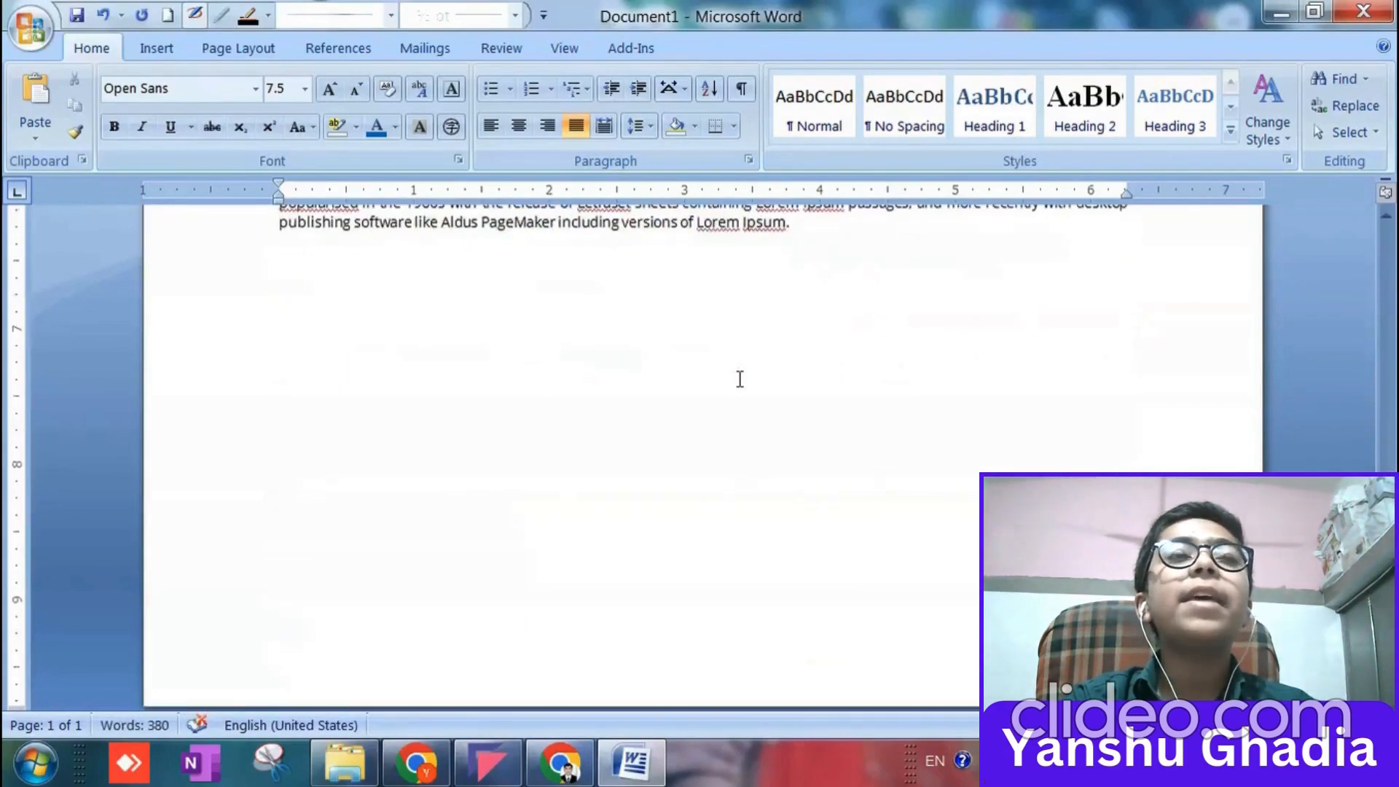
key("Return")
key("ctrl+v")
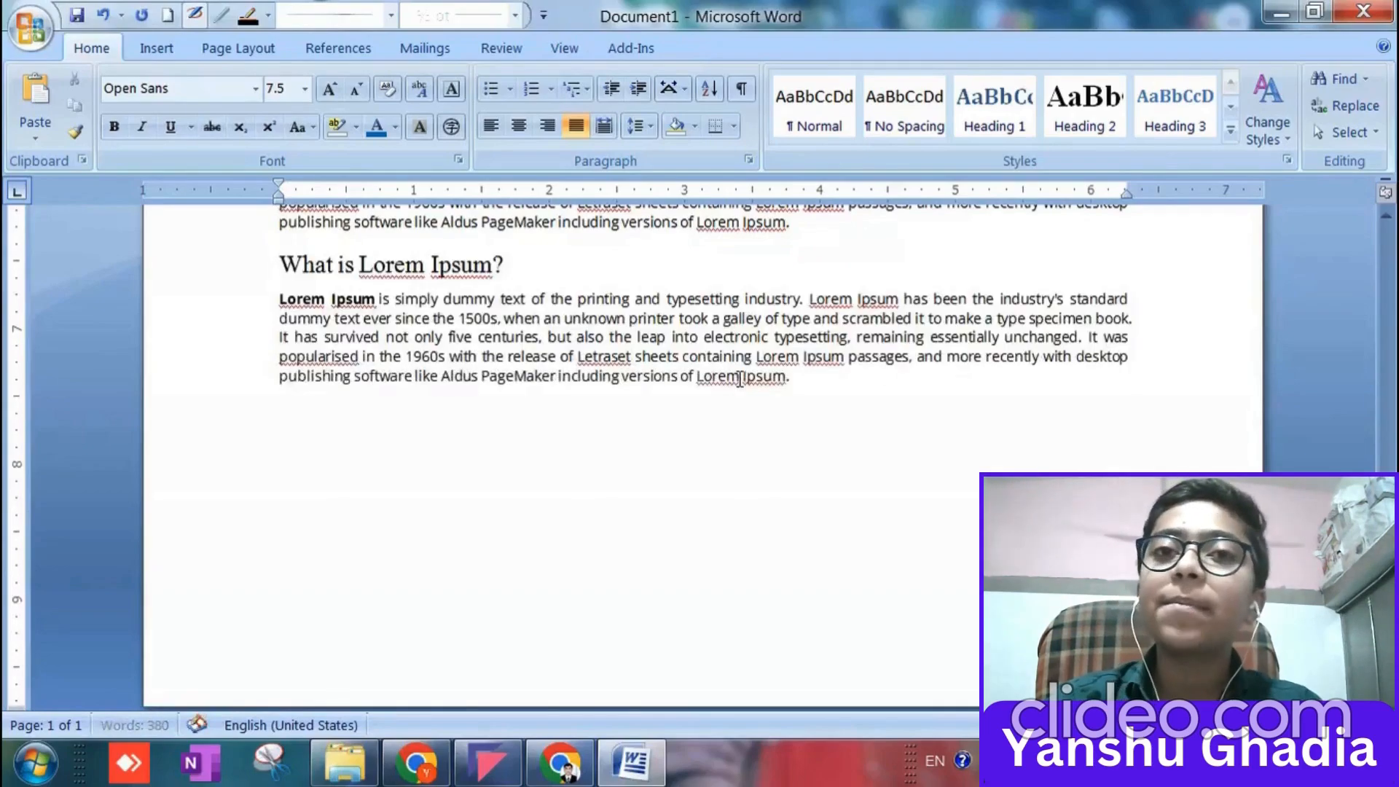
key("ctrl+v")
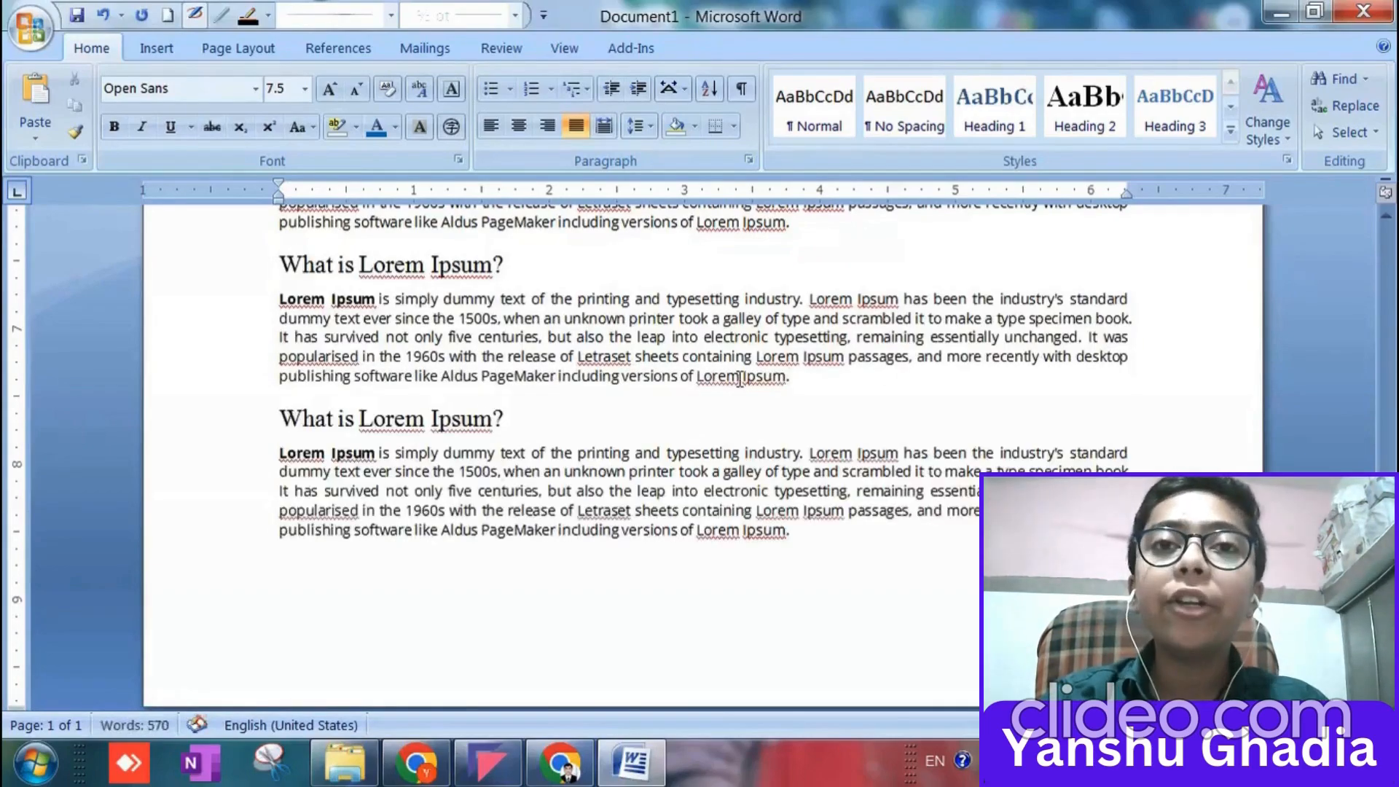
Paste one more copy of the Lorem Ipsum passage at the end of the document and undo it.
key("ctrl+v")
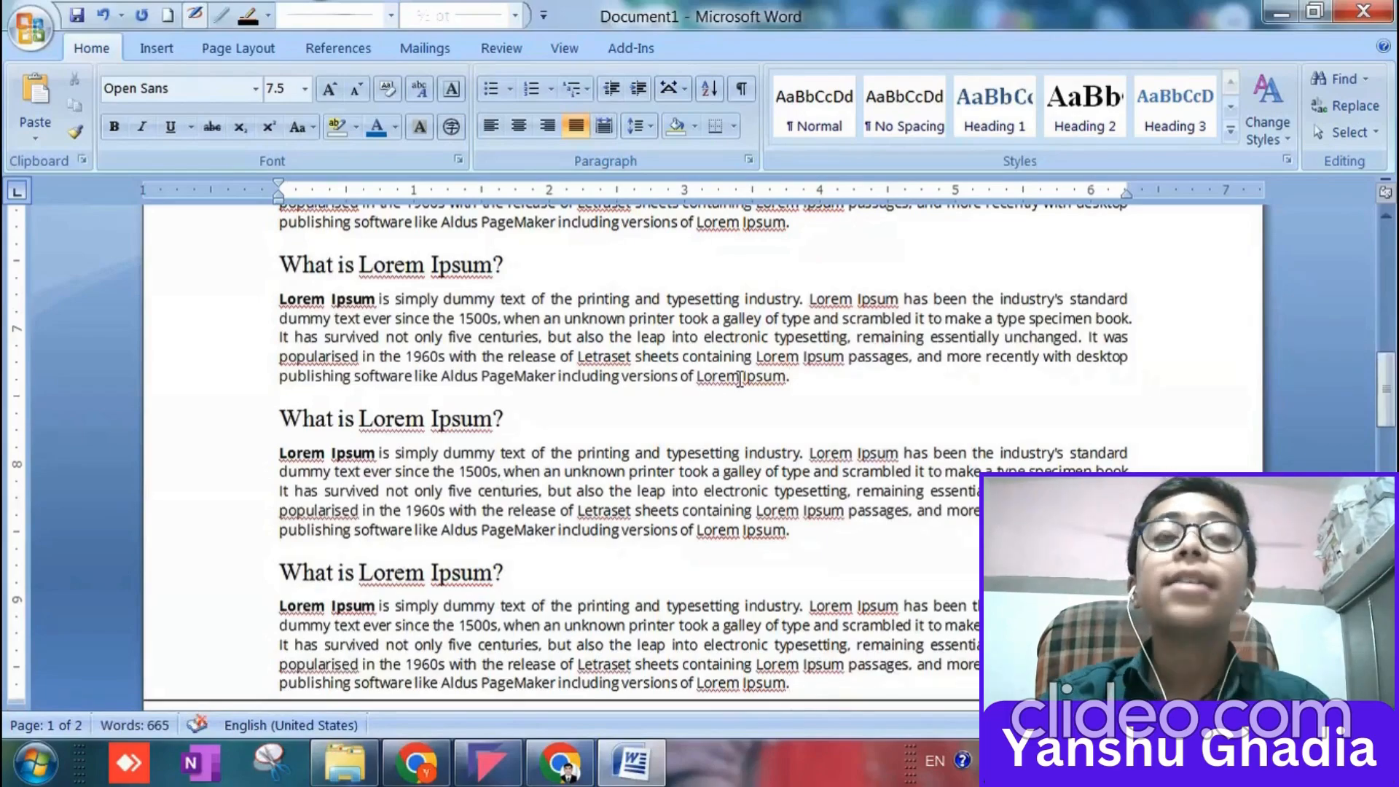
key("ctrl+z")
double_click(332, 671)
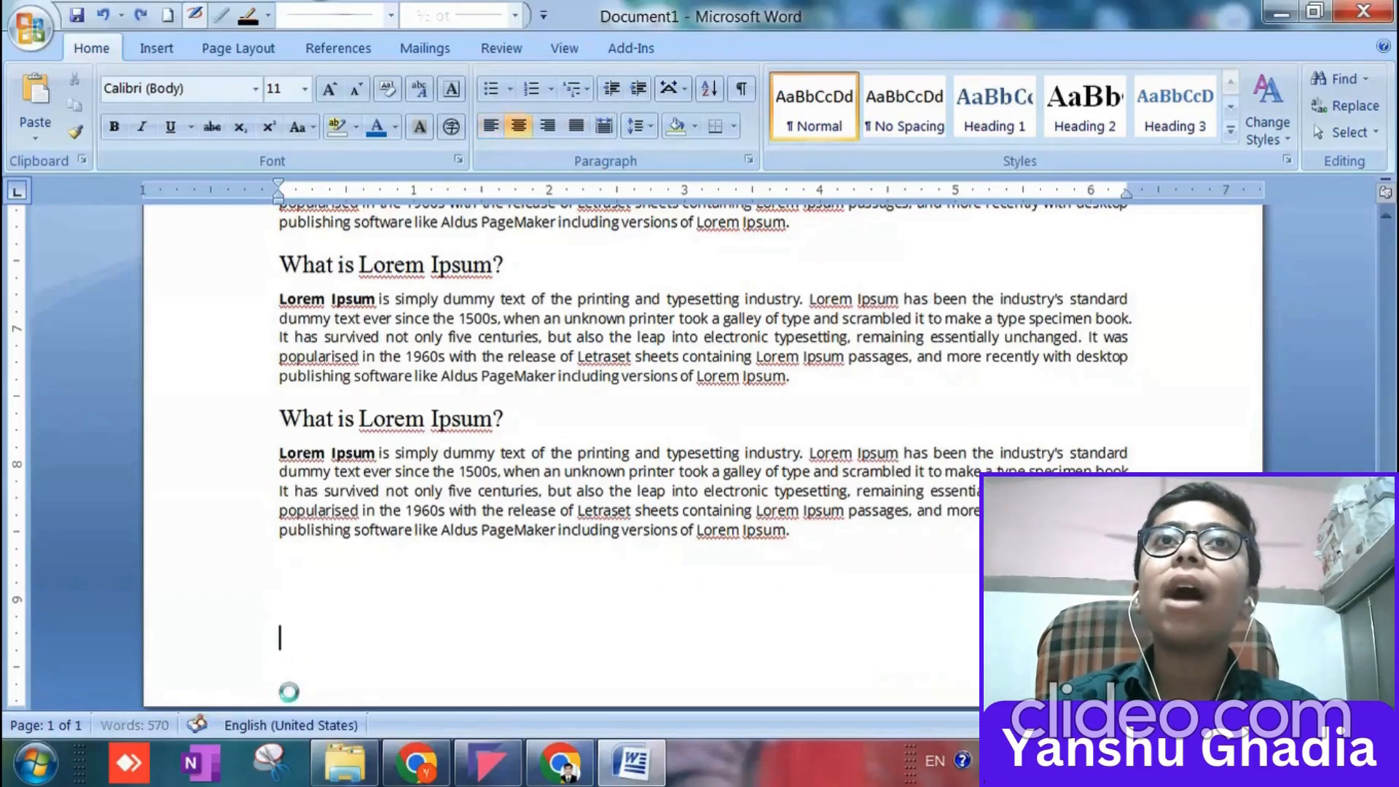
Review the WordArt title, the first "What is Lorem Ipsum?" heading and its body paragraph, selecting each in turn.
scroll(291, 627, "up", 15)
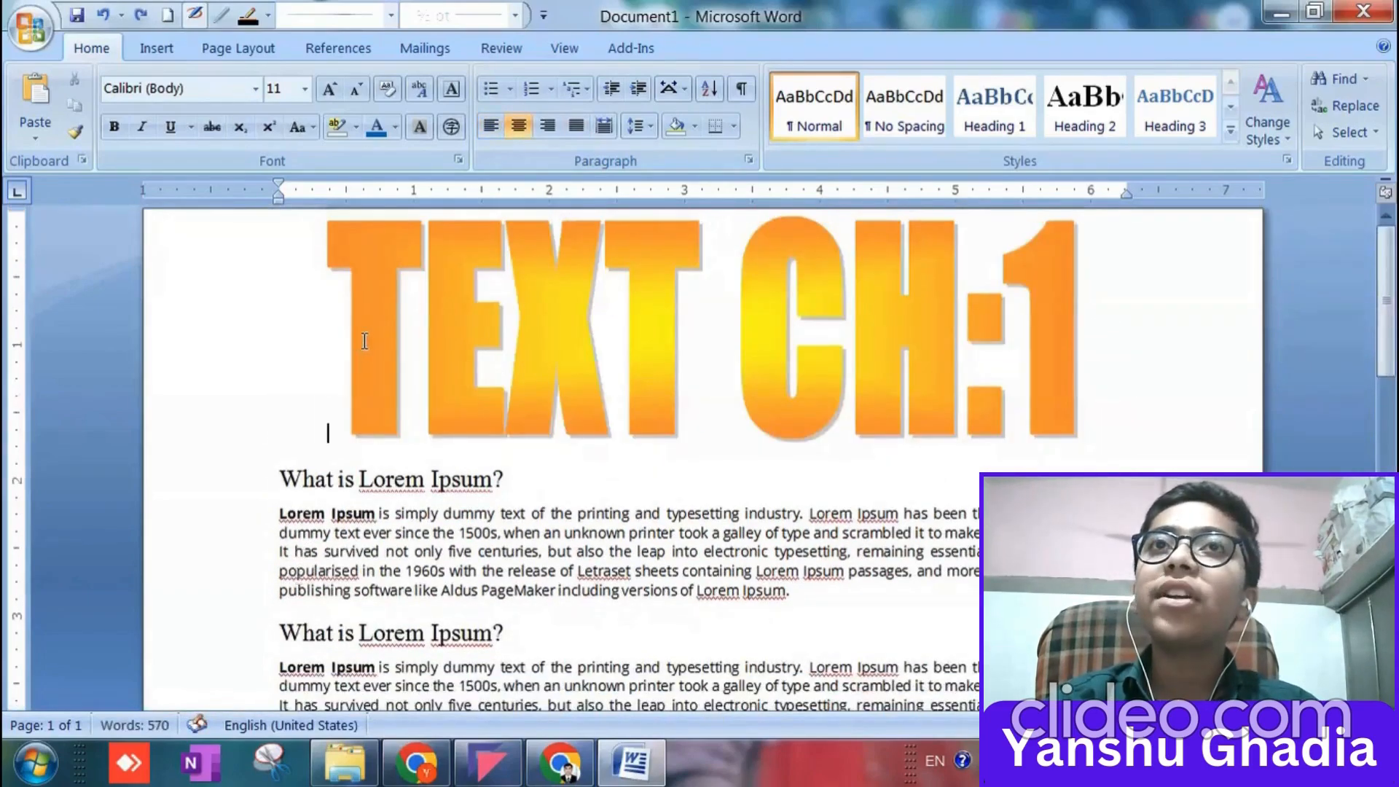
left_click(339, 348)
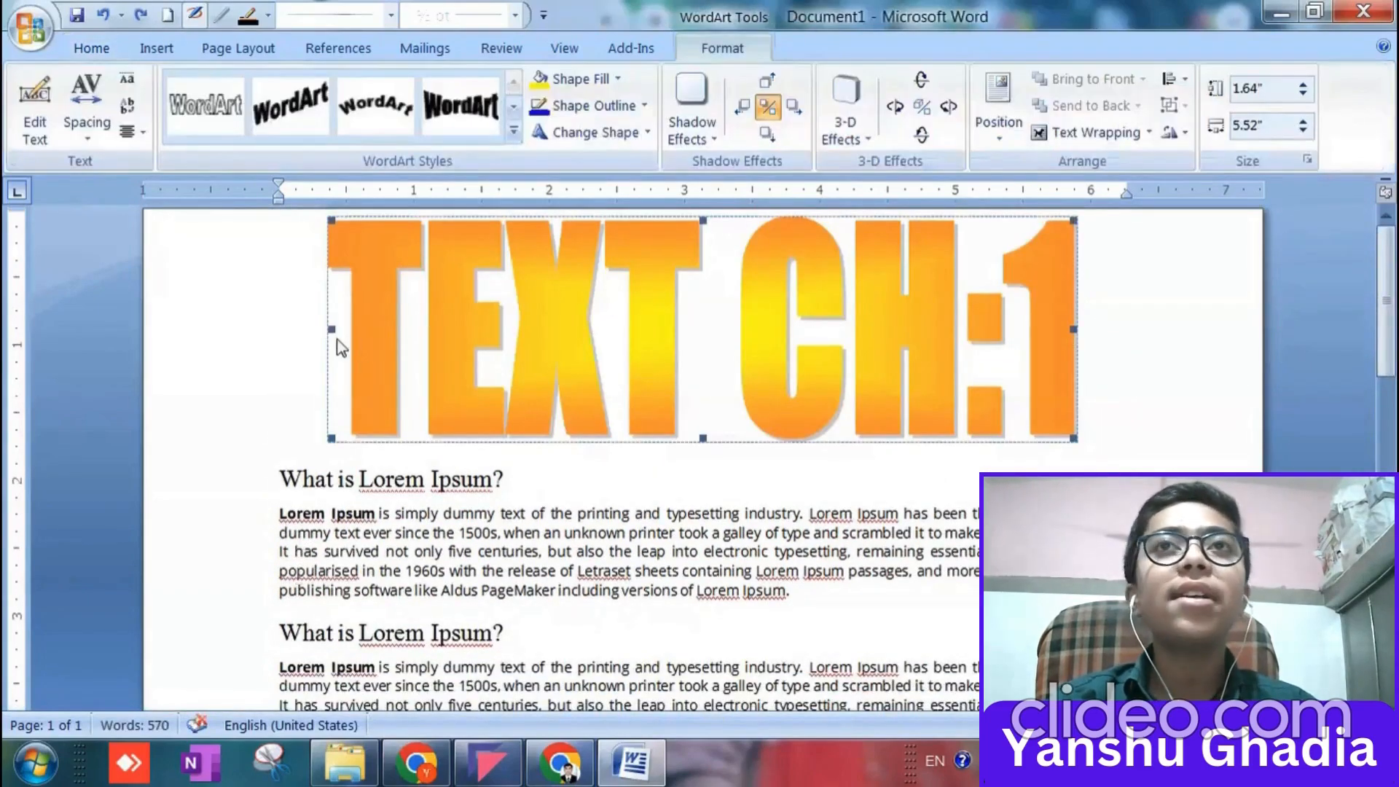
left_click(274, 311)
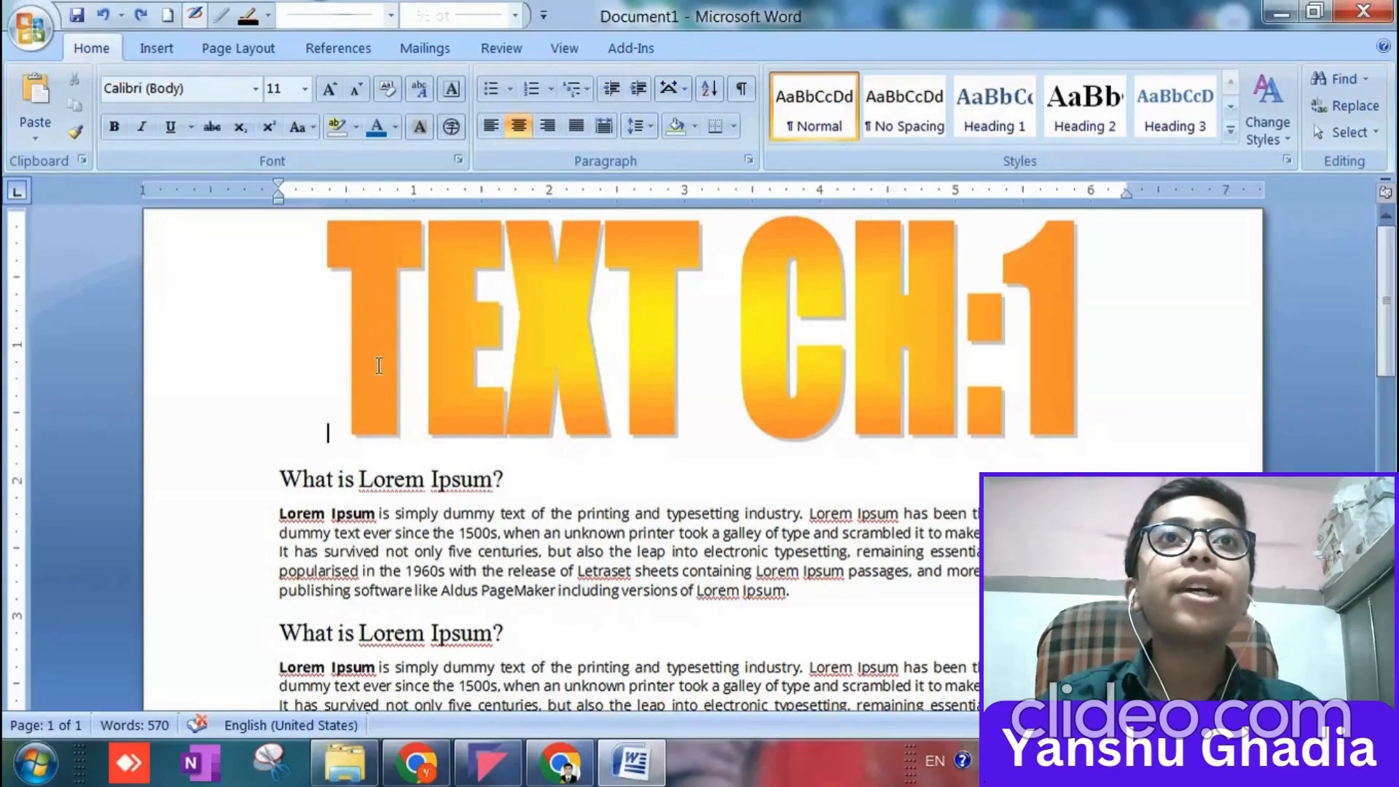
scroll(412, 443, "down", 5)
scroll(414, 442, "down", 3)
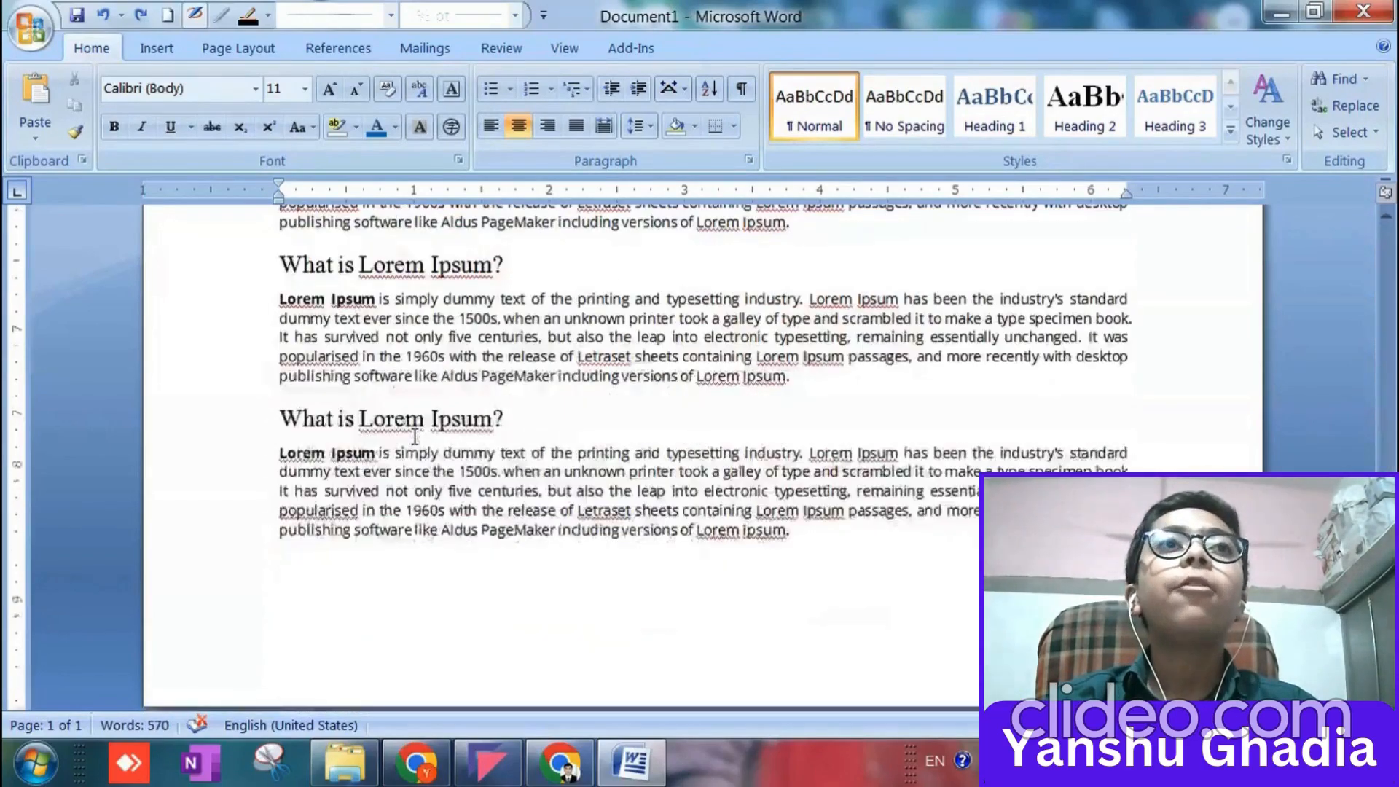
scroll(371, 444, "up", 3)
scroll(380, 418, "down", 3)
scroll(380, 418, "up", 4)
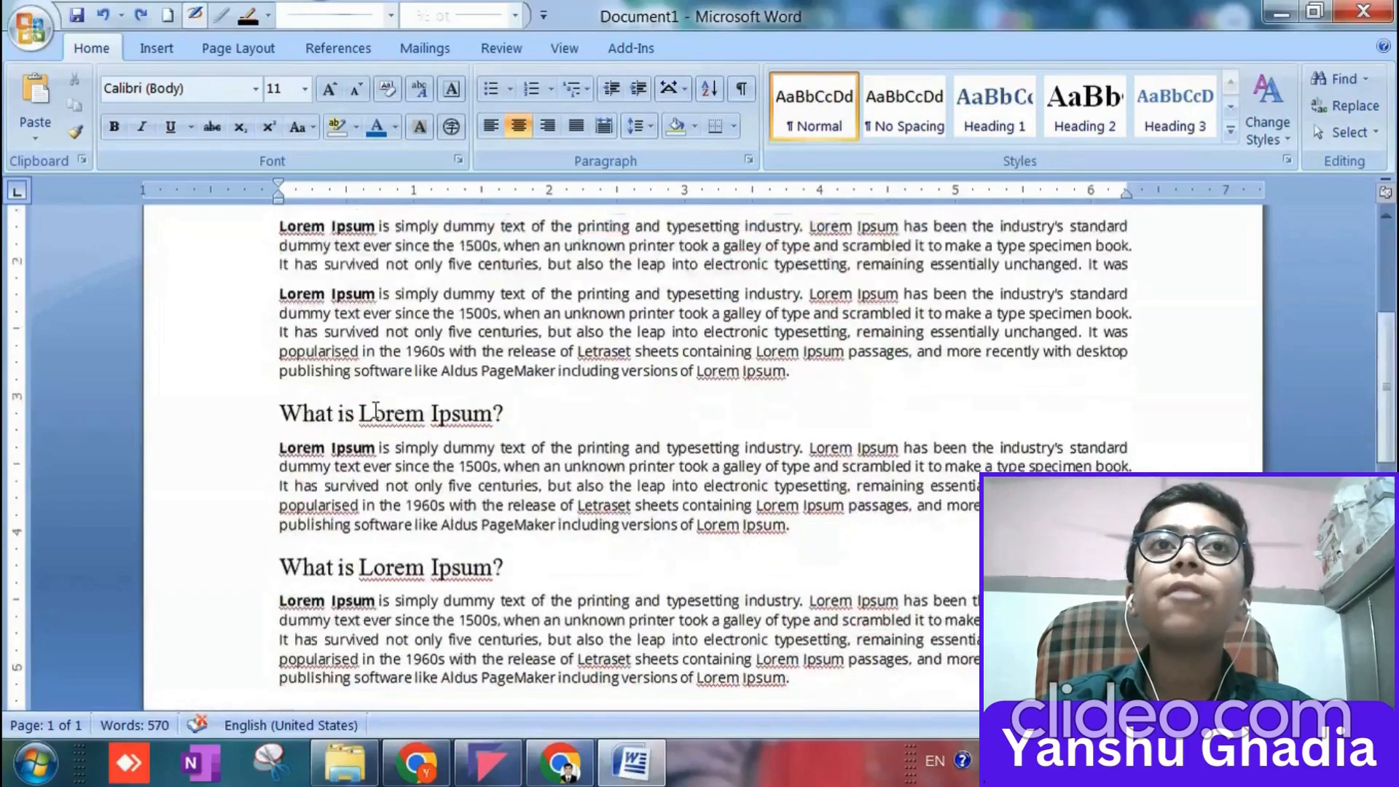
left_click_drag(278, 430, 800, 509)
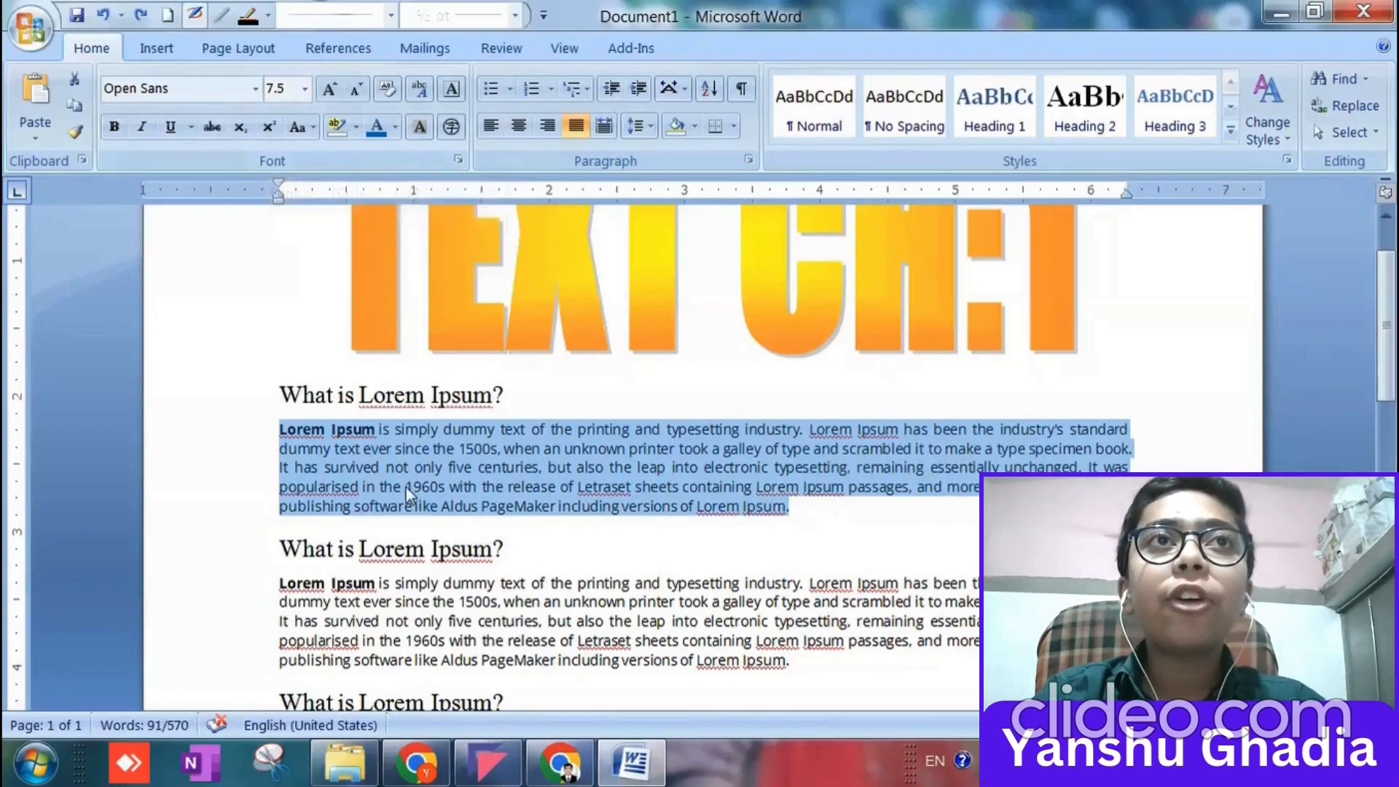
left_click_drag(281, 394, 538, 384)
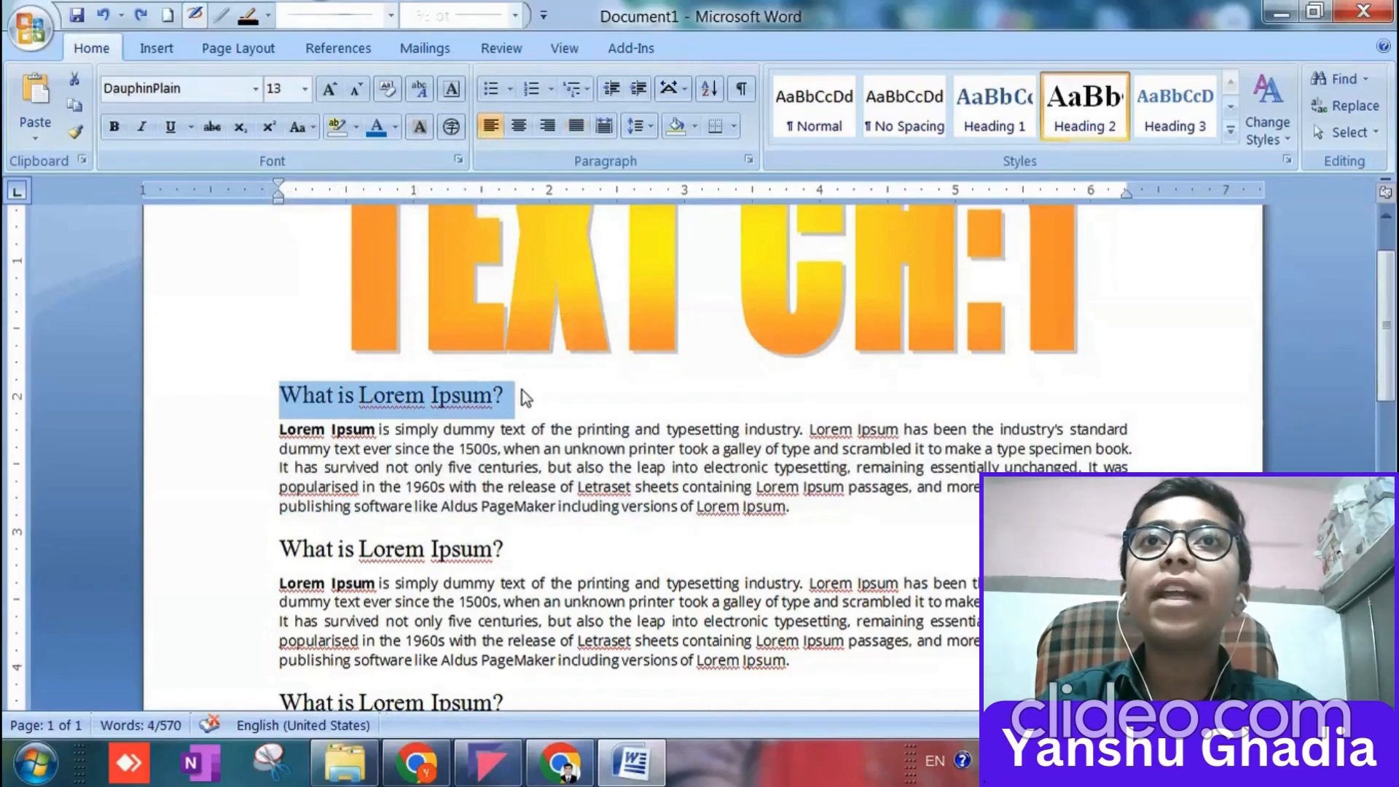
left_click(522, 391)
scroll(510, 467, "down", 5)
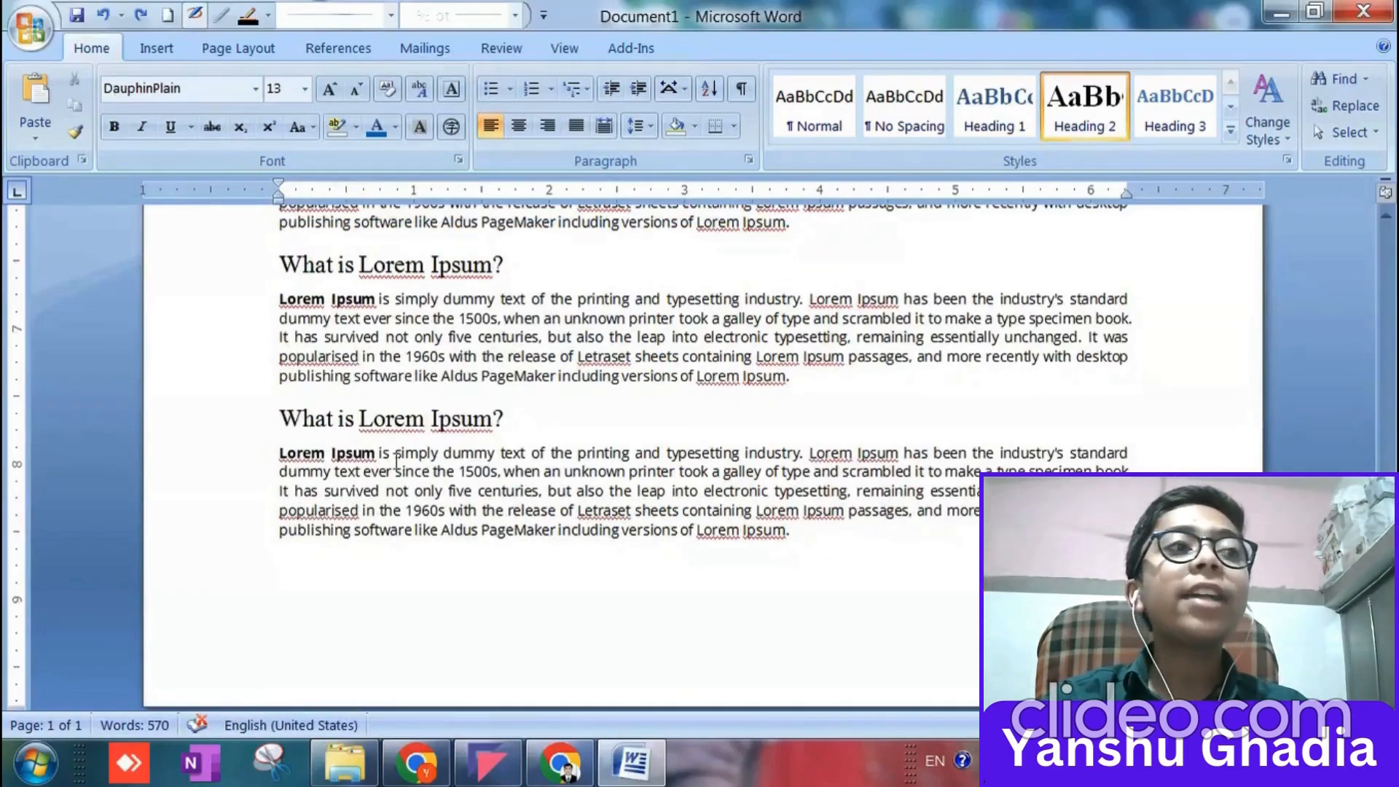
Examine the overall page layout from the WordArt title to the empty area below the last passage.
scroll(389, 453, "up", 8)
scroll(390, 453, "up", 6)
scroll(389, 453, "down", 5, "ctrl")
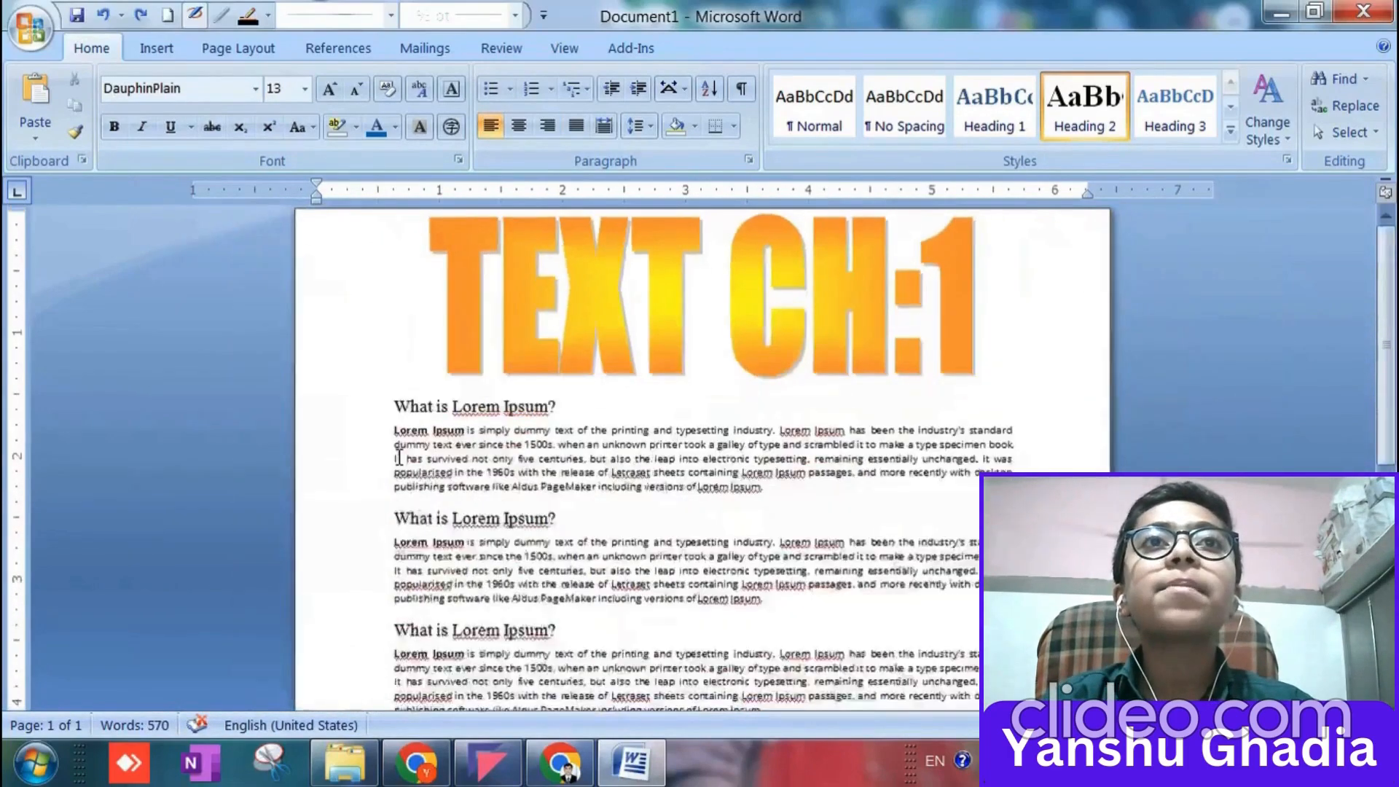
scroll(500, 506, "up", 6, "ctrl")
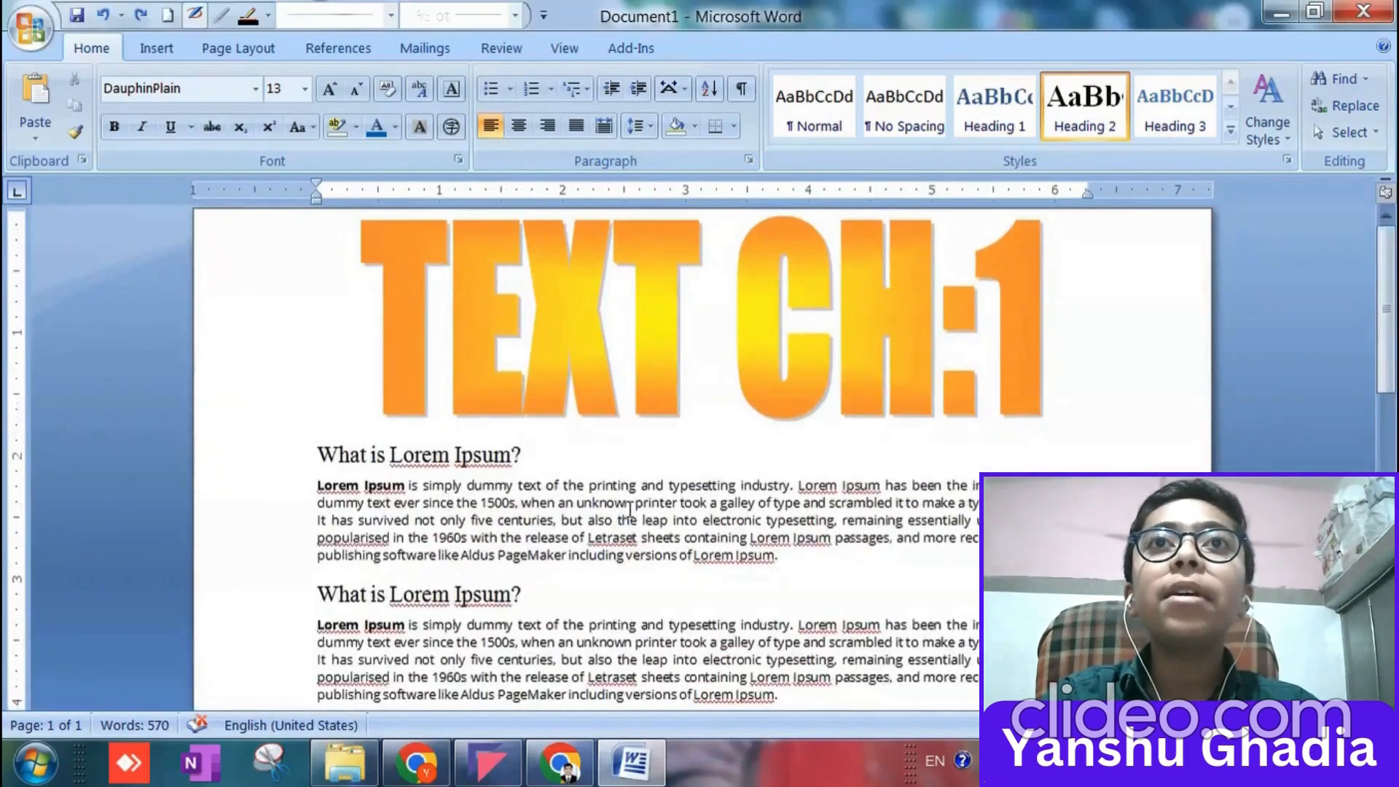
scroll(630, 510, "down", 9)
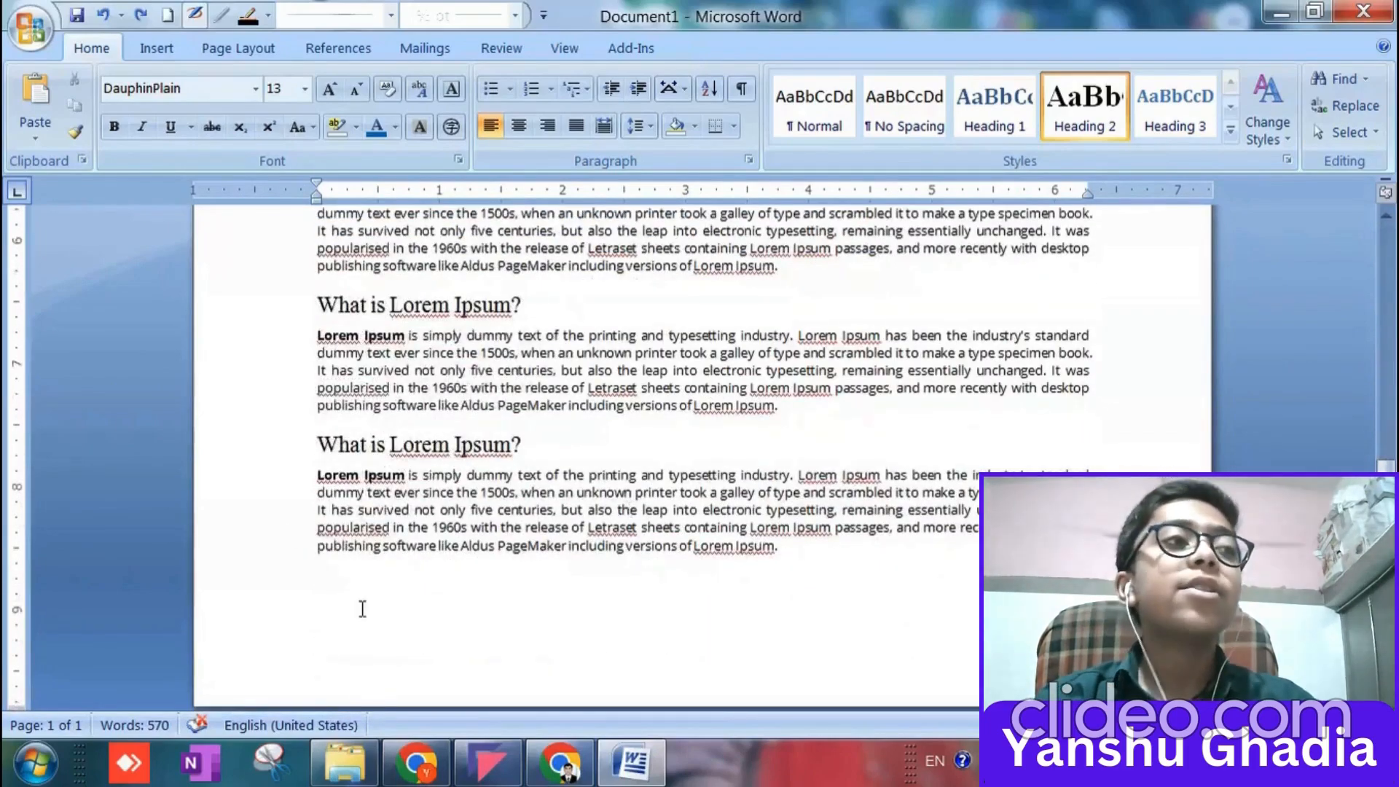
double_click(380, 667)
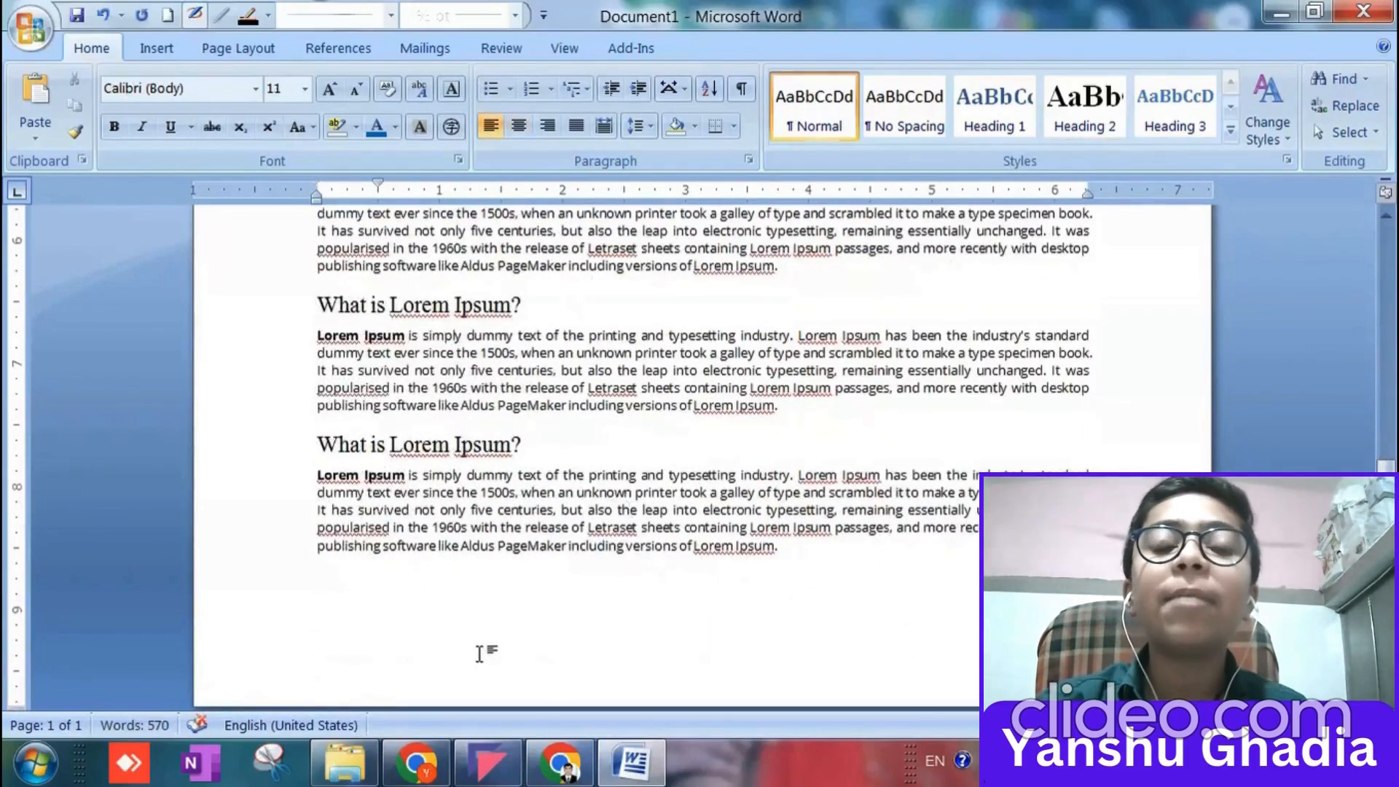
scroll(462, 477, "up", 7)
scroll(463, 477, "up", 6)
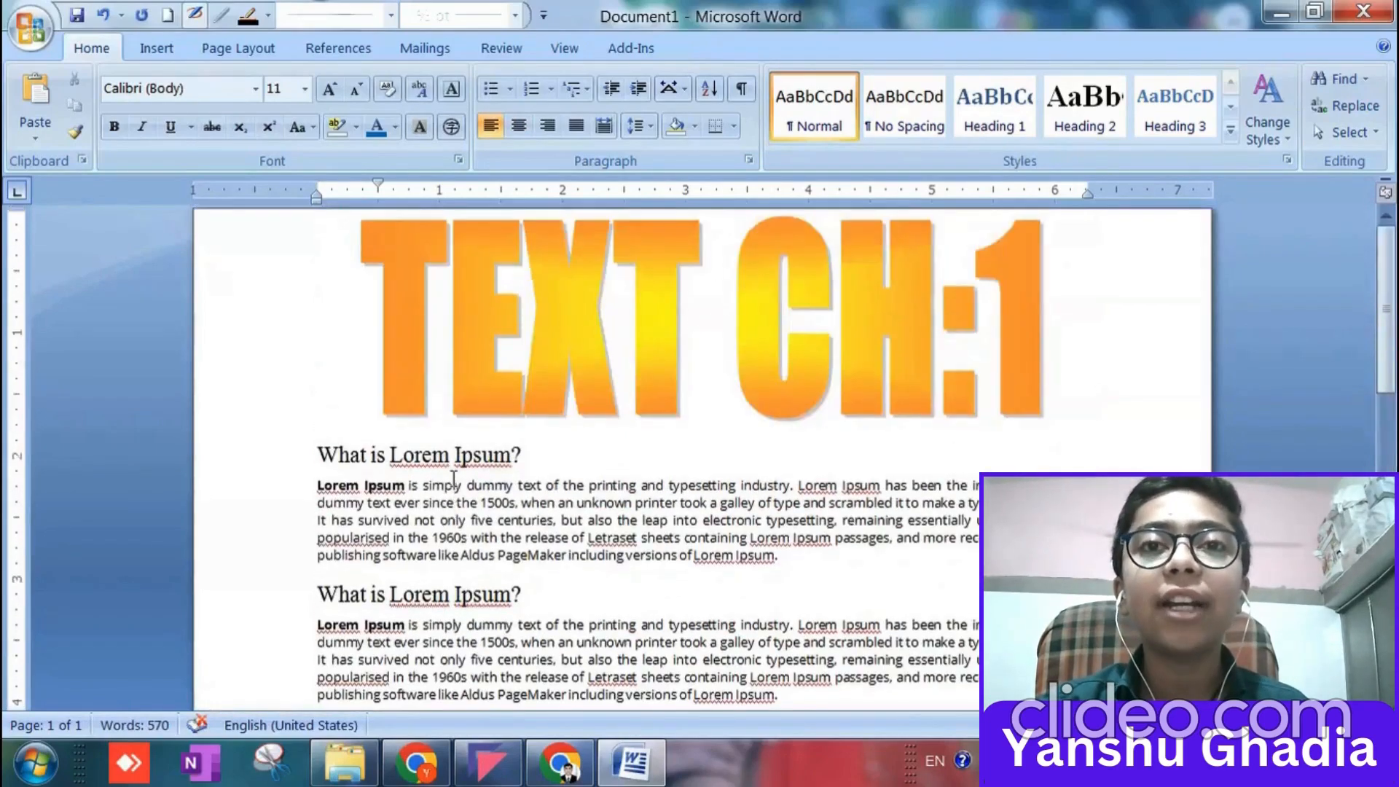
scroll(450, 477, "down", 7)
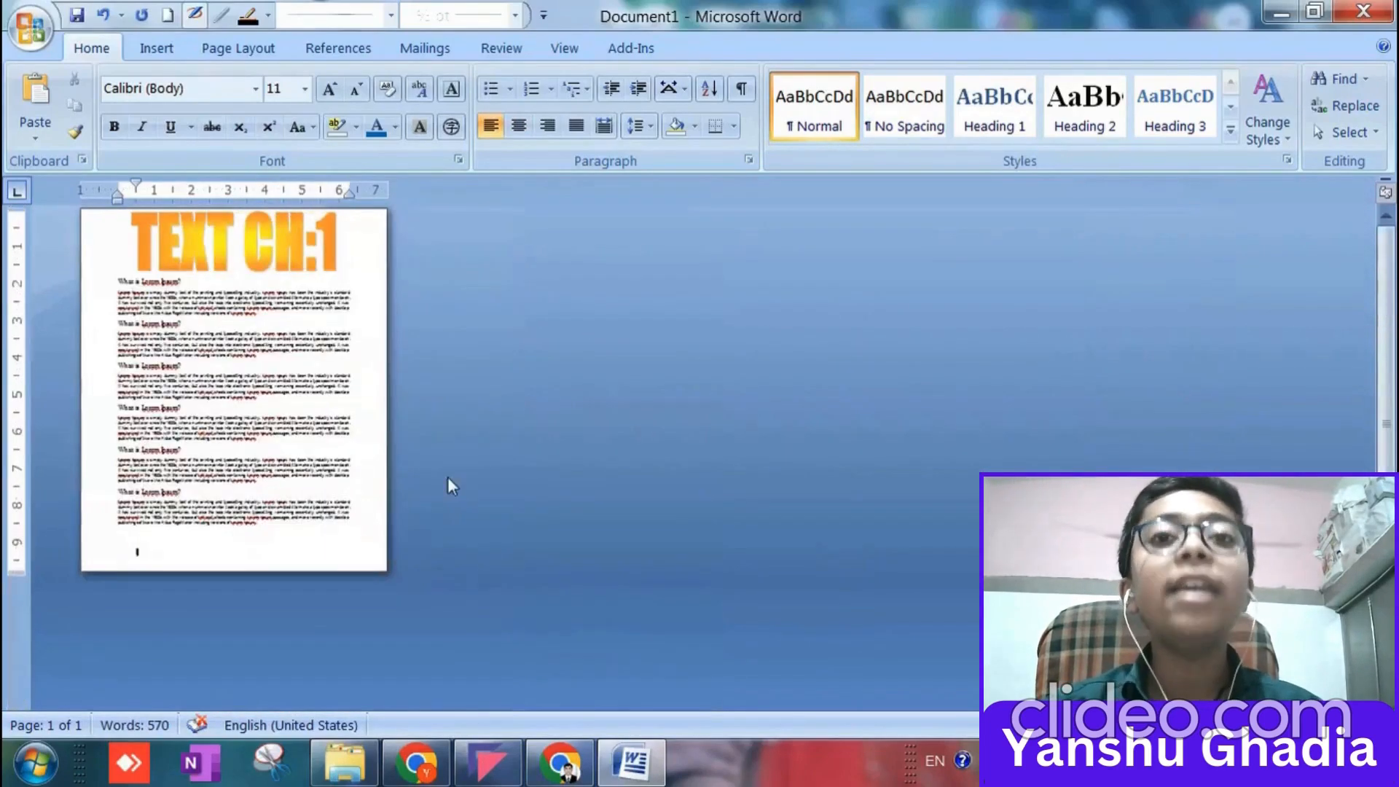
scroll(428, 476, "up", 5)
scroll(428, 477, "up", 10)
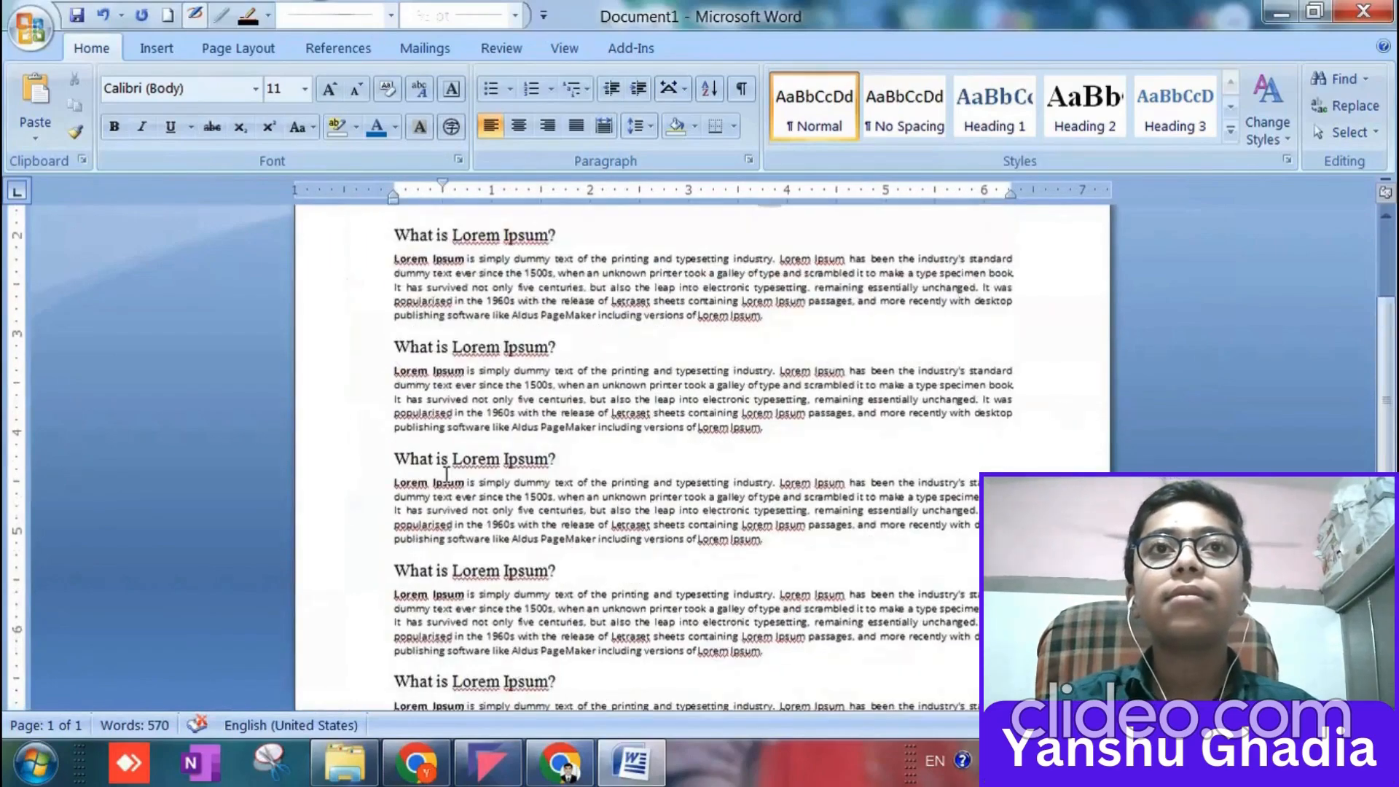
Insert a blank line above the first "What is Lorem Ipsum?" heading and try to move the WordArt title down.
left_click(396, 408)
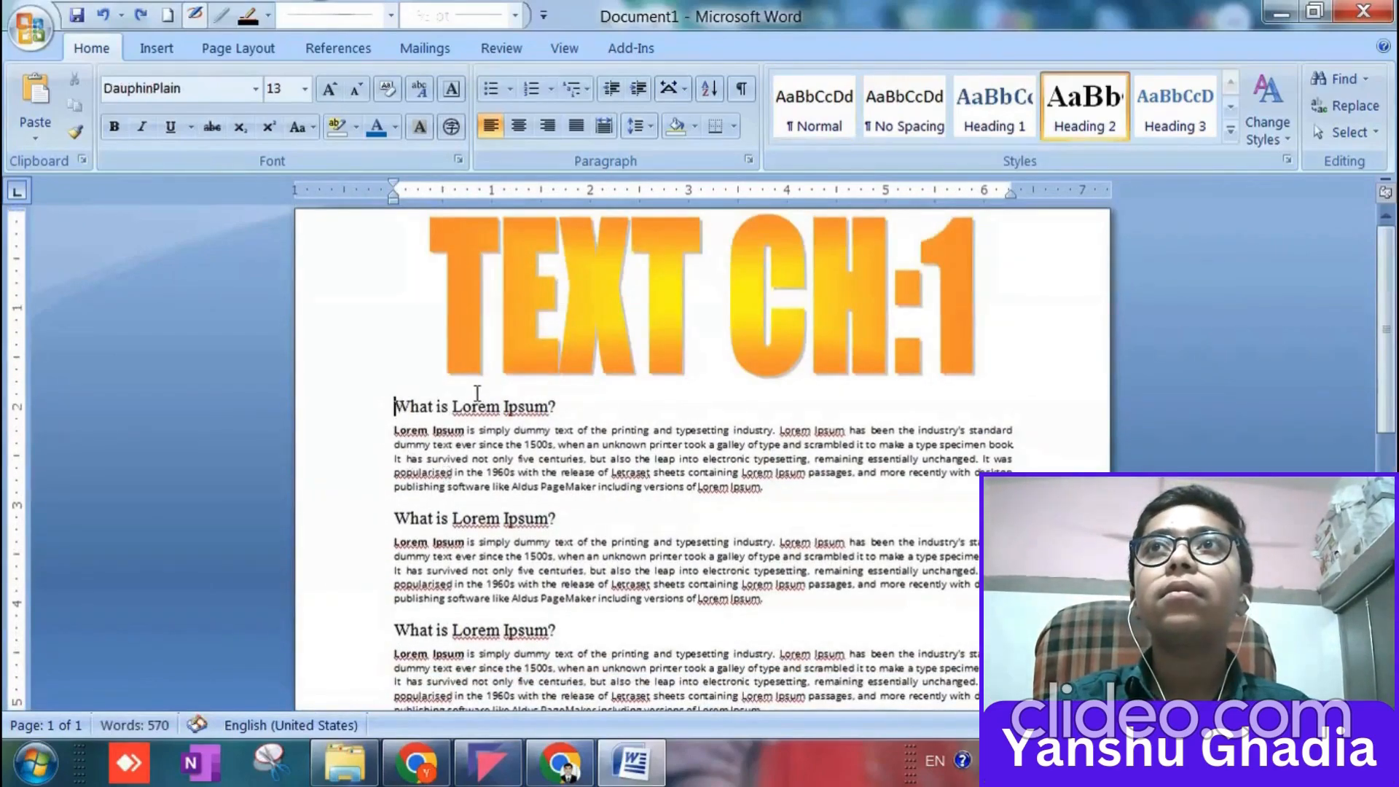
key("Return")
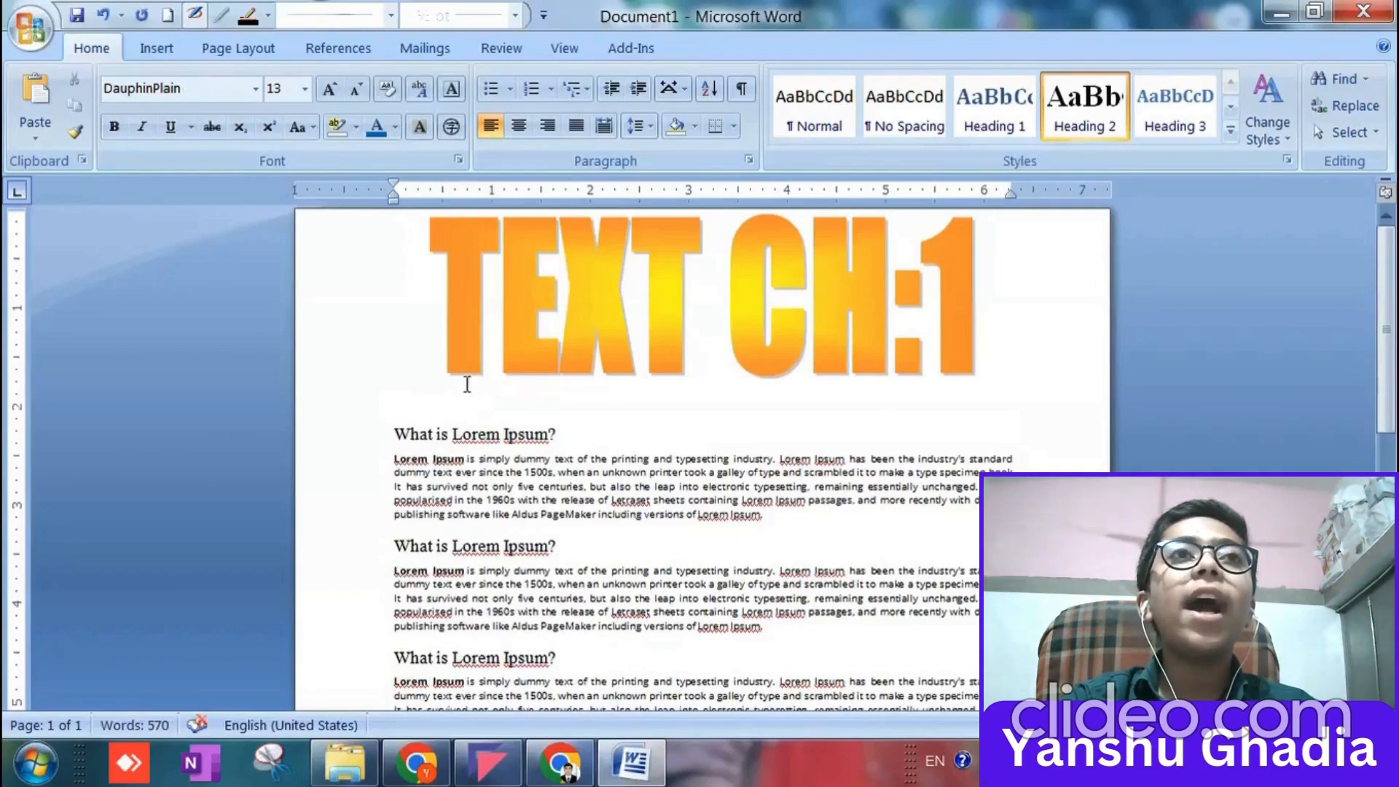
left_click(580, 279)
left_click_drag(577, 272, 574, 295)
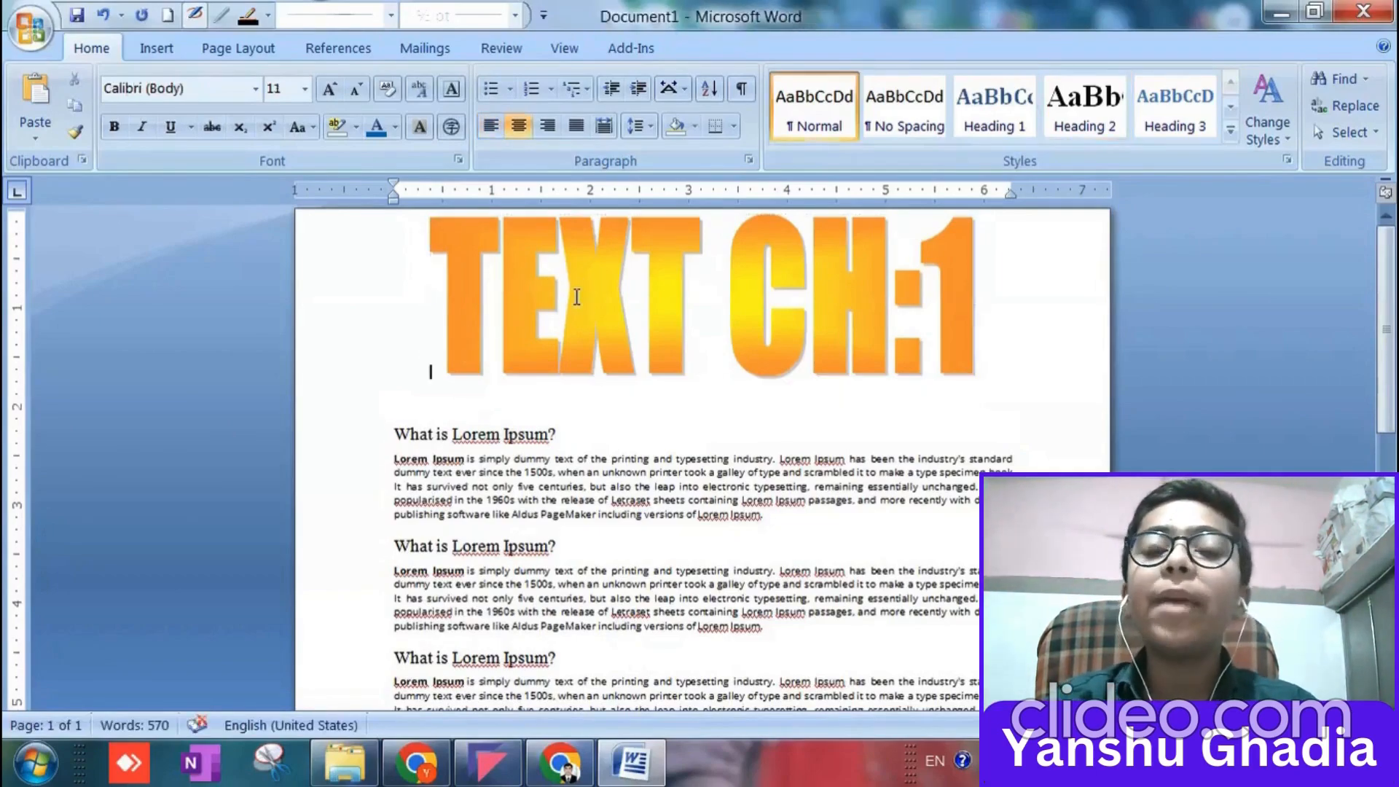
left_click(575, 301)
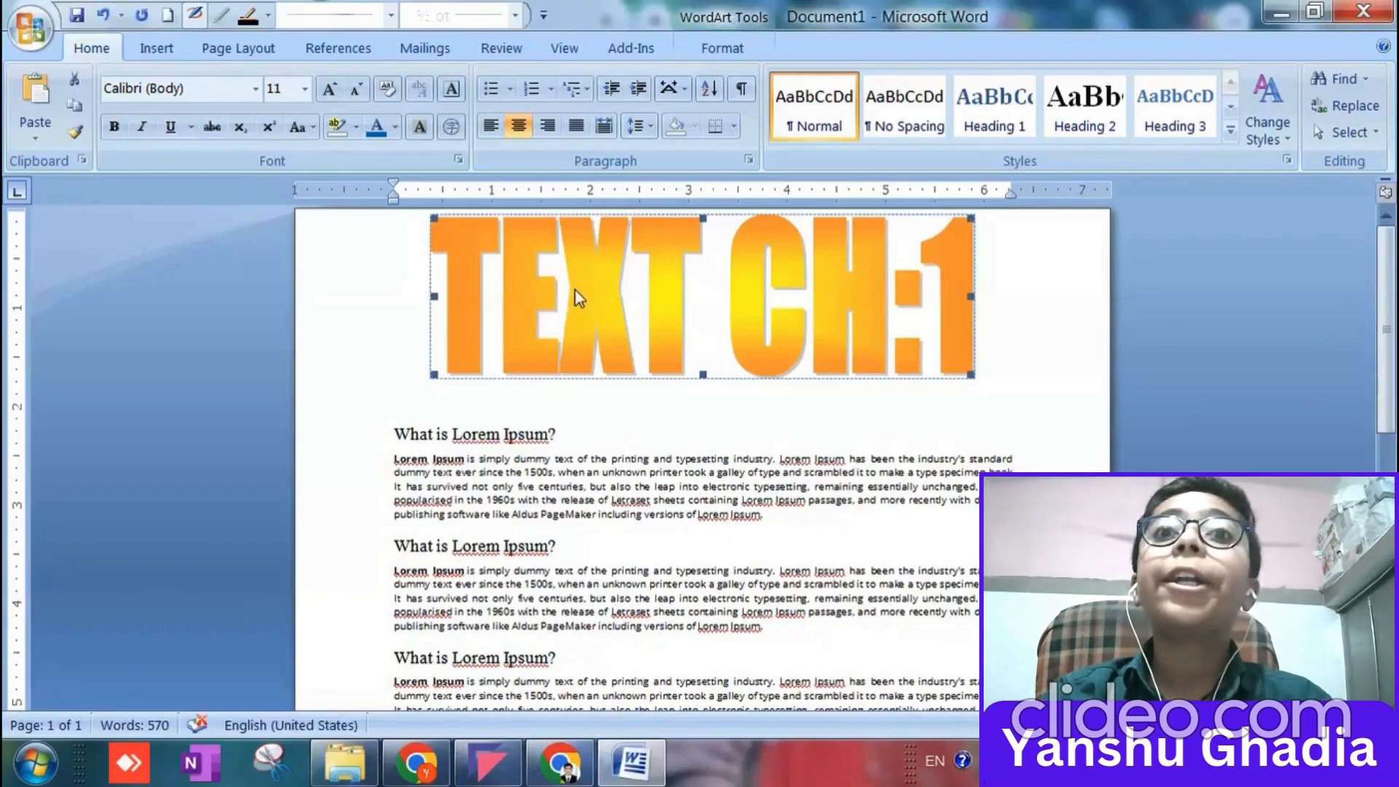
left_click(575, 289)
left_click(613, 295)
left_click_drag(631, 333, 630, 356)
left_click(676, 350)
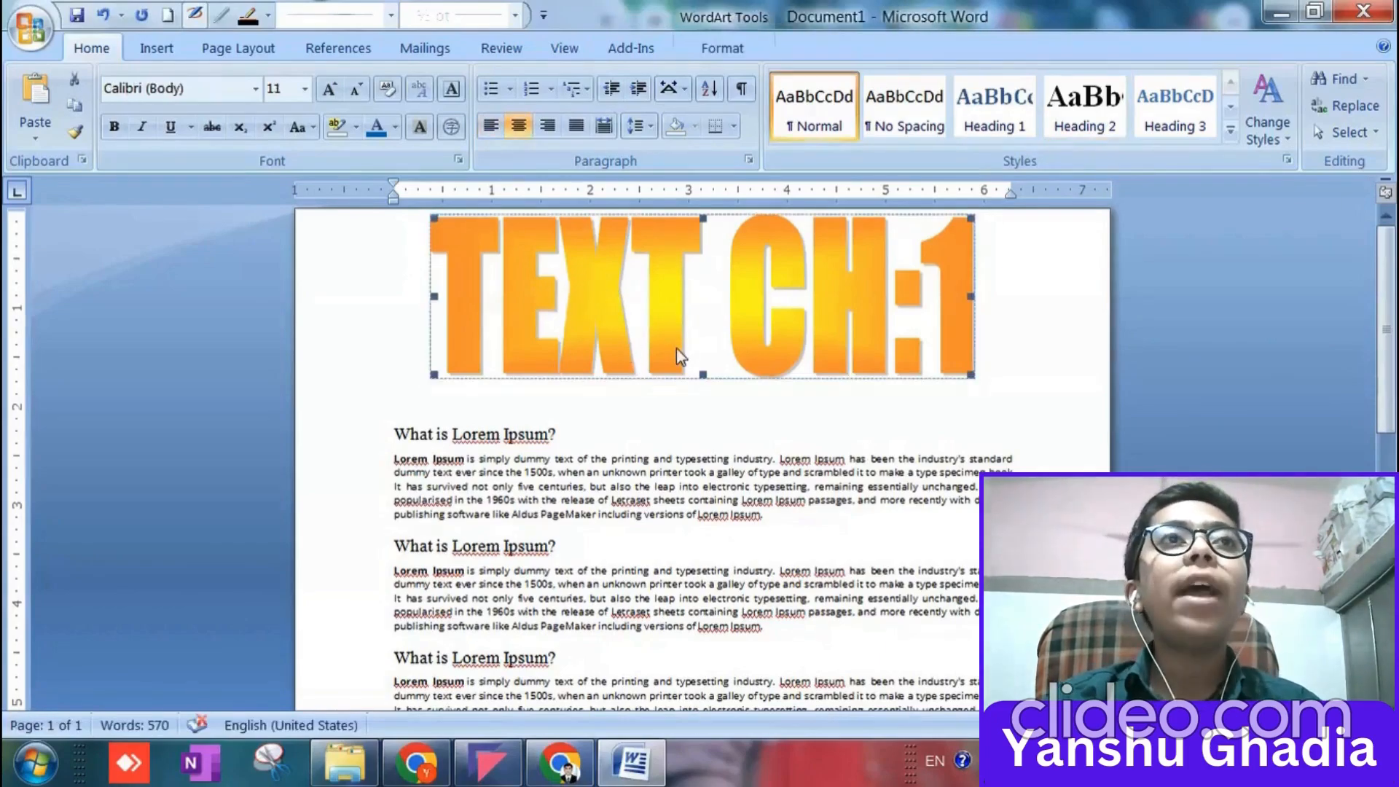
Try adding an empty line with test text above the WordArt title, and undo the changes.
left_click(387, 231)
key("Return")
scroll(443, 253, "down", 10)
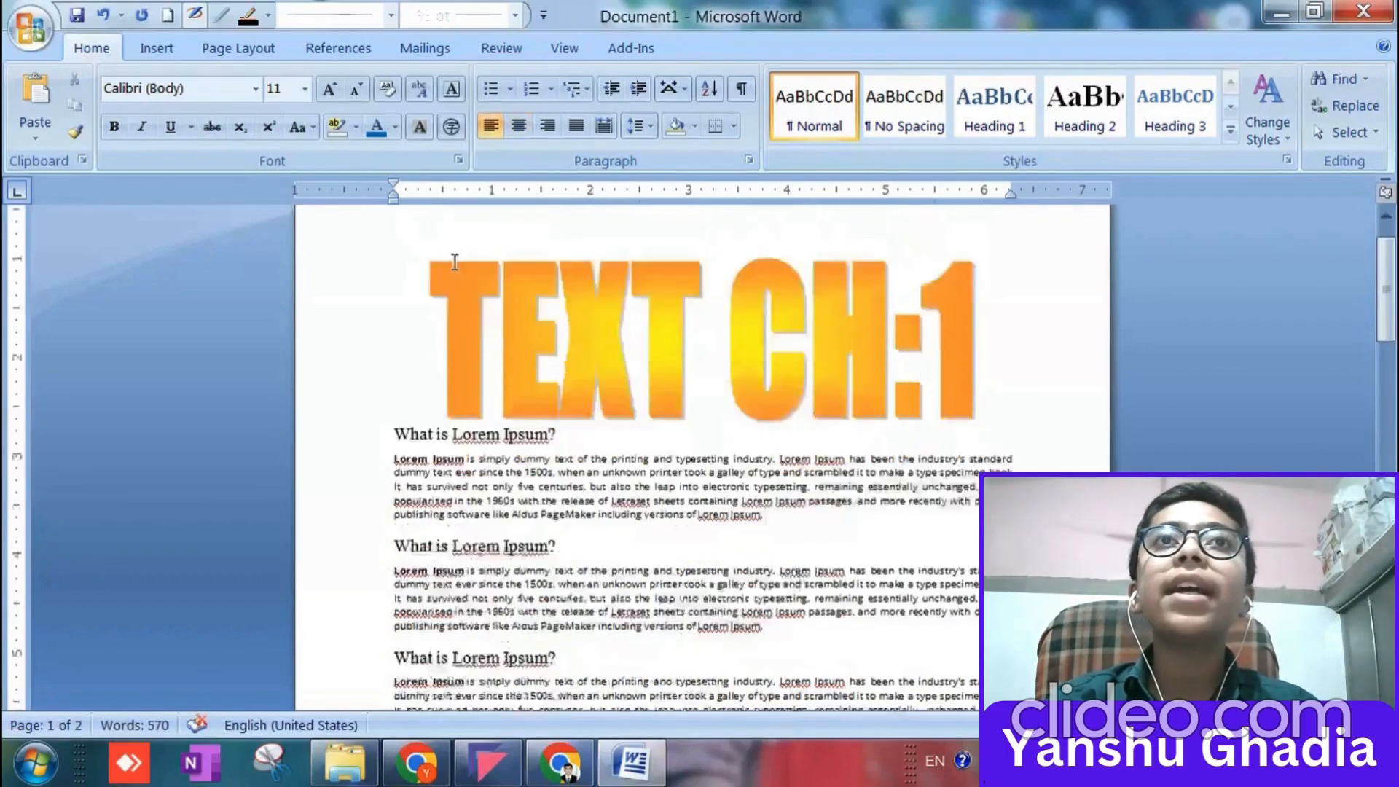
scroll(490, 392, "up", 10)
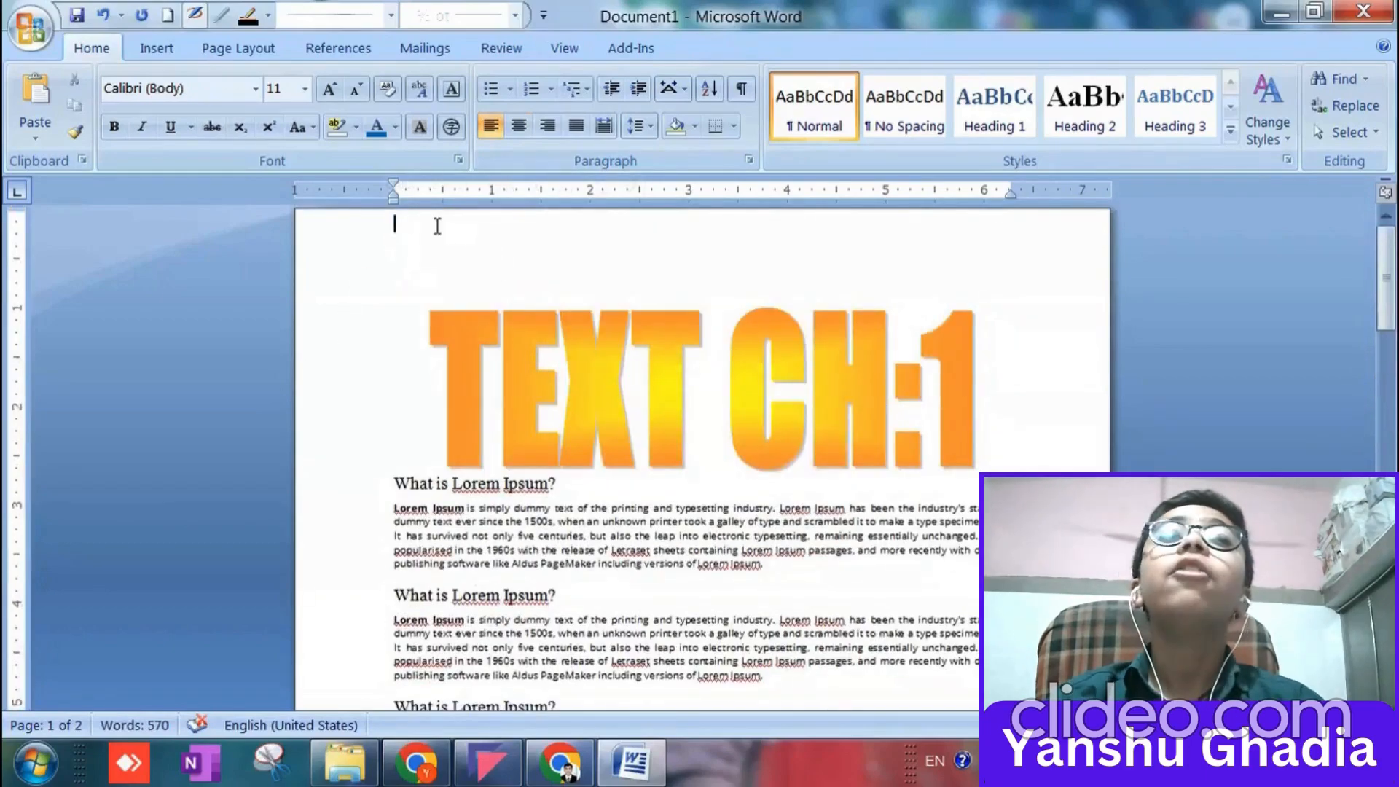
type("sdds")
key("BackSpace")
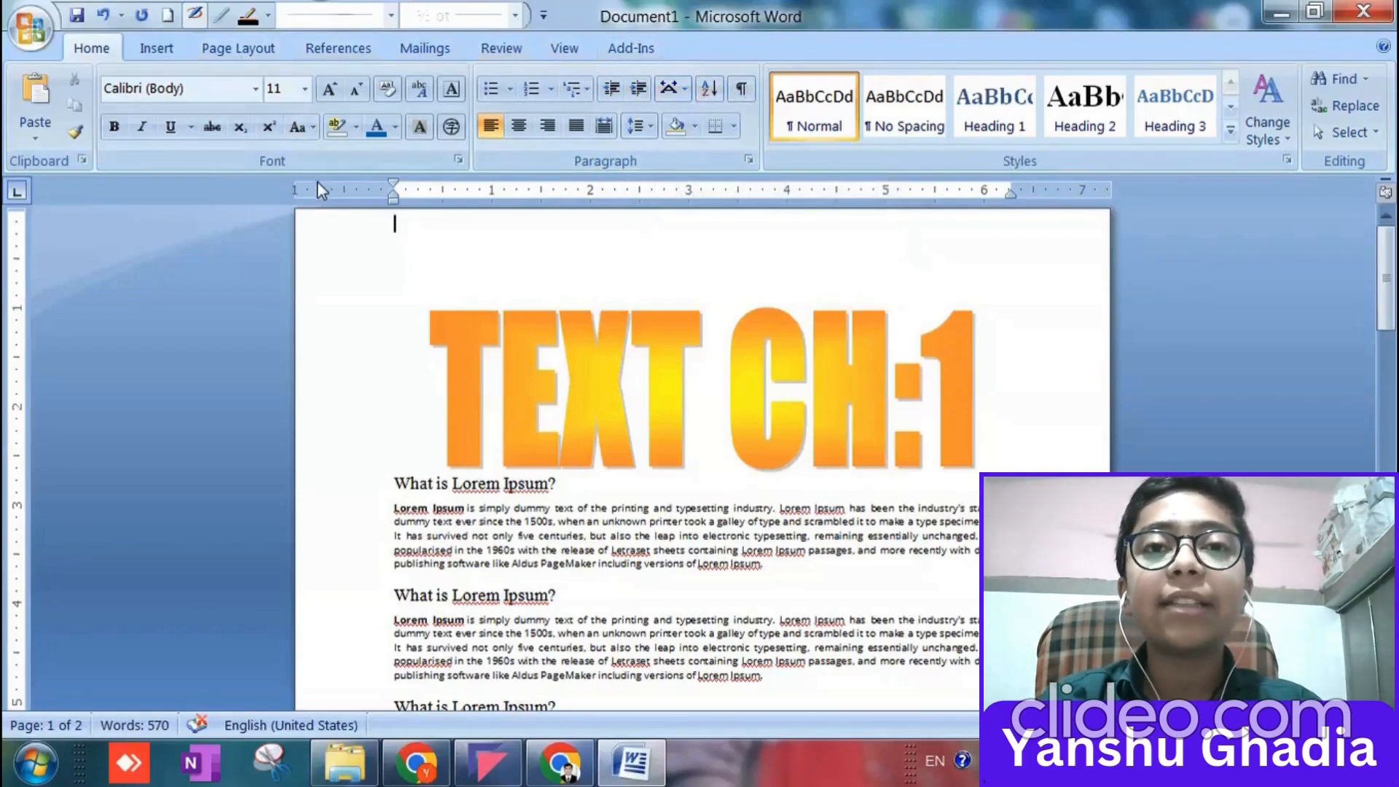
key("Delete")
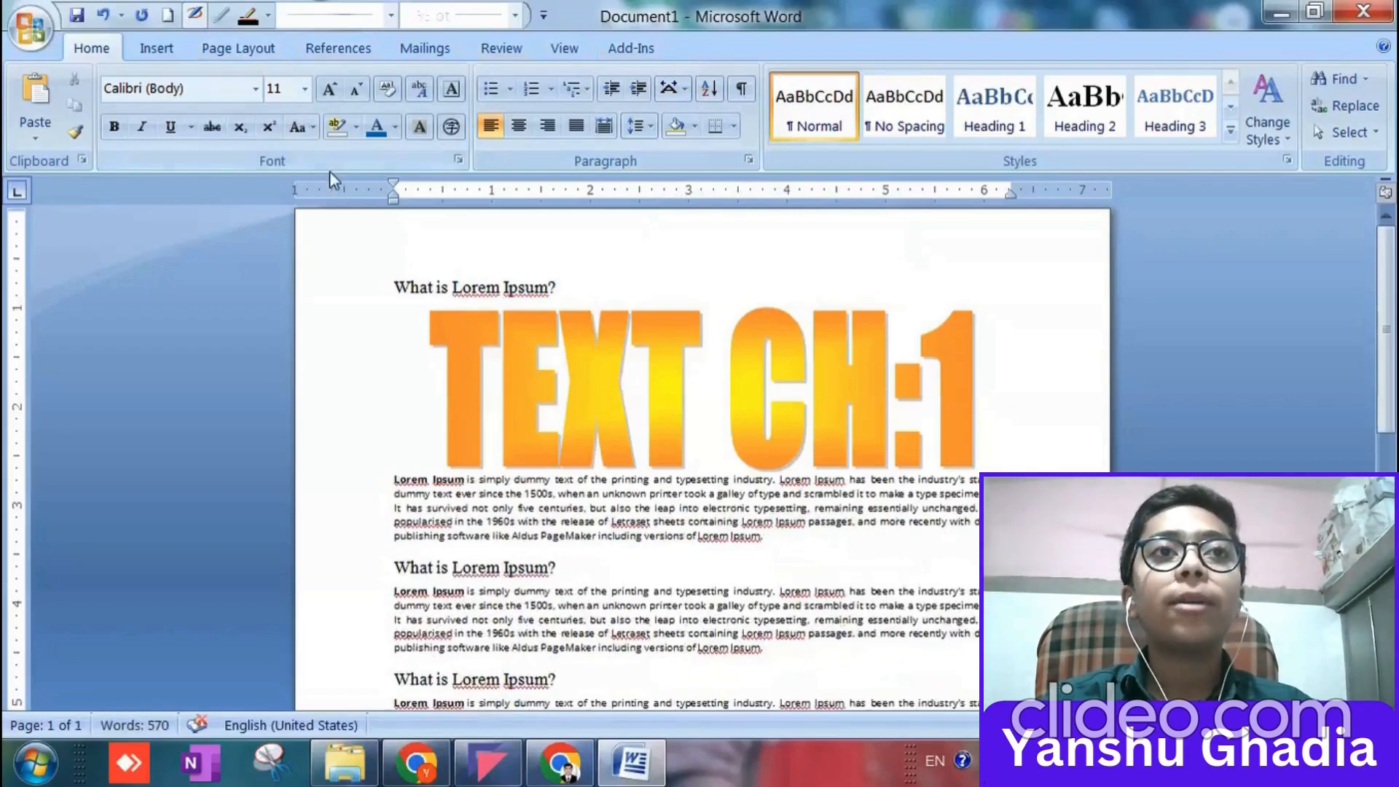
key("ctrl+z")
key("ctrl+z")
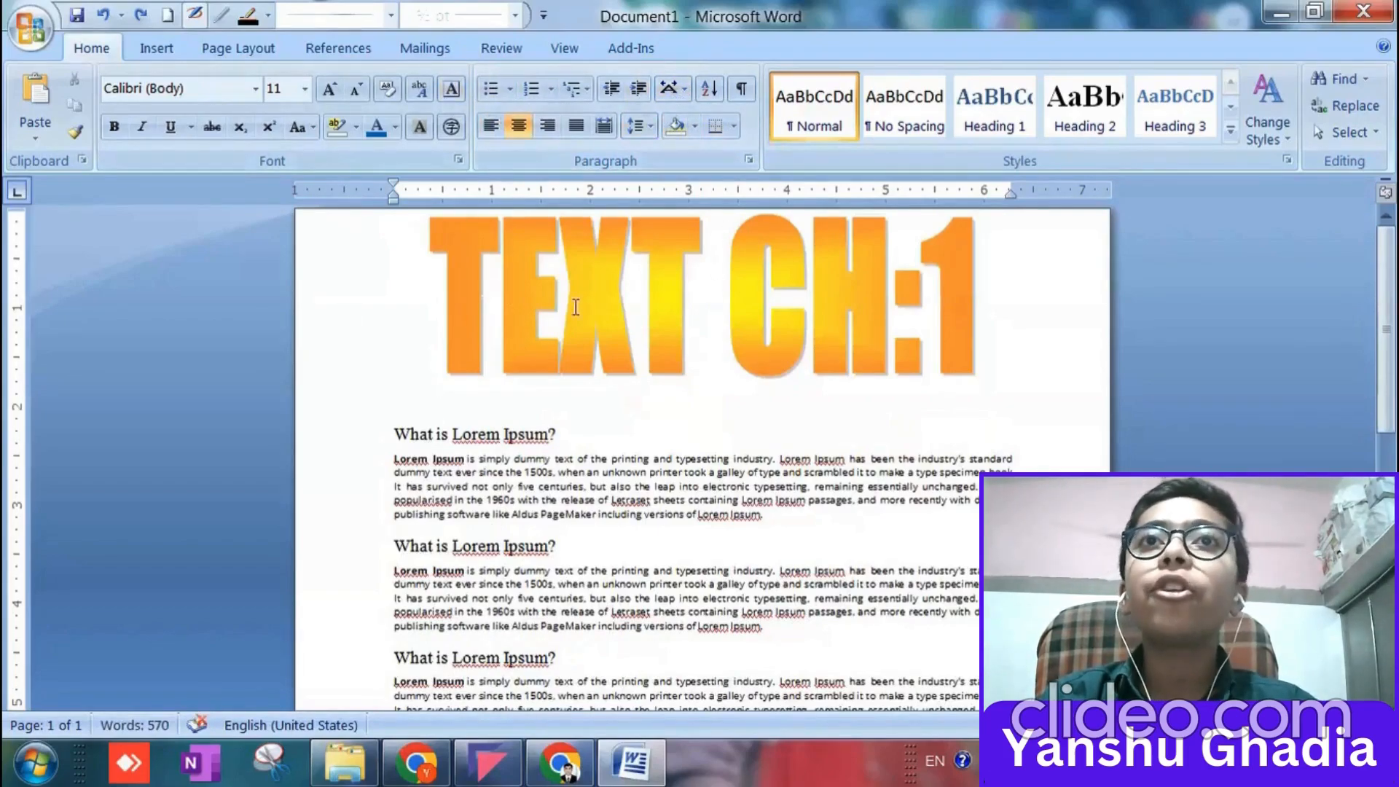
Try a page break in front of the WordArt title and remove it again.
left_click(157, 48)
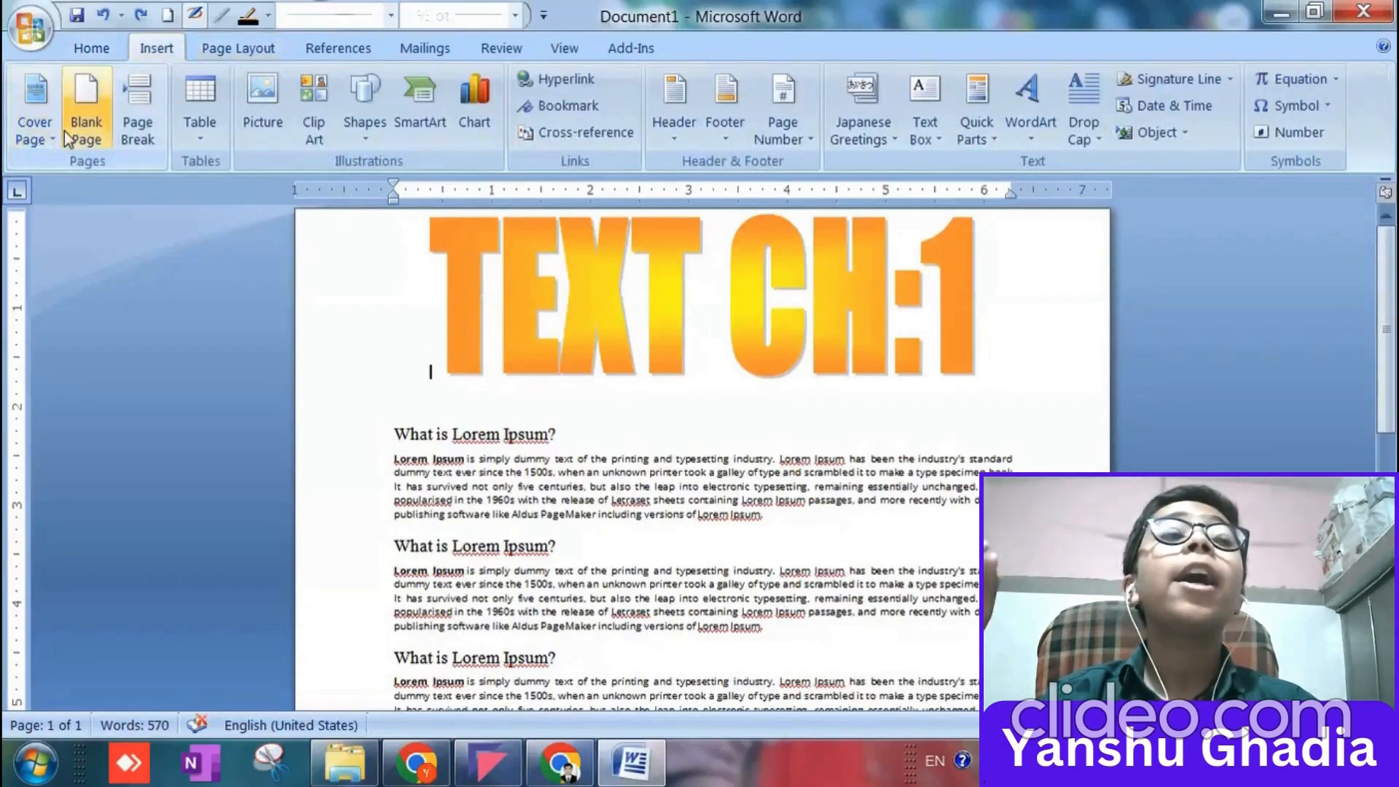
left_click(128, 134)
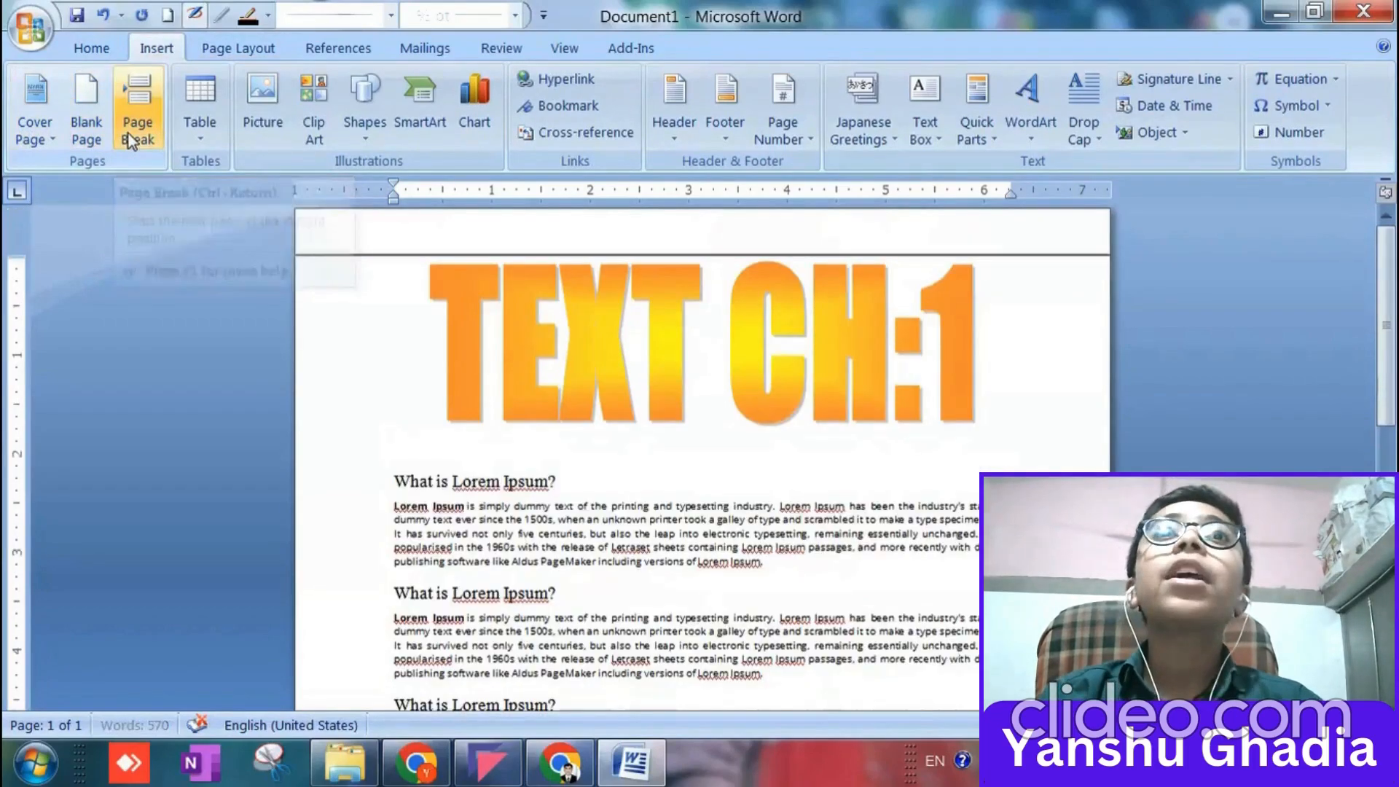
double_click(509, 232)
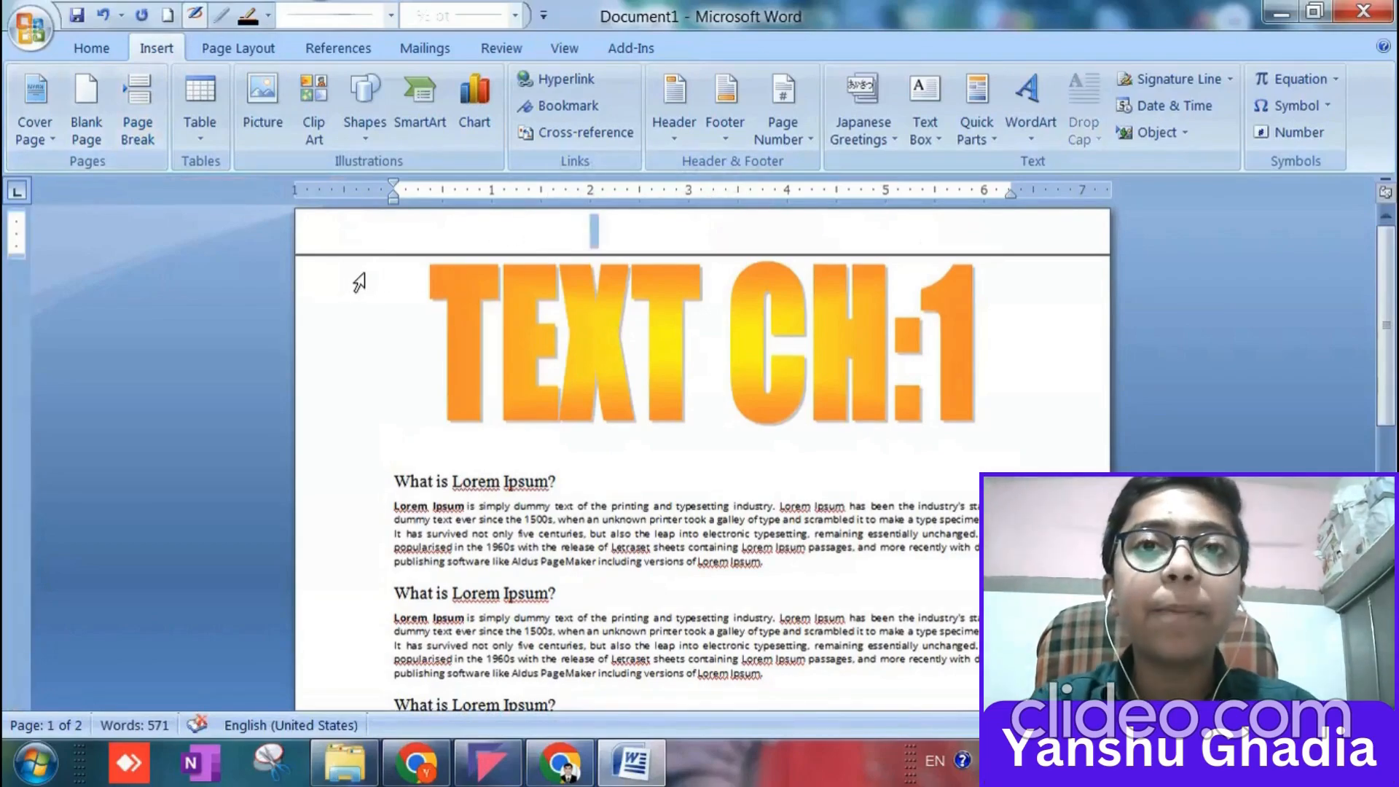
key("Delete")
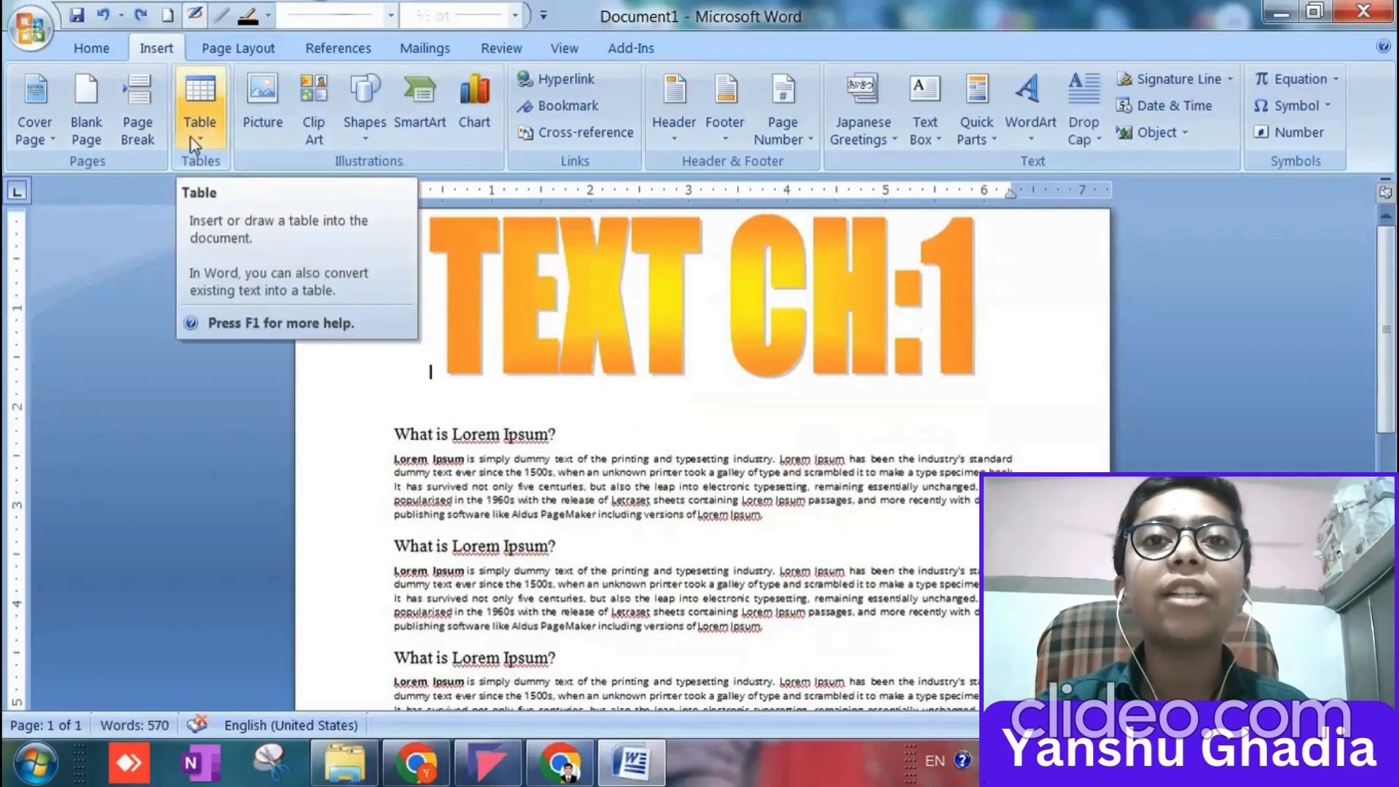
Open the picture insertion dialog and close it without inserting anything.
left_click(264, 116)
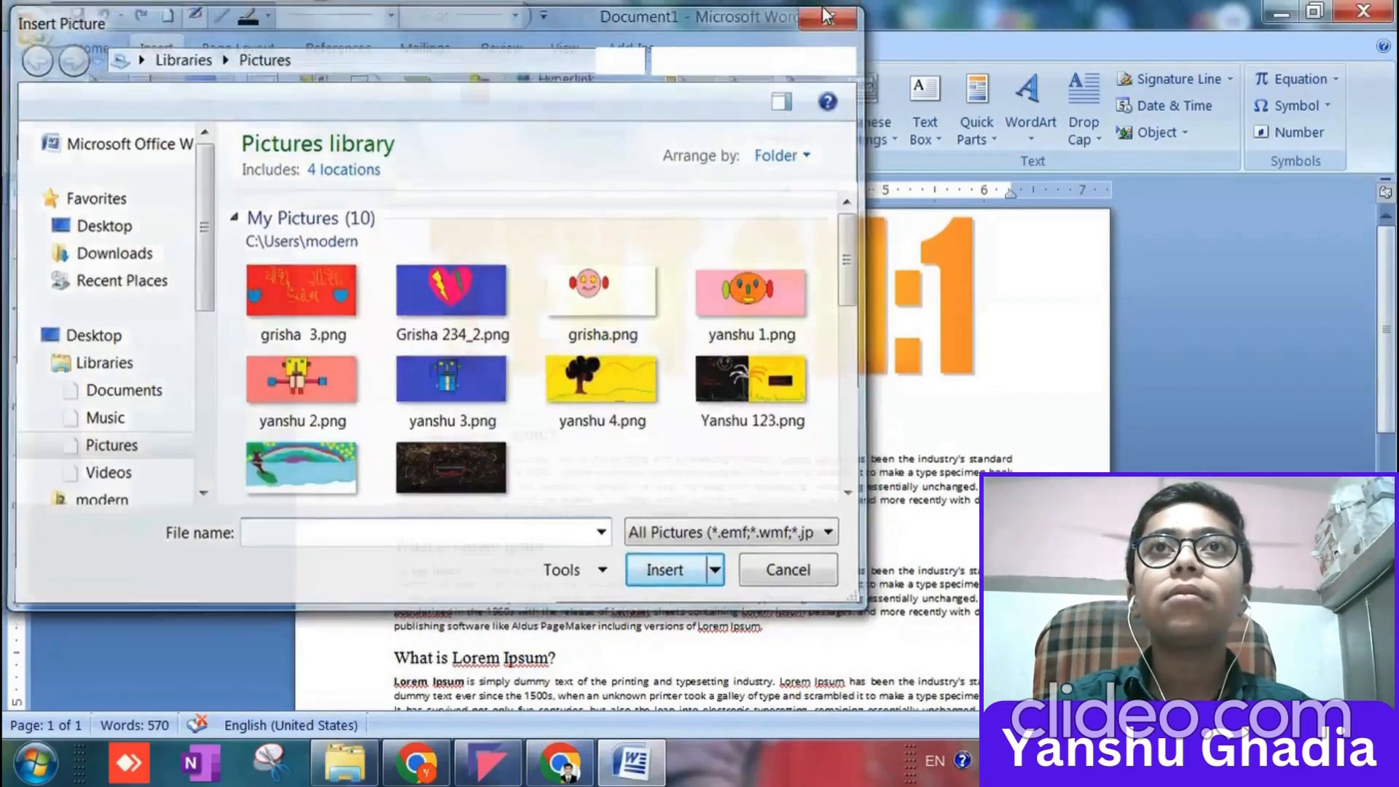
left_click(827, 16)
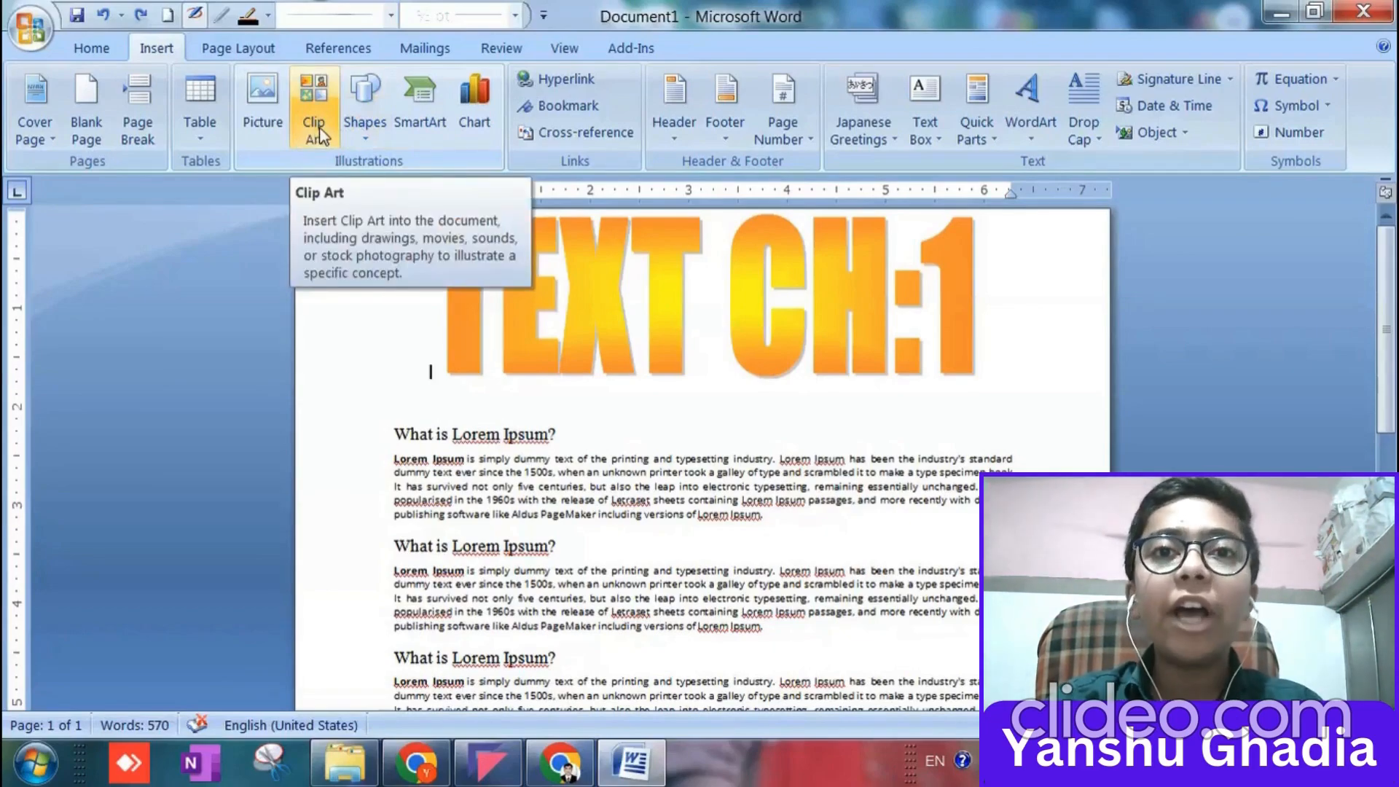
Draw a text box about 0.27" high and 0.64" wide beside the first "What is Lorem Ipsum?" heading and enter HELLO in it.
left_click(369, 124)
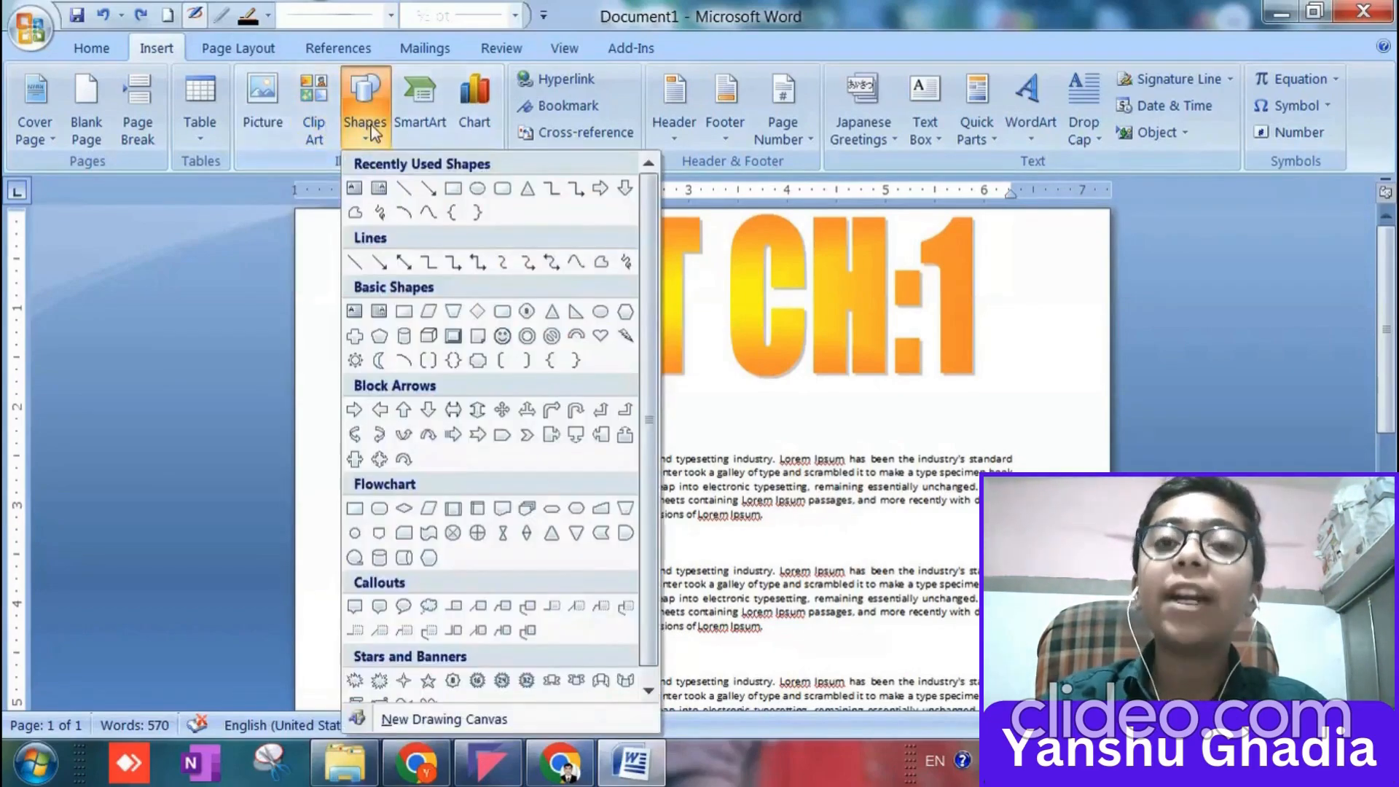
left_click(364, 194)
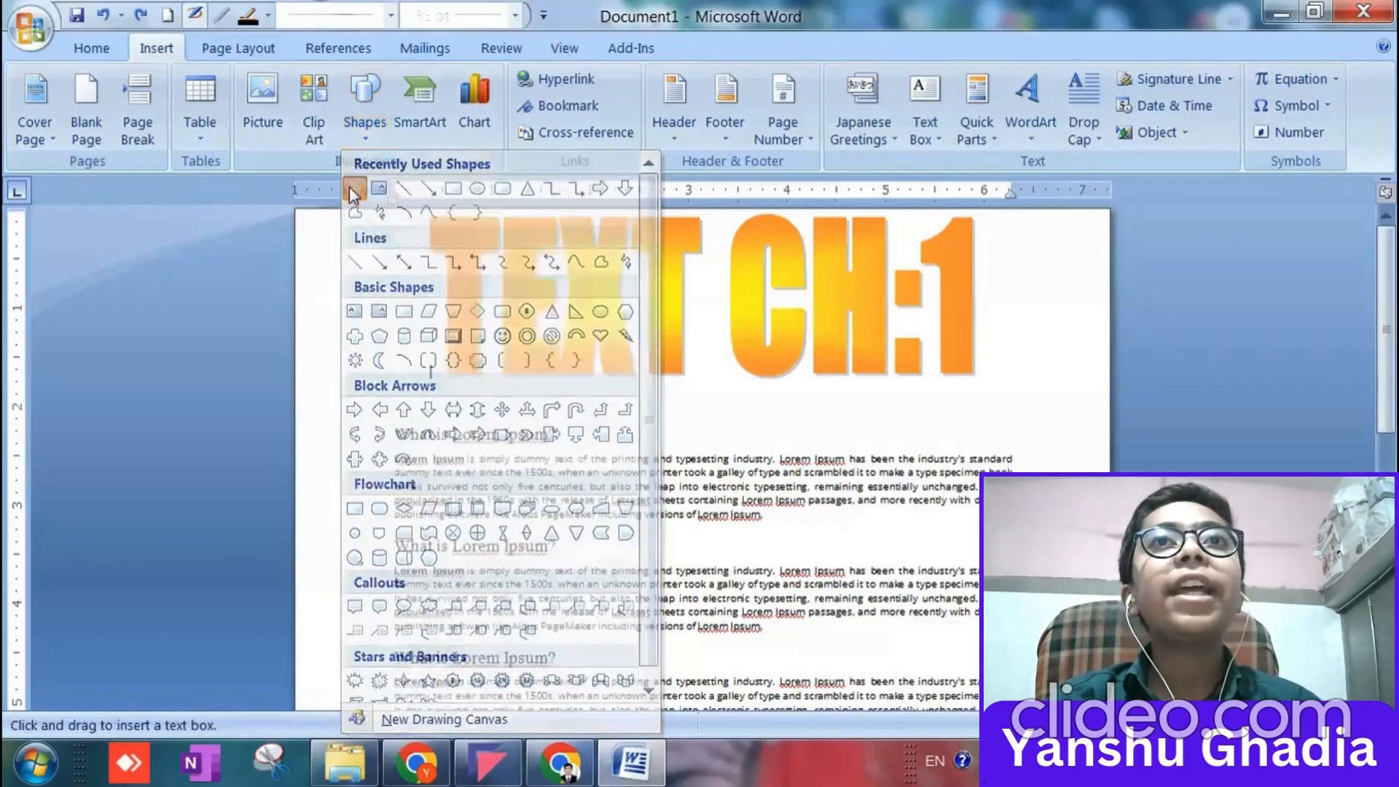
left_click_drag(627, 412, 697, 446)
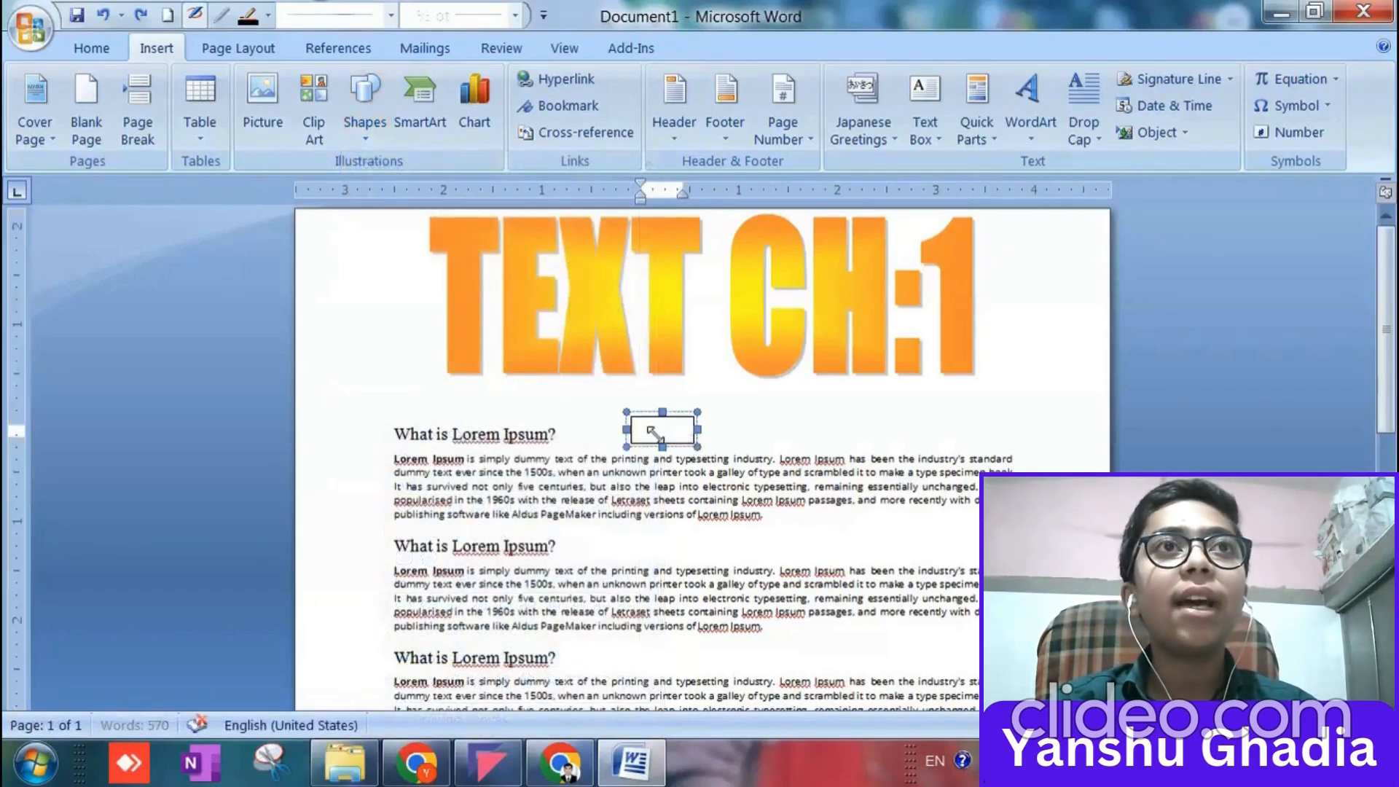
type("HELLO")
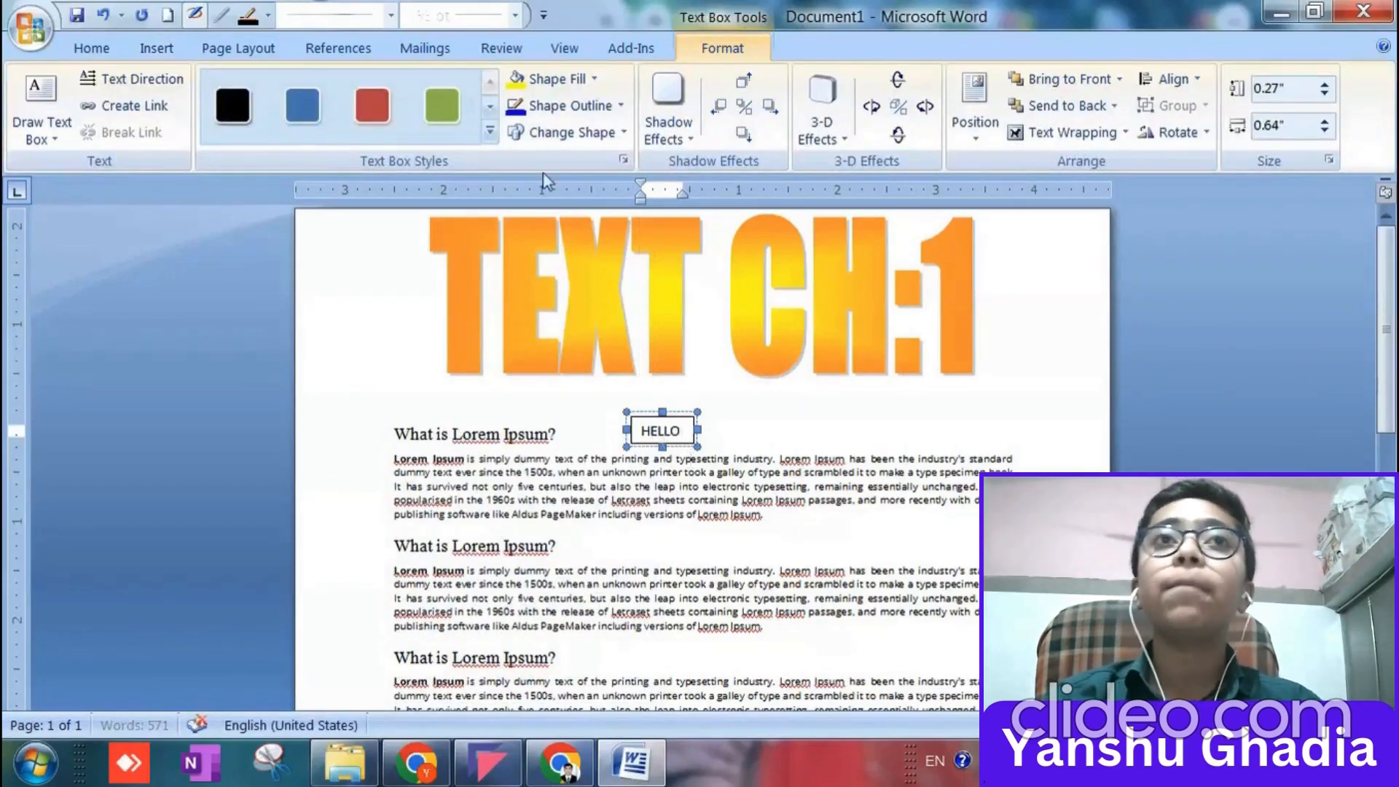
Apply the green style to the HELLO text box and enlarge it to about 0.34" high and 0.87" wide beside the heading.
left_click(462, 102)
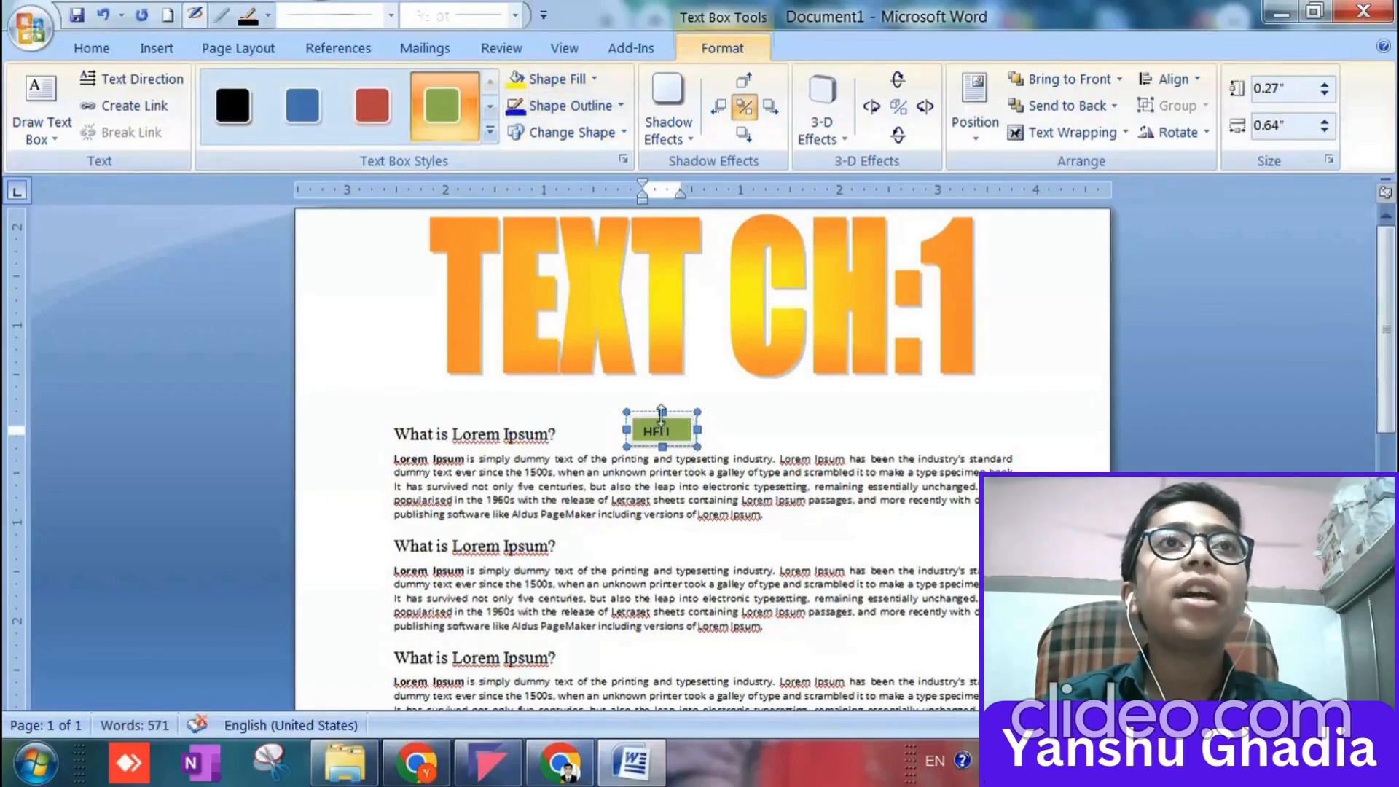
mouse_move(661, 413)
left_mouse_down()
mouse_move(663, 400)
mouse_move(718, 421)
mouse_move(674, 425)
mouse_move(674, 437)
left_mouse_up()
left_click(709, 438)
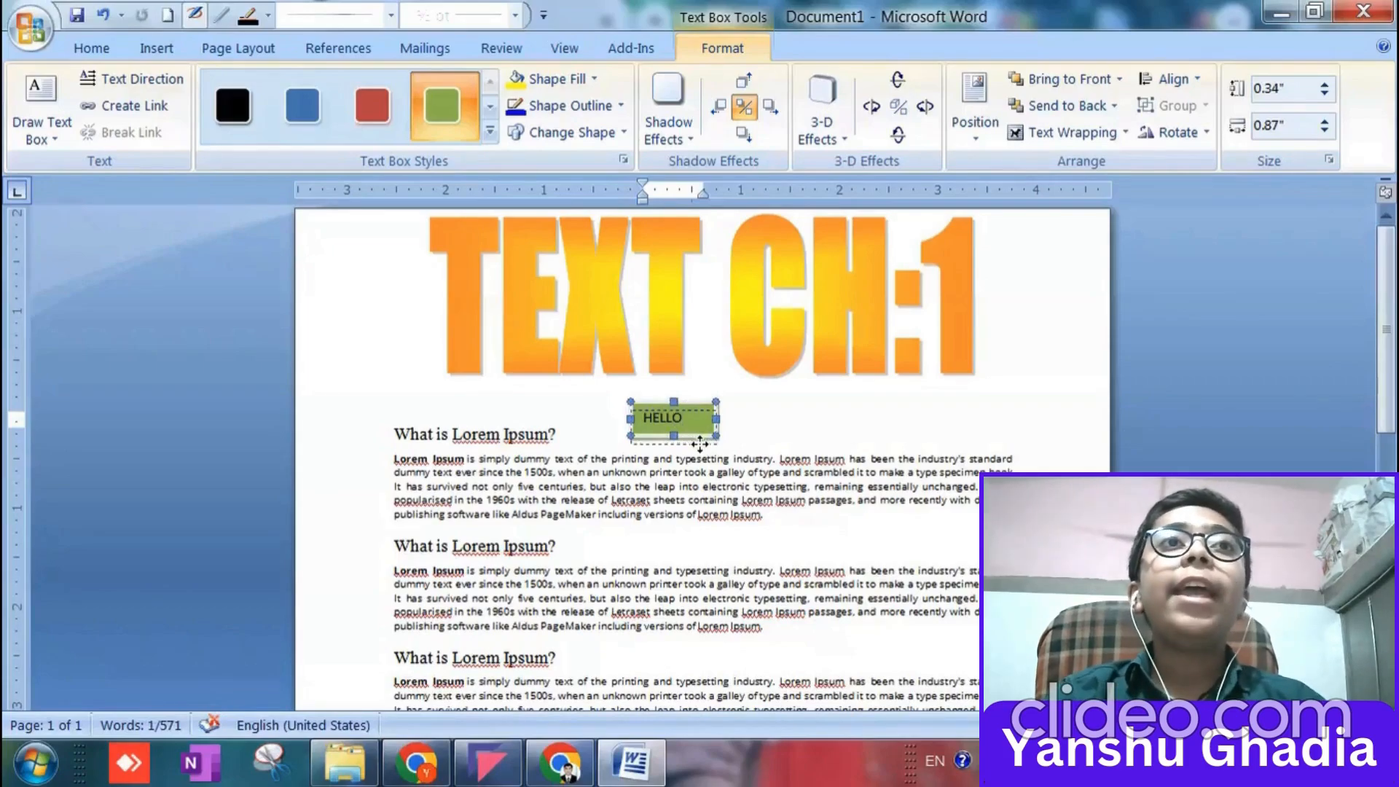
left_click_drag(700, 444, 699, 444)
left_click(803, 407)
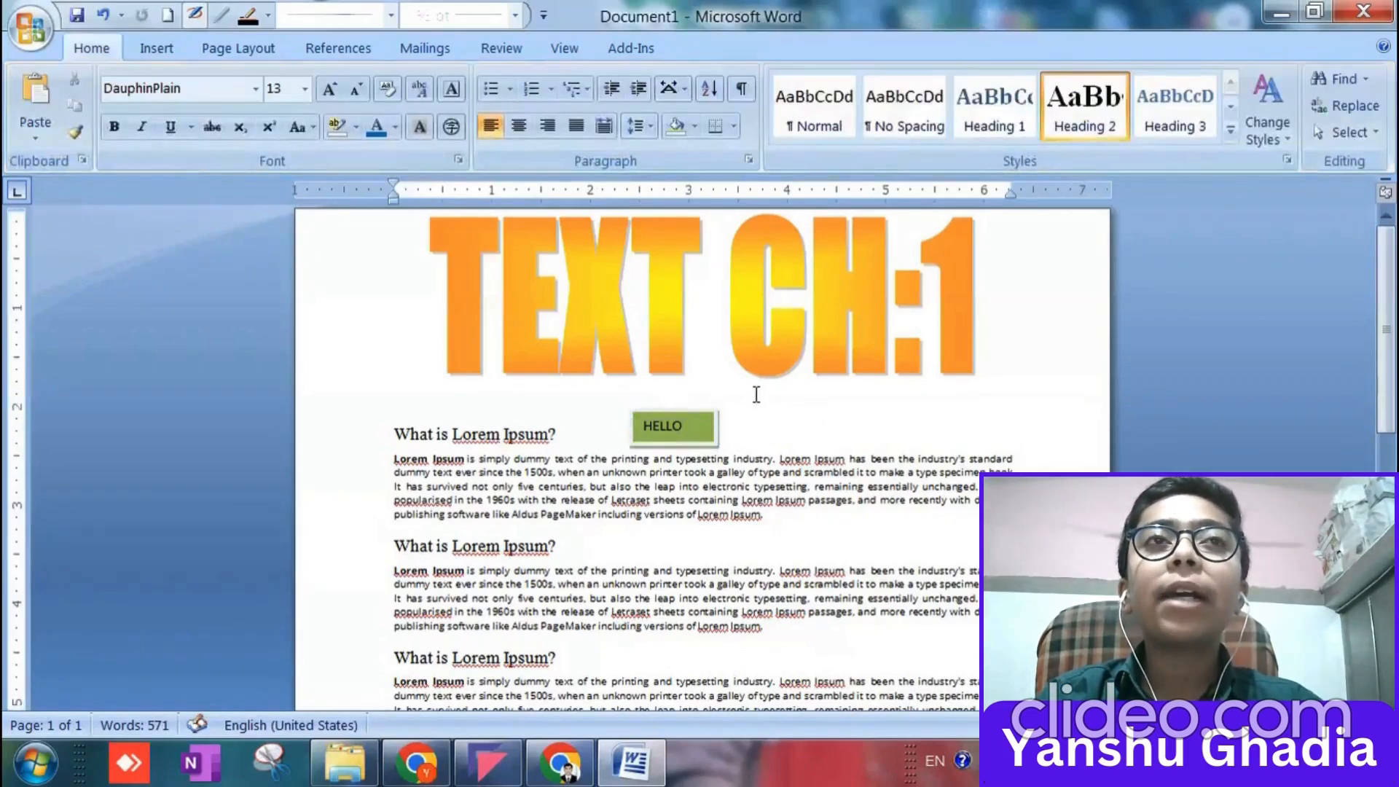
Delete the green HELLO text box from the page.
scroll(627, 390, "down", 4)
scroll(641, 389, "up", 3)
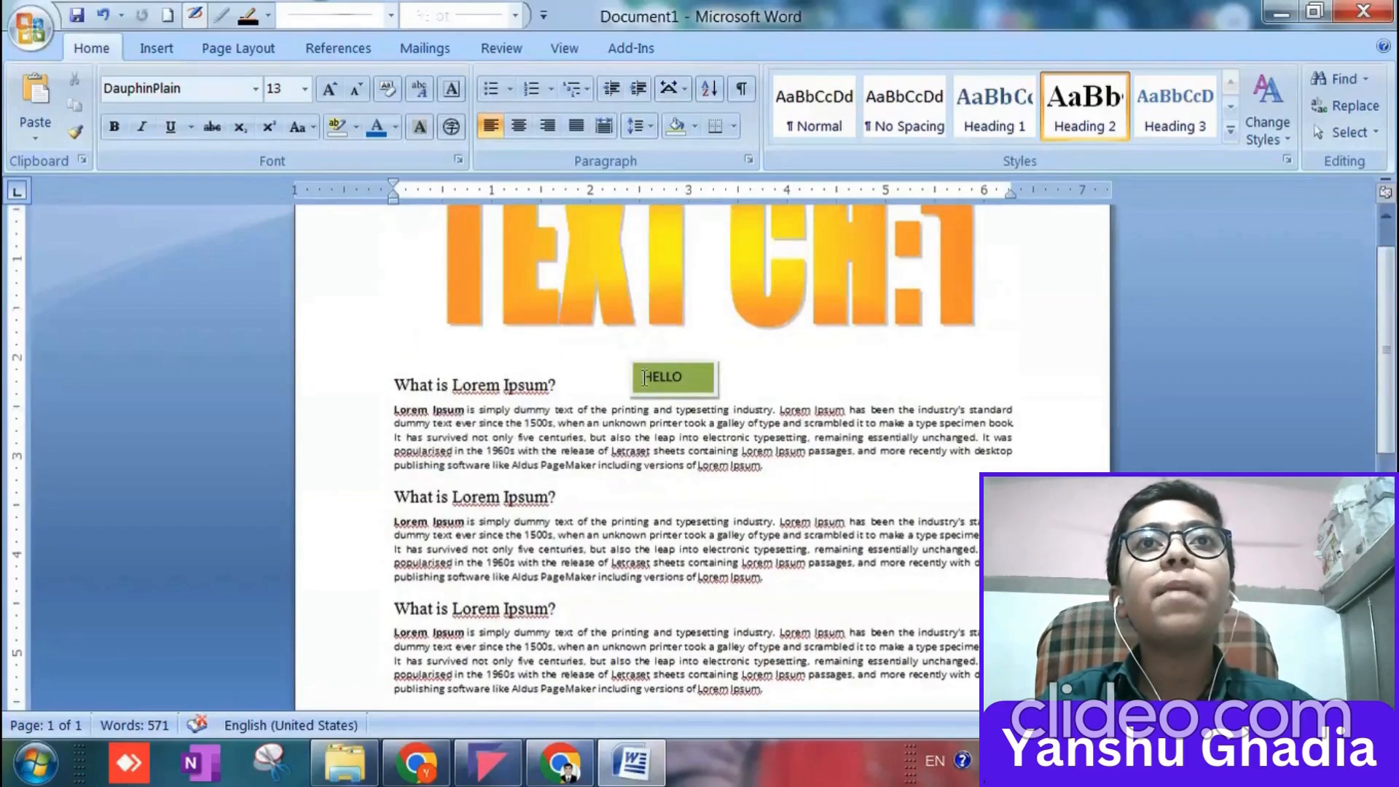
left_click(664, 387)
key("Delete")
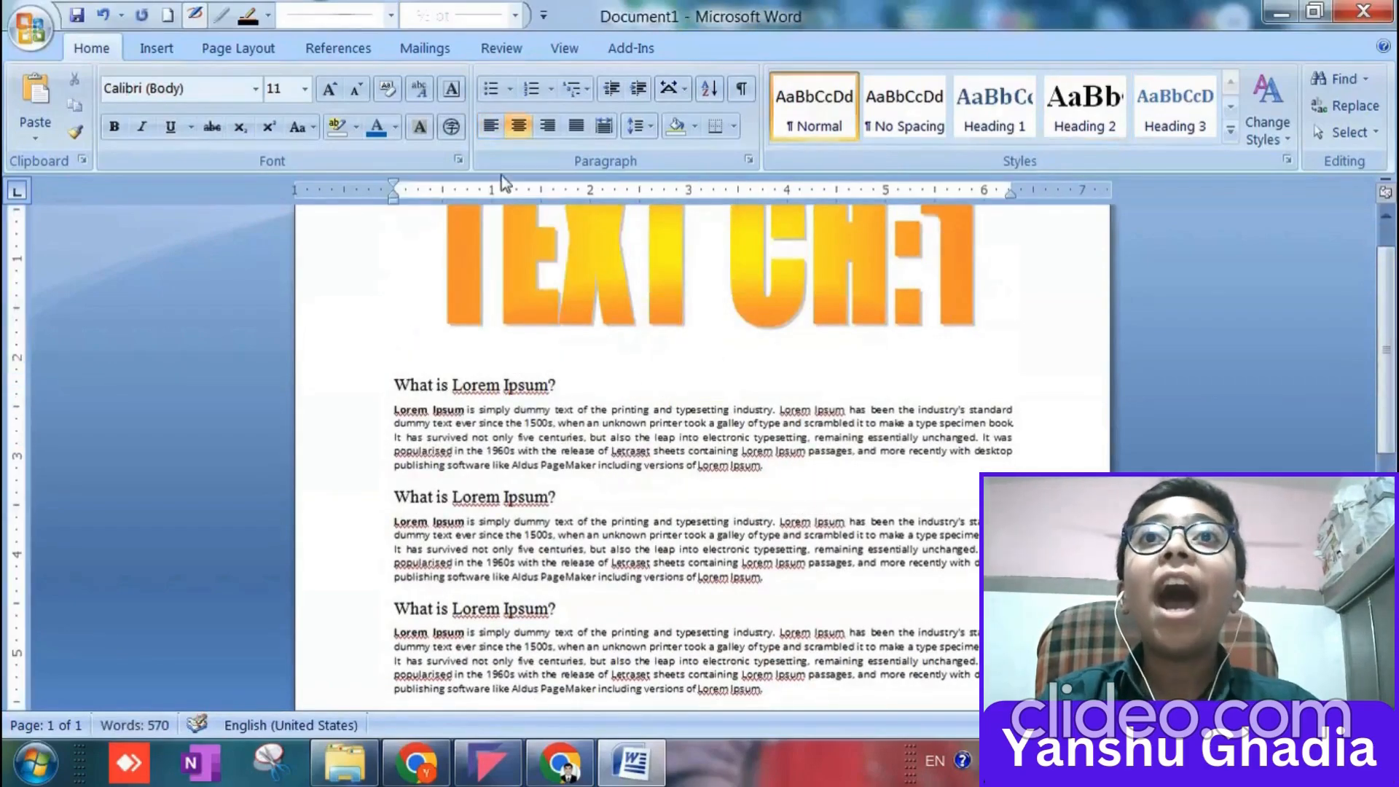
Browse the available SmartArt graphics and close the selection without inserting one.
left_click(182, 54)
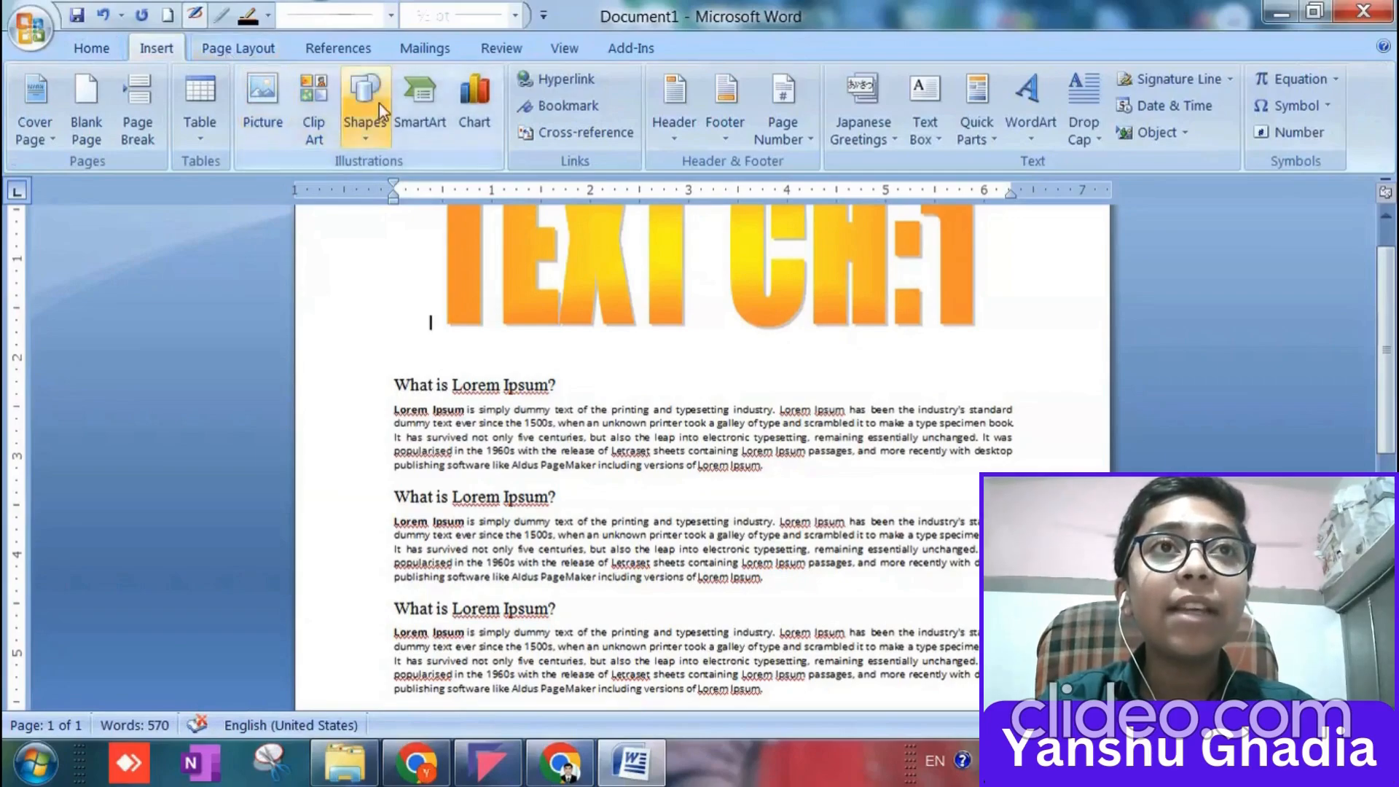
left_click(418, 130)
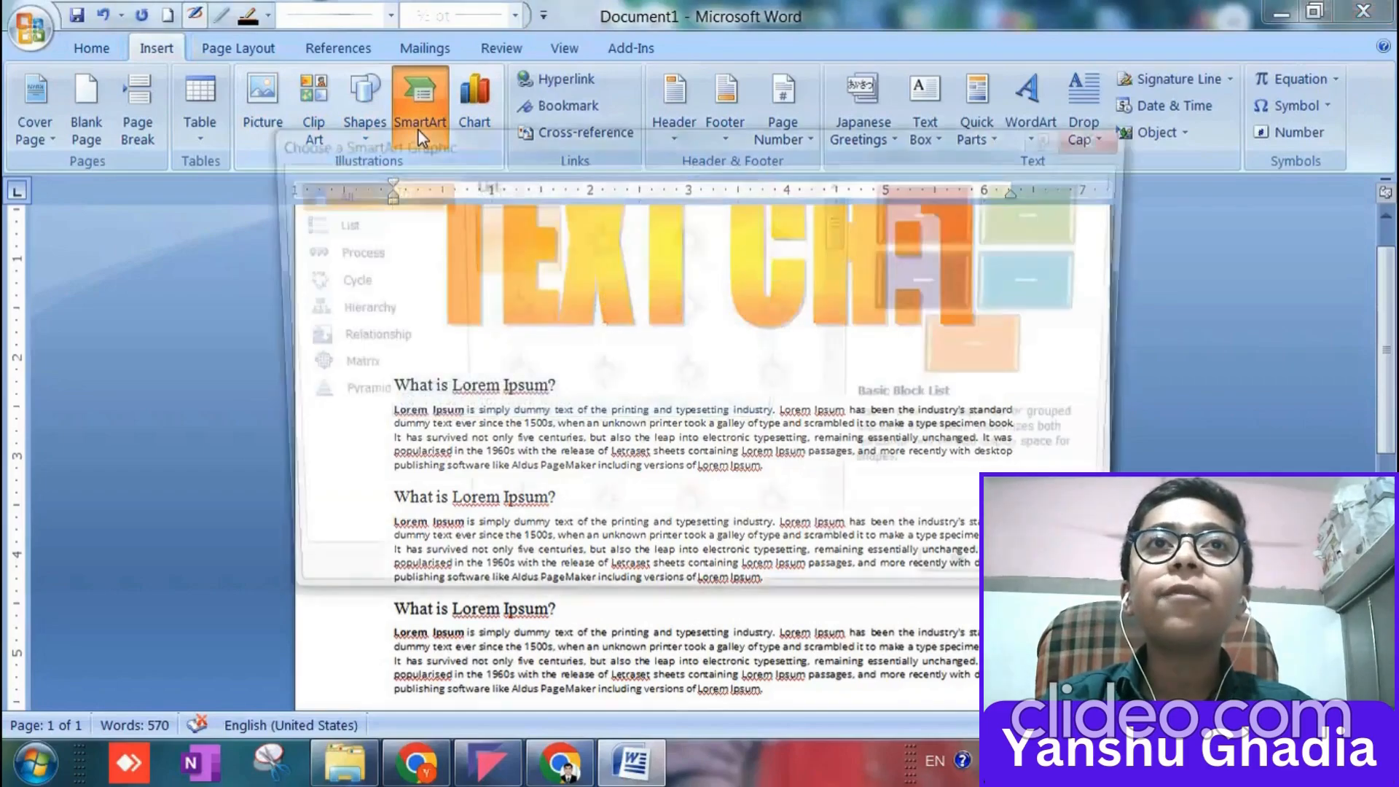
scroll(660, 502, "down", 15)
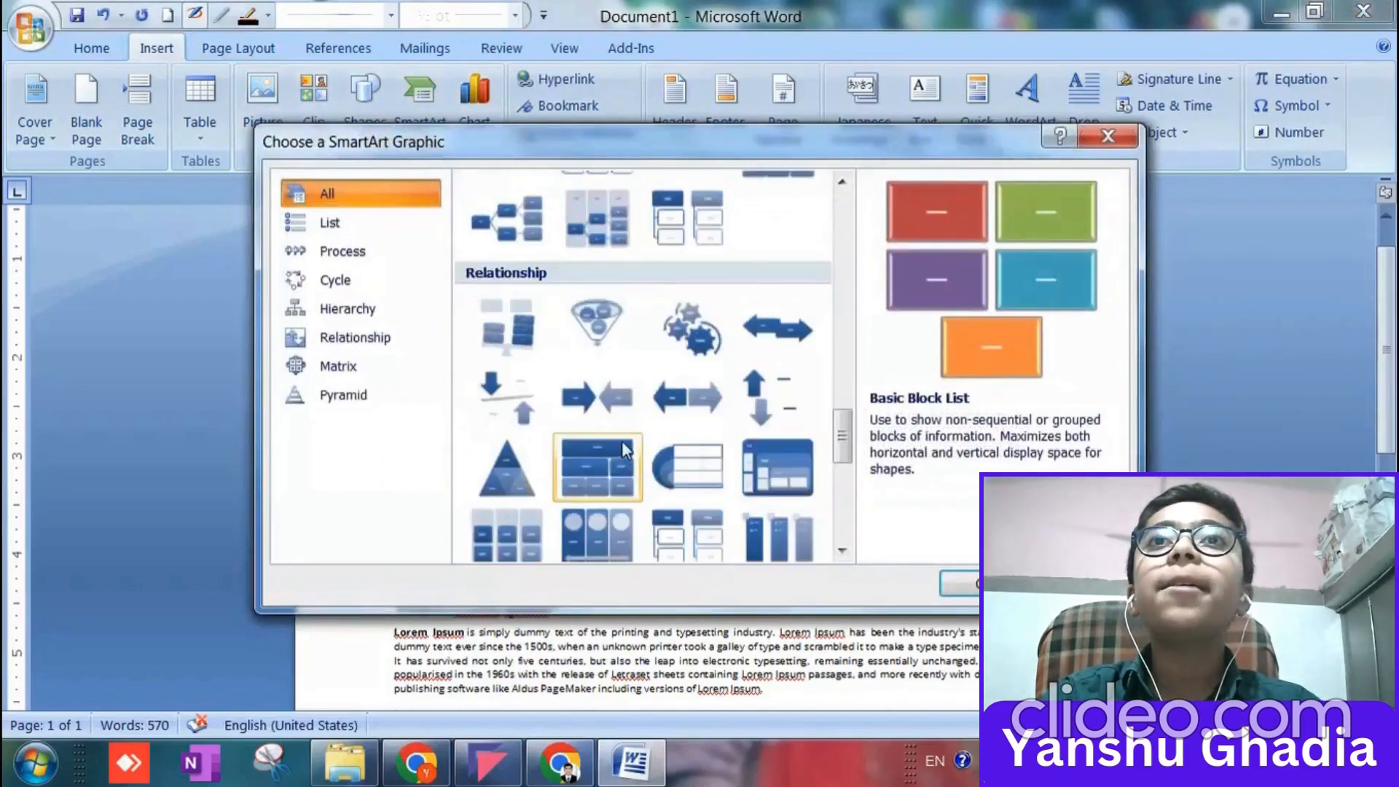
scroll(625, 449, "up", 15)
scroll(624, 450, "up", 2)
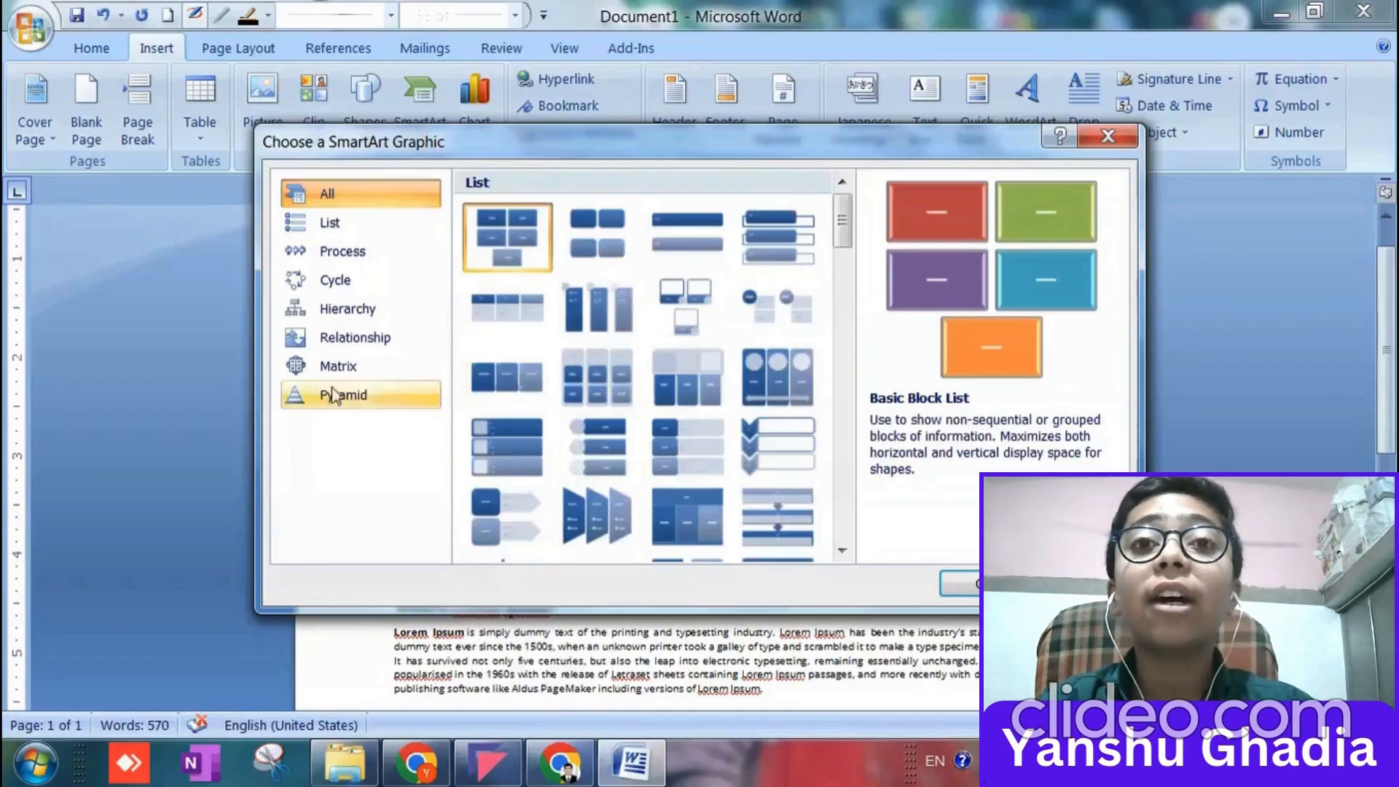
left_click(1107, 136)
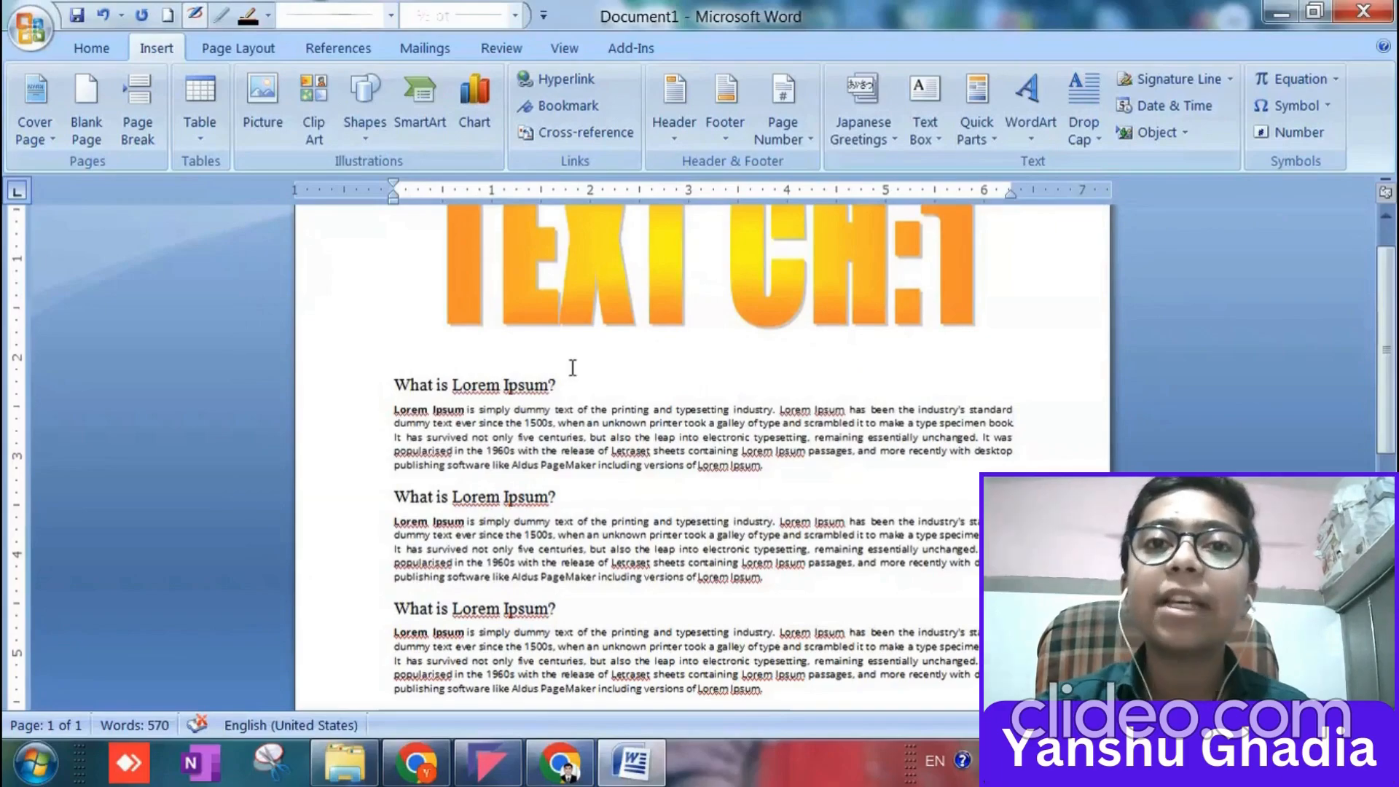
left_click(572, 394)
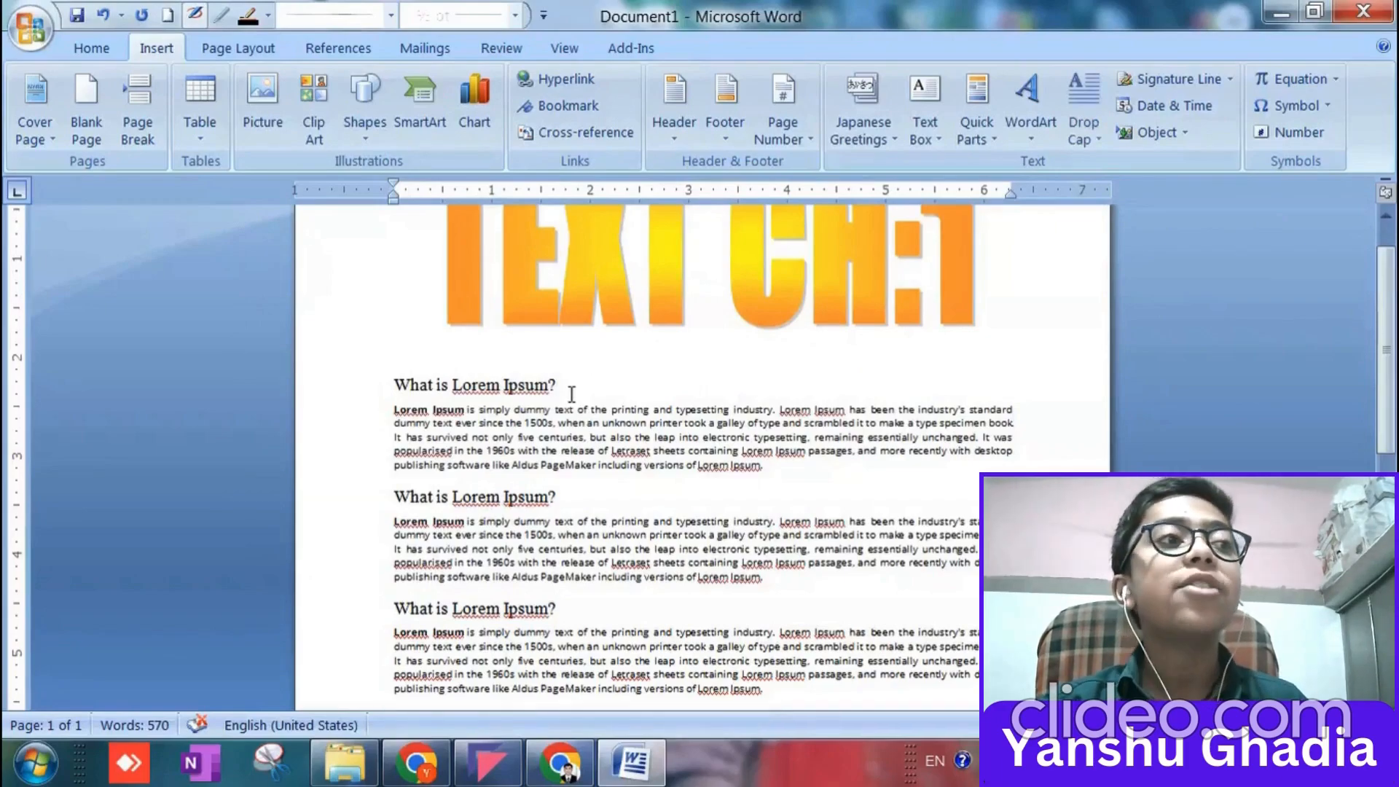
left_click(365, 126)
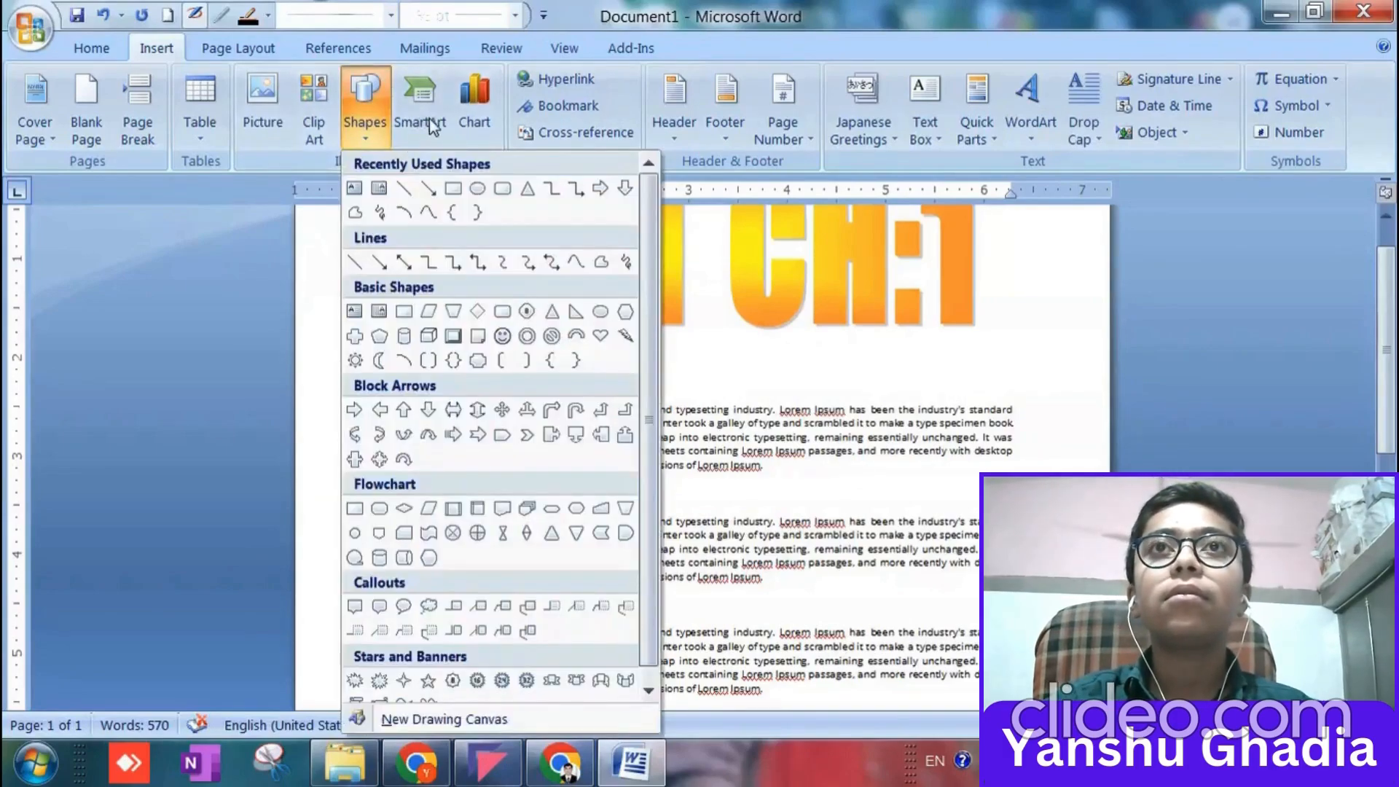
left_click(743, 378)
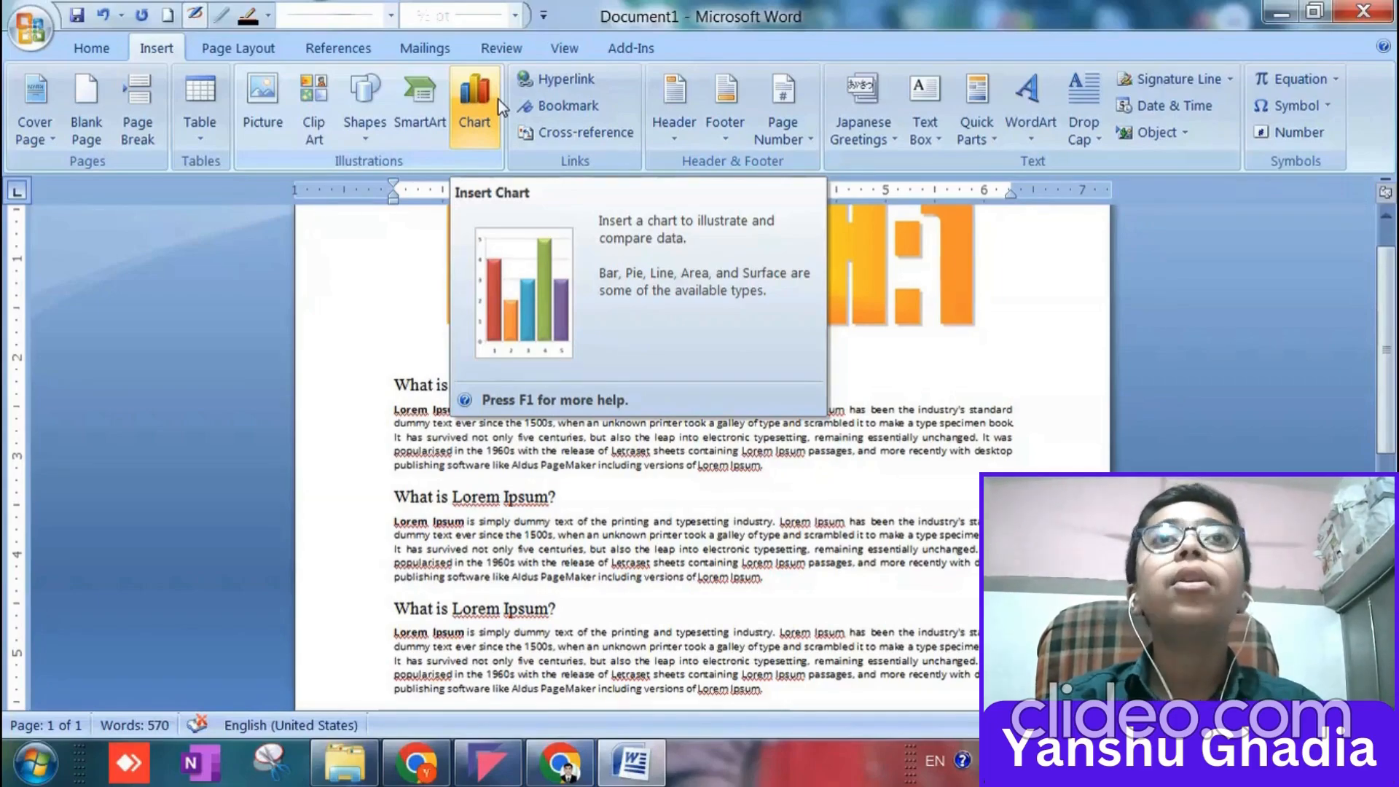
Examine the chart types offered for insertion, including Radar and Column, and close the dialog without inserting a chart.
left_click(498, 99)
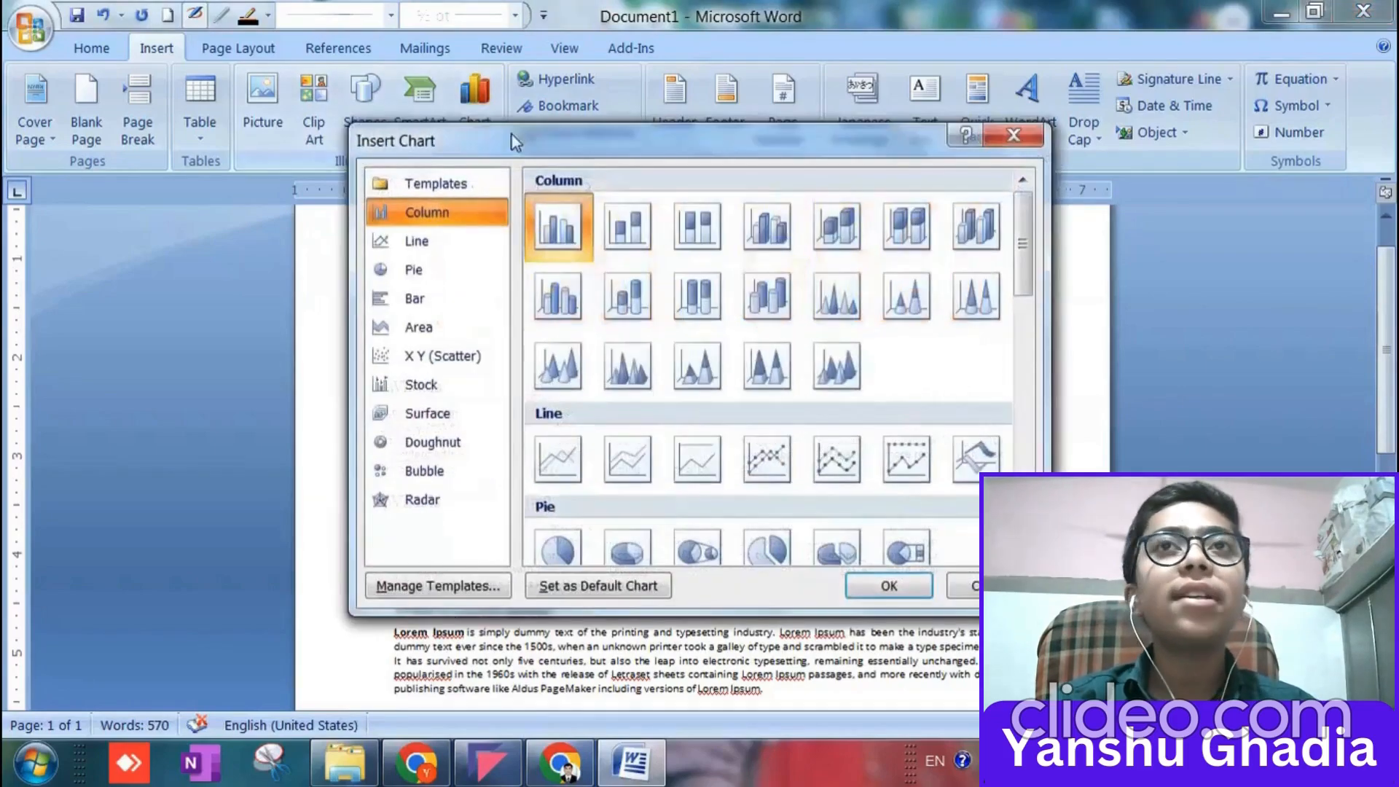
scroll(746, 403, "down", 15)
scroll(736, 400, "up", 15)
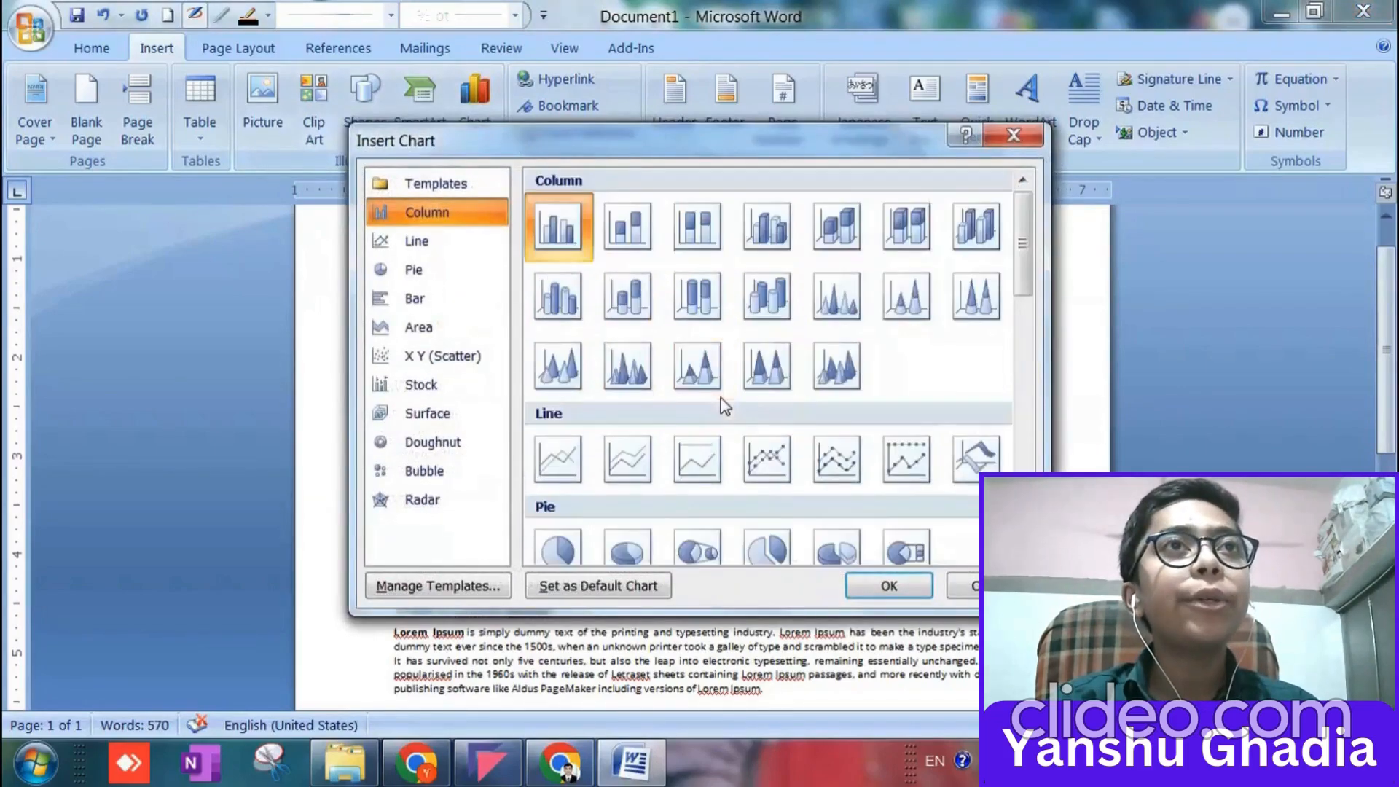
left_click(454, 500)
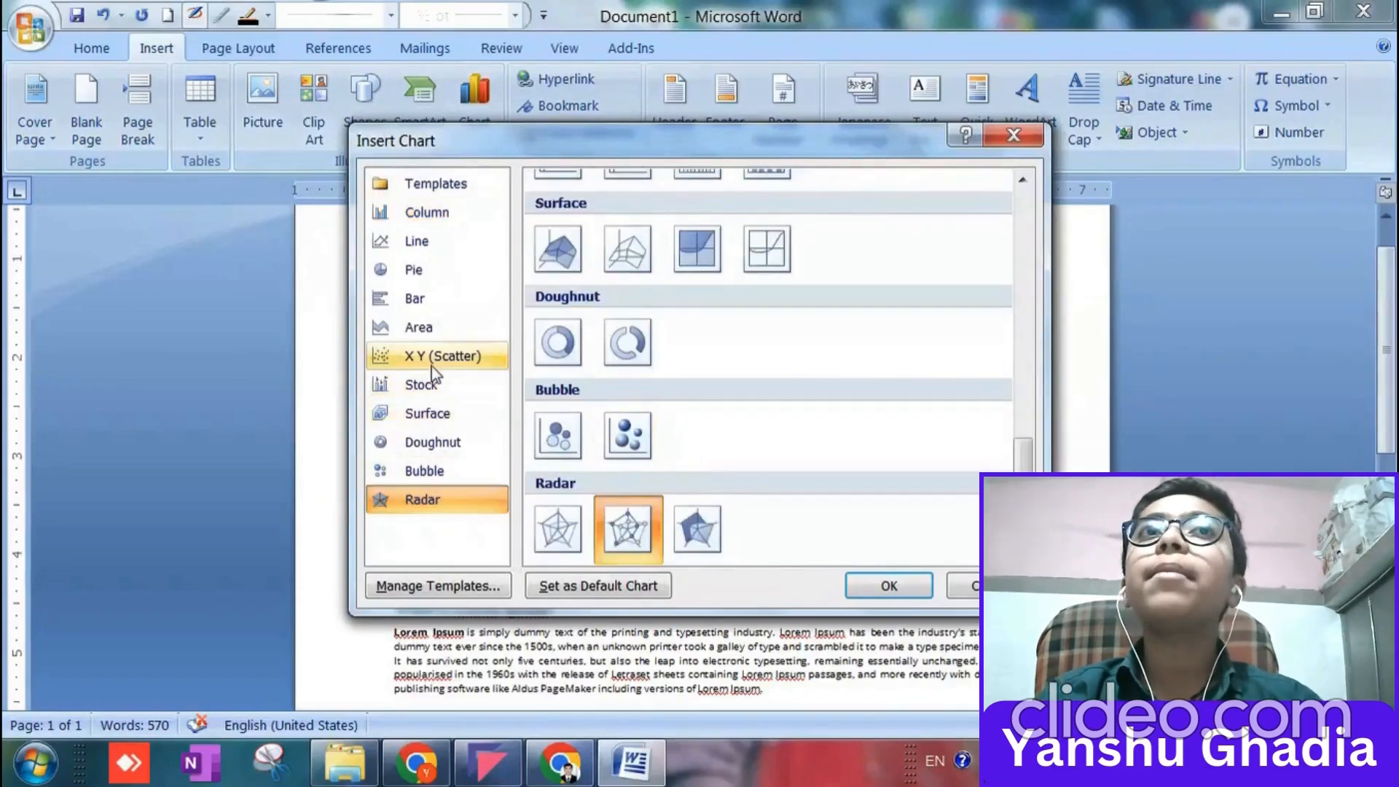
left_click(423, 212)
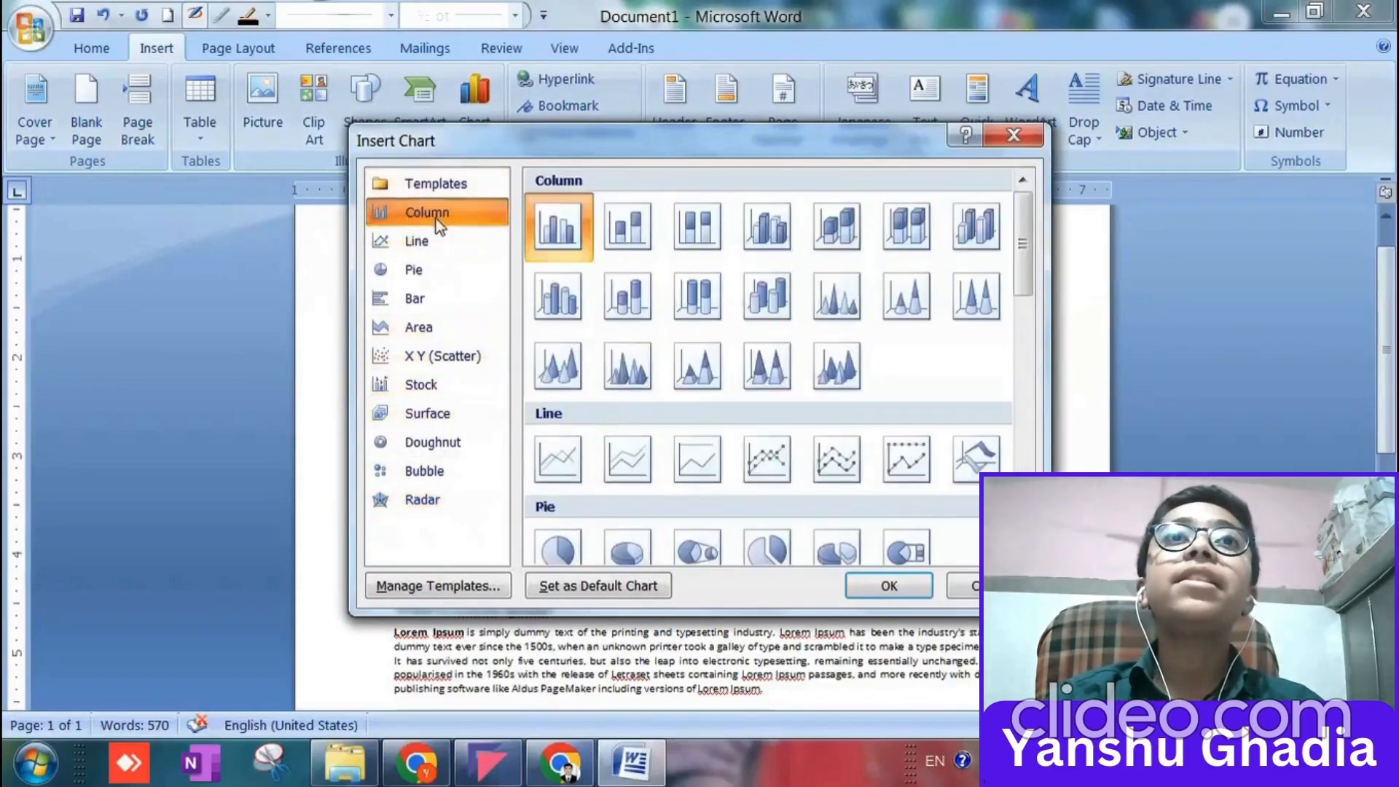
left_click(1012, 137)
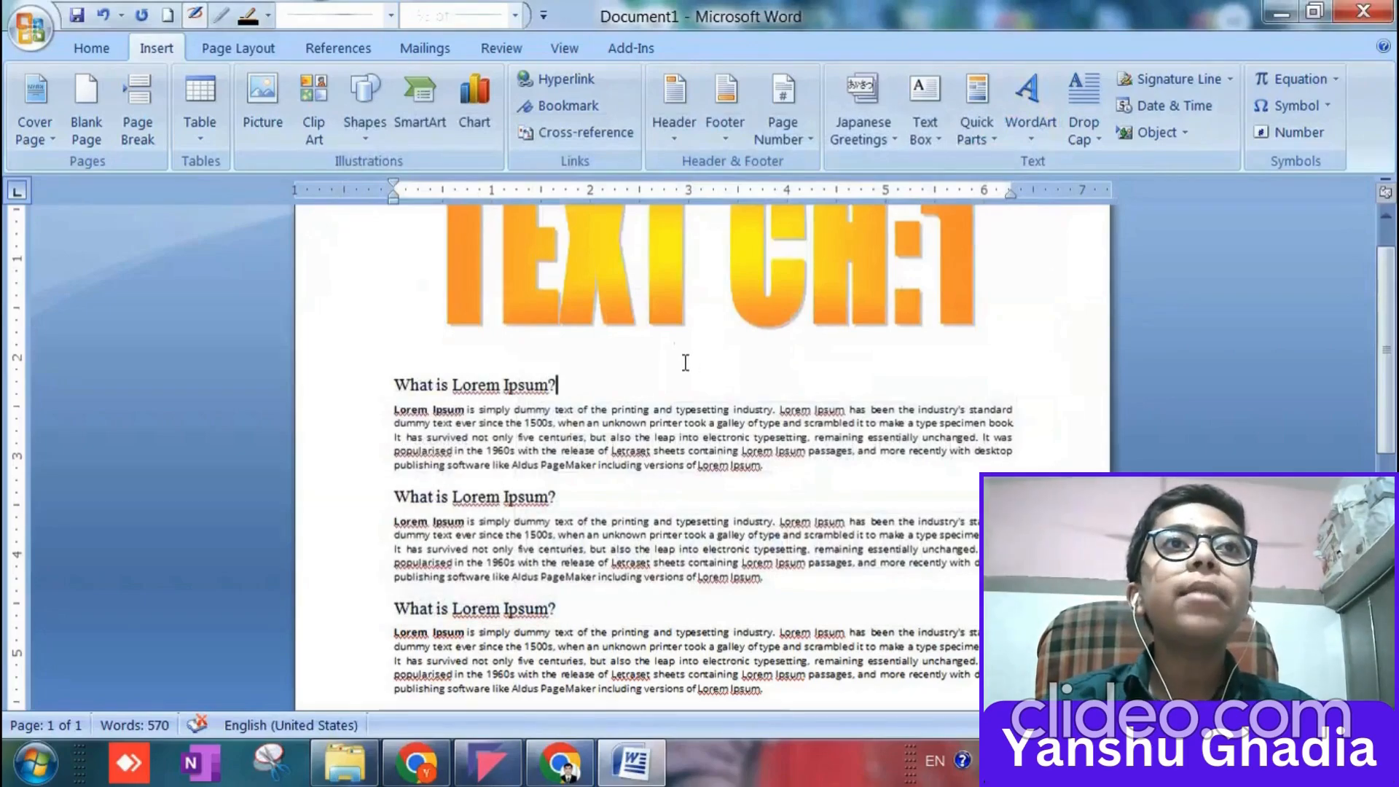
Start a custom text watermark for the page and set its color to the orange theme color.
left_click(213, 52)
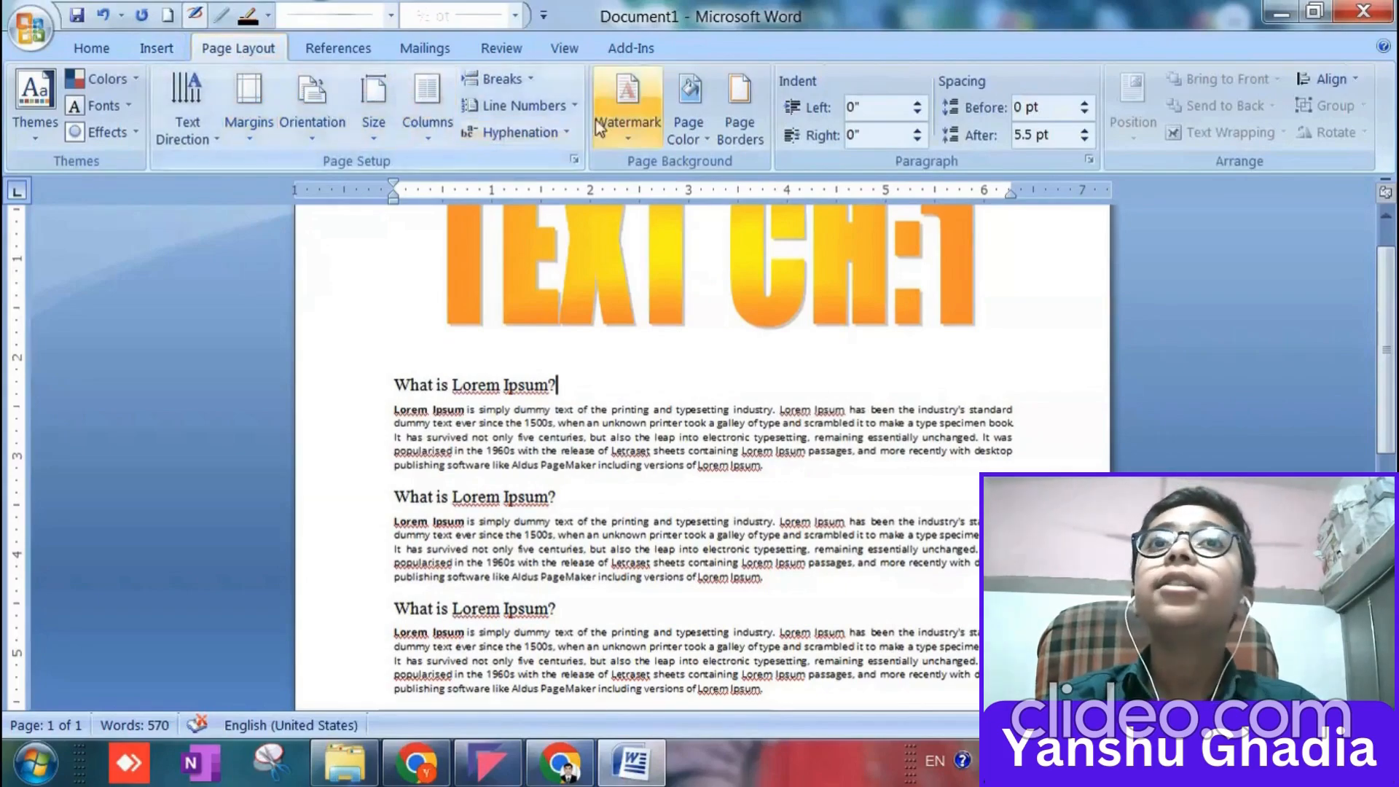
left_click(655, 123)
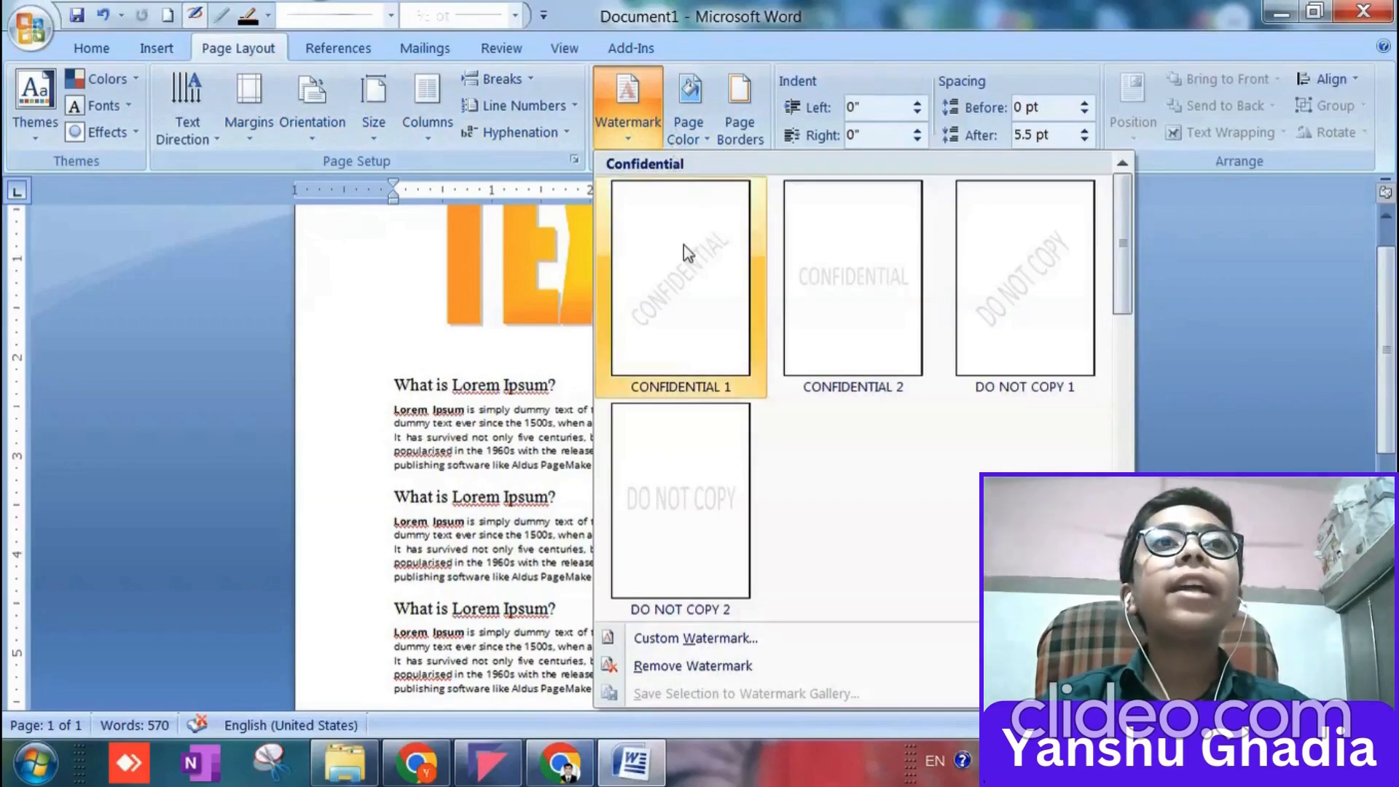
left_click(690, 638)
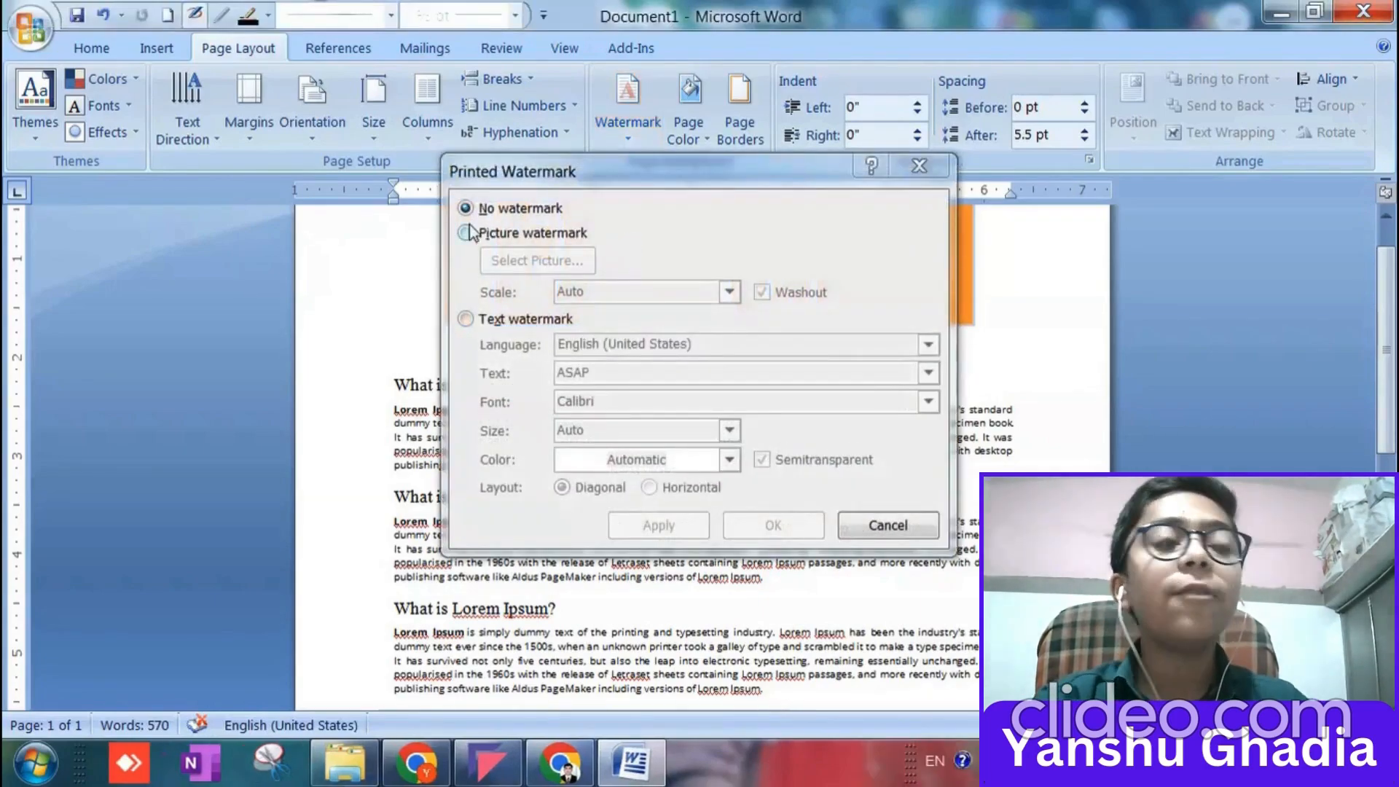
left_click(464, 322)
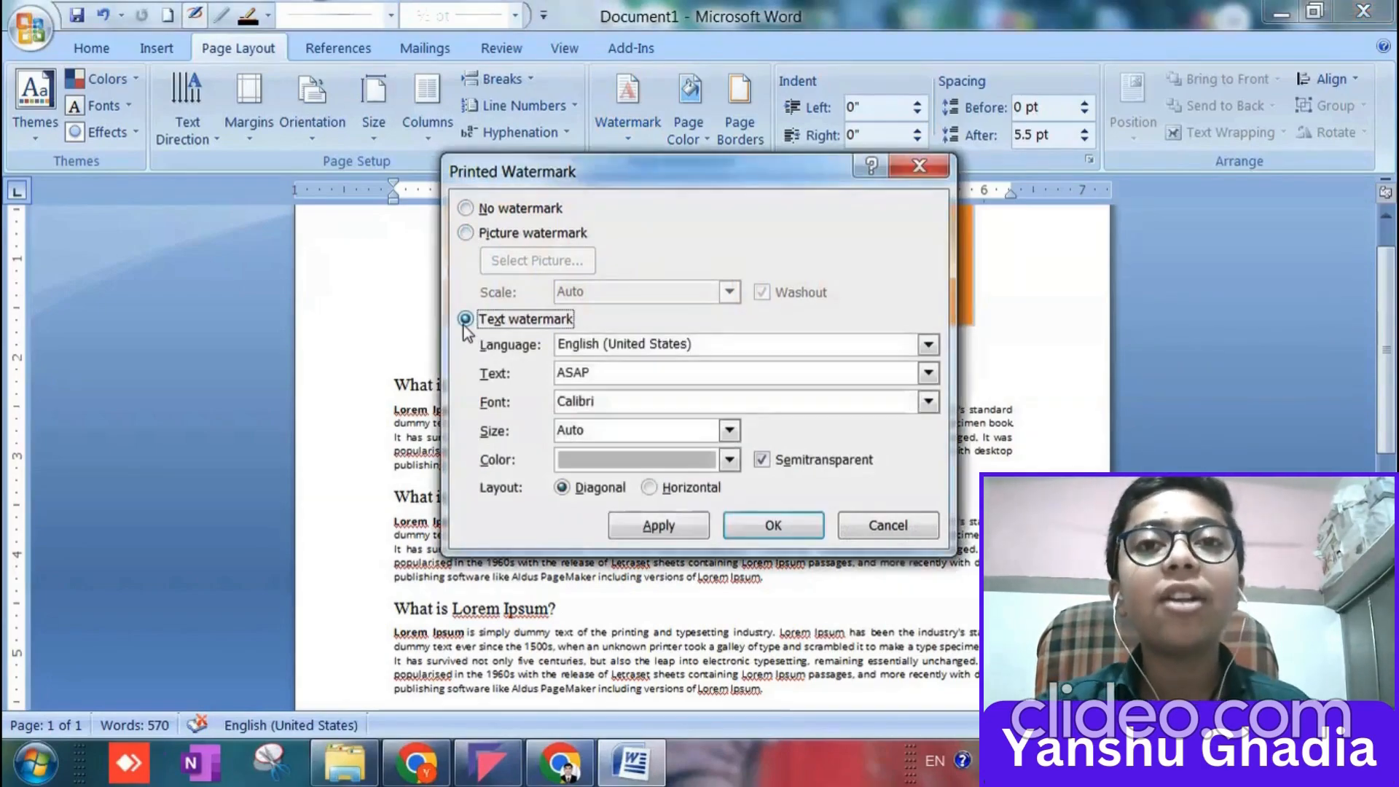
left_click(730, 465)
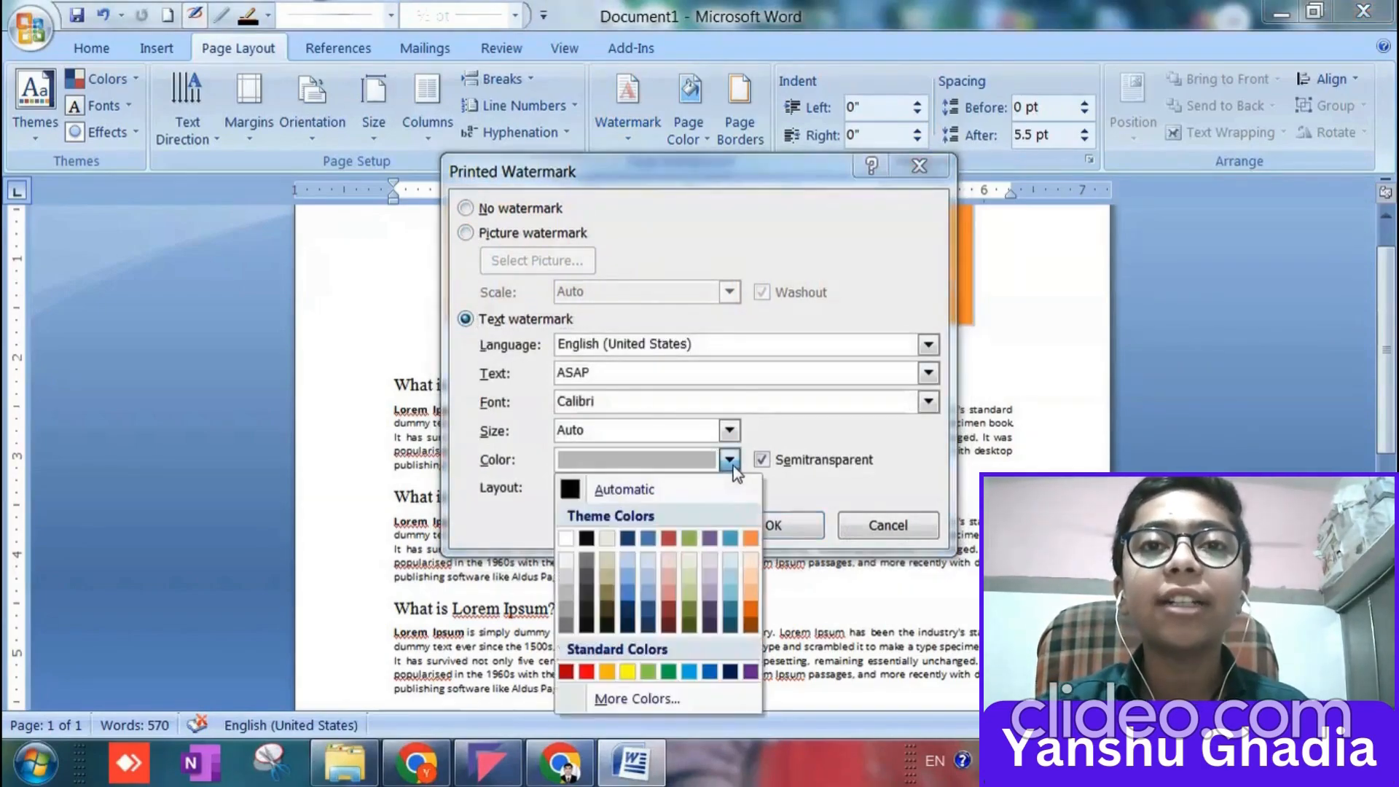
left_click(749, 542)
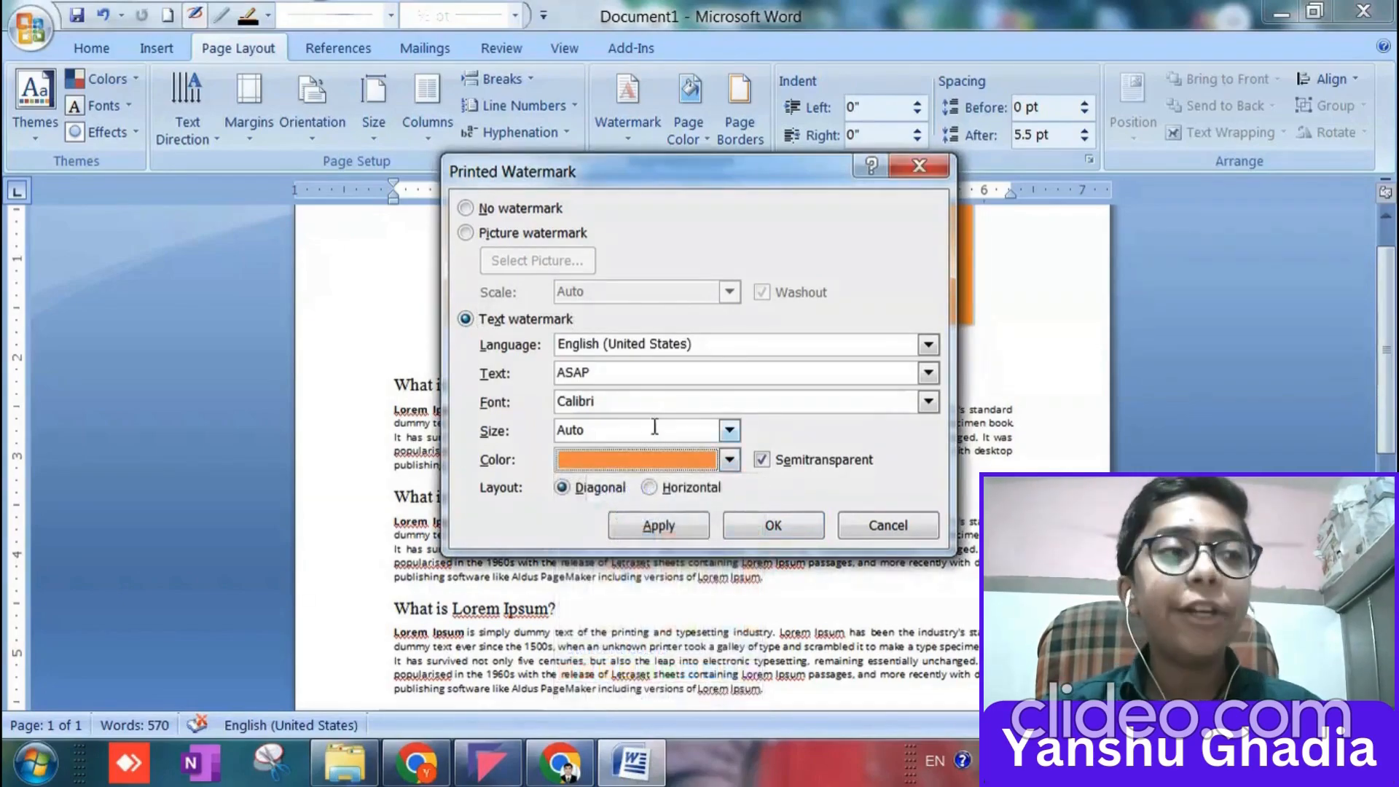
Set the watermark text size to 36 and its font to Arial Black.
left_click(729, 430)
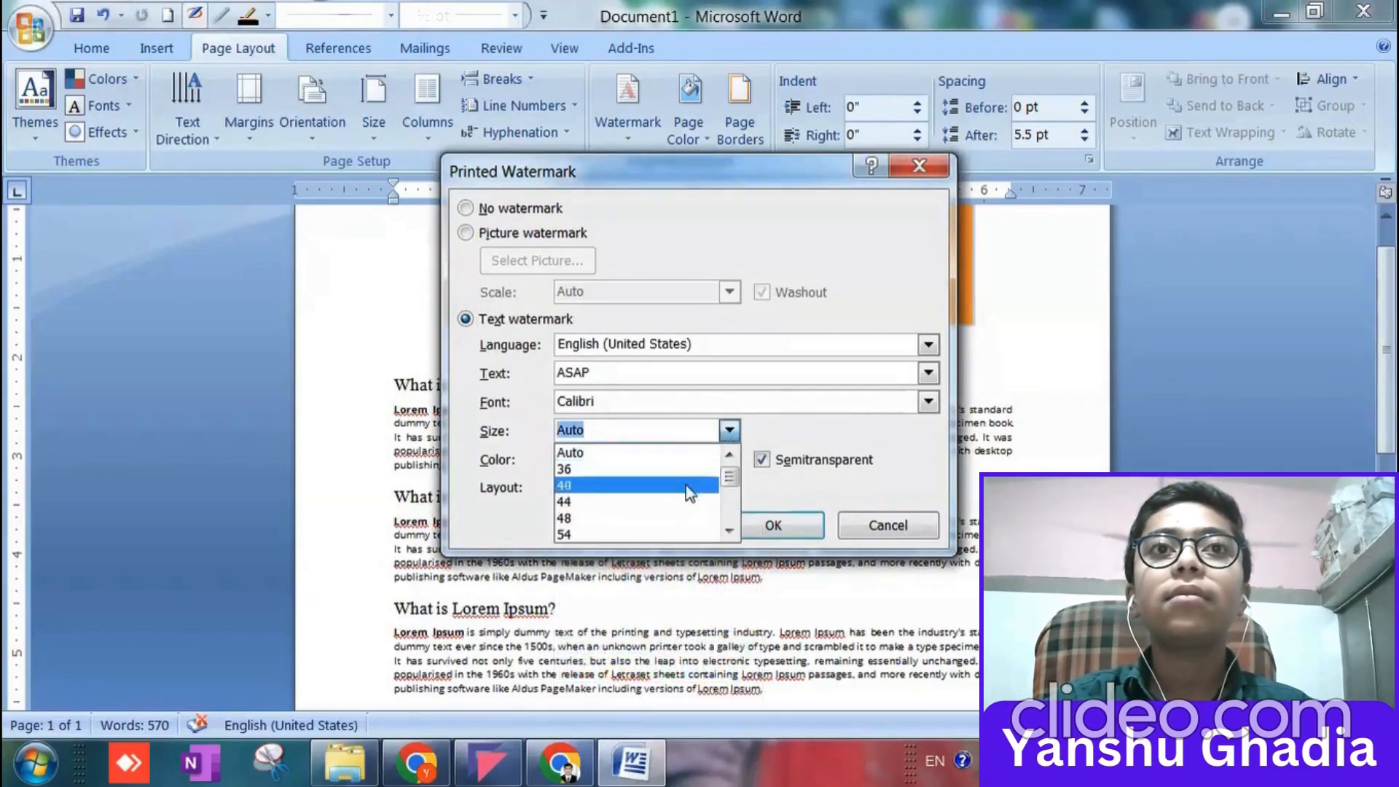
left_click(684, 467)
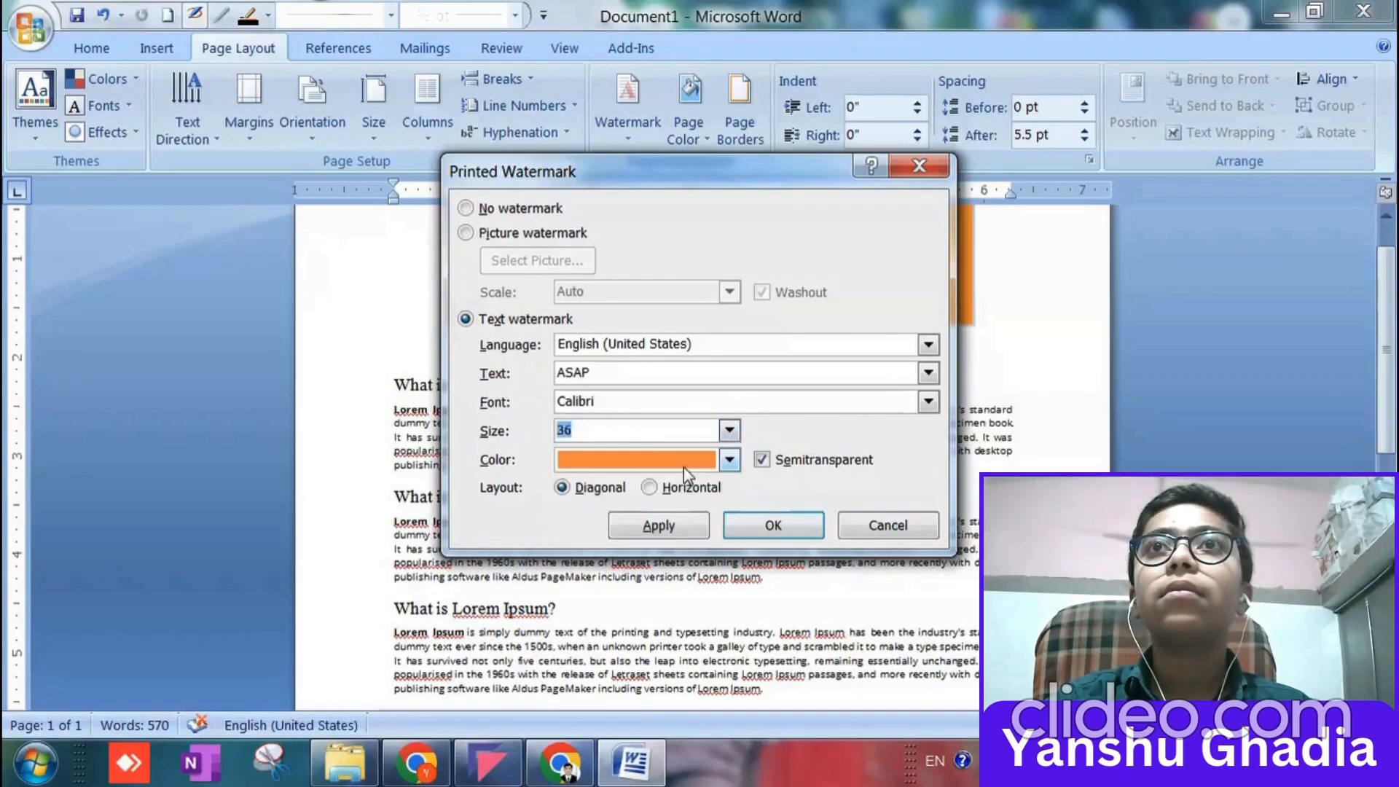
left_click(928, 403)
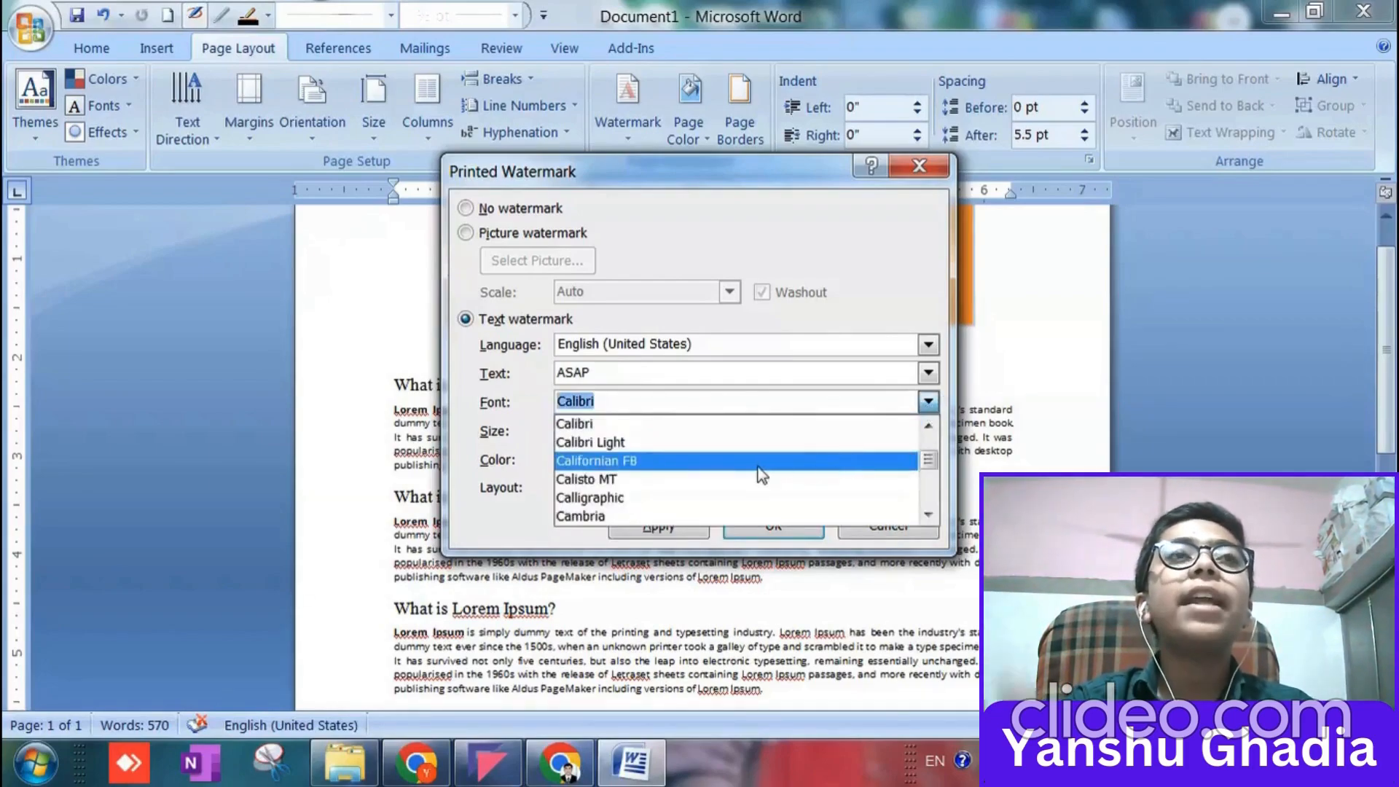
type("arial")
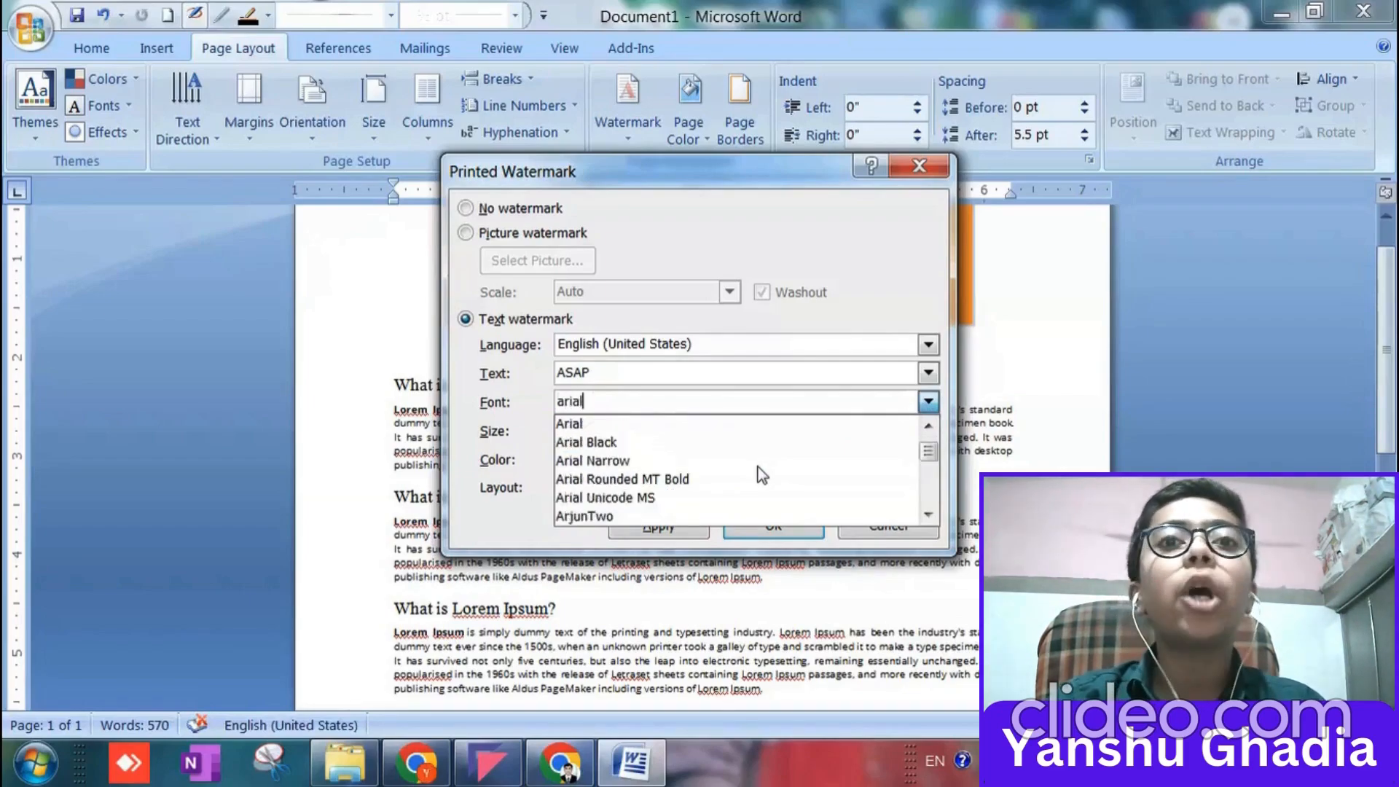
left_click(683, 442)
Replace the watermark text with the author's titled full name followed by "'STECHNOLOGY".
left_click_drag(641, 372, 529, 370)
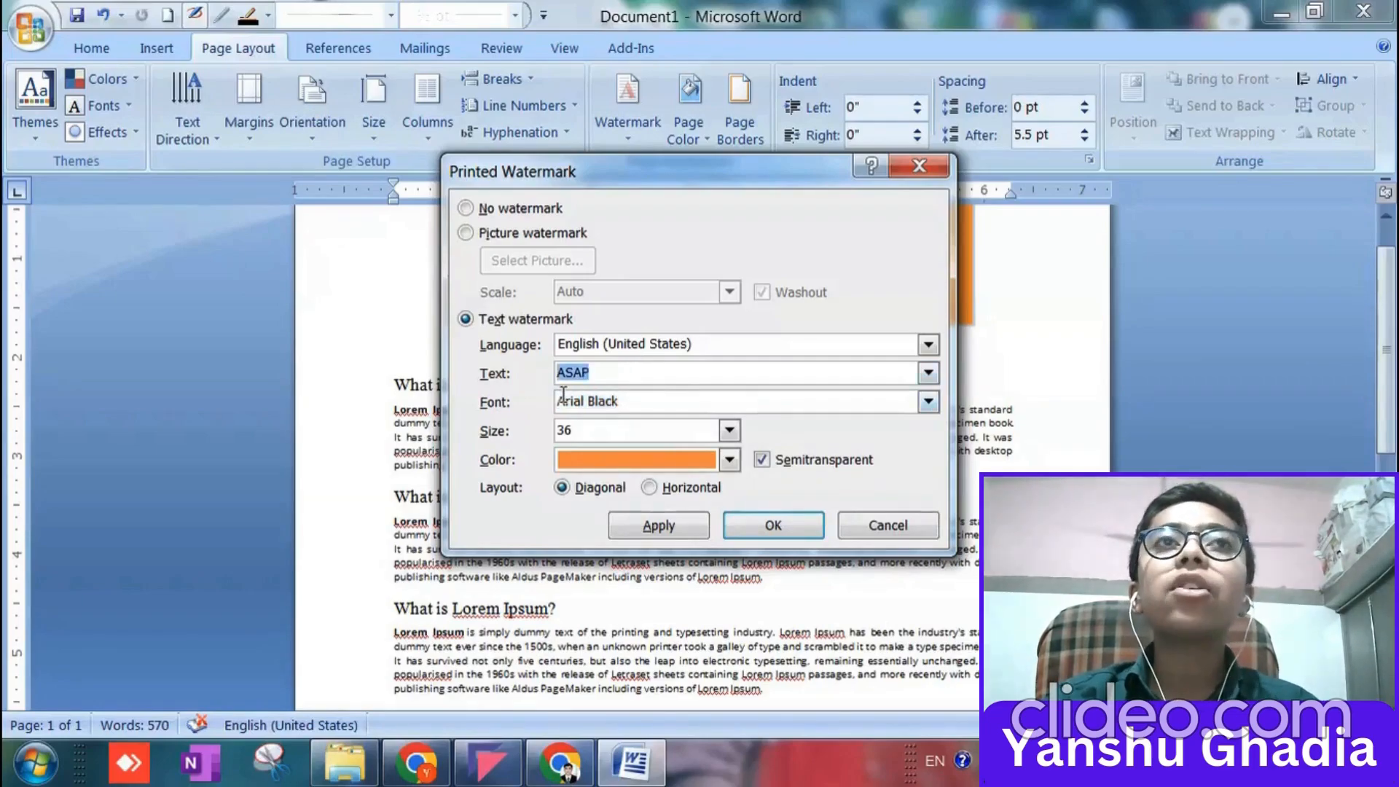
type("HELL")
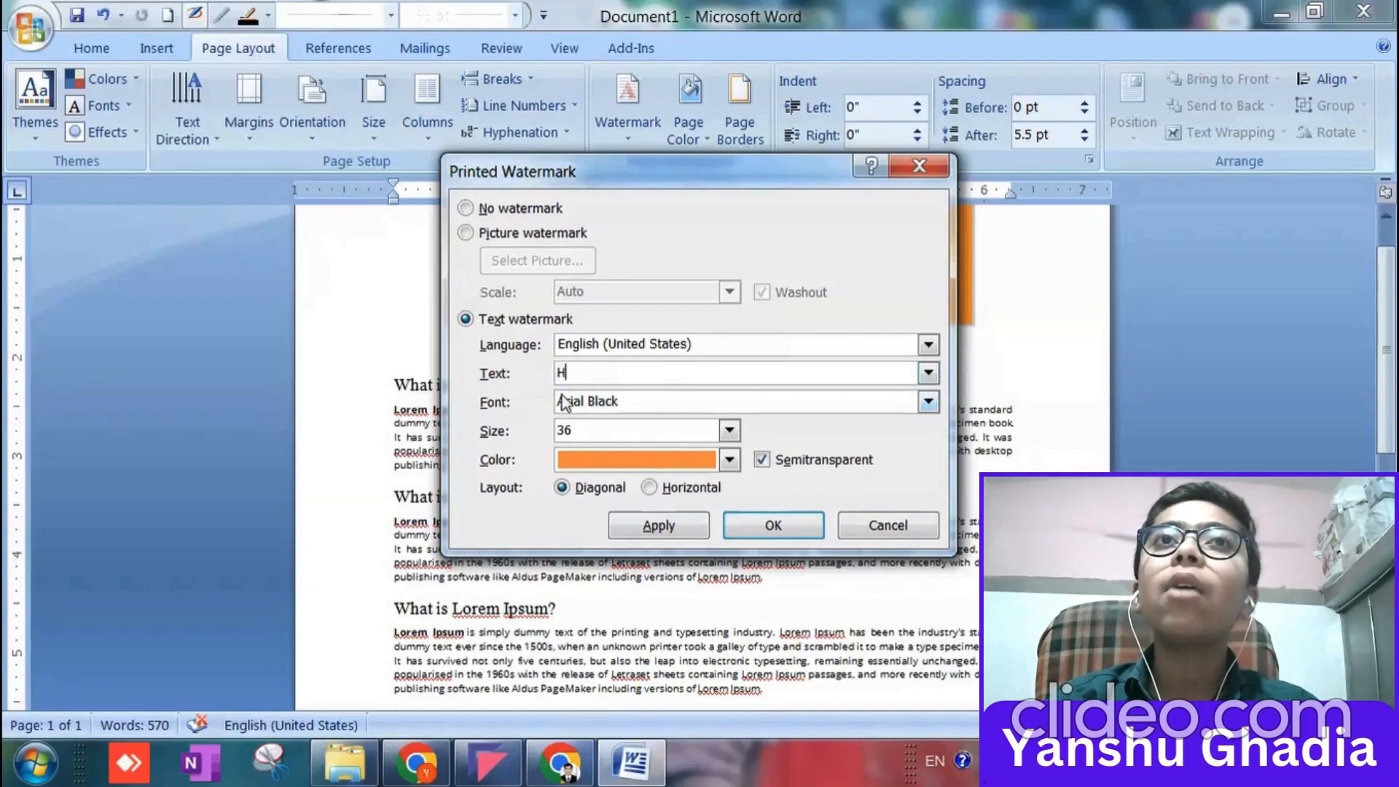
key("BackSpace")
type("Y")
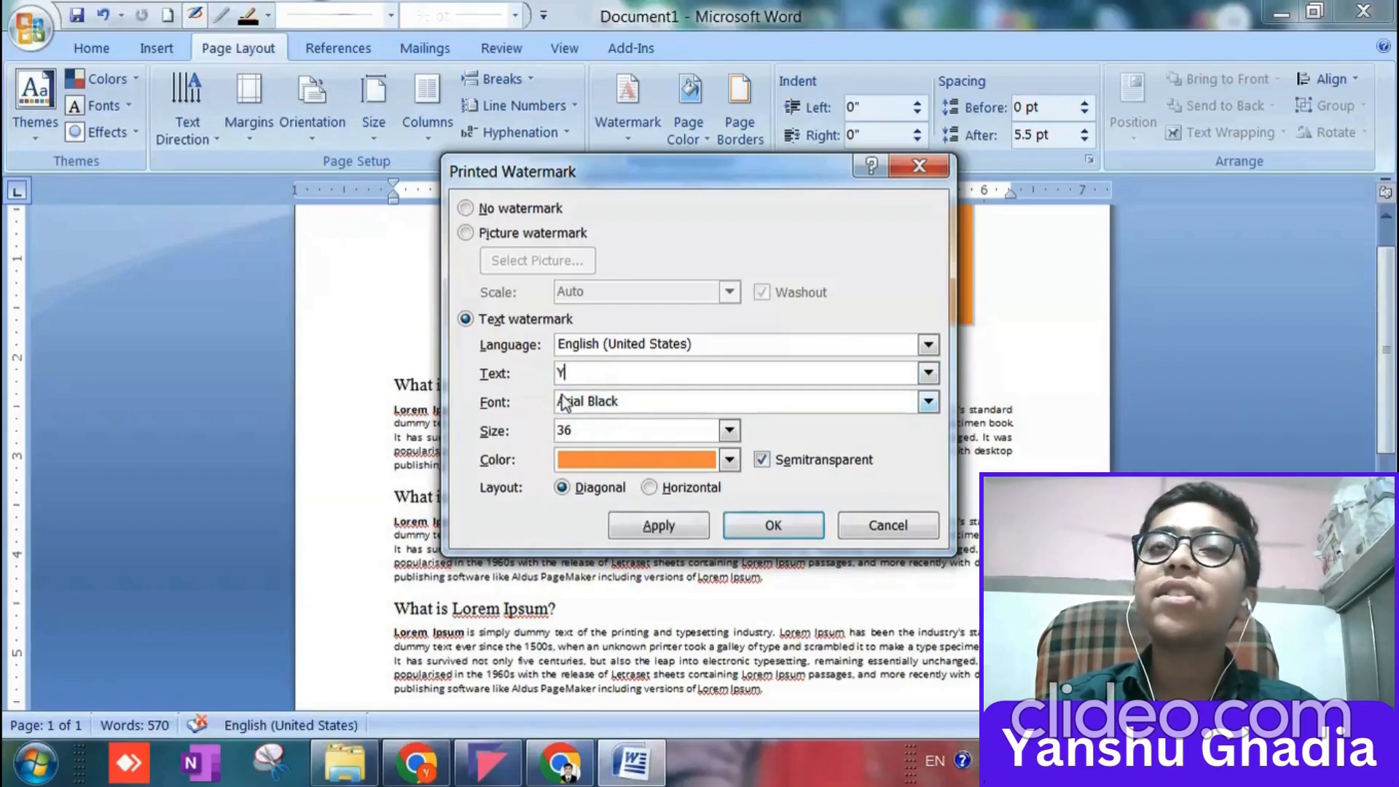
key("BackSpace")
type("MR>")
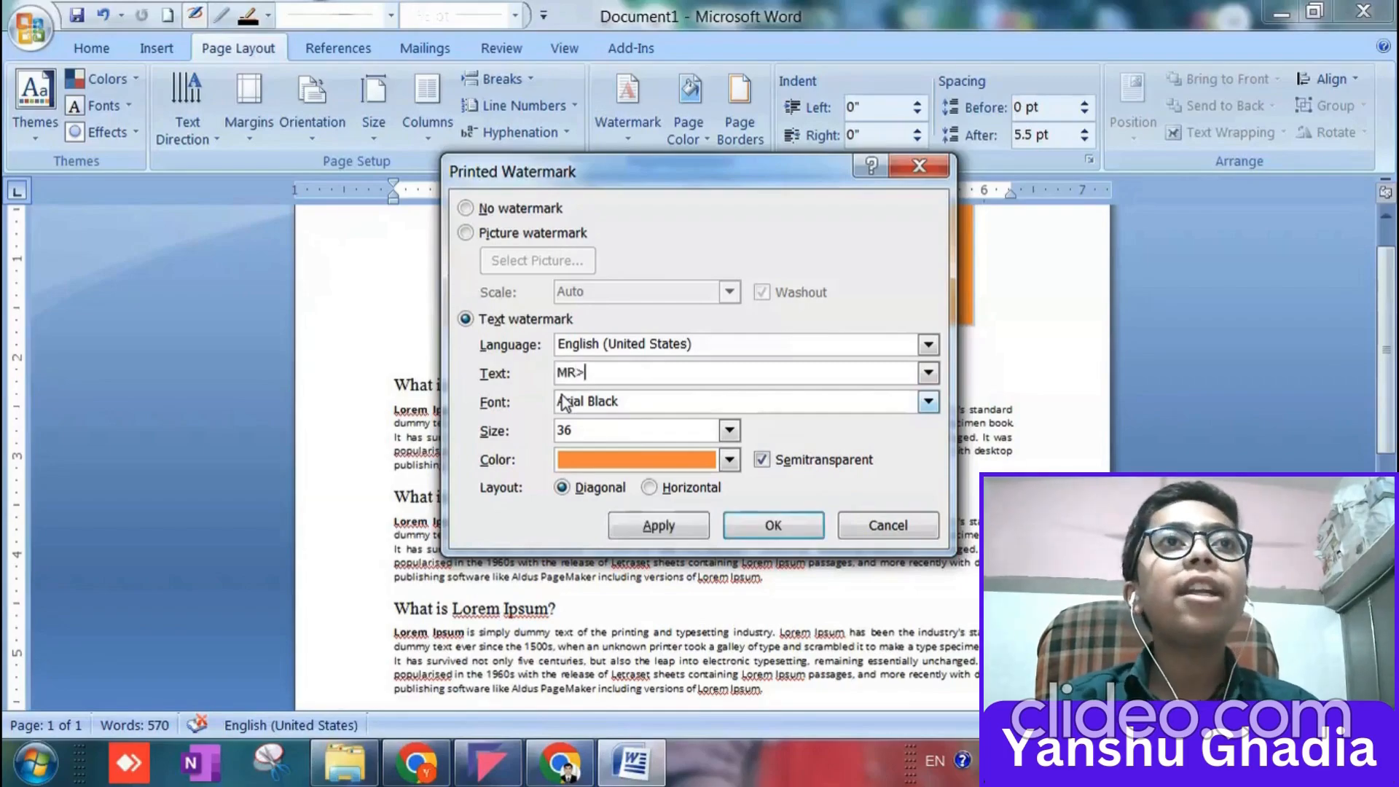
key("BackSpace")
type(".YN")
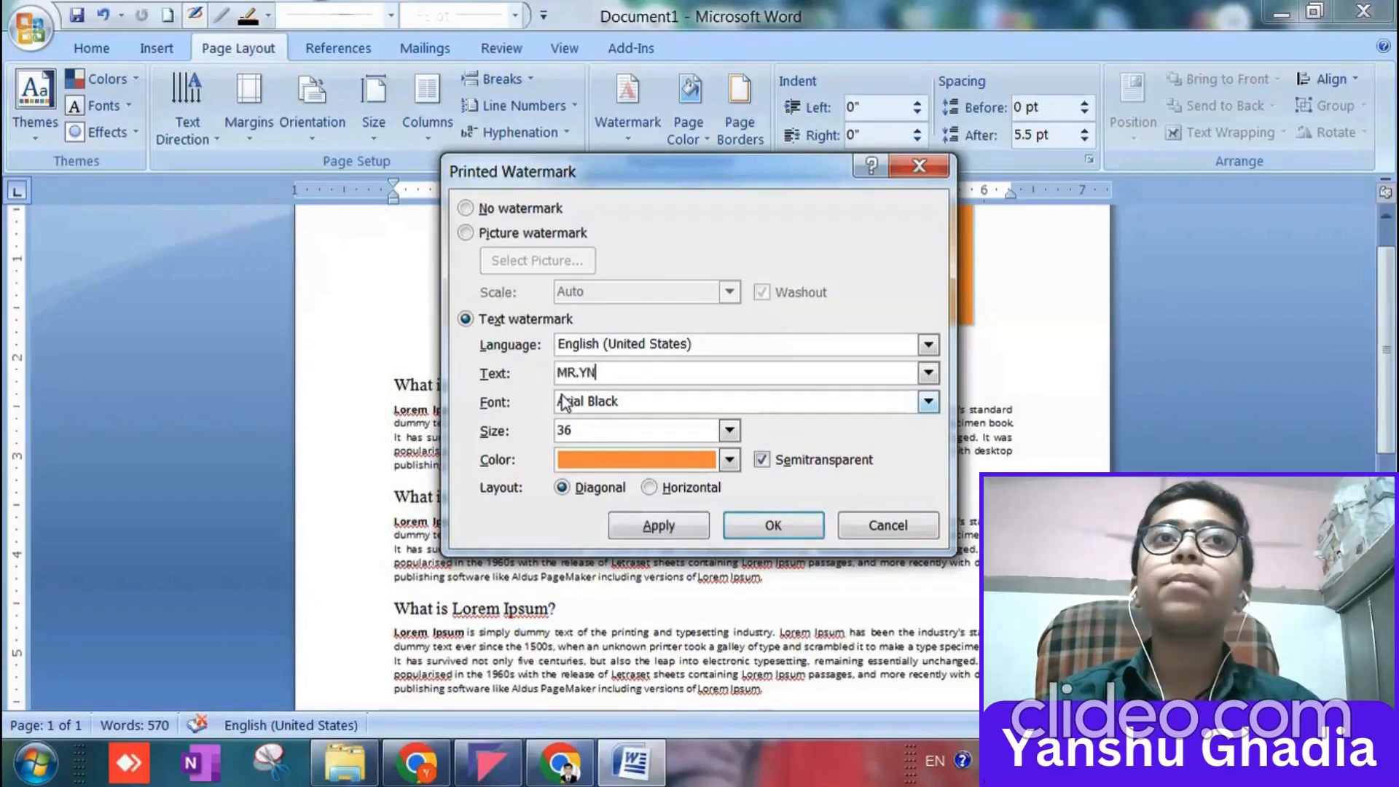
key("BackSpace")
type("ANSHU")
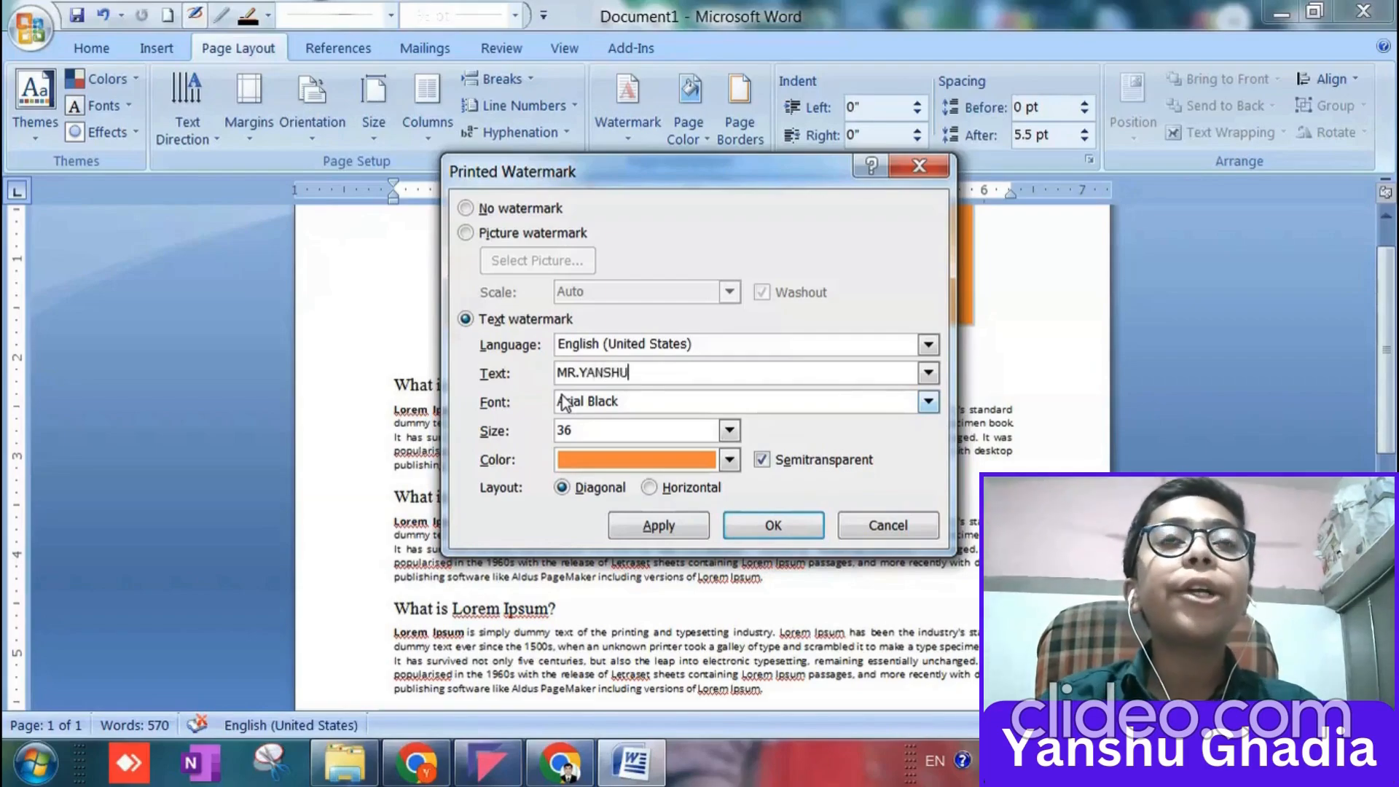
type("GHADIA")
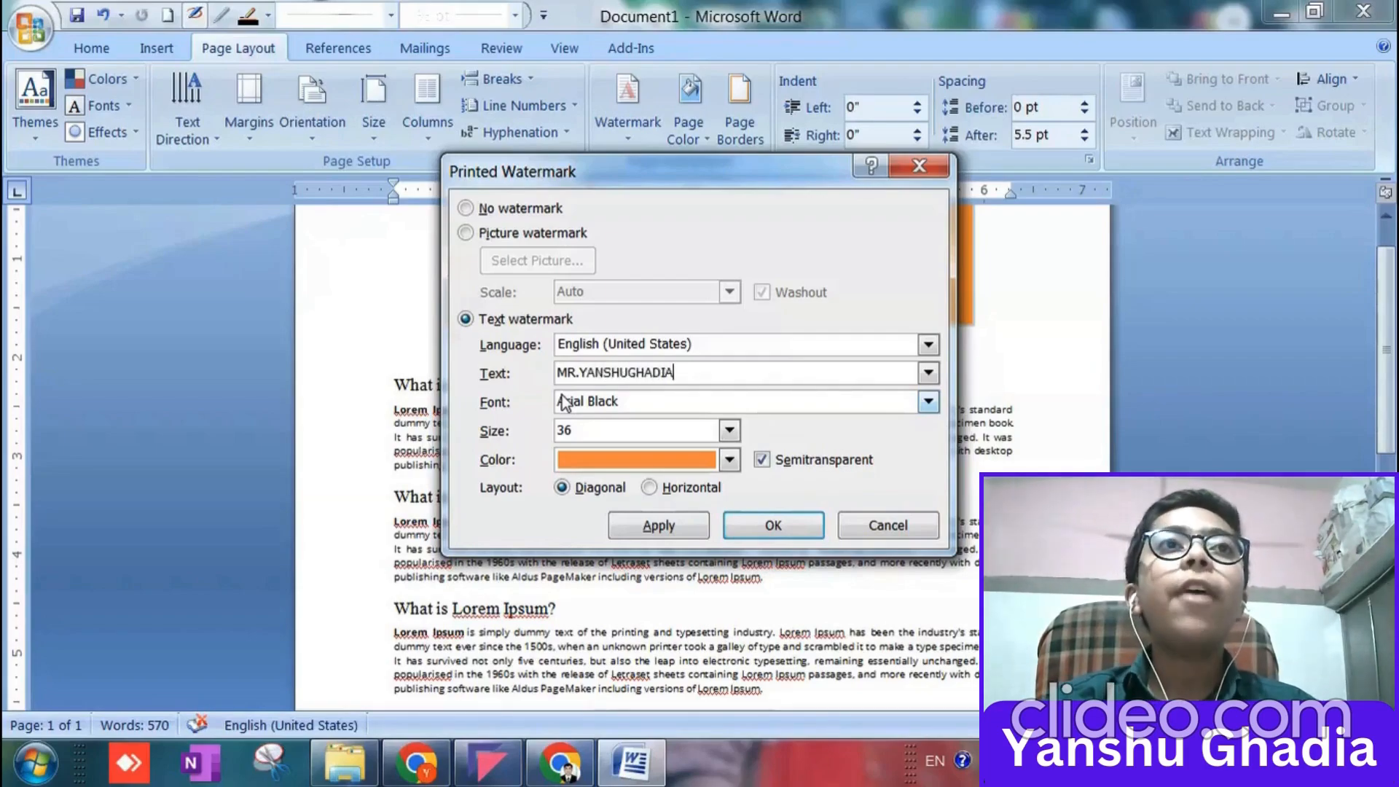
type("\"S")
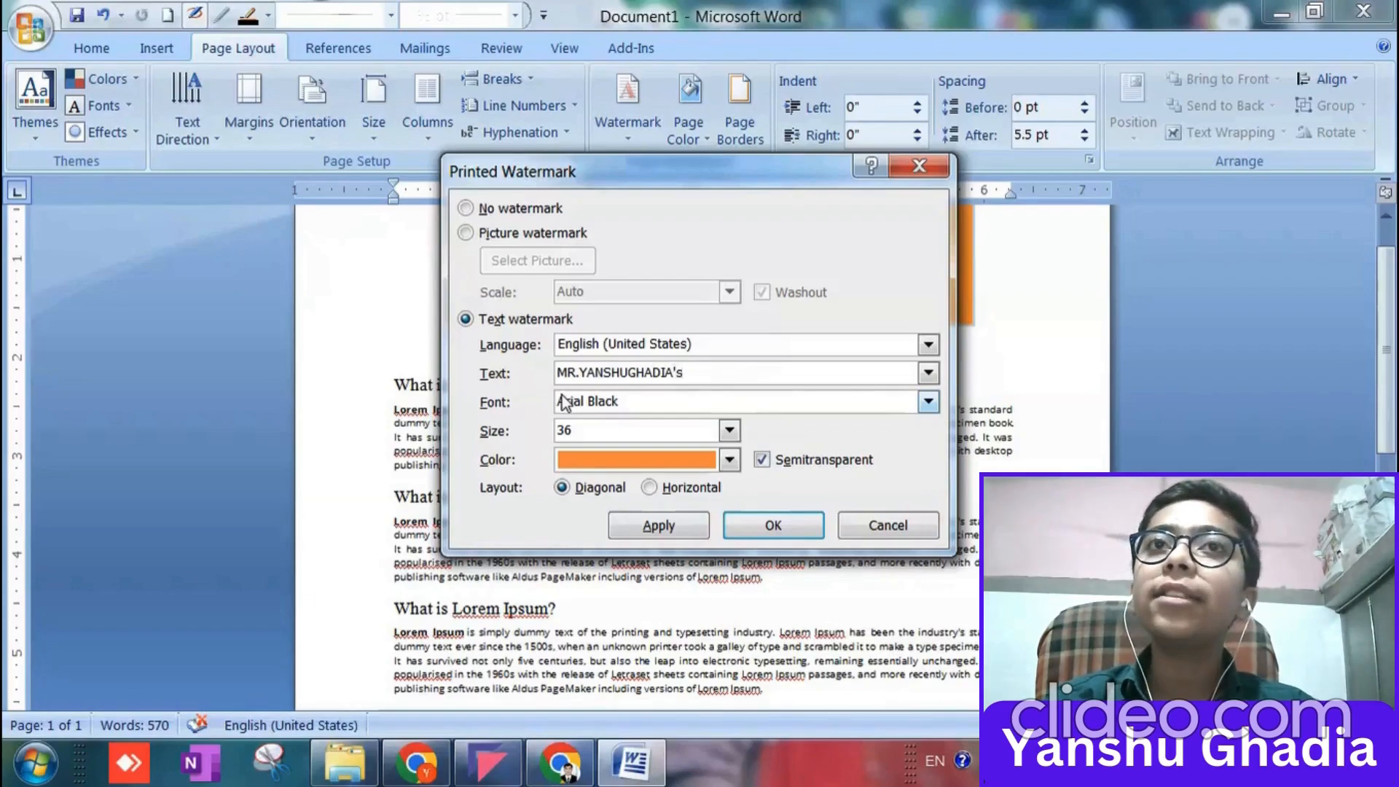
type("TECH")
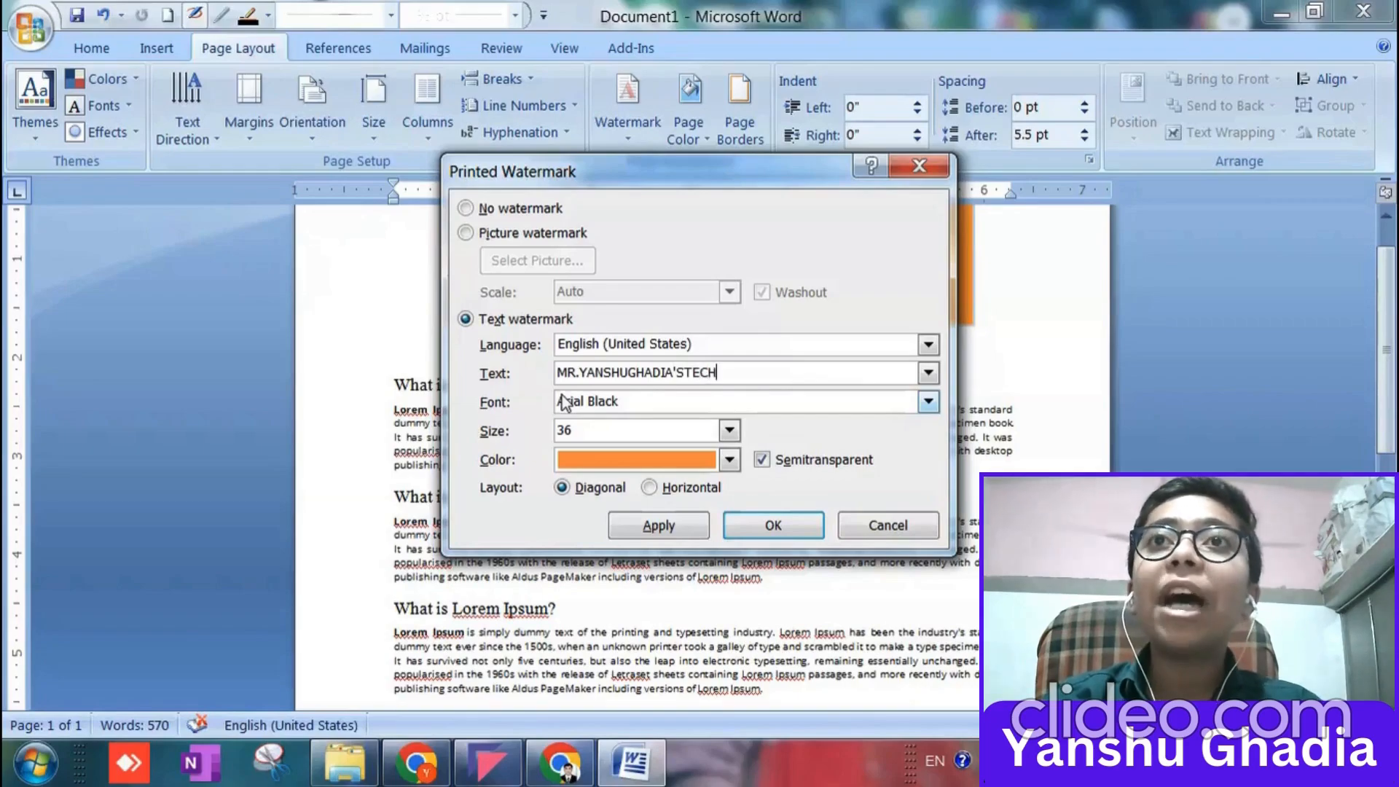
type("NOLOGY")
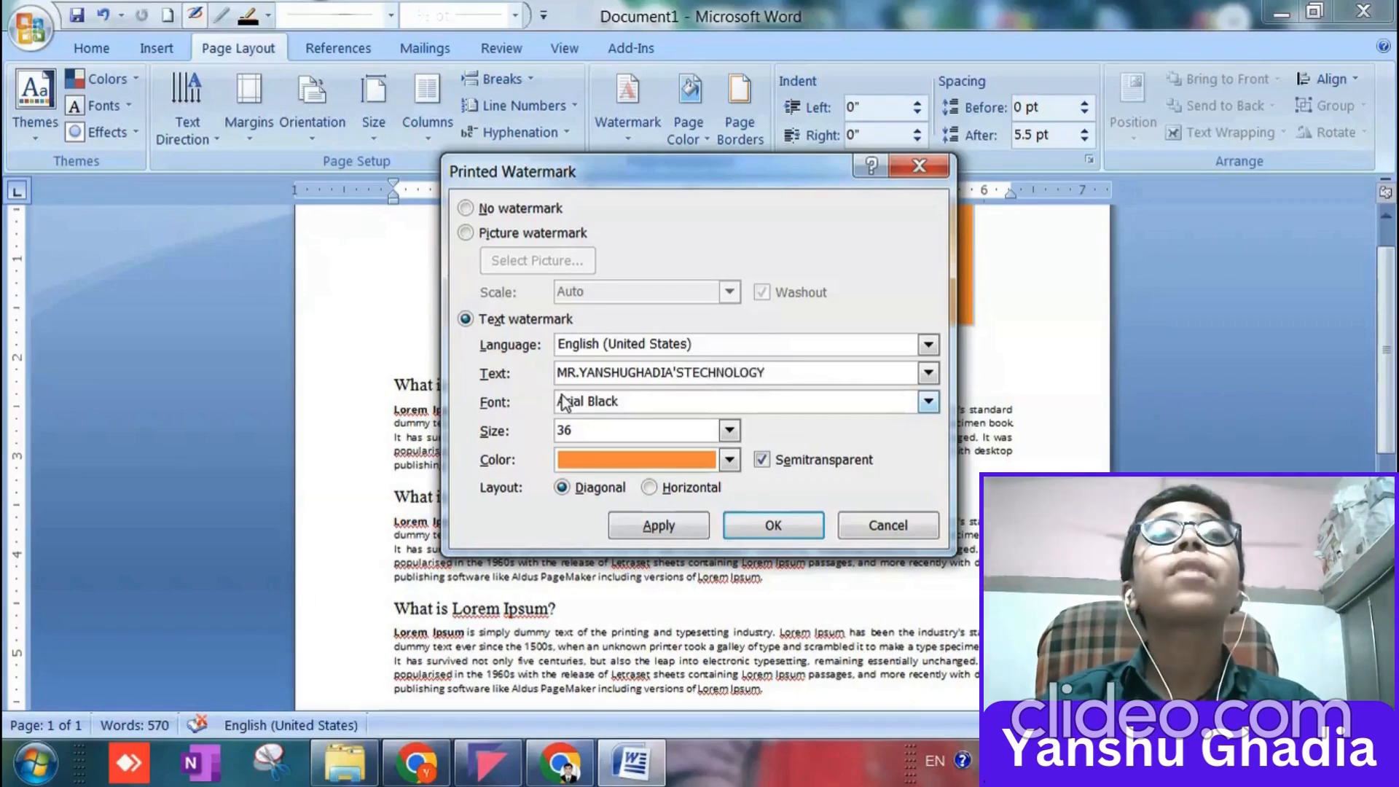
Set the watermark text size to Auto, try the horizontal layout, and return it to diagonal.
left_click(729, 431)
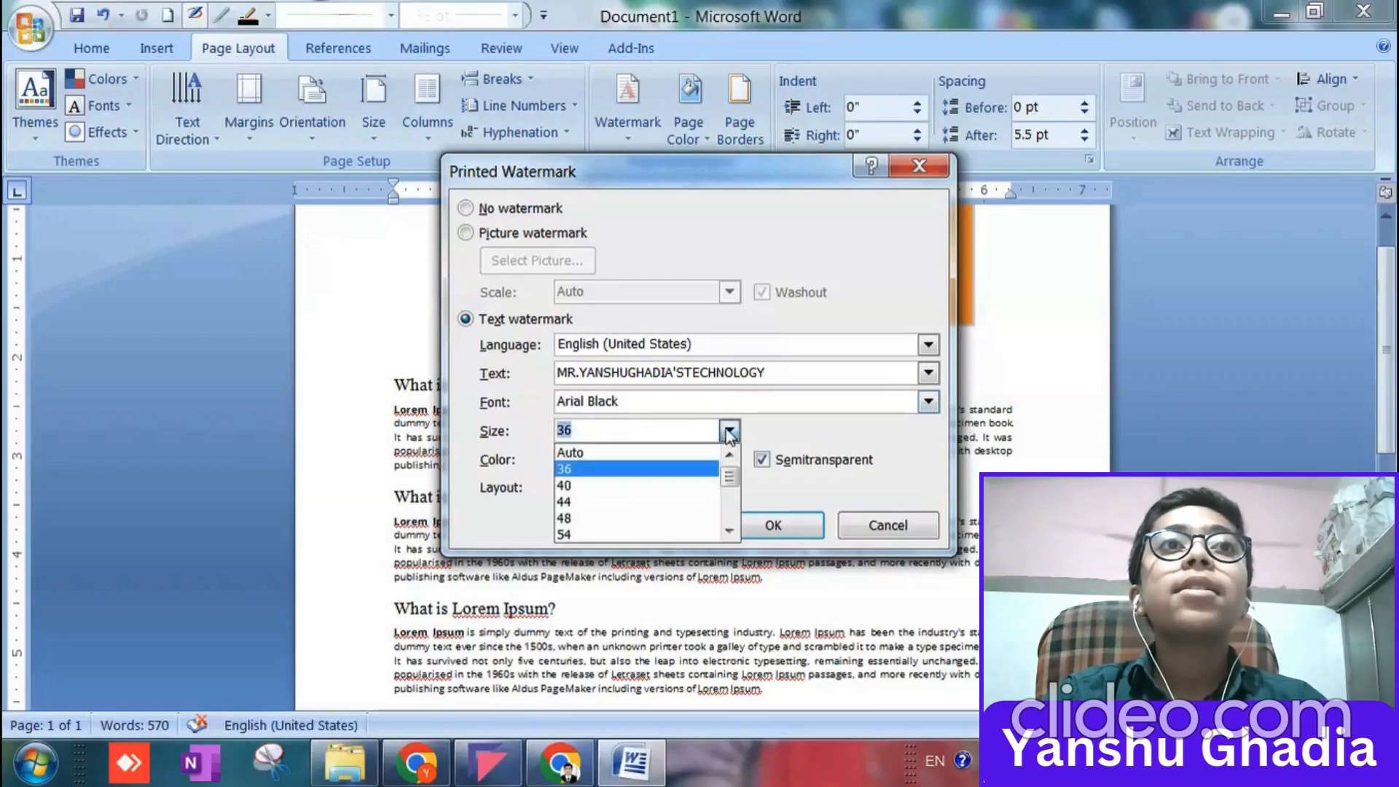
left_click(678, 452)
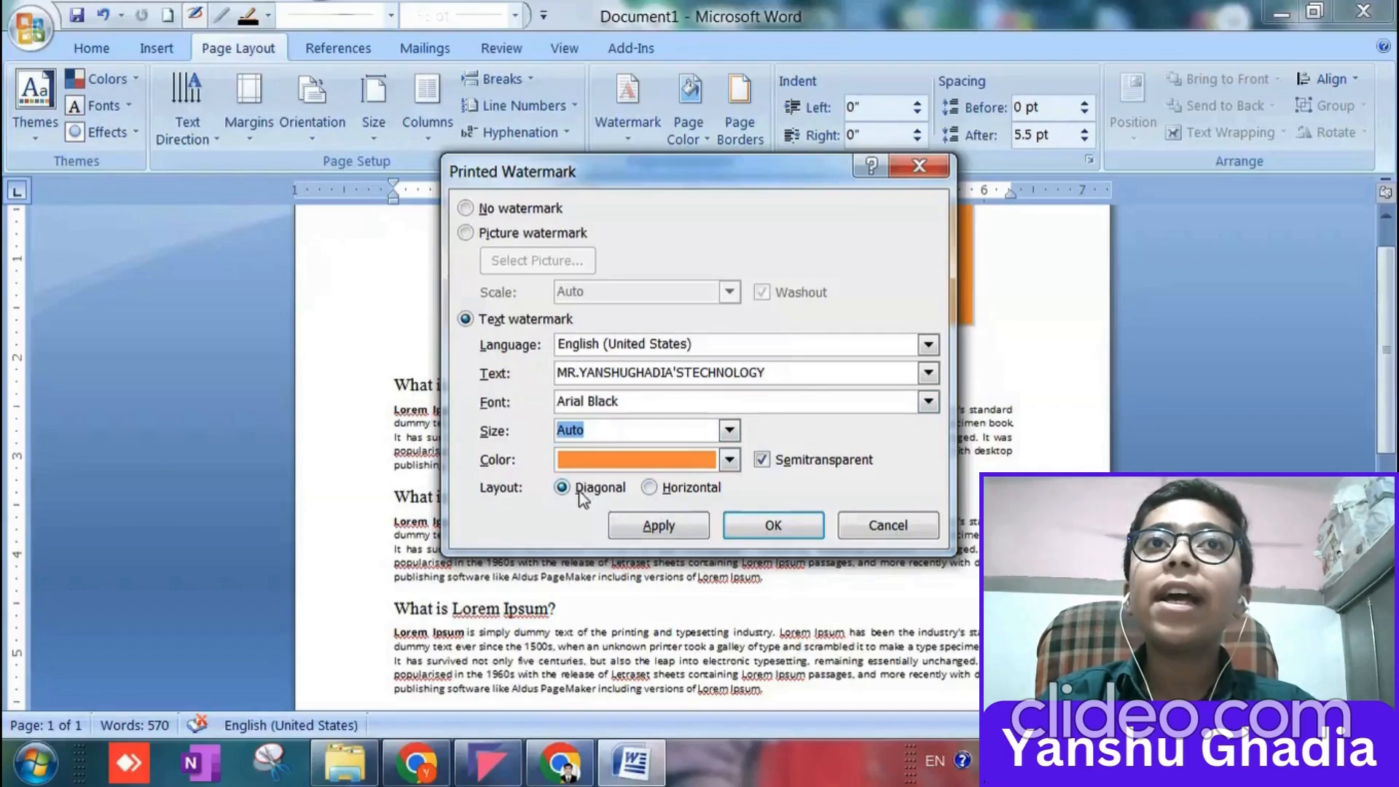
left_click(649, 487)
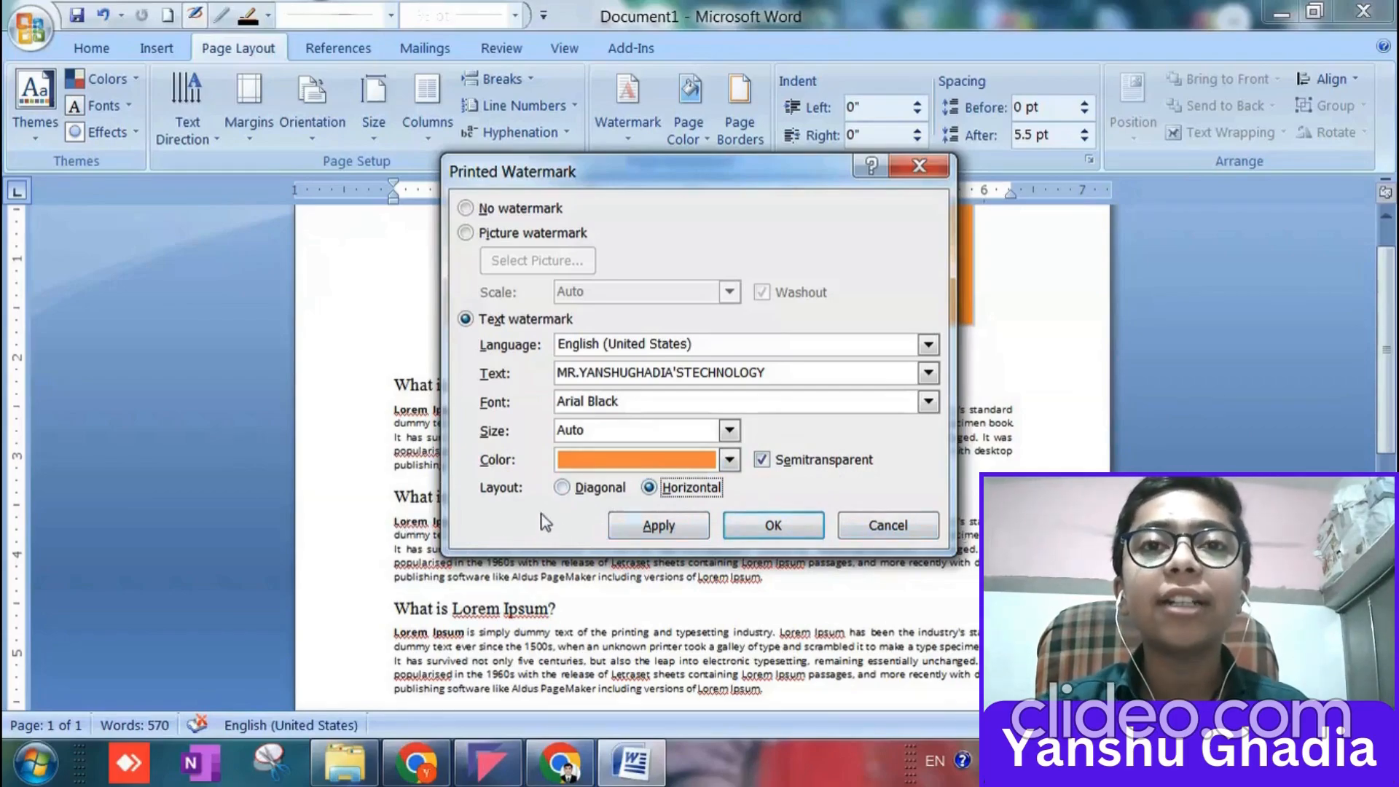
left_click(562, 488)
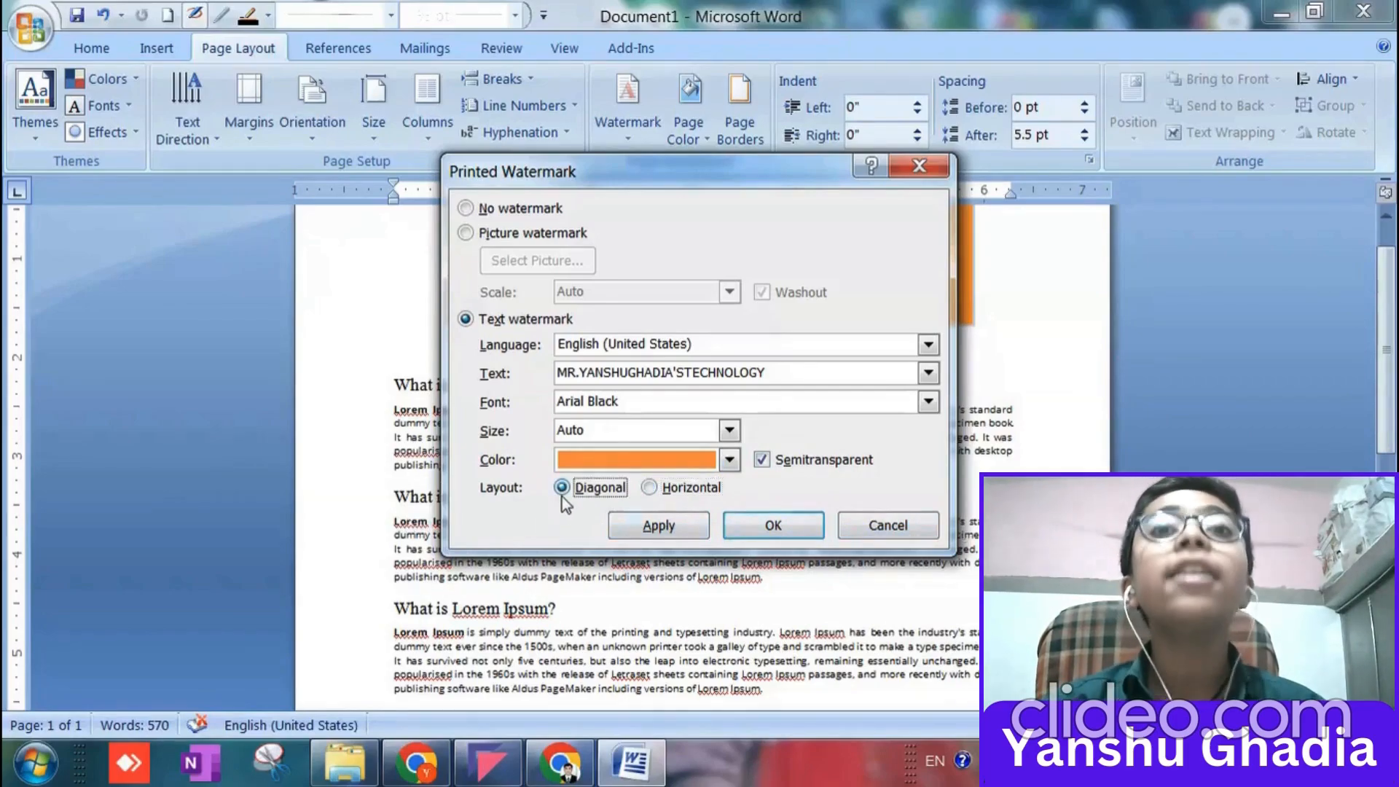
Try the picture and no-watermark options, return to the text watermark, and apply it to the page.
left_click(465, 233)
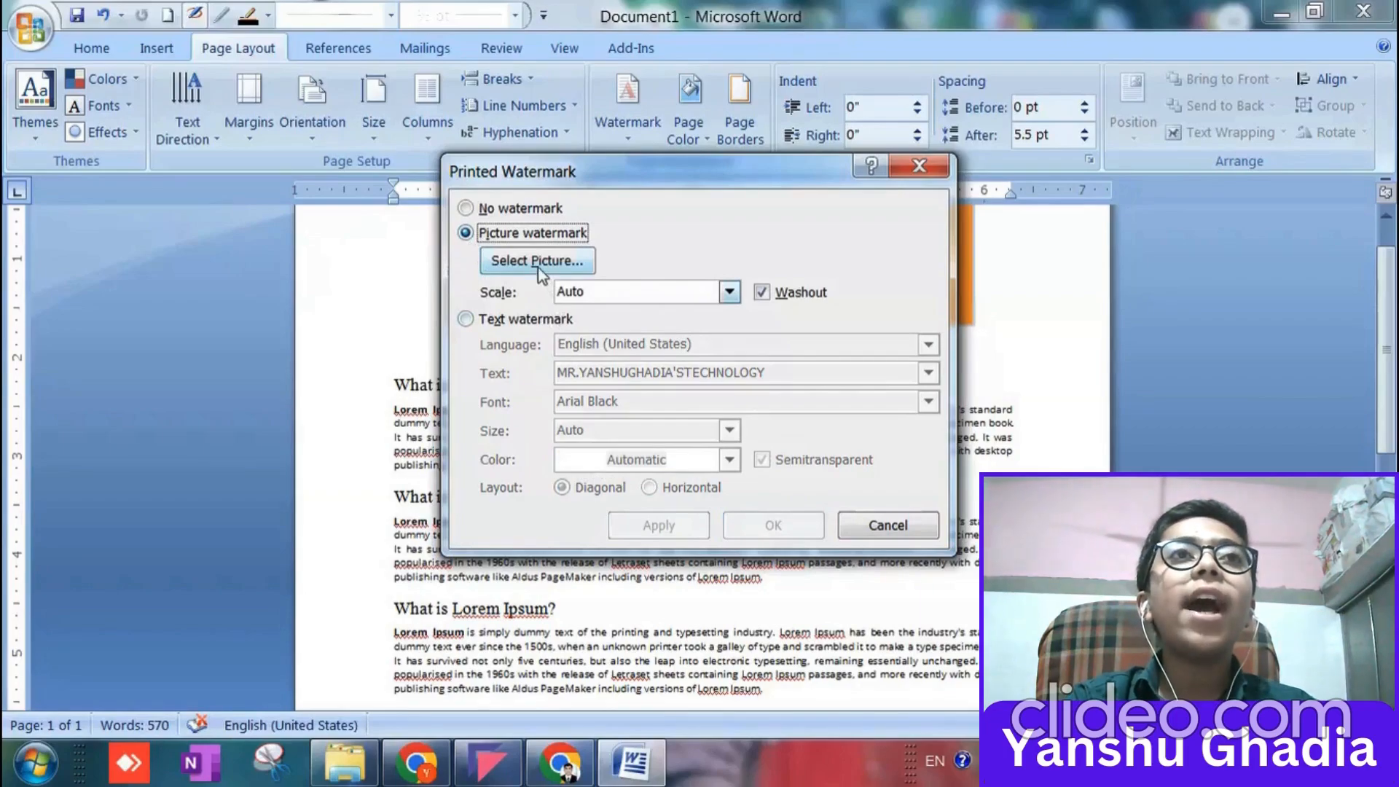
left_click(465, 209)
left_click(466, 319)
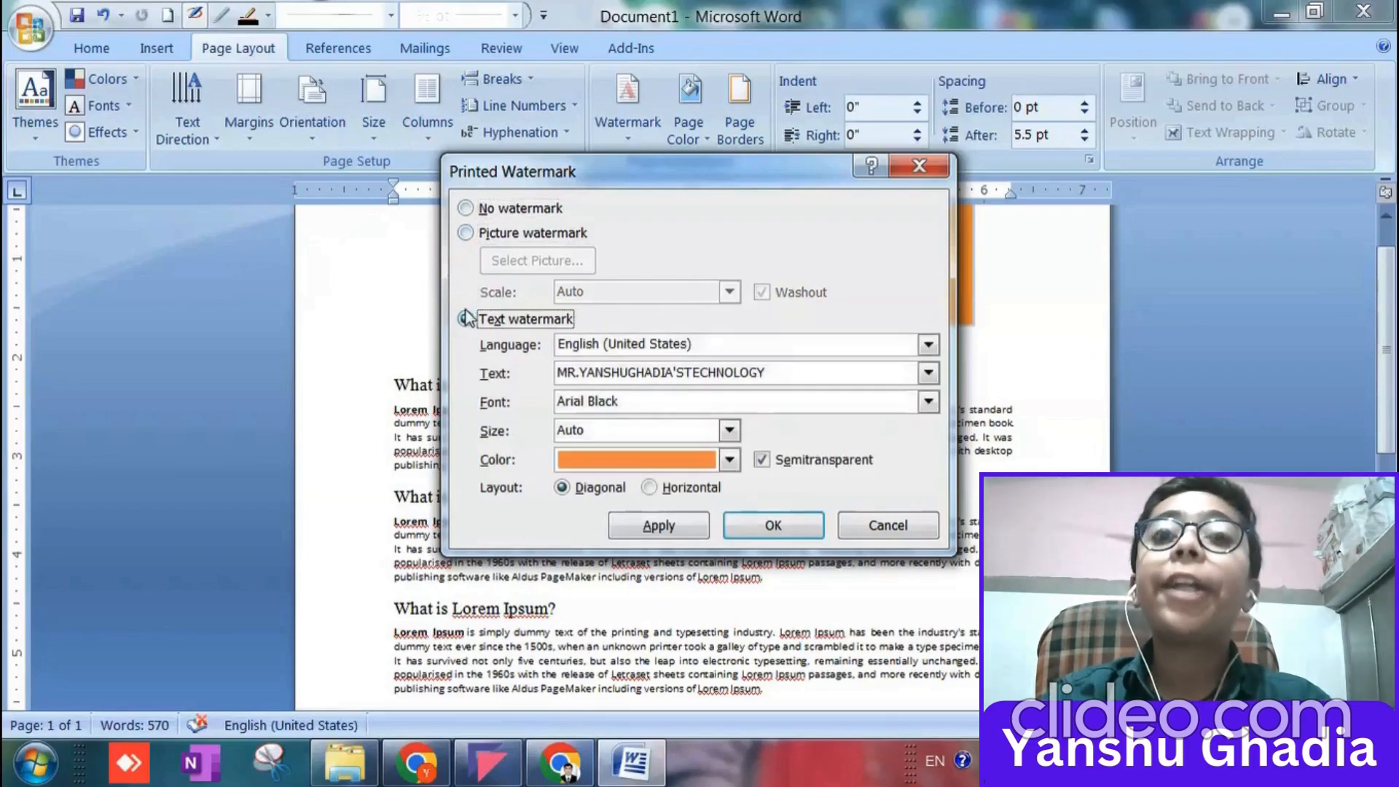
left_click(756, 527)
scroll(758, 527, "down", 5)
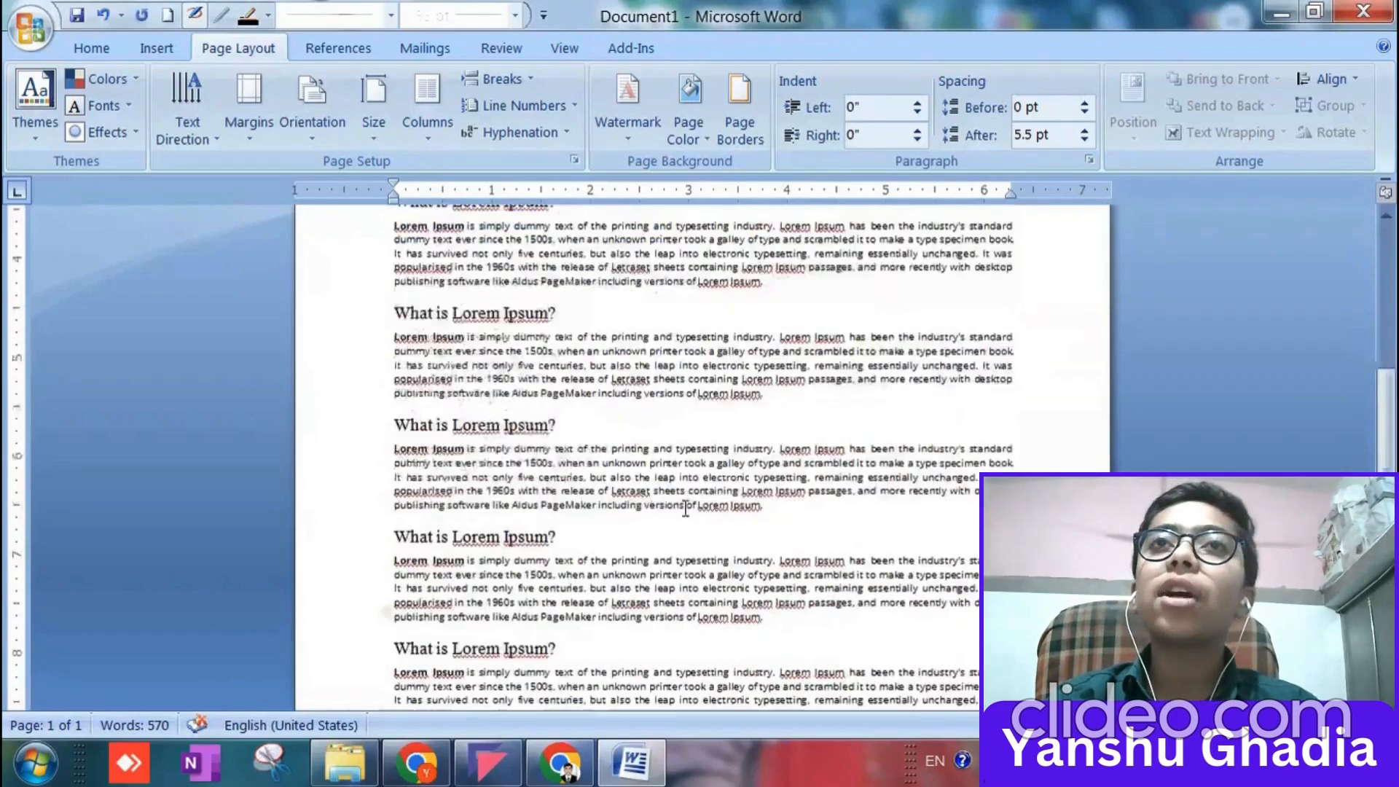
double_click(404, 494)
scroll(404, 494, "down", 1)
scroll(685, 453, "up", 8)
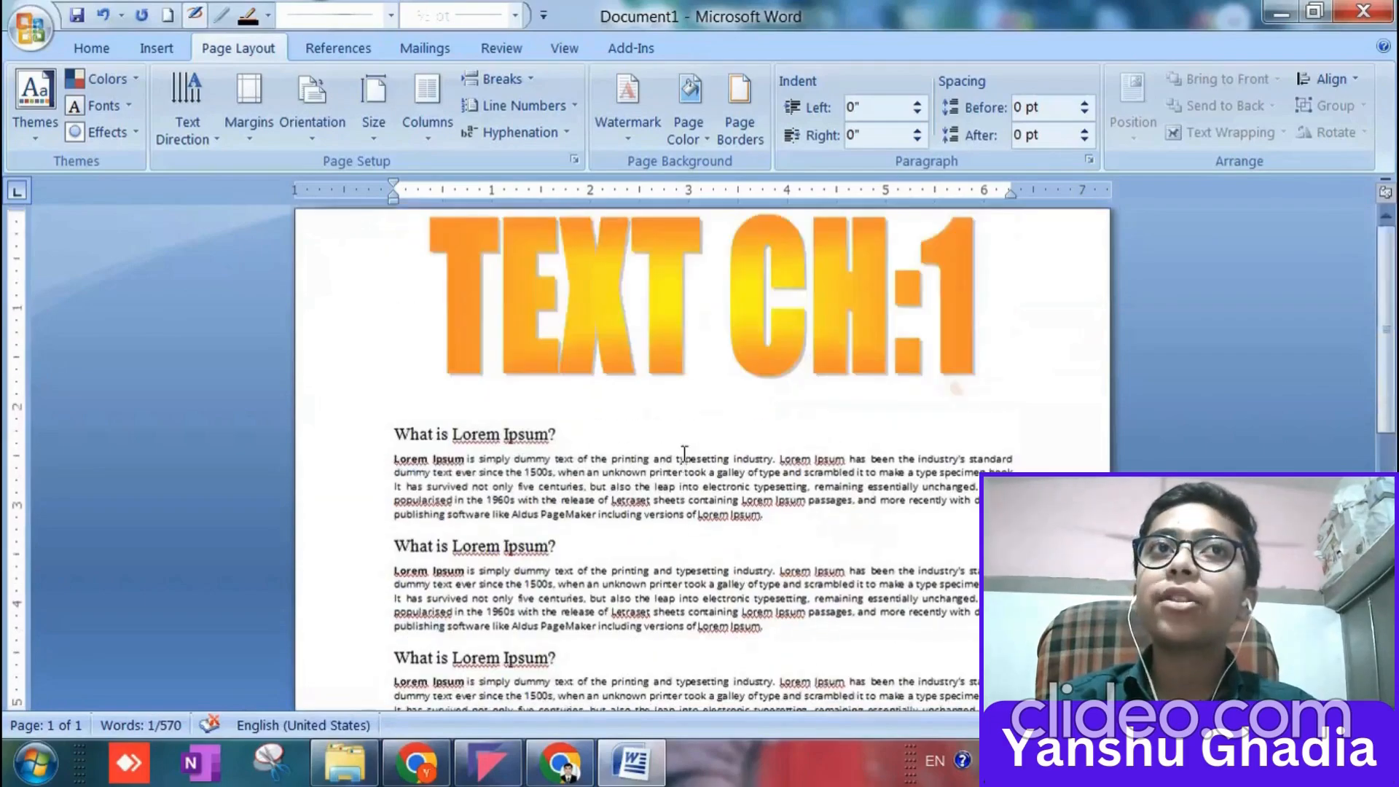
scroll(684, 454, "down", 2)
left_click(612, 501)
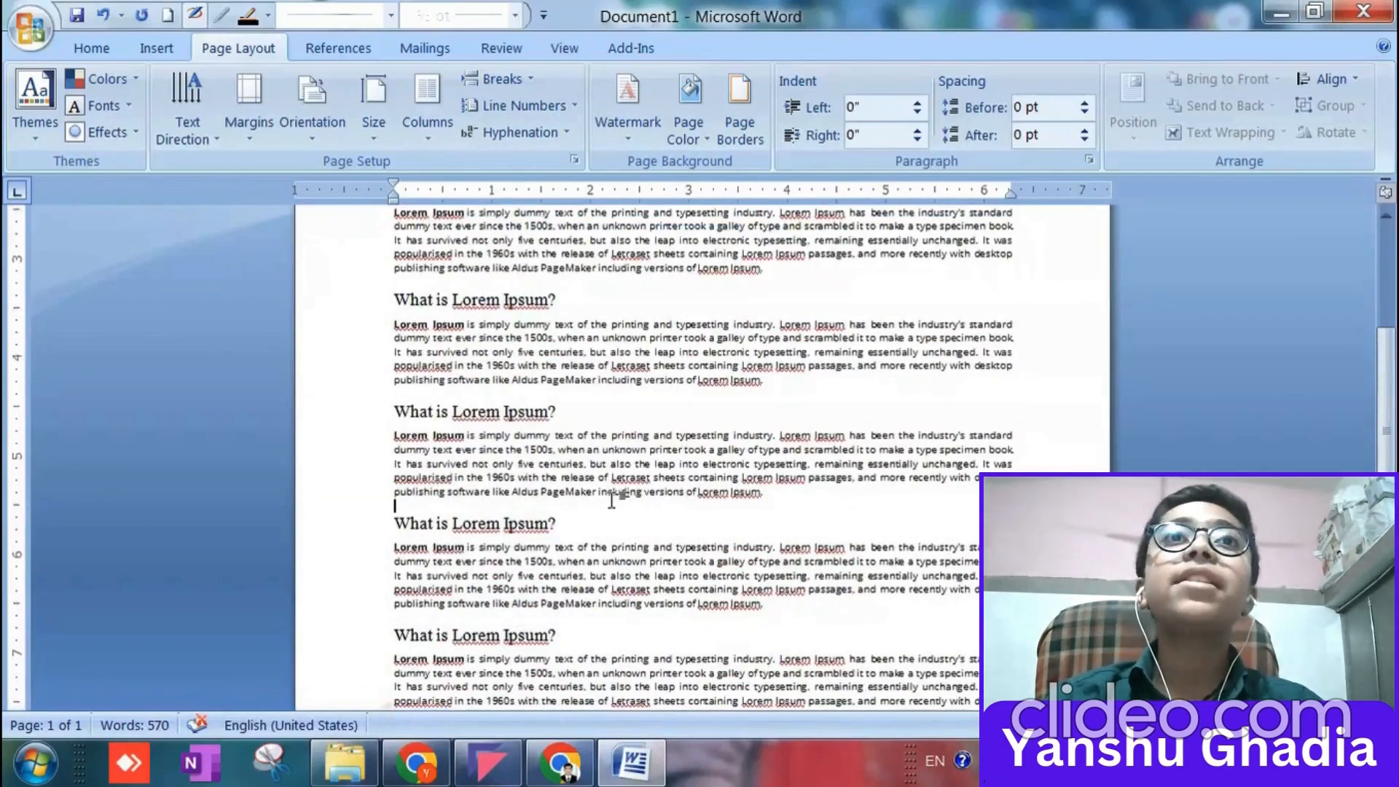
key("BackSpace")
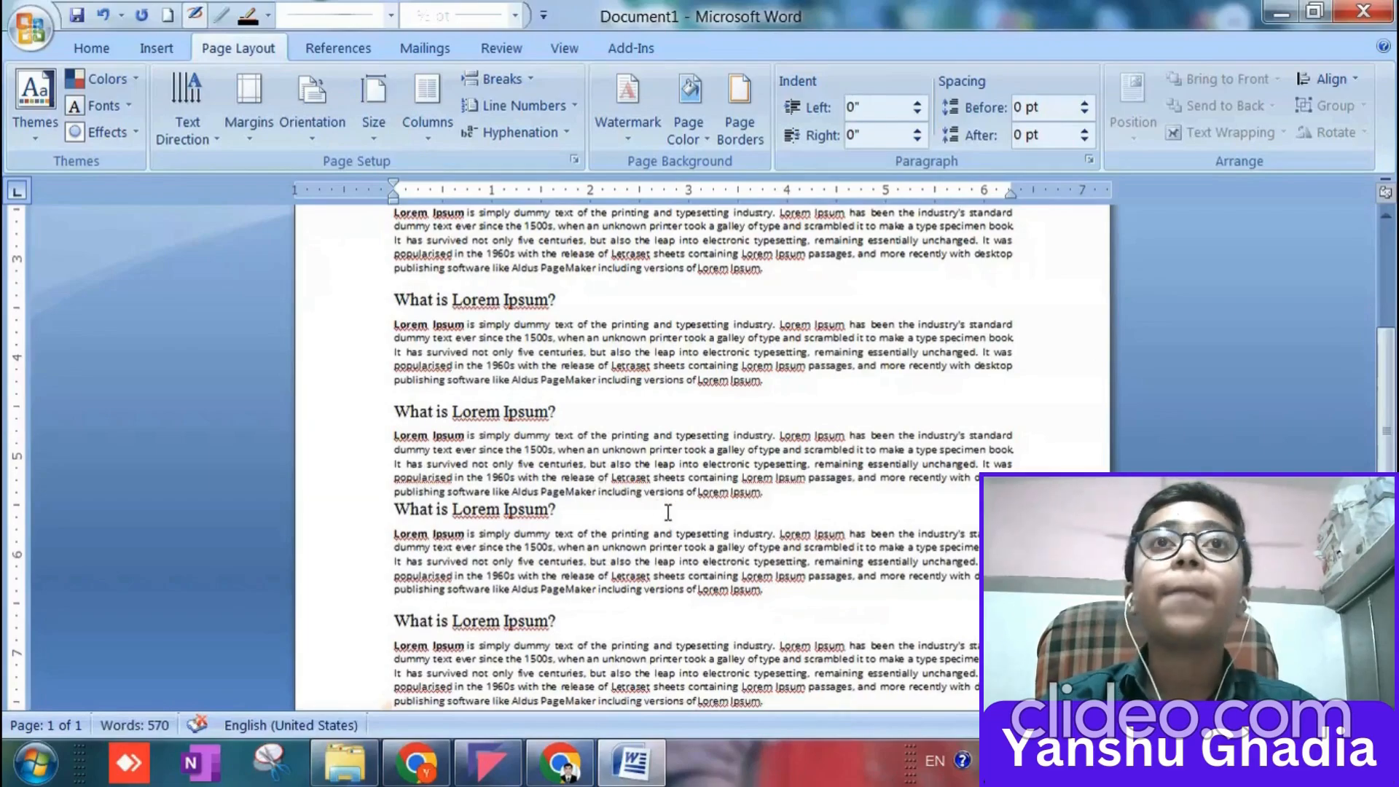
key("ctrl+z")
Remove the custom watermark and apply the CONFIDENTIAL 1 preset watermark to the page.
left_click(627, 109)
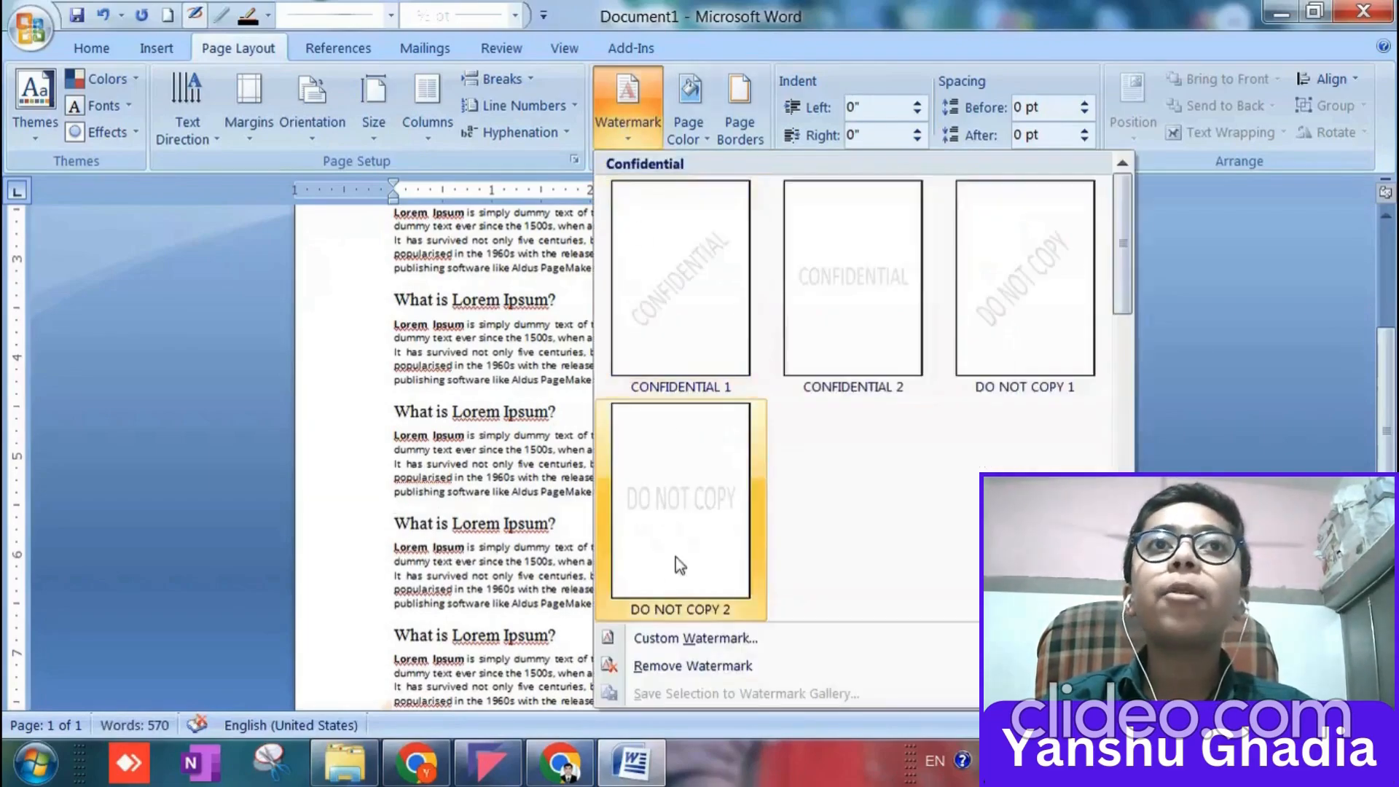
left_click(665, 665)
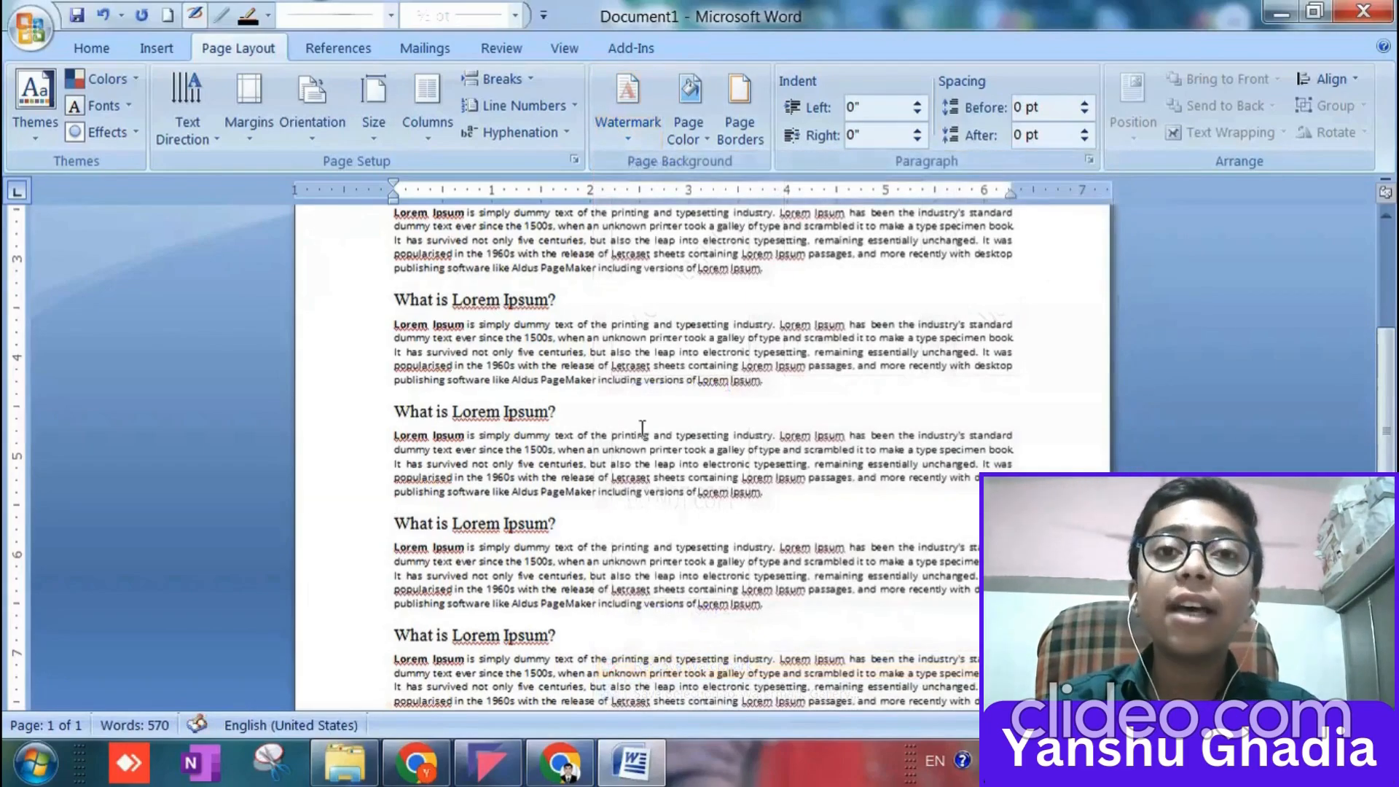
left_click(627, 102)
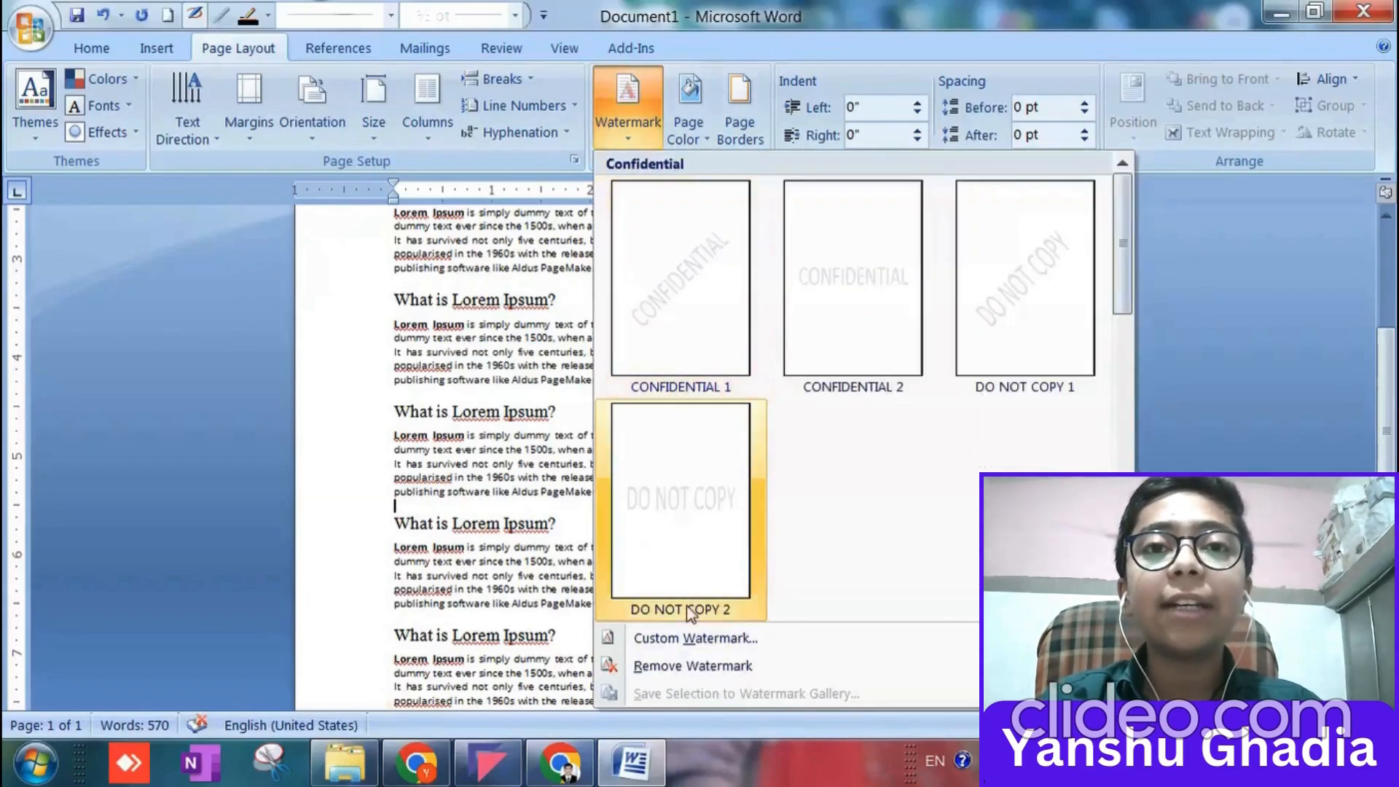
left_click(653, 283)
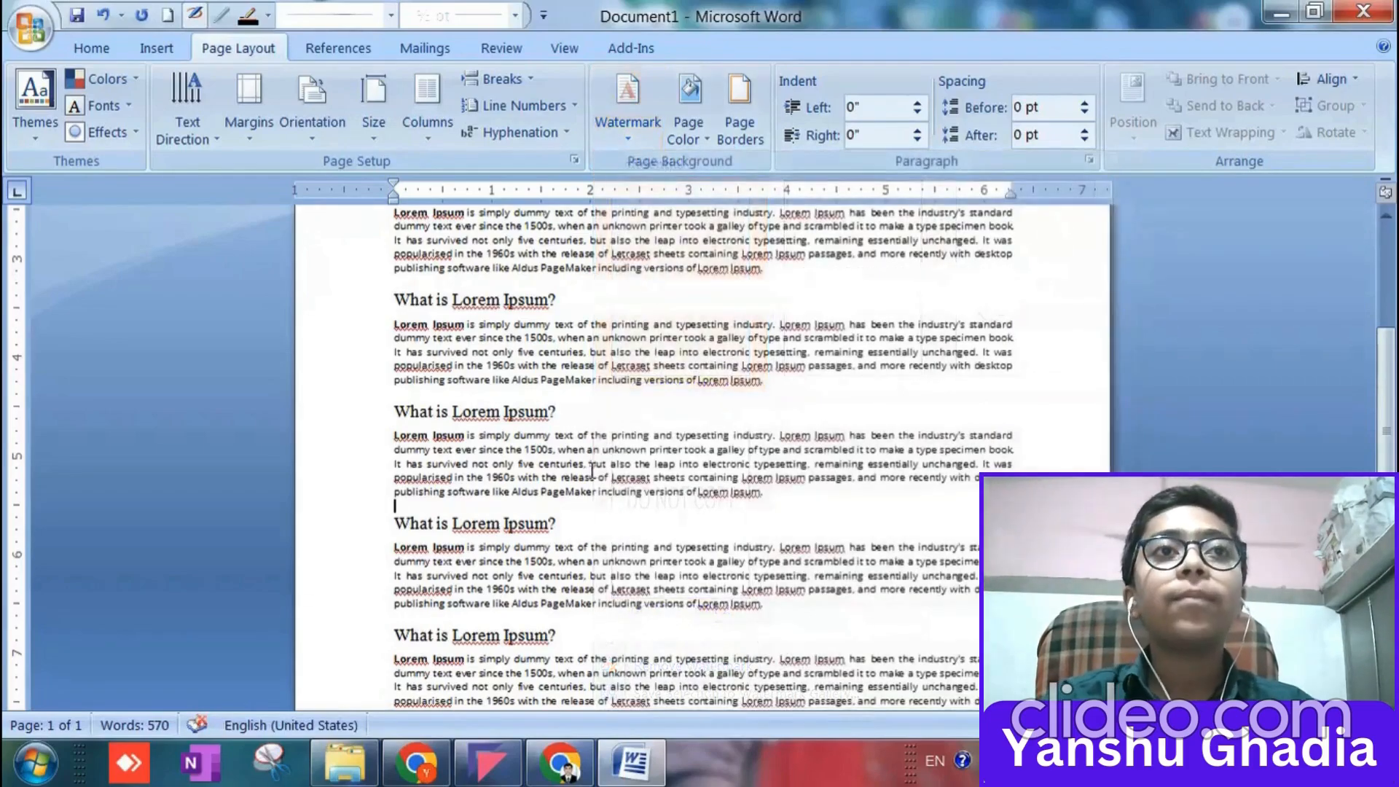
scroll(586, 451, "up", 6)
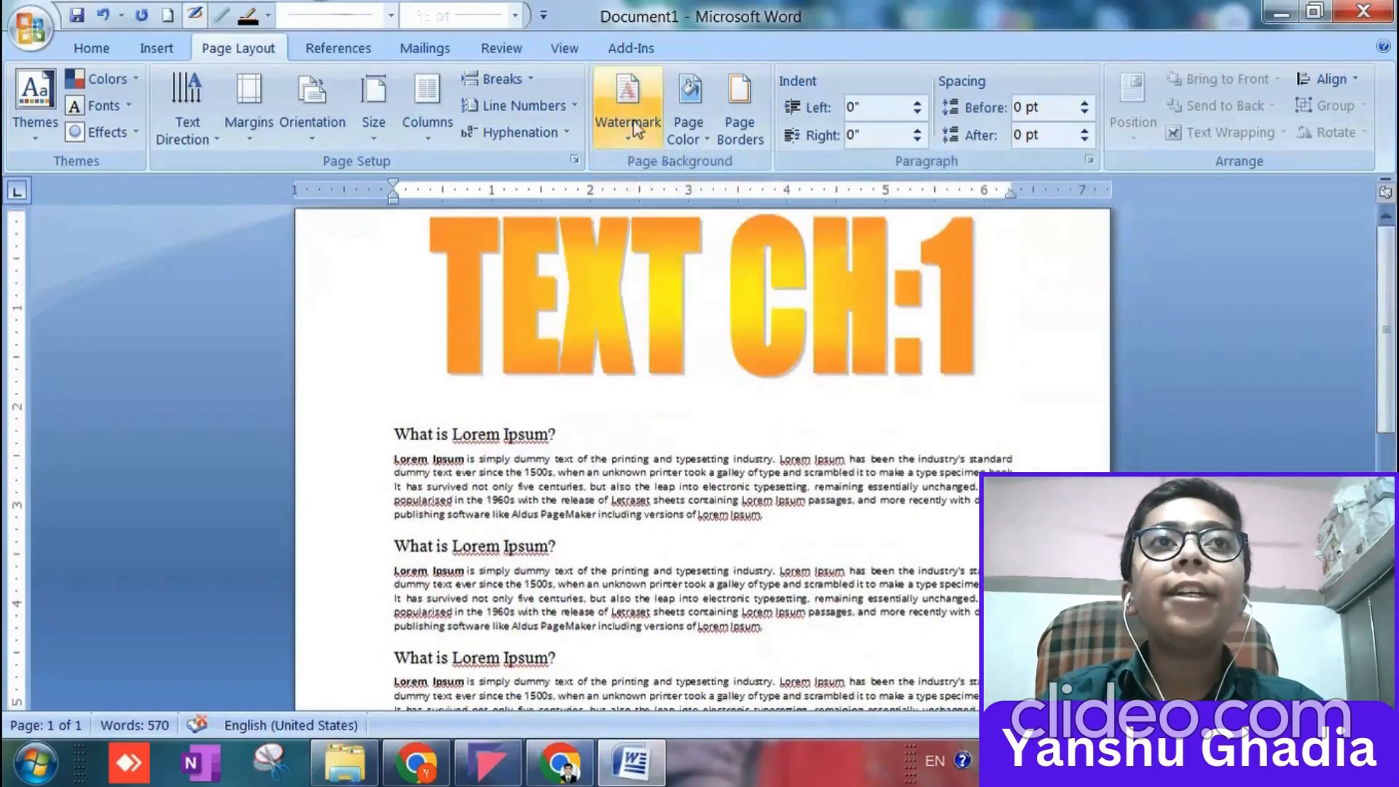
left_click(635, 128)
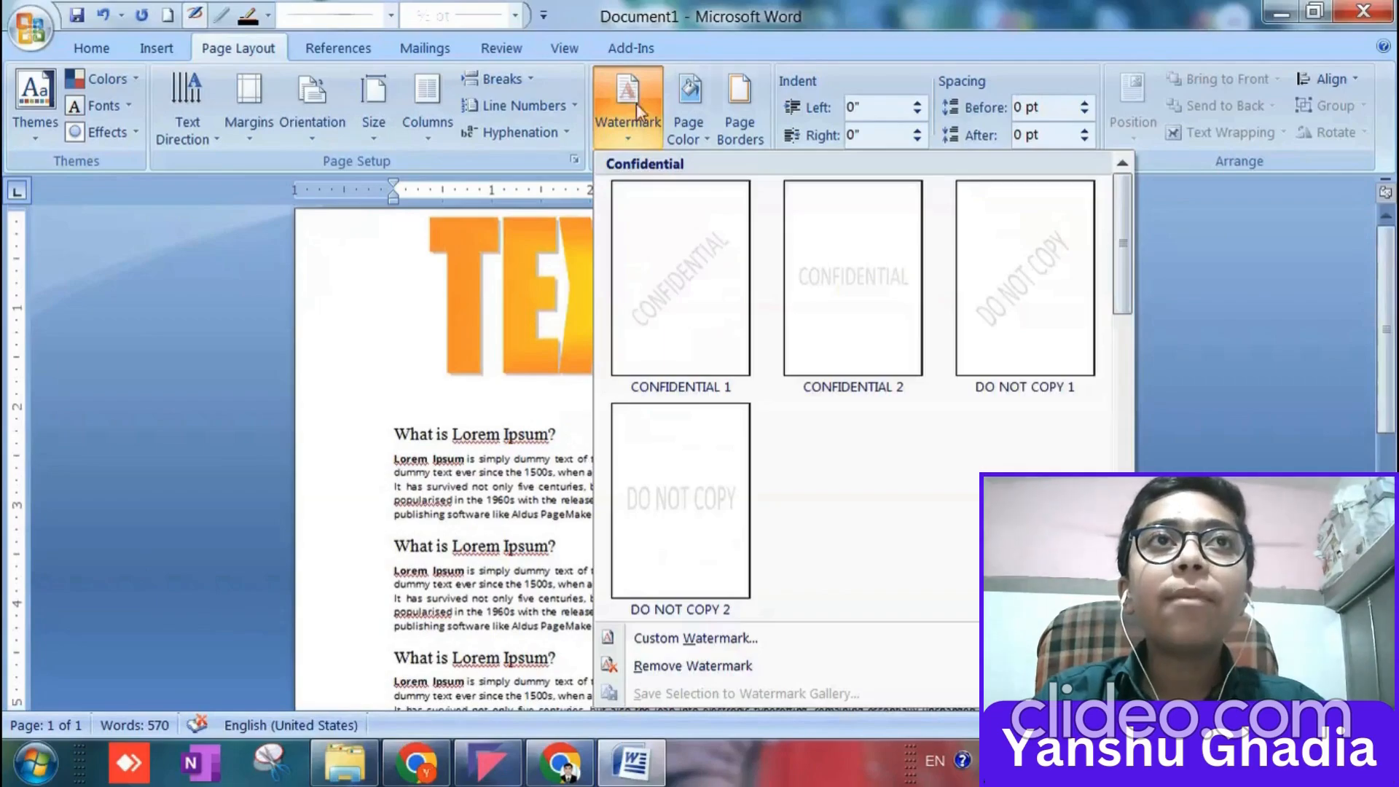
left_click(711, 348)
scroll(625, 291, "down", 5)
scroll(625, 291, "up", 5)
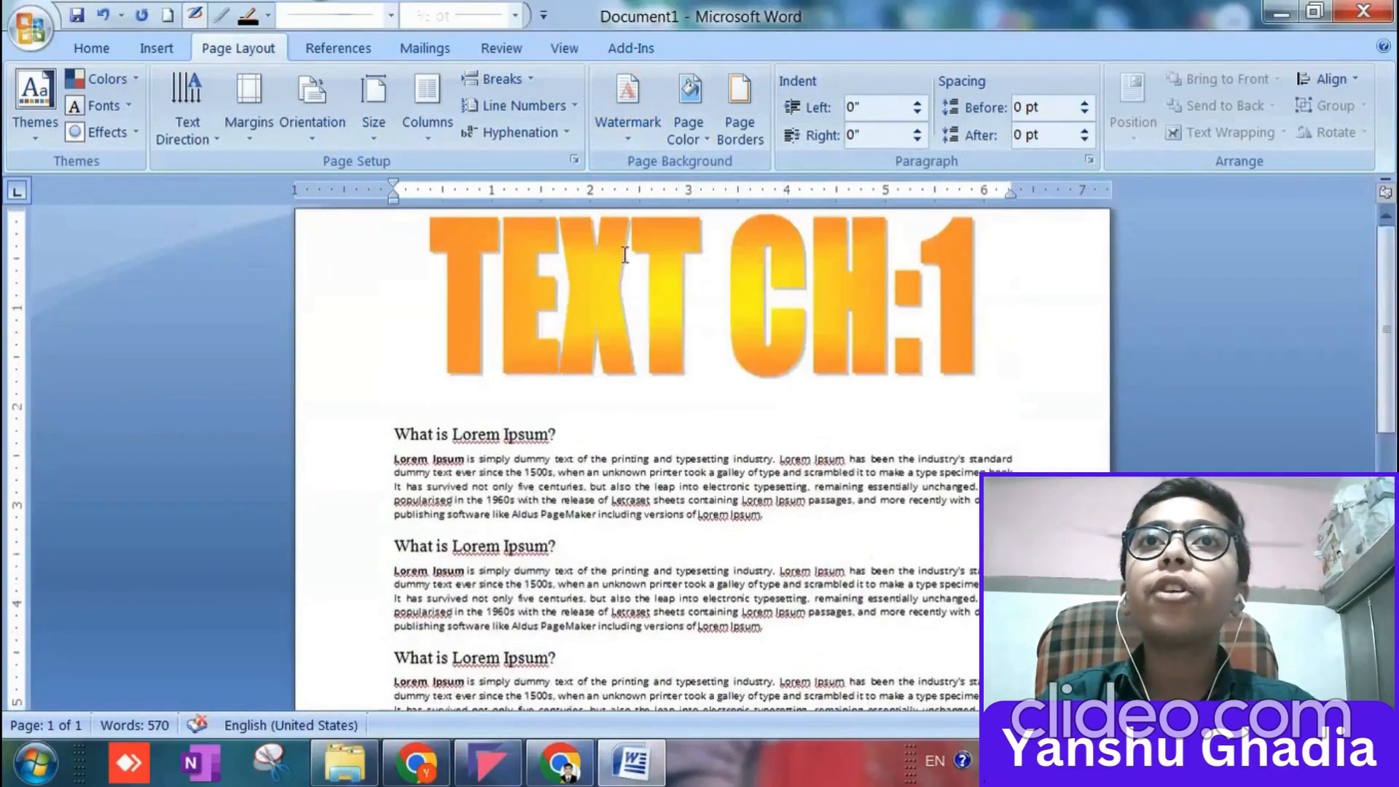
Change the custom watermark text to HELLO and set its color to the orange theme color.
left_click(627, 110)
left_click(693, 636)
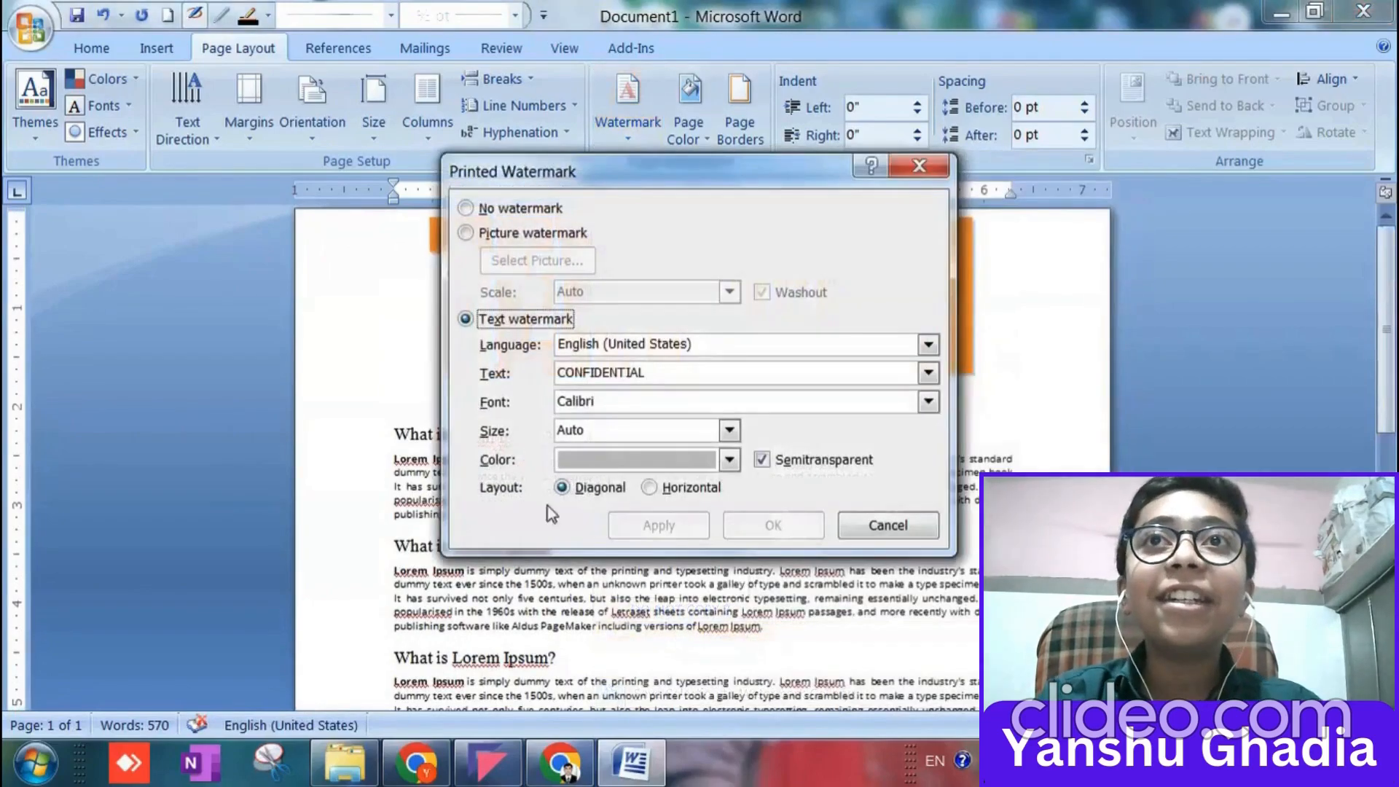
left_click_drag(685, 382, 571, 386)
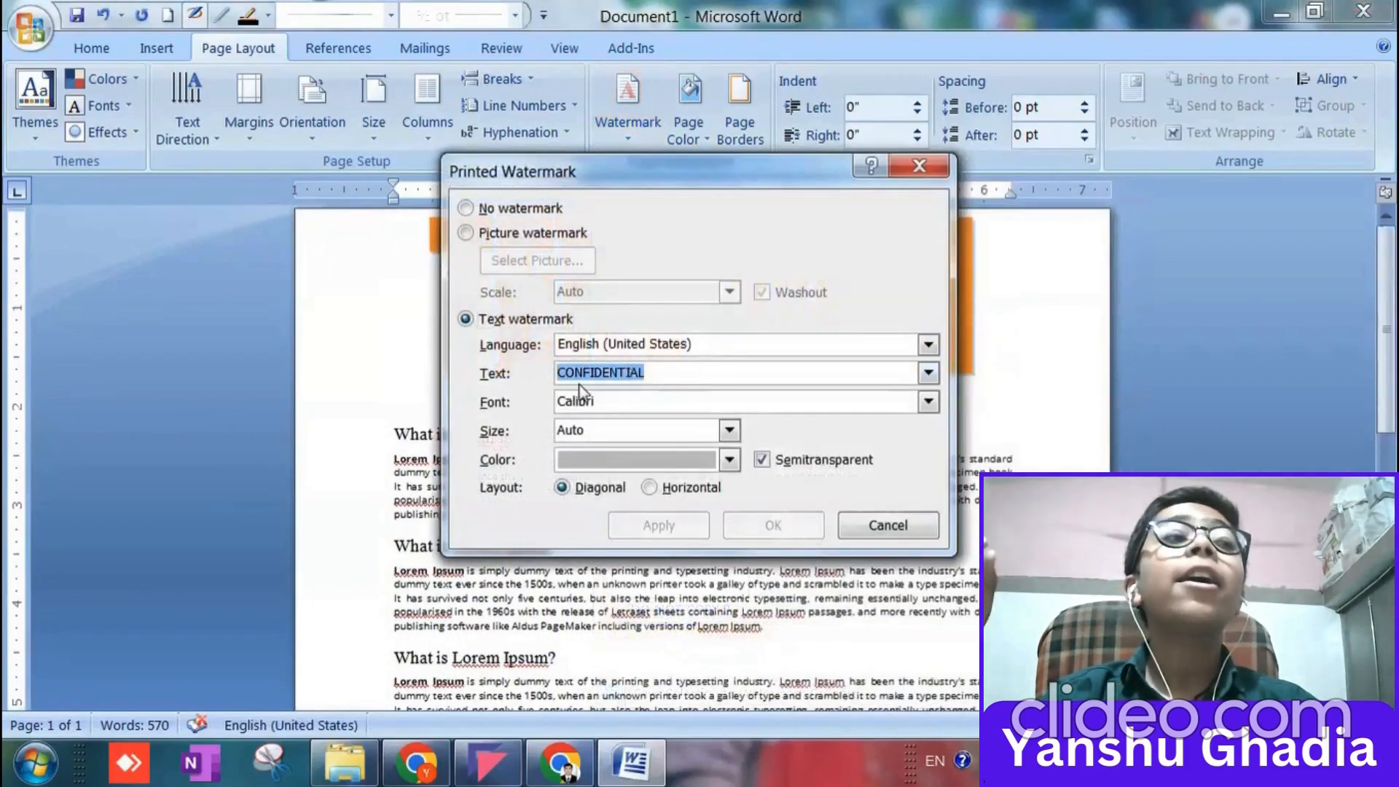
type("HELLO")
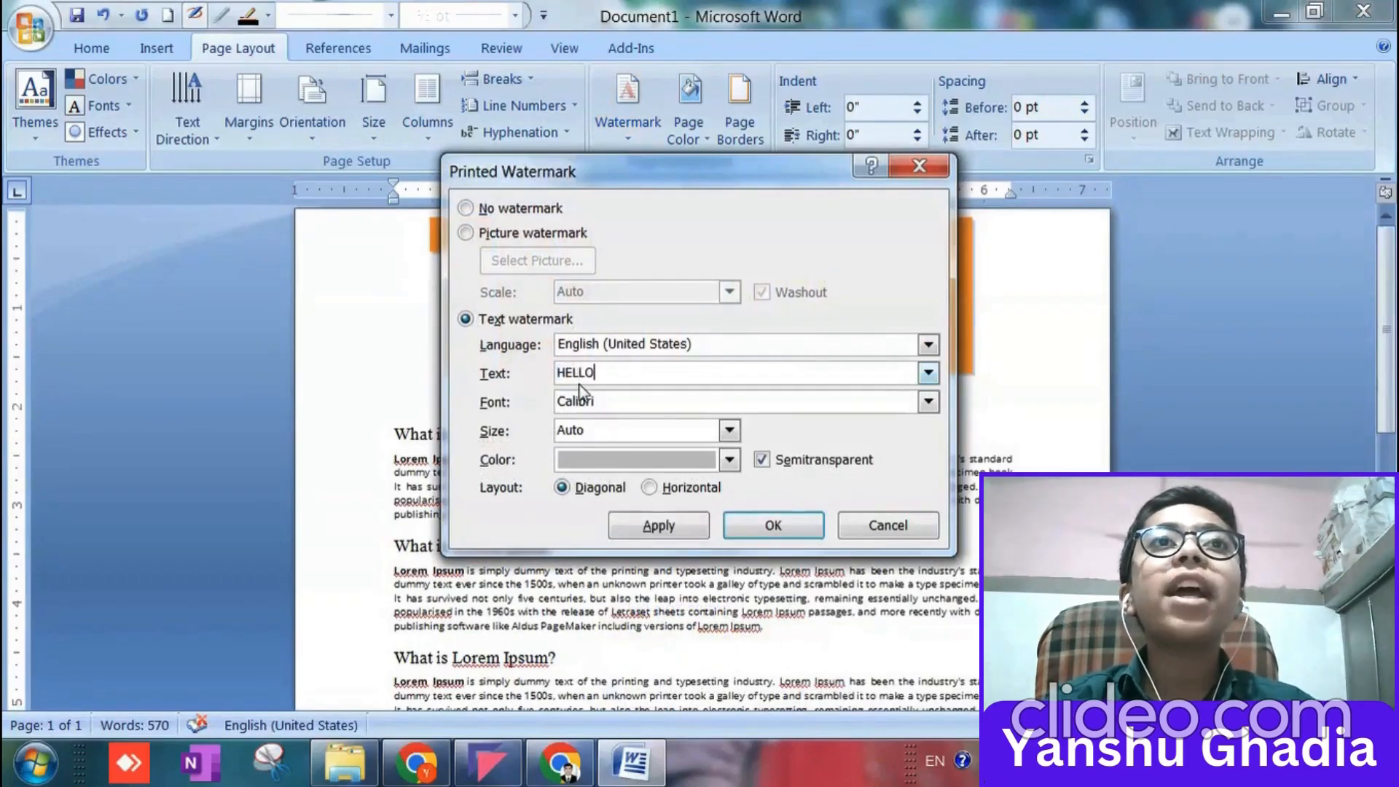
left_click(729, 459)
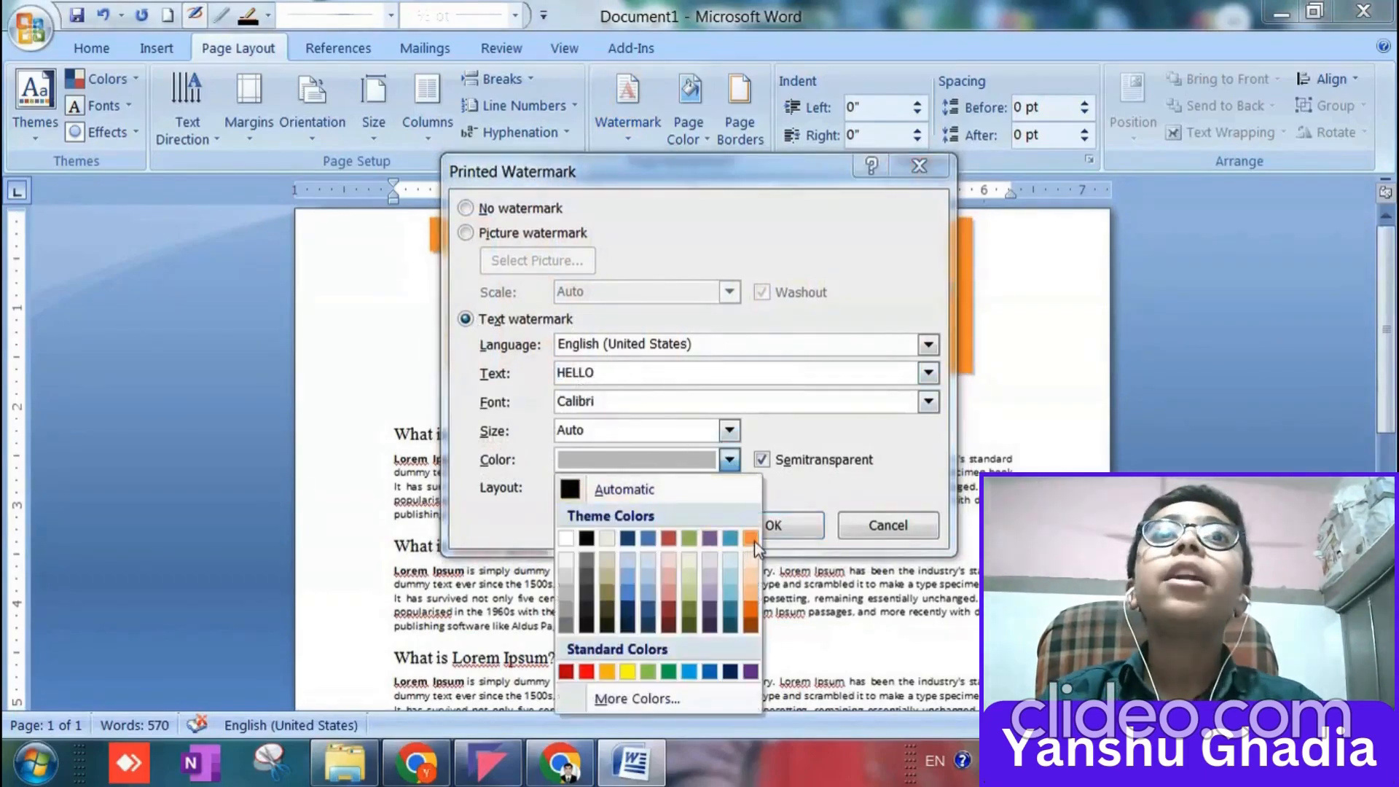
left_click(753, 536)
Set the HELLO watermark's size to 36, apply it, and check the page.
left_click(730, 430)
left_click(575, 475)
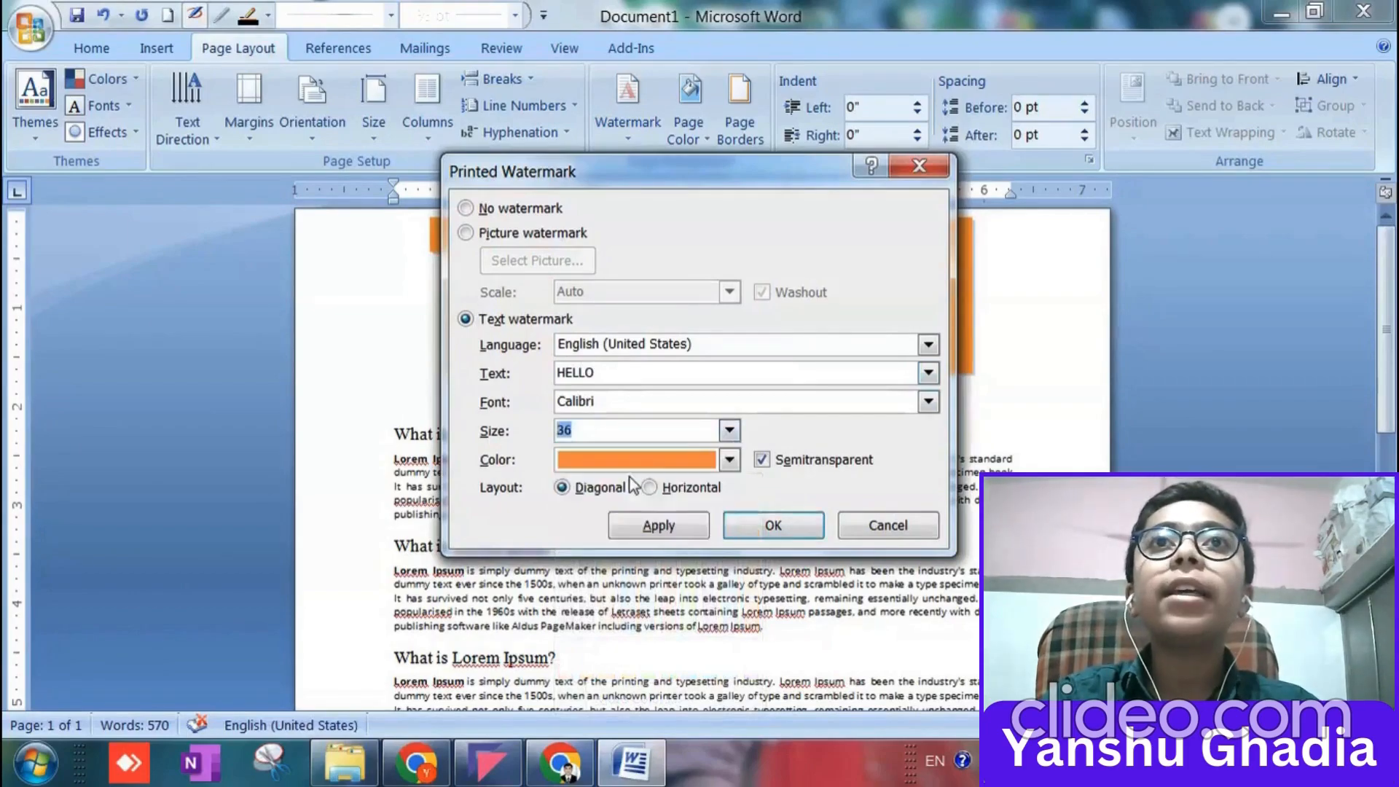
left_click(757, 526)
scroll(731, 522, "down", 5)
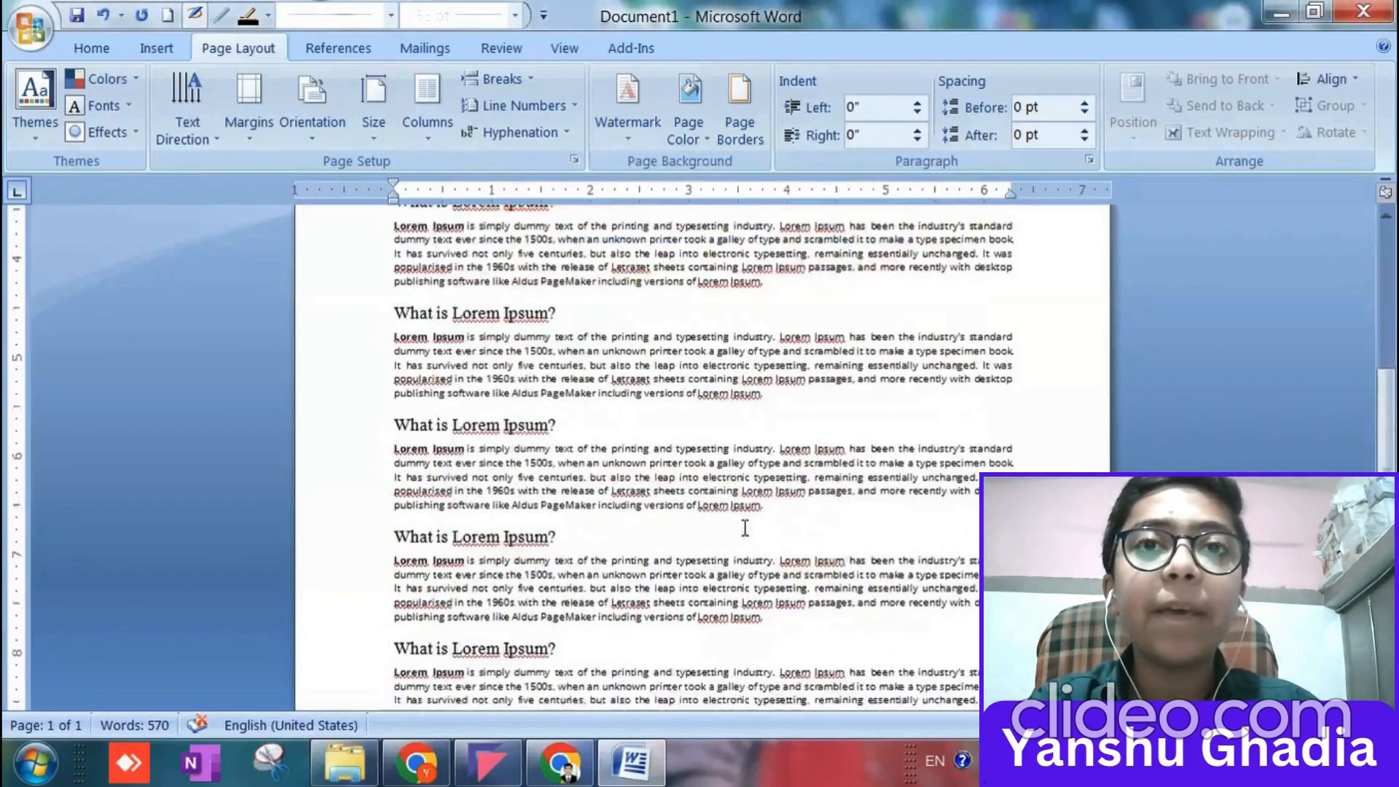
scroll(731, 523, "down", 5, "ctrl")
scroll(727, 513, "up", 5, "ctrl")
scroll(651, 489, "down", 3)
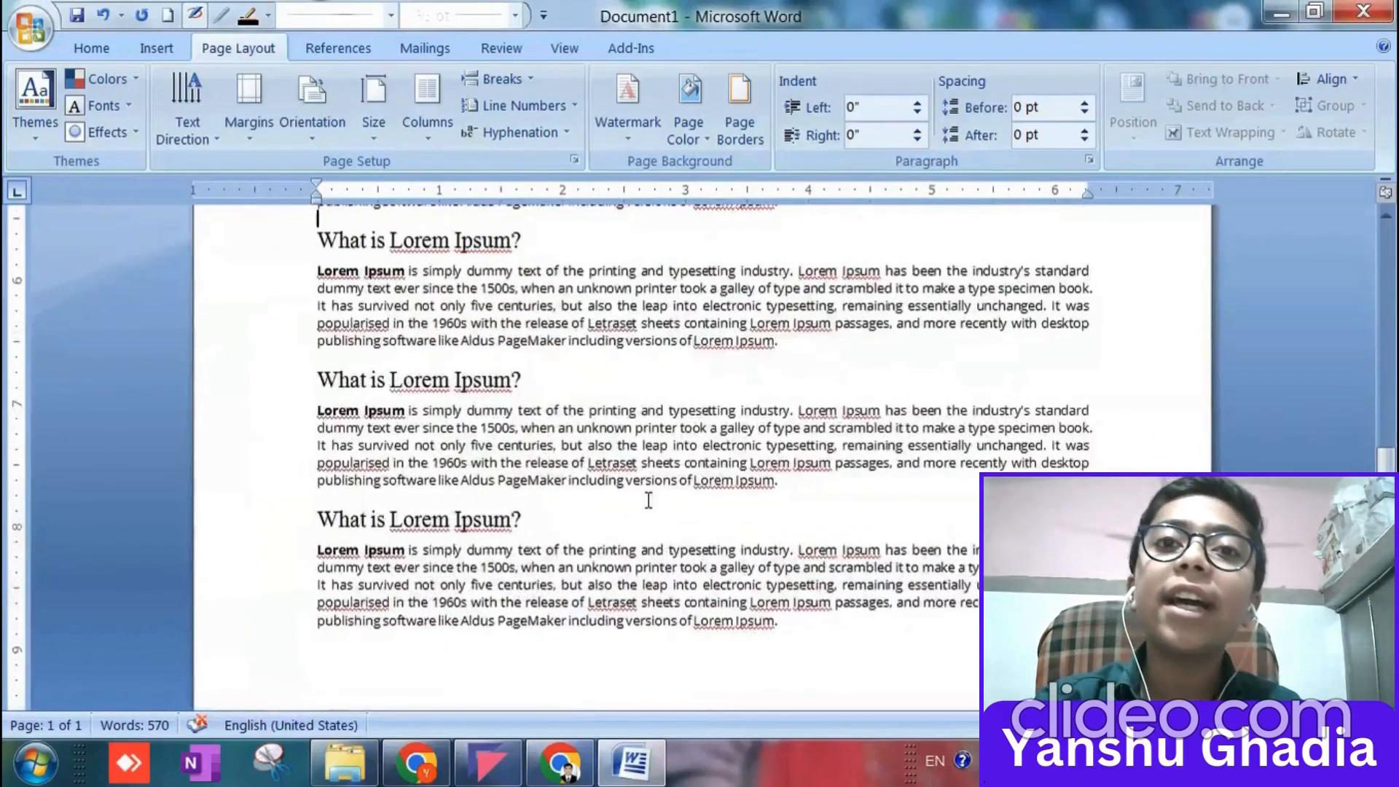
scroll(652, 489, "up", 3)
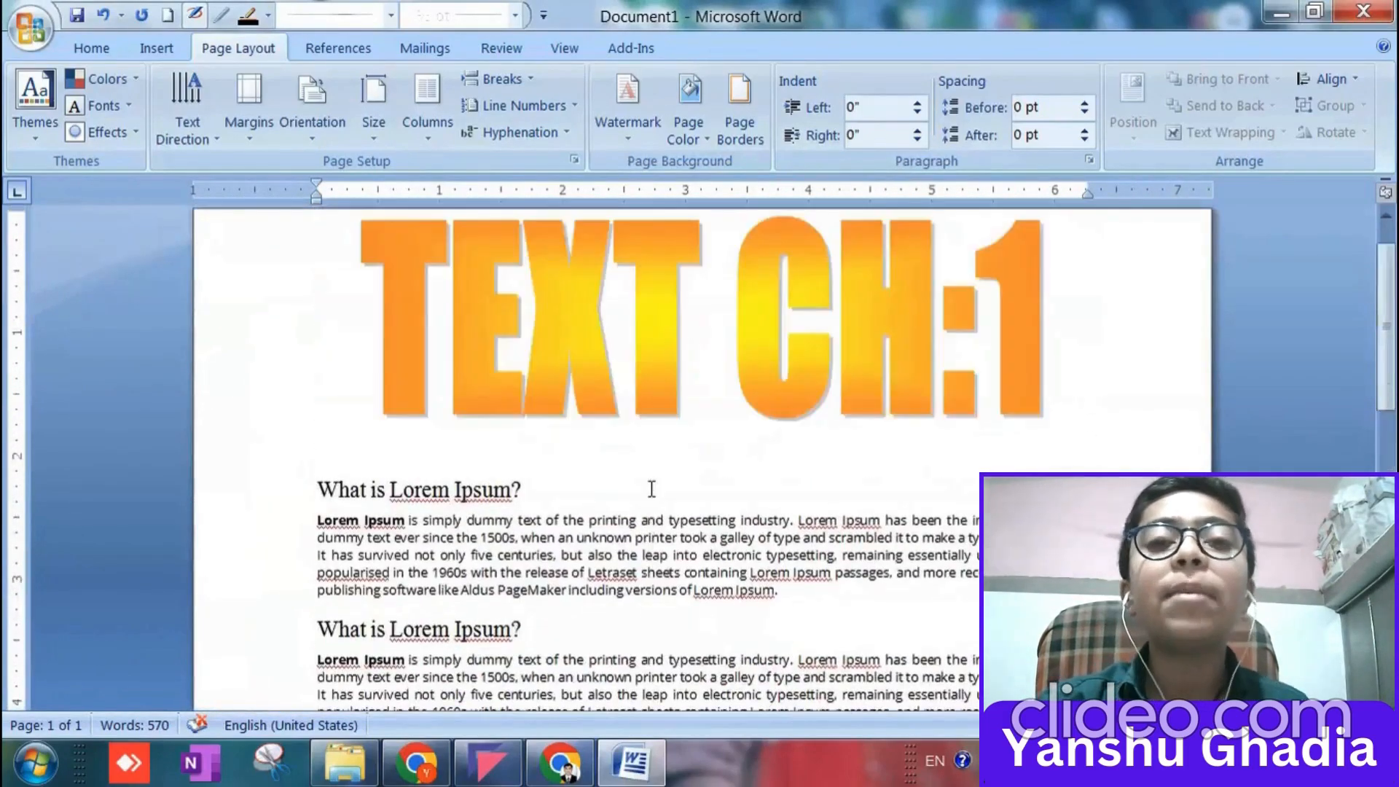
Remove the current HELLO watermark from the page.
left_click(654, 118)
left_click(686, 670)
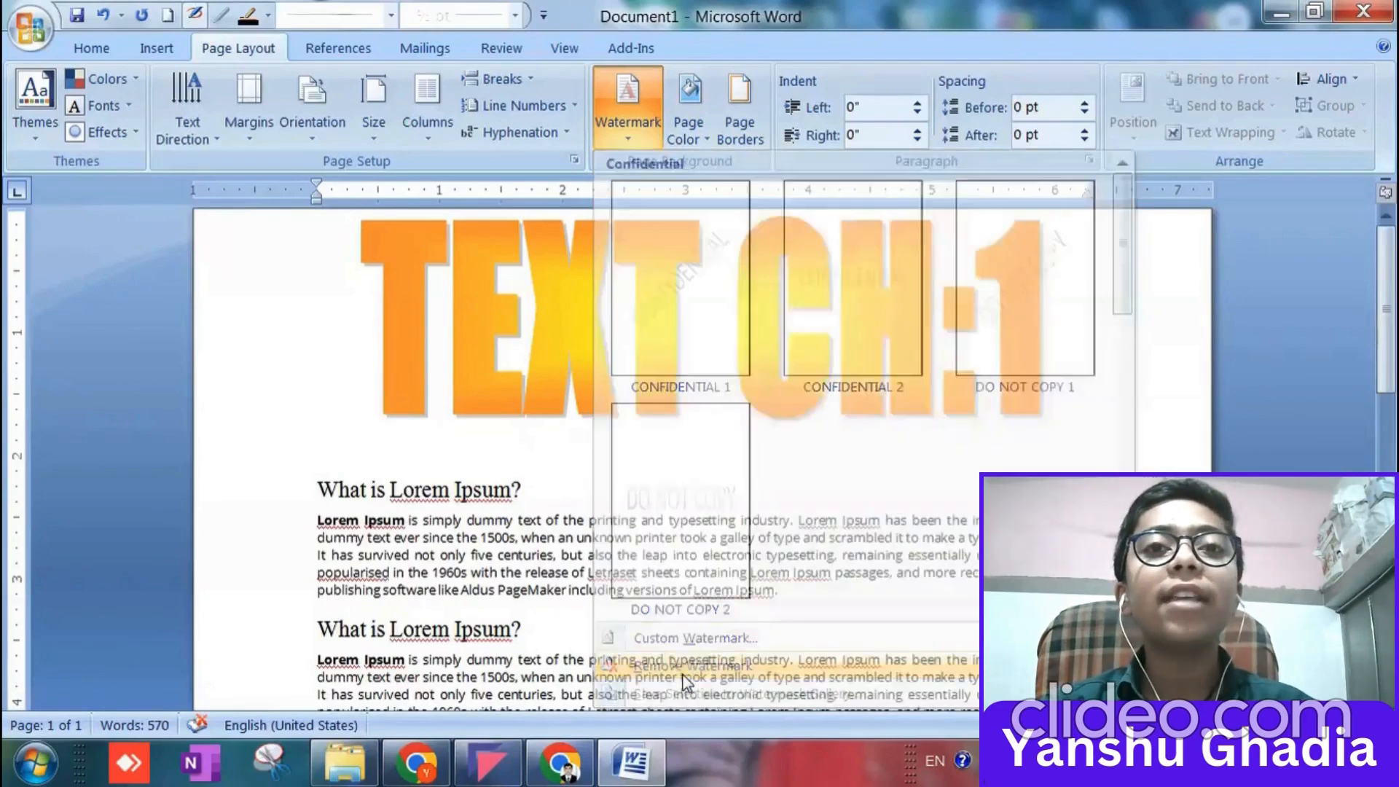
left_click(655, 136)
left_click(673, 663)
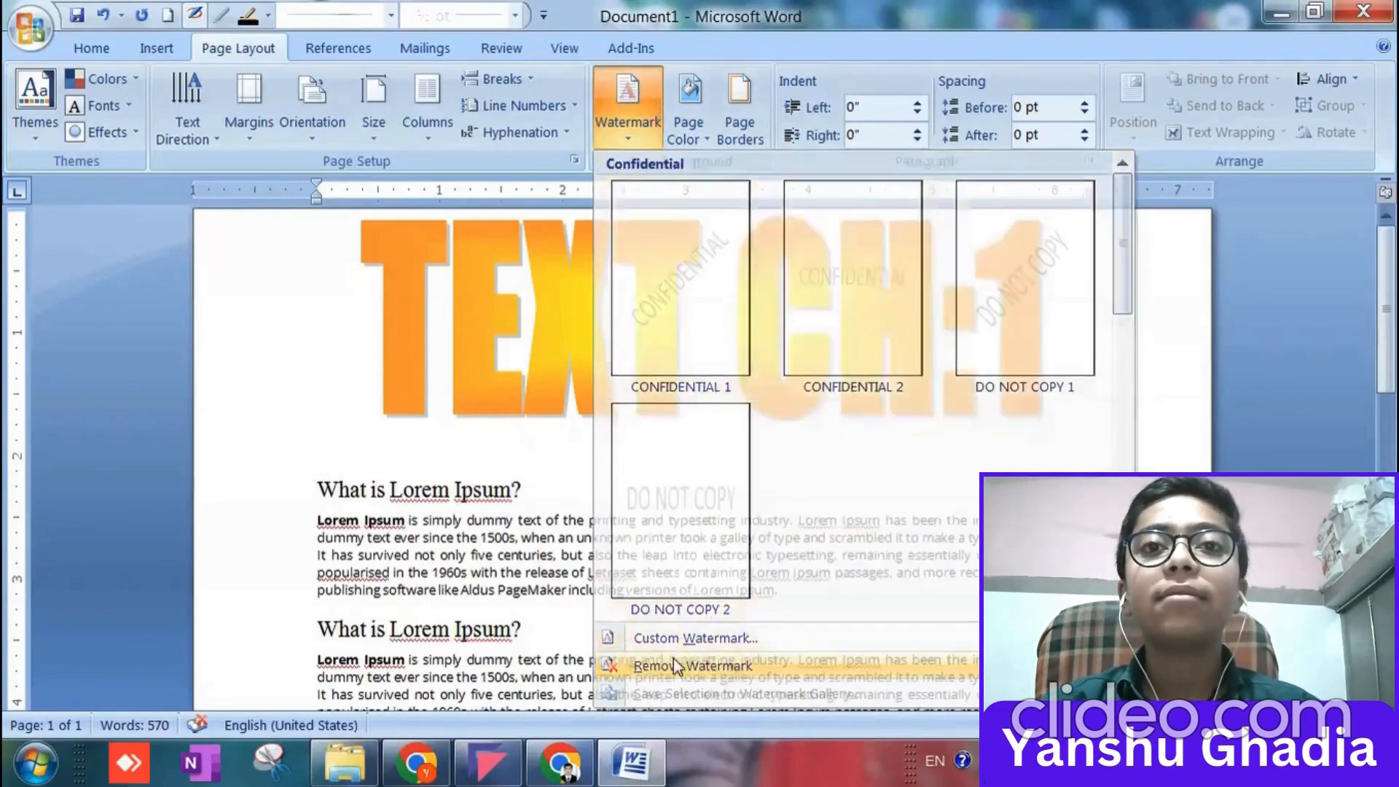
Apply a custom text watermark reading ASAP with the default font, size and diagonal layout, and check the page.
left_click(628, 117)
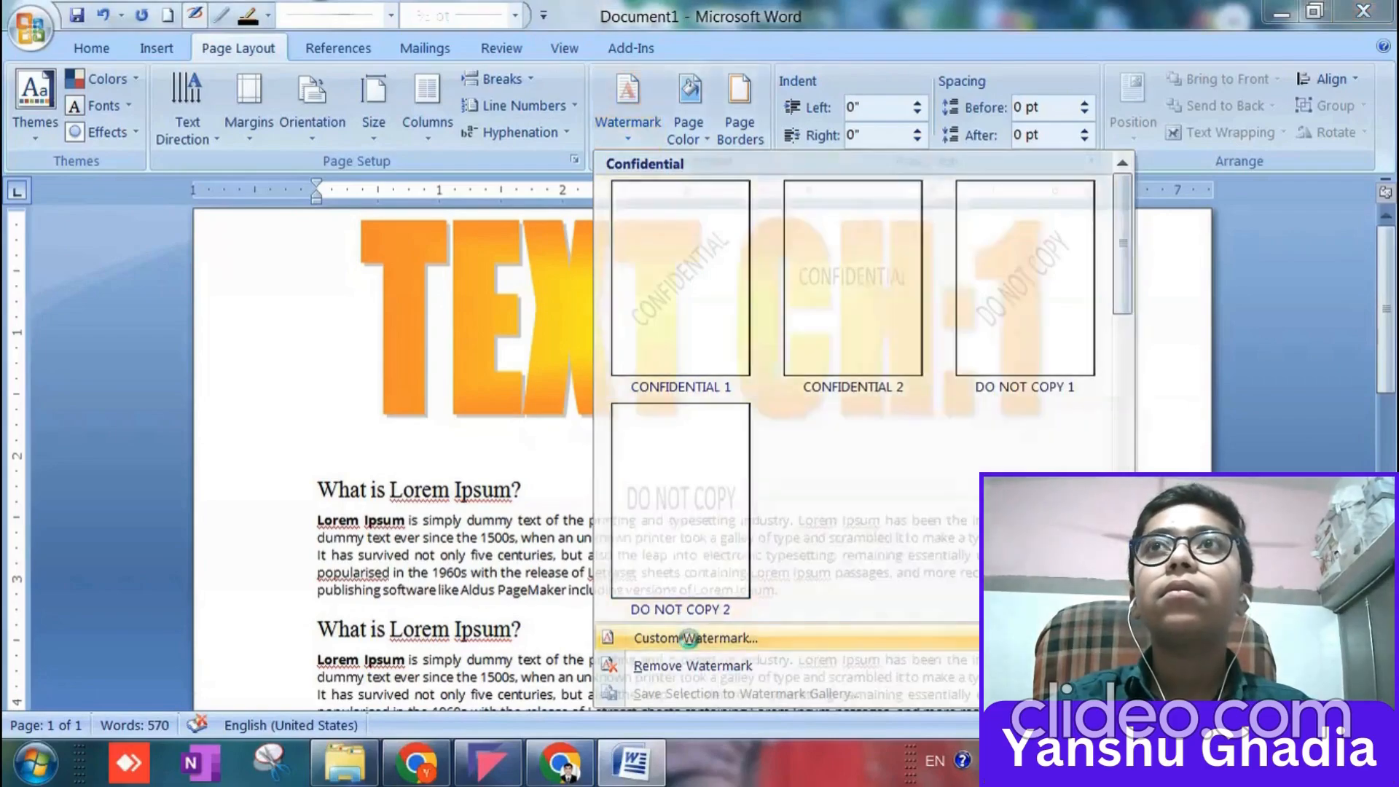
left_click(696, 638)
left_click(468, 324)
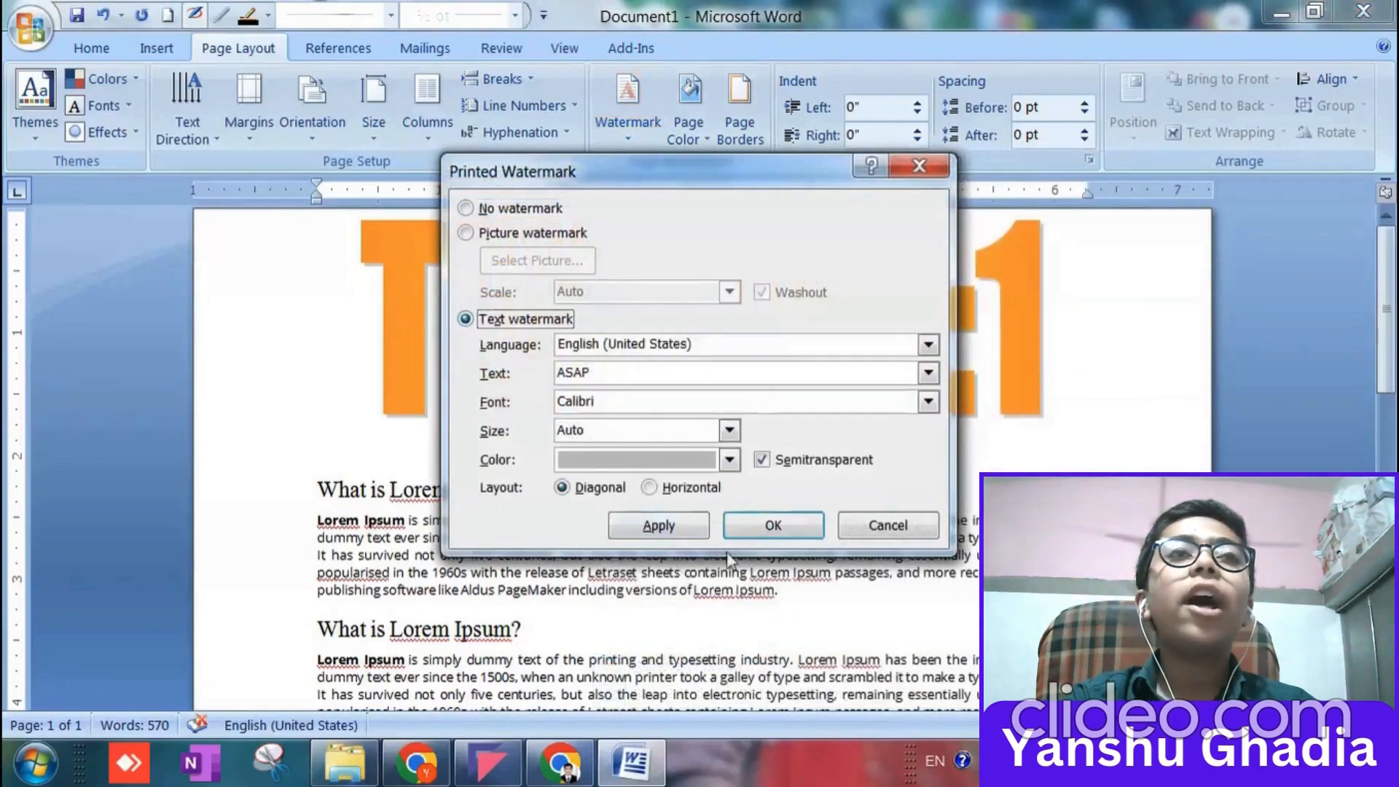
left_click(754, 536)
scroll(609, 501, "down", 5)
scroll(609, 501, "up", 10)
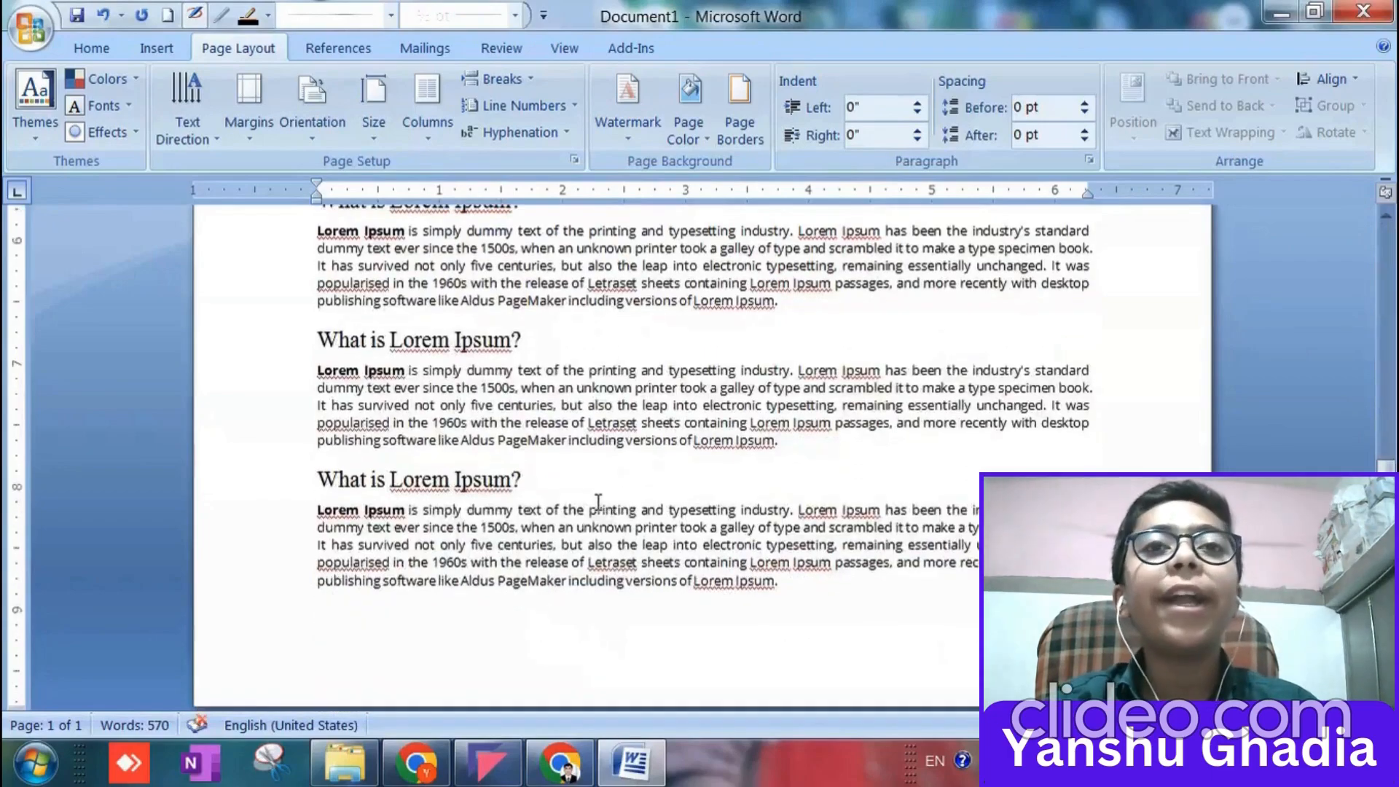
Delete the TEXT CH:1 WordArt title and undo the deletion.
left_click(487, 394)
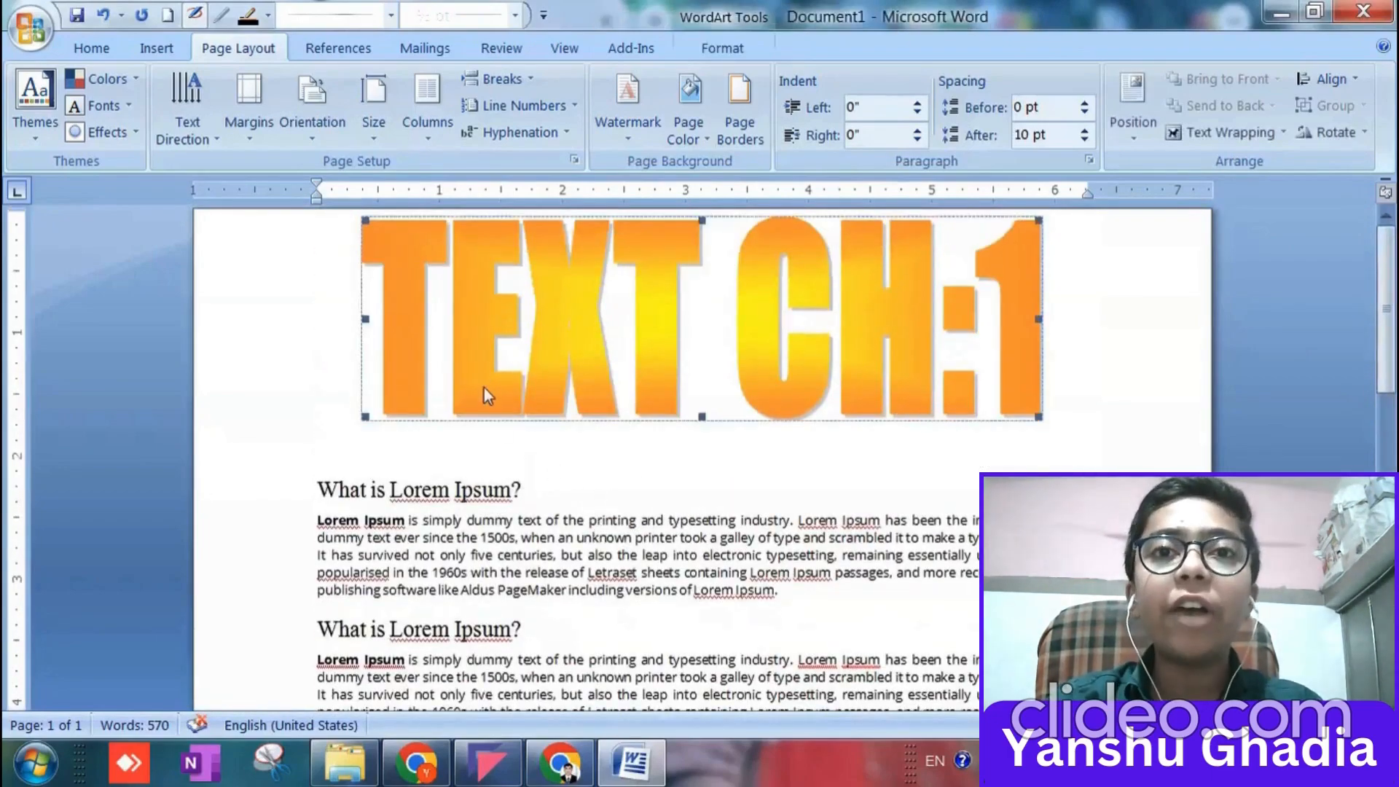
key("Delete")
key("ctrl+z")
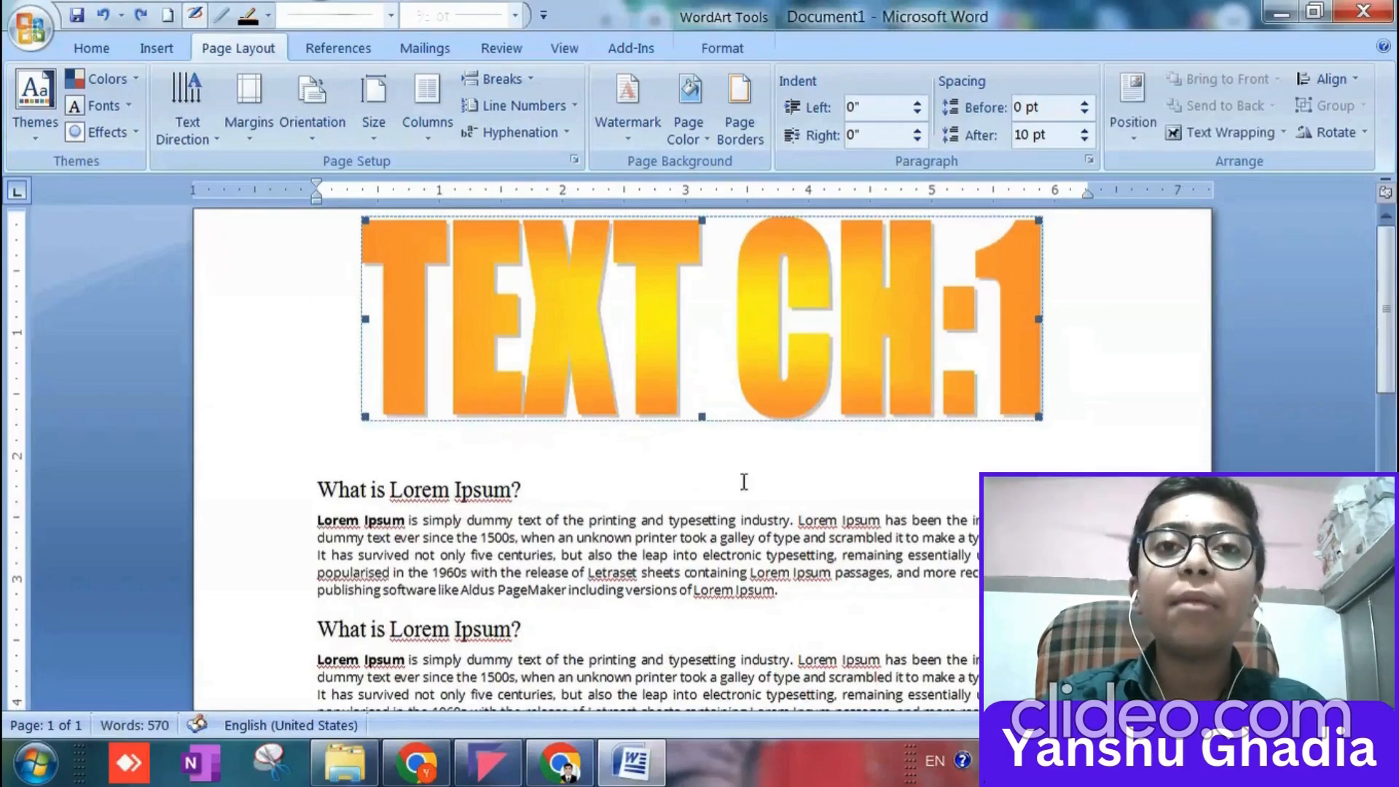
Examine the page from the title down to the last passage for the applied watermark.
left_click(743, 486)
scroll(488, 481, "down", 15)
scroll(509, 474, "up", 7)
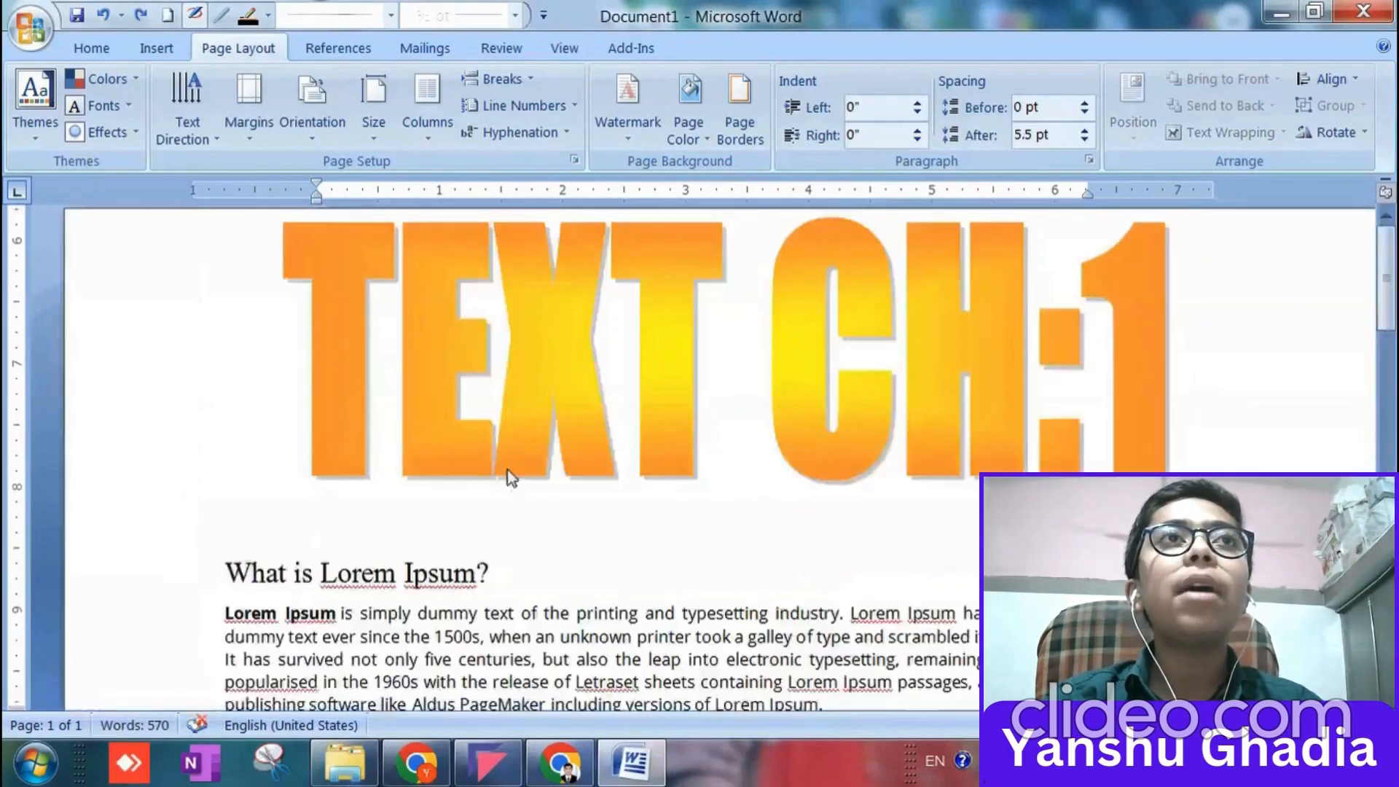
scroll(510, 470, "down", 5)
scroll(510, 470, "down", 10)
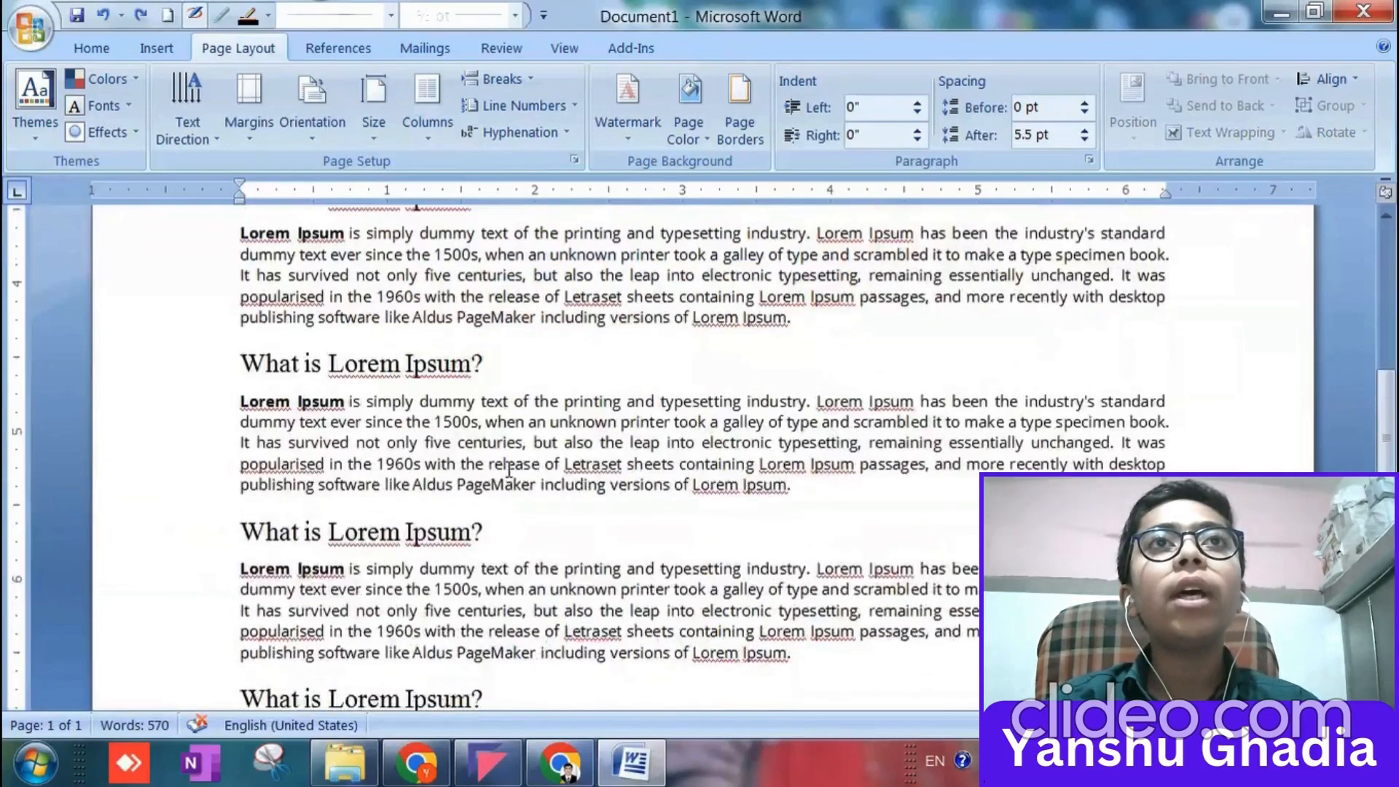
scroll(509, 470, "down", 8)
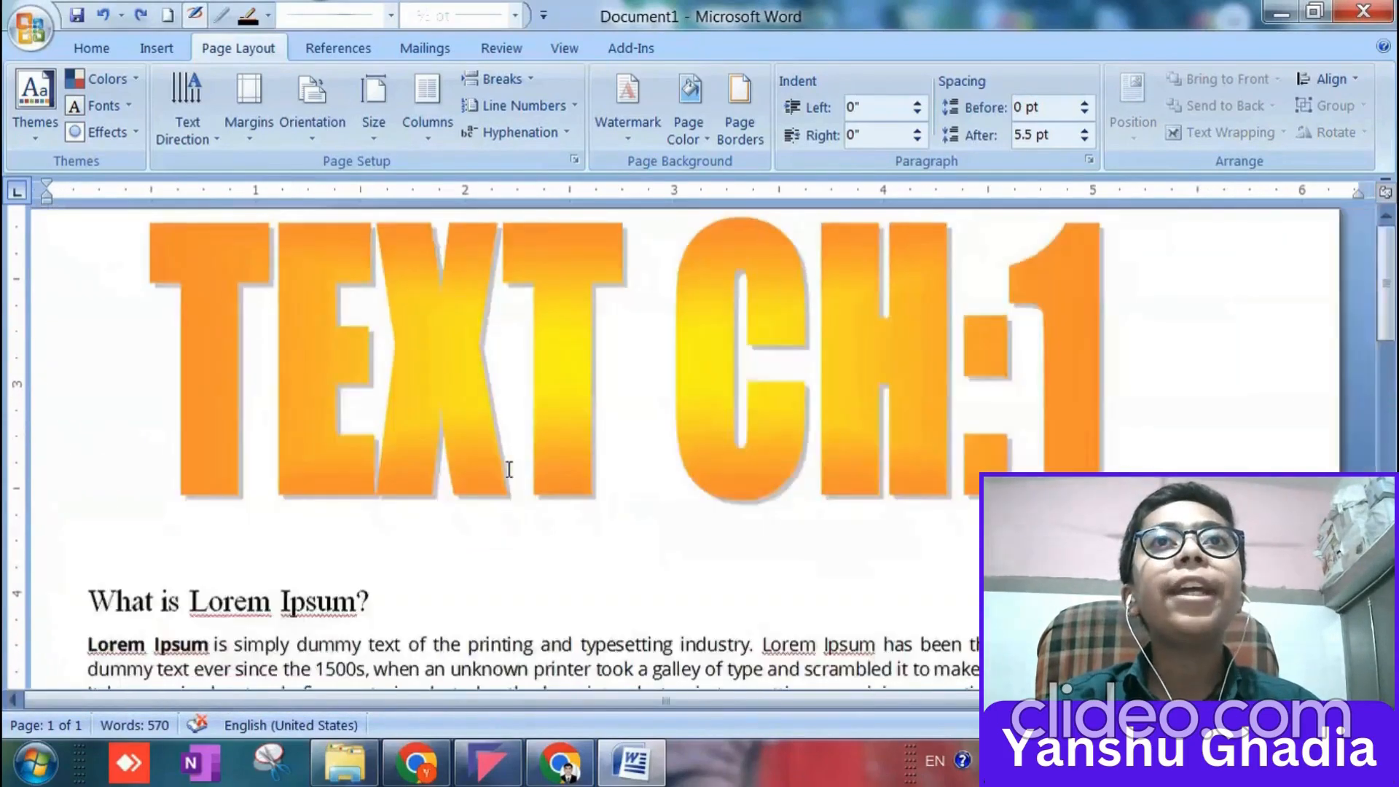
scroll(509, 469, "down", 1)
scroll(509, 470, "up", 4)
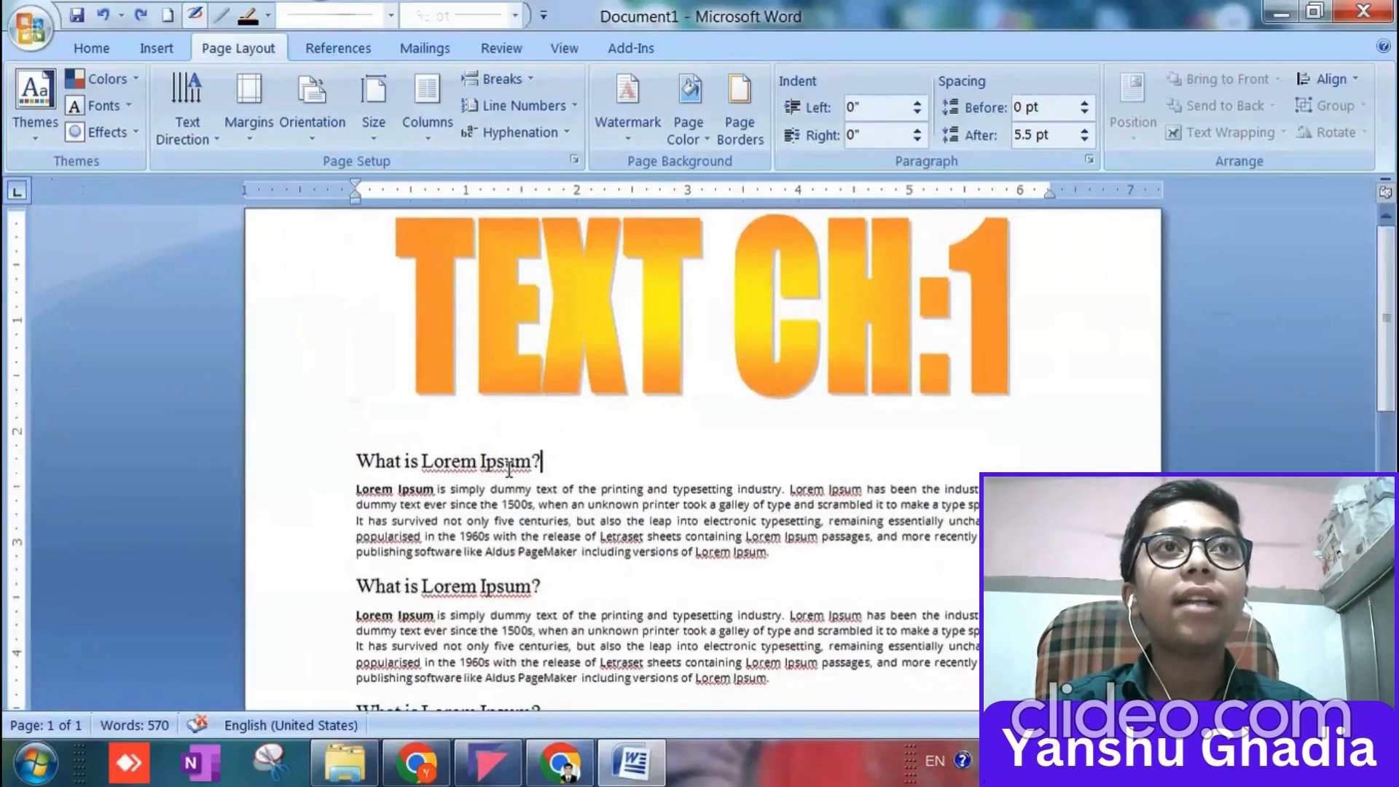
Apply the DO NOT COPY 1 preset watermark and check the page.
left_click(628, 117)
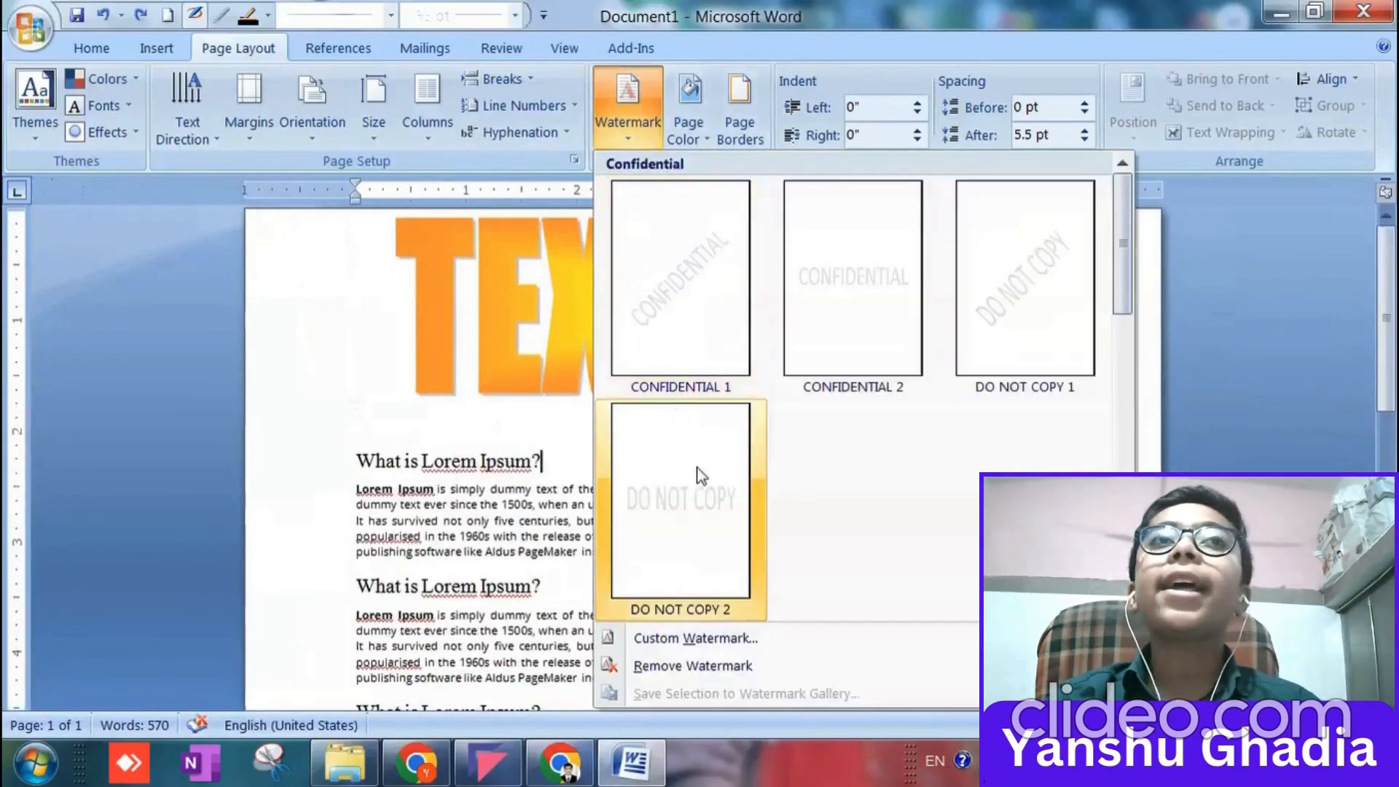
left_click(1013, 291)
scroll(687, 561, "down", 12)
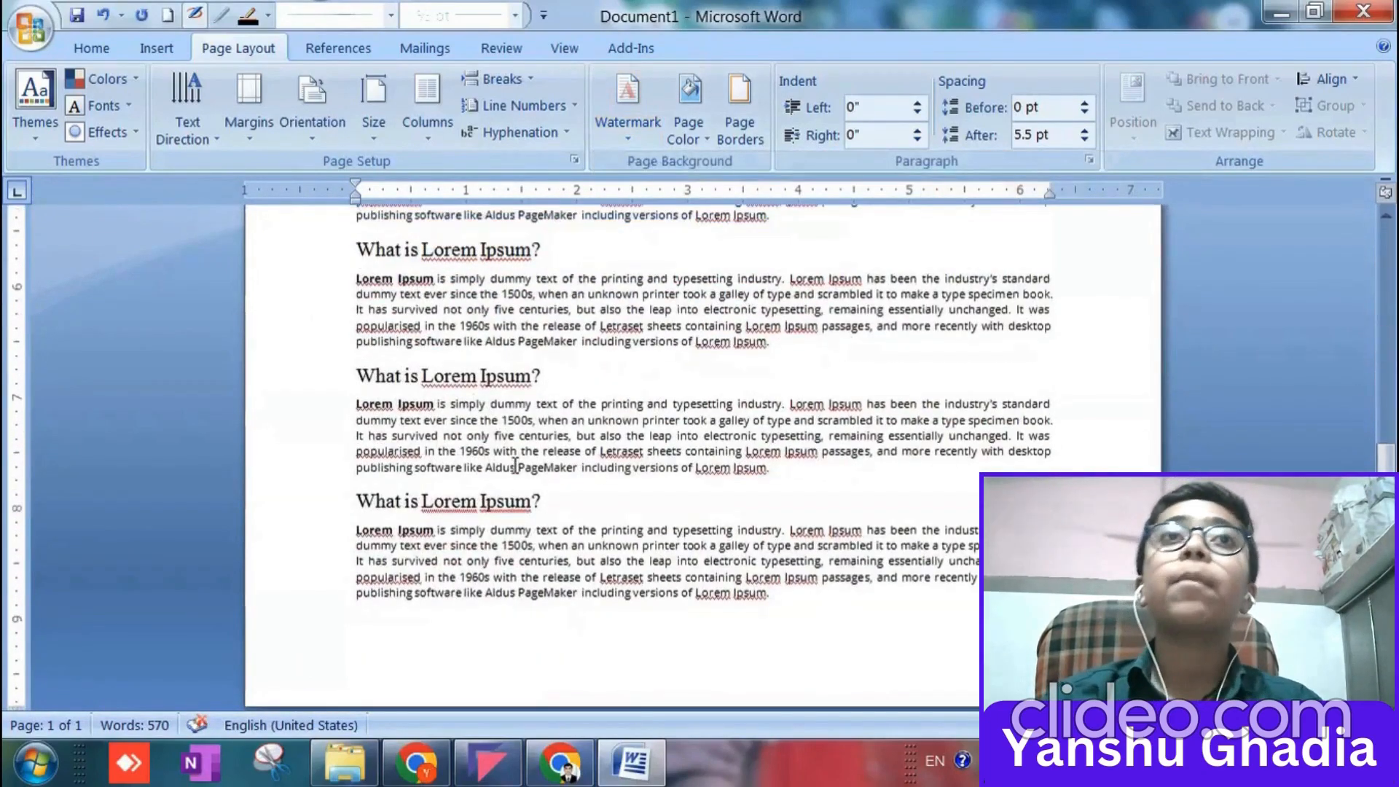
Clear the entire document and paste a single Lorem Ipsum passage in its place.
key("ctrl+a")
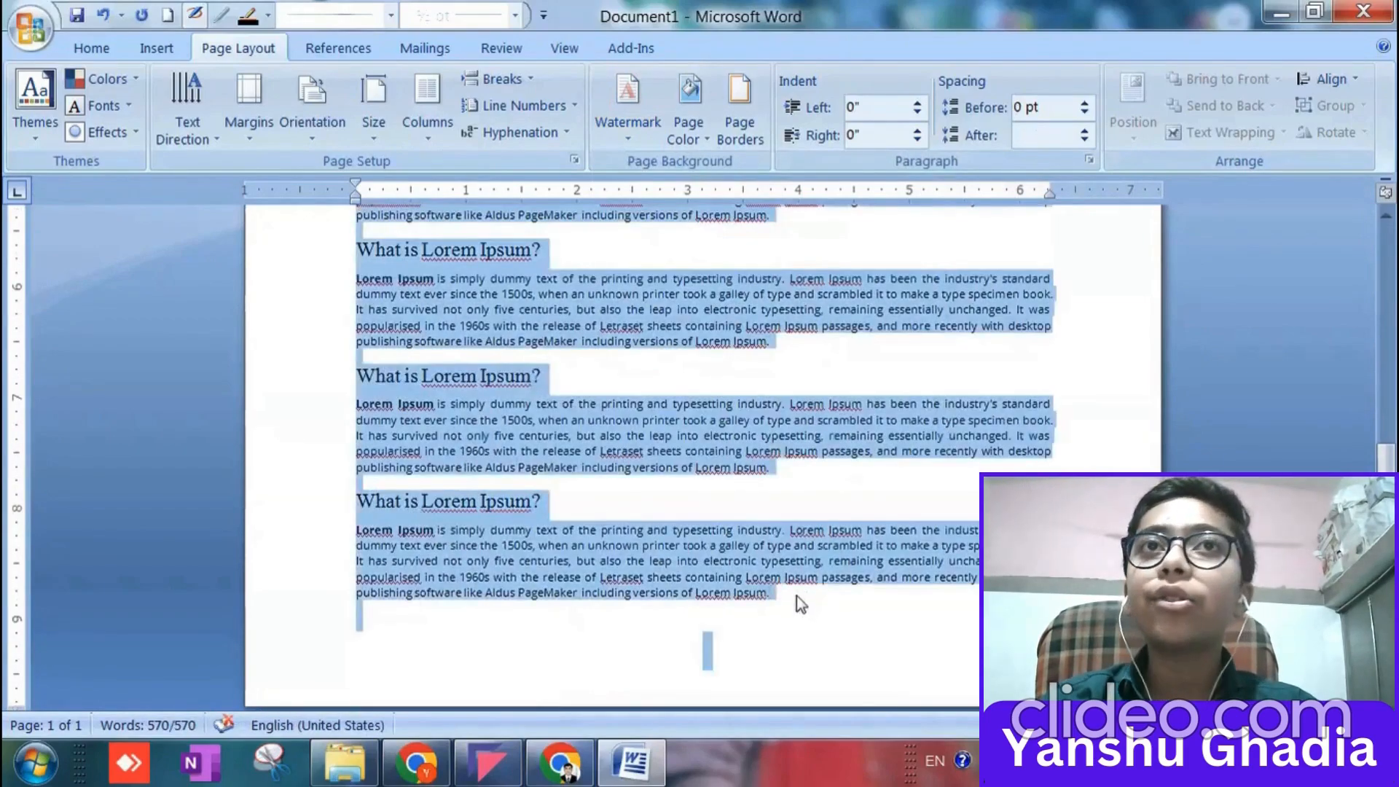
key("Delete")
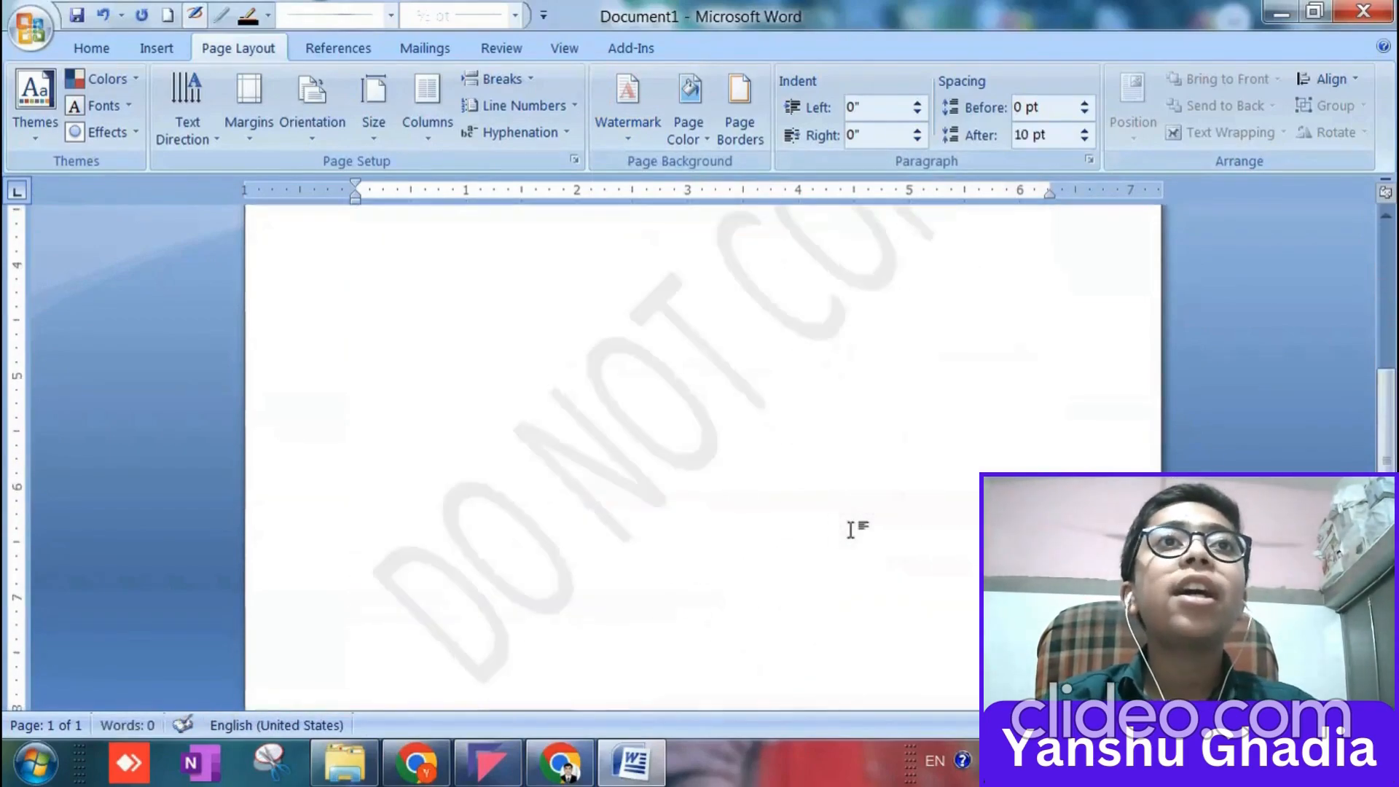
type("What is Lorem Ipsum? Lorem Ipsum is simply dummy text of the printing and typesetting industry. Lorem Ipsum has been the industry's standard dummy text ever since the 1500s, when an unknown printer took a galley of type and scrambled it to make a type specimen book. It has survived not only five centuries, but also the leap into electronic typesetting, remaining essentially unchanged. It was popularised in the 1960s with the release of Letraset sheets containing Lorem Ipsum passages, and more recently with desktop publishing software like Aldus PageMaker including versions of Lorem Ipsum.")
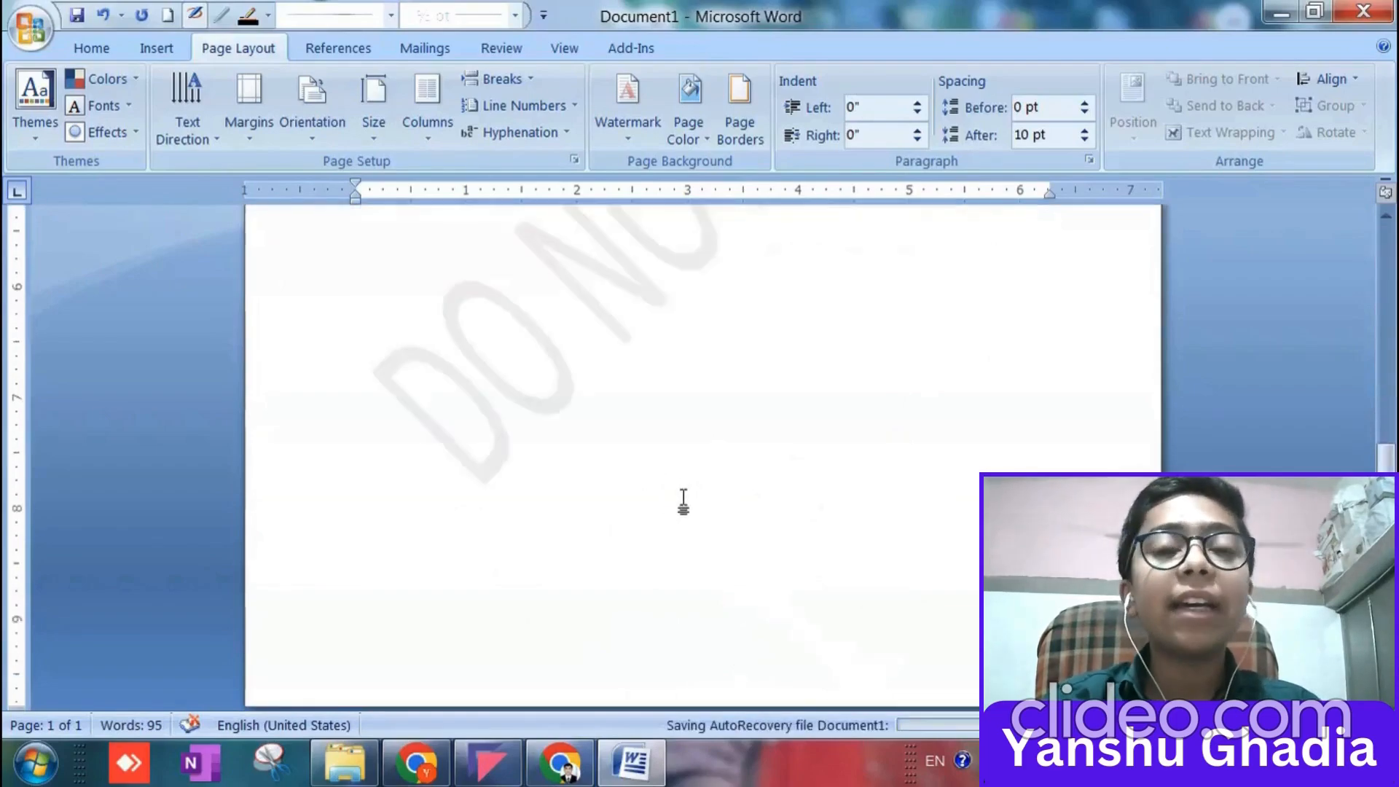
Insert blank lines above the pasted heading, and undo the edits back to the full document text.
left_click(362, 231)
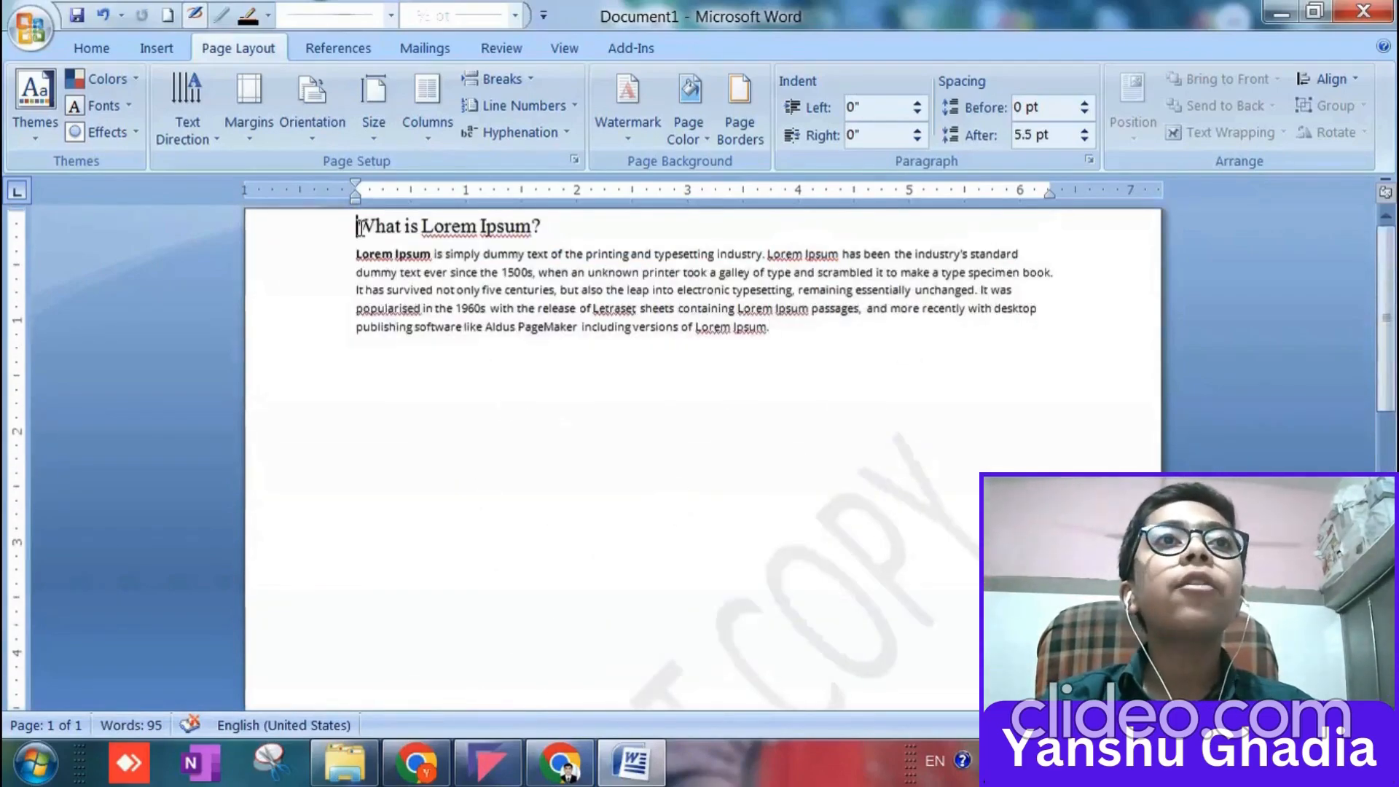
key("Return")
key("Return")
key("Return")
key("Return")
key("Return")
key("Return")
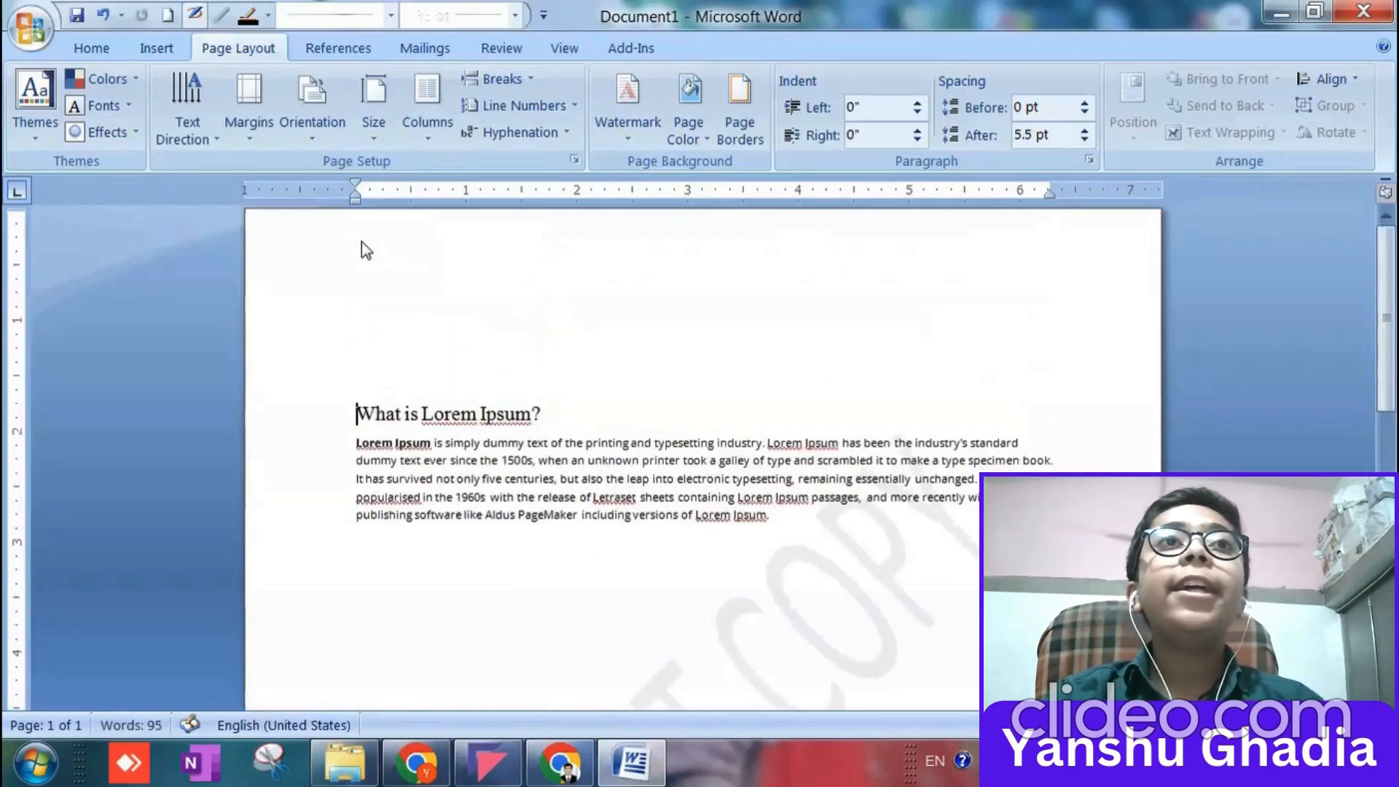
key("ctrl+z")
key("ctrl+z")
key("ctrl+z")
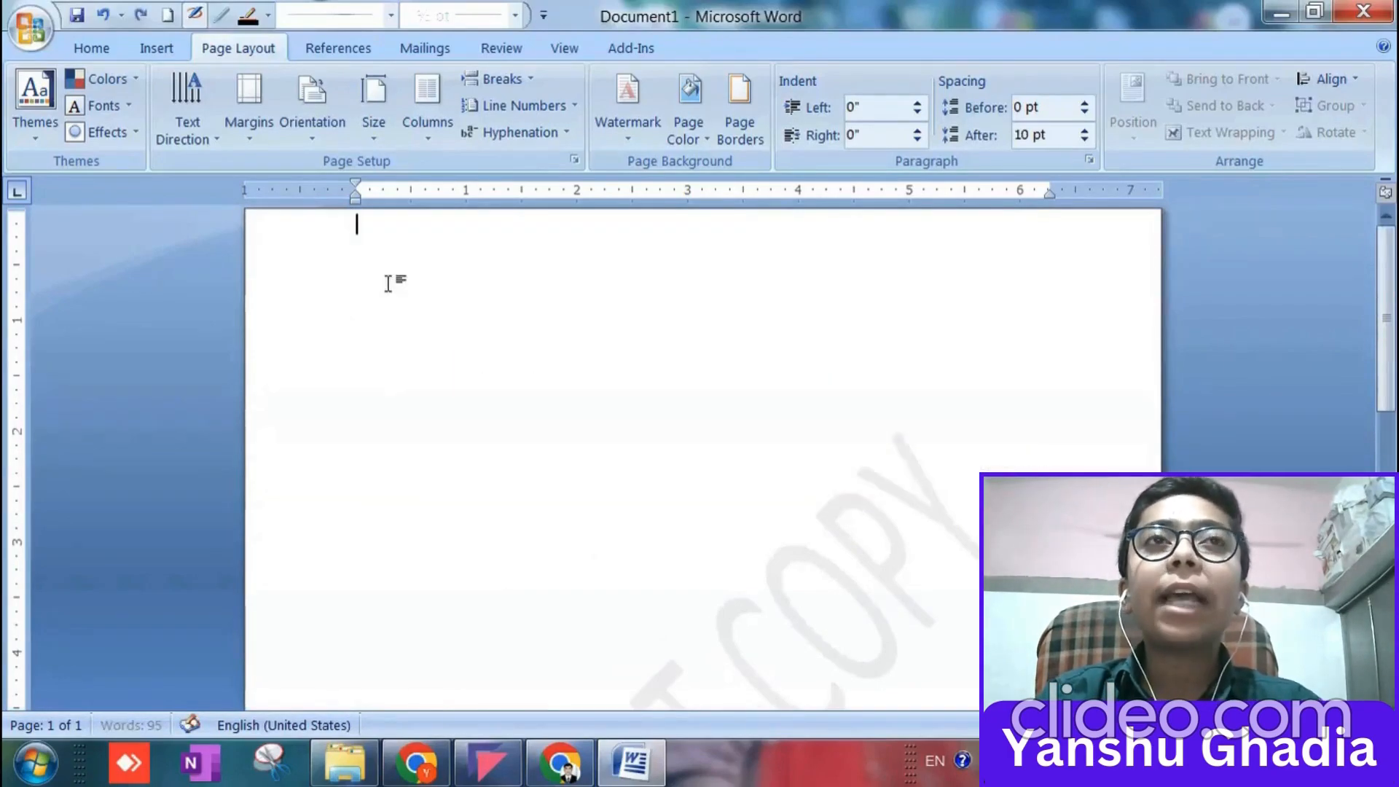
left_click(705, 443)
scroll(695, 482, "down", 3)
scroll(696, 482, "down", 5)
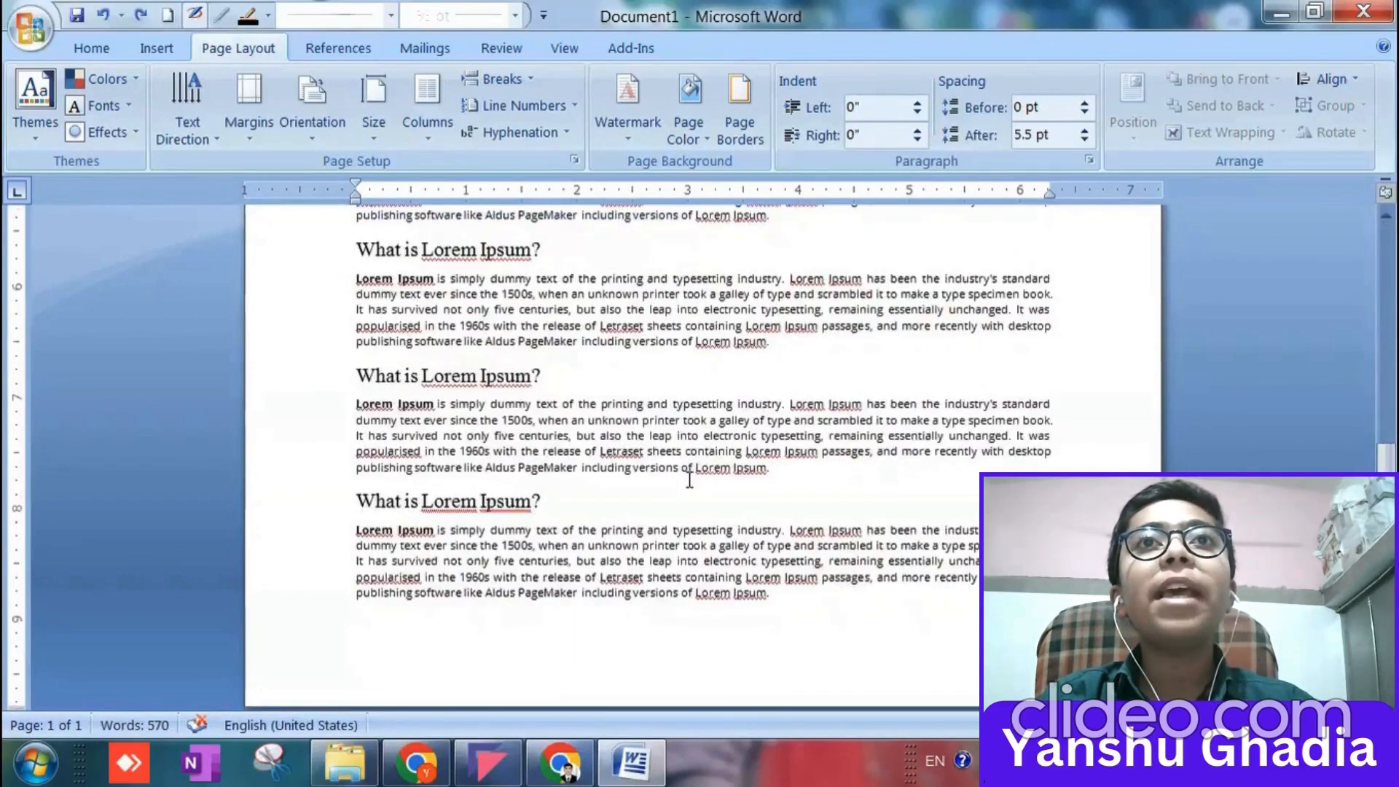
left_click_drag(849, 472, 321, 228)
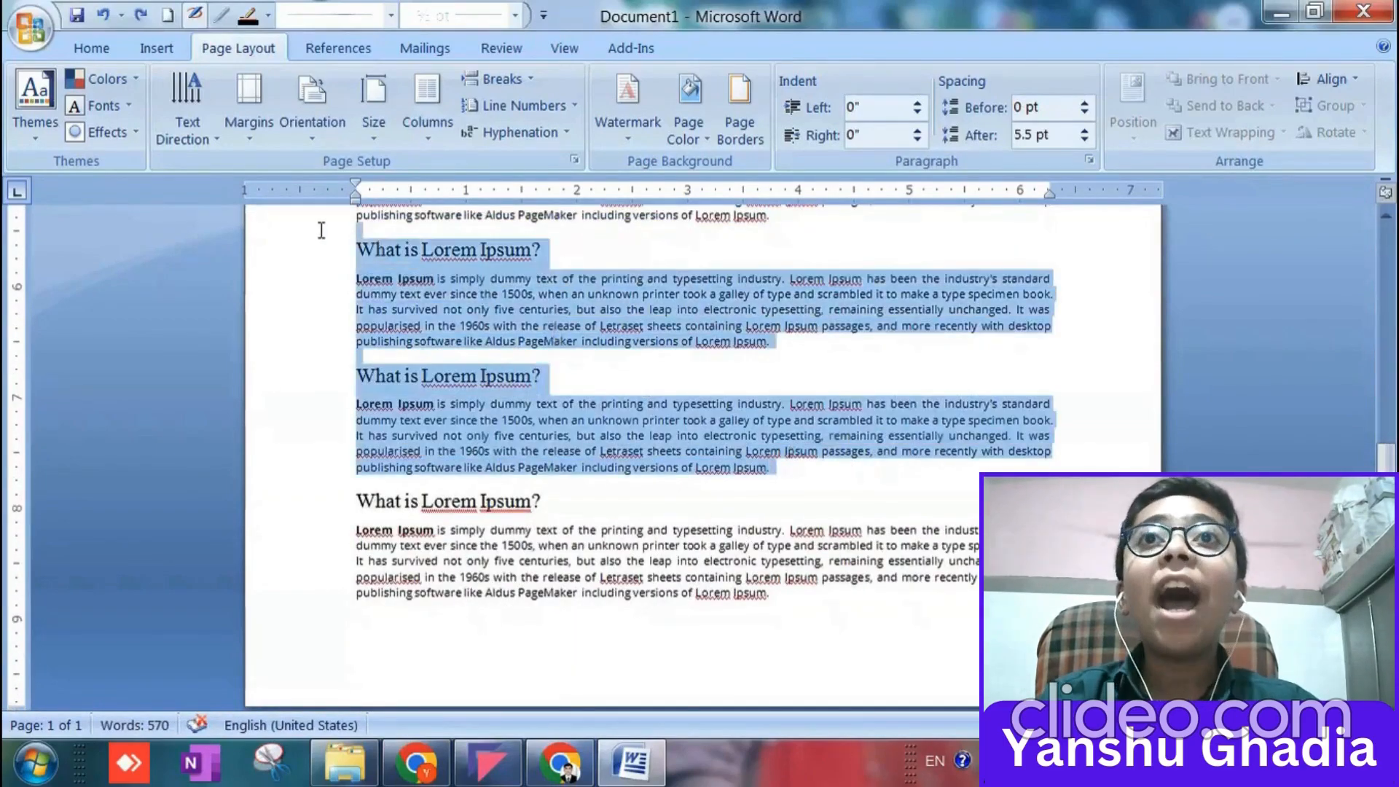
left_click(558, 386)
scroll(558, 386, "up", 10)
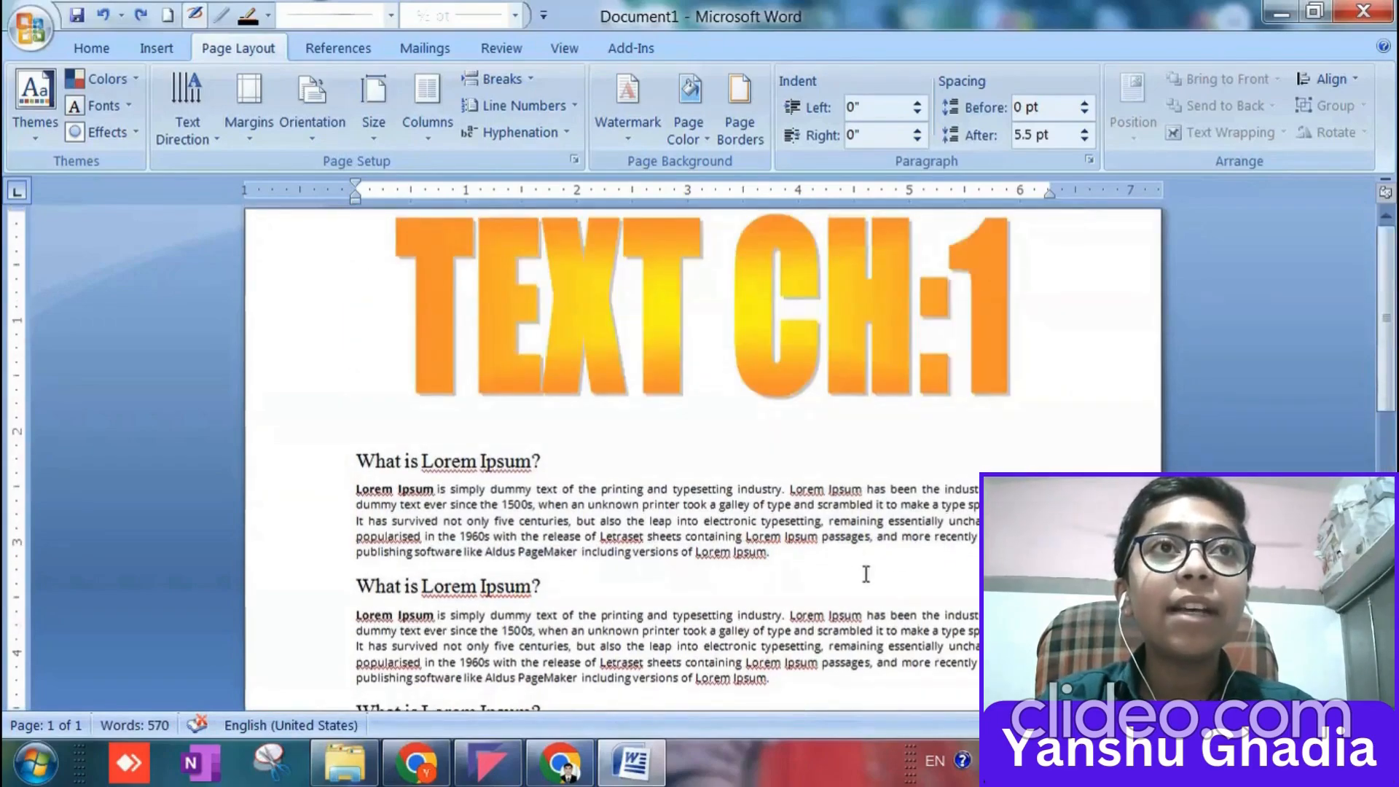
Delete the WordArt title together with the first Lorem Ipsum passage, and check the watermark behind the remaining text.
left_click_drag(835, 552, 534, 339)
key("Delete")
scroll(639, 422, "down", 5)
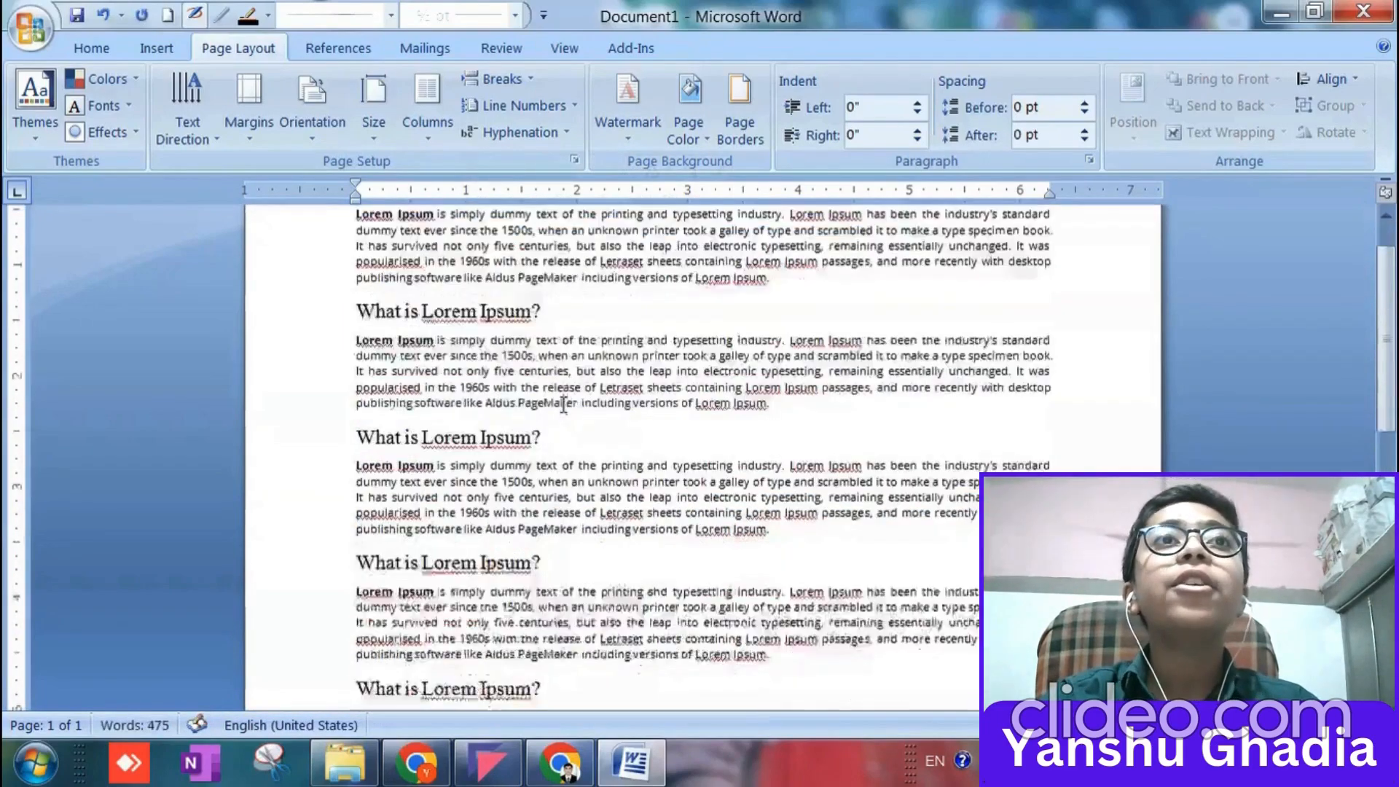
scroll(640, 423, "down", 5)
scroll(641, 440, "up", 7)
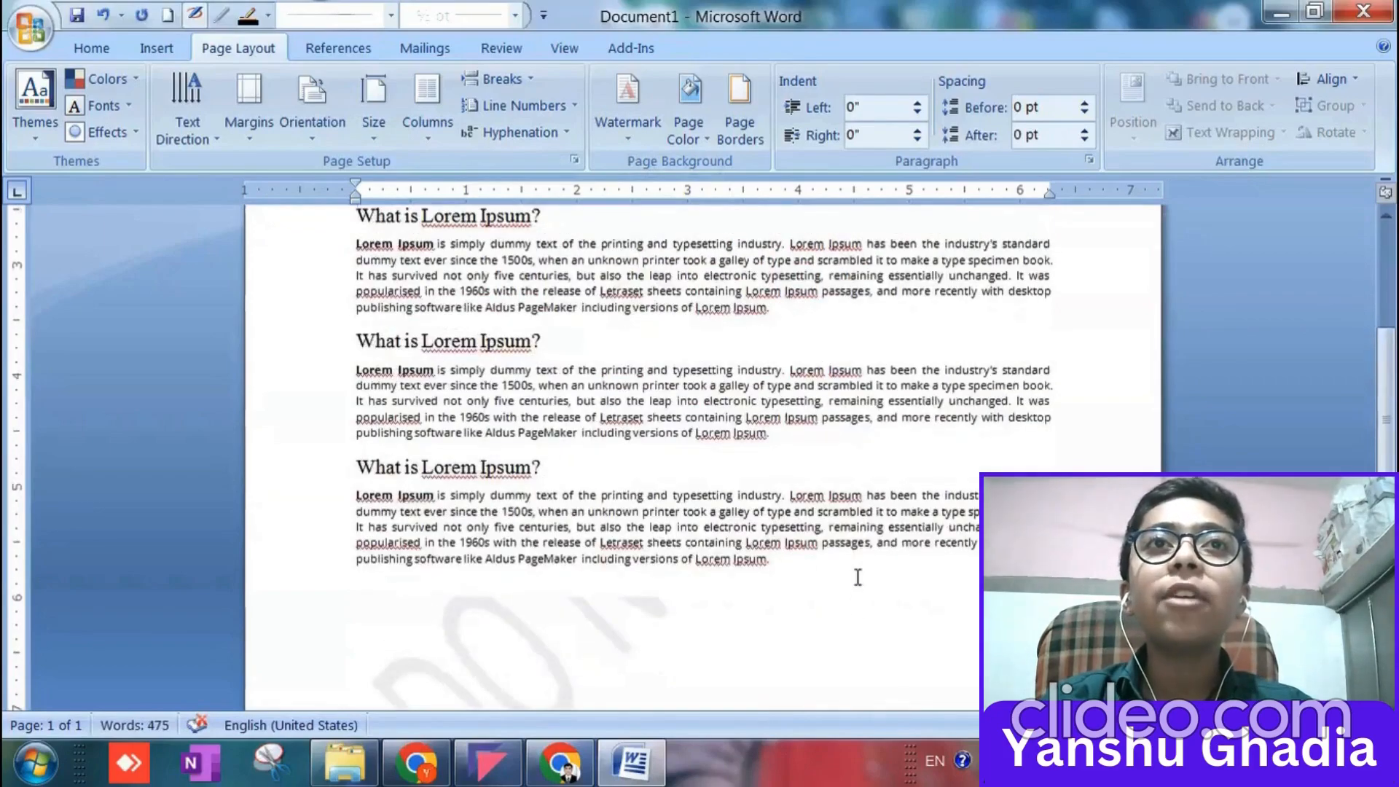
Delete the full stop ending the last passage and the blank line above the last heading.
left_click_drag(813, 561, 1009, 417)
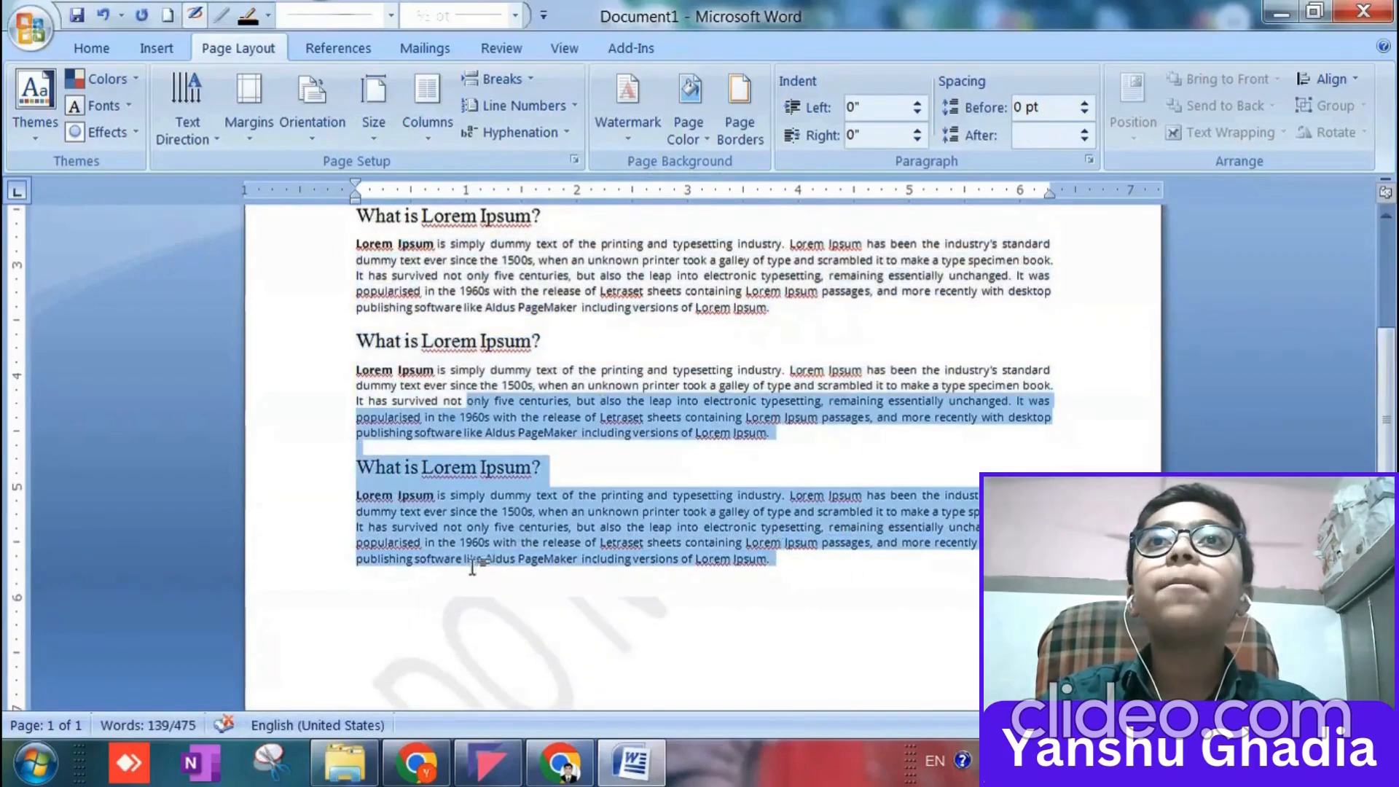
left_click(436, 590)
key("BackSpace")
key("BackSpace")
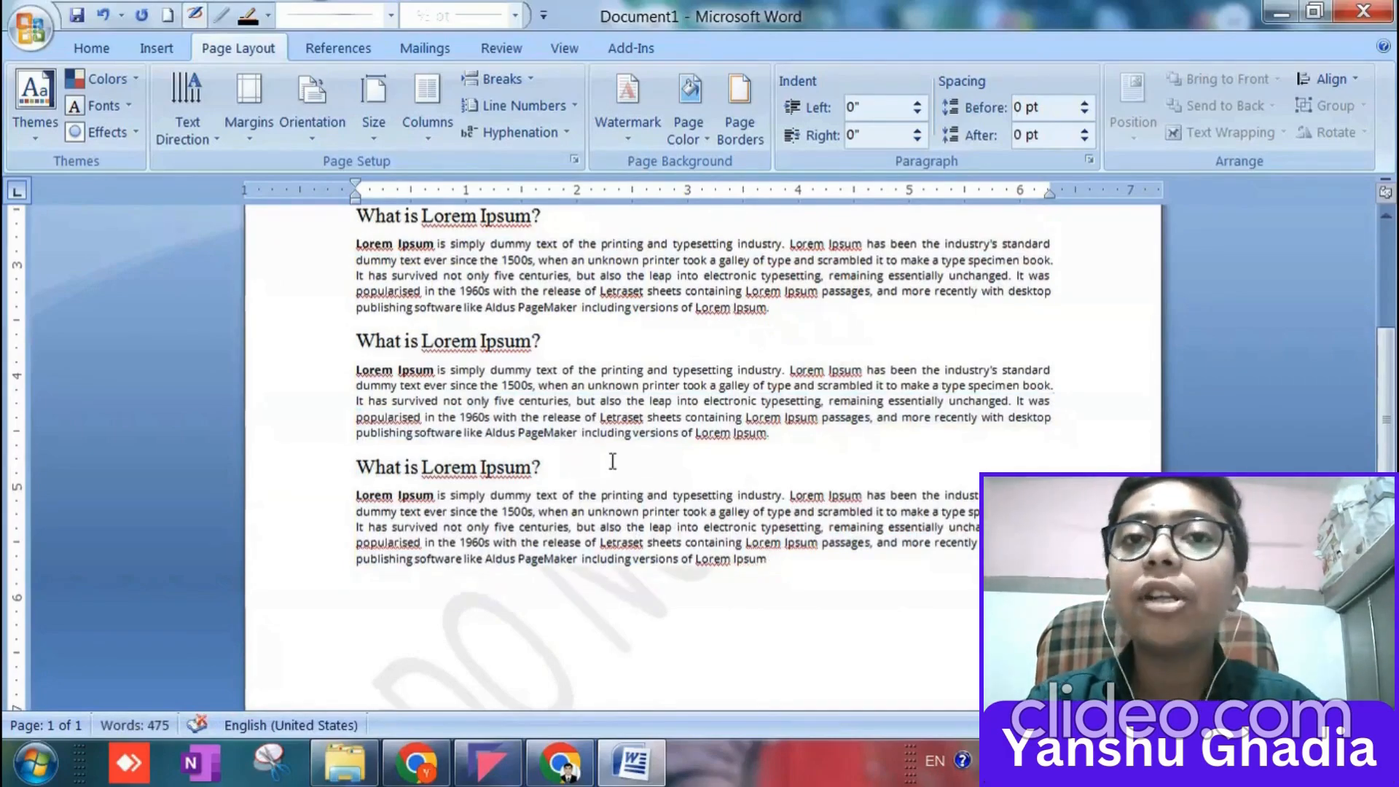
left_click(604, 447)
key("BackSpace")
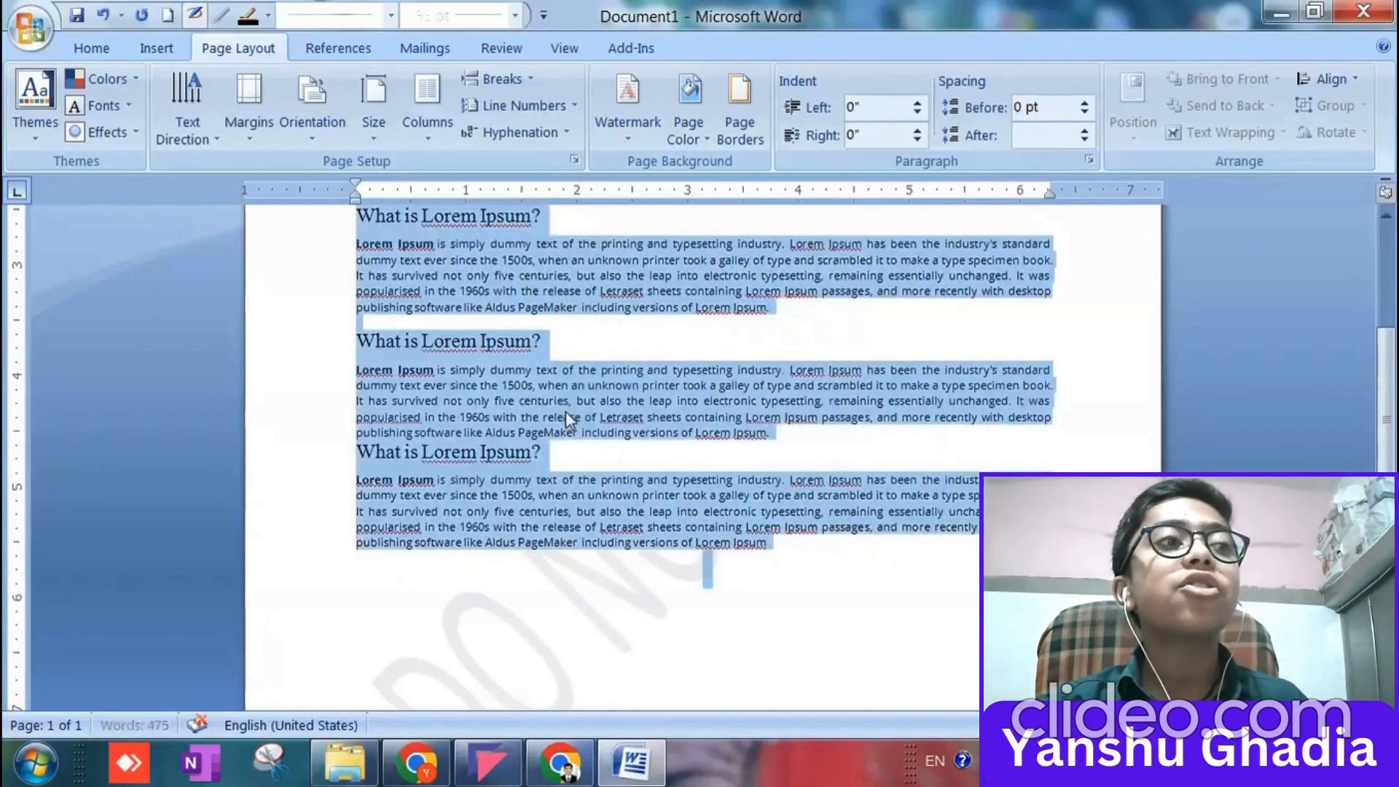
Clear all text from the page to view the watermark, and restore the Lorem Ipsum text.
key("ctrl+a")
key("ctrl+c")
key("Delete")
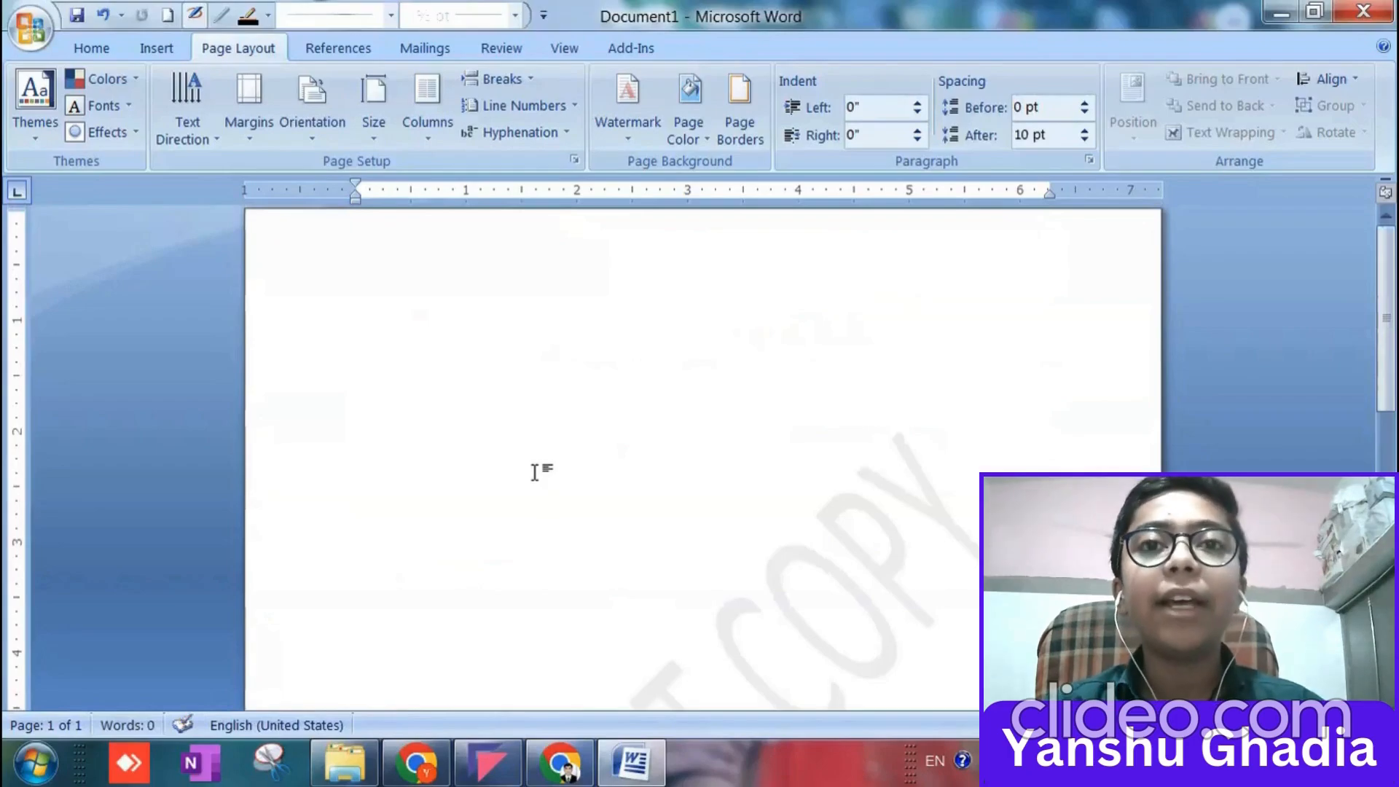
key("ctrl+z")
key("ctrl+z")
key("ctrl+z")
key("ctrl+z")
key("ctrl+z")
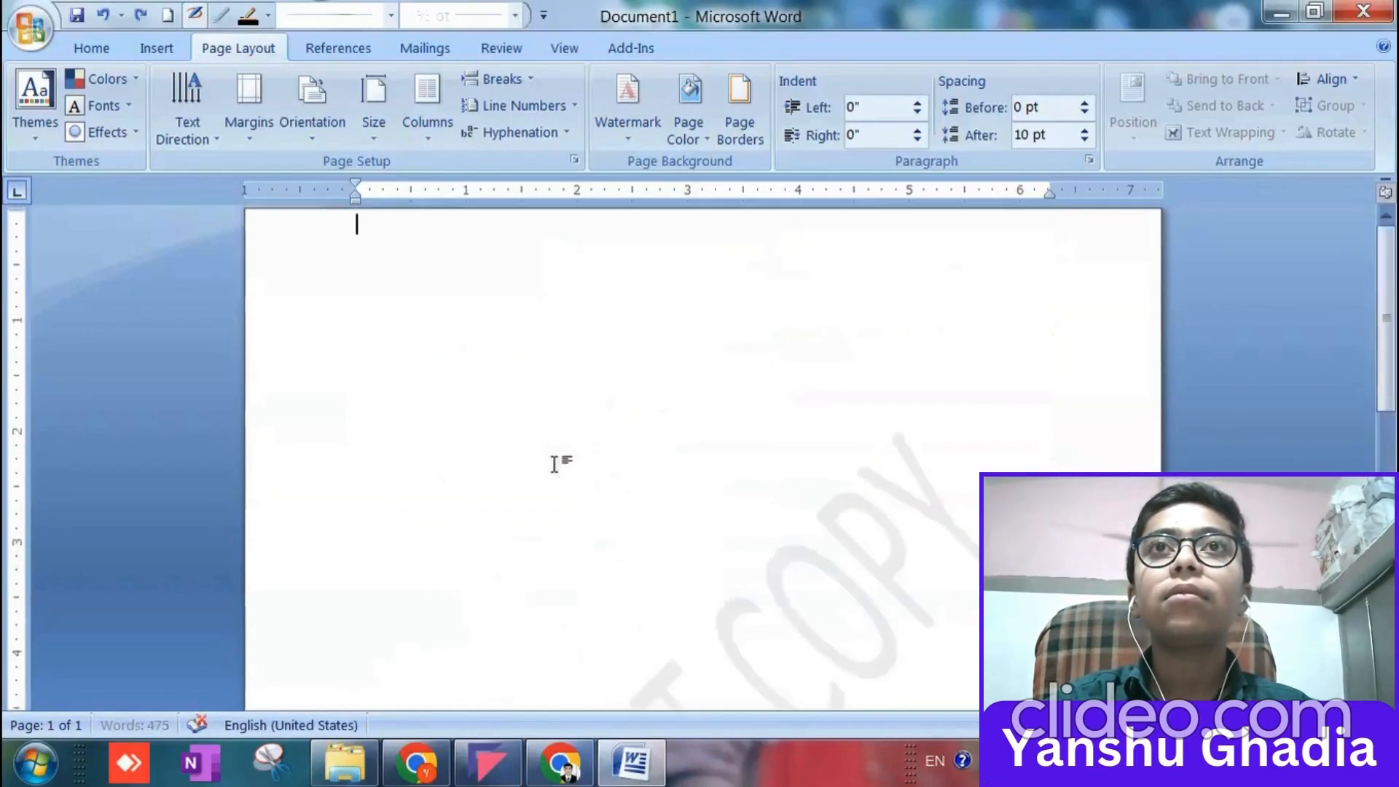
key("ctrl+v")
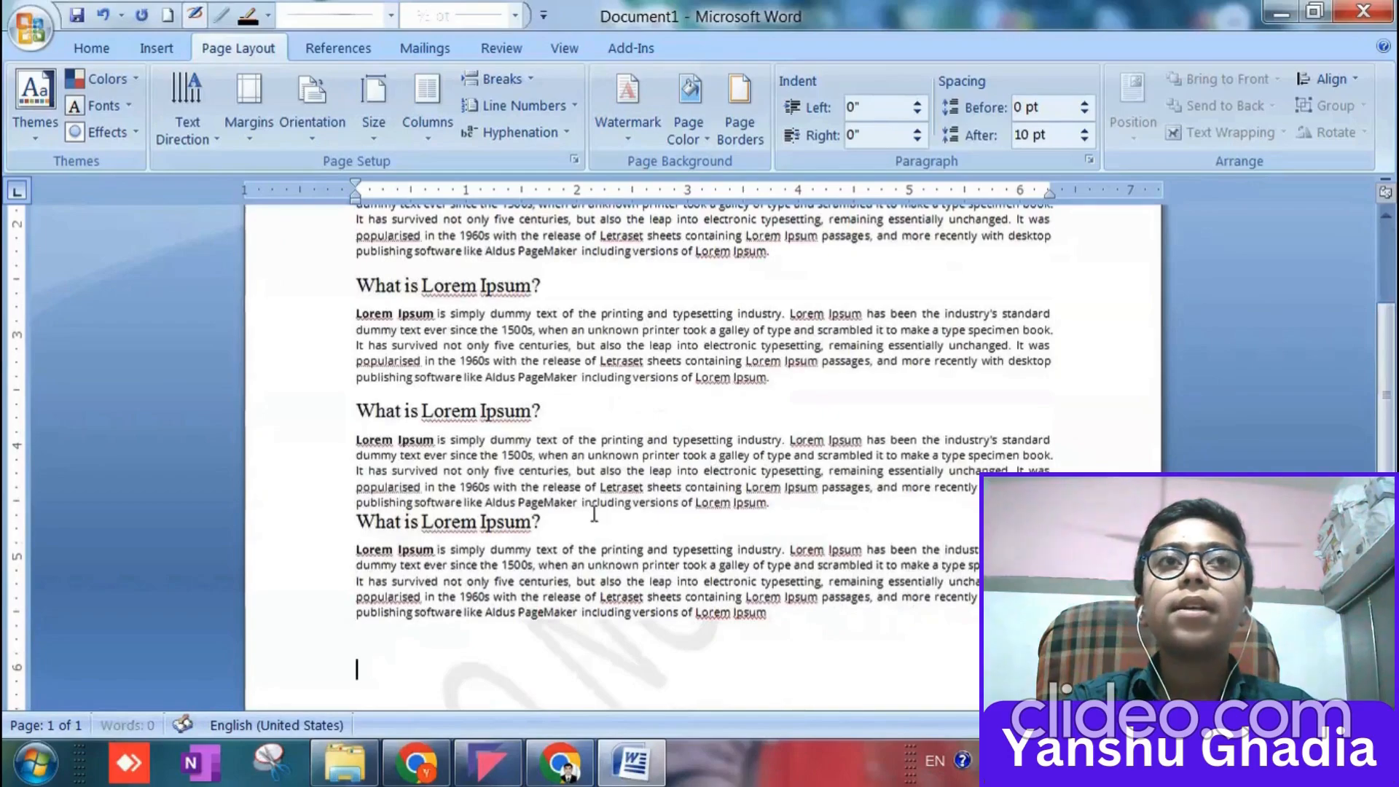
Delete all Lorem Ipsum passages except the last one, and place the cursor at the end of its text.
left_click_drag(829, 502, 444, 250)
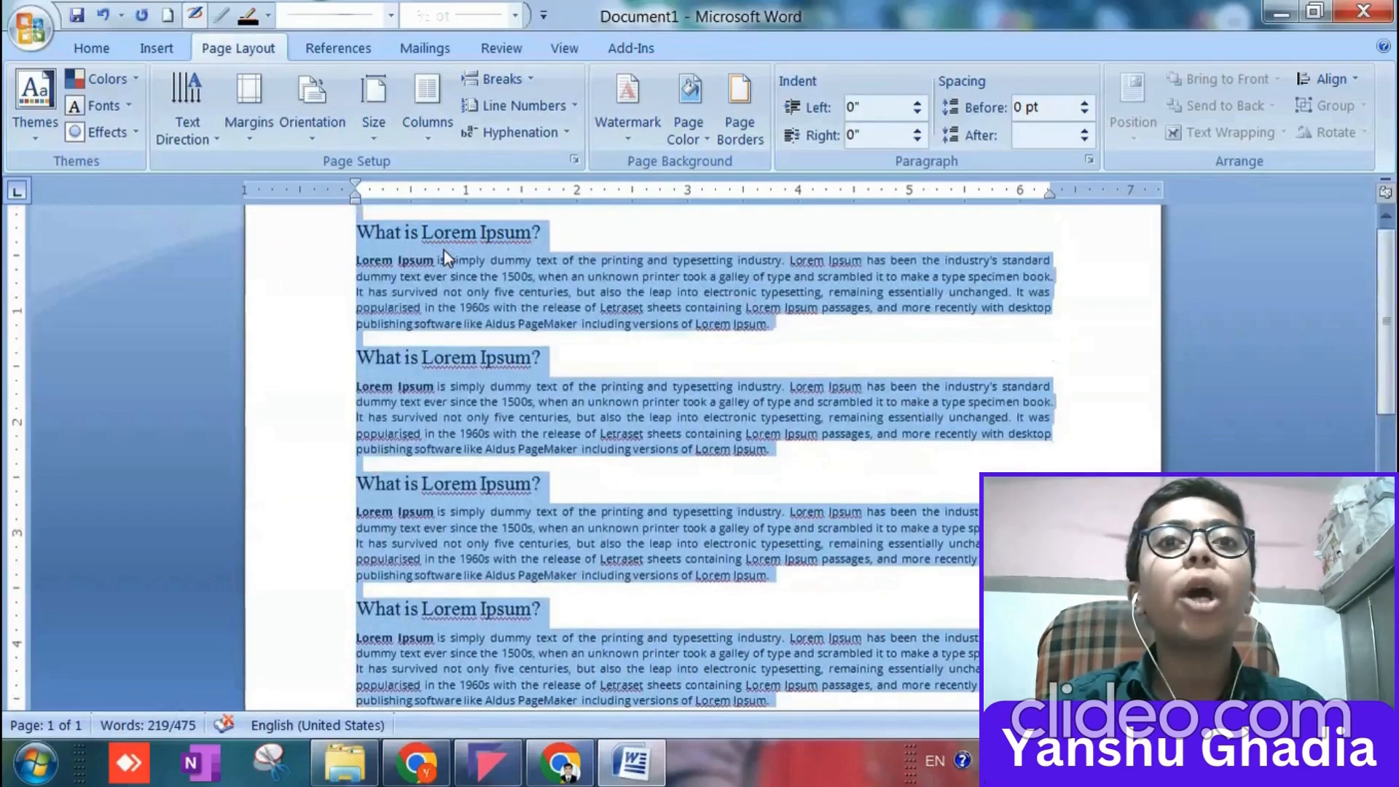
key("Delete")
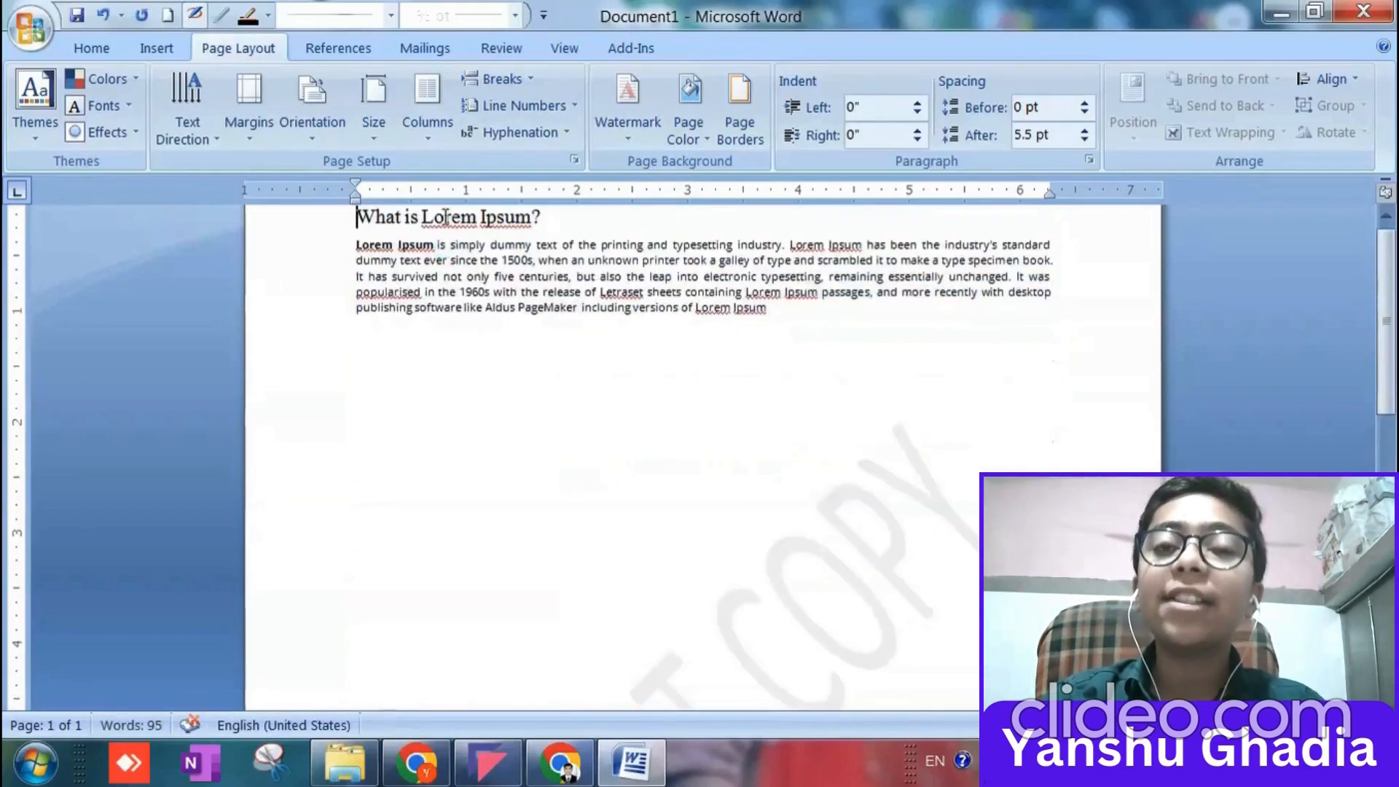
left_click_drag(358, 228, 821, 331)
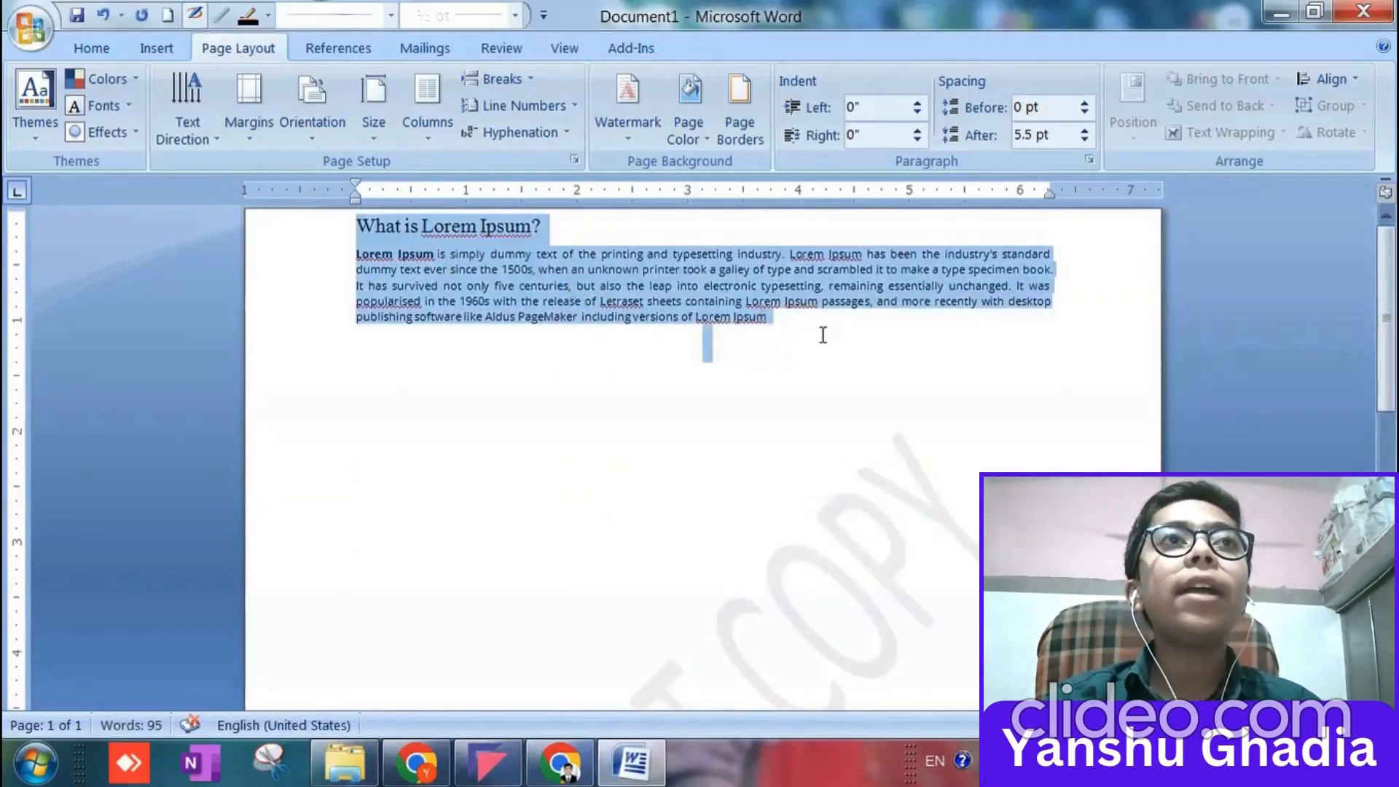
left_click(775, 354)
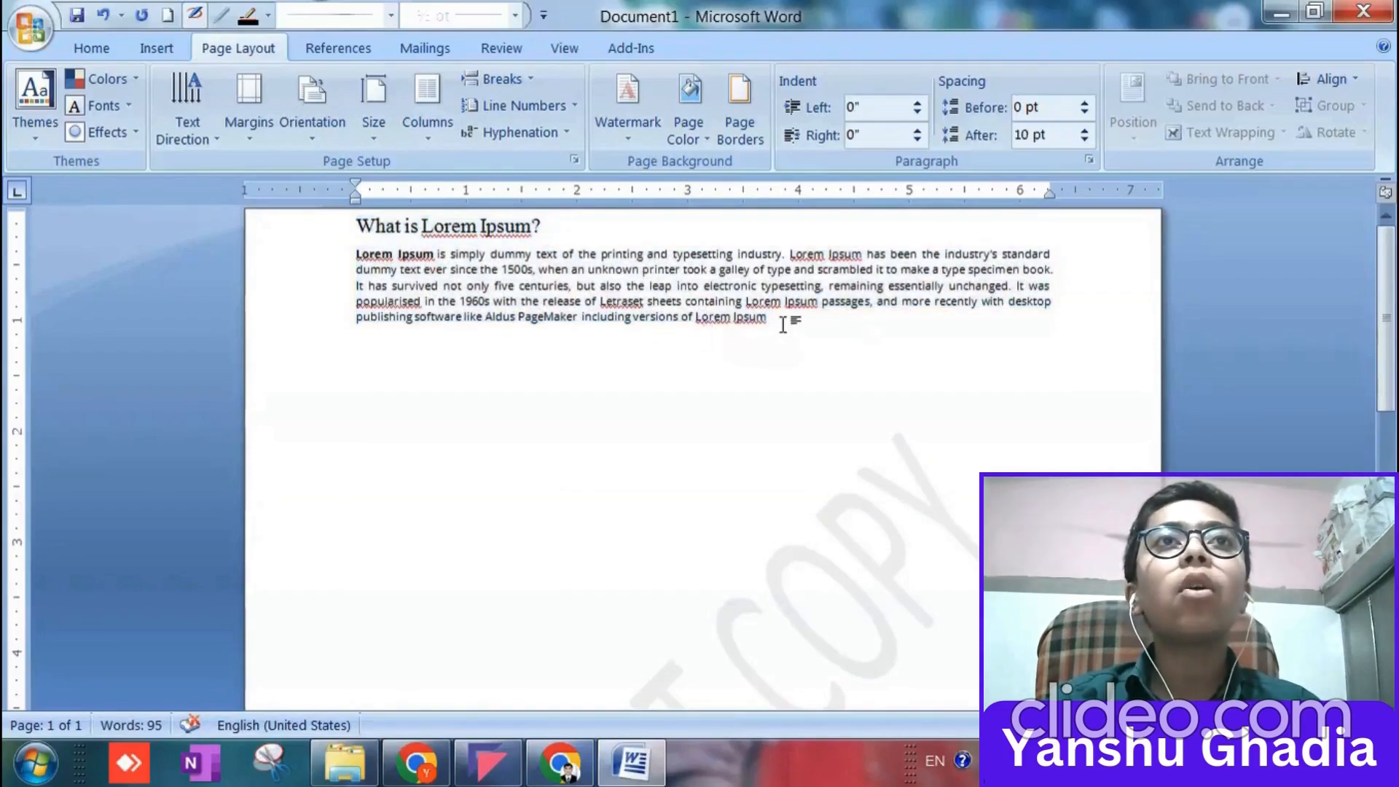
left_click(783, 325)
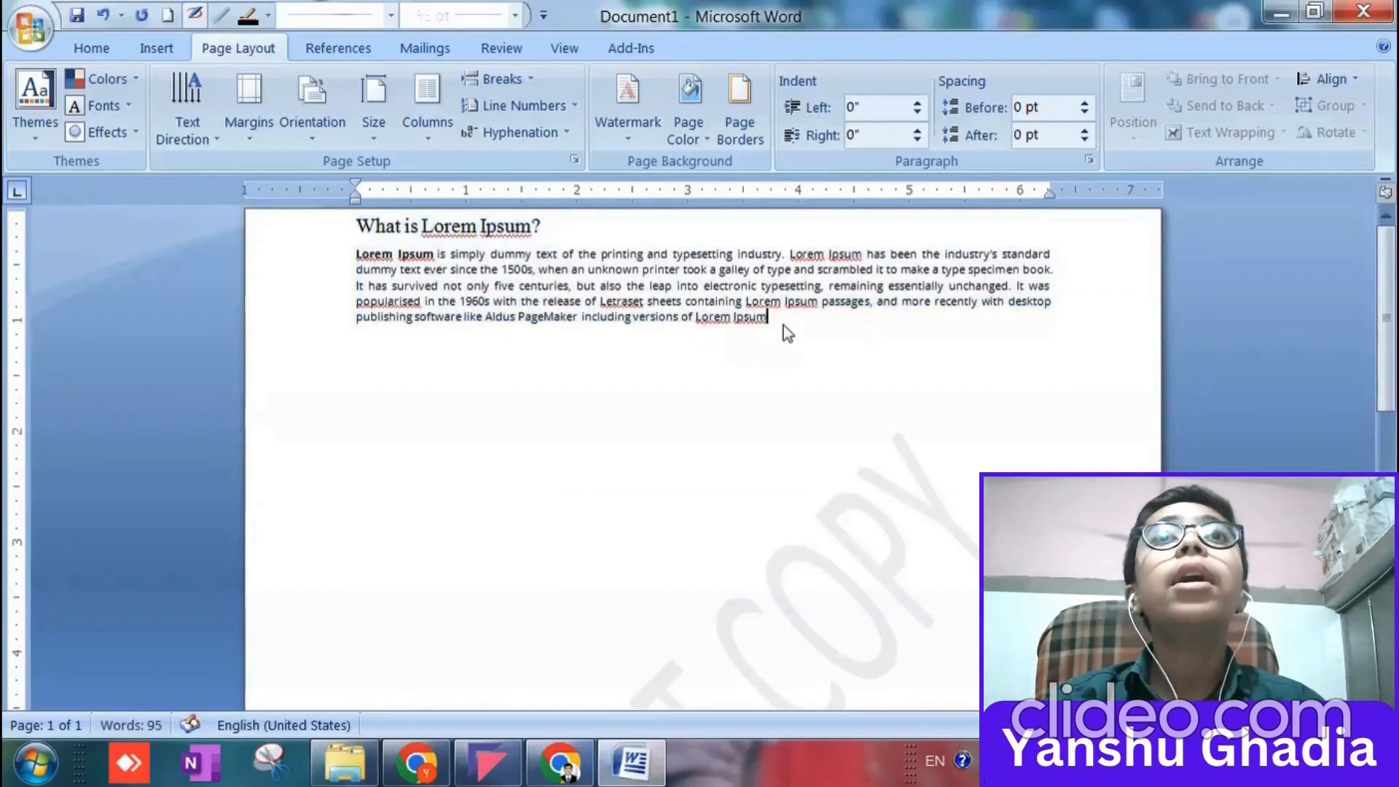
Paste four more copies of the Lorem Ipsum passage after the existing text.
left_click_drag(809, 319, 271, 161)
key("ctrl+c")
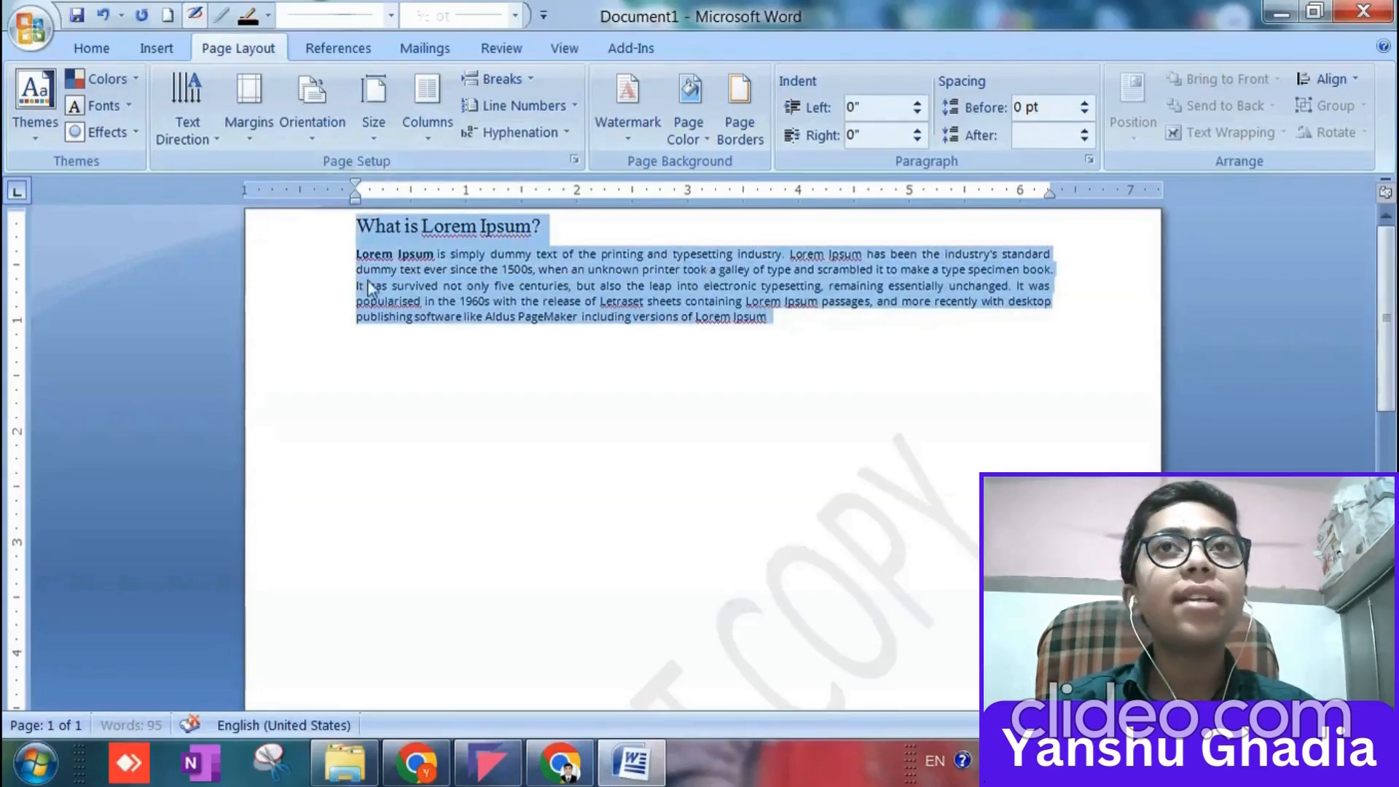
left_click(798, 319)
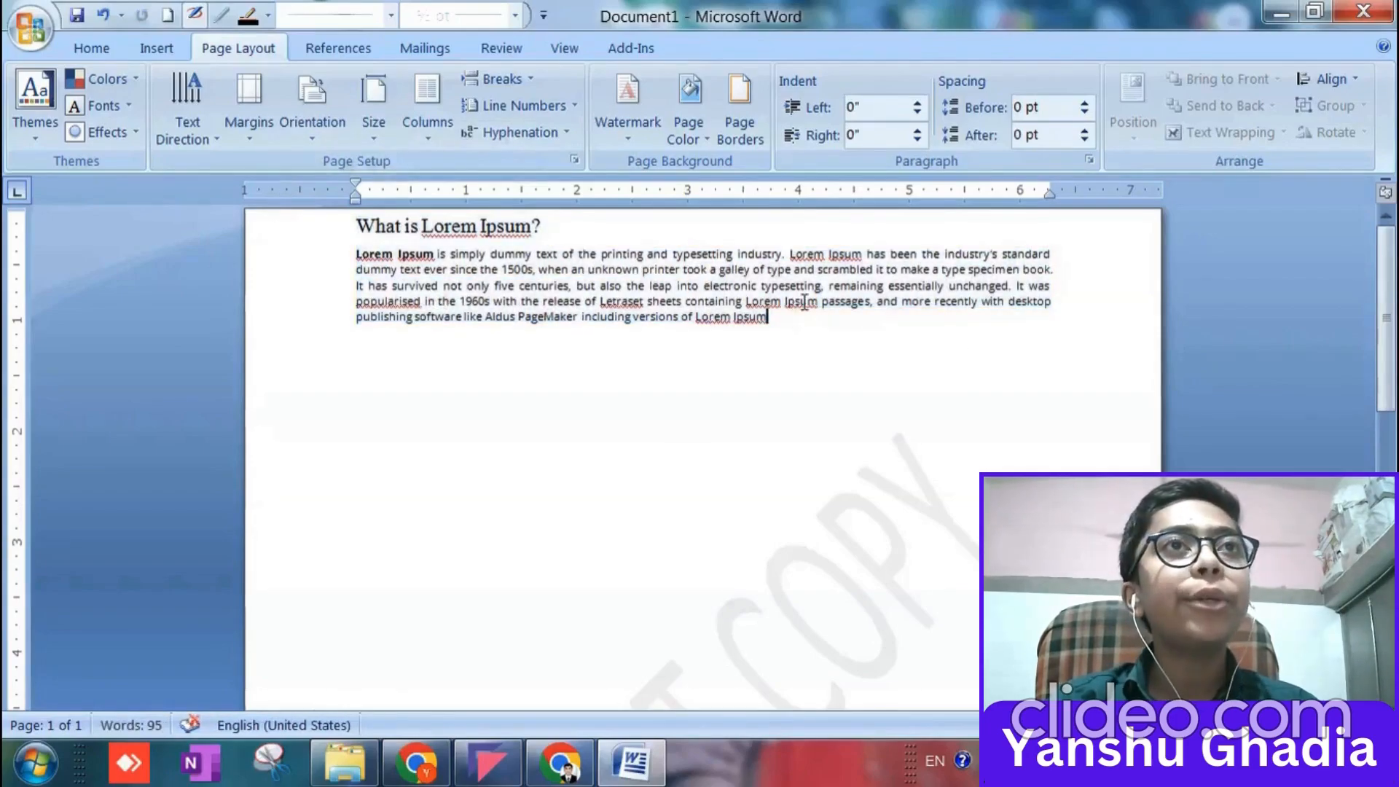
key("ctrl+v")
key("ctrl+v")
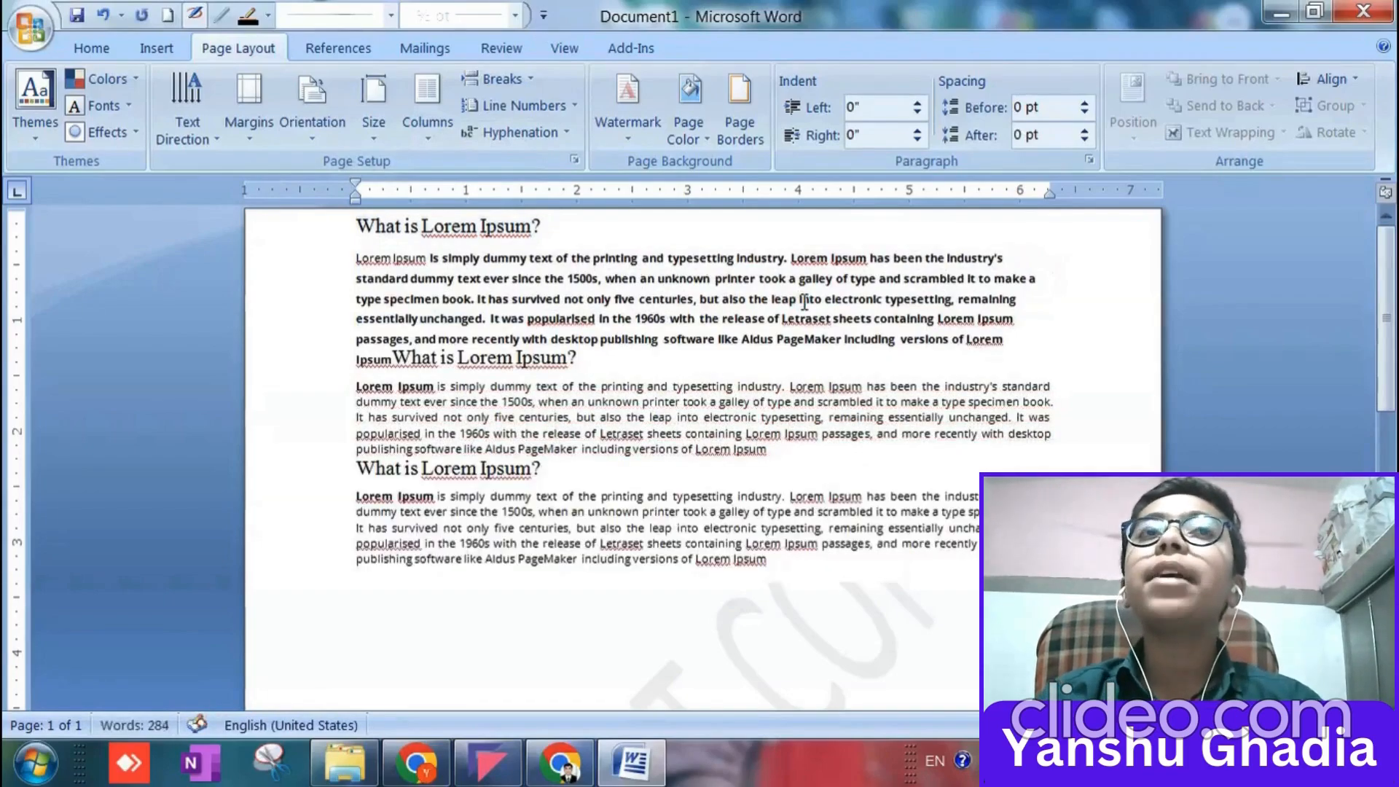
key("ctrl+v")
key("ctrl+v")
scroll(824, 300, "down", 5)
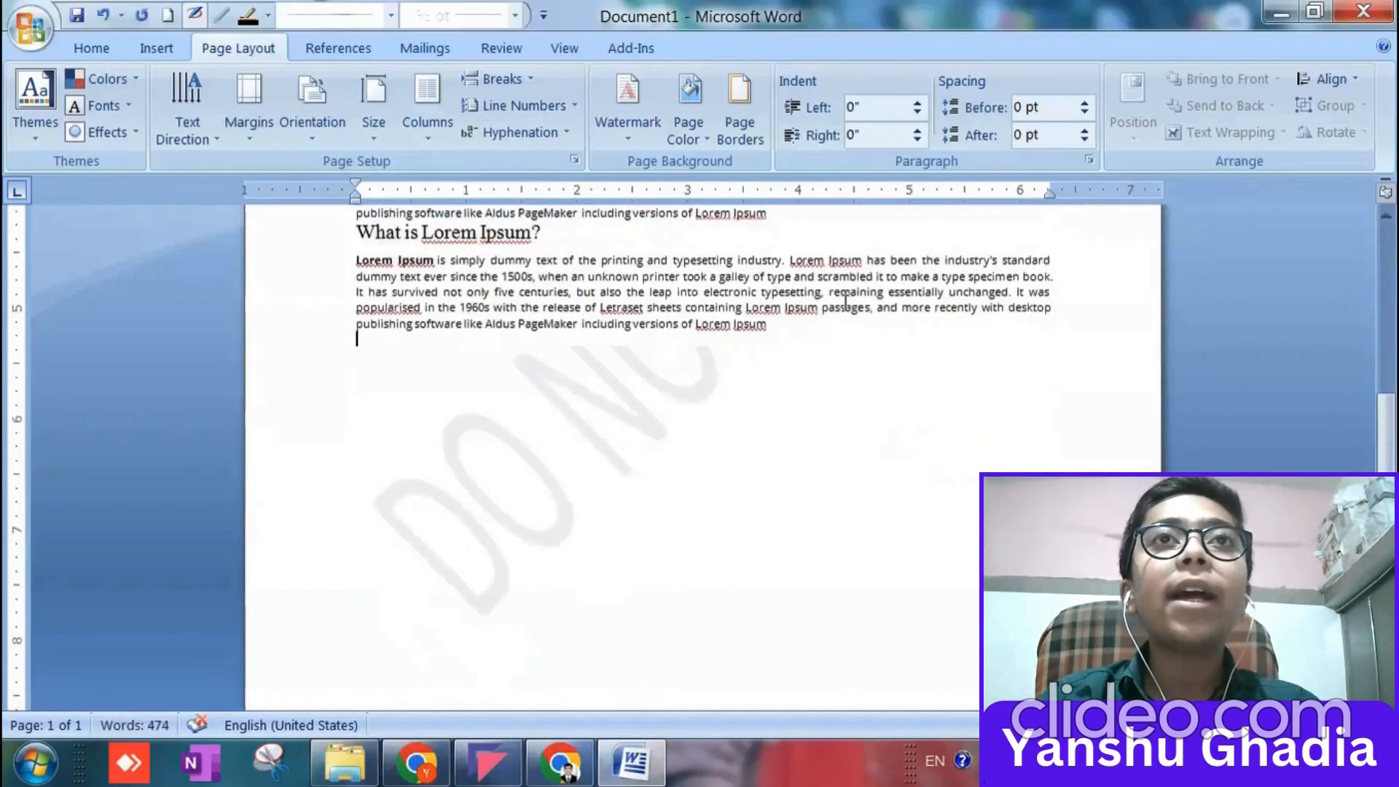
scroll(846, 302, "down", 3)
scroll(750, 355, "up", 3)
Undo the most recent pastes until only two Lorem Ipsum passages are on the page, and view the watermark.
key("ctrl+z")
key("ctrl+z")
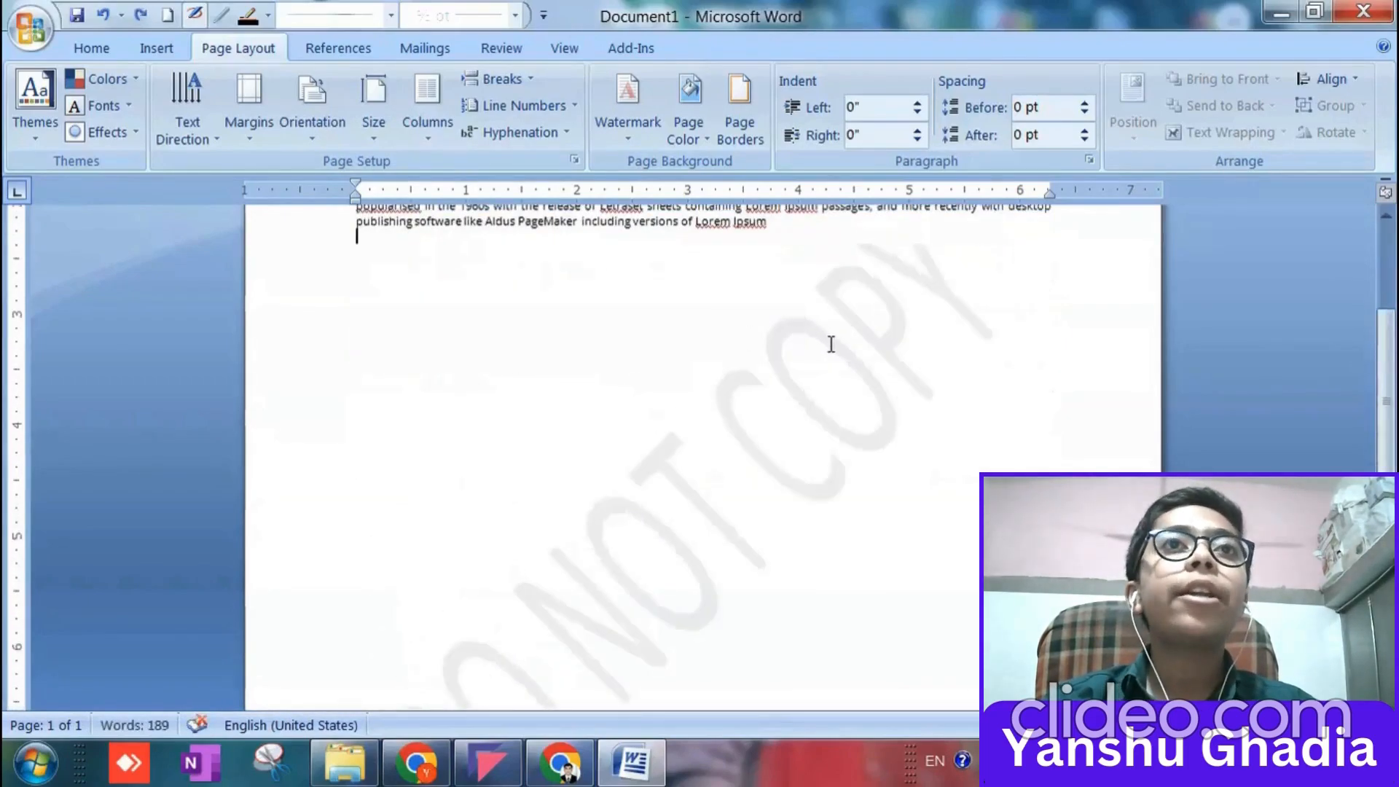
scroll(830, 343, "up", 5)
scroll(827, 343, "down", 3)
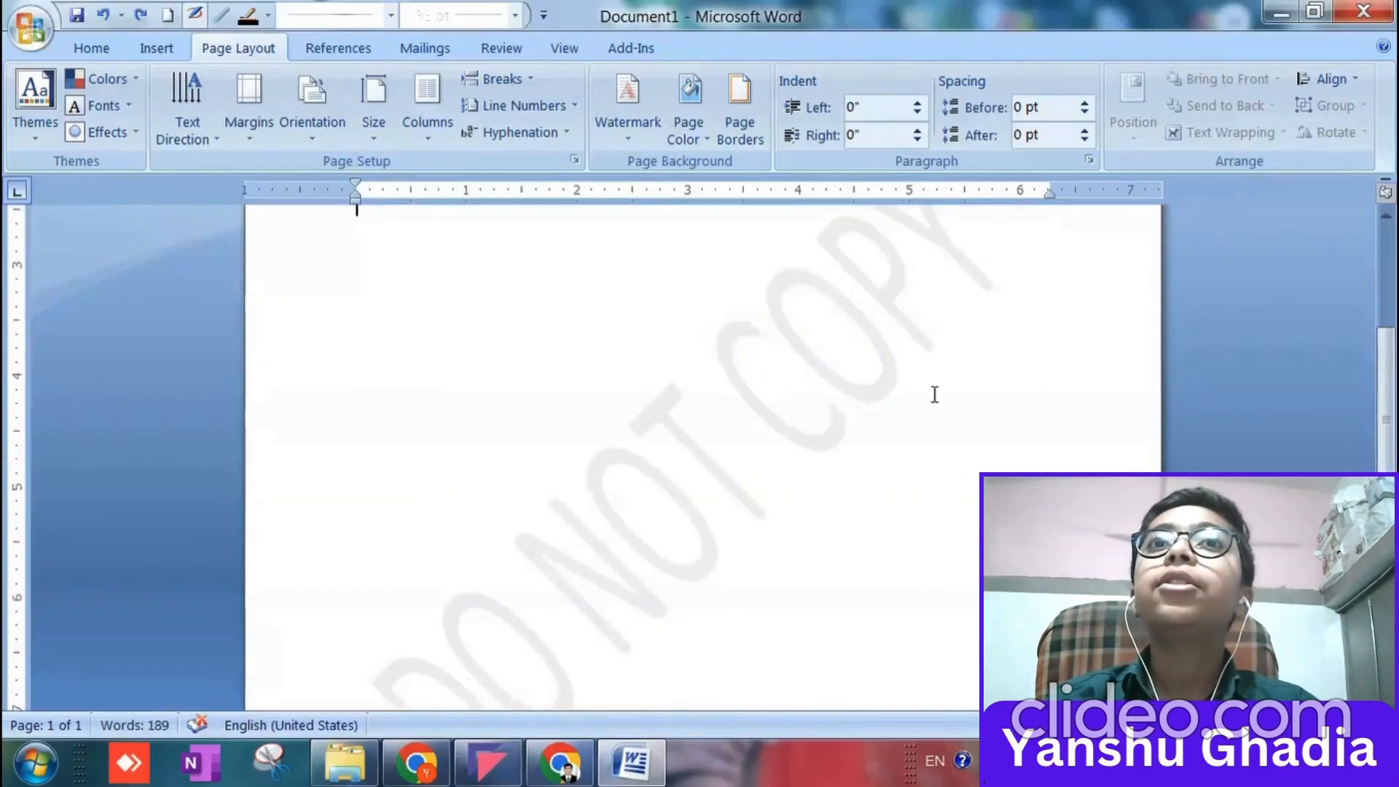
Set the page color to Orange, Accent 6, Darker 50%.
left_click(644, 136)
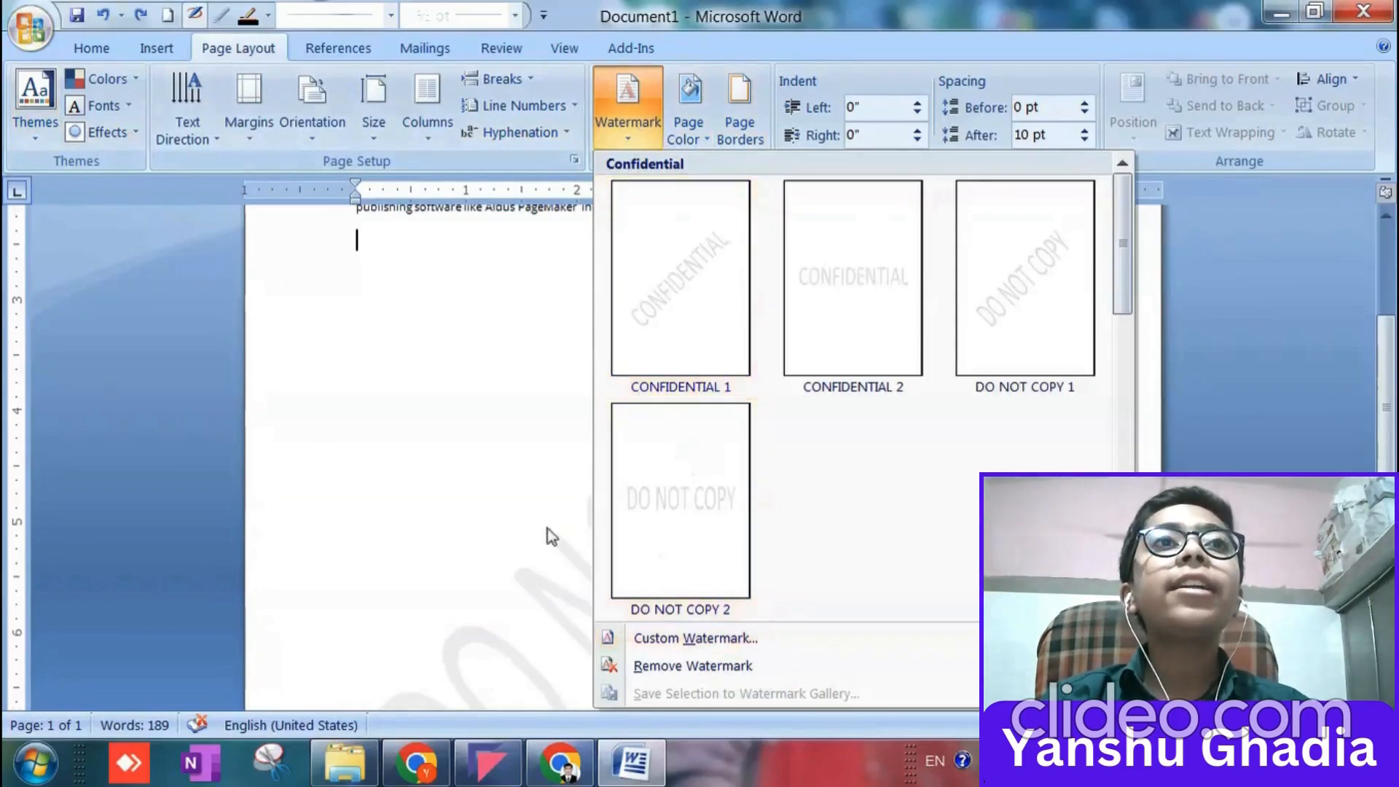
left_click(533, 344)
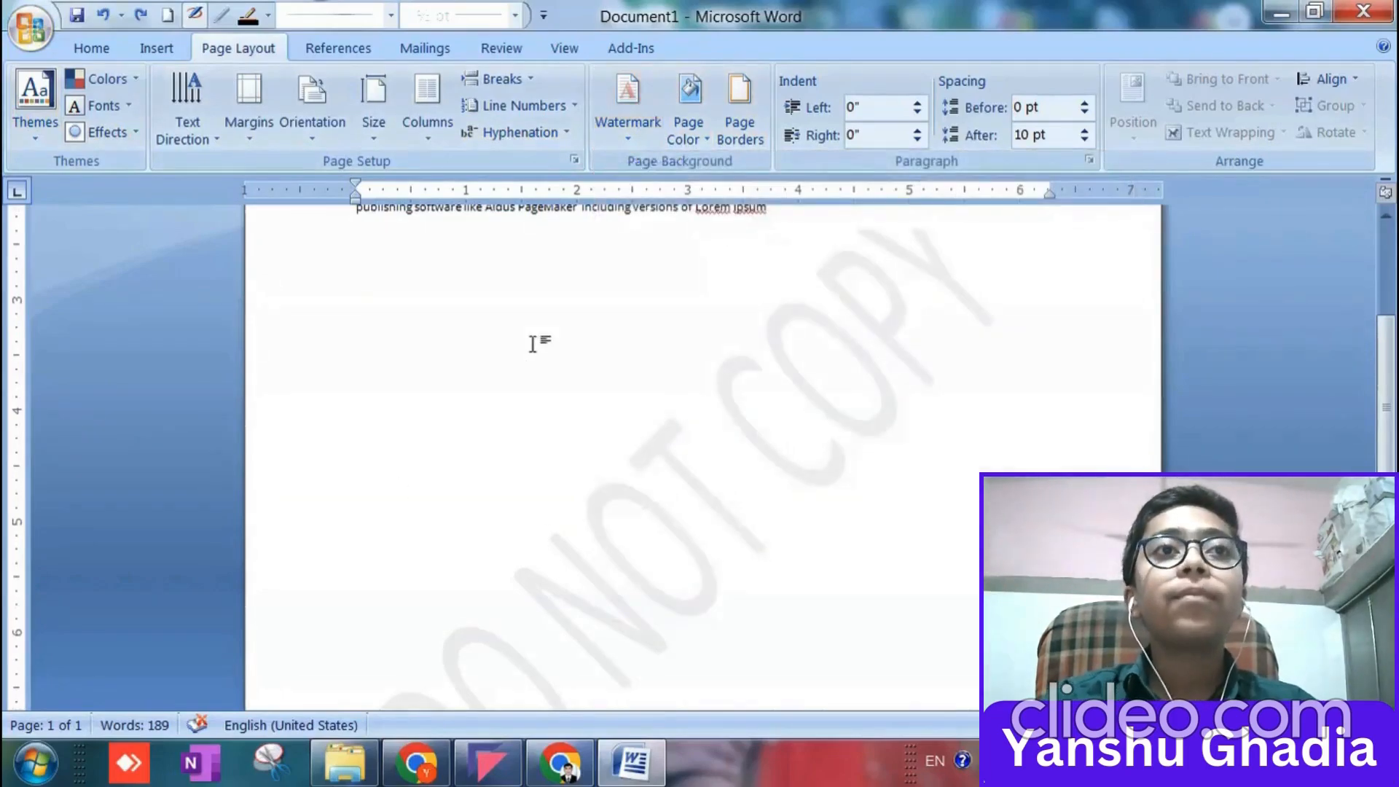
left_click(691, 135)
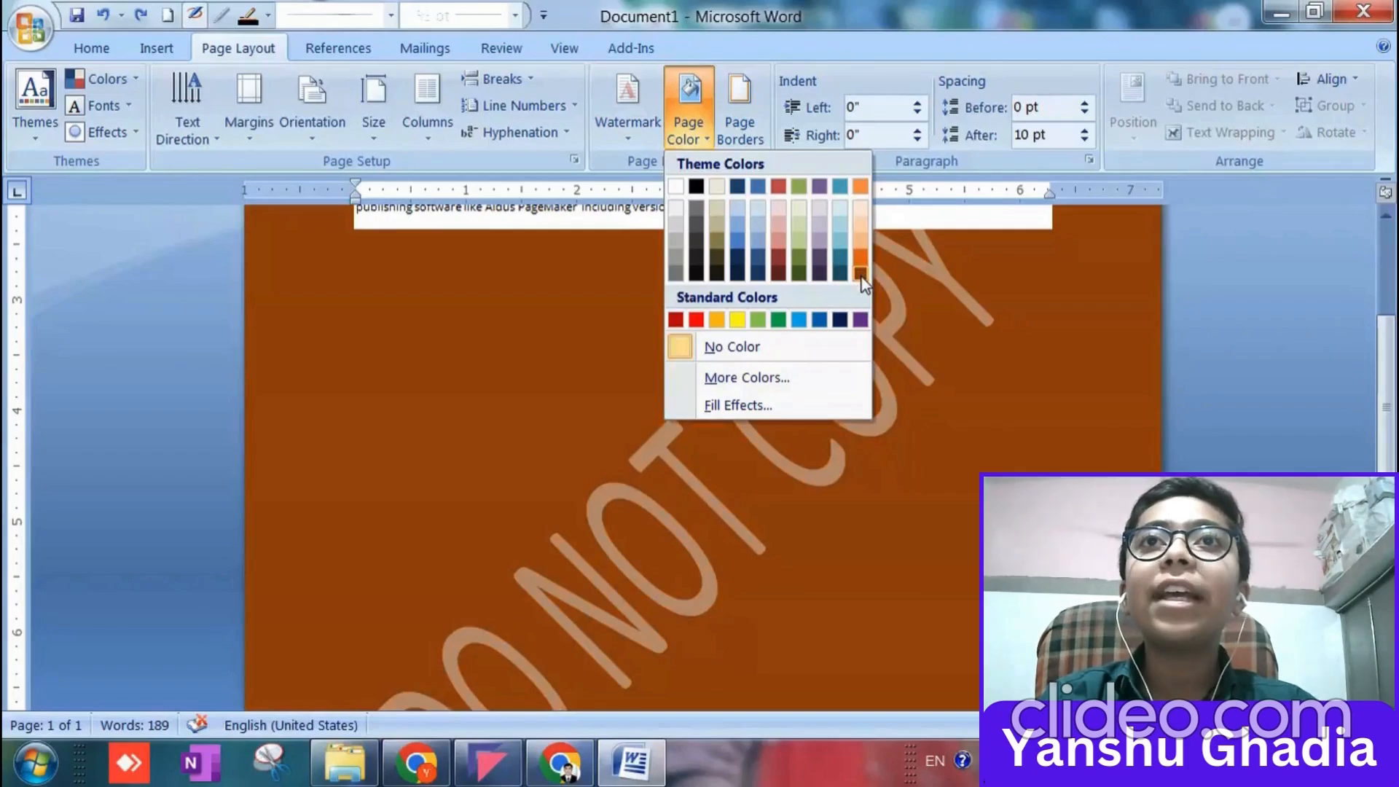
left_click(861, 274)
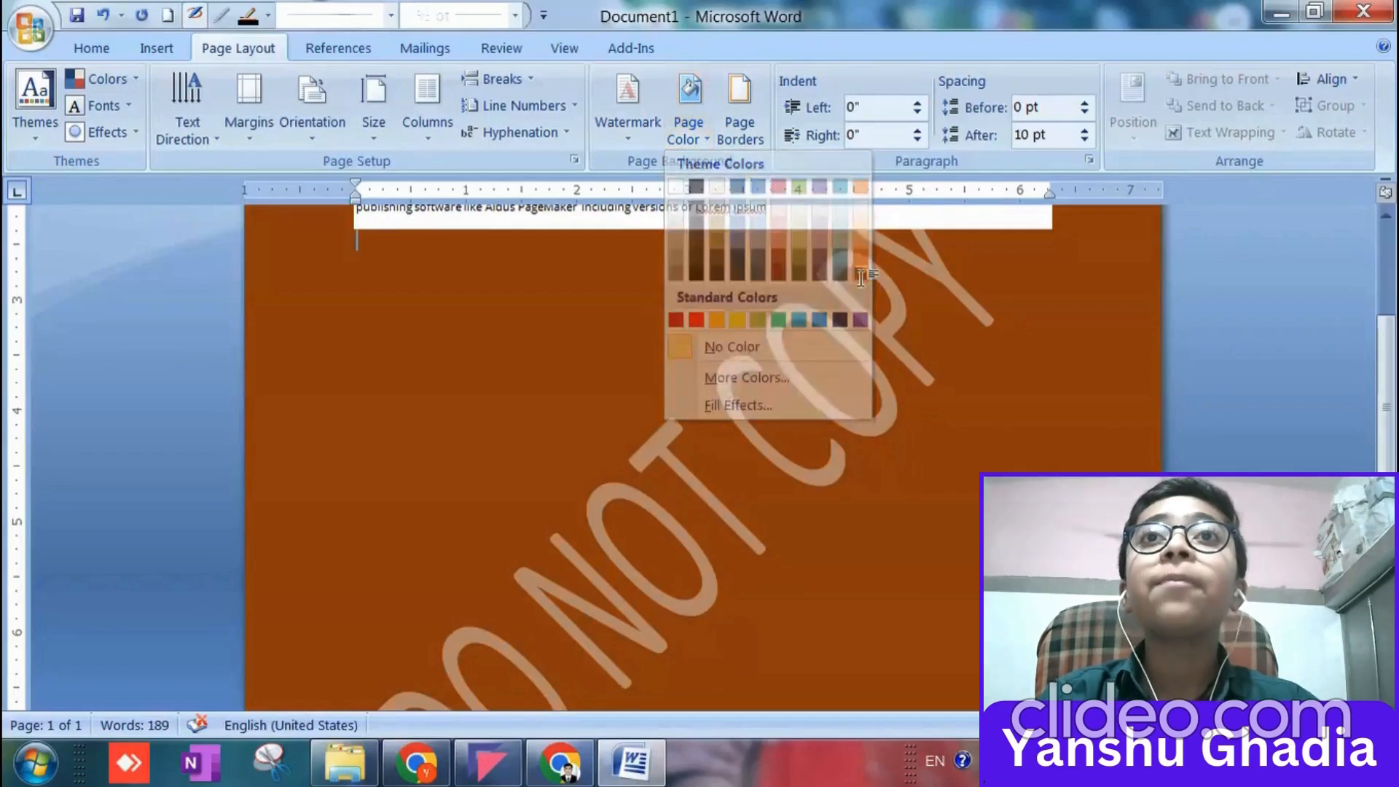
scroll(457, 629, "up", 5)
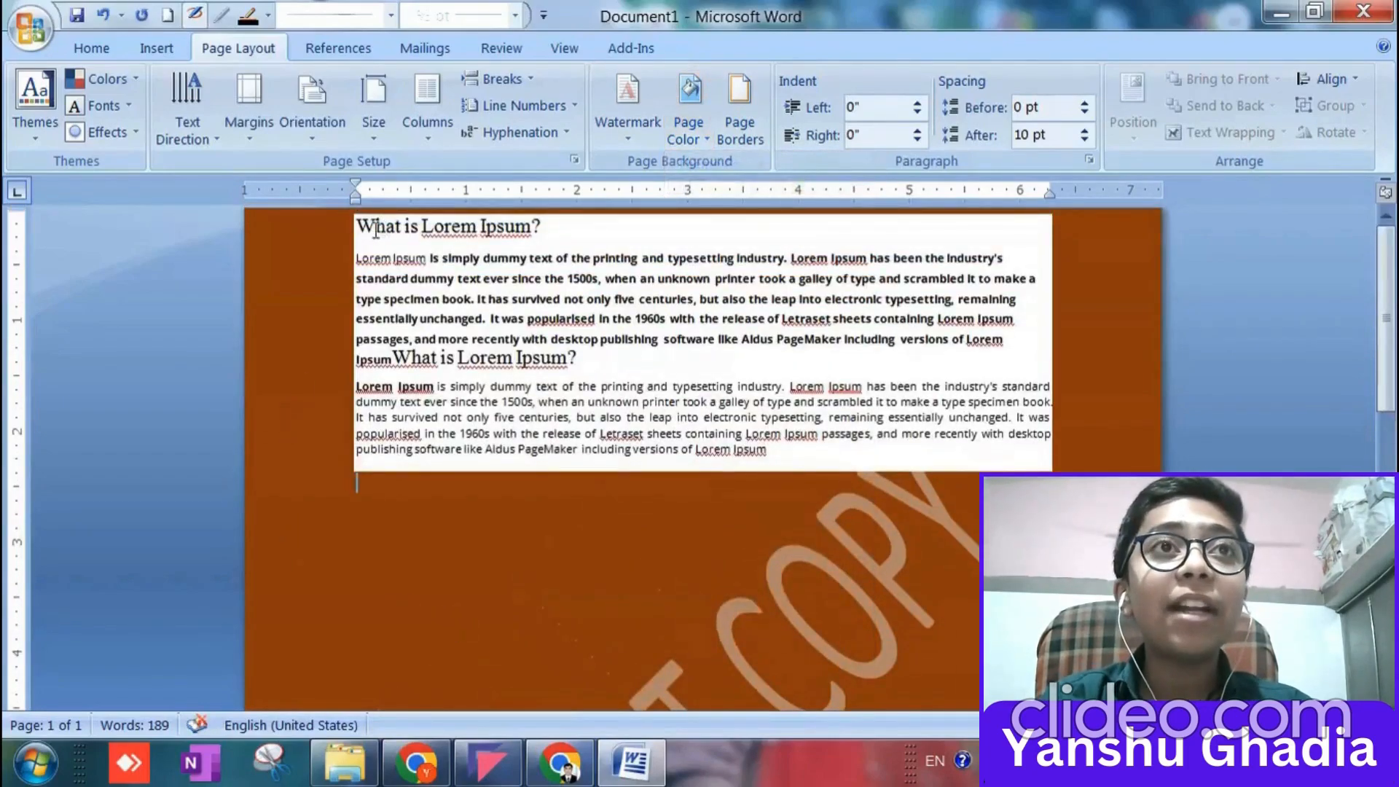
Cut both Lorem Ipsum passages from the page, leaving it empty.
left_click_drag(359, 228, 614, 409)
left_click(928, 470)
key("ctrl+a")
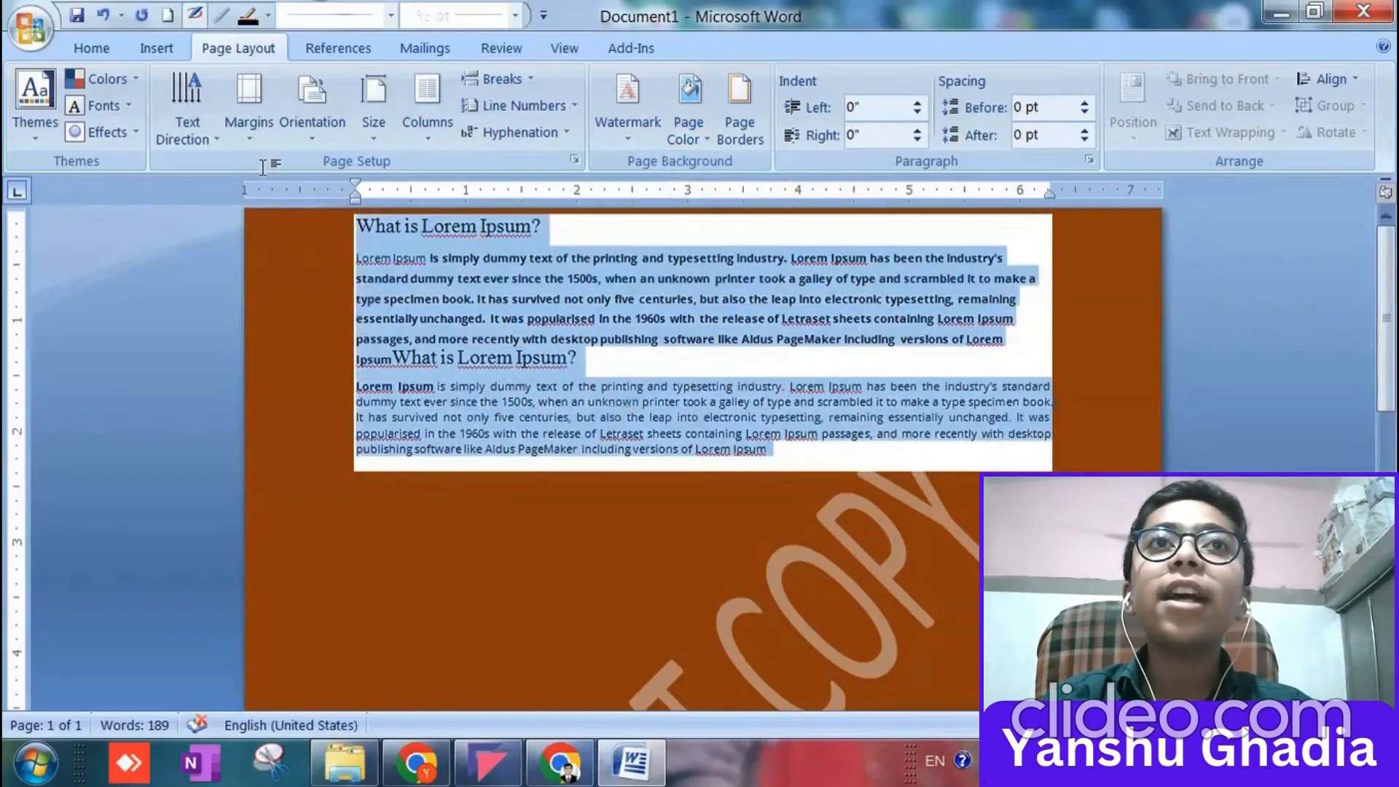
left_click(647, 475)
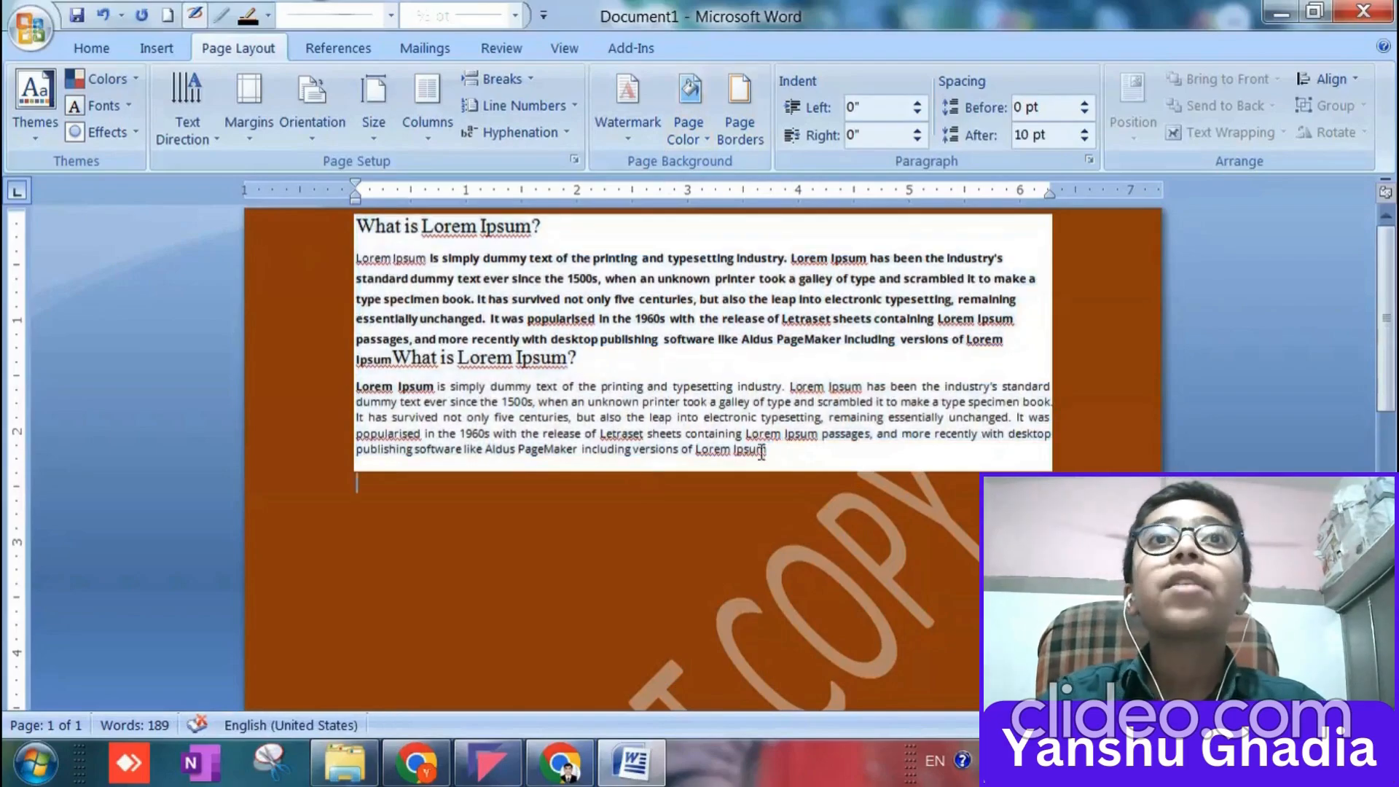
left_click_drag(861, 466, 248, 211)
key("ctrl+c")
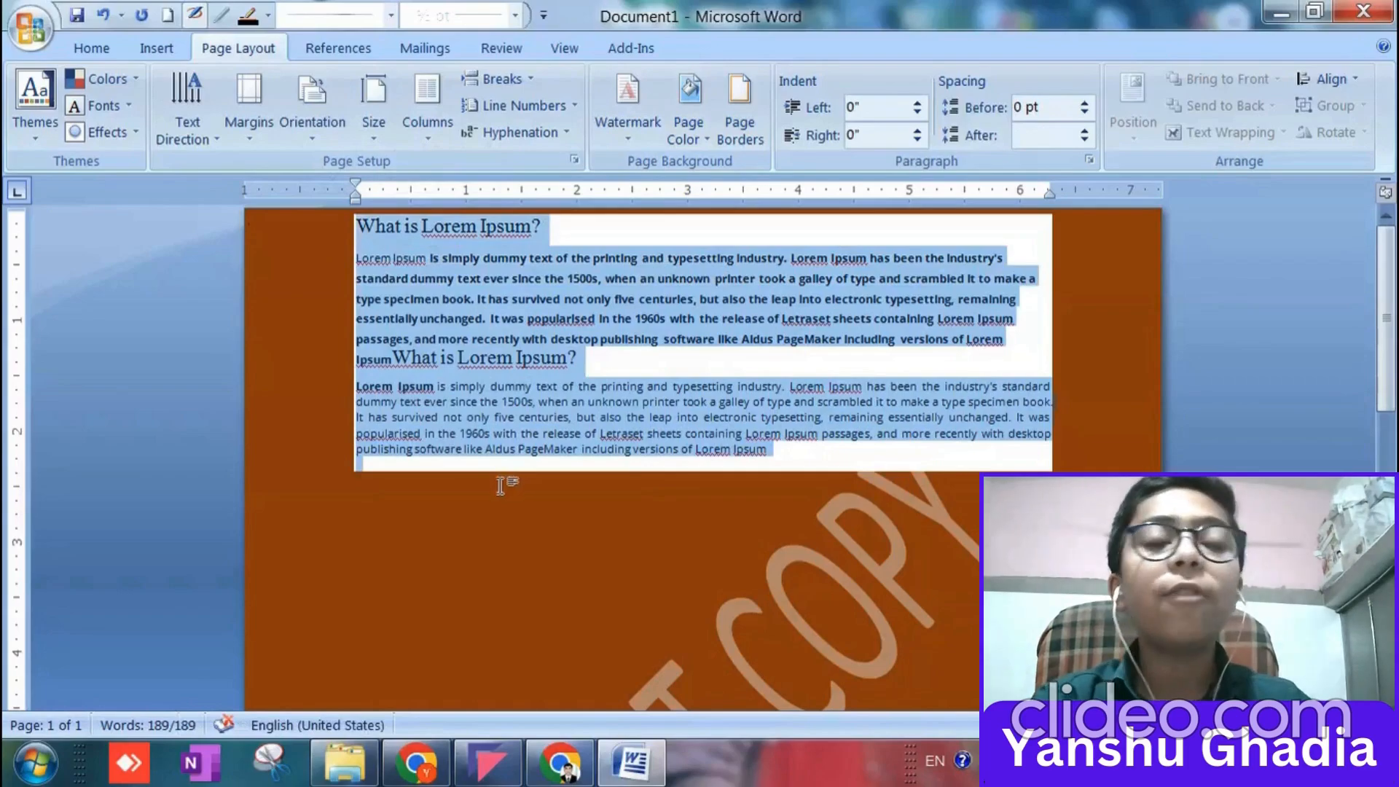
key("Delete")
Draw a text box about 8.54" high and 7.07" wide over most of the page.
left_click(157, 49)
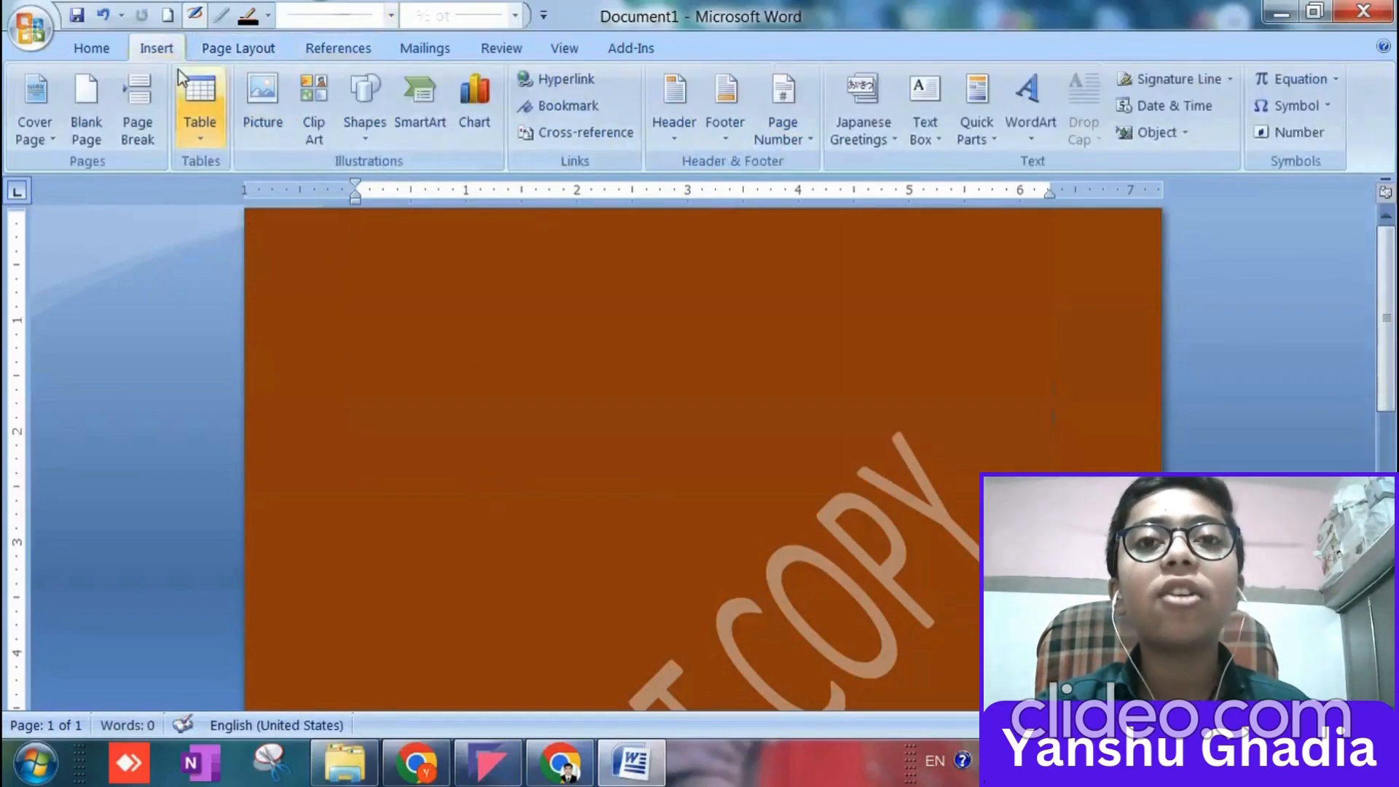
left_click(365, 128)
left_click(363, 191)
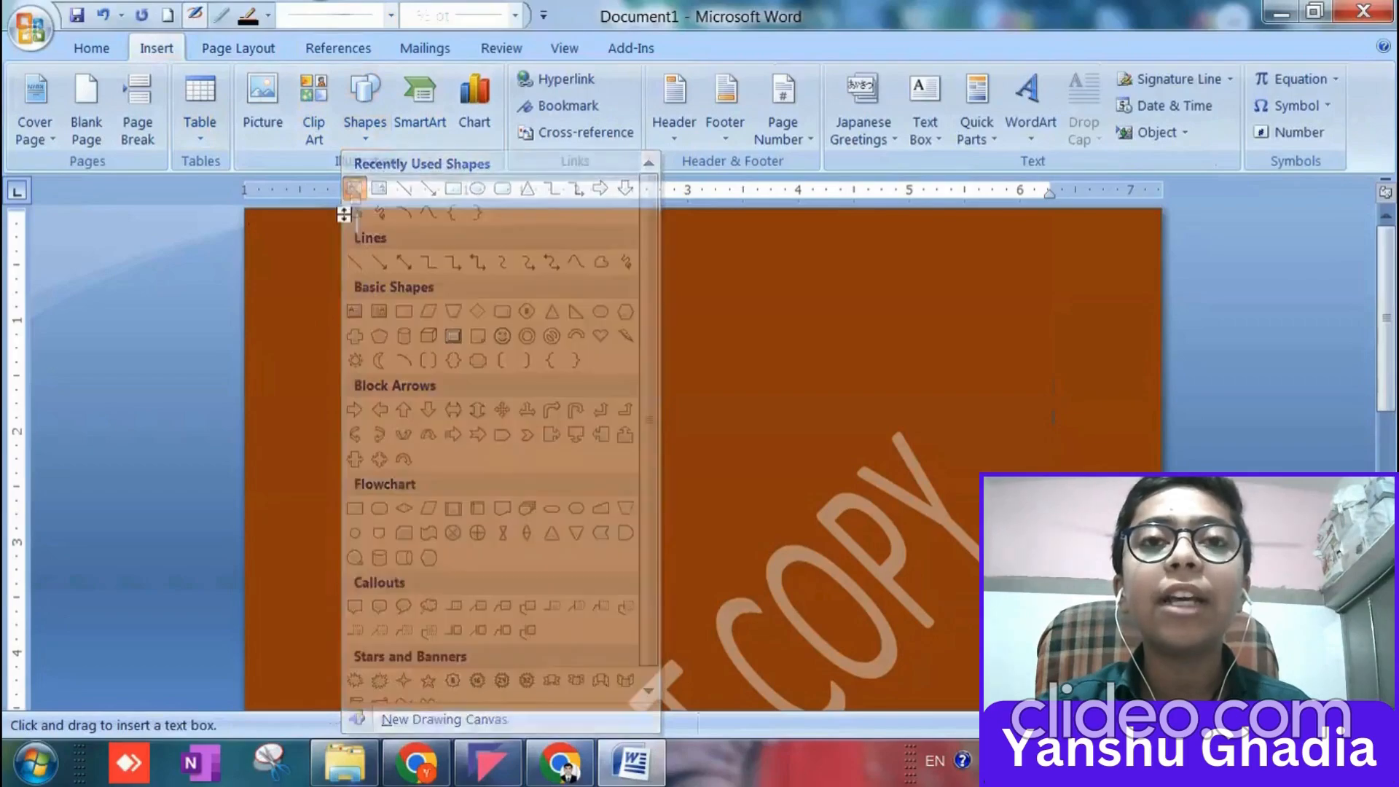
scroll(966, 648, "down", 12)
left_click_drag(965, 648, 1090, 604)
scroll(950, 582, "up", 6)
scroll(950, 581, "up", 3)
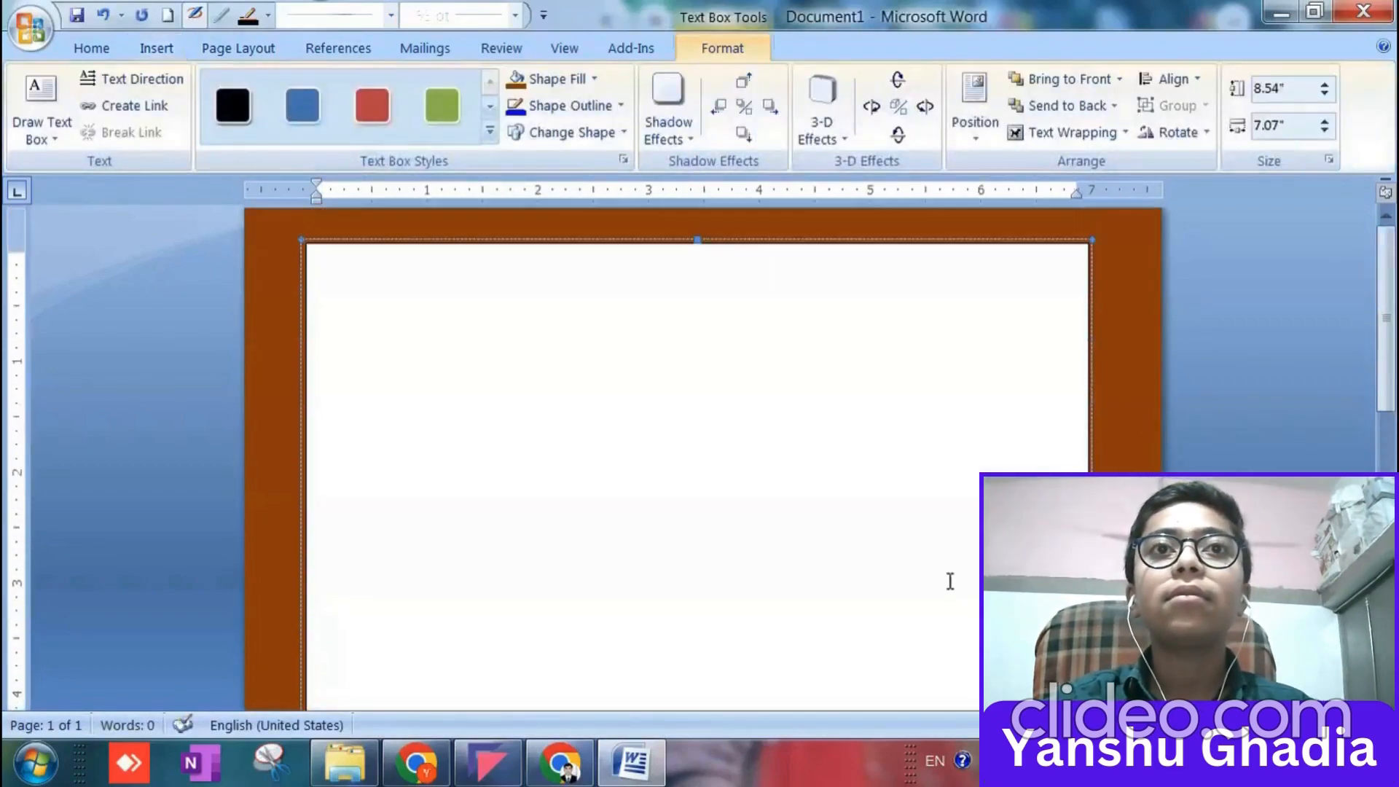
Paste the cut Lorem Ipsum text into the text box and set the box's shape fill to No Fill.
key("ctrl+v")
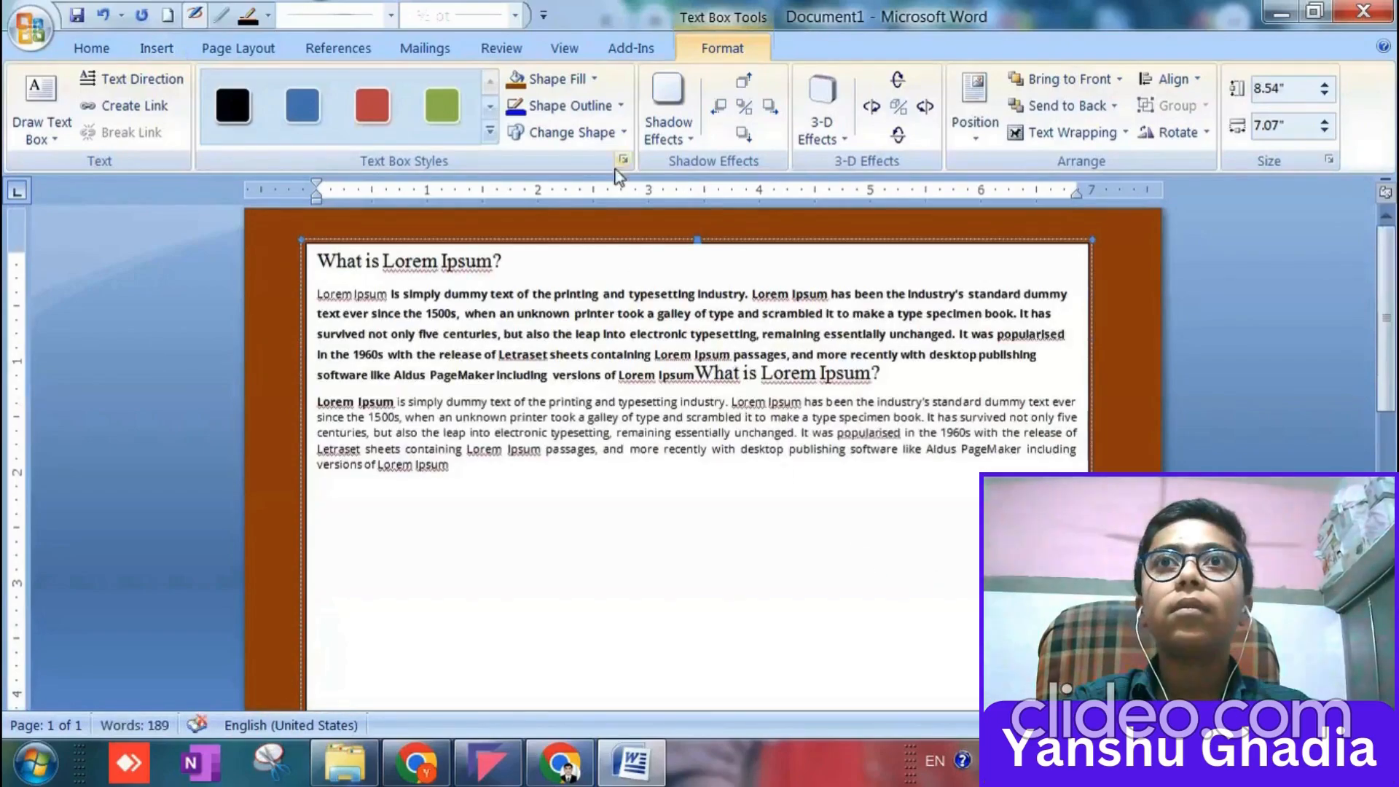
left_click(592, 81)
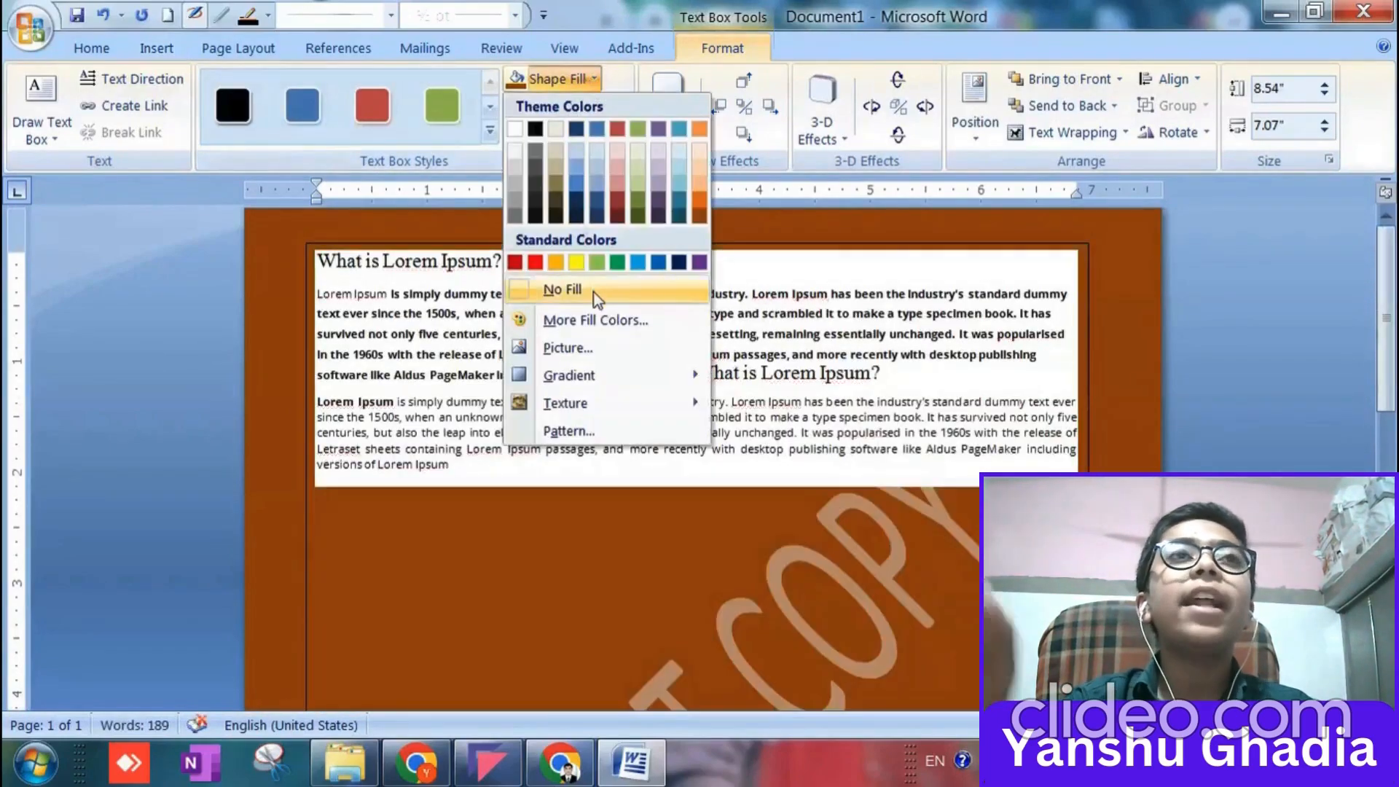
left_click(593, 291)
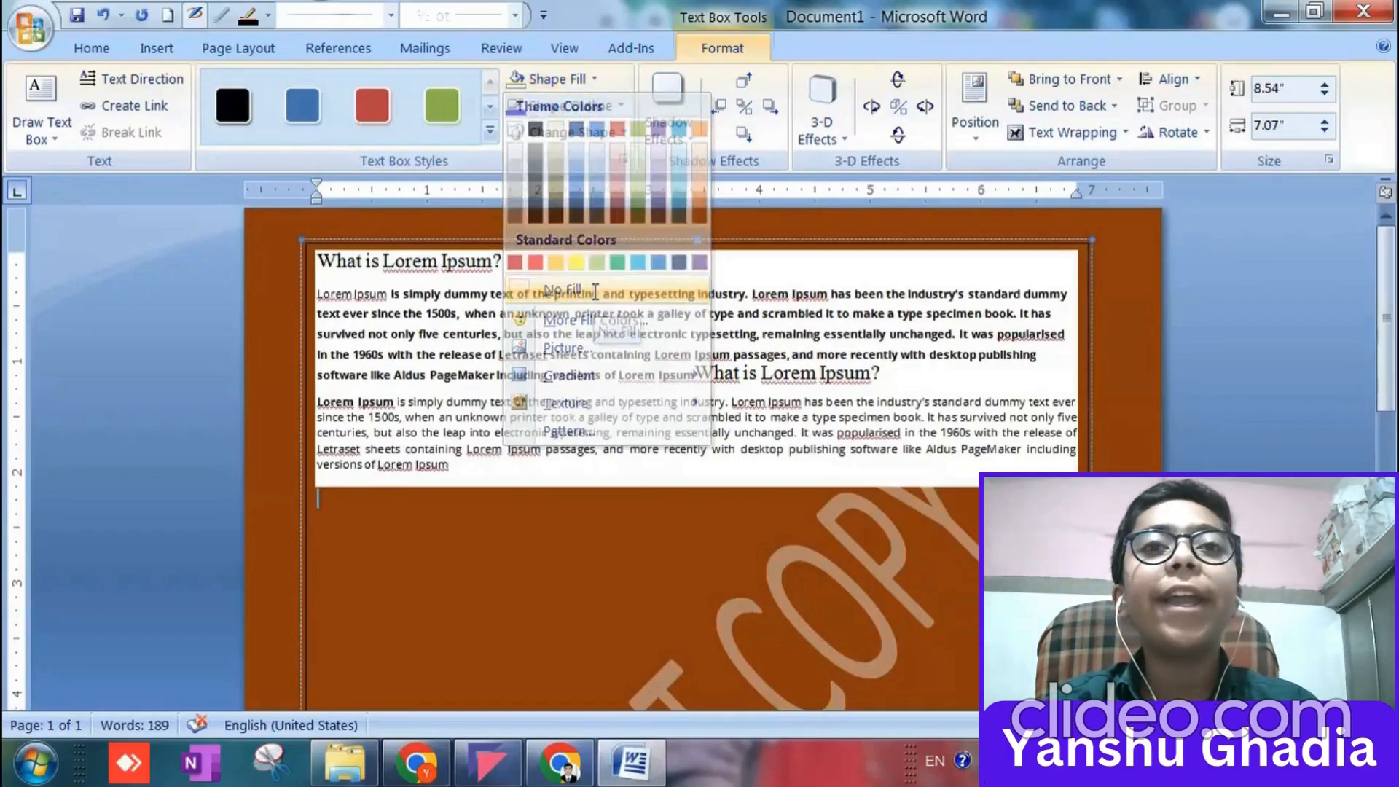
Cut all the text from the text box and paste it back in.
key("ctrl+a")
left_click(531, 467)
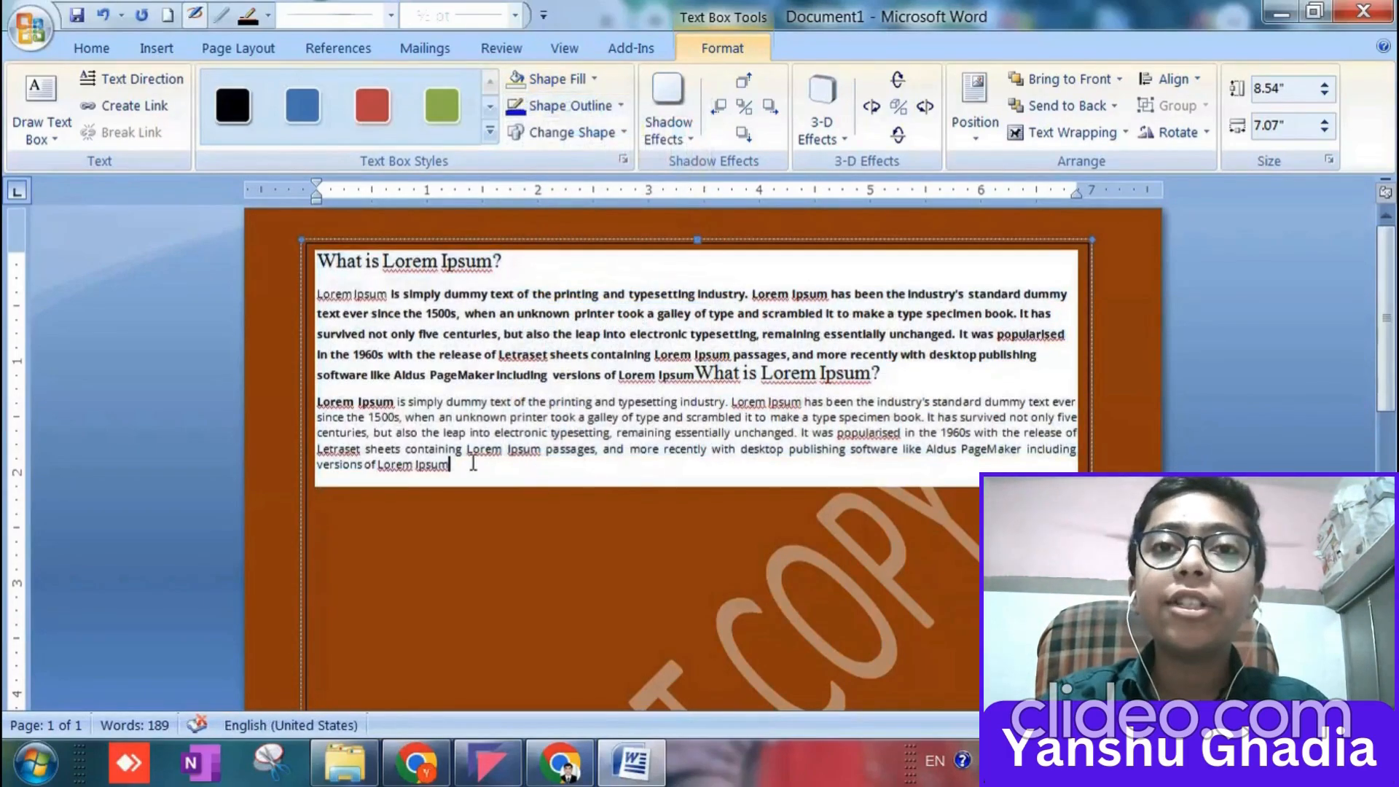
left_click_drag(473, 465, 277, 235)
key("ctrl+c")
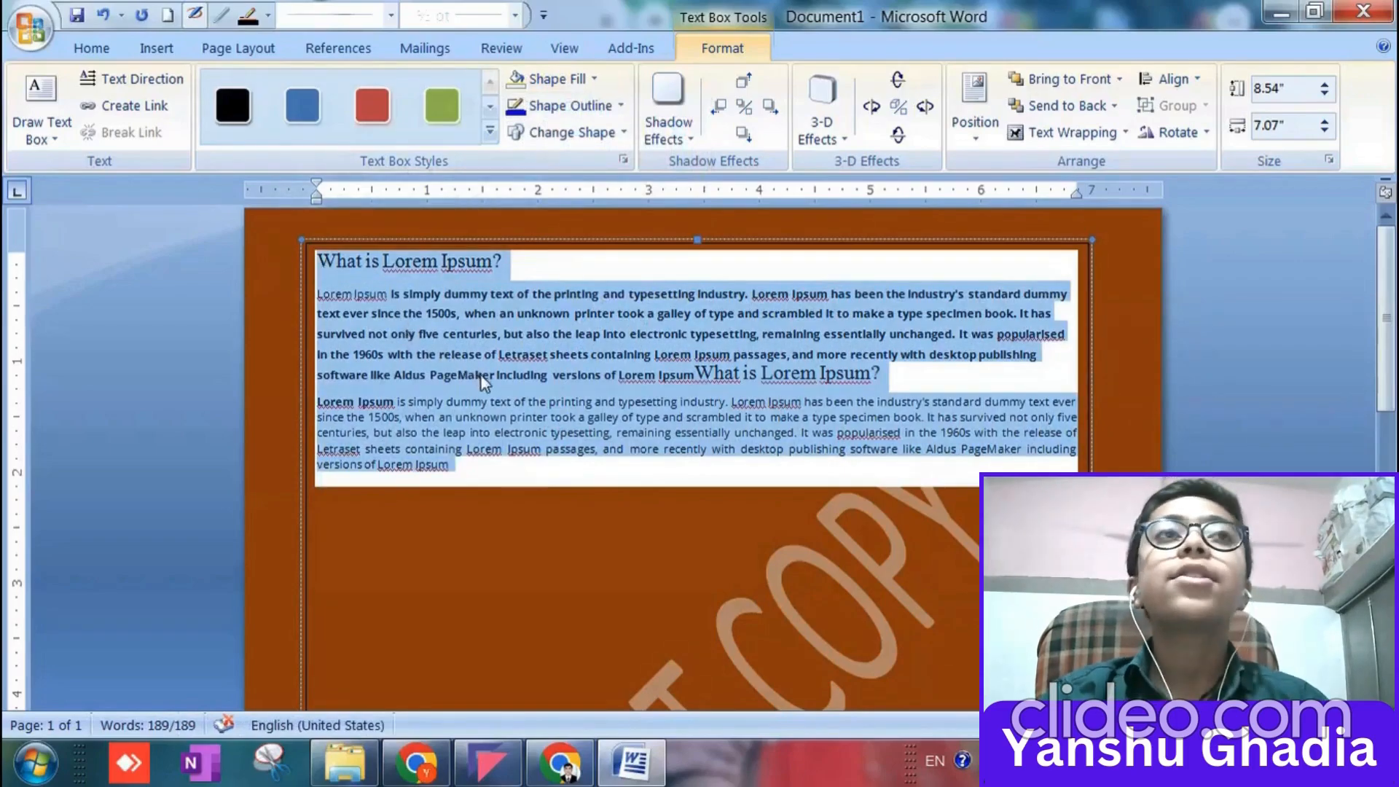
key("Delete")
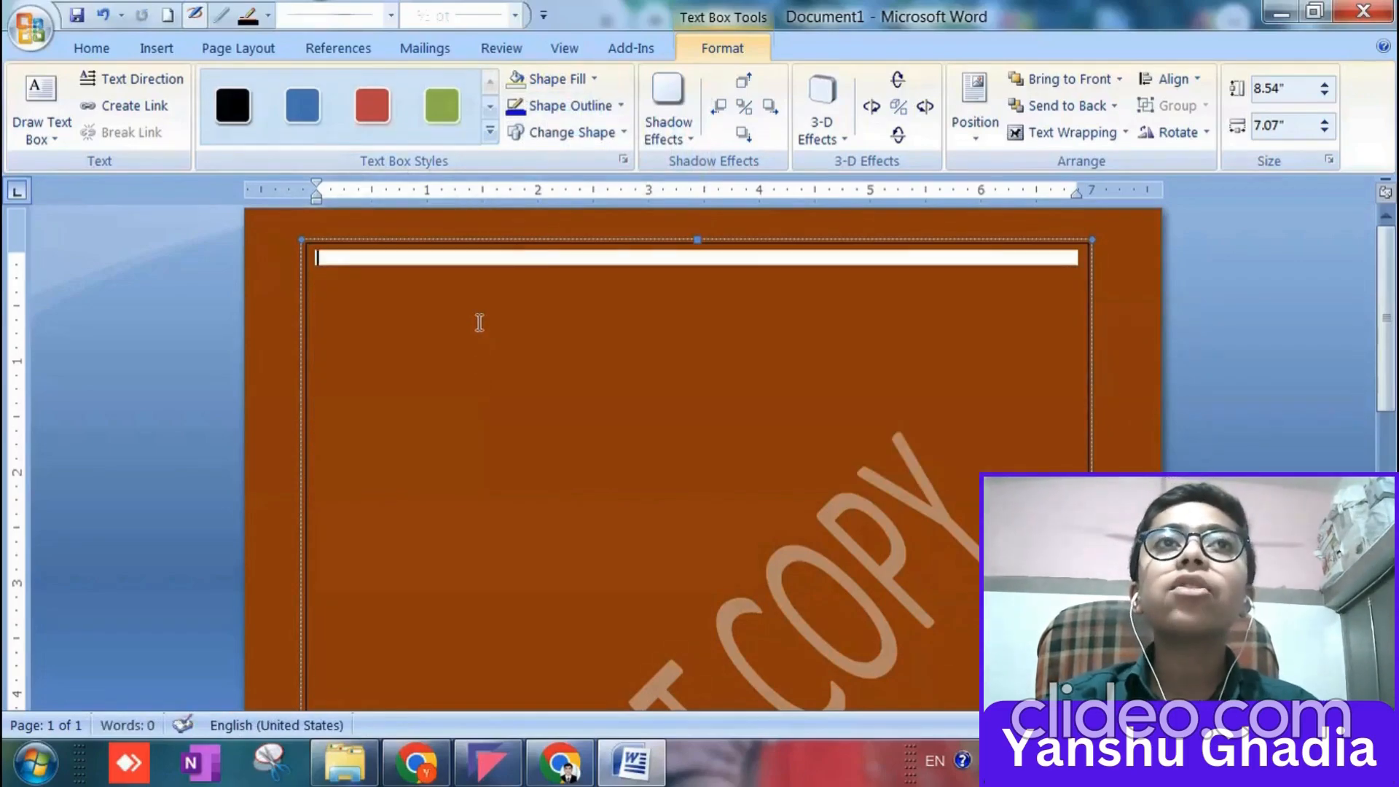
key("ctrl+v")
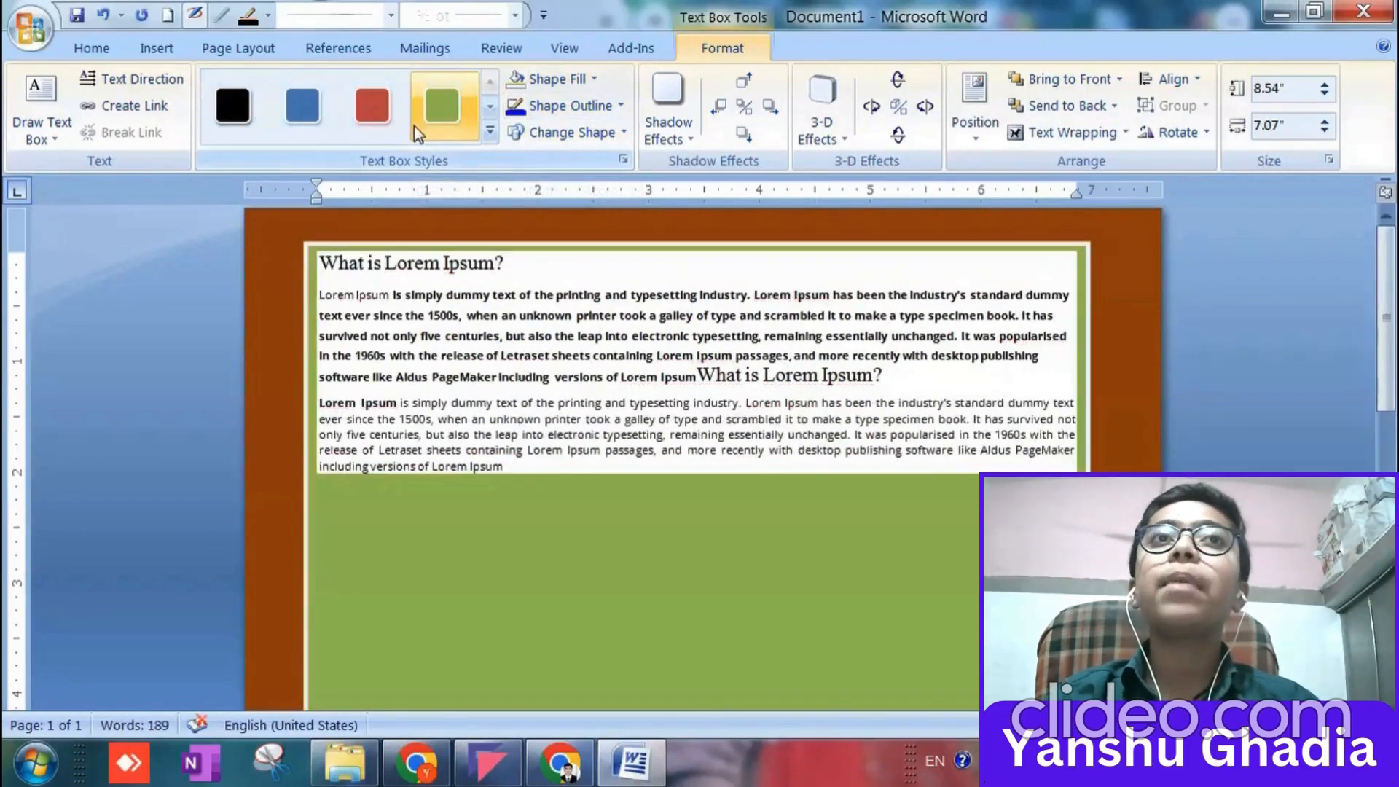
Delete all text from the text box, including a trial letter d entered in it.
left_click(511, 471)
key("ctrl+a")
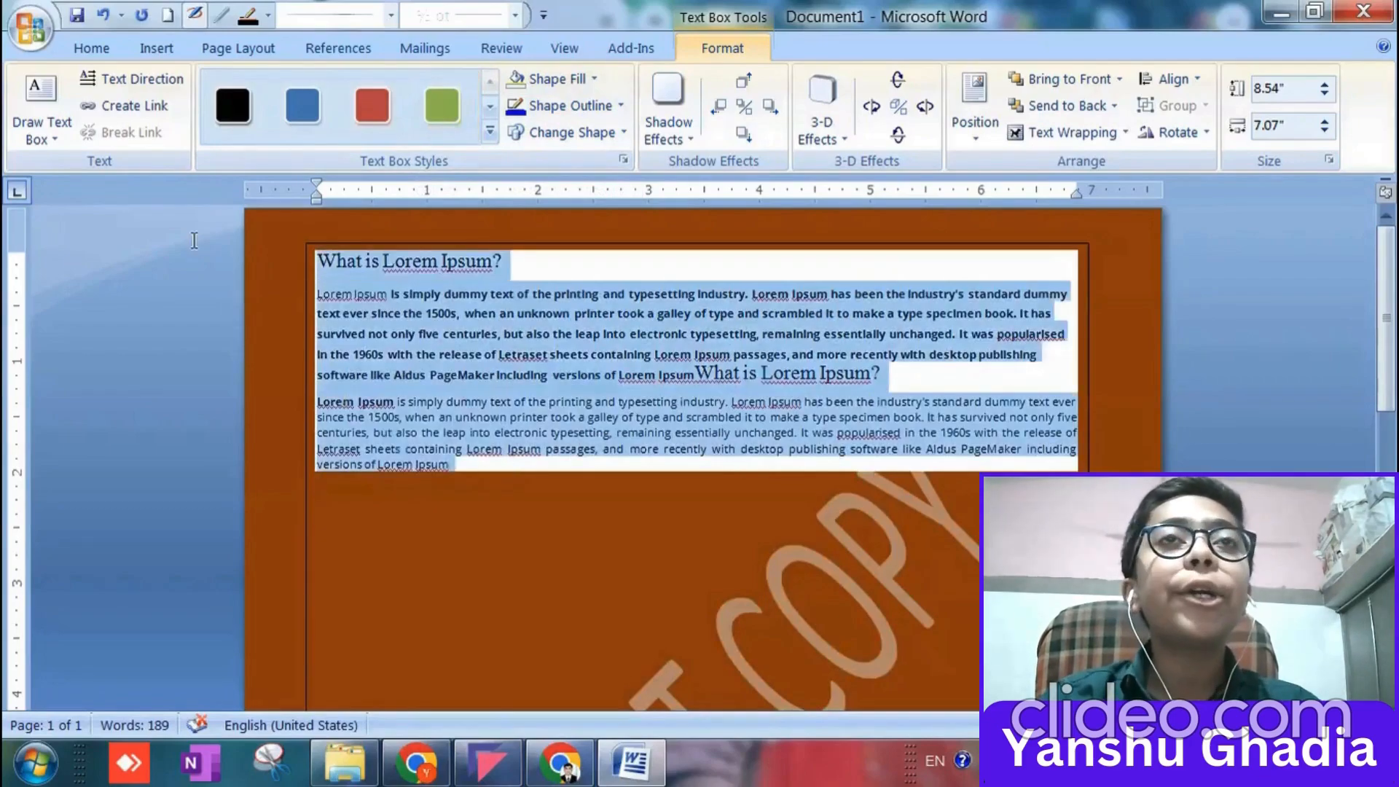
key("Delete")
type("dd")
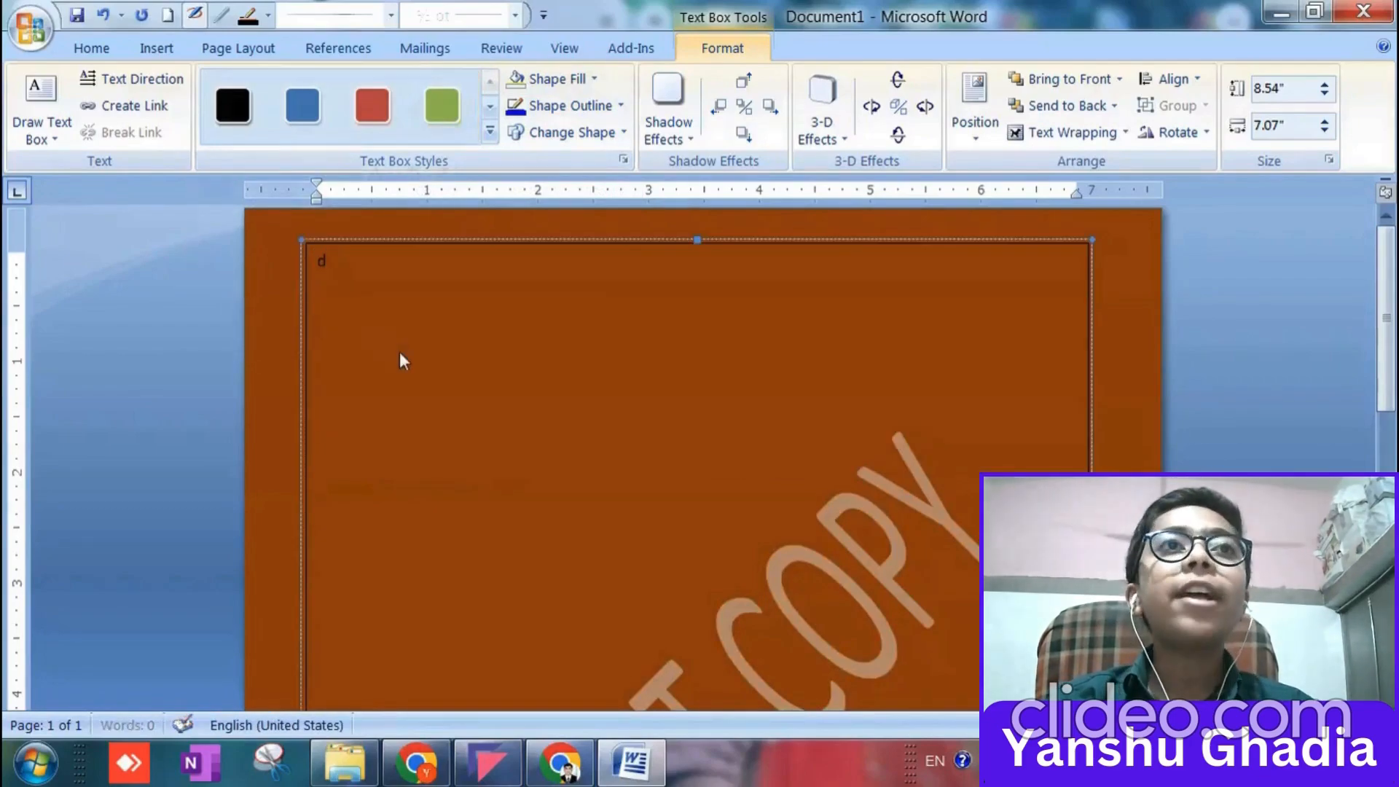
key("BackSpace")
key("BackSpace")
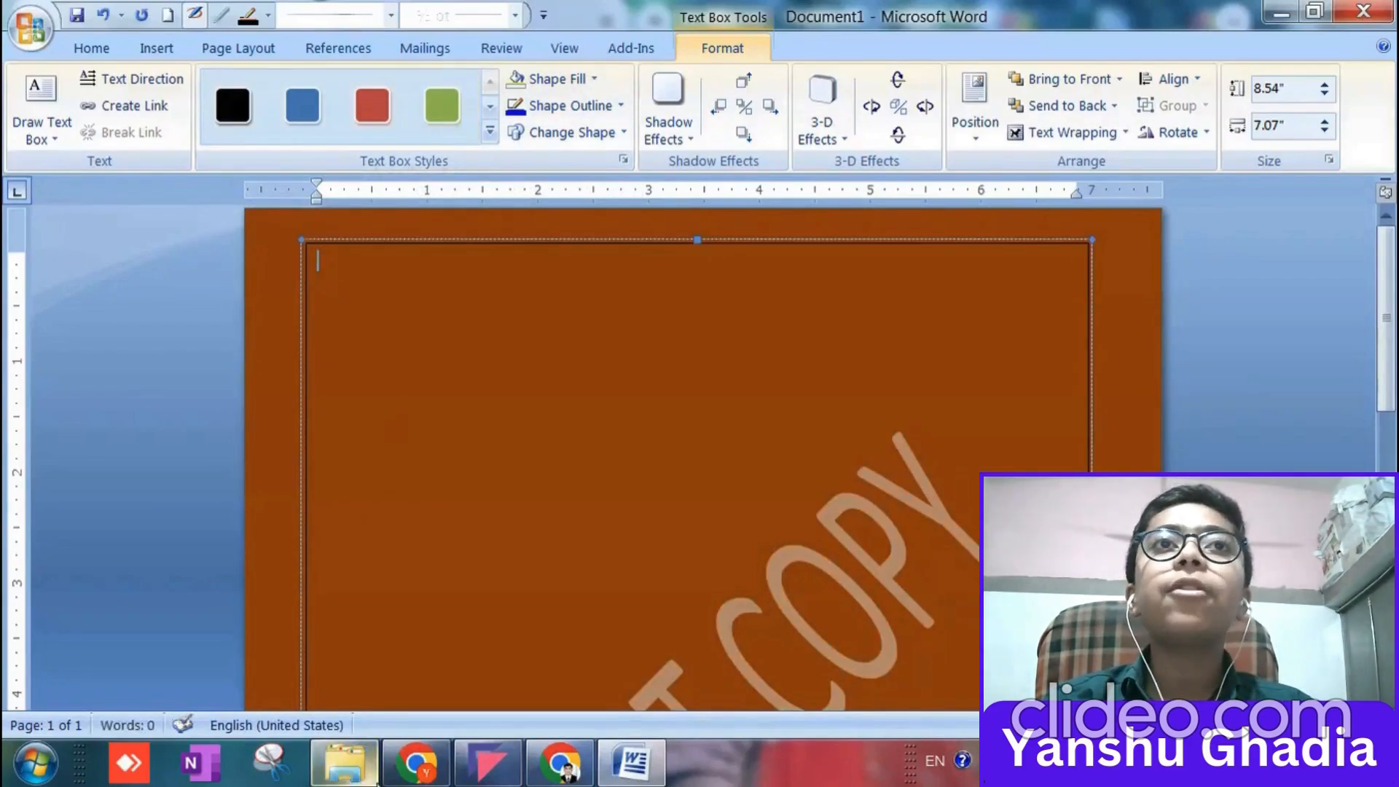
Switch to Chrome and copy the paragraph under "What is Lorem Ipsum?" on lipsum.com, without its heading.
left_click(400, 765)
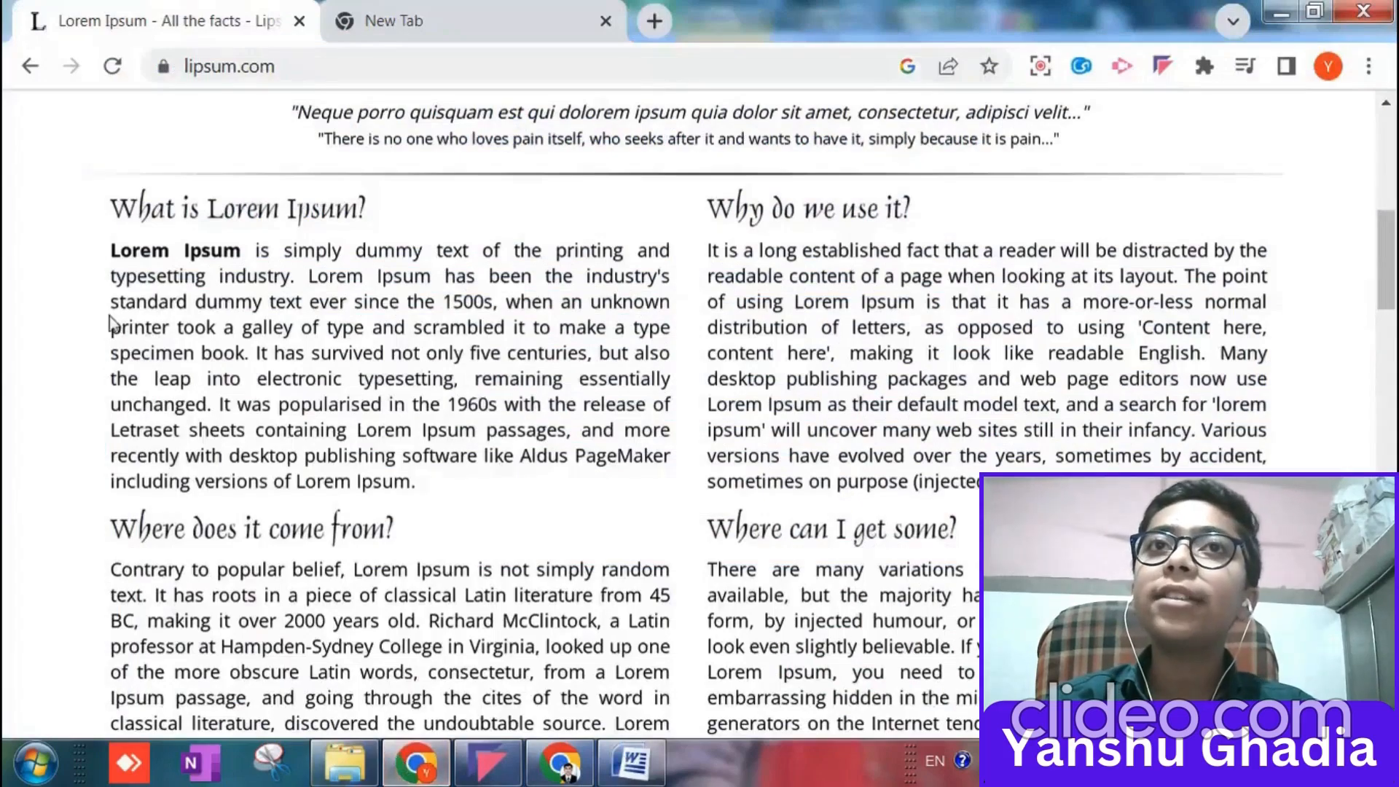
left_click_drag(103, 258, 342, 402)
left_click(342, 402)
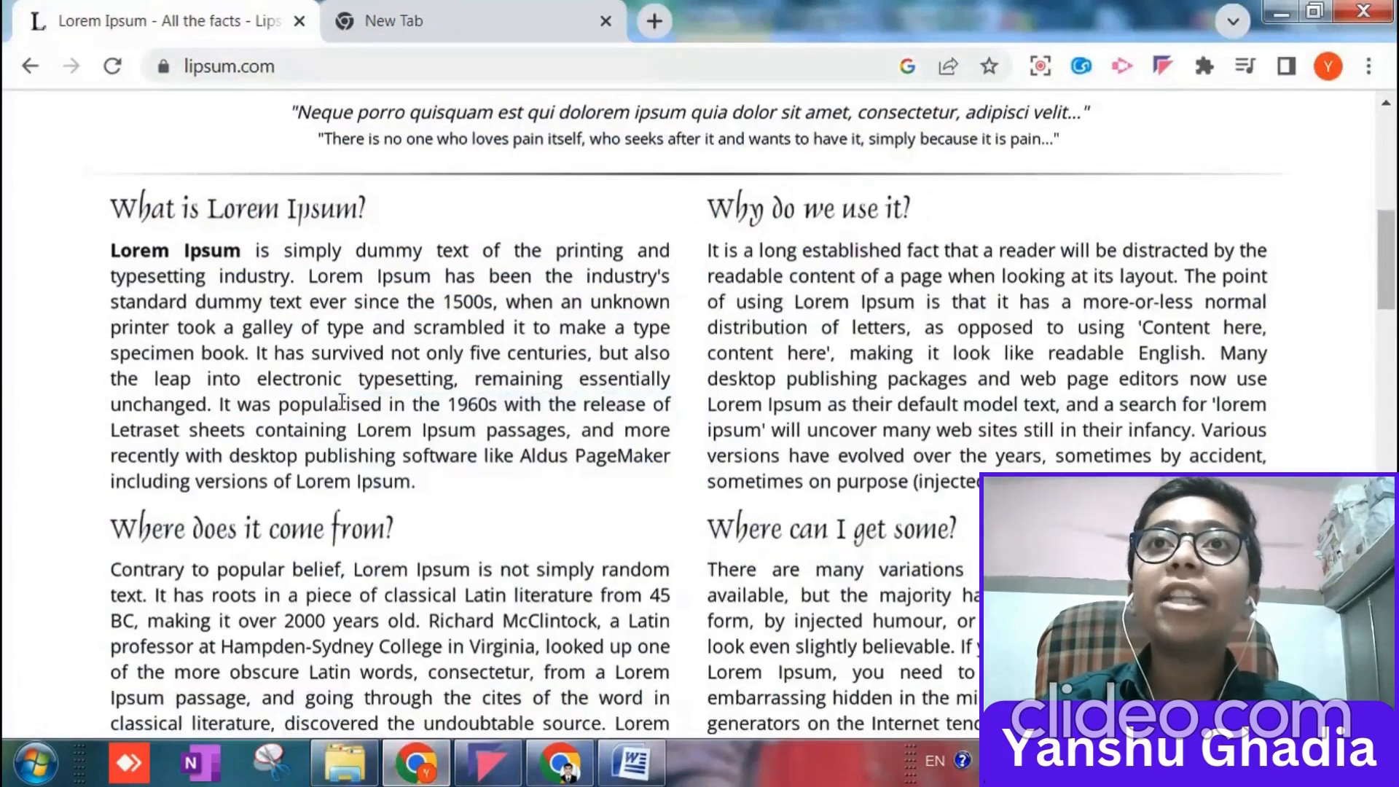
left_click_drag(104, 257, 320, 453)
left_click(306, 429)
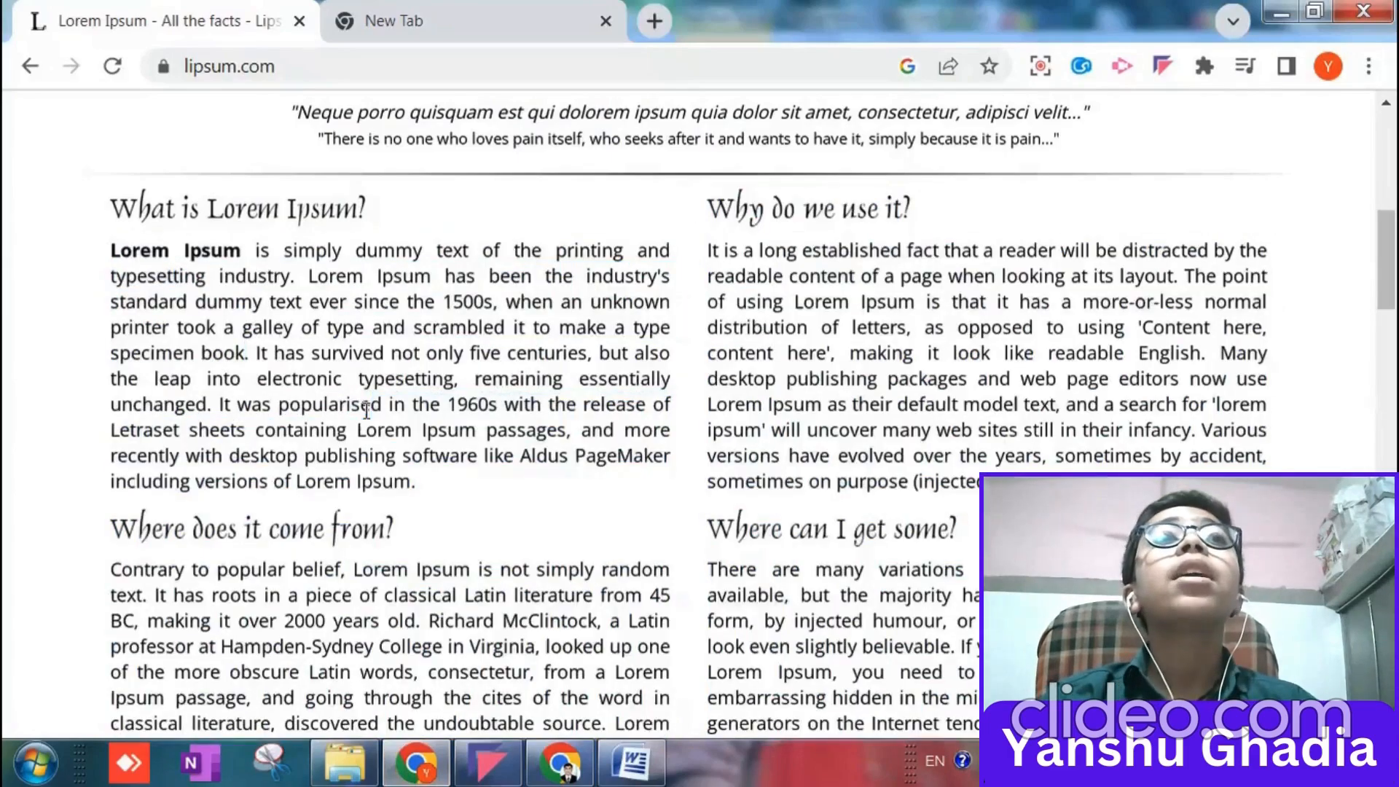
left_click_drag(111, 255, 457, 487)
key("ctrl+c")
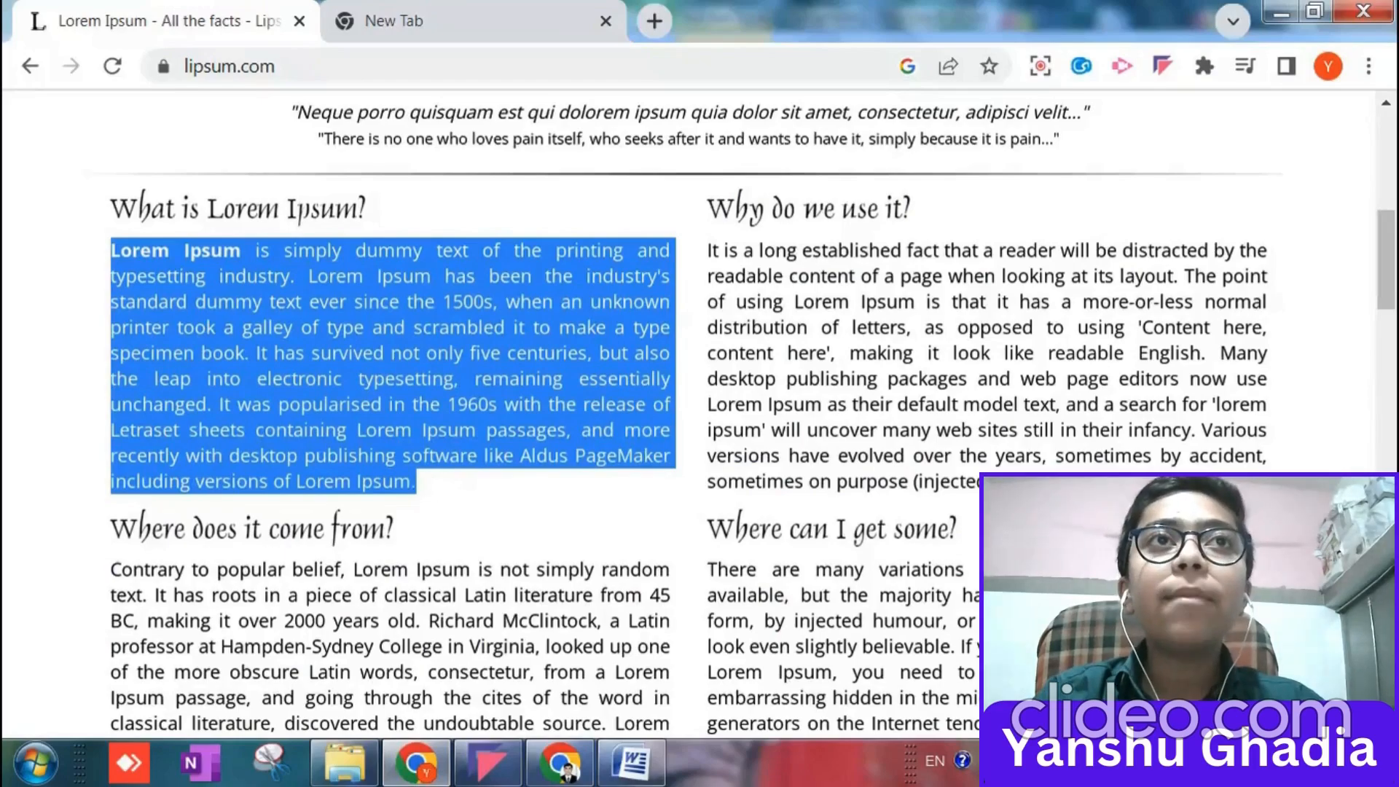
Switch back to Word and paste the copied Lorem Ipsum paragraph four times into the text box.
left_click(631, 762)
key("ctrl+v")
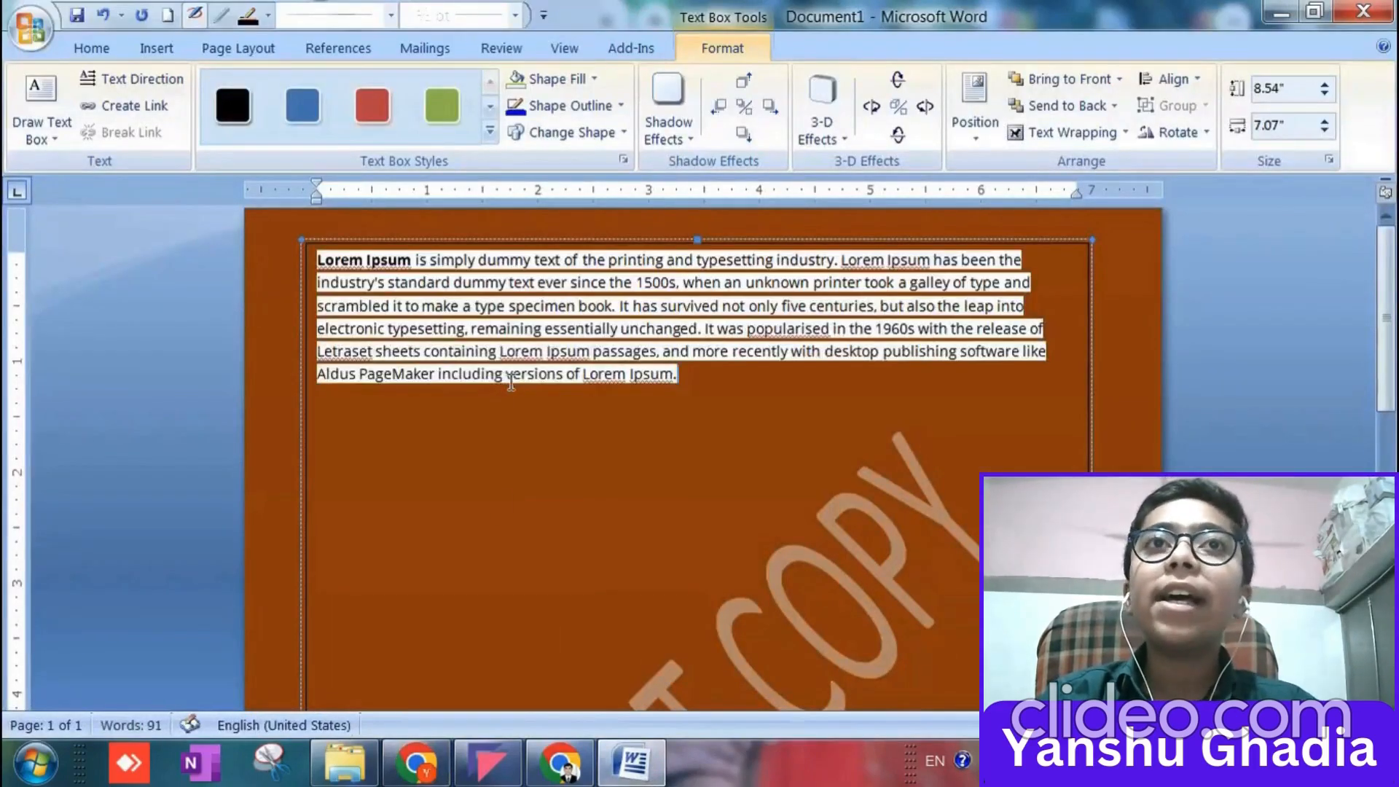
key("ctrl+v")
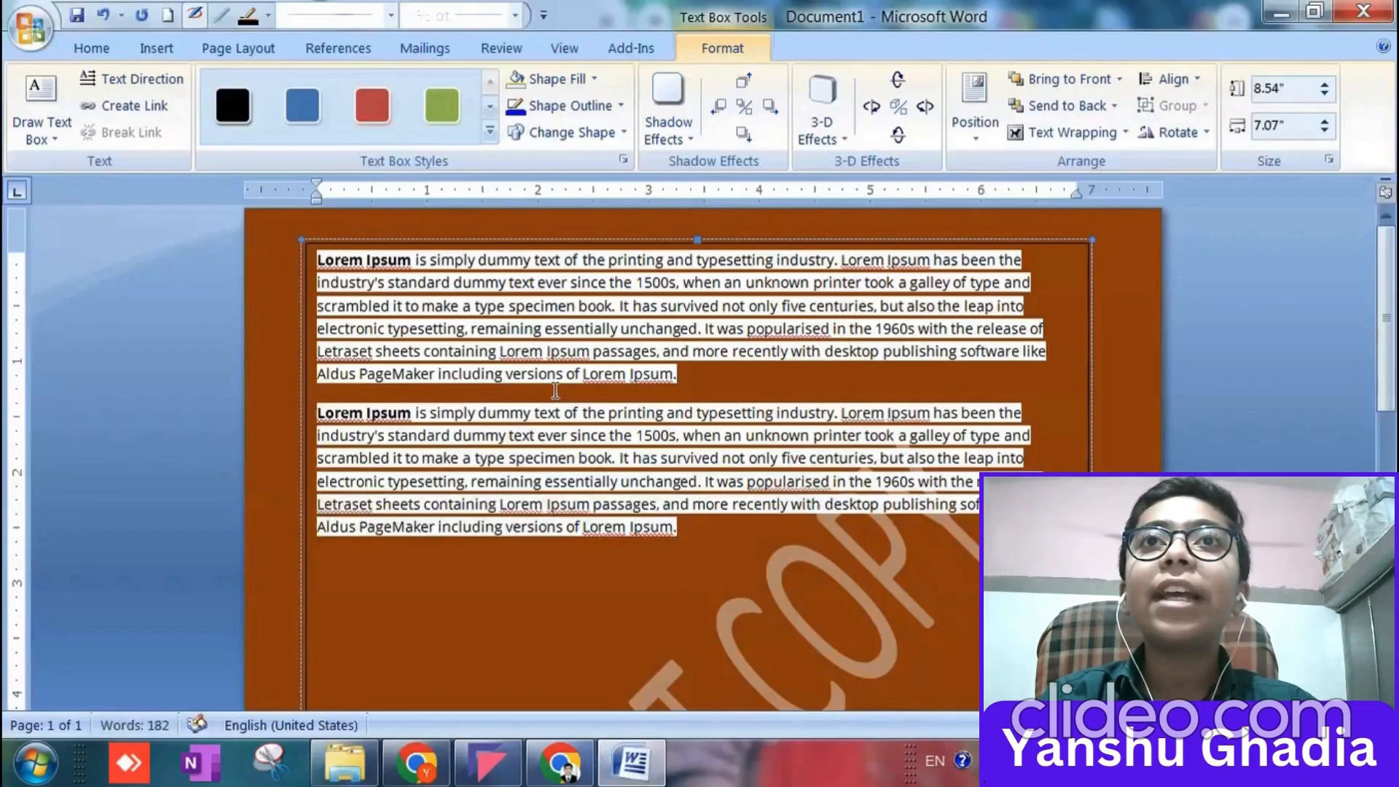
key("ctrl+v")
key("ctrl+v")
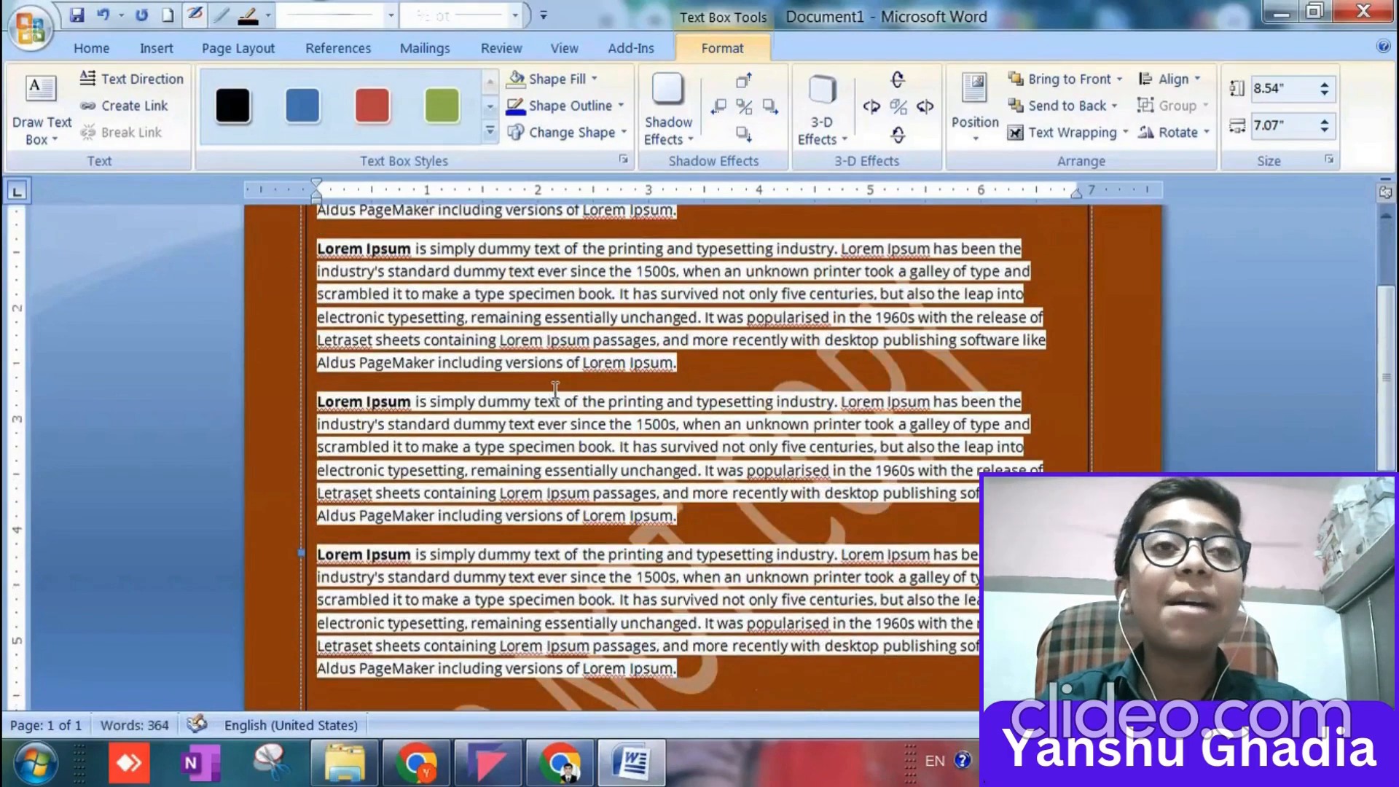
scroll(556, 390, "down", 2)
scroll(860, 408, "up", 8, "ctrl")
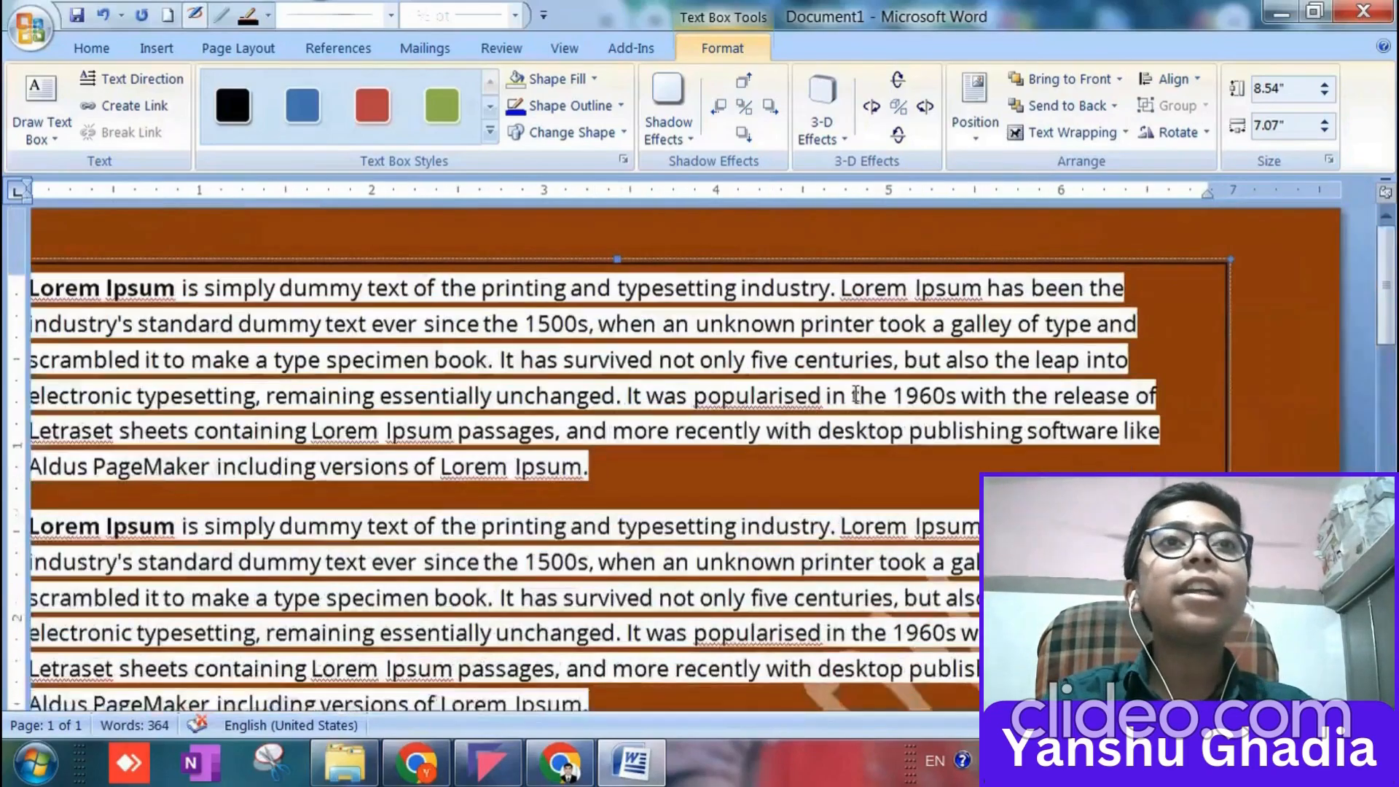
Paste the copied Lorem Ipsum paragraph three more times below the existing paragraphs in the text box.
scroll(861, 408, "up", 1, "ctrl")
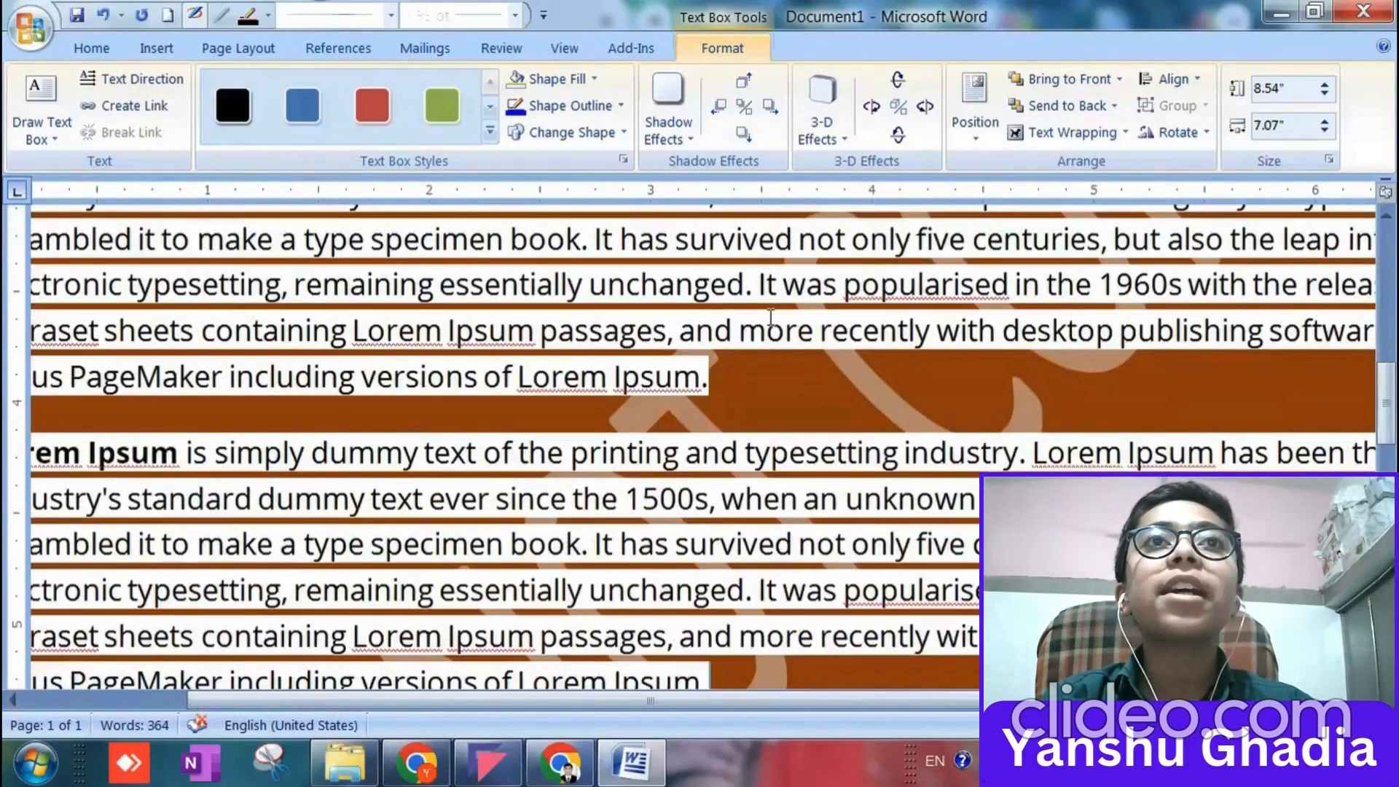
left_click_drag(718, 371, 623, 390)
left_click(622, 390)
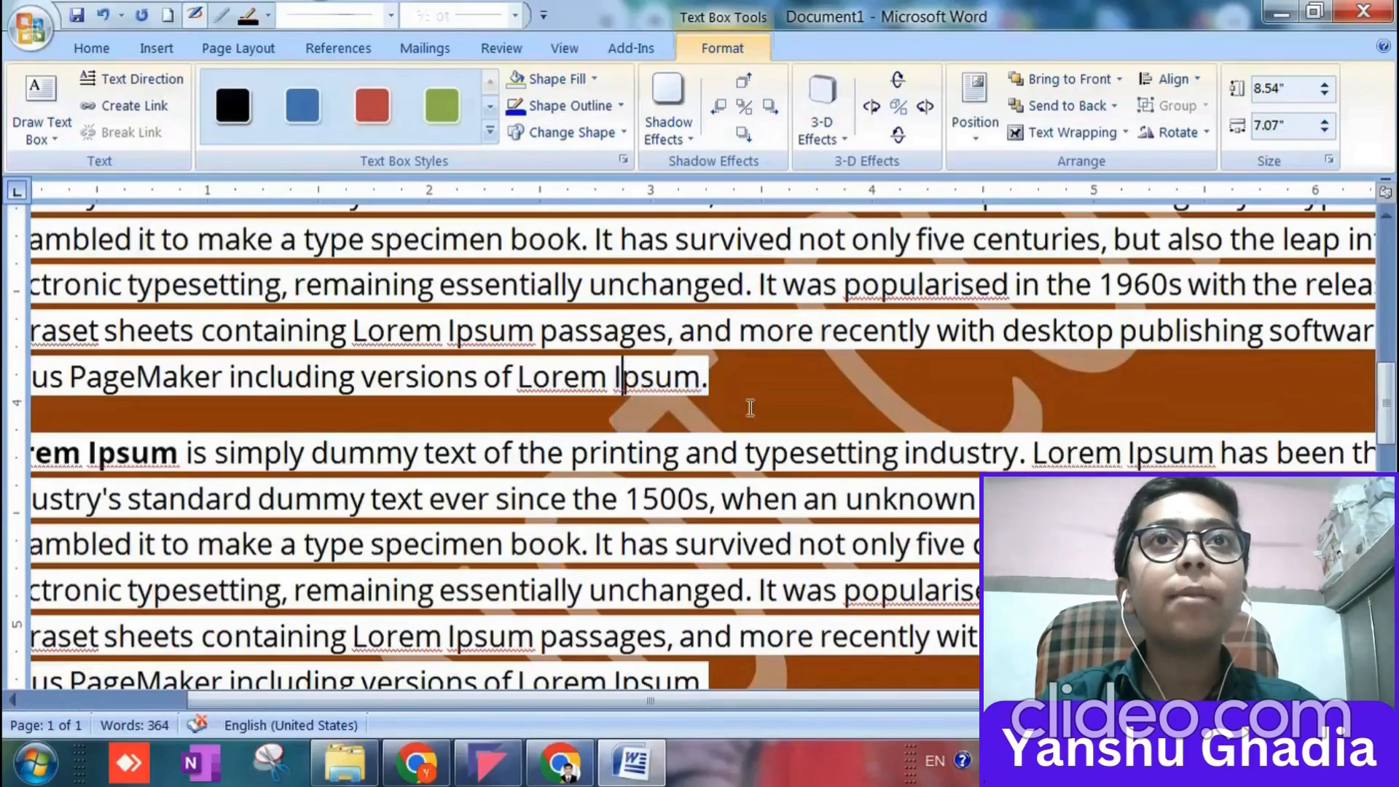
scroll(933, 408, "down", 10, "ctrl")
scroll(827, 474, "up", 3, "ctrl")
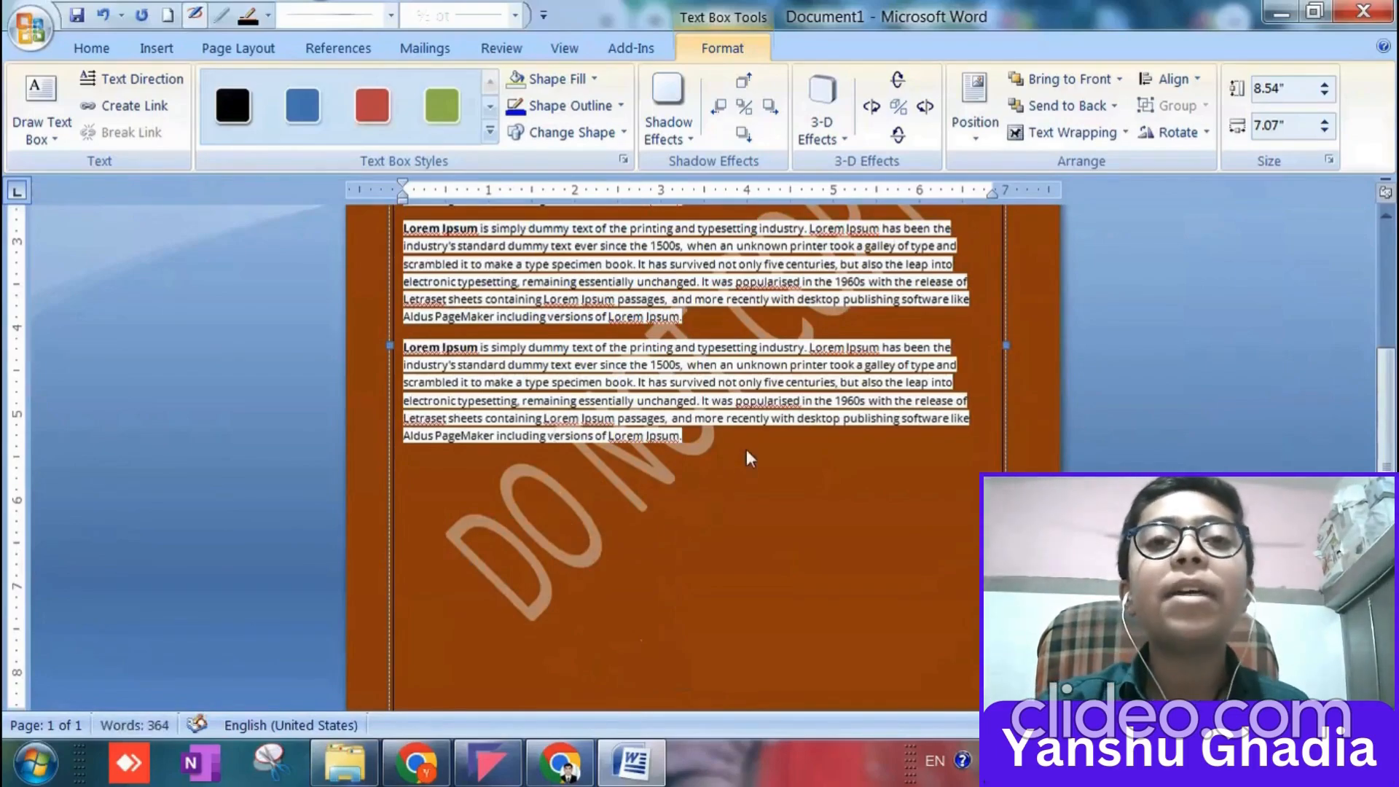
key("ctrl+v")
key("ctrl+v")
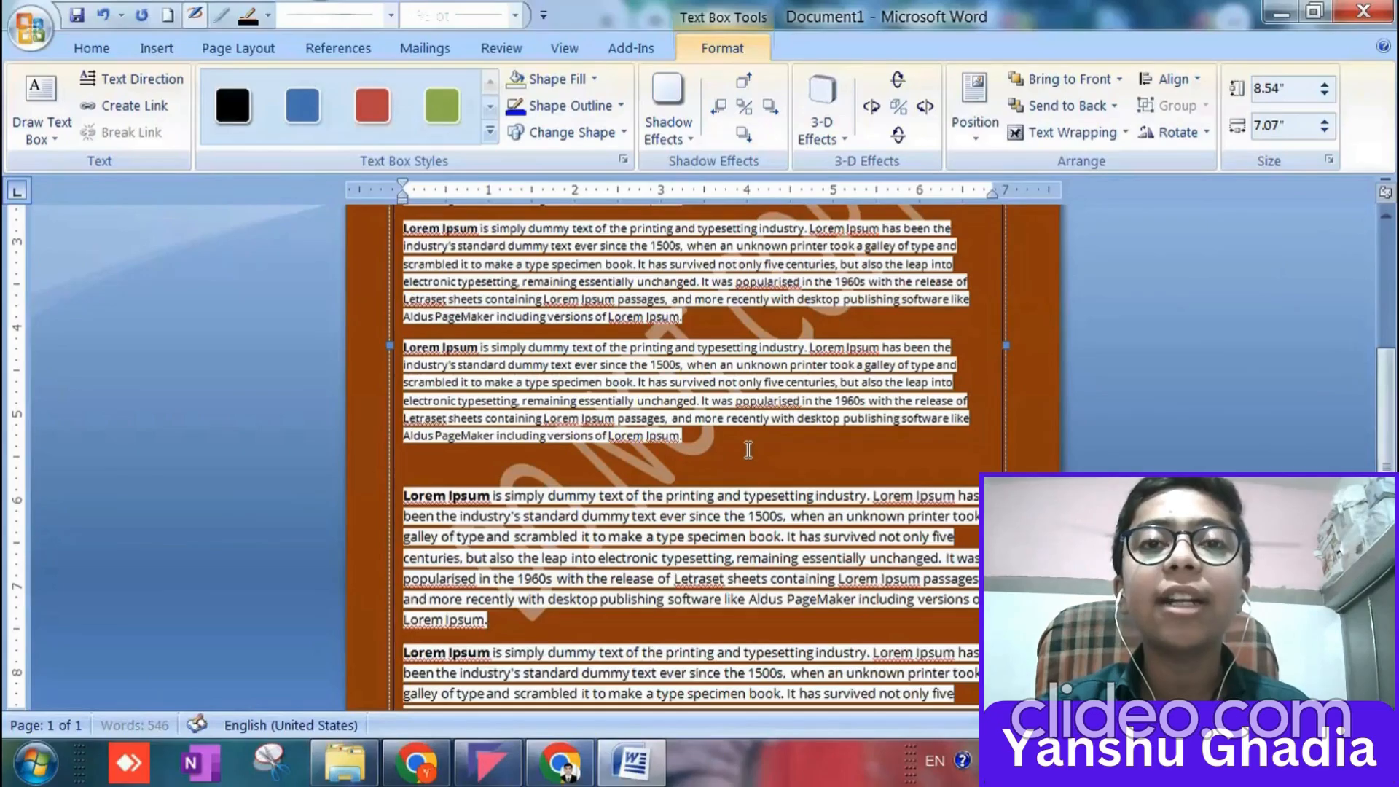
key("ctrl+v")
scroll(725, 536, "up", 8)
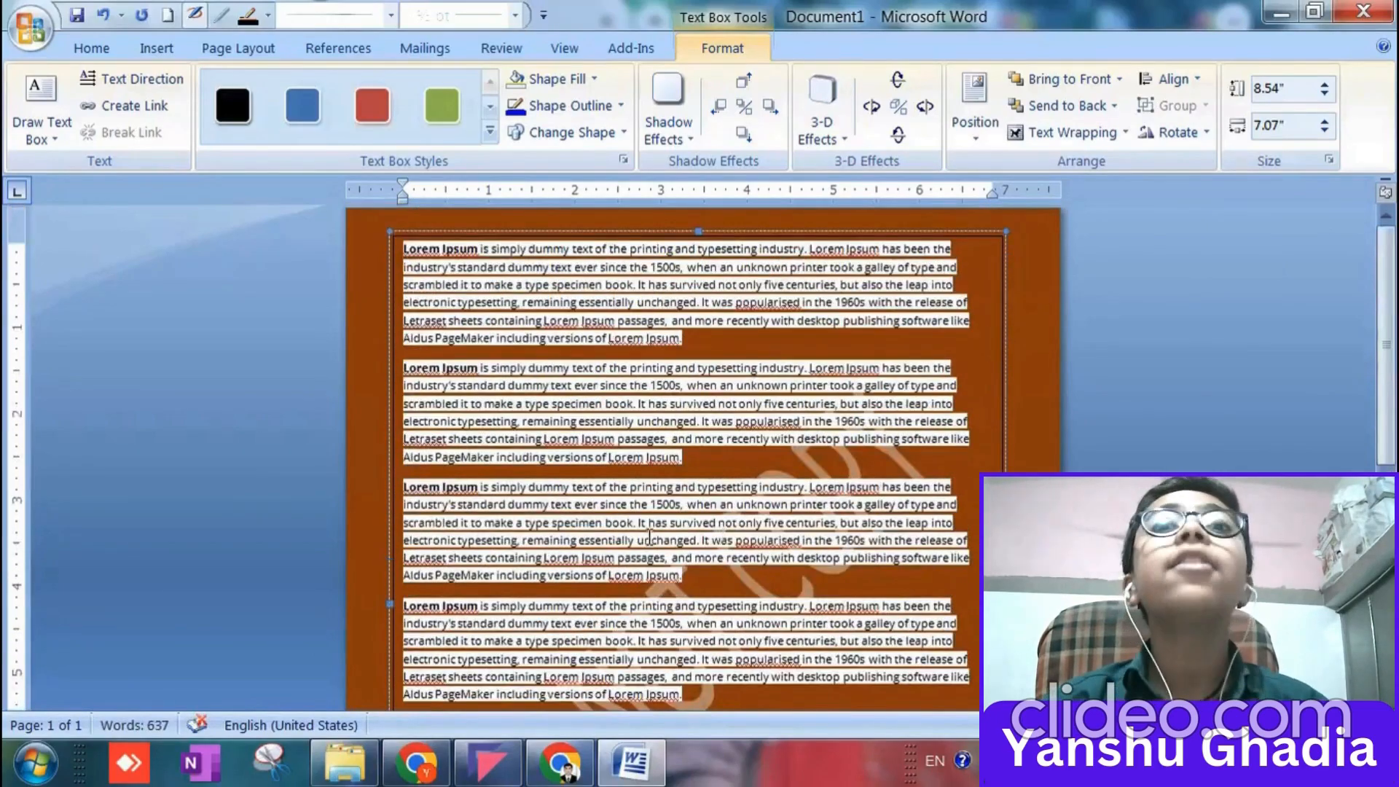
scroll(649, 536, "down", 6)
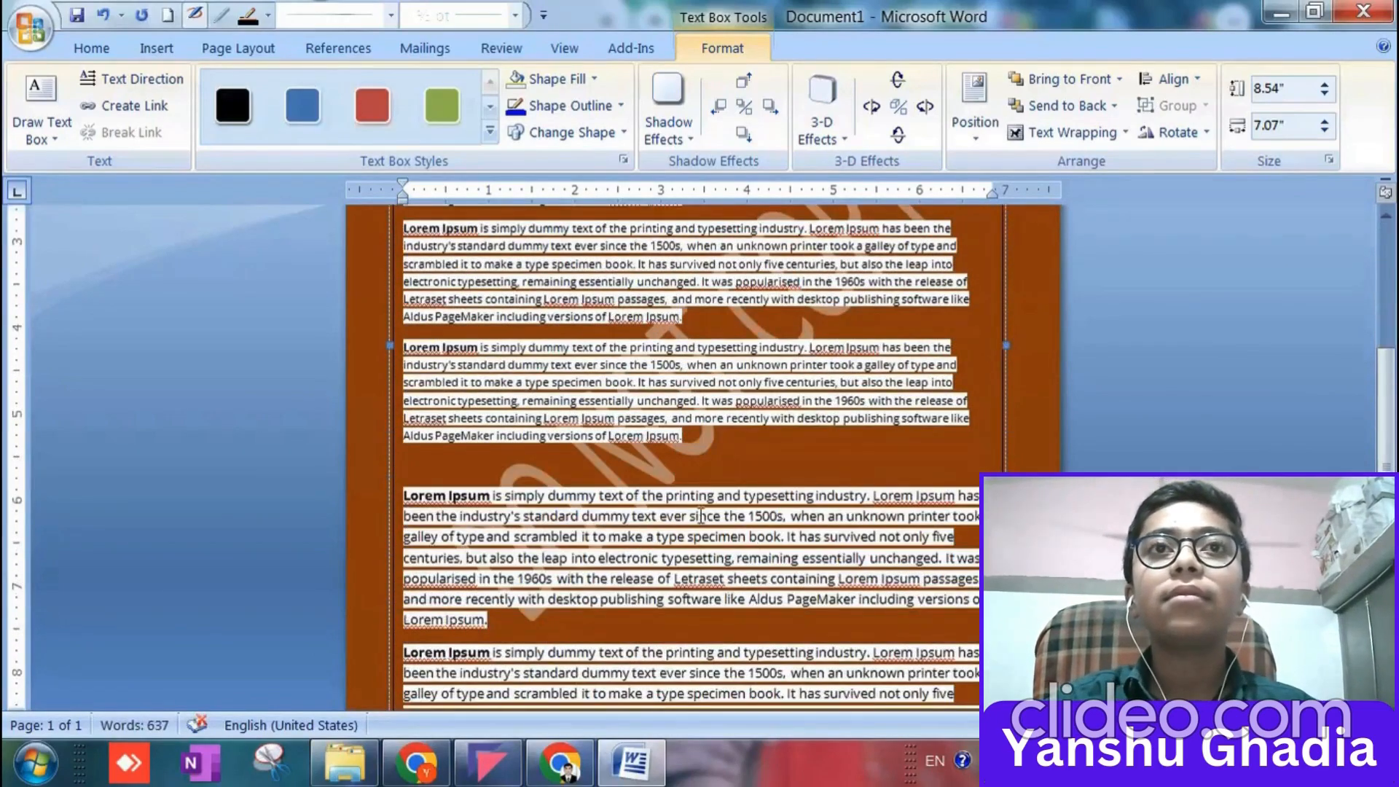
scroll(627, 467, "up", 6)
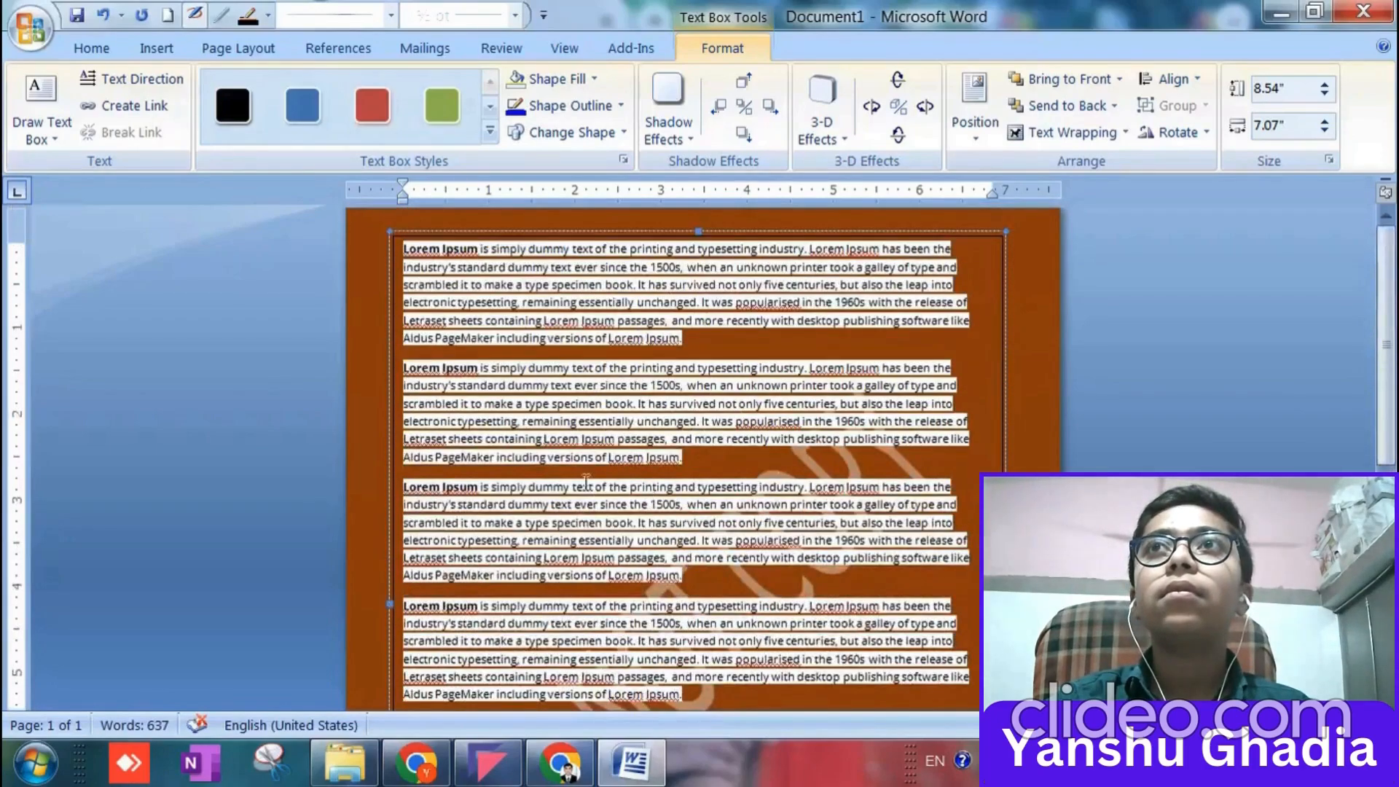
Look through the shadow effects, 3-D effects and alternative shapes available for the text box without applying any.
left_click(686, 132)
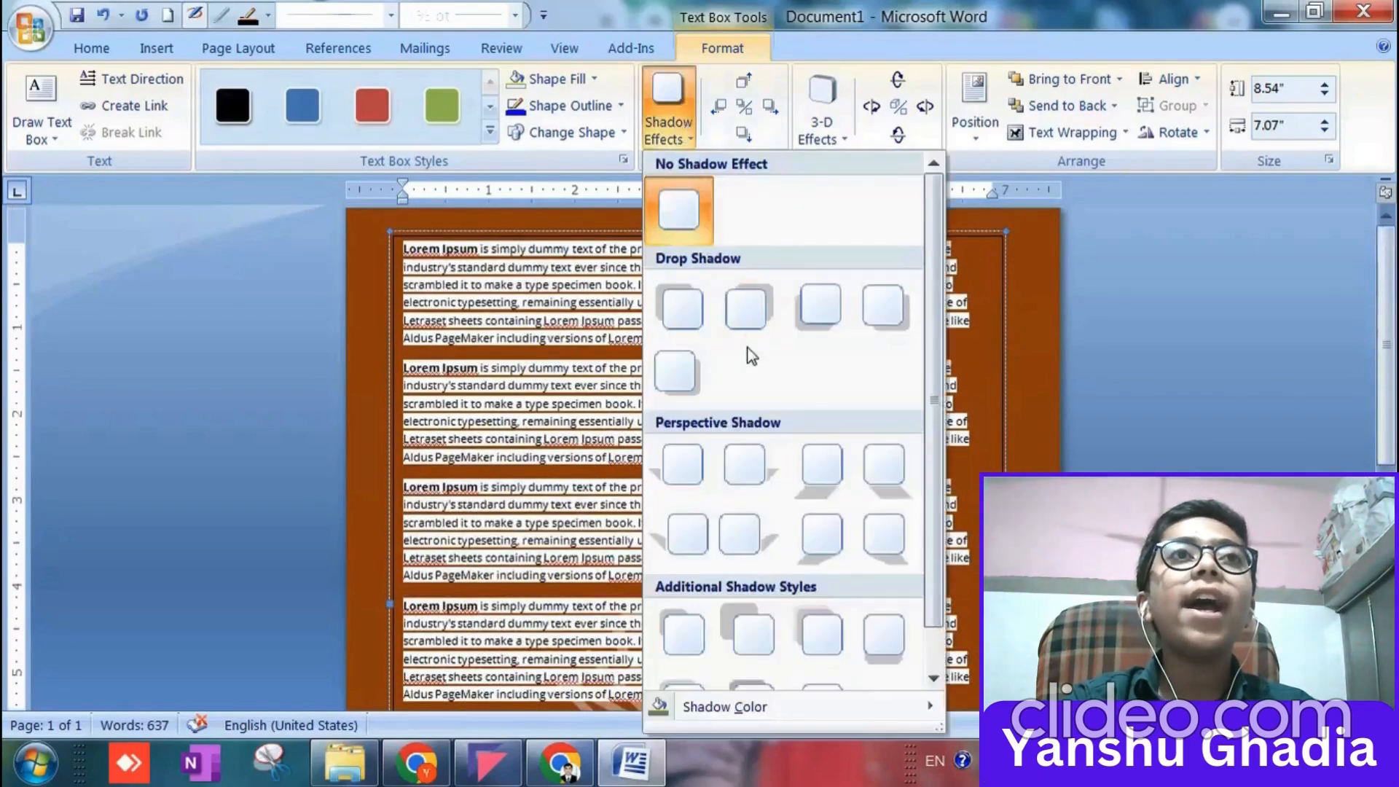
scroll(833, 474, "down", 1)
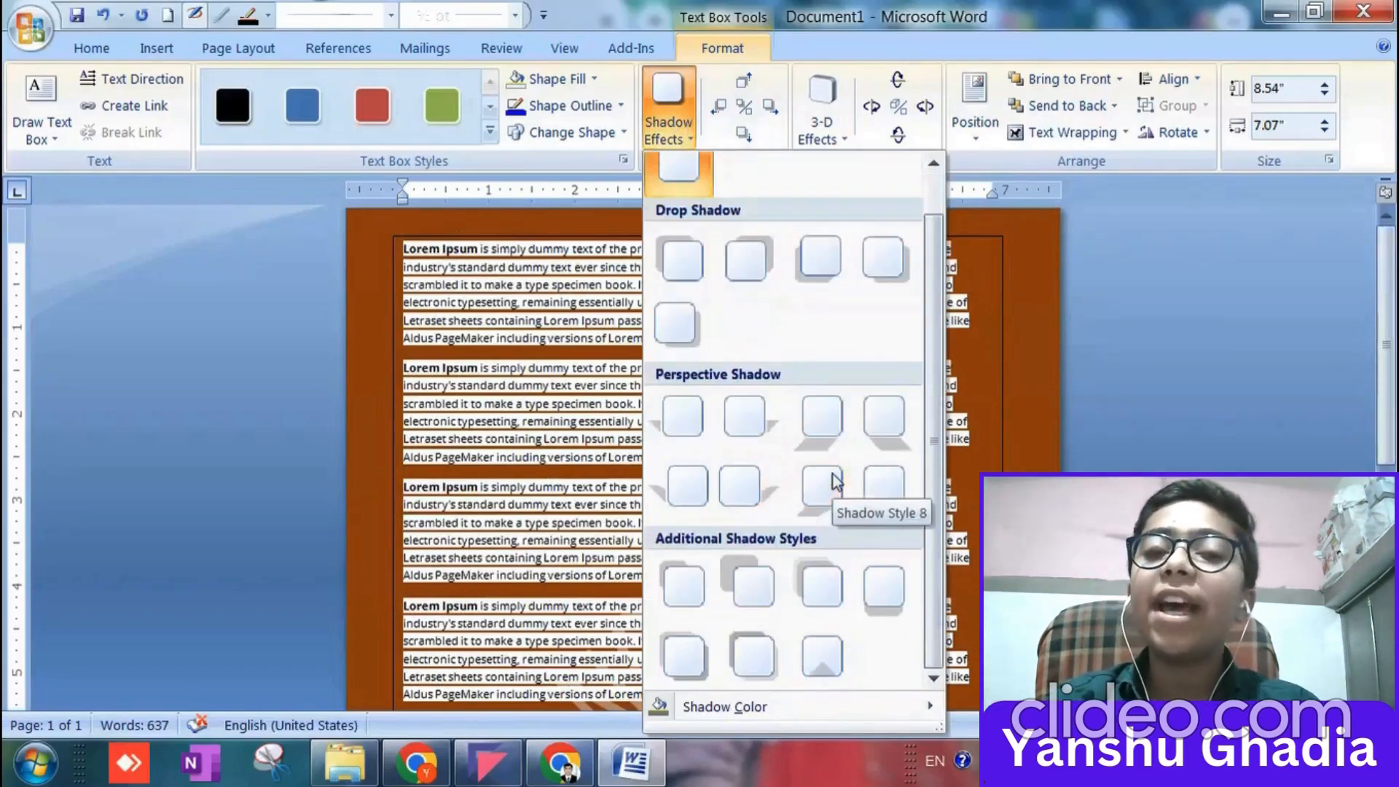
scroll(807, 496, "up", 1)
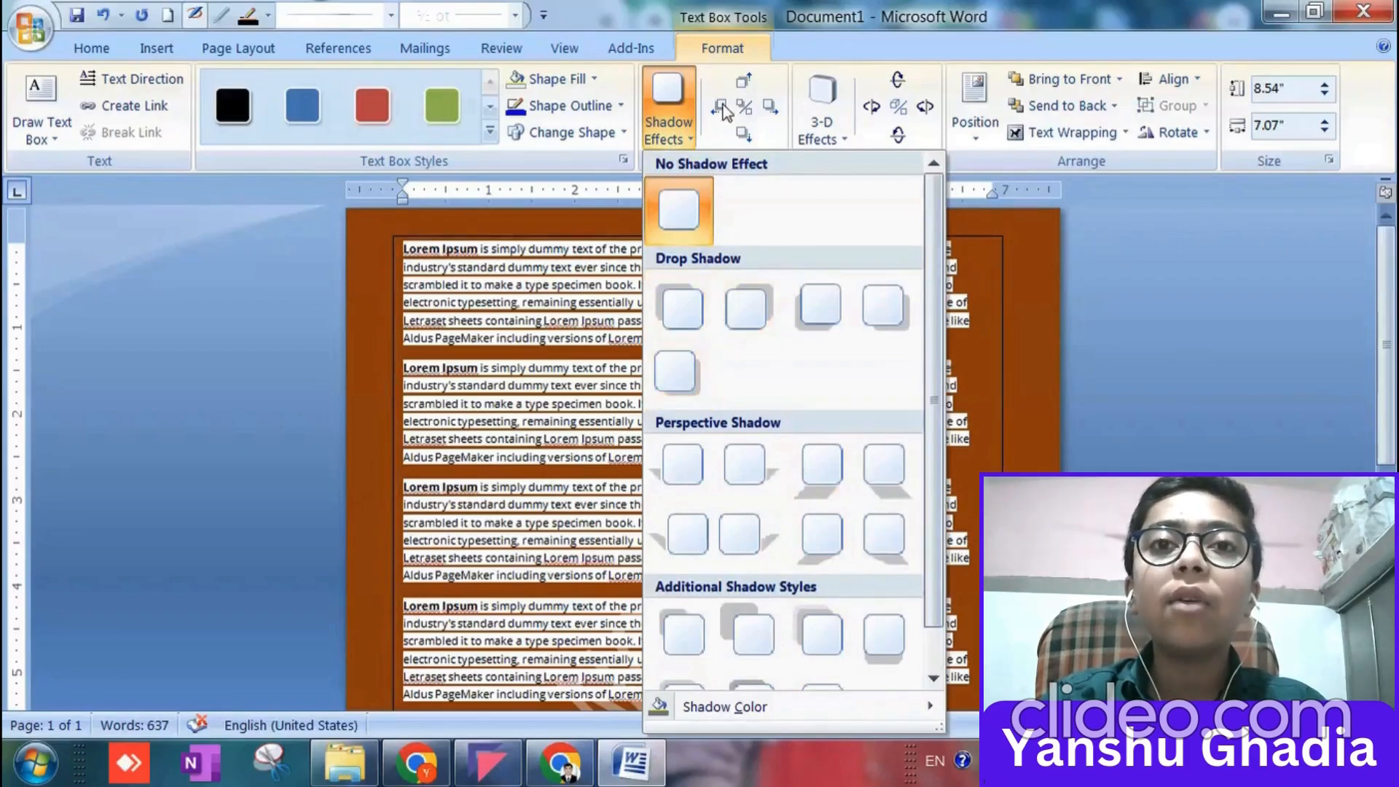
left_click(831, 126)
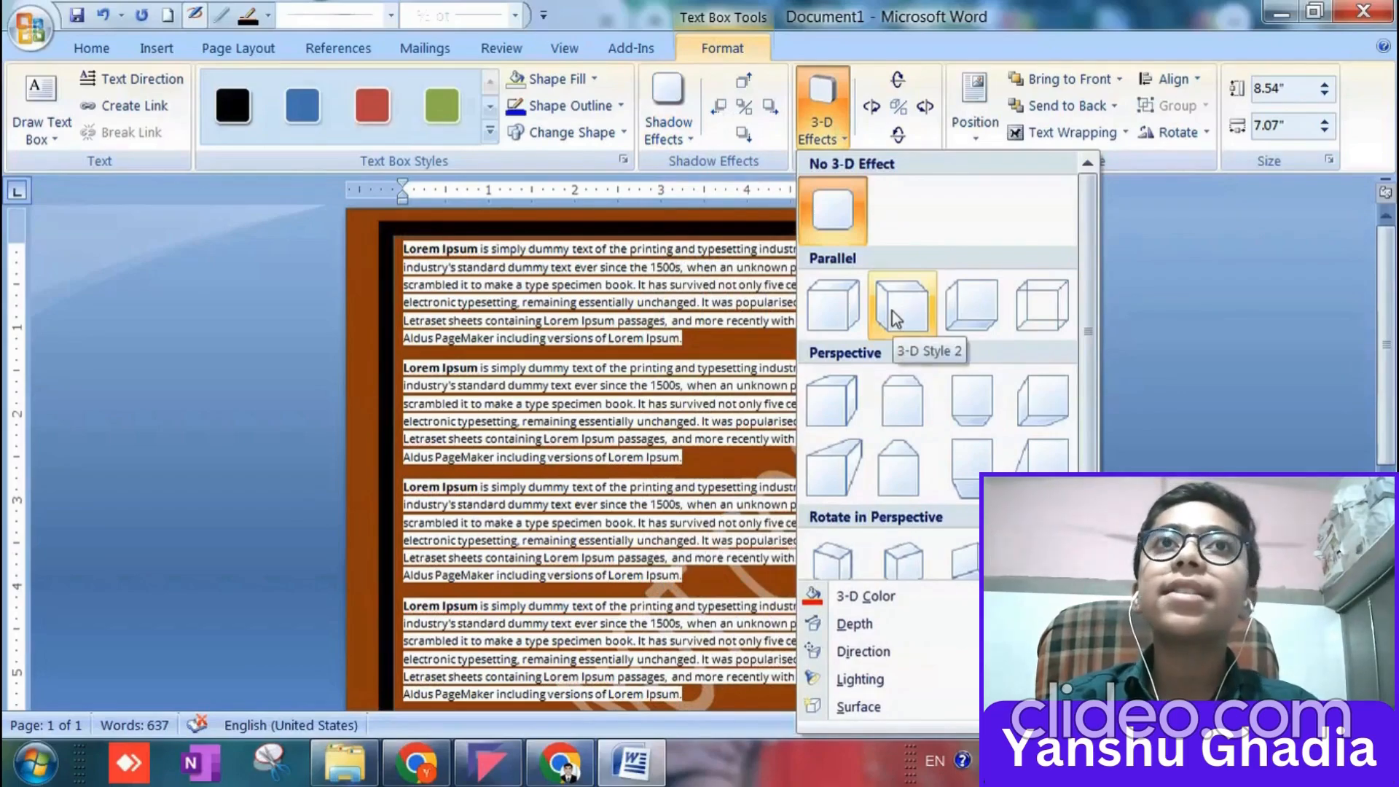
left_click(596, 131)
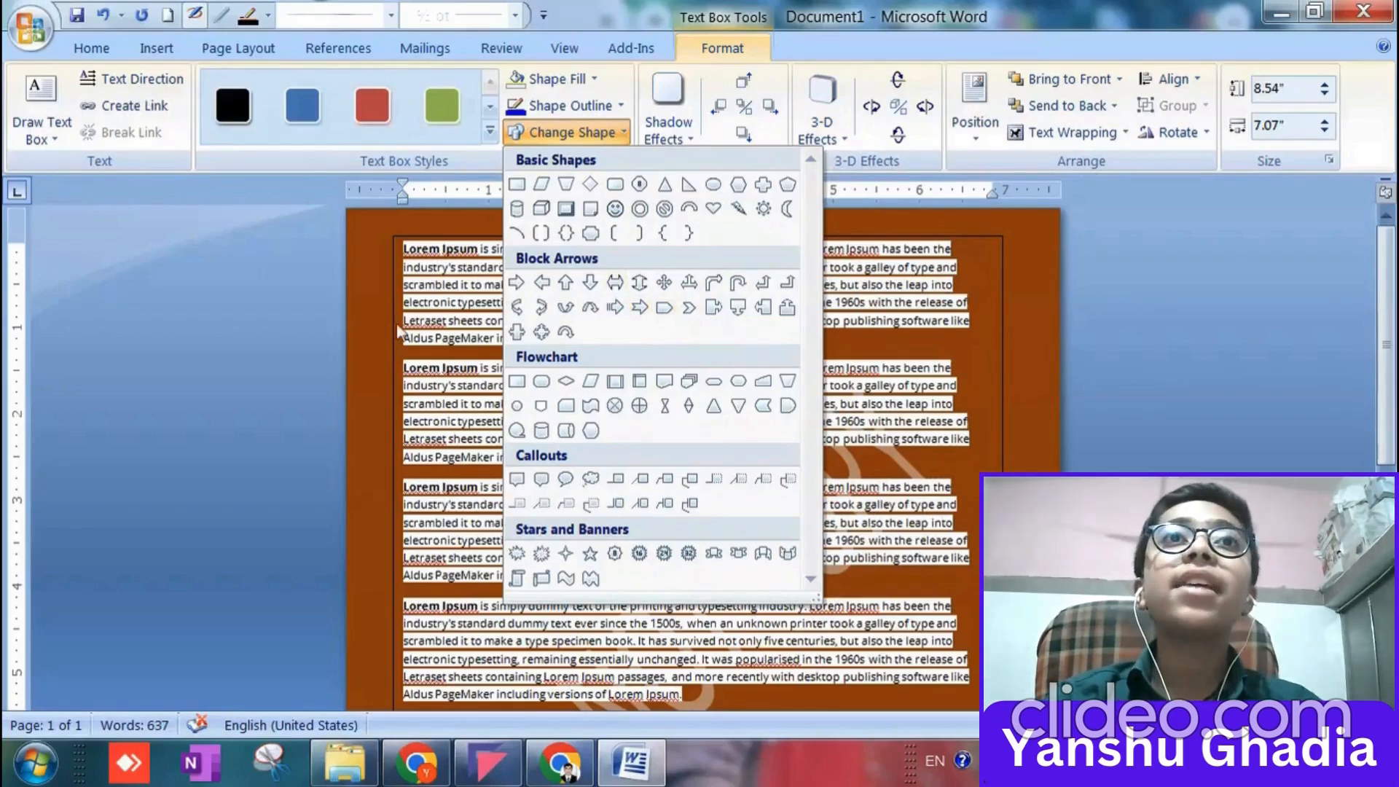
left_click(376, 382)
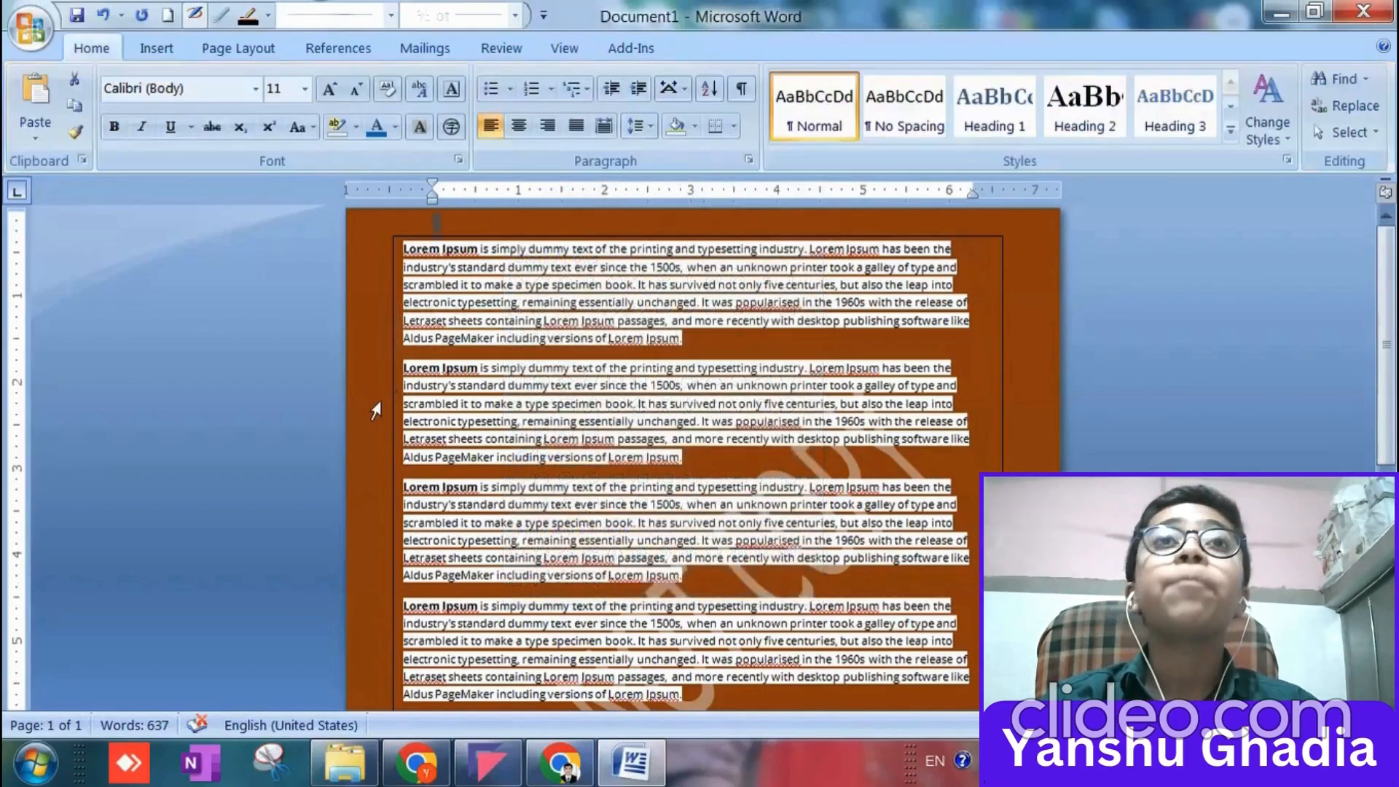
Place the cursor beneath the text box and add an empty paragraph that starts a second page.
scroll(510, 542, "down", 4)
left_click(714, 661)
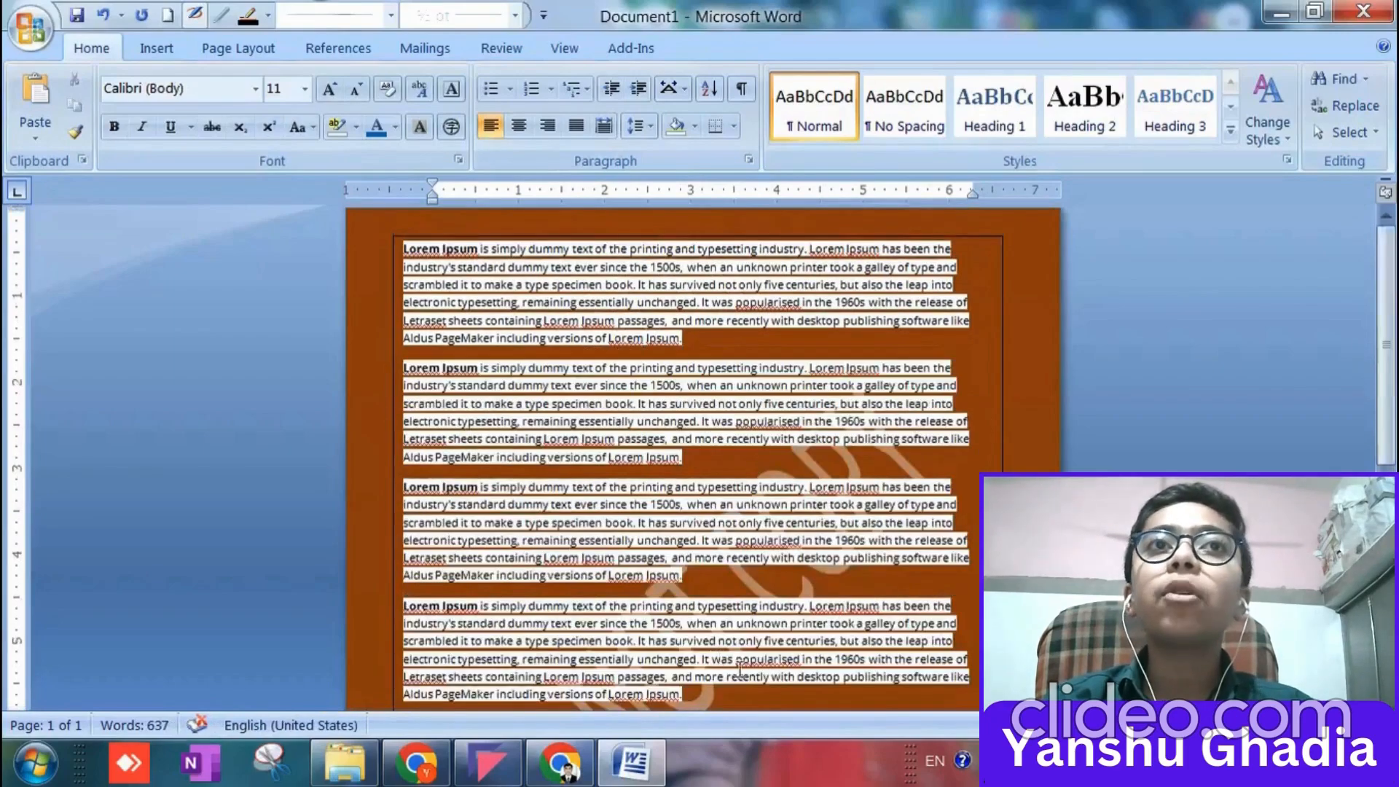
scroll(836, 633, "down", 4)
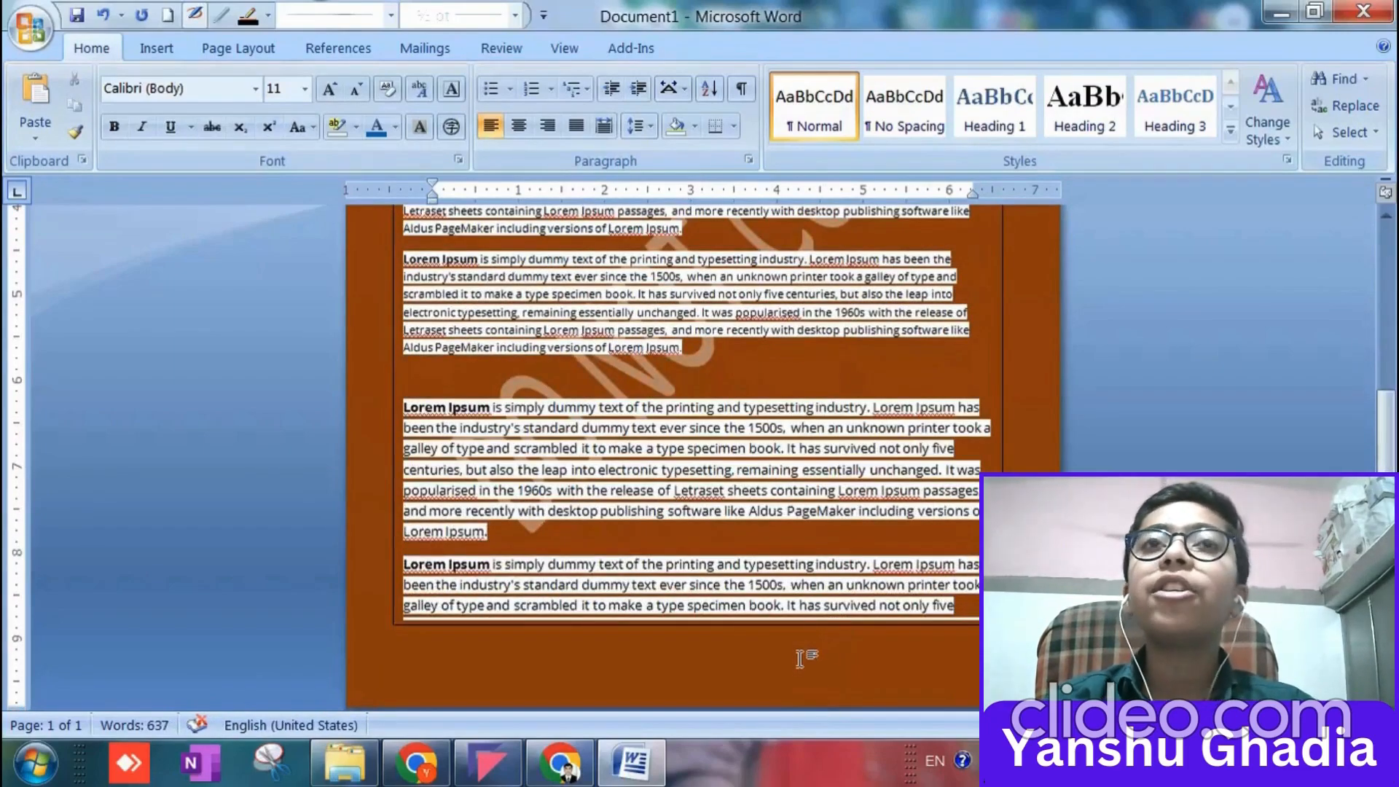
scroll(799, 658, "up", 4)
key("Return")
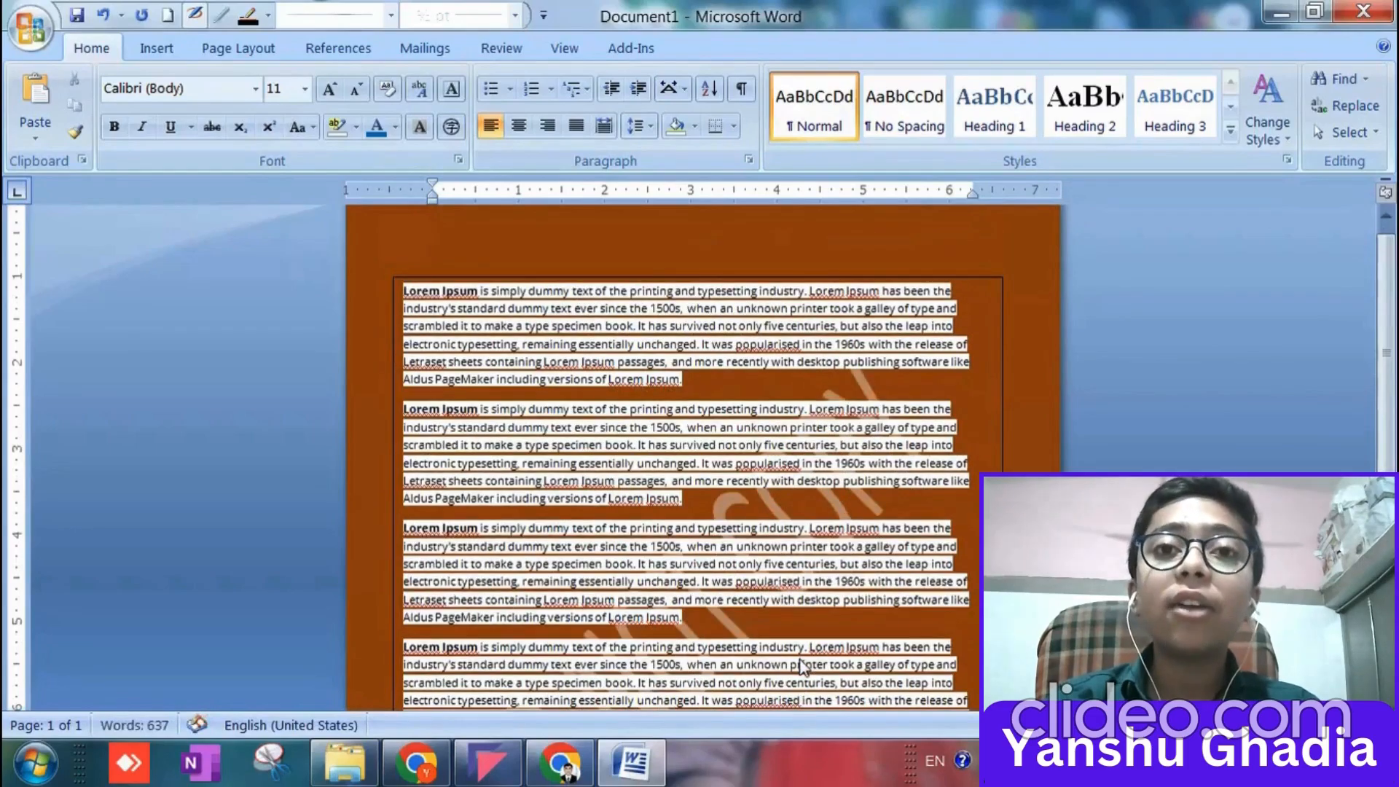
scroll(801, 664, "down", 4)
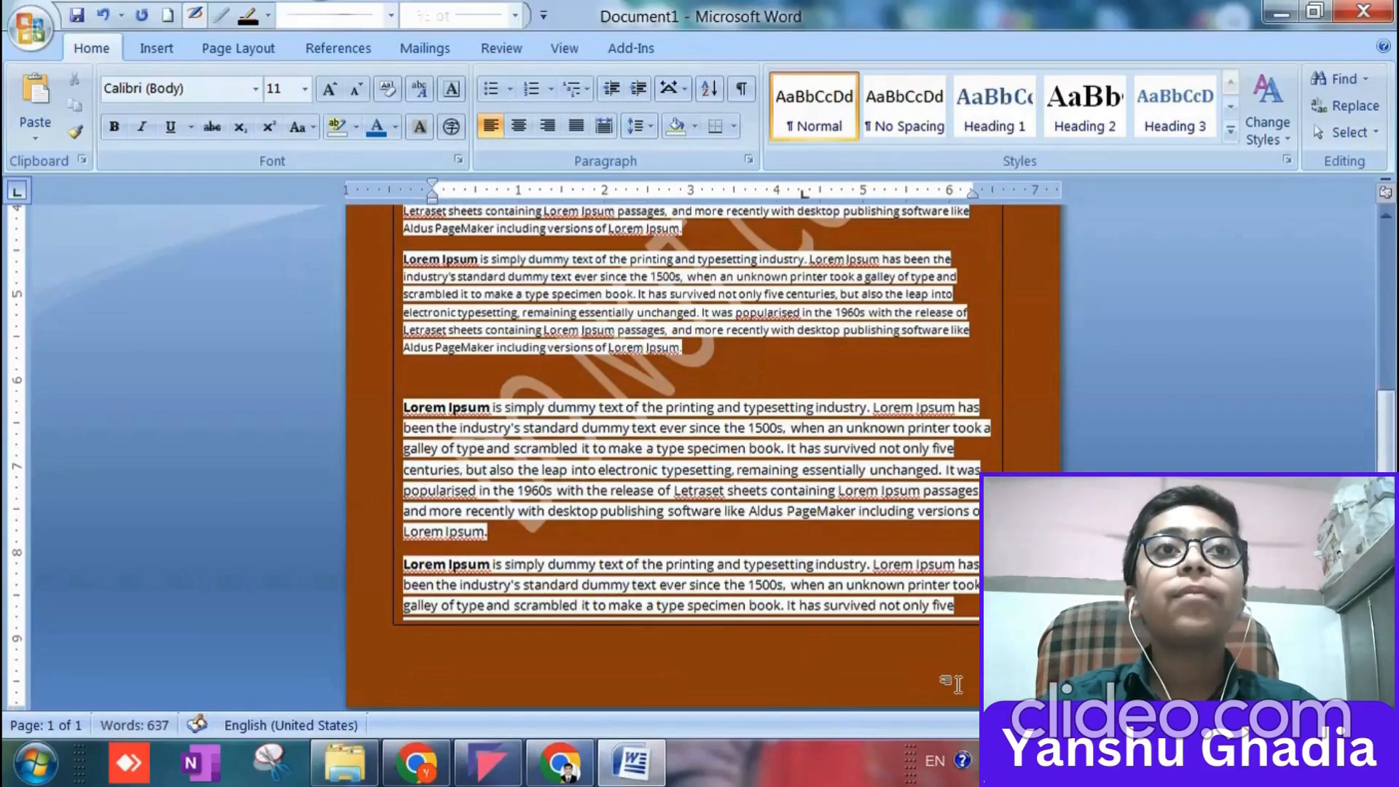
key("Return")
scroll(951, 688, "down", 4)
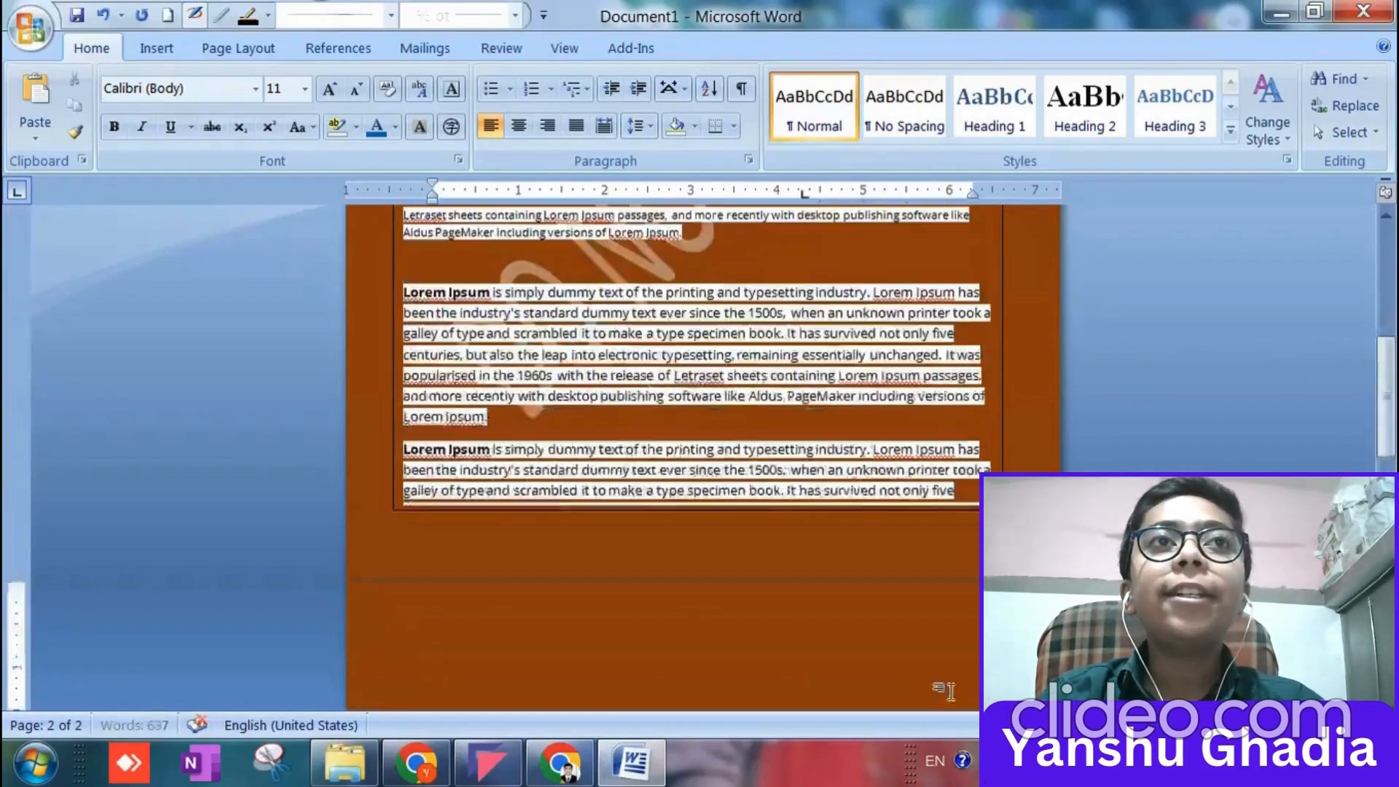
scroll(402, 461, "down", 5)
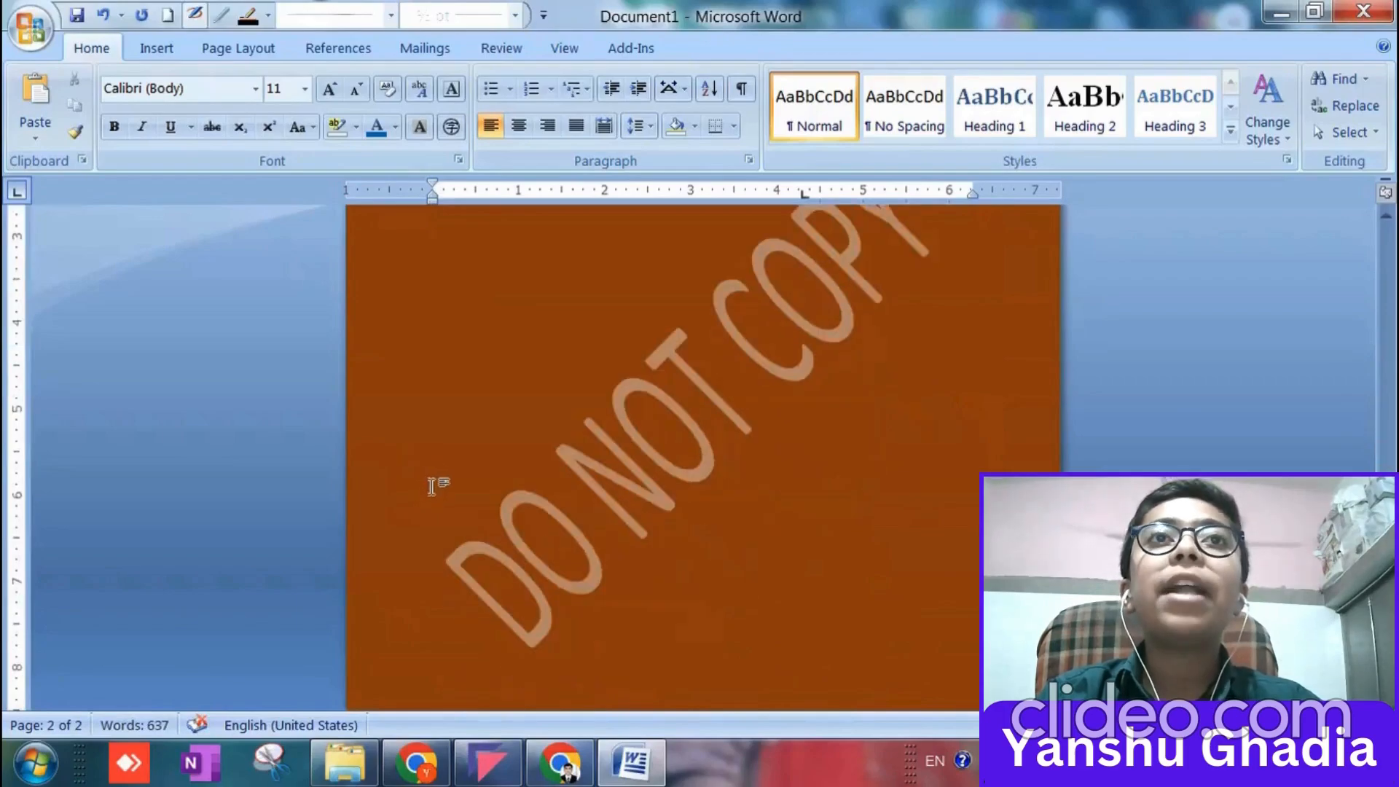
scroll(921, 425, "up", 3)
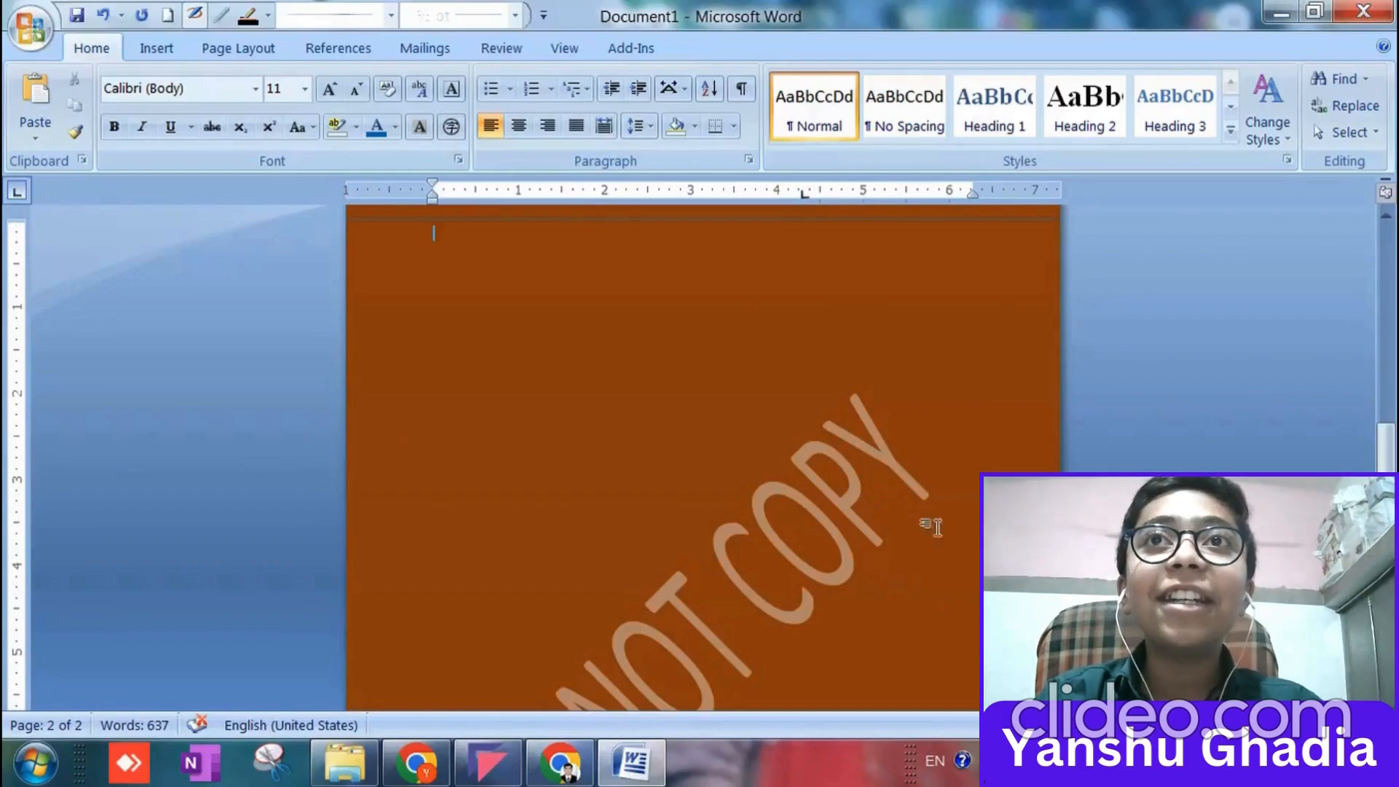
scroll(924, 518, "up", 3)
scroll(689, 512, "down", 5)
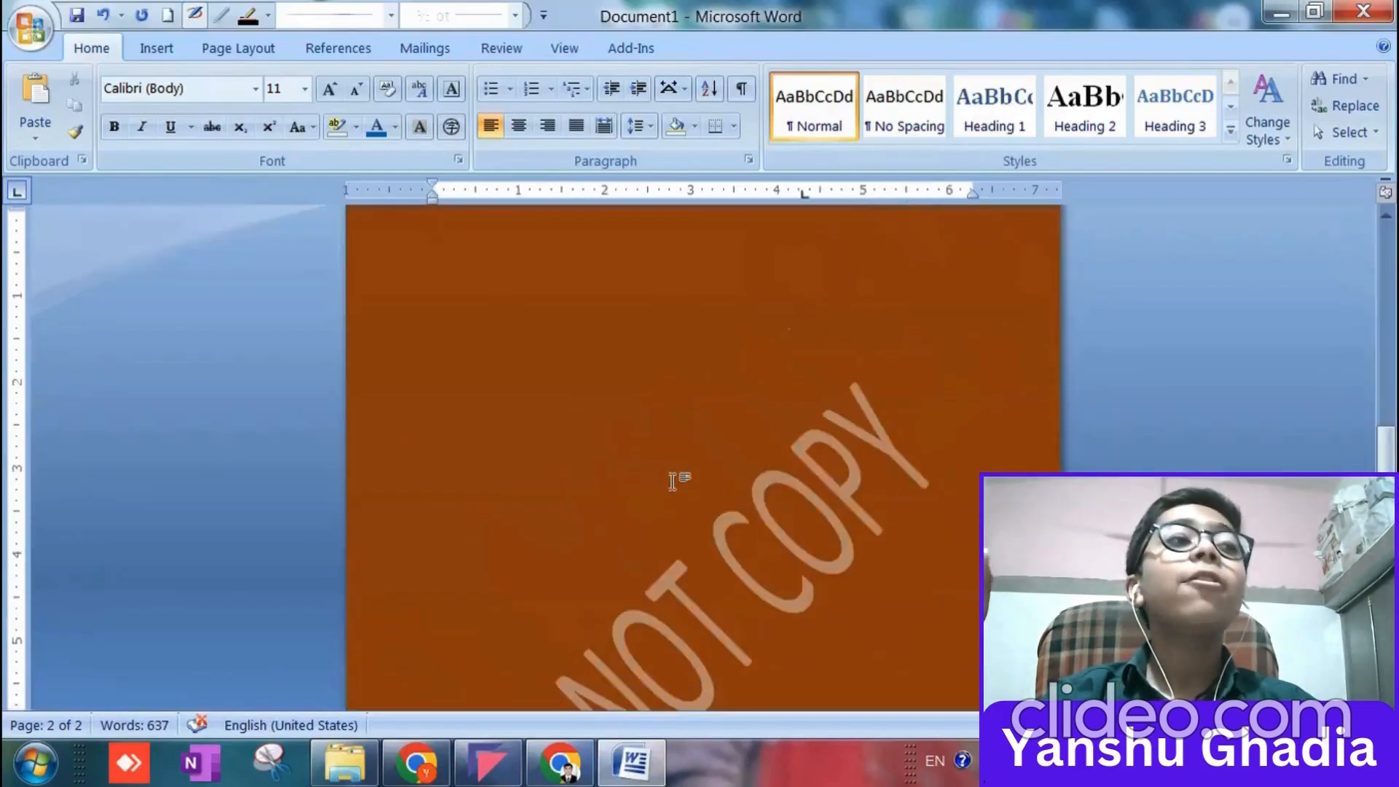
scroll(672, 481, "up", 3)
scroll(647, 487, "up", 3)
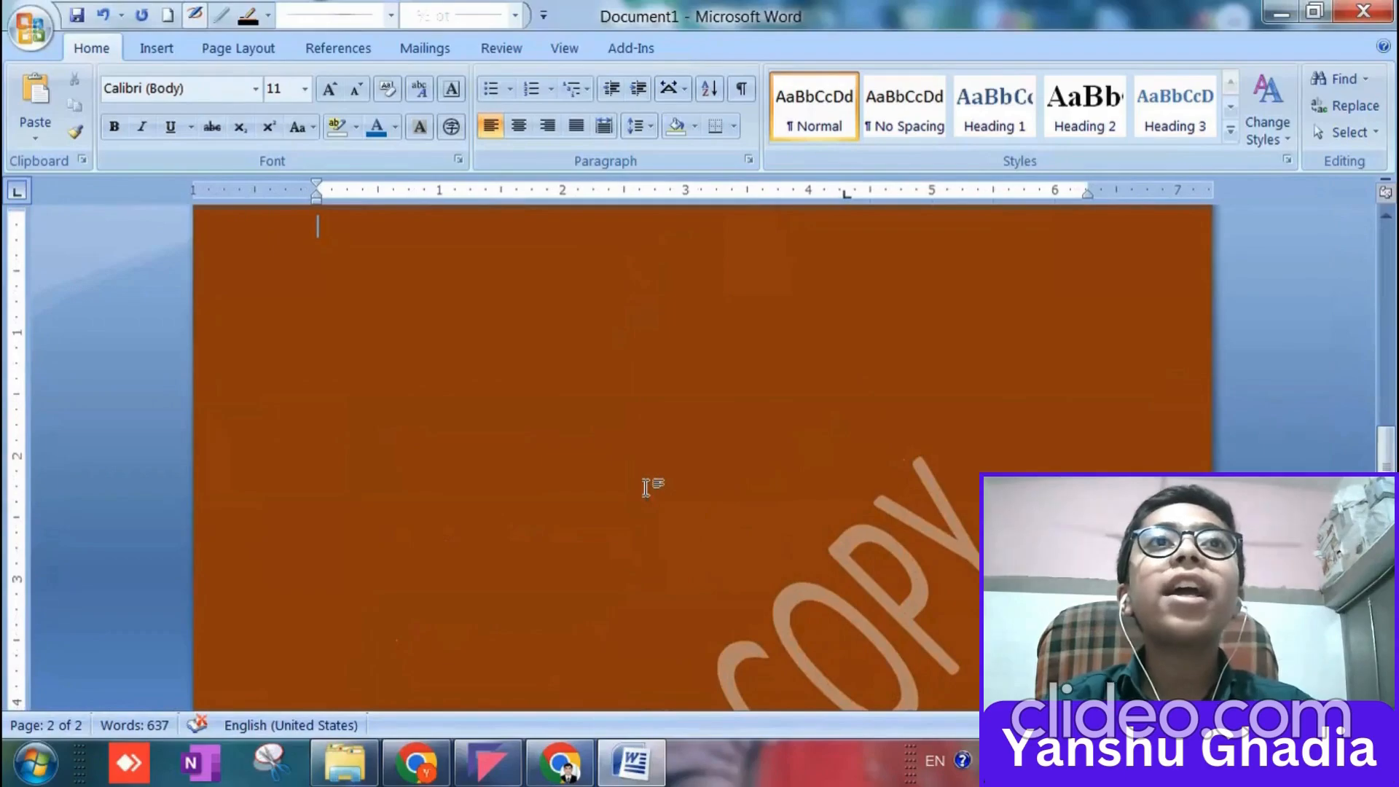
scroll(568, 470, "up", 3)
scroll(561, 468, "down", 2)
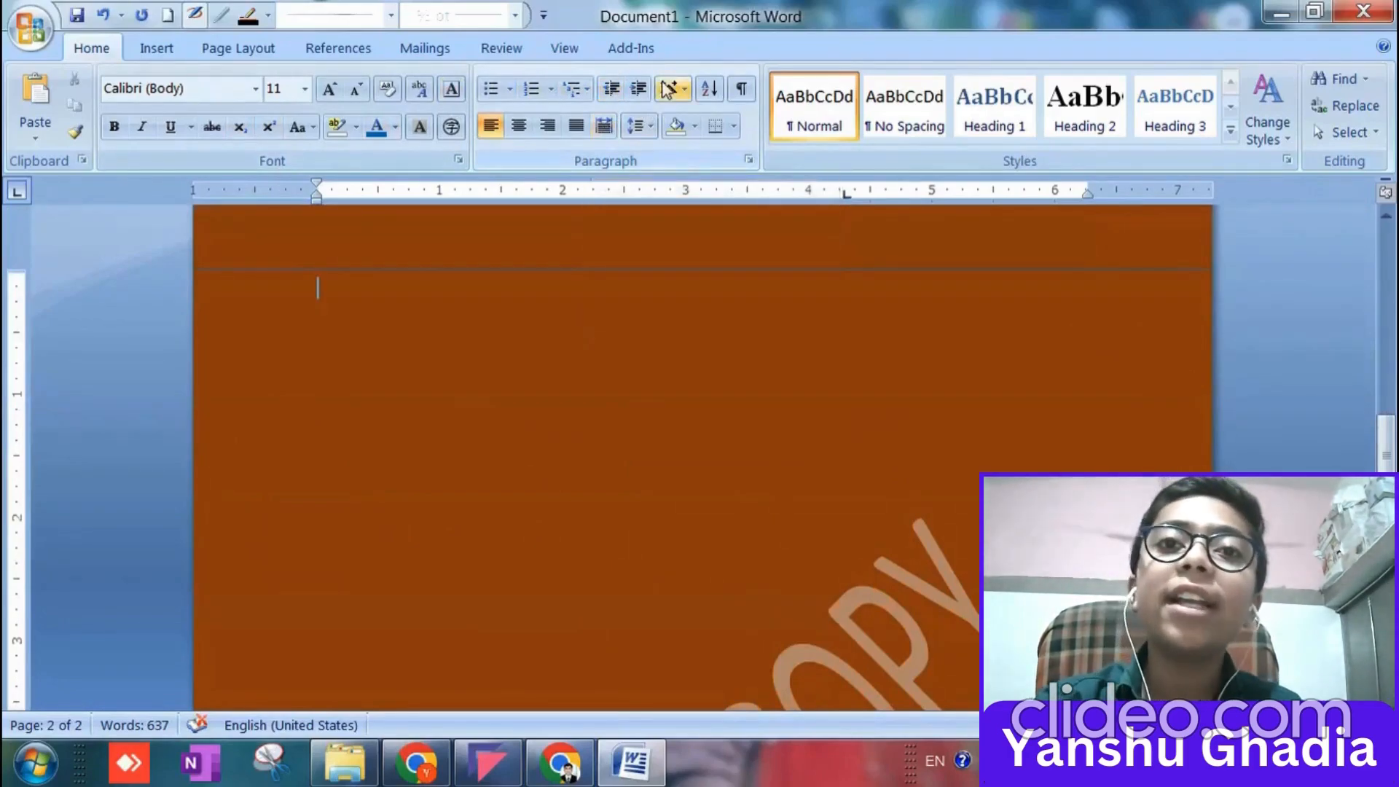
Insert a page break at the cursor on the second page and delete it again.
left_click(226, 48)
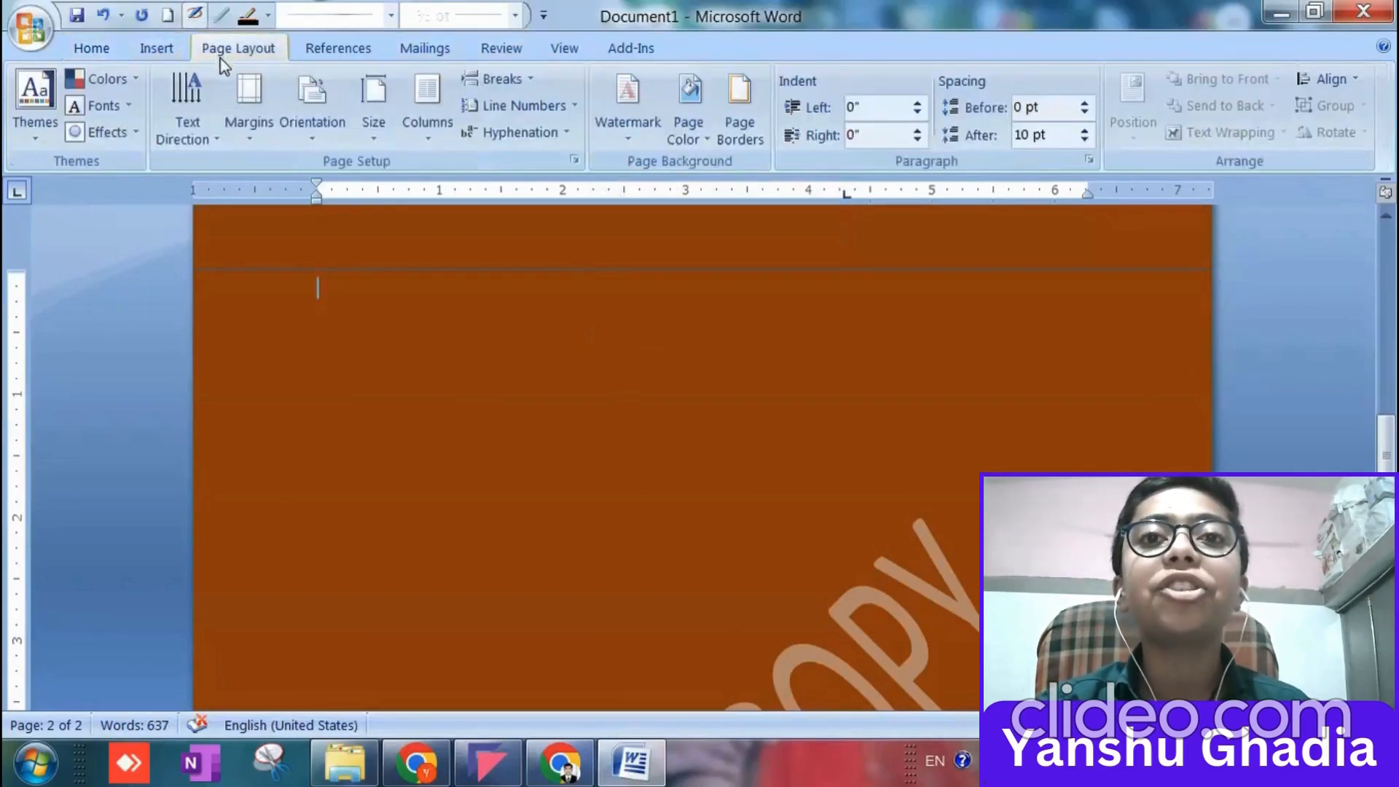
left_click(501, 78)
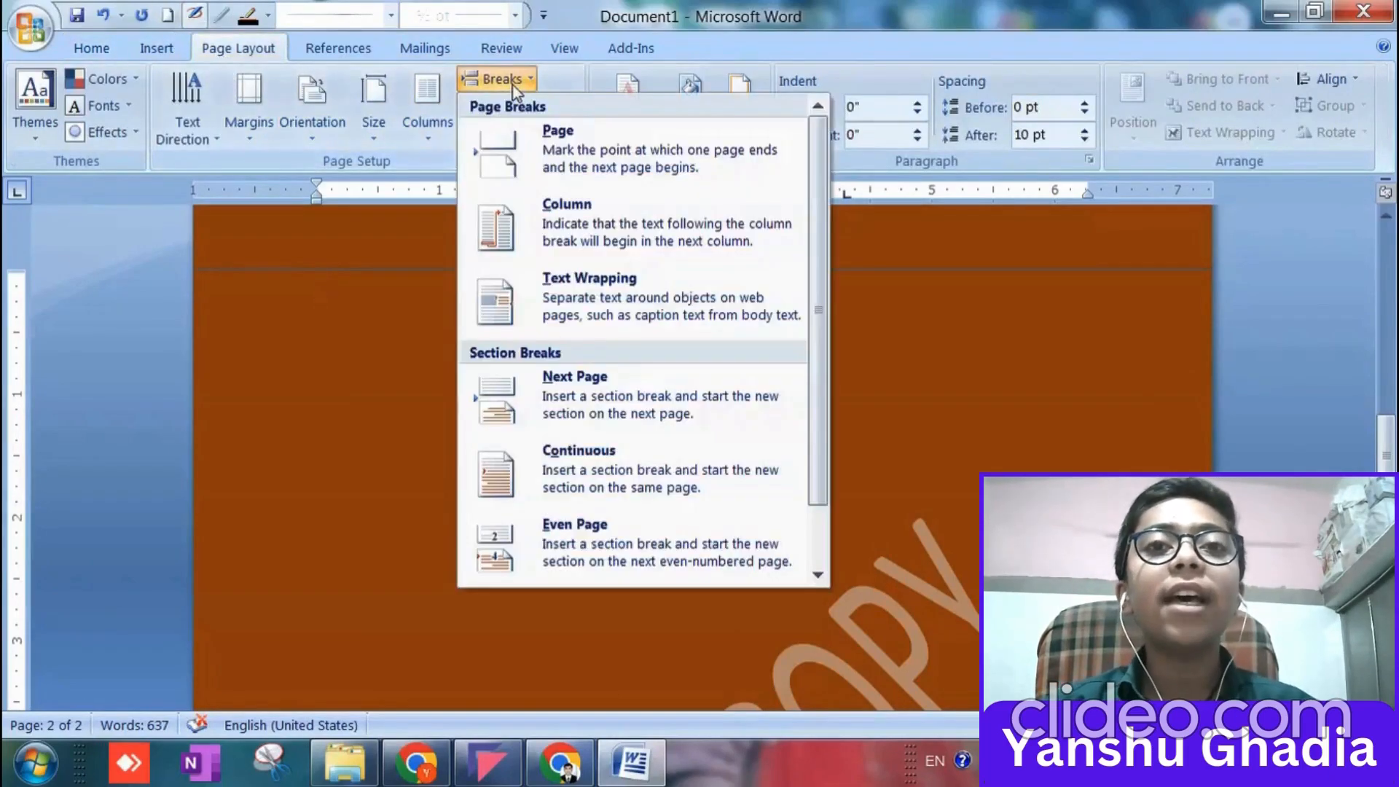
left_click(536, 155)
scroll(441, 389, "up", 7)
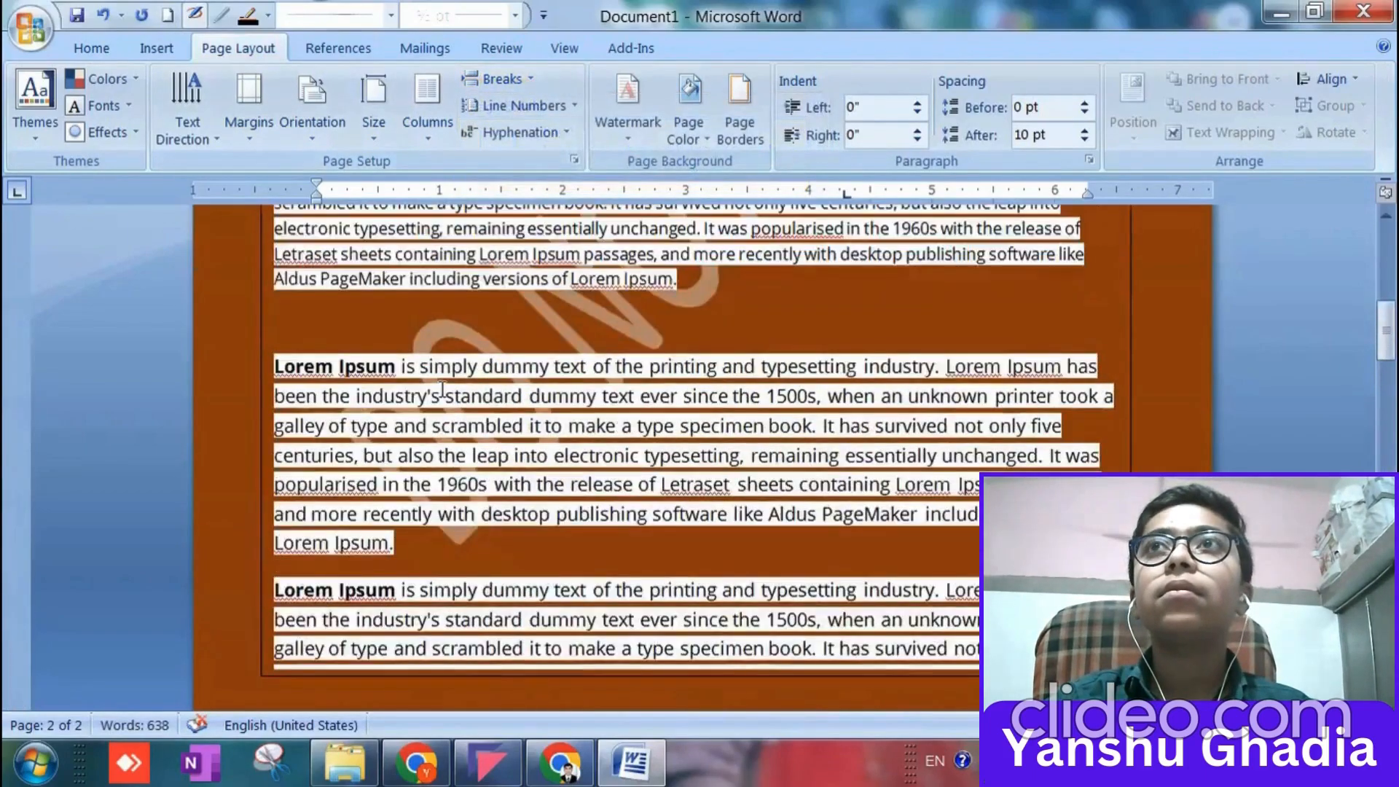
scroll(442, 391, "down", 12)
scroll(442, 394, "up", 3)
scroll(442, 395, "down", 10)
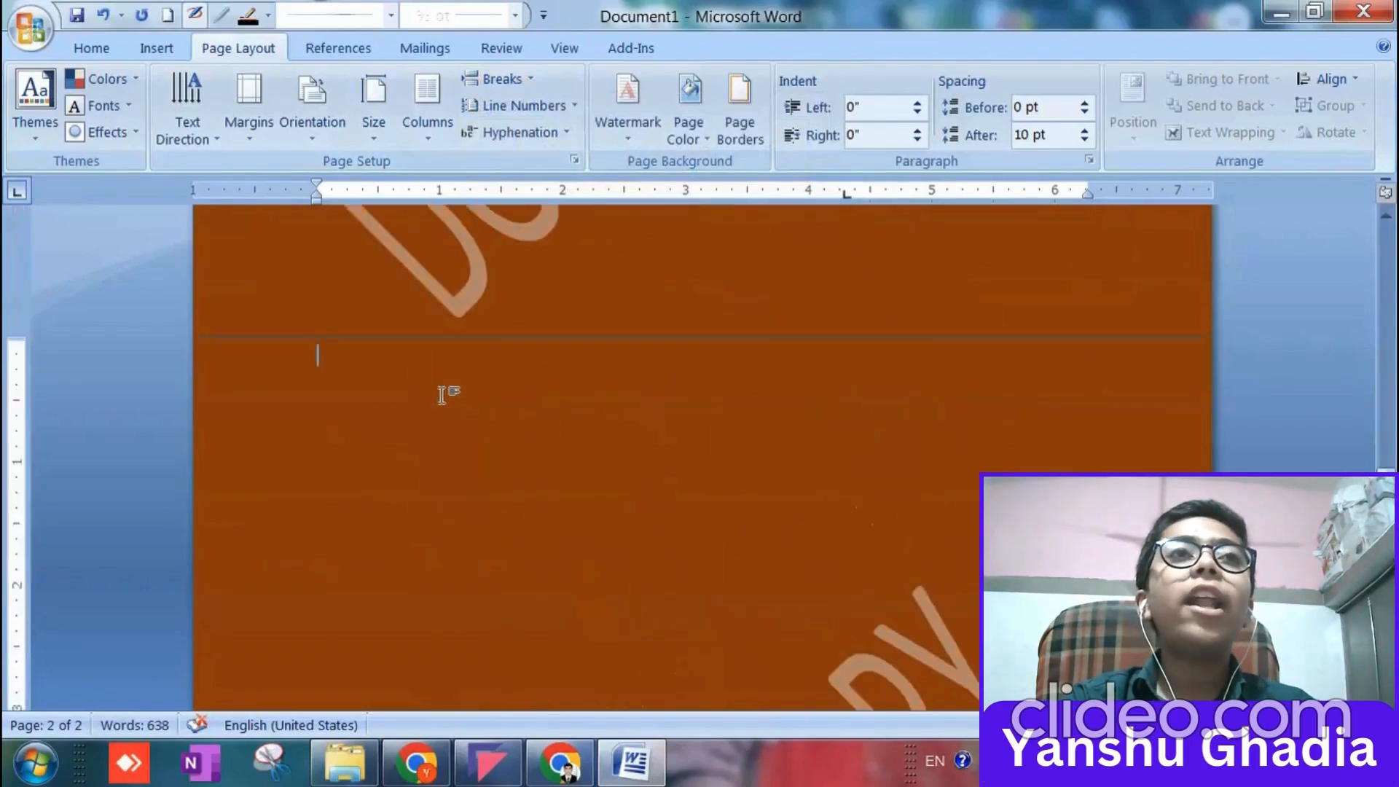
key("BackSpace")
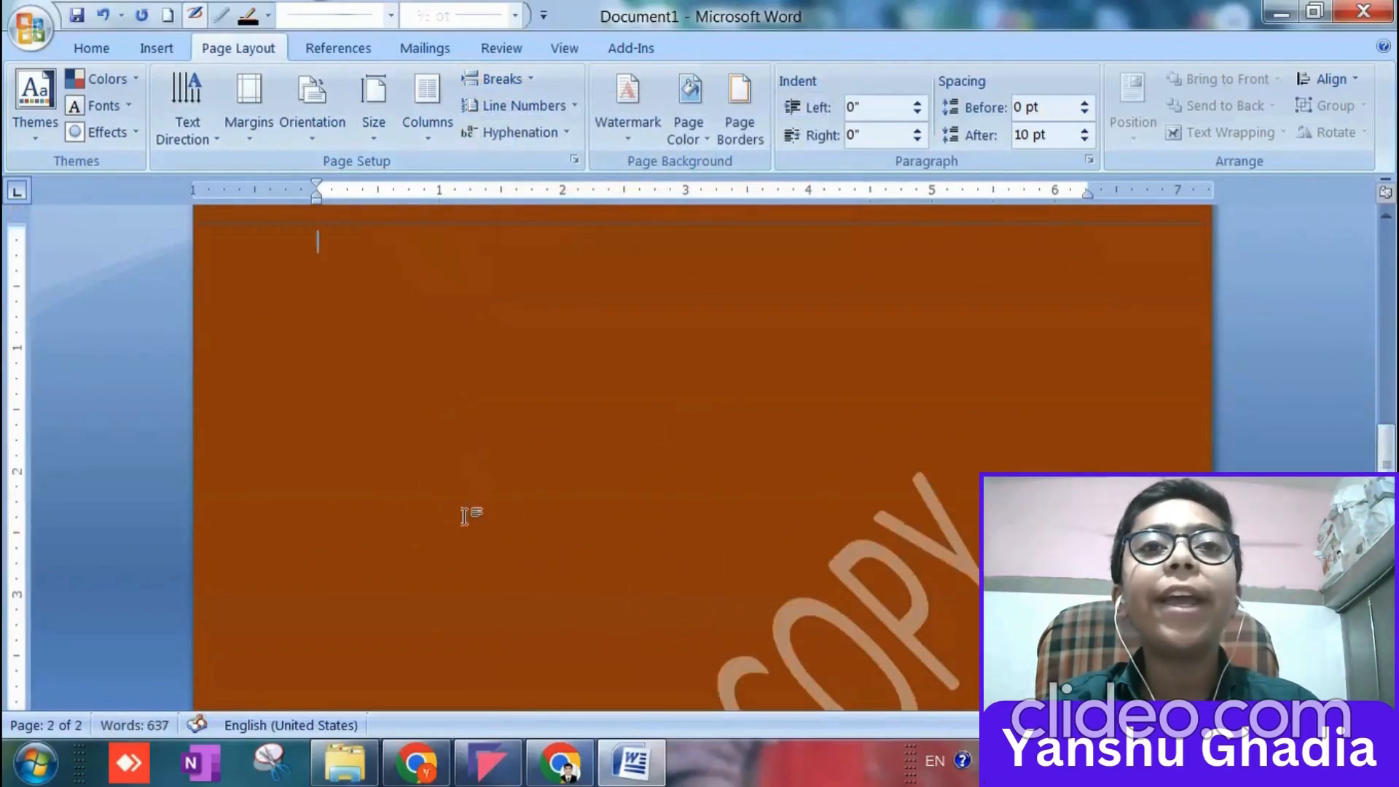
Set up a page border with the 3-D setting and a 3 pt thick double-line style.
scroll(484, 477, "up", 8)
scroll(486, 477, "down", 6)
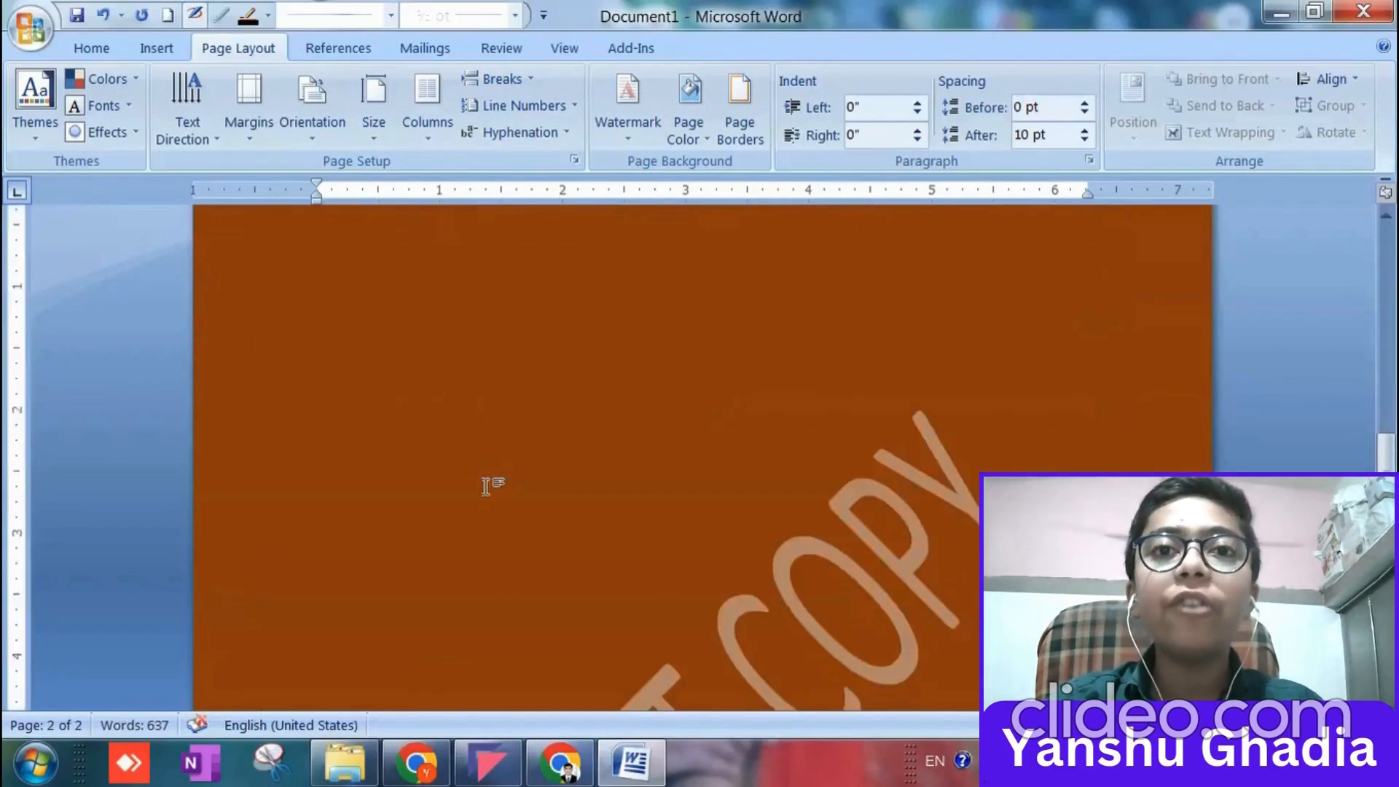
left_click(745, 148)
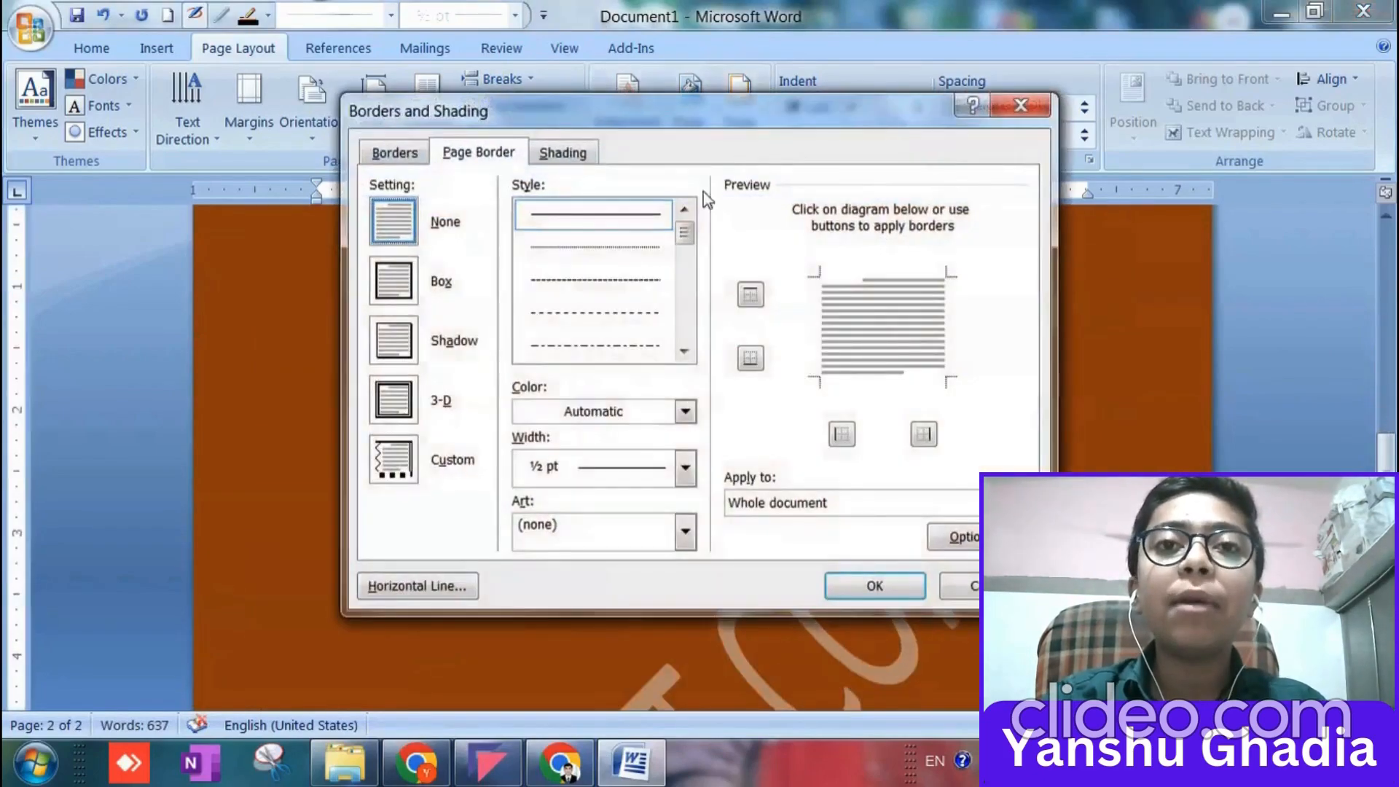
left_click(404, 414)
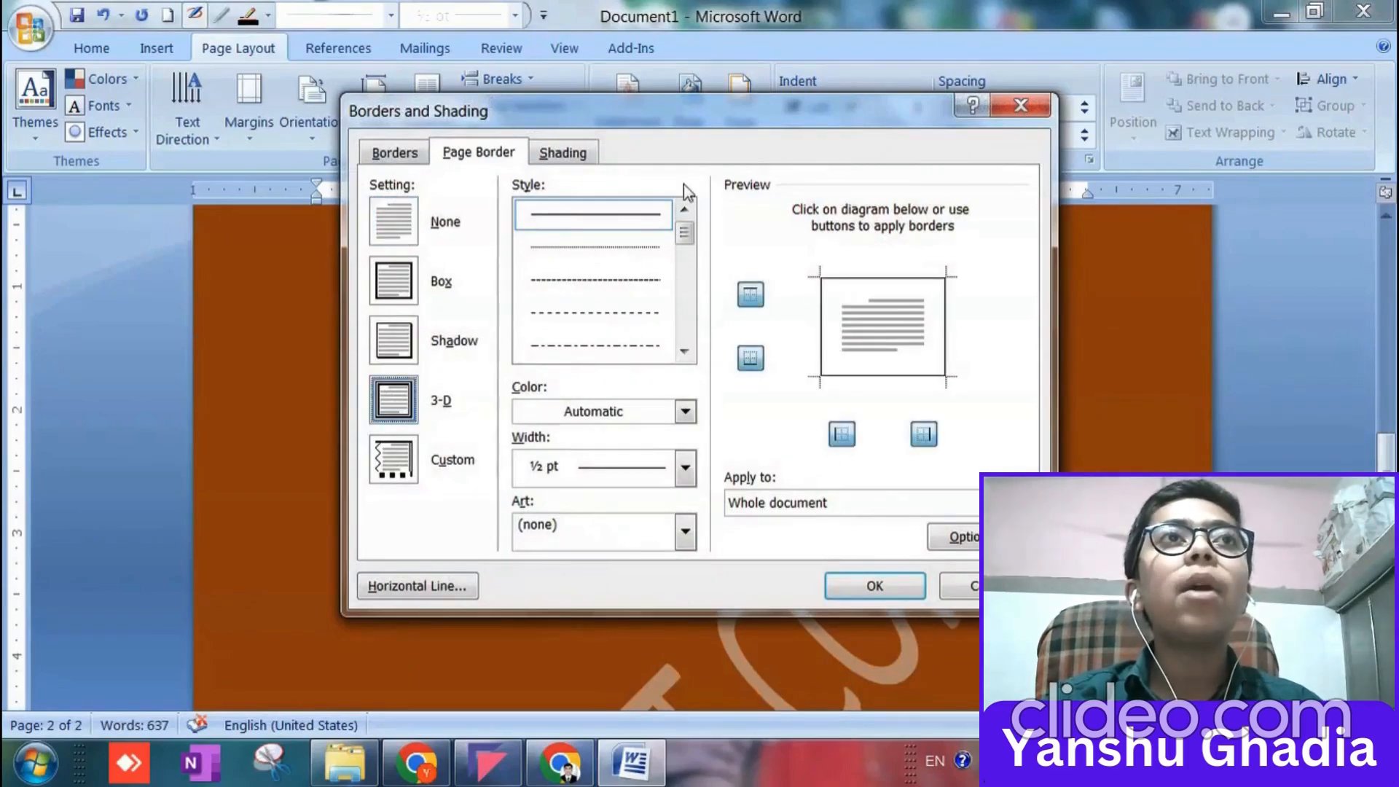
left_click_drag(681, 236, 682, 277)
left_click(627, 283)
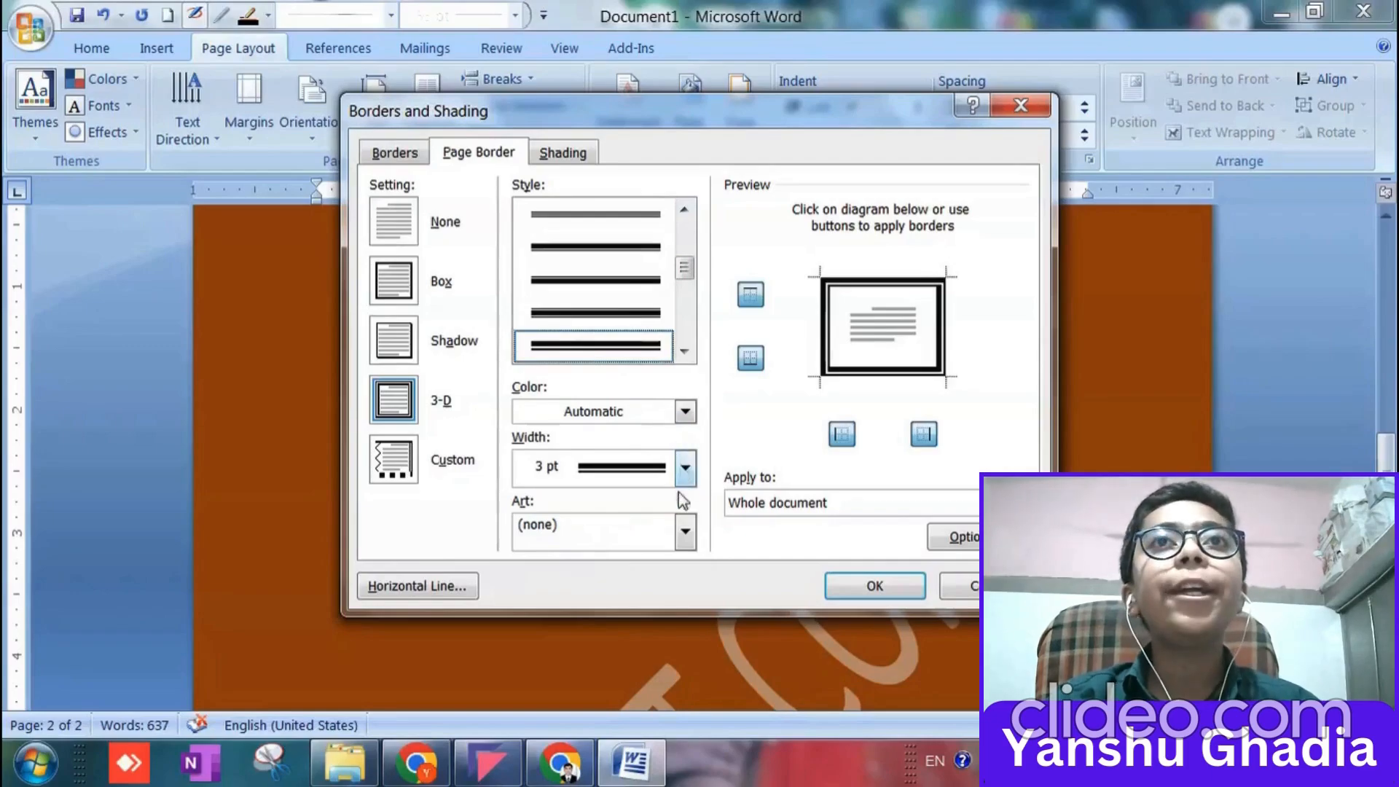
Choose a rough-edged black art border, 31 pt wide, and apply it to the pages of the whole document.
left_click(686, 530)
left_click_drag(693, 587, 689, 691)
left_click(670, 625)
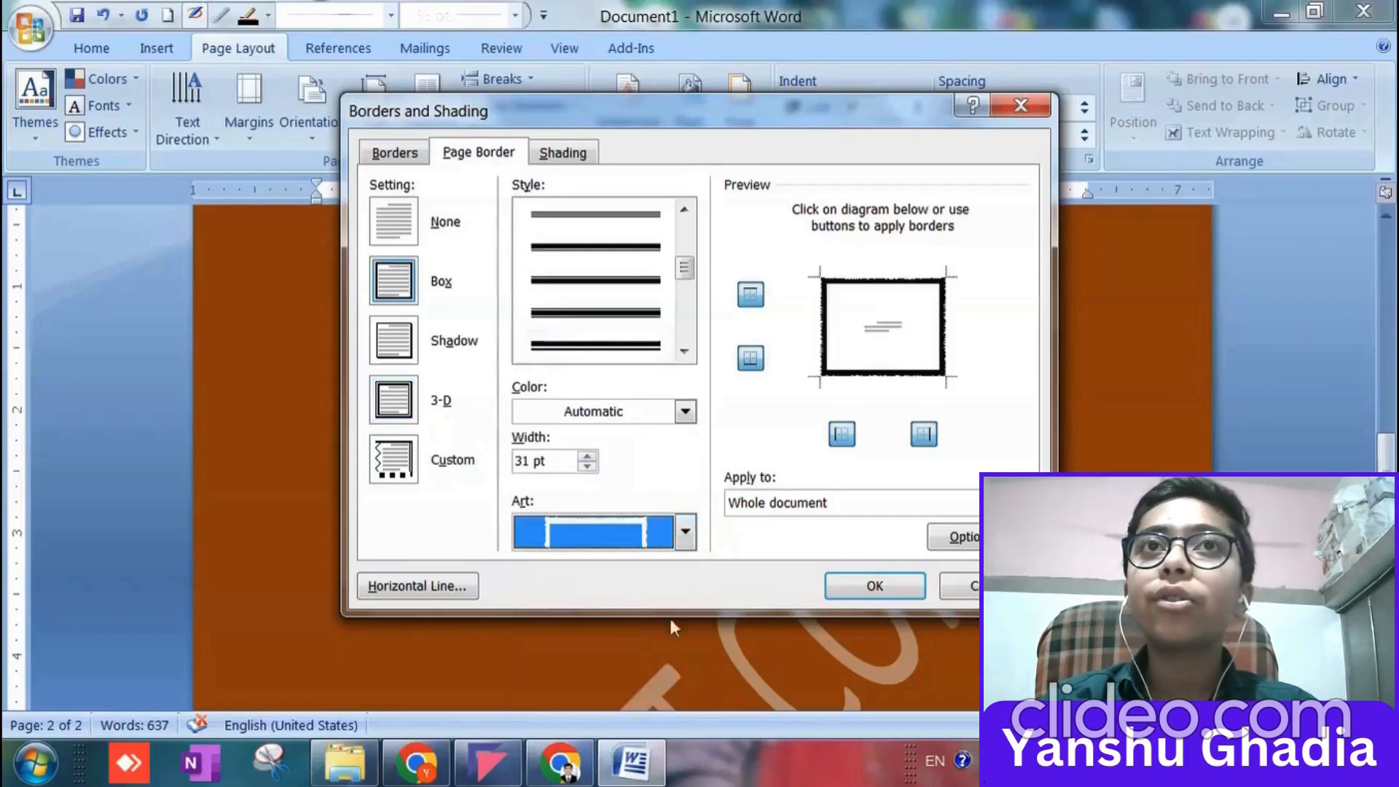
left_click(863, 590)
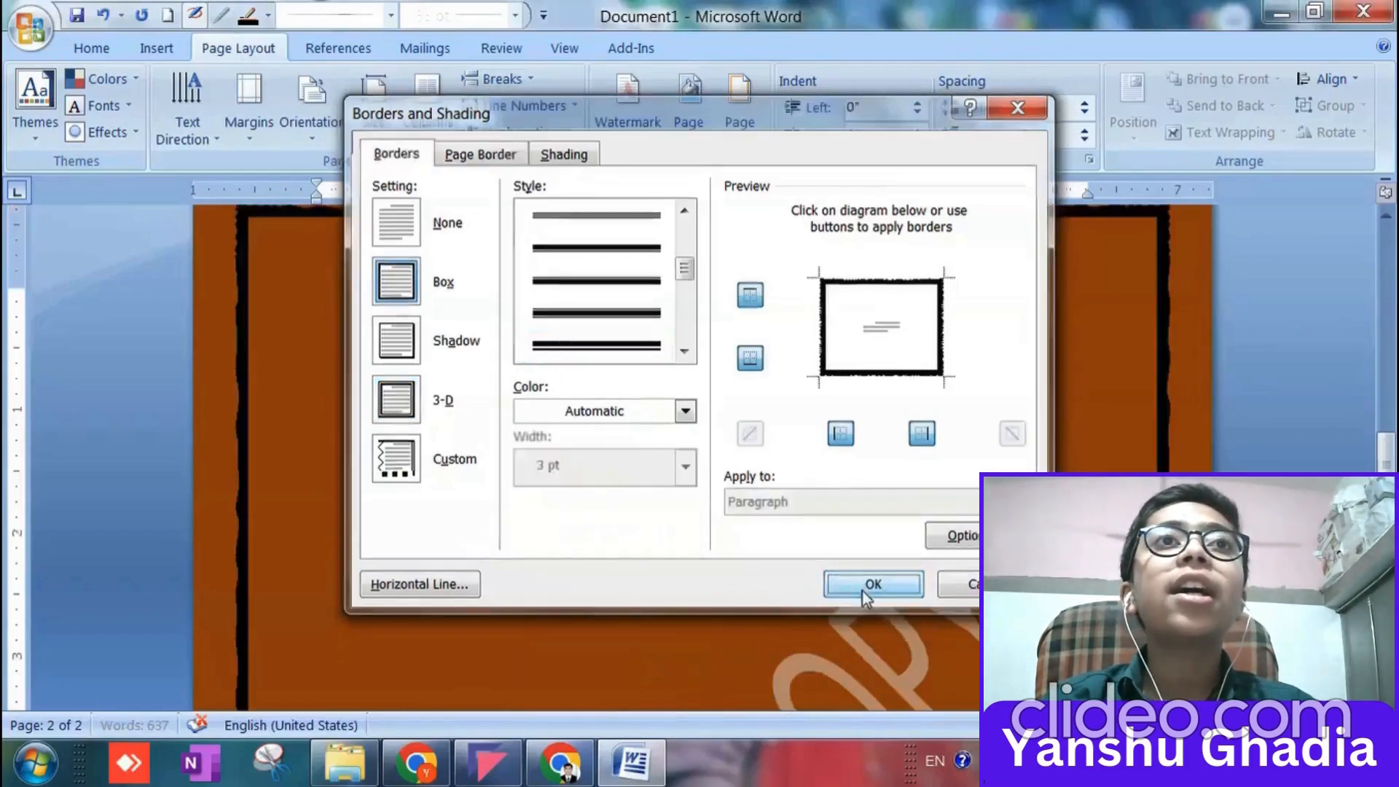
scroll(465, 506, "up", 15)
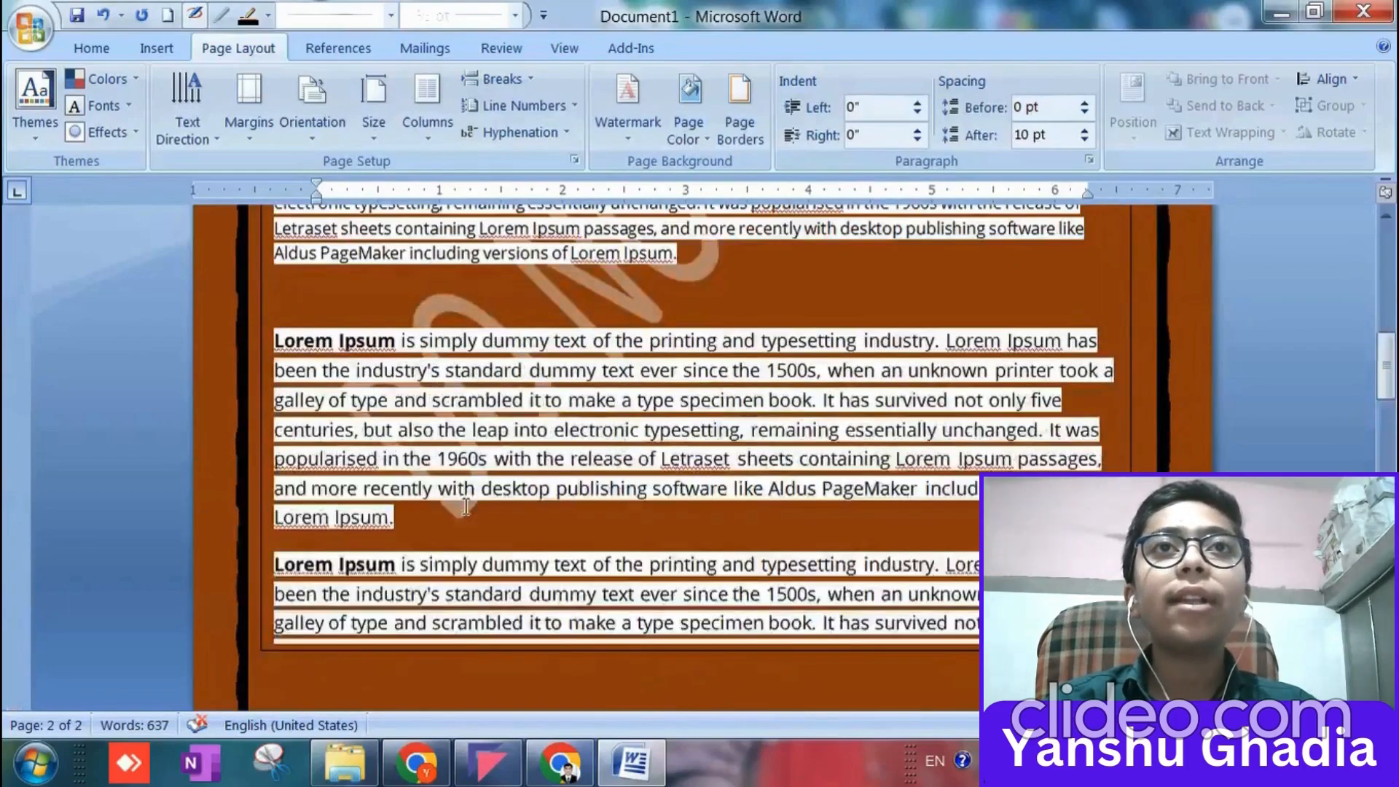
Open the header area of the second page for editing and enter the text HELLO in it.
scroll(465, 506, "up", 3)
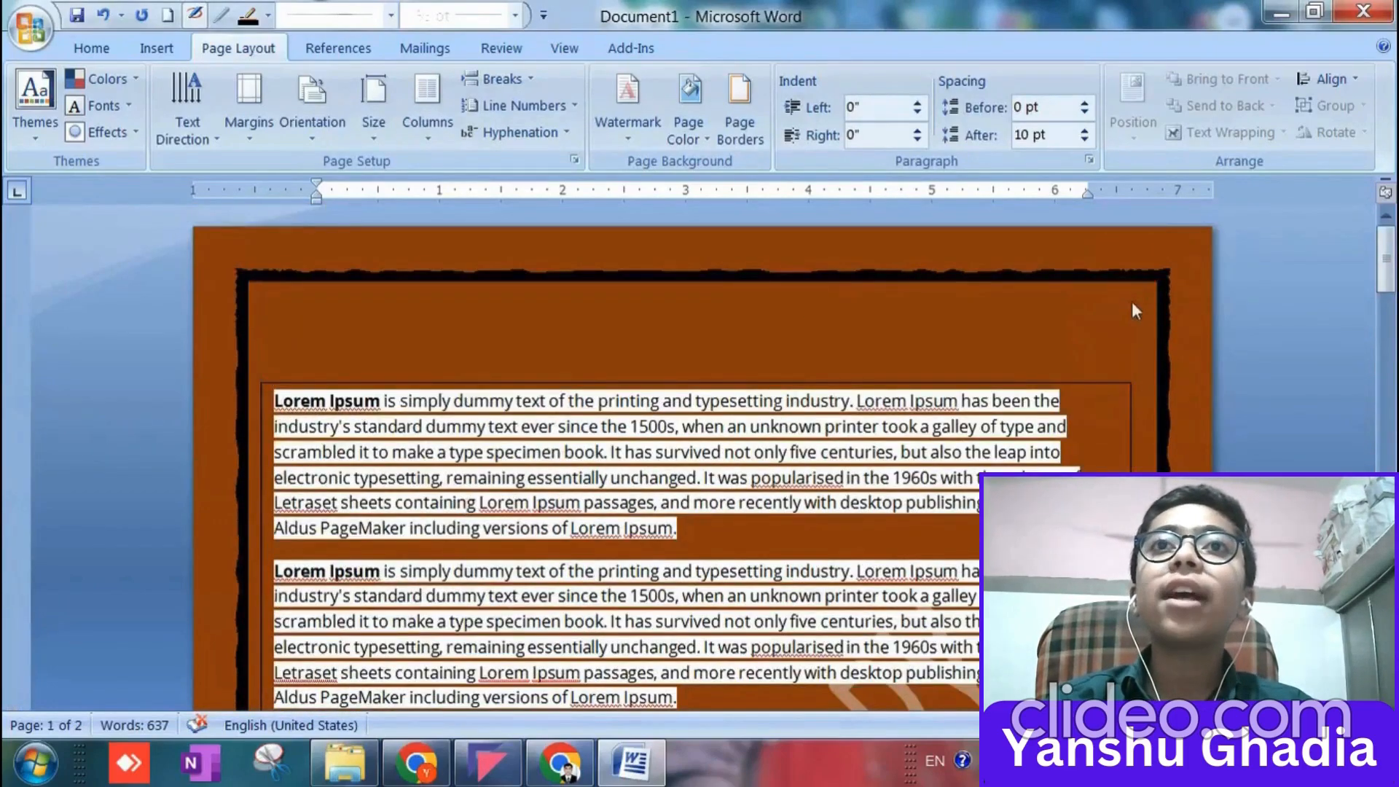
scroll(531, 289, "down", 15)
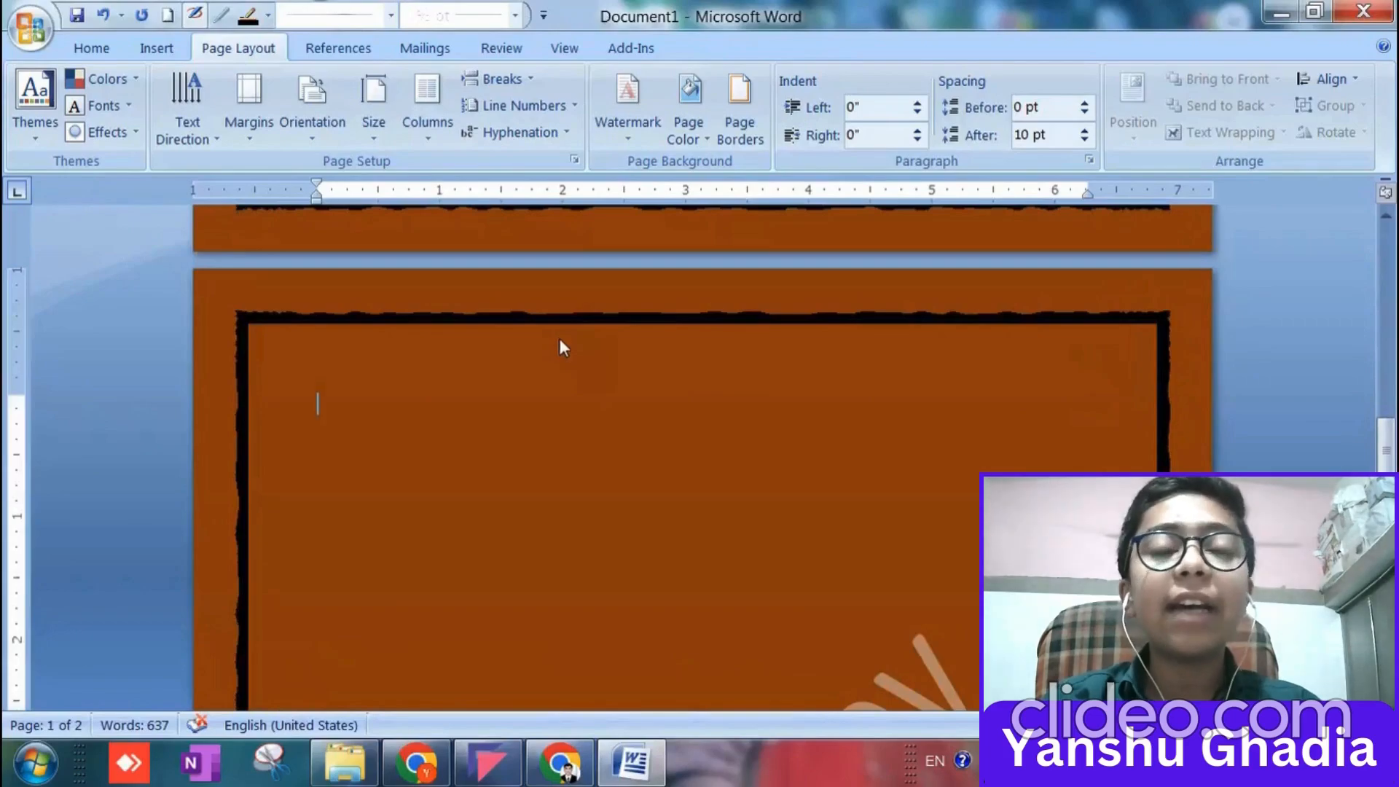
scroll(545, 335, "up", 3)
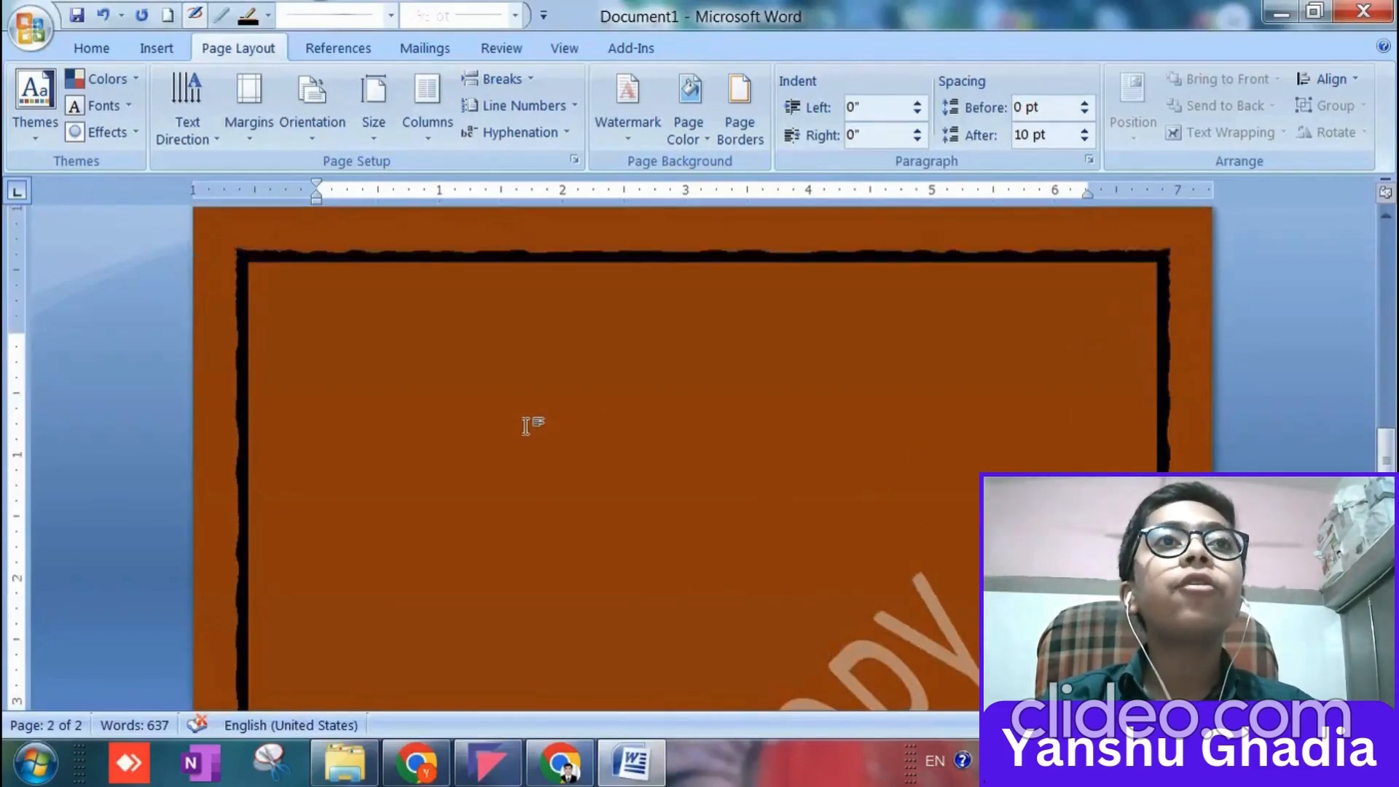
double_click(487, 231)
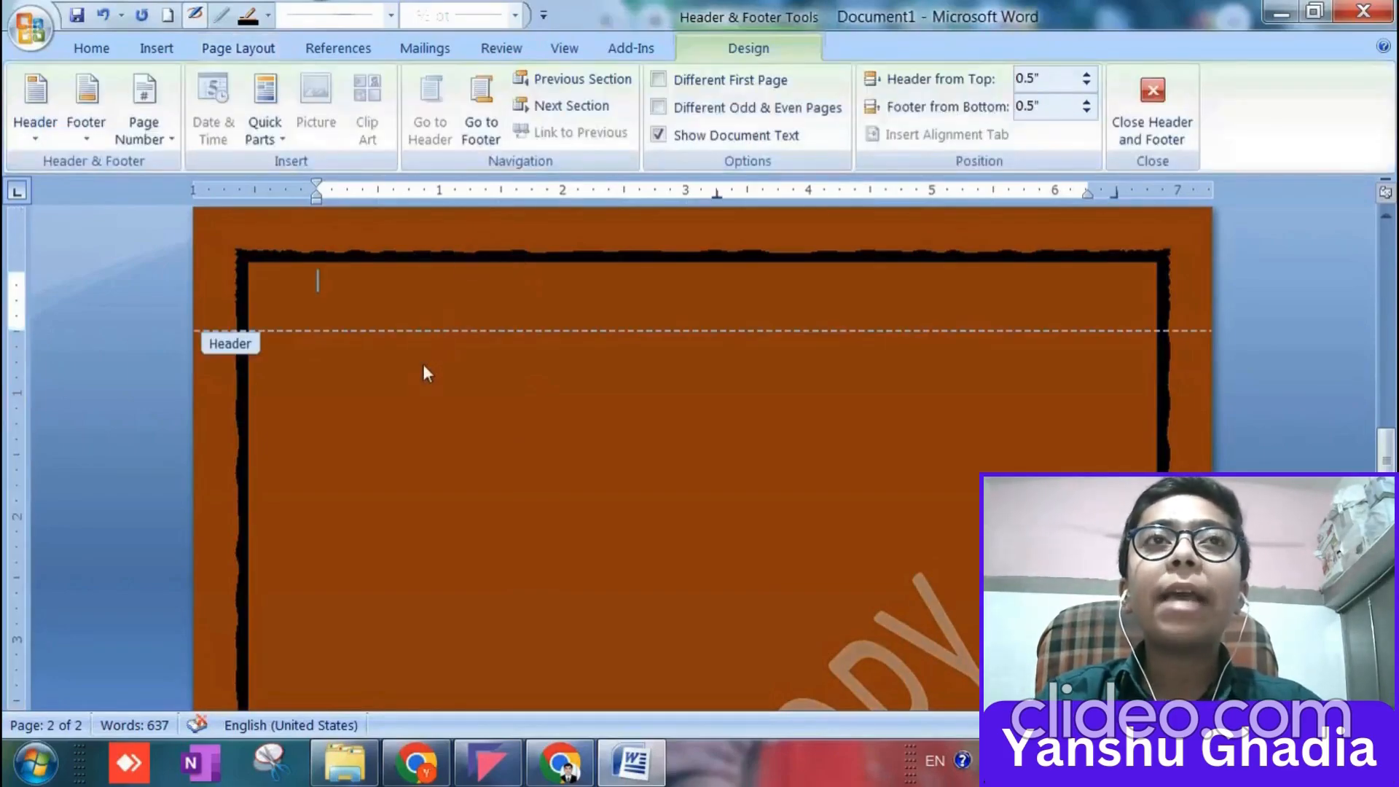
scroll(412, 370, "up", 4)
scroll(357, 524, "down", 8)
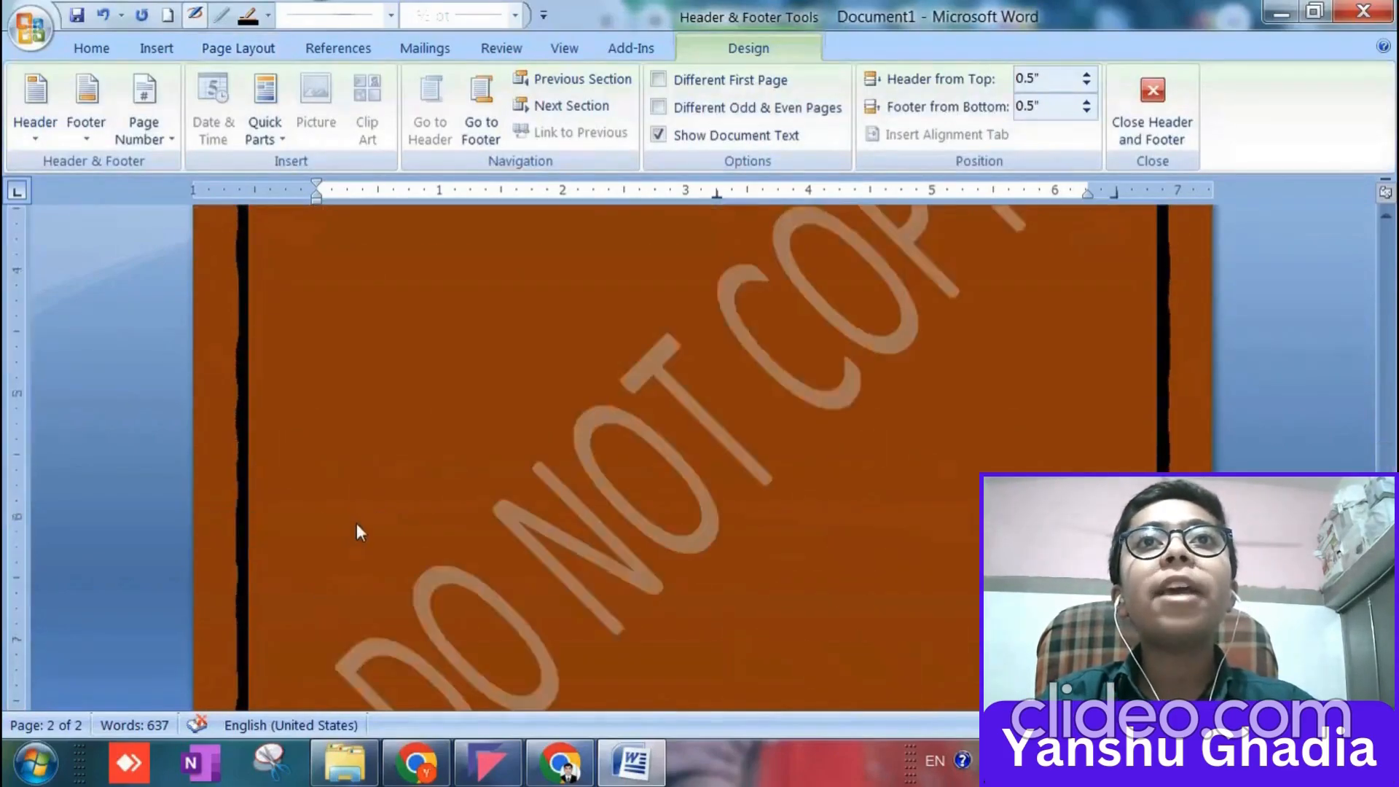
scroll(357, 522, "up", 5)
scroll(335, 545, "down", 4)
scroll(335, 545, "up", 3)
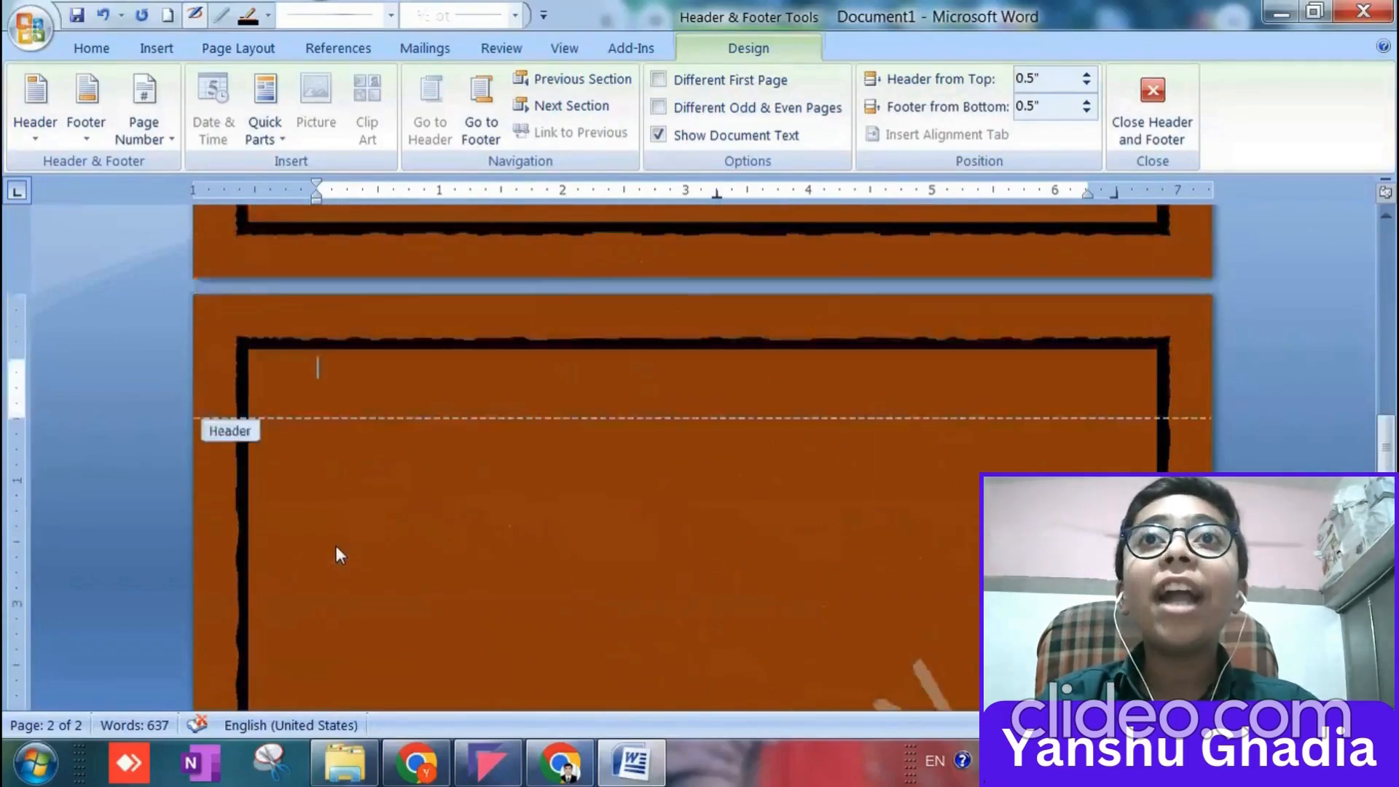
scroll(335, 545, "up", 1)
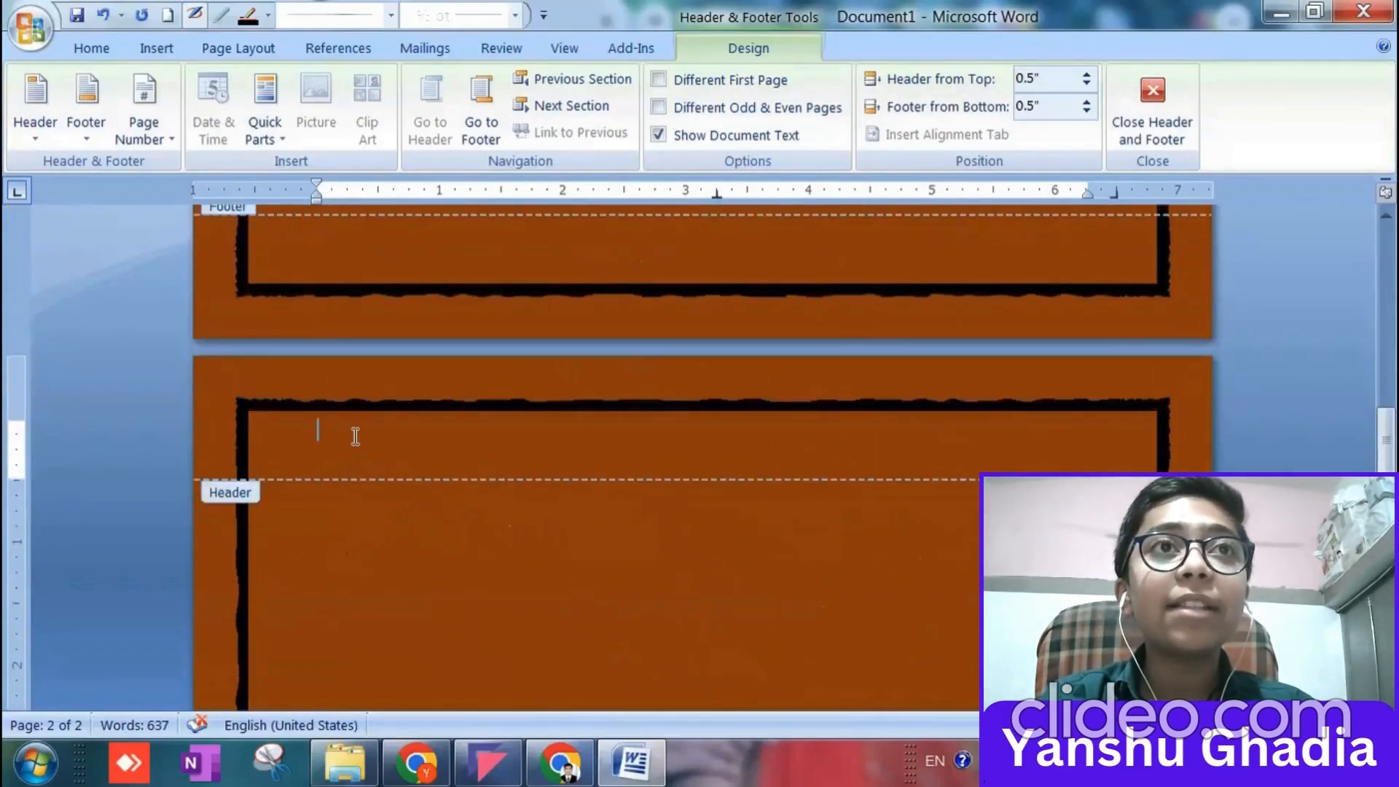
type("HELLO")
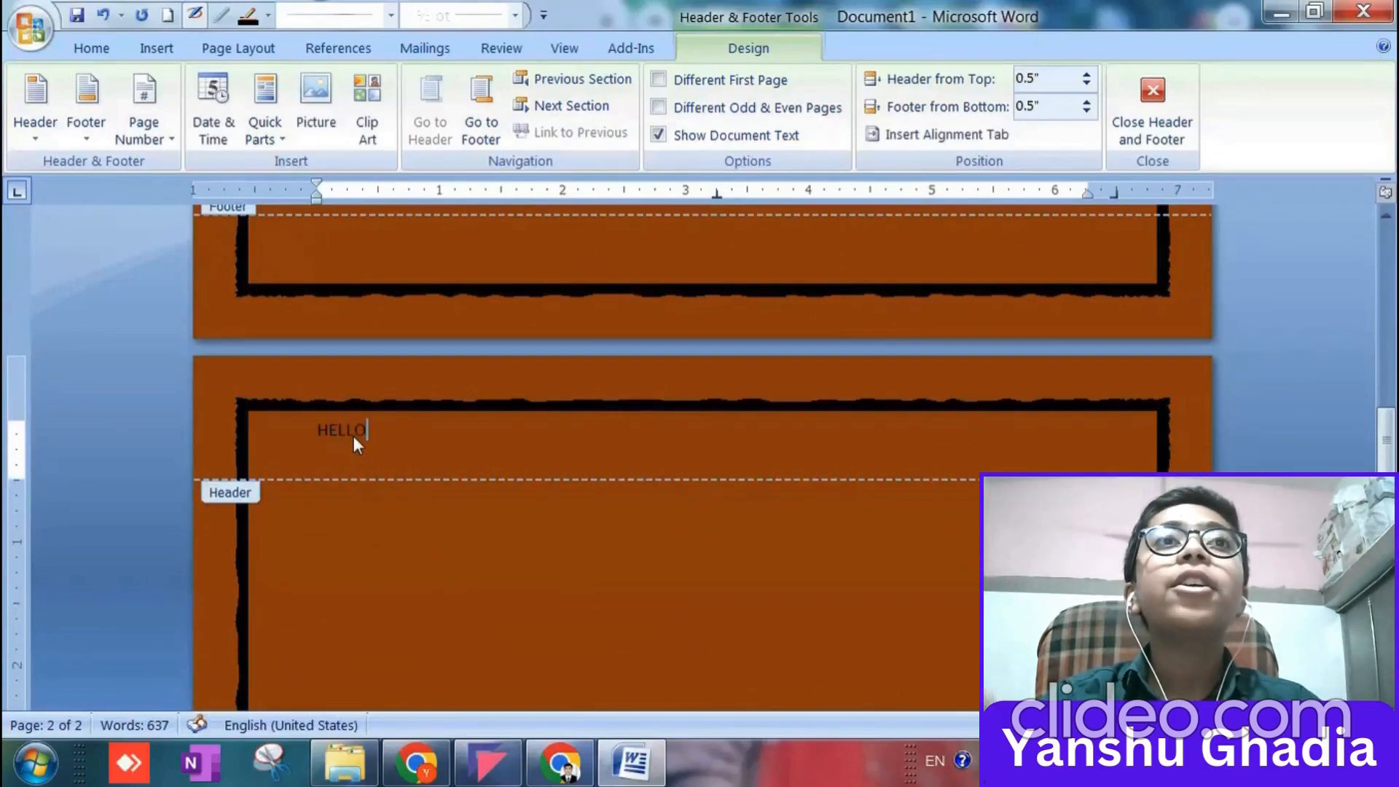
Select the HELLO text in the second page's header and bring up the font formatting options.
triple_click(353, 436)
left_click(112, 51)
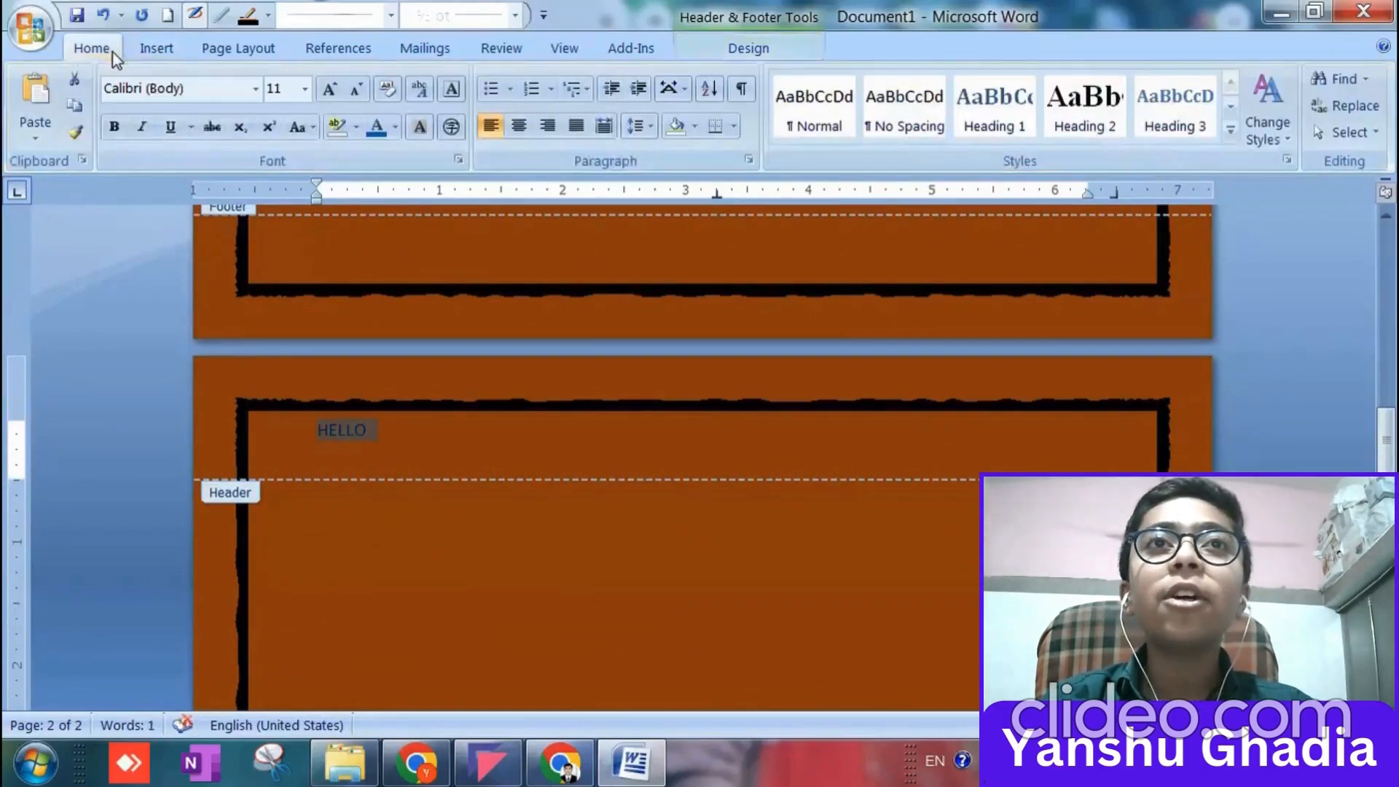
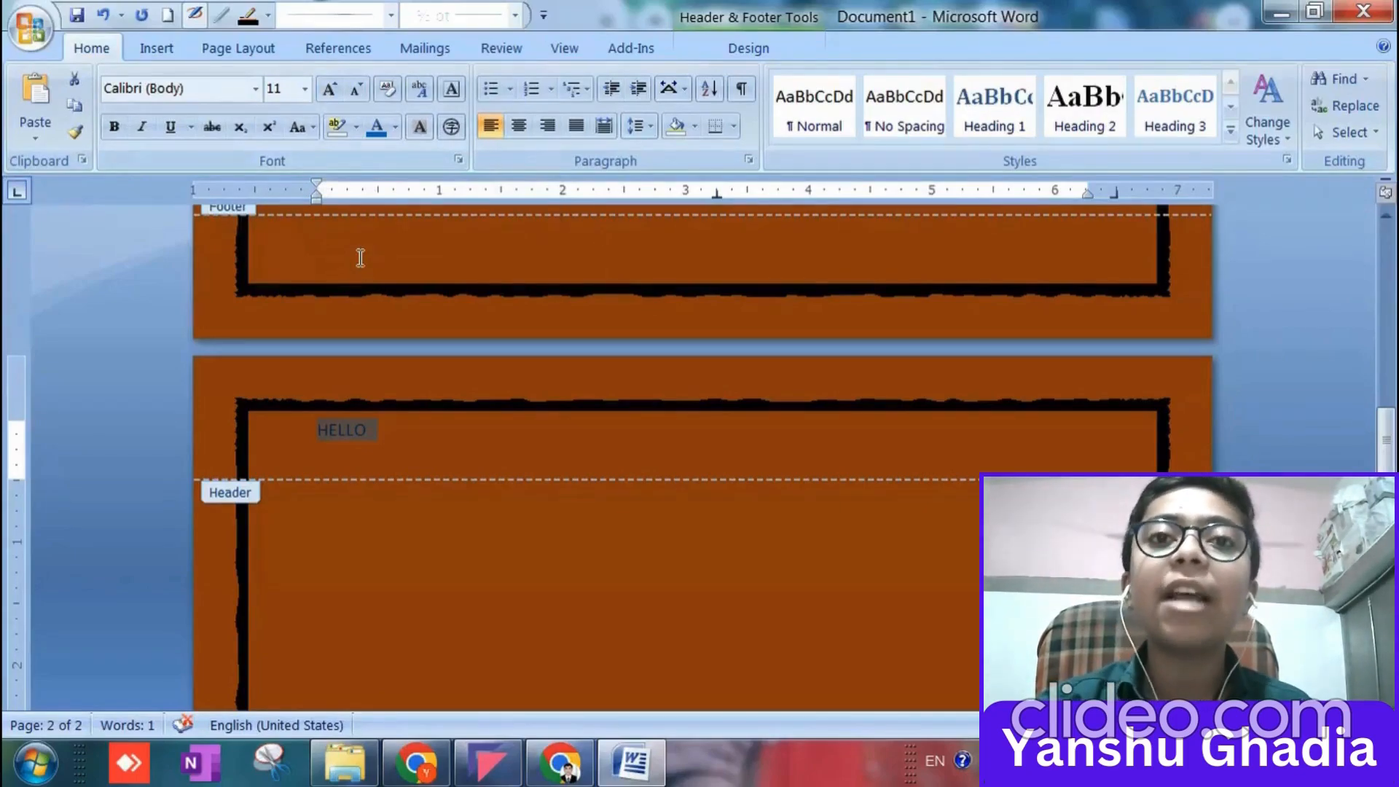
Enlarge the selected HELLO text in the second page's header to 170 pt.
left_click(327, 90)
left_click(327, 90)
left_click(327, 90)
left_click(327, 89)
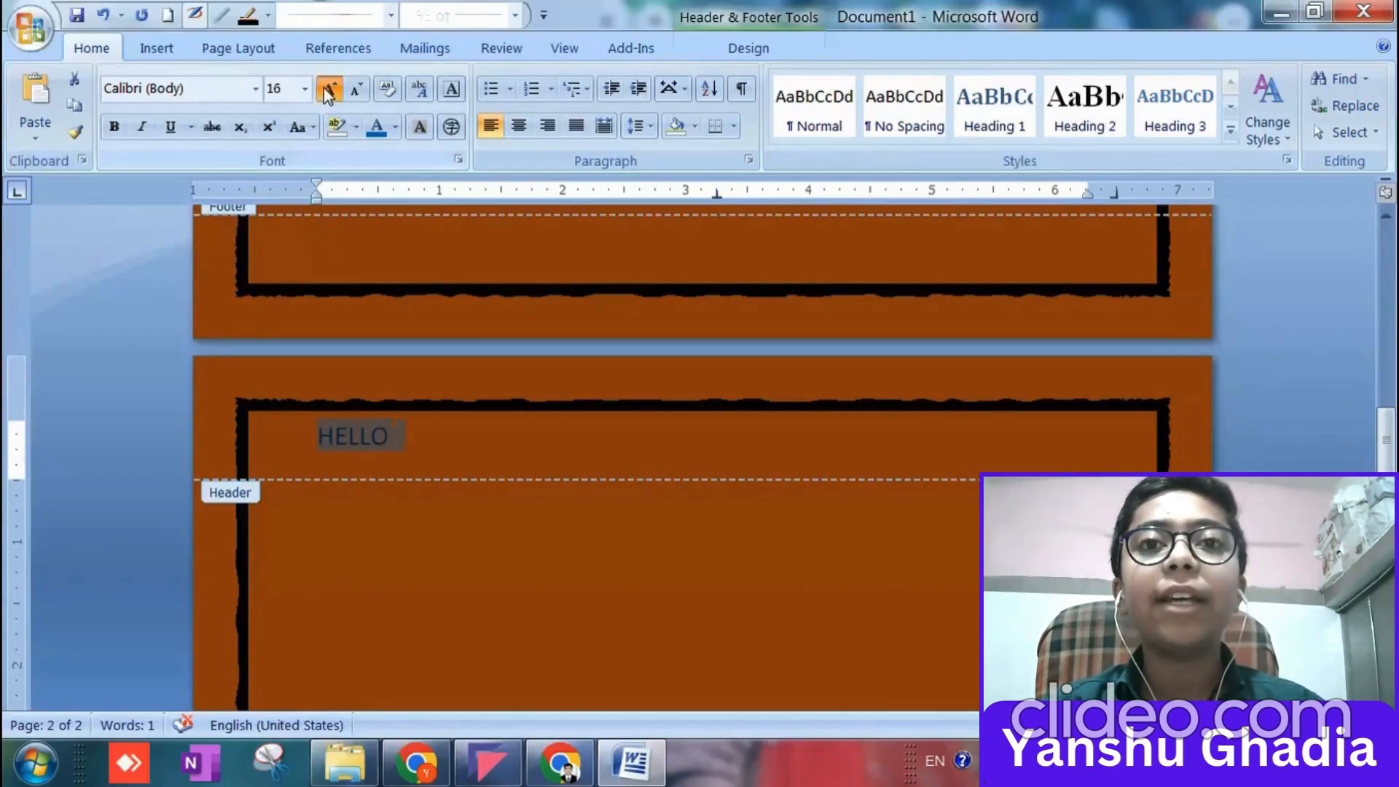
left_click(327, 89)
left_click(327, 89)
left_click(327, 90)
left_click(327, 89)
left_click(327, 89)
left_click(328, 89)
left_click(327, 90)
left_click(327, 89)
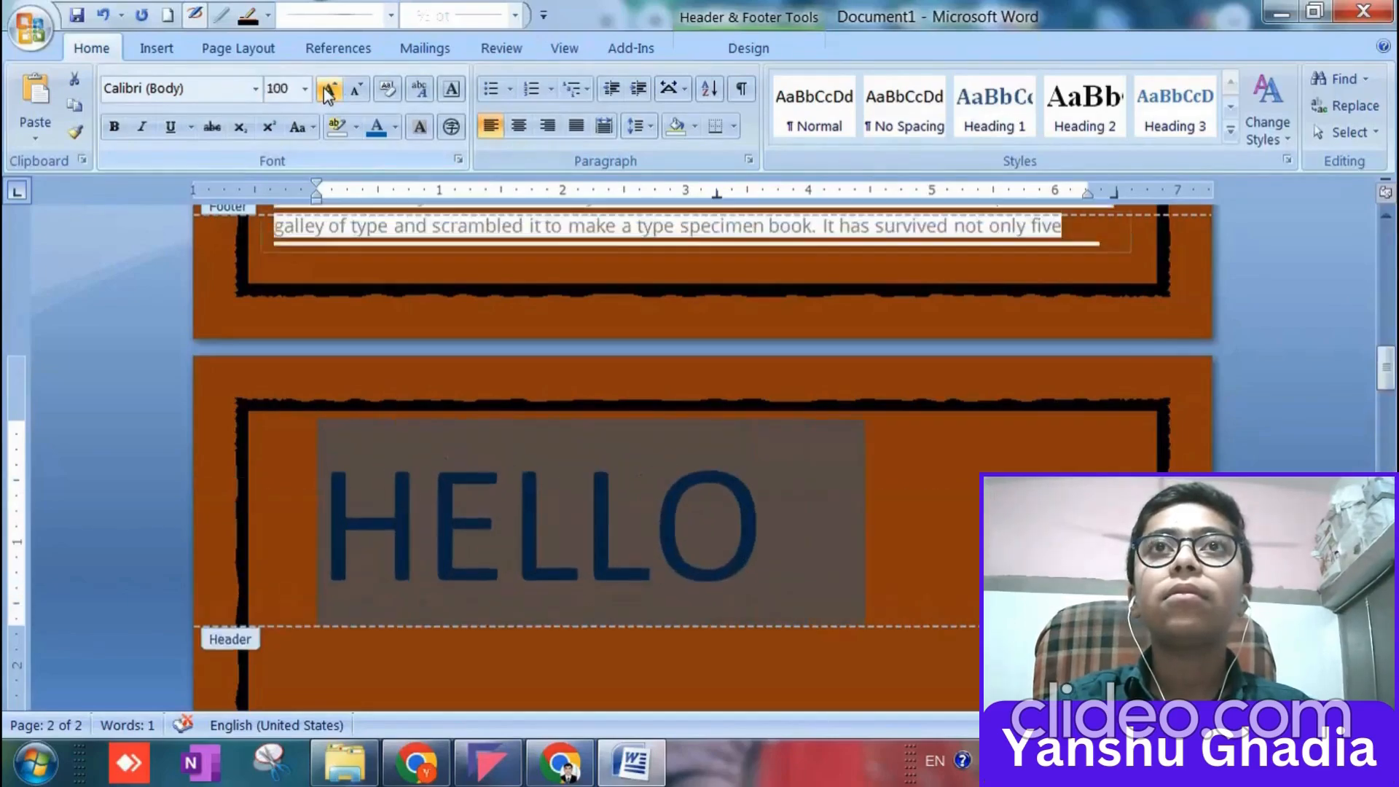
left_click(327, 89)
left_click(327, 90)
left_click(327, 89)
left_click(327, 90)
left_click(327, 89)
left_click(328, 89)
left_click(327, 89)
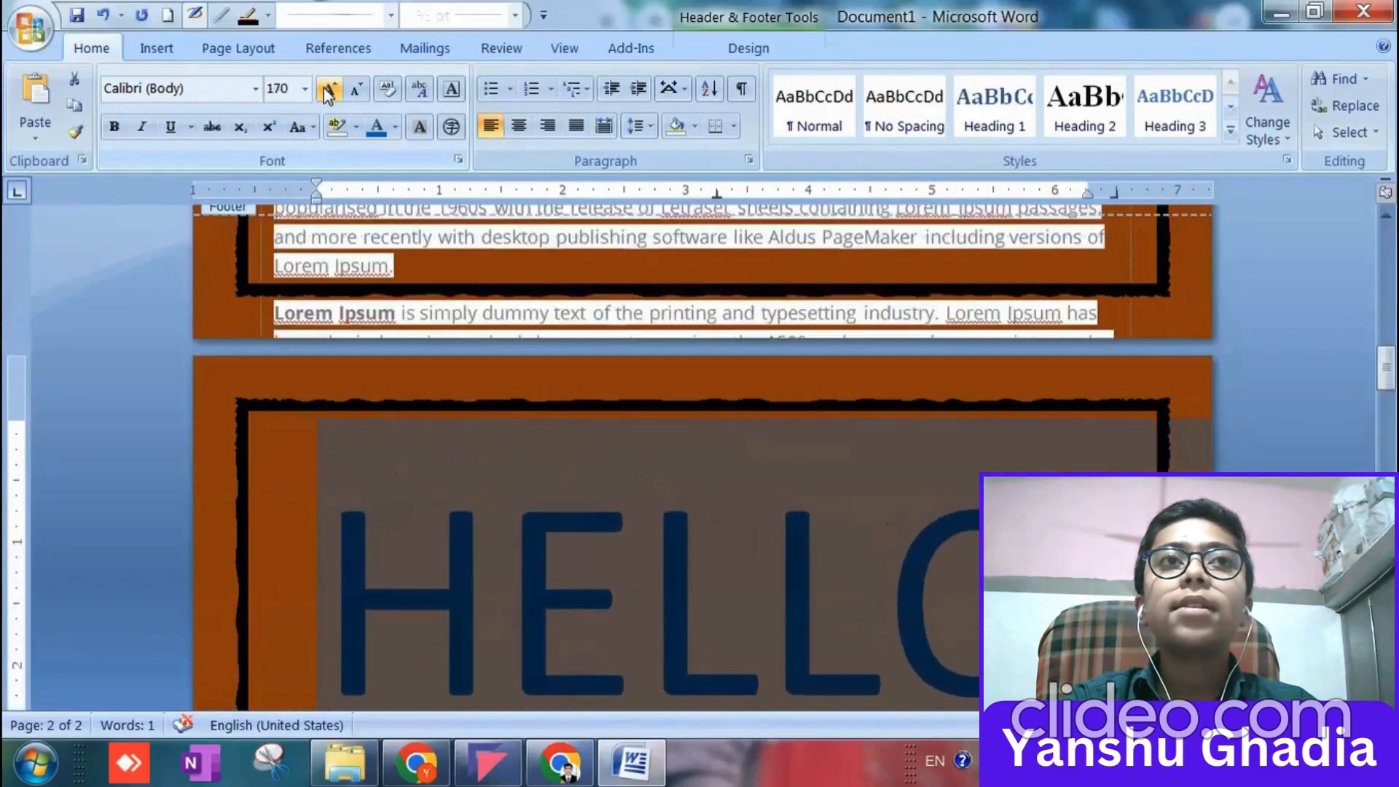
Delete the HELLO text from the first page's header and set the font size there to 8.
scroll(495, 244, "up", 15)
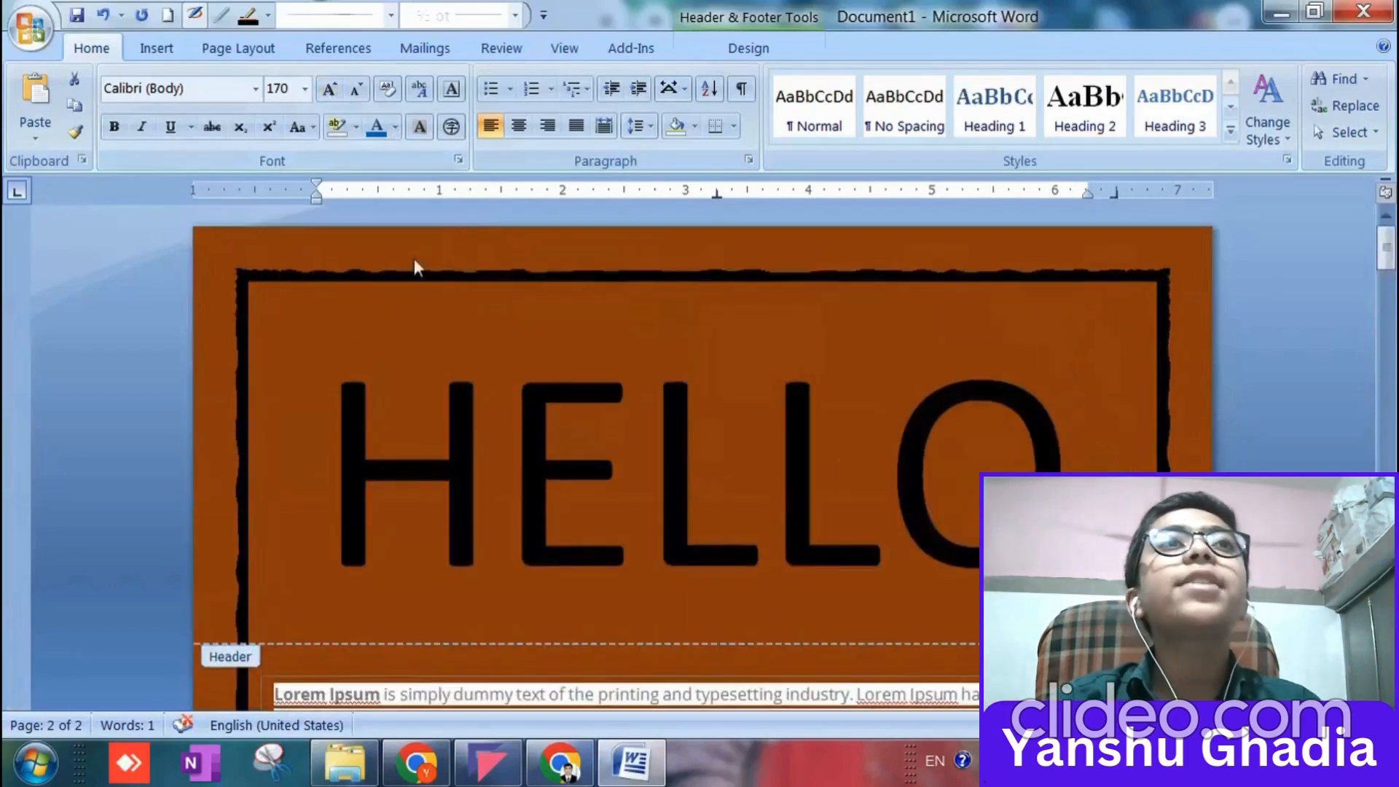
left_click(758, 487)
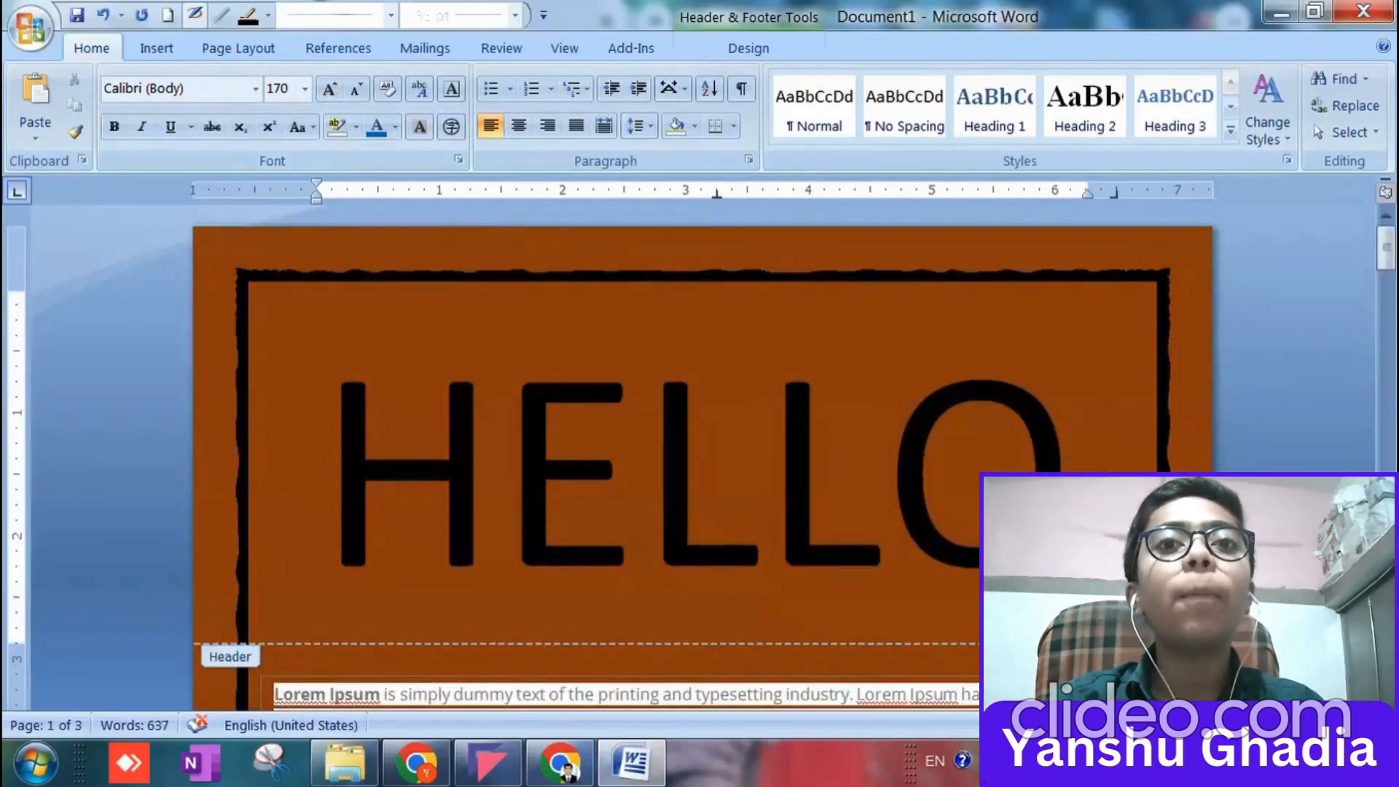
left_click_drag(1074, 469, 374, 476)
key("Delete")
left_click(334, 489)
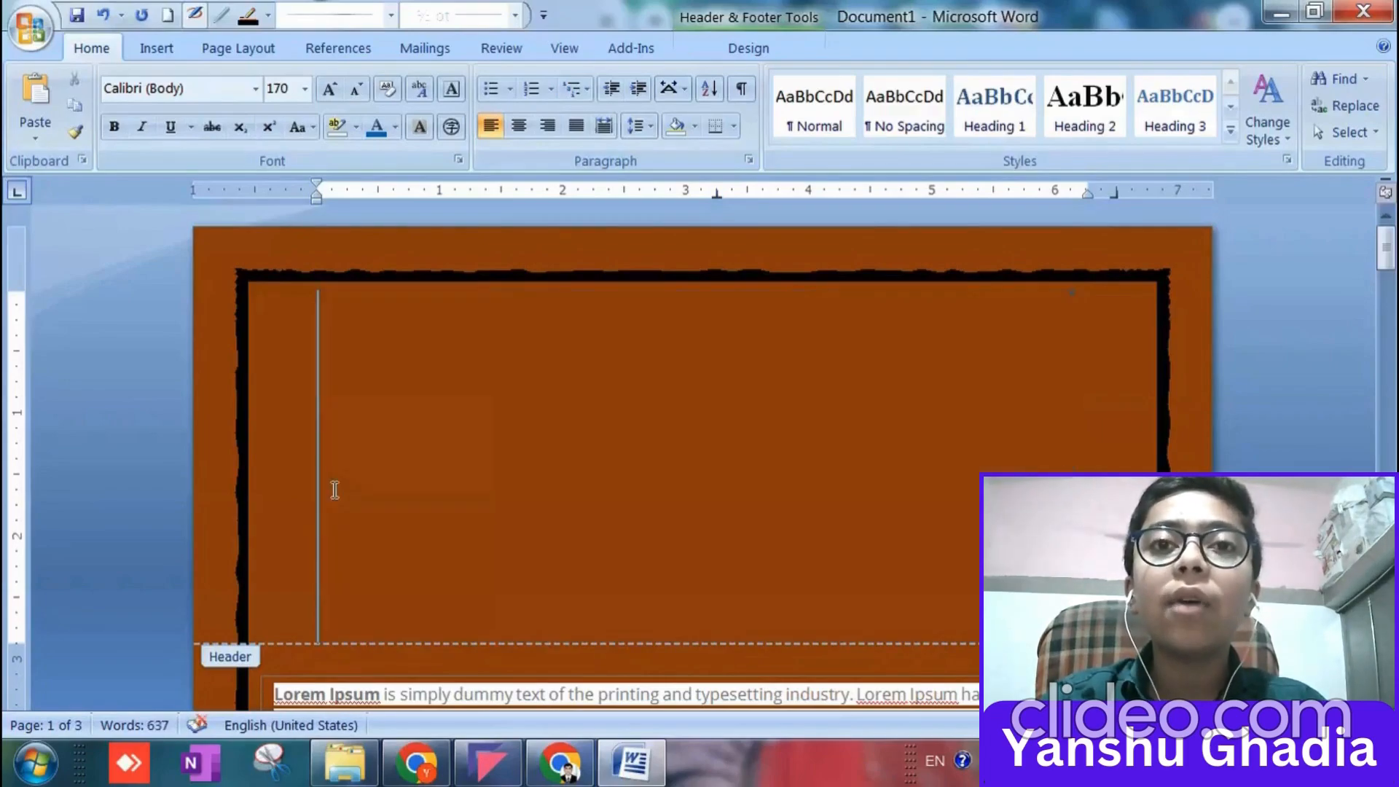
left_click(305, 88)
left_click(288, 114)
scroll(578, 490, "down", 20)
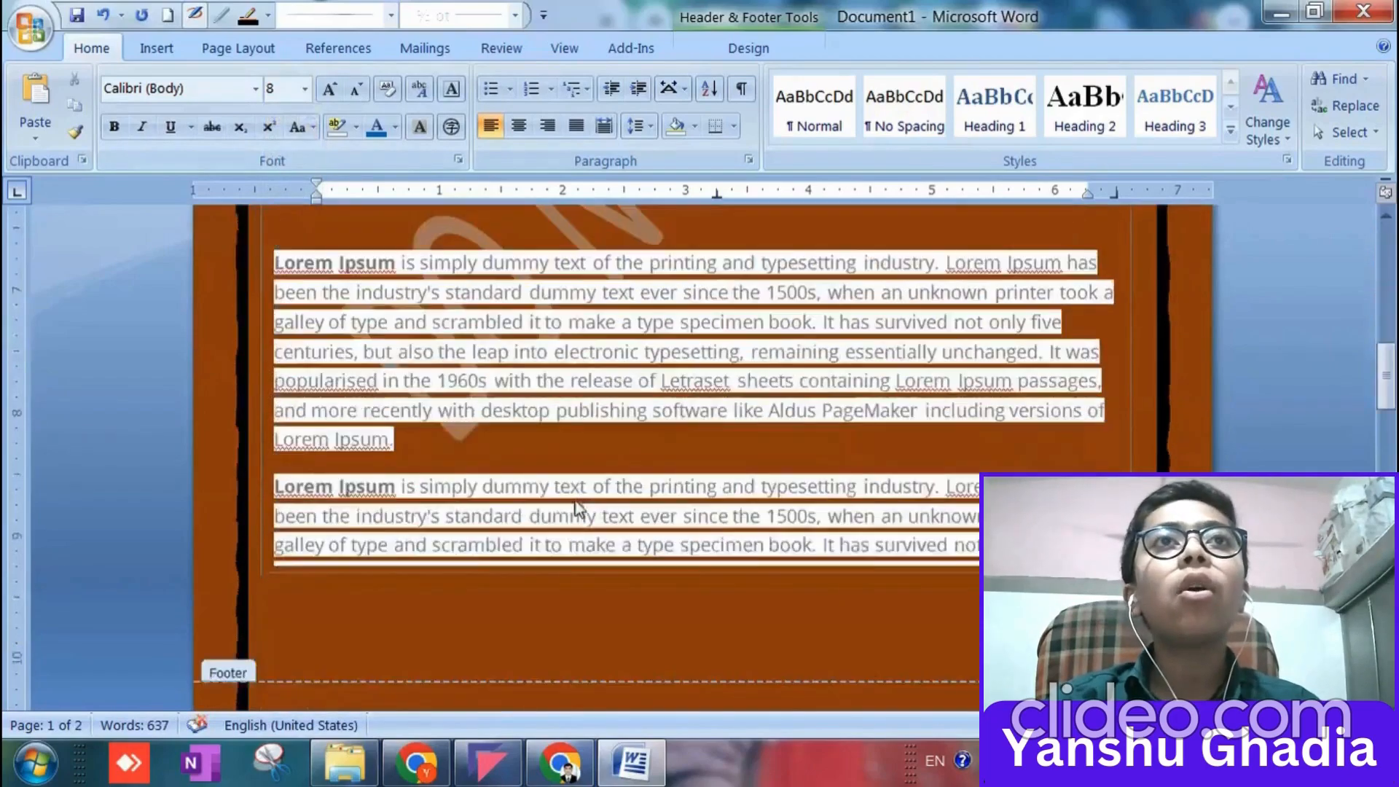
Enter HELLO again in the second page's header and set its font size to 50.
left_click(581, 490)
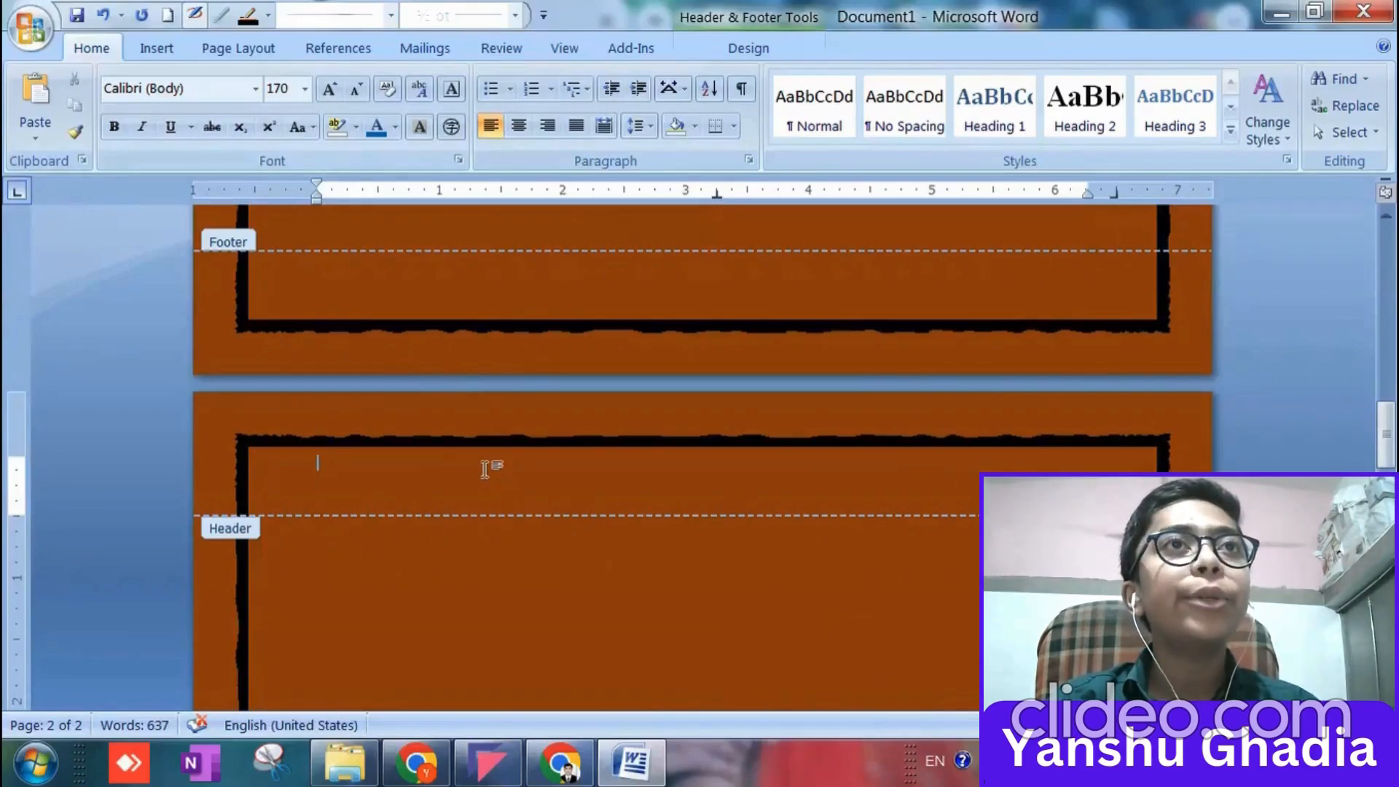
type("HELLO")
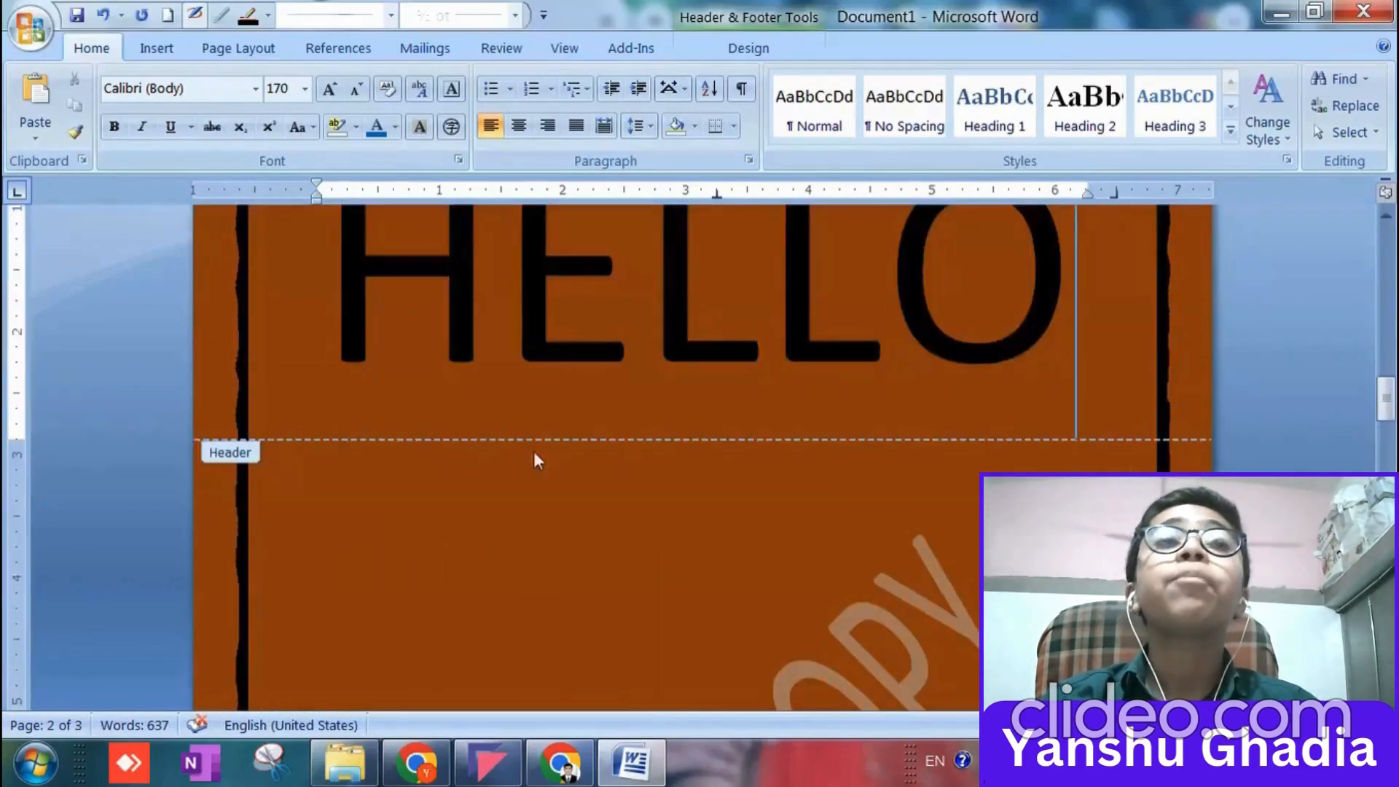
left_click_drag(977, 437, 337, 299)
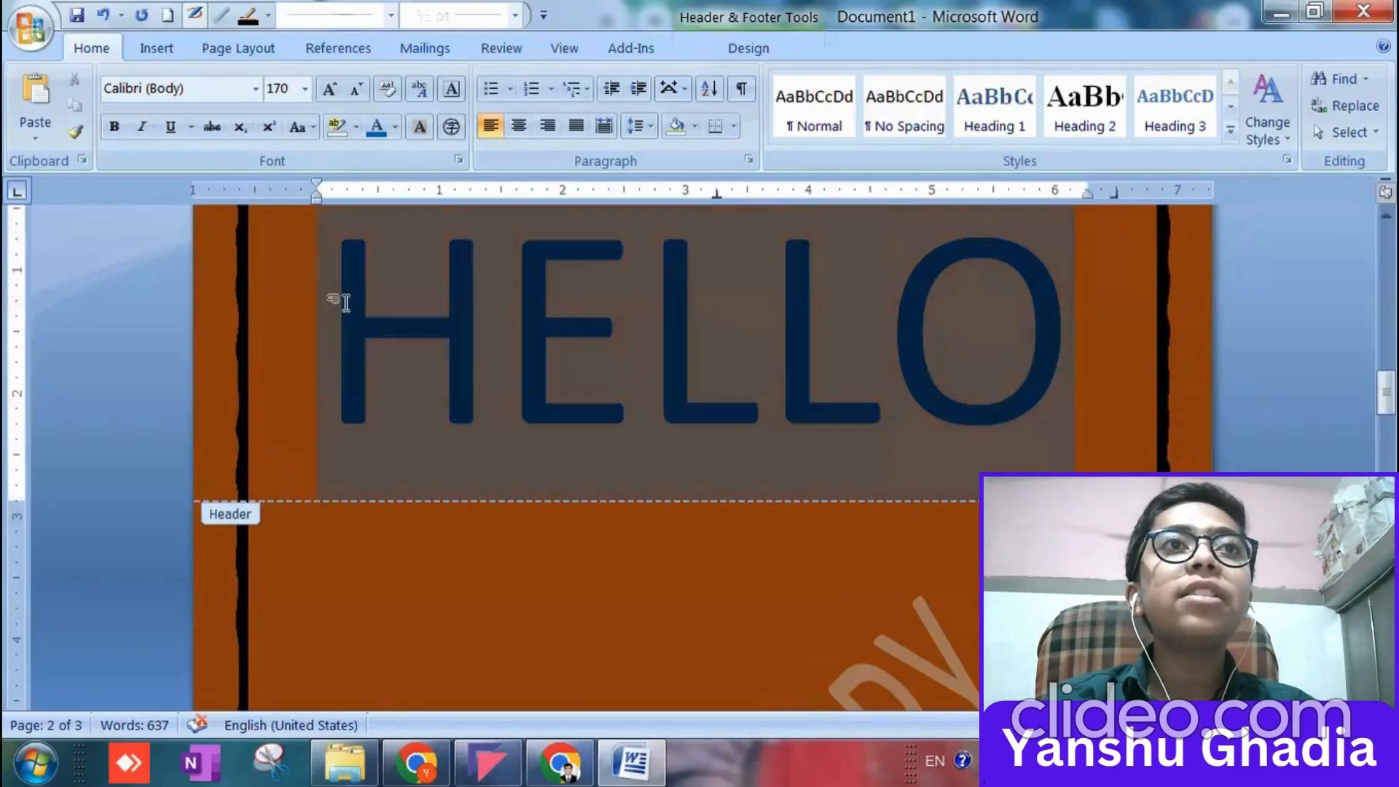
left_click(295, 90)
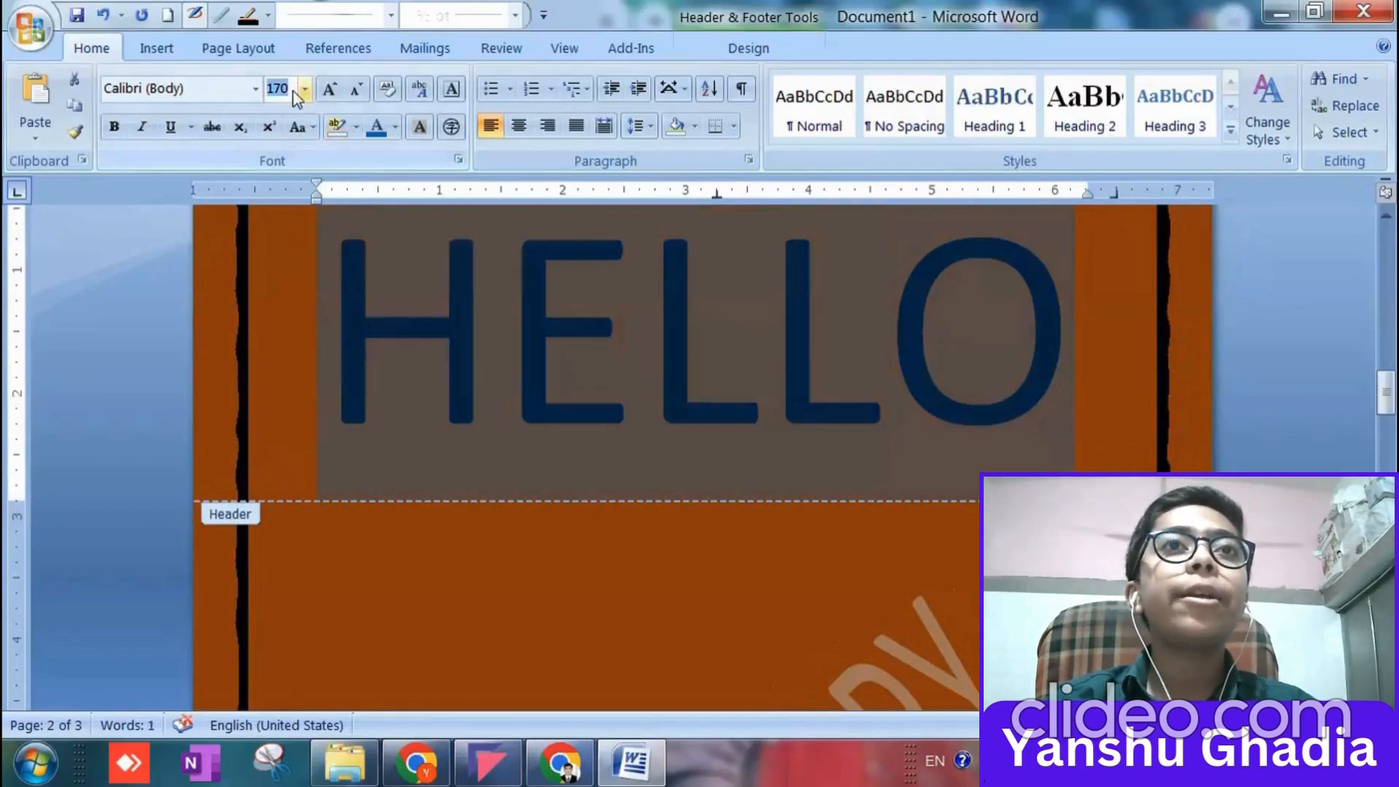
type("50")
key("Return")
left_click_drag(543, 285, 359, 305)
scroll(392, 480, "up", 5)
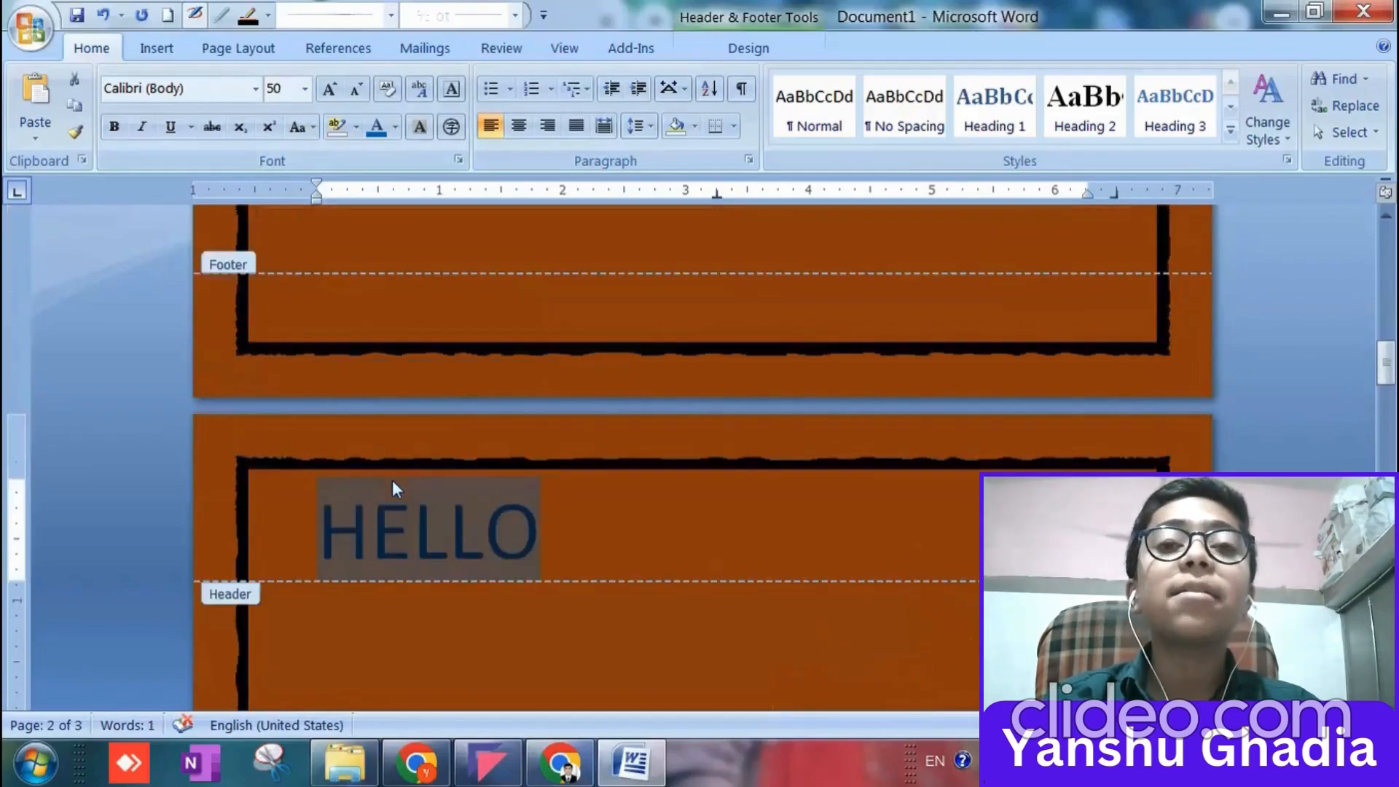
scroll(455, 393, "up", 5)
scroll(462, 397, "down", 10)
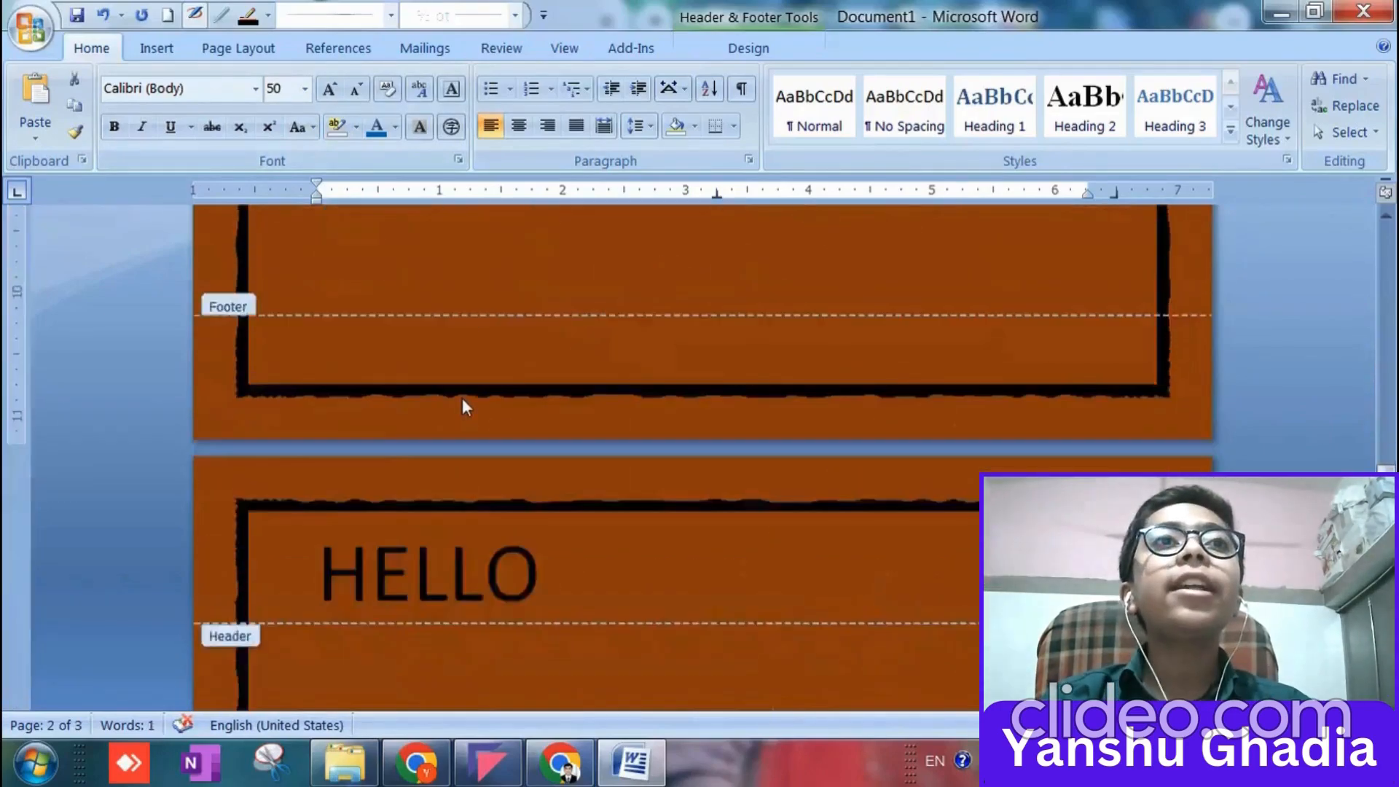
Right-align the footer on the third page and enter the text PAGE NO: 1 in it.
scroll(592, 553, "down", 5)
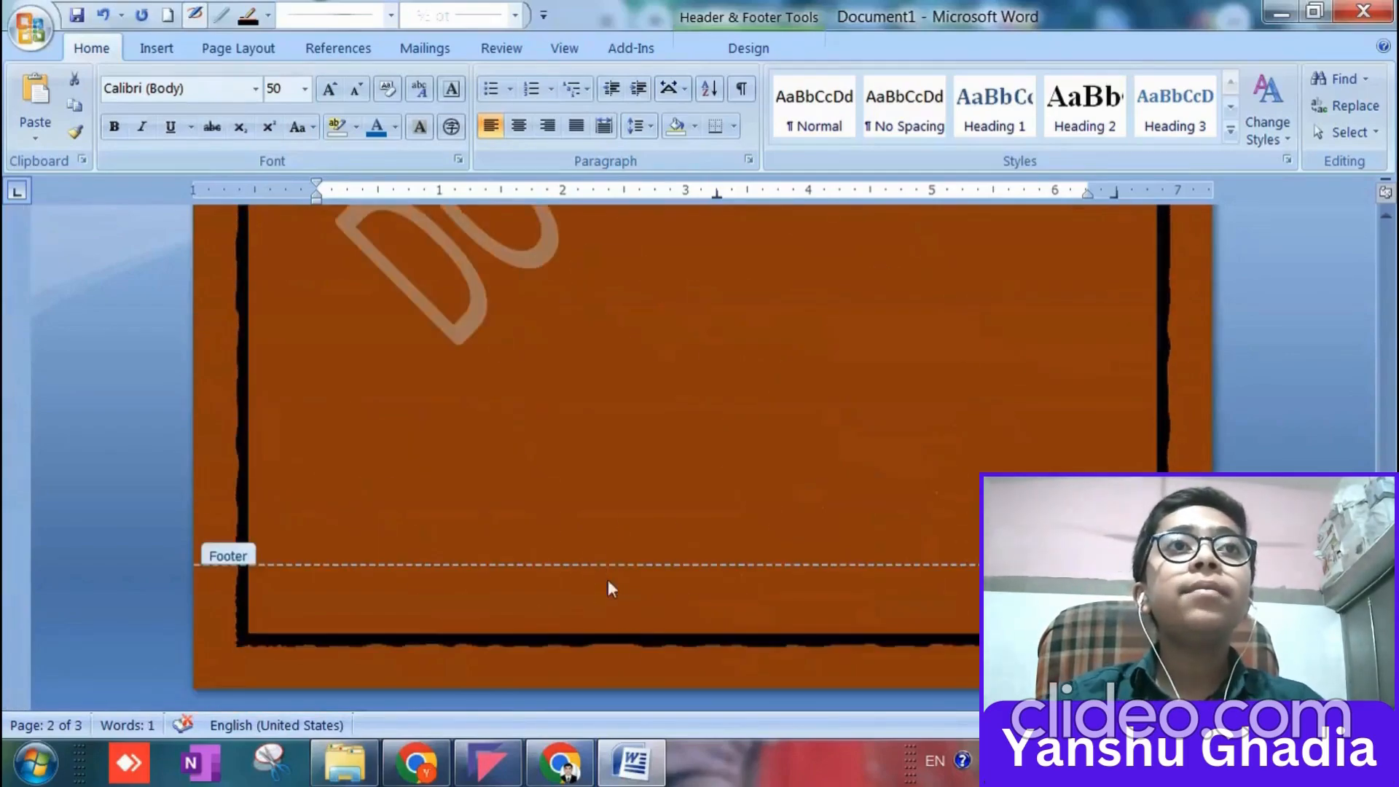
left_click(647, 652)
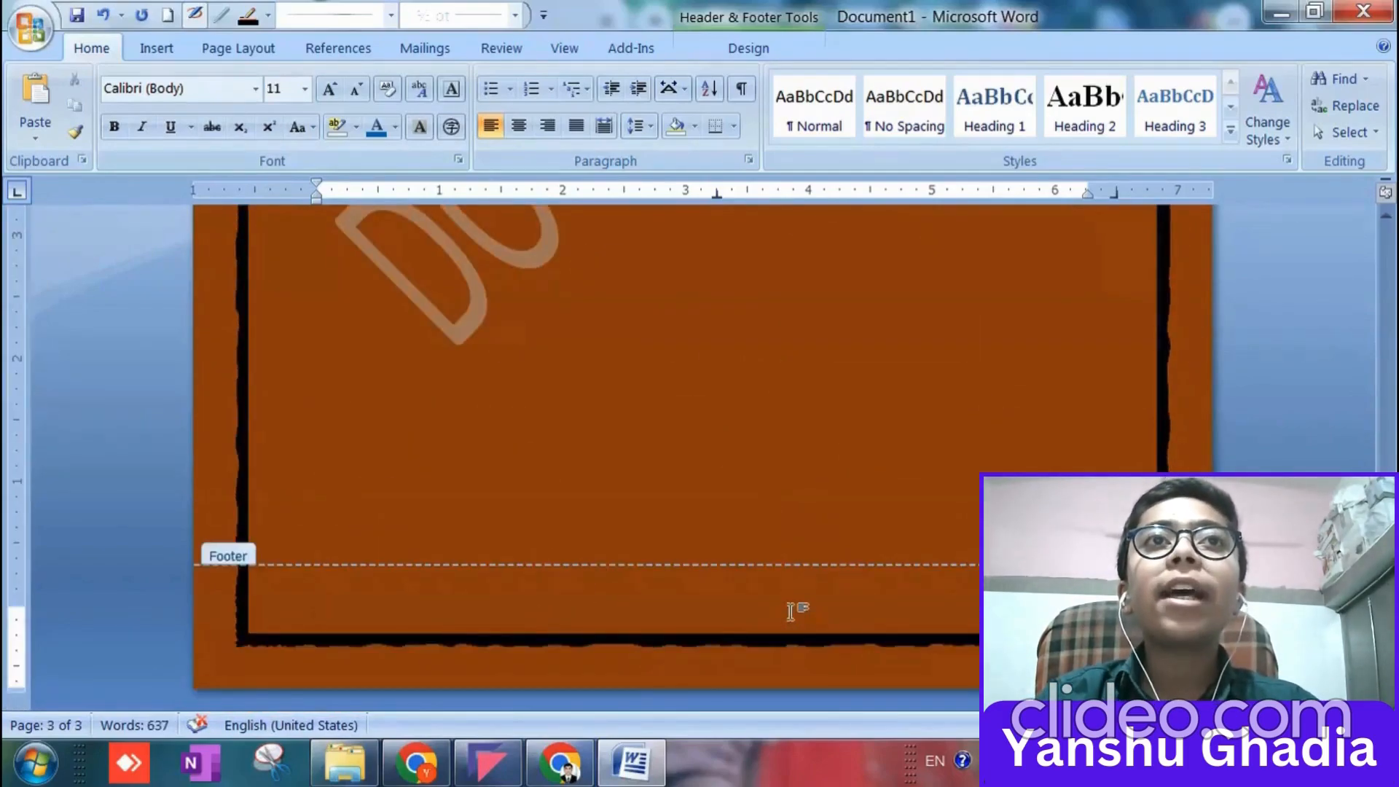
left_click(547, 126)
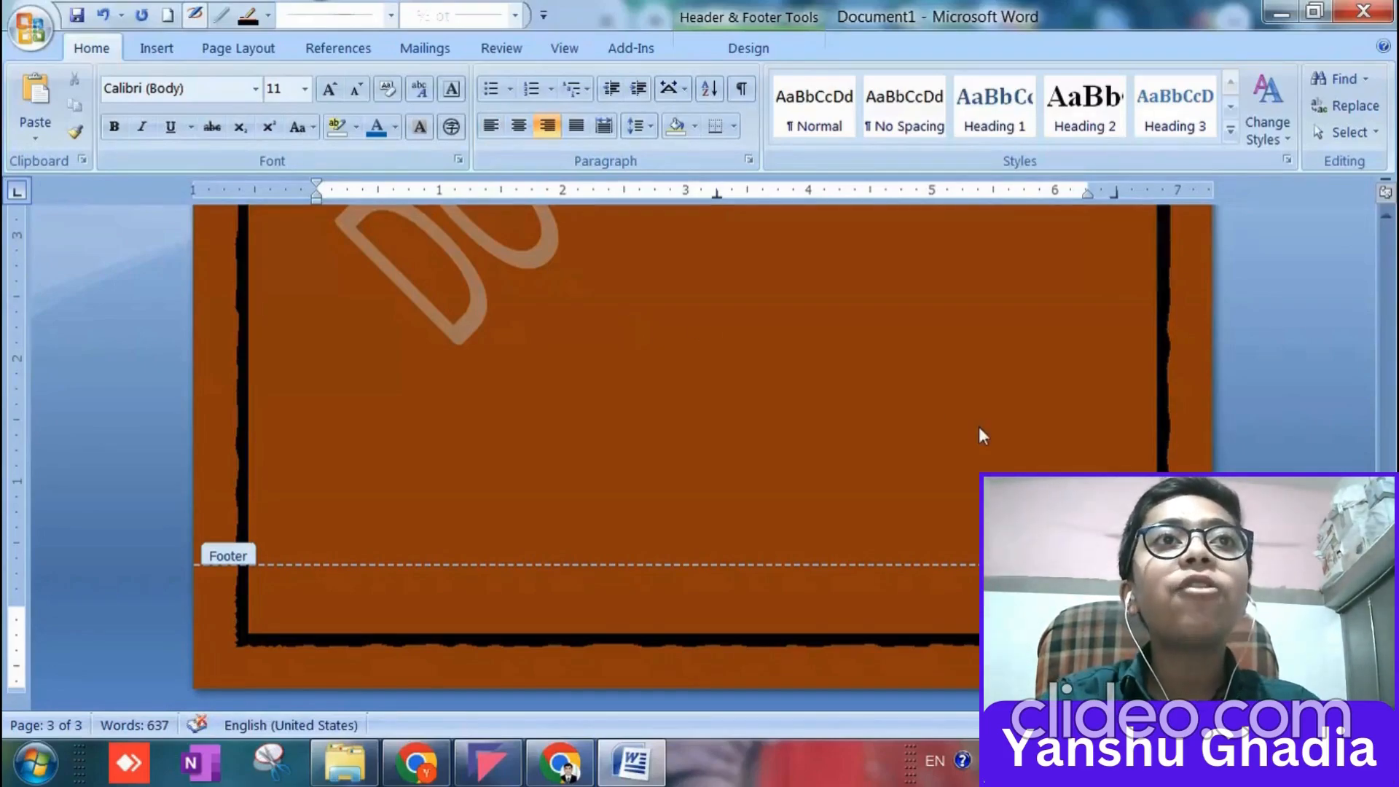
scroll(982, 423, "up", 20)
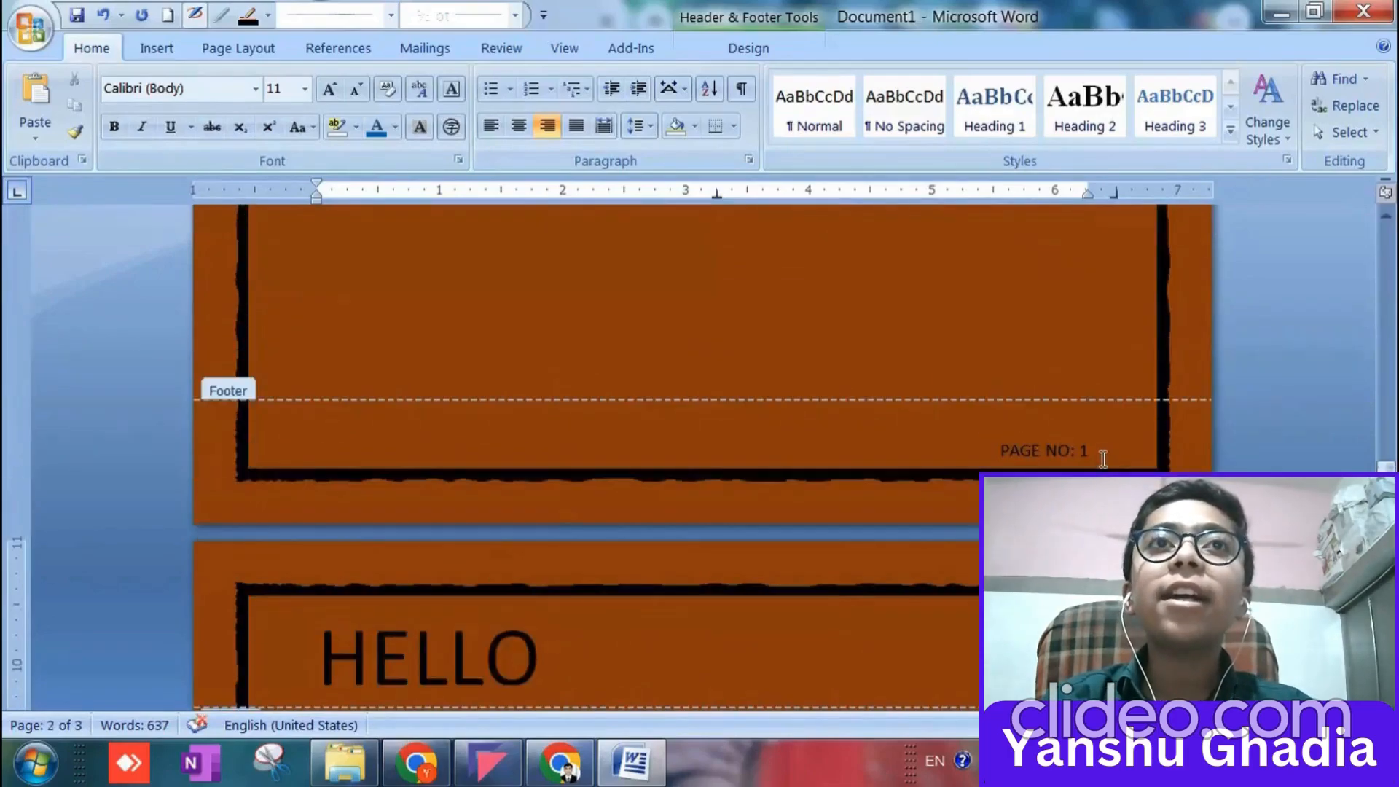
scroll(1103, 459, "down", 15)
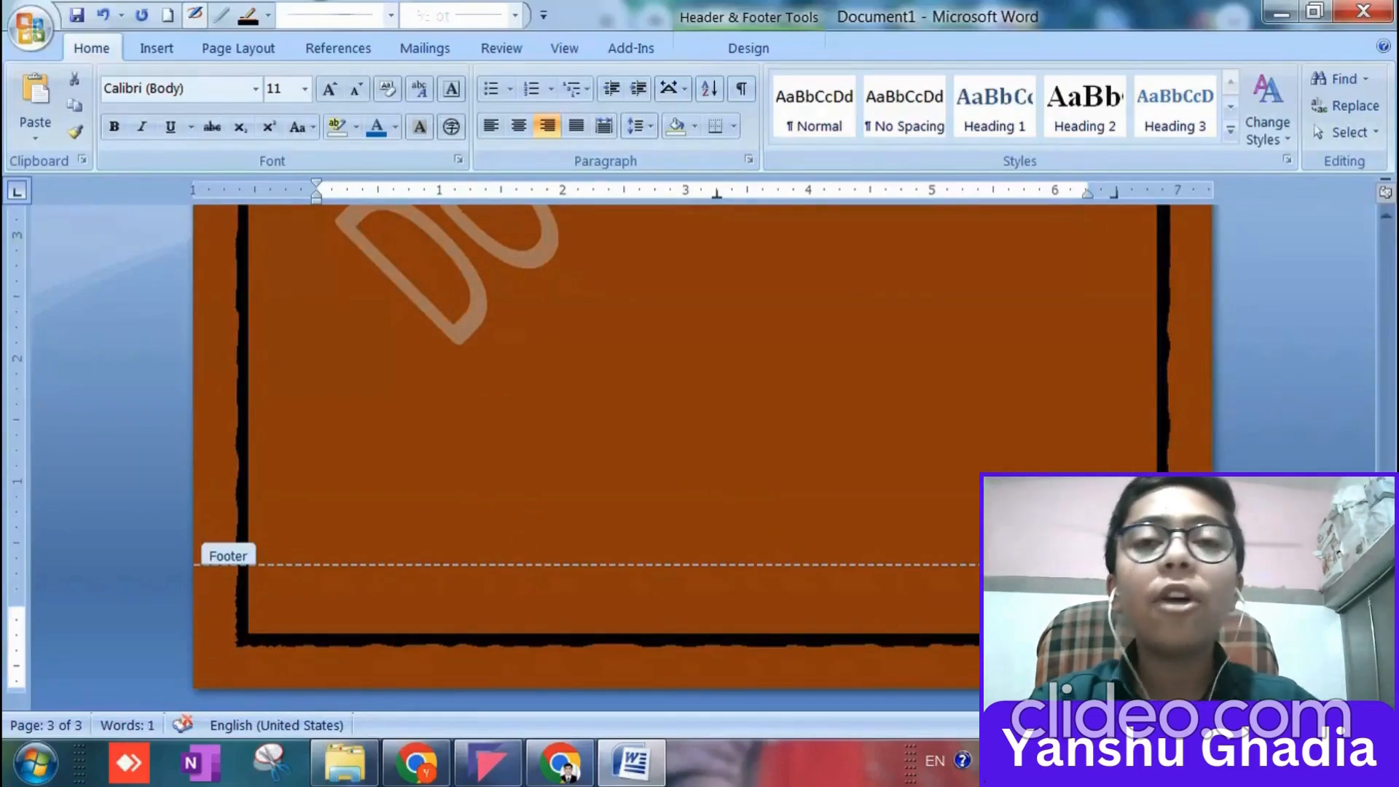
left_click(1084, 586)
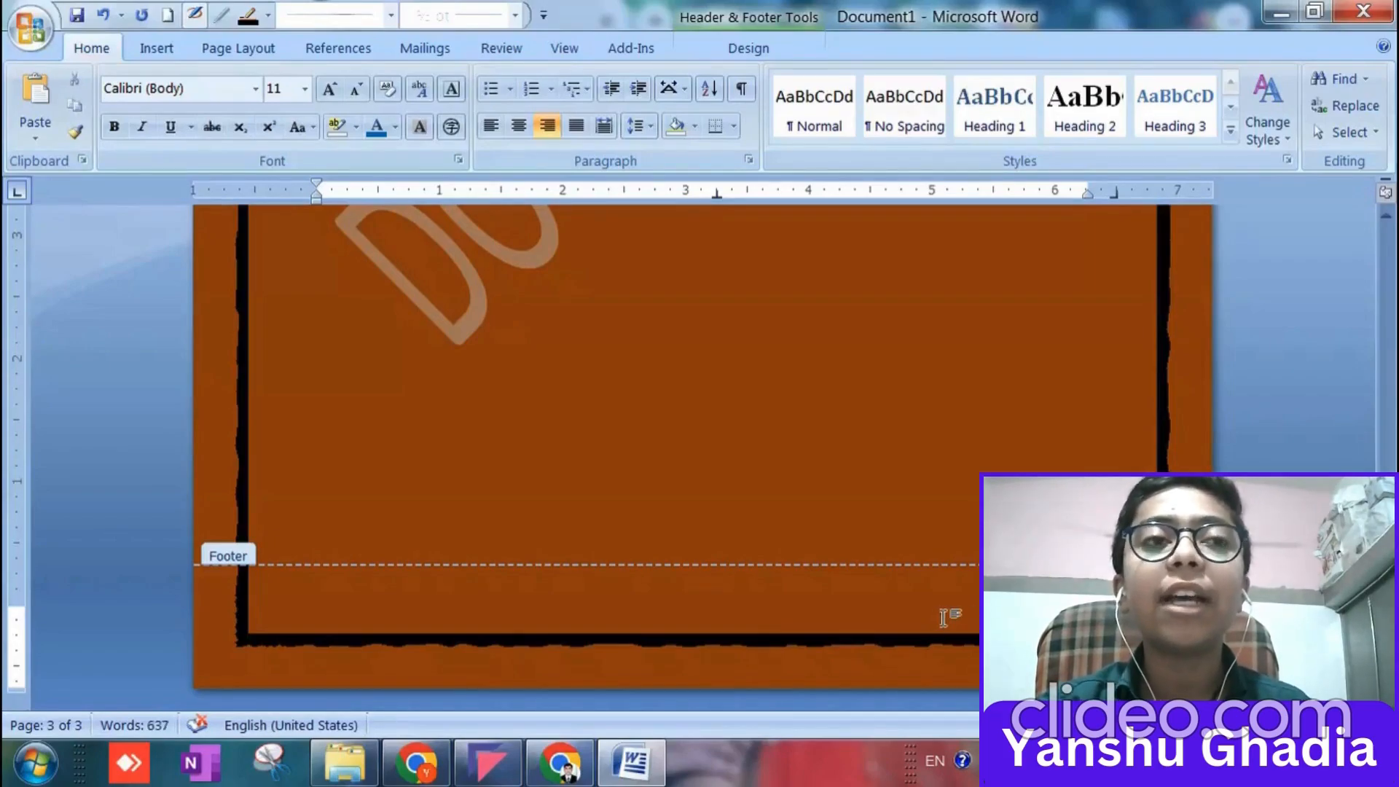
Leave footer editing and place the cursor in the body of the third page.
scroll(946, 616, "up", 10)
double_click(452, 481)
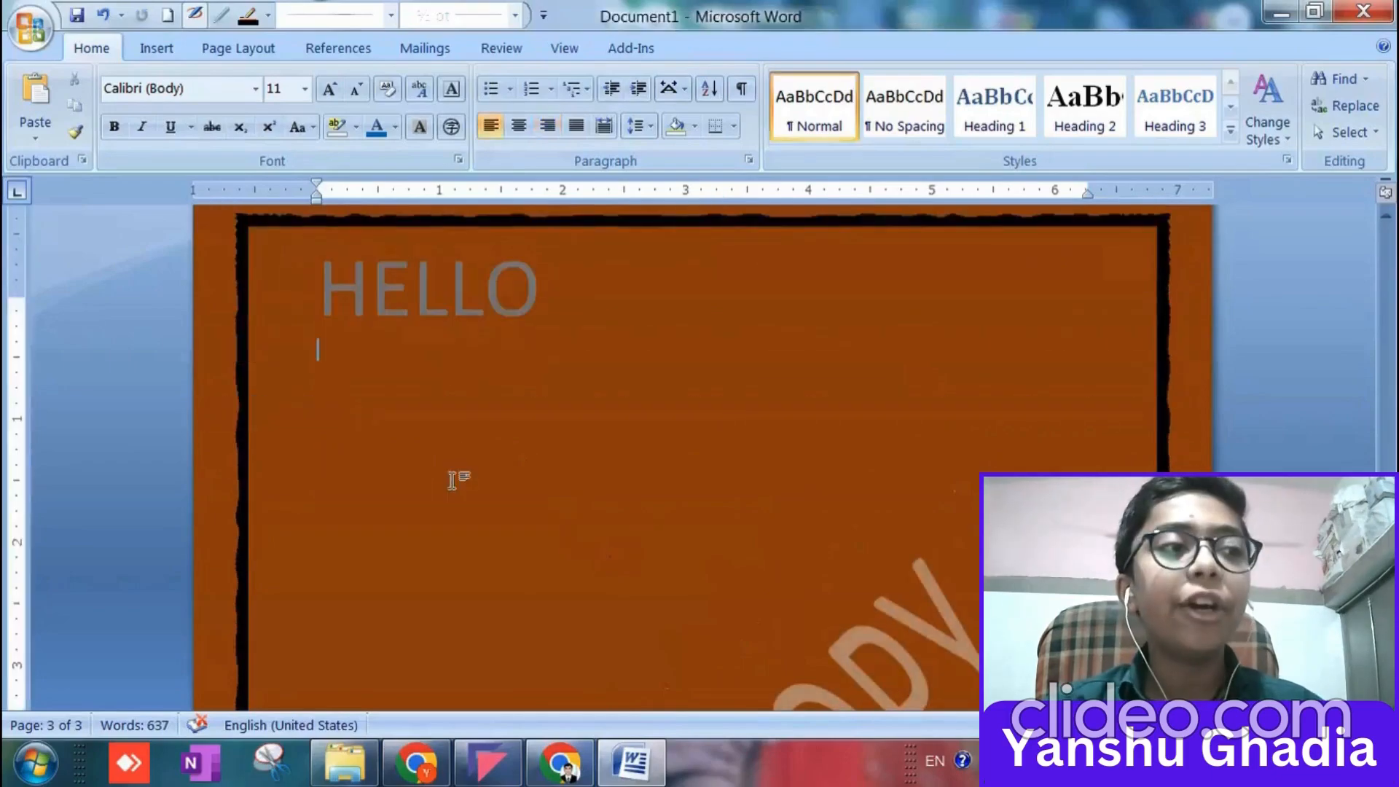
scroll(385, 459, "down", 3)
scroll(397, 459, "up", 5)
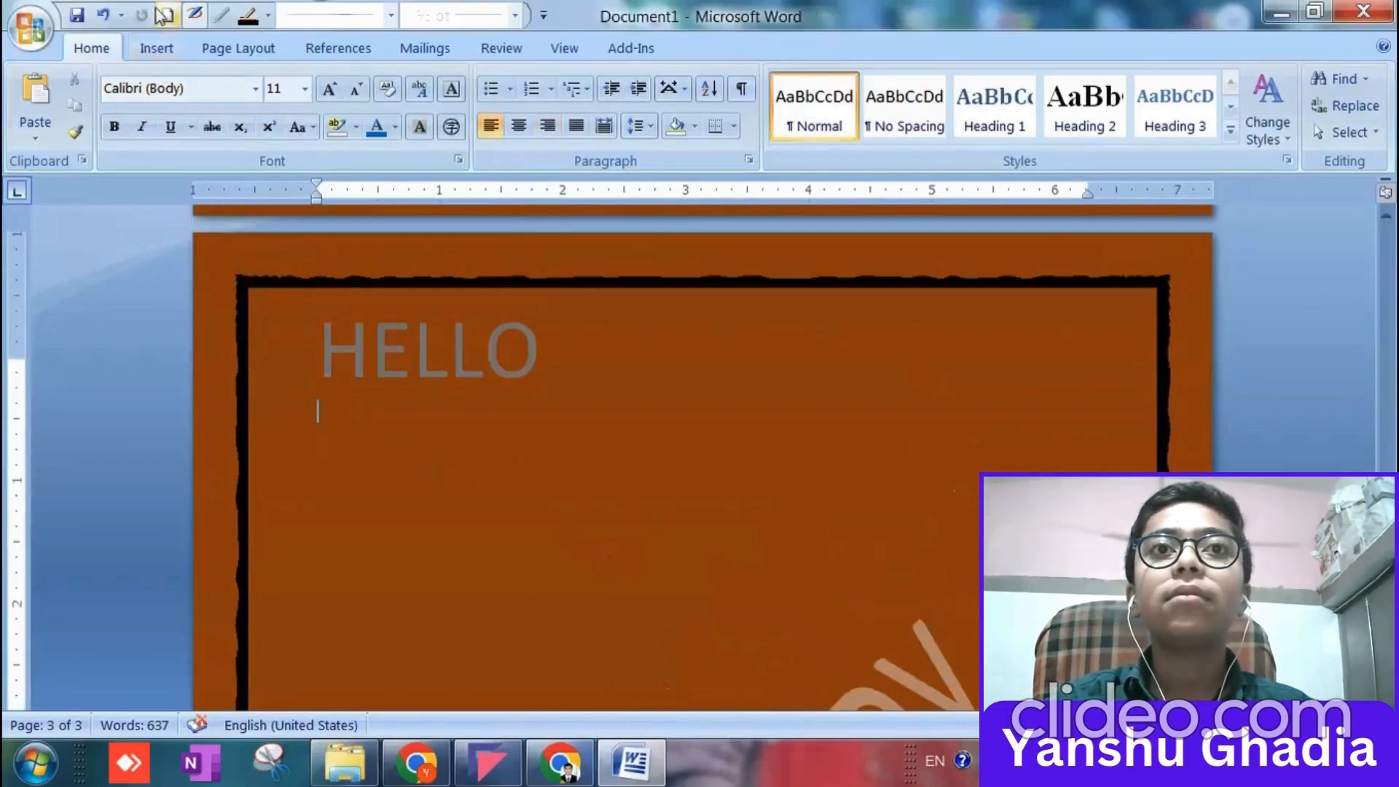
Set up a table with 2 columns and 5 rows, and try to insert it with a fixed column width of 12".
left_click(156, 50)
left_click(206, 124)
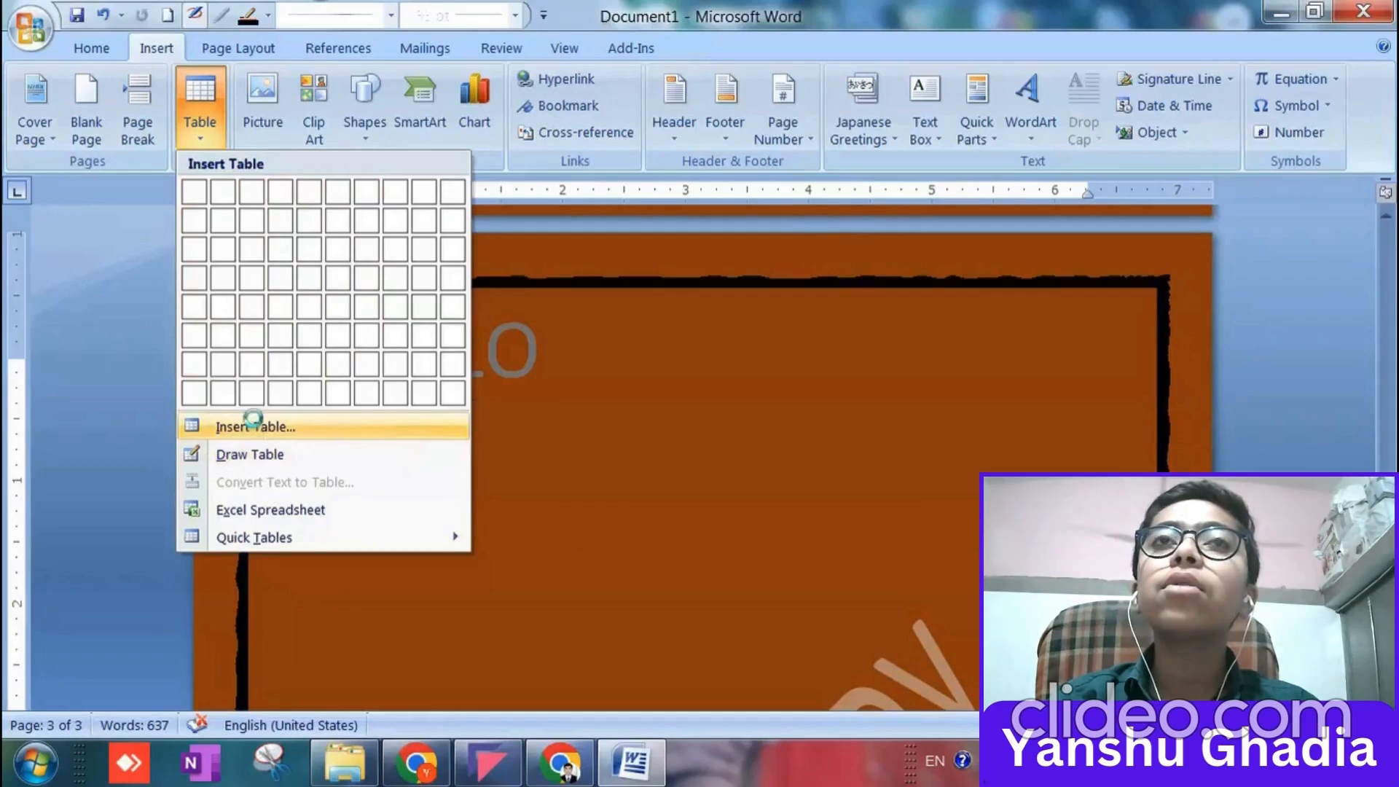
left_click(253, 426)
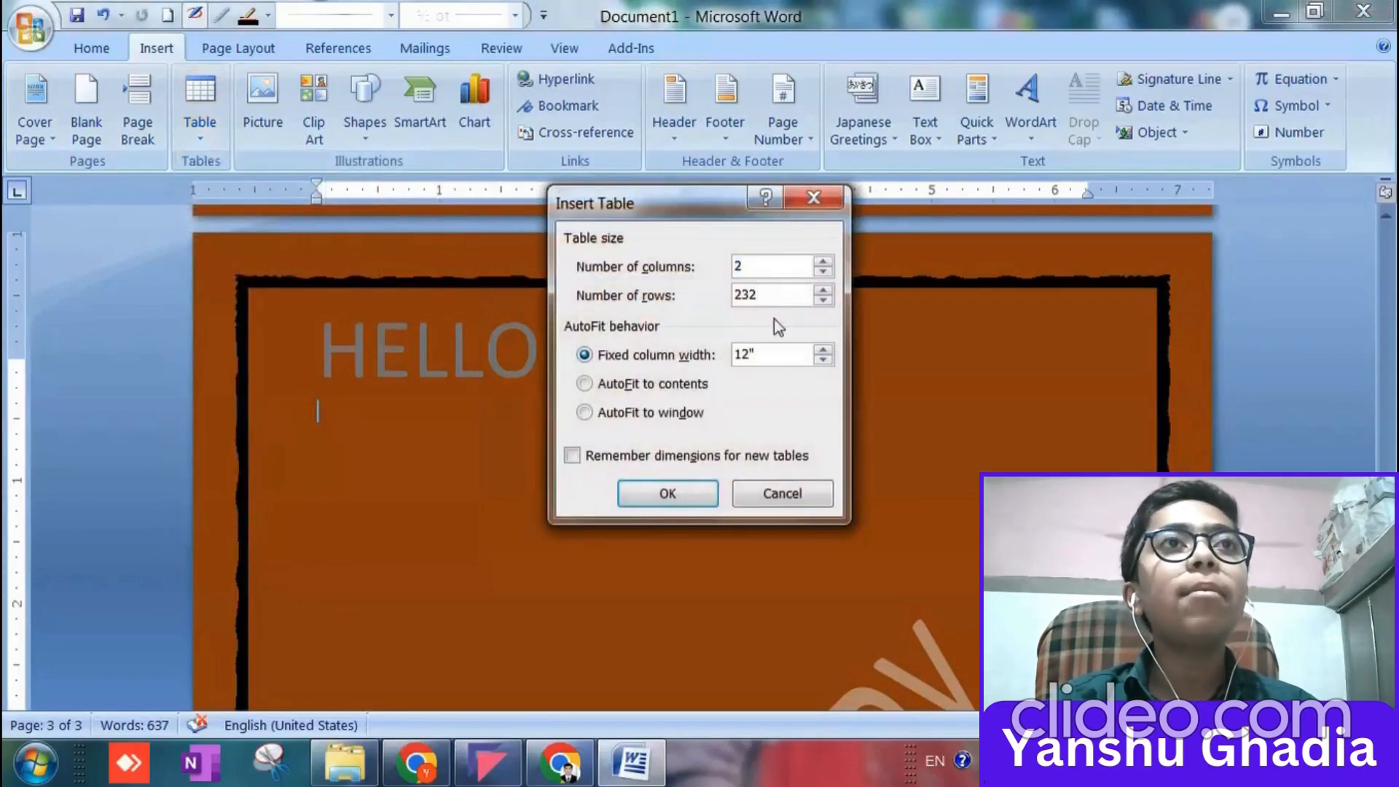
key("Tab")
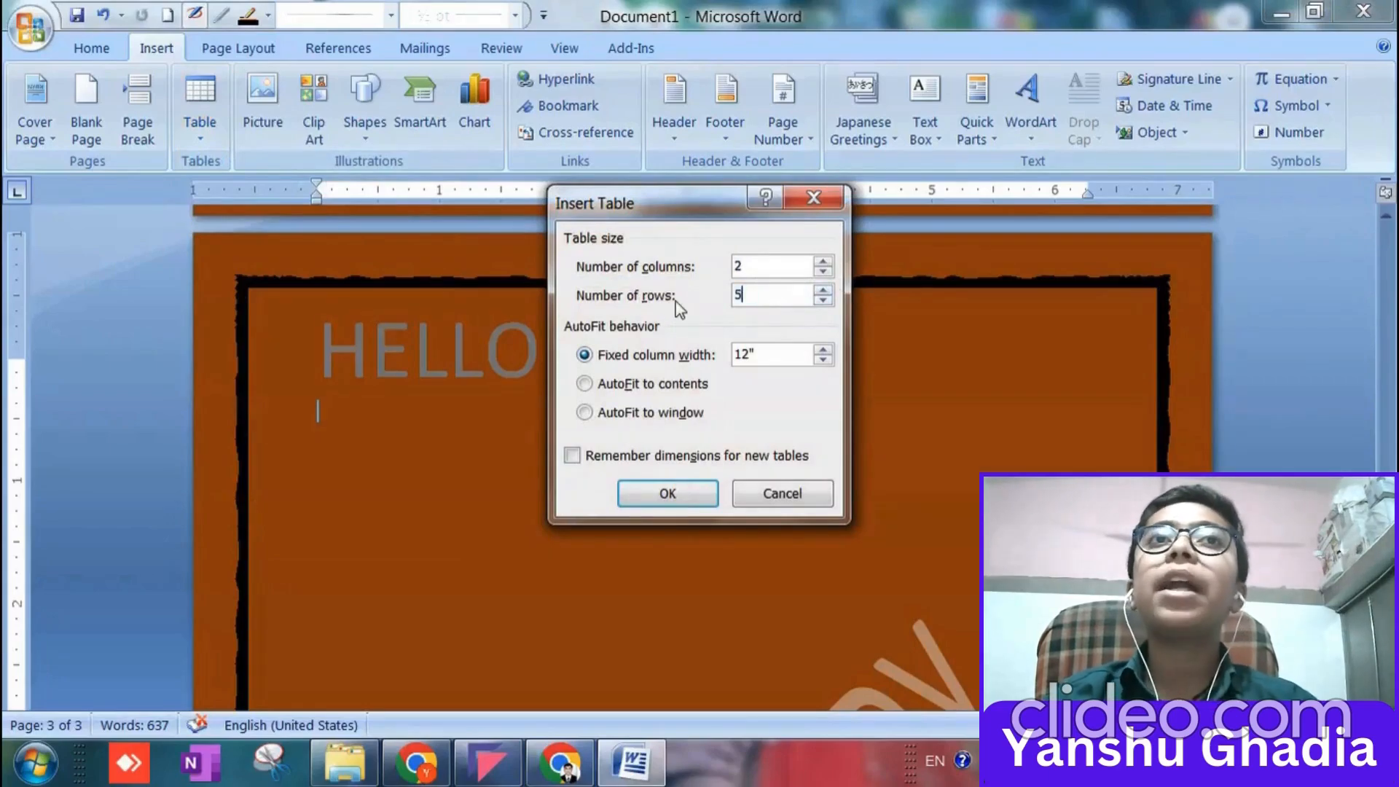
left_click(649, 493)
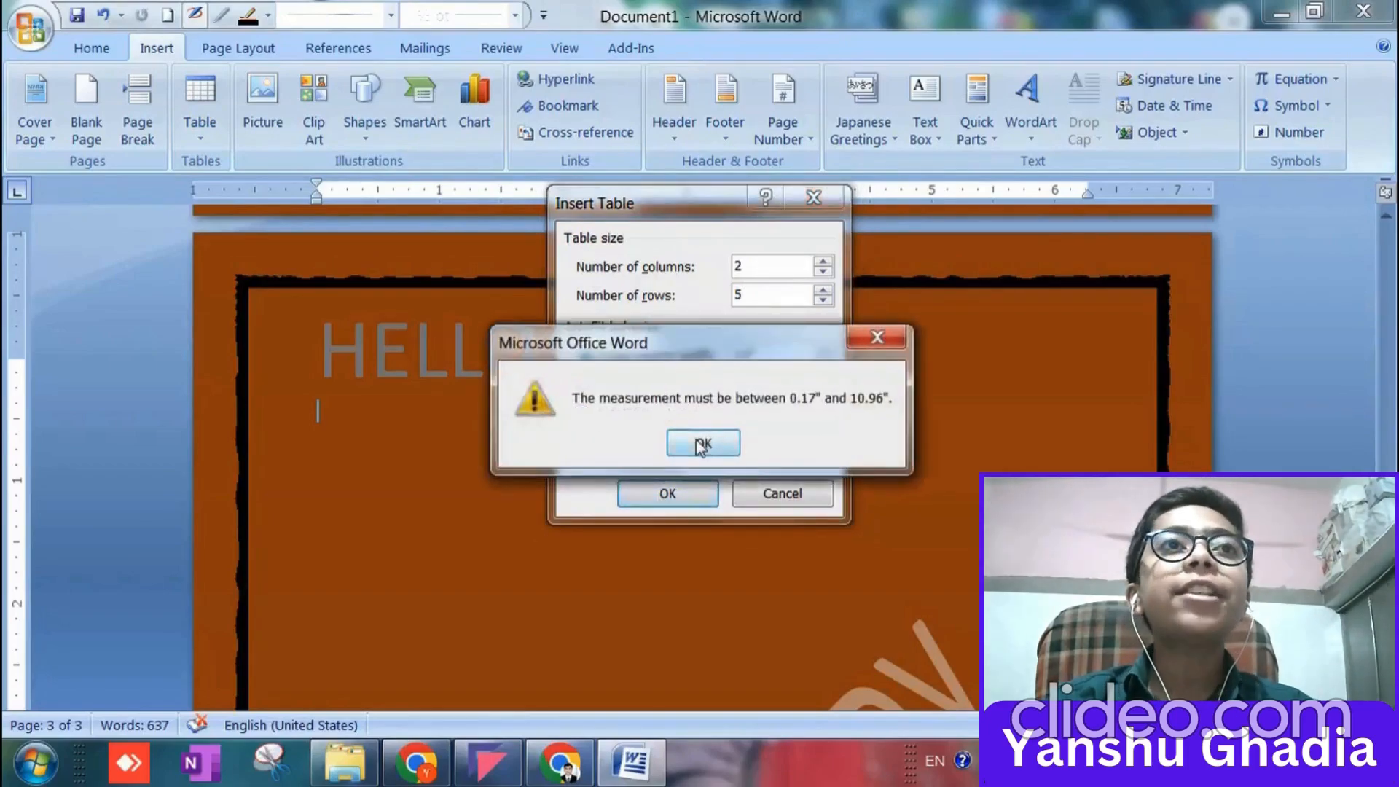
left_click(713, 441)
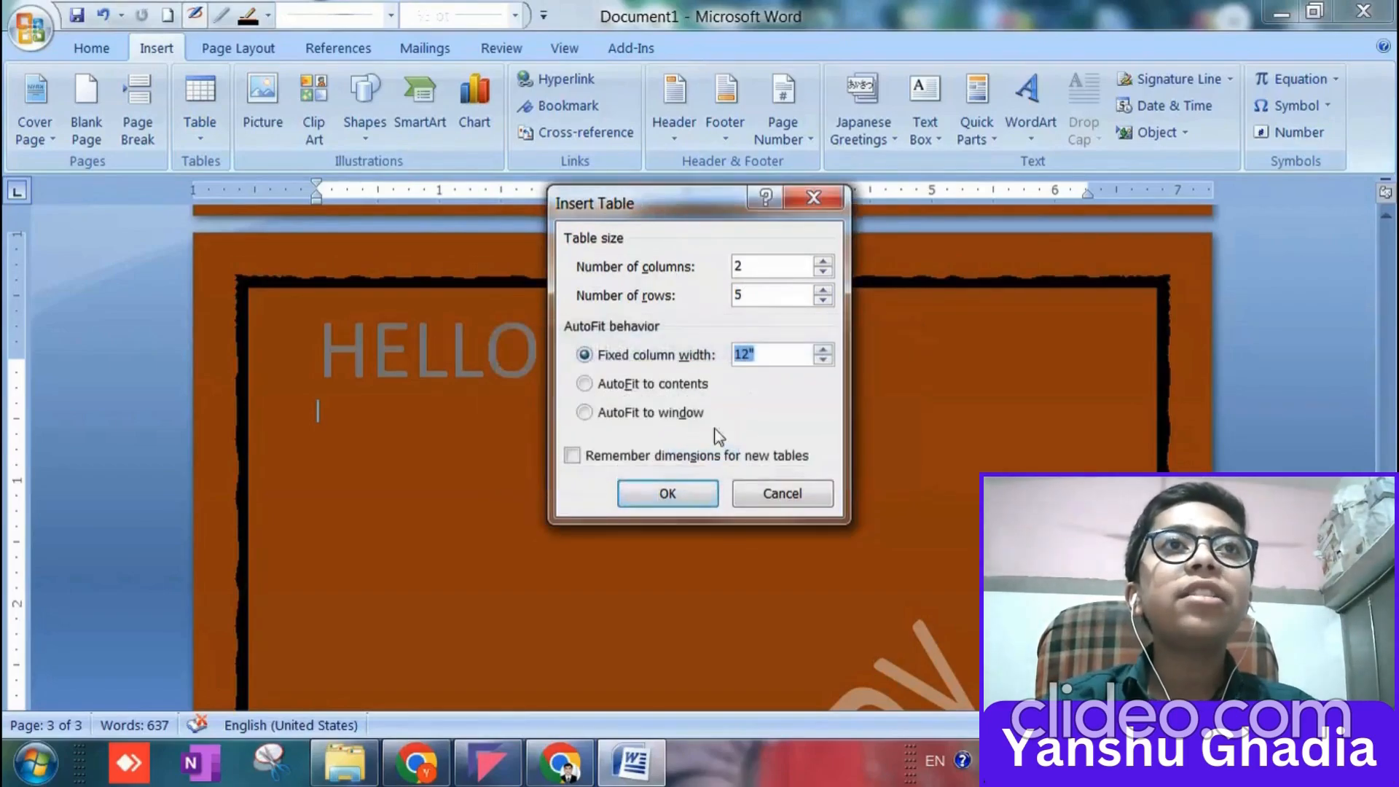
Lower the new table's fixed column width to 11.3".
left_click(823, 359)
left_click(823, 359)
left_click(823, 359)
left_click(823, 359)
left_click(823, 359)
left_click(824, 359)
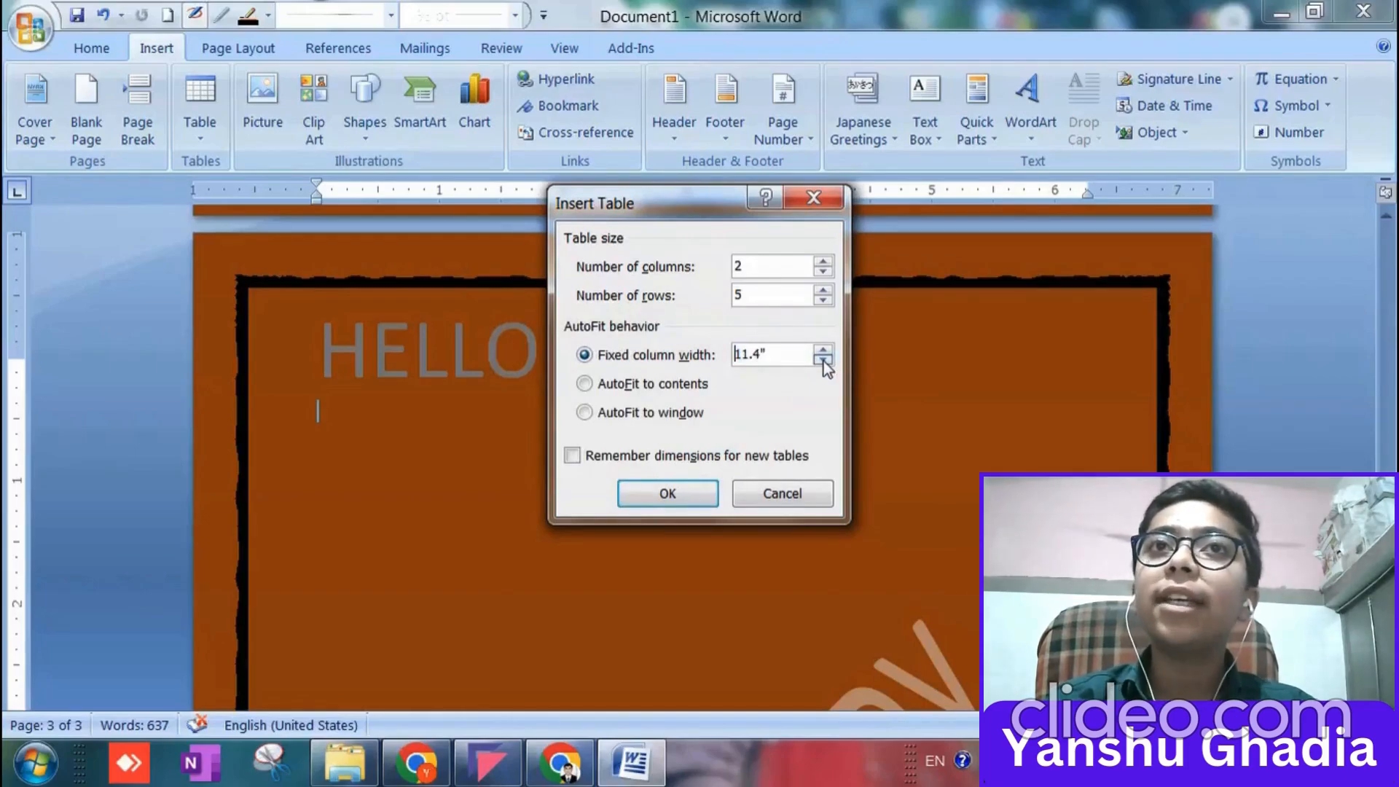
left_click(824, 359)
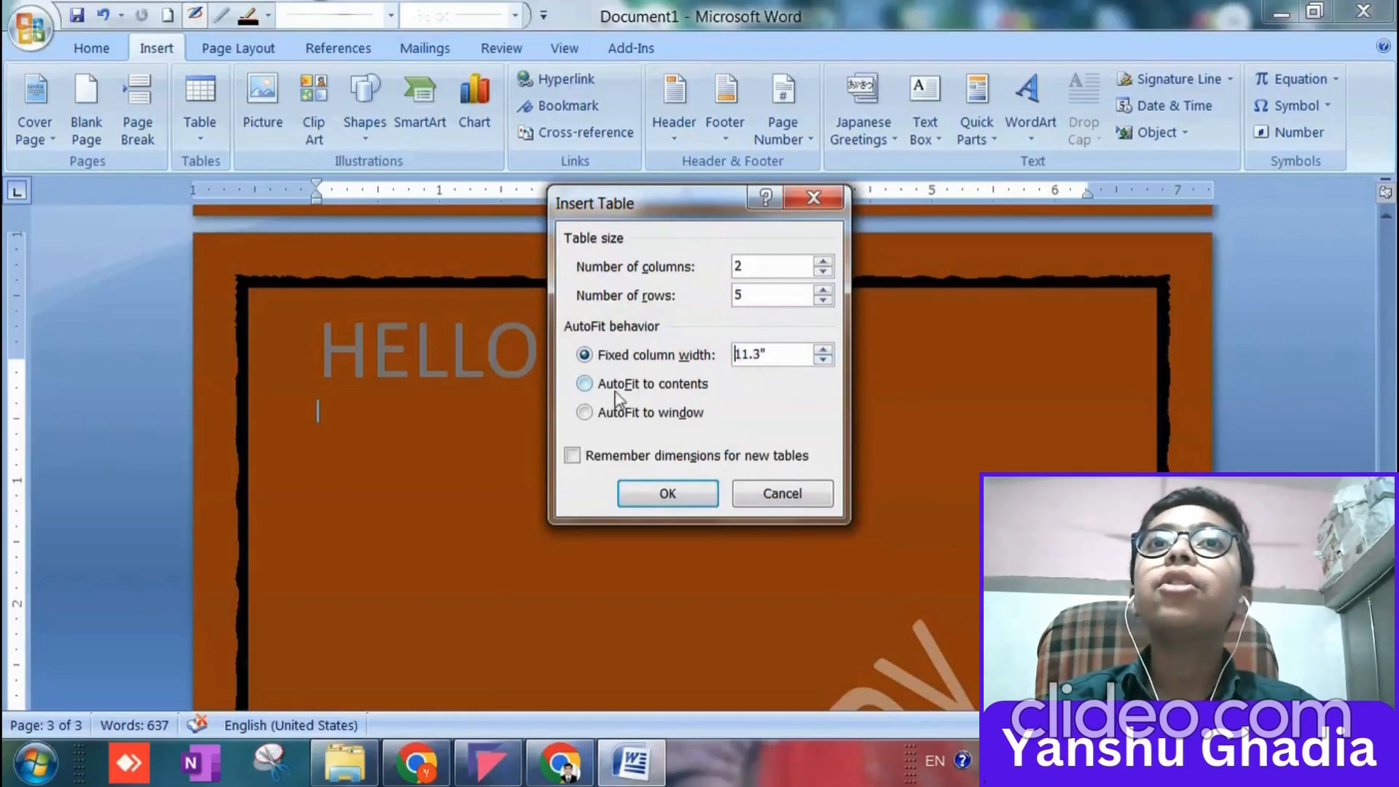
left_click(583, 356)
key("Tab")
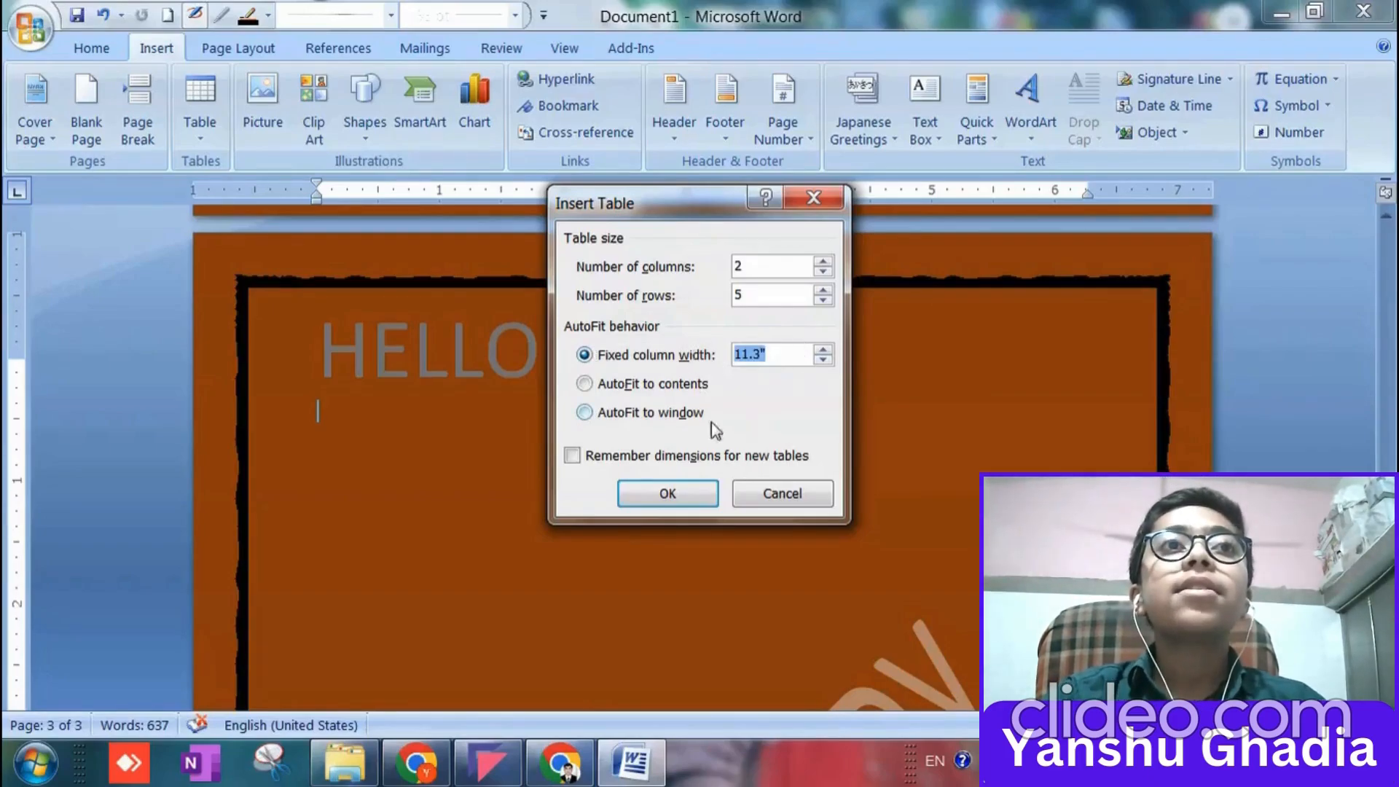
Insert the table with AutoFit to contents and stretch it to about 6.5 inches wide on the third page.
left_click(583, 385)
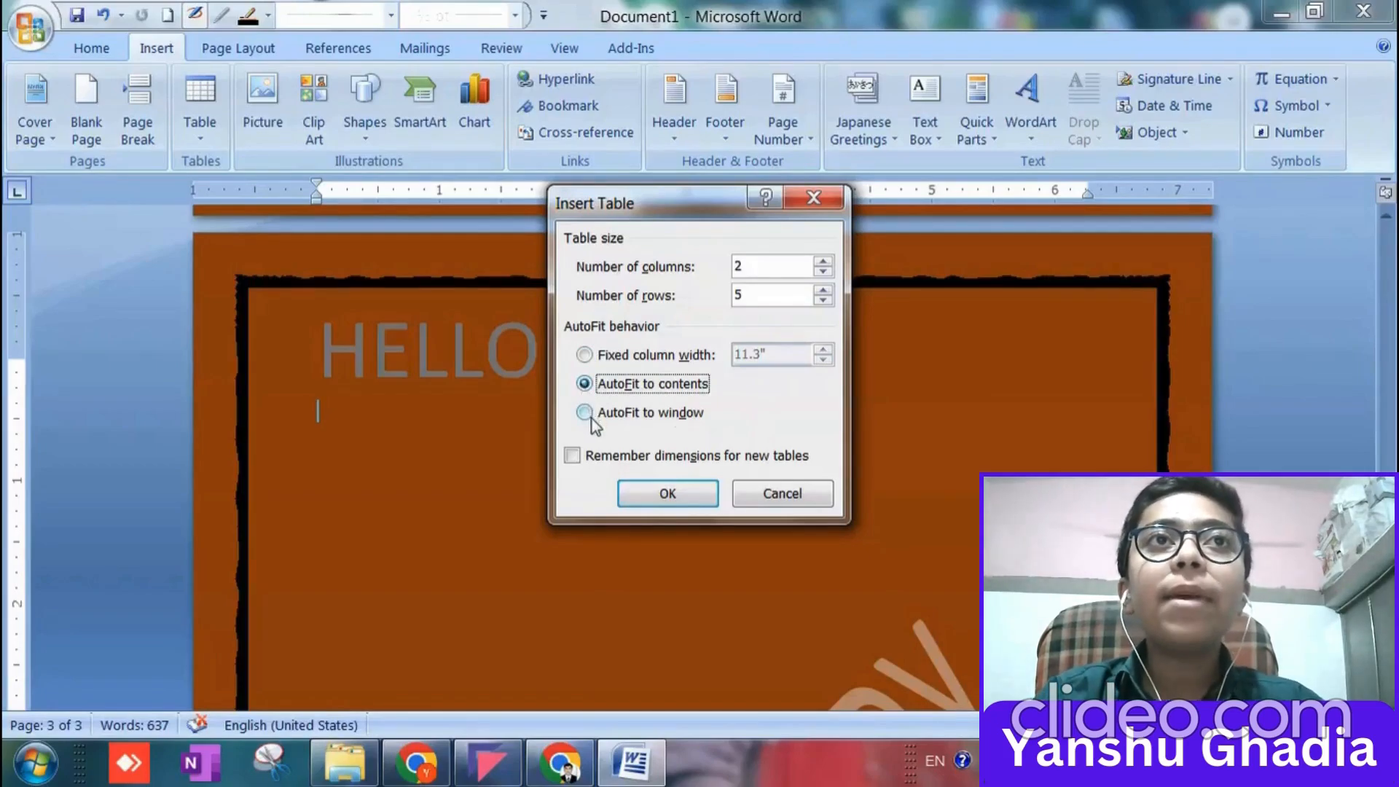
left_click(667, 495)
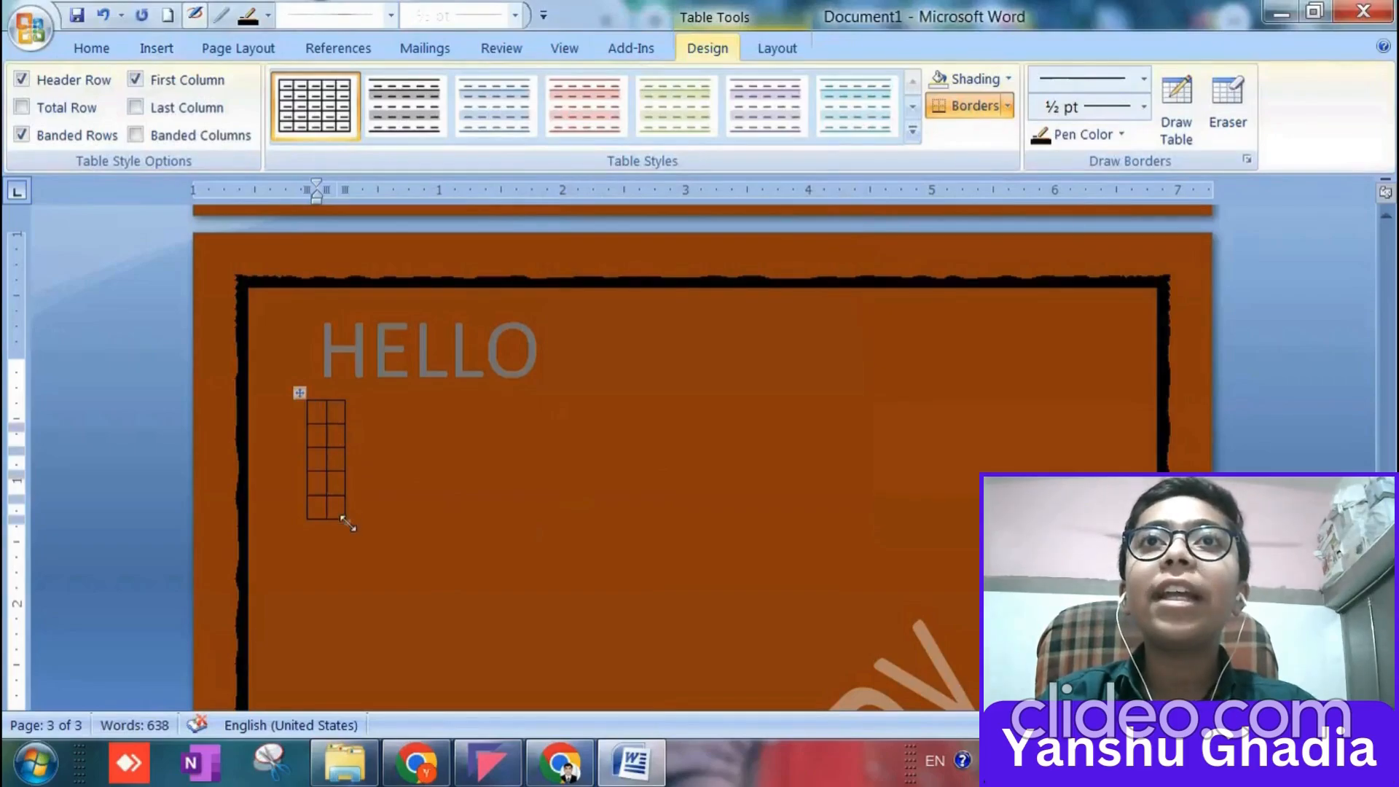
left_click_drag(348, 522, 968, 703)
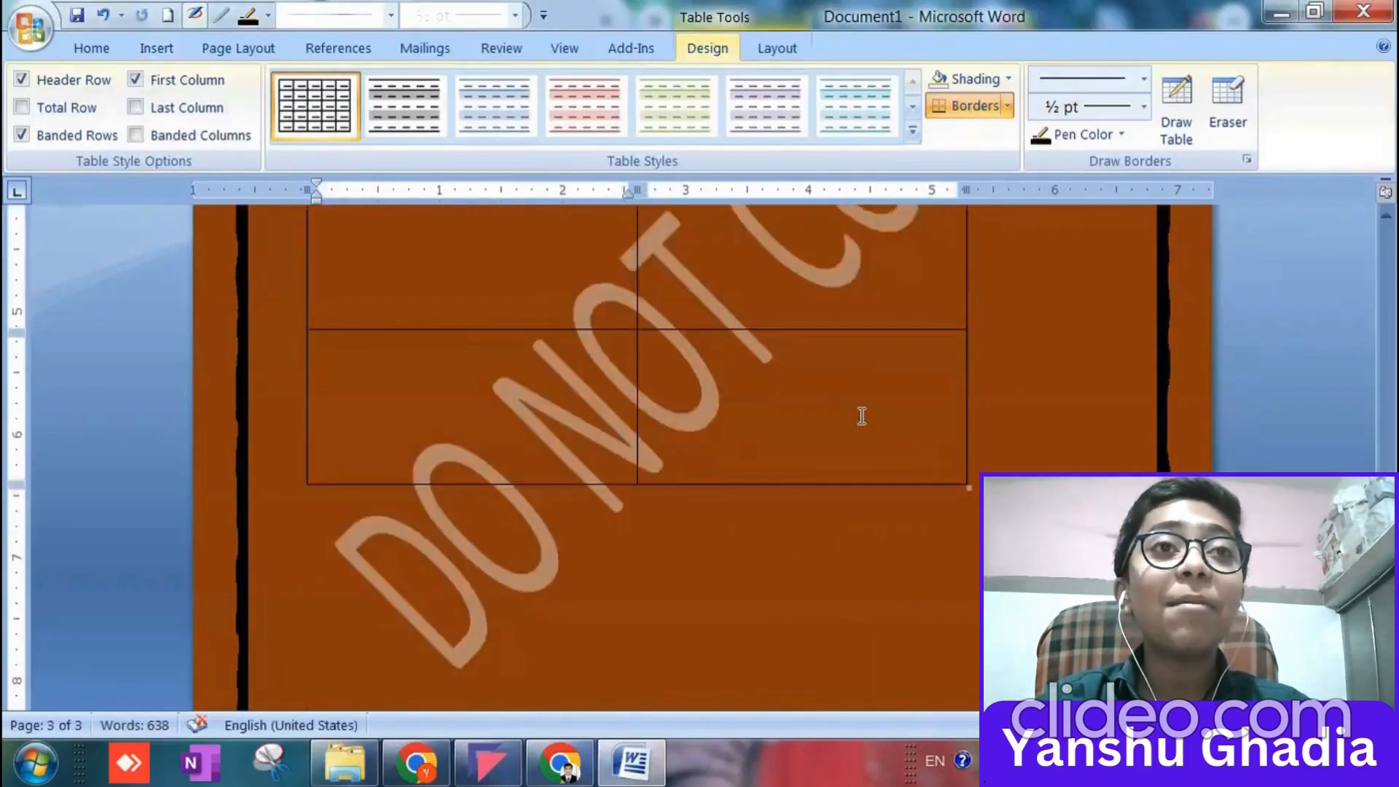
scroll(867, 420, "down", 4)
scroll(947, 362, "up", 3)
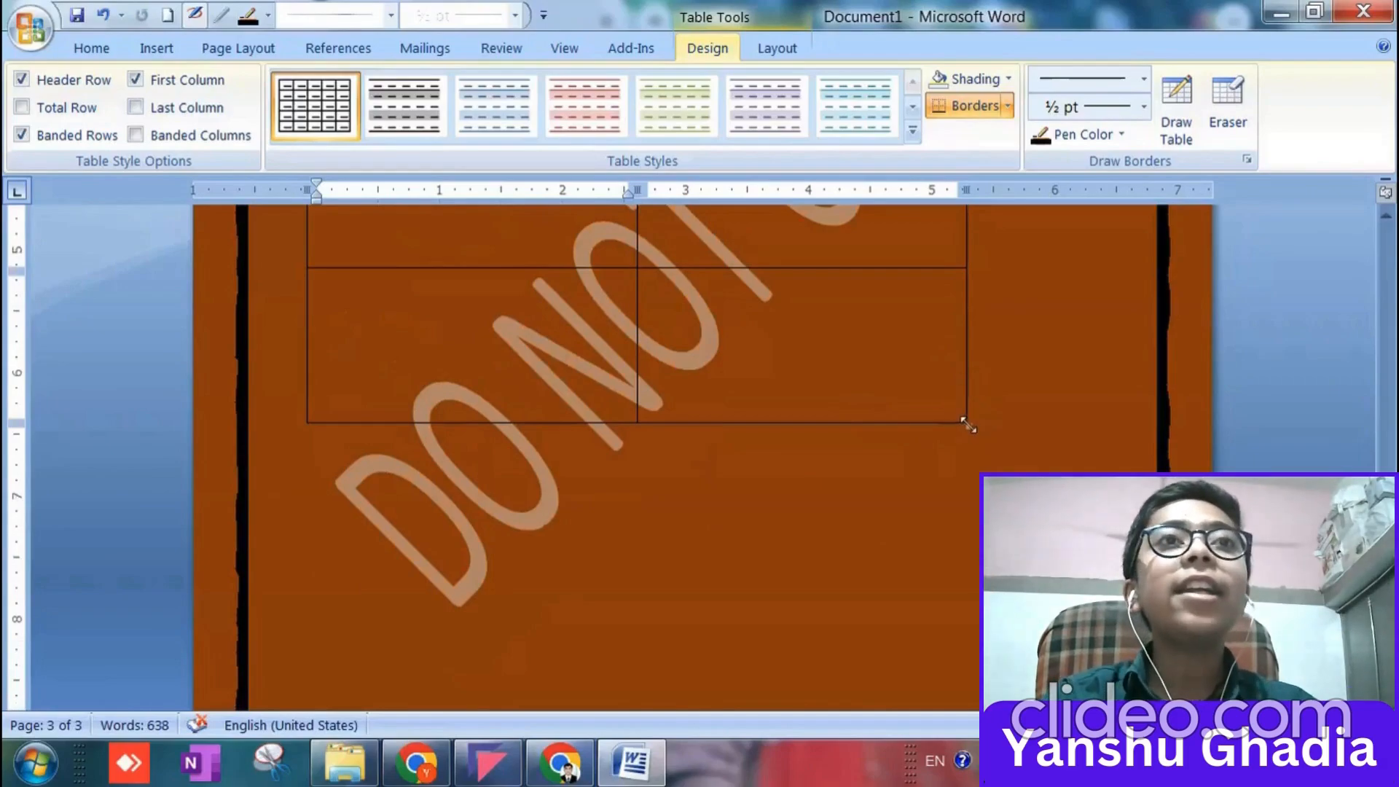
left_click_drag(968, 426, 1106, 656)
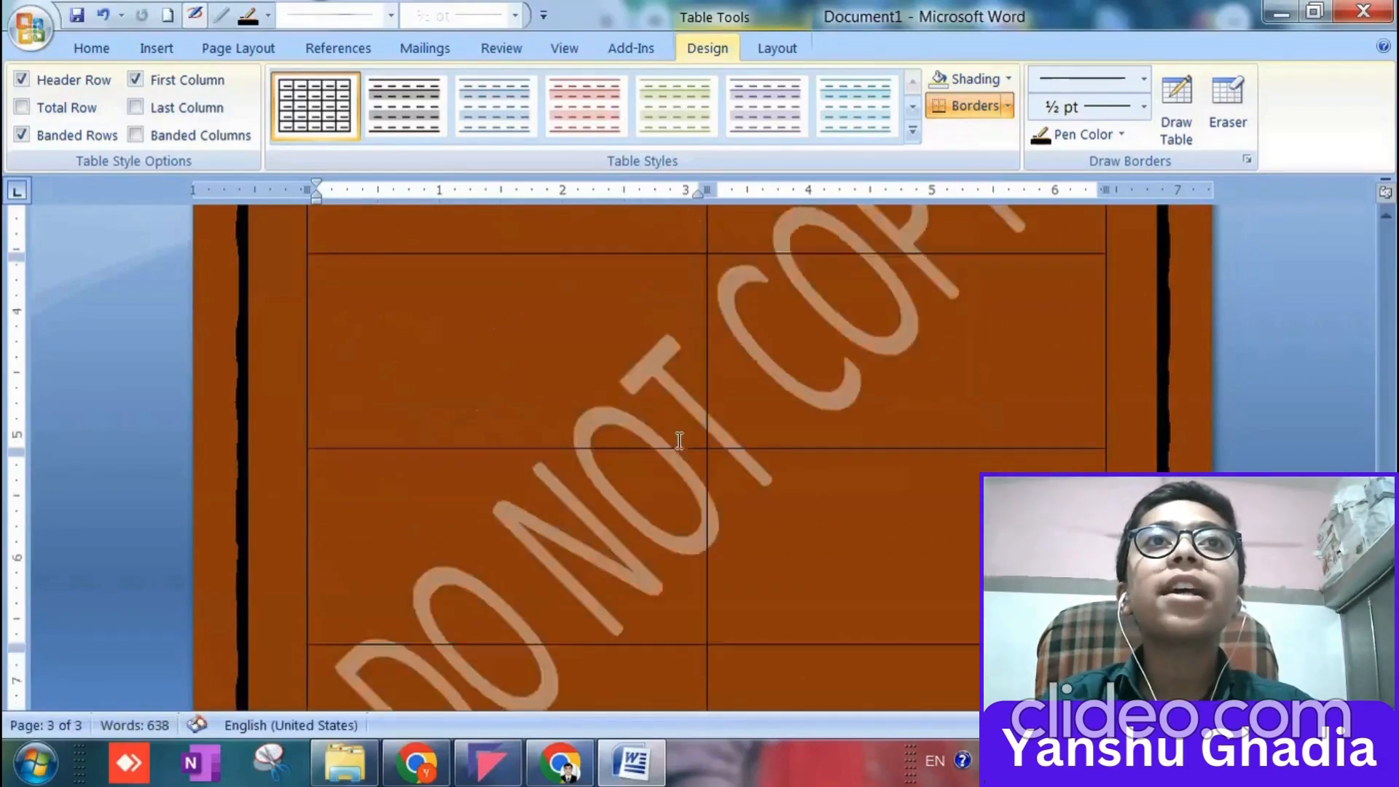
scroll(670, 437, "up", 5)
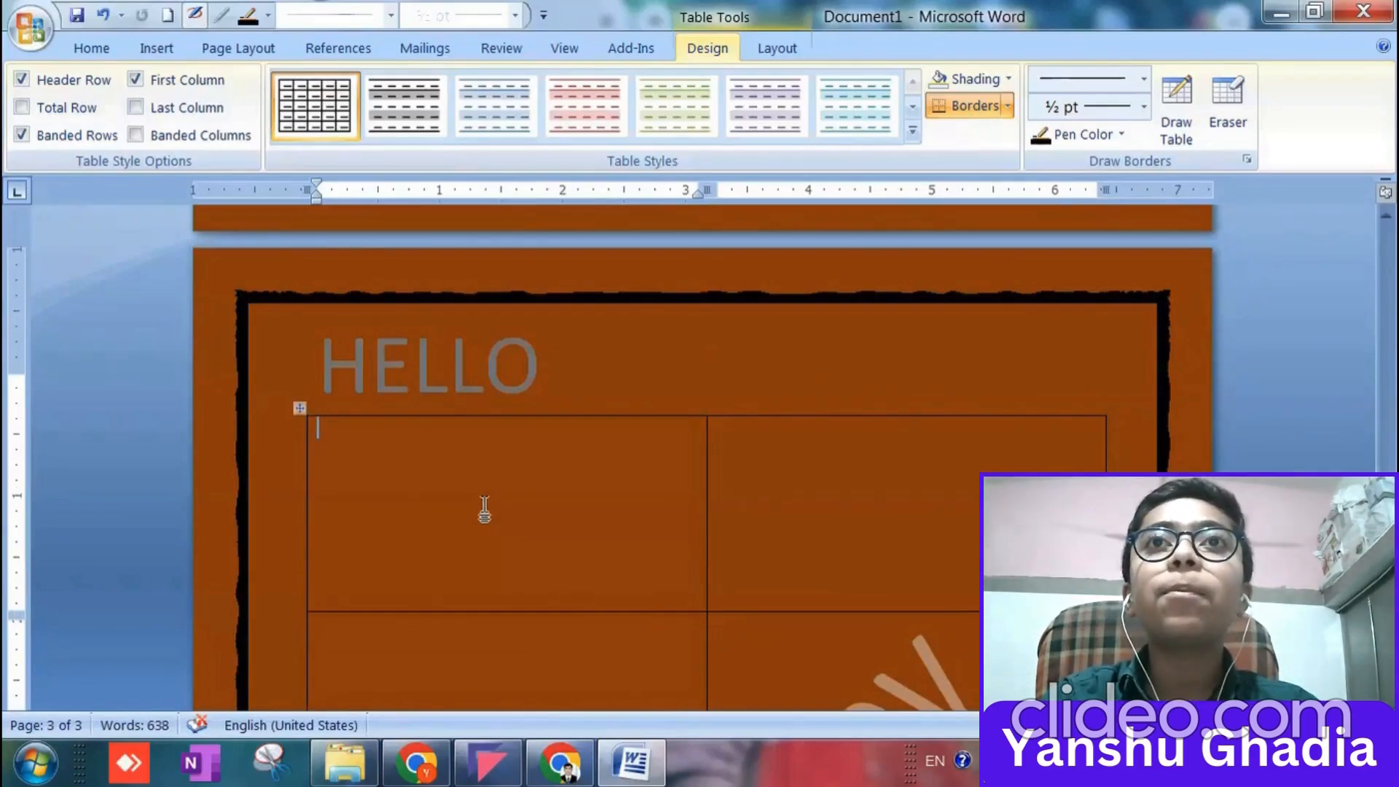
Enter USER in the table's first cell and copy it into the remaining four cells of the first column.
type("USER")
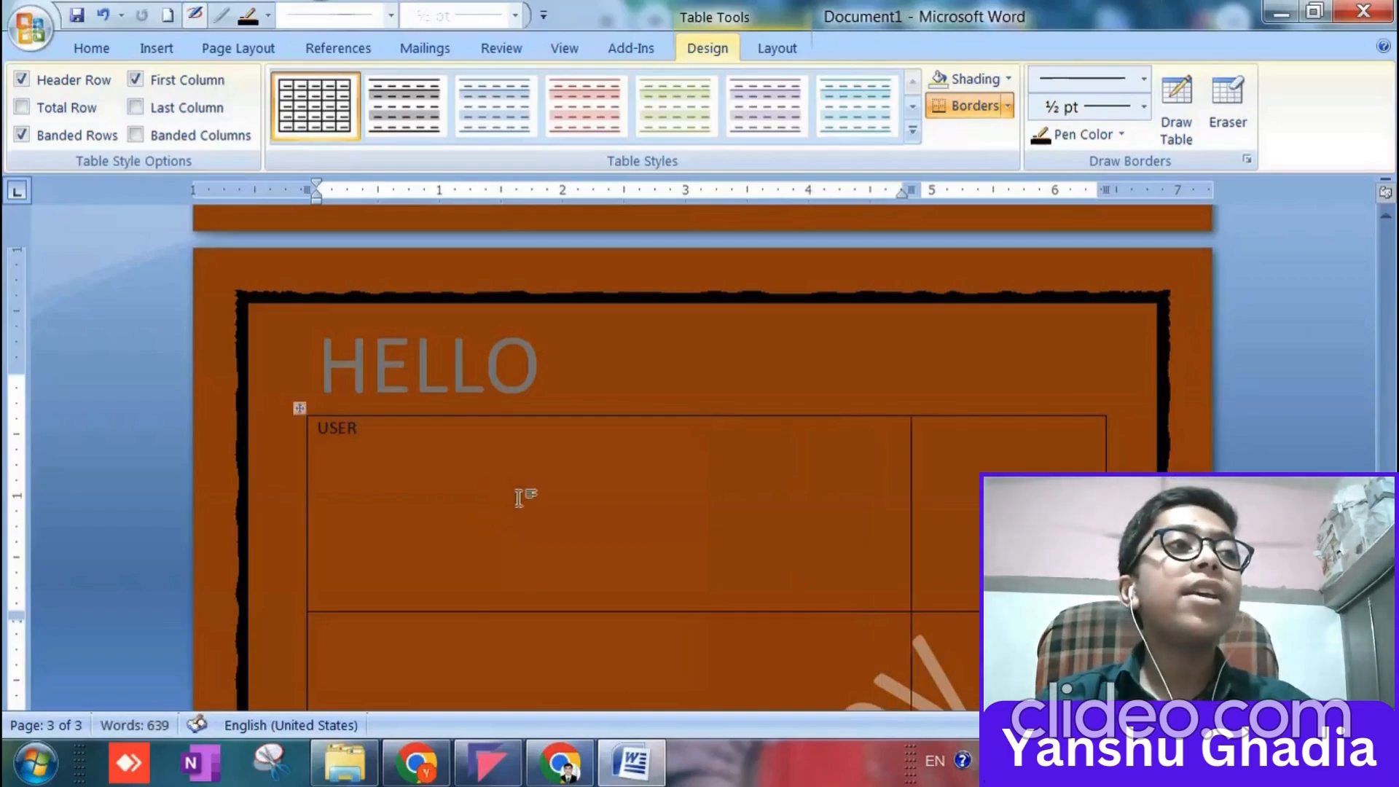
left_click_drag(361, 428, 315, 429)
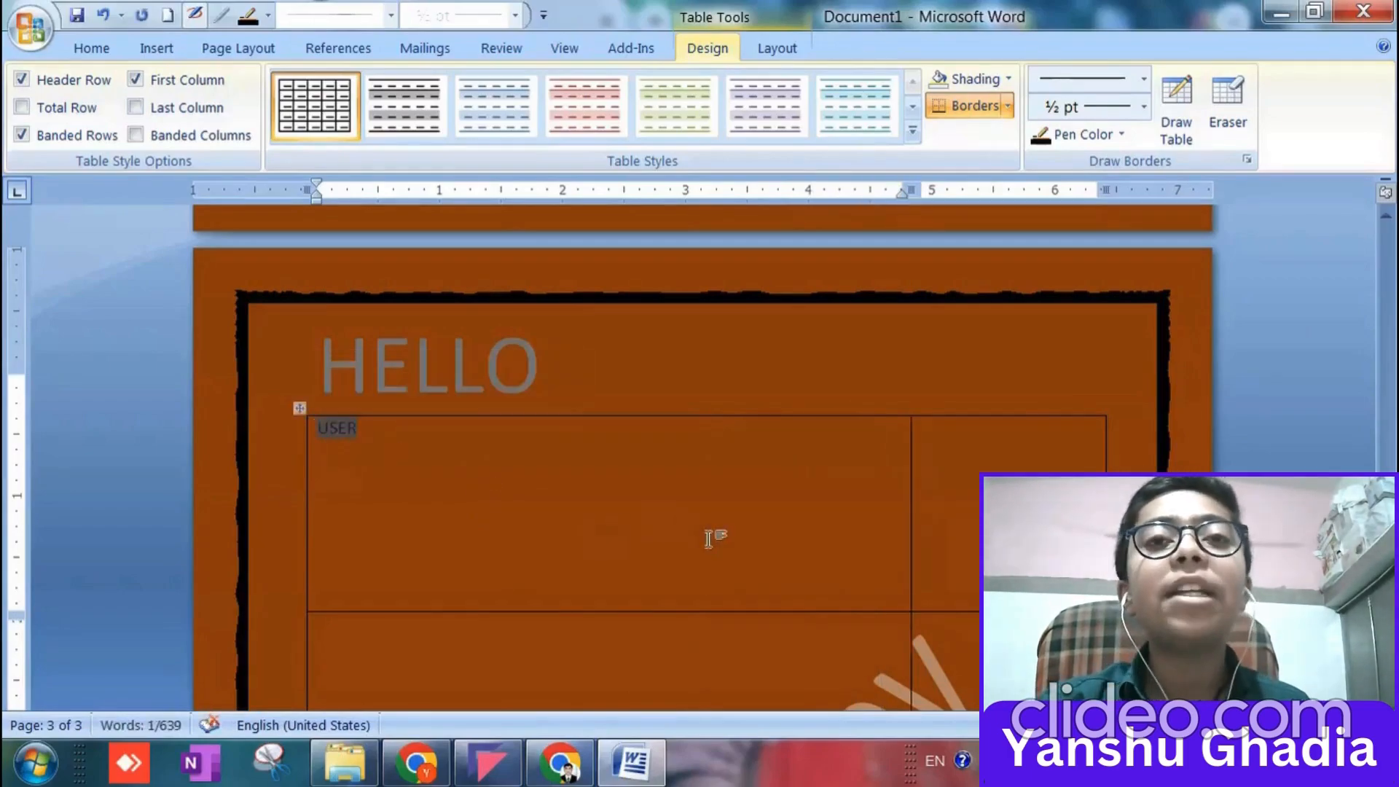
type("USER")
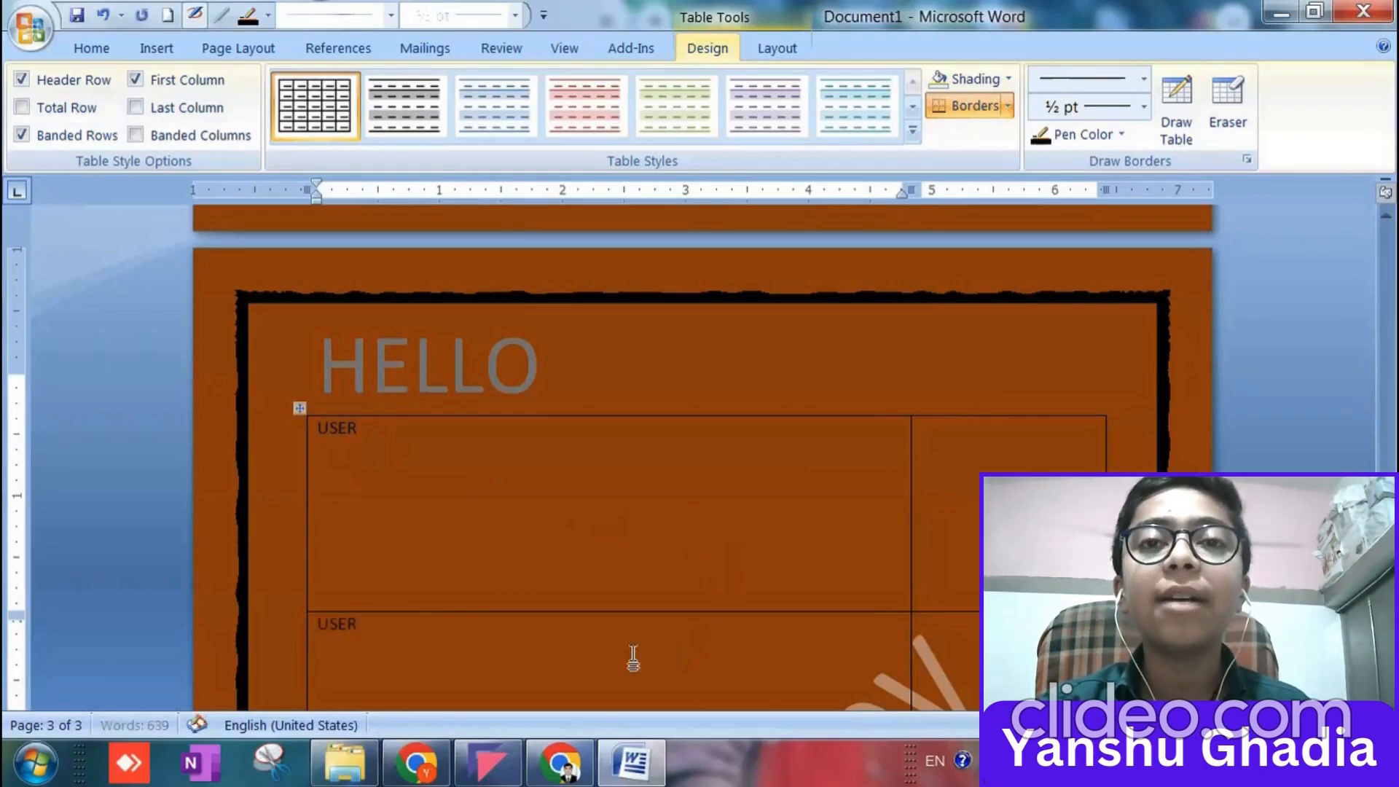
scroll(625, 642, "down", 3)
type("USER")
scroll(596, 568, "down", 3)
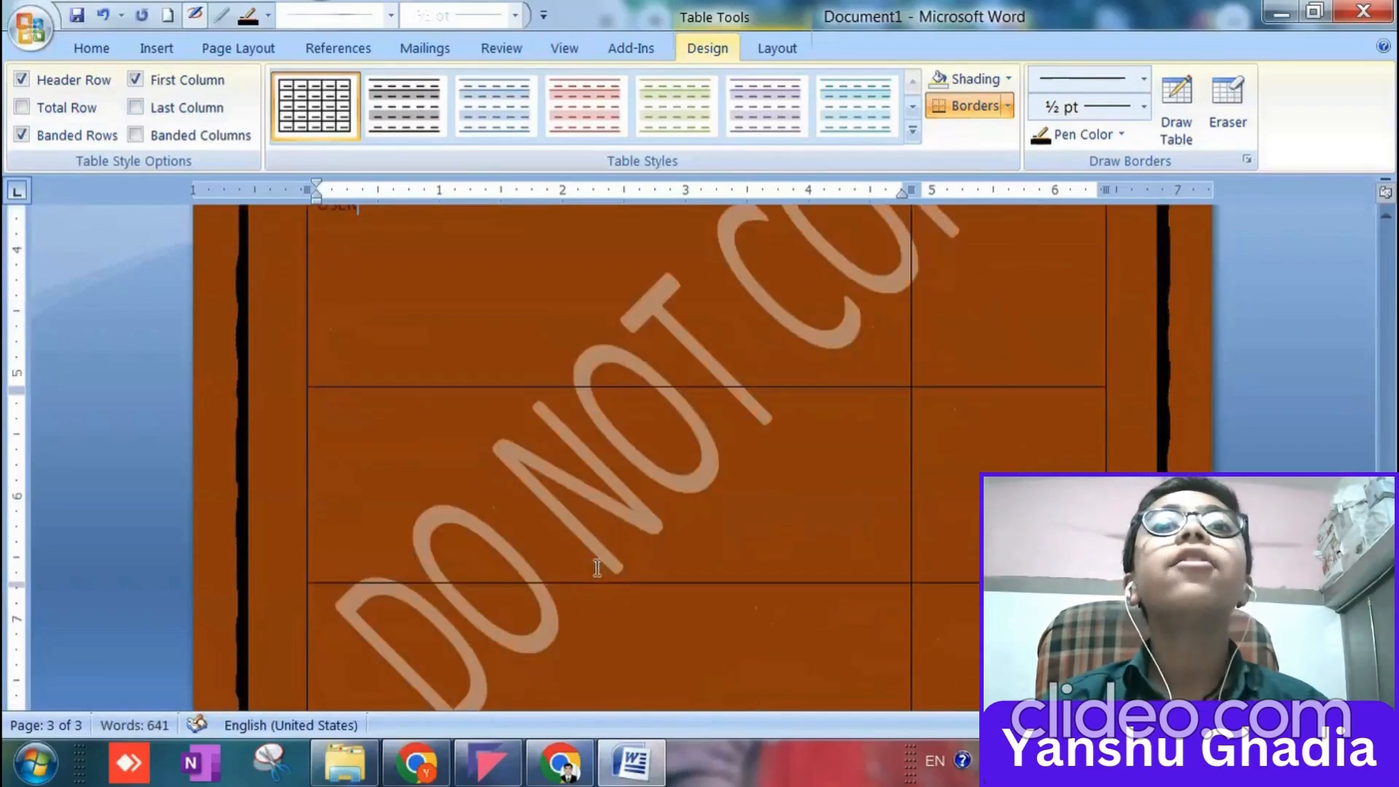
type("USER")
scroll(593, 524, "down", 3)
left_click(581, 438)
type("USER")
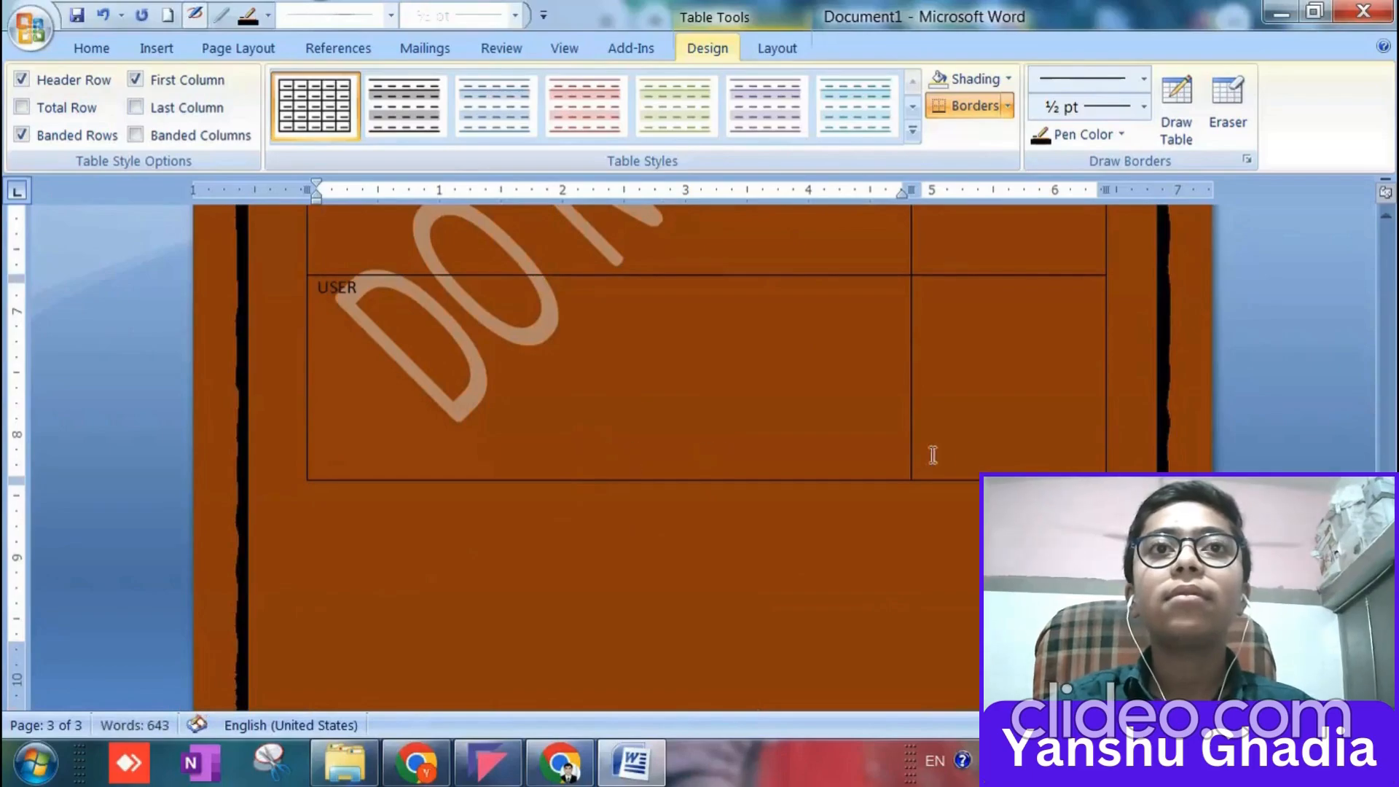
Paste the copied USER text into all five cells of the table's second column.
left_click(976, 400)
type("USER")
scroll(962, 412, "up", 3)
left_click(895, 437)
type("USER")
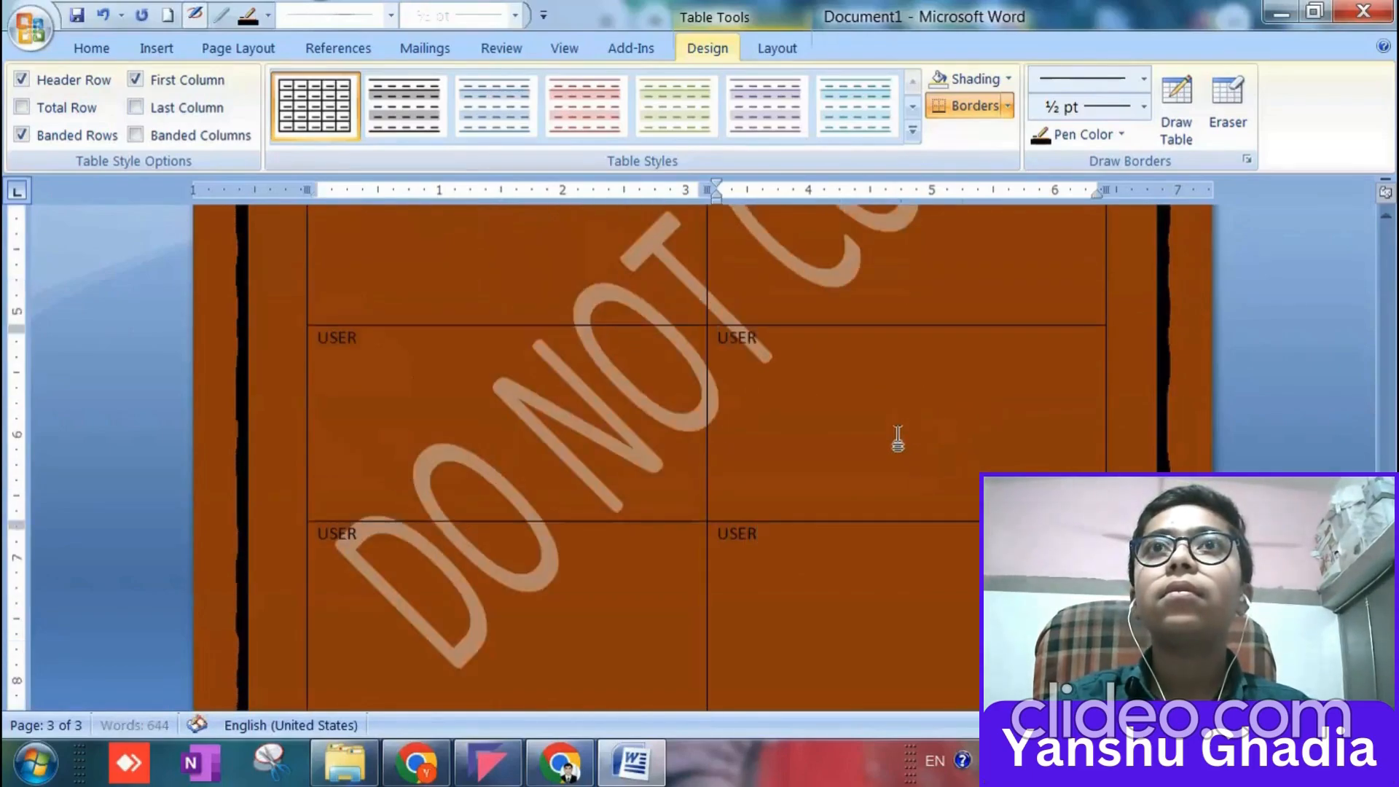
scroll(893, 439, "up", 3)
type("USER")
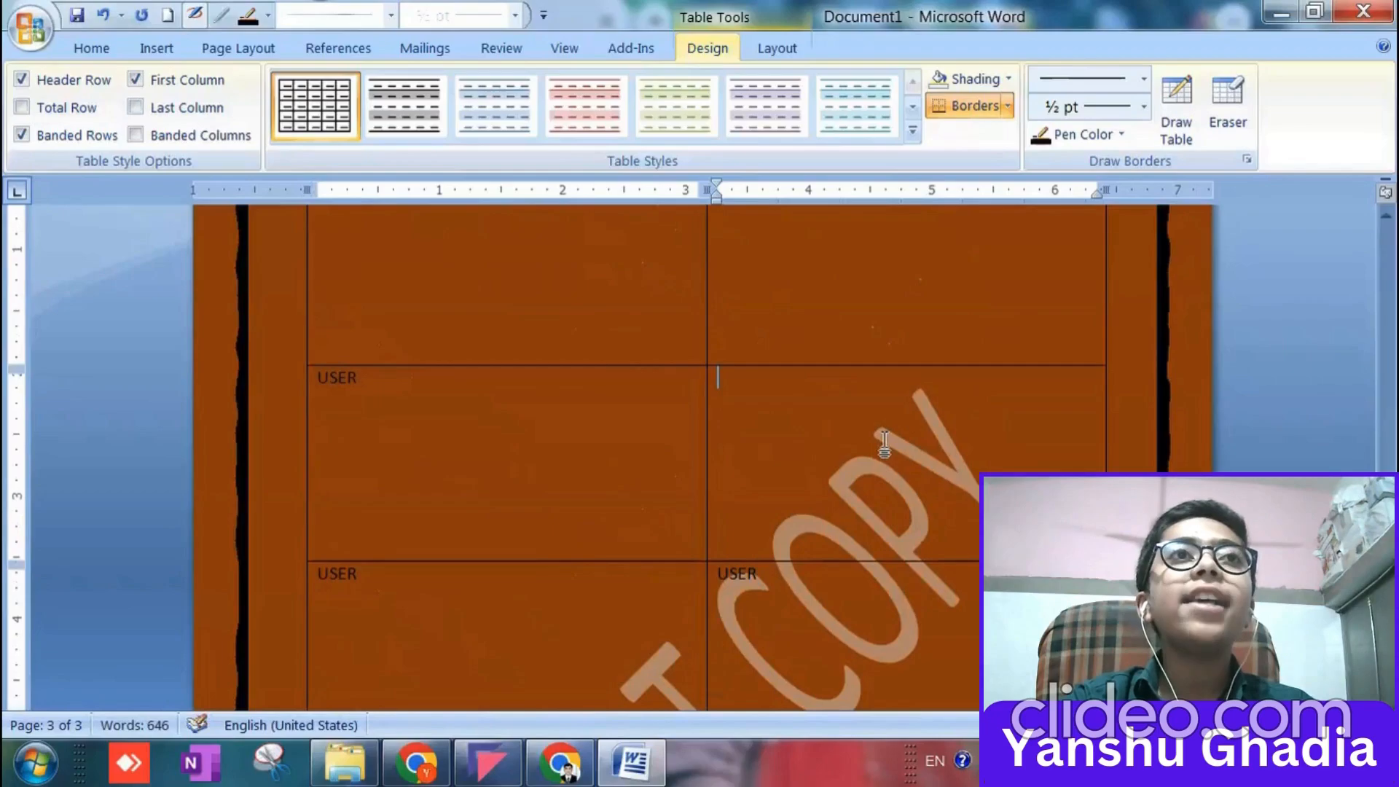
scroll(884, 440, "up", 2)
type("USER")
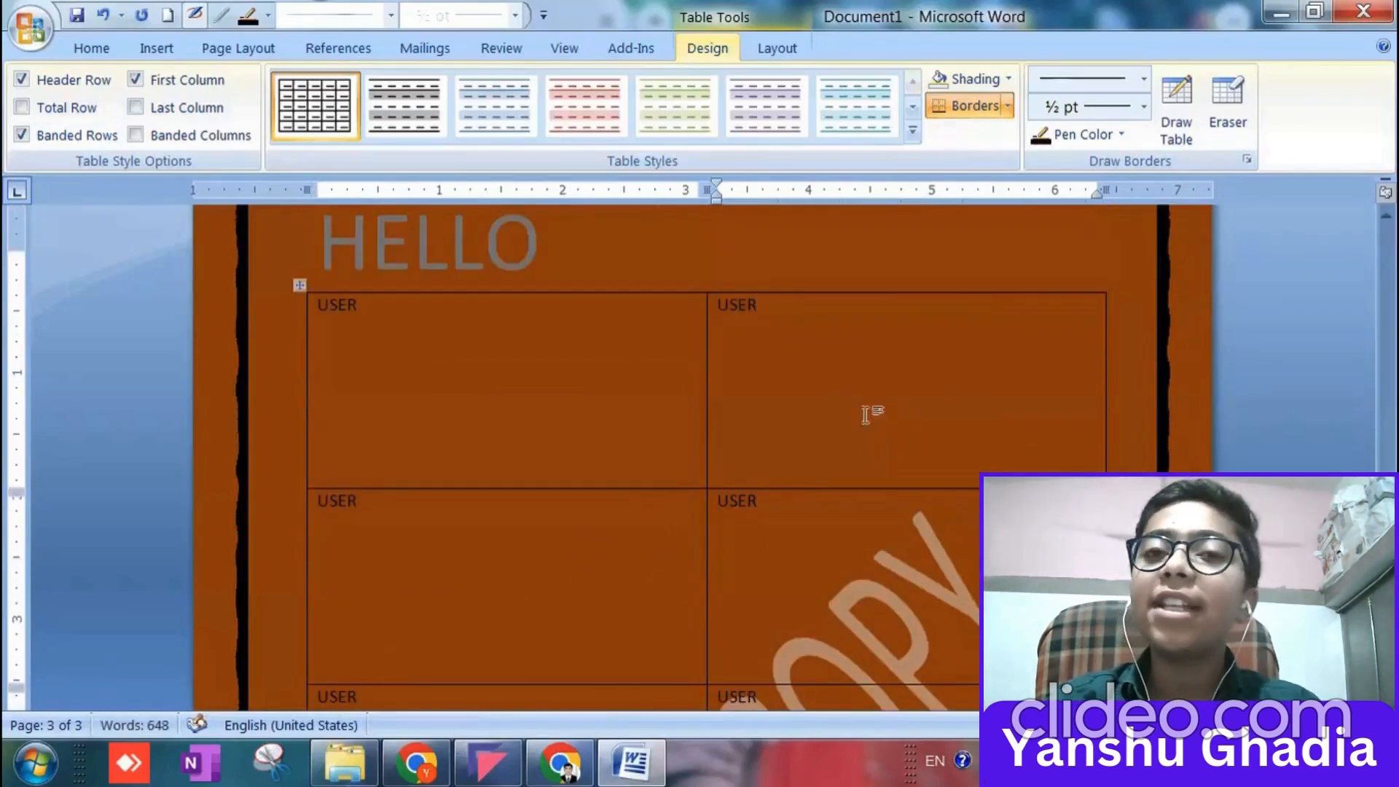
Apply the built-in table style with a black header row, black first column and grey banded rows.
left_click(913, 131)
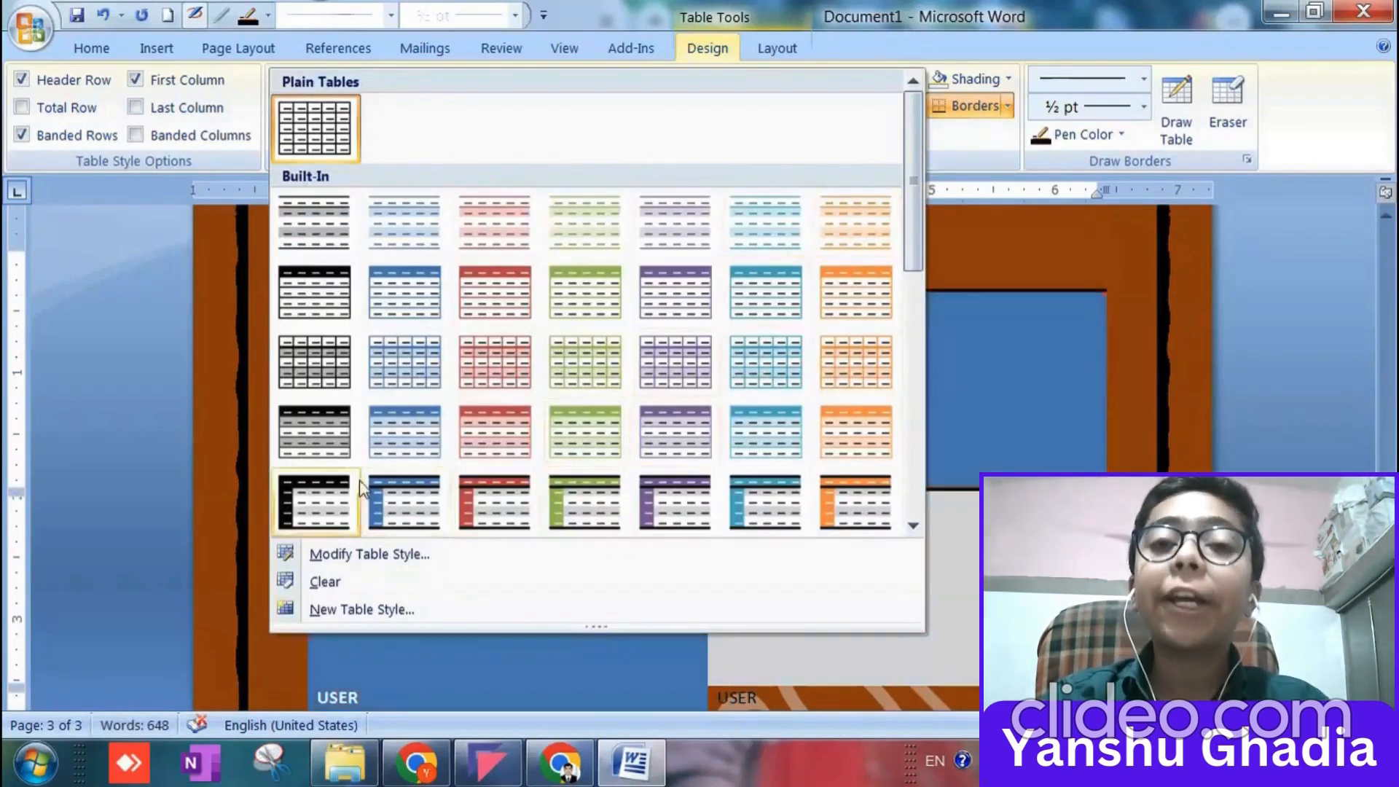
left_click(359, 489)
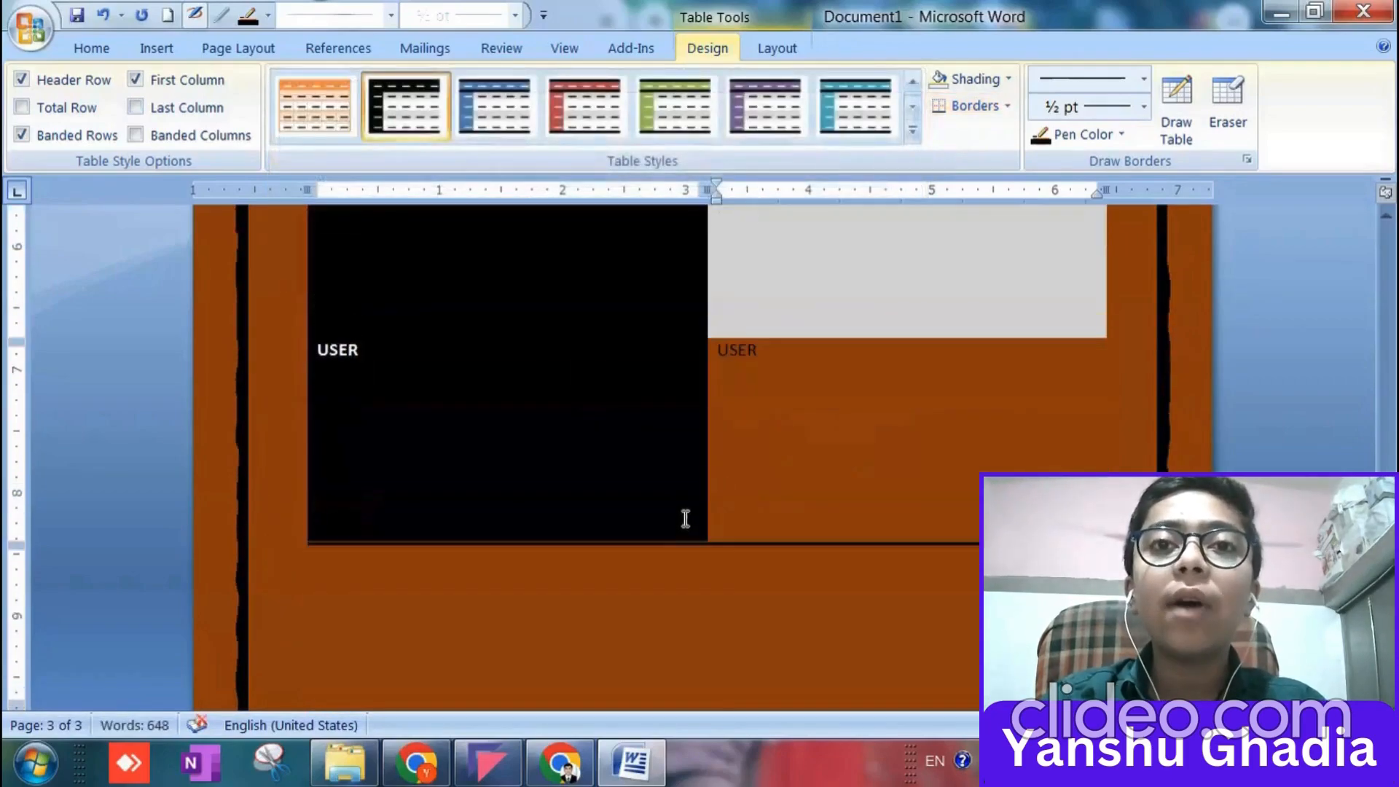
scroll(703, 525, "up", 8)
scroll(706, 530, "down", 5, "ctrl")
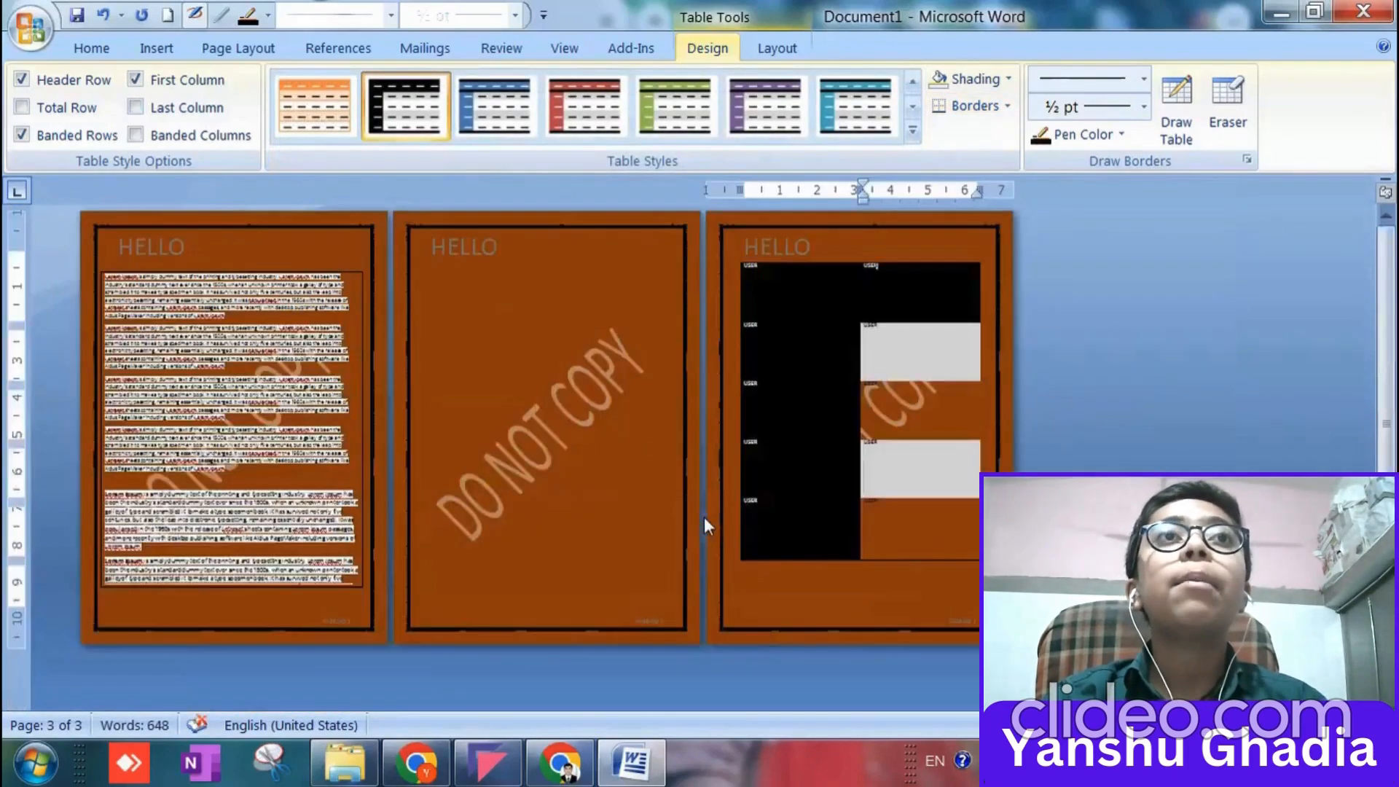
scroll(704, 522, "up", 5, "ctrl")
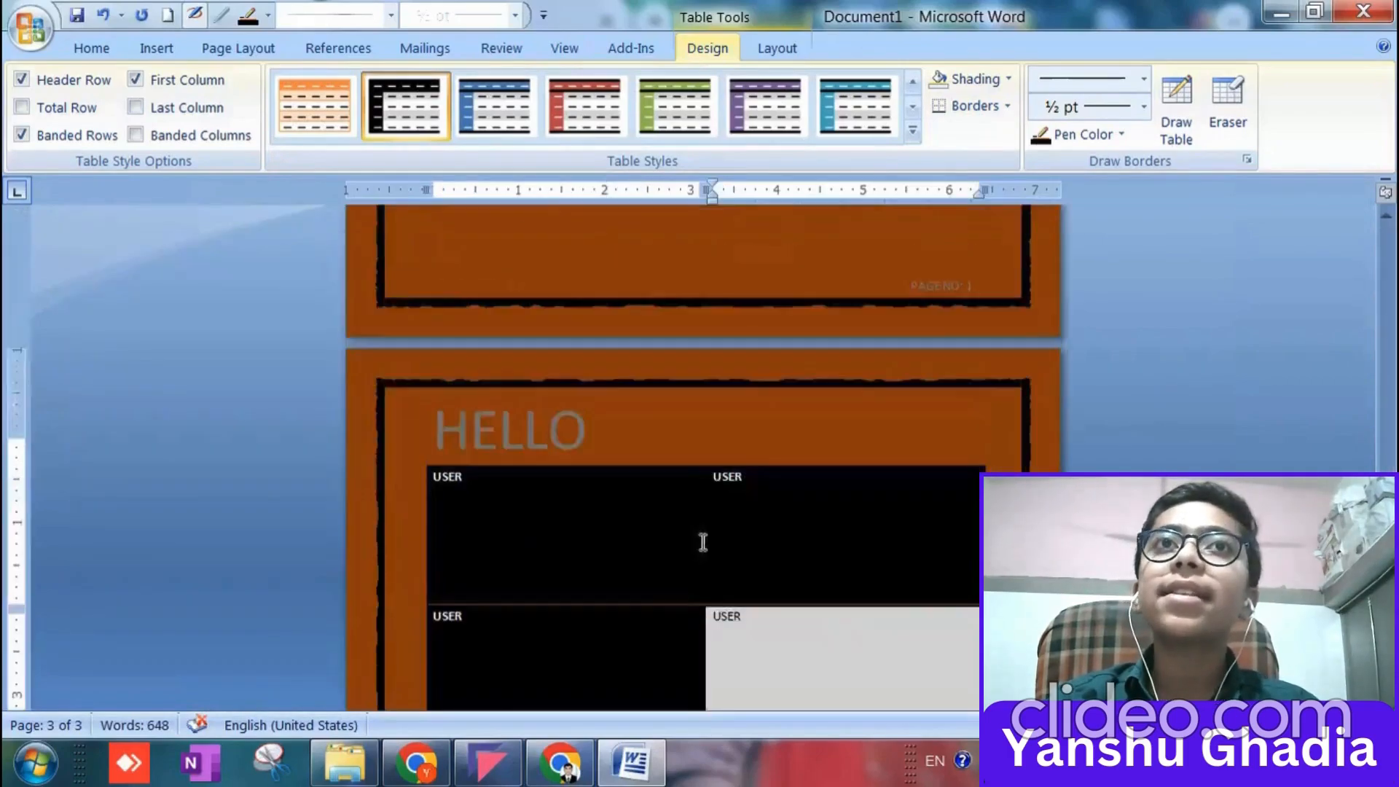
Insert the current date in the 22-02-2025 format above the table on the third page.
scroll(703, 542, "up", 10)
left_click(679, 547)
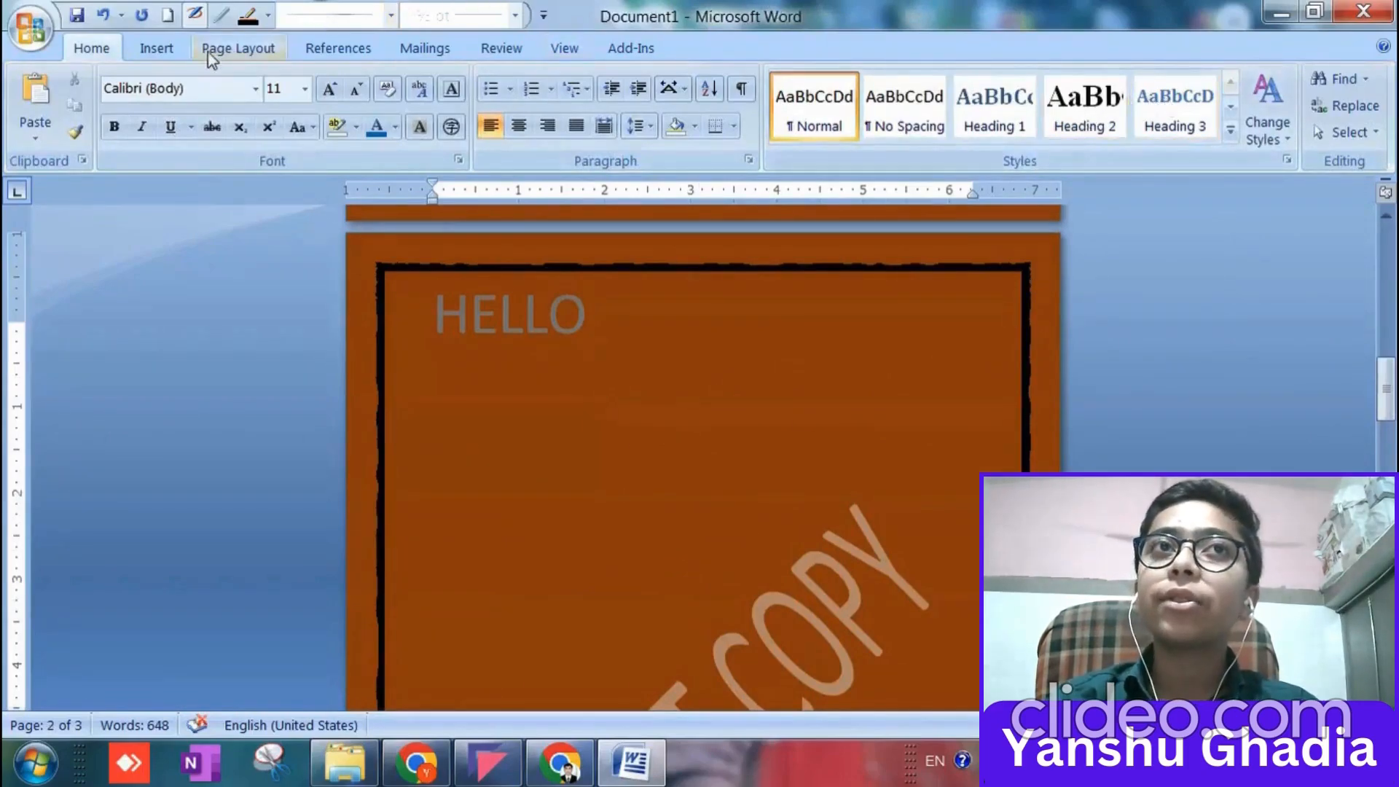
left_click(158, 50)
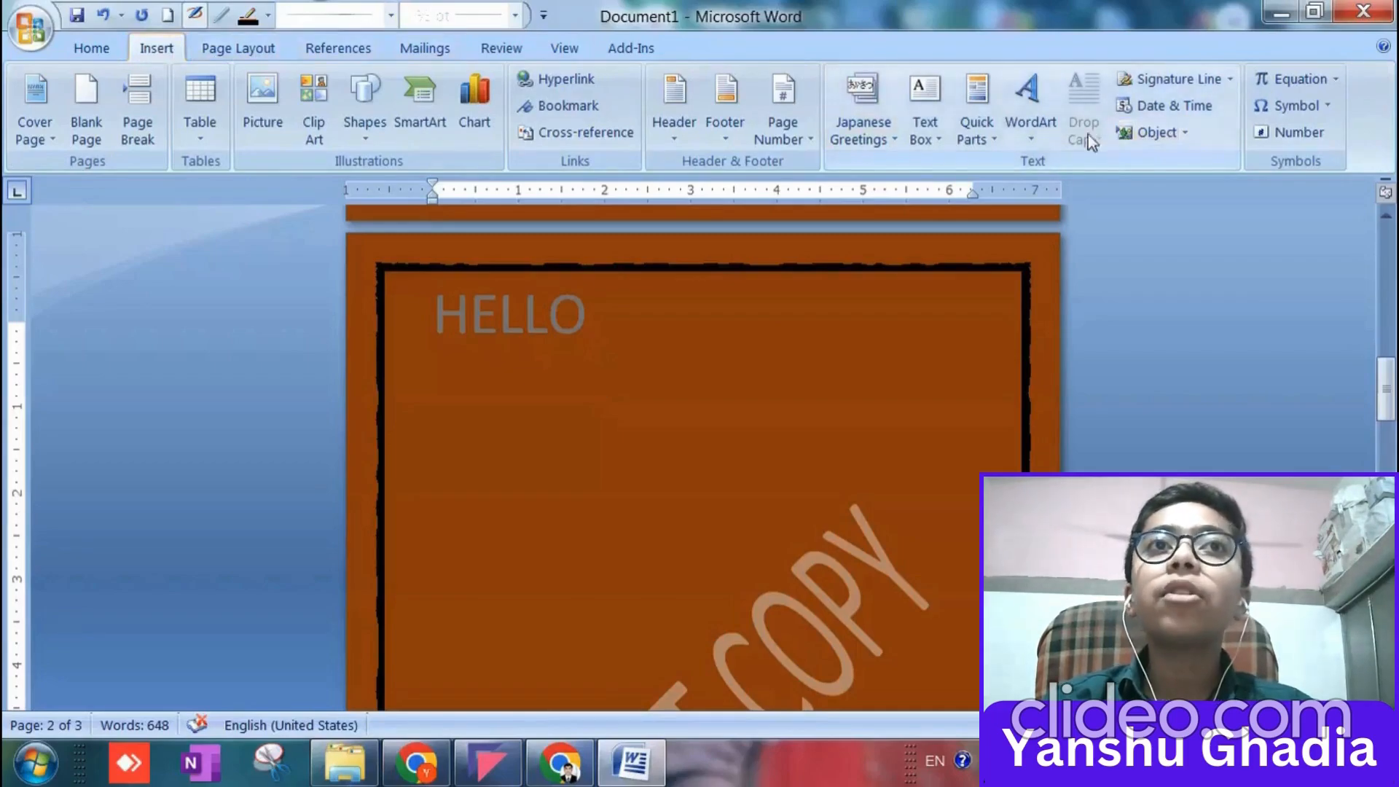
left_click(1180, 111)
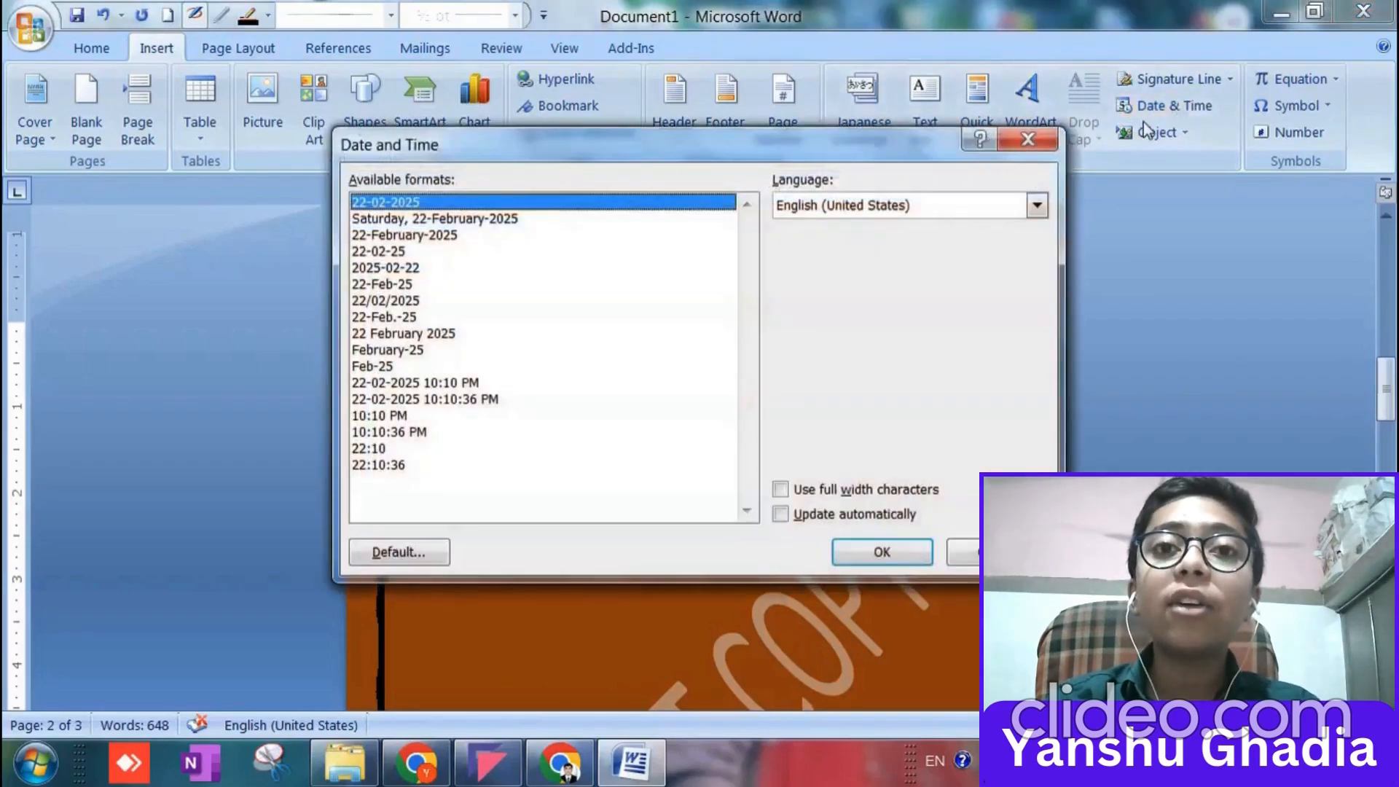
left_click(866, 558)
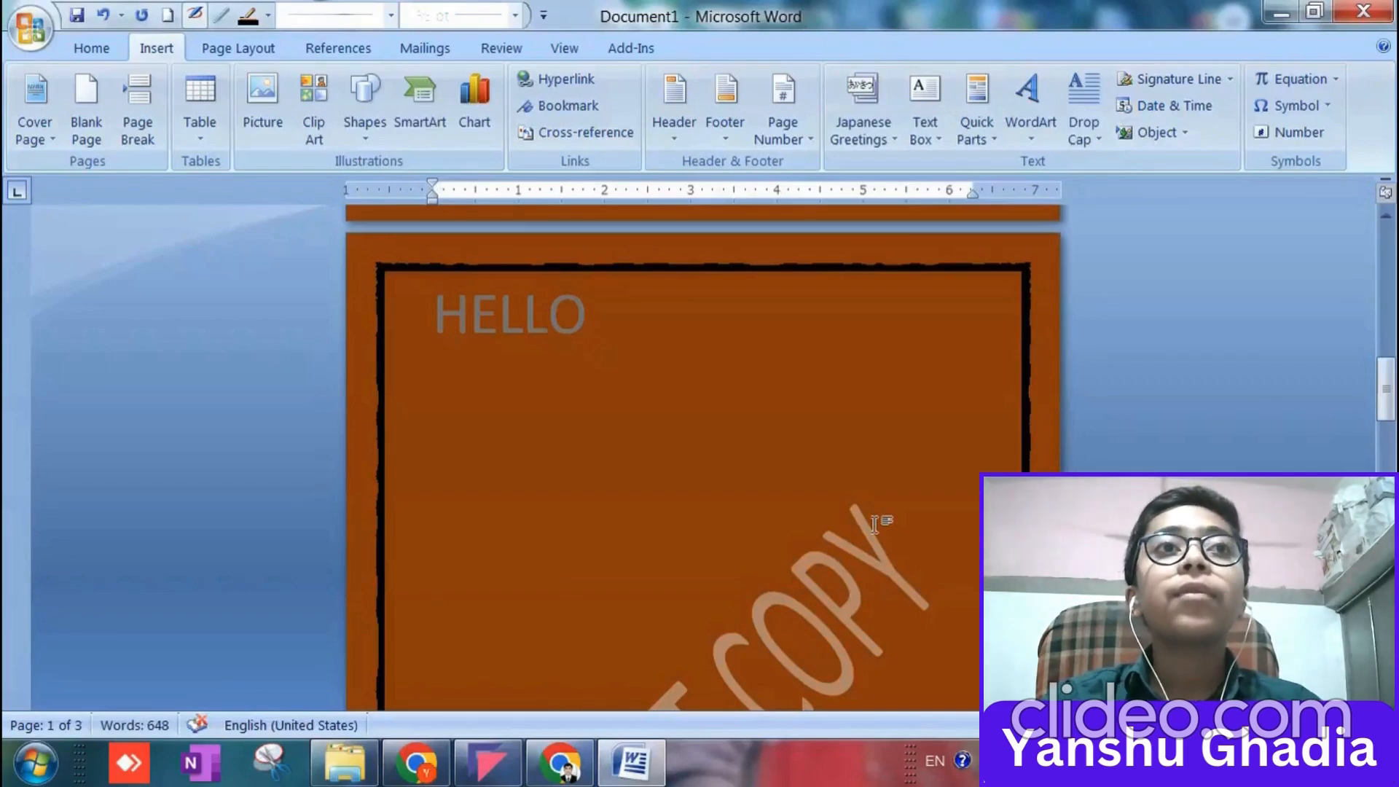
scroll(1129, 372, "down", 20)
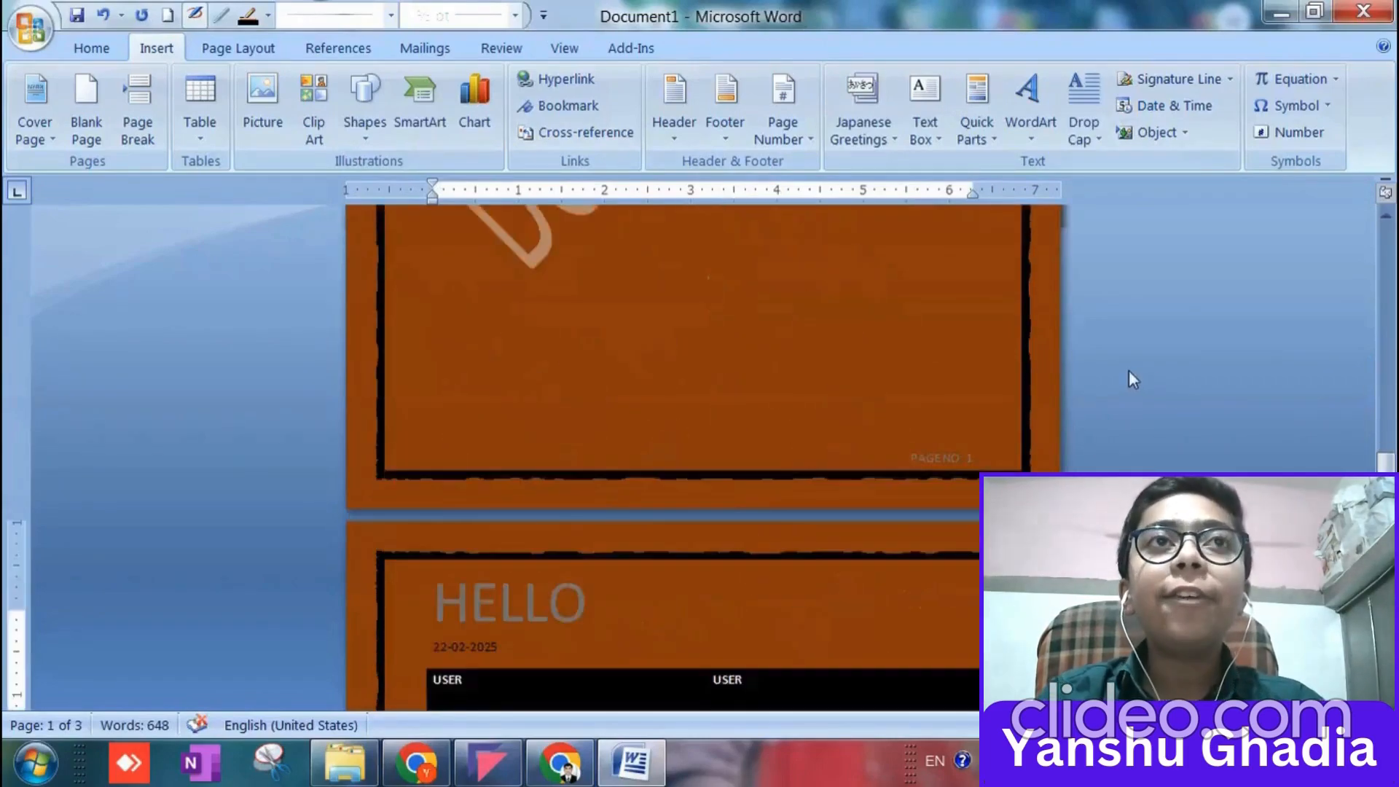
scroll(1128, 373, "up", 8)
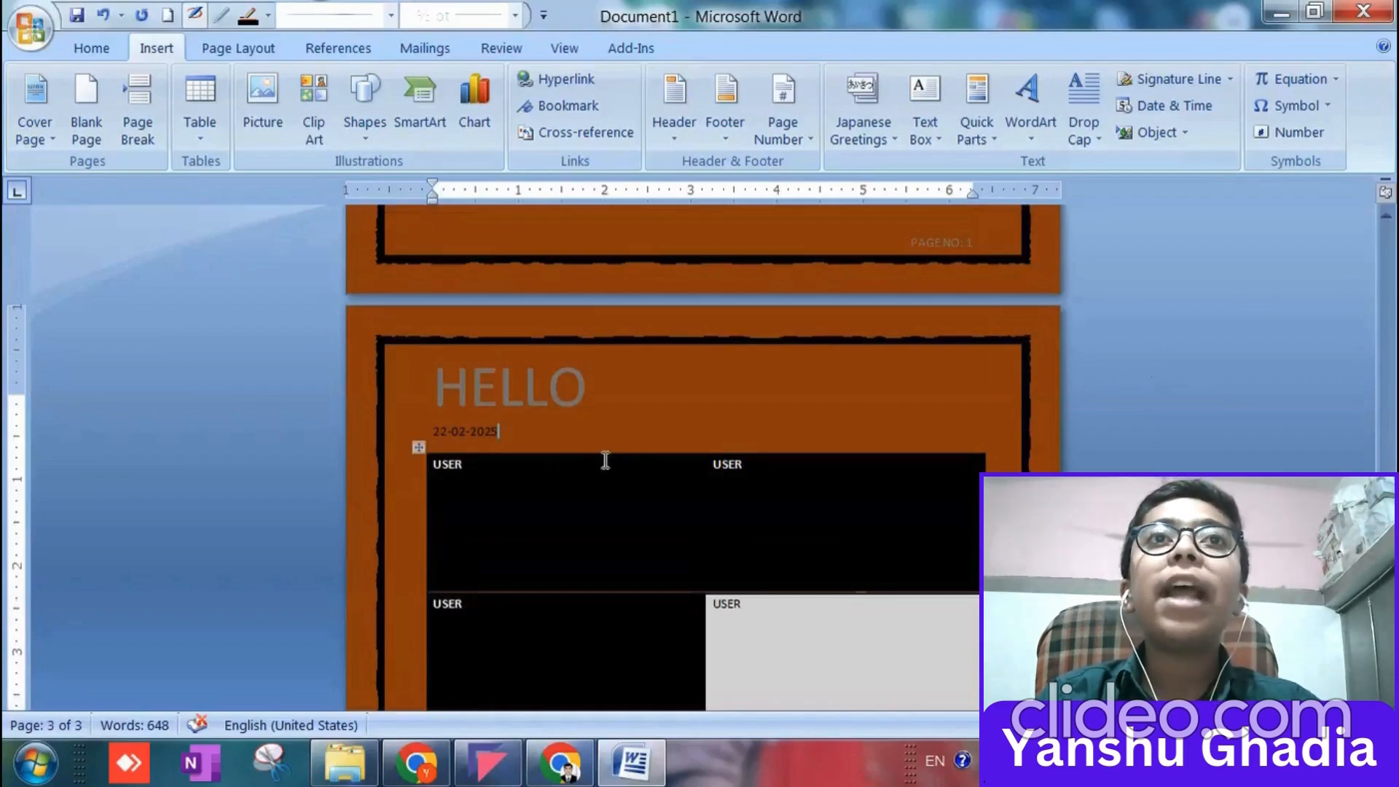
scroll(473, 432, "up", 10)
scroll(307, 481, "down", 10)
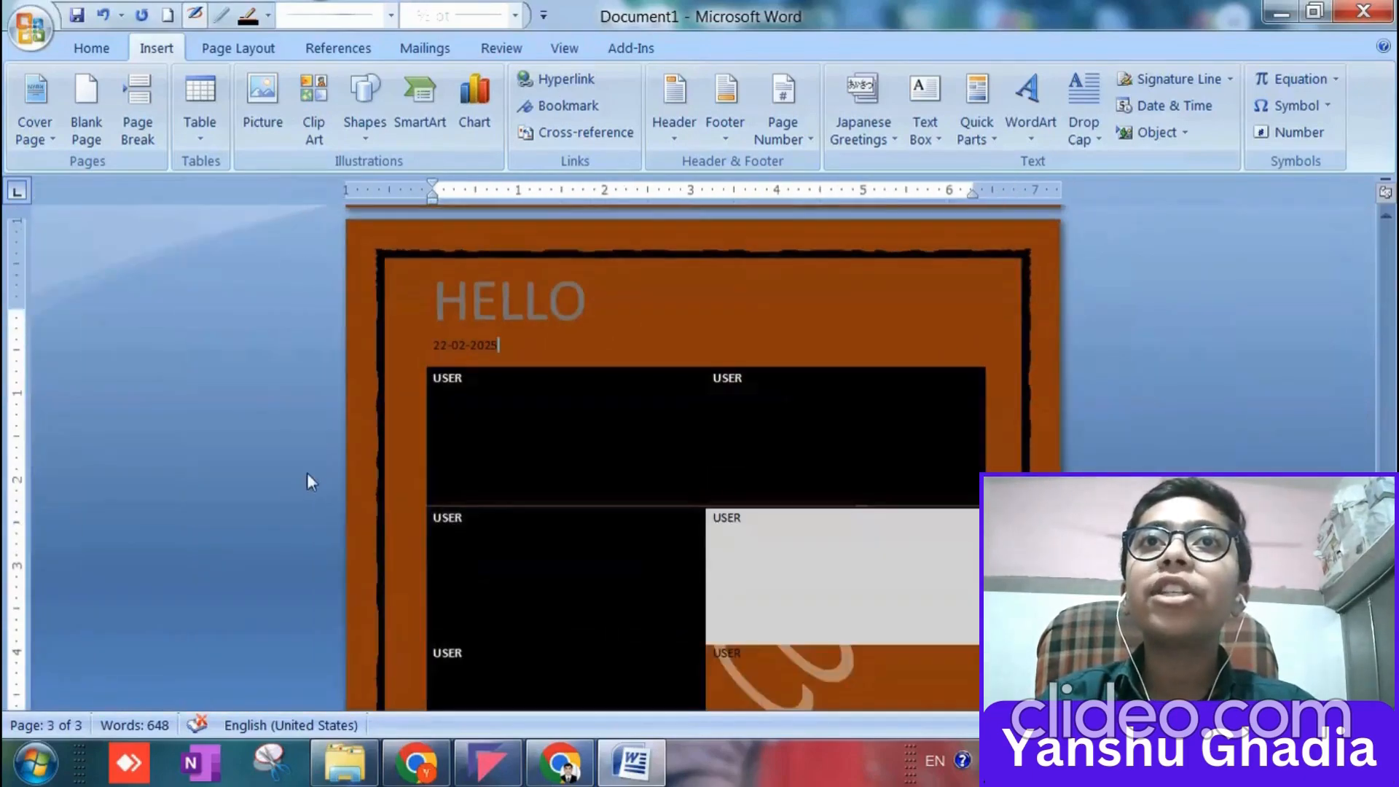
Examine the object types available for embedding and the options for inserting an object or text from a file.
scroll(818, 428, "up", 15)
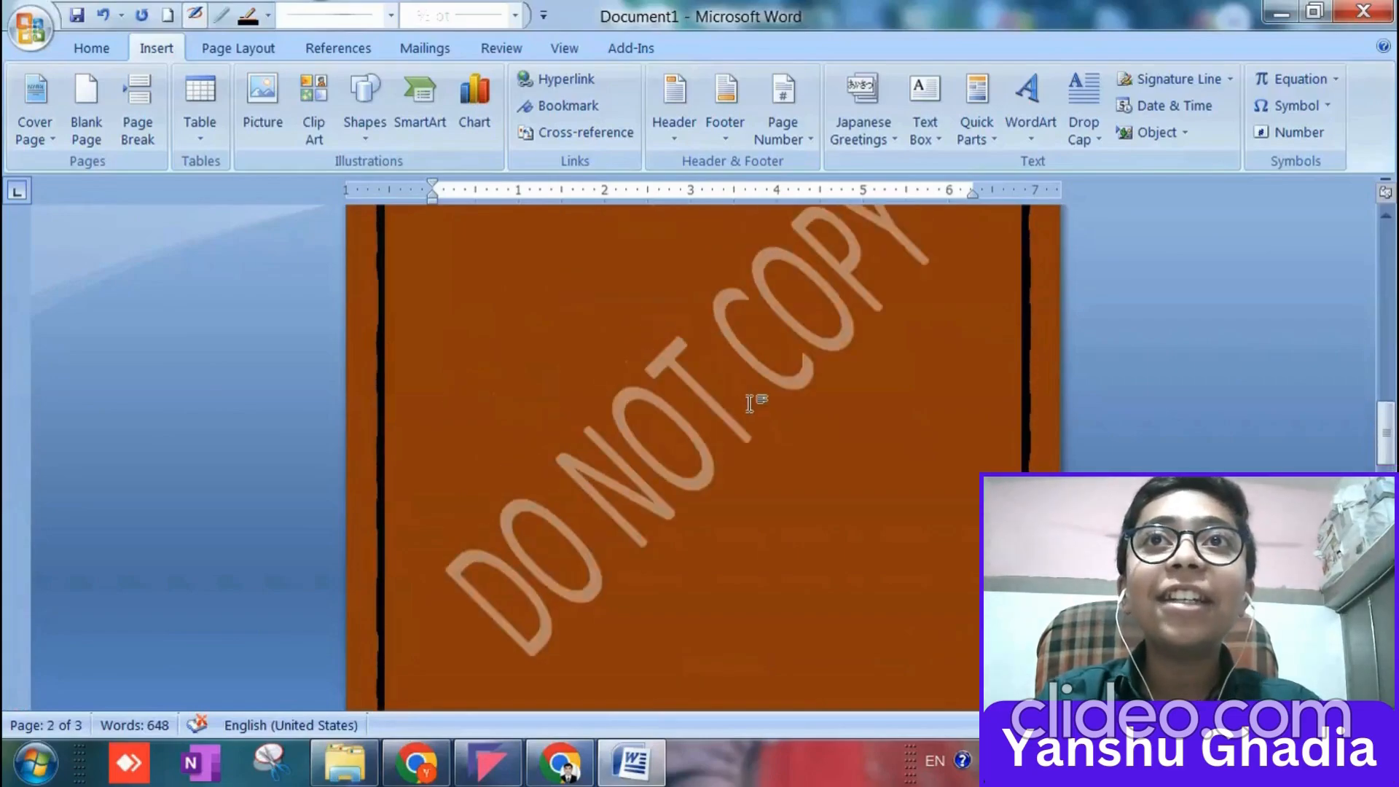
scroll(743, 400, "up", 10)
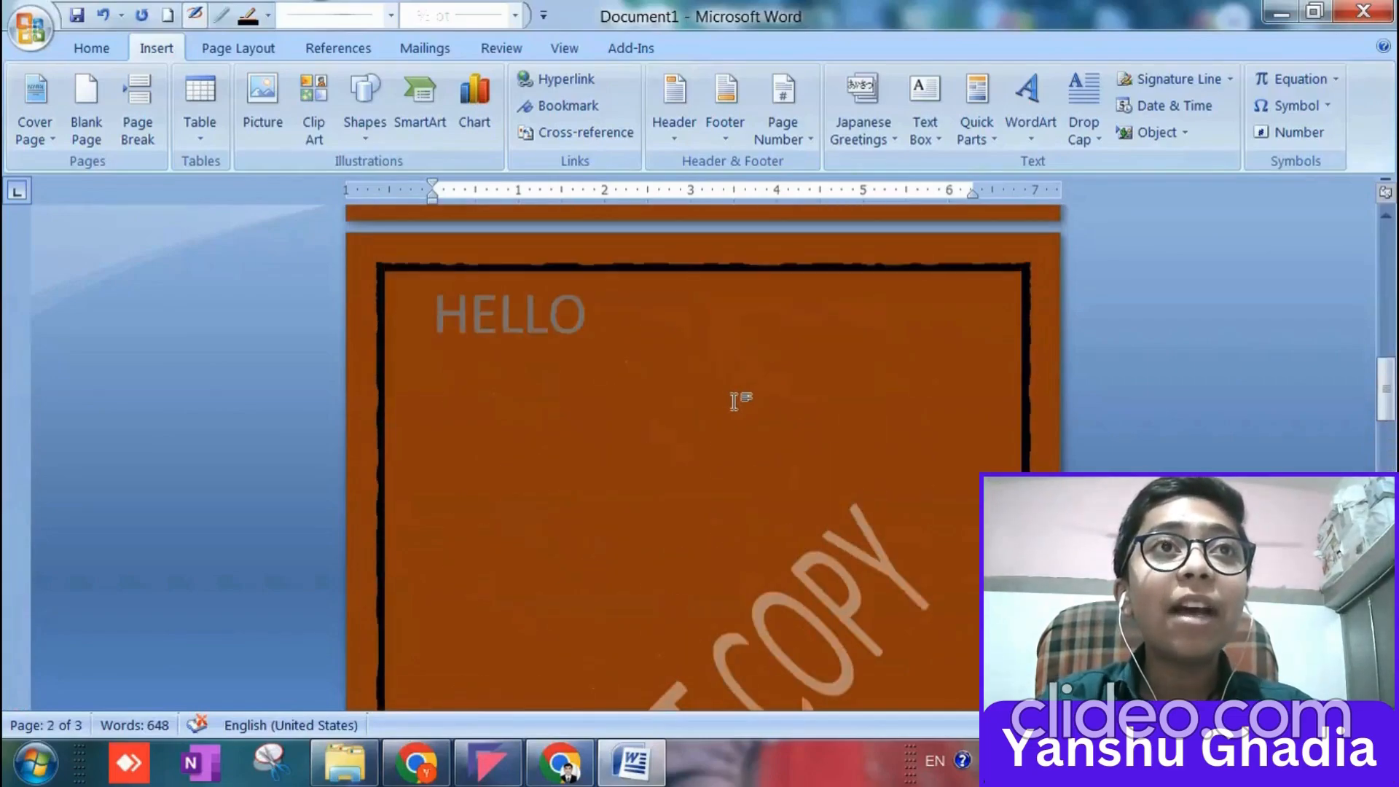
left_click(1165, 132)
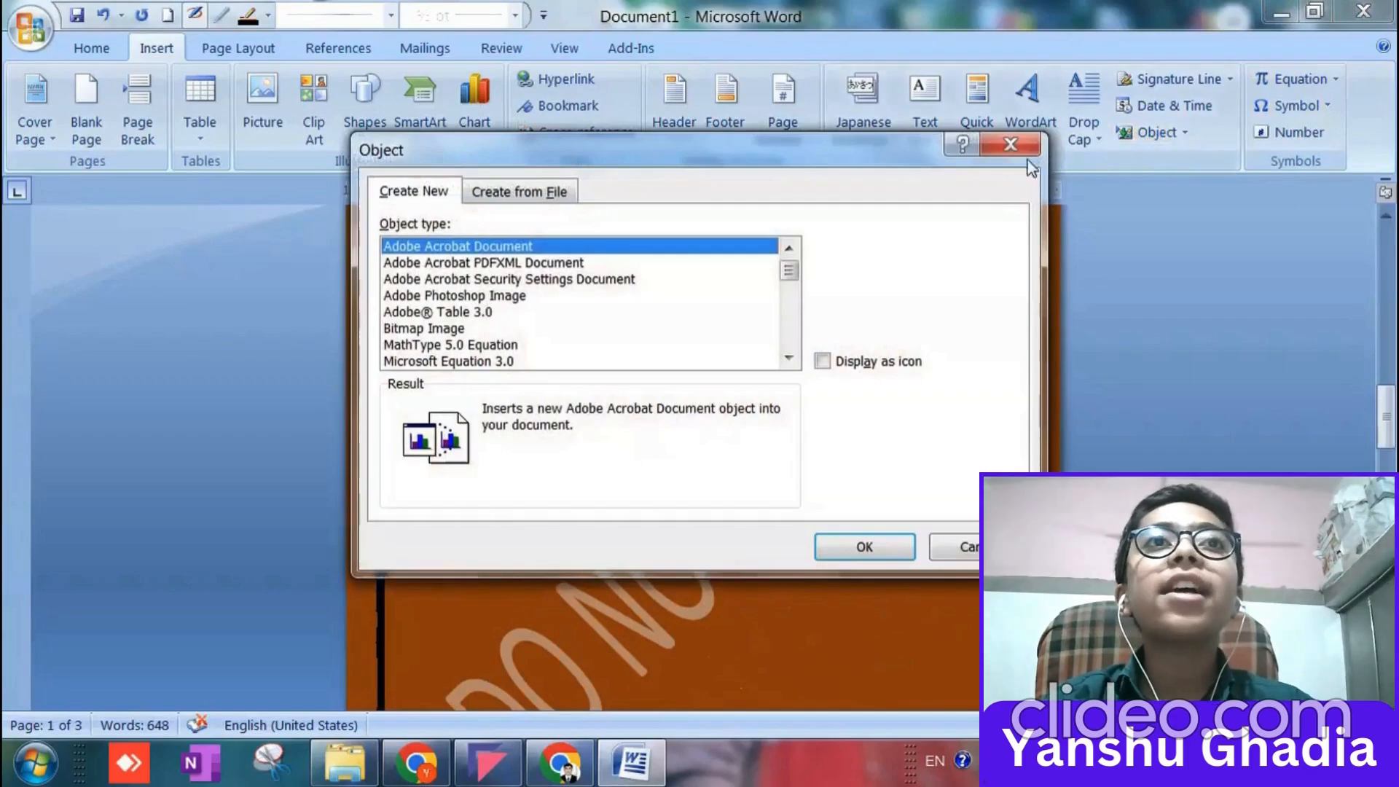
left_click(1009, 147)
left_click(1185, 134)
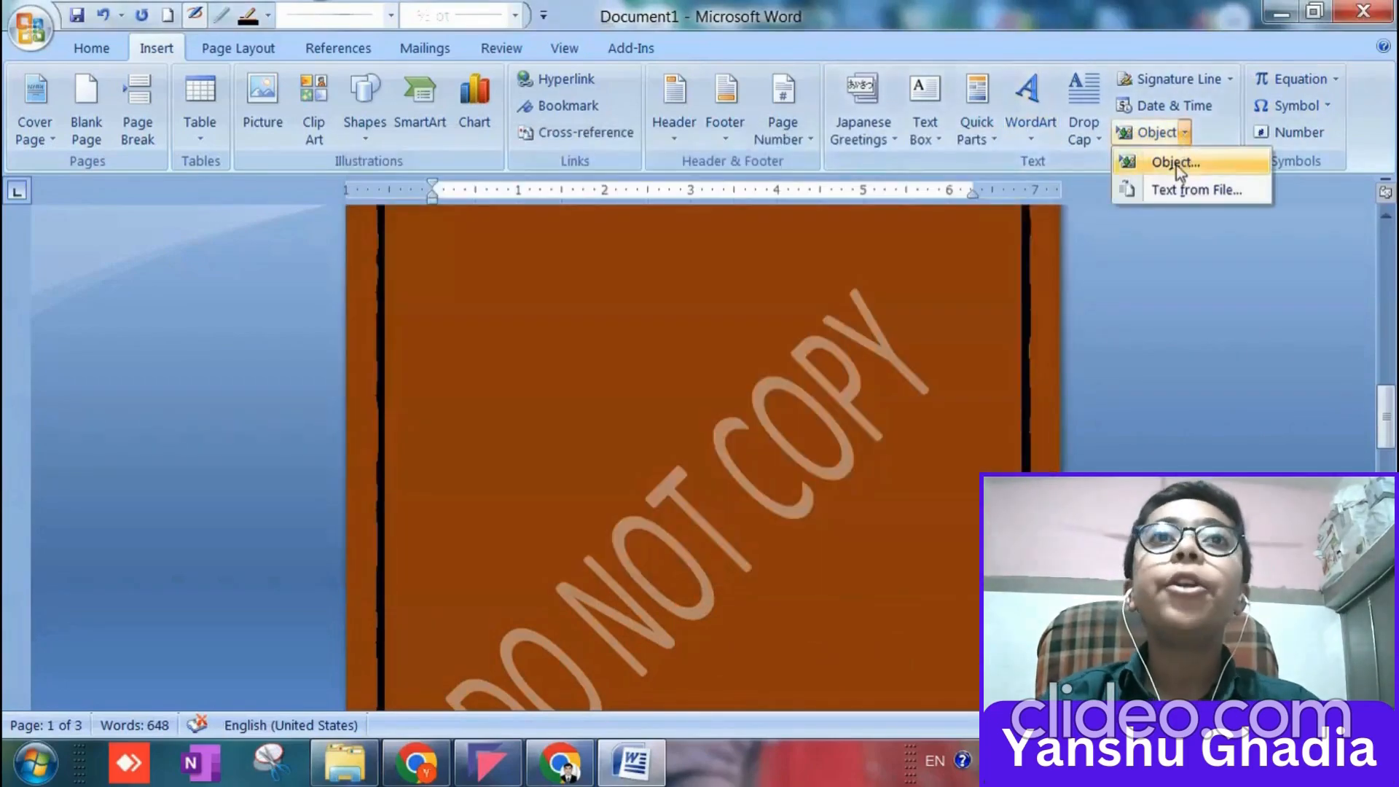
left_click(960, 308)
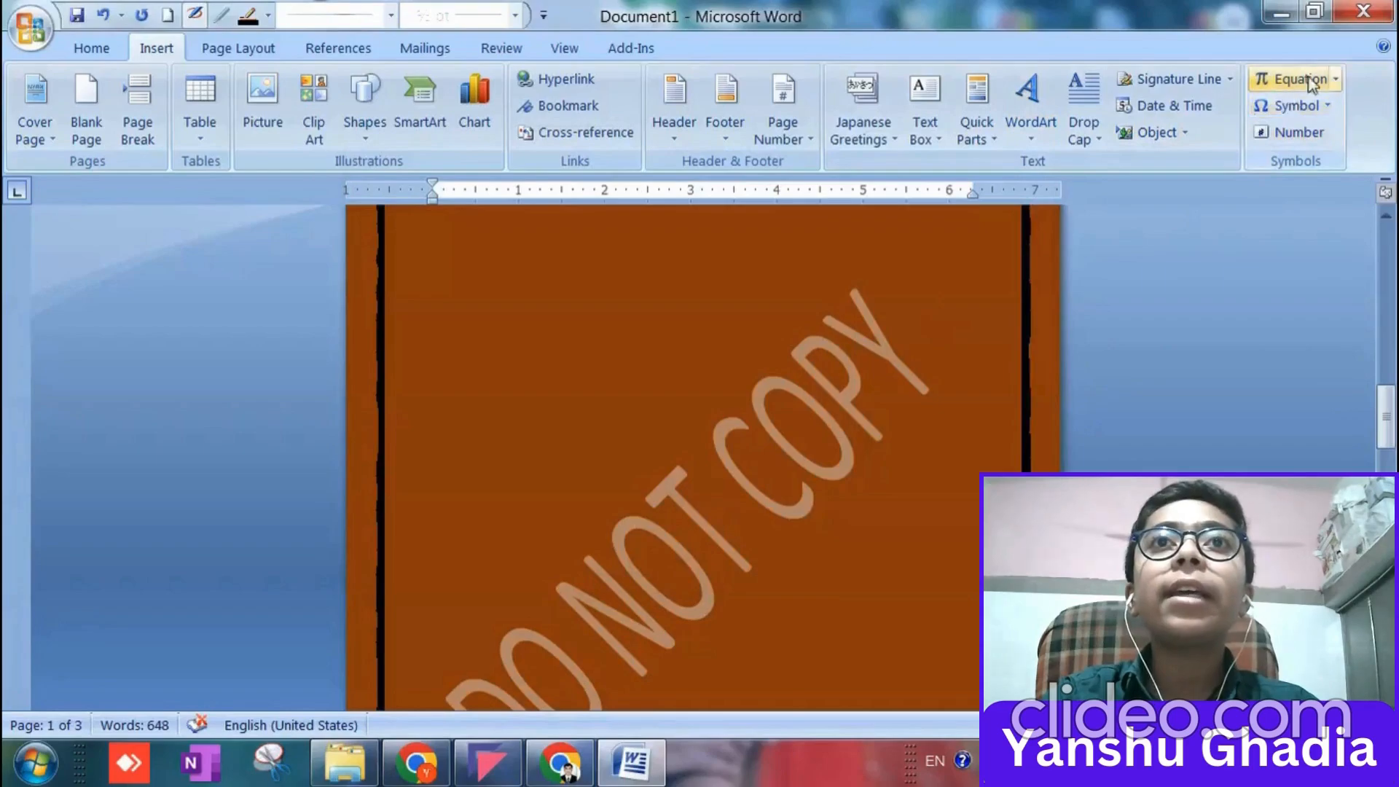
Examine the gallery of built-in equations and the full set of symbols available for insertion.
left_click(1336, 80)
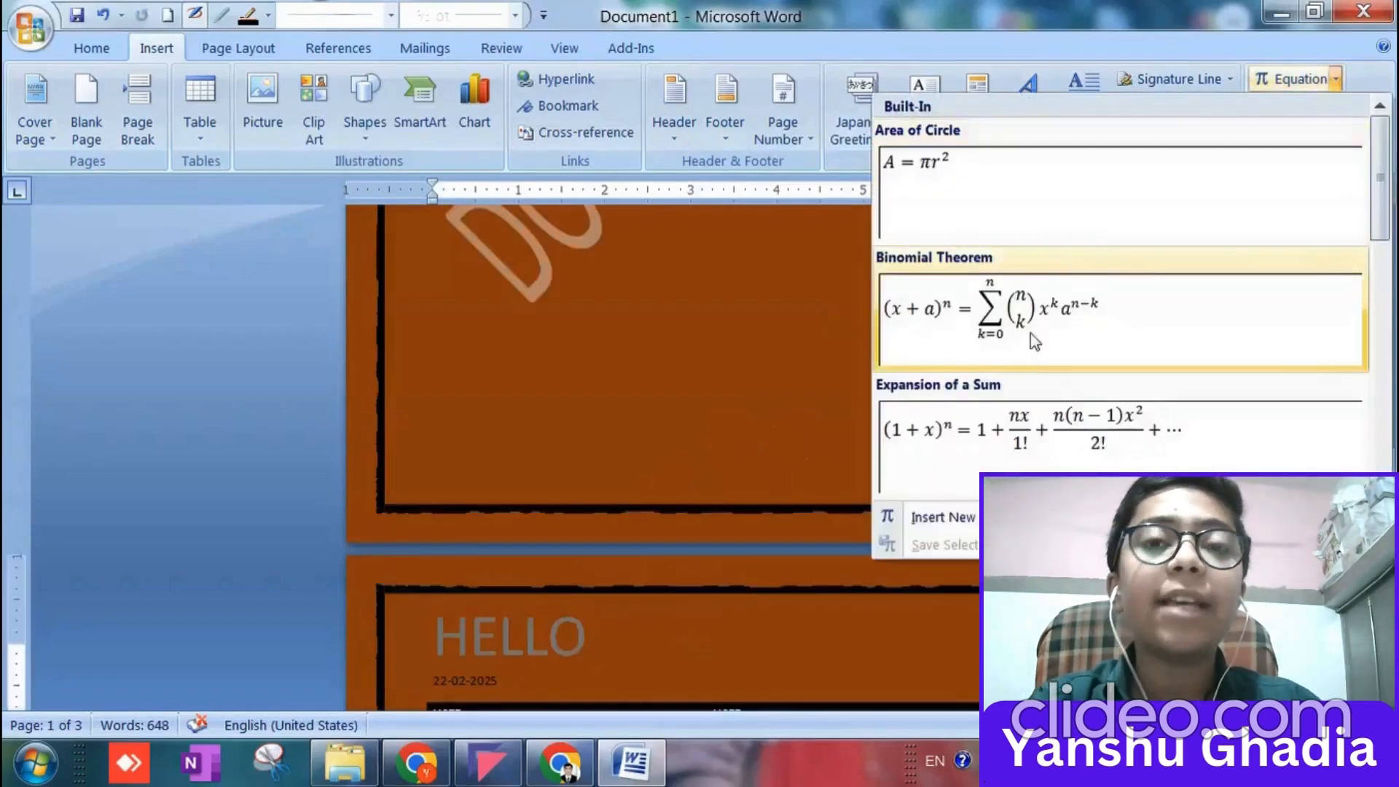
scroll(1034, 371, "down", 3)
scroll(1048, 375, "up", 3)
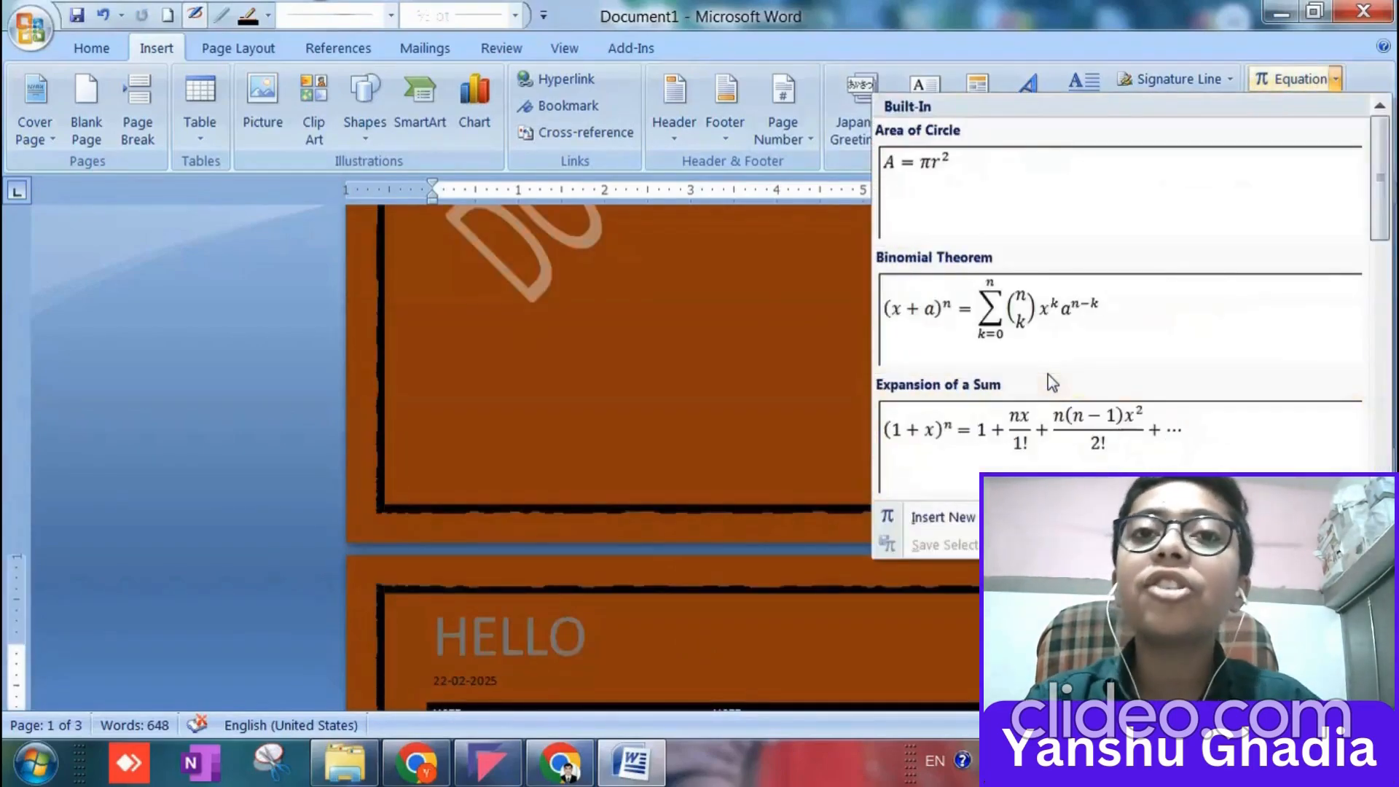
left_click(655, 582)
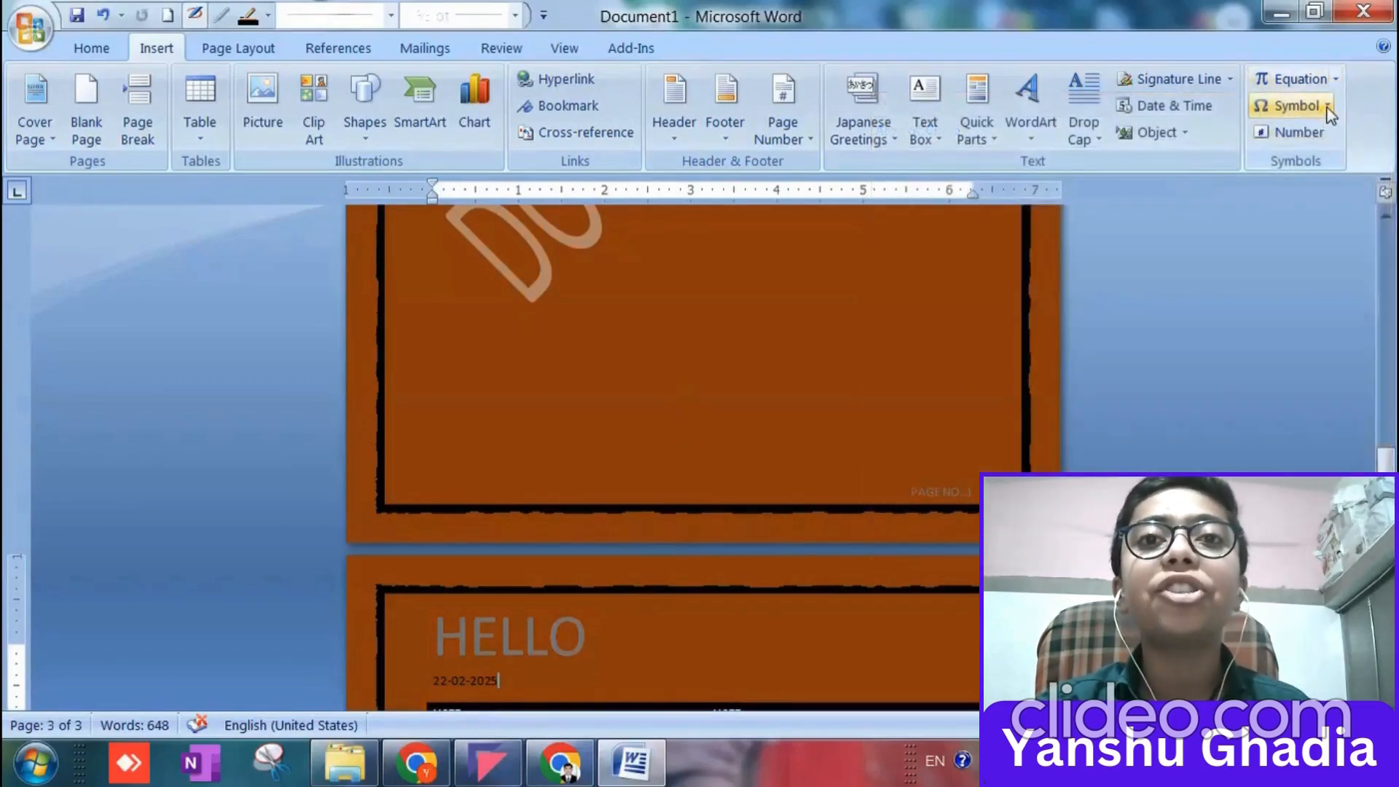
left_click(1326, 107)
left_click(1251, 287)
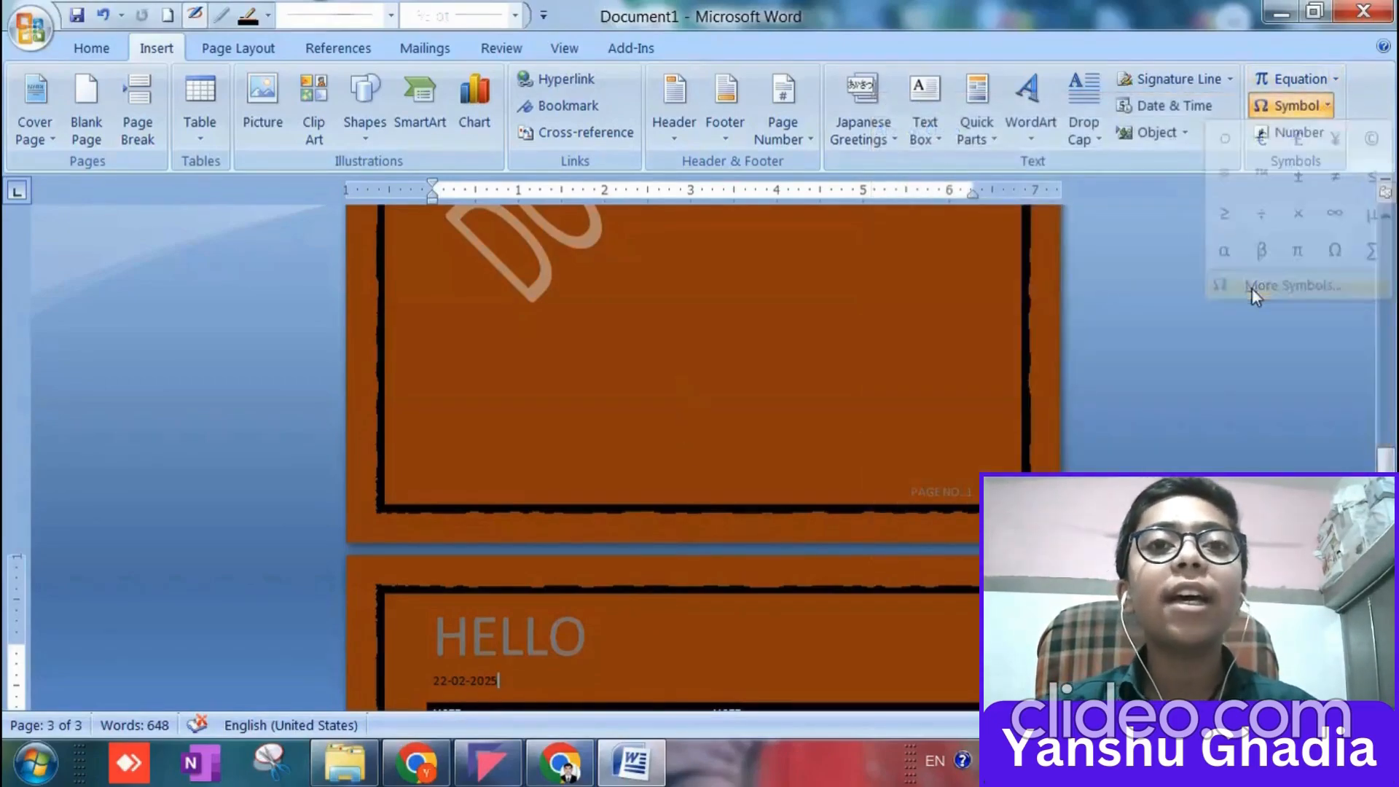
left_click(997, 139)
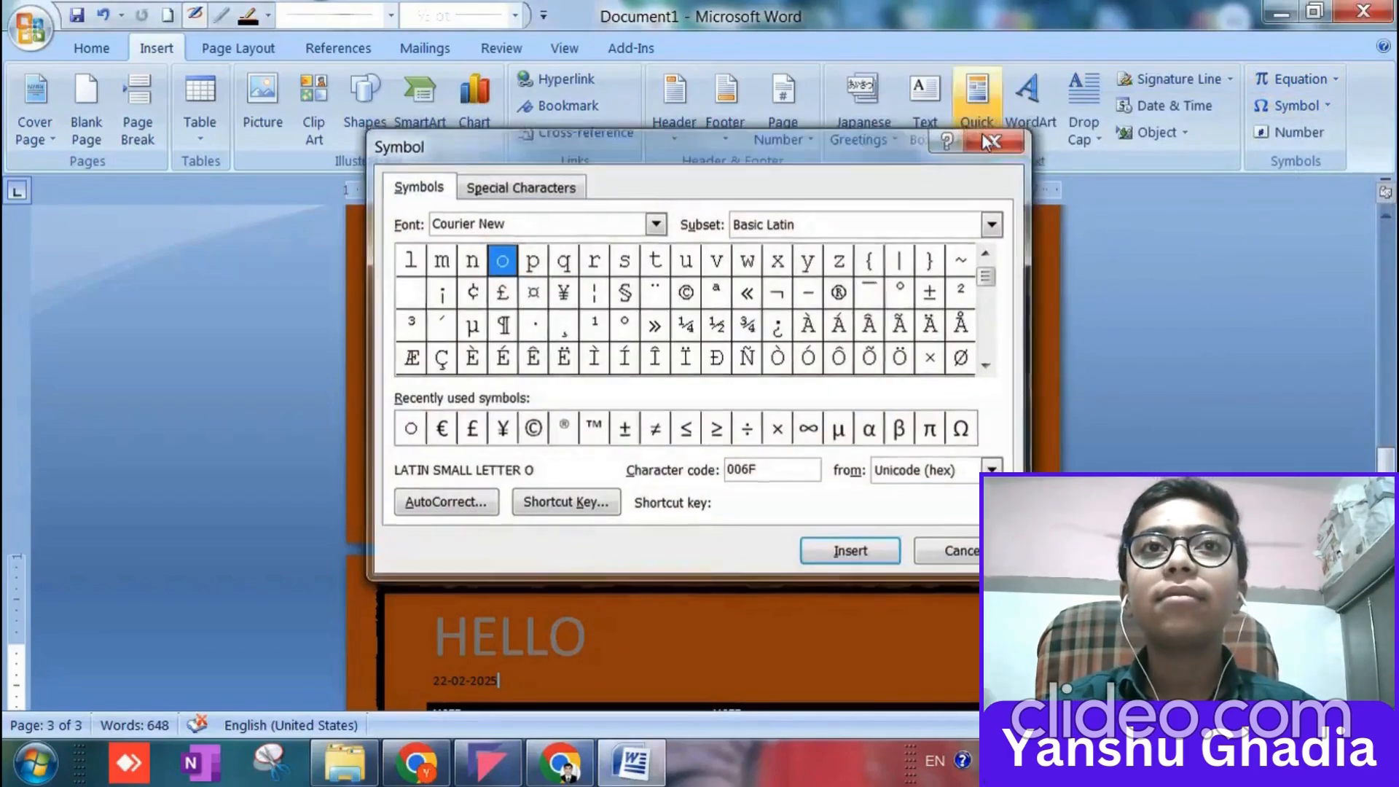
Select part of the last Lorem Ipsum paragraph in the first page's text box and examine its text wrapping and Send to Back options.
scroll(754, 318, "up", 10)
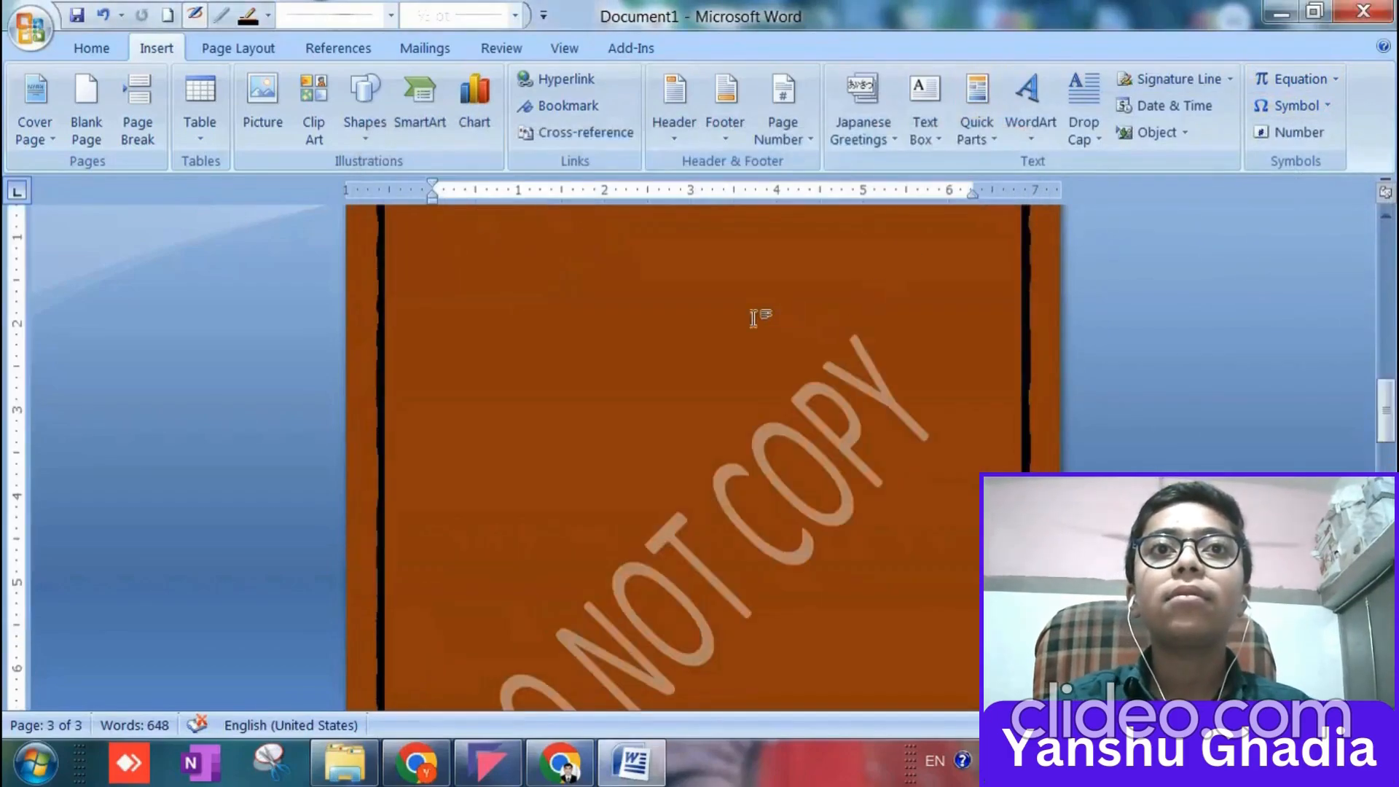
left_click(230, 52)
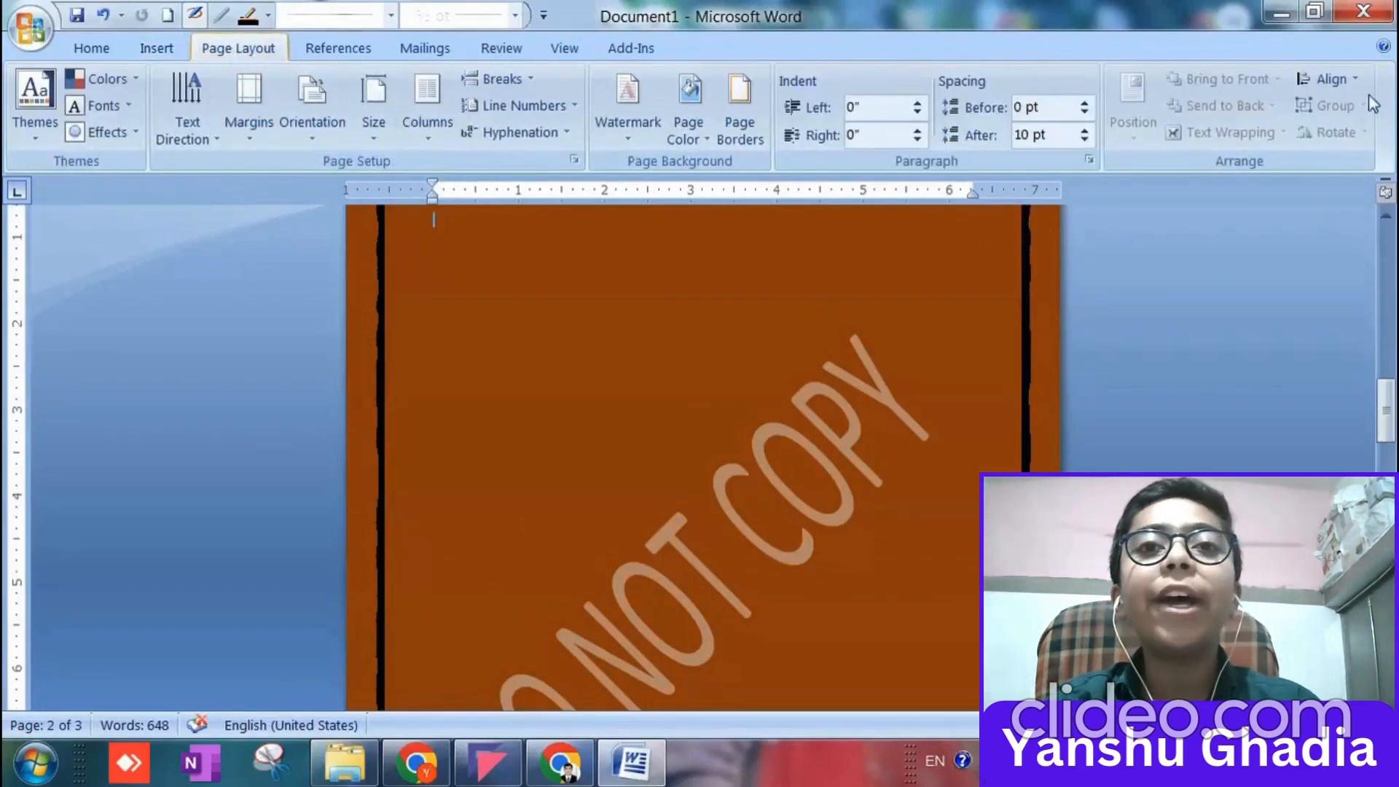
scroll(916, 246, "up", 5)
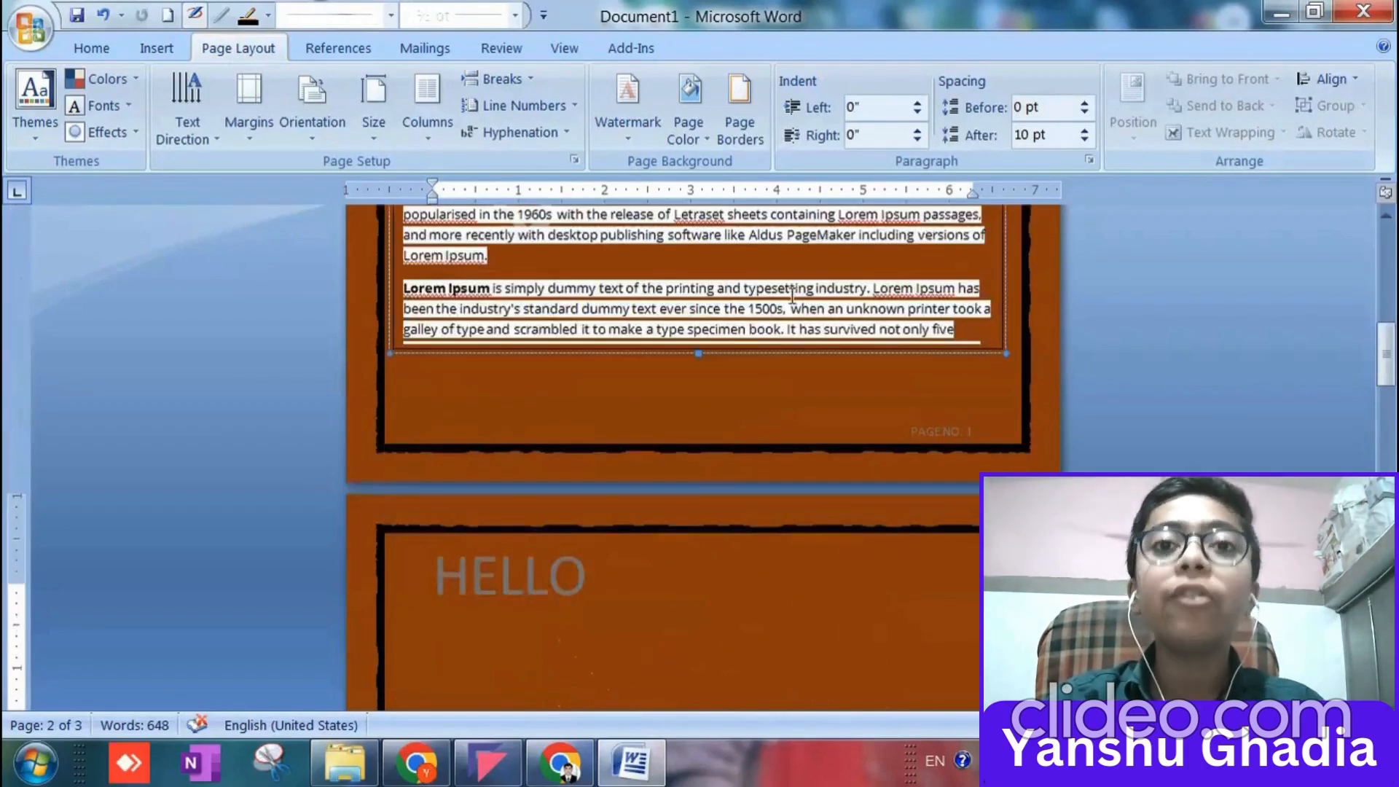
left_click_drag(744, 288, 899, 309)
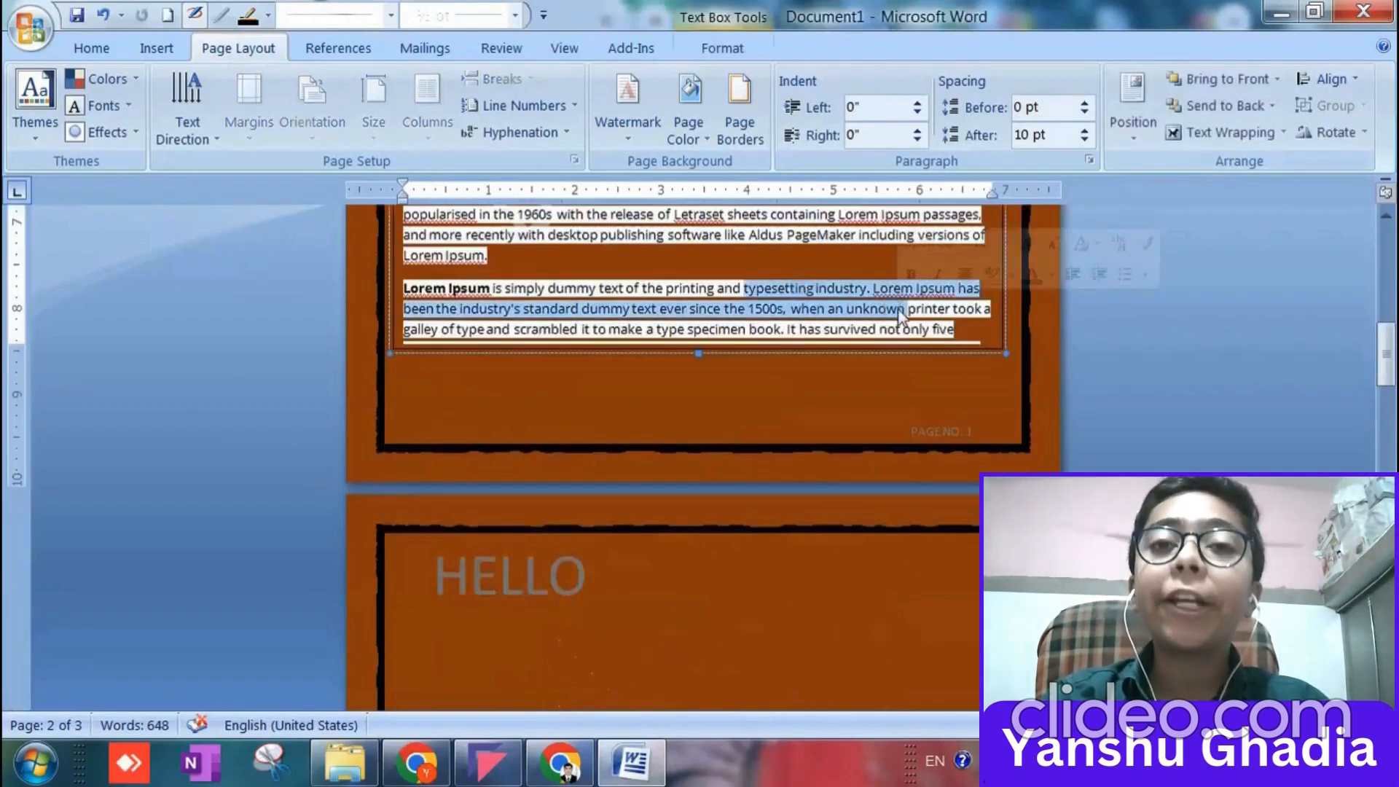
left_click(1282, 133)
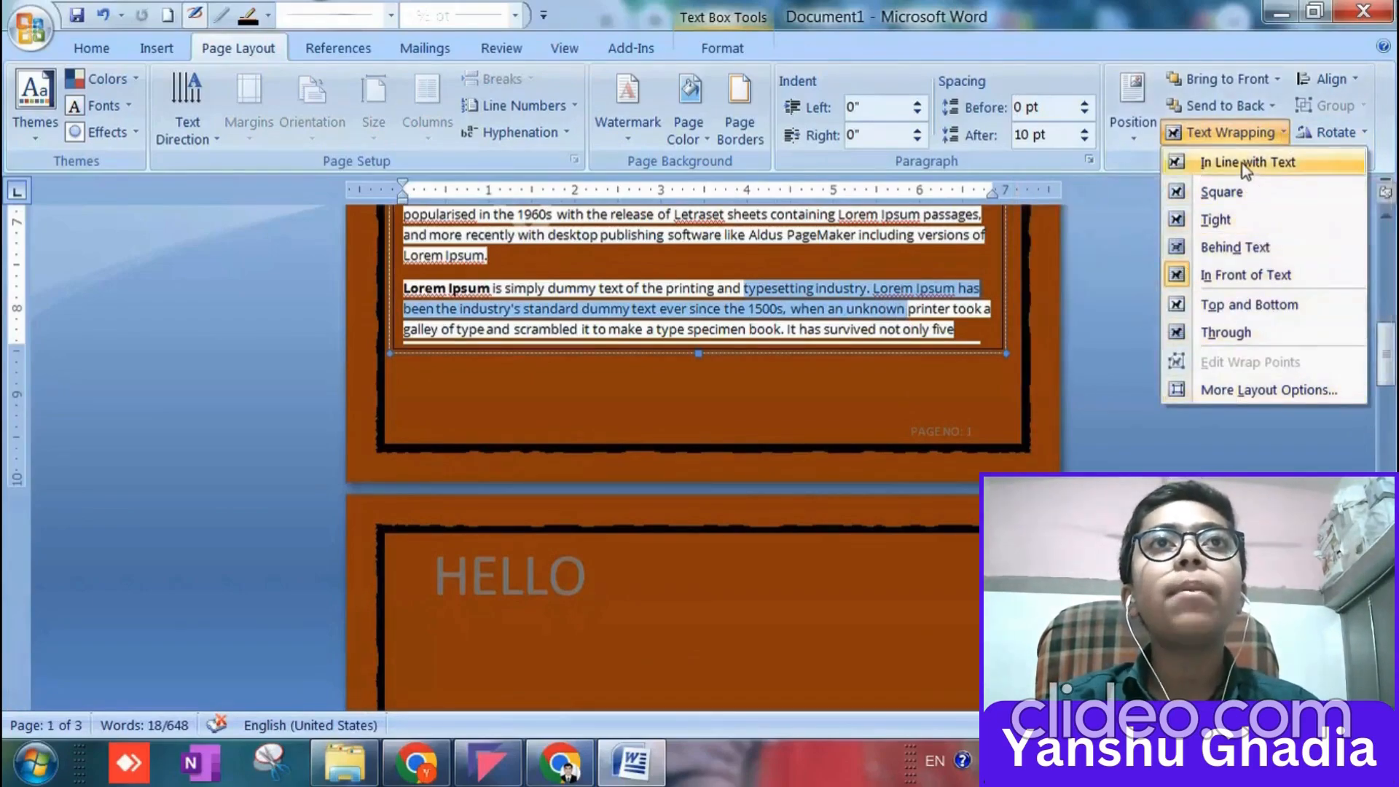
left_click(1272, 107)
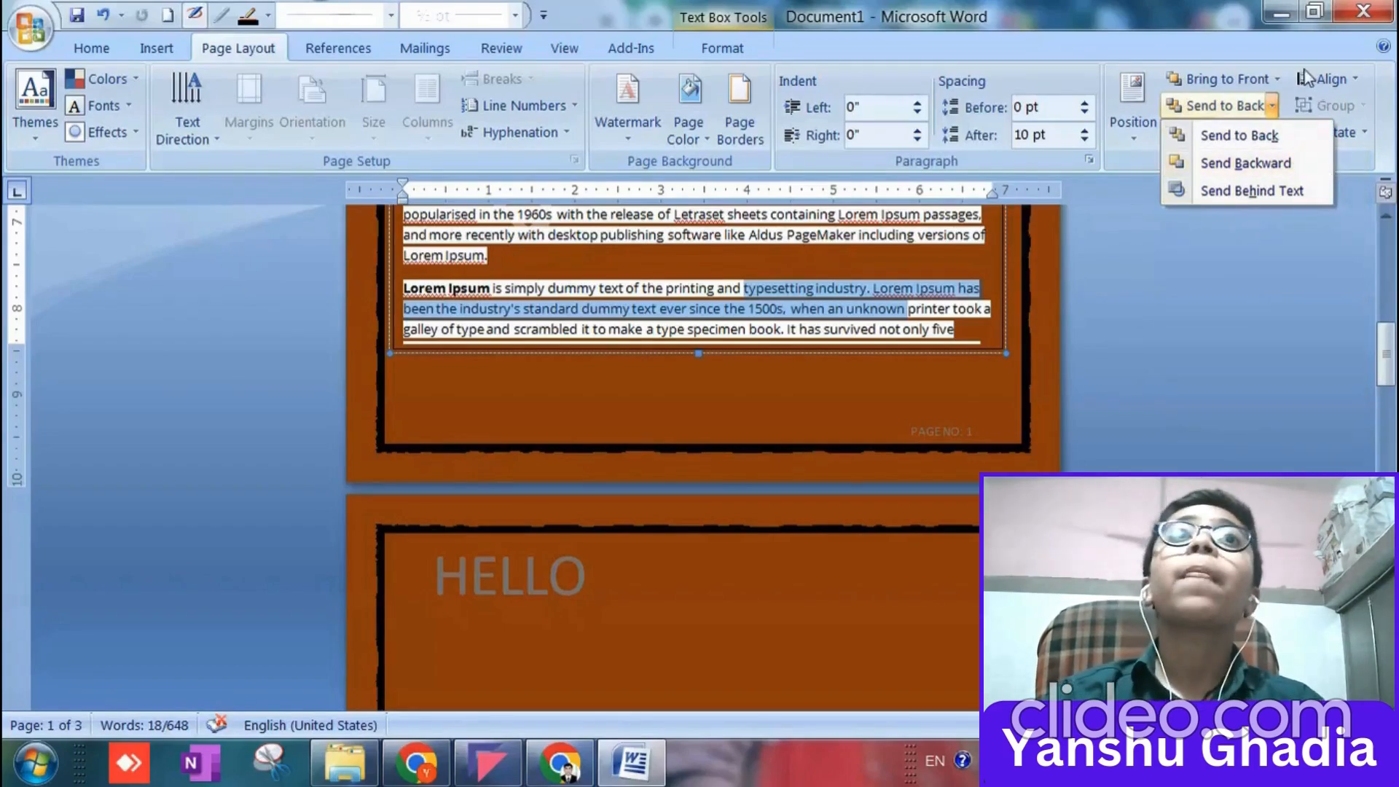
Examine the Bring to Front and Align options available for the first page's text box.
left_click(1275, 80)
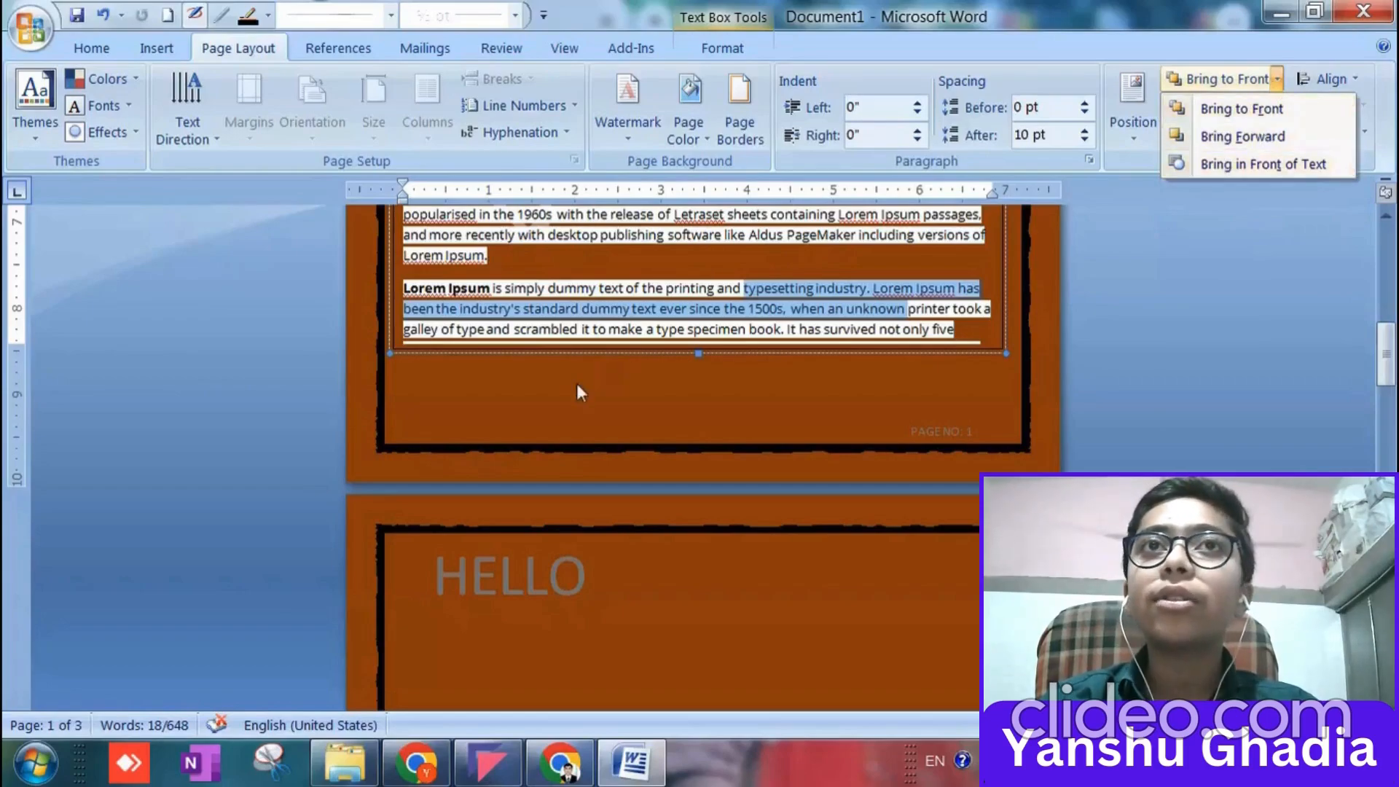
left_click(1268, 138)
left_click(1333, 79)
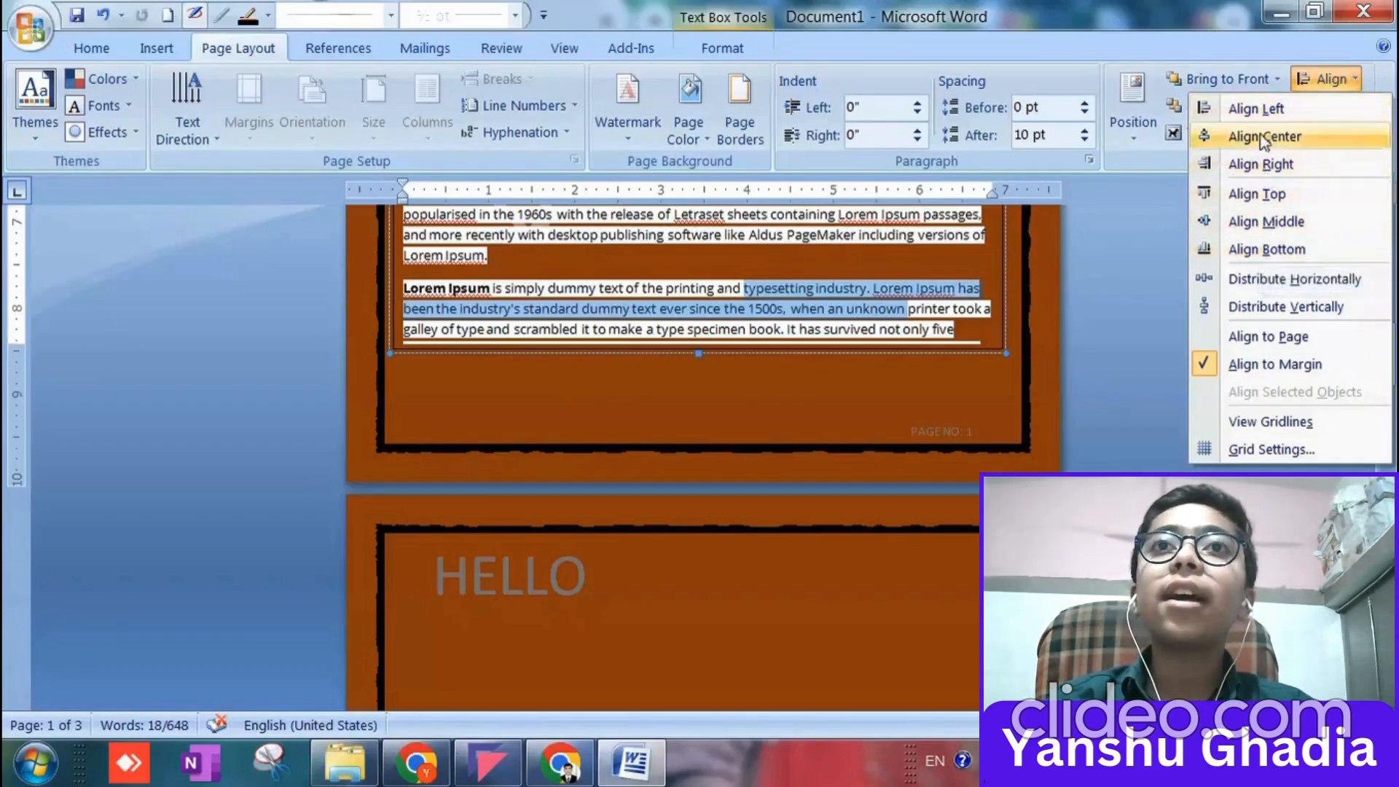
left_click(563, 309)
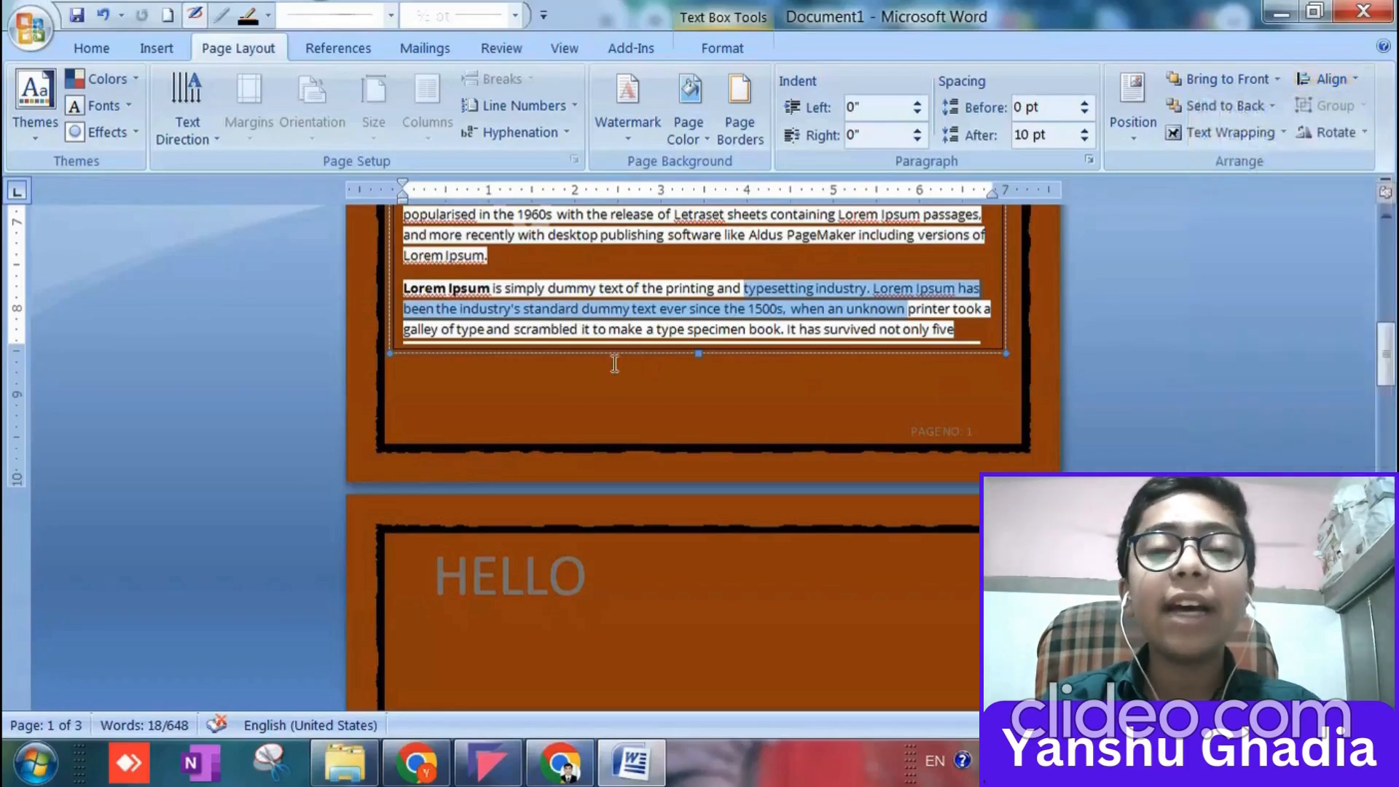
Insert a clustered column chart on the second page, using the first Column chart type.
left_click(615, 358)
scroll(565, 335, "down", 3)
scroll(562, 328, "down", 3)
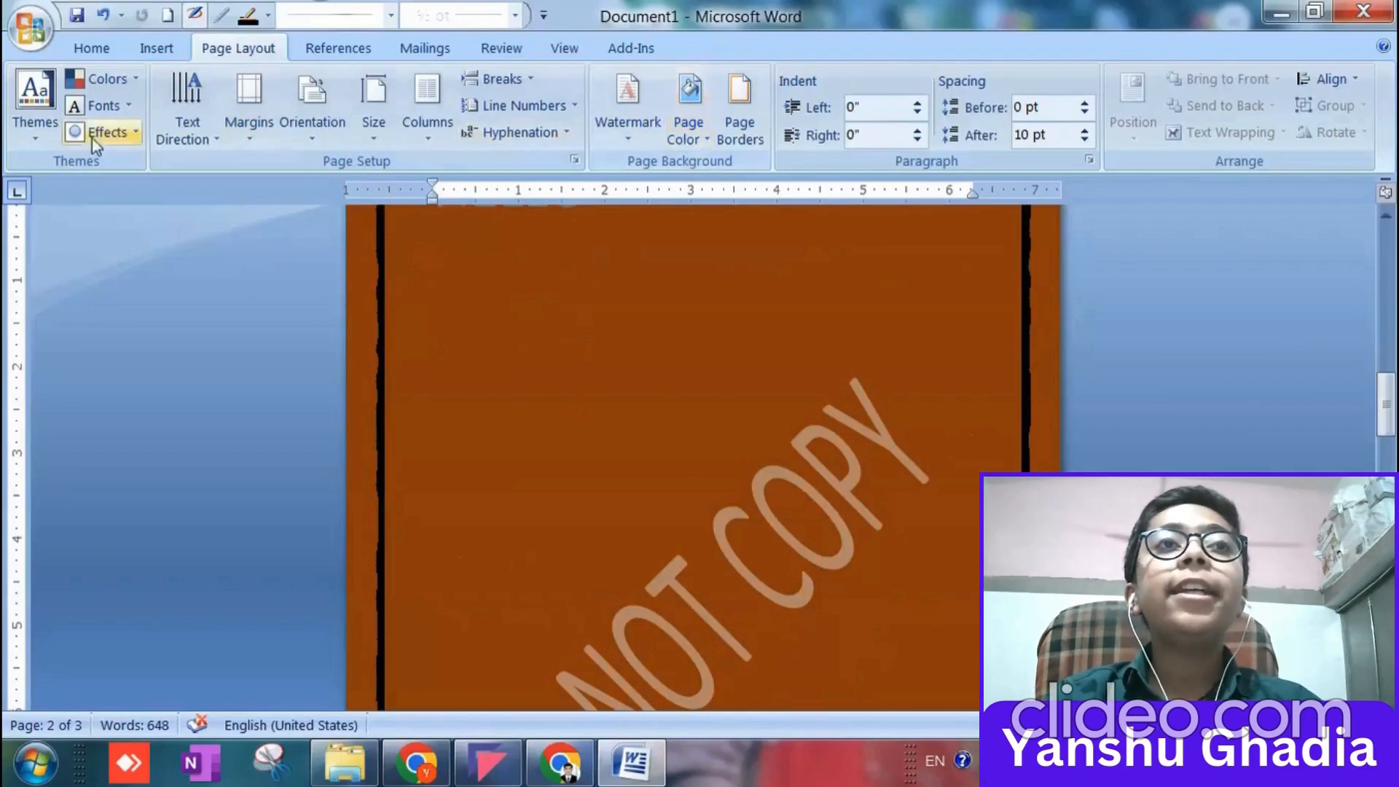
left_click(149, 49)
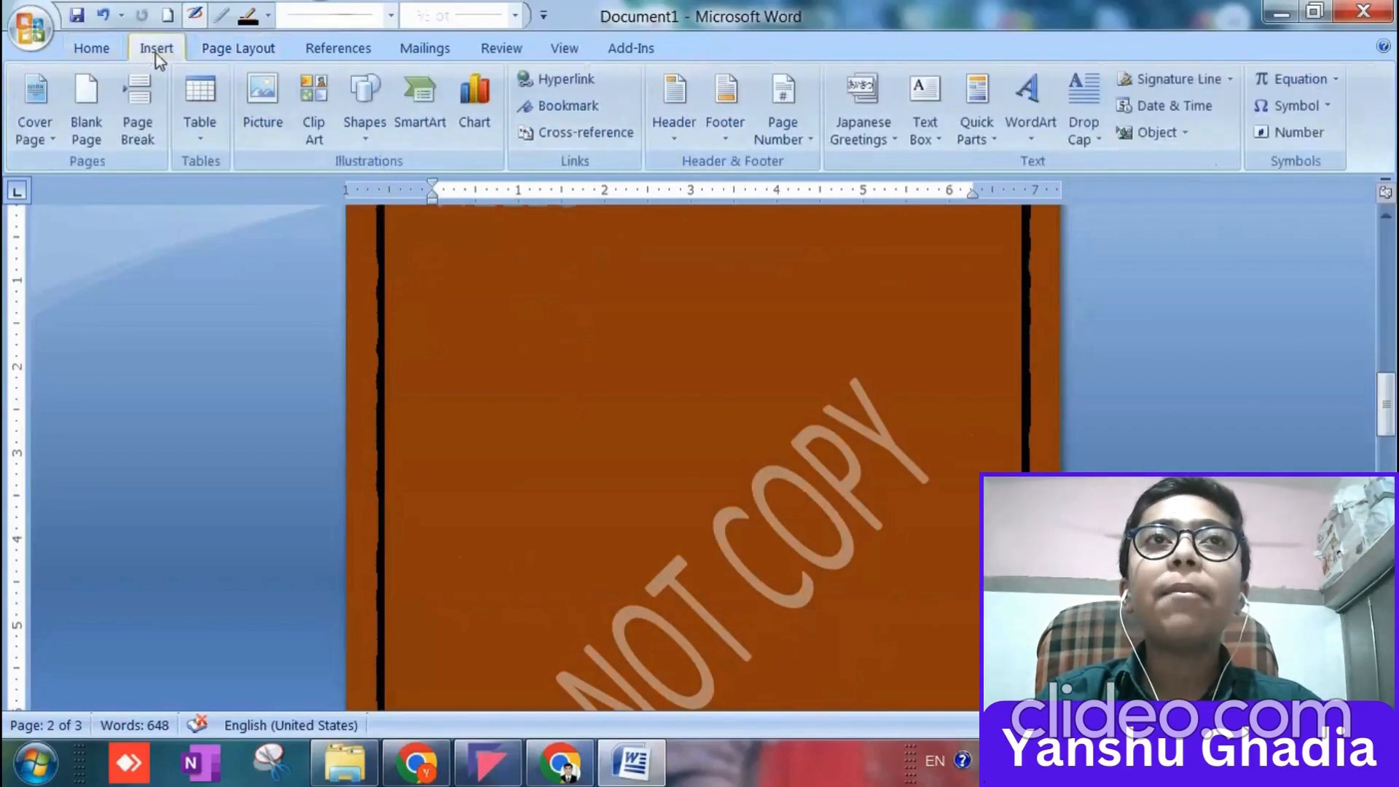
left_click(459, 131)
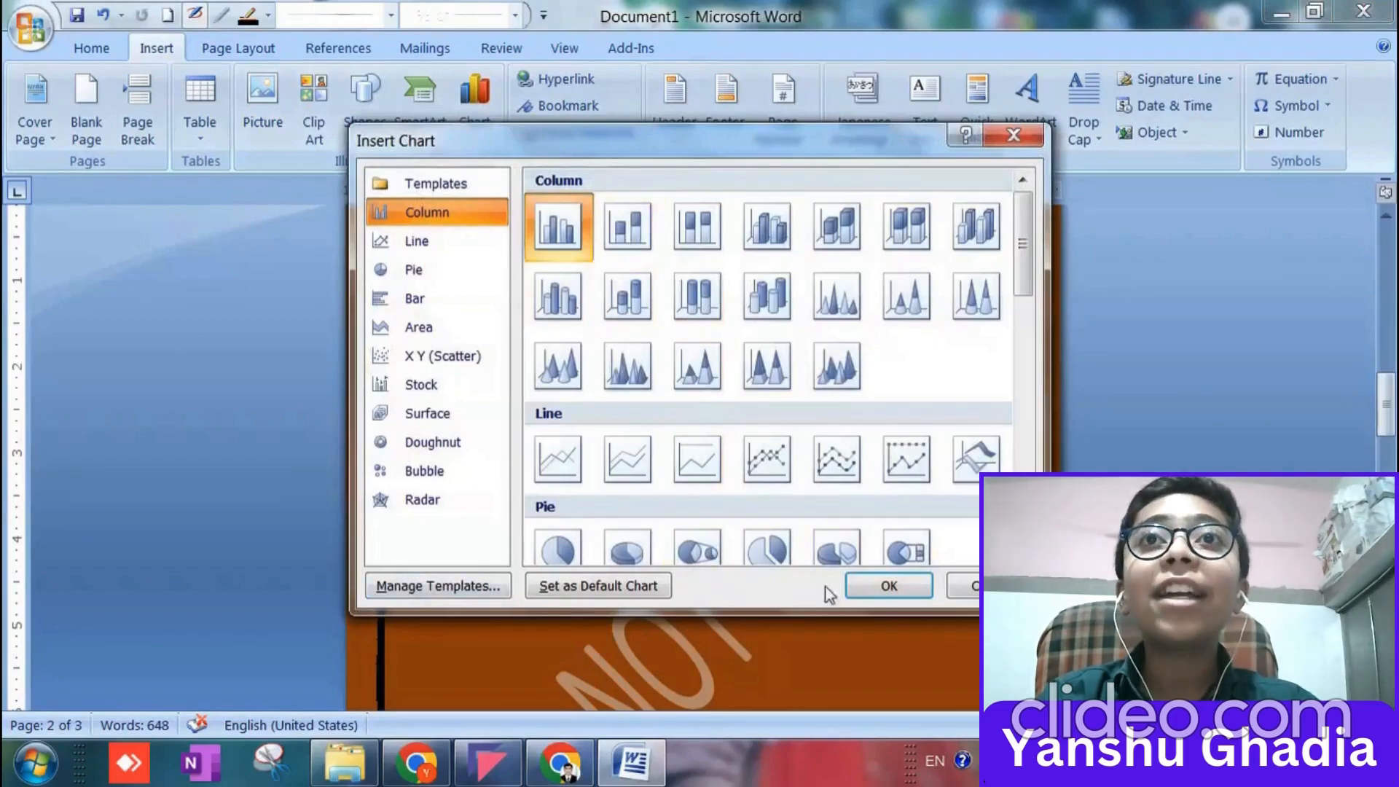
left_click(888, 587)
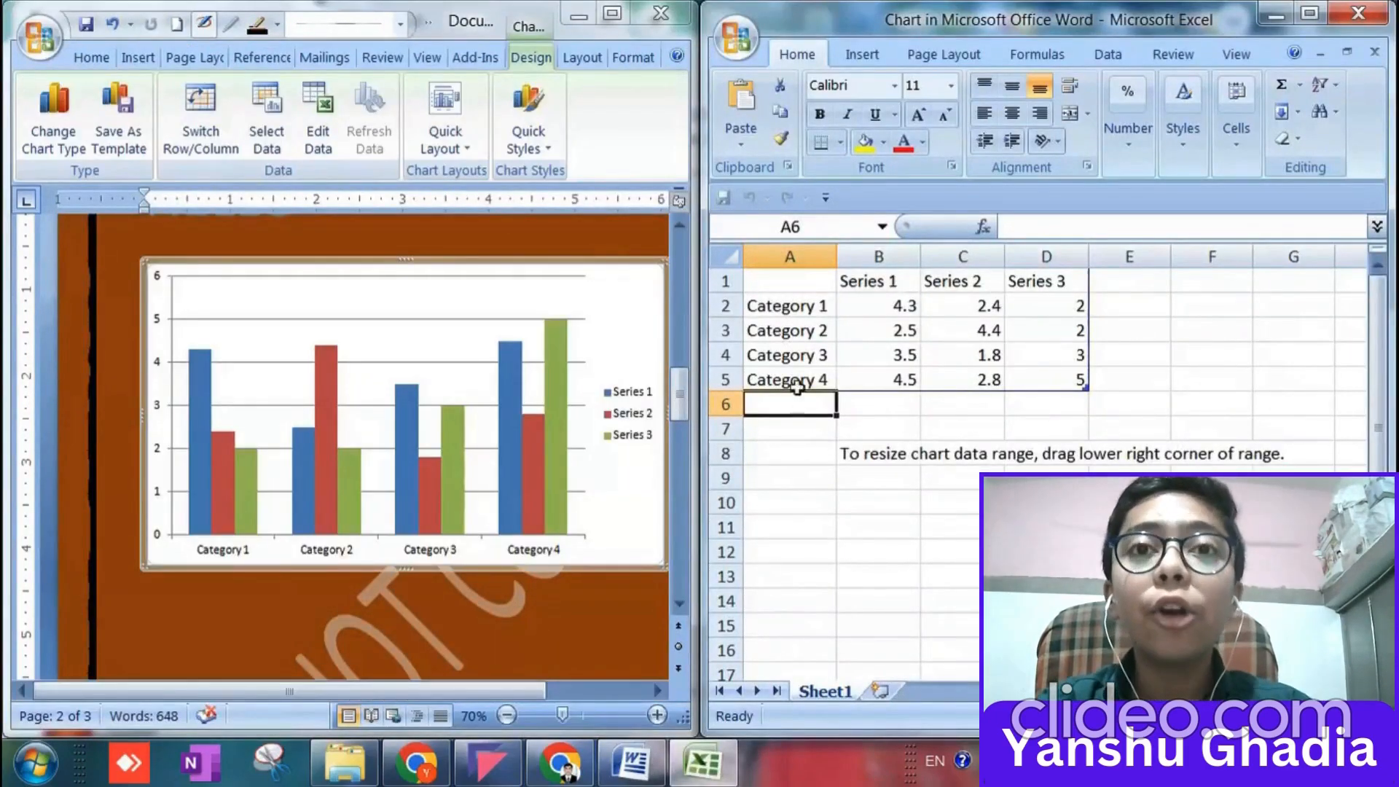
Replace the Category 1 label in cell A2 of the chart data with a student's first name.
left_click(776, 306)
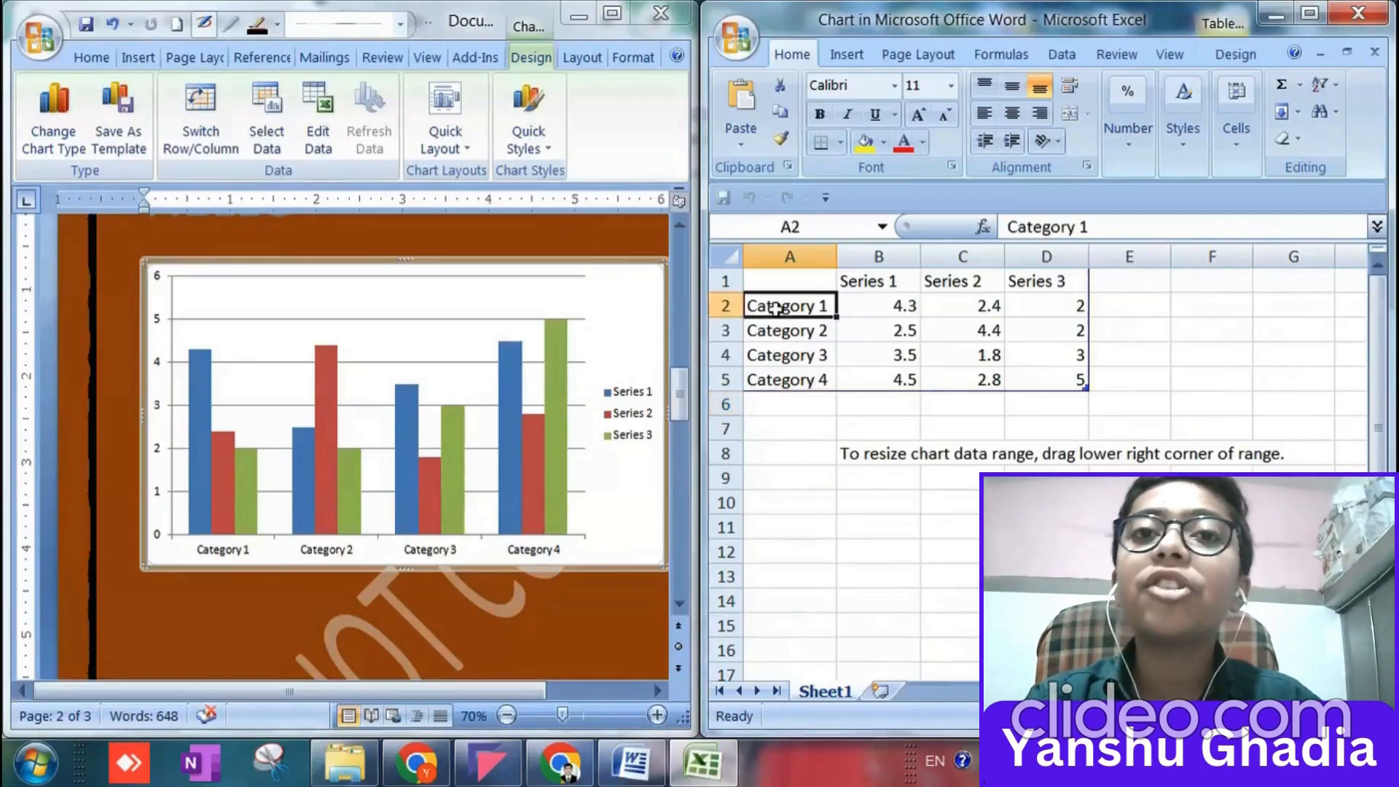
type("H")
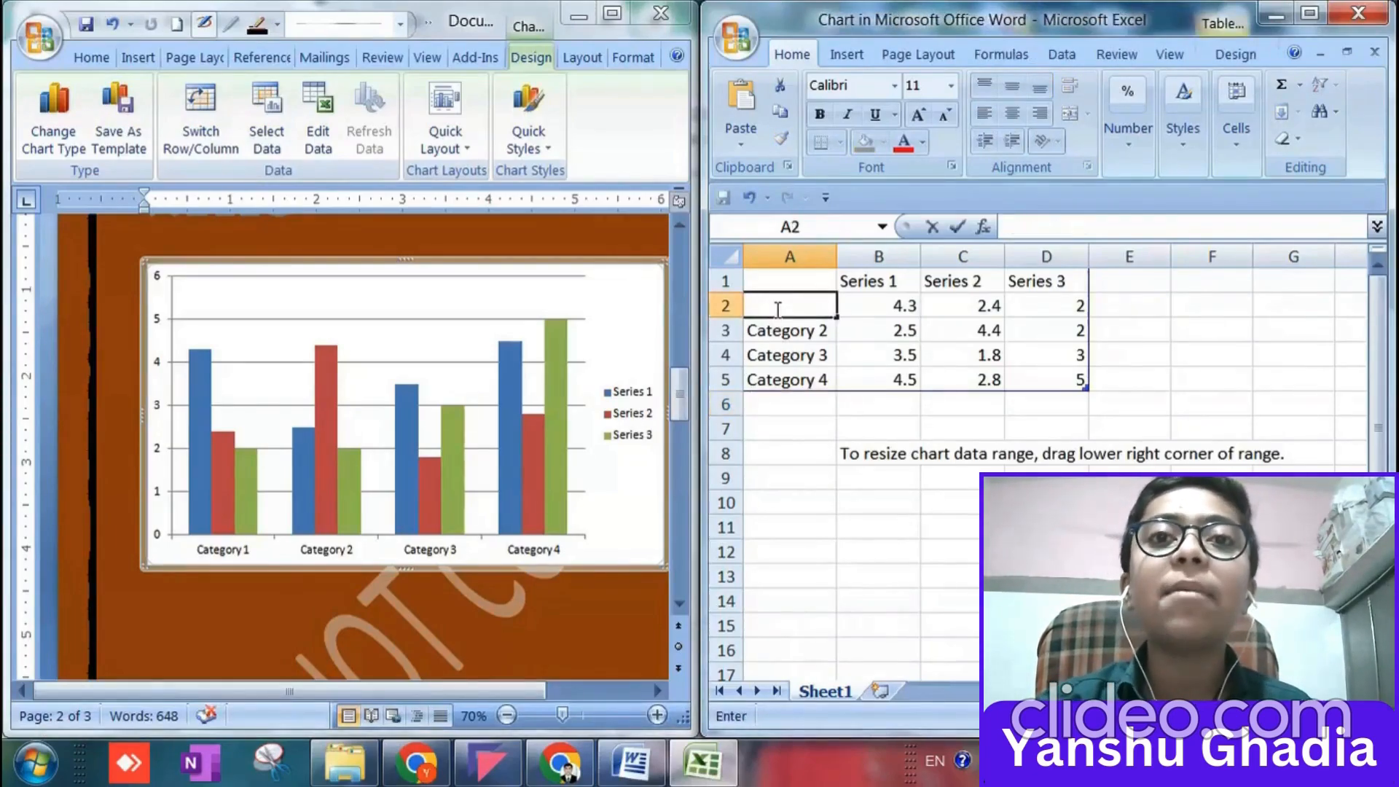
type("HARYY")
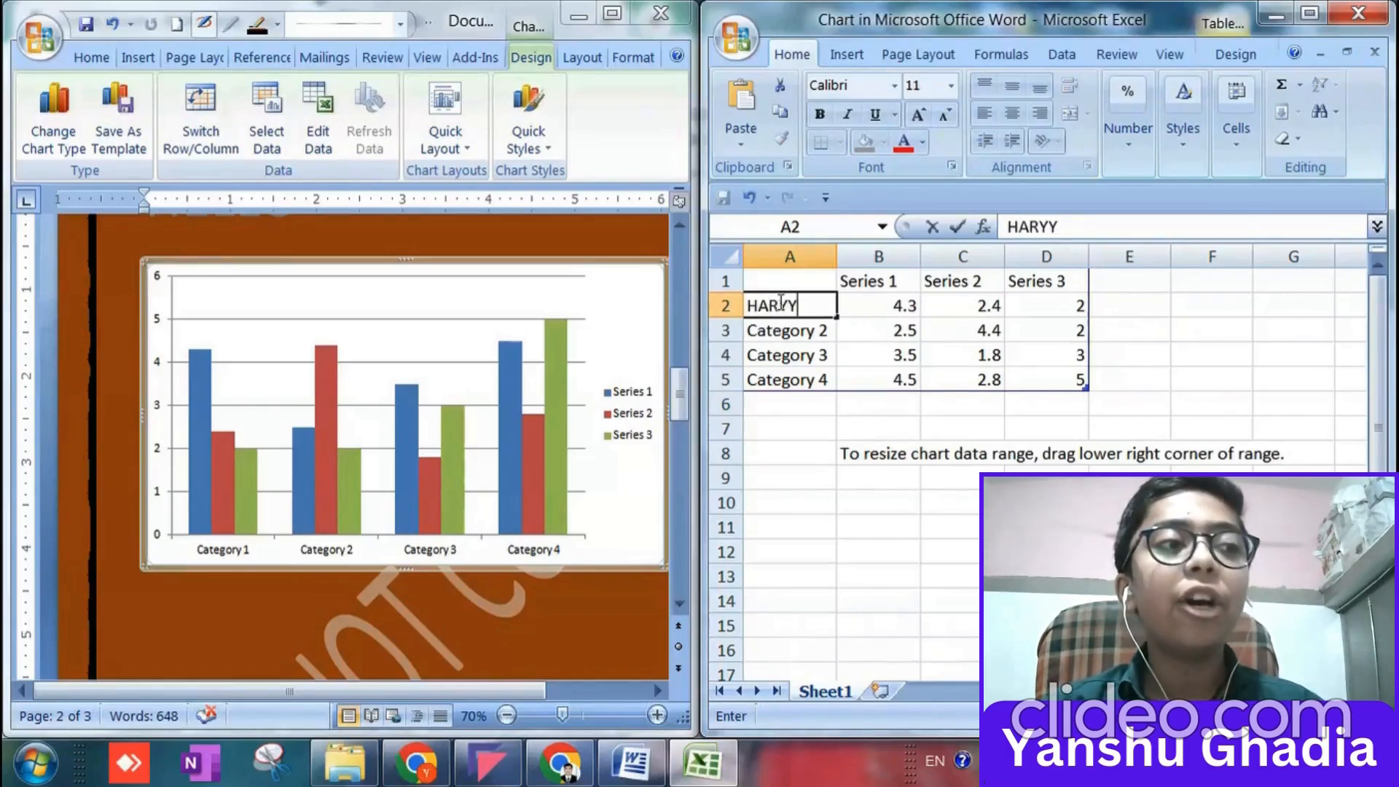
double_click(781, 303)
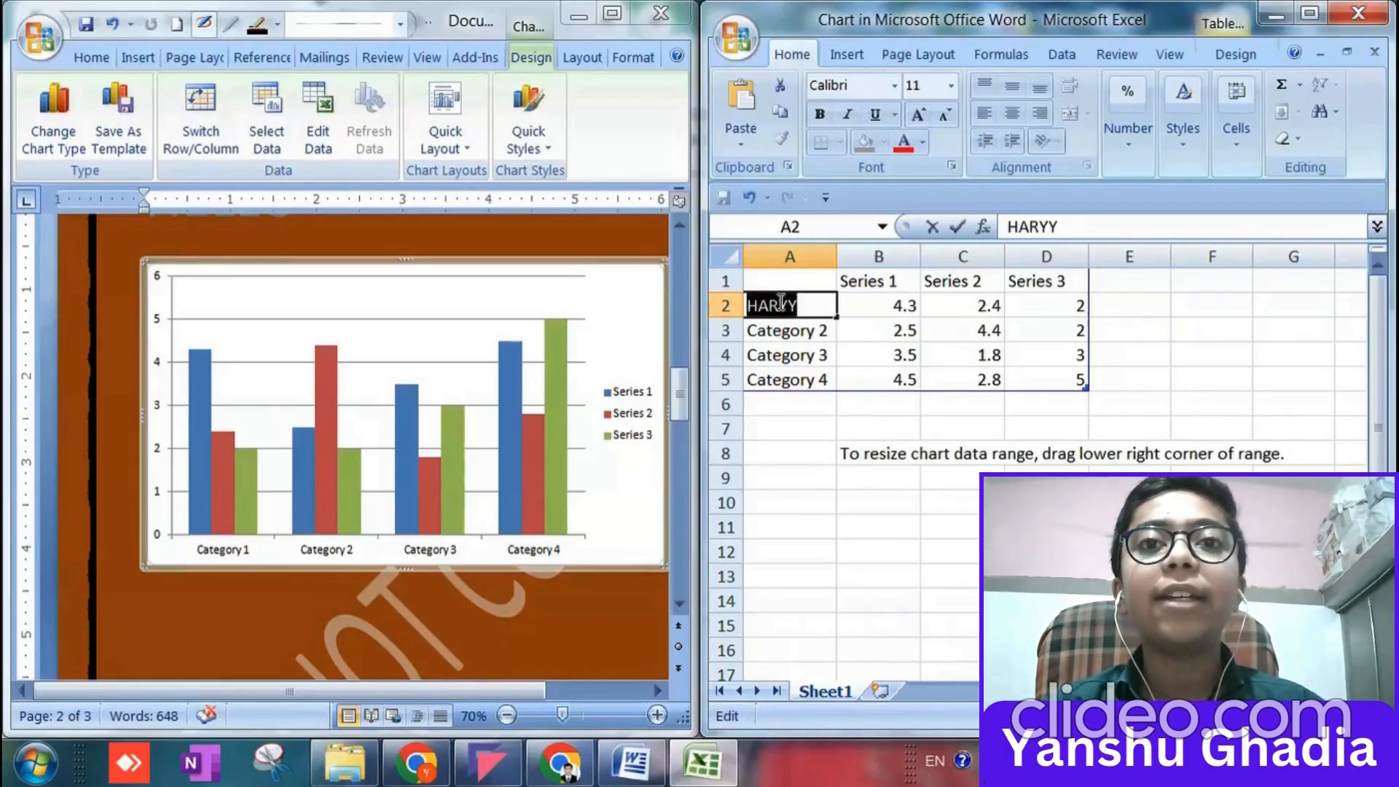
left_click(781, 304)
double_click(781, 304)
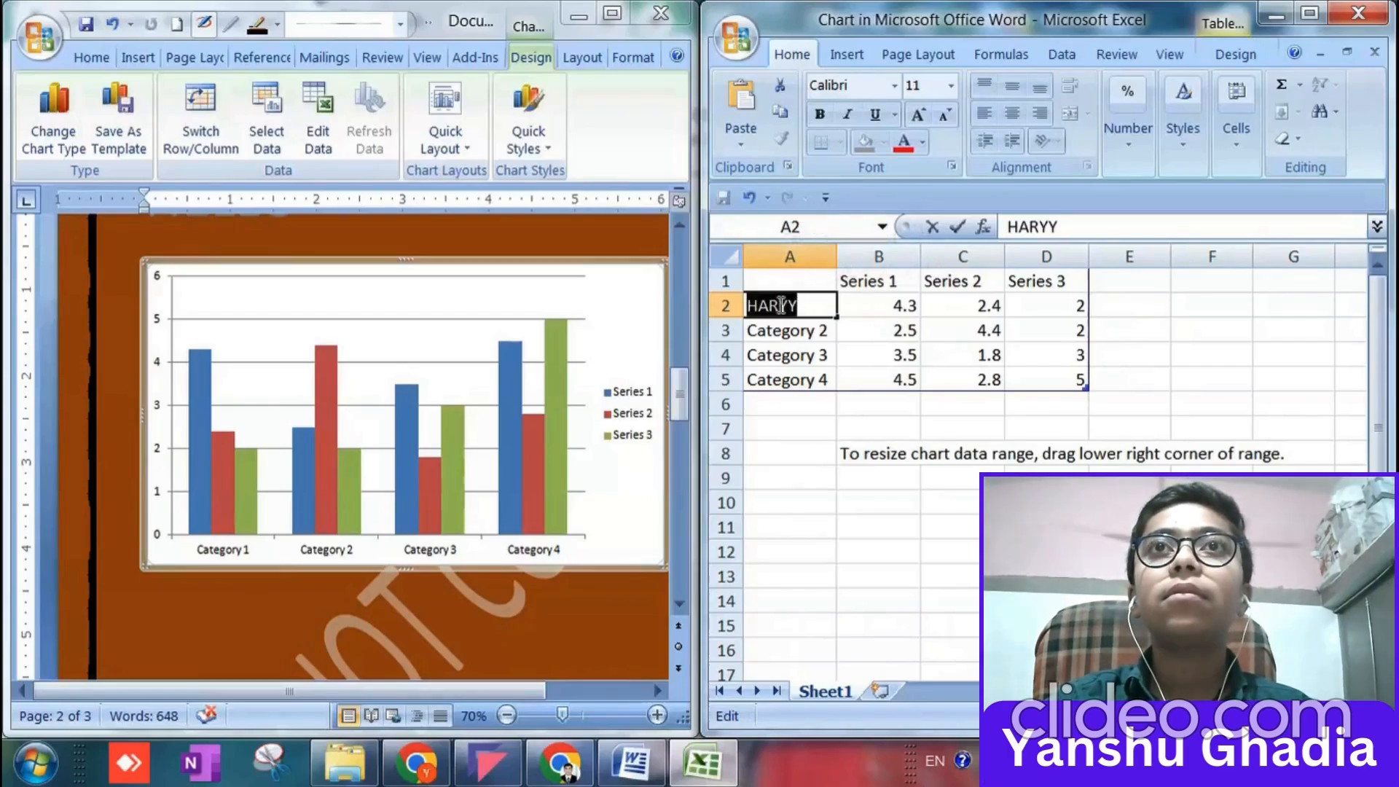
type("Harry")
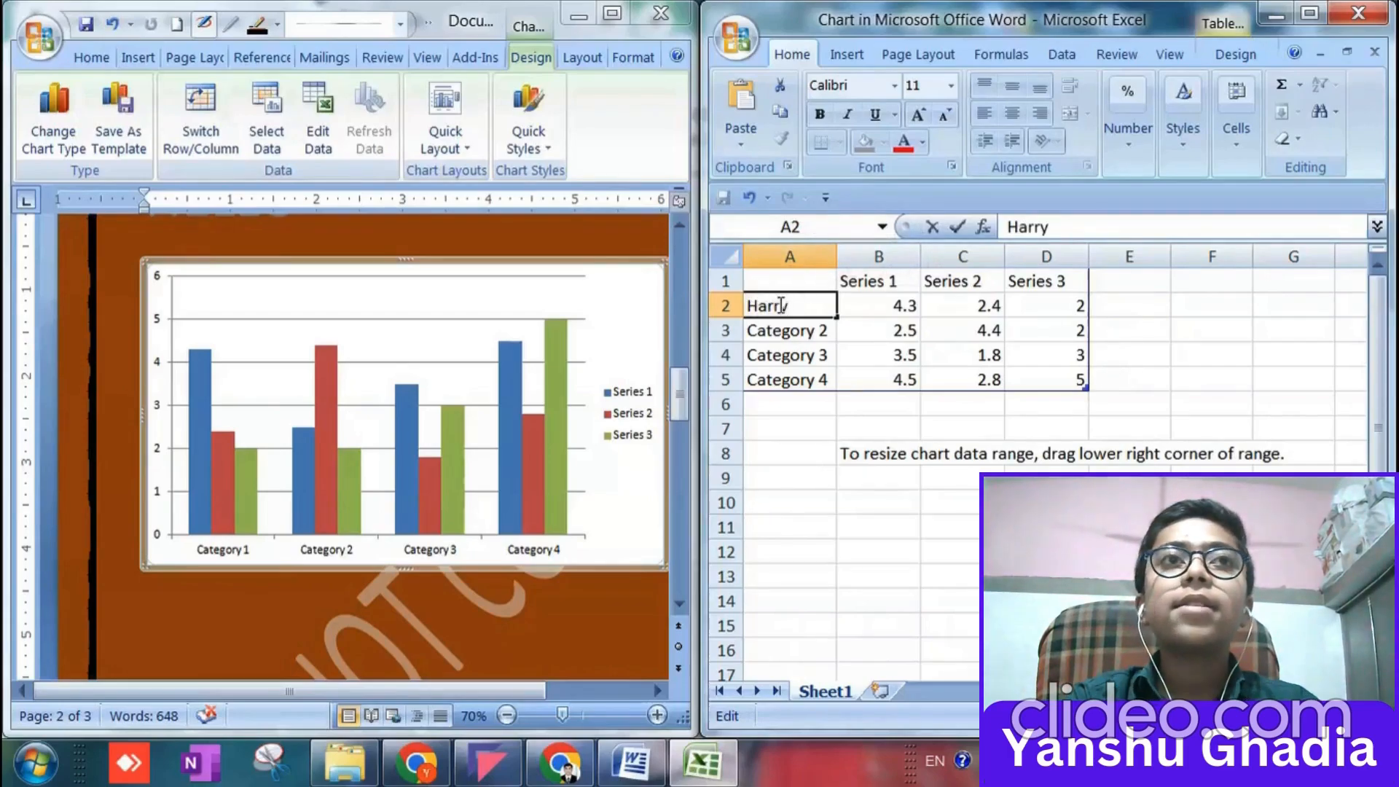
Replace the Category 2 and Category 3 labels in cells A3 and A4 with two other students' first names.
left_click(781, 328)
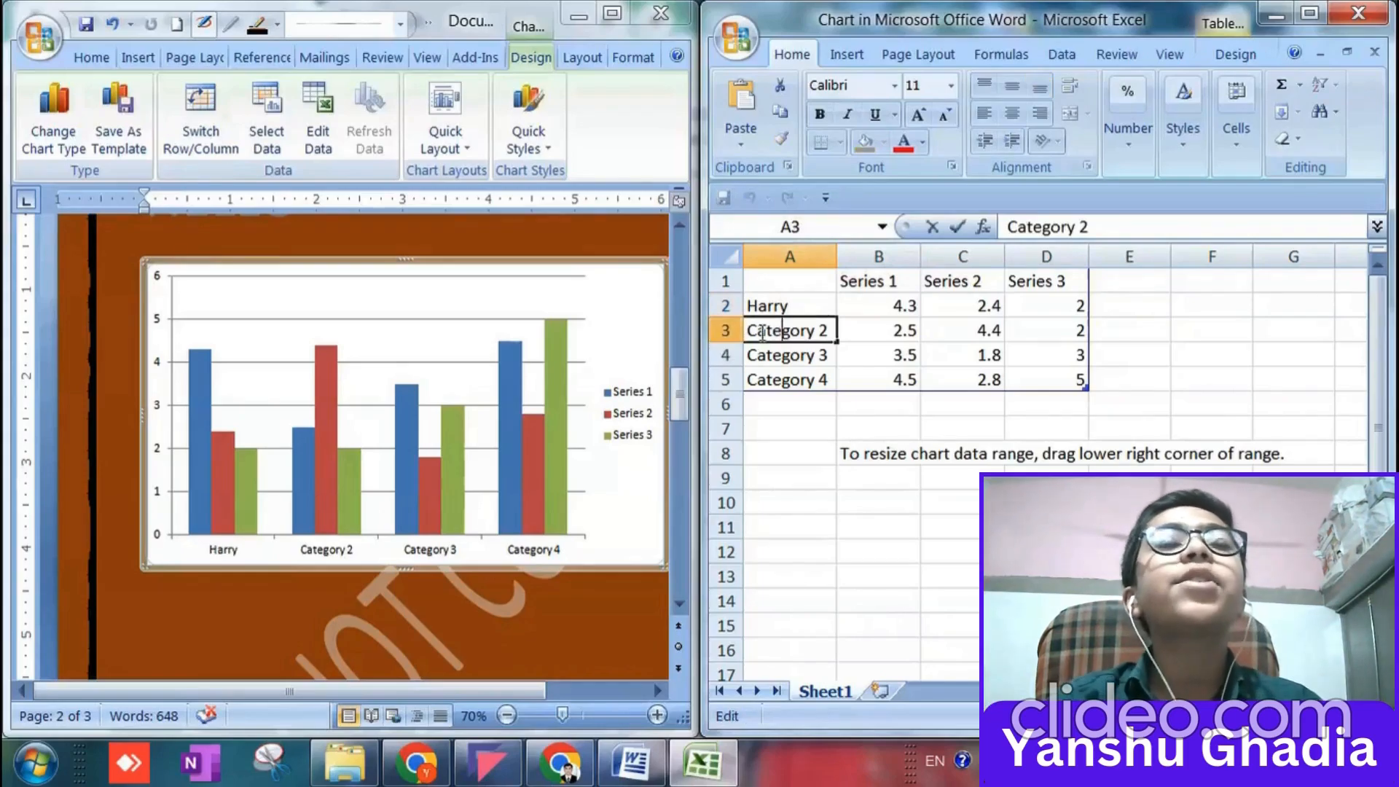
left_click_drag(749, 329, 837, 330)
type("Tom")
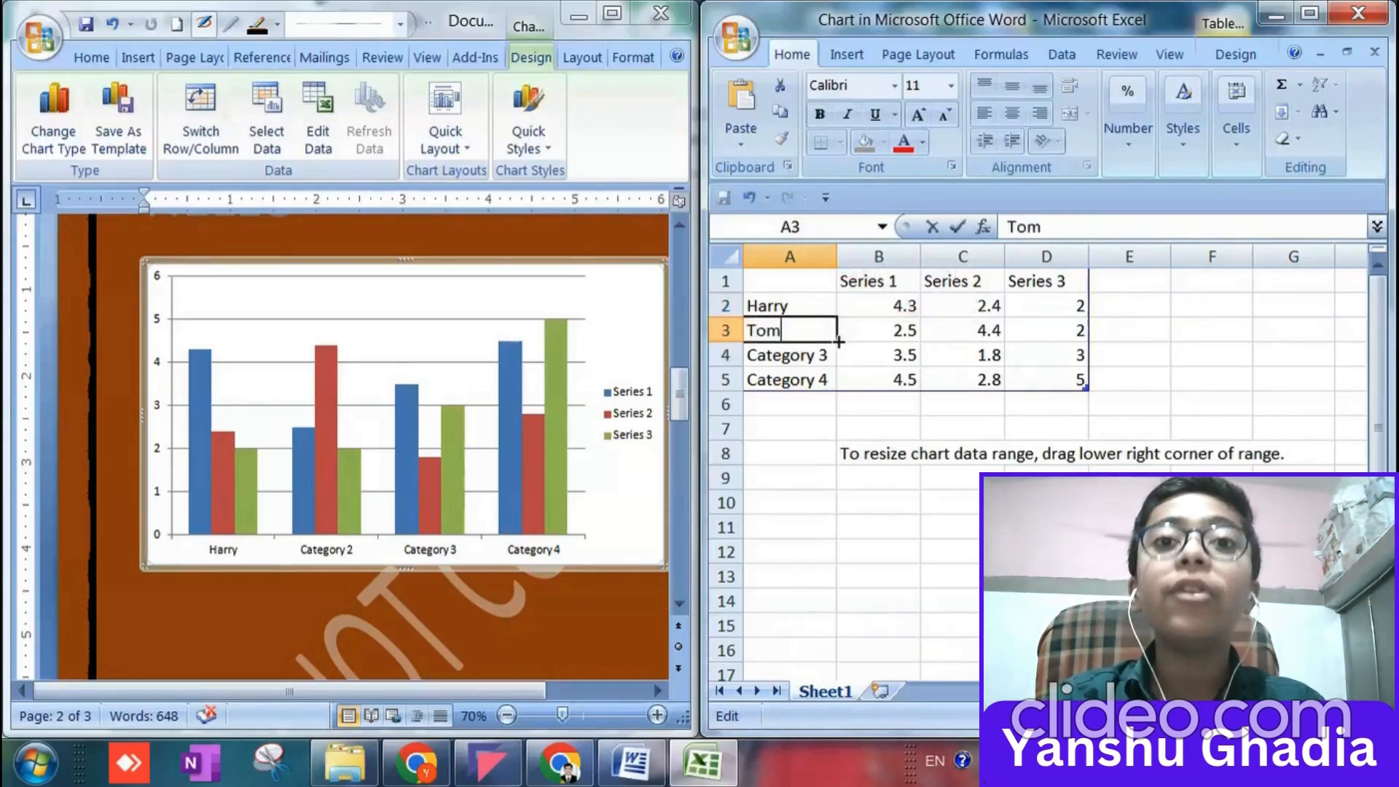
left_click(769, 357)
double_click(770, 357)
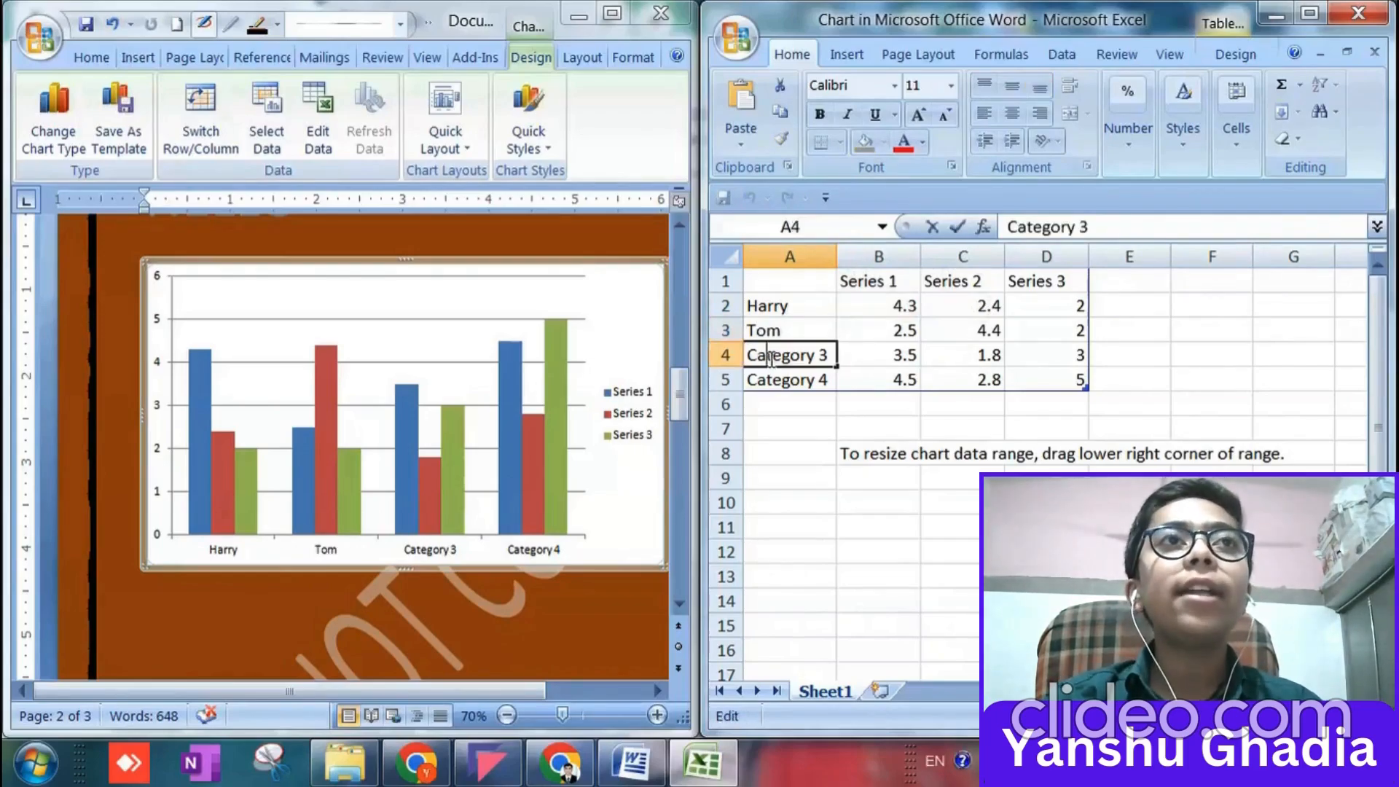
key("BackSpace")
key("BackSpace")
key("Delete")
key("Delete")
key("Delete")
key("Delete")
key("Delete")
key("Delete")
key("Delete")
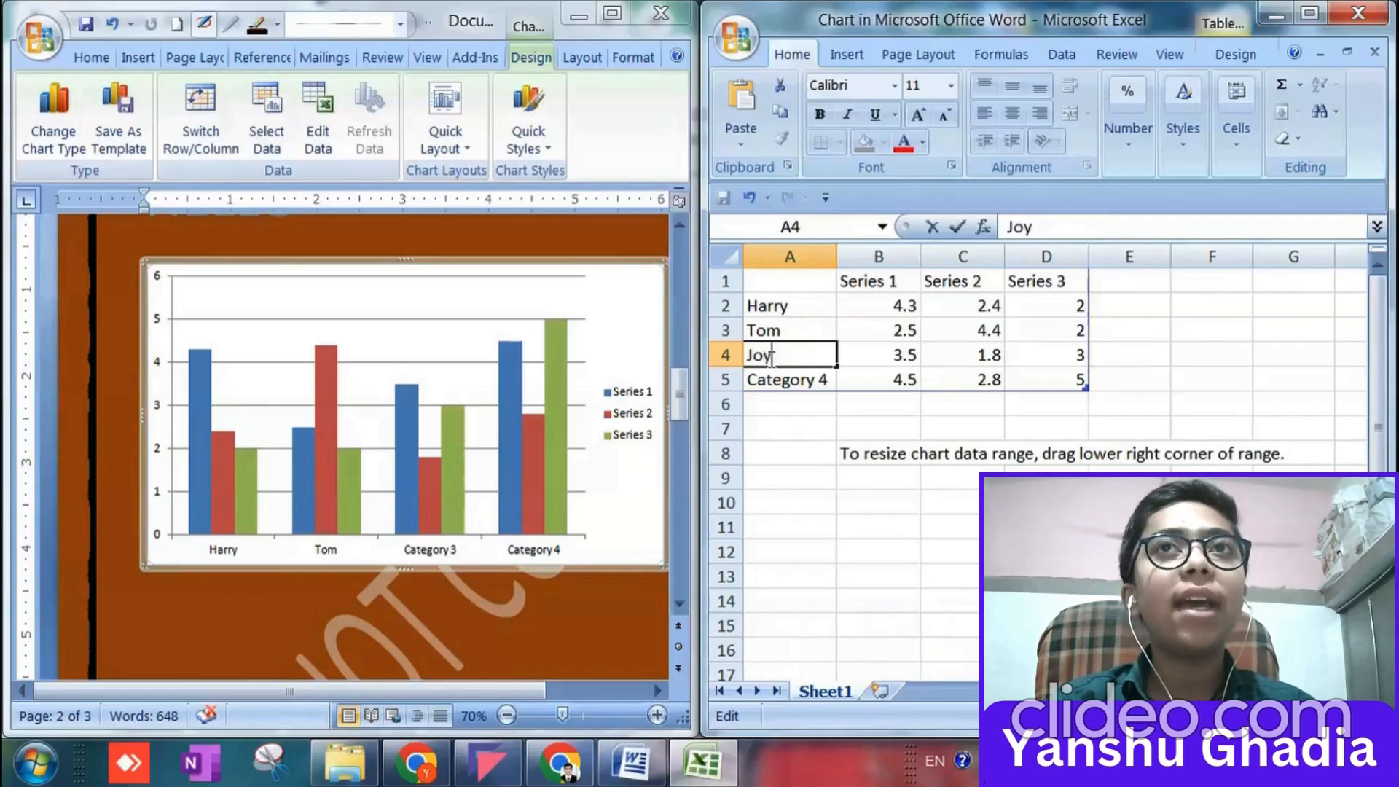
Replace the Category 4 label in cell A5 with a fourth student's first name.
double_click(776, 379)
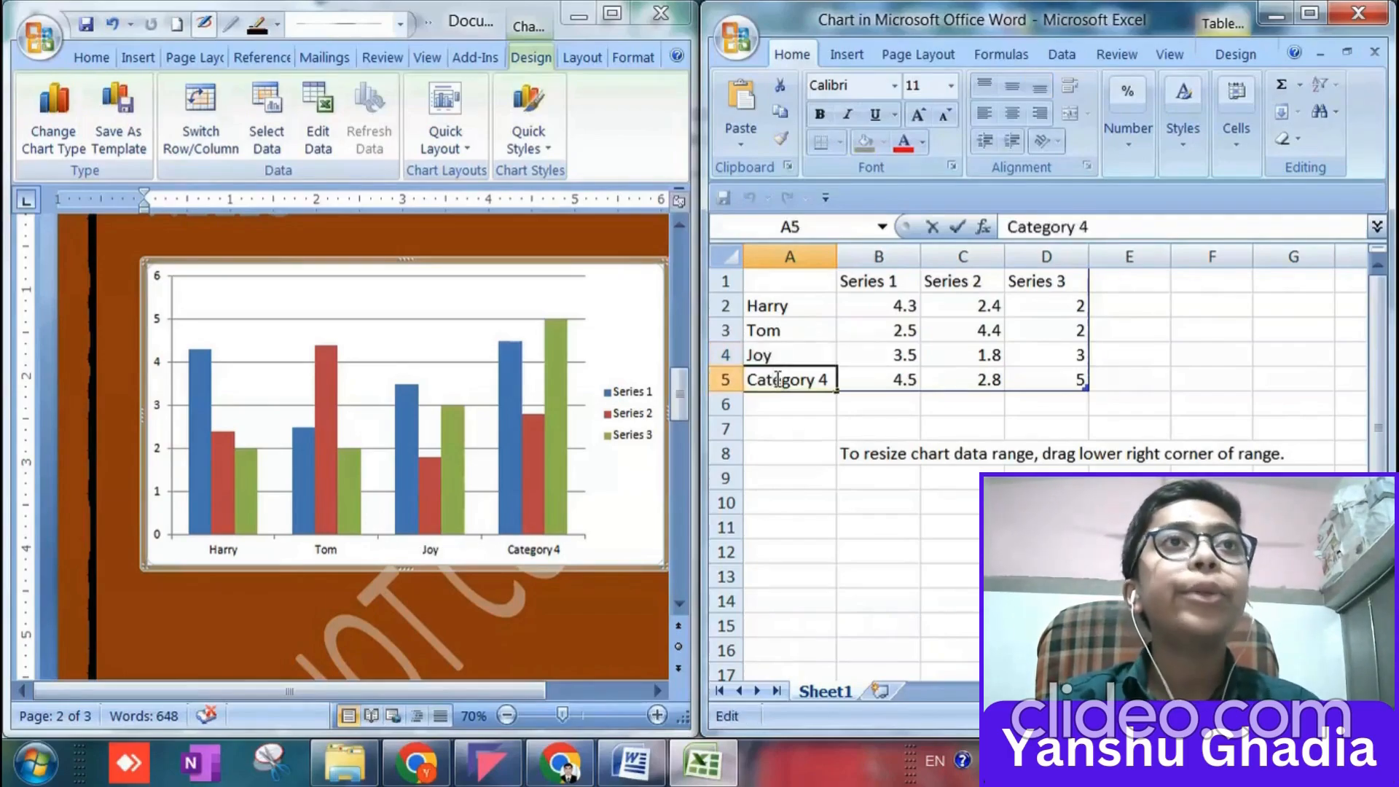
key("BackSpace")
key("BackSpace")
key("BackSpace")
key("Delete")
key("Delete")
key("Delete")
key("Delete")
key("Delete")
key("Delete")
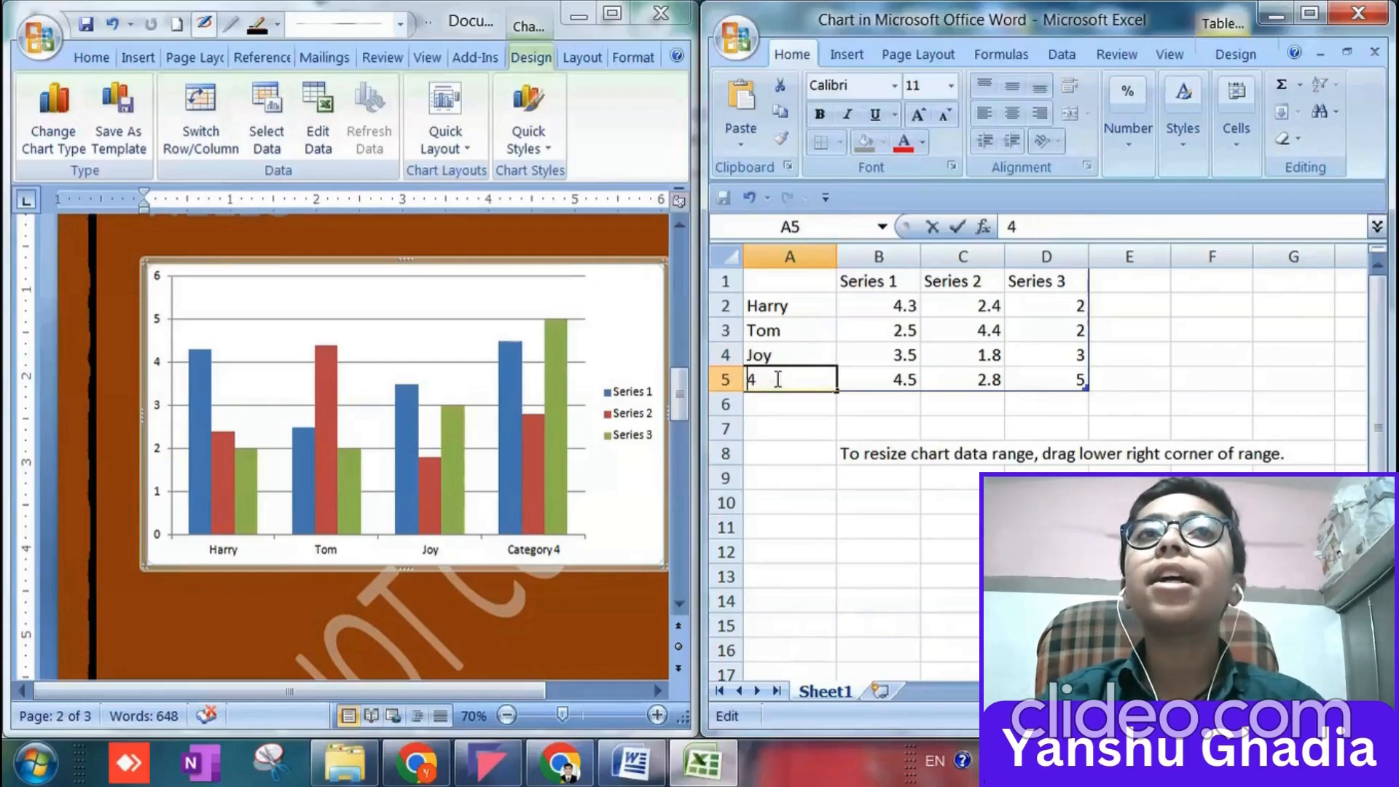
key("Delete")
type("J")
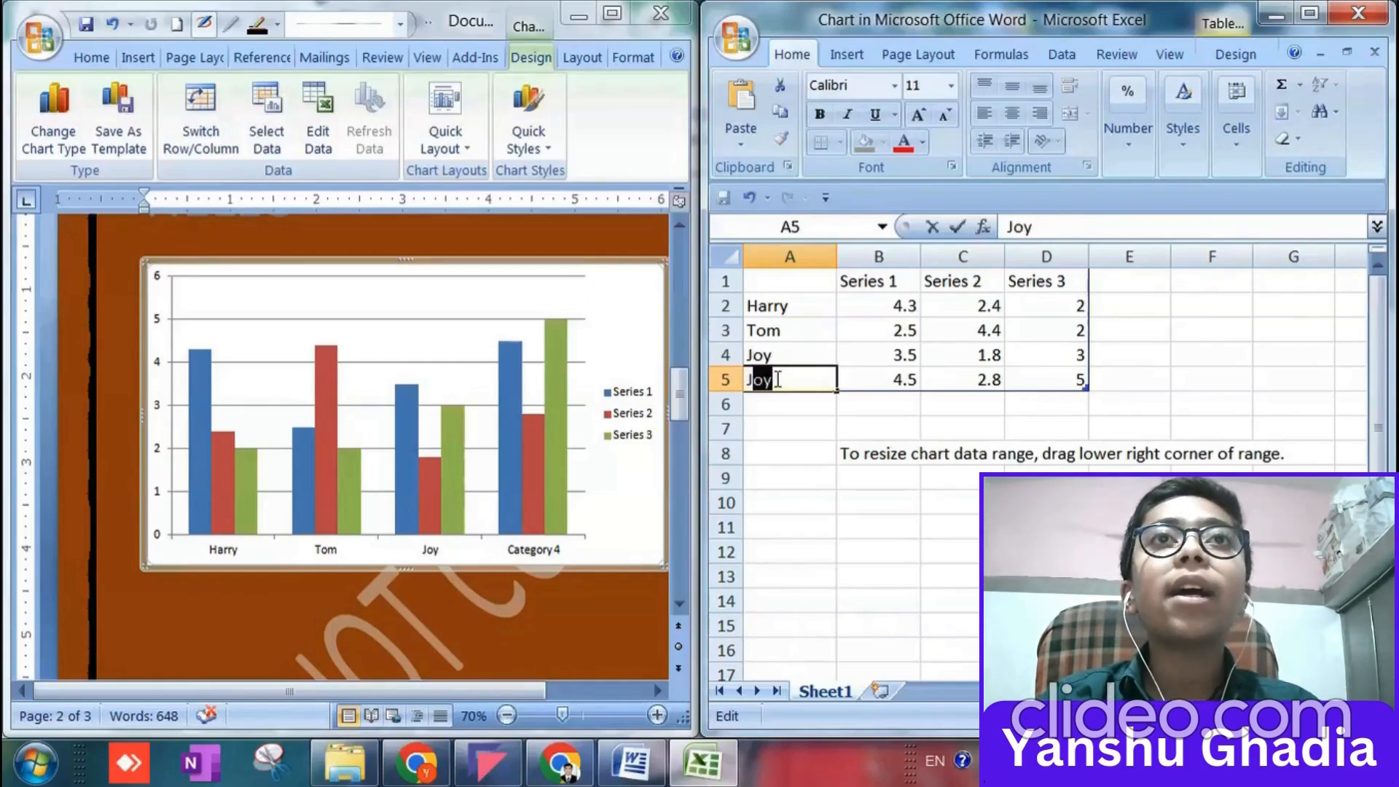
type("ohn")
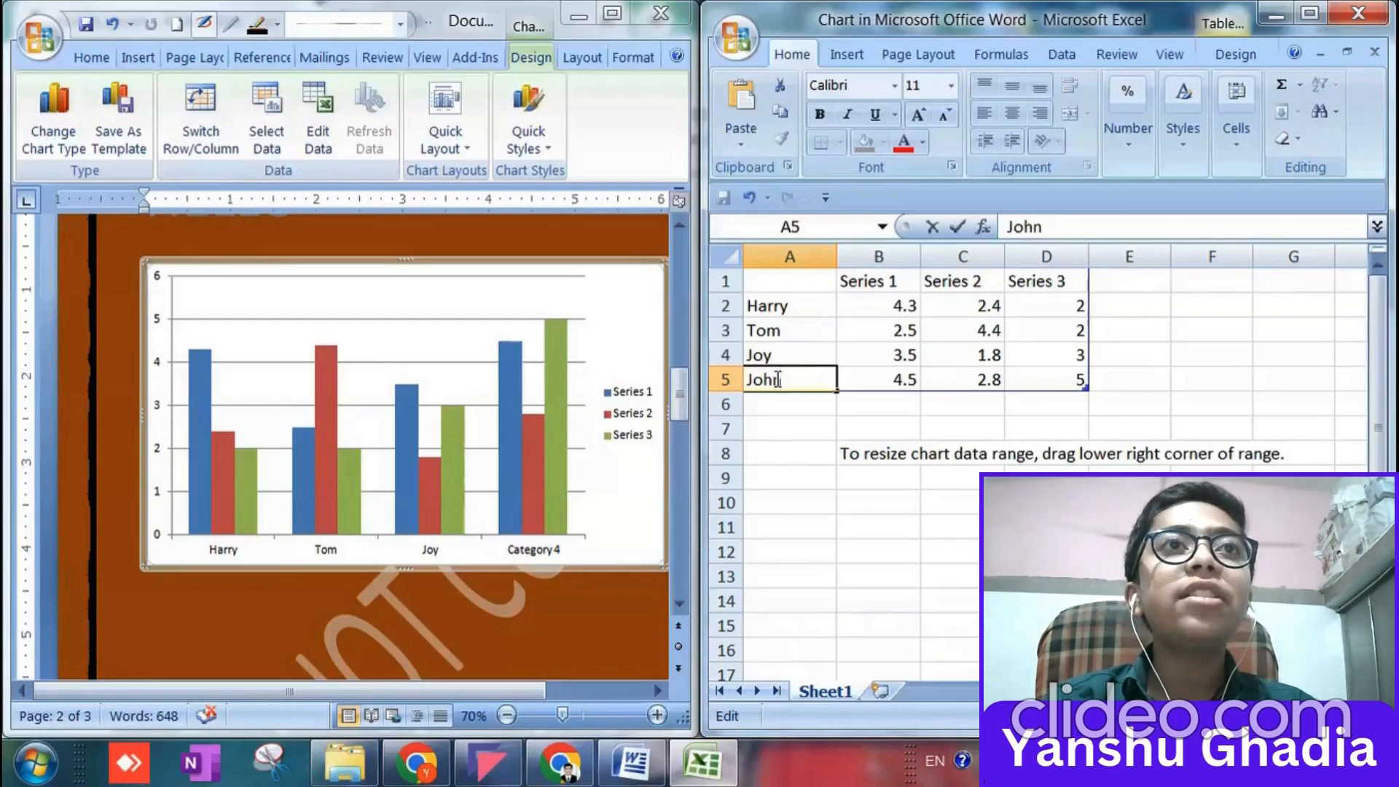
Rename the Series 1 heading in cell B1 of the chart data as Maths.
left_click(887, 311)
left_click(884, 281)
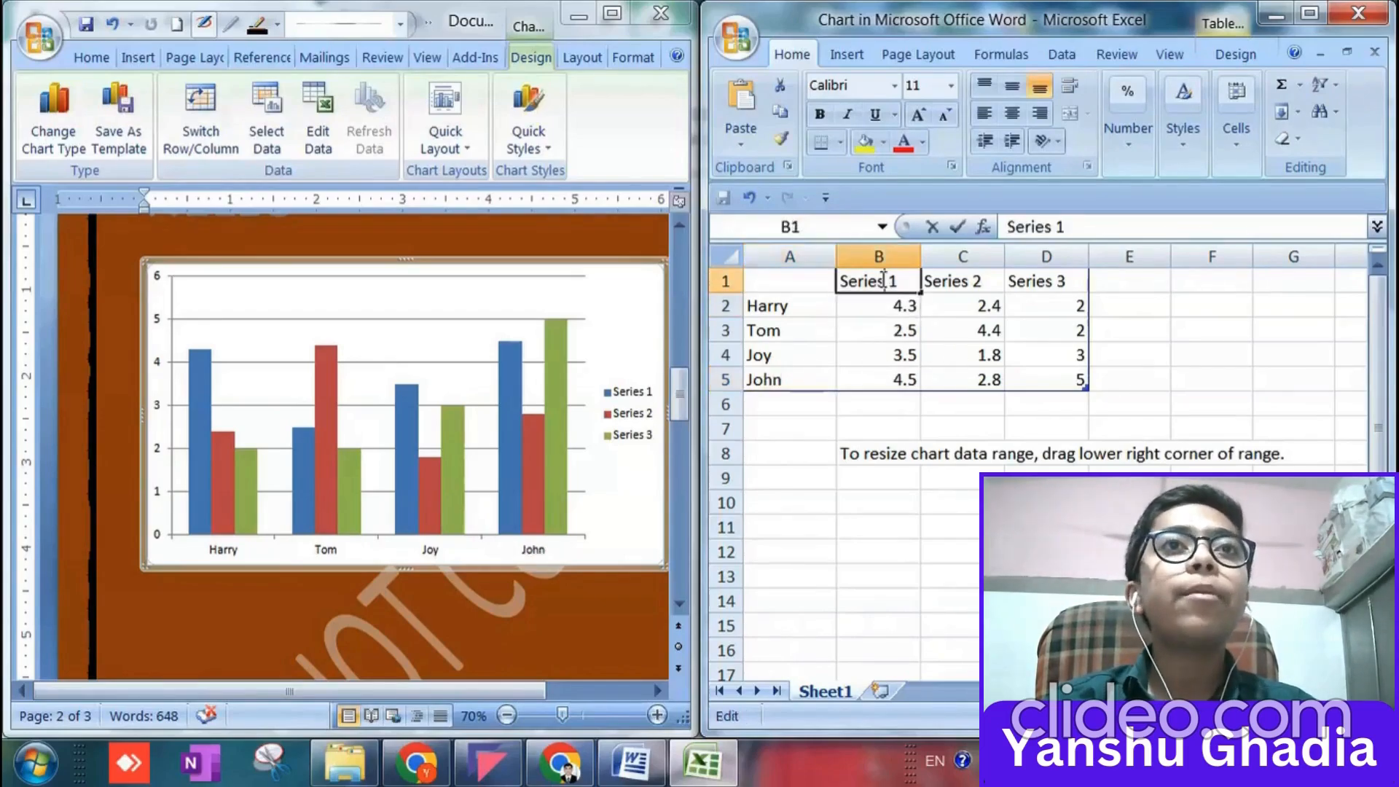
left_click_drag(911, 284, 829, 280)
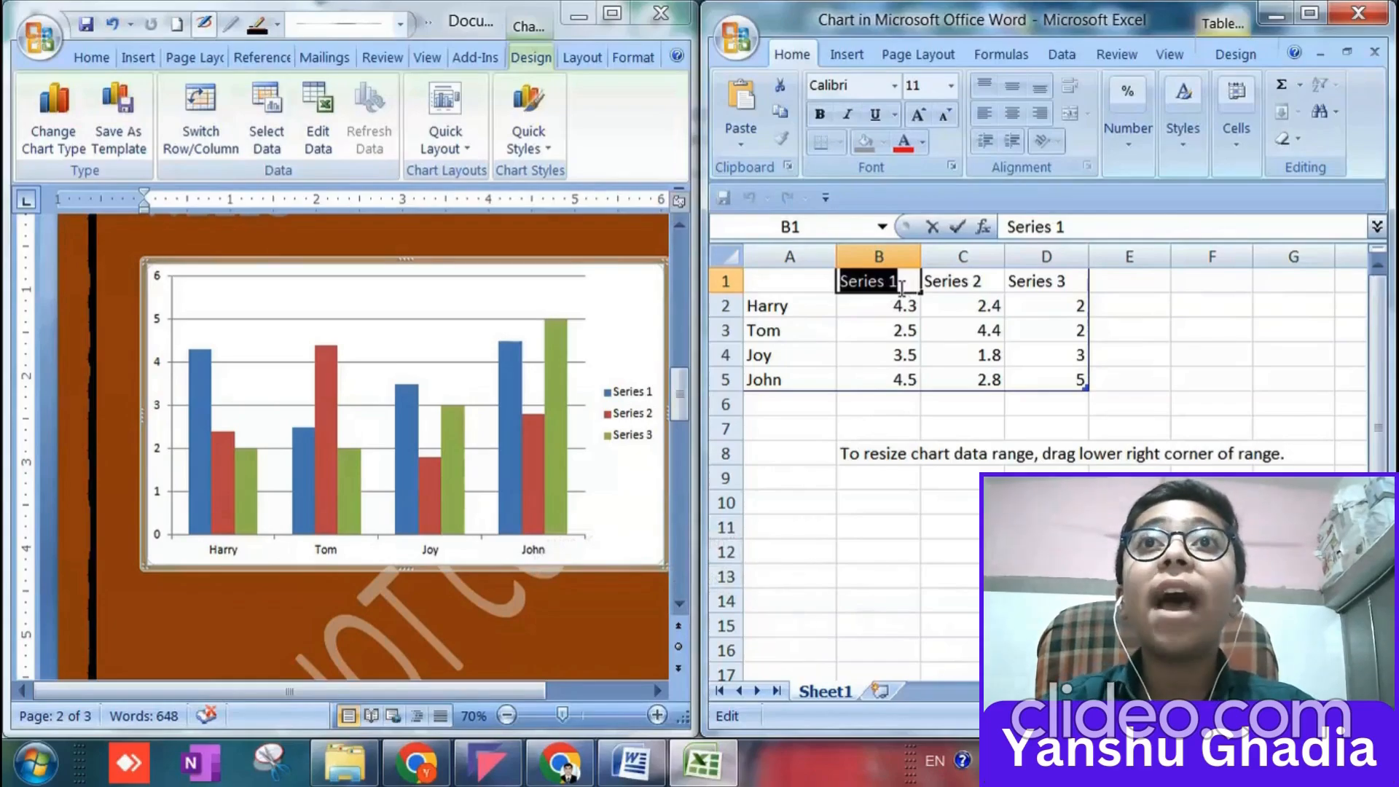
type("Maths")
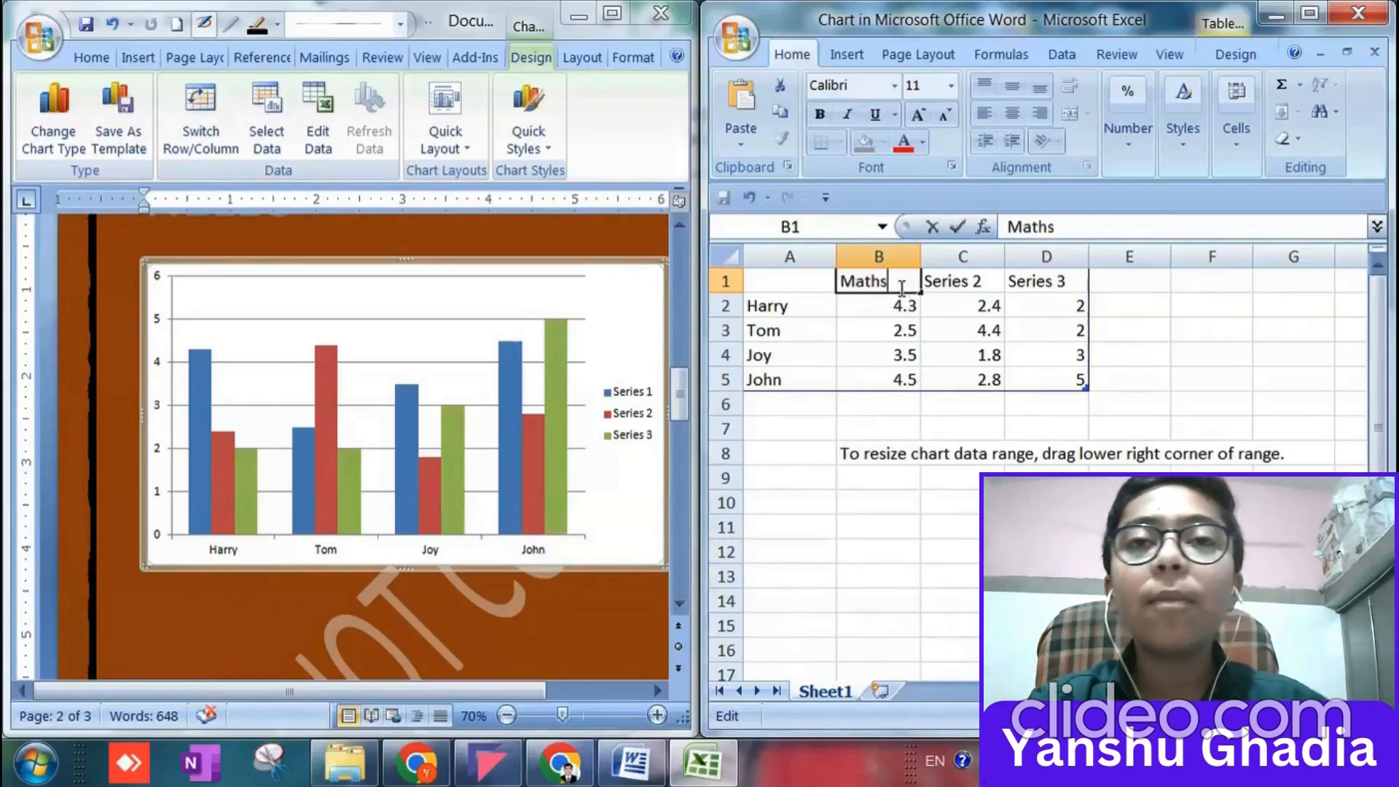
Rename the Series 2 heading in cell C1 of the chart data as Sci.
left_click(958, 295)
left_click(957, 271)
left_click(958, 270)
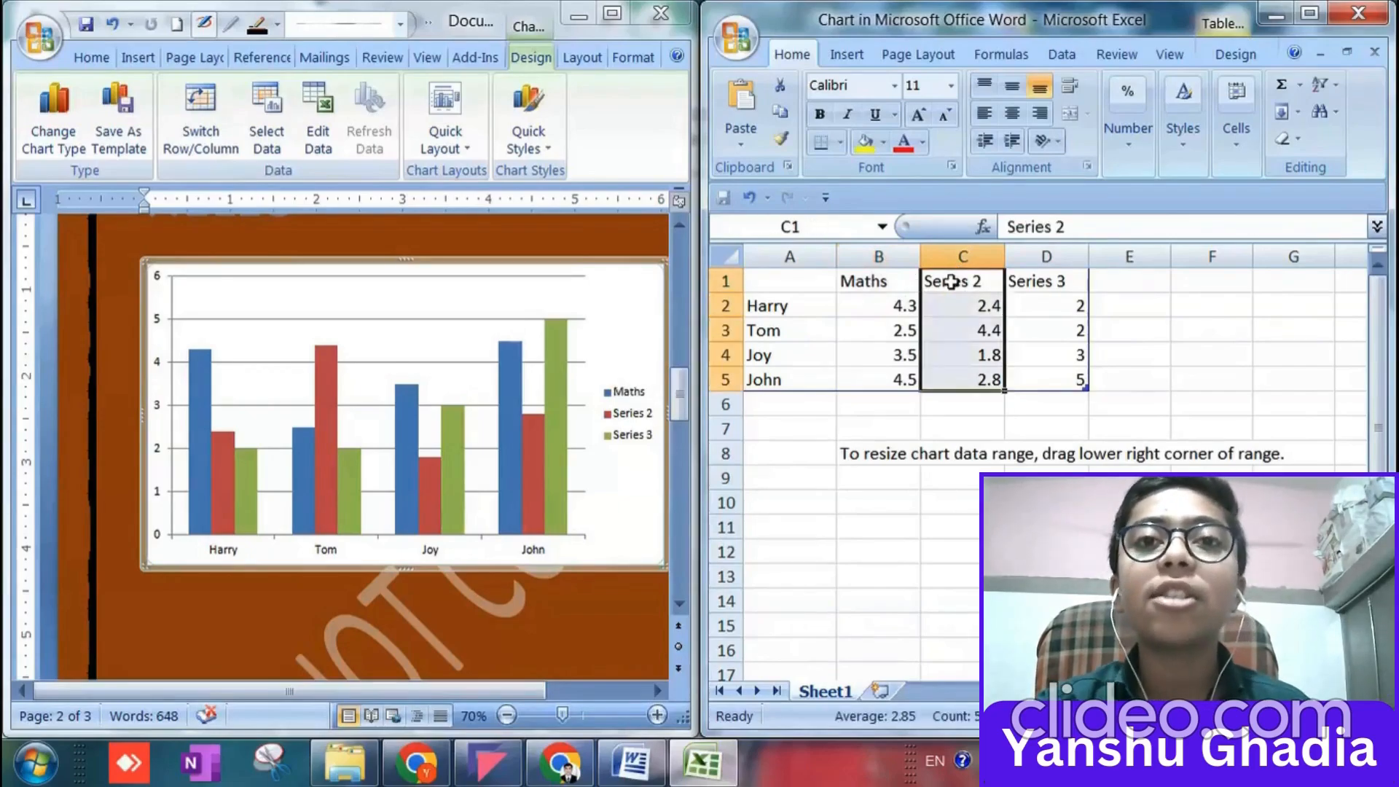
double_click(951, 282)
left_click_drag(984, 282, 924, 282)
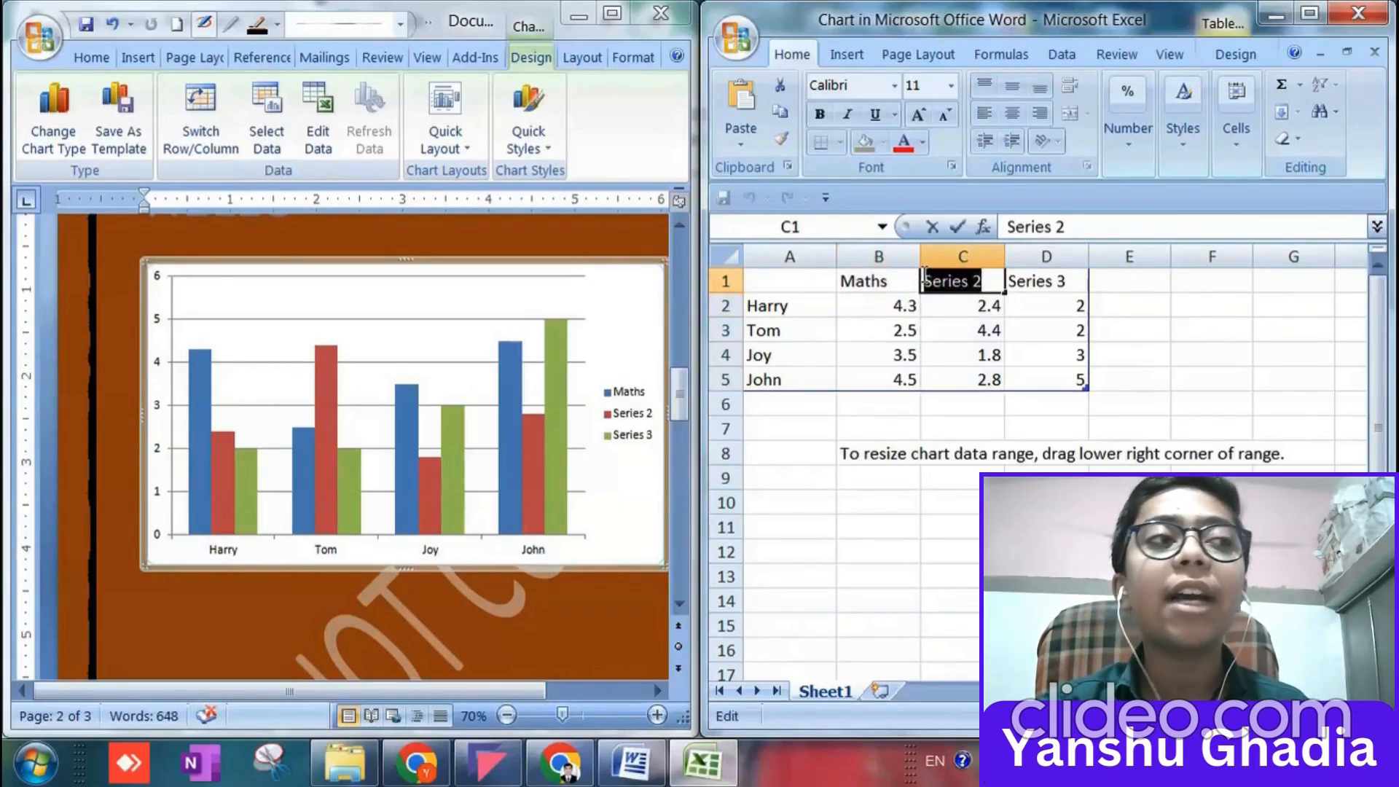
type("S")
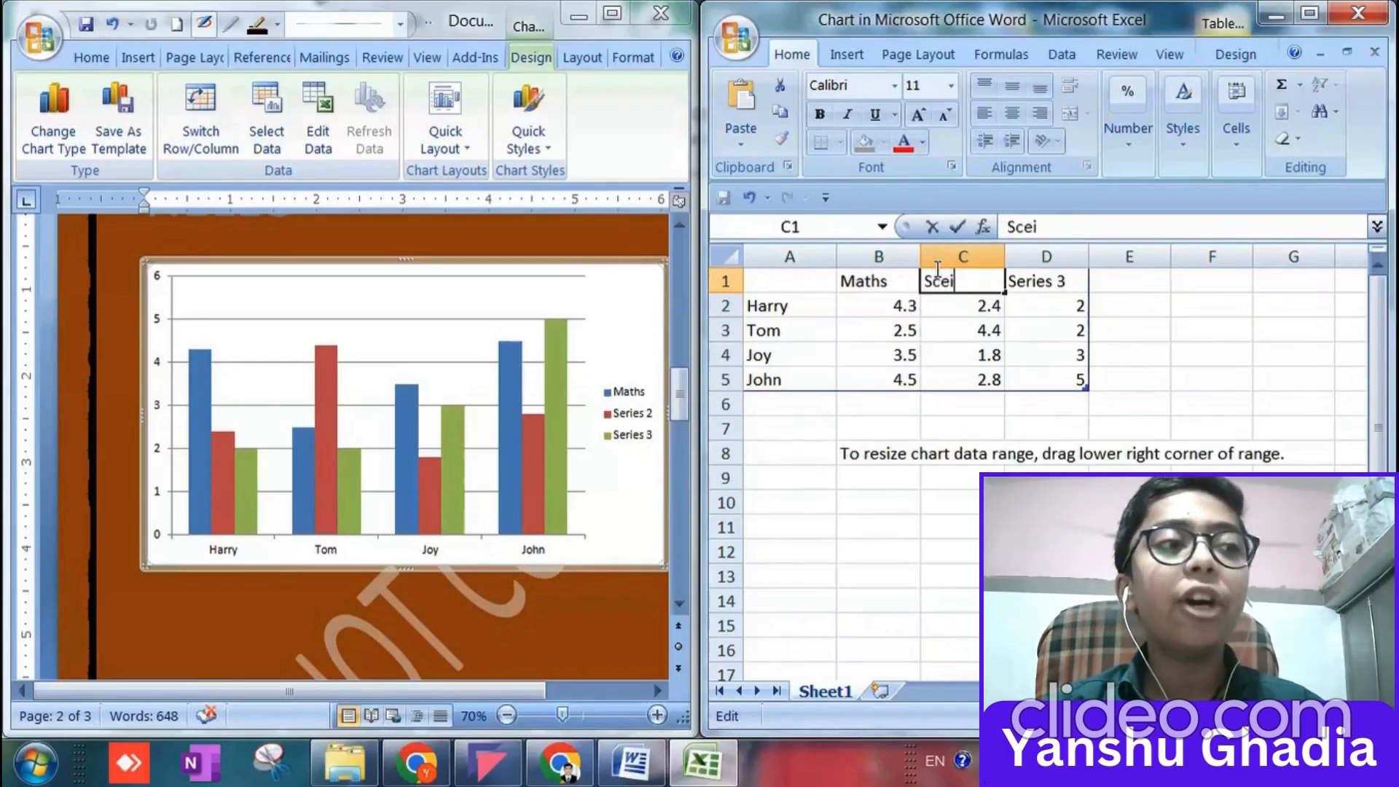
type("ci")
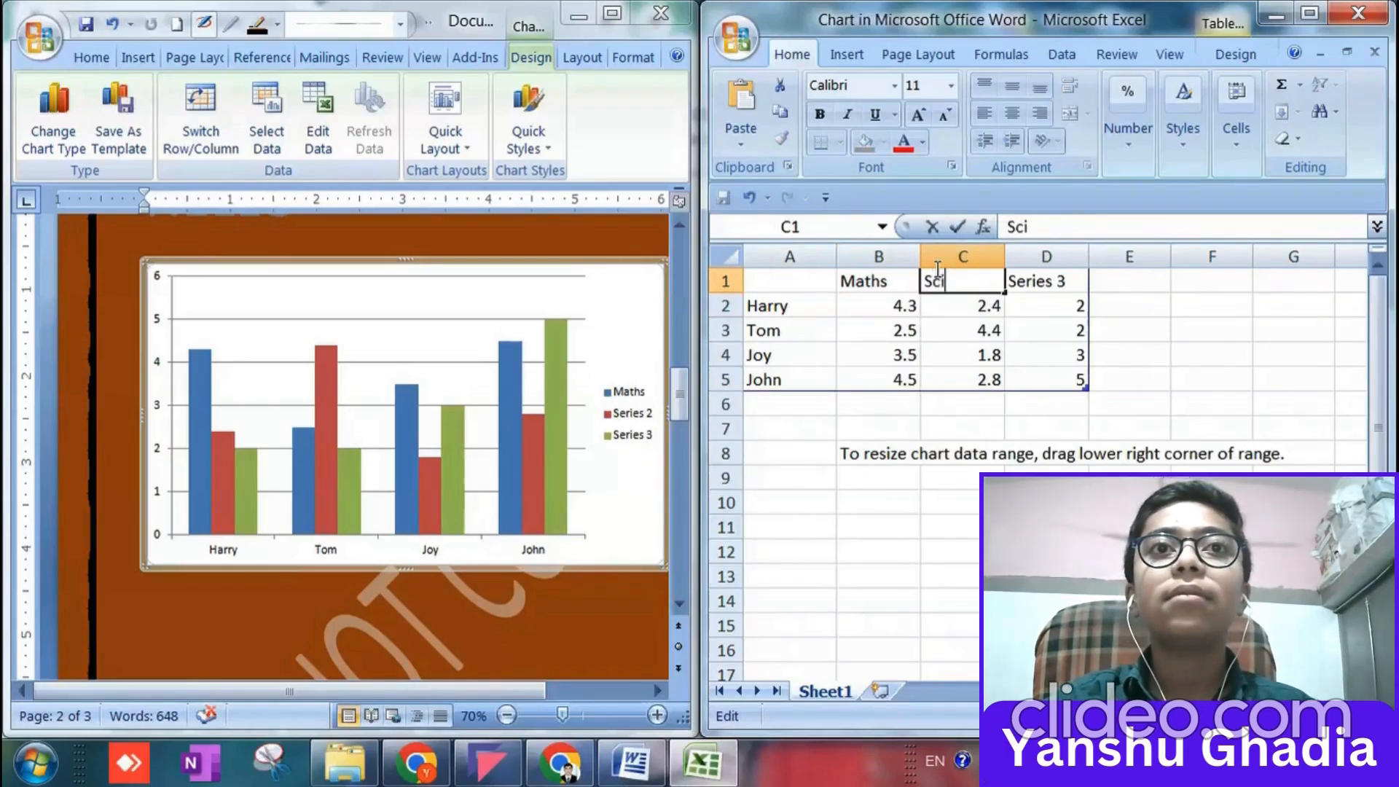
Rename the Series 3 heading in cell D1 of the chart data as Bio.
left_click(1035, 284)
double_click(1037, 283)
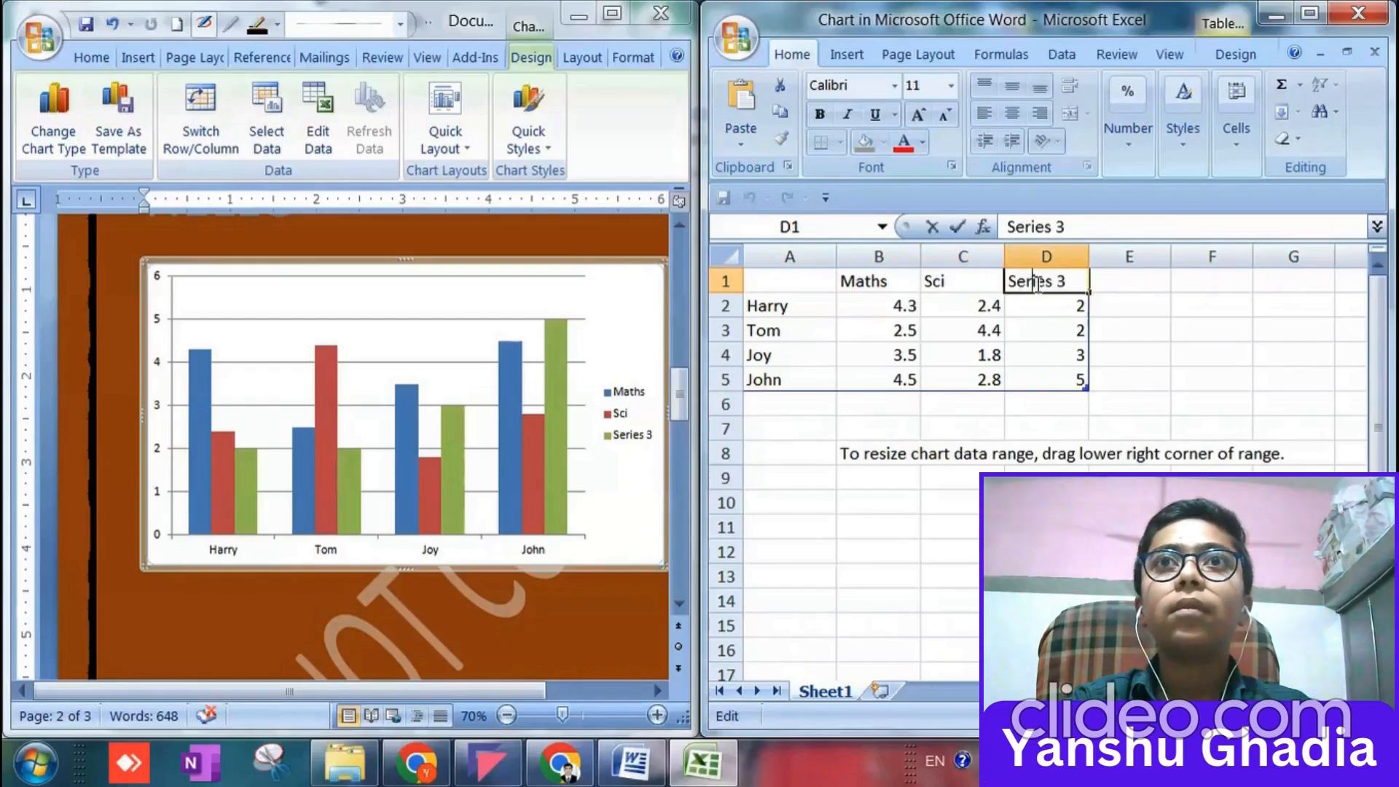
key("BackSpace")
key("BackSpace")
key("BackSpace")
key("Delete")
key("Delete")
key("Delete")
key("Delete")
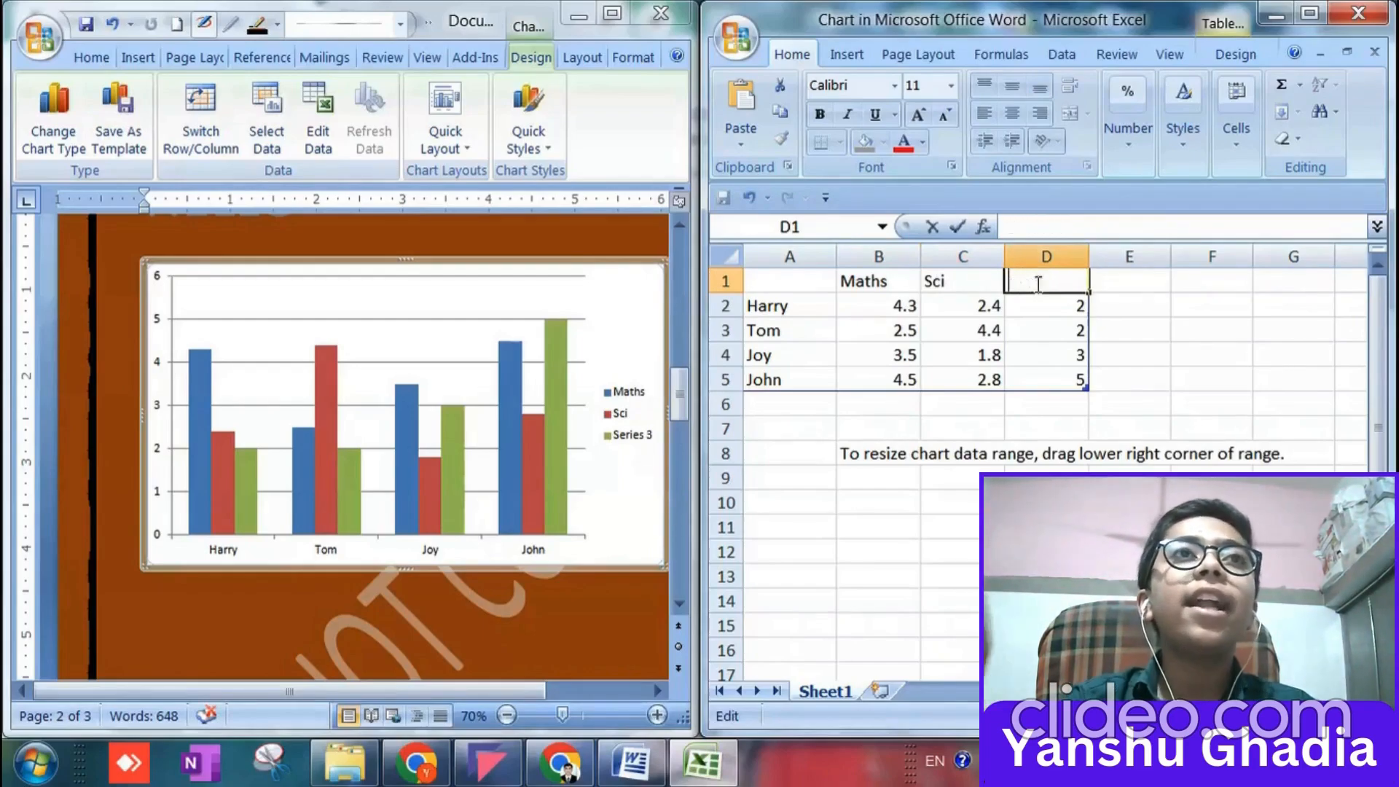
type("Bio")
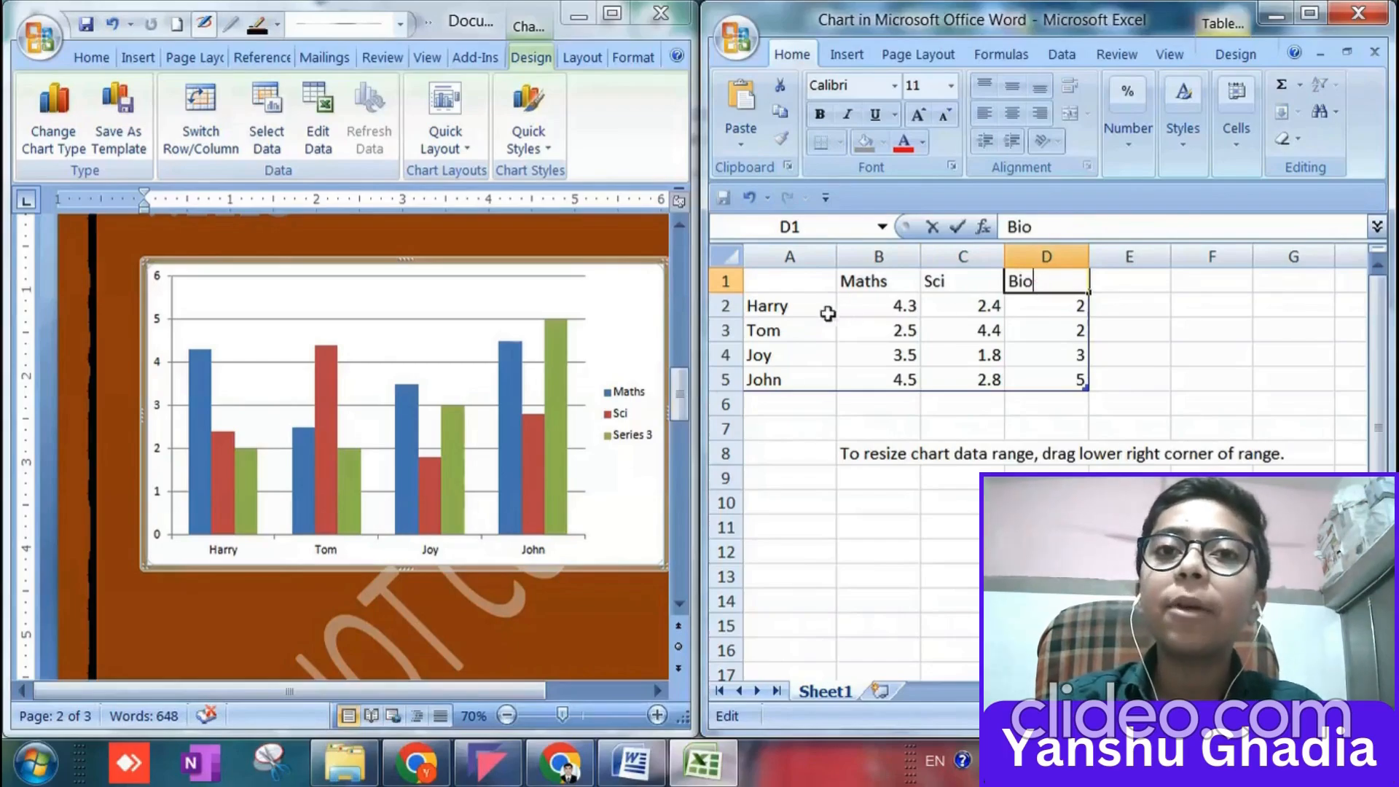
Clear all the sample values under Maths, Sci and Bio in cells B2:D5 of the chart data.
left_click(879, 306)
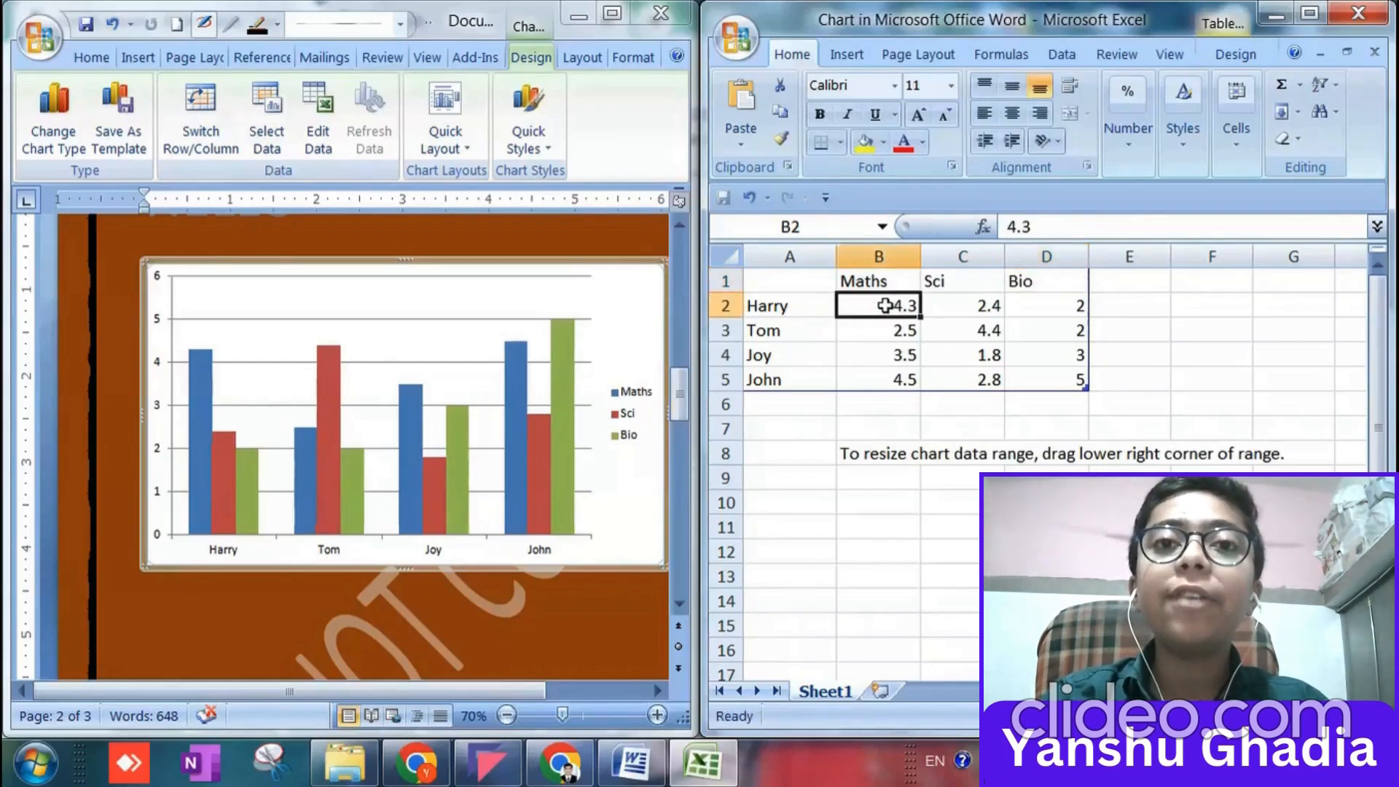
left_click_drag(918, 318, 1083, 386)
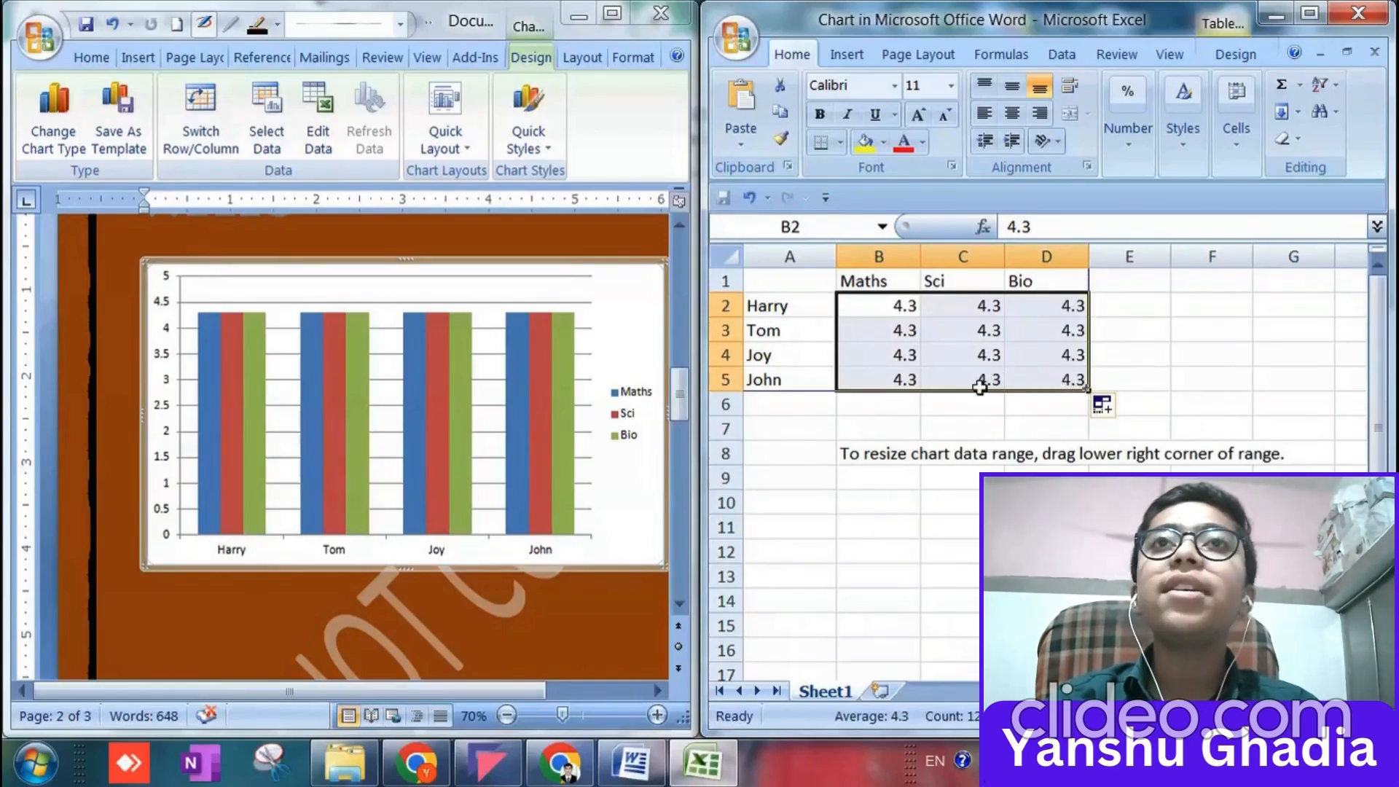
key("Delete")
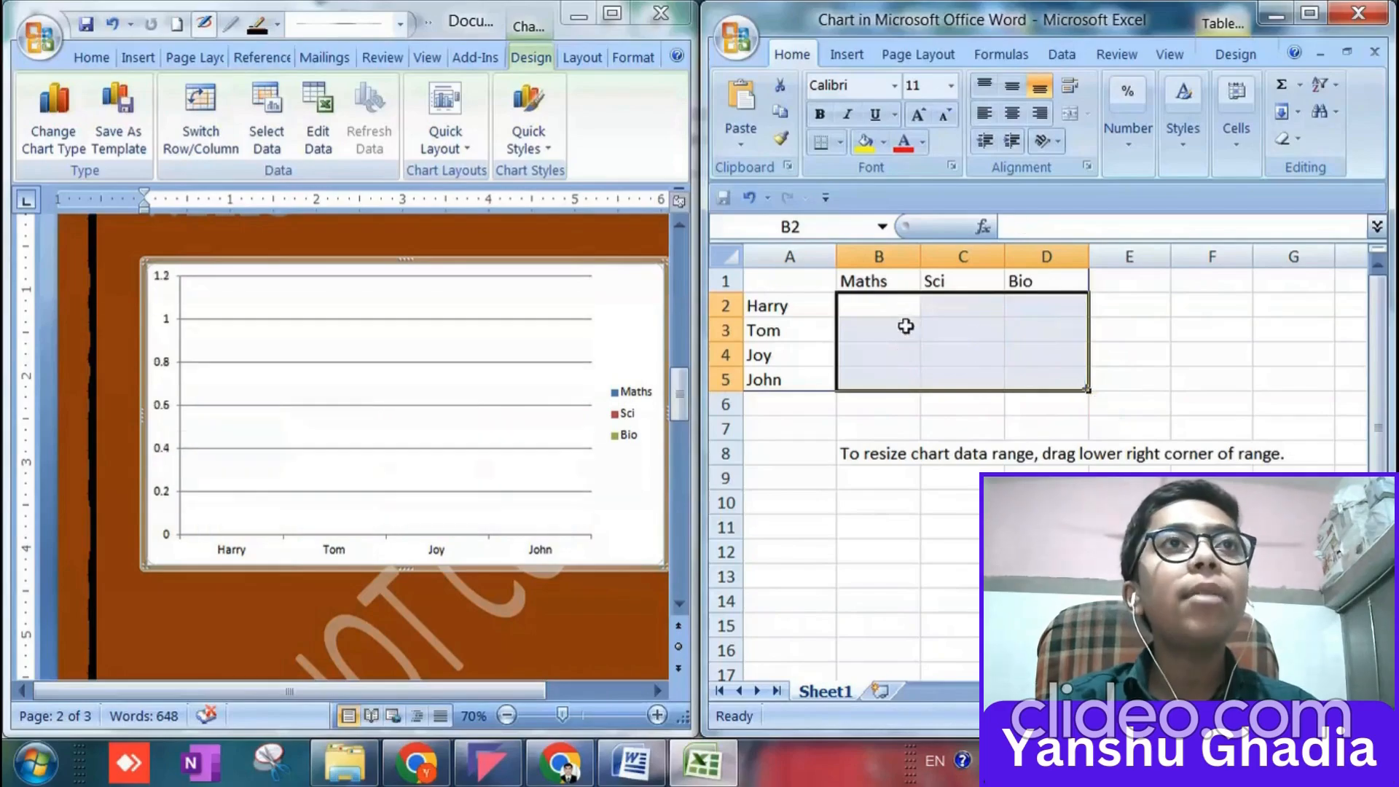
left_click(847, 306)
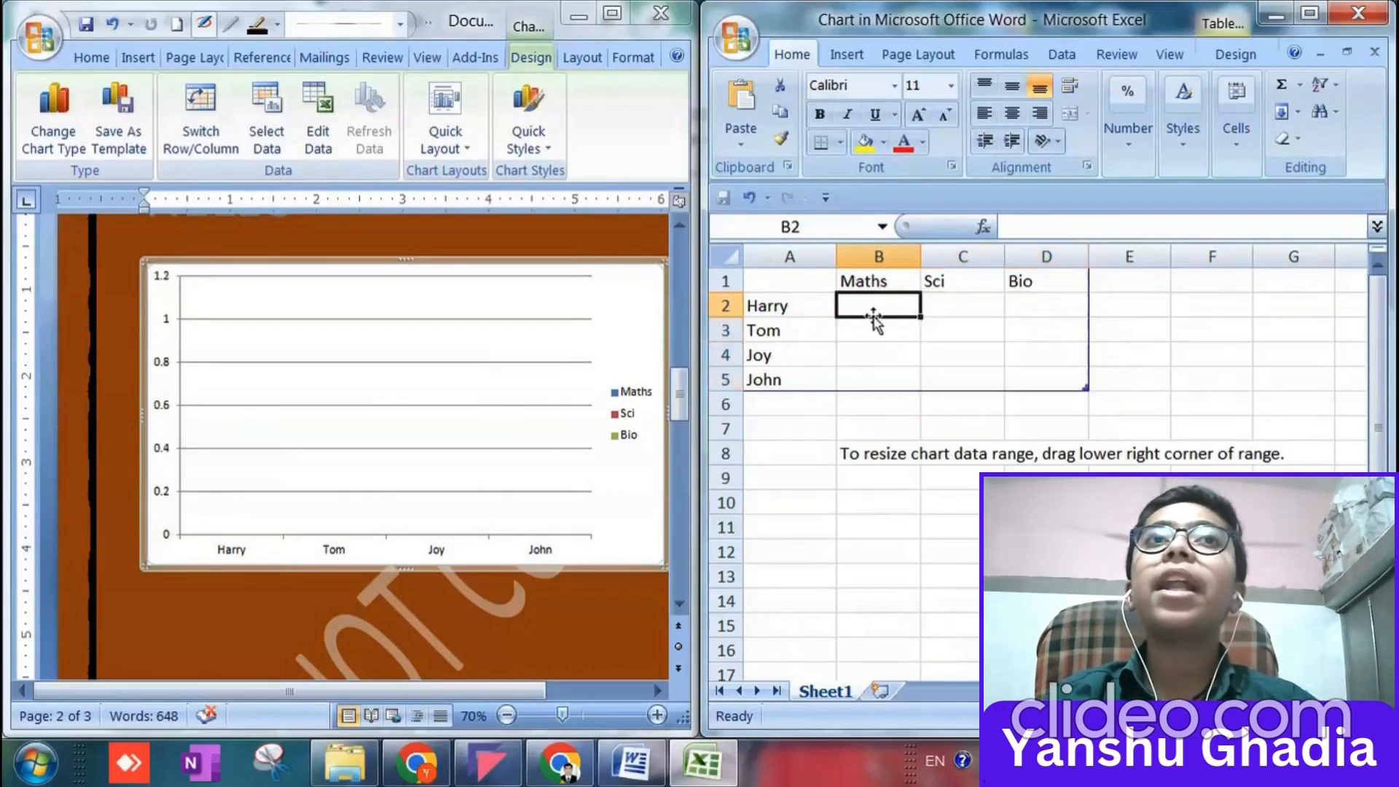
Enter the formula =RANDBETWEEN(33,99) in cell B2 to generate Harry's Maths mark and fill the Maths column.
type("=RA")
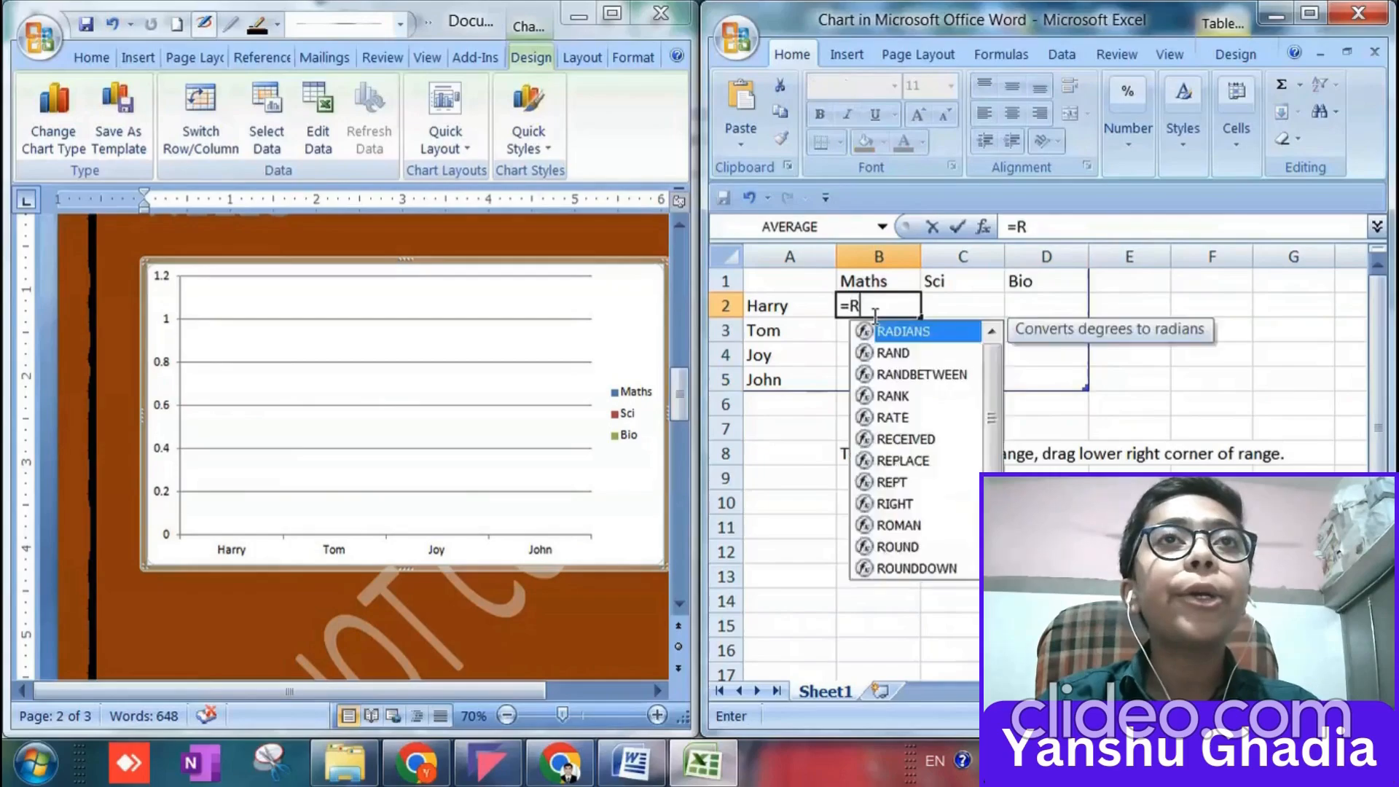
key("Down")
key("Down")
key("Return")
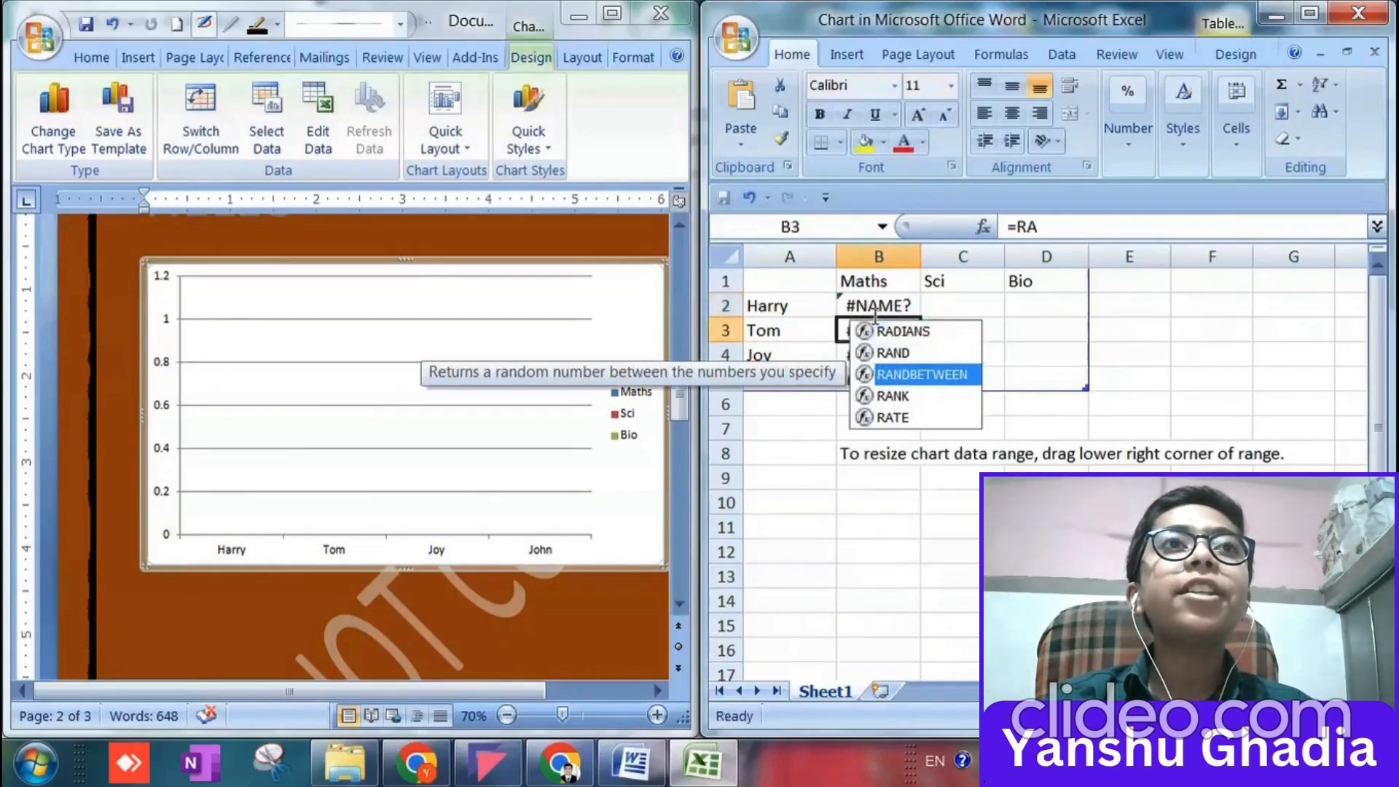
double_click(874, 306)
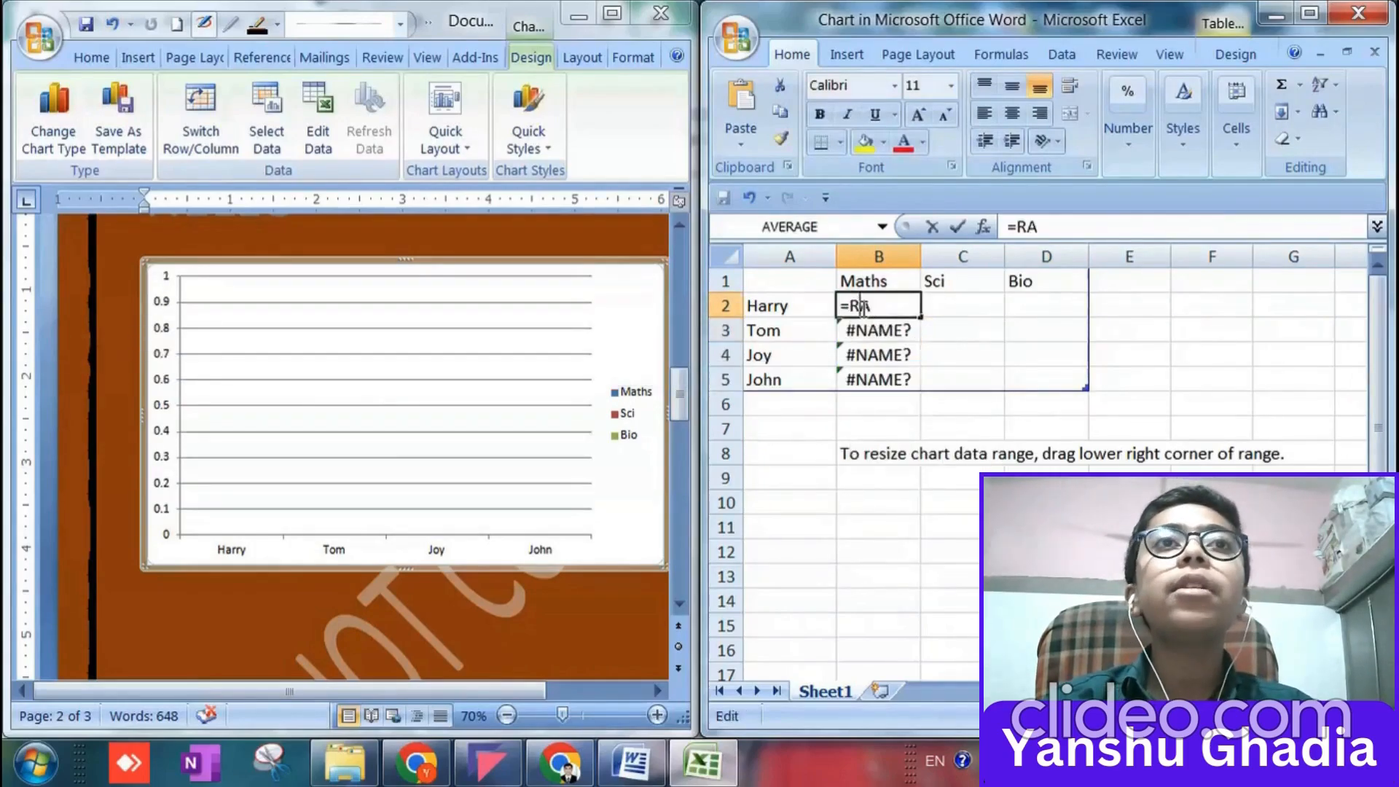
type("ND")
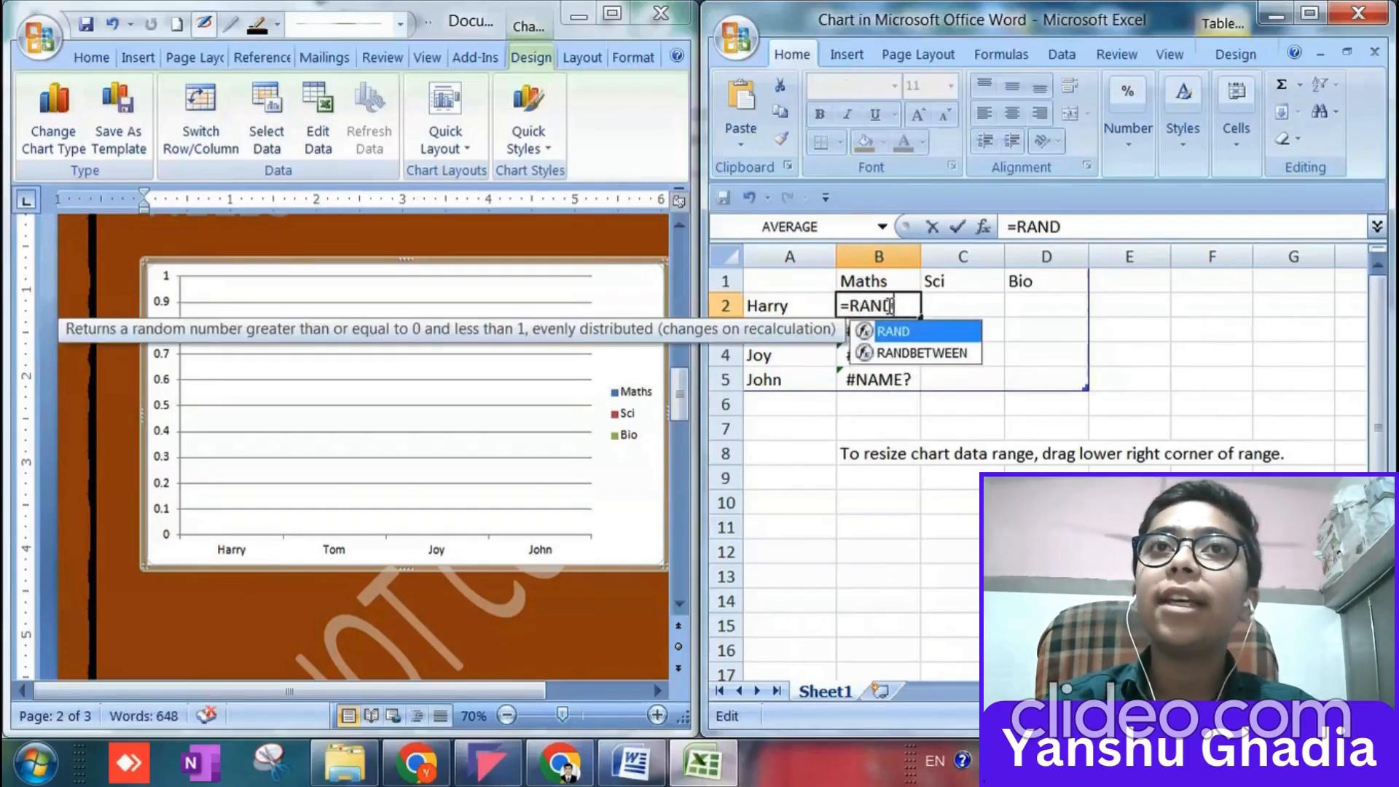
type("BE")
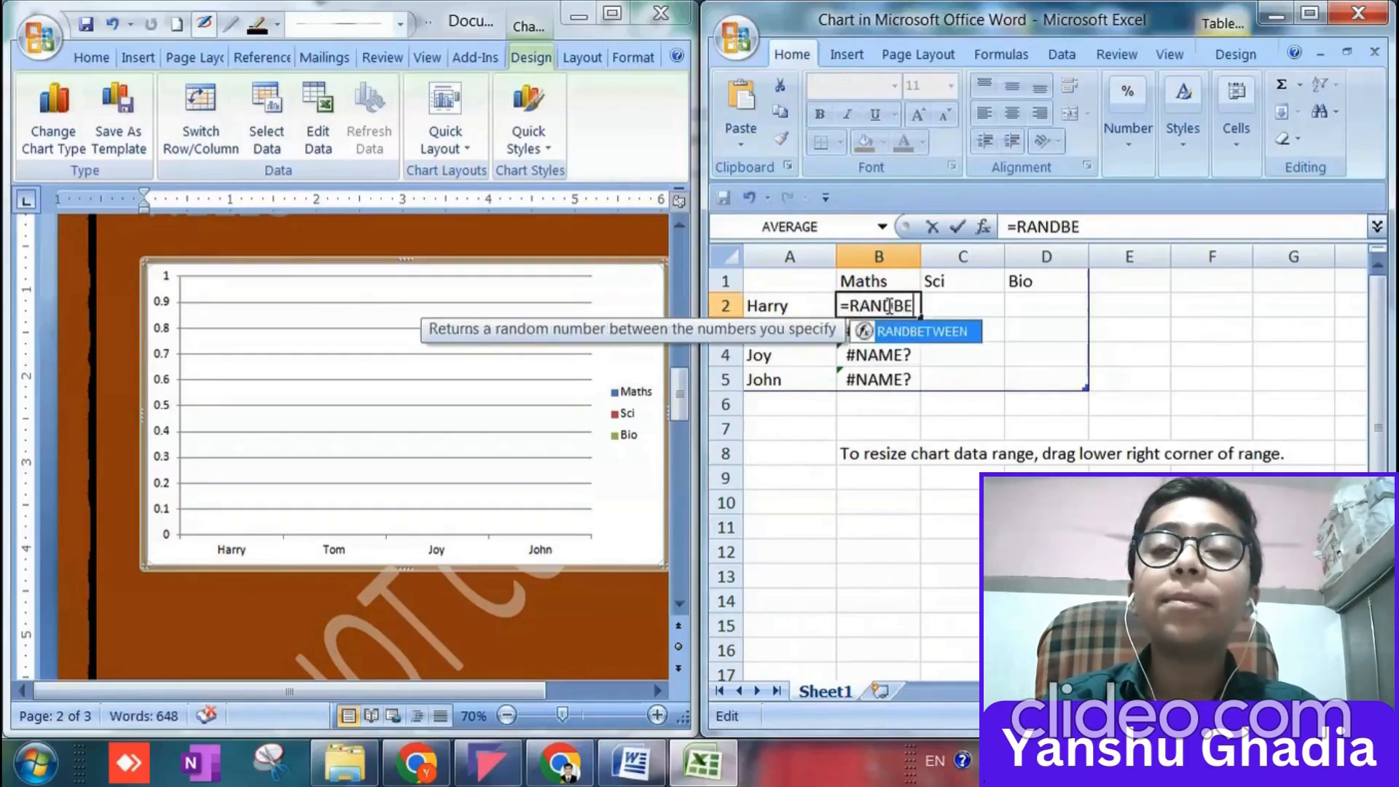
type("TWEEN")
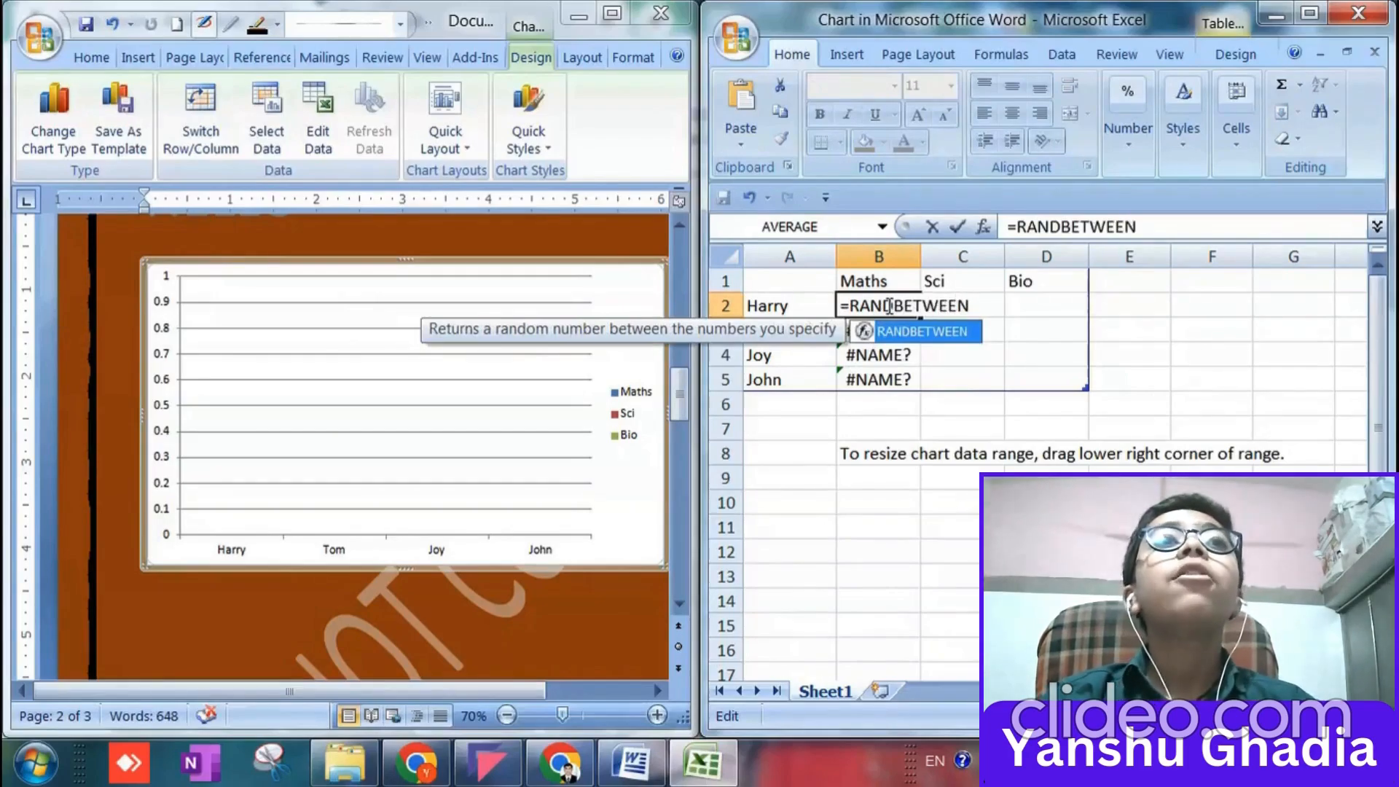
type("(")
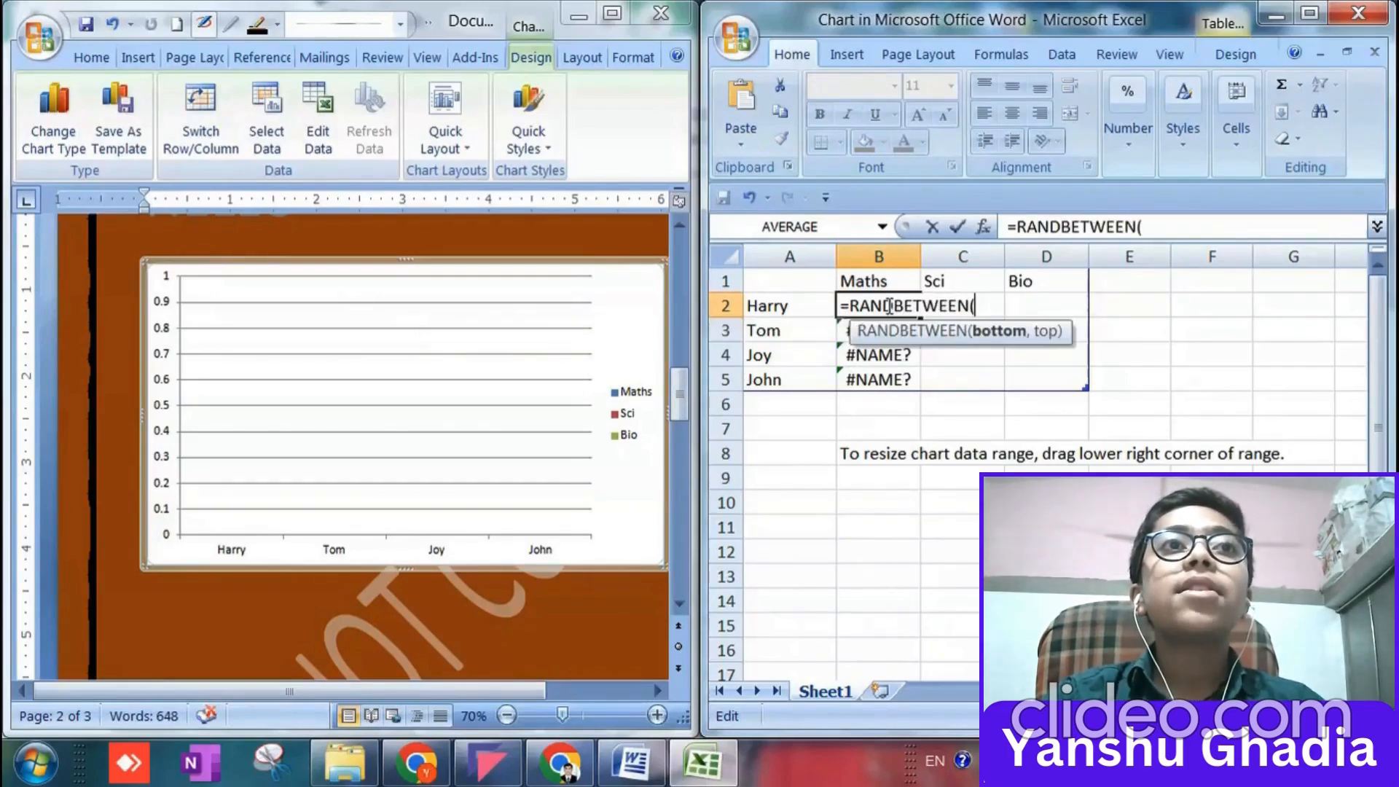
type("33")
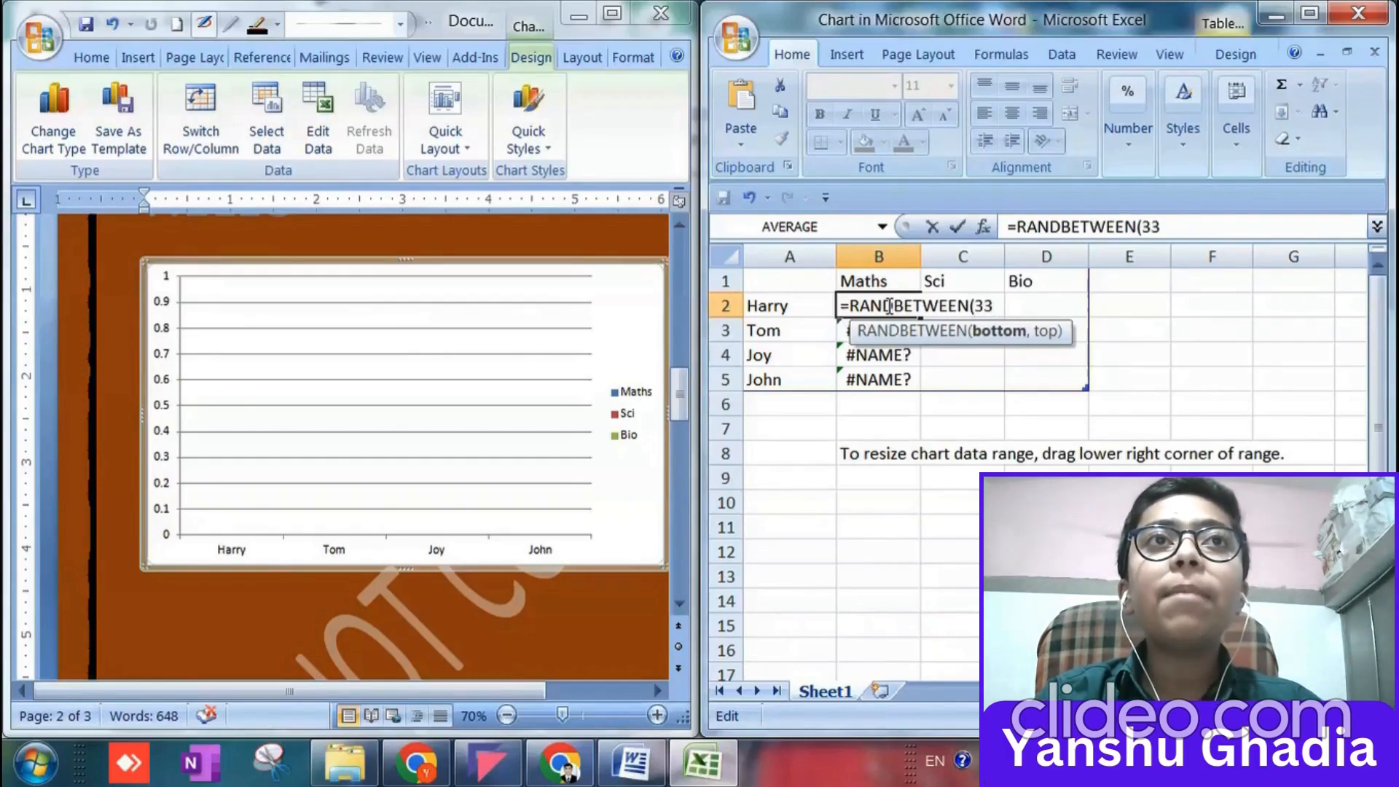
type(",99")
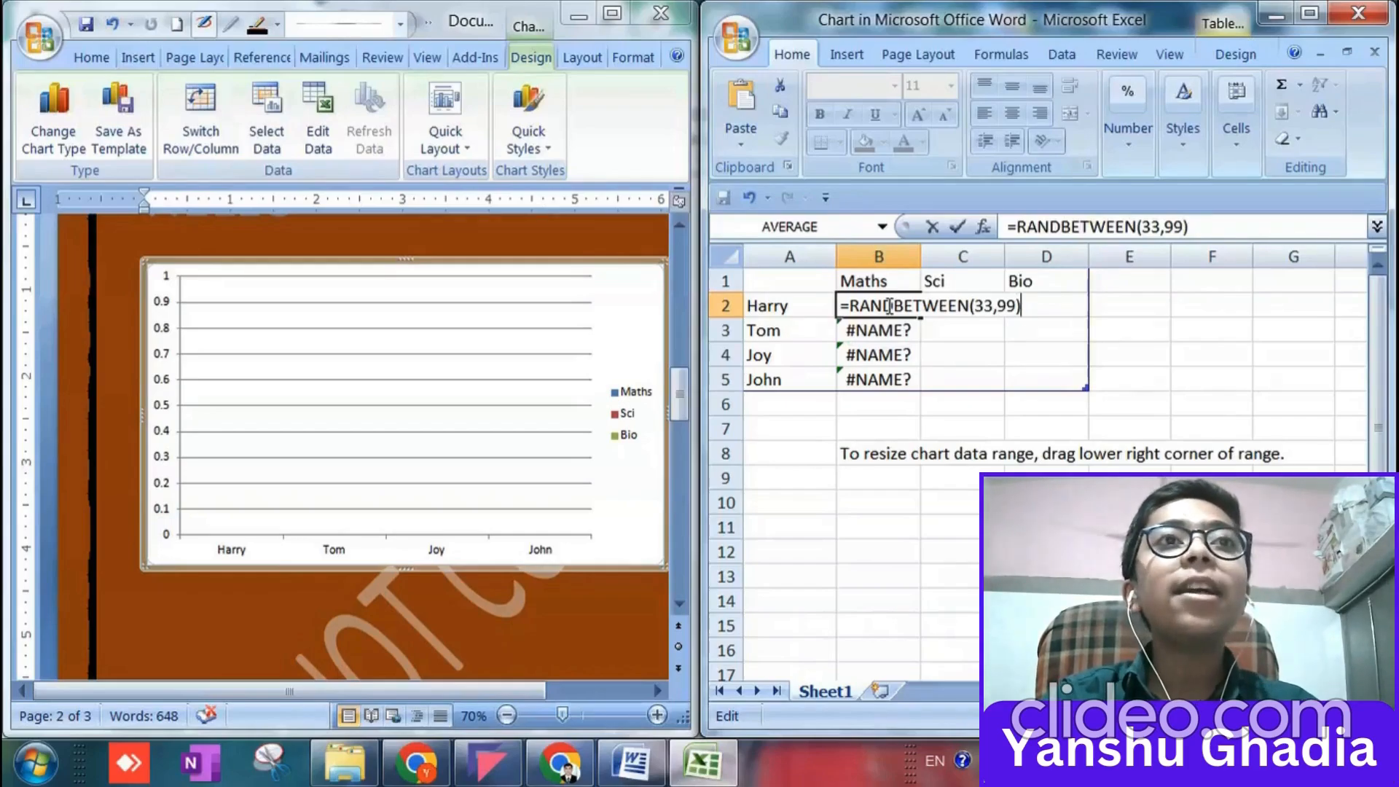
key("Return")
Fill the random-mark formula from B2 across the Maths, Sci and Bio cells B2:D5 and close the chart data sheet.
left_click(906, 305)
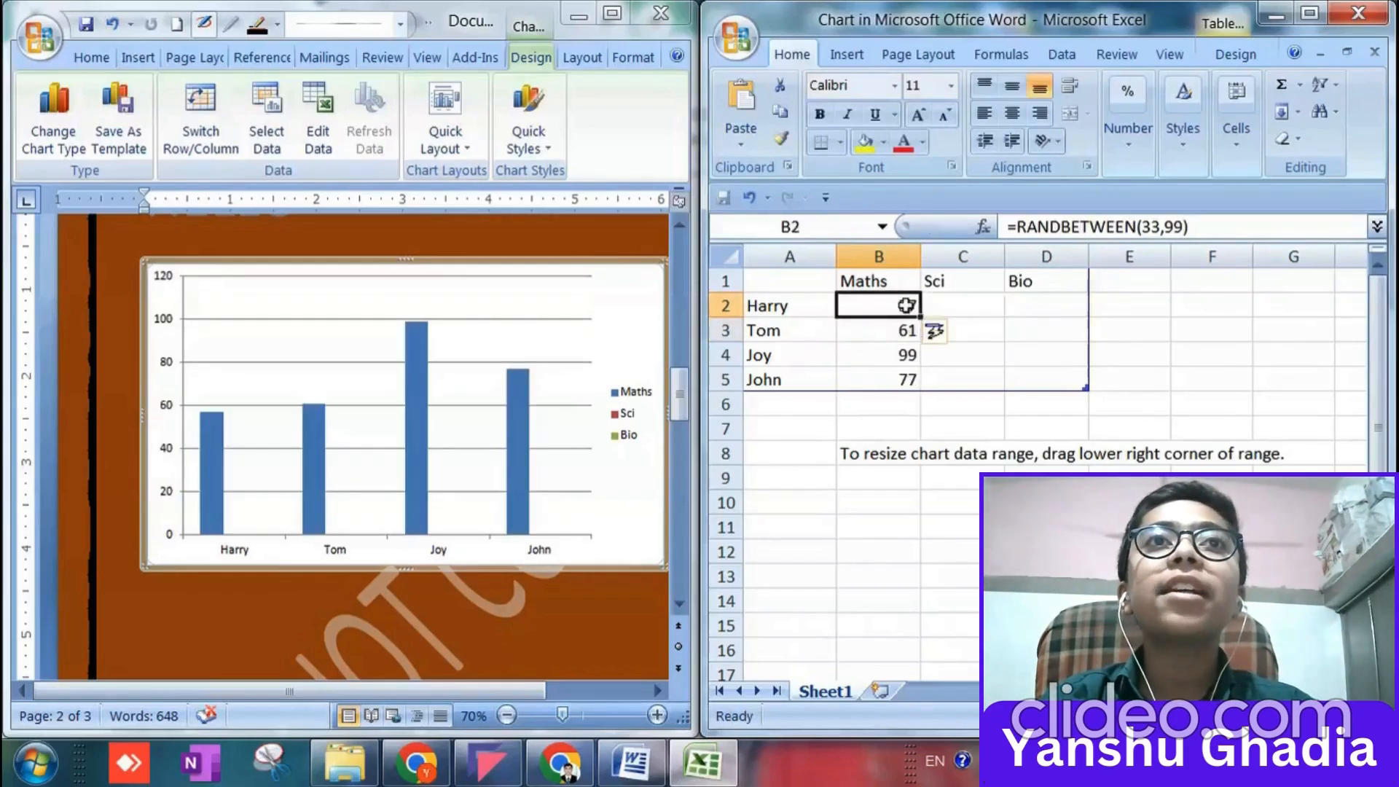
left_click_drag(919, 318, 1066, 372)
left_click_drag(1088, 318, 1082, 384)
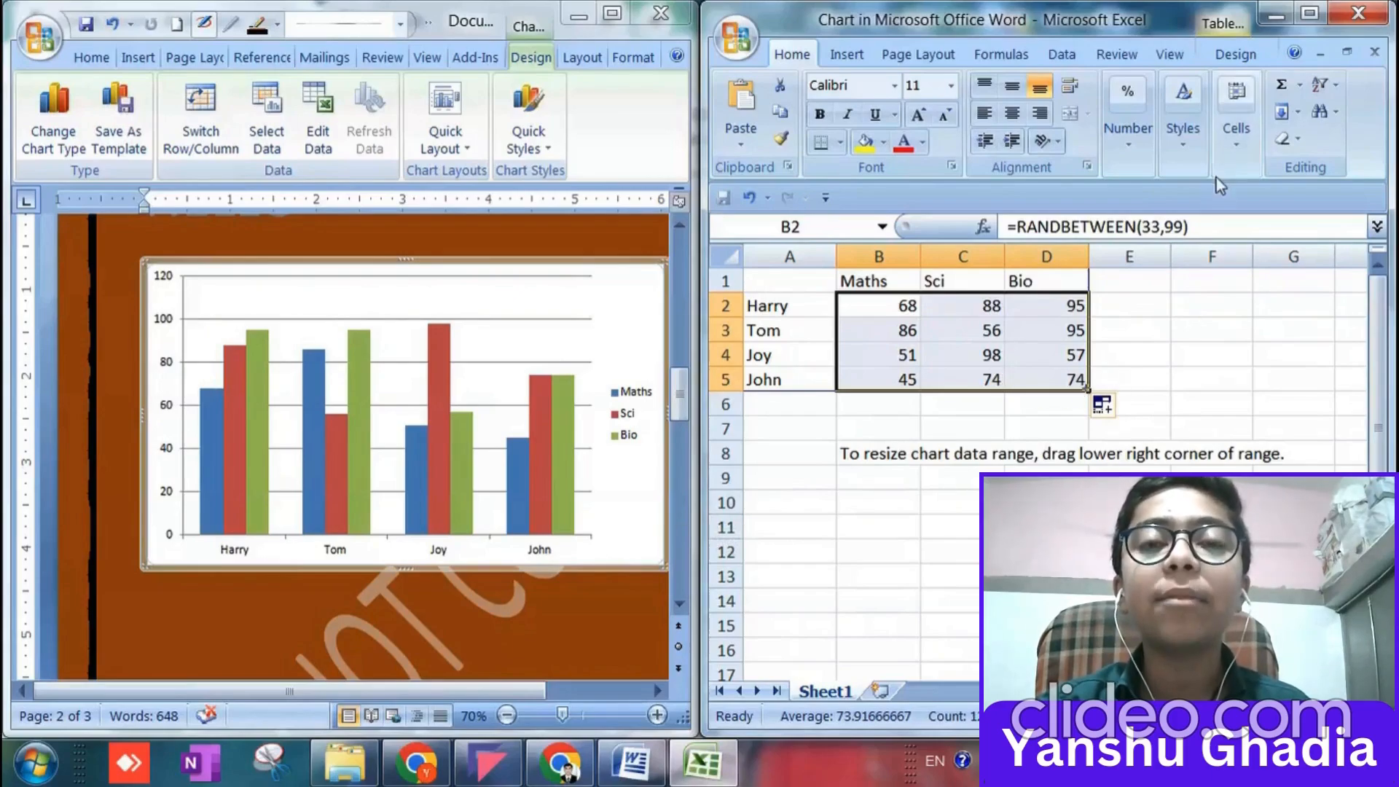
left_click(1352, 15)
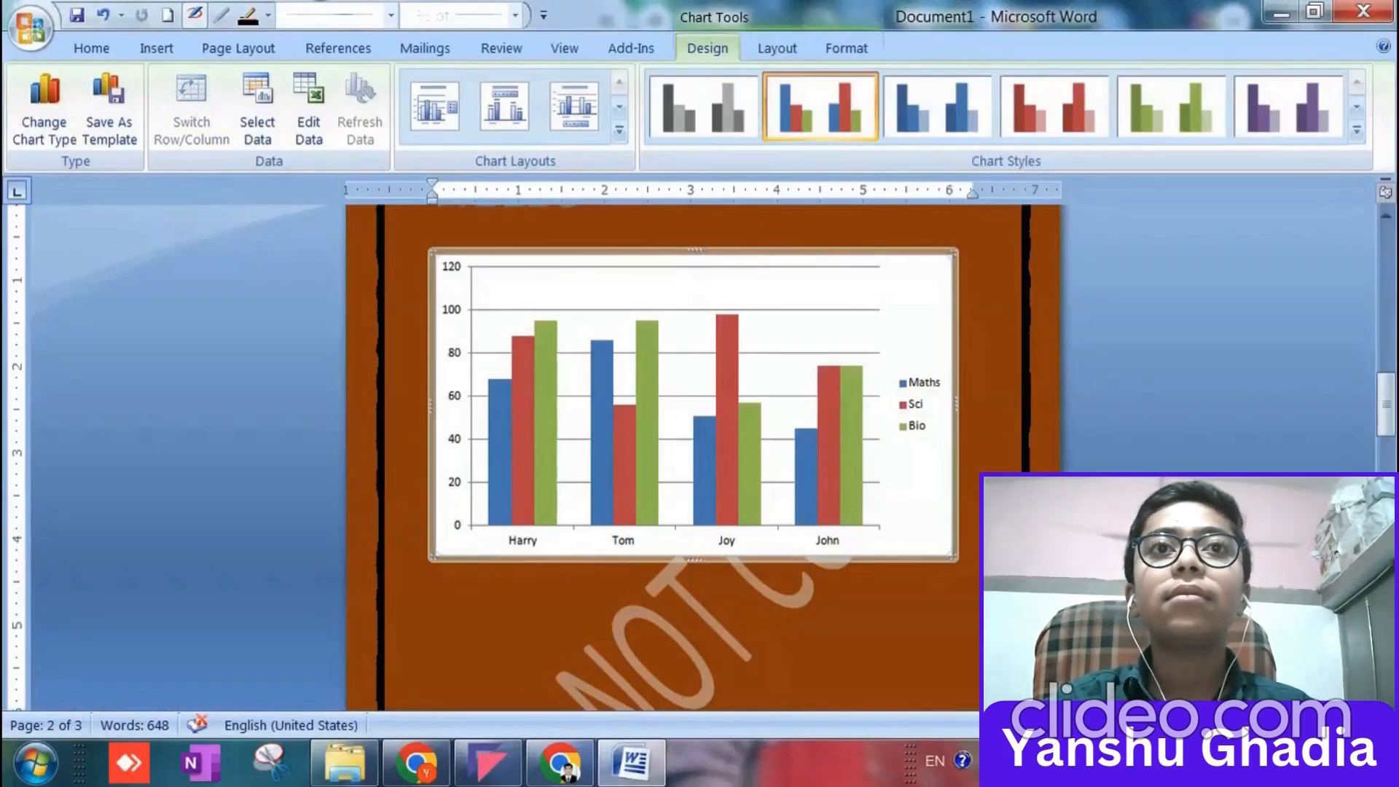
Enlarge the marks chart slightly from its corner and apply the multicolour chart style with the black background.
left_click_drag(946, 554, 973, 577)
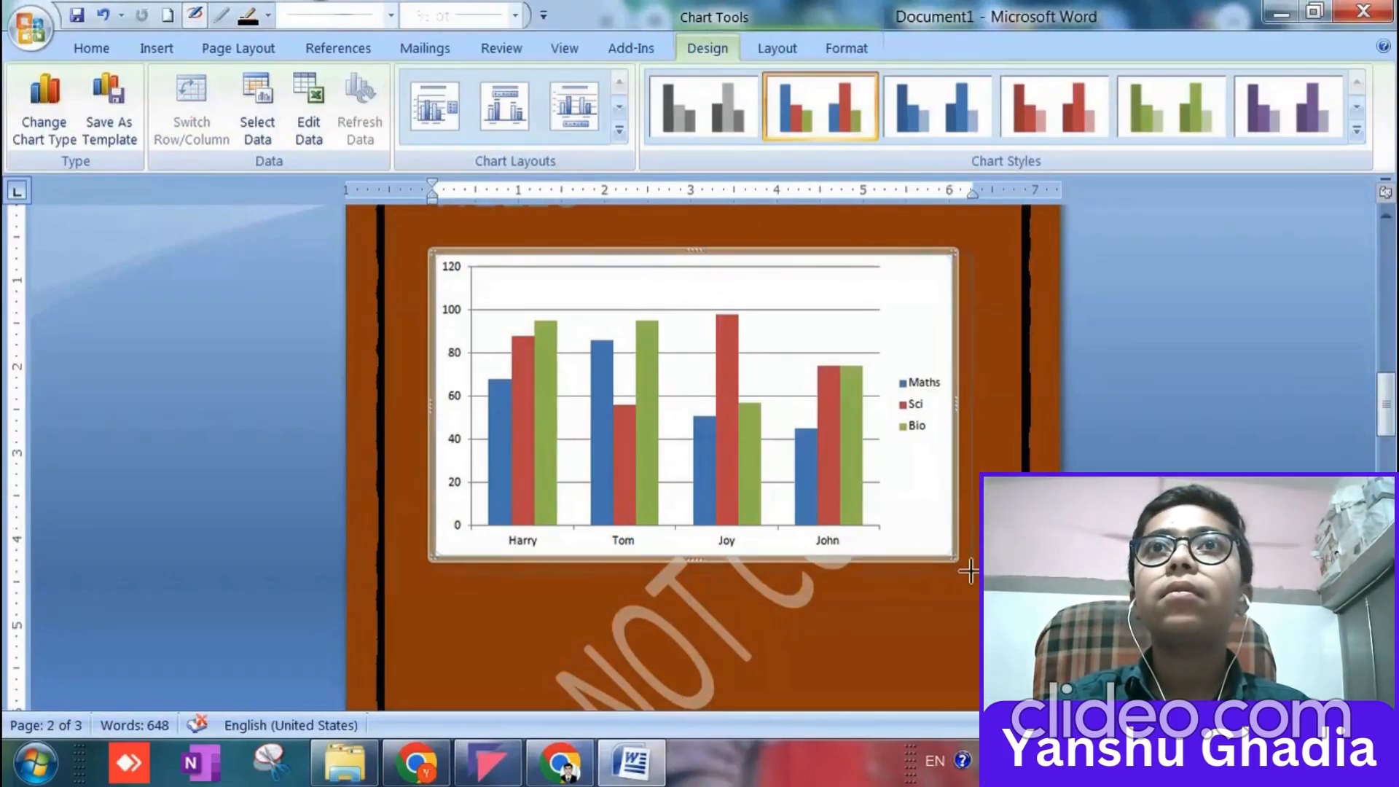
left_click(1357, 131)
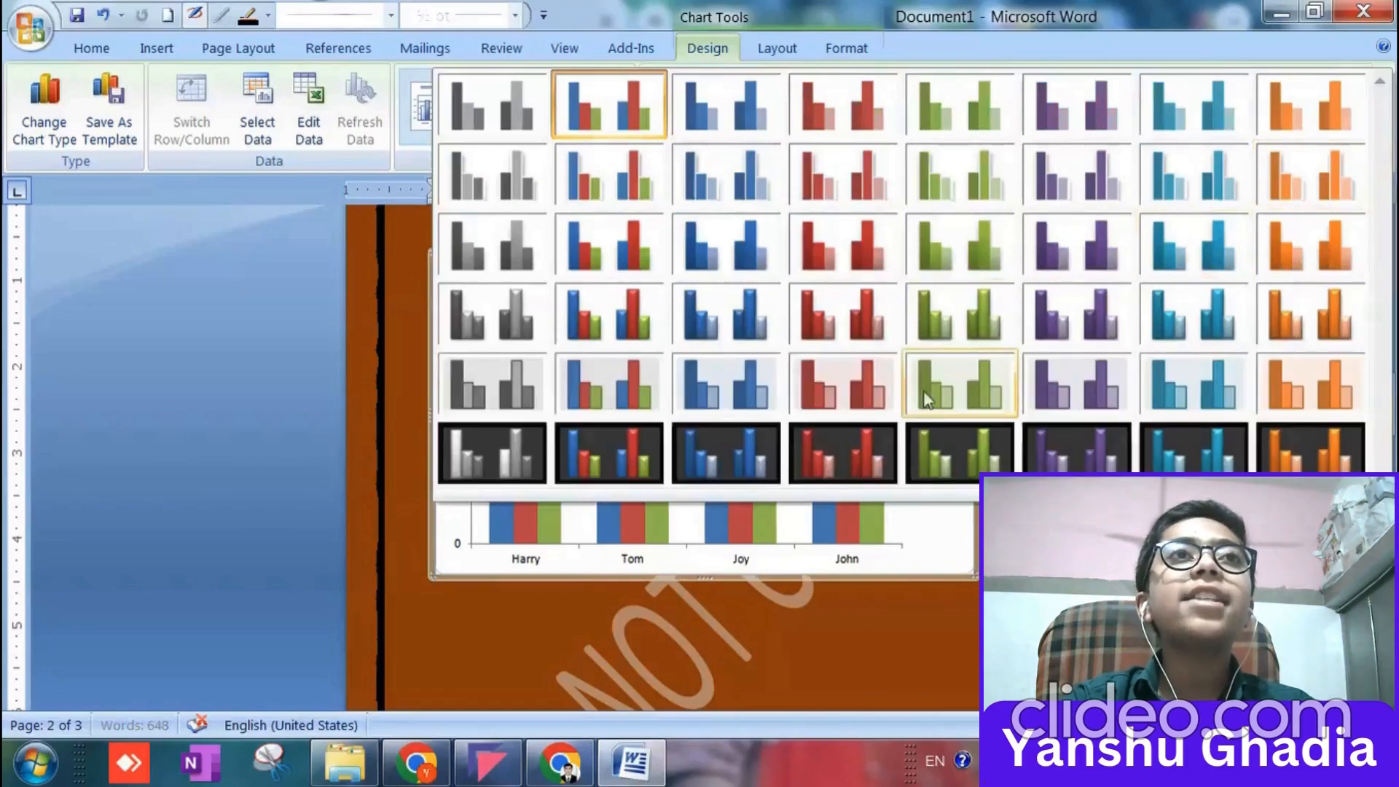
left_click(623, 462)
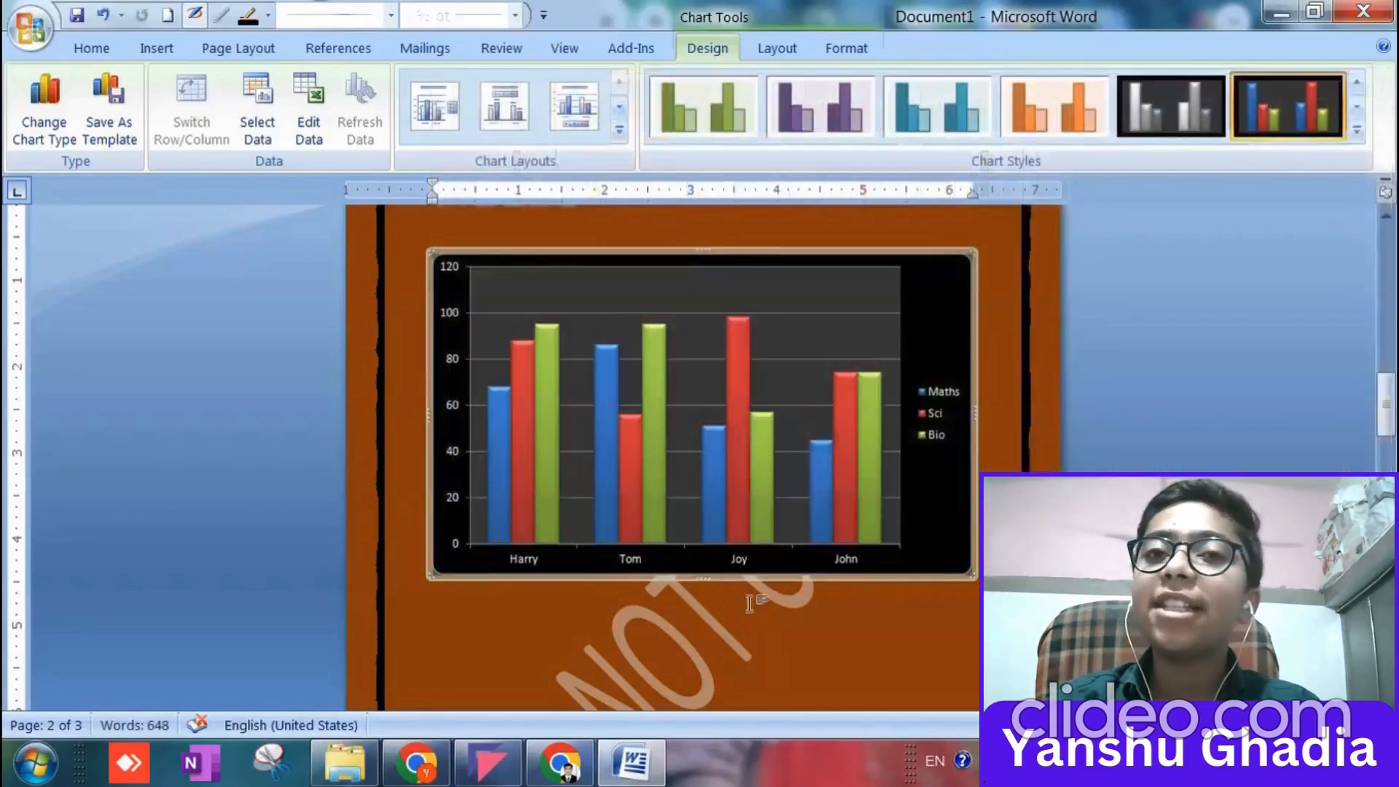
scroll(767, 631, "down", 3)
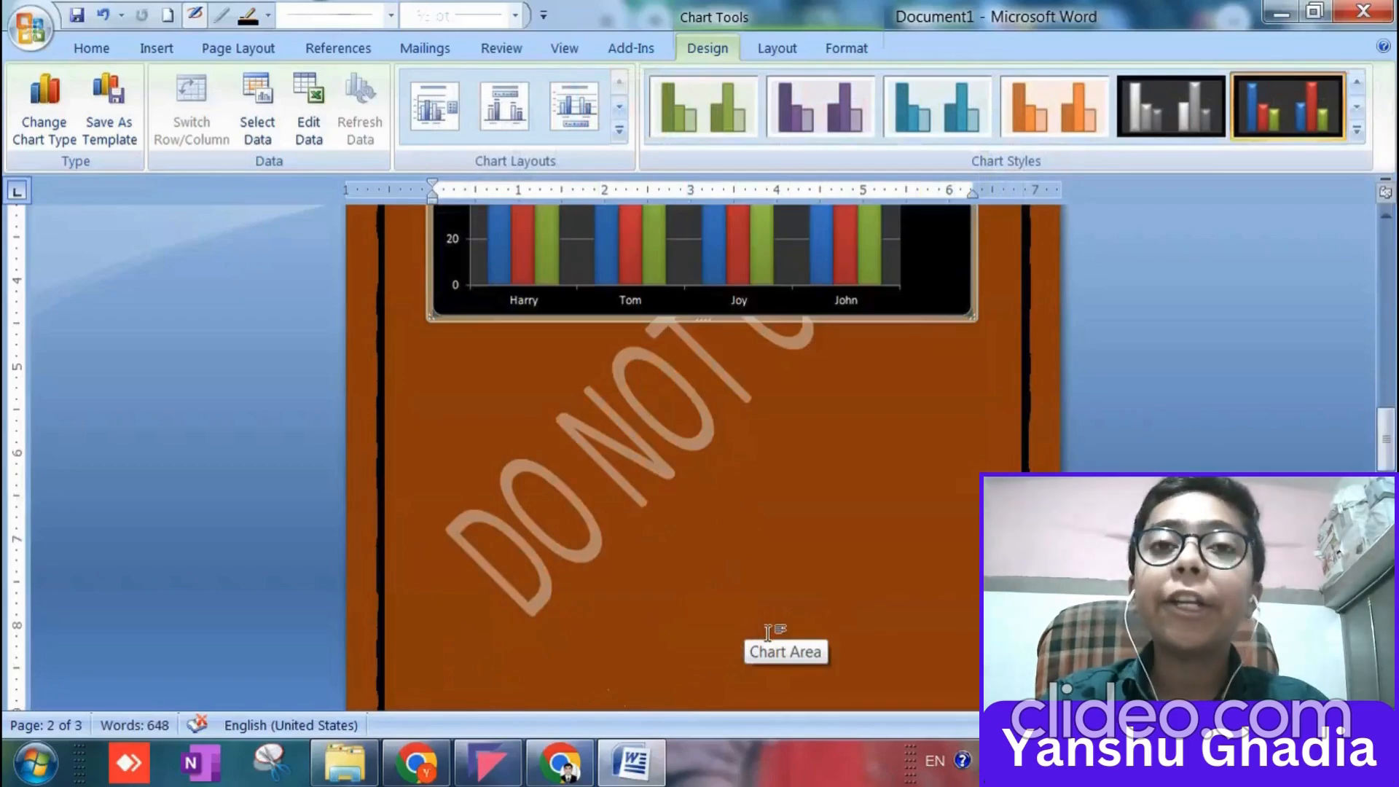
scroll(767, 632, "up", 8)
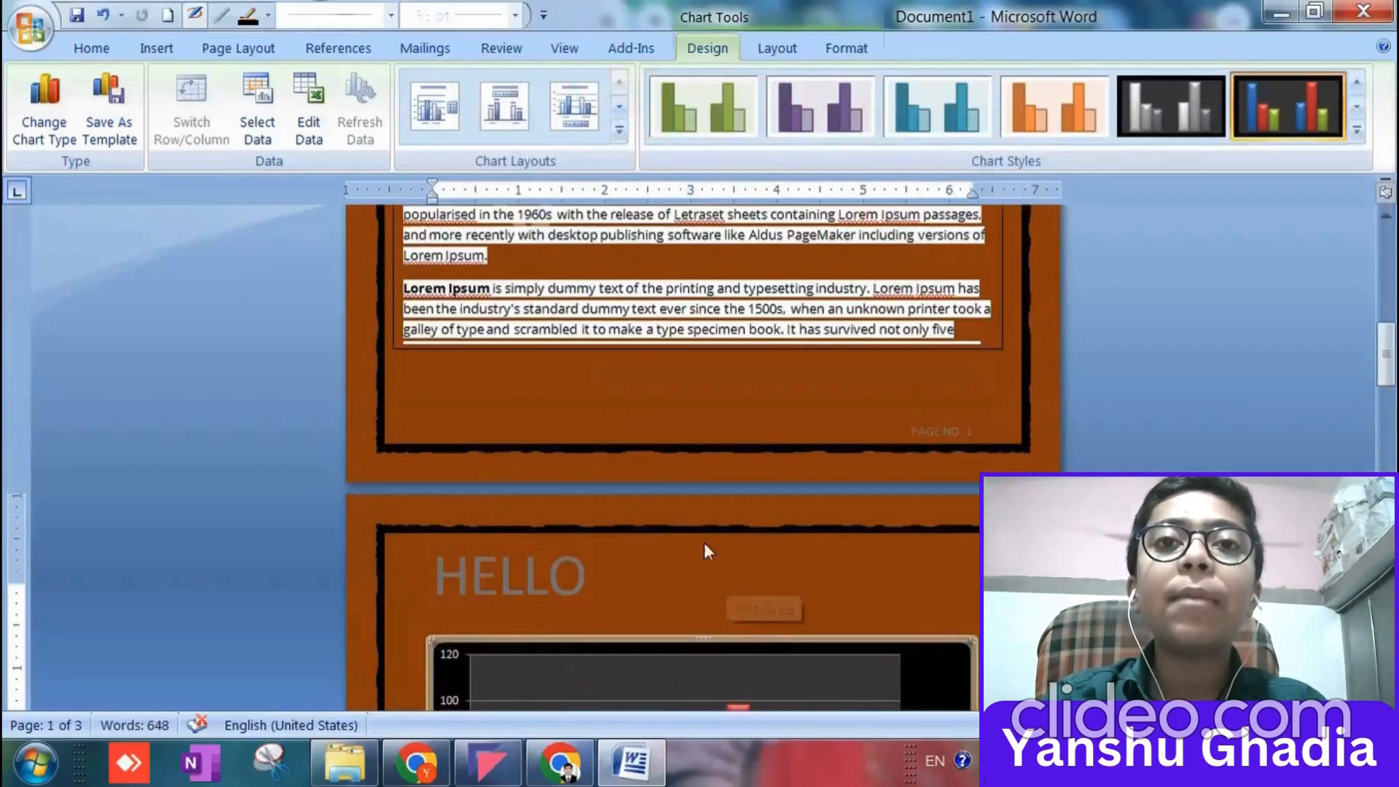
left_click(603, 396)
scroll(605, 398, "up", 5)
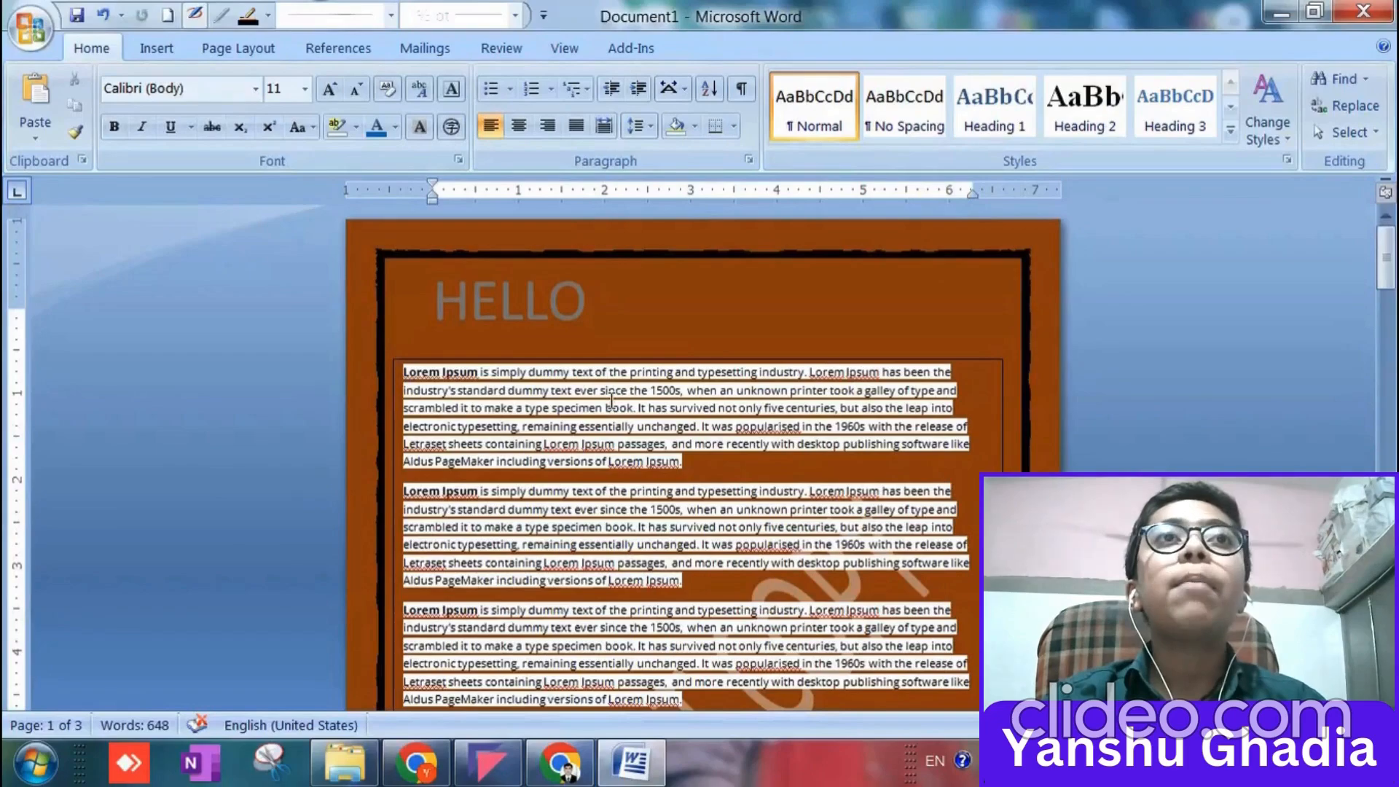
Start saving the document and browse to the ccc folder inside A-YOUTUBE on Local Disk (E:).
key("ctrl+s")
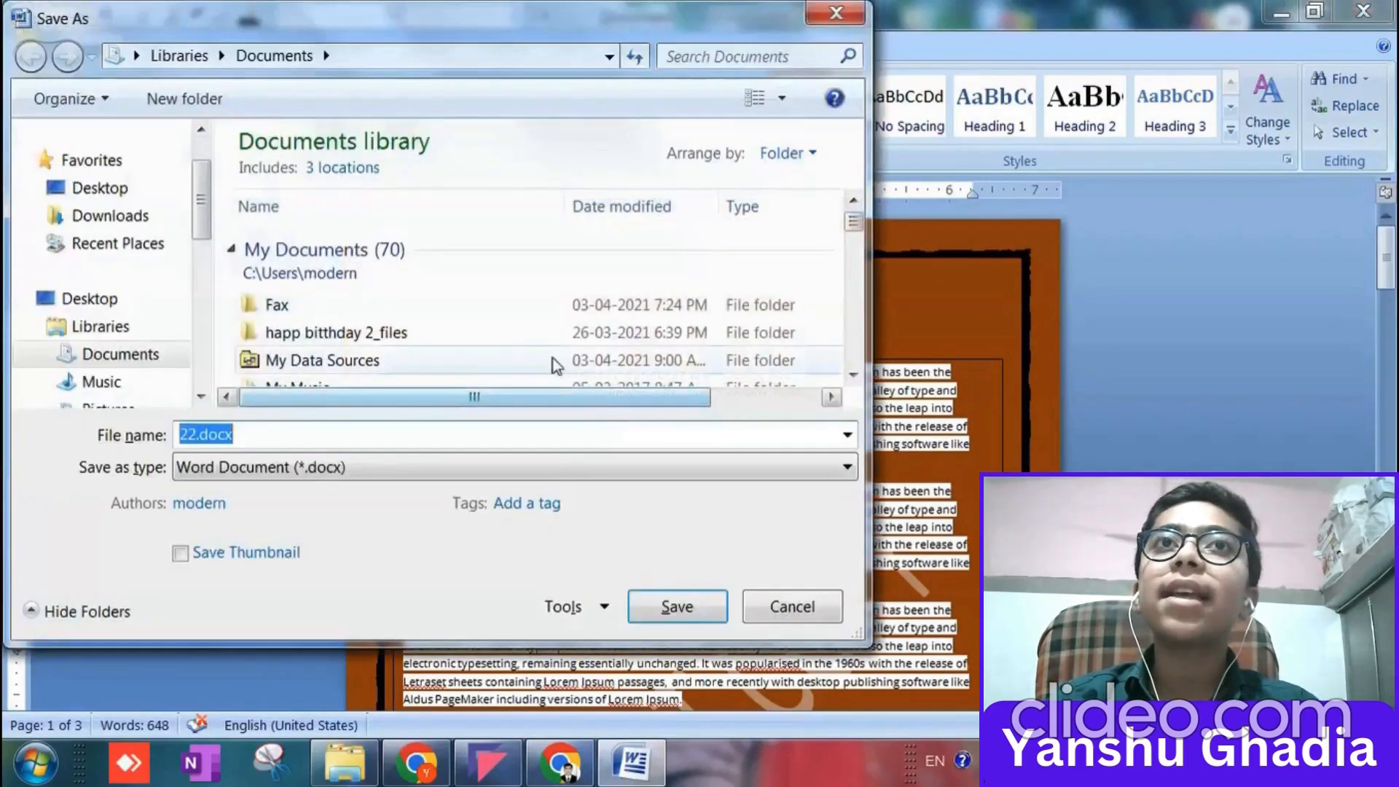
scroll(202, 212, "down", 4)
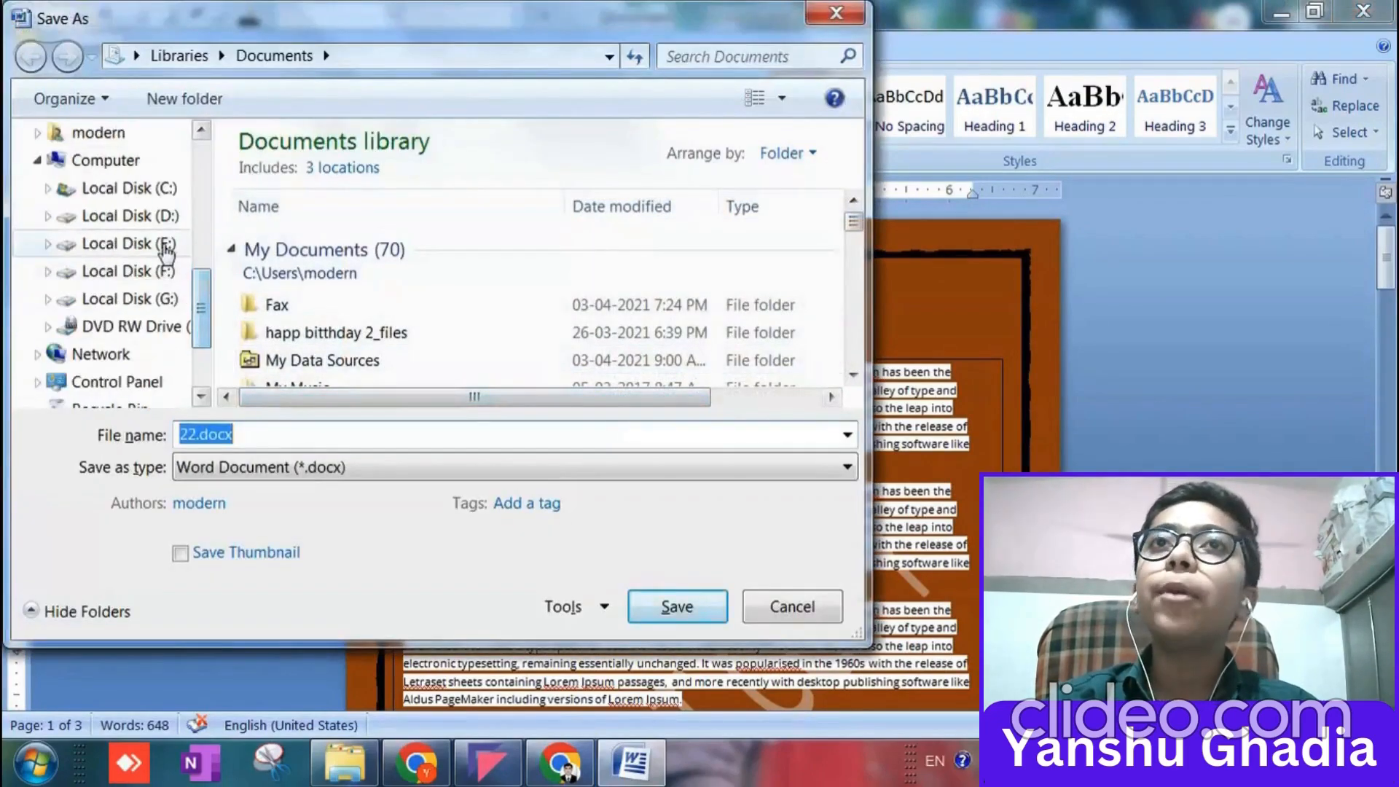
left_click(129, 244)
left_click(504, 261)
double_click(504, 260)
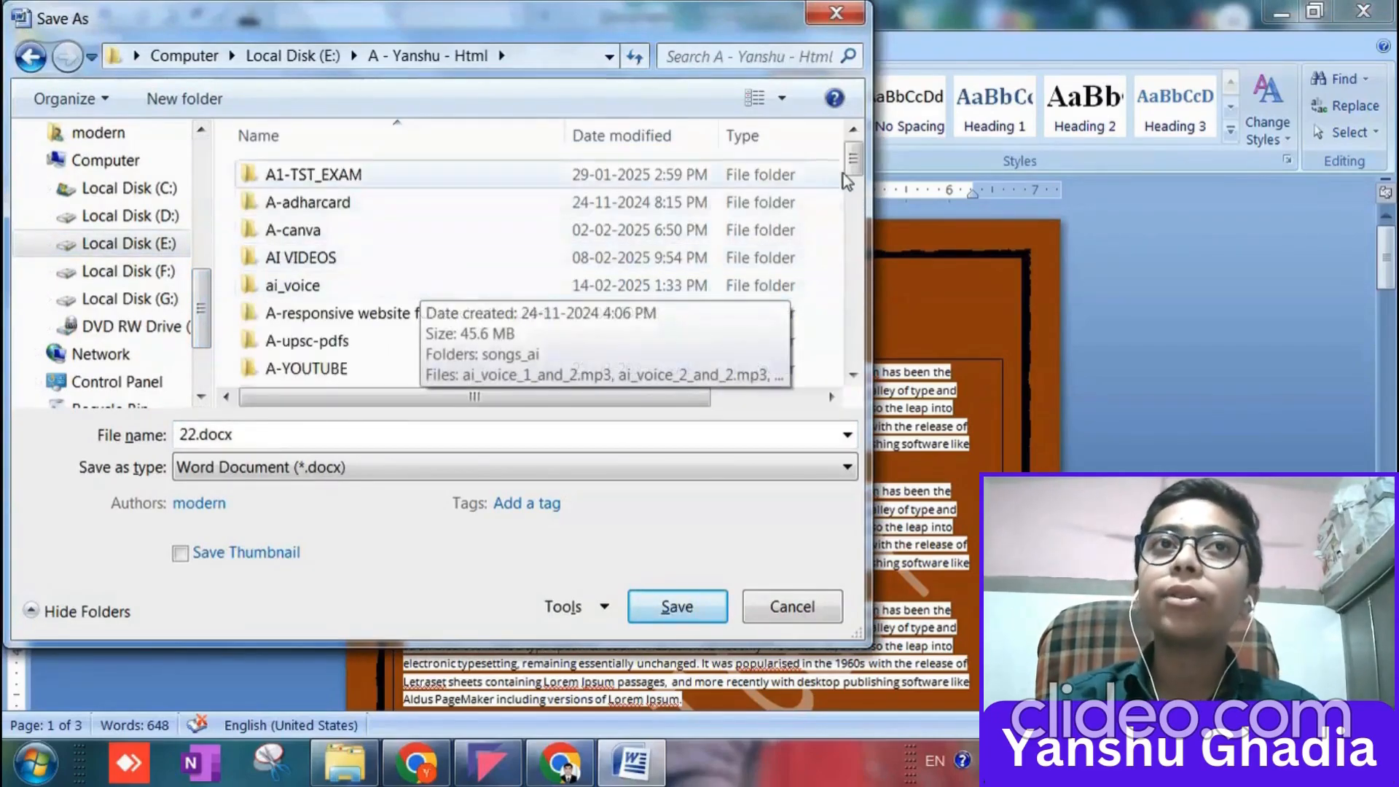
scroll(857, 175, "down", 2)
double_click(421, 251)
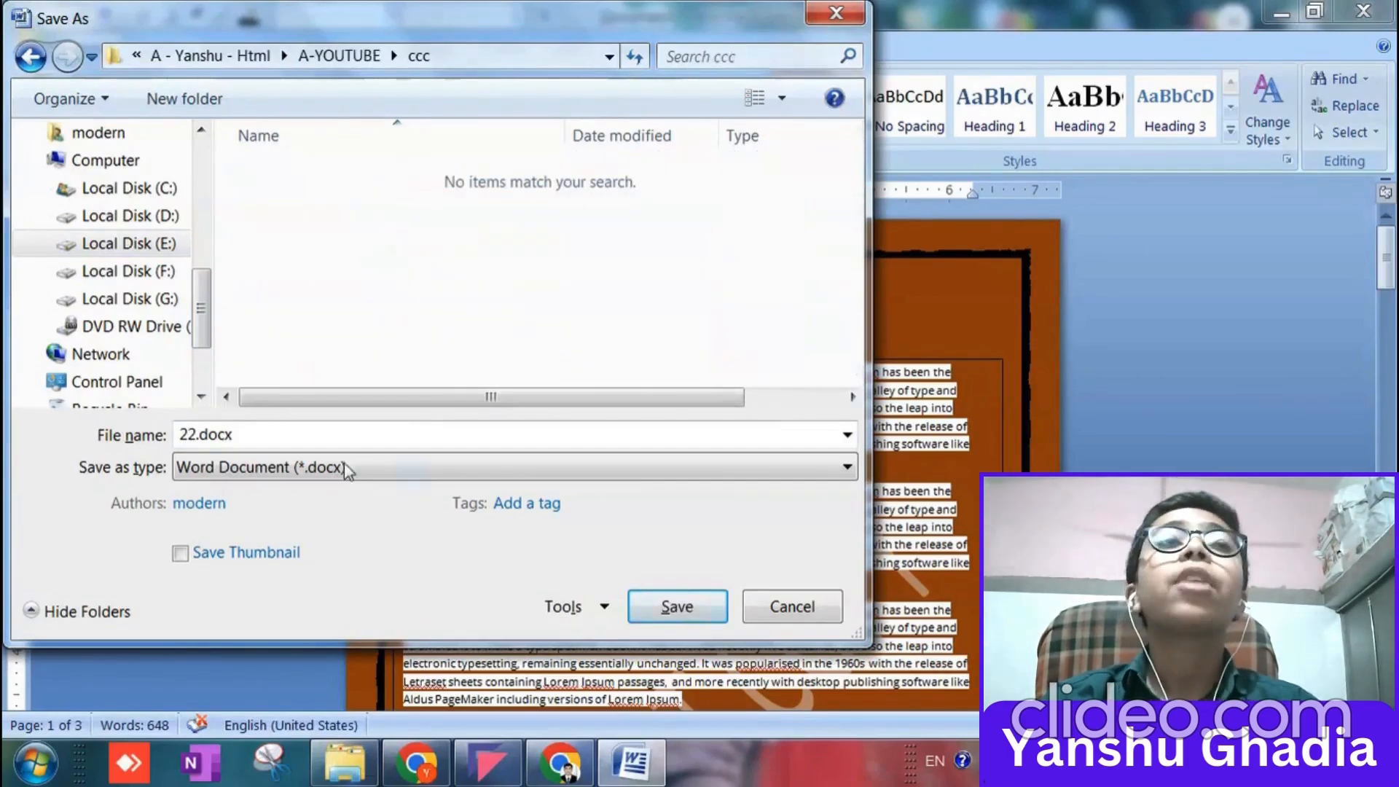
Name the file word.docx and save it as a Word Document in the ccc folder.
left_click(195, 434)
left_click(196, 434)
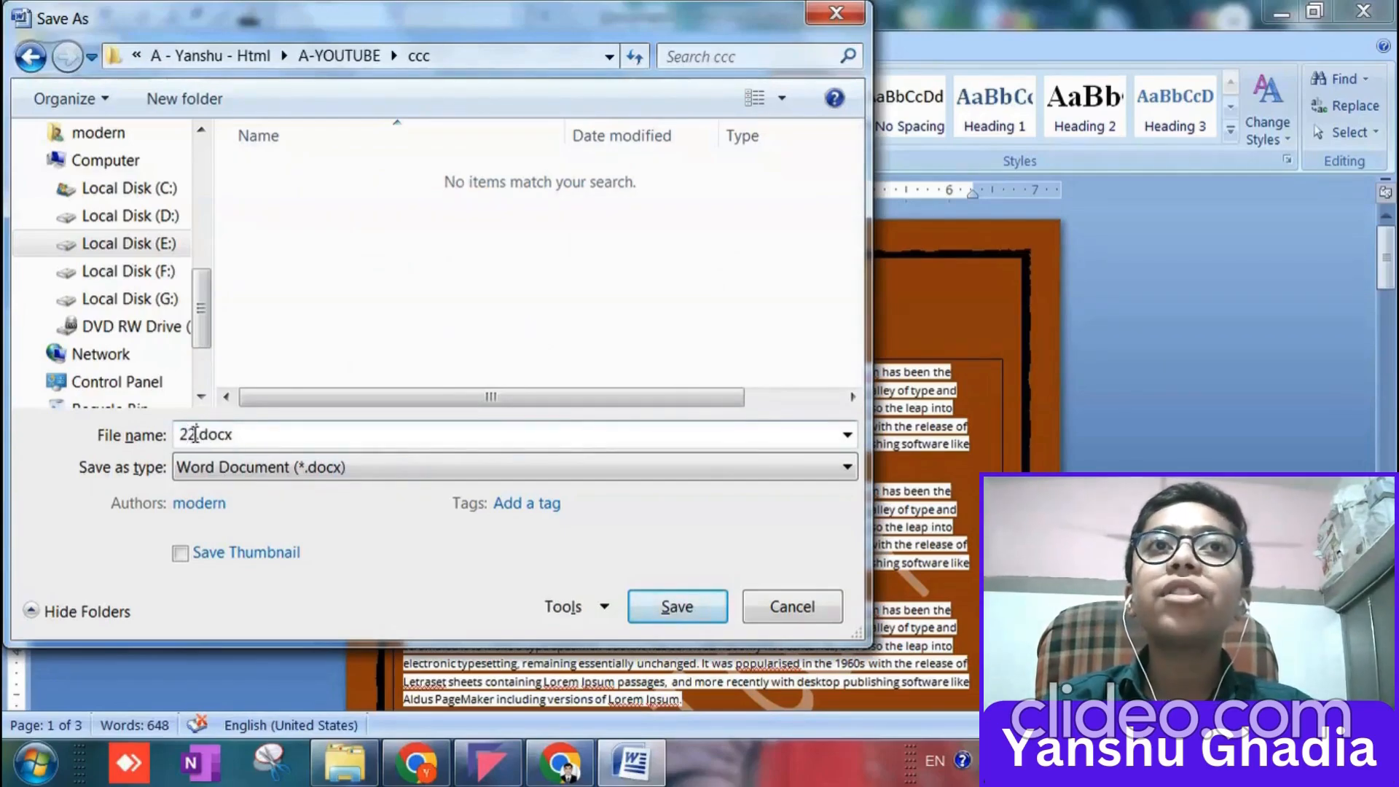
left_click_drag(195, 434, 166, 441)
type("word")
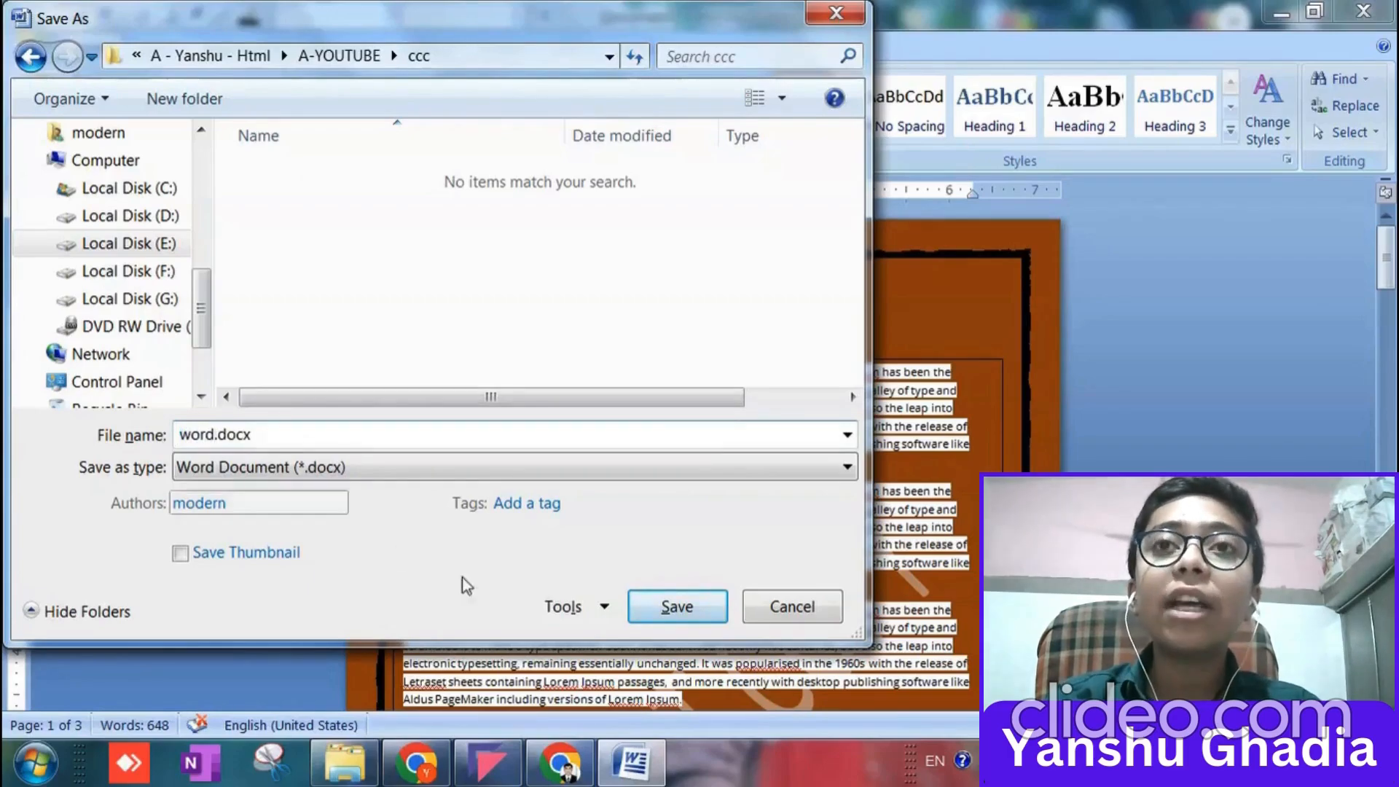
left_click(640, 602)
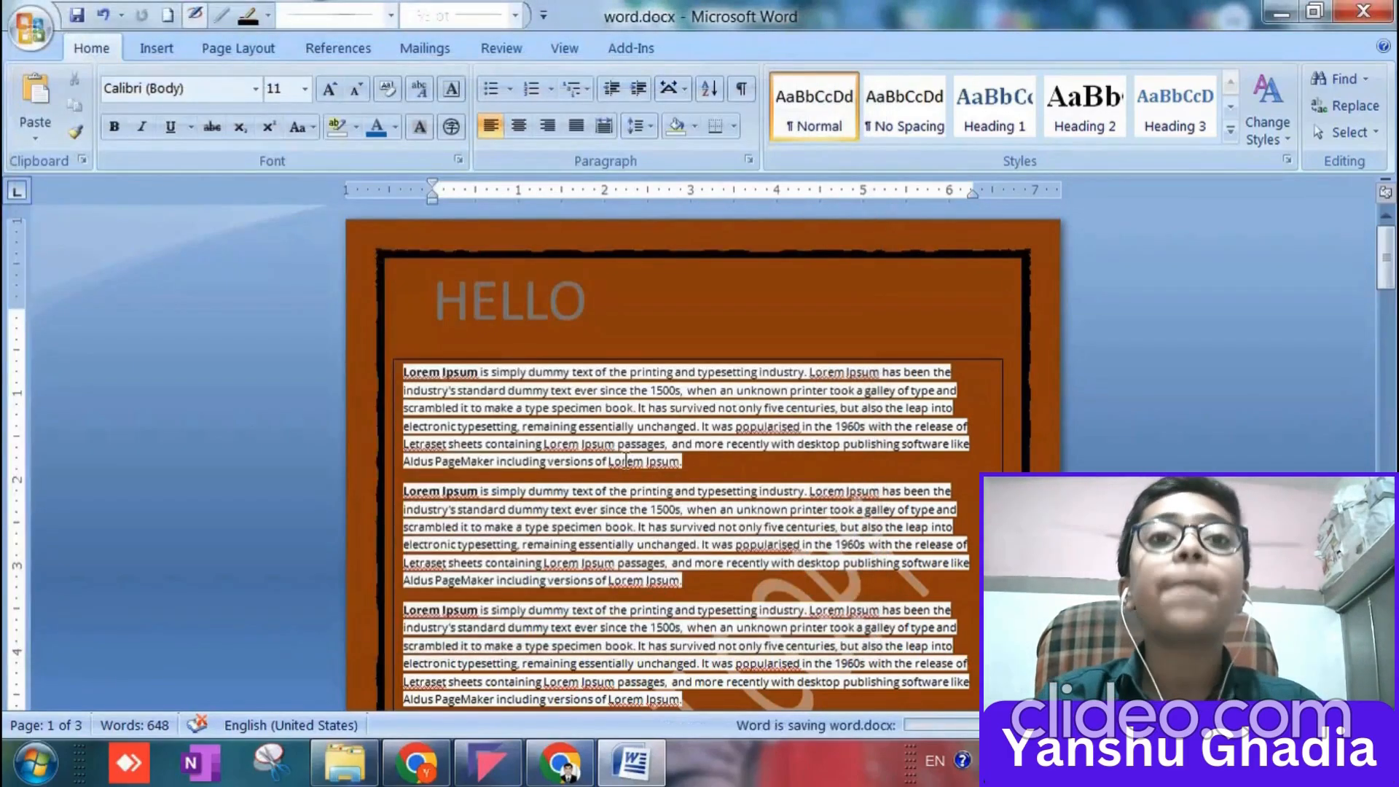
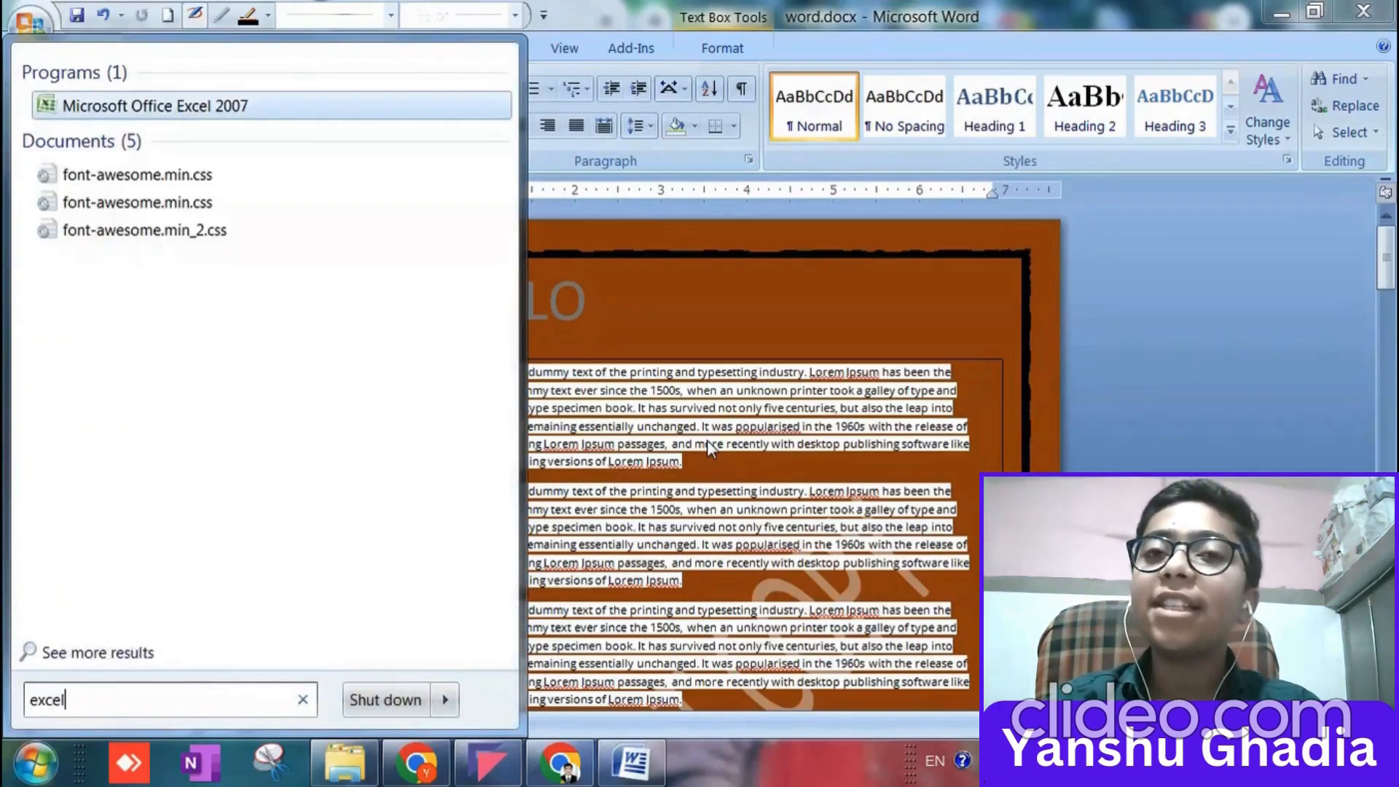
Launch Microsoft Office Excel 2007 with a blank workbook in a full-screen window.
key("Return")
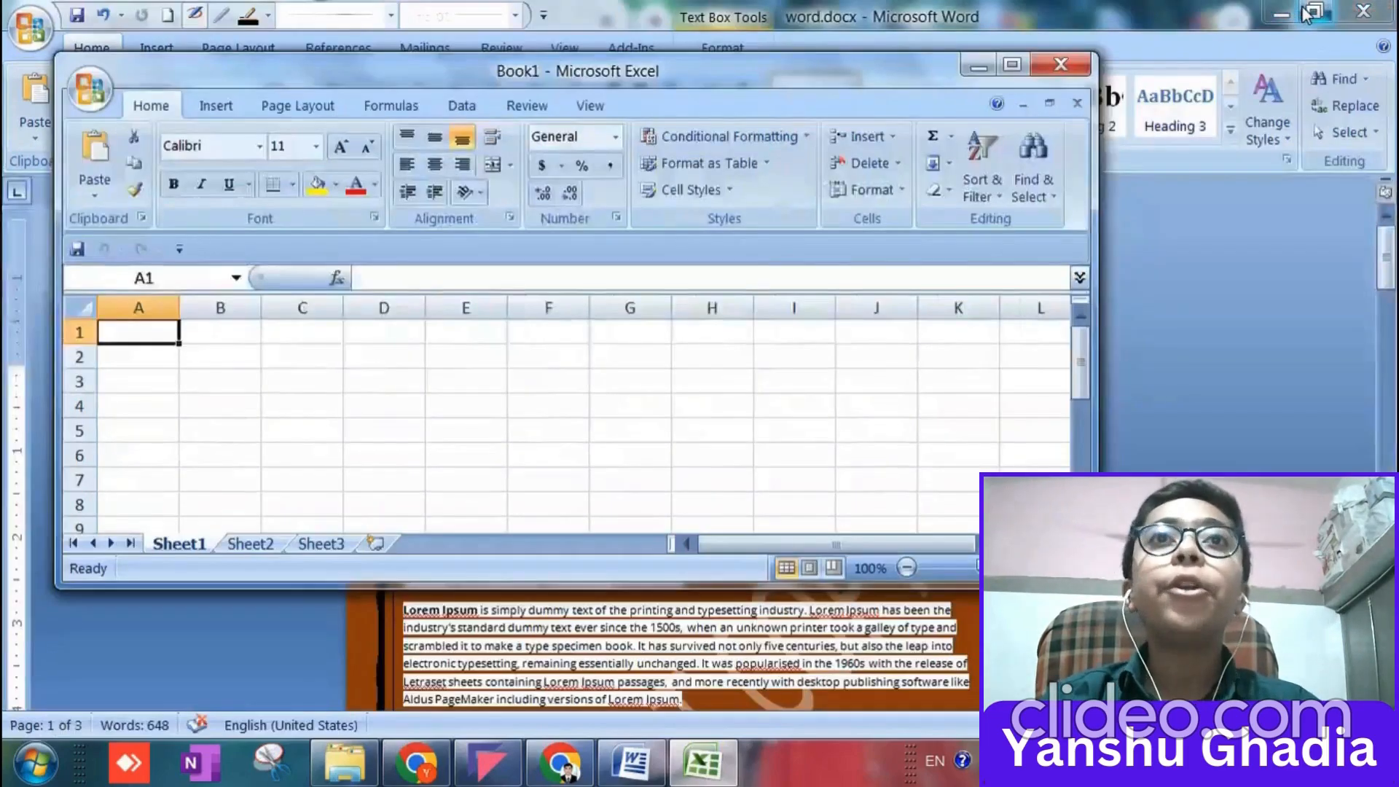
left_click(1314, 10)
left_click(1012, 64)
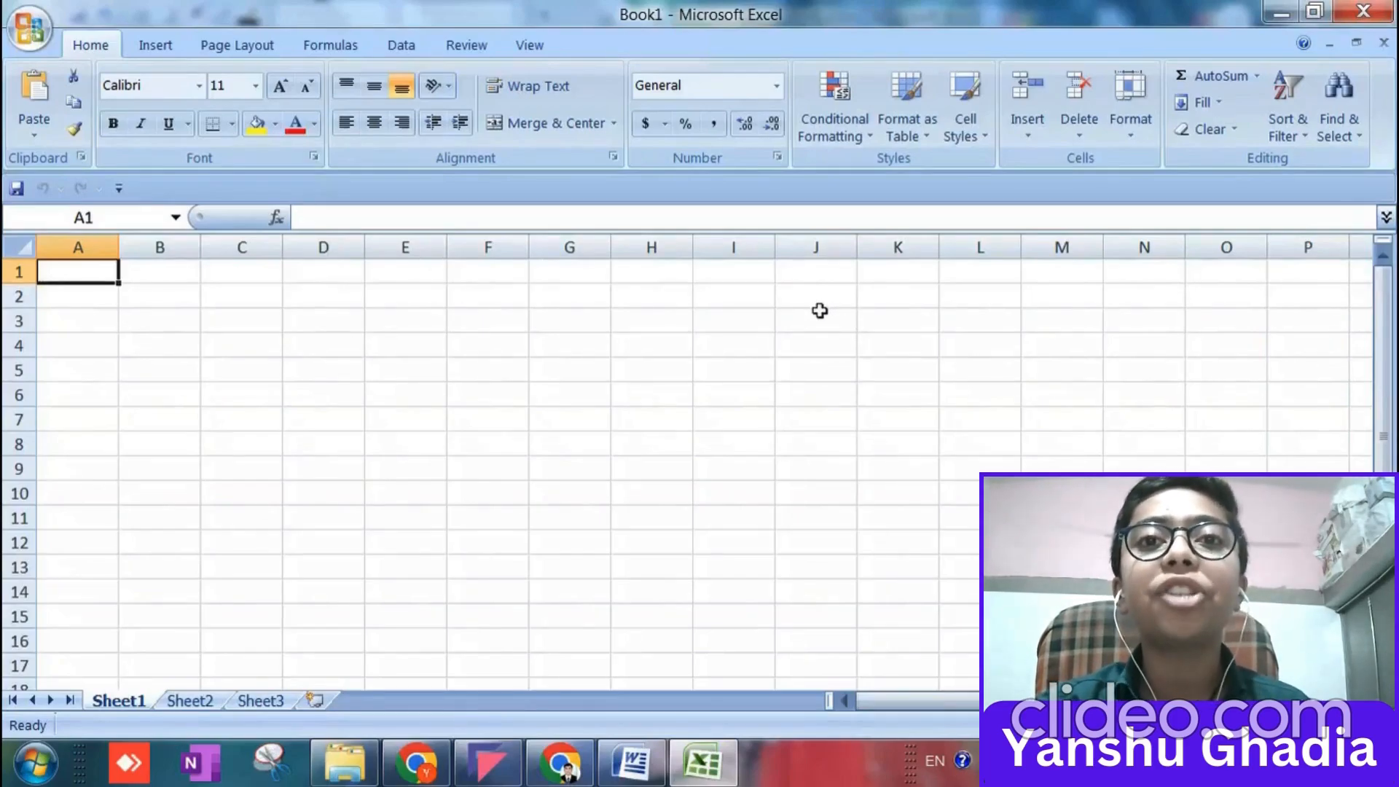
Try out extending the cell selection and selecting all of row 1, ending back on cell A1.
key("shift+Right")
key("shift+Right")
key("shift+Right")
key("shift+Right")
key("Left")
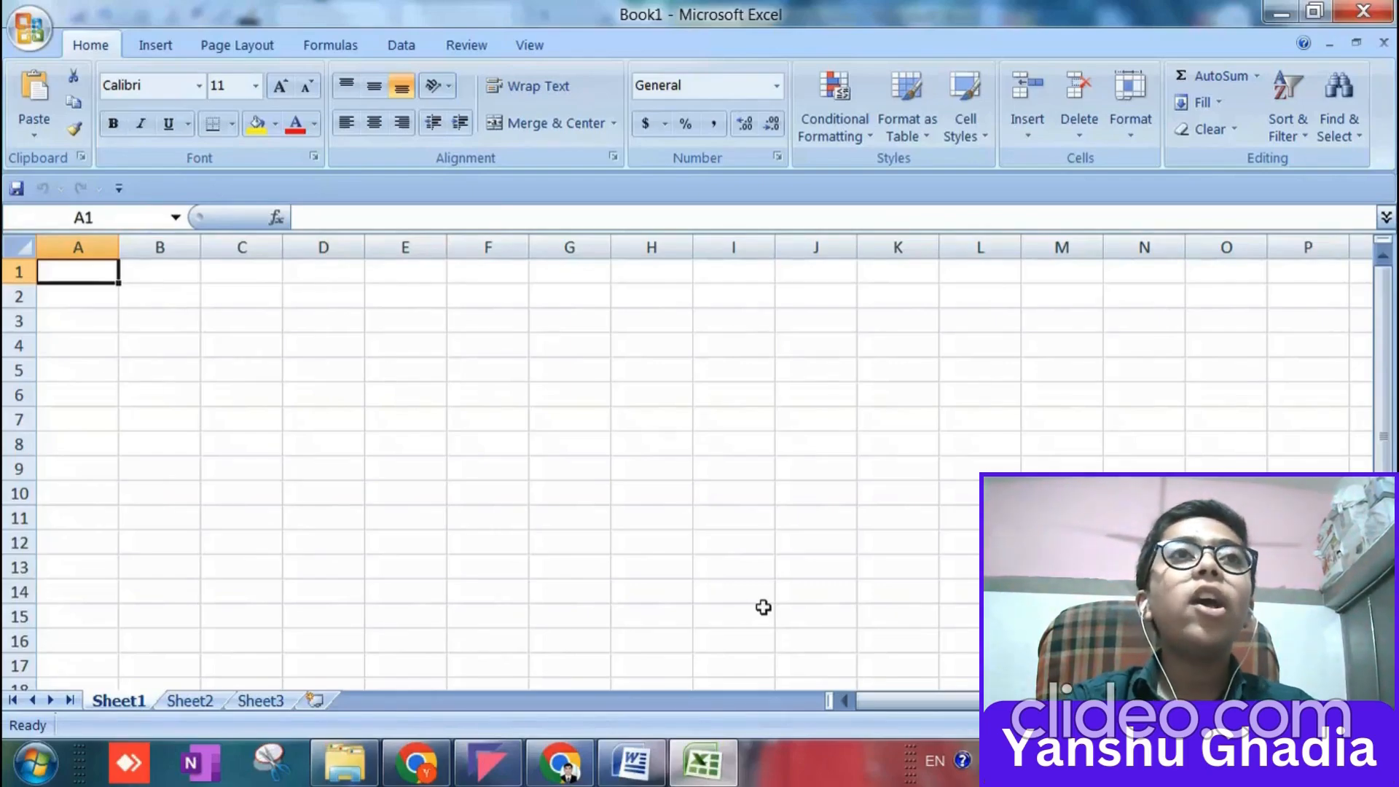
key("shift+space")
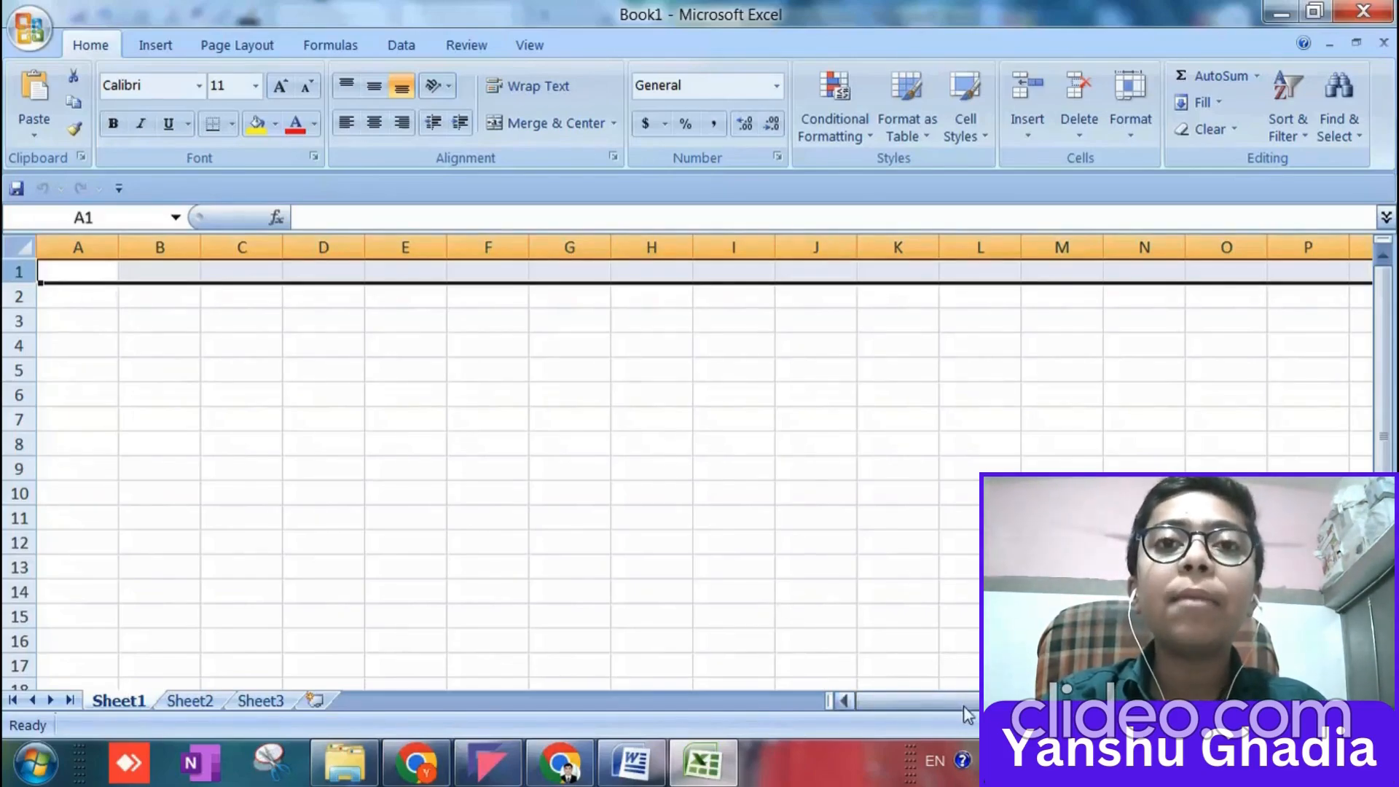
mouse_move(867, 700)
left_mouse_down()
mouse_move(929, 700)
mouse_move(860, 700)
left_mouse_up()
left_click(88, 281)
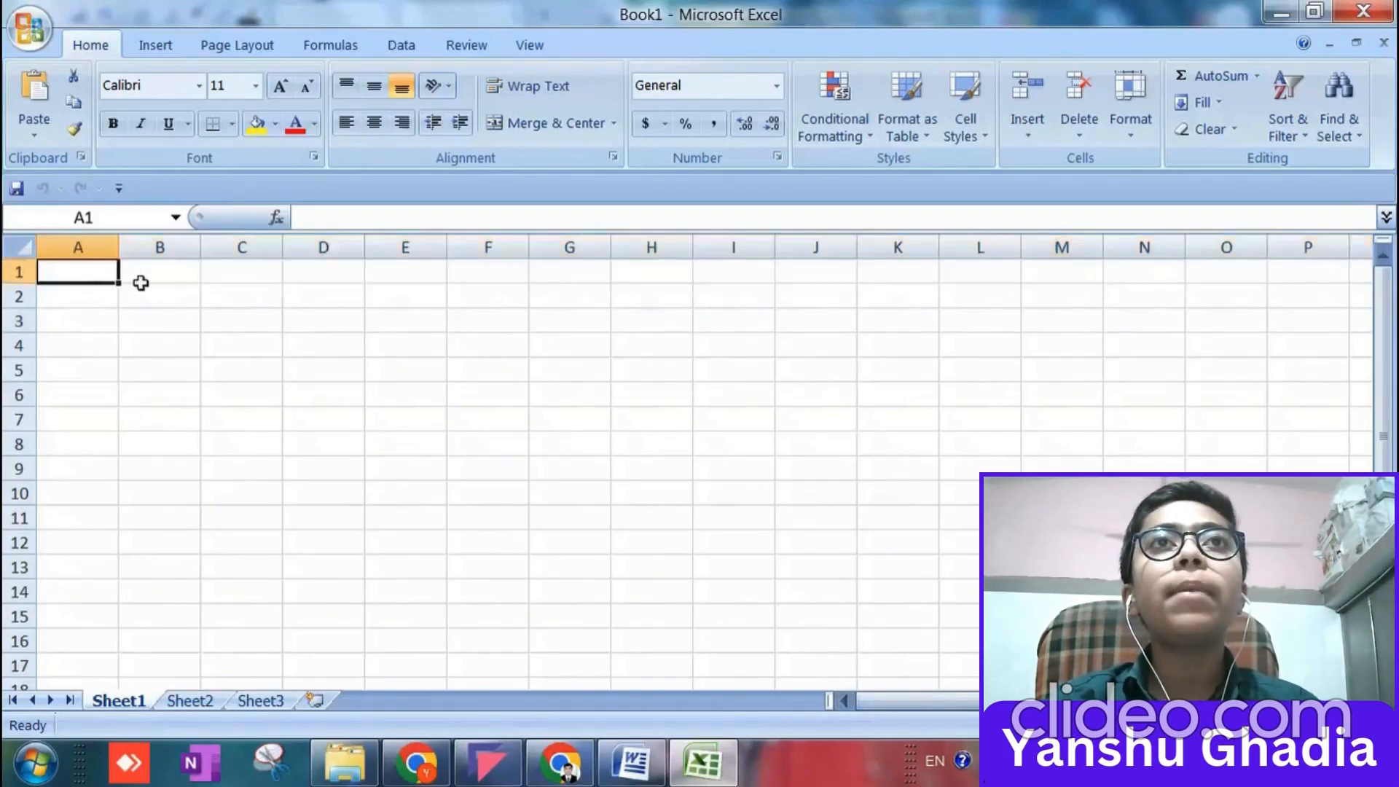
key("shift+Right")
key("shift+Left")
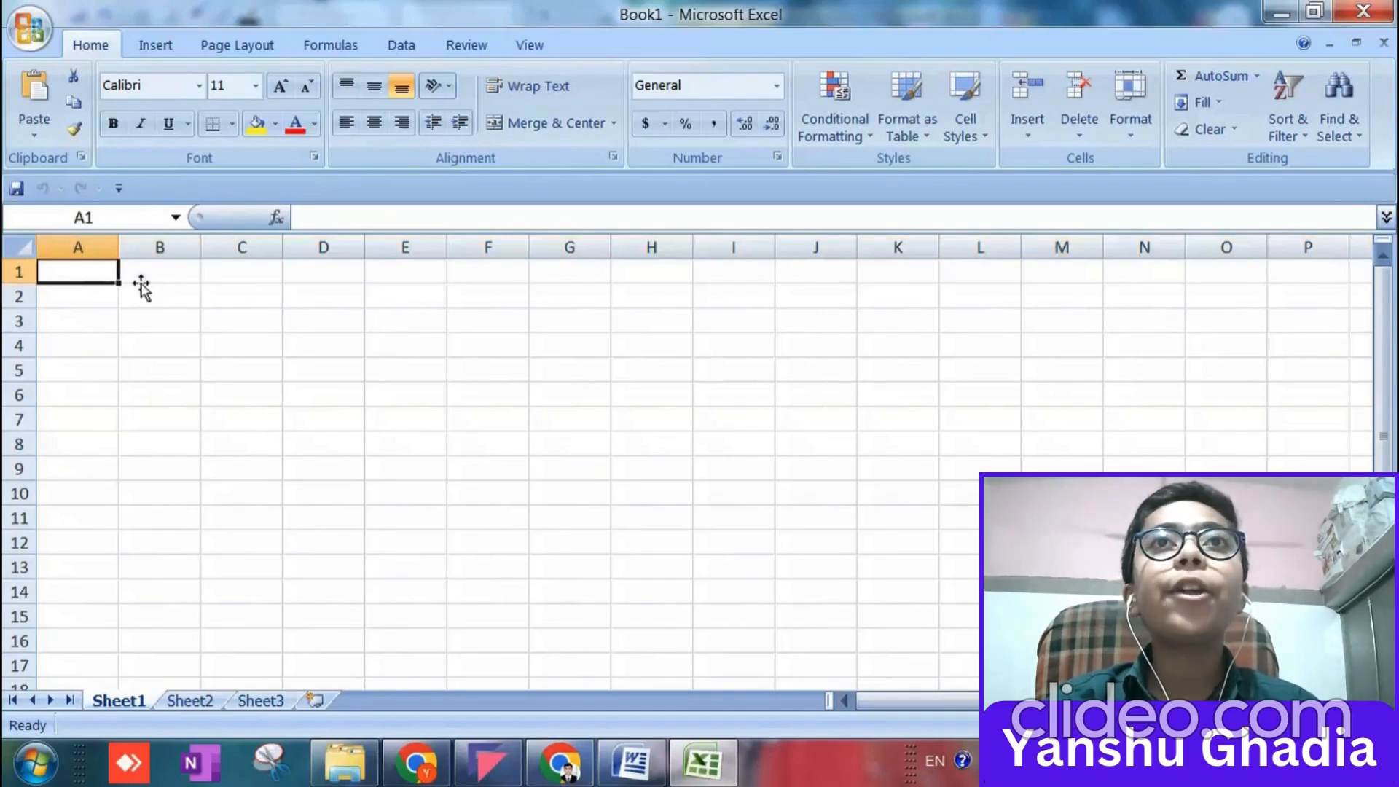
Jump to the last column and last row of Sheet1 and return to cell A1.
key("ctrl+Right")
key("ctrl+Left")
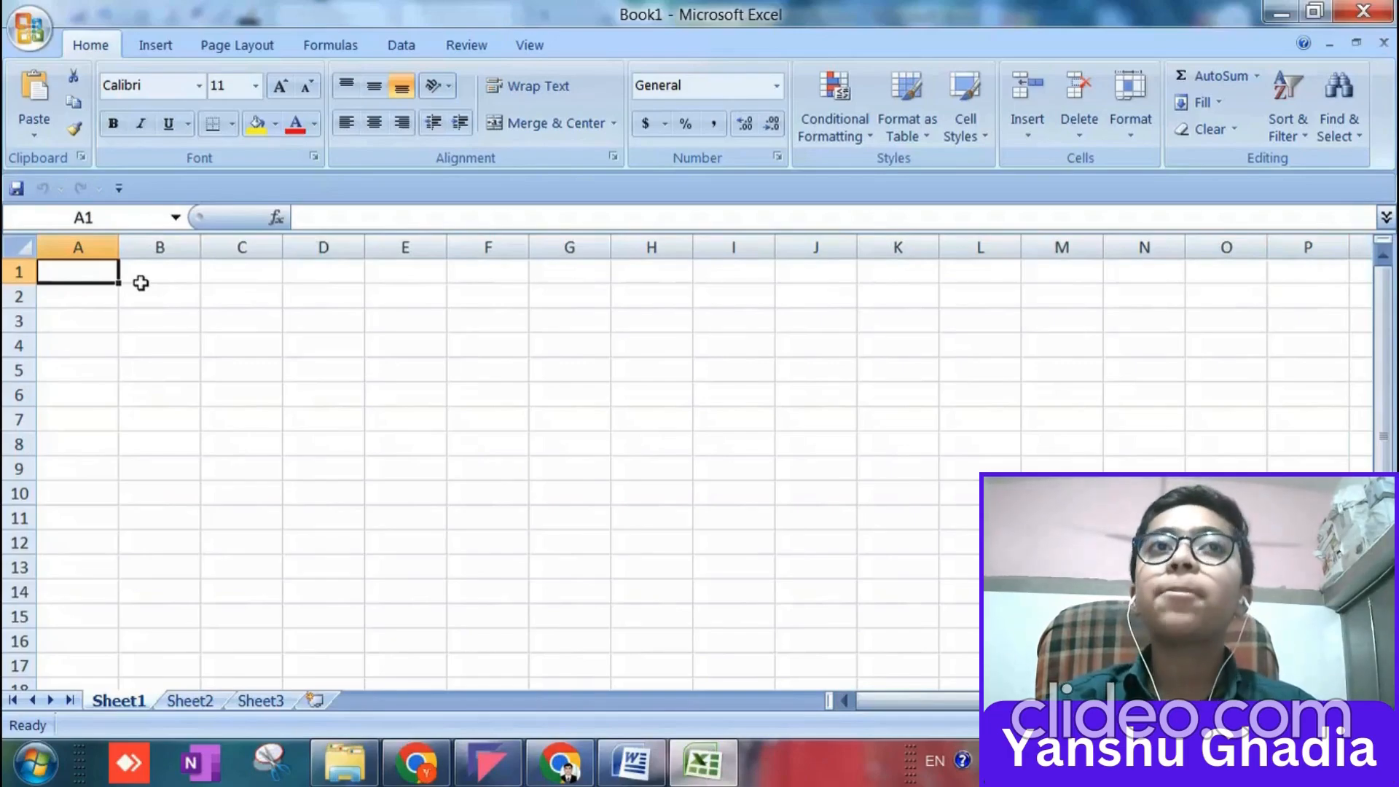
key("ctrl+Right")
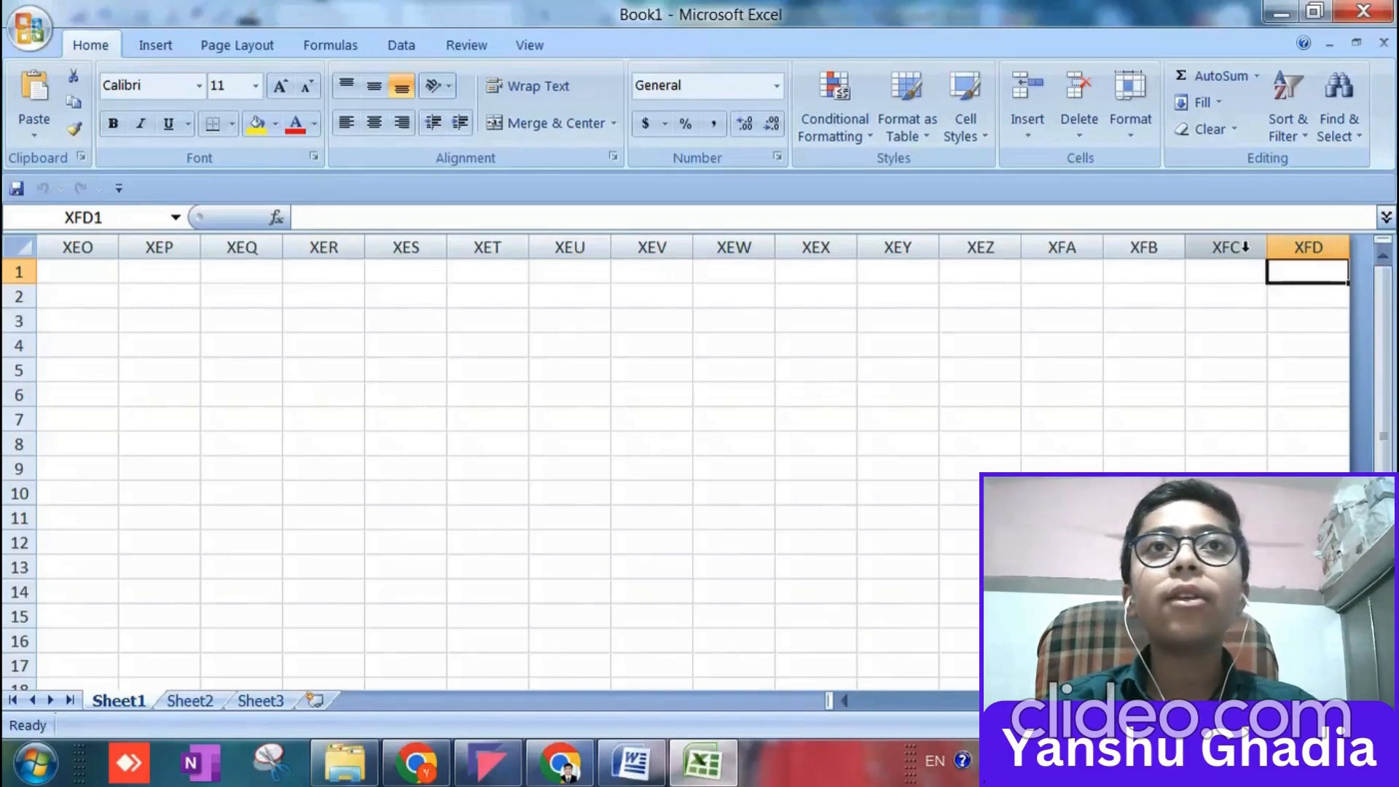
key("ctrl+Down")
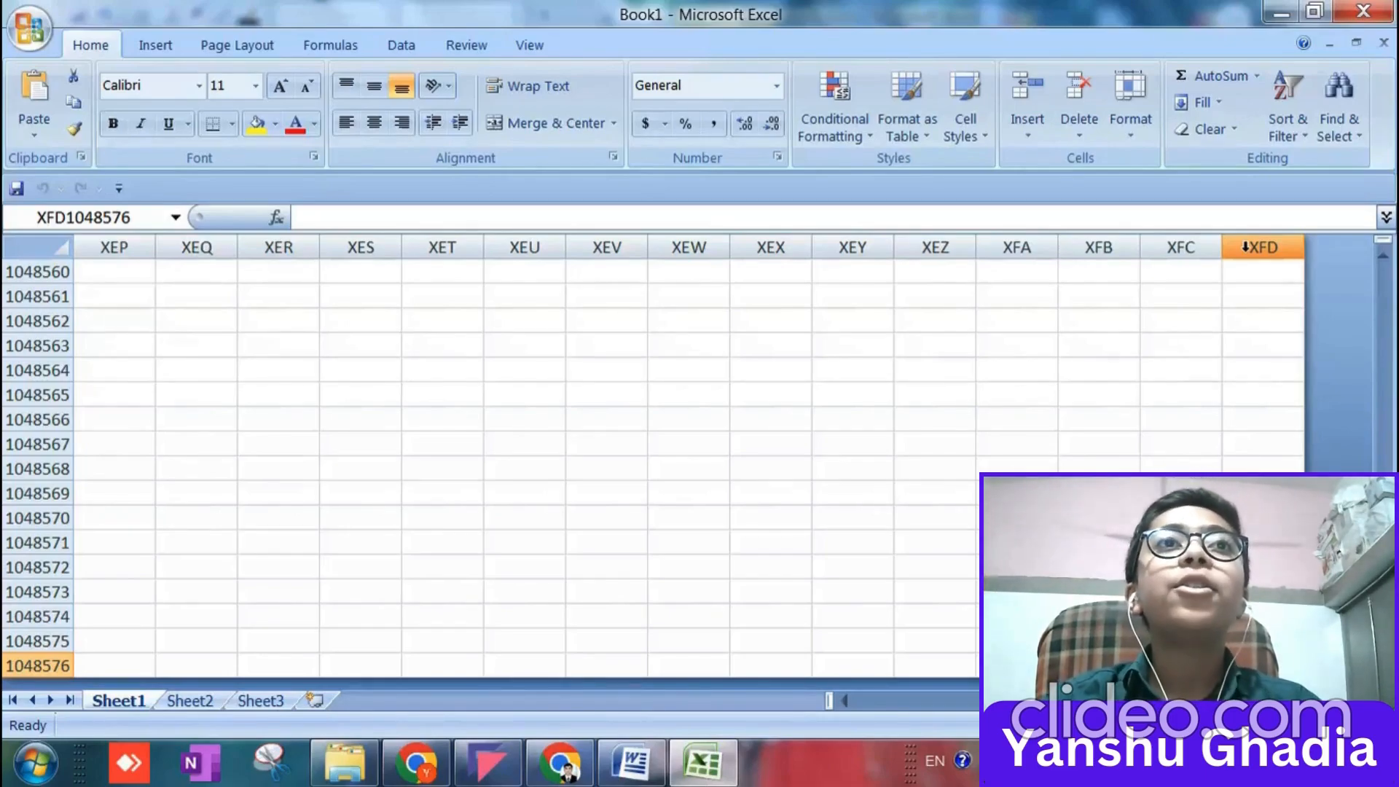
key("ctrl+Left")
key("ctrl+Up")
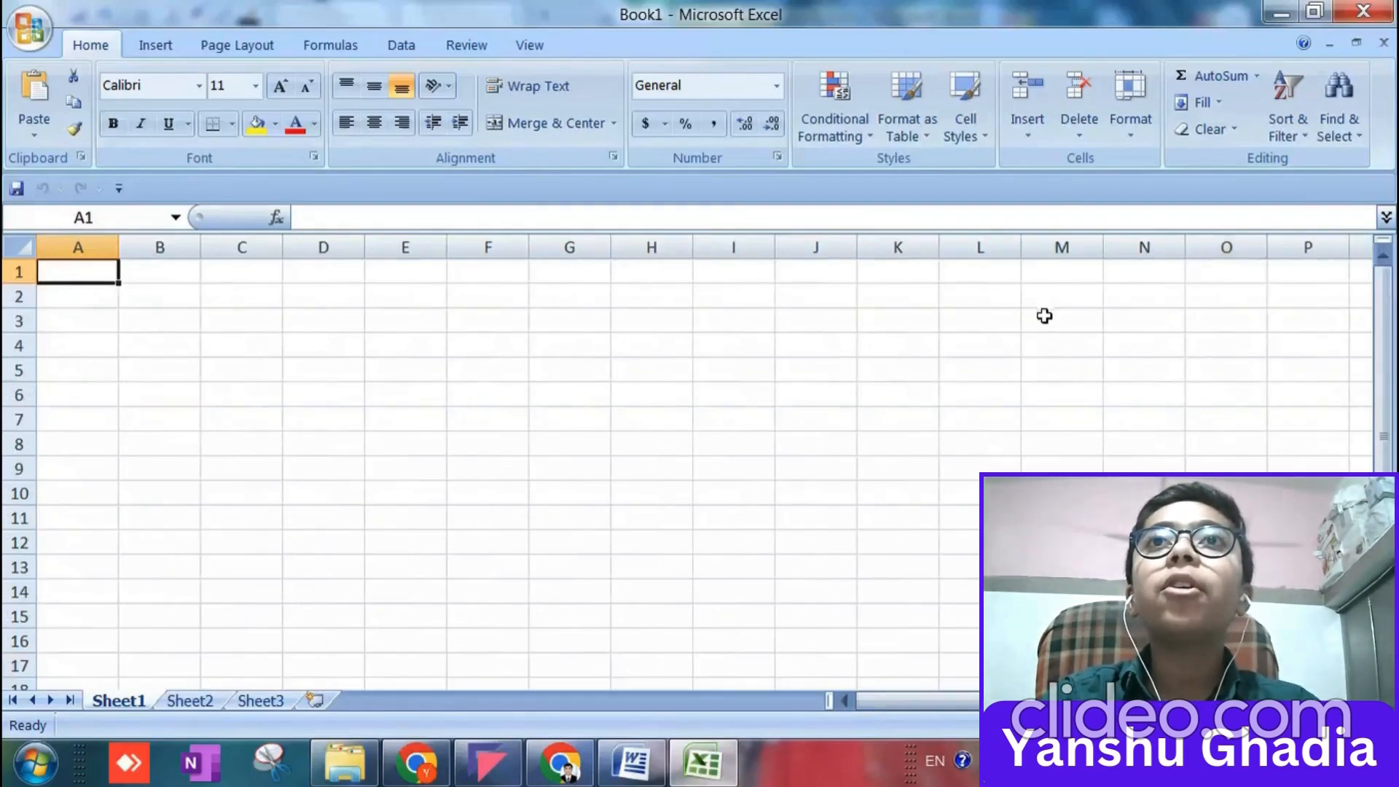
View the Sheet2 and Sheet3 worksheets and return to Sheet1.
left_click(196, 704)
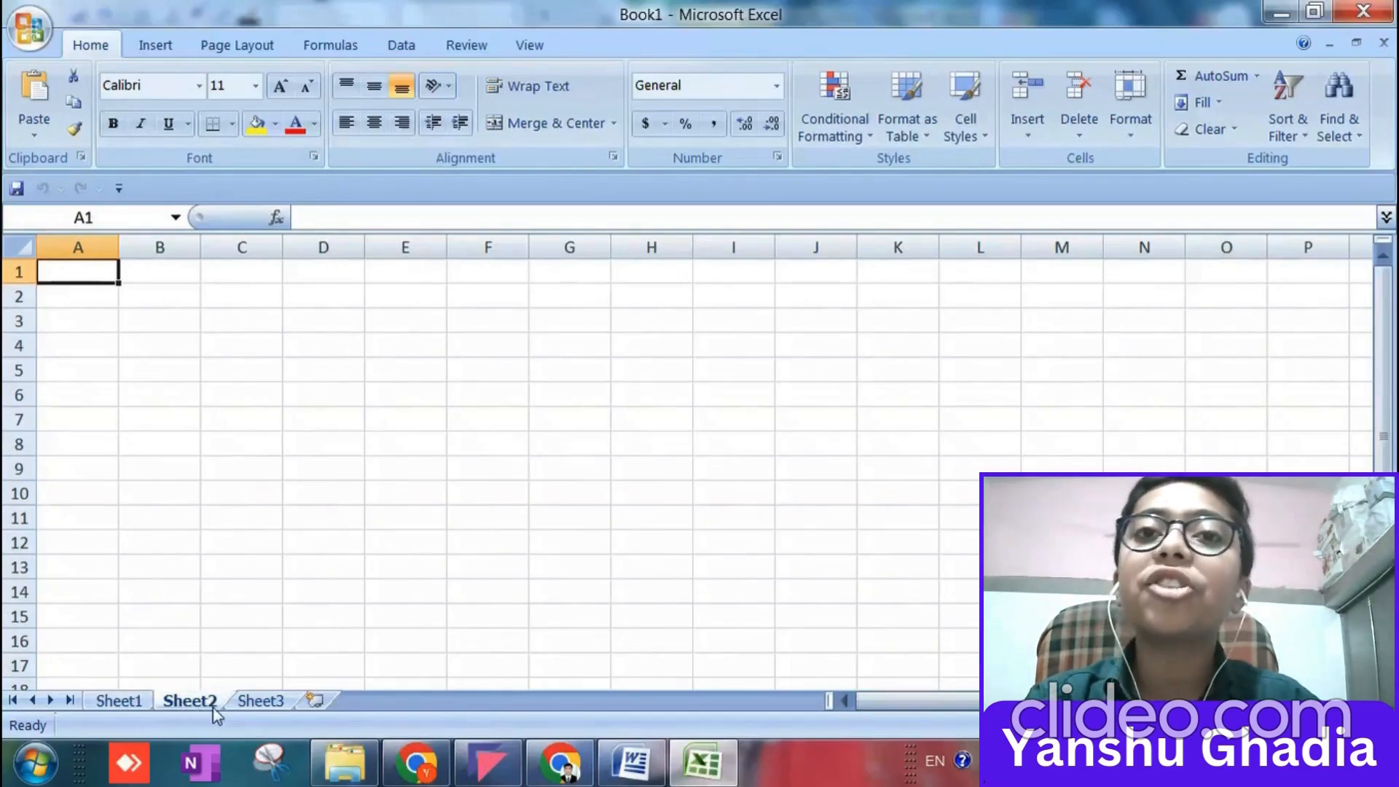
left_click(252, 701)
left_click(122, 704)
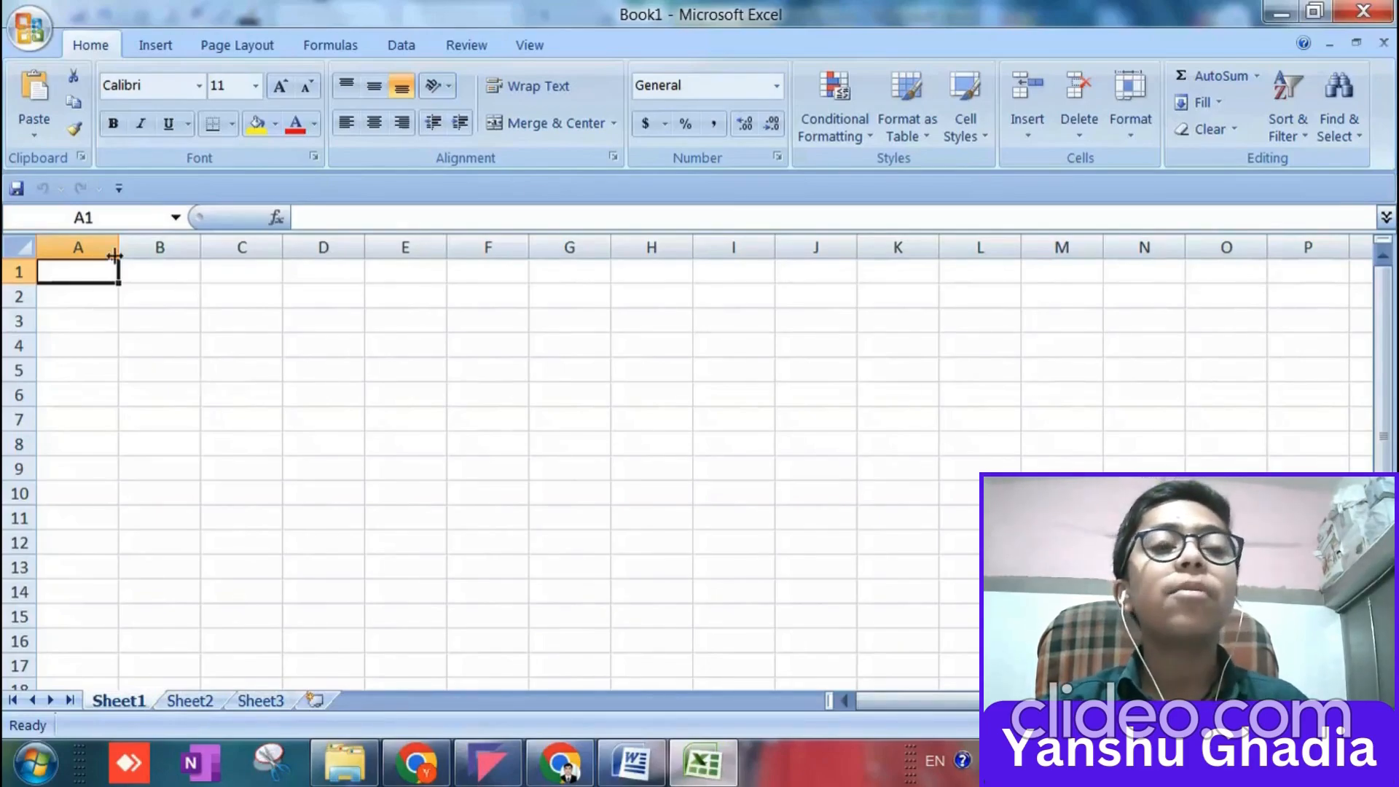
Go to cell B2 by its cell reference and return to cell A1.
left_click(120, 219)
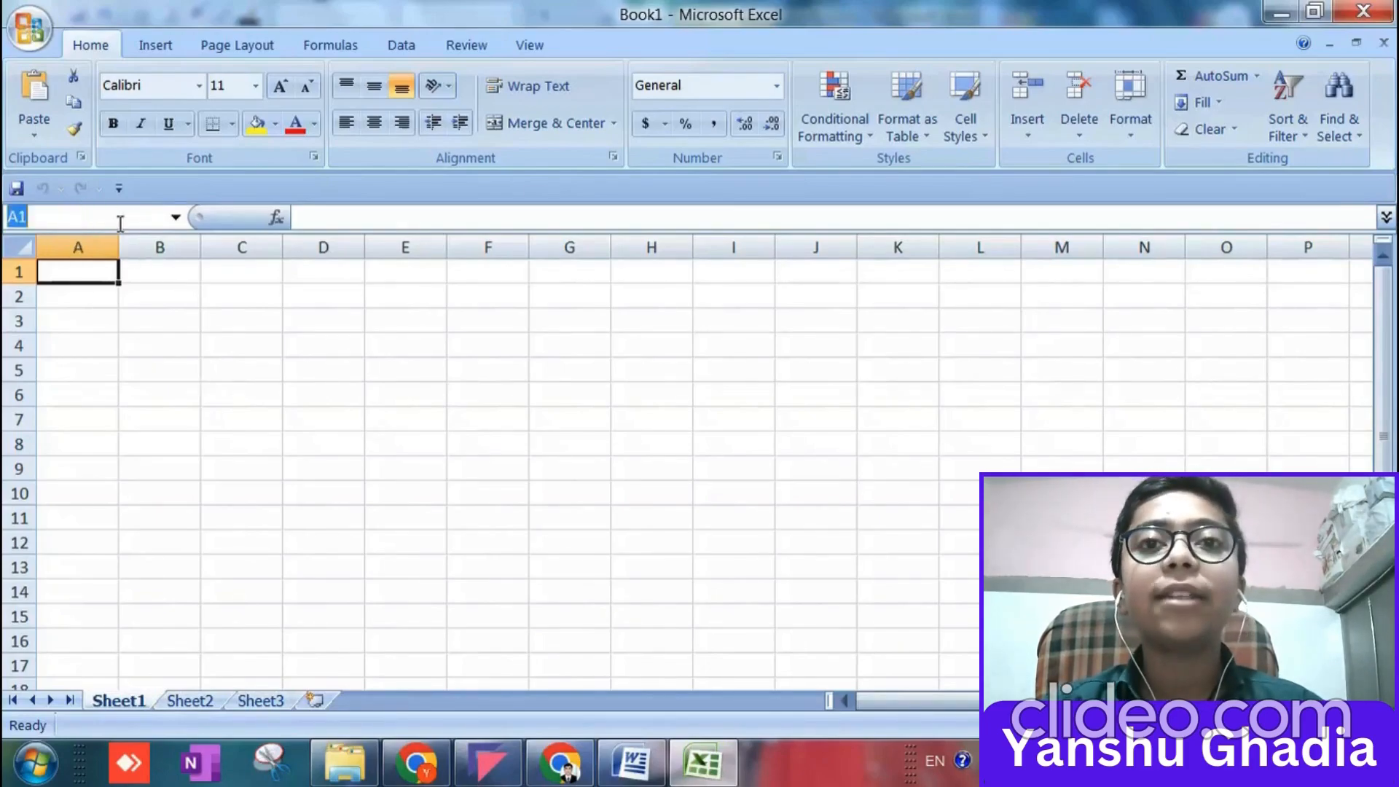
type("B2")
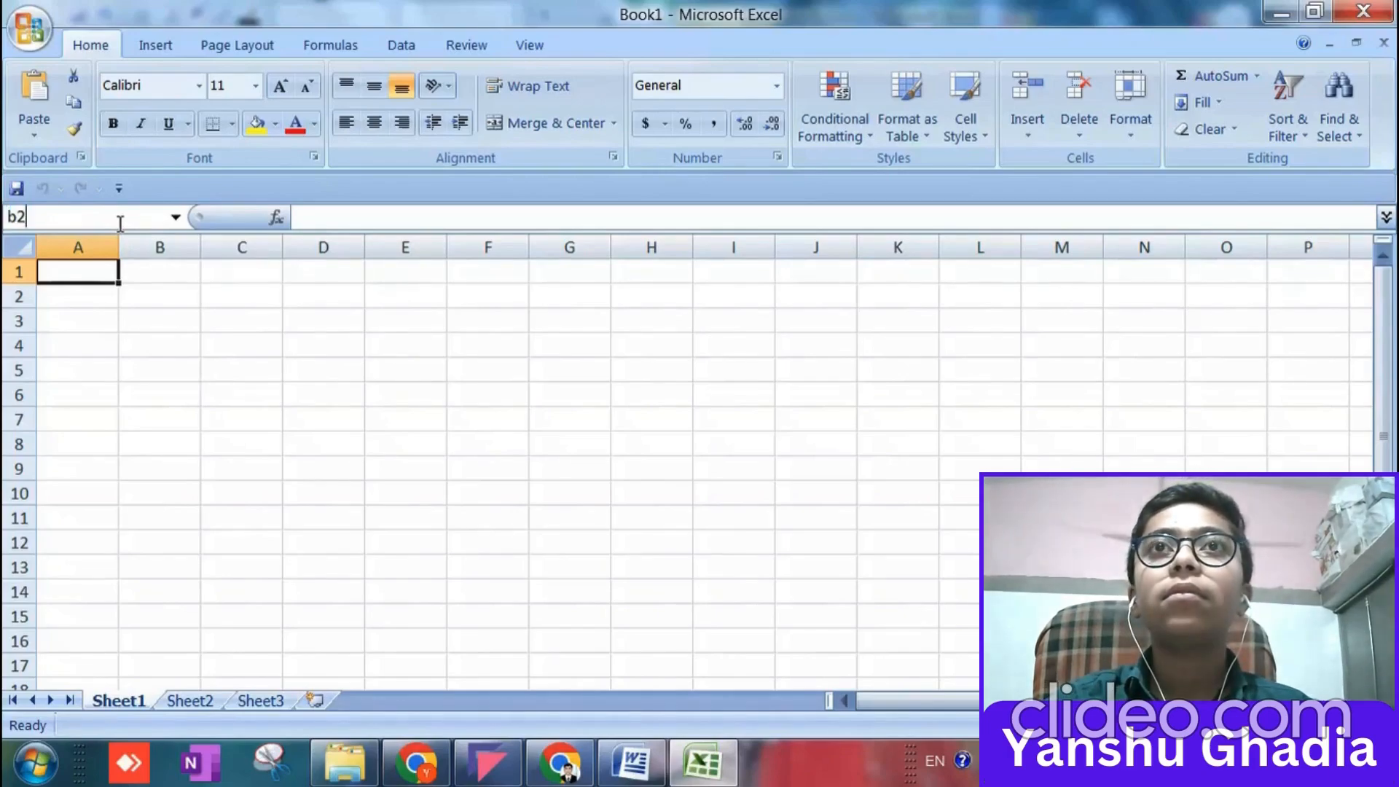
key("Return")
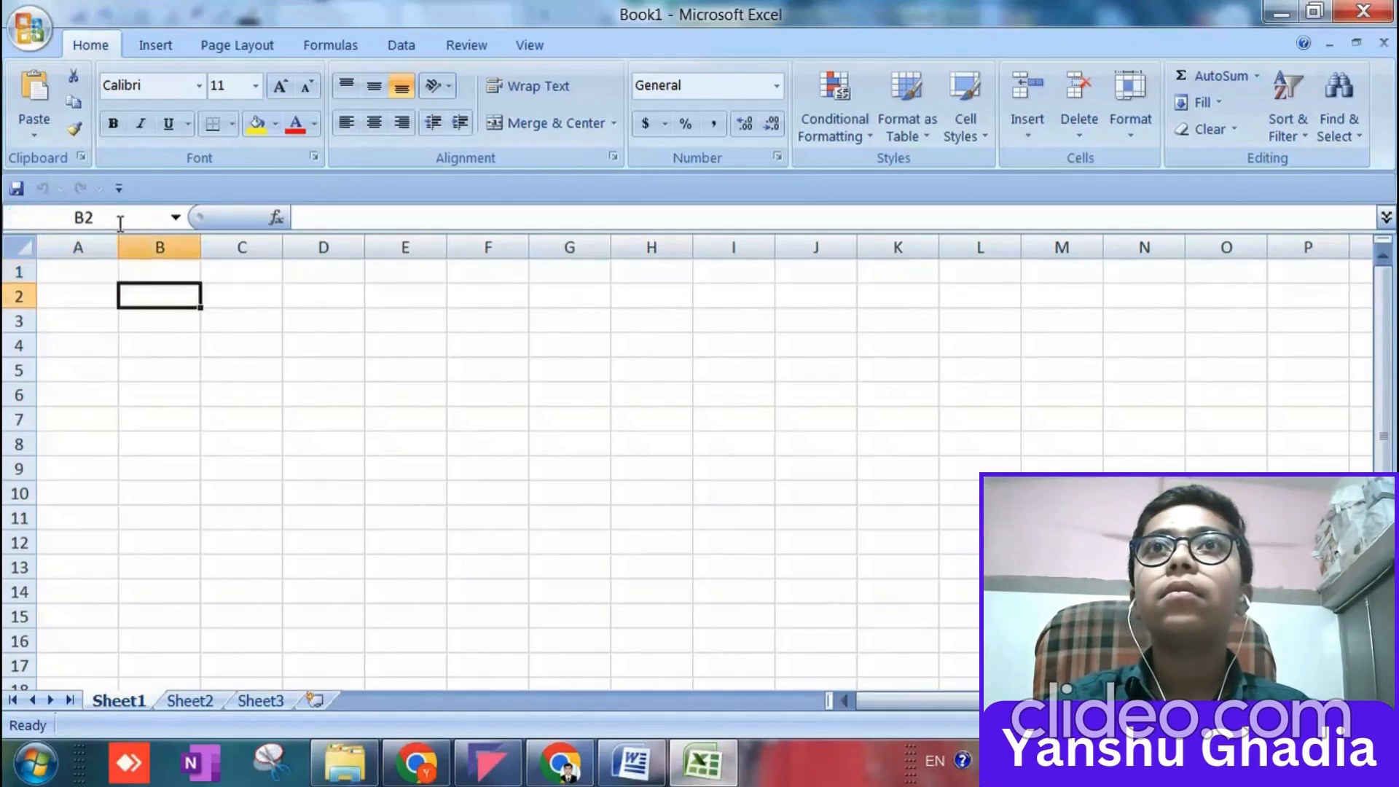
left_click(99, 273)
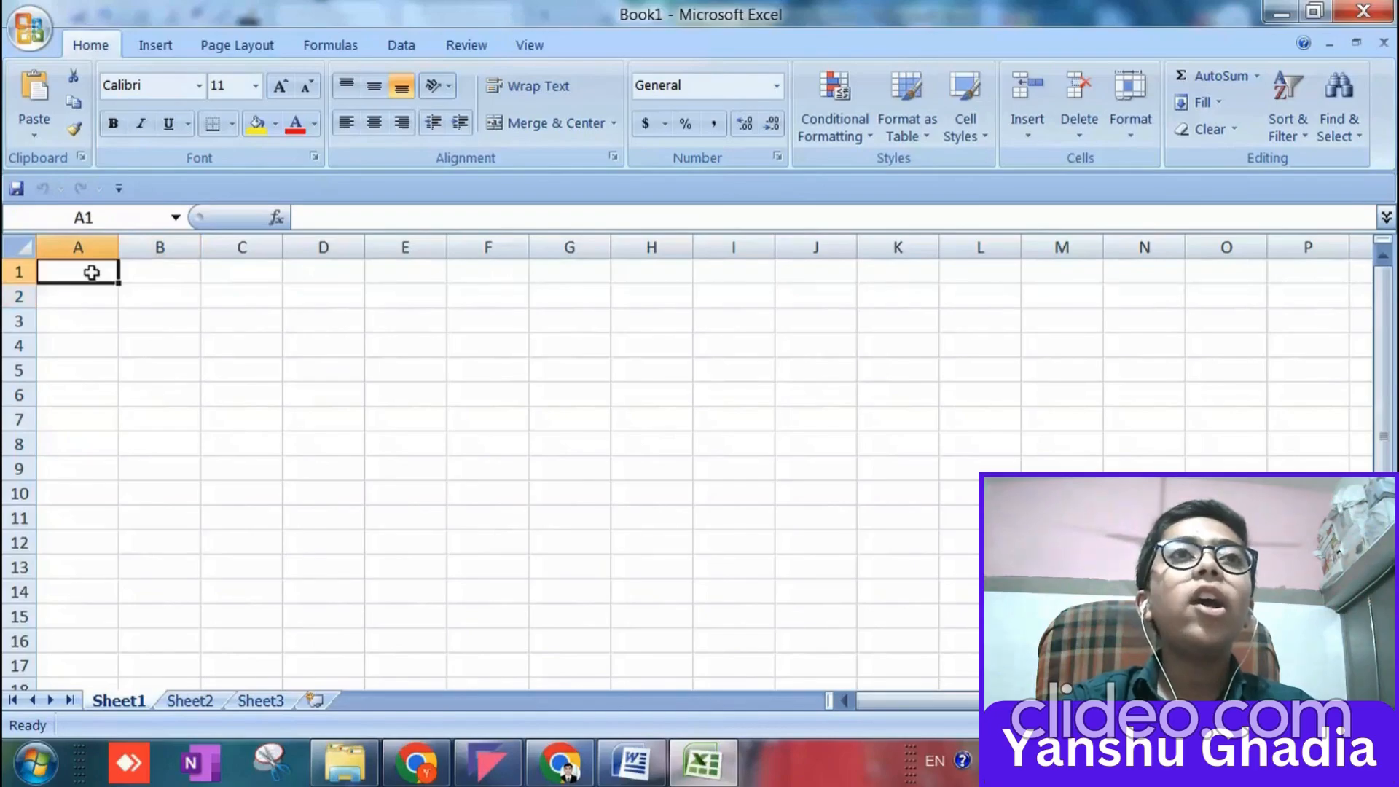
left_click(175, 218)
left_click(245, 317)
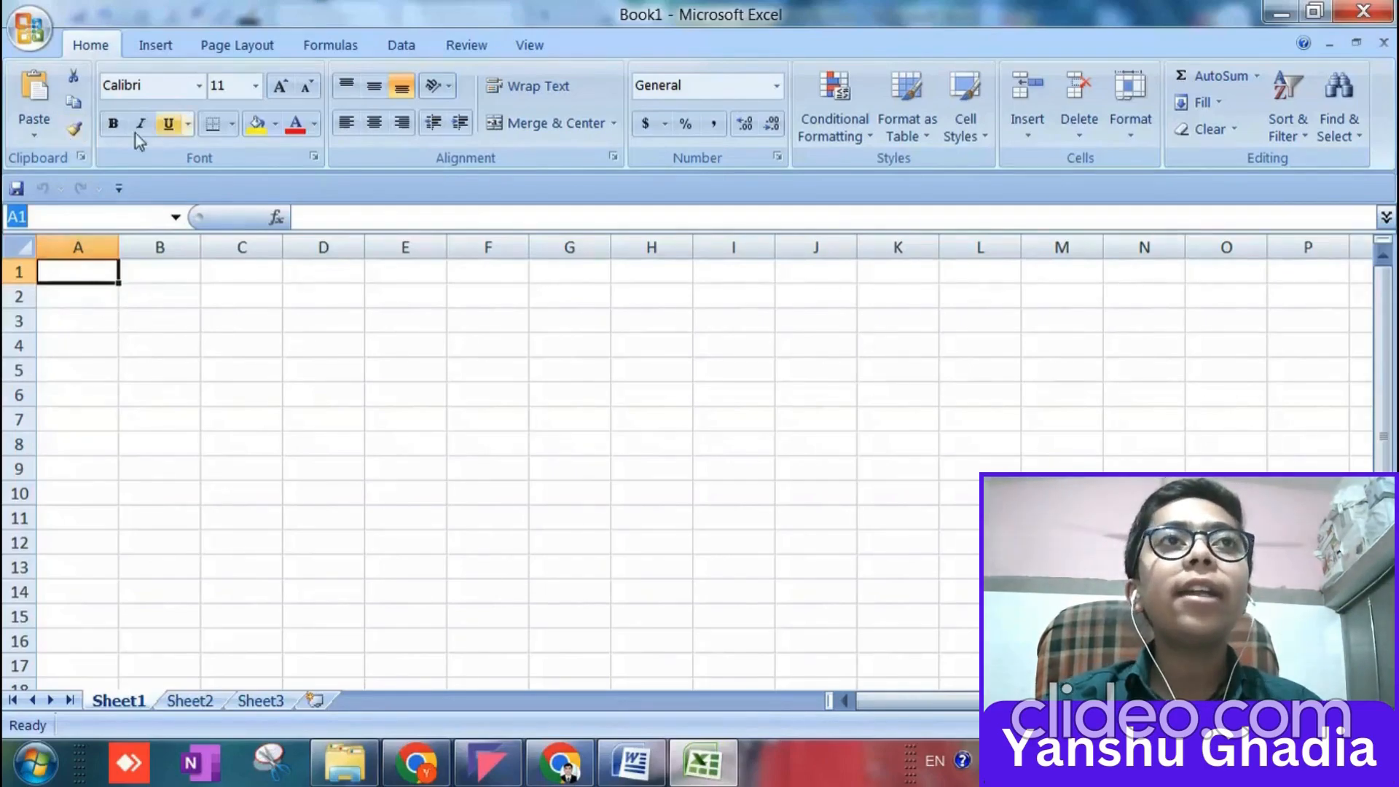
Set the worksheet's paper size to A4.
left_click(152, 48)
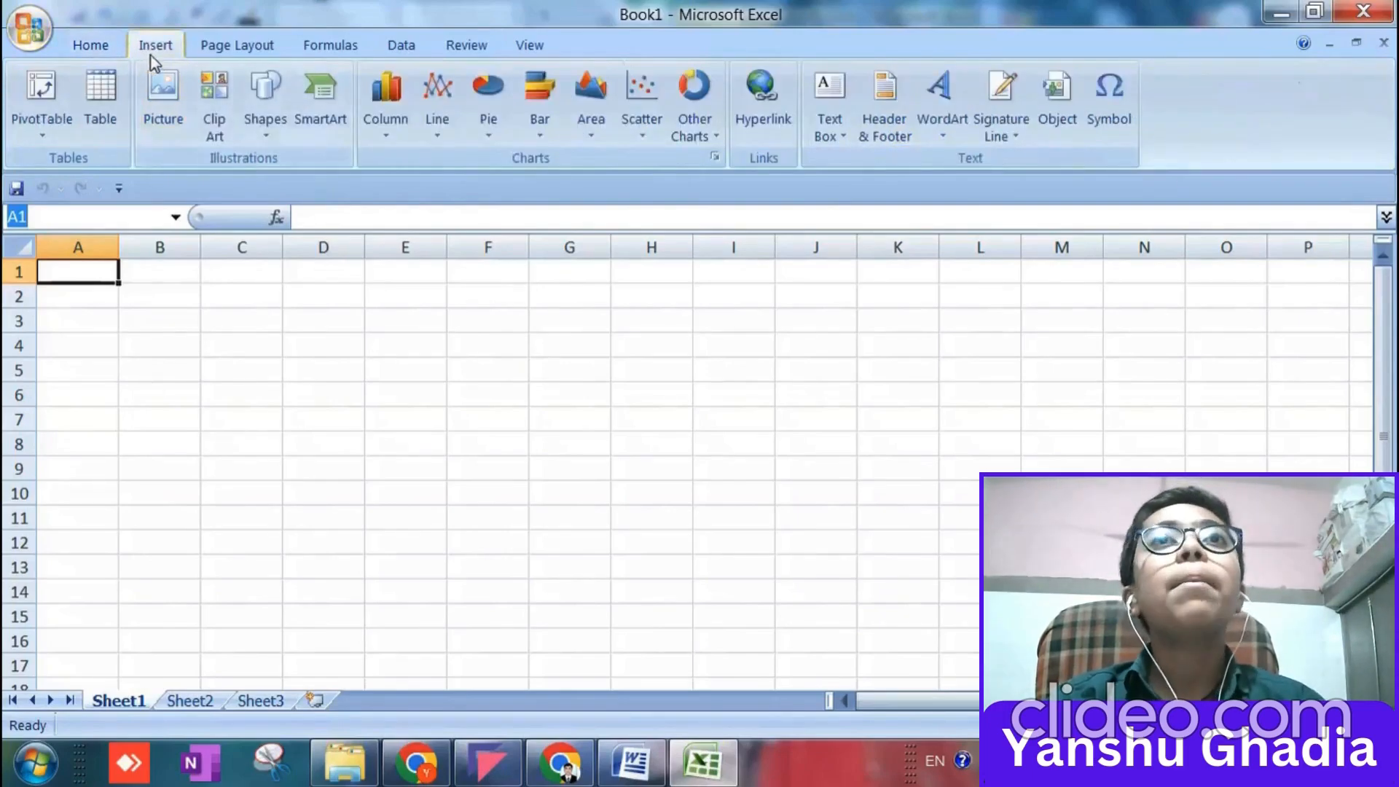
left_click(232, 48)
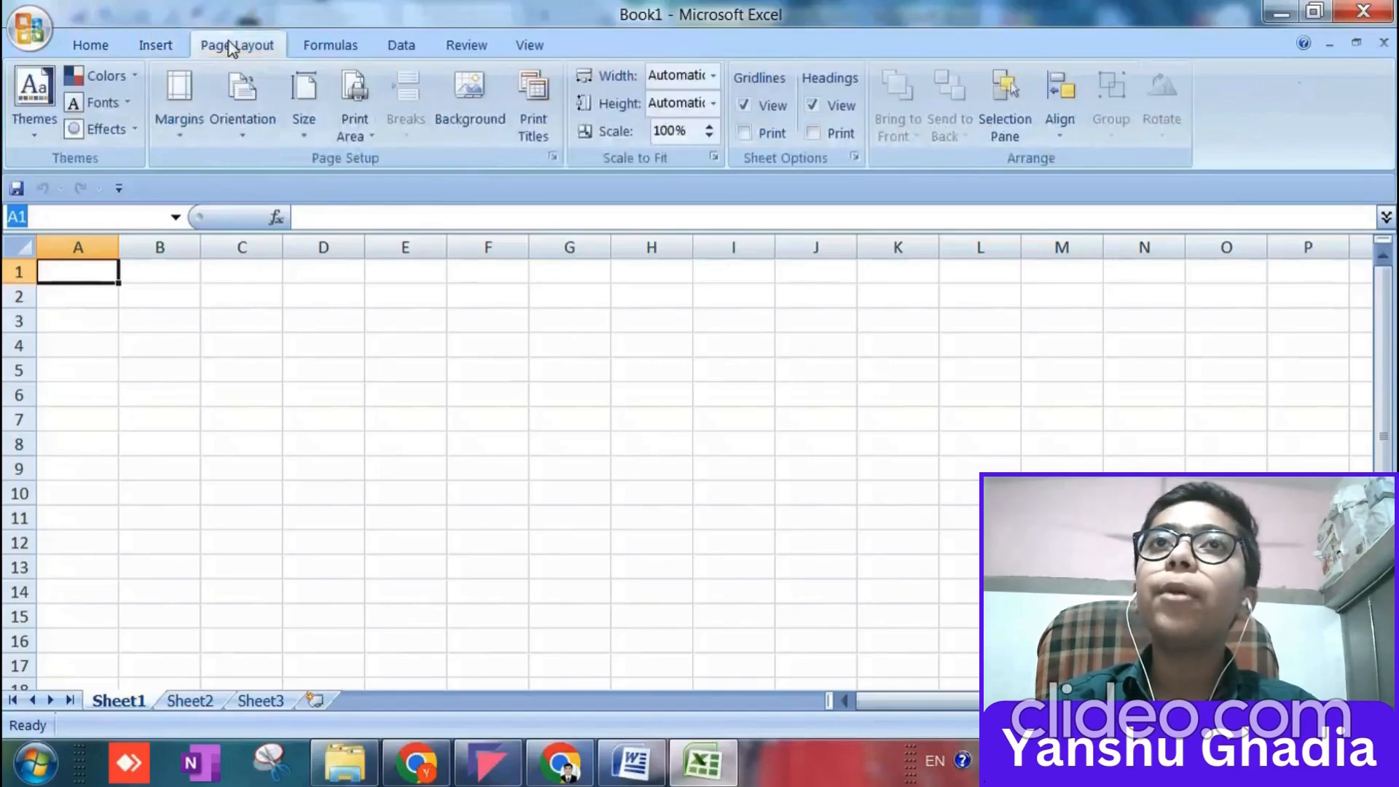
left_click(230, 126)
left_click(304, 110)
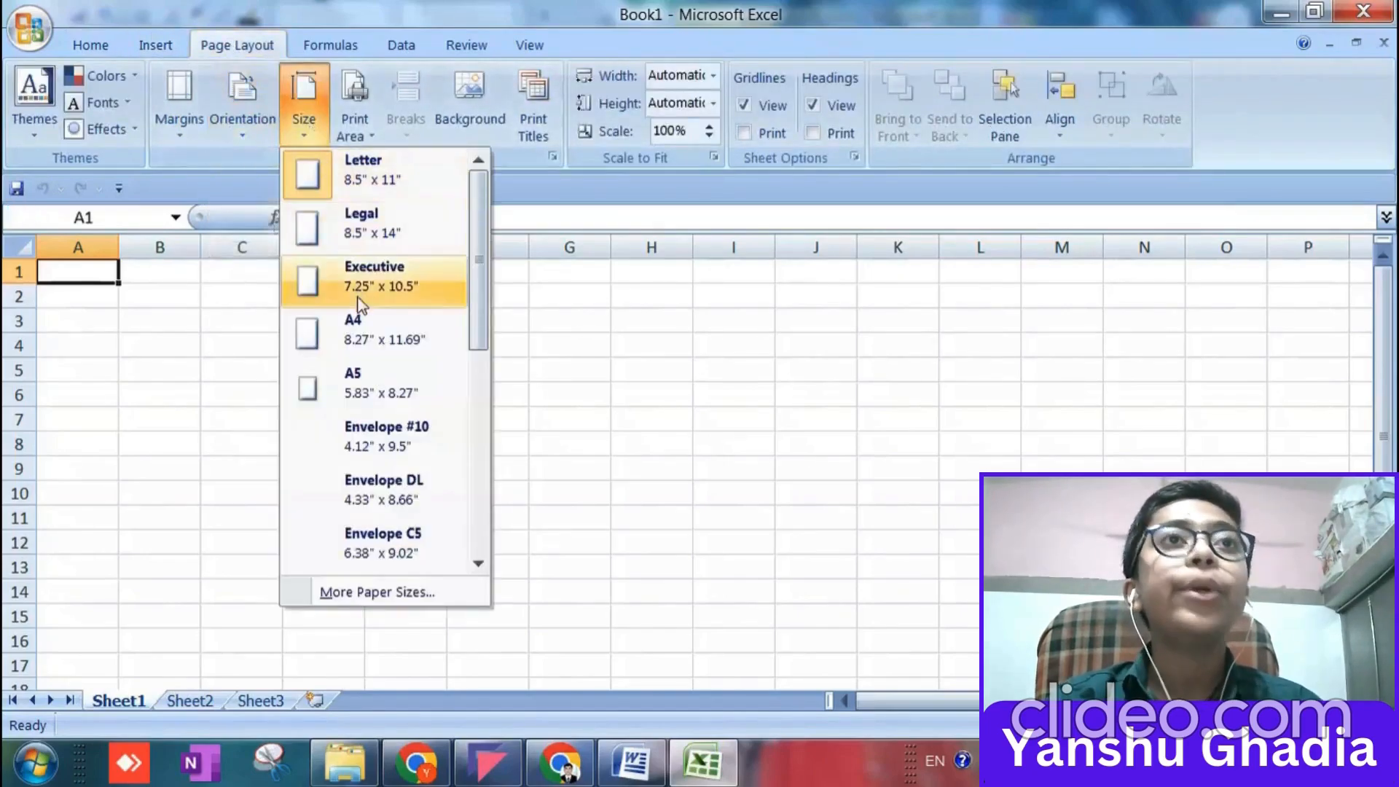
left_click(359, 321)
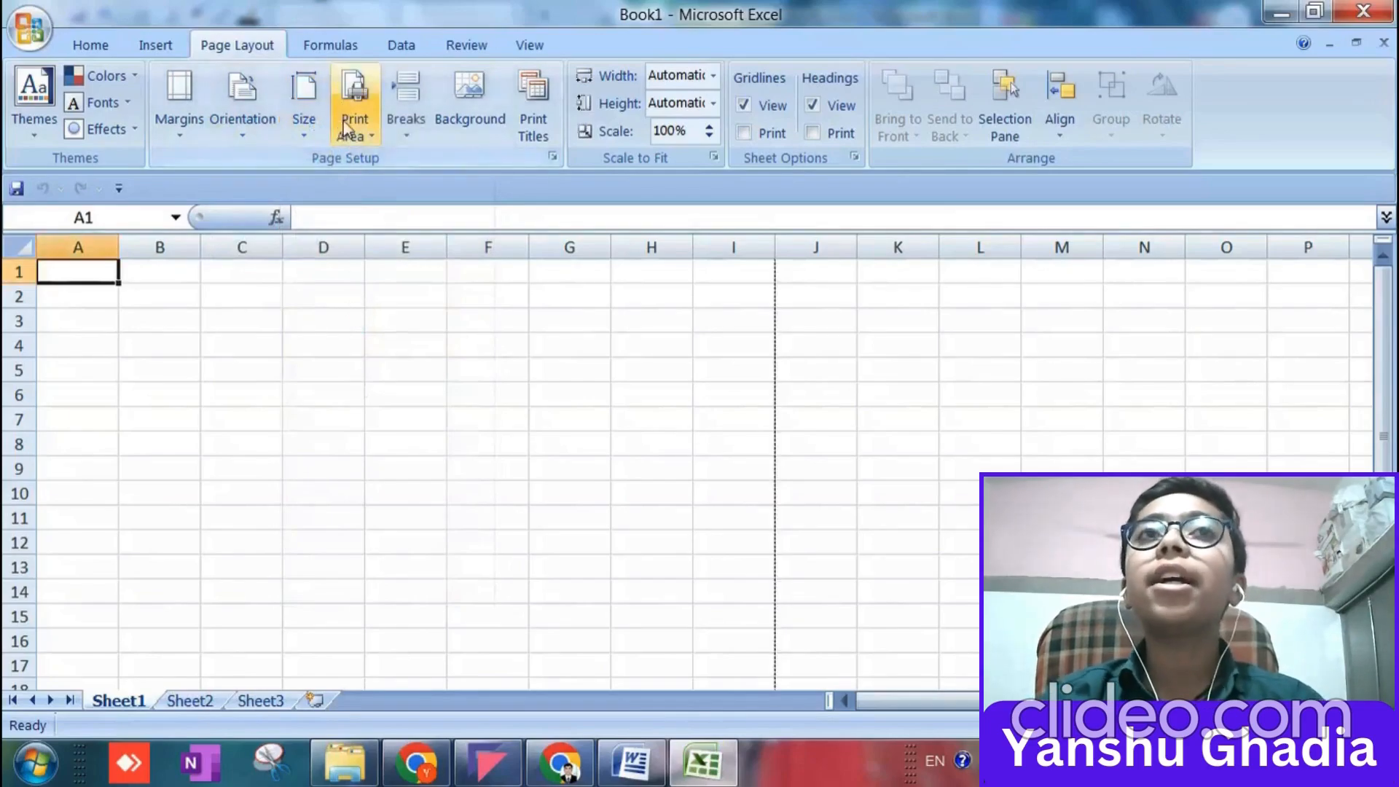
left_click(321, 50)
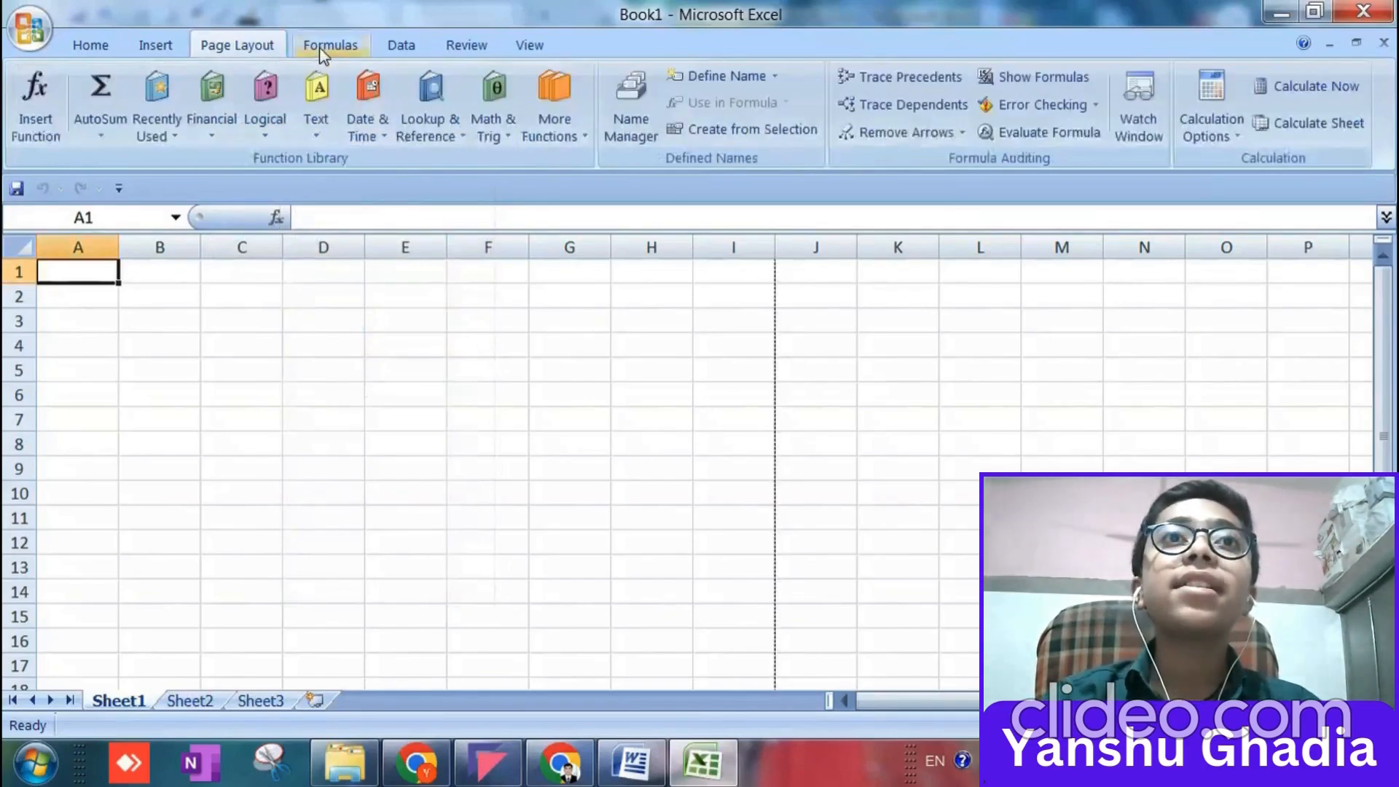
left_click(409, 50)
left_click(529, 48)
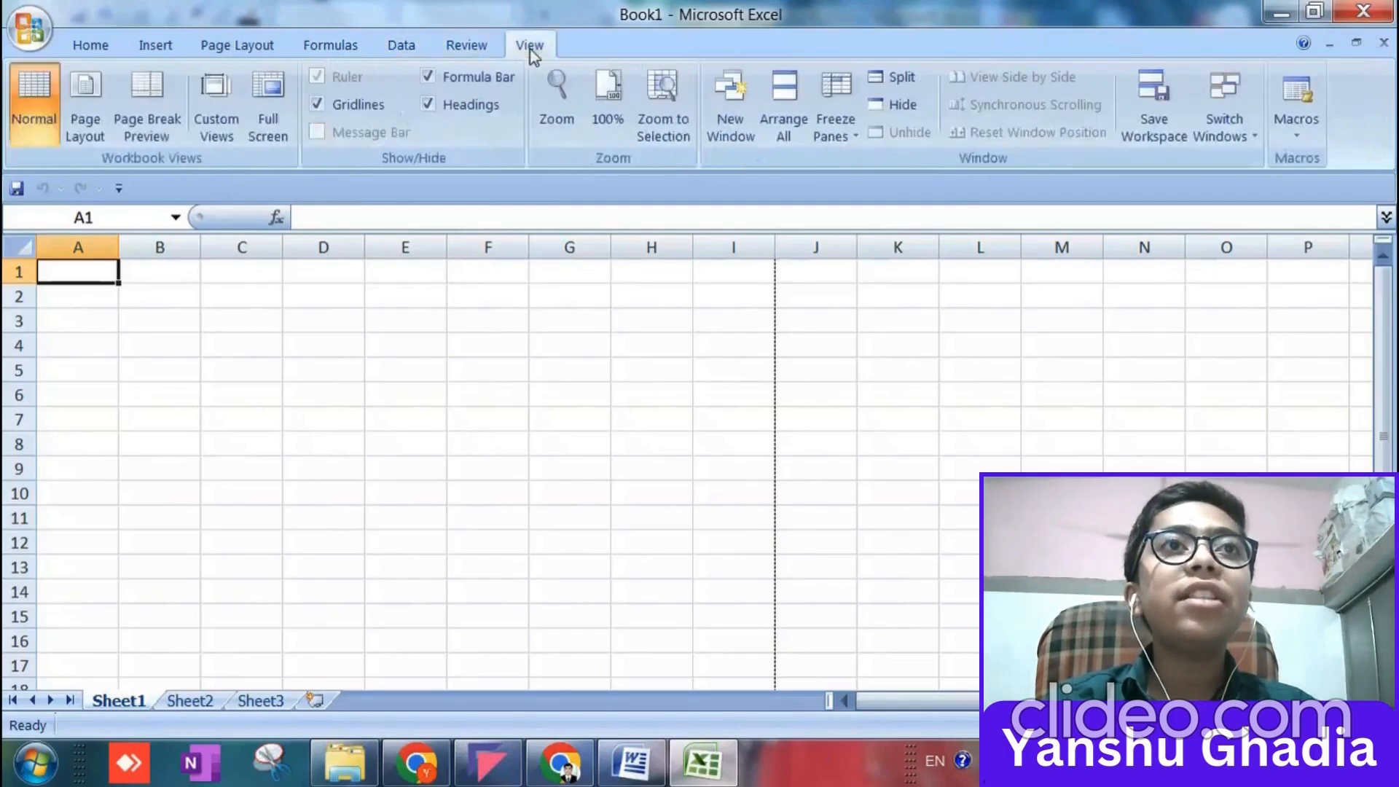
left_click(90, 45)
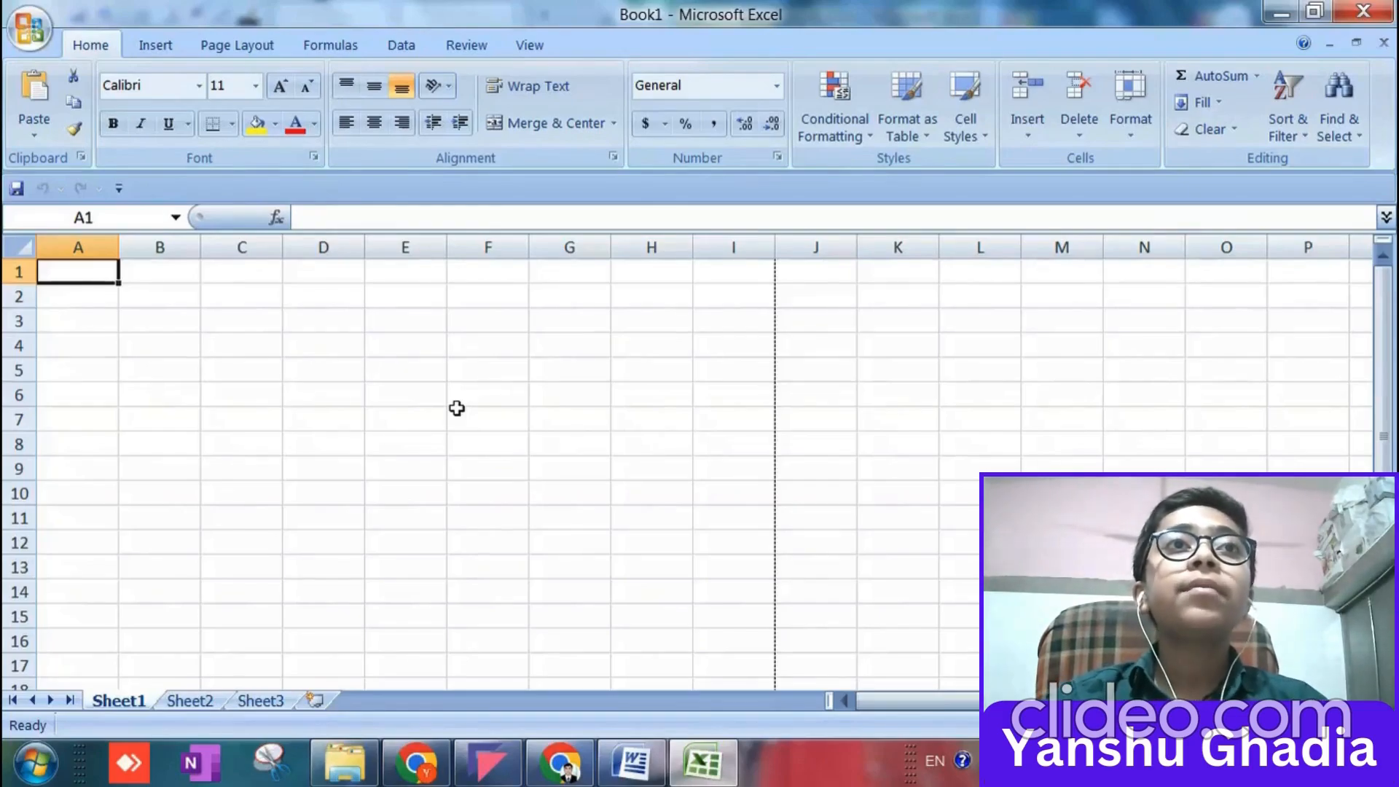
scroll(674, 522, "down", 6)
scroll(675, 522, "up", 6)
Set the worksheet's paper size to Letter, 8.5" x 11".
left_click(237, 45)
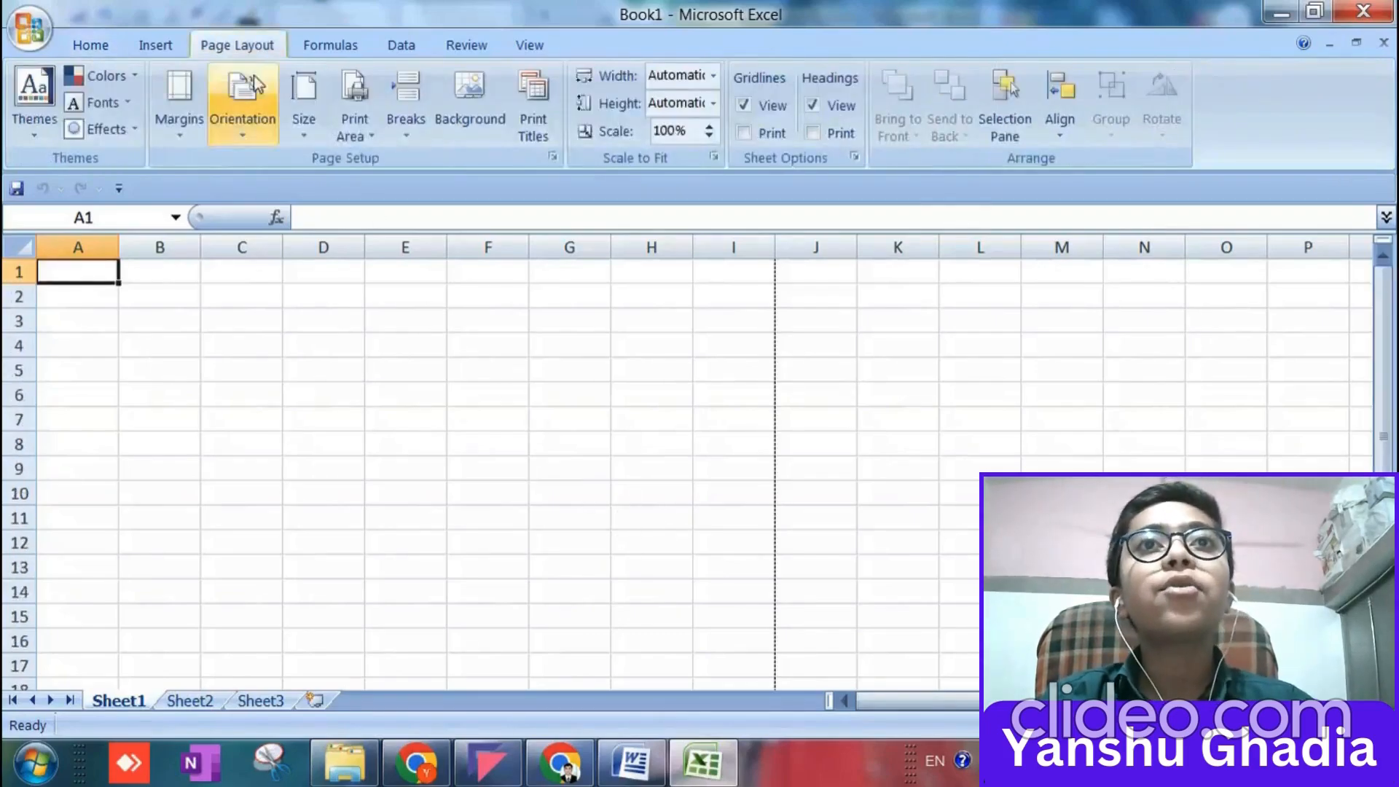
left_click(271, 131)
left_click(304, 109)
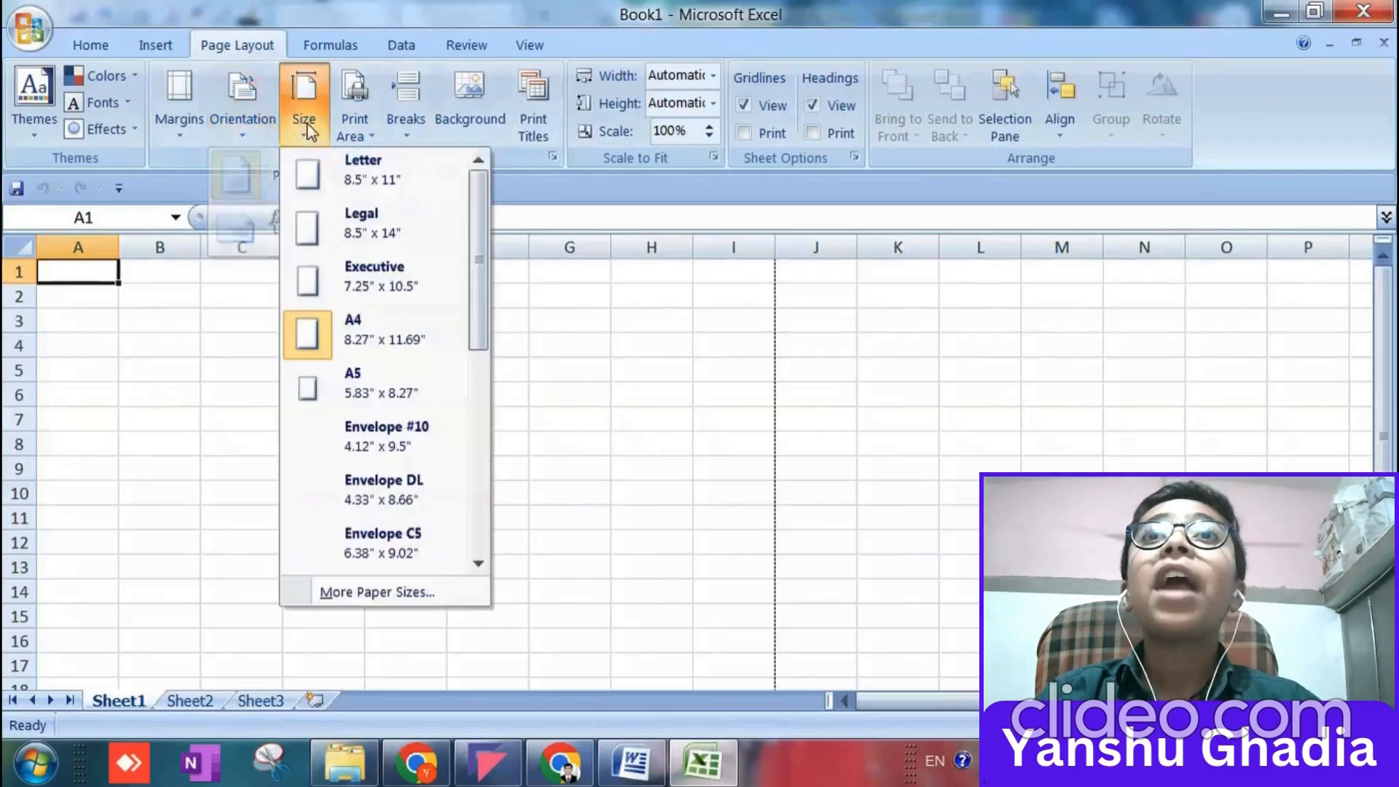
left_click(321, 169)
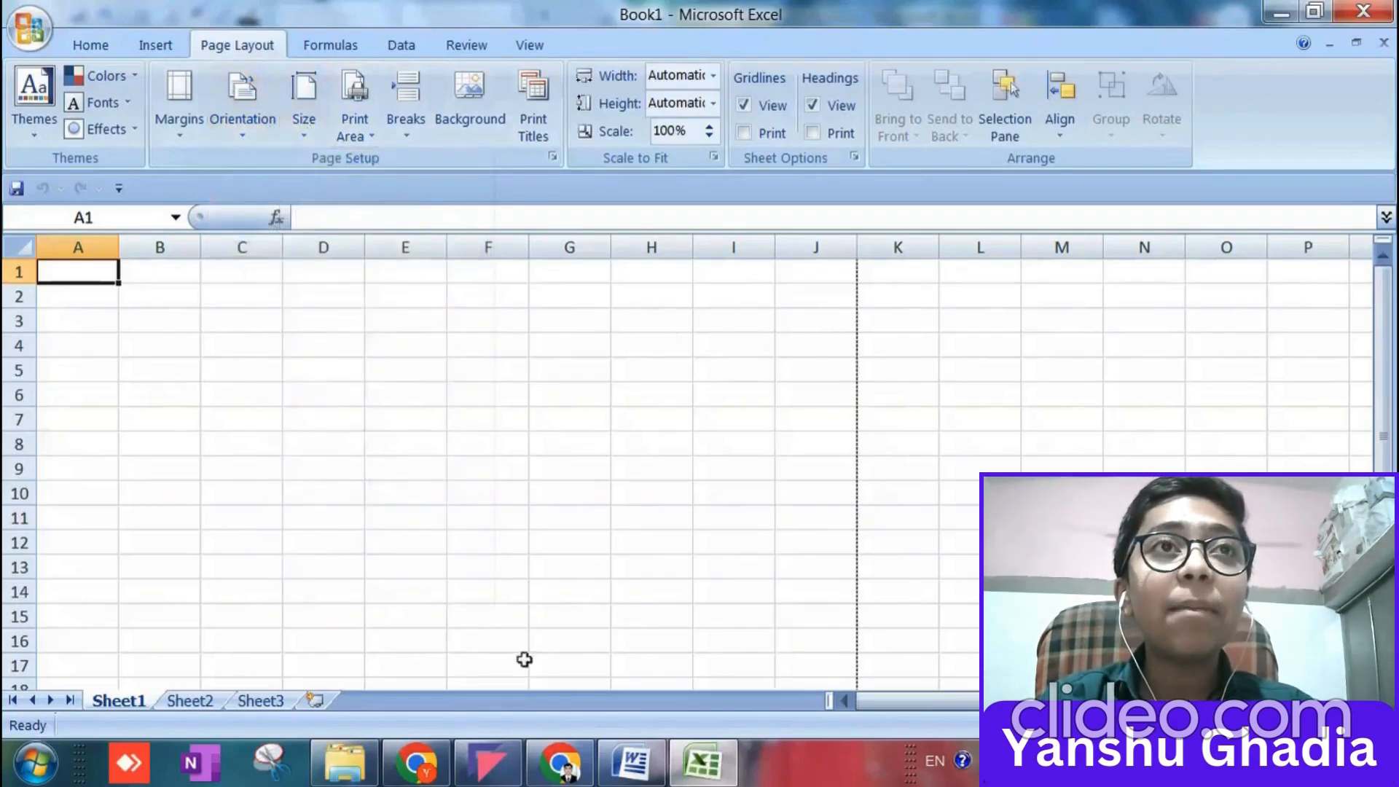
left_click_drag(881, 707, 873, 698)
scroll(637, 452, "down", 6)
scroll(518, 459, "up", 6)
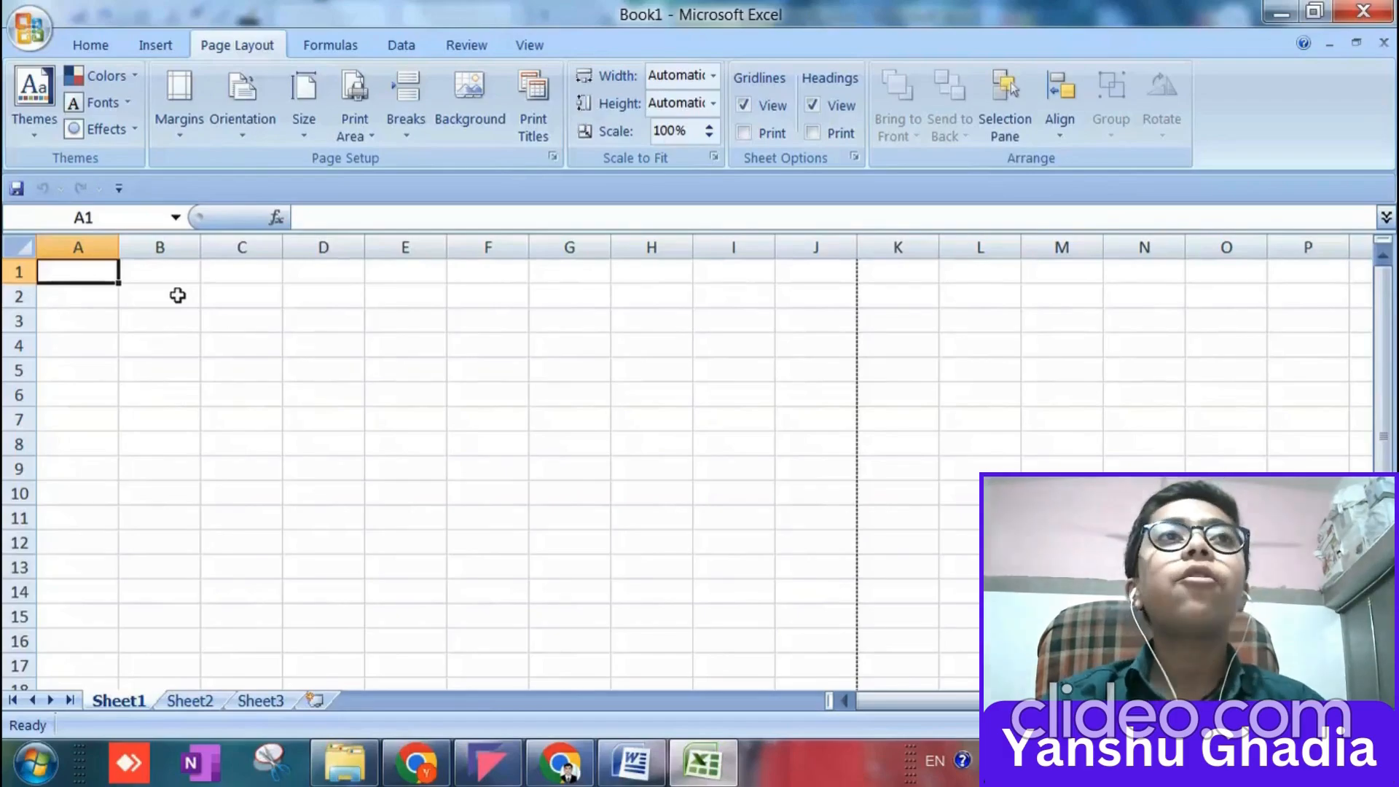
left_click(487, 762)
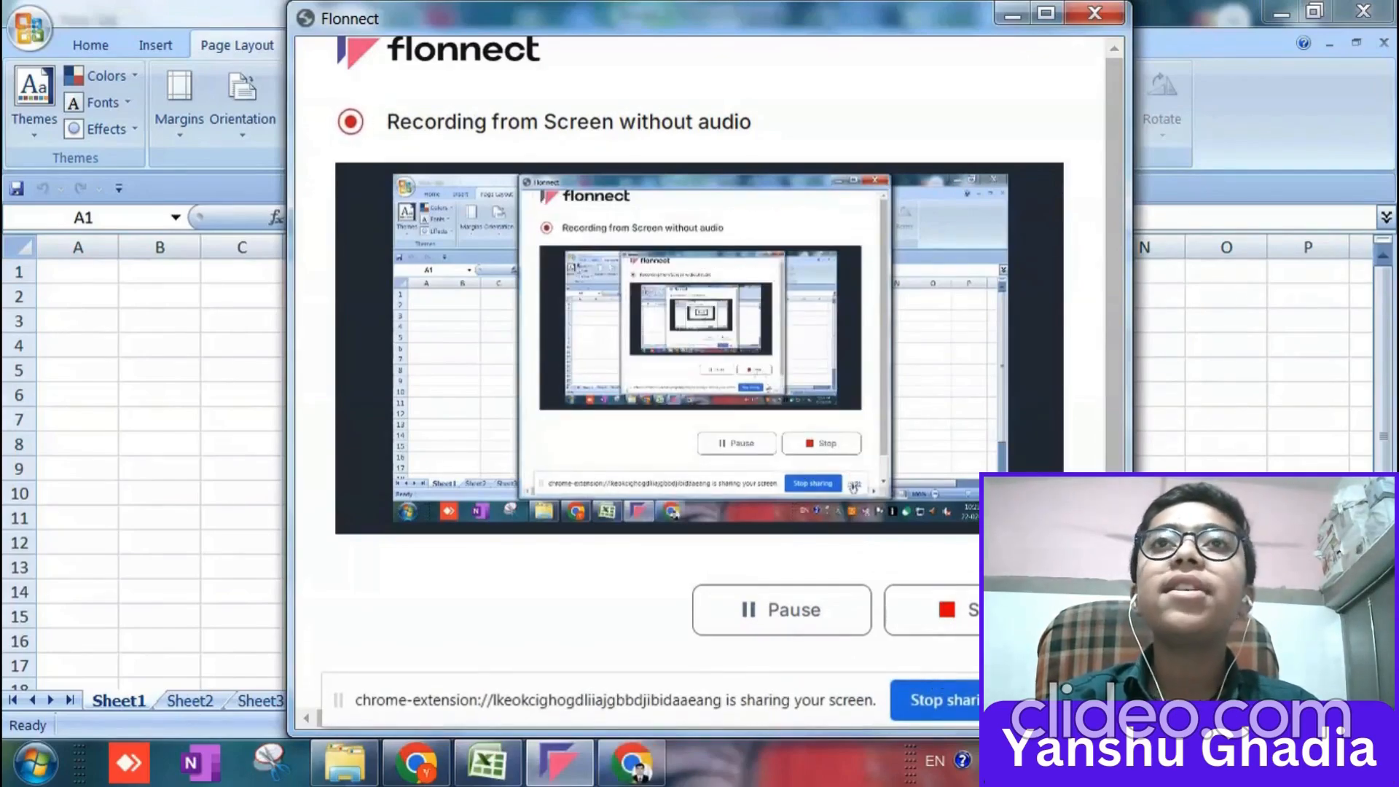
left_click(1020, 699)
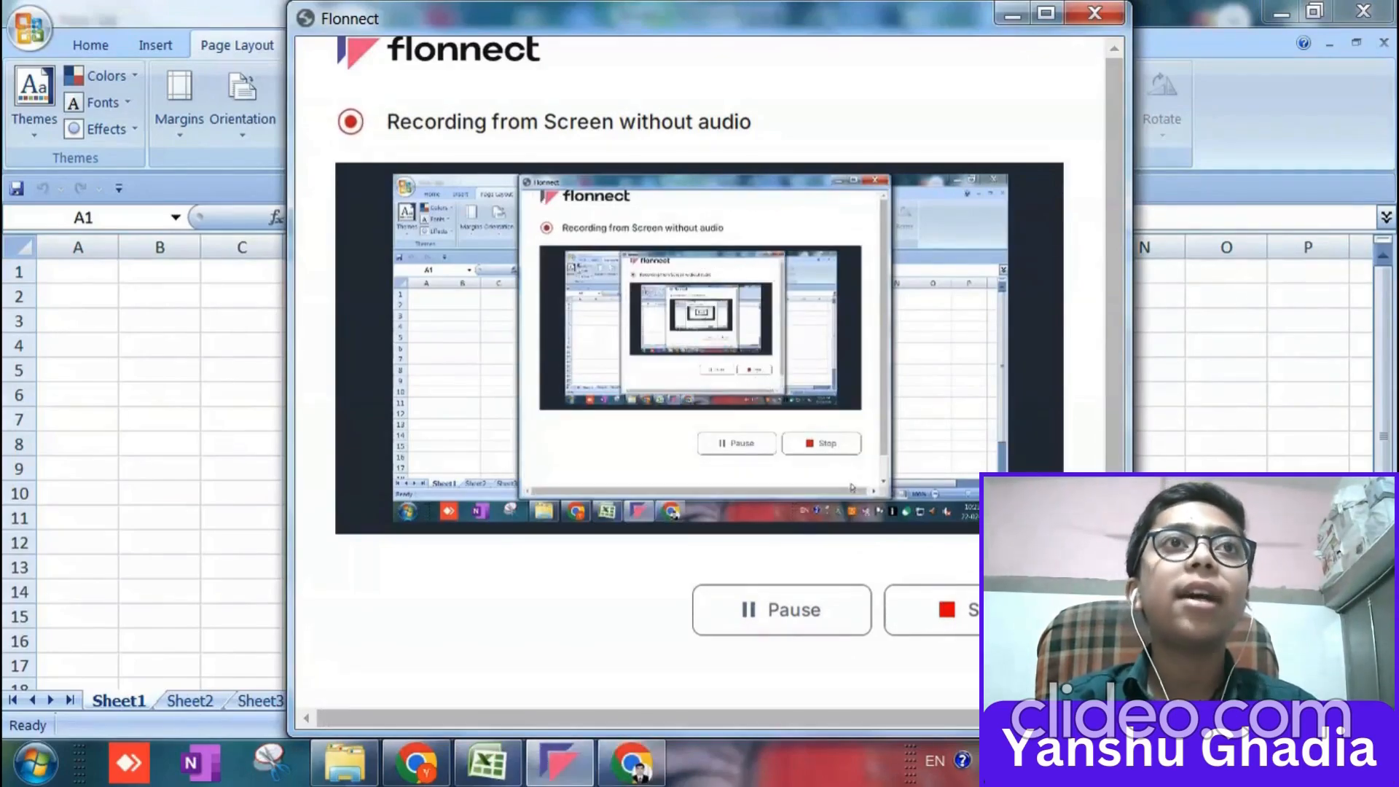
left_click(1002, 14)
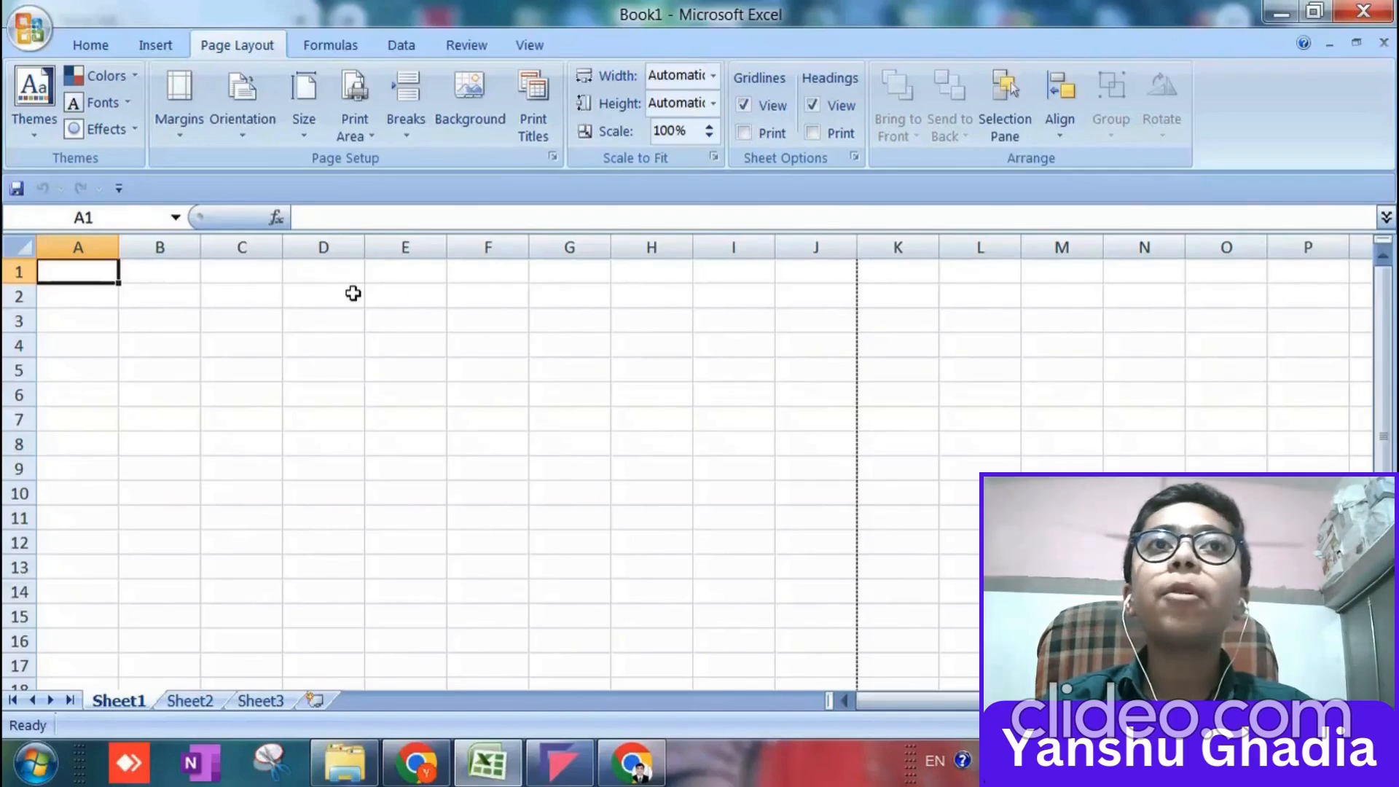
Merge and center the cell range A1:J3 on Sheet1.
key("shift+Down")
key("shift+Down")
key("shift+Right")
key("shift+Right")
key("shift+Right")
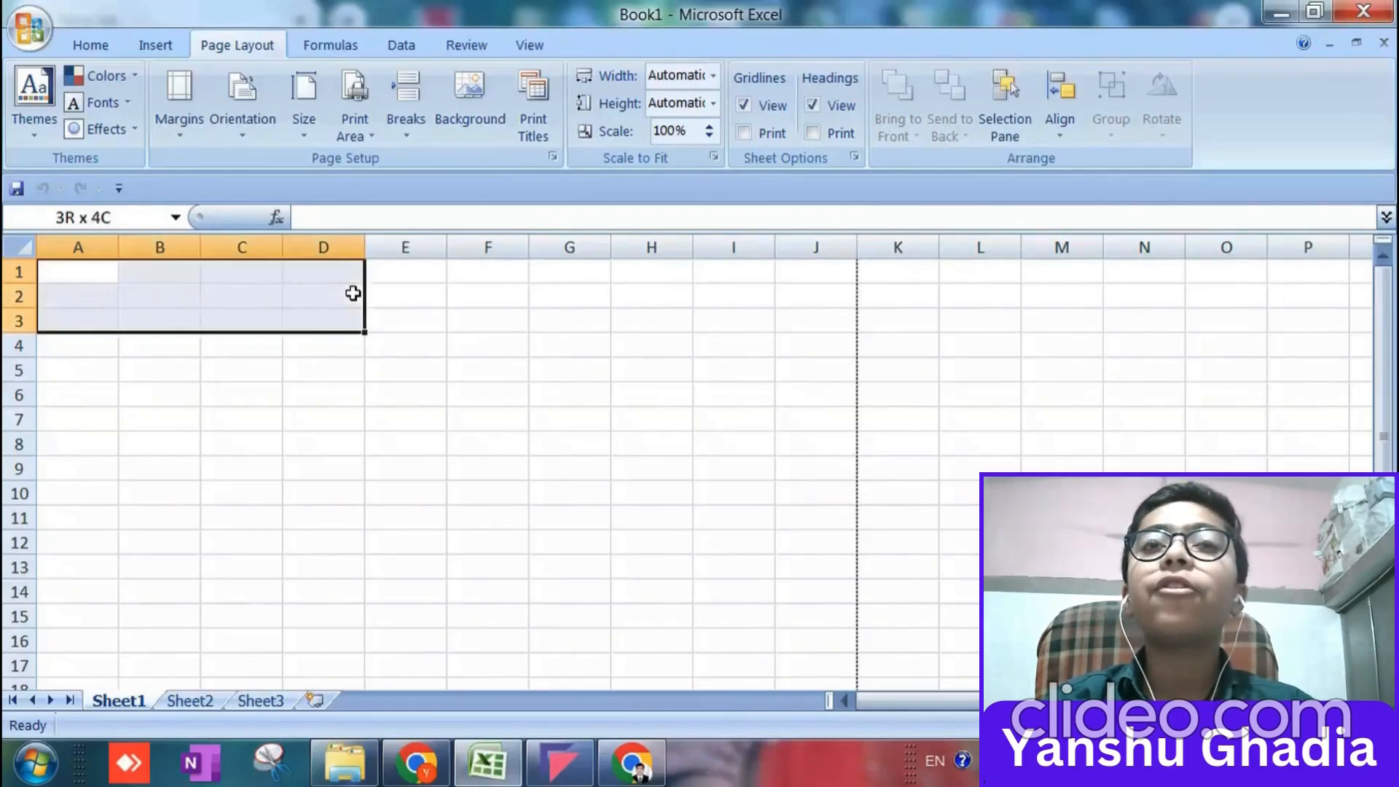
key("shift+Right")
key("shift+Right")
key("shift+Right")
key("shift+Right")
key("shift+Right")
key("shift+Right")
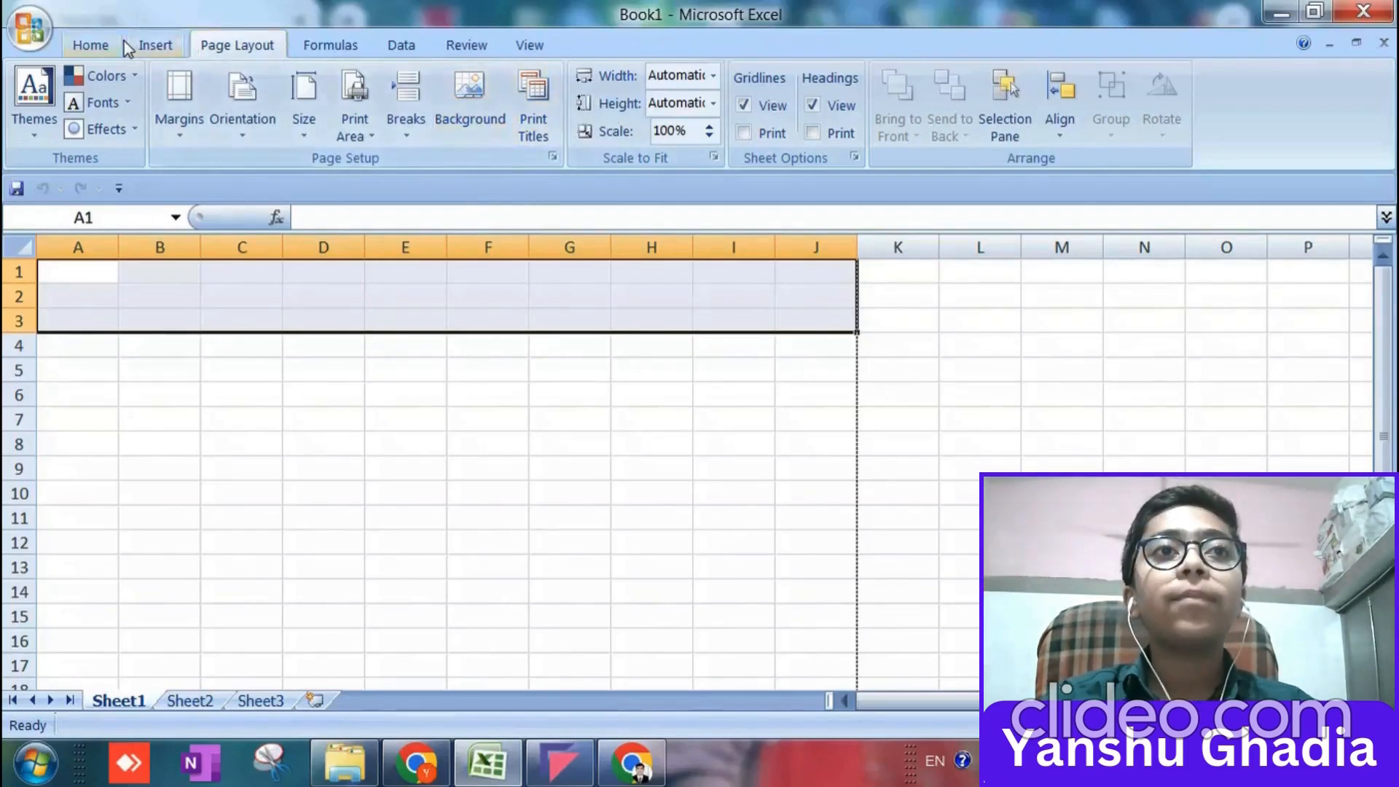
left_click(103, 44)
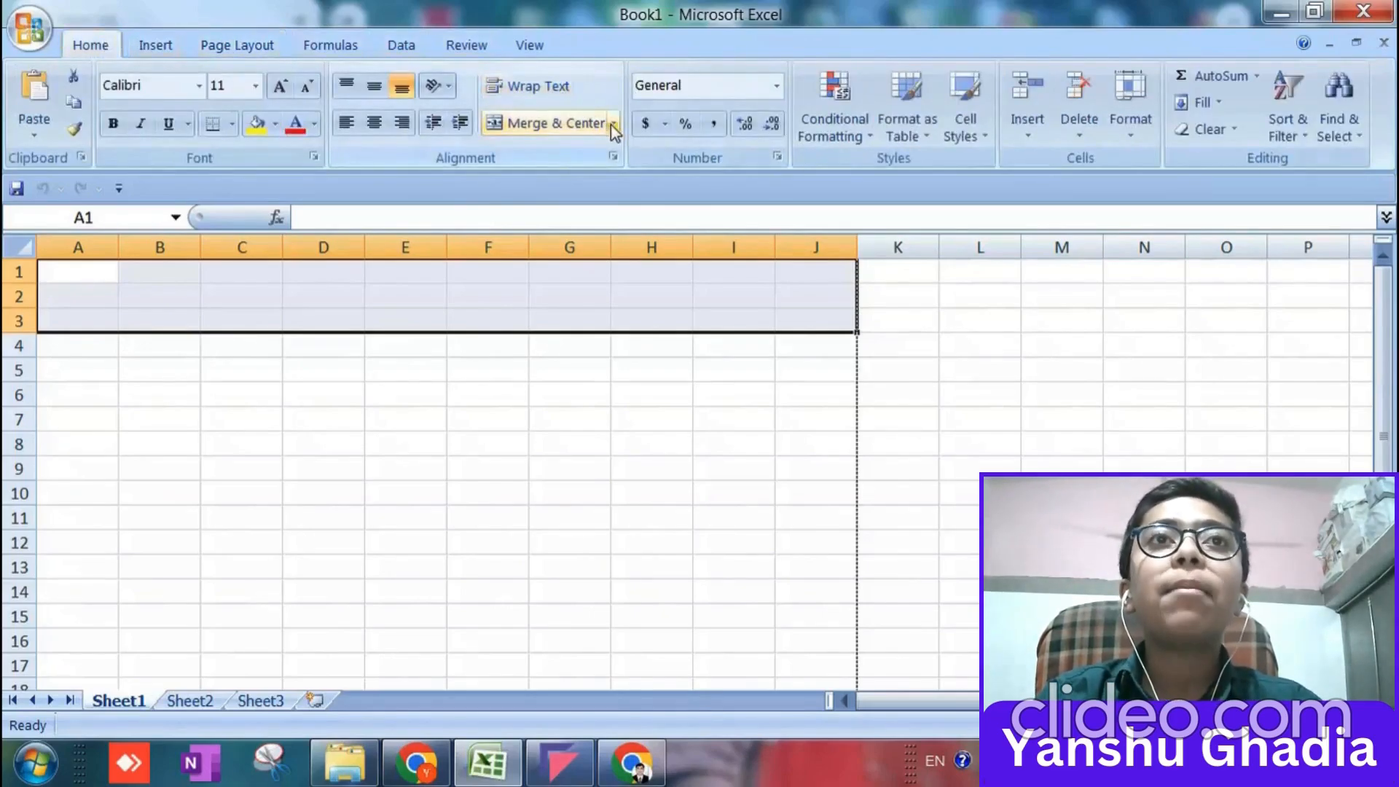
left_click(539, 129)
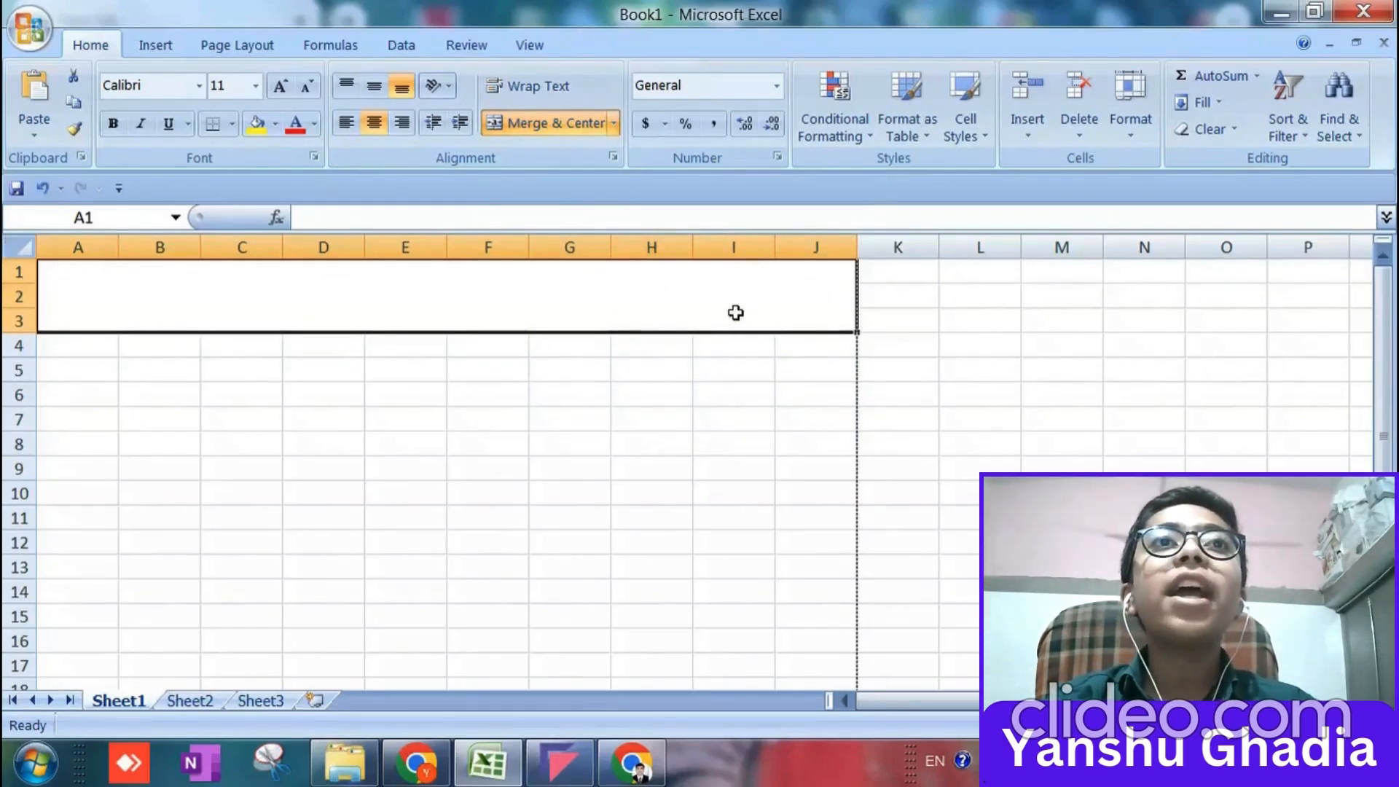
Middle-align the merged cell A1:J3 vertically and enter the title Marksheet in it.
left_click(379, 91)
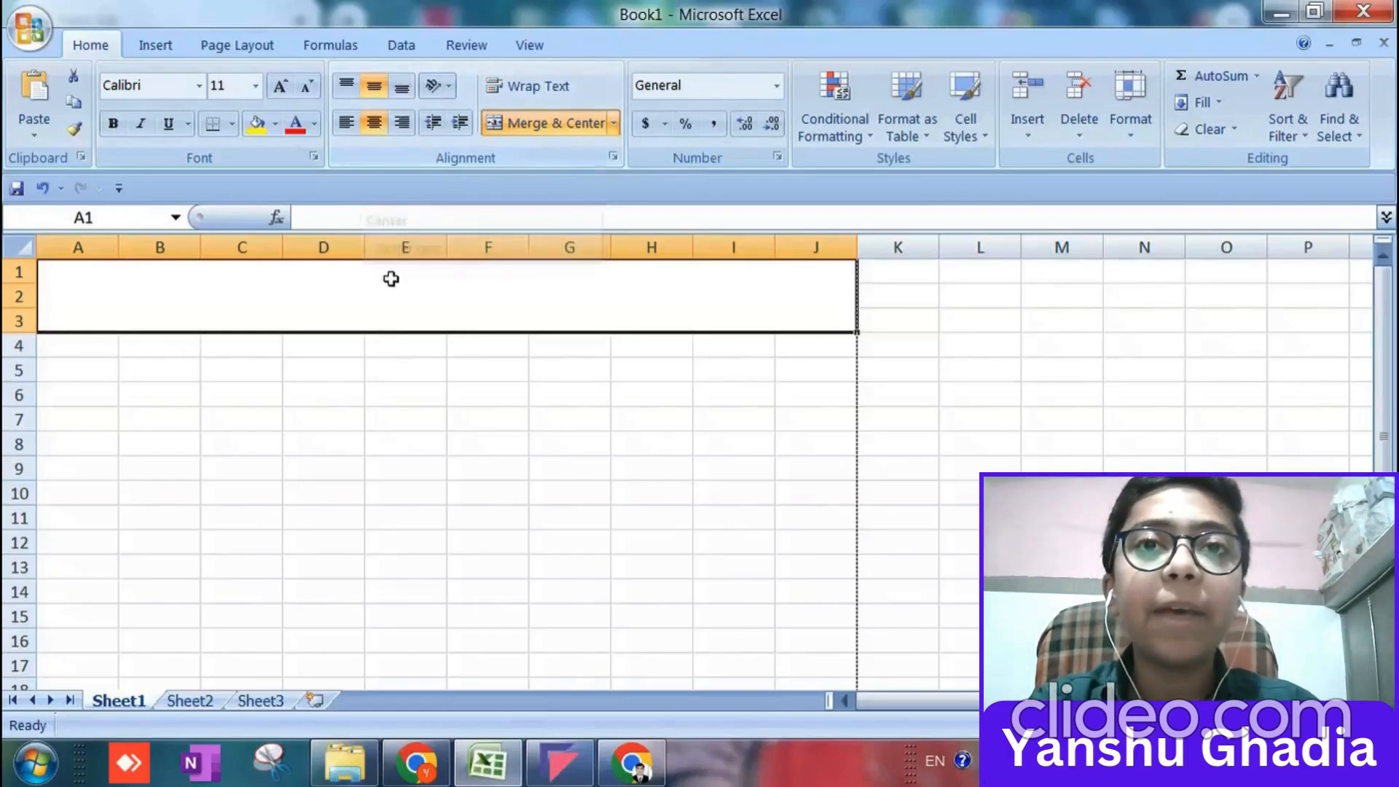
double_click(416, 286)
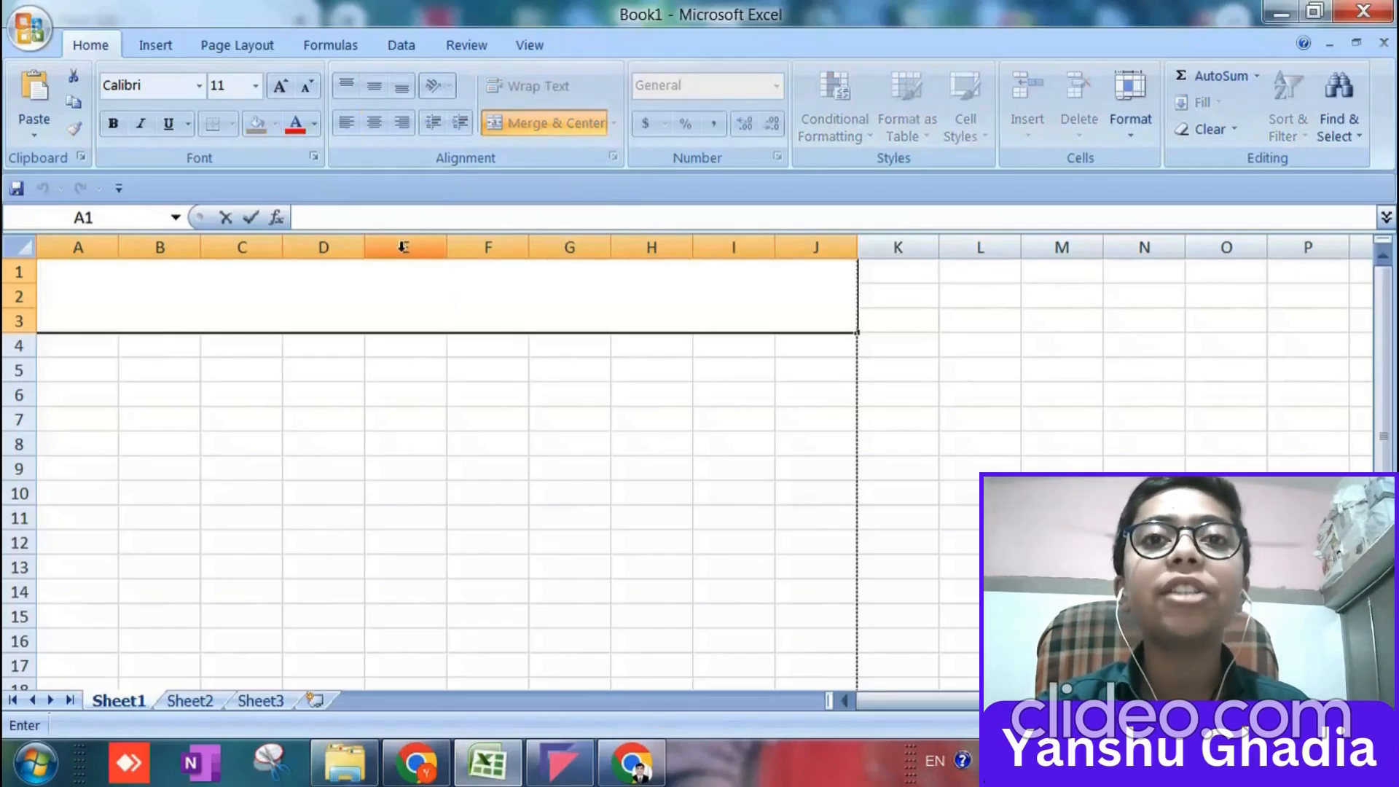
type("MA")
key("BackSpace")
key("BackSpace")
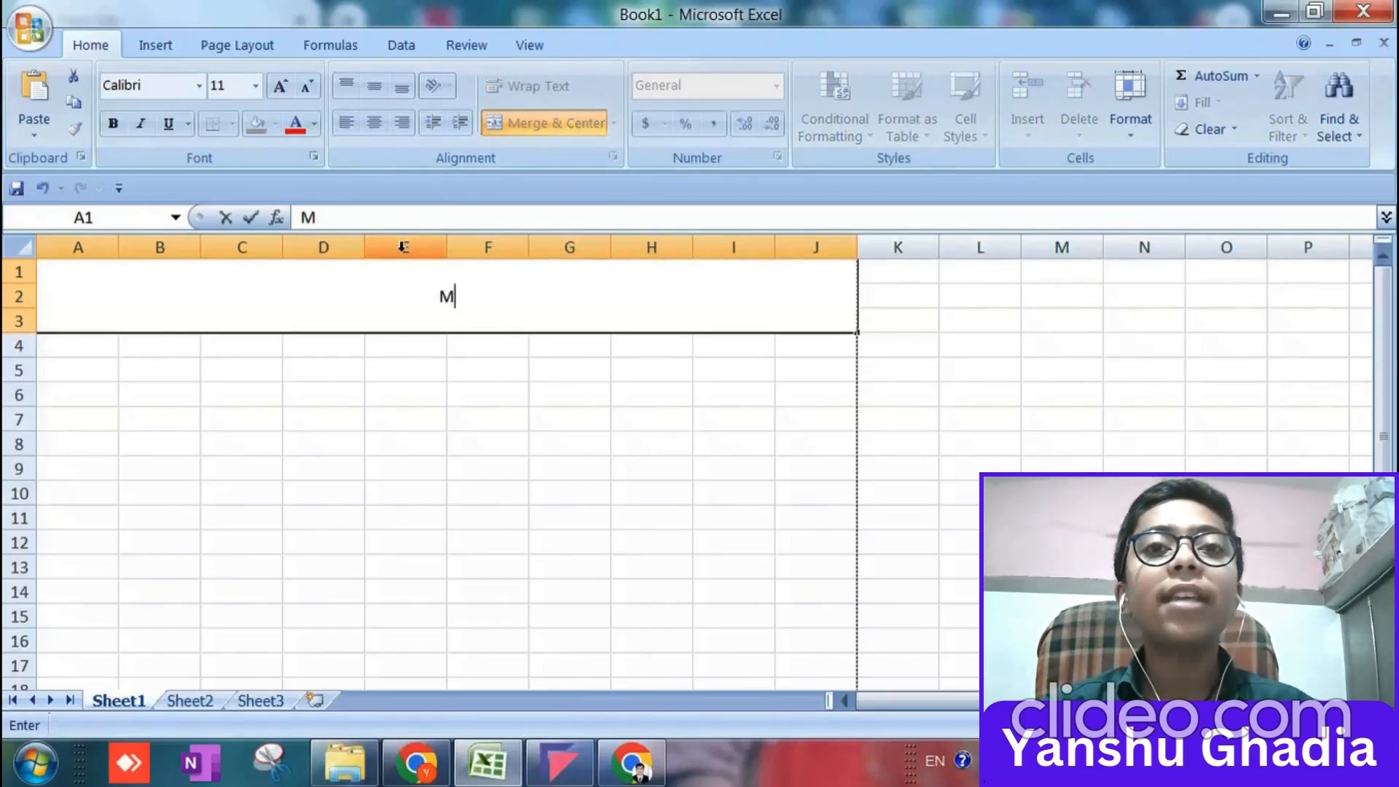
type("Mar")
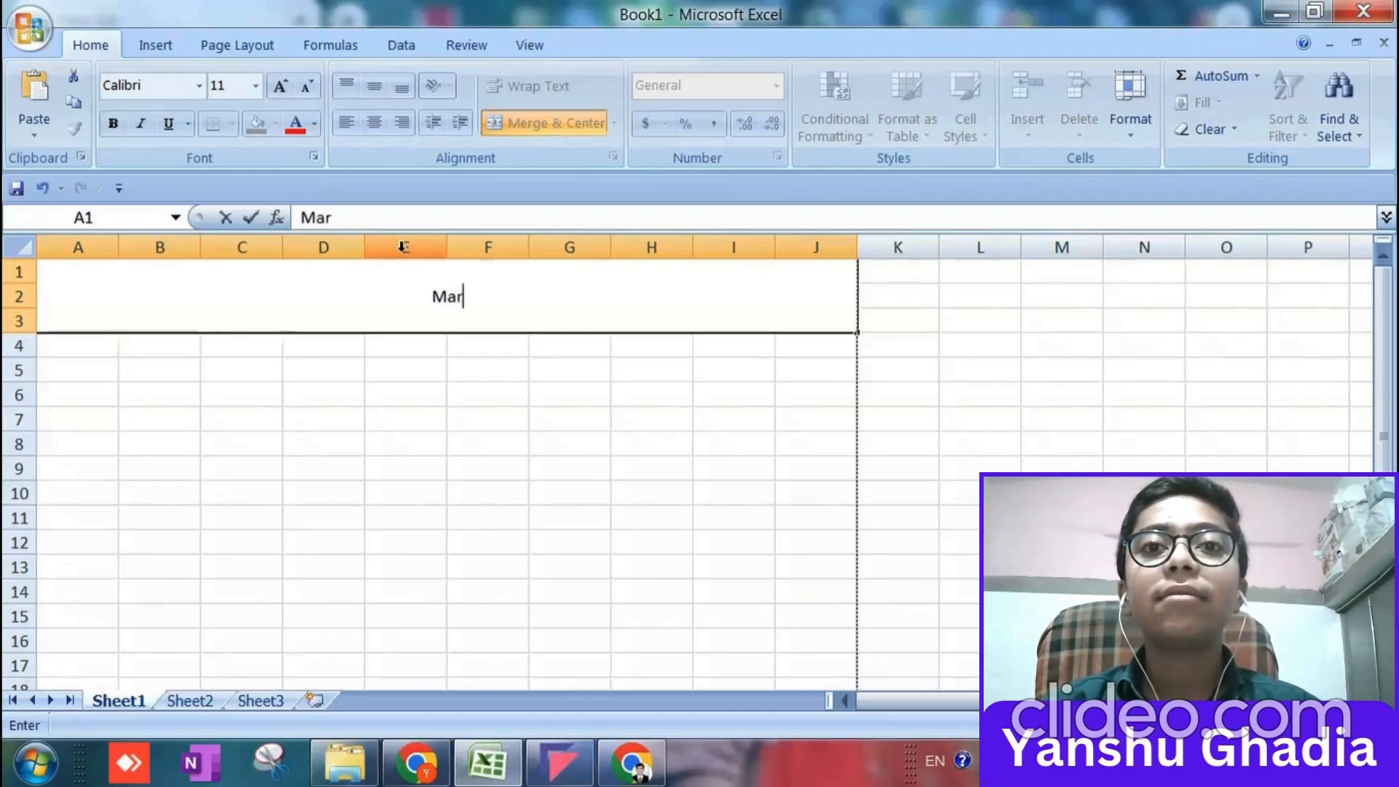
type("ksheet")
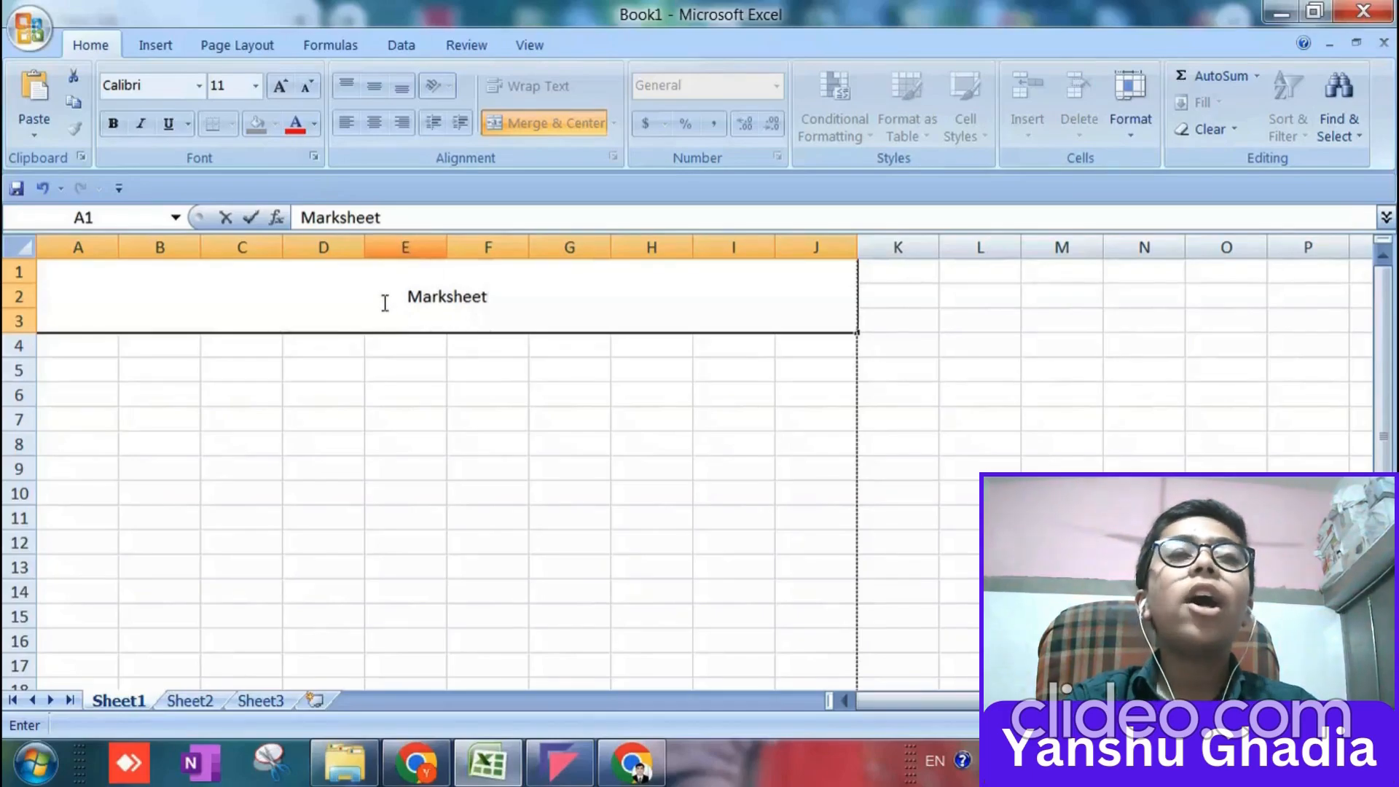
Set the Marksheet title's font size to 48 and its font colour to red.
left_click_drag(384, 303, 566, 303)
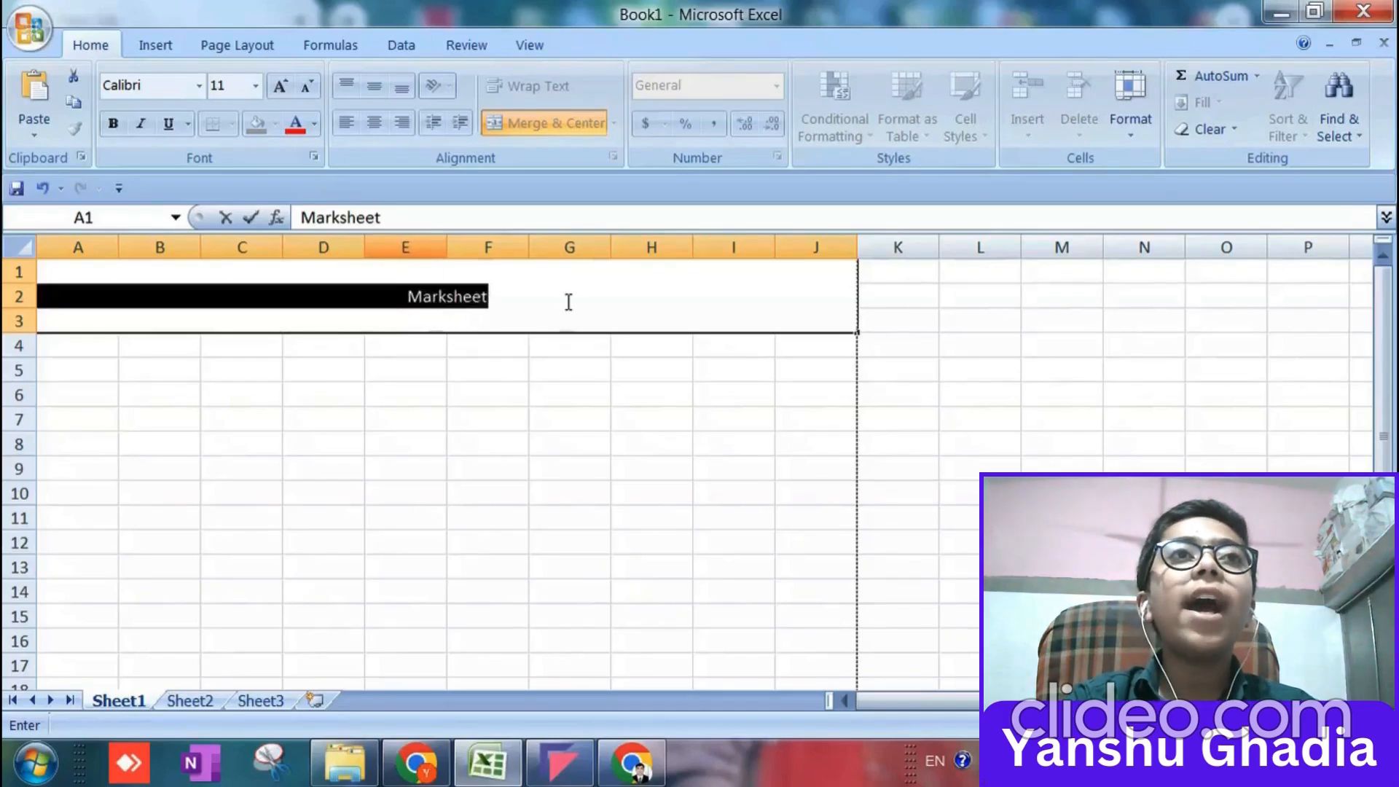
left_click(255, 86)
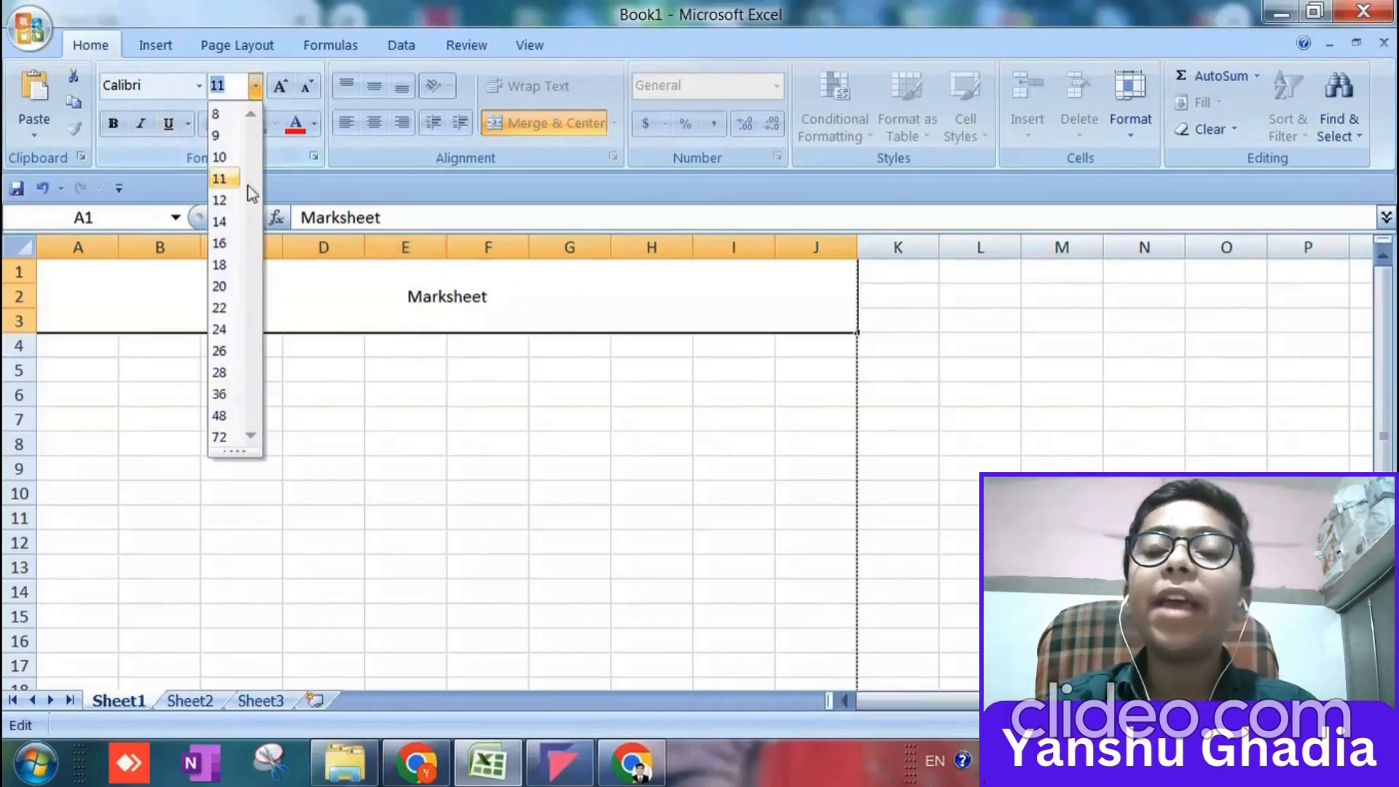
left_click(222, 414)
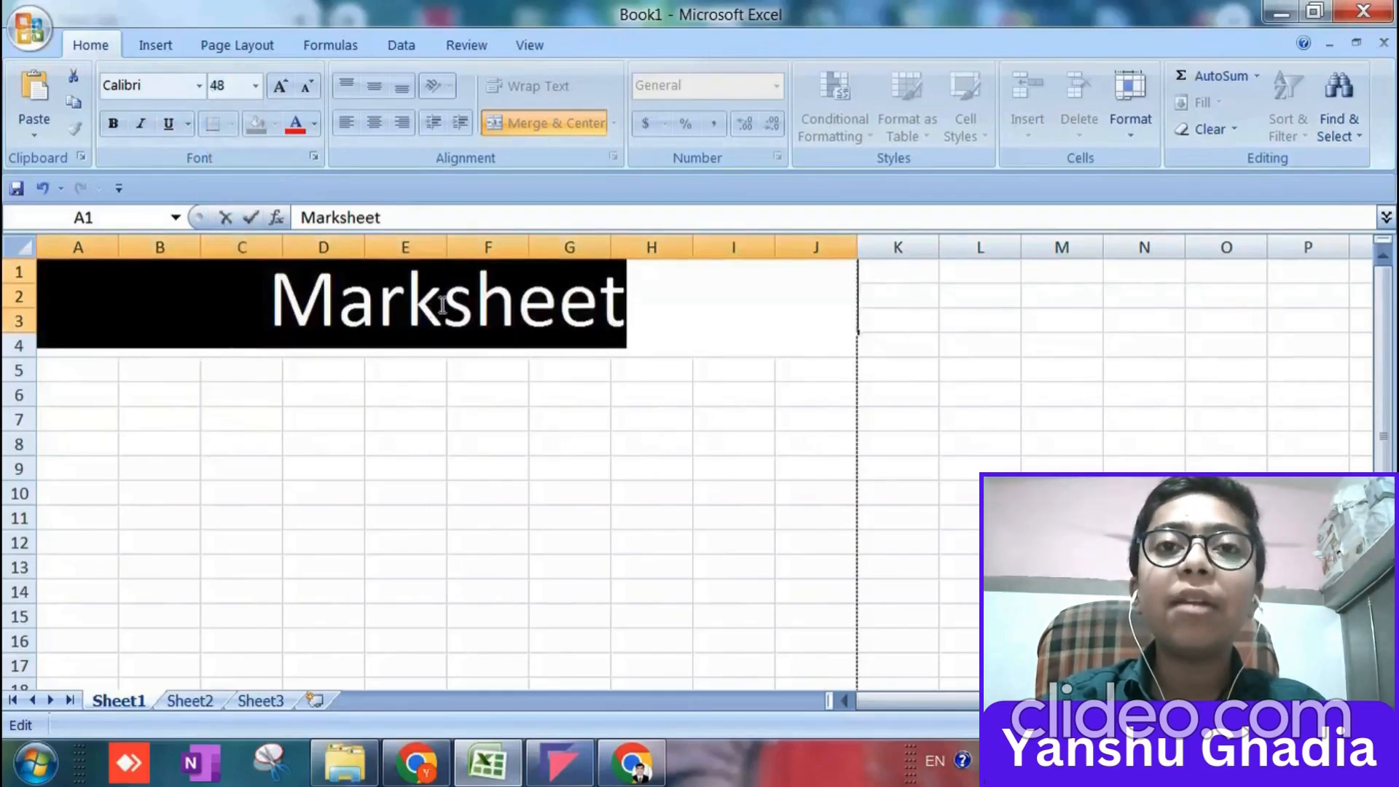
left_click(289, 131)
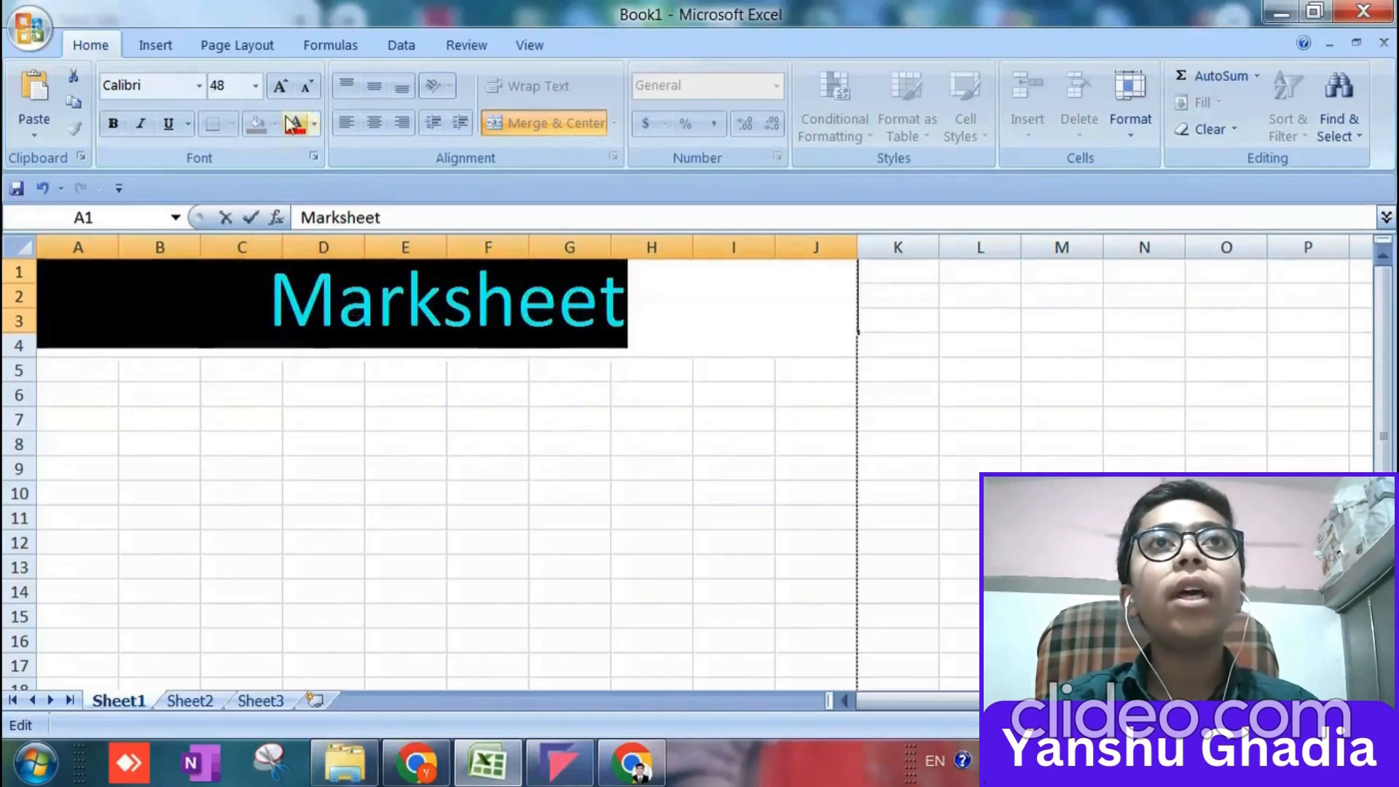
left_click(264, 309)
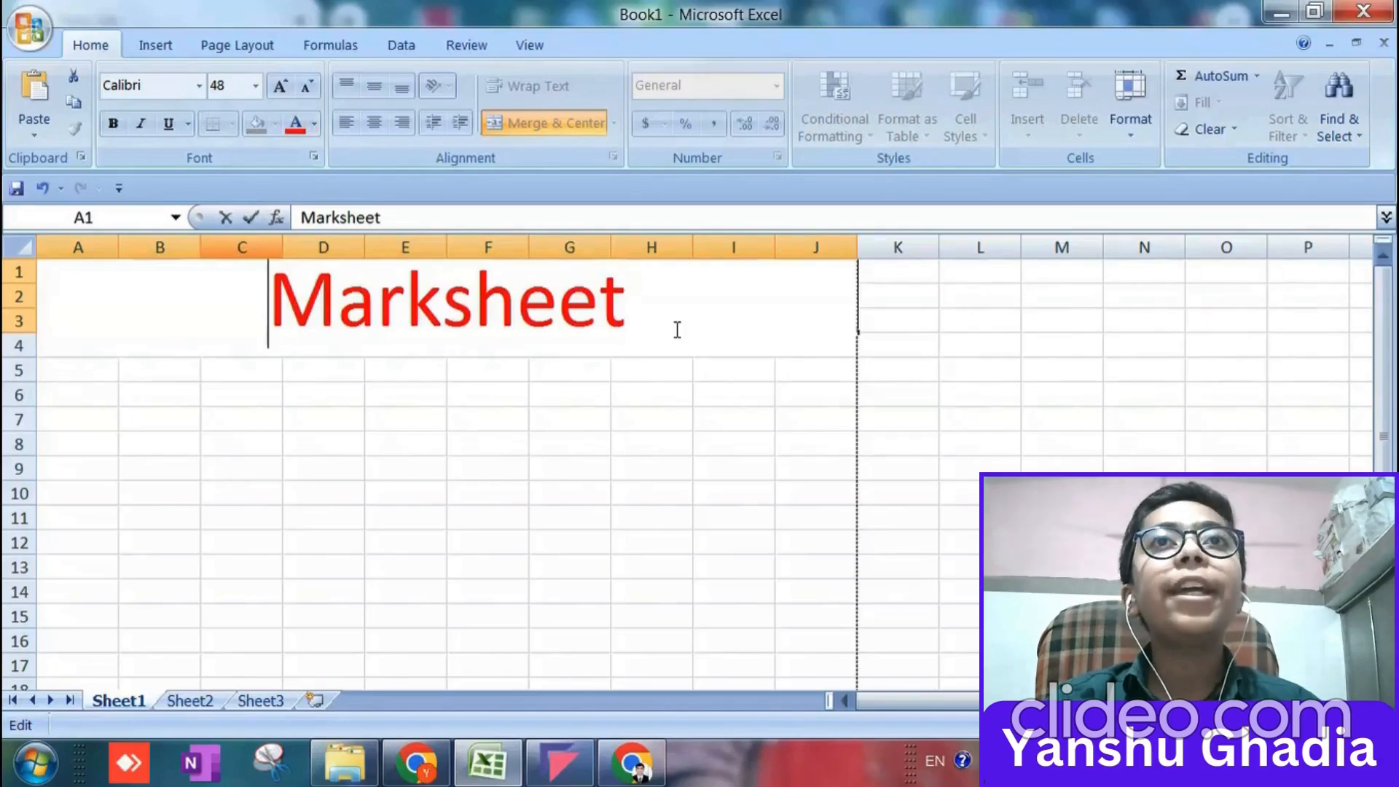
Set the Marksheet title's font size to 36.
left_click_drag(269, 290, 662, 275)
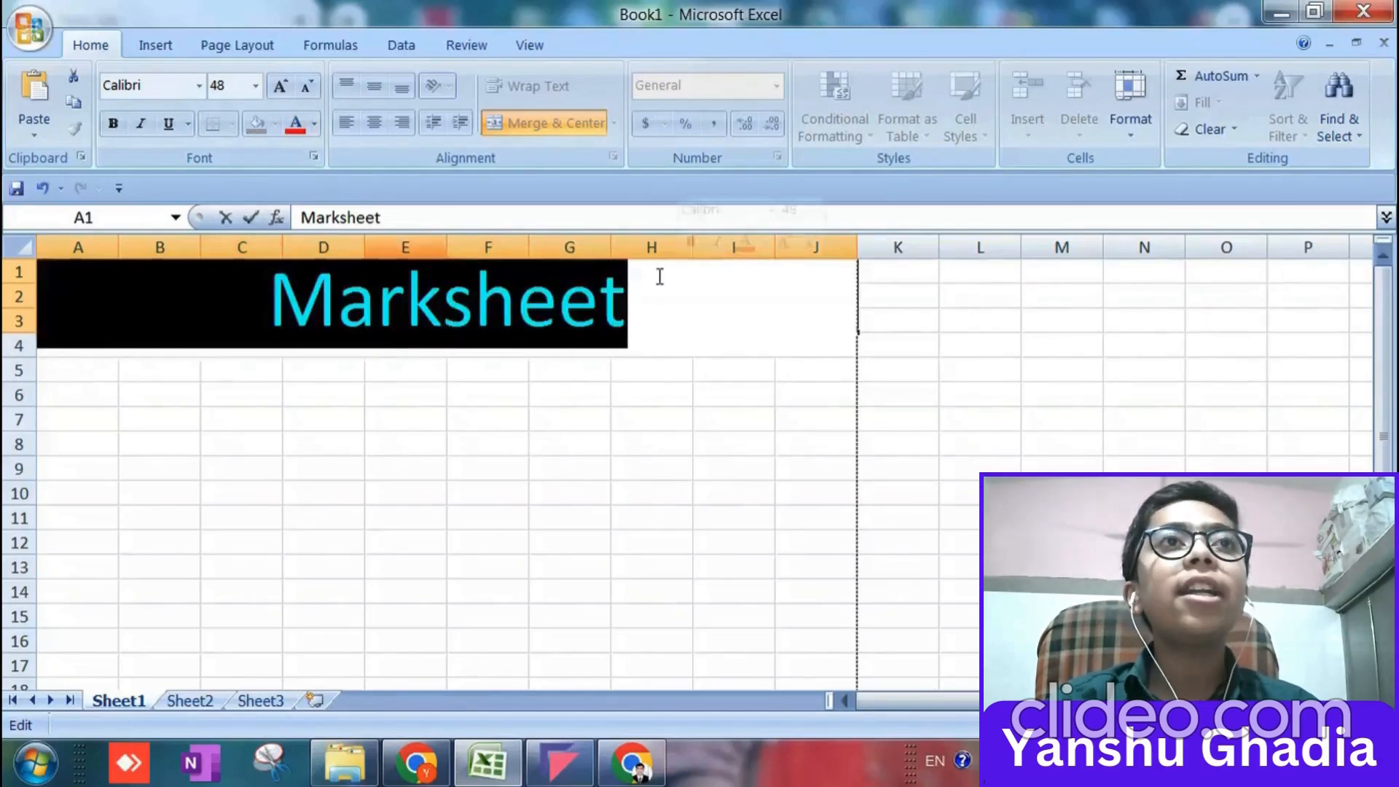
left_click(255, 86)
left_click(219, 395)
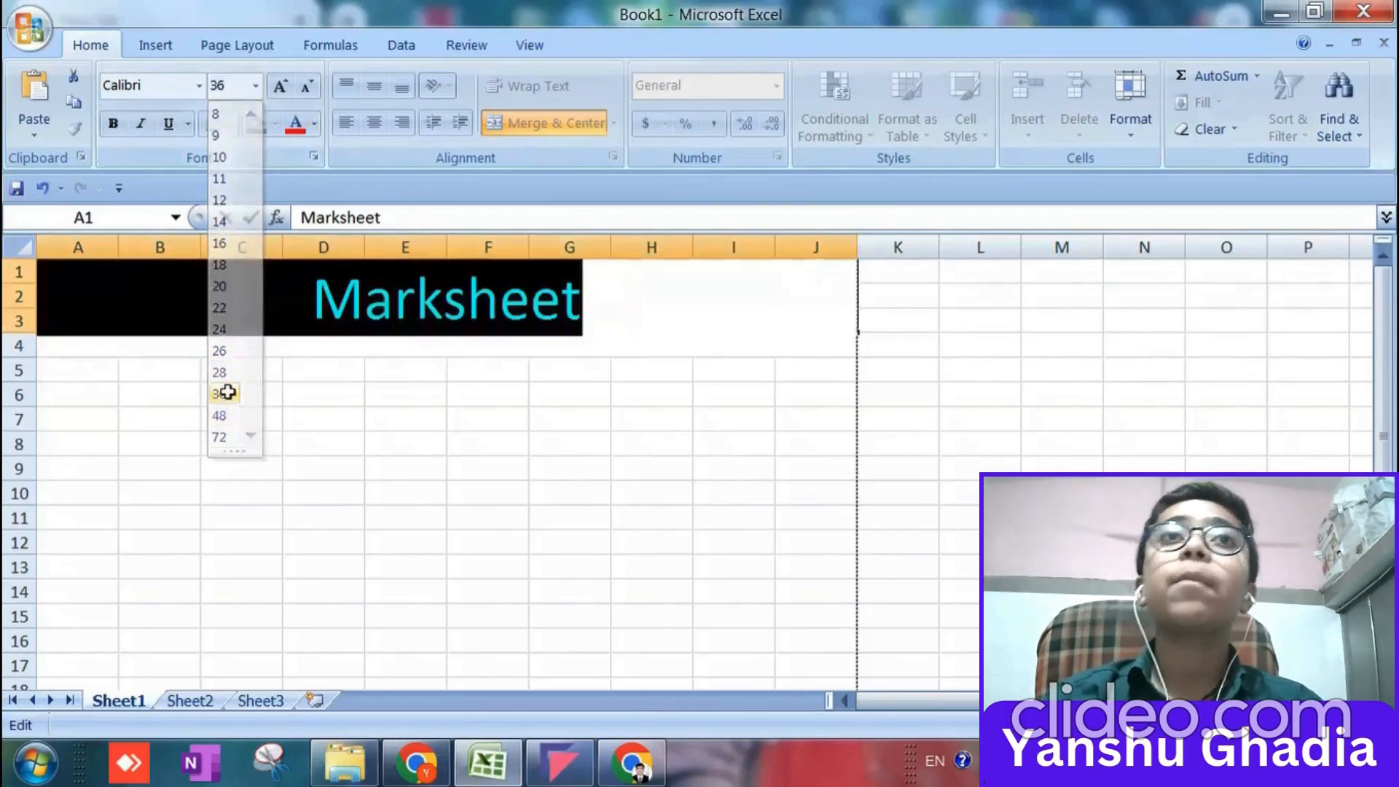
left_click(391, 307)
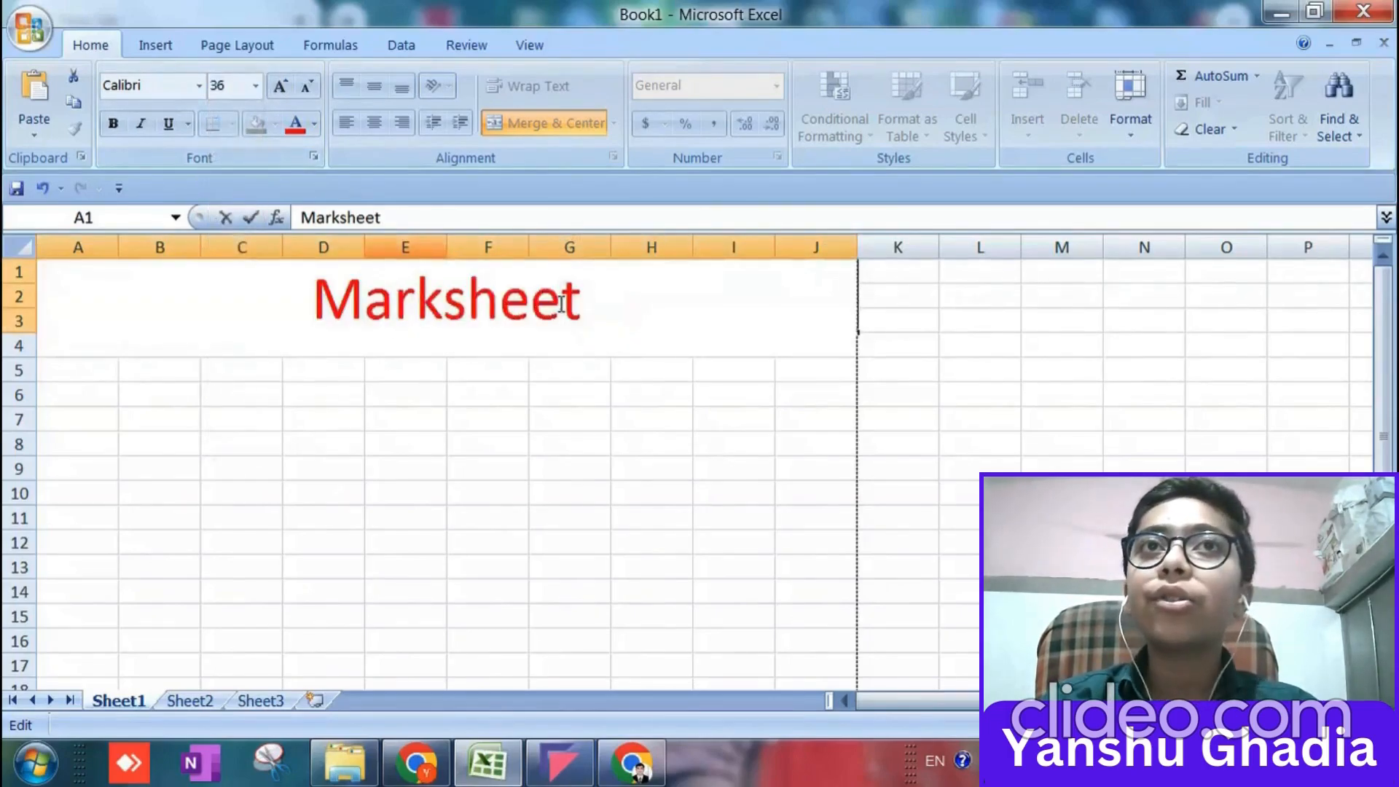
Shrink the Marksheet title's font stepwise to size 18.
left_click_drag(599, 306, 275, 303)
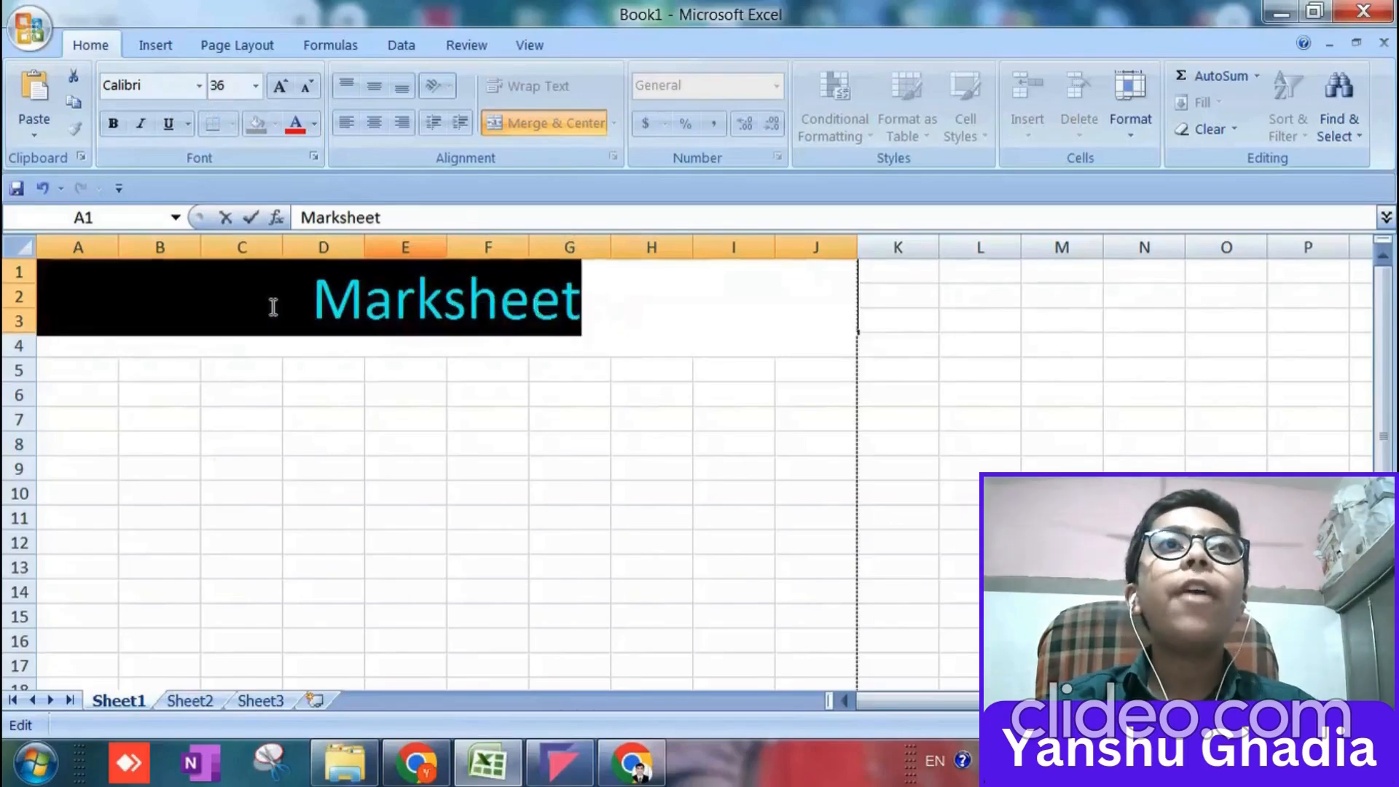
left_click(306, 86)
left_click(306, 86)
left_click(306, 86)
left_click(306, 86)
left_click(306, 86)
left_click(306, 86)
left_click(593, 300)
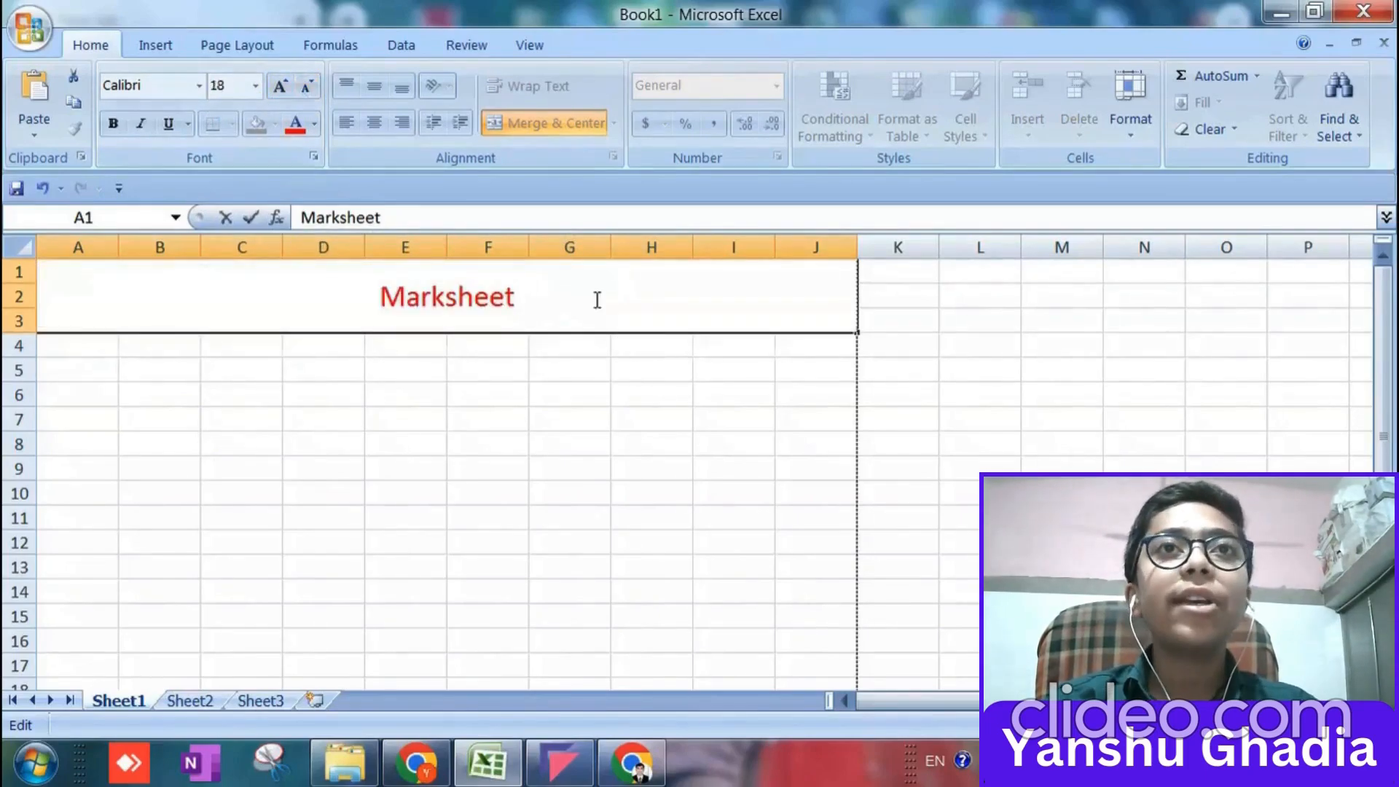
Finish editing the title text and enlarge the merged title cell's font stepwise to size 48.
left_click_drag(584, 297, 296, 294)
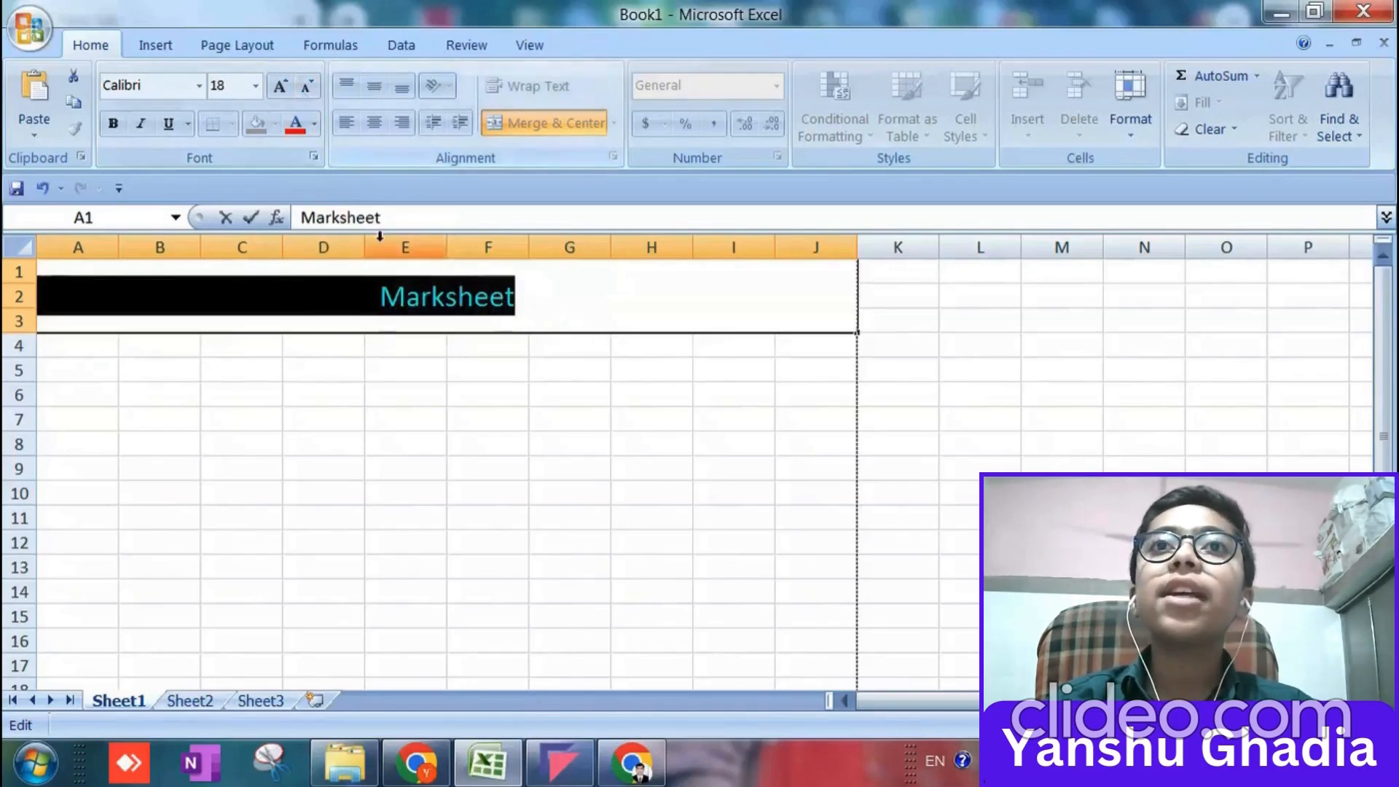
left_click(423, 341)
double_click(646, 301)
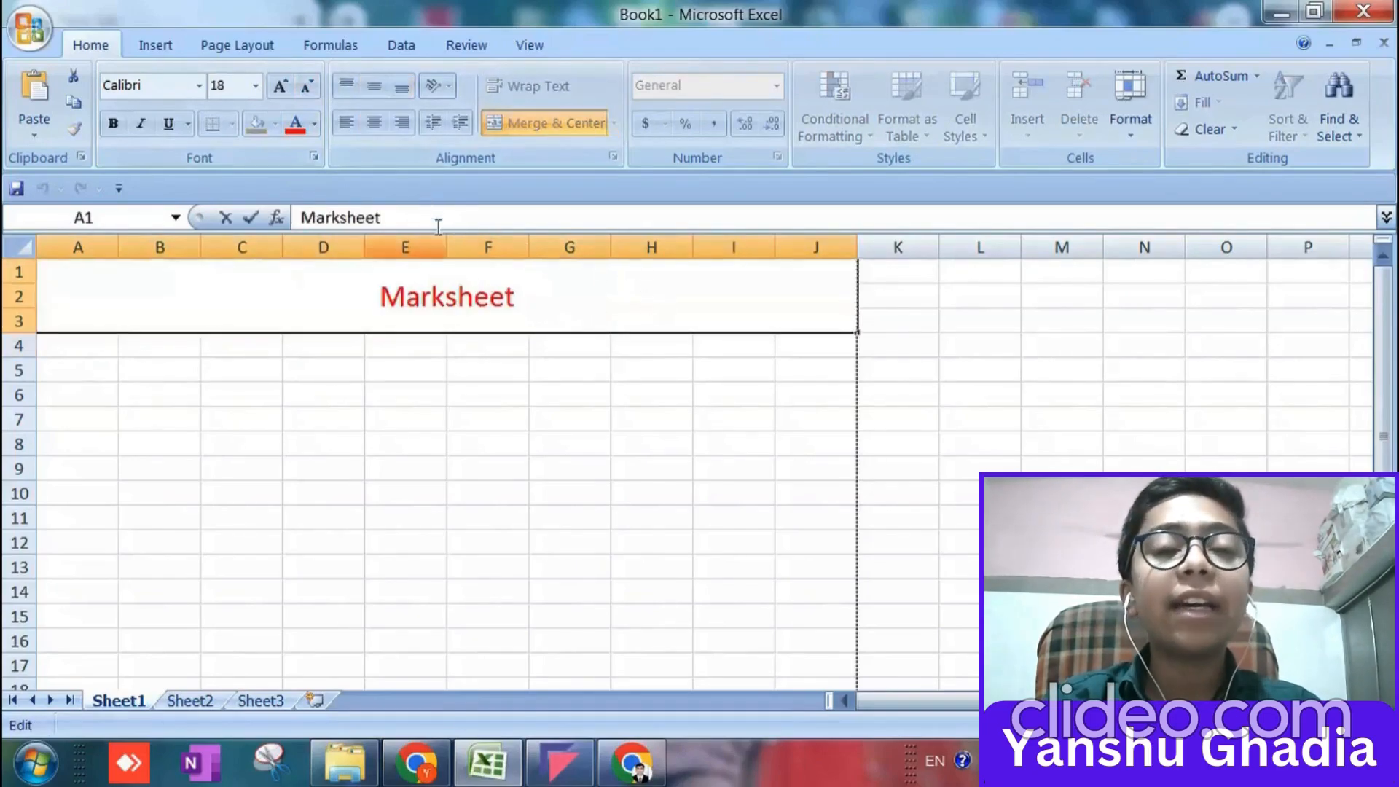
left_click(539, 387)
left_click(533, 320)
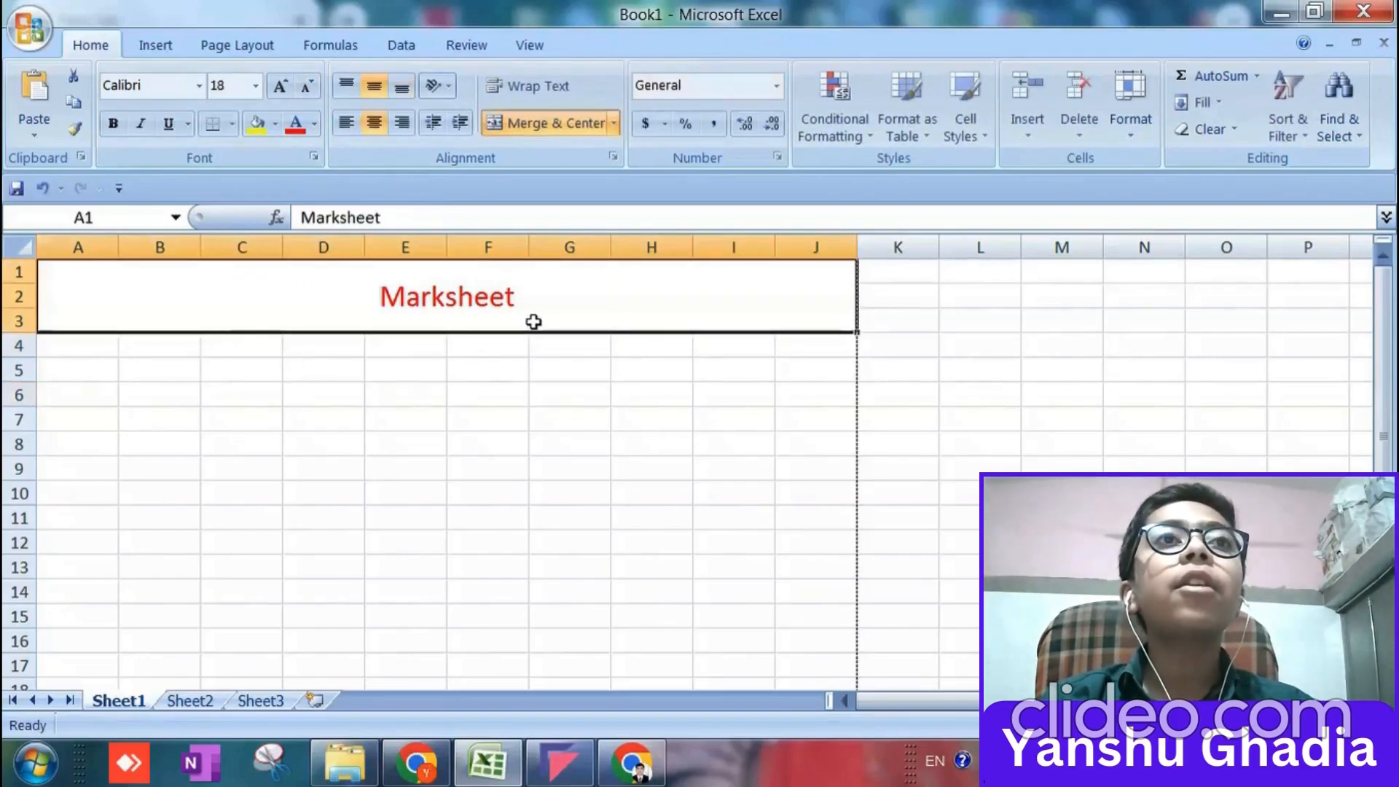
left_click(278, 87)
left_click(278, 88)
left_click(278, 88)
left_click(278, 88)
left_click(278, 87)
left_click(278, 87)
left_click(278, 88)
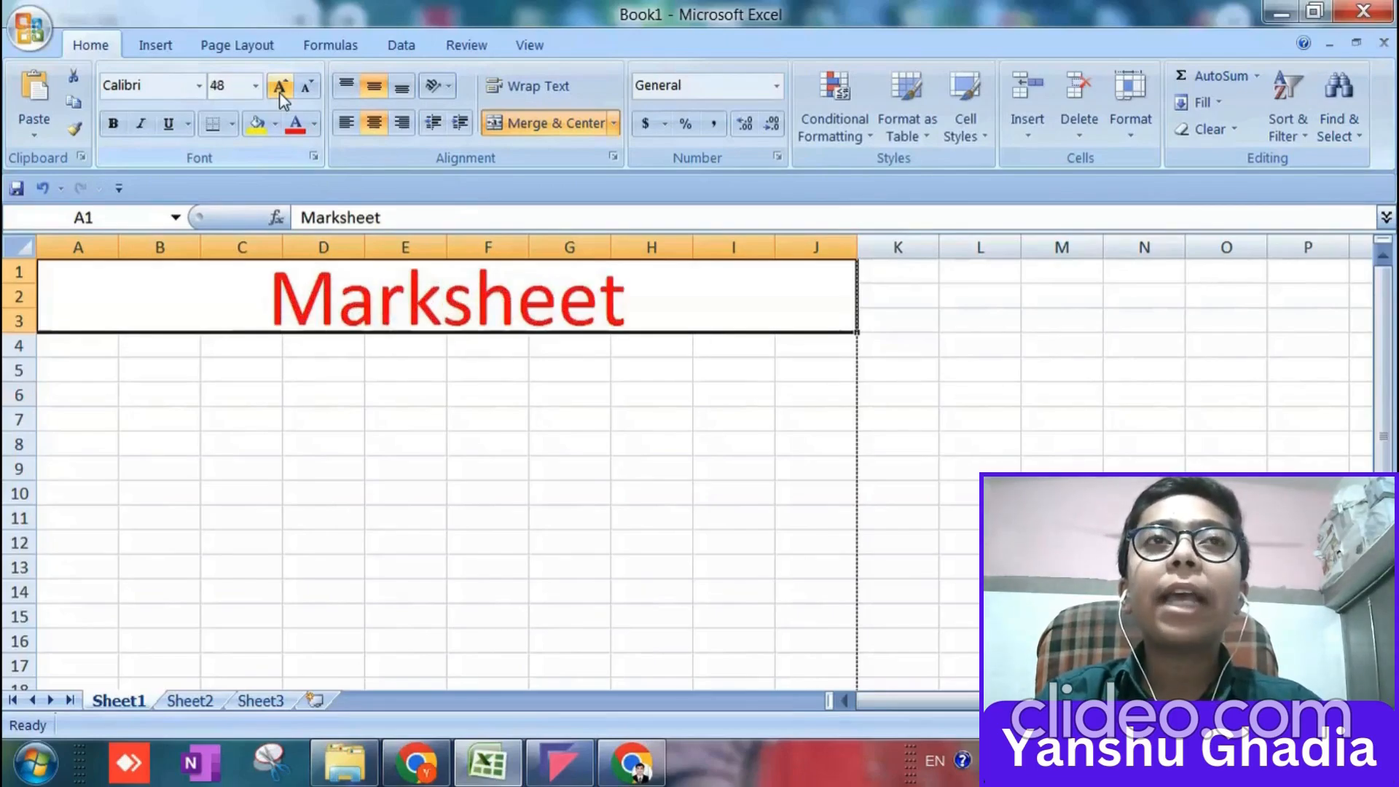
Extend the merged and centered title cell down to row 4, covering A1:J4.
left_click(75, 346)
left_click(66, 278)
left_click_drag(103, 355, 103, 362)
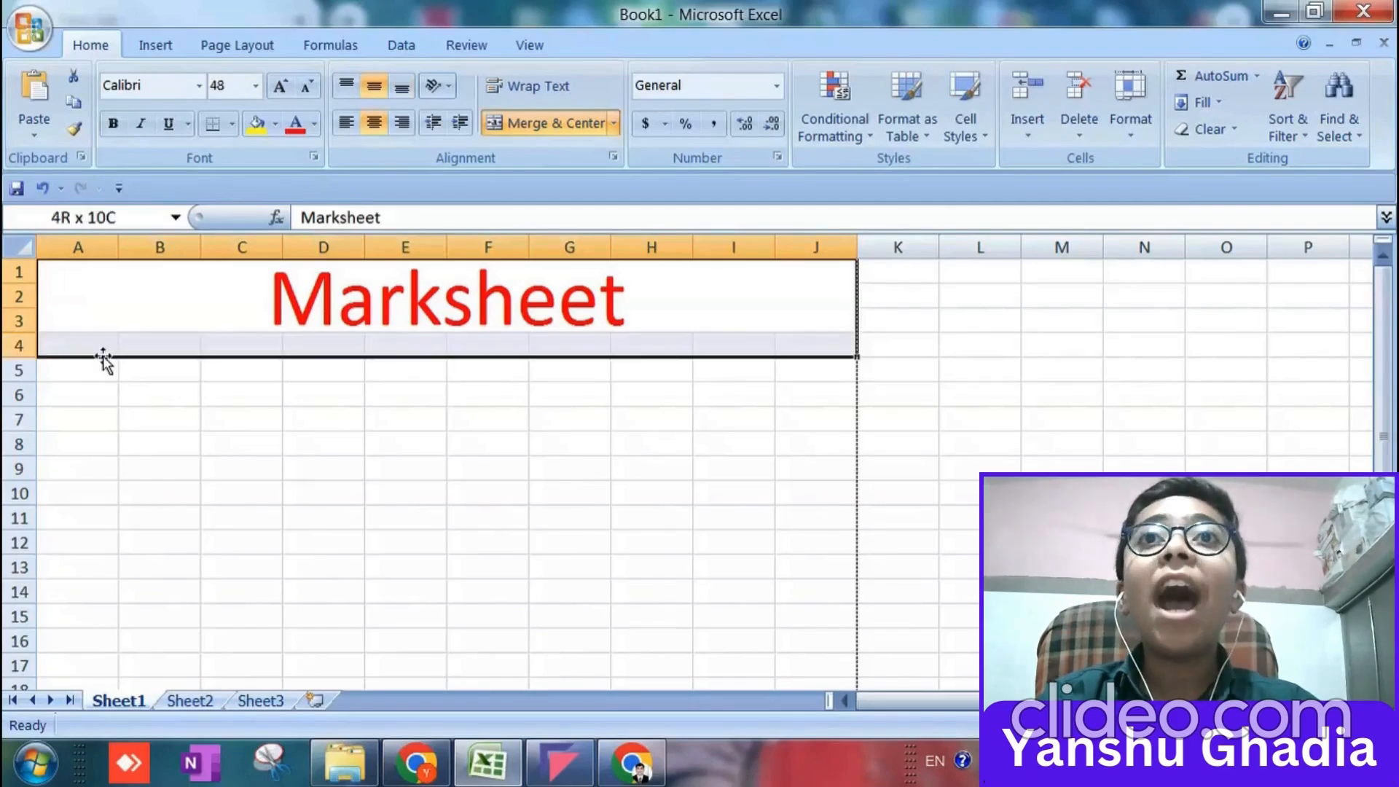
left_click(536, 124)
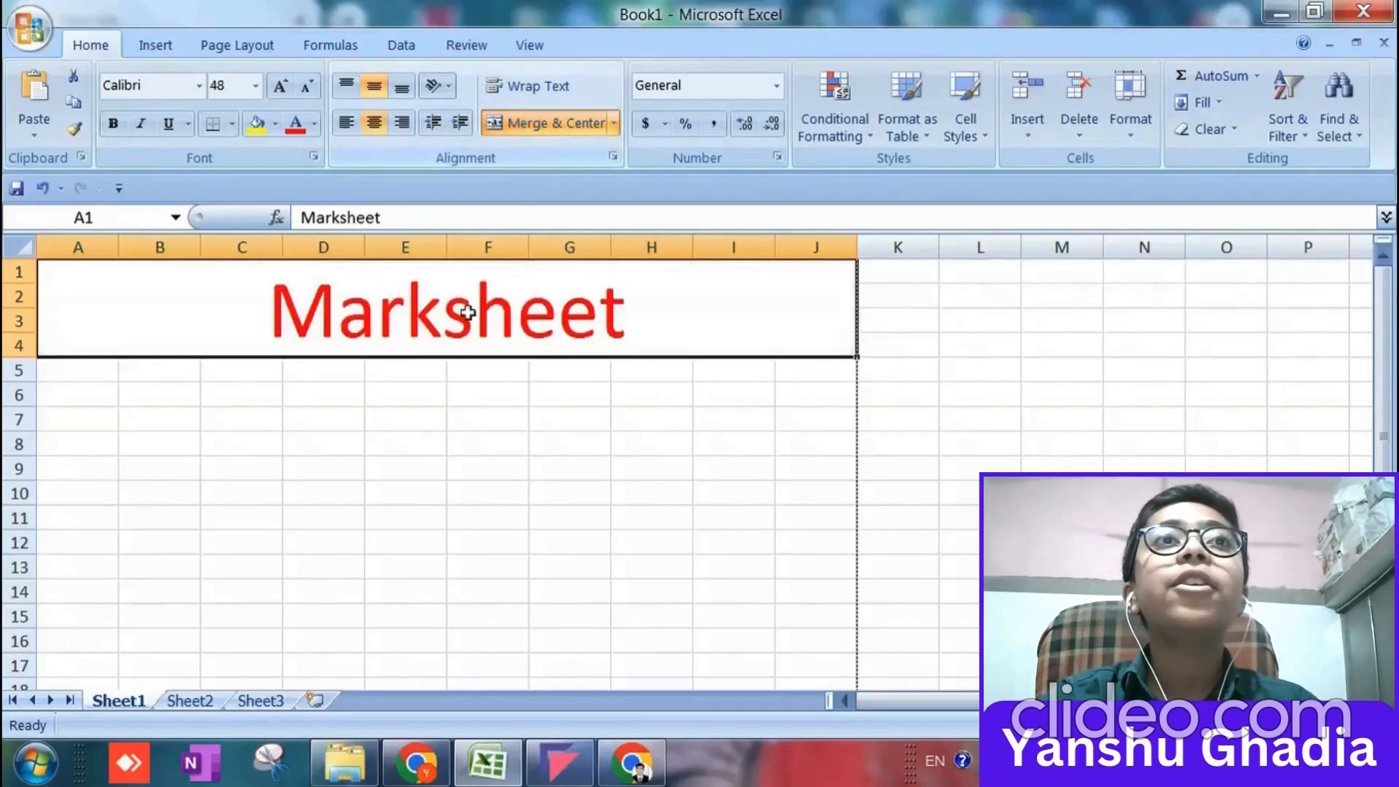
Enter the column heading Roll No. in cell A5.
left_click(263, 417)
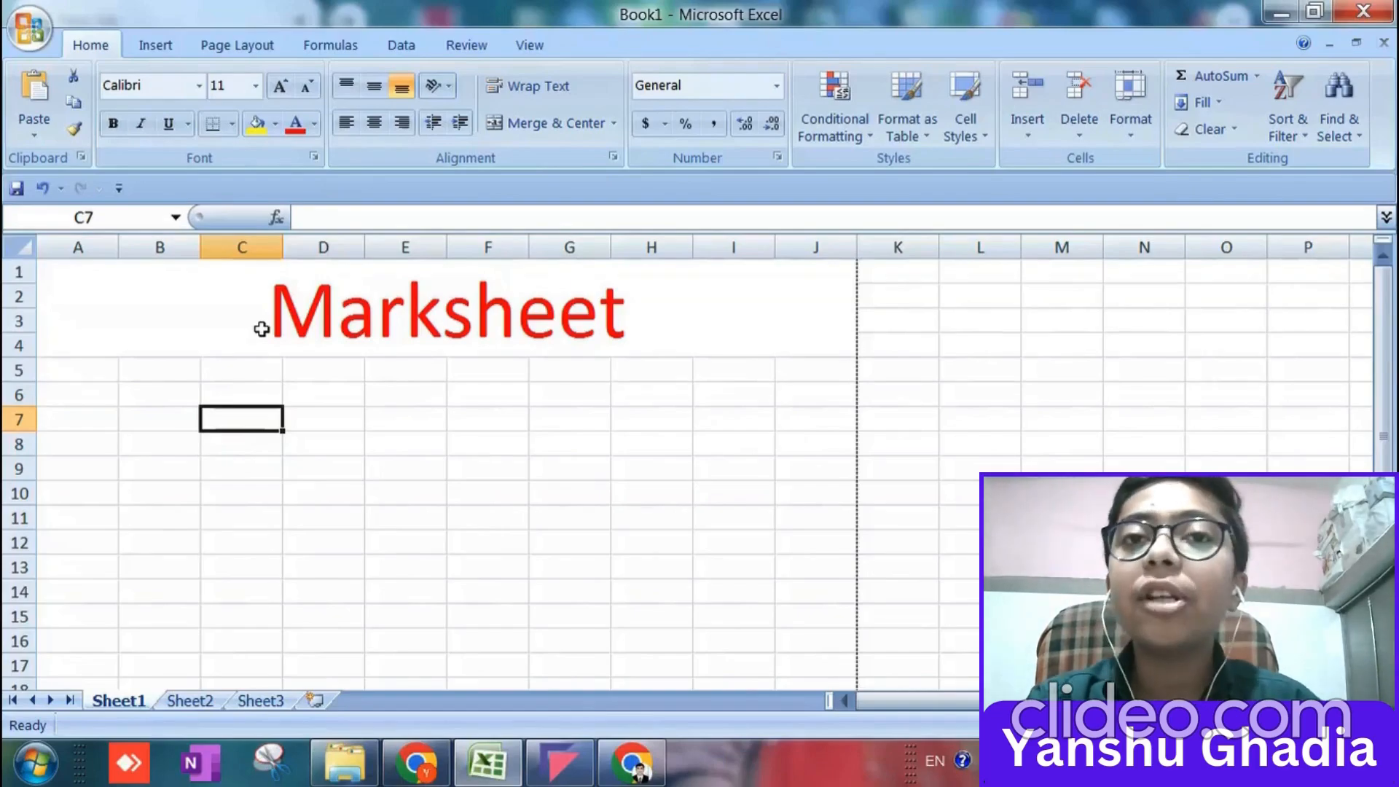
left_click(88, 384)
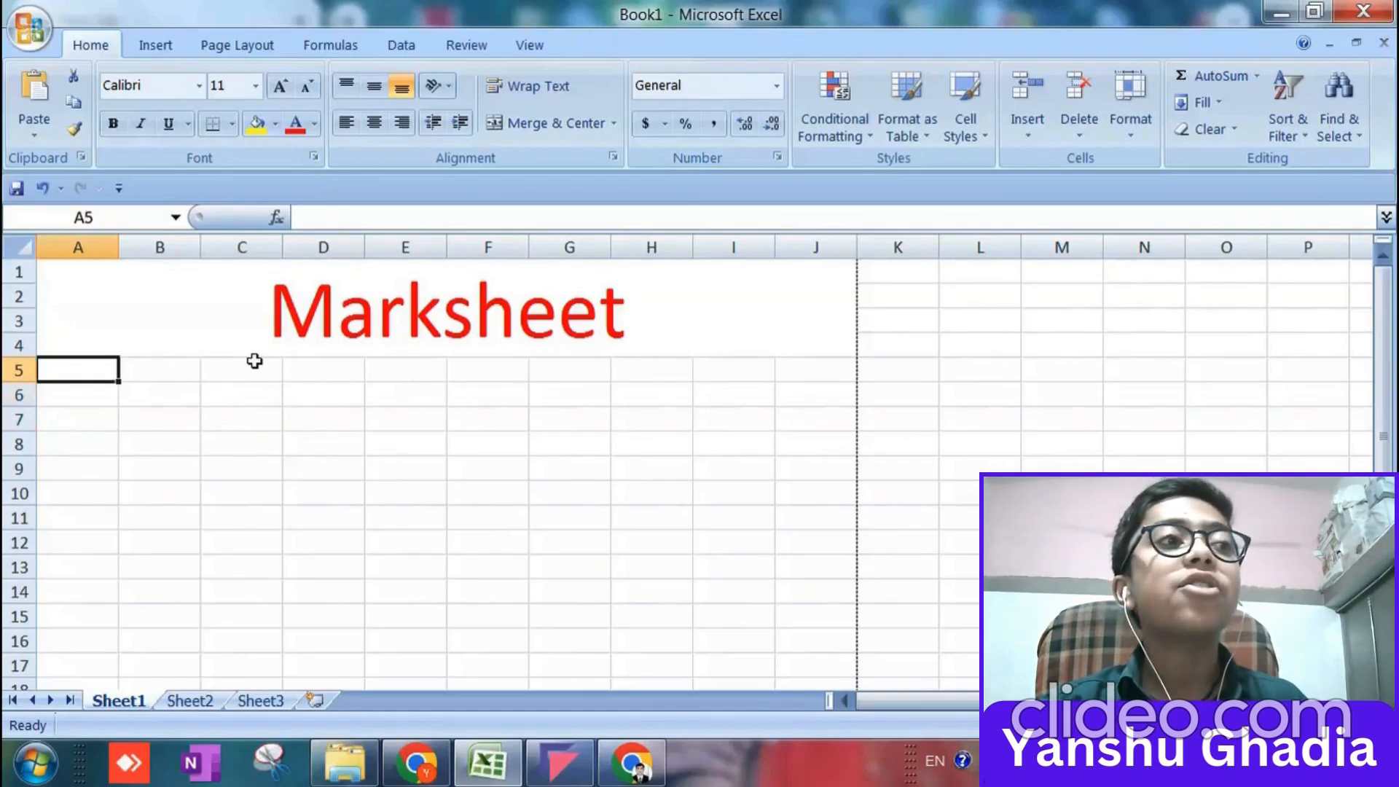
type("Nam")
key("BackSpace")
key("BackSpace")
key("BackSpace")
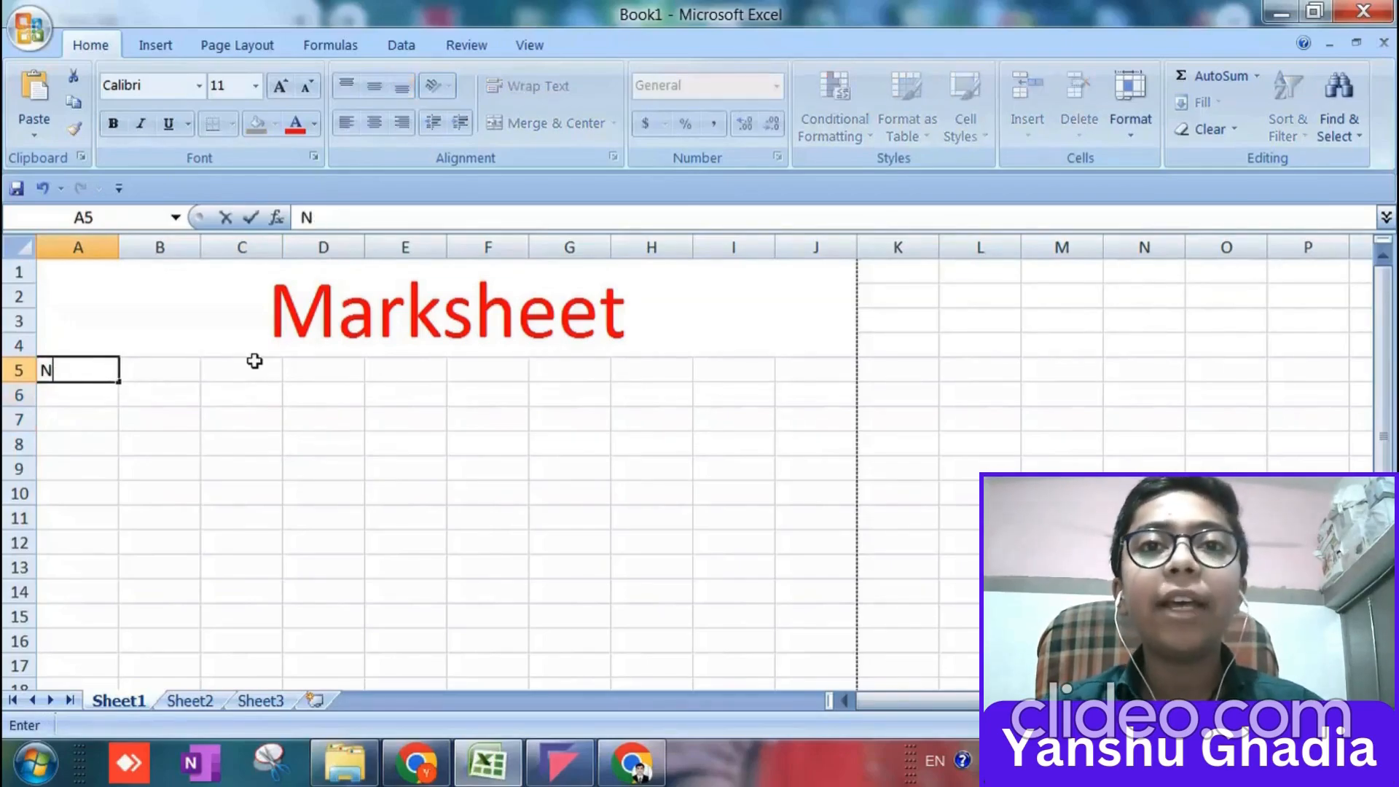
type("Roll ")
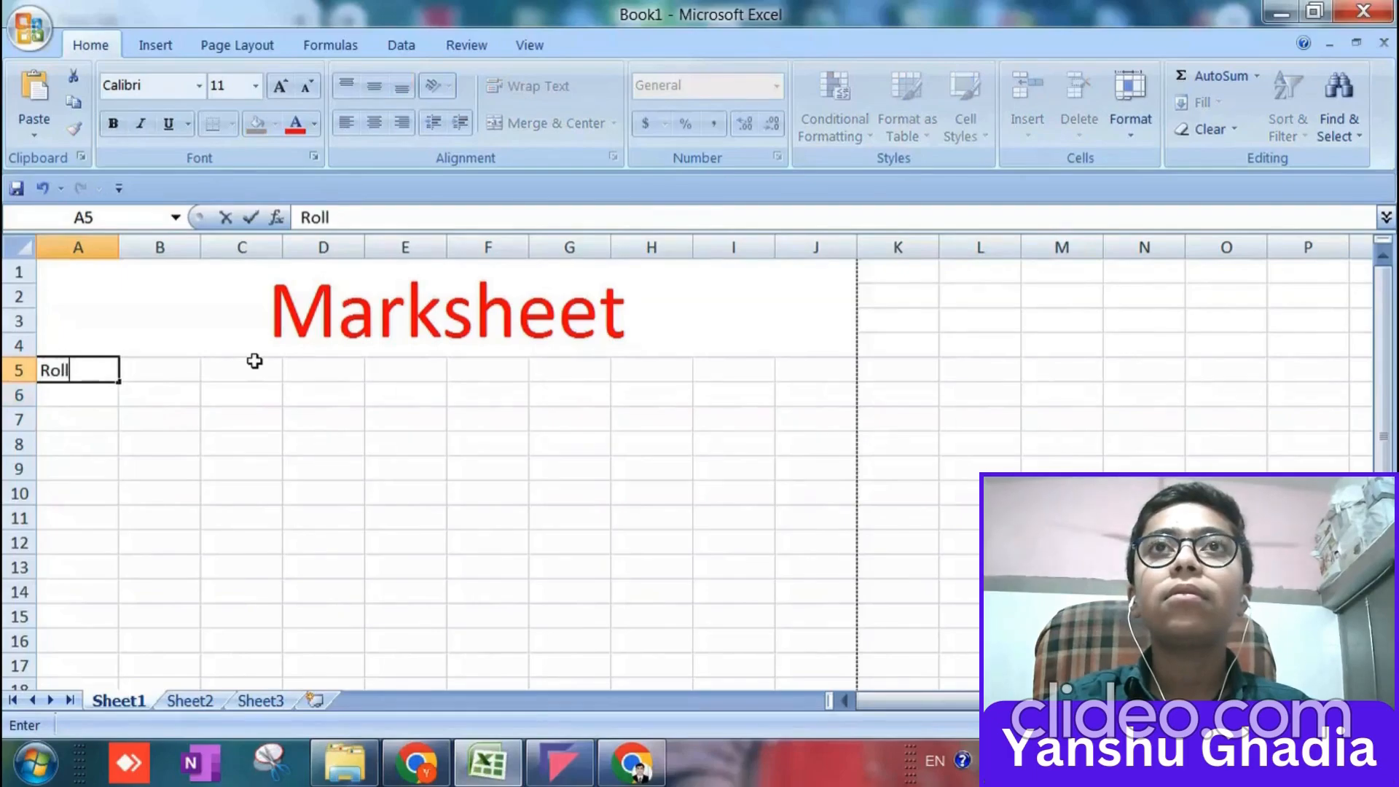
type("No.")
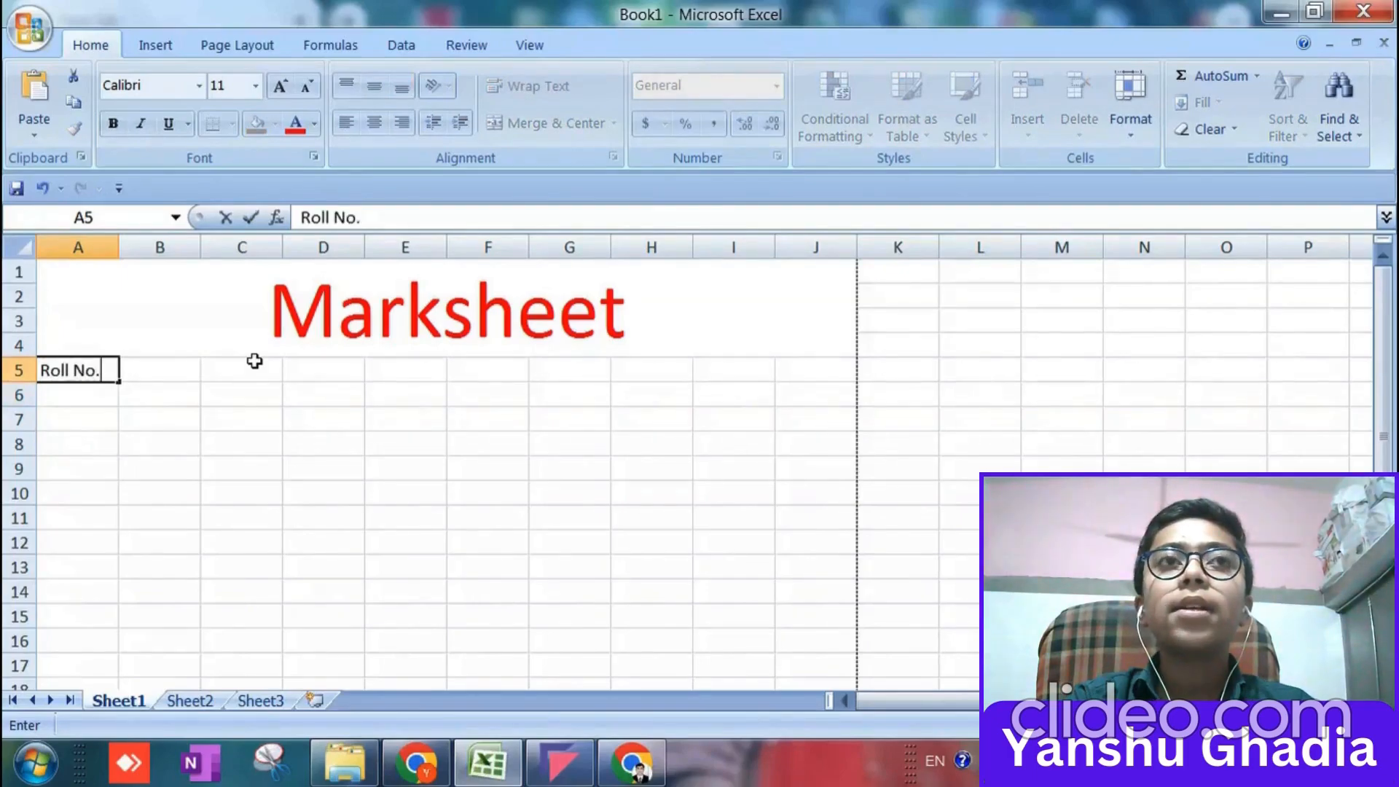
key("Tab")
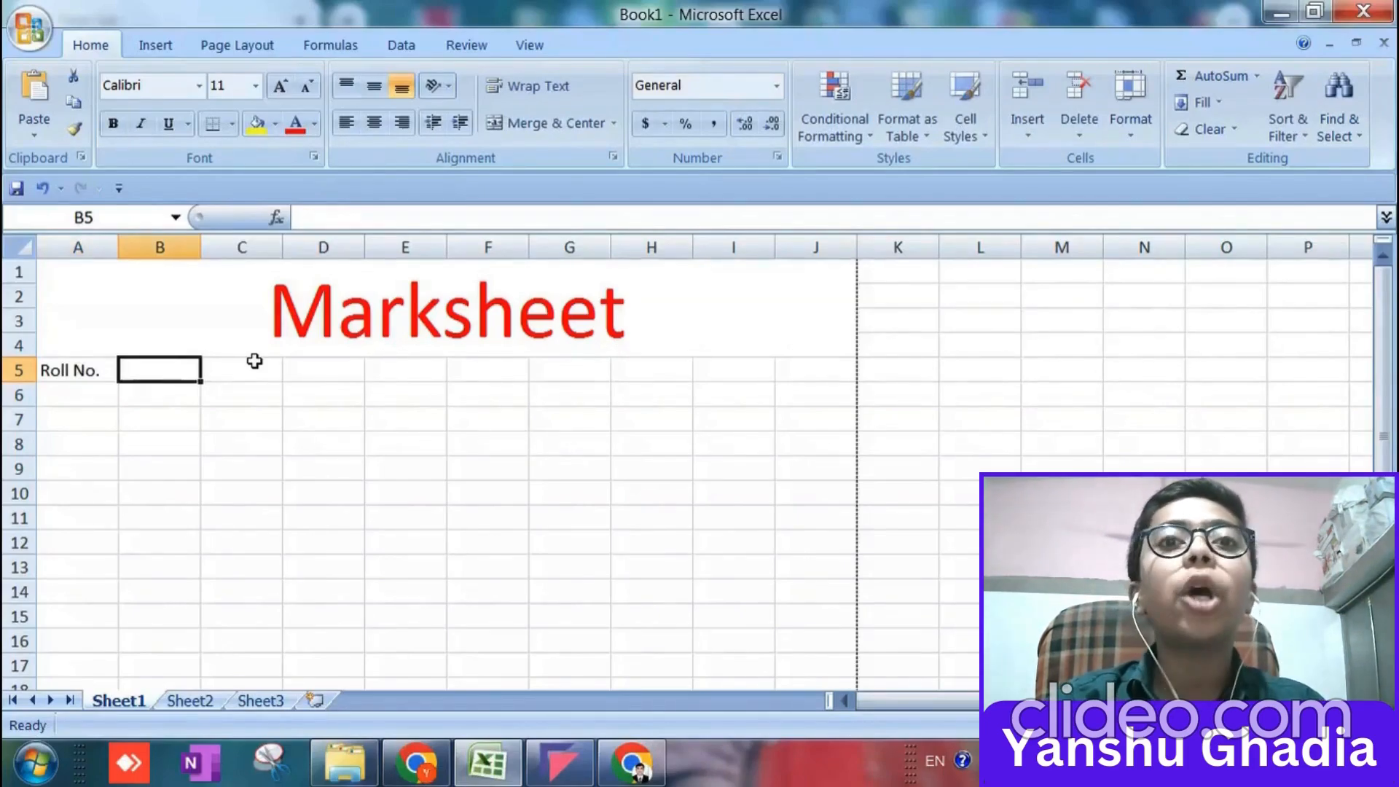
Enter the column headings Name, Maths and Science in cells B5 to D5.
type("Name")
key("Tab")
type("Maths")
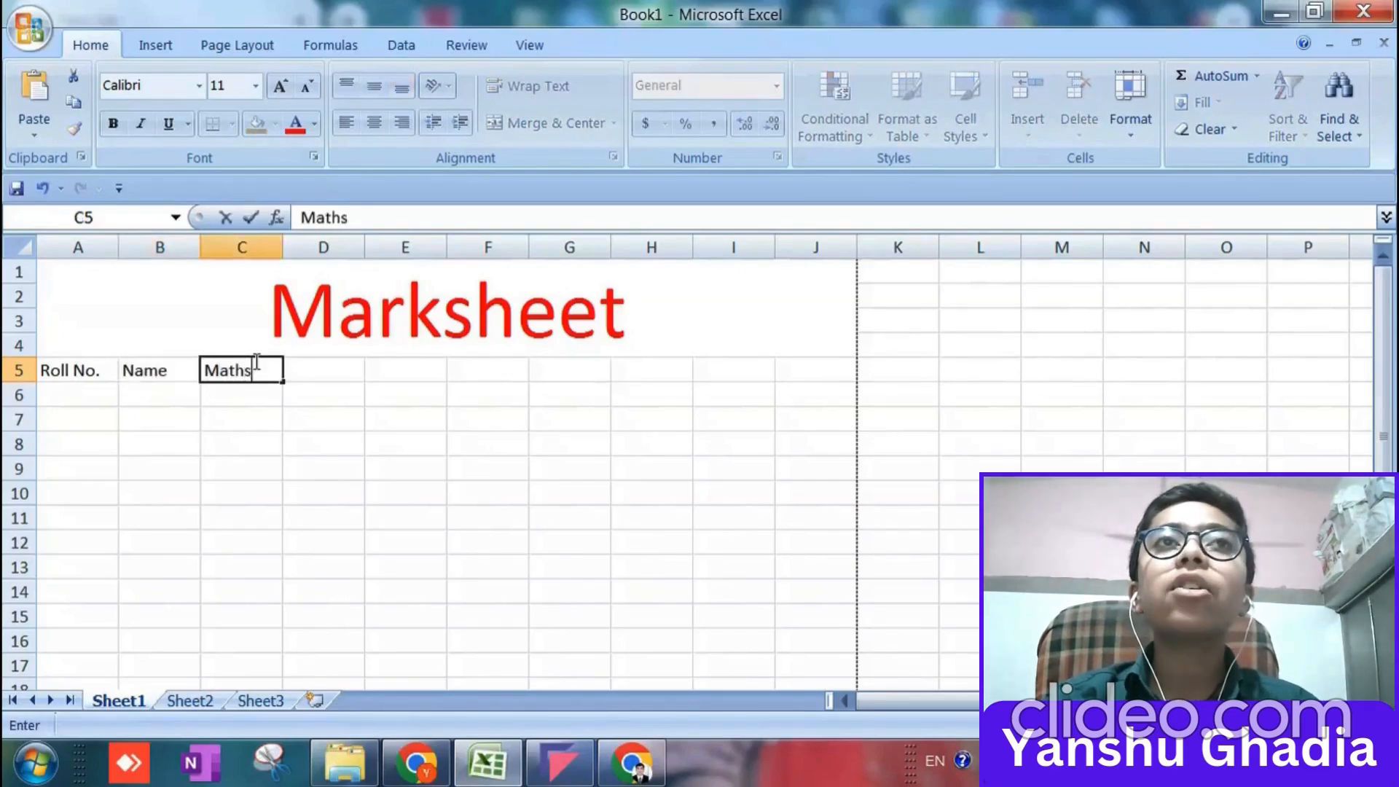
key("Tab")
type("Scienv")
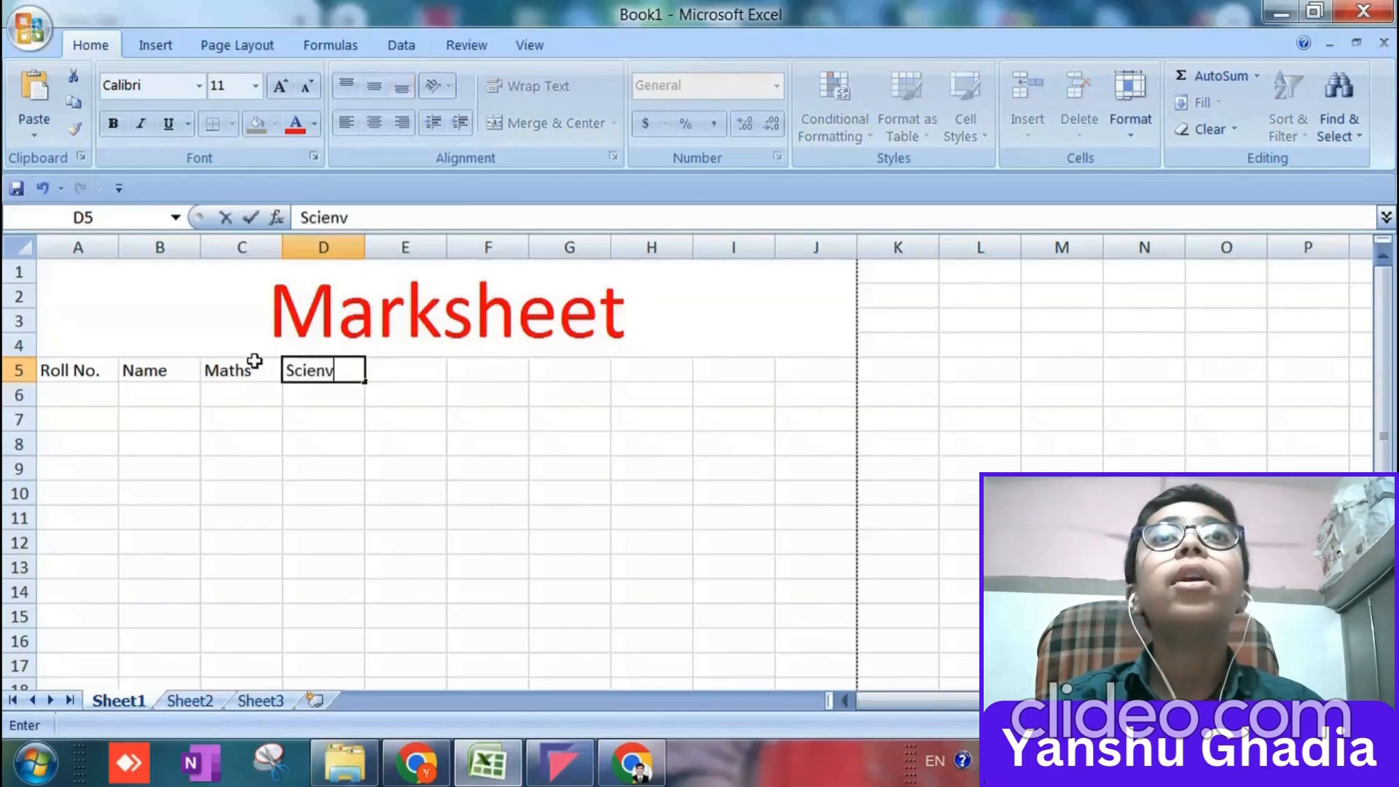
key("BackSpace")
type("ce")
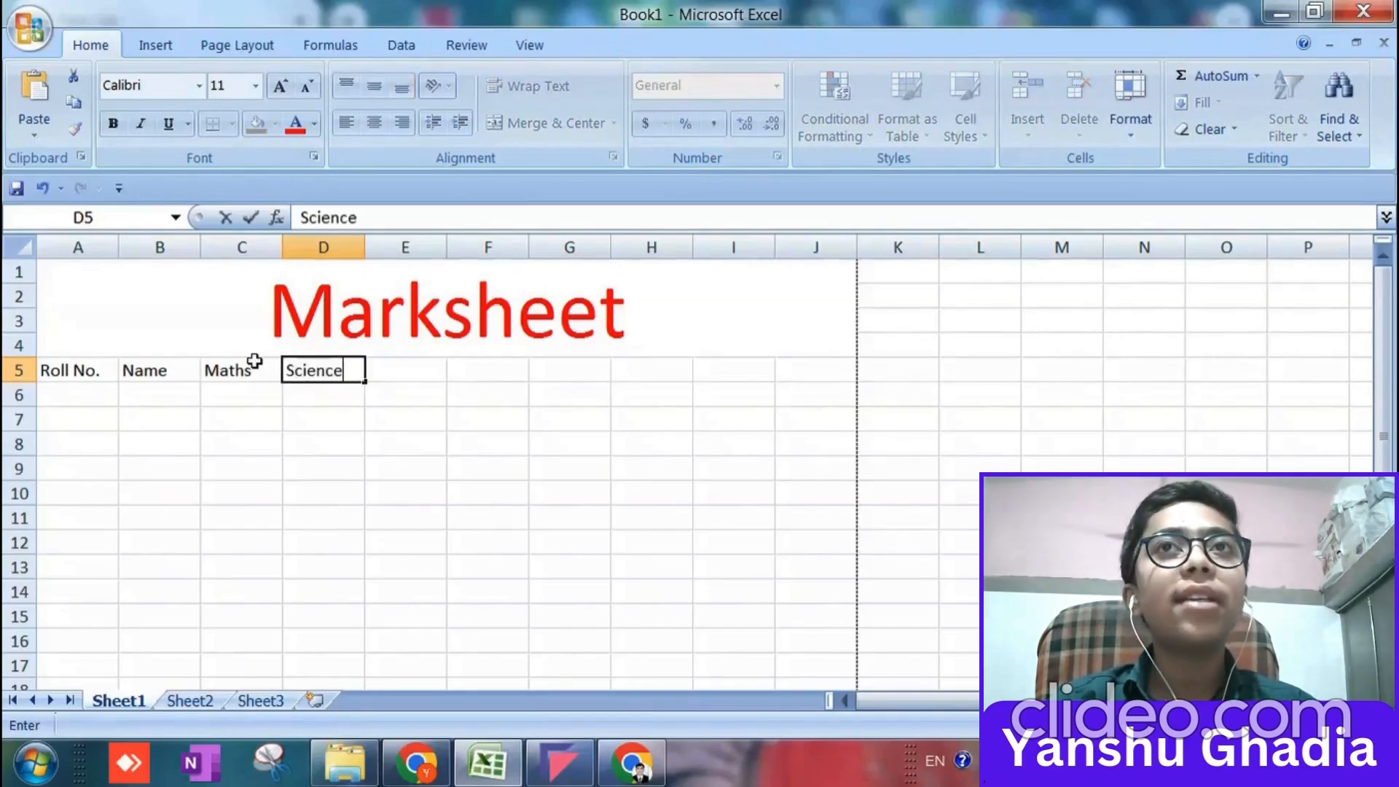
key("Tab")
Enter the column headings Biology and Total in cells E5 and F5.
type("Bio")
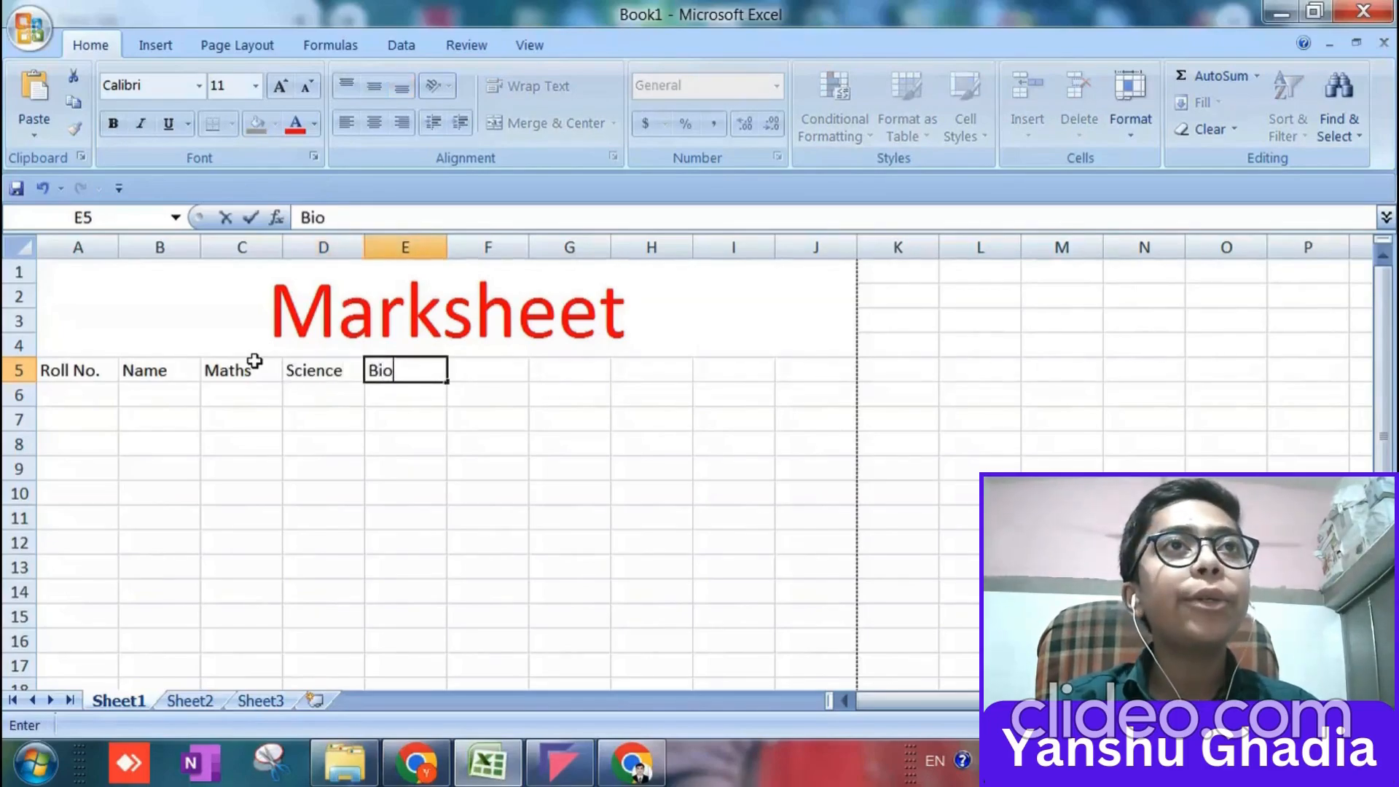
type("logy")
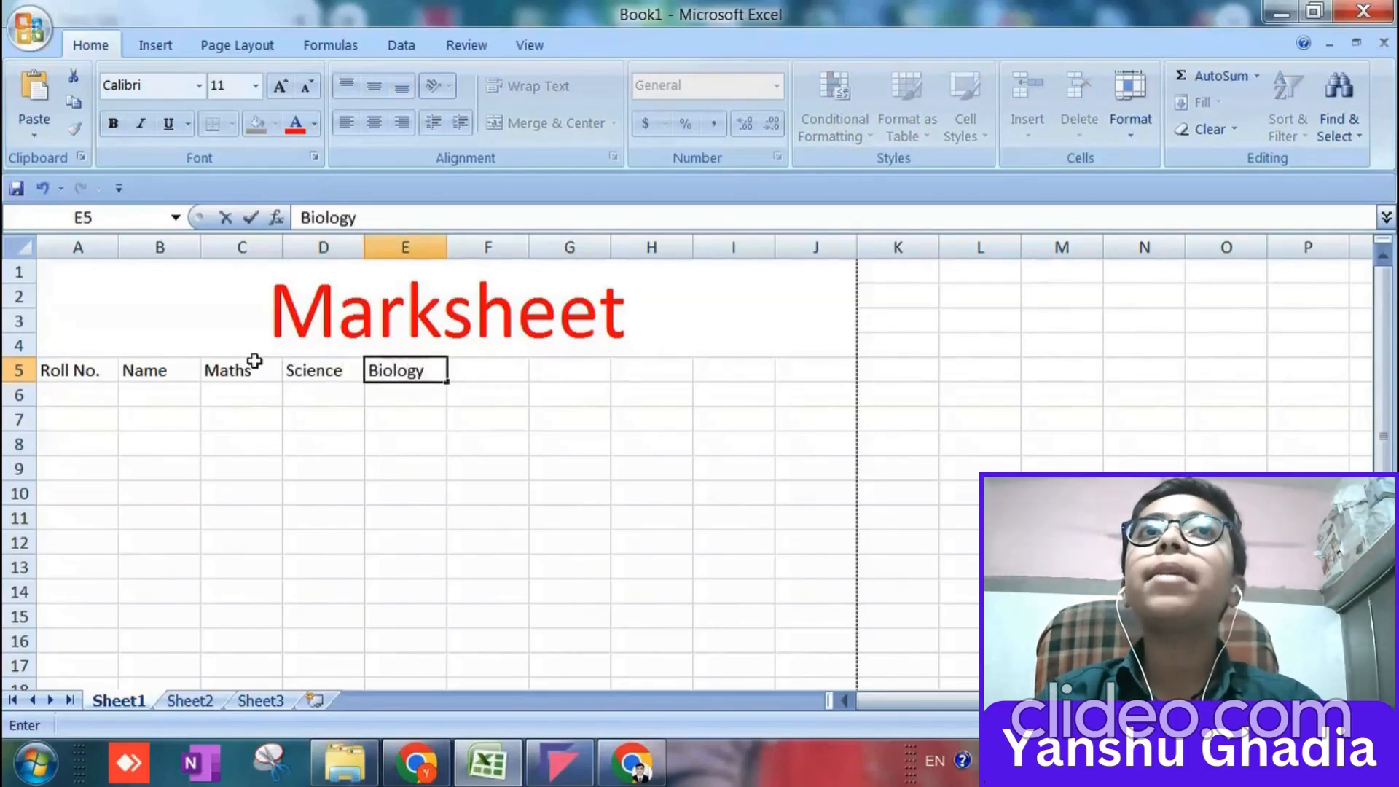
key("Tab")
type("T")
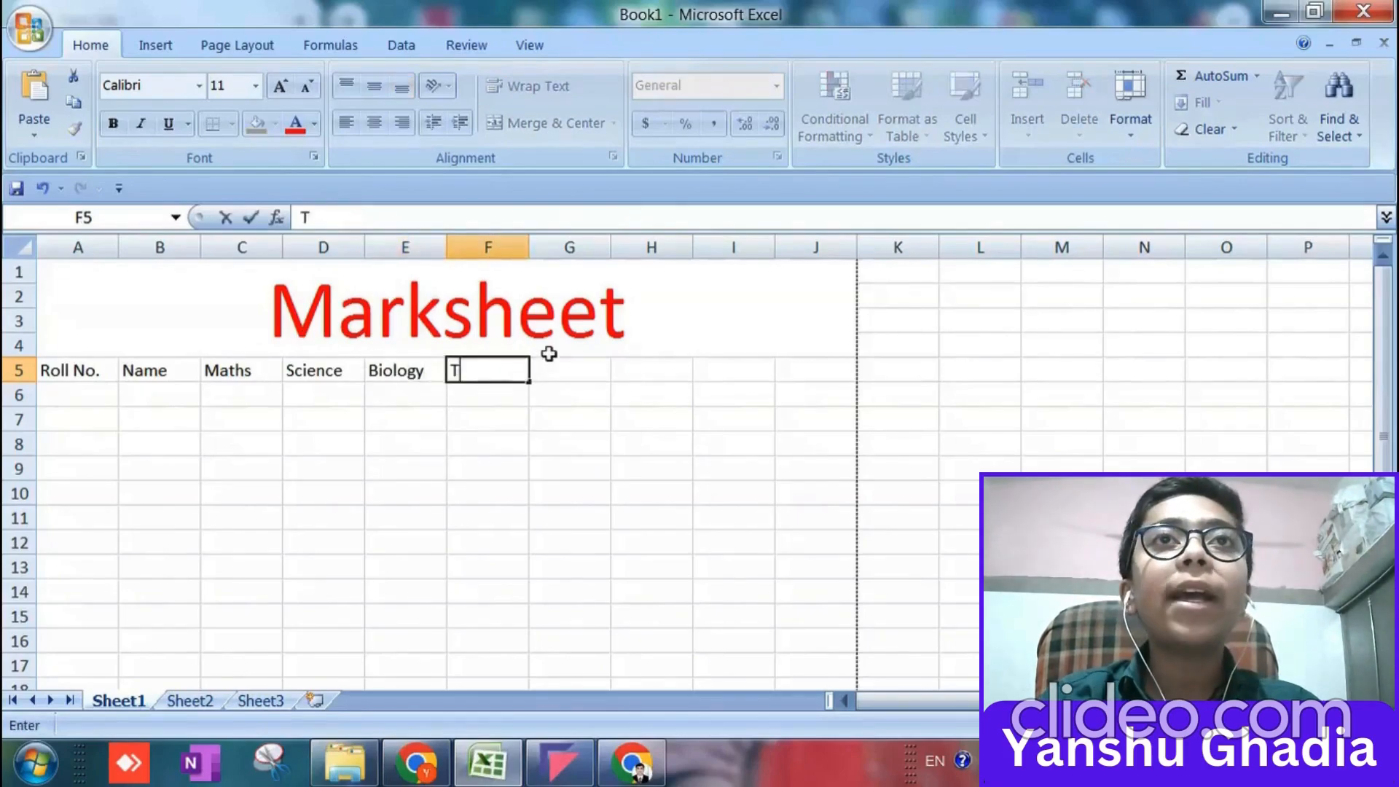
type("otal")
key("Tab")
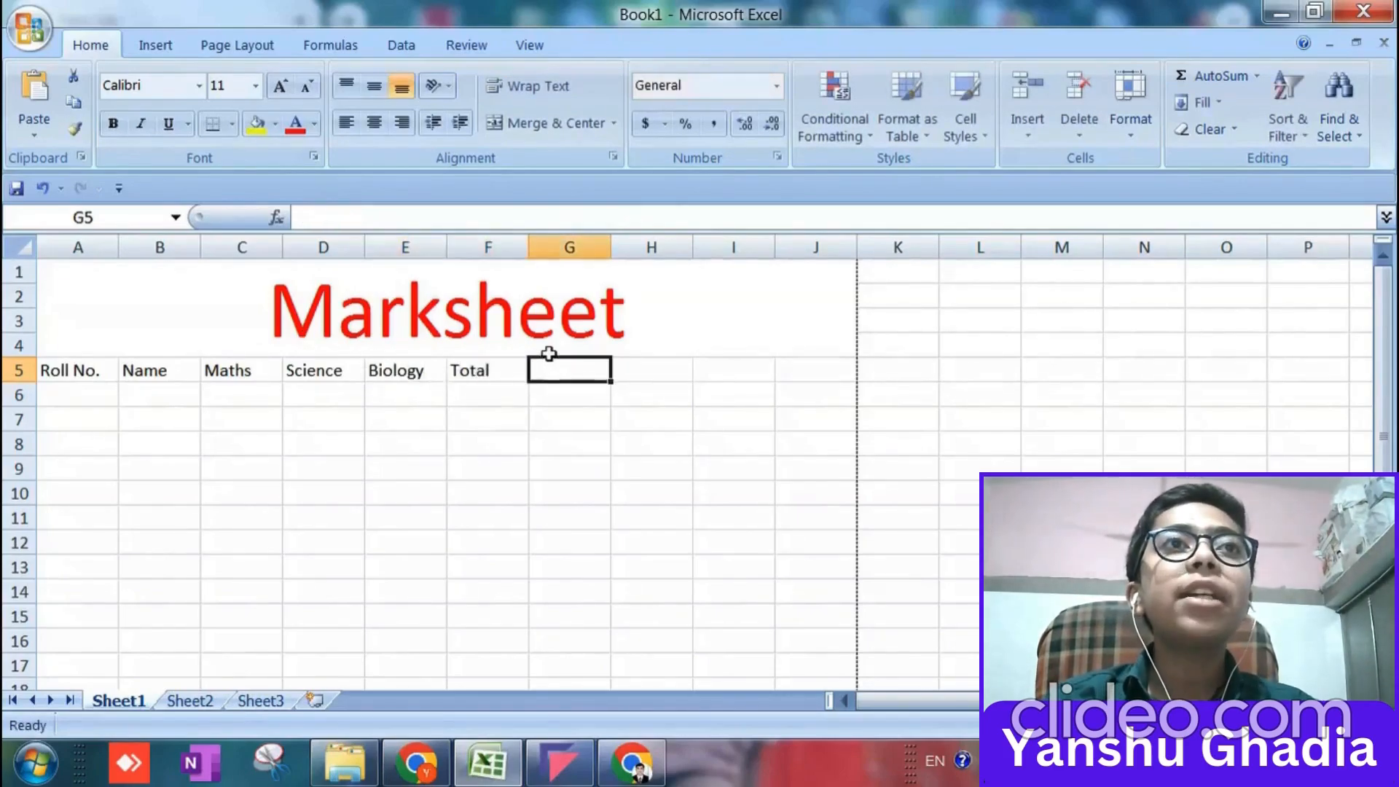
Enter the column headings Per[Avg], Max and Min in cells G5 to I5.
type("Per")
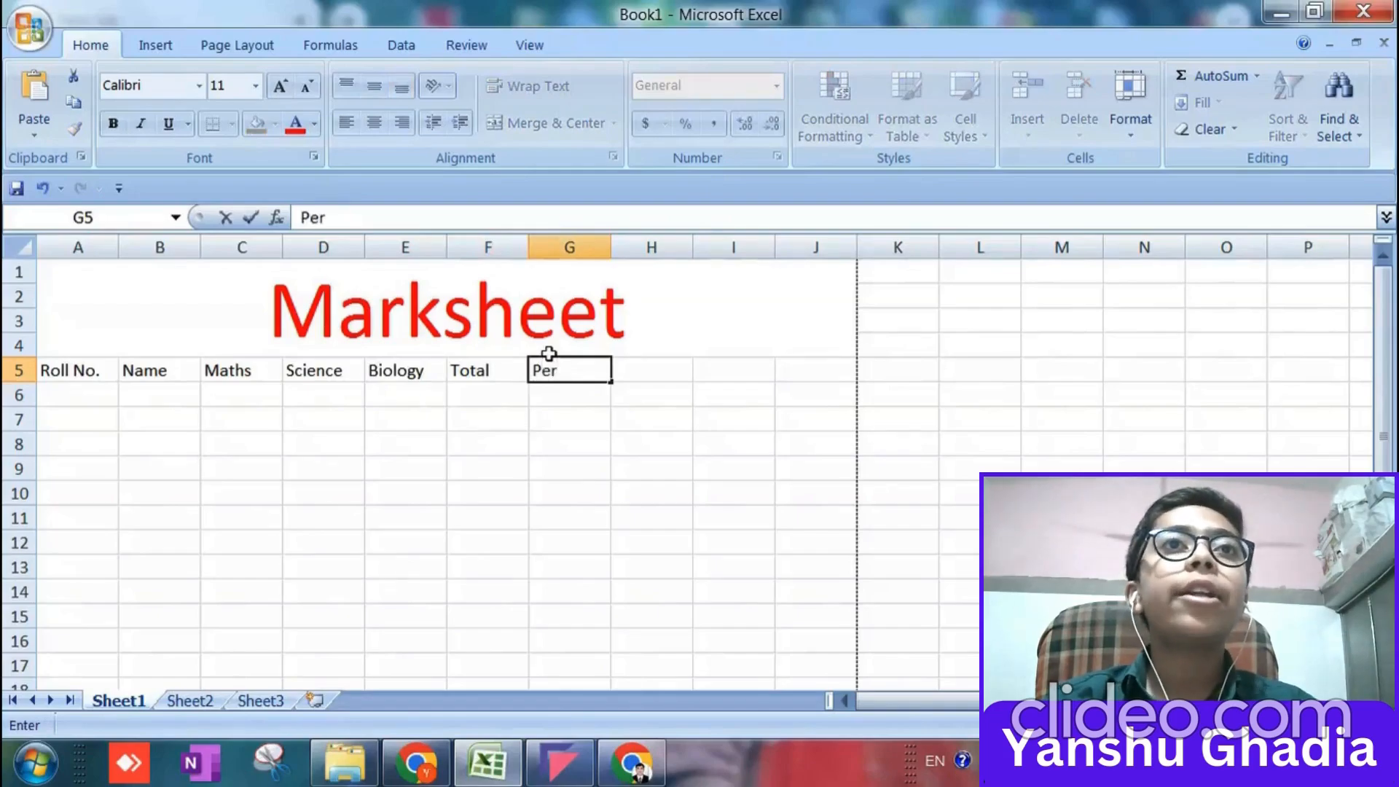
type("[Avg]")
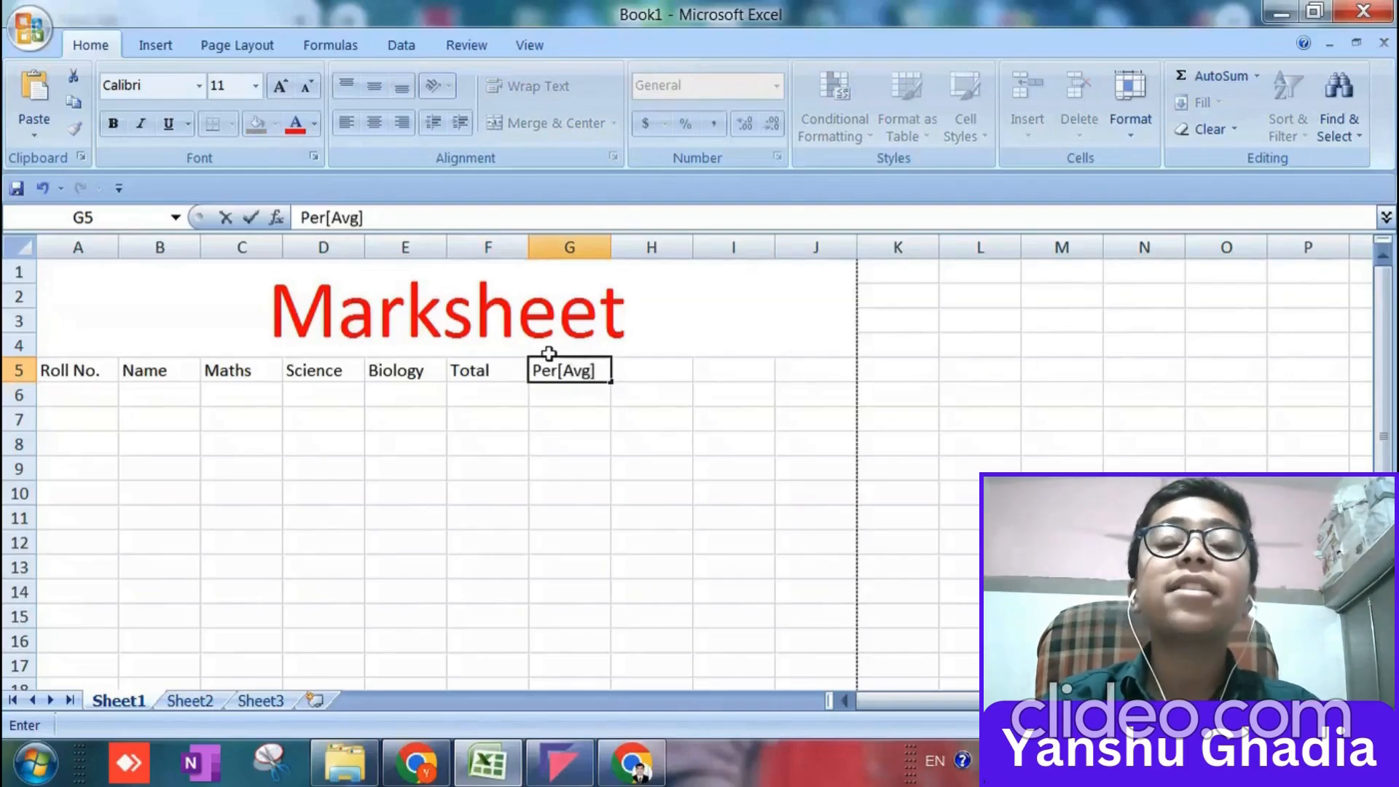
key("Tab")
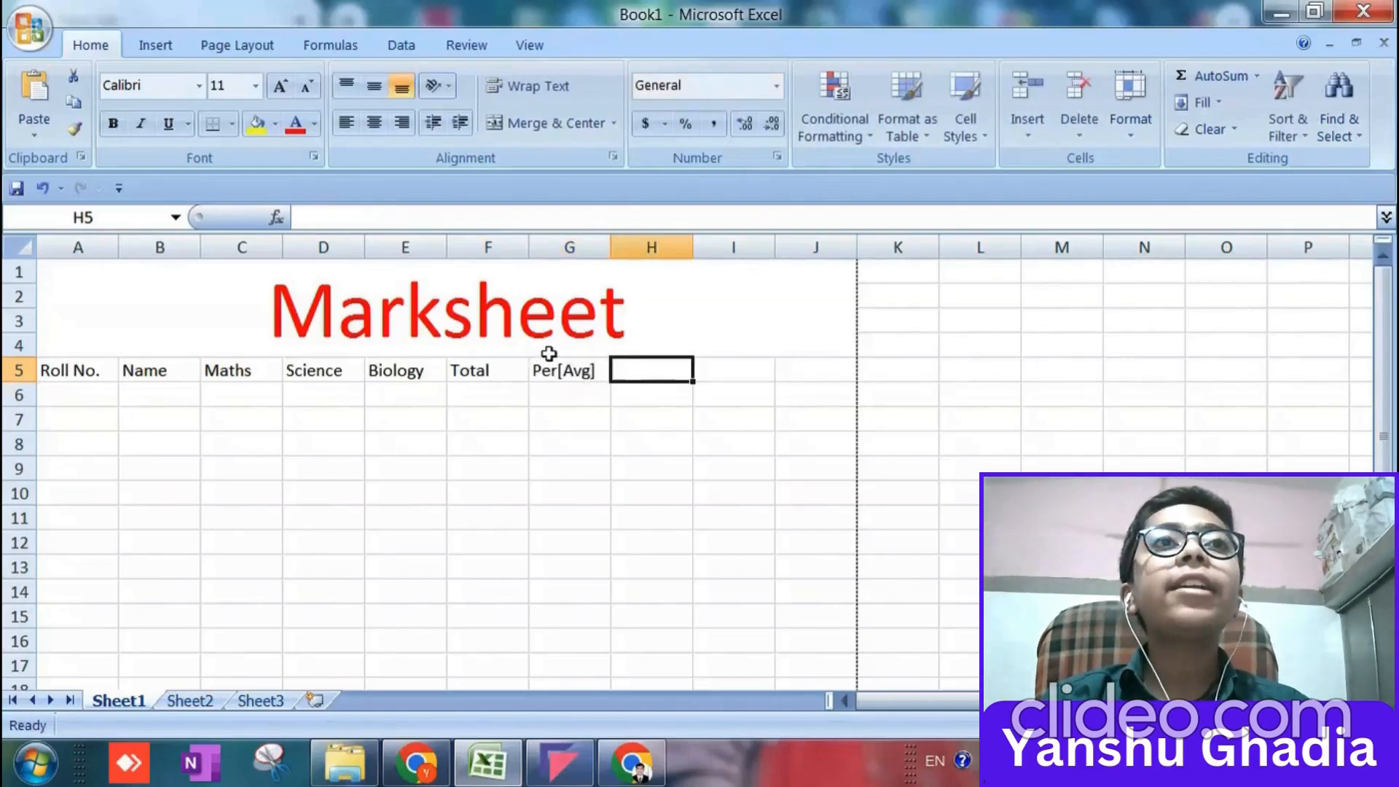
type("Max")
key("Tab")
type("Min")
key("Tab")
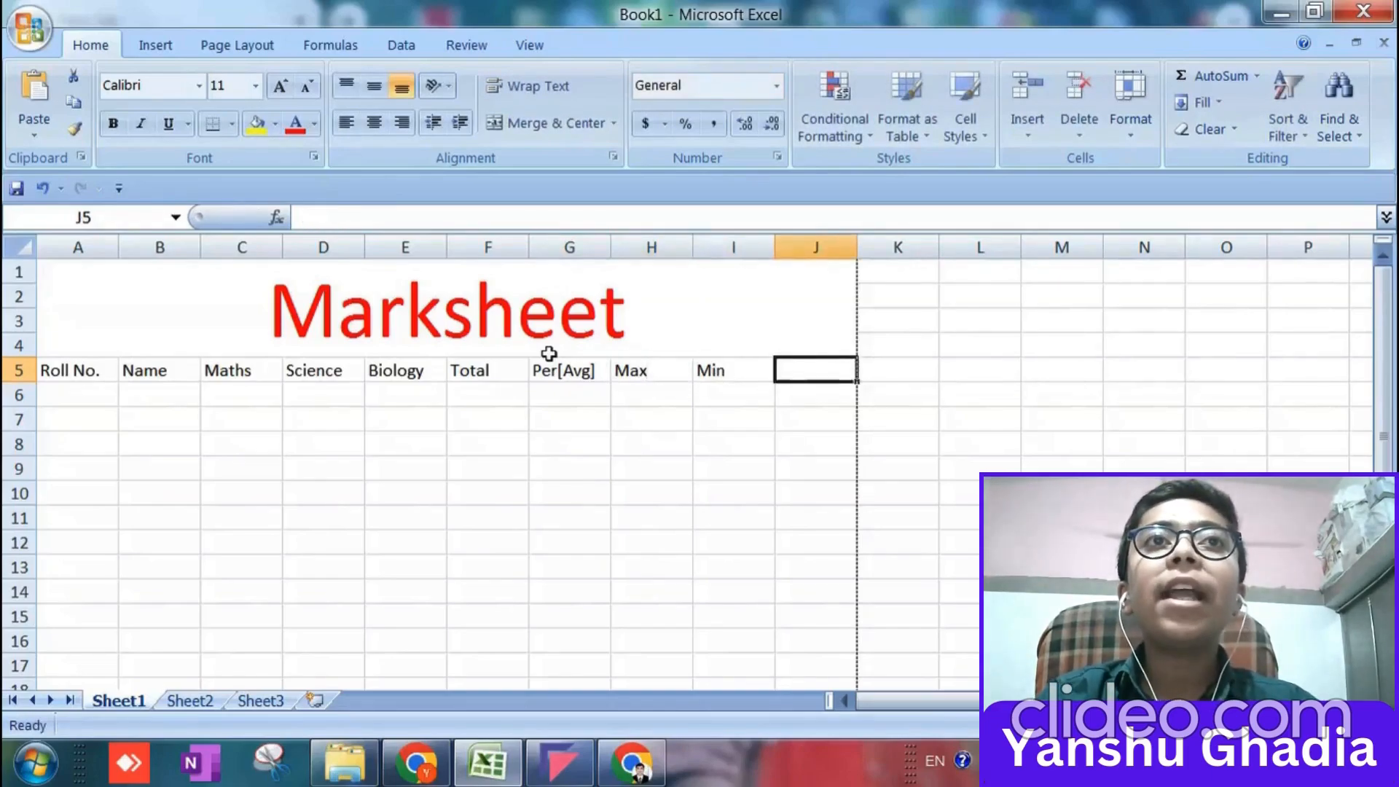
Enter the column headings Pass/Fail and Grade in cells J5 and K5.
type("PAss")
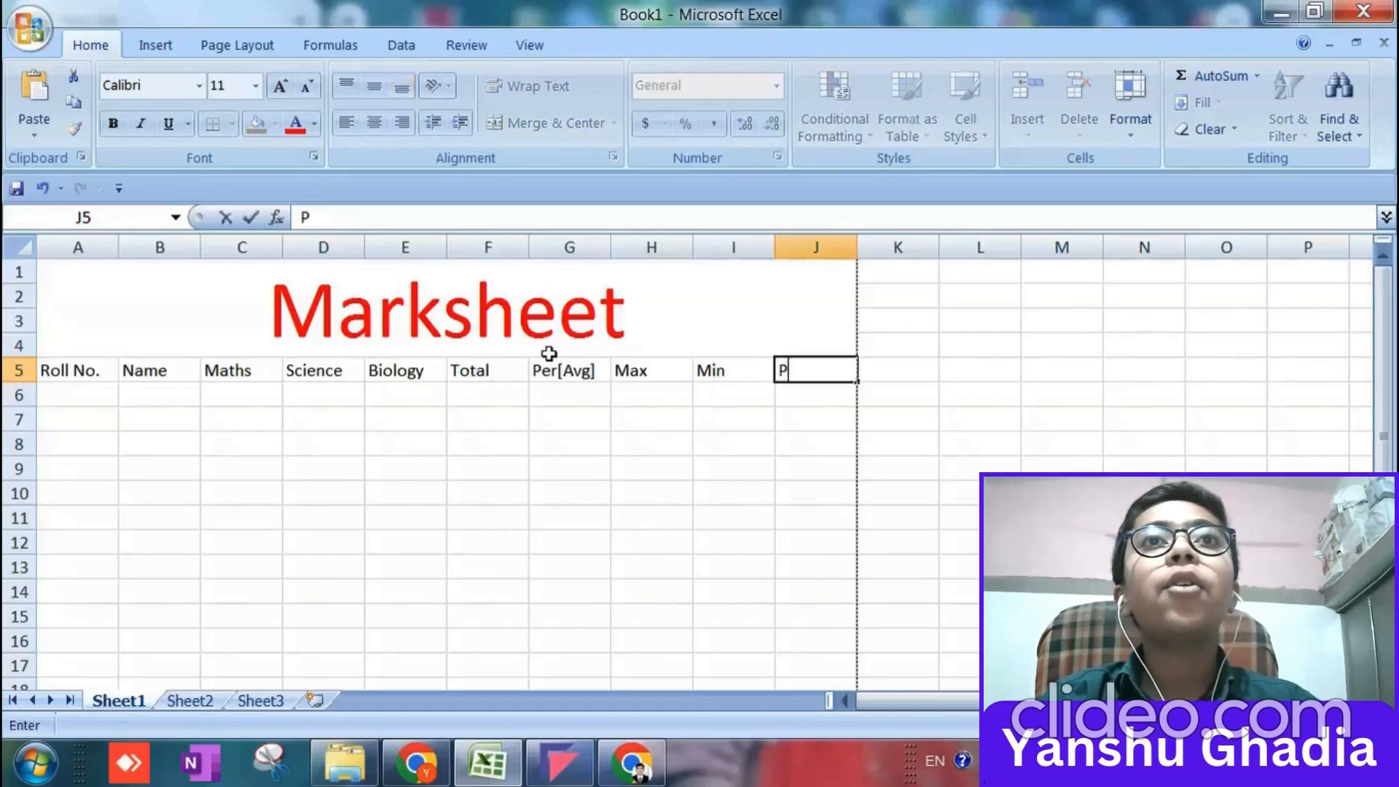
key("BackSpace")
key("BackSpace")
key("BackSpace")
type("ass/Fail")
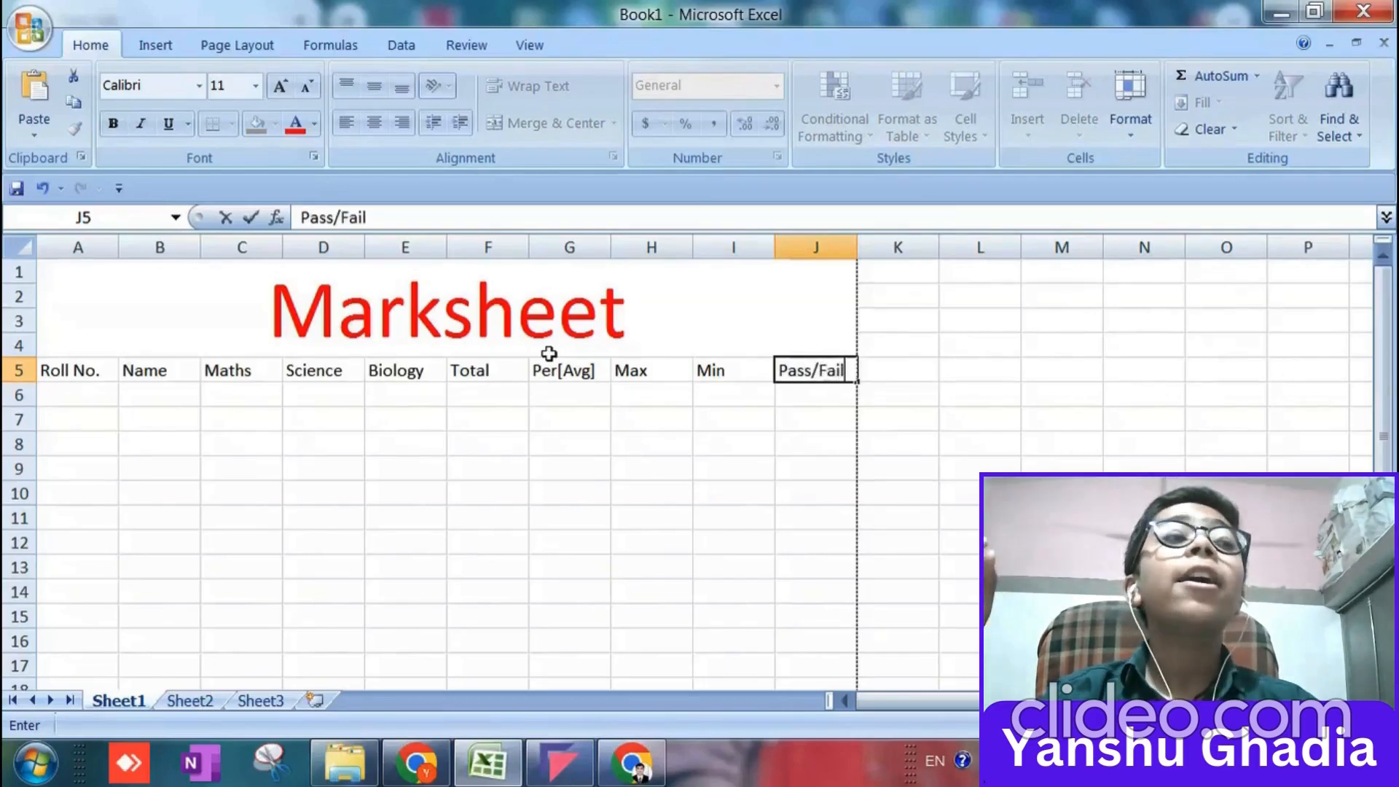
key("Tab")
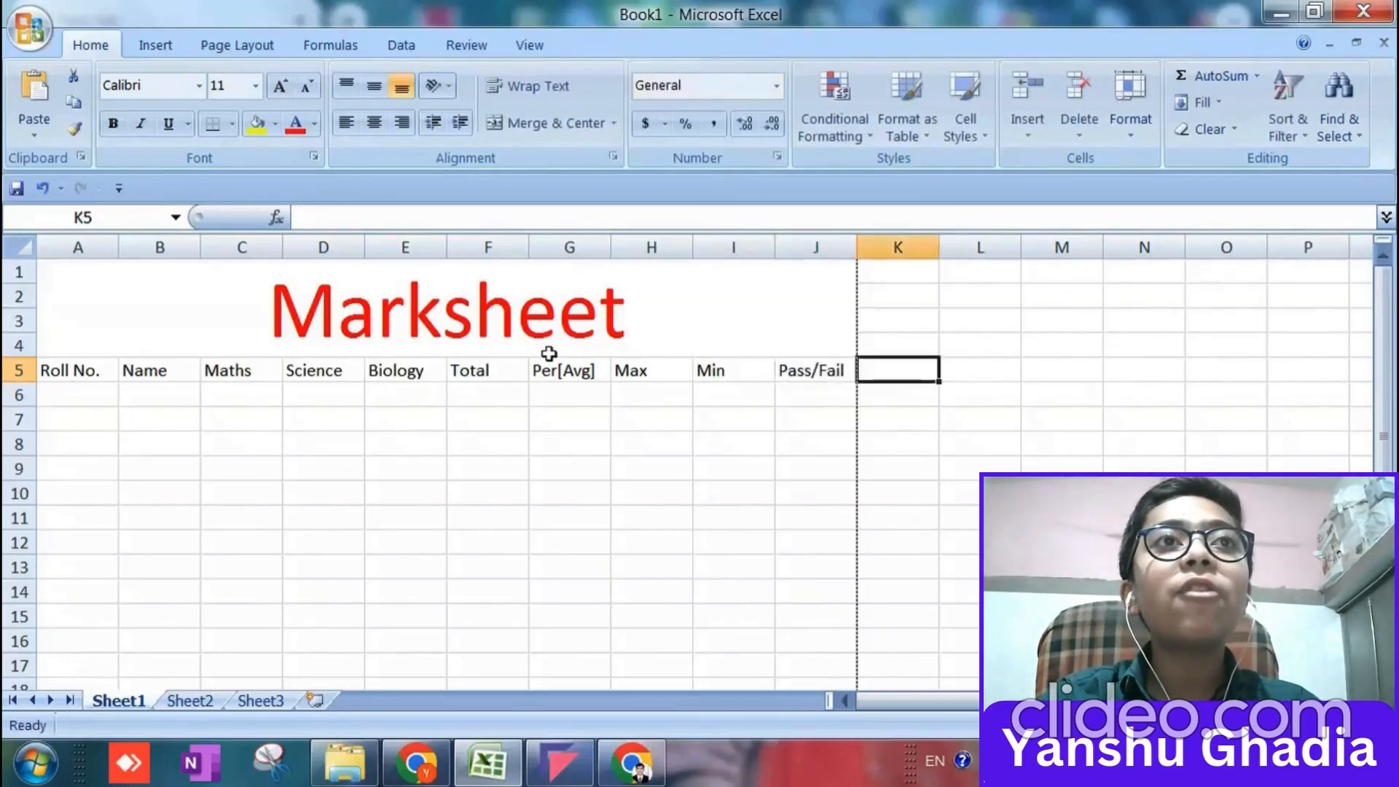
type("Grade")
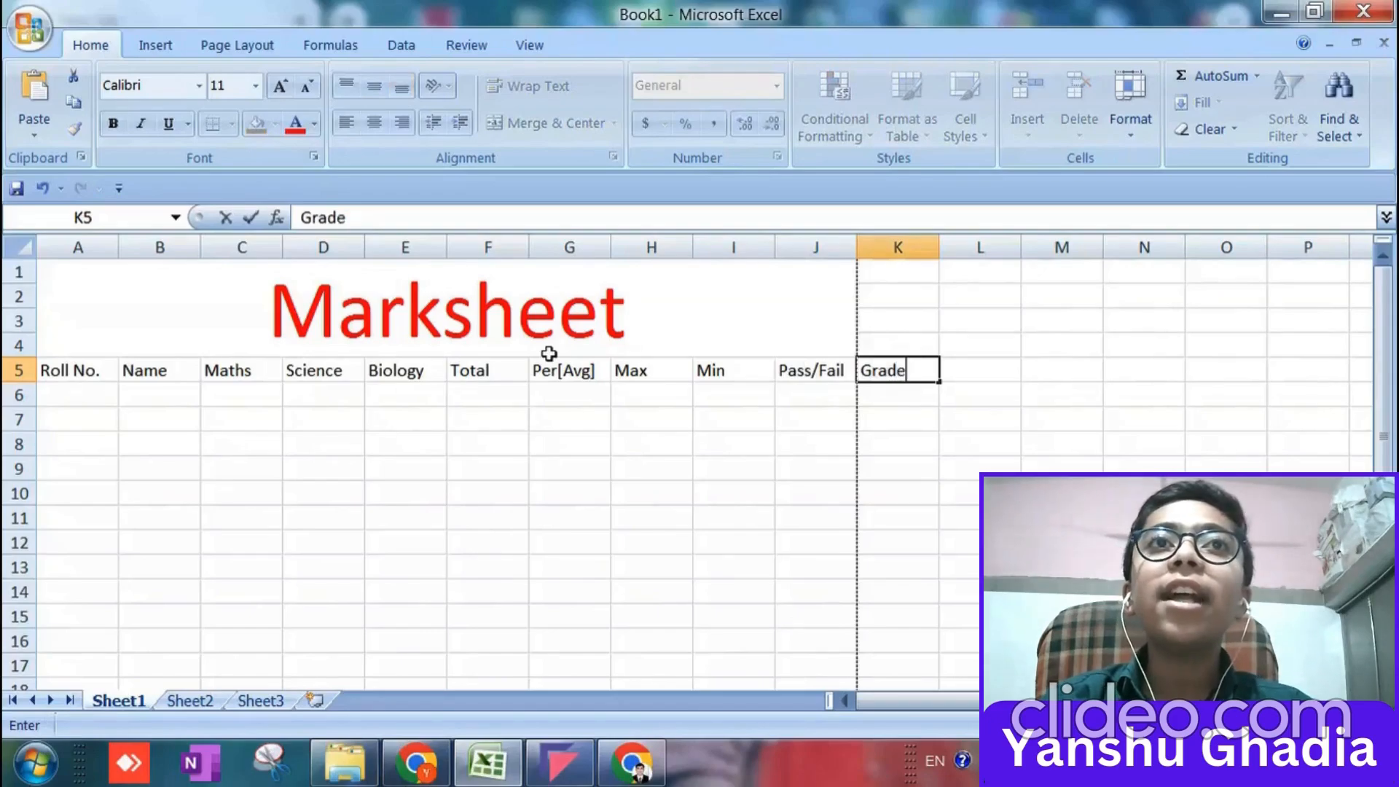
Extend the merged and centered title cell by one column to cover A1:K4.
left_click(217, 321)
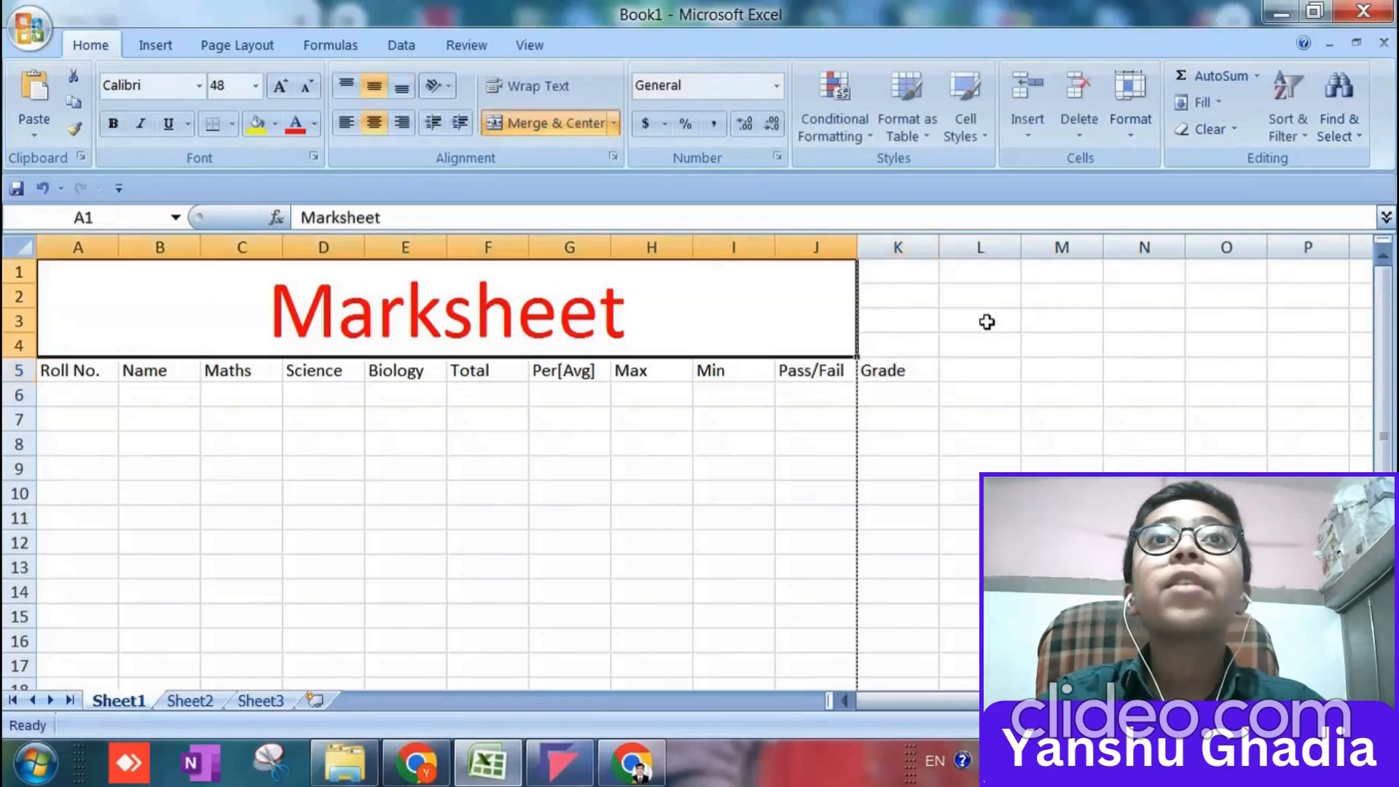
key("shift+Right")
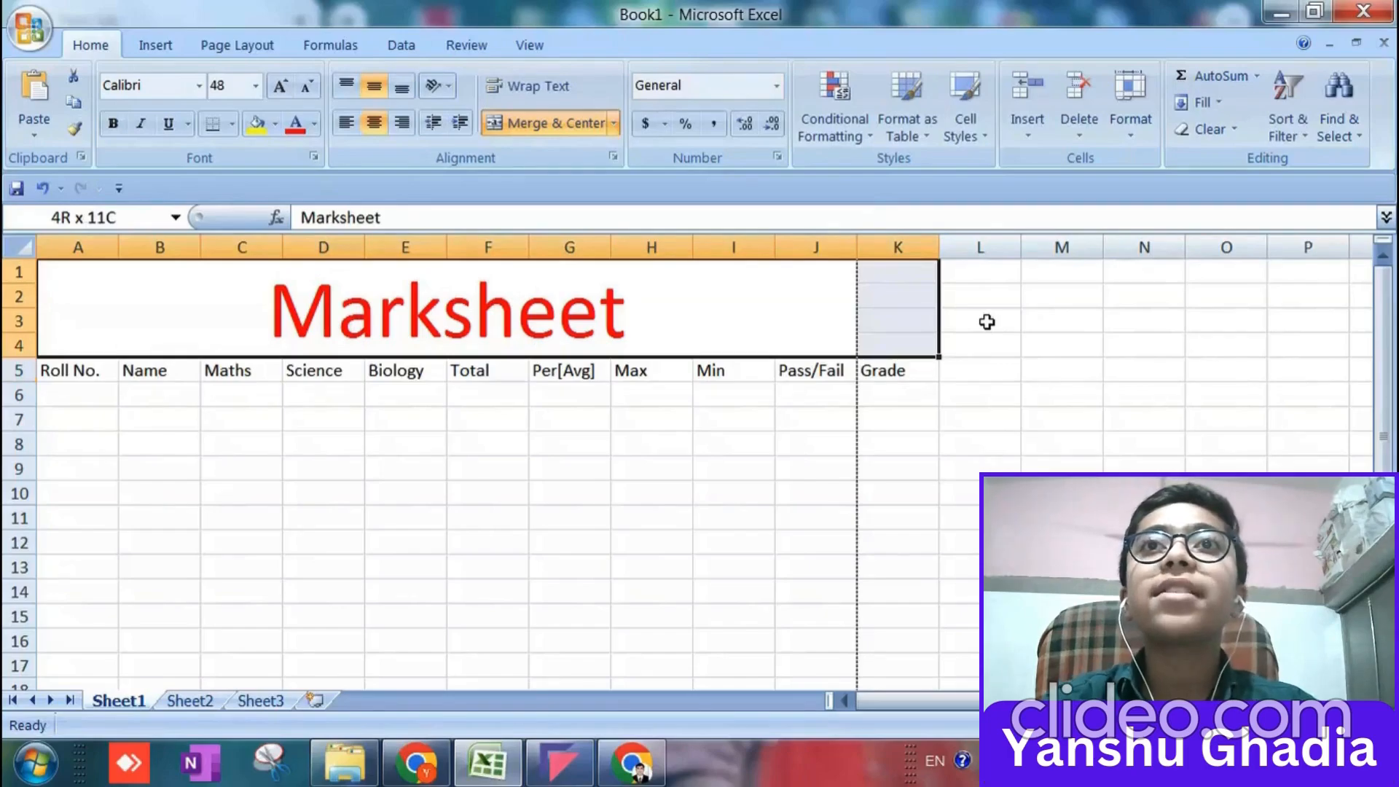
left_click(522, 132)
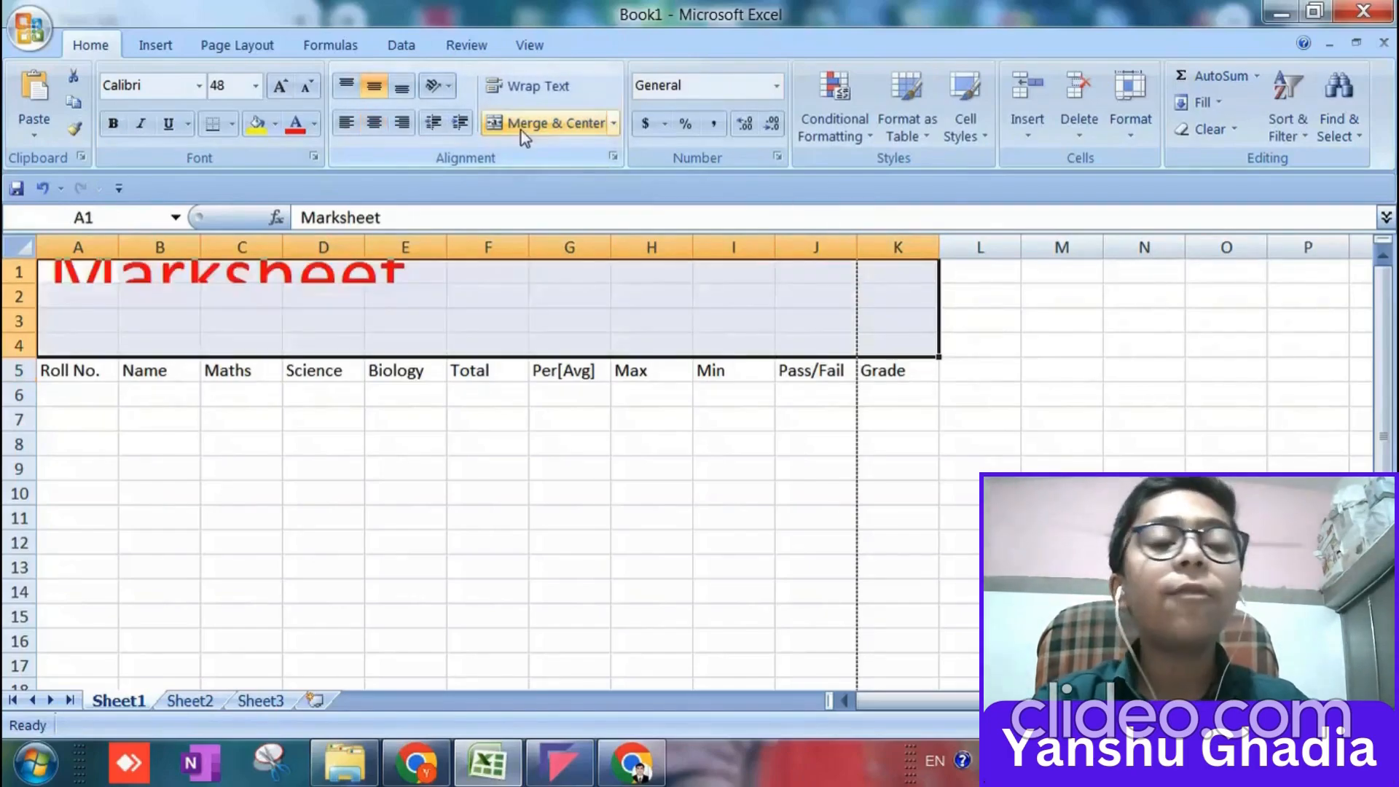
left_click(522, 130)
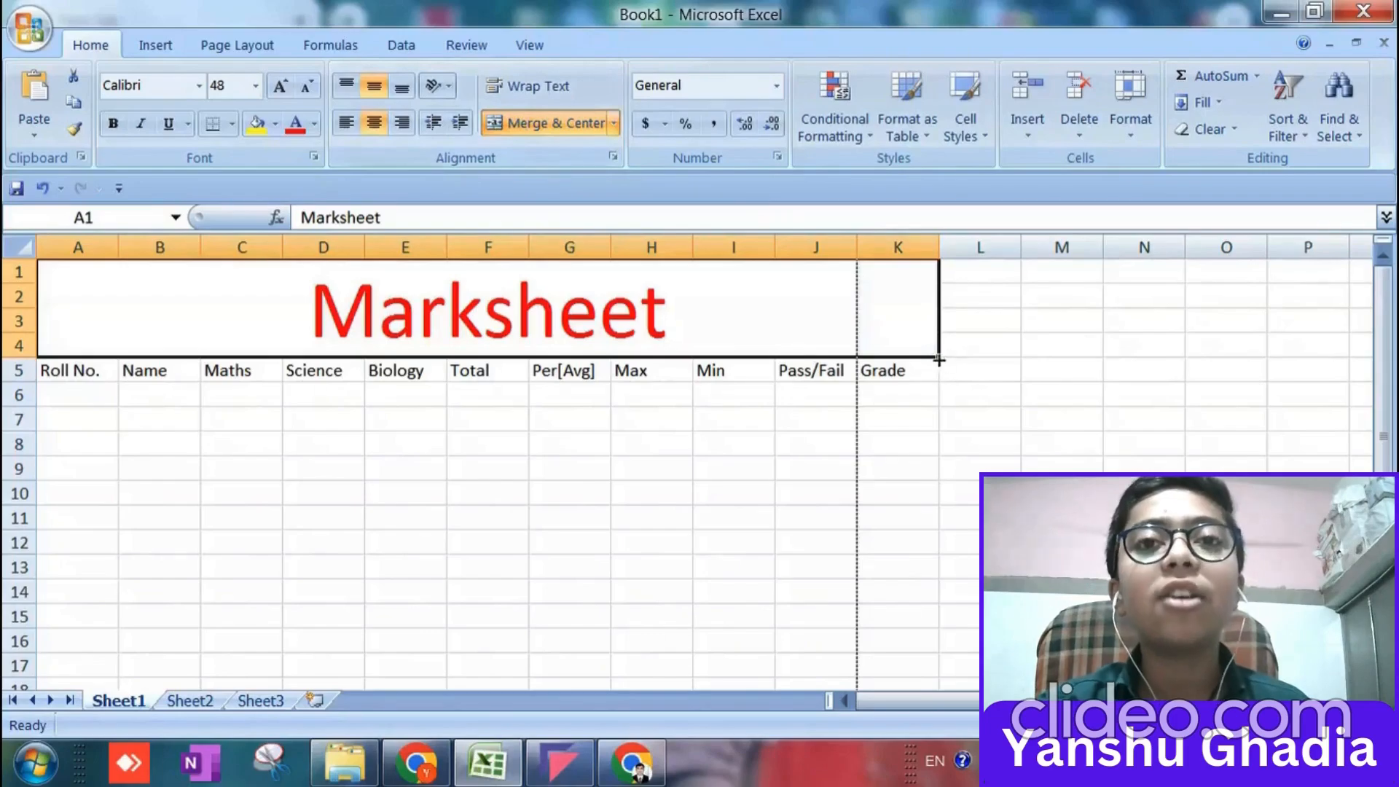
Enter the roll numbers 1 and 2 in cells A6 and A7.
left_click(83, 402)
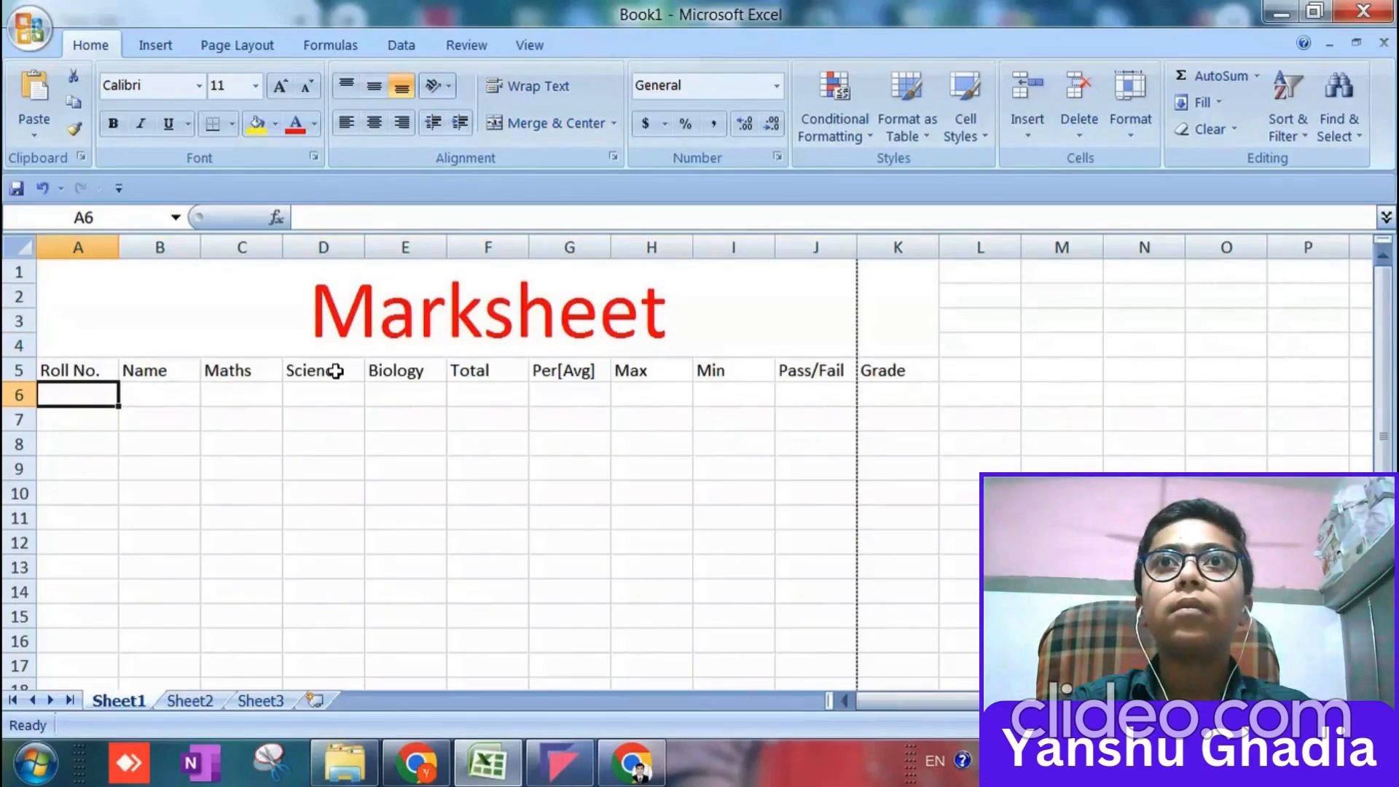
type("1.")
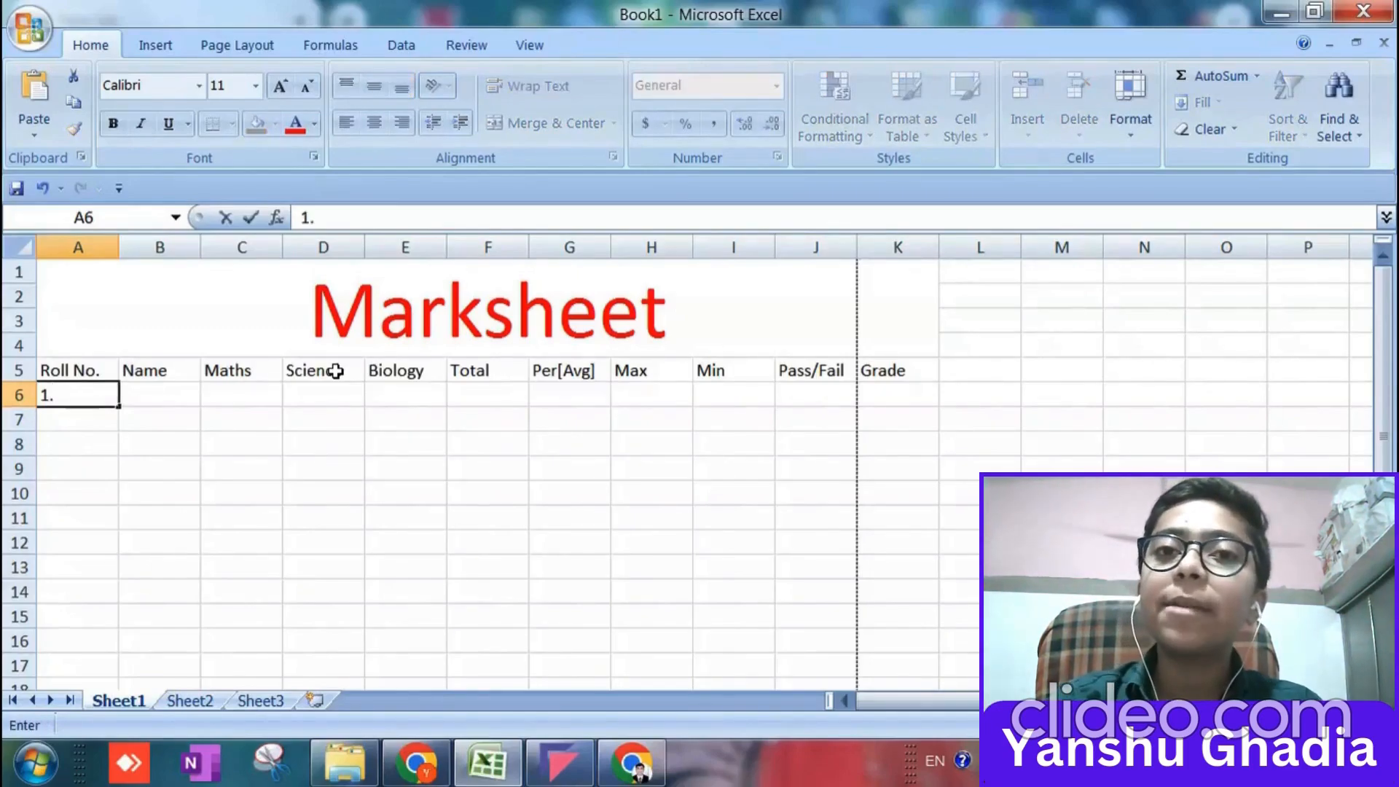
key("Return")
type("2.")
key("Return")
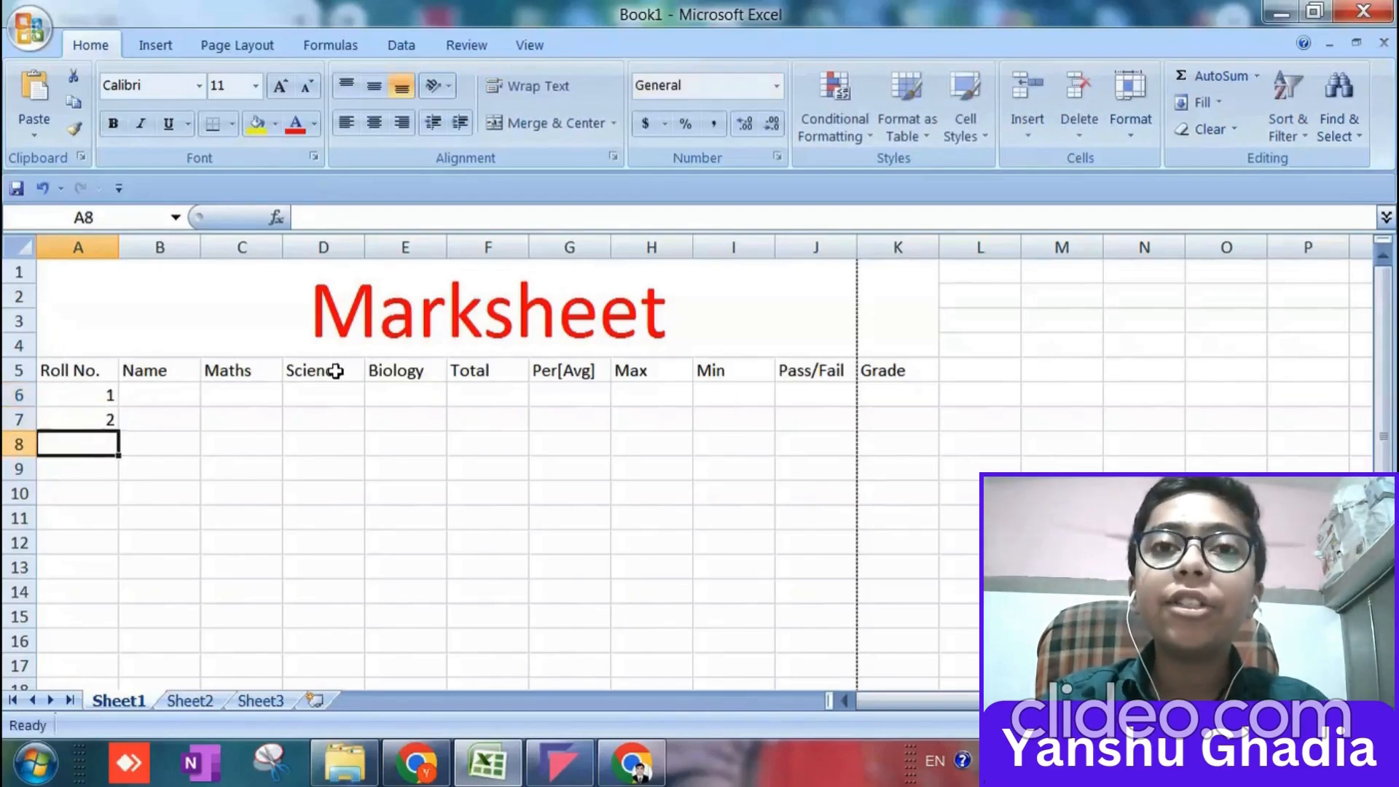
Try to fill the roll numbers down to A10 from cell A6 alone, and undo the fill.
left_click(107, 397)
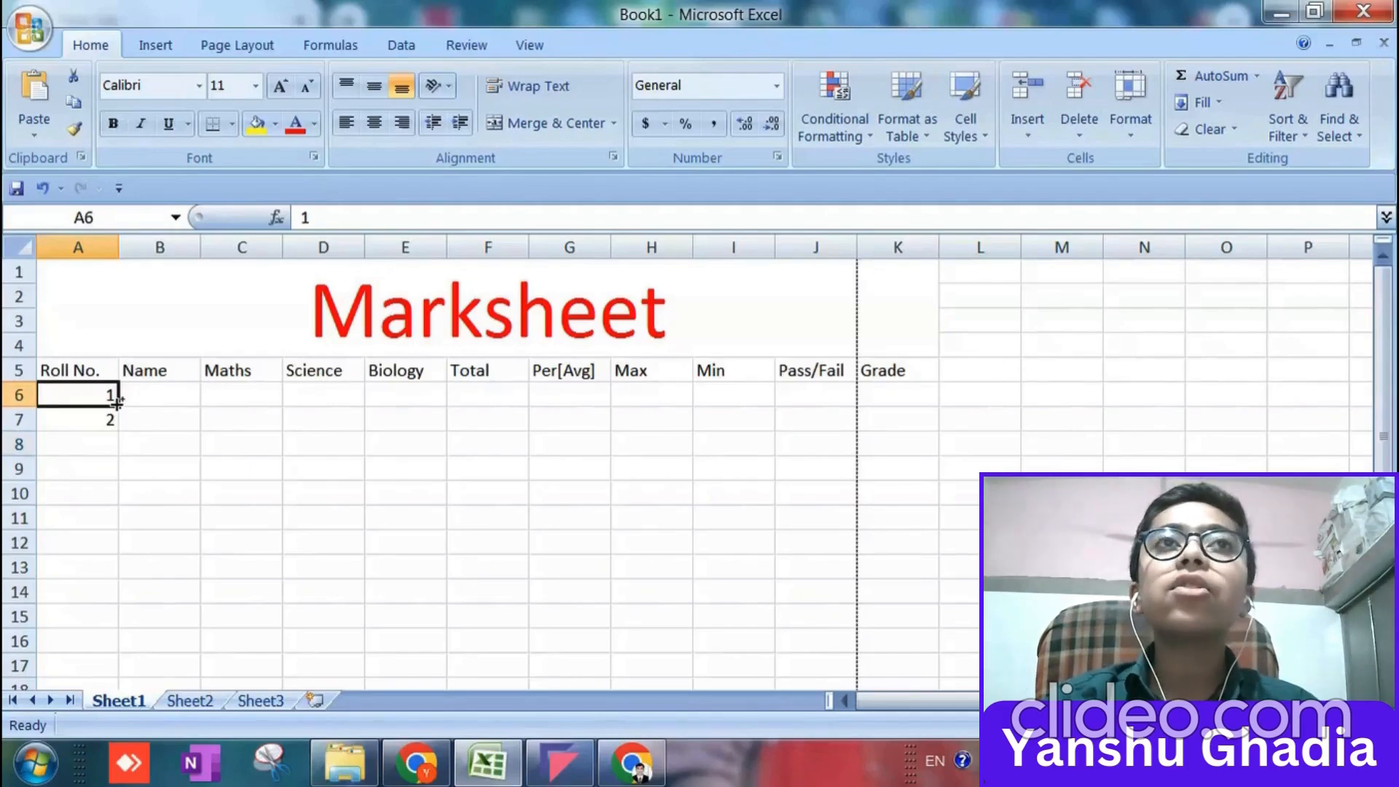
scroll(117, 402, "up", 5)
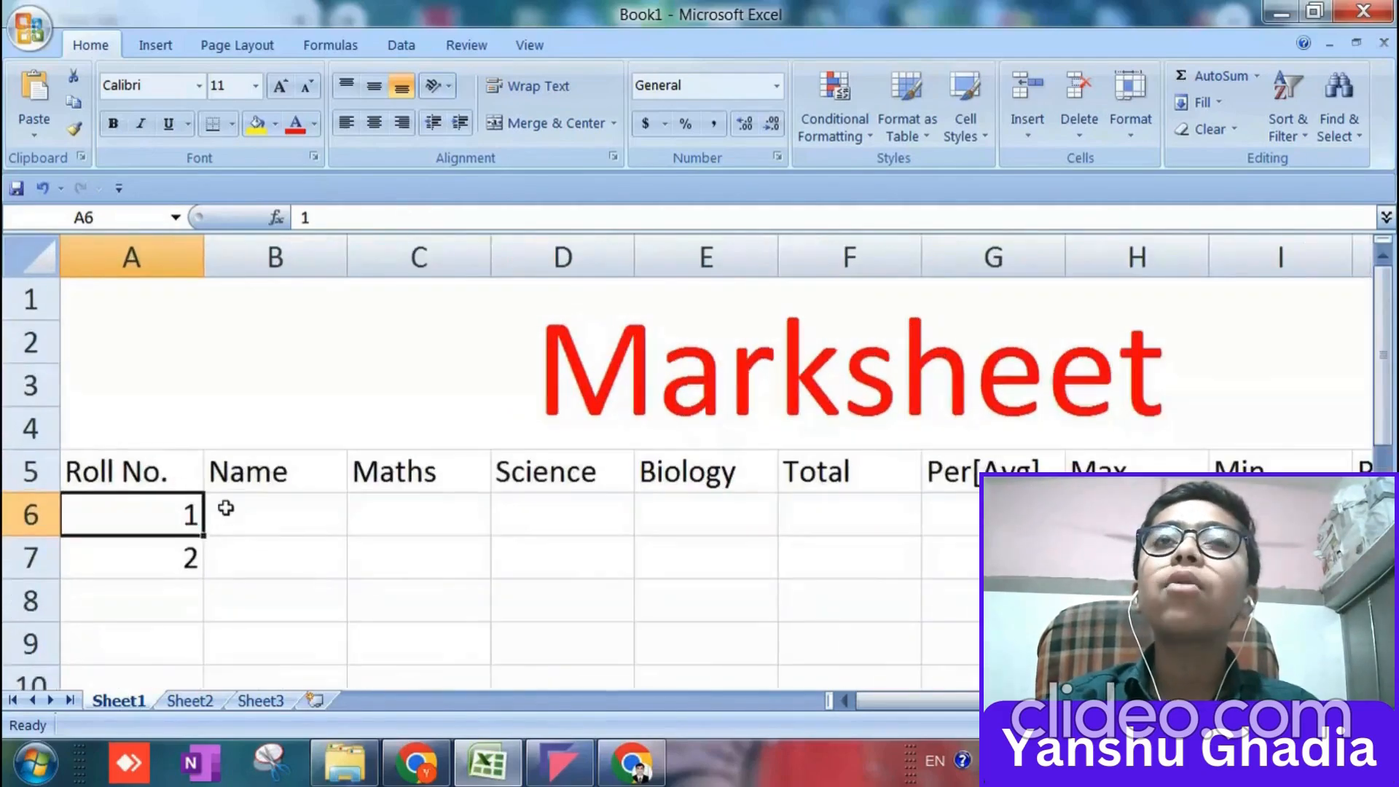
scroll(218, 503, "down", 2)
scroll(211, 437, "up", 1)
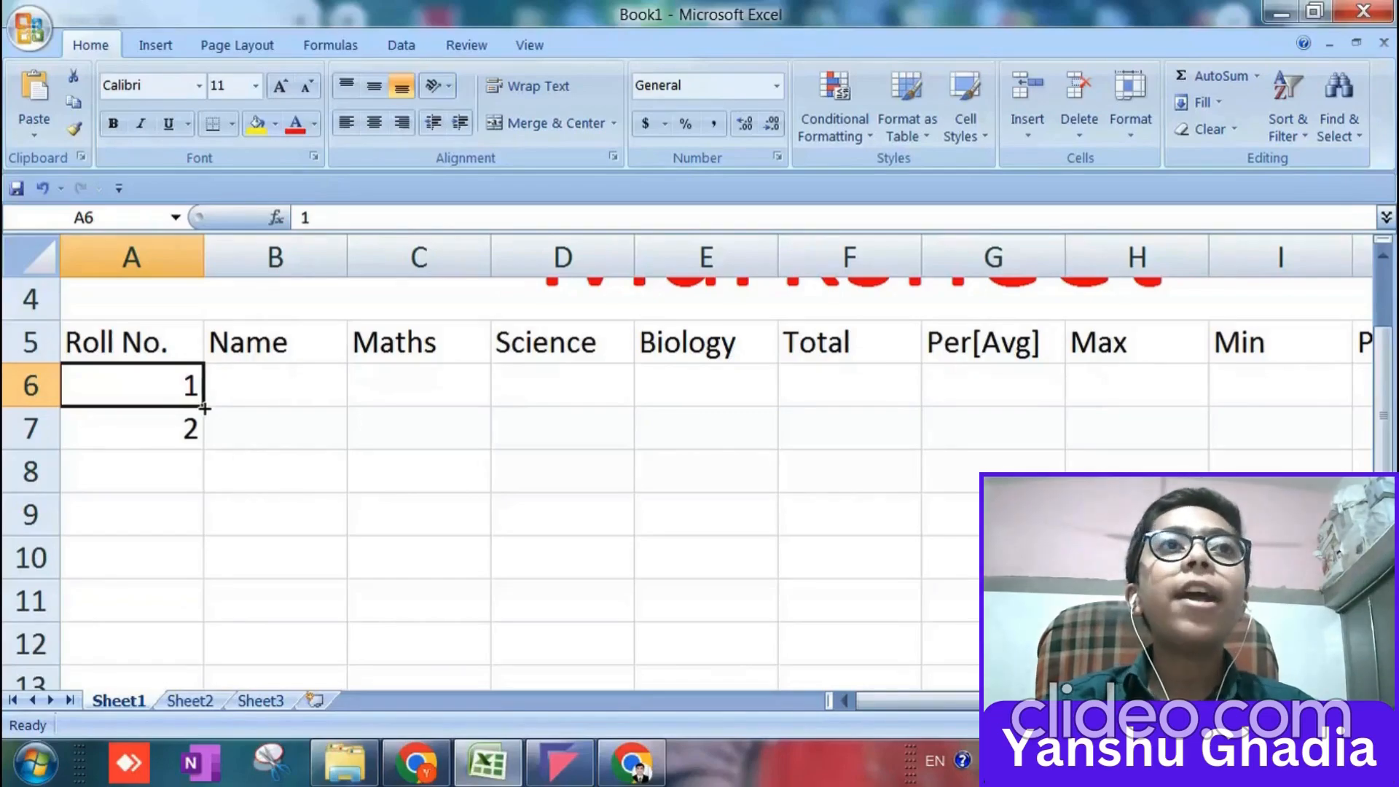
left_click_drag(204, 409, 211, 584)
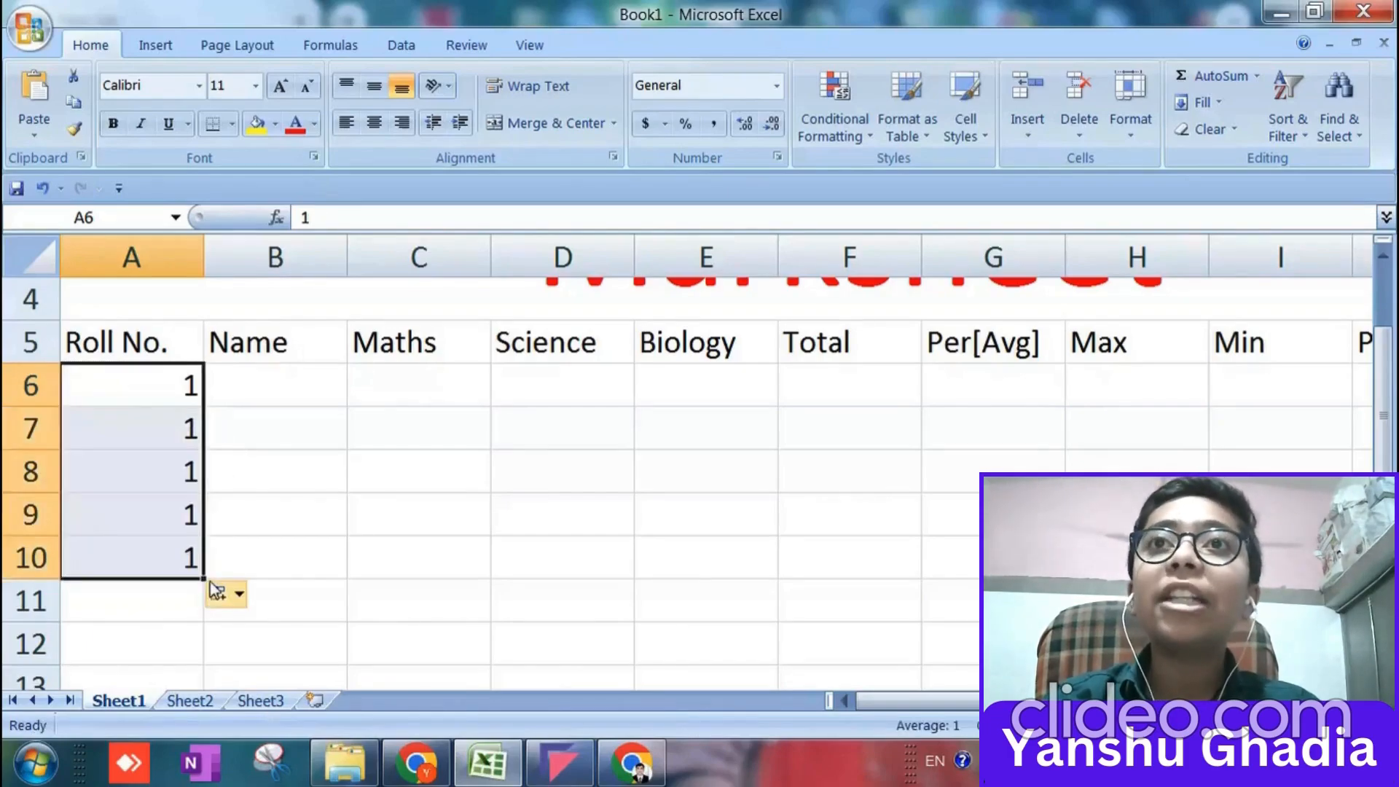
key("ctrl+z")
Fill the roll number series from cells A6:A7 down to A15, giving numbers 1 to 10.
left_click(188, 435)
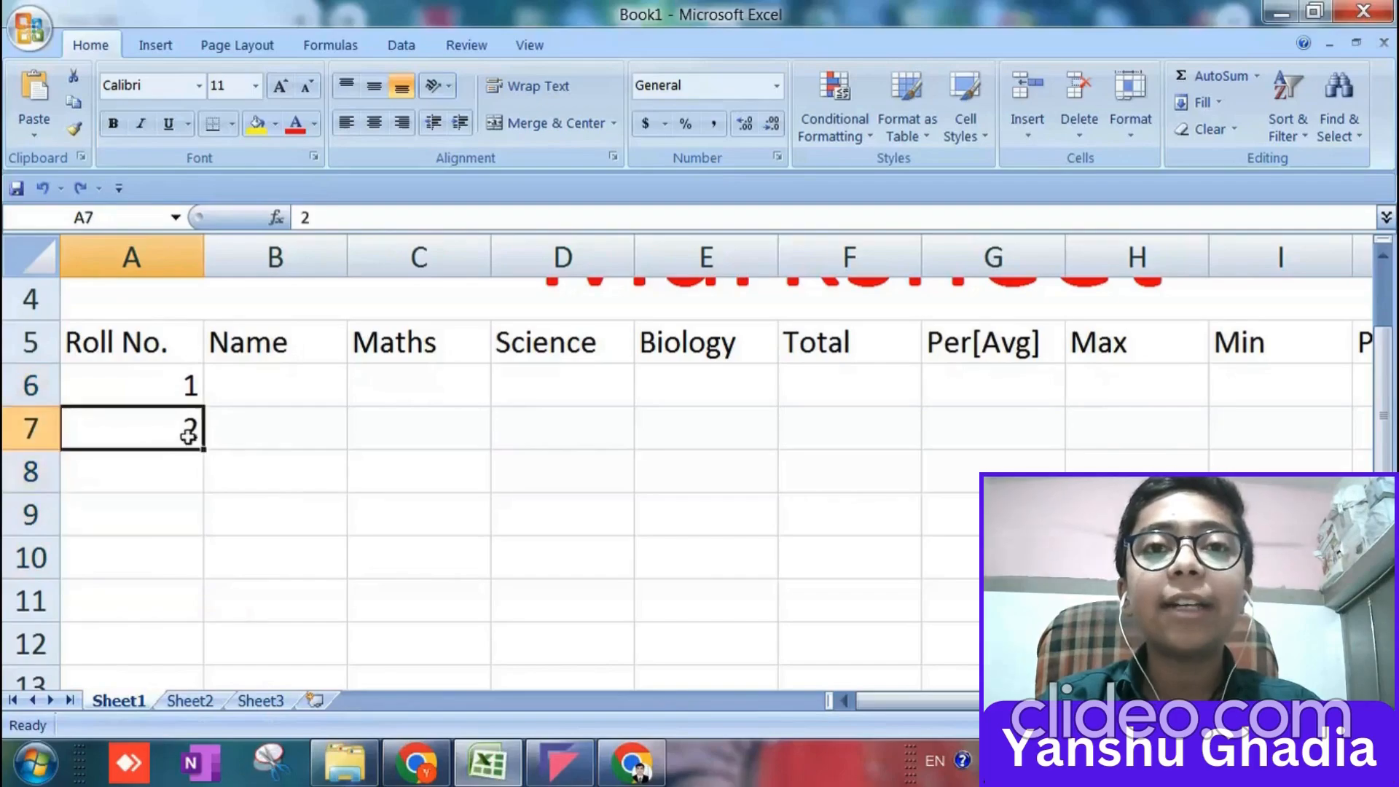
left_click(193, 397)
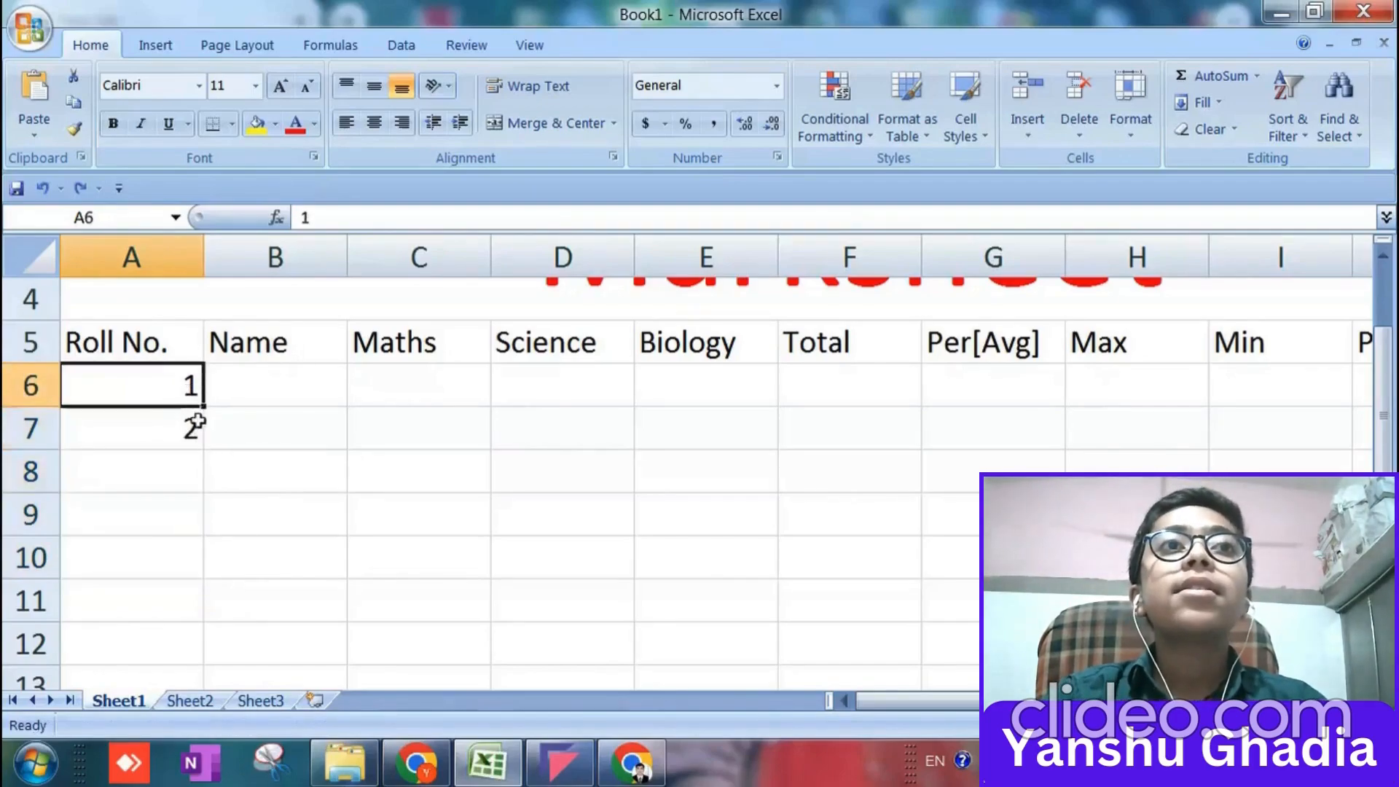
key("shift+Down")
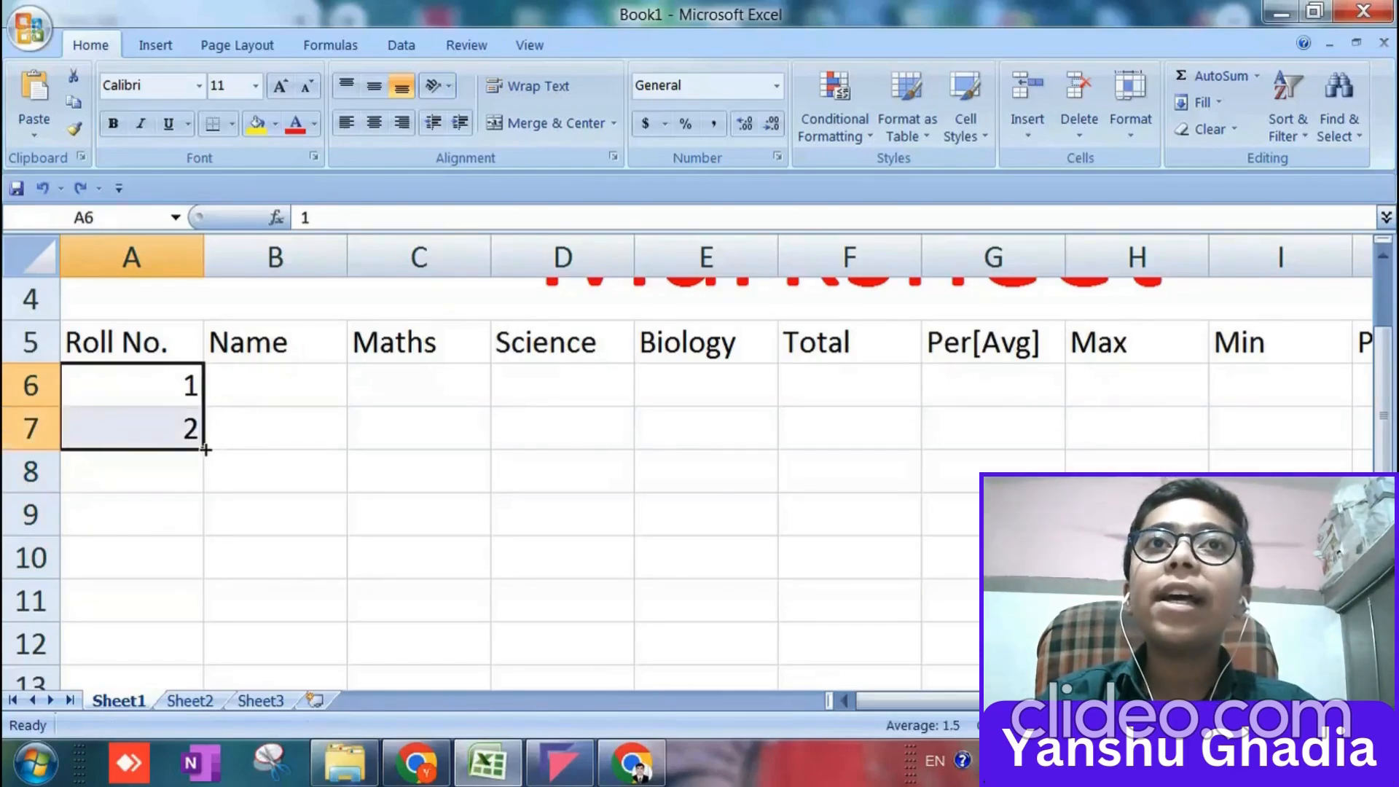
mouse_move(202, 449)
left_mouse_down()
mouse_move(176, 675)
mouse_move(181, 456)
mouse_move(196, 449)
left_mouse_up()
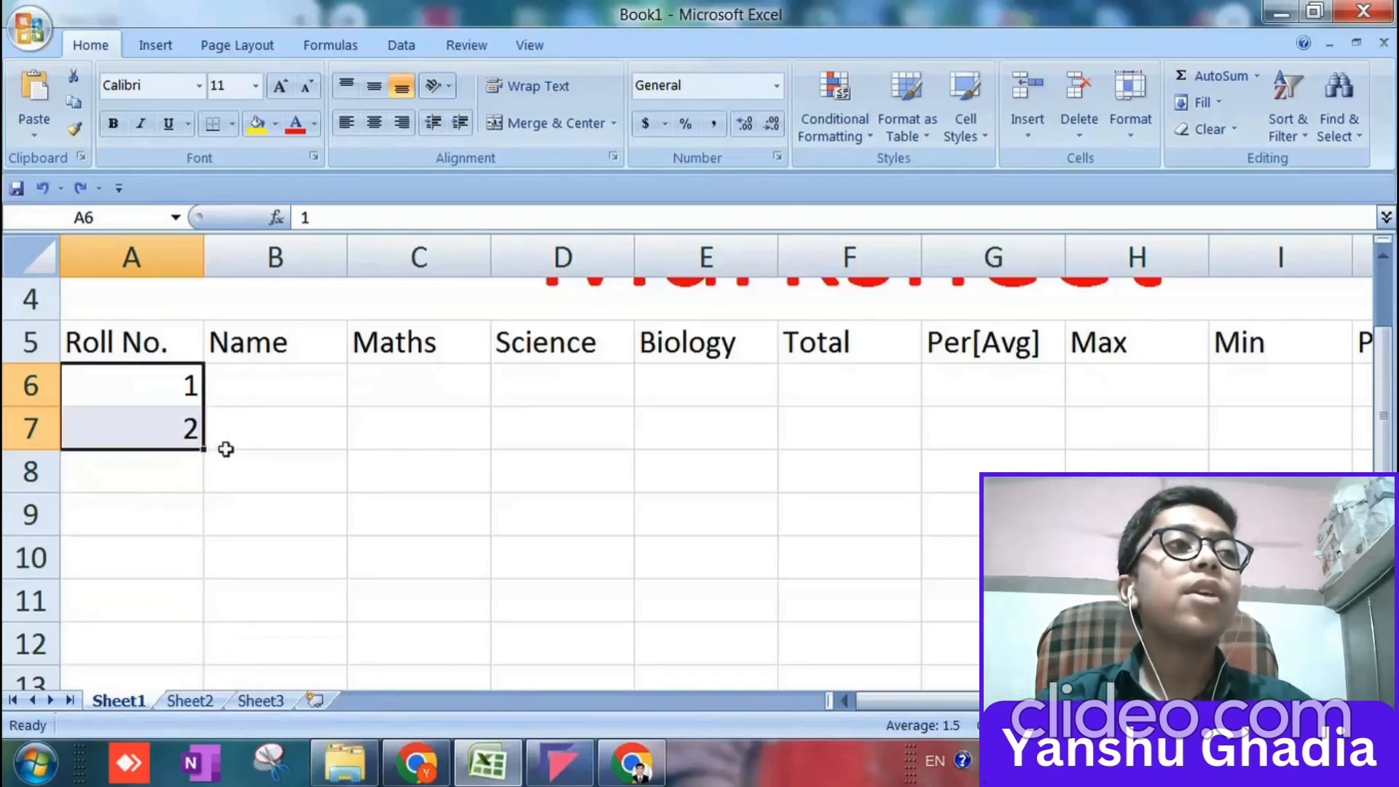
scroll(226, 449, "down", 5)
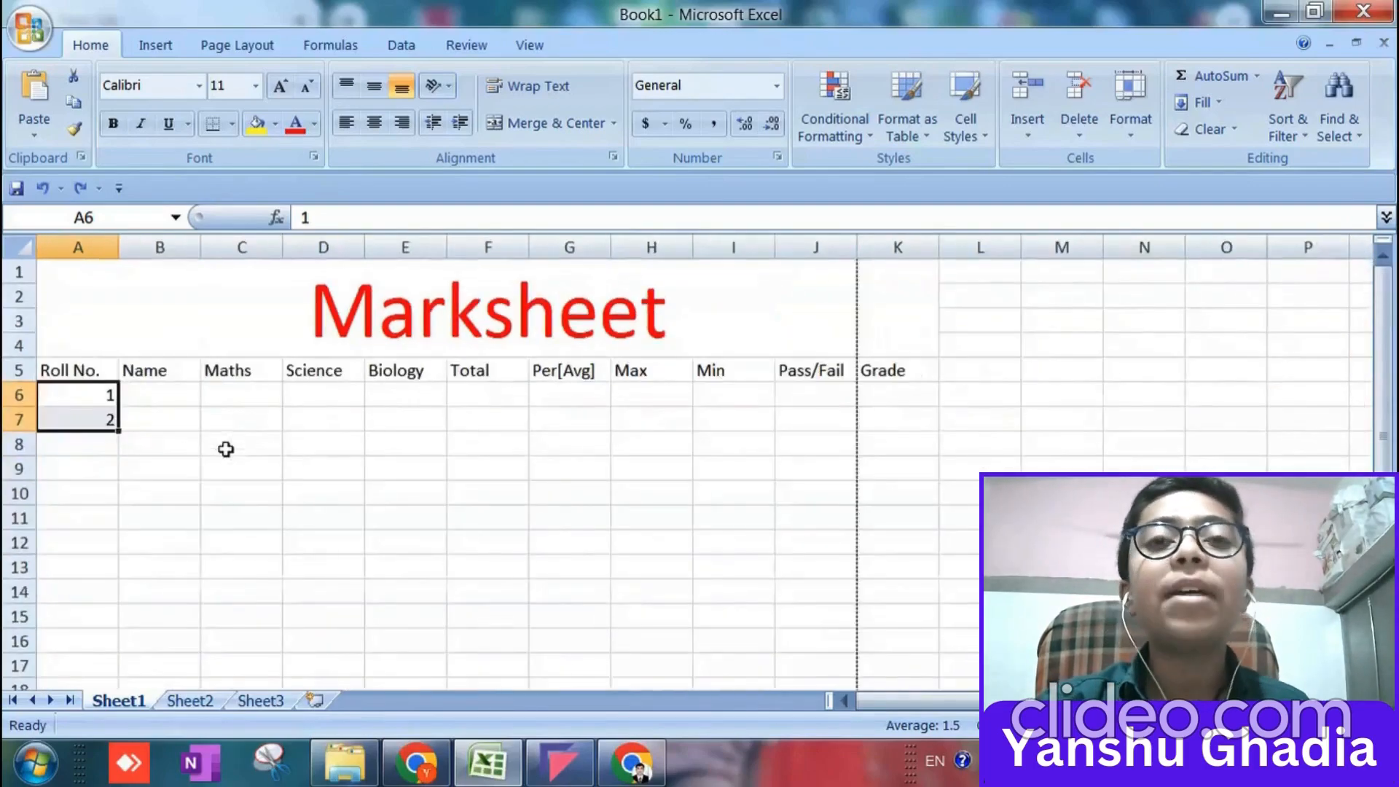
left_click_drag(117, 431, 119, 632)
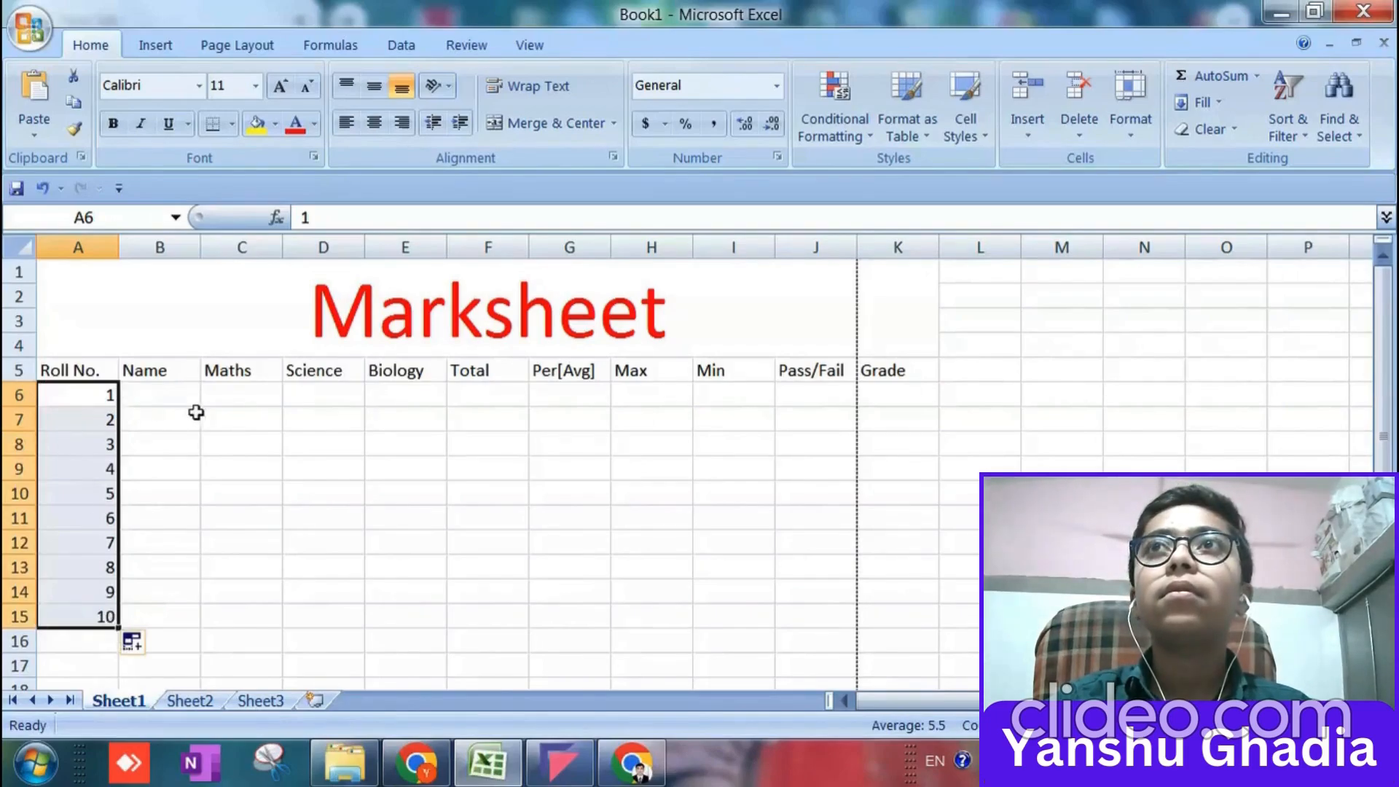
Enter the first names of the students with roll numbers 1 and 2 in cells B6 and B7.
left_click(169, 392)
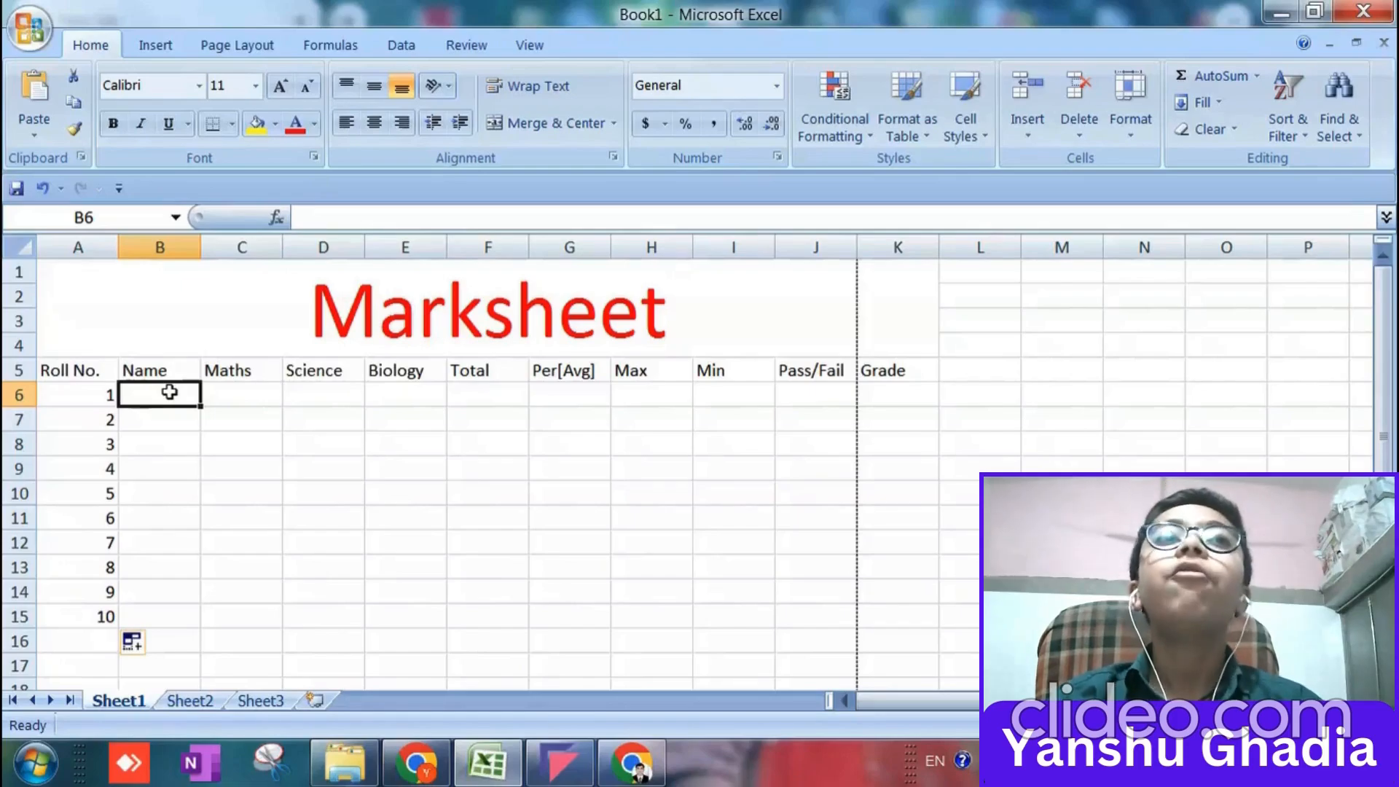
type("Joy")
key("Tab")
key("Down")
key("Down")
key("Left")
key("Up")
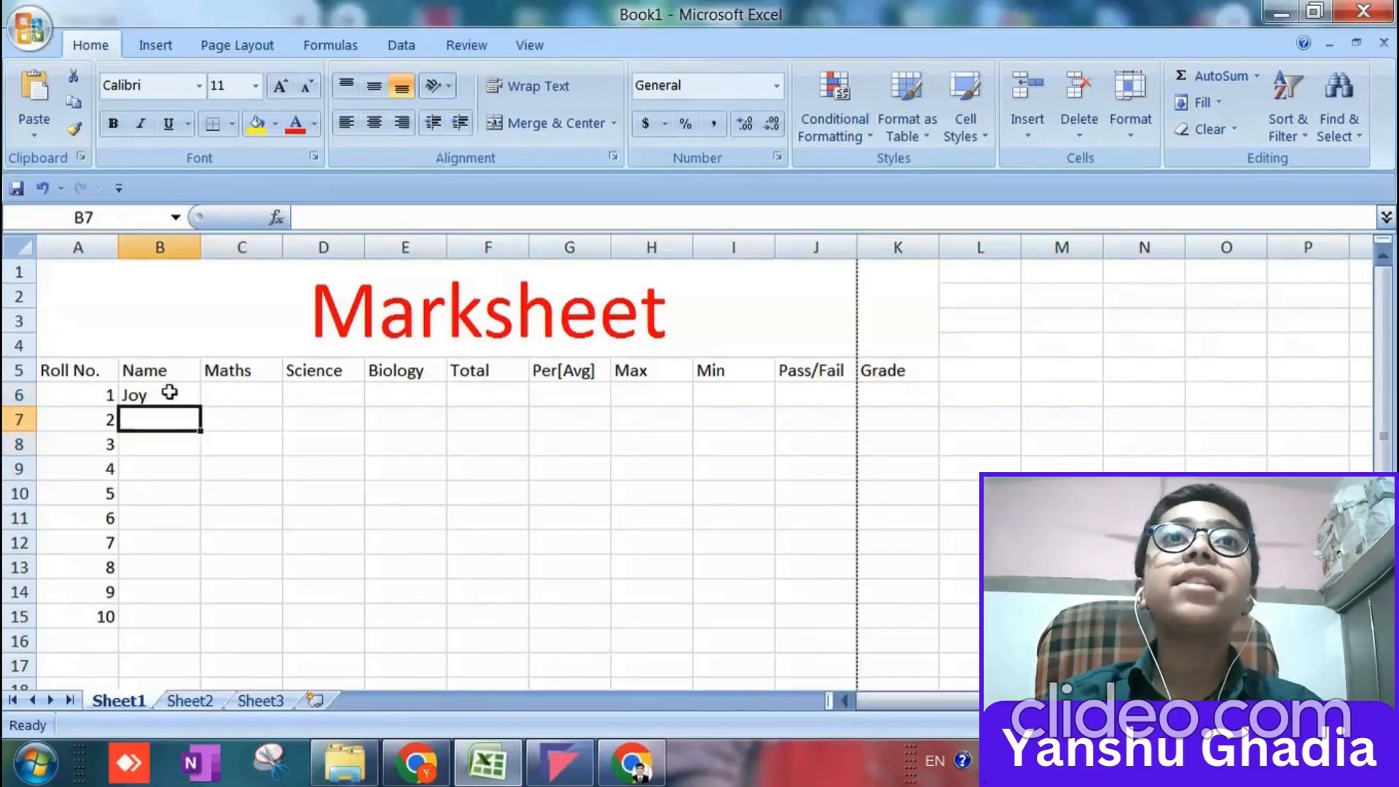
type("John")
key("Return")
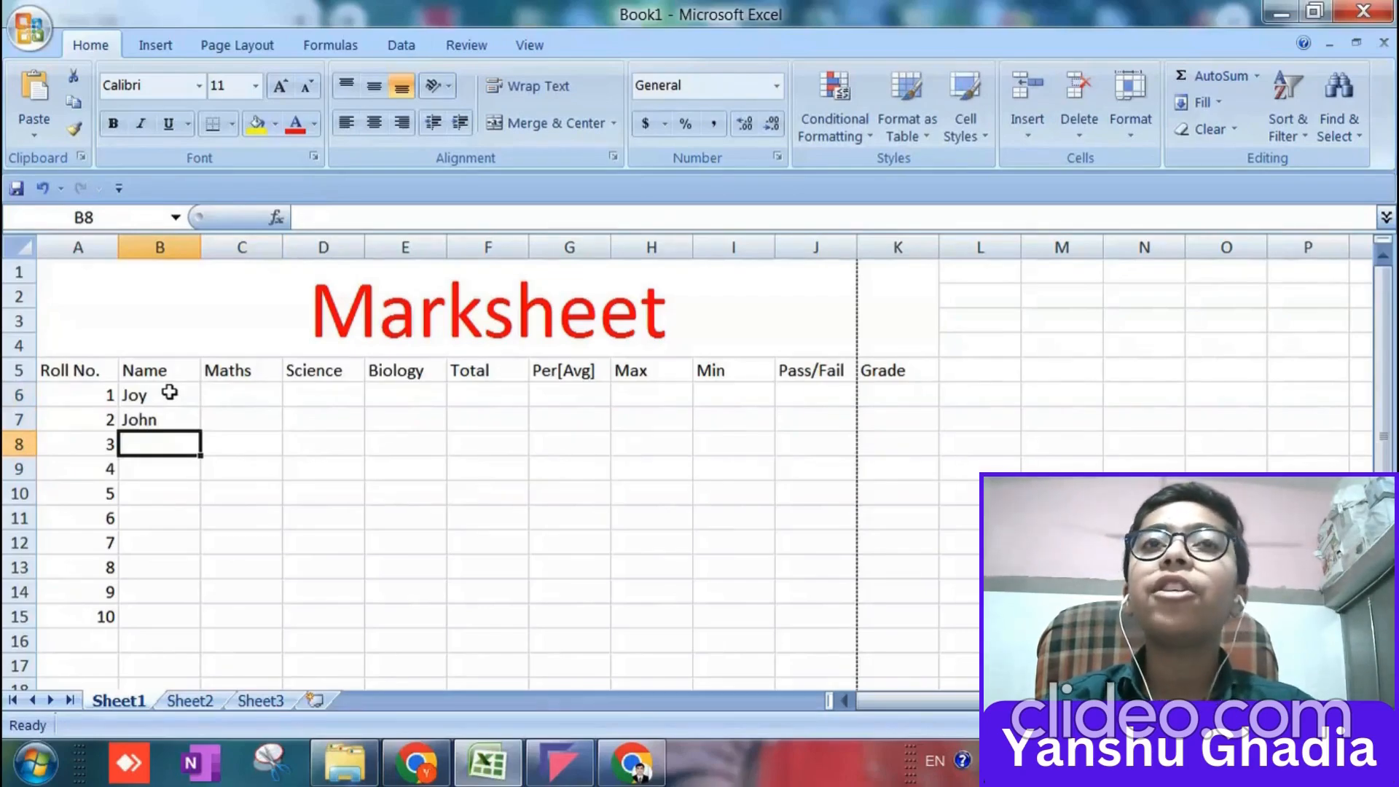
Enter the first names of the students with roll numbers 3 and 4 in cells B8 and B9.
type("Harry")
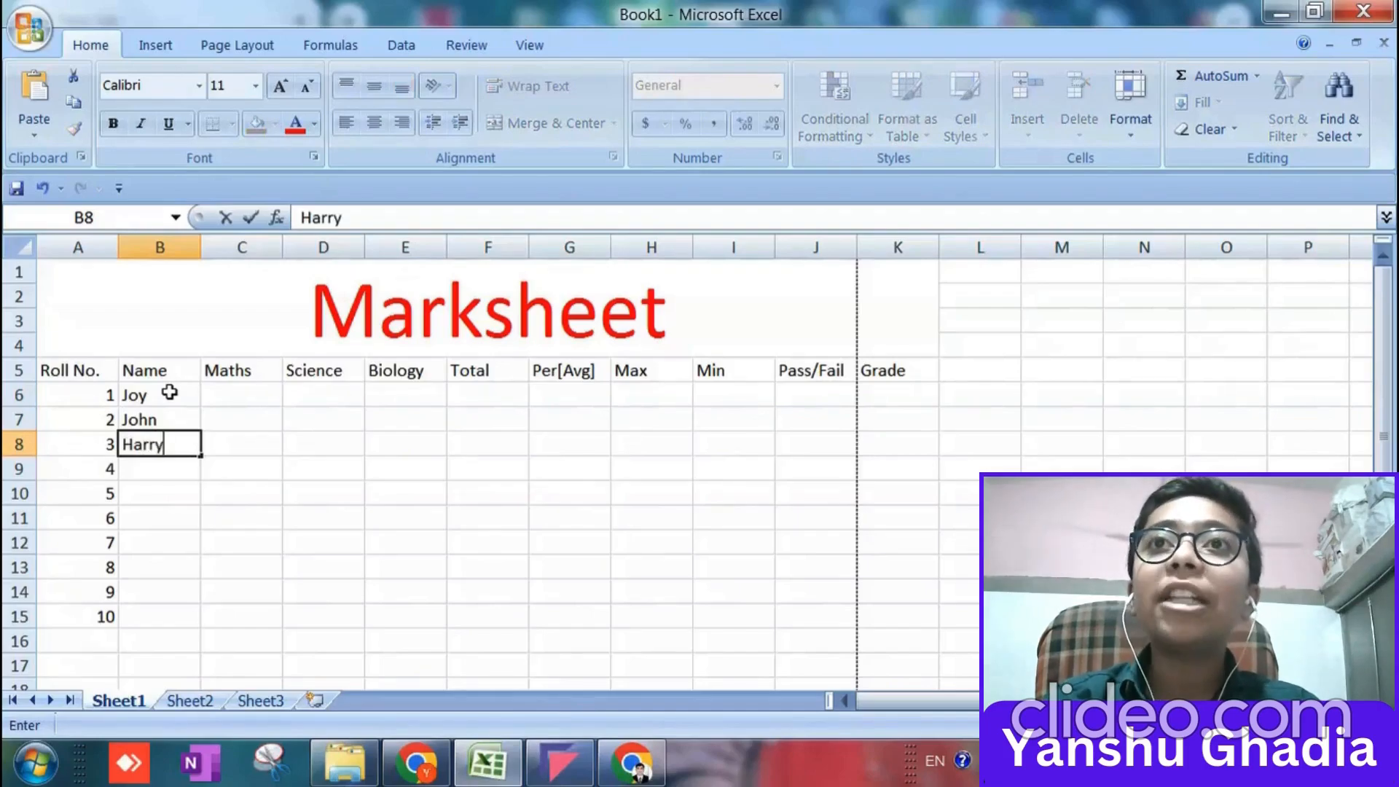
key("Return")
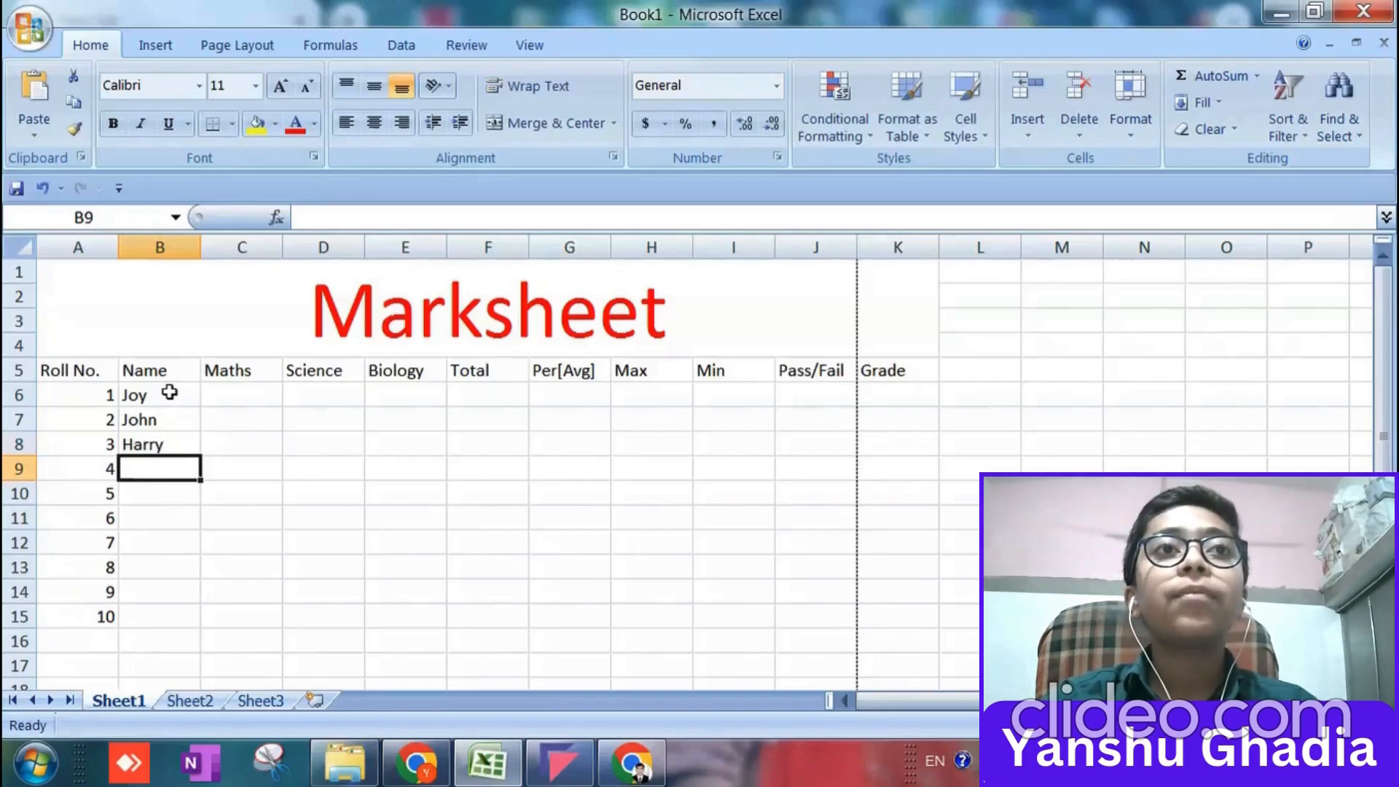
type("Tom")
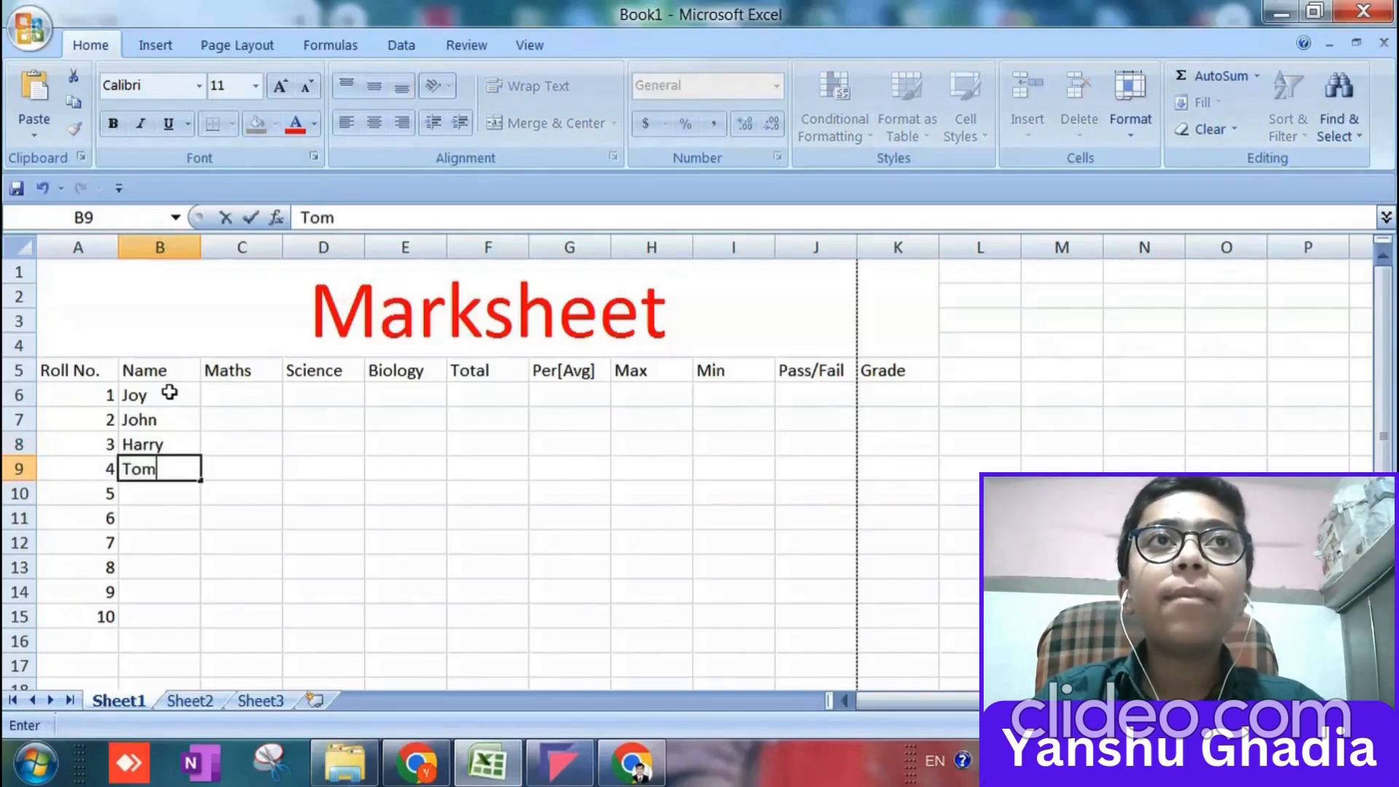
key("Return")
Enter Bat, Ball and Example as the names for roll numbers 5 to 7 in cells B10 to B12.
type("Bat")
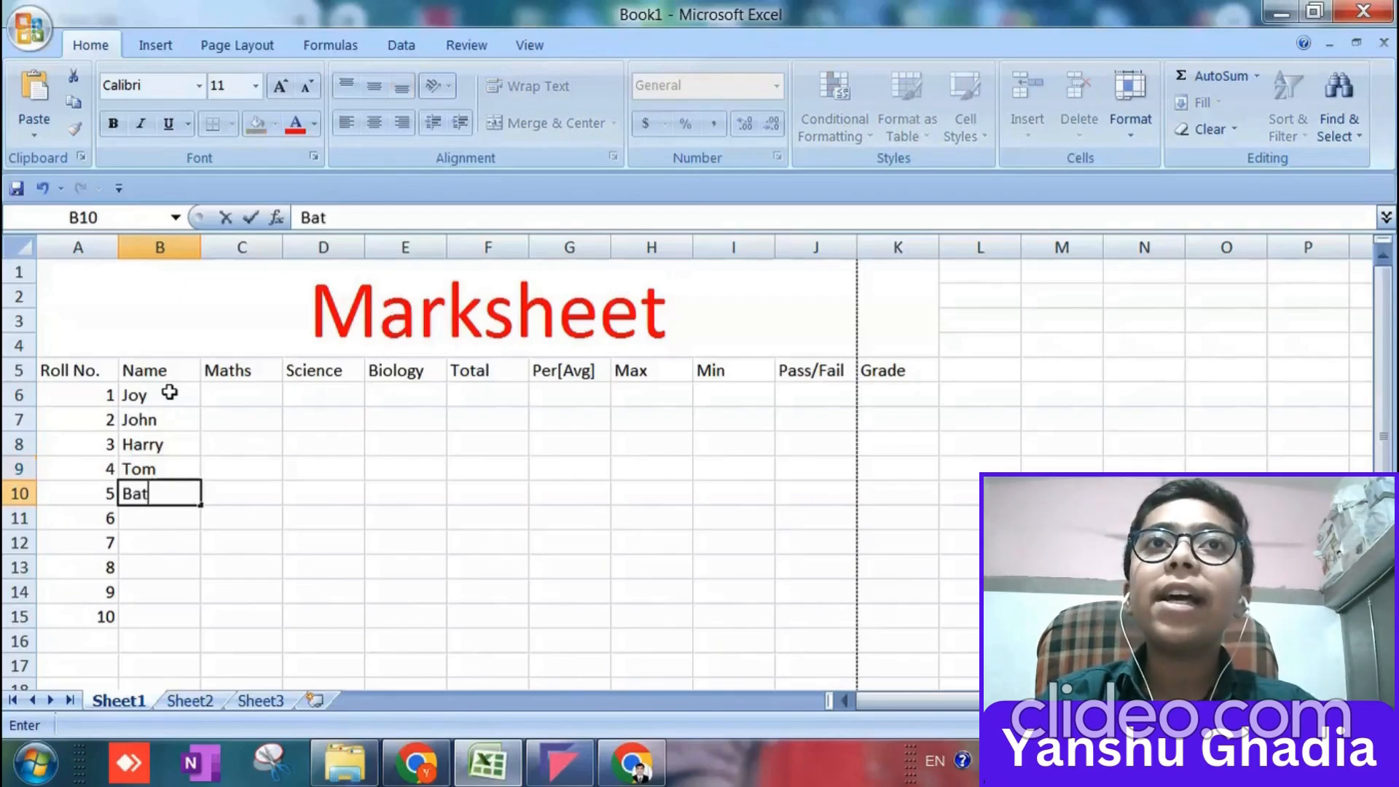
key("Return")
type("Ball")
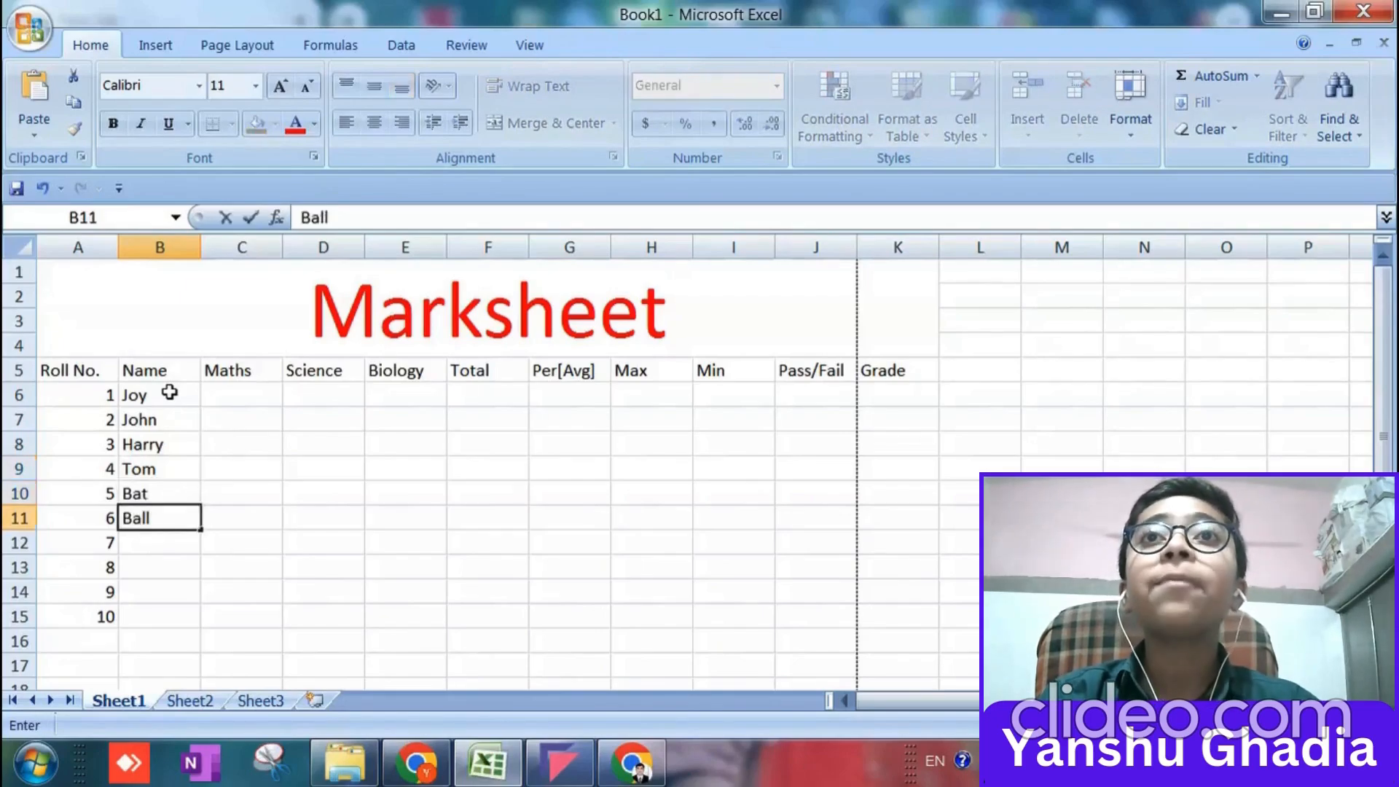
key("Return")
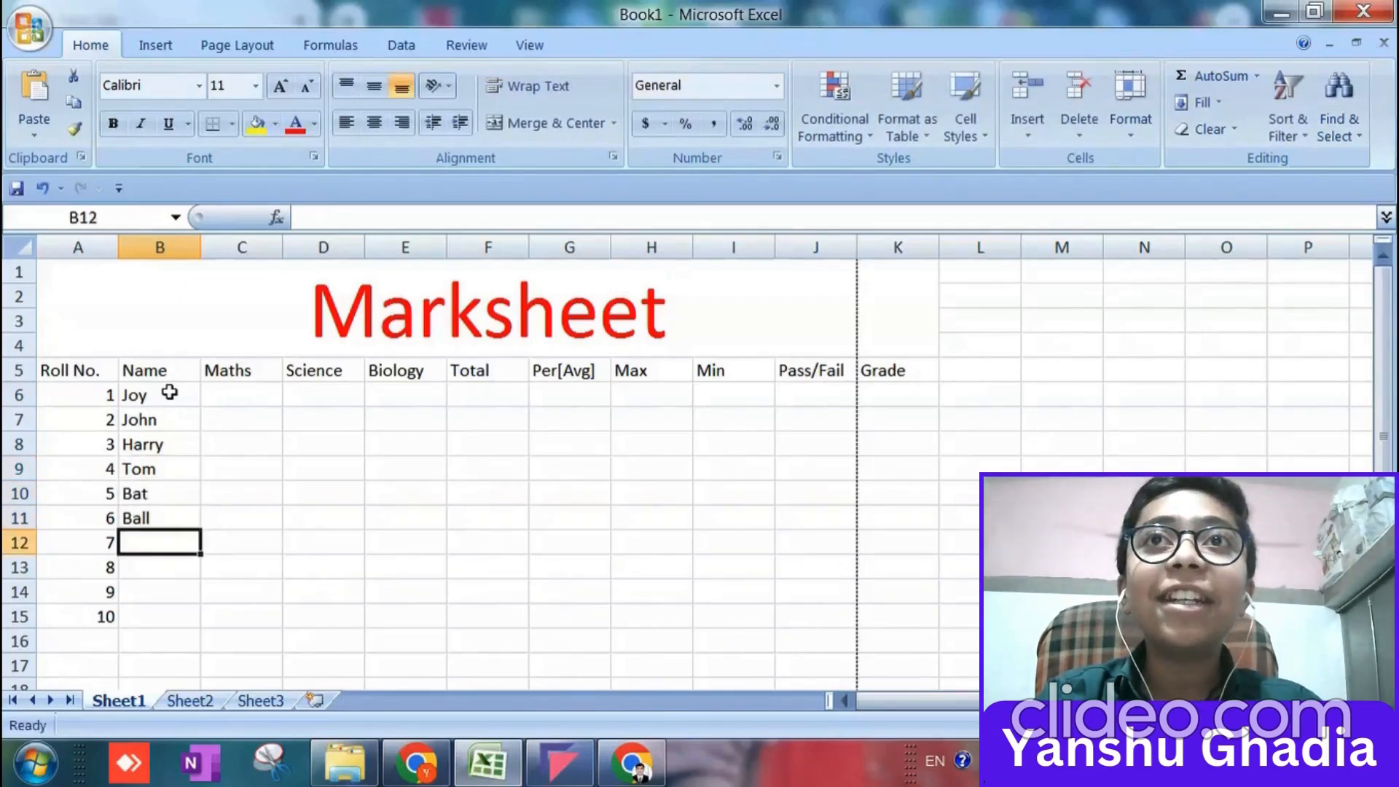
type("Example")
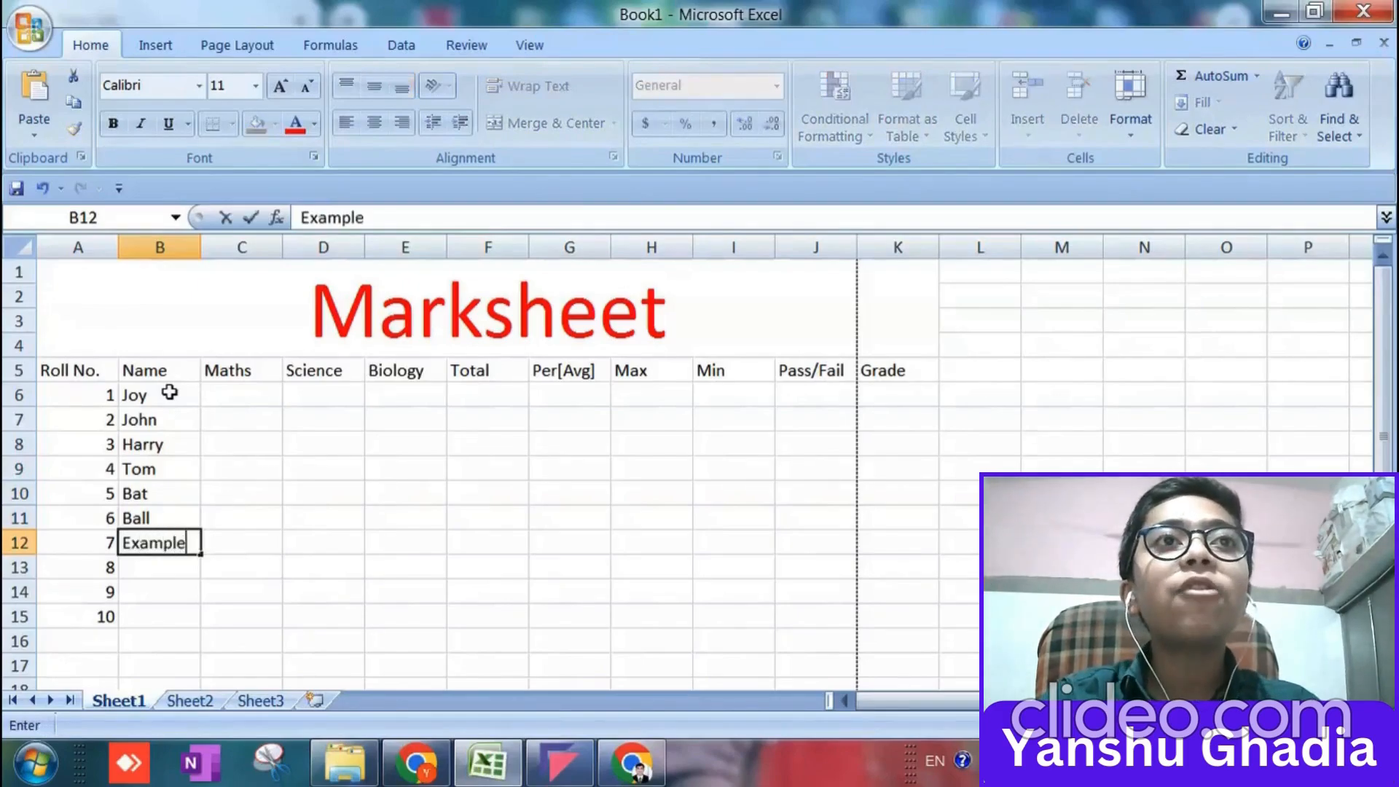
key("Return")
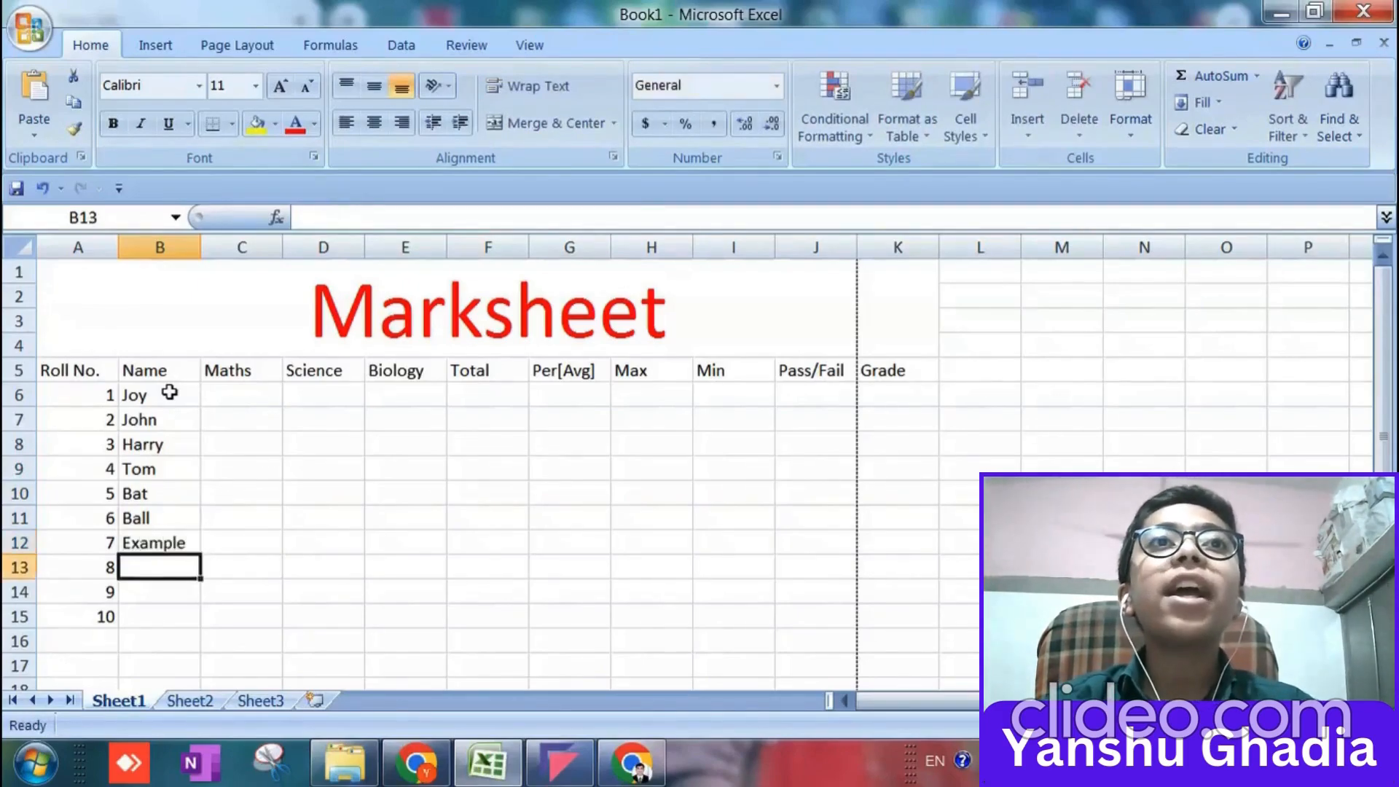
Enter Toy, Hacks and Tech as the names for roll numbers 8 to 10 in cells B13 to B15.
type("Toy")
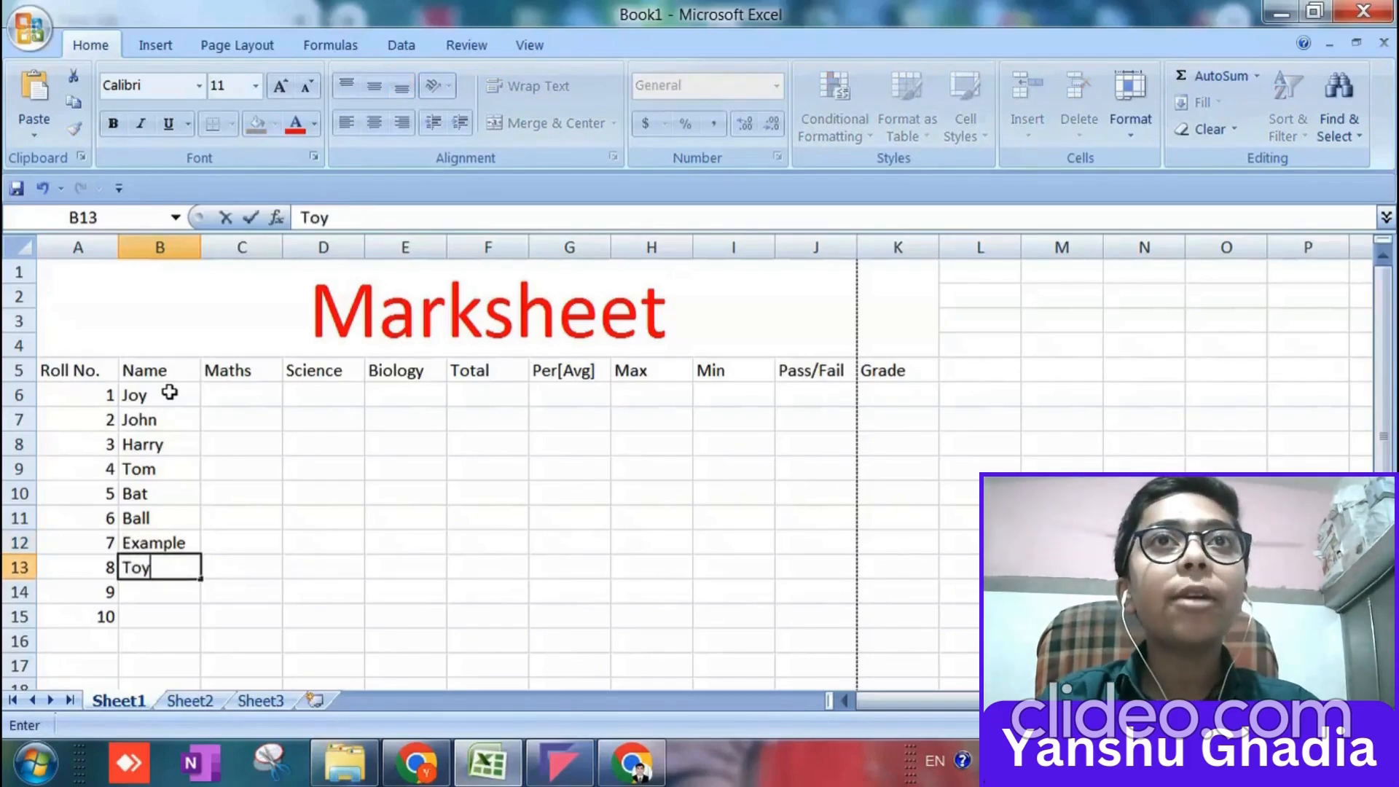
key("Return")
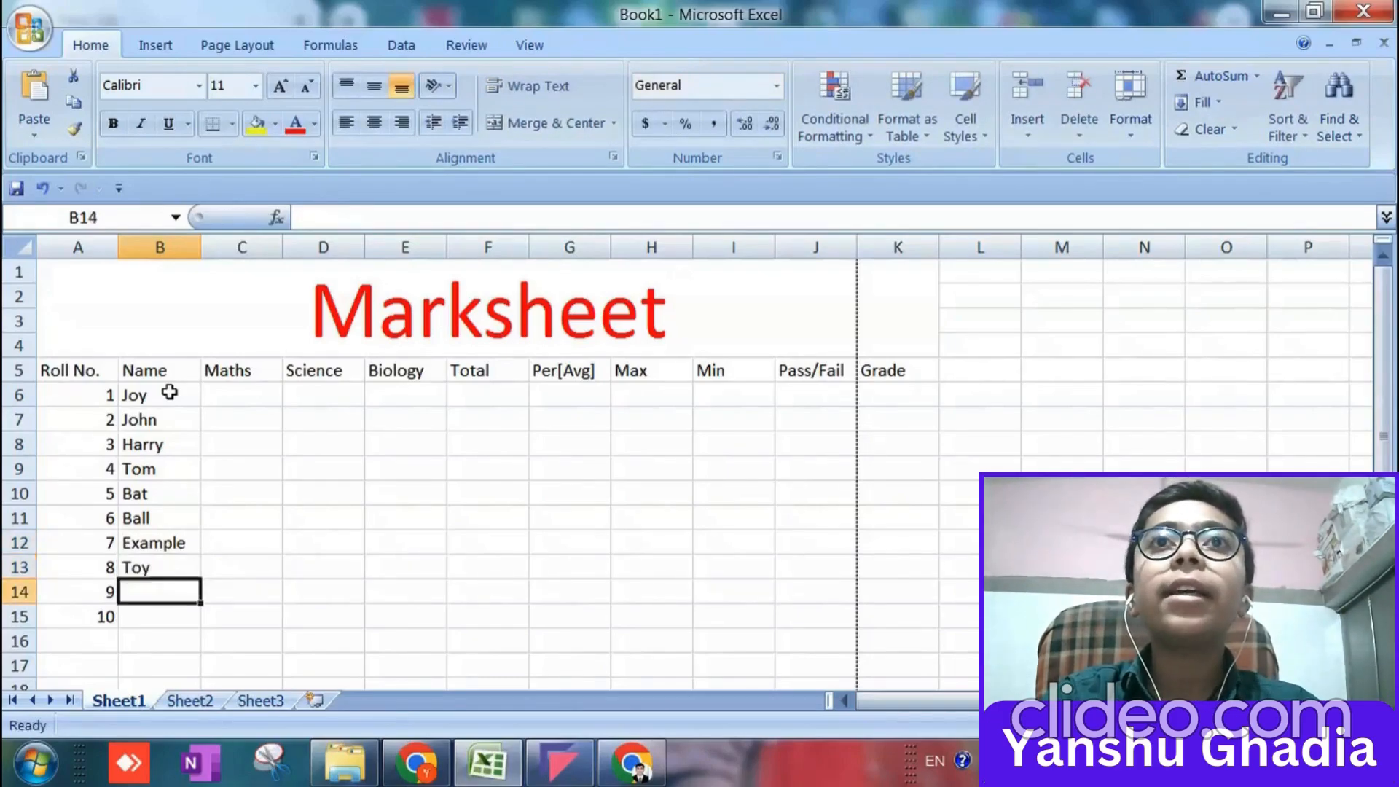
type("Ha")
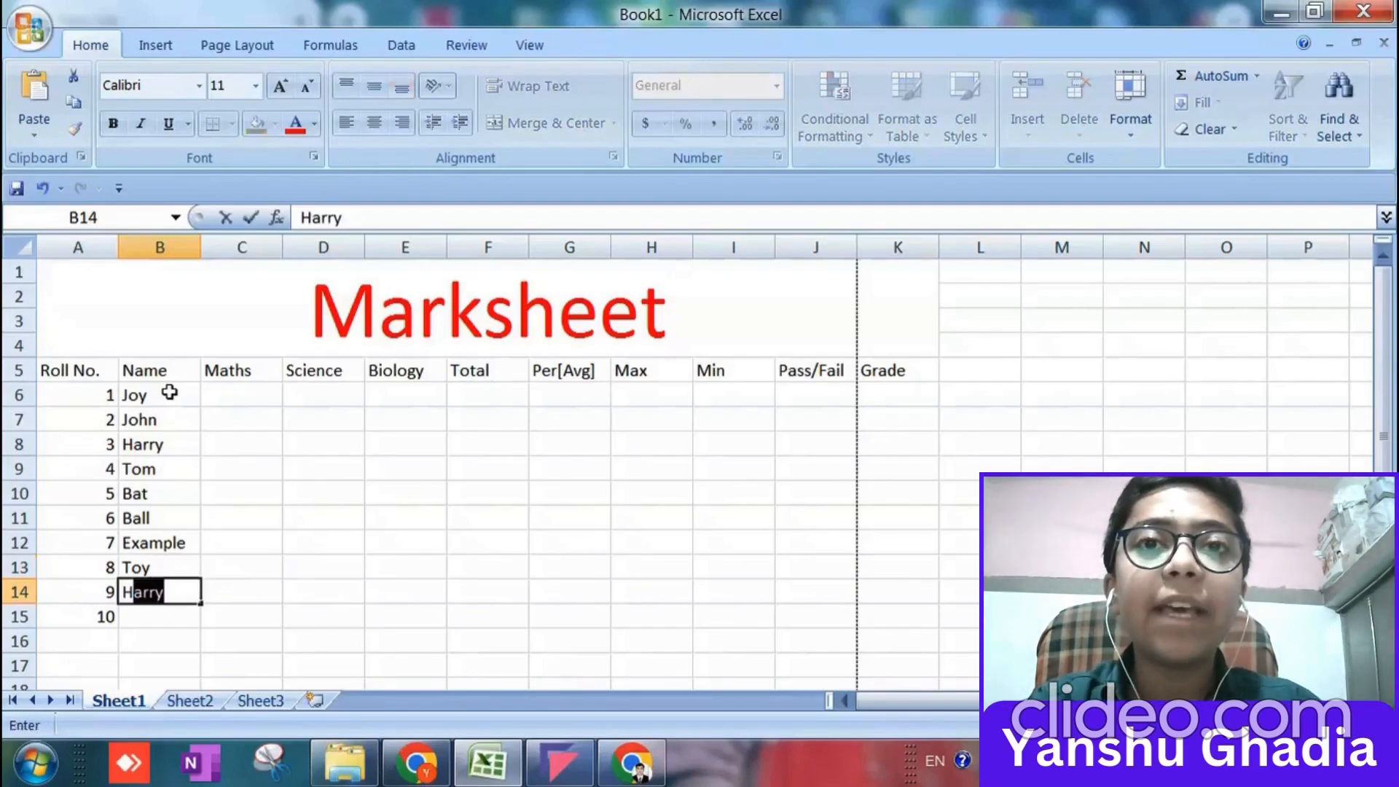
type("cks")
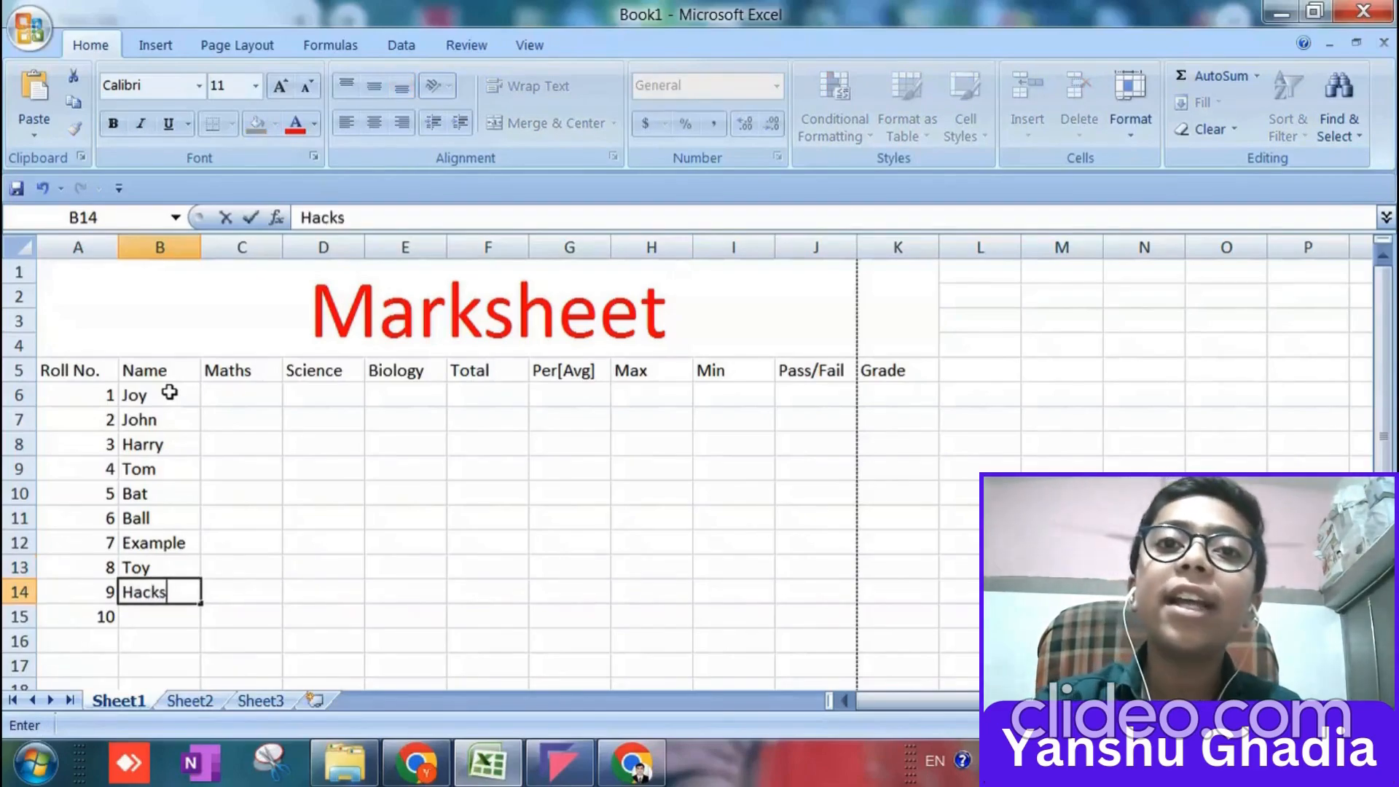
key("Return")
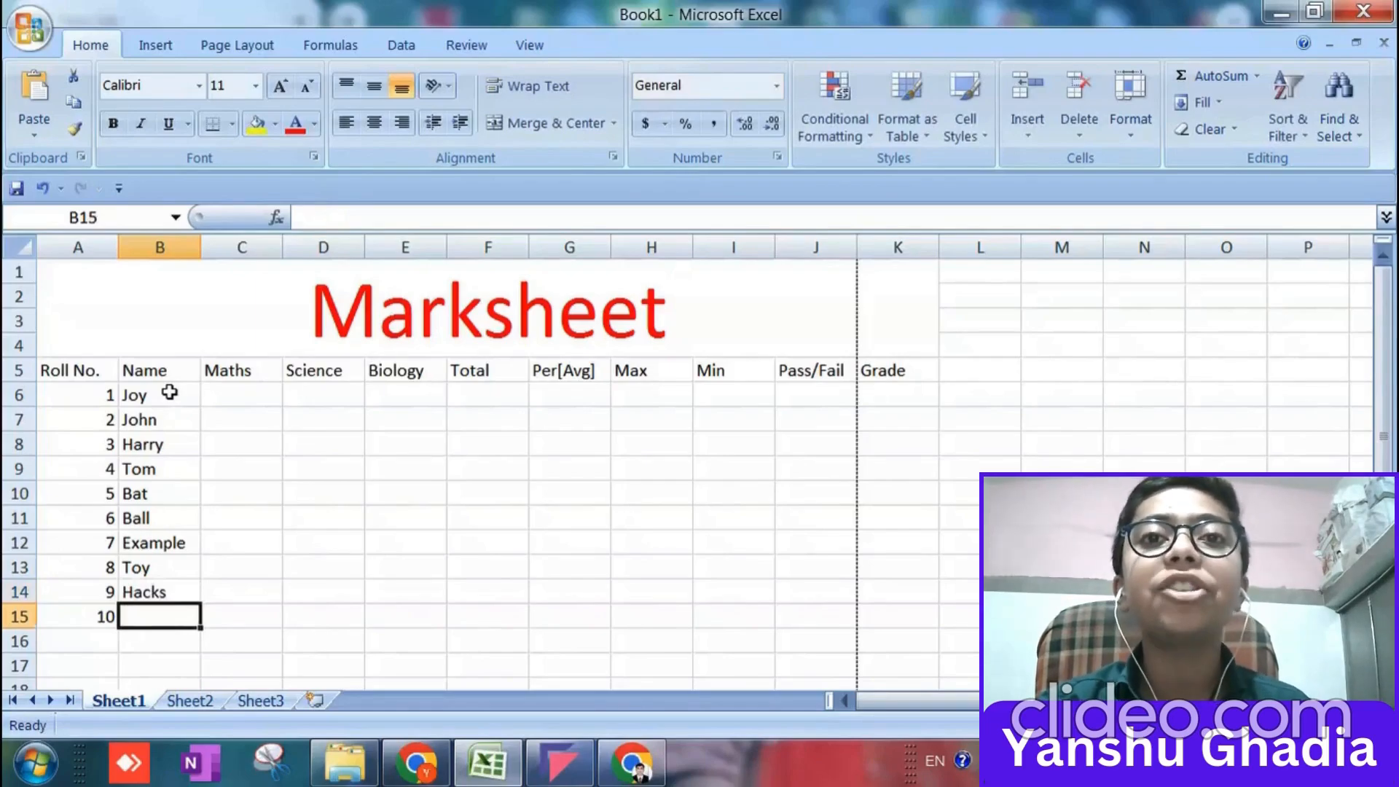
type("Tech")
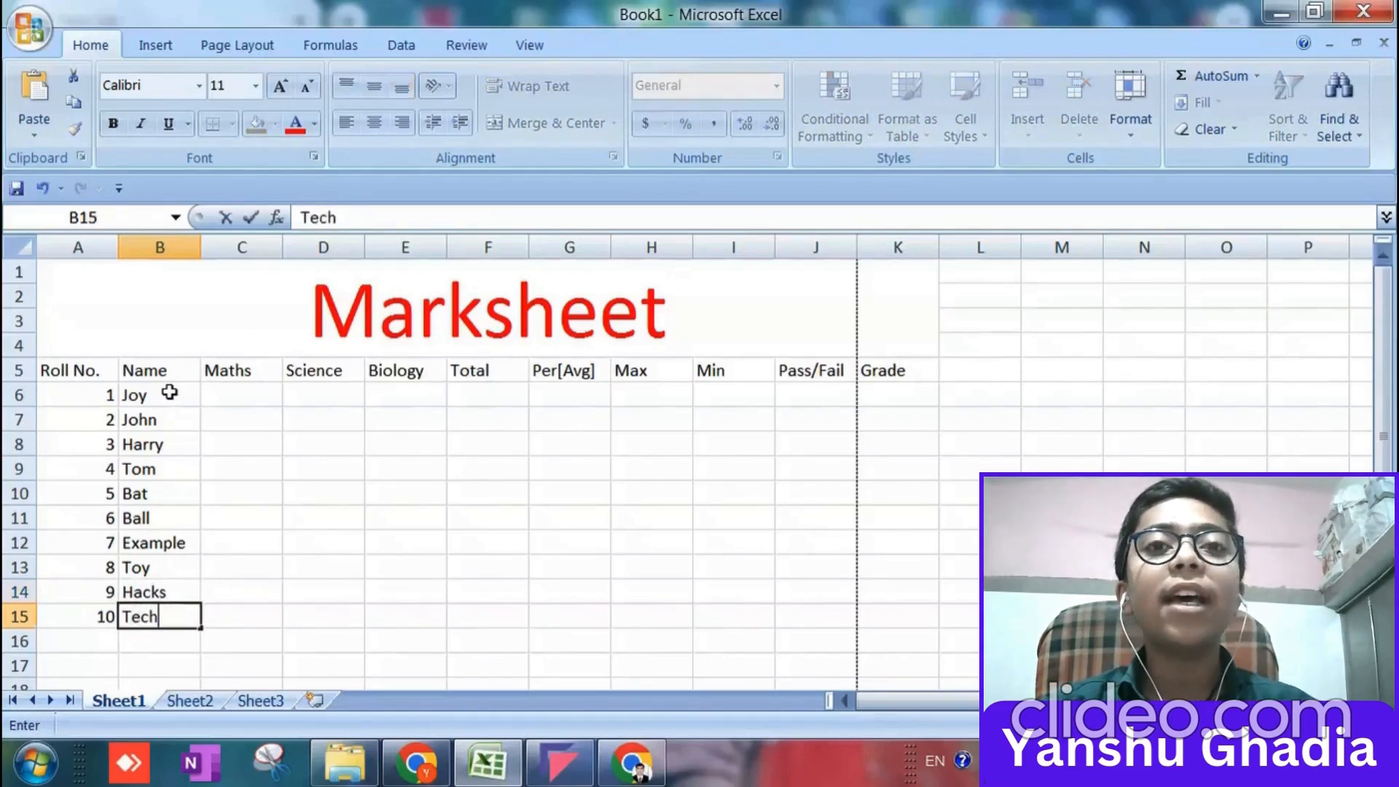
key("Up")
key("Up")
key("Up")
key("Up")
key("Up")
key("Up")
key("Up")
key("Up")
key("Up")
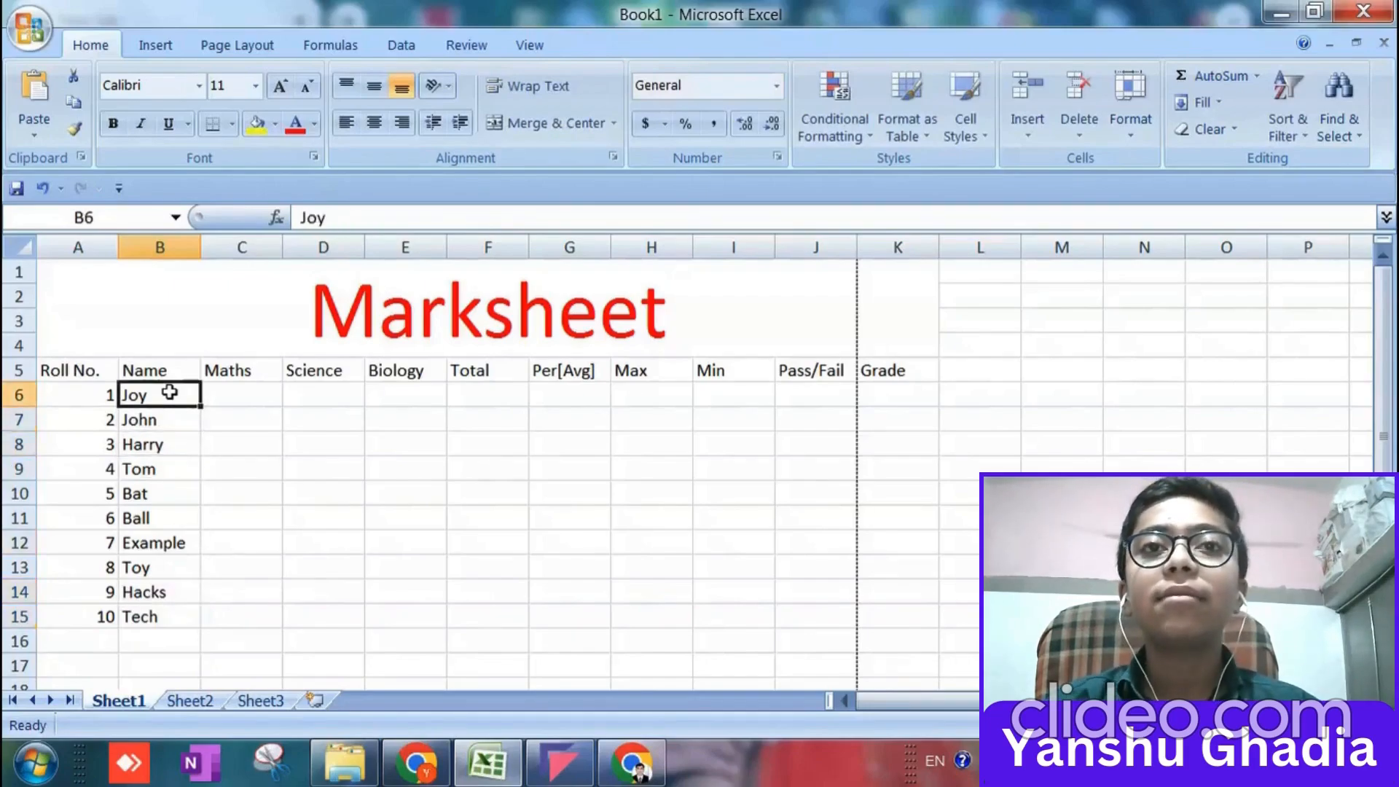
Begin a RANDBETWEEN formula in C6, the Maths cell of roll number 1, entering =RANDBETW.
key("Right")
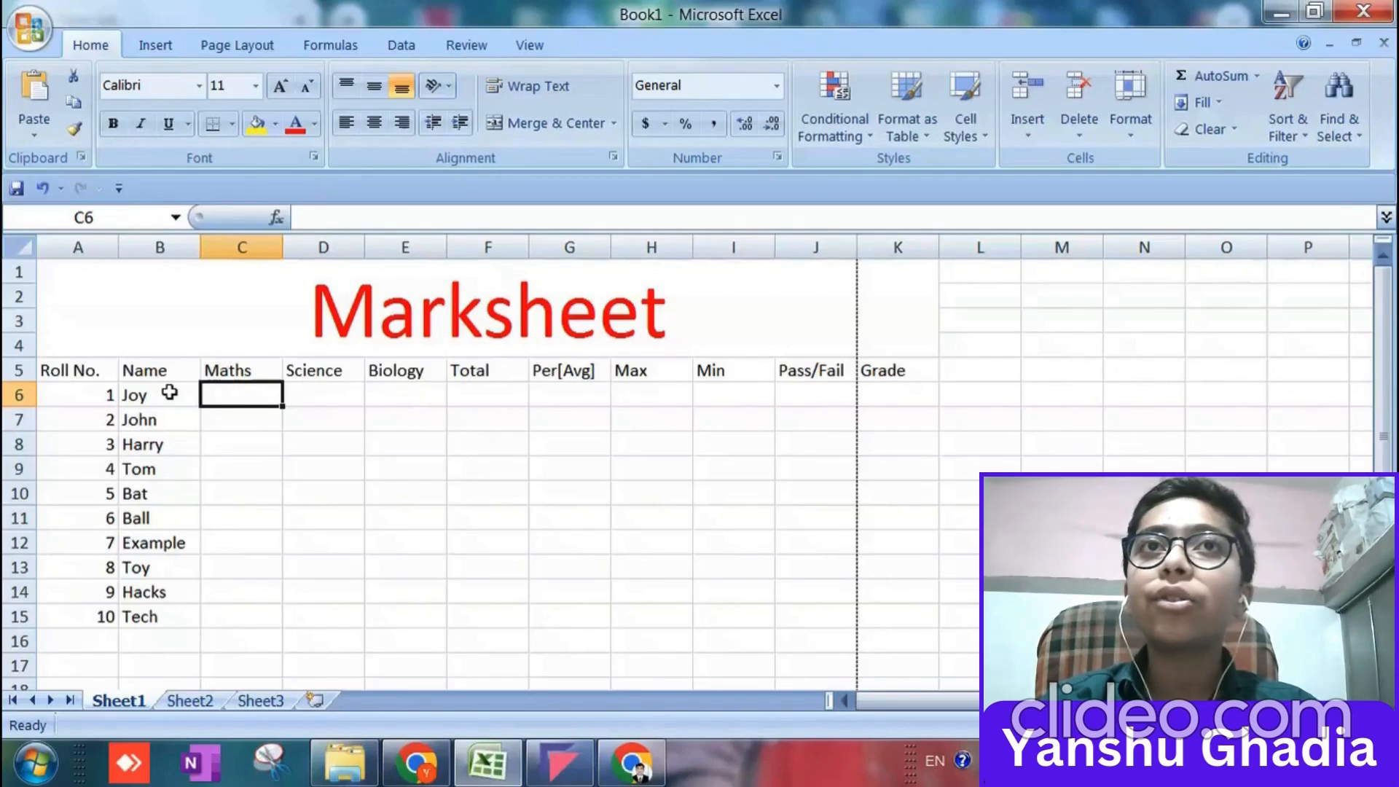
key("Right")
key("Left")
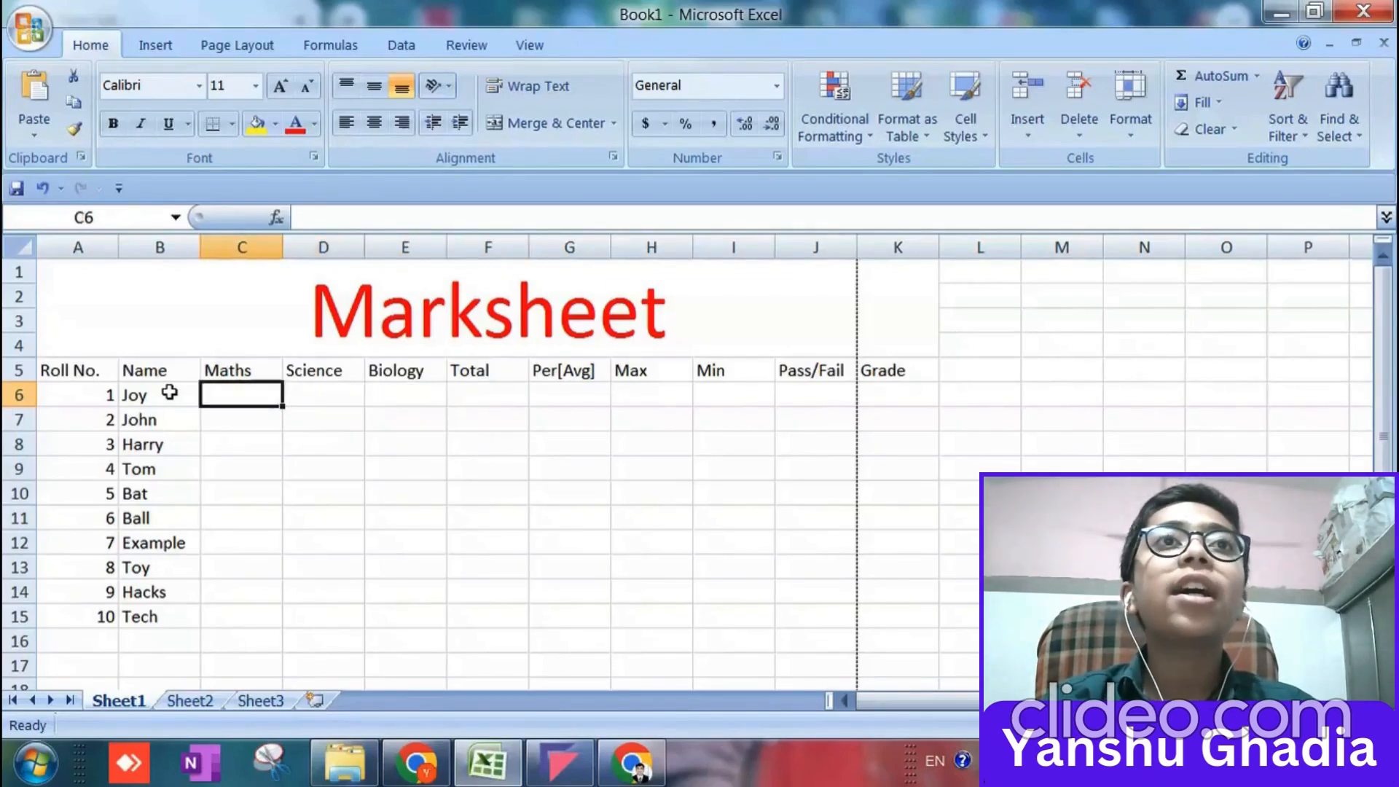
type("=")
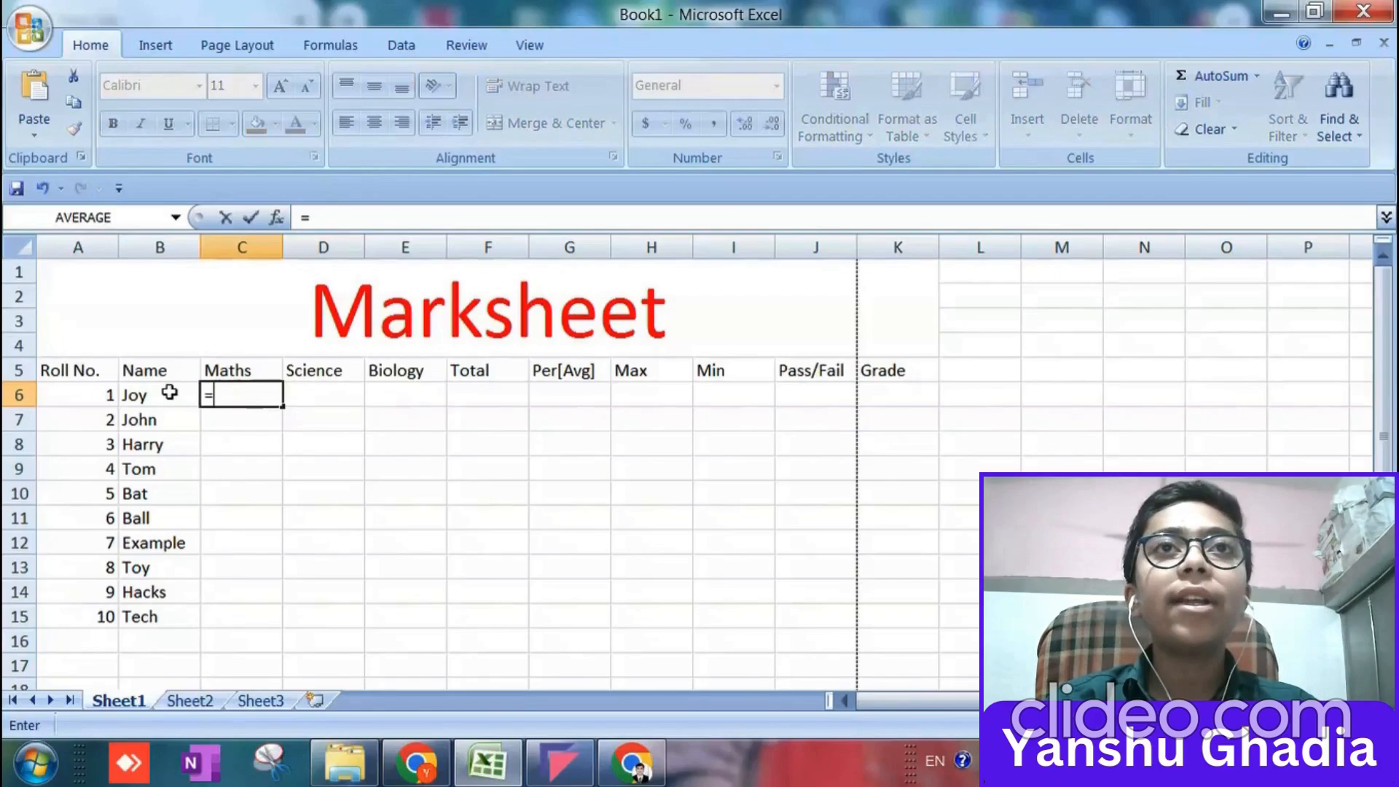
type("RANDBETW")
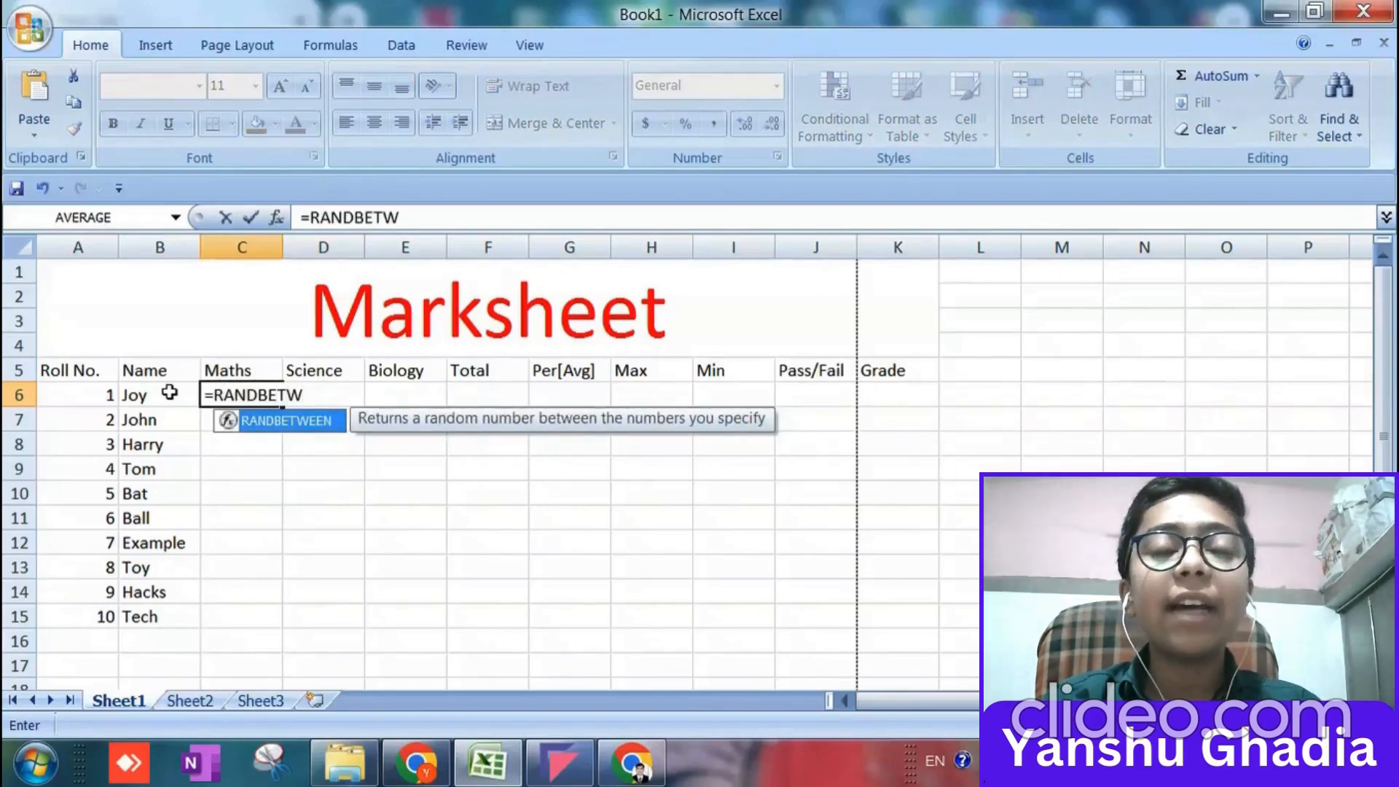
key("Right")
key("Left")
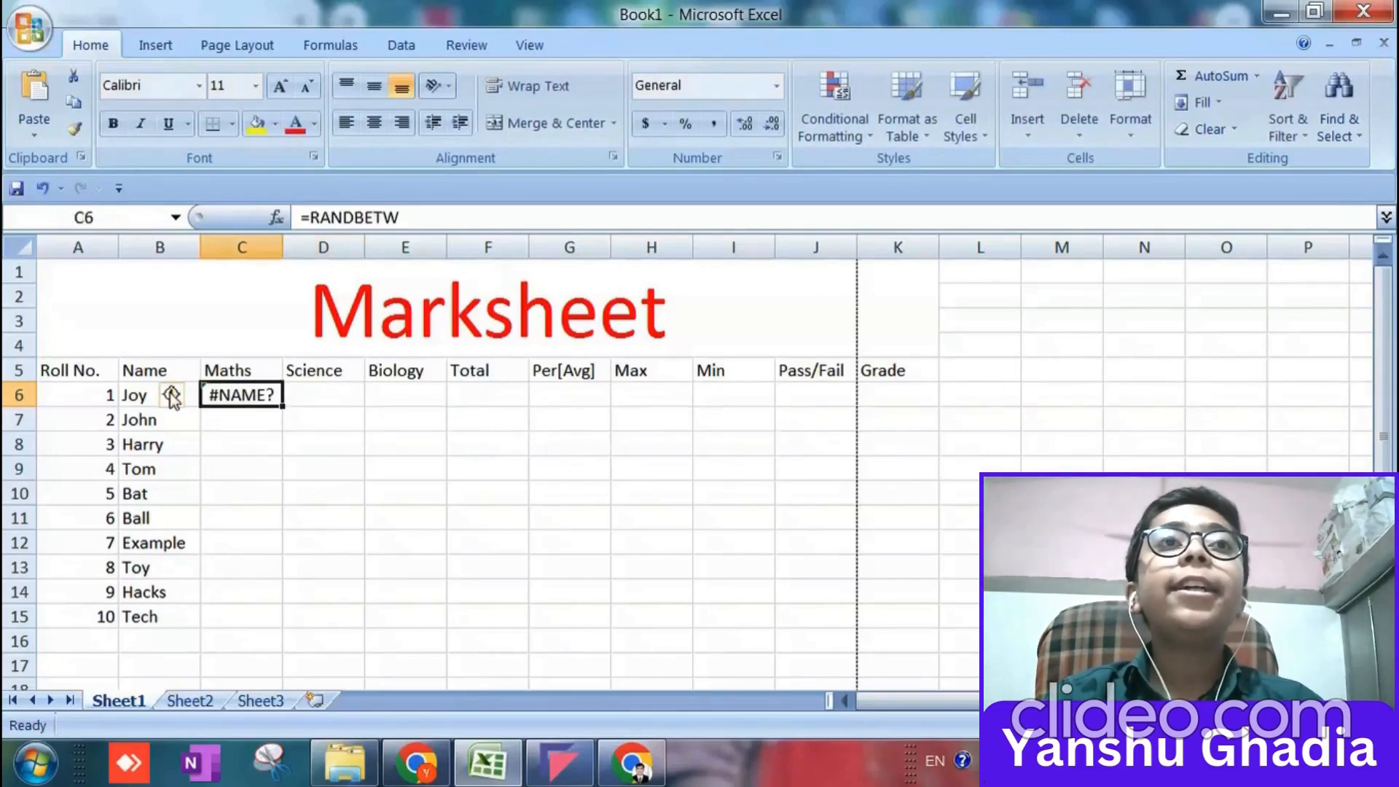
Complete the formula in the Maths cell C6 as =RANDBETWEEN(35,98).
key("F2")
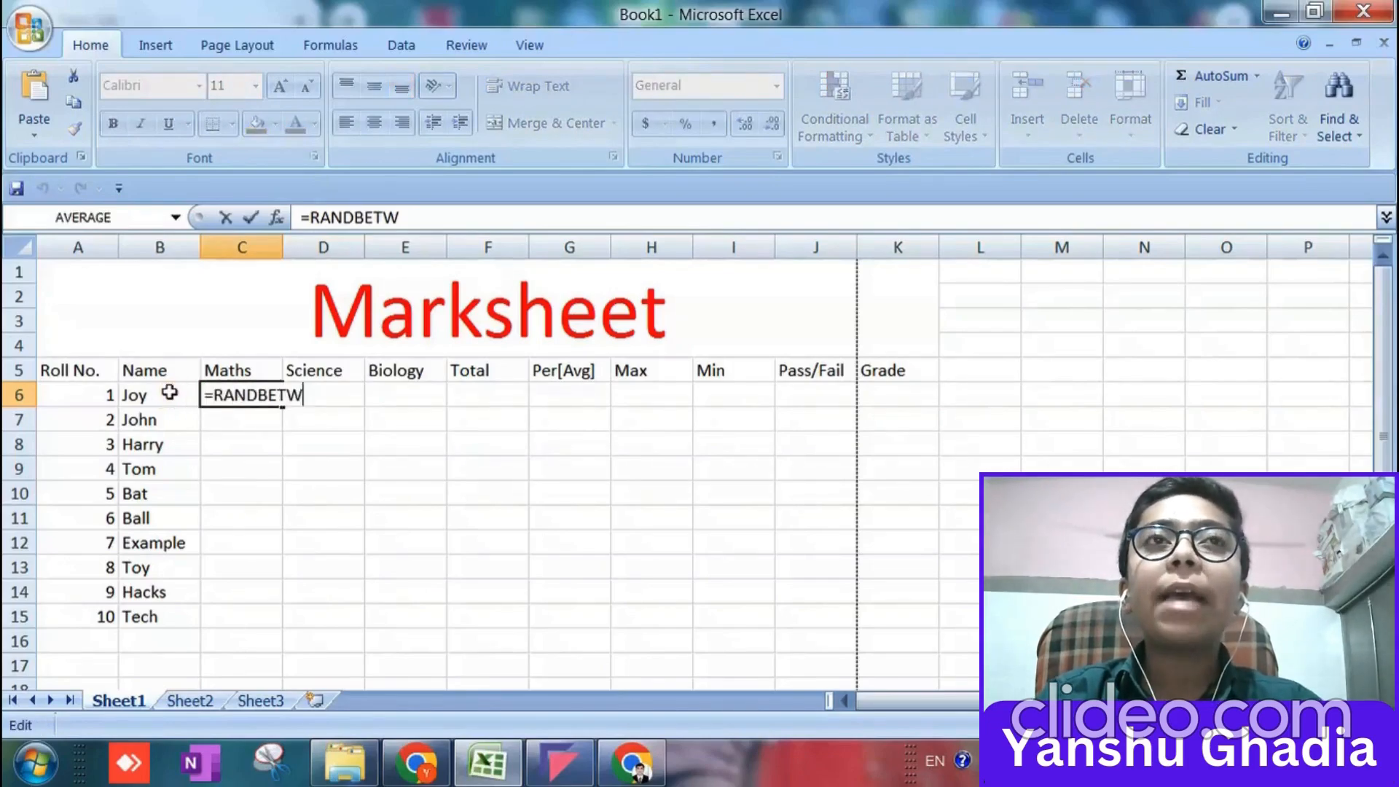
type("EEN")
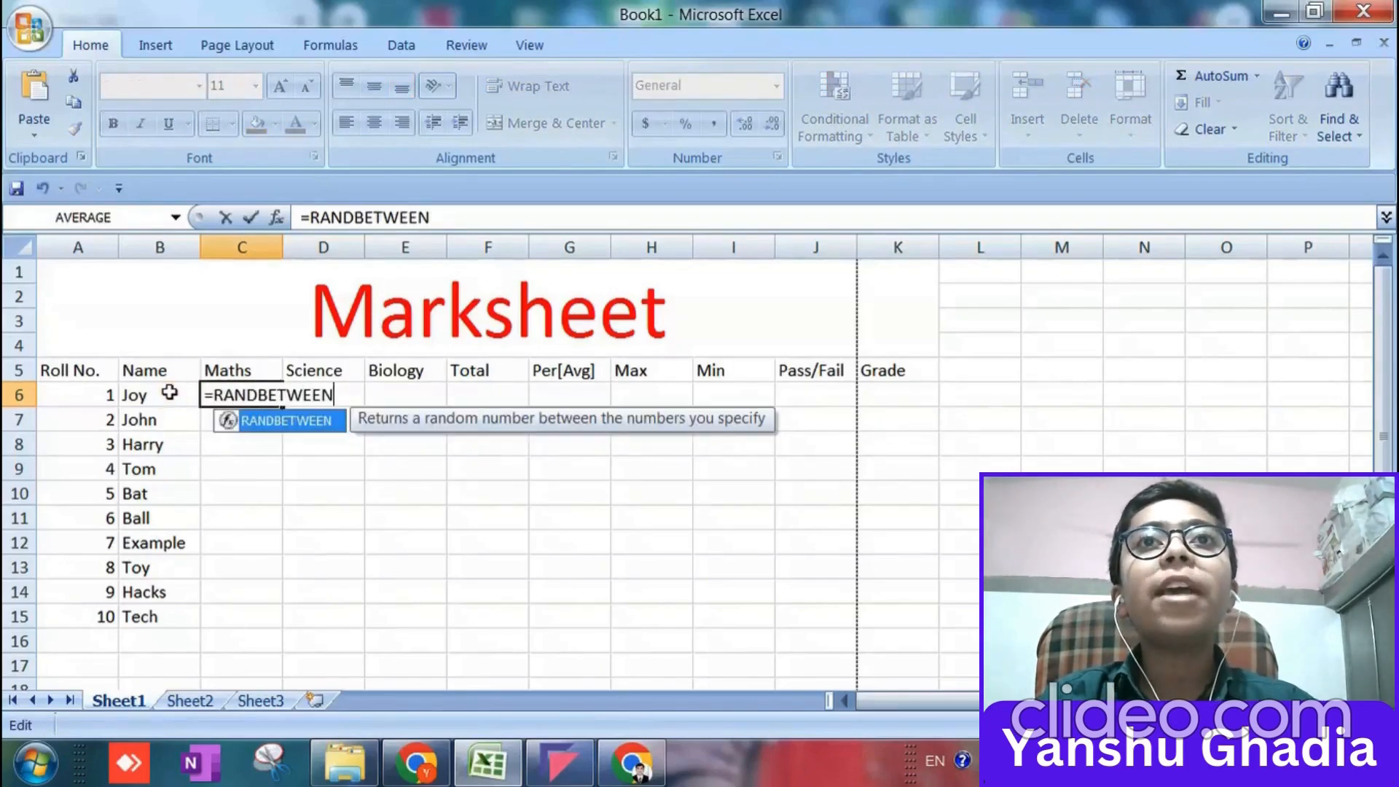
type("(")
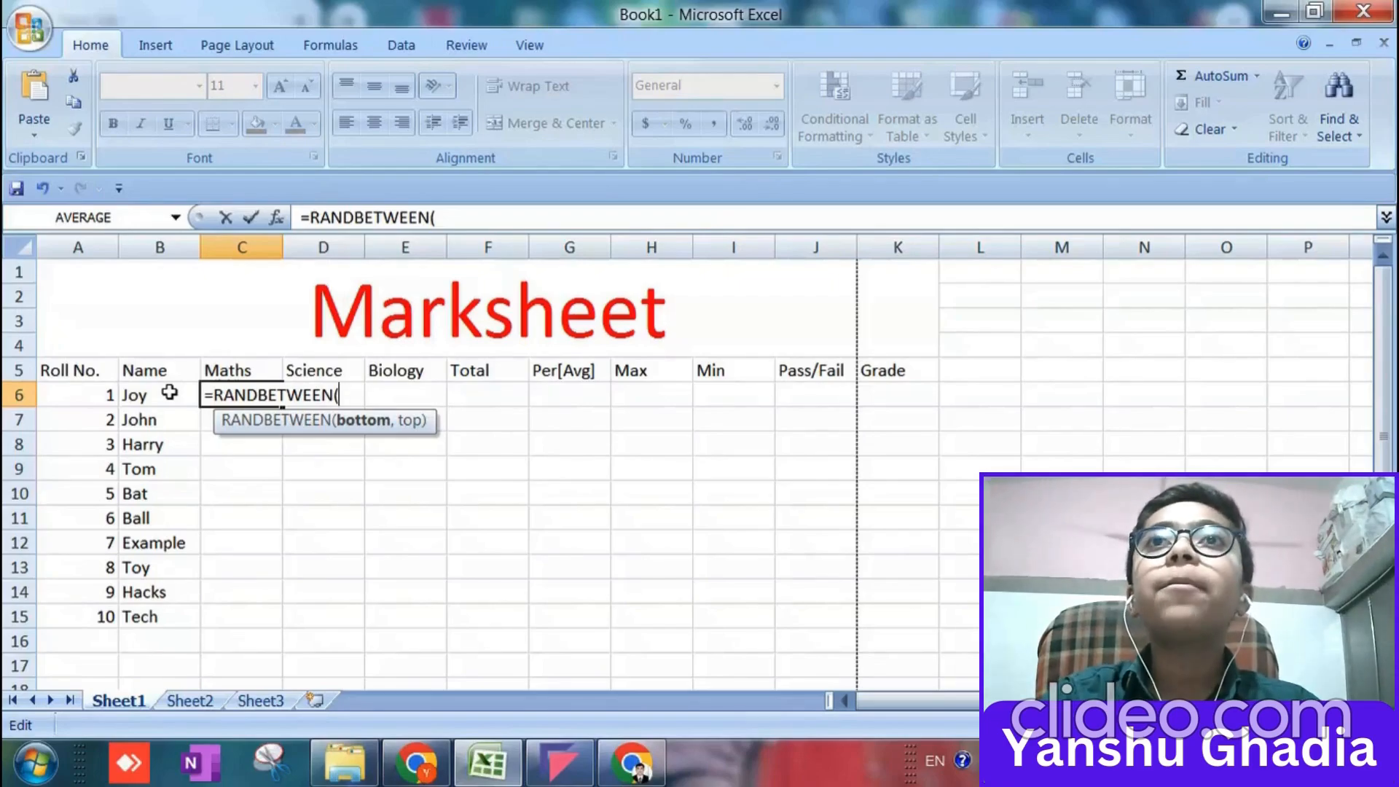
type("35,")
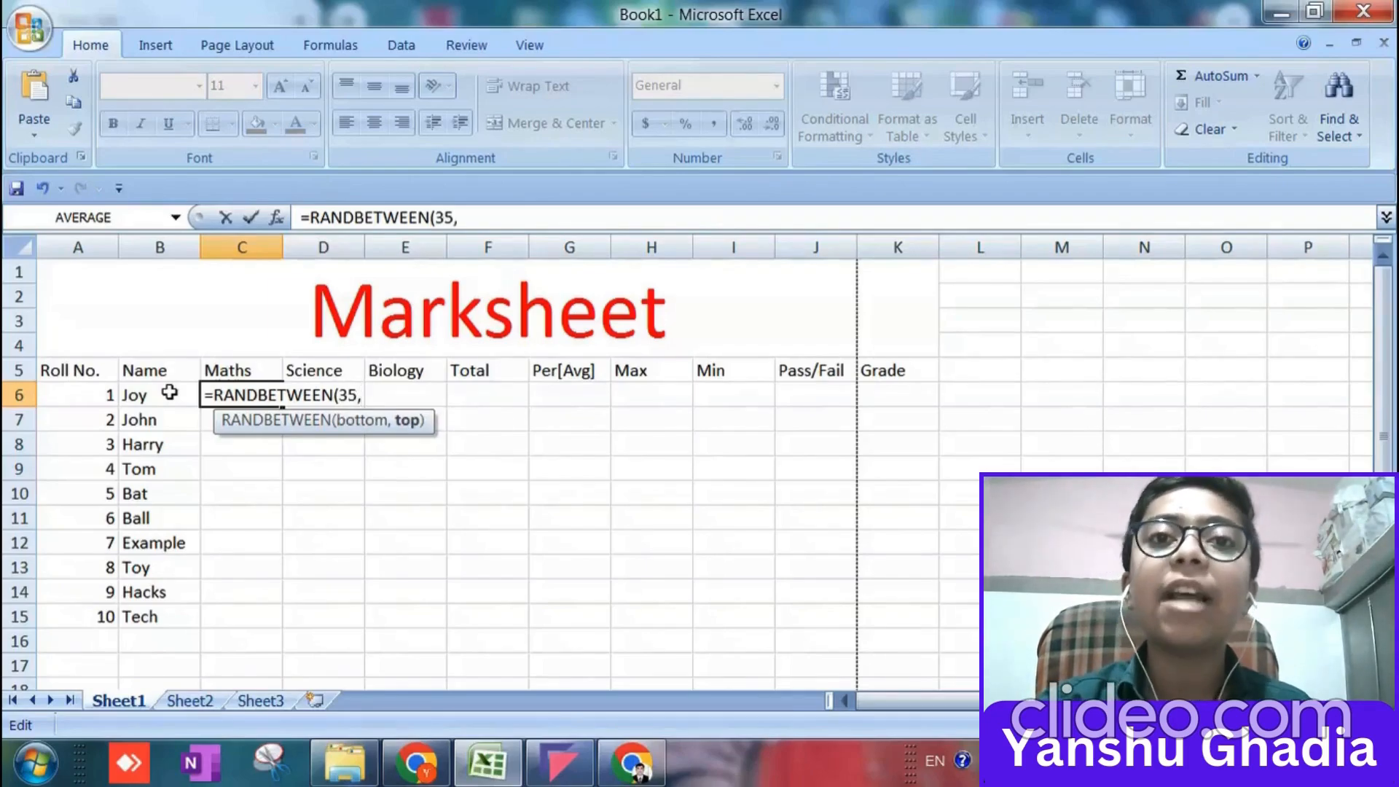
type("968")
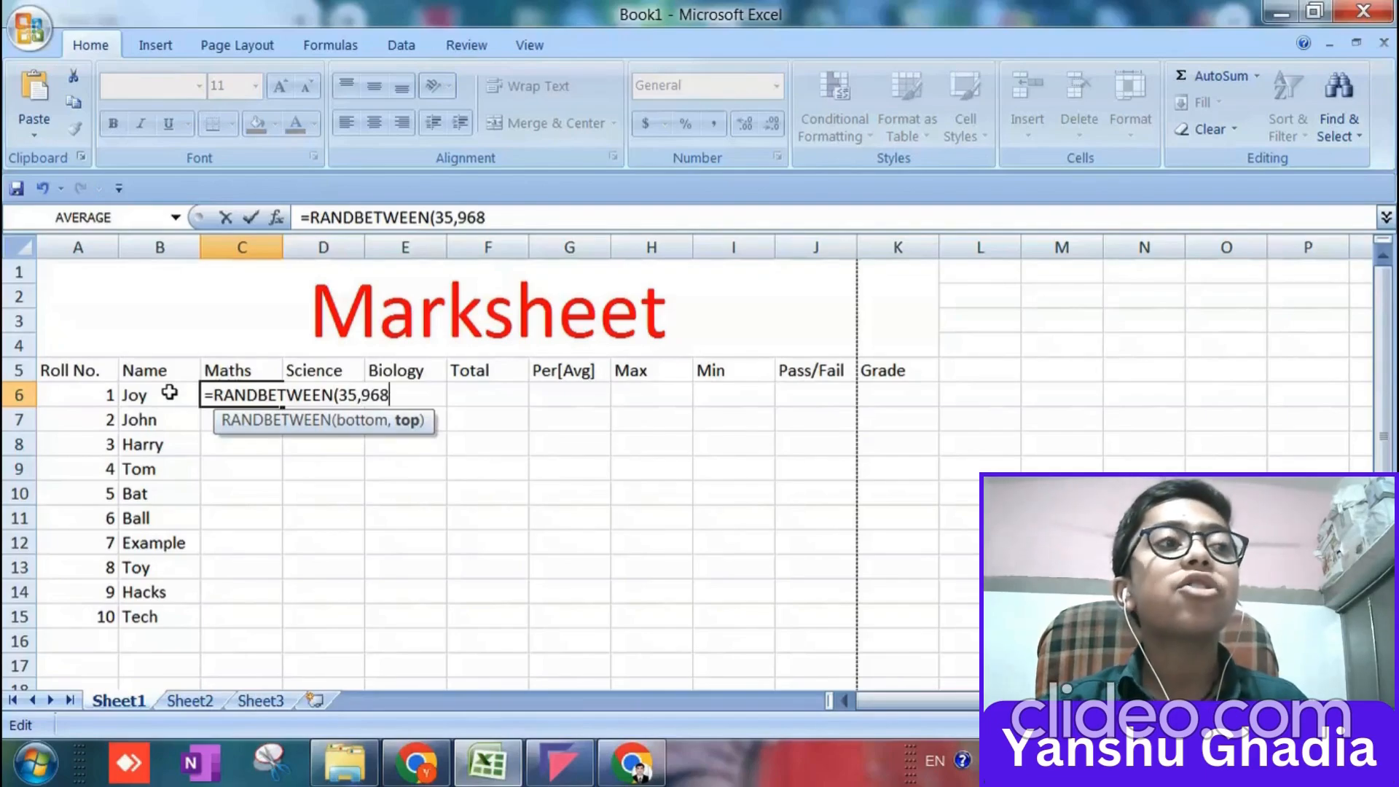
key("Left")
key("BackSpace")
key("Right")
type(")")
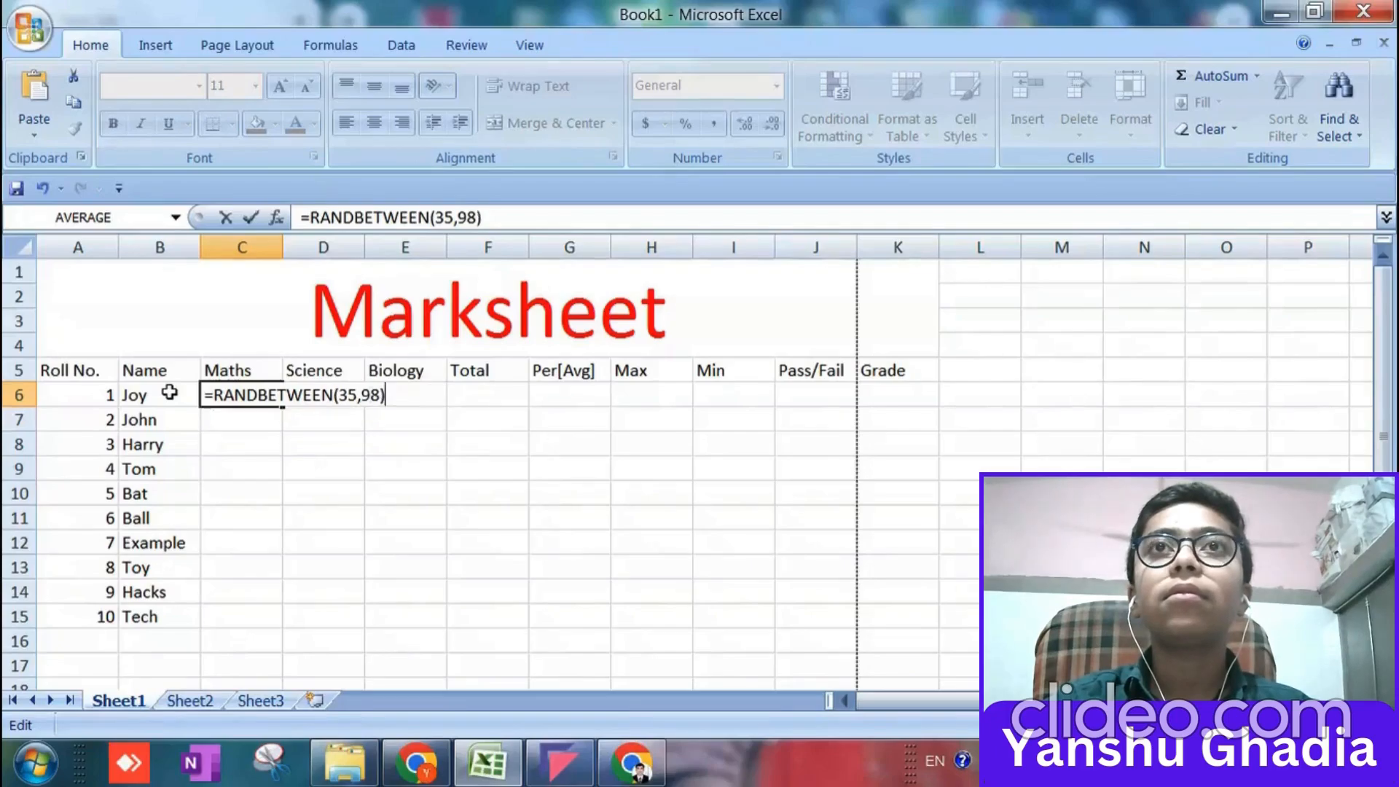
key("Return")
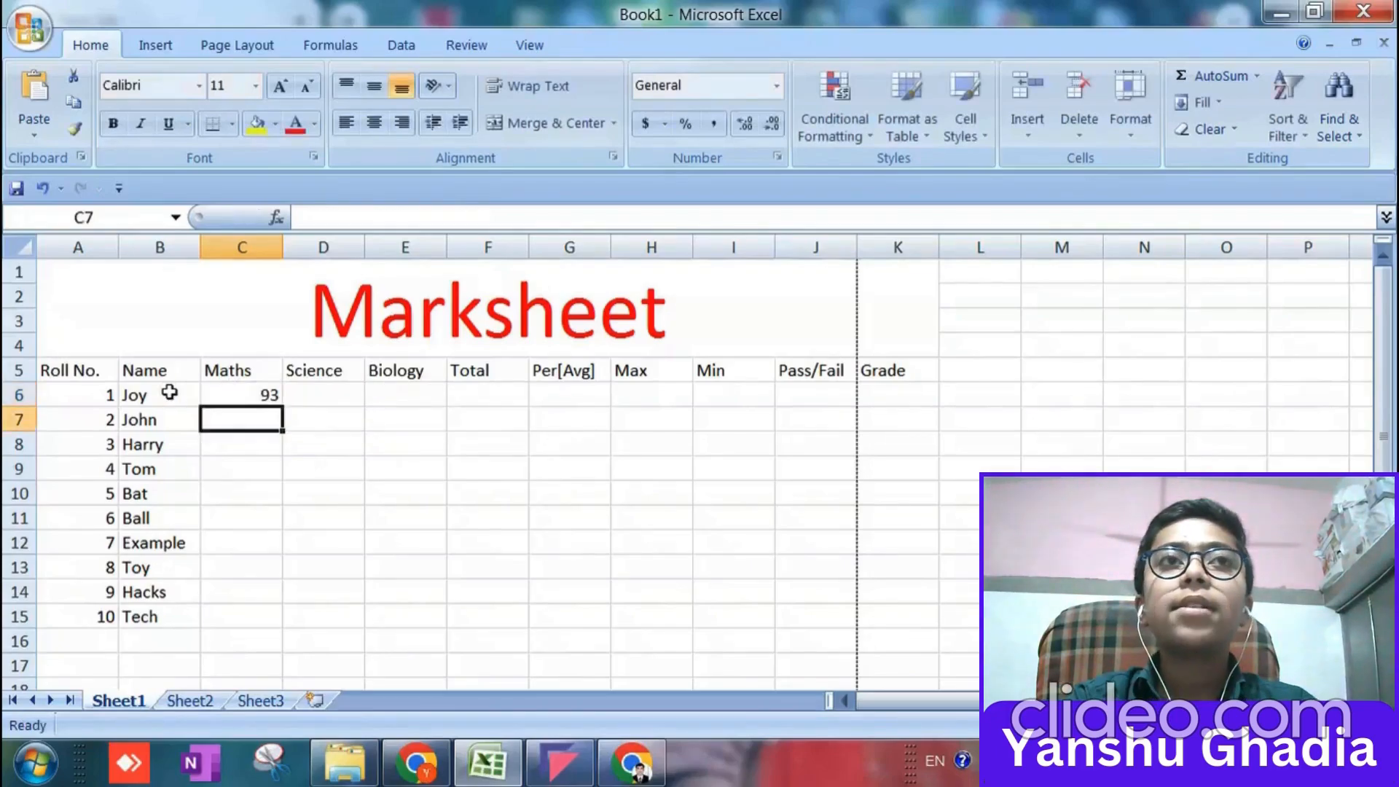
Fill the random-mark formula from C6 down to C15 and across to column E for Maths, Science and Biology.
left_click(274, 392)
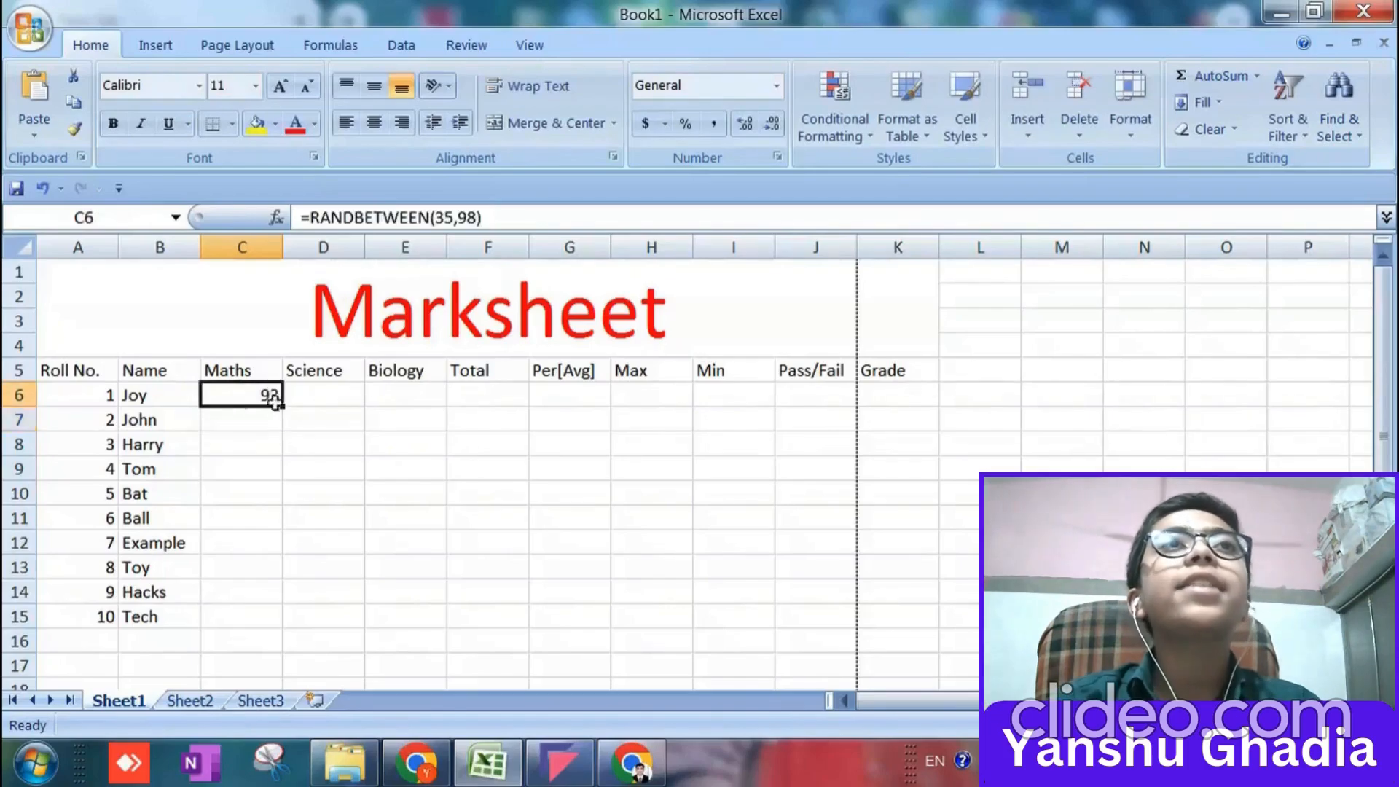
left_click_drag(285, 406, 406, 618)
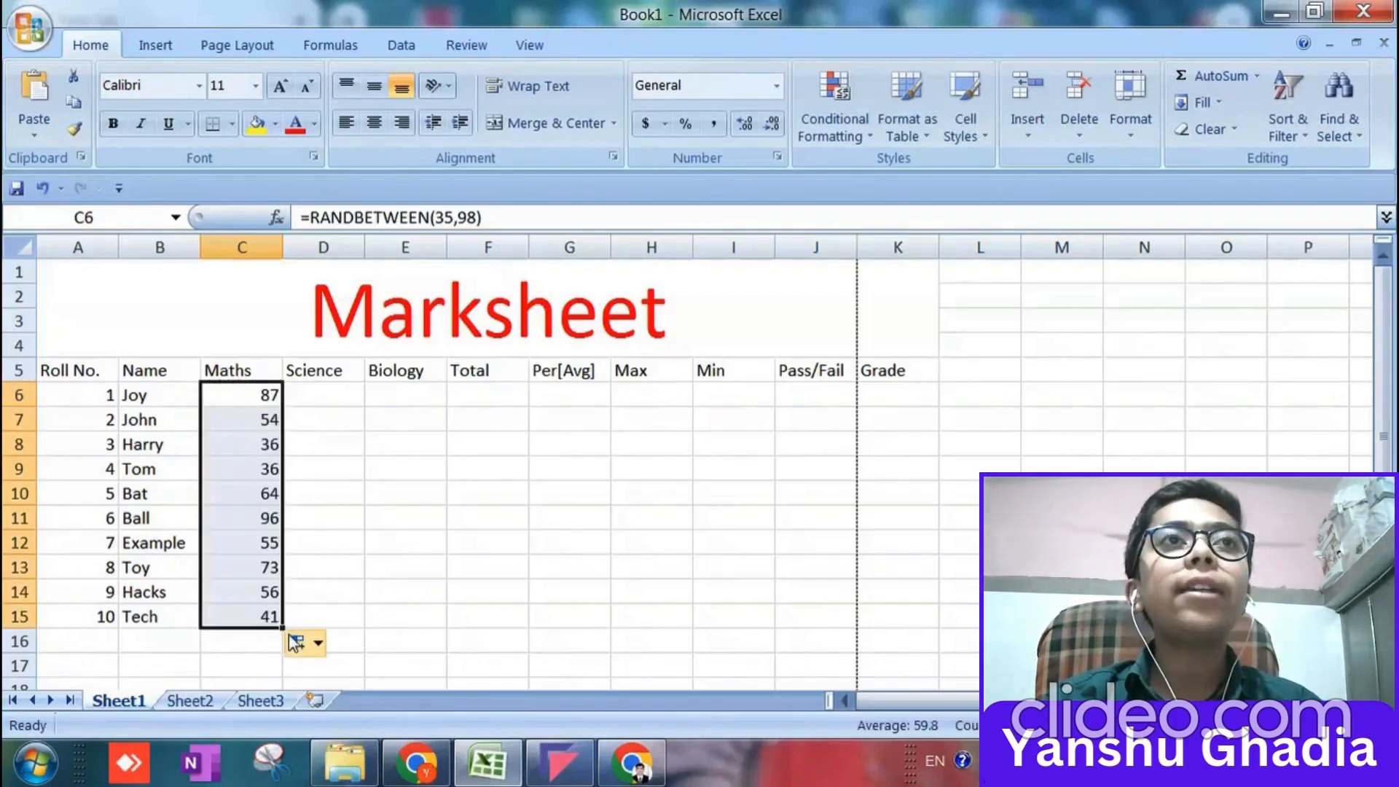
left_click_drag(283, 627, 419, 619)
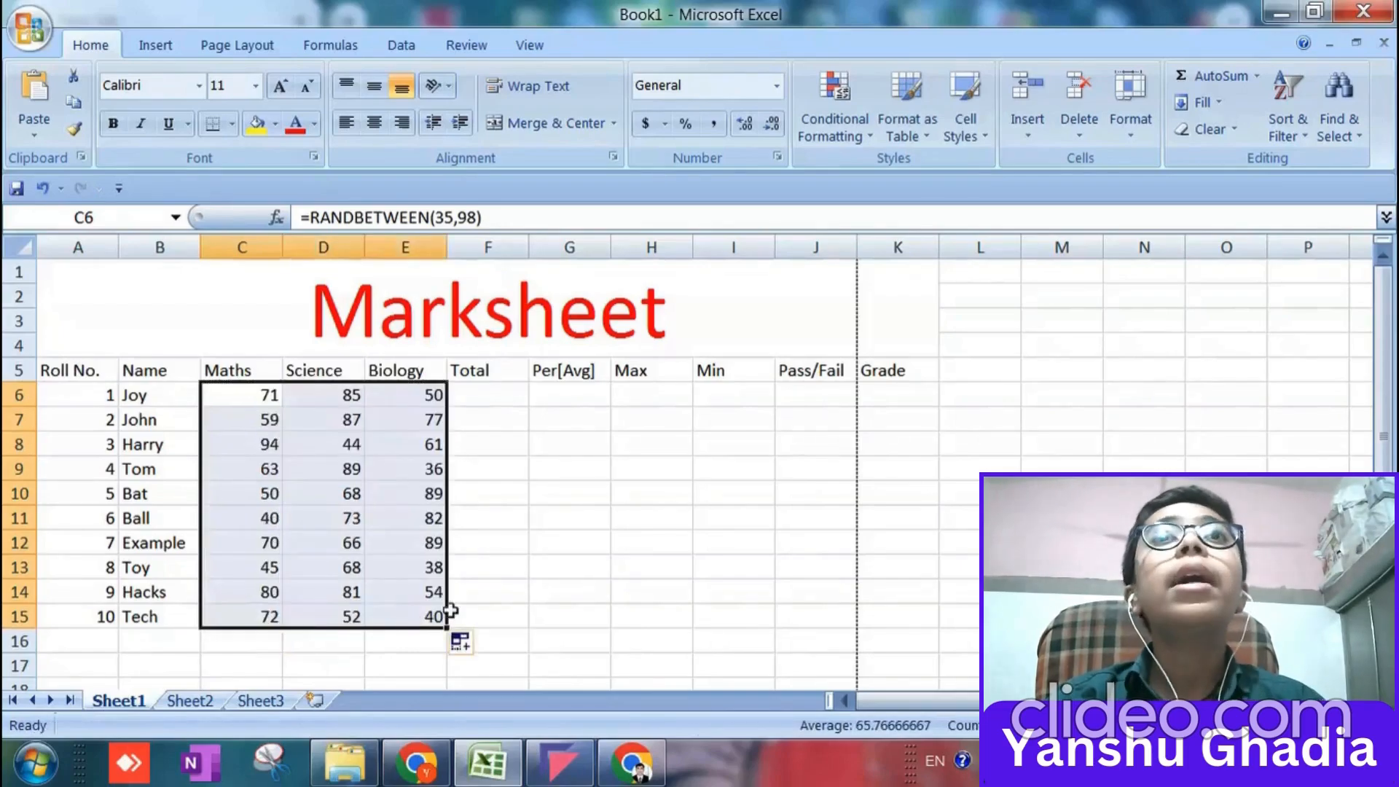
Total the three subject marks with =SUM(C6:E6) in F6 and fill the formula down to F15.
left_click(492, 399)
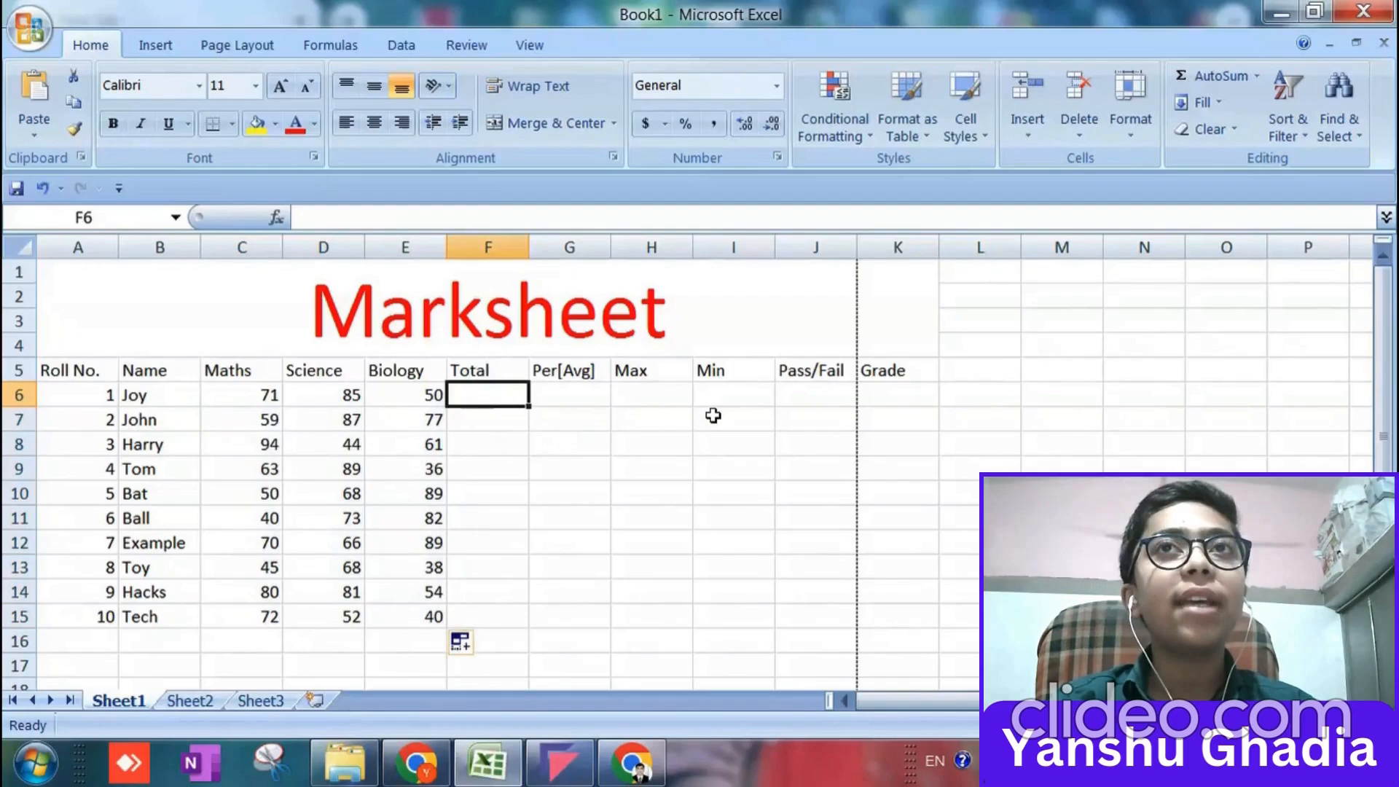
type("=")
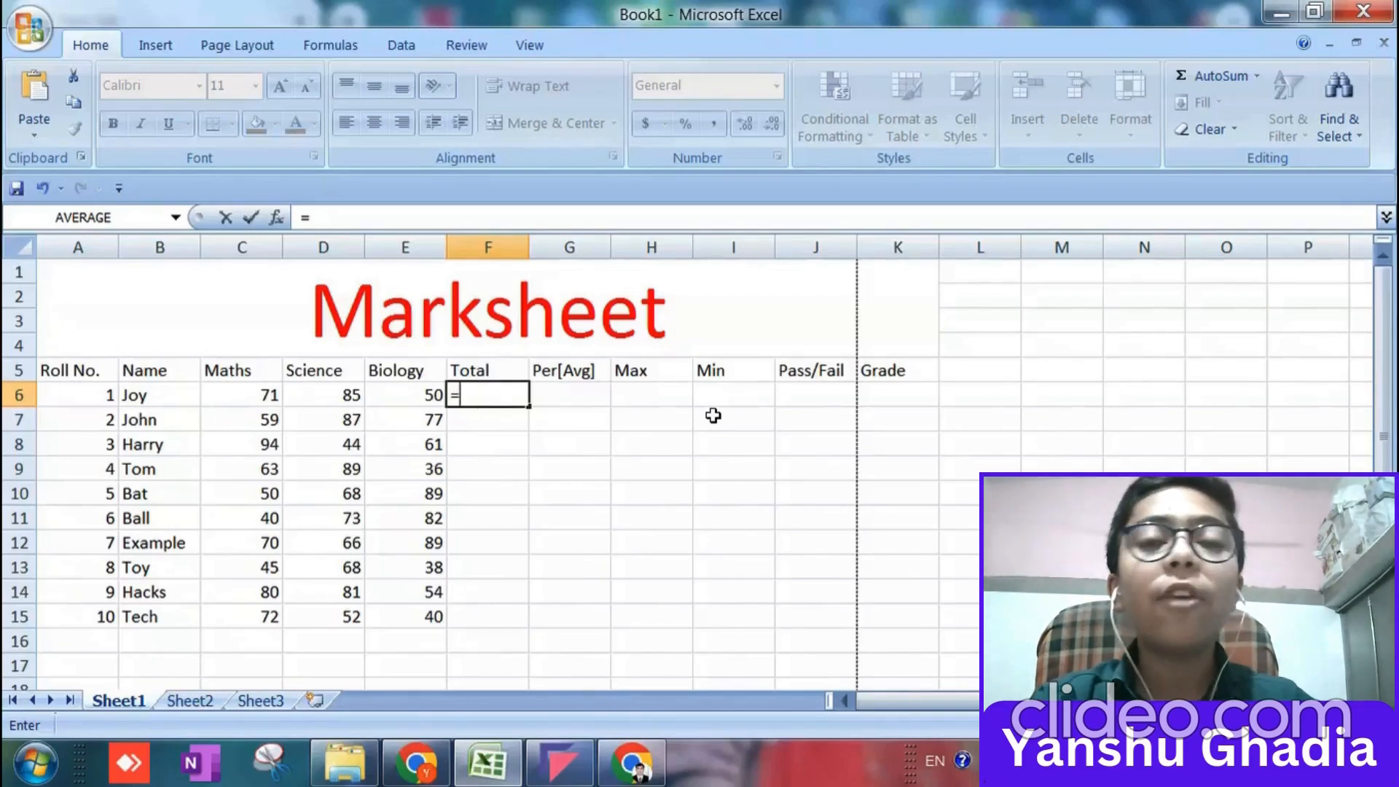
type("sum")
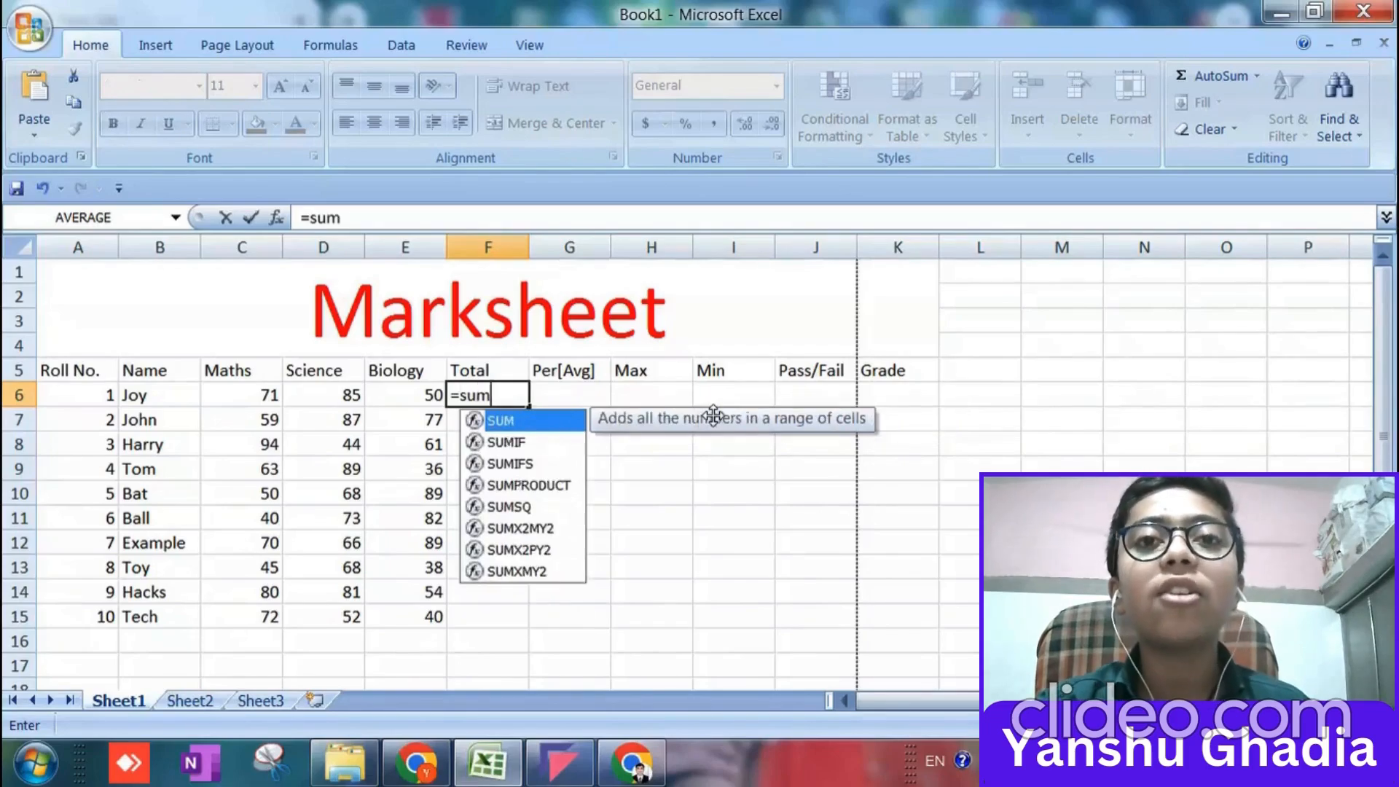
type("(")
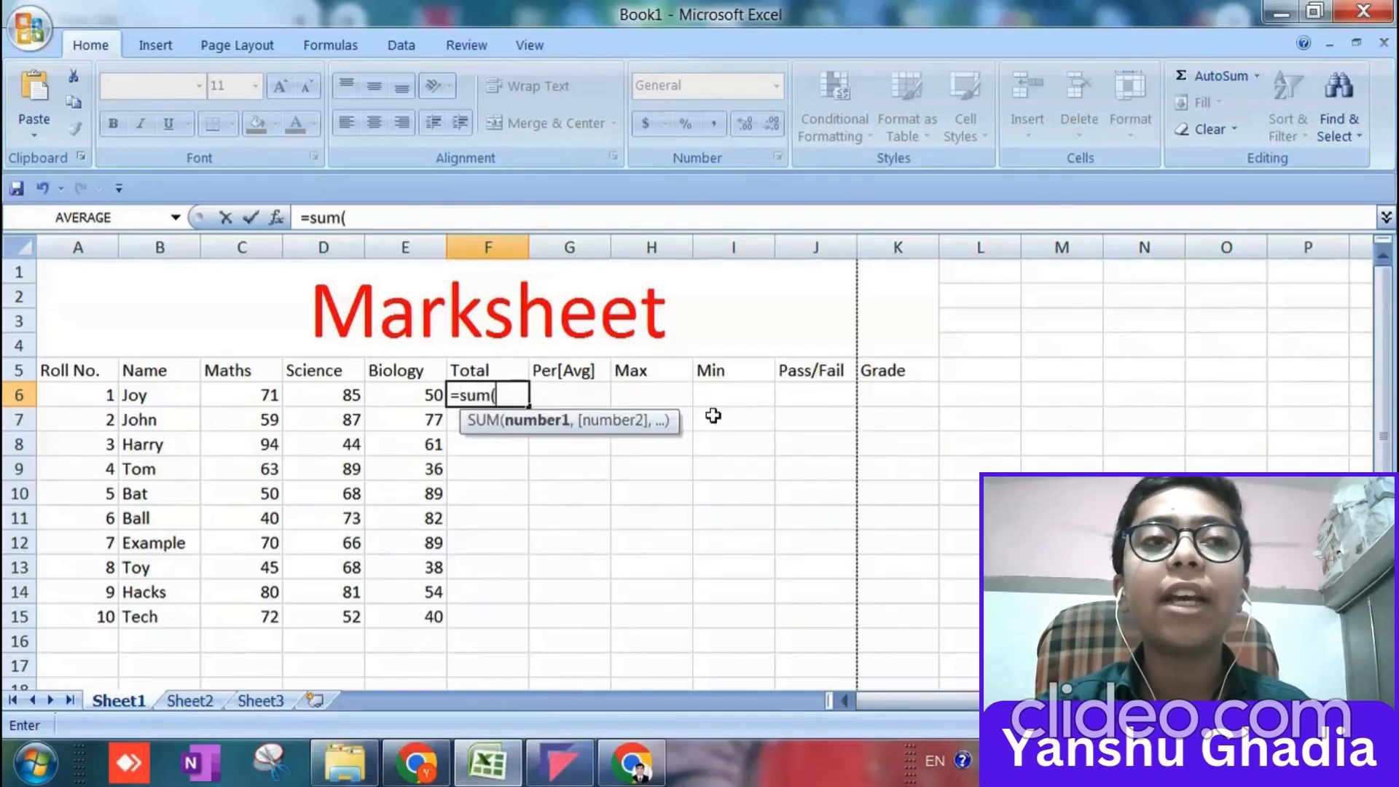
left_click(254, 398)
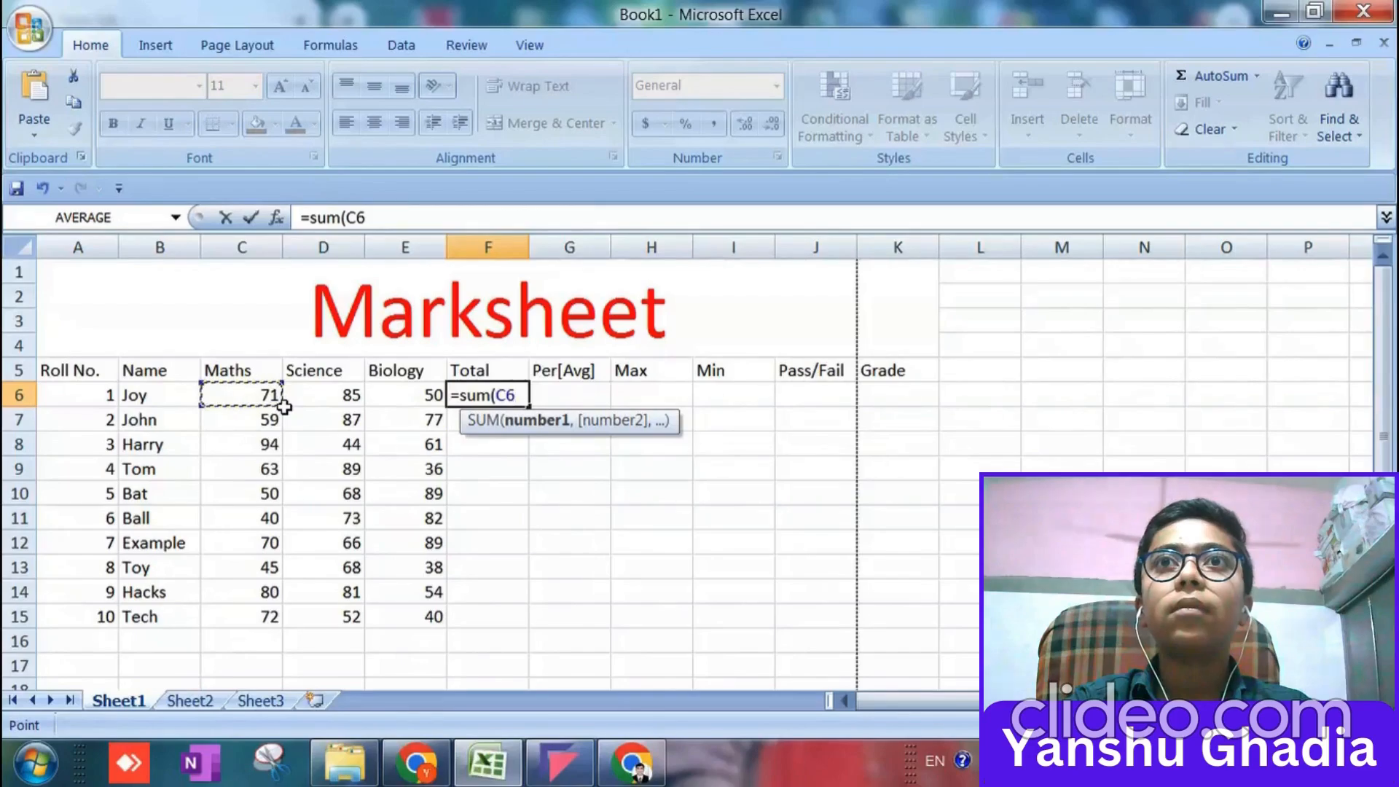
type(":D6")
left_click_drag(350, 409, 421, 403)
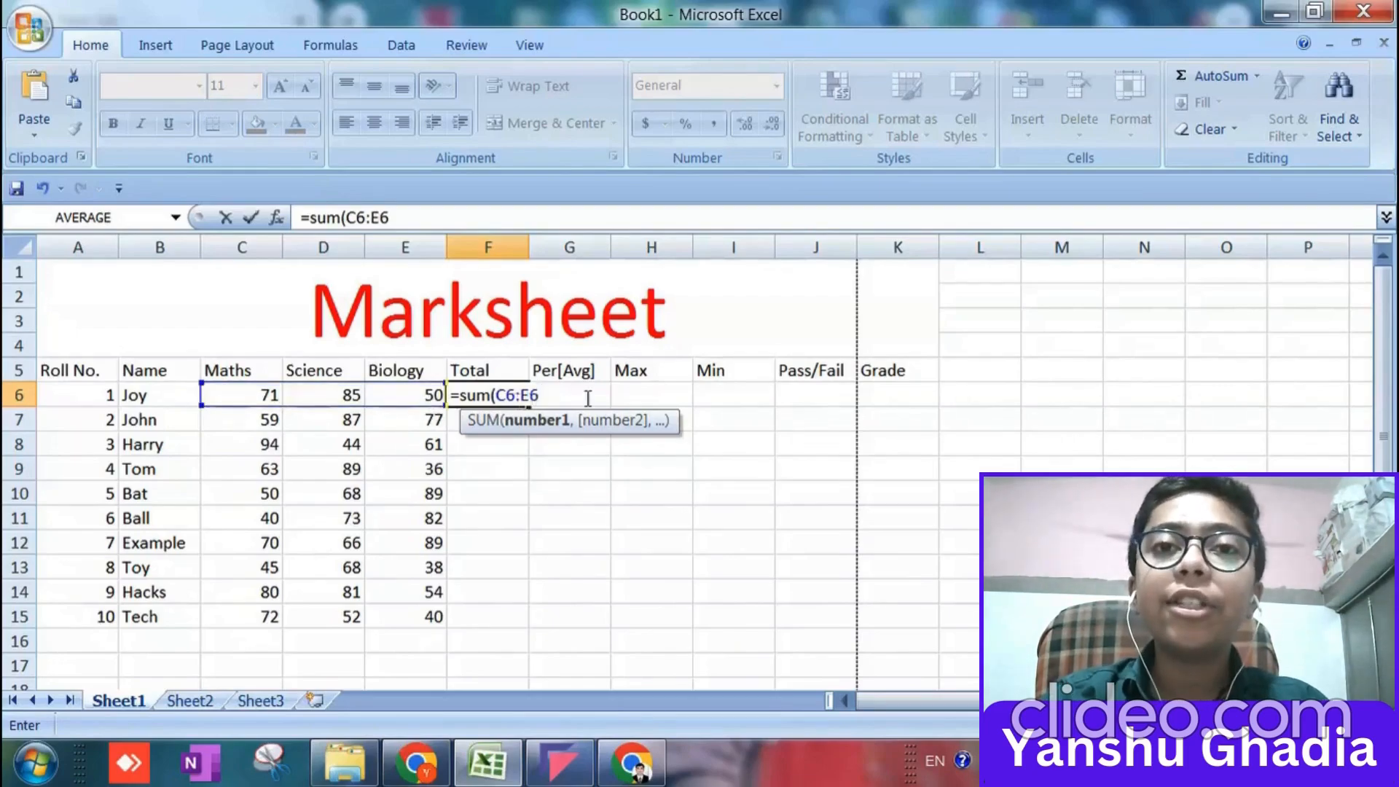
type(")")
key("Return")
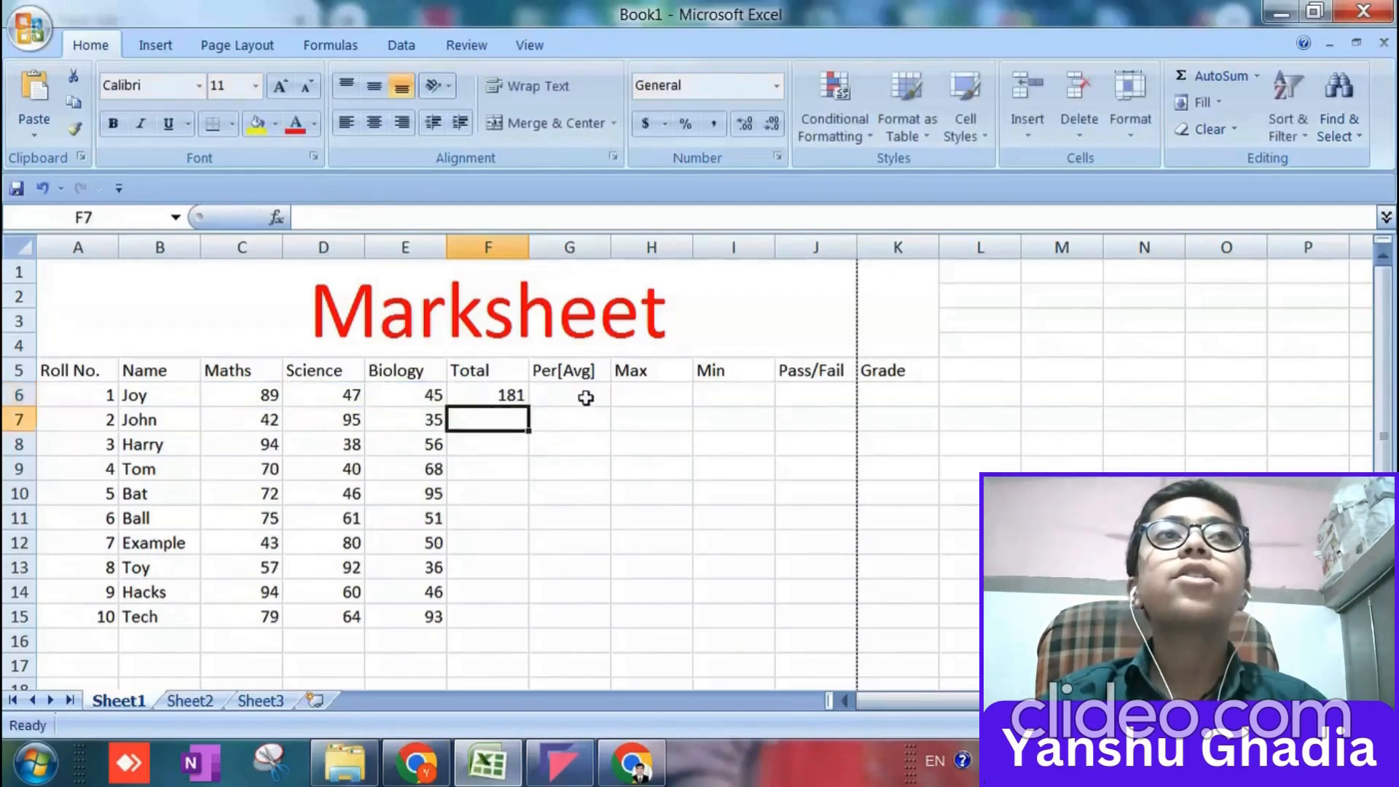
left_click(525, 396)
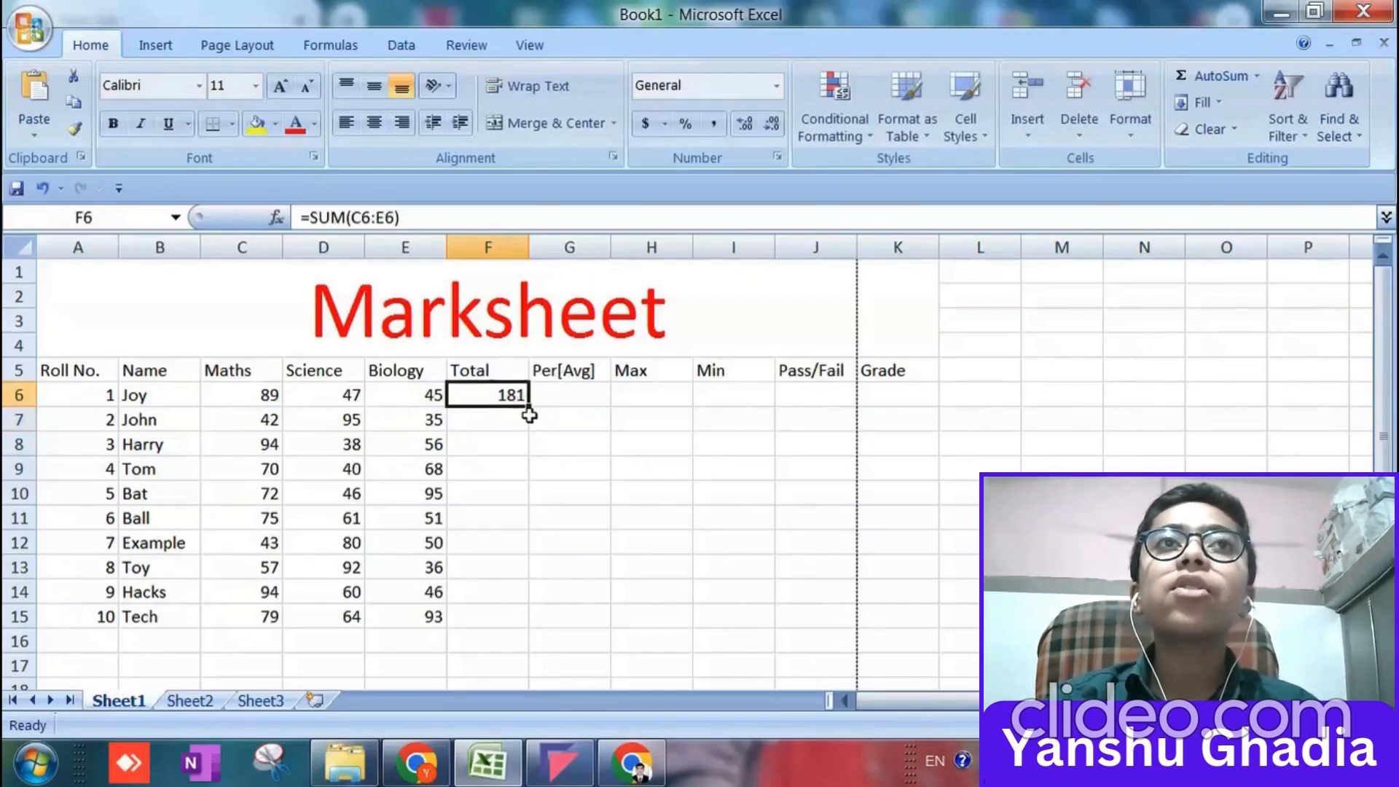
left_click_drag(530, 408, 525, 624)
Calculate the Per[Avg] column with =AVERAGE(C6:E6) in G6 and fill the formula down to G15.
left_click(586, 401)
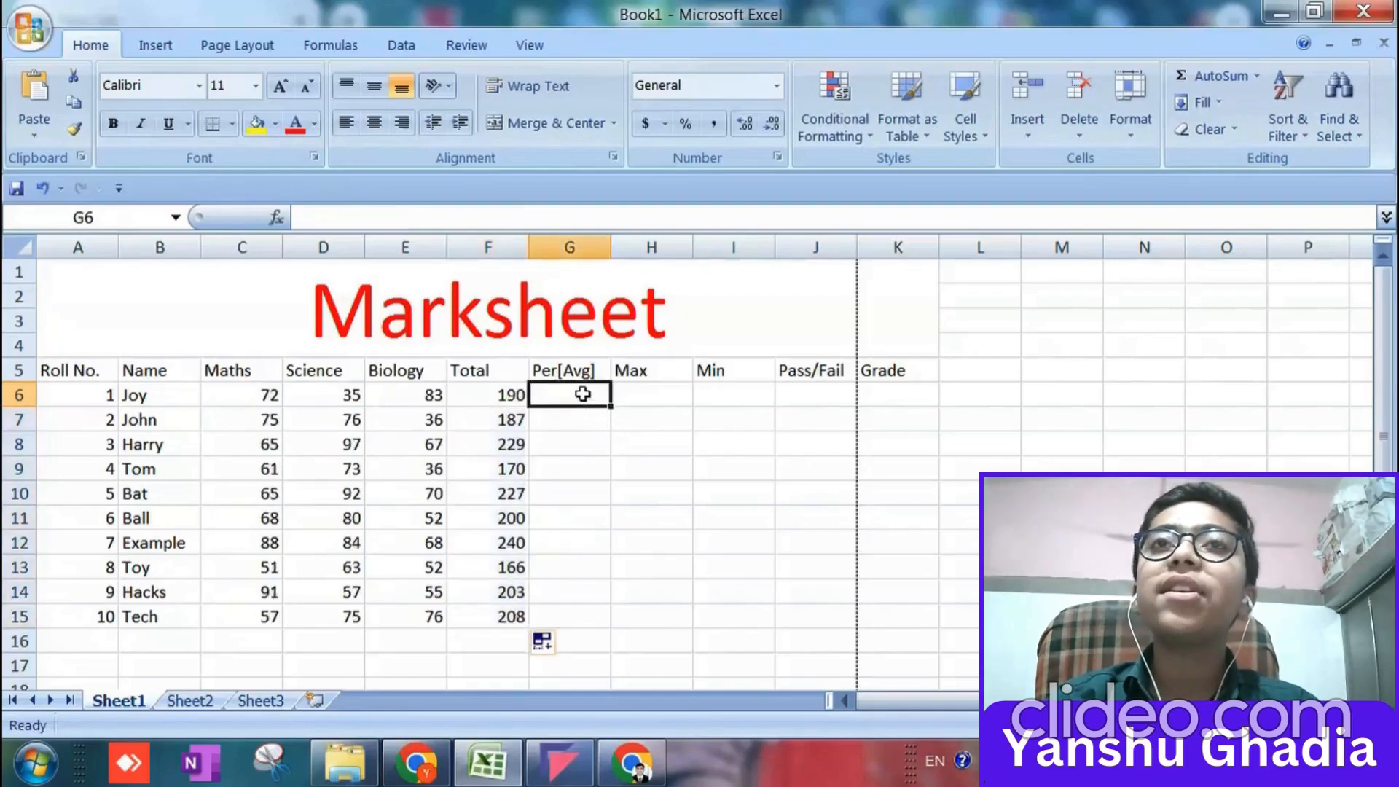
type("=")
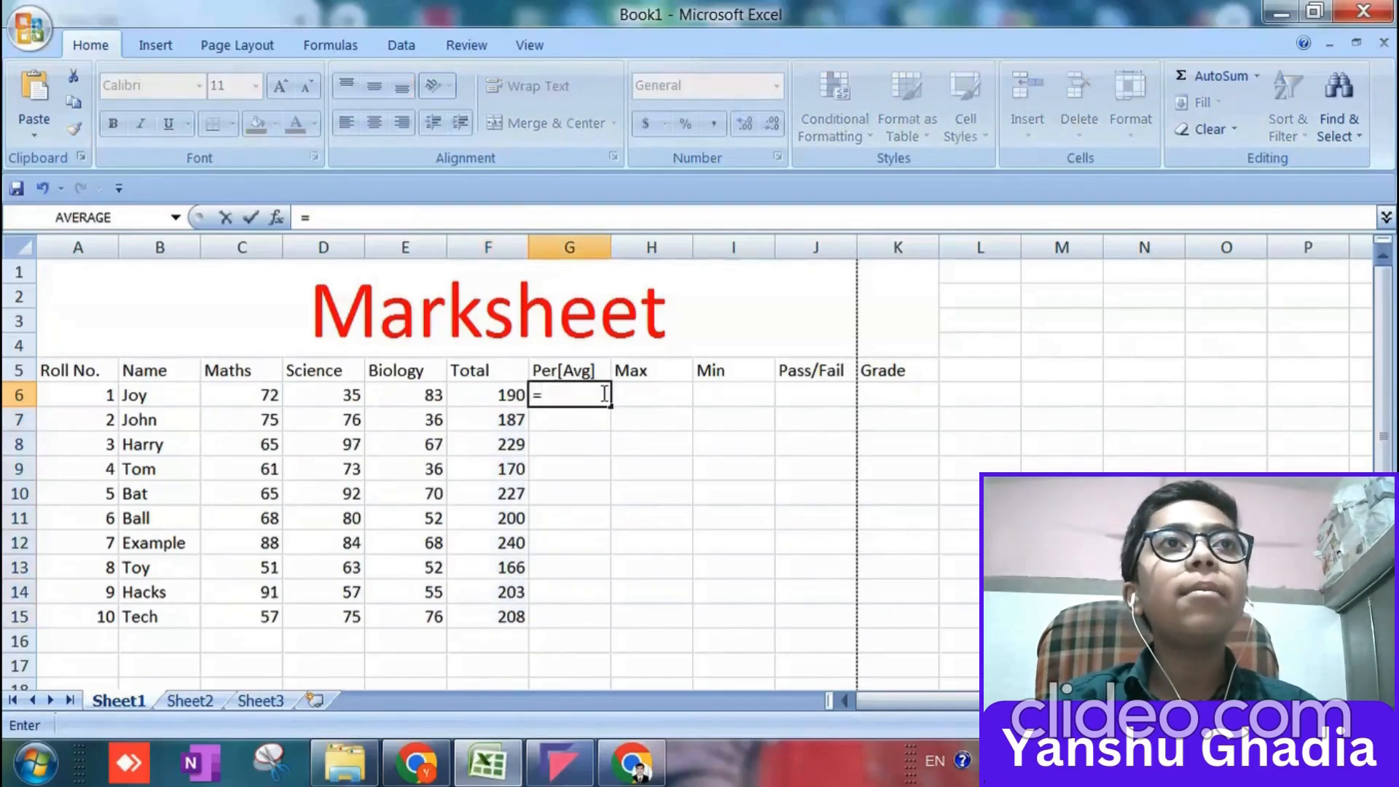
type("average")
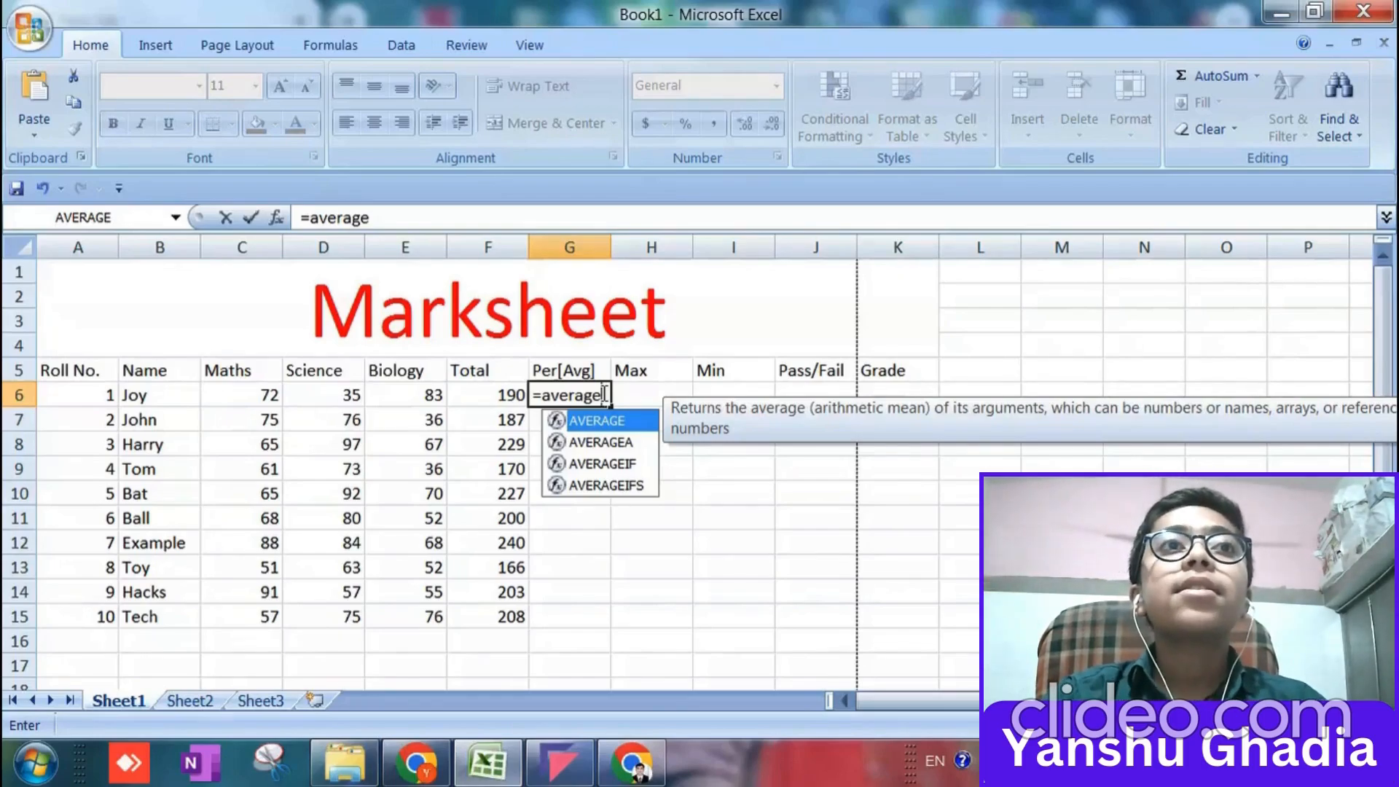
type("(")
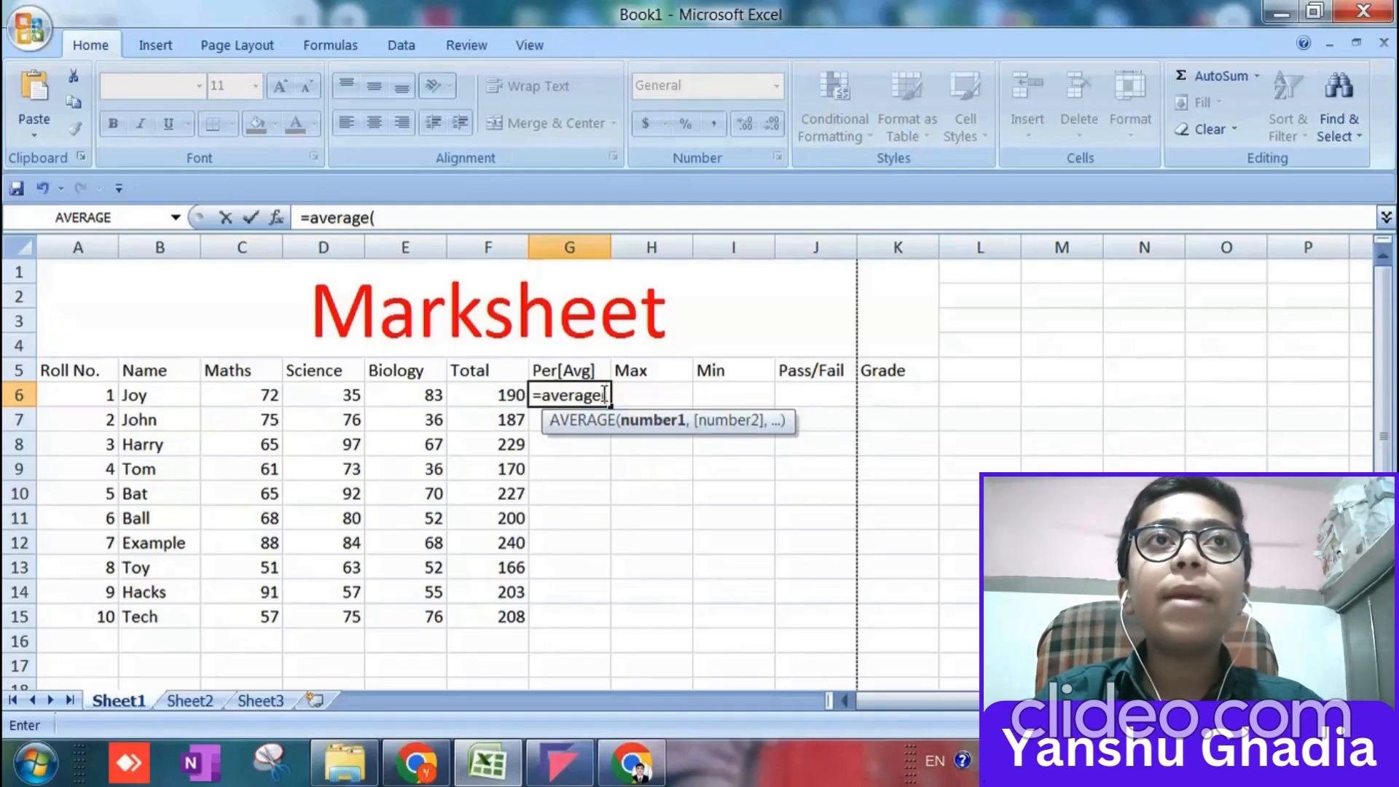
left_click_drag(268, 393, 421, 403)
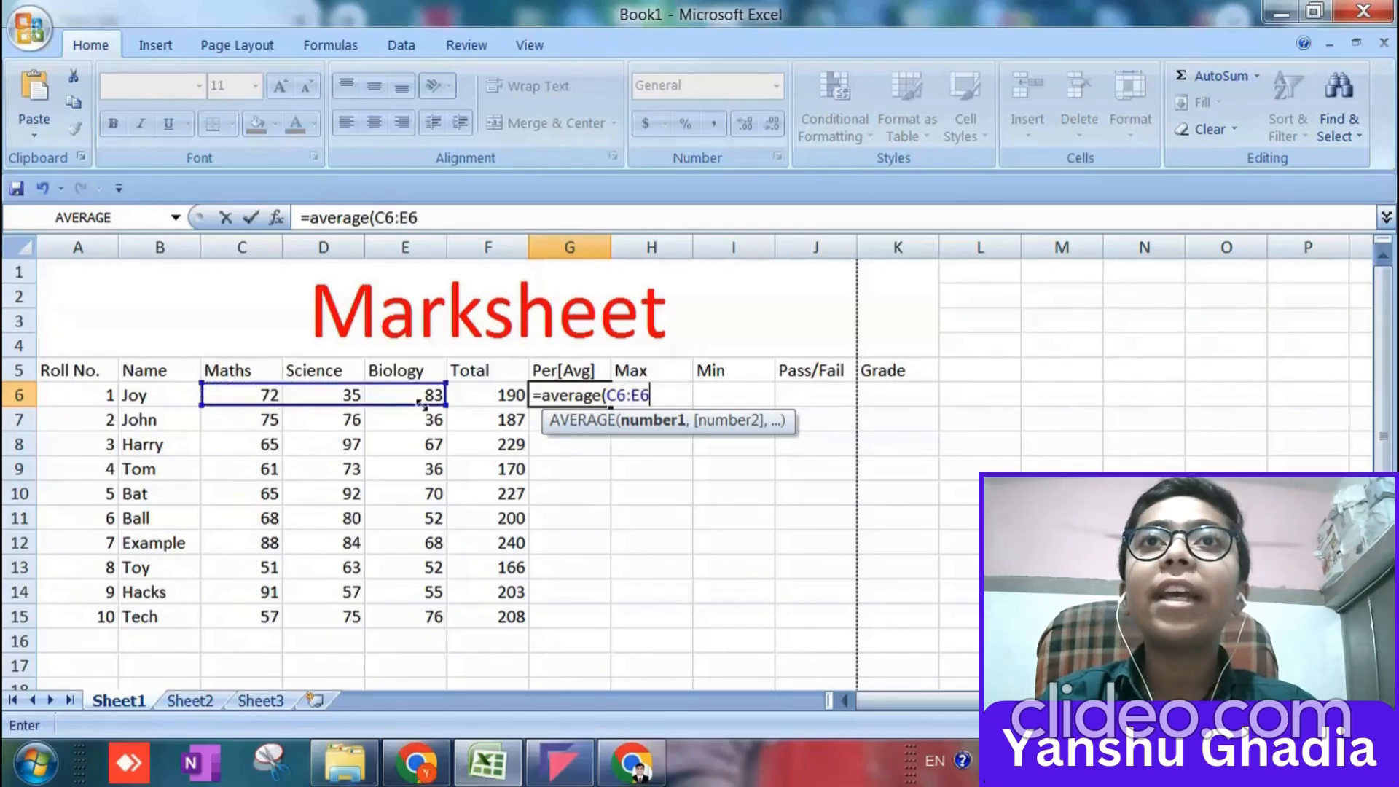
type(")")
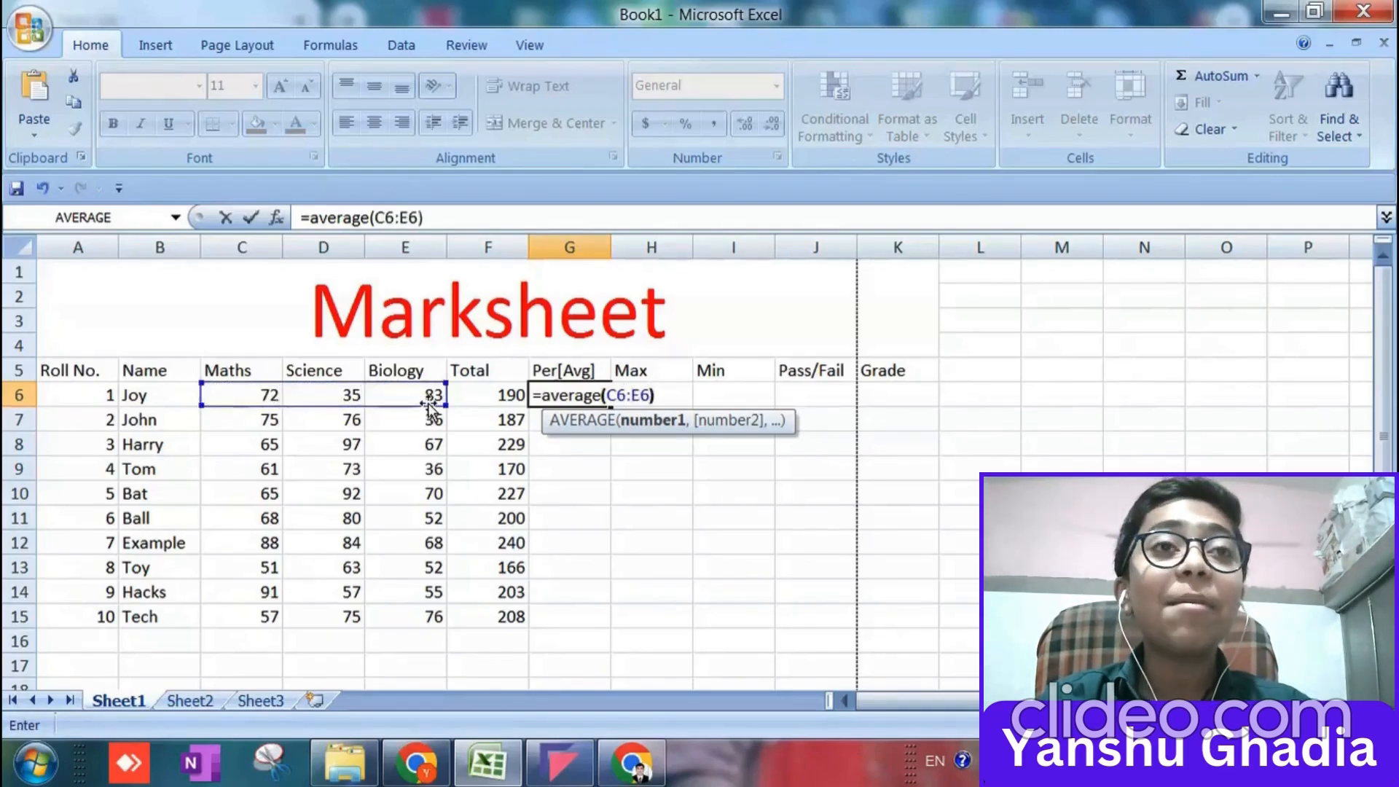
key("Return")
left_click(605, 401)
left_click_drag(612, 406, 619, 632)
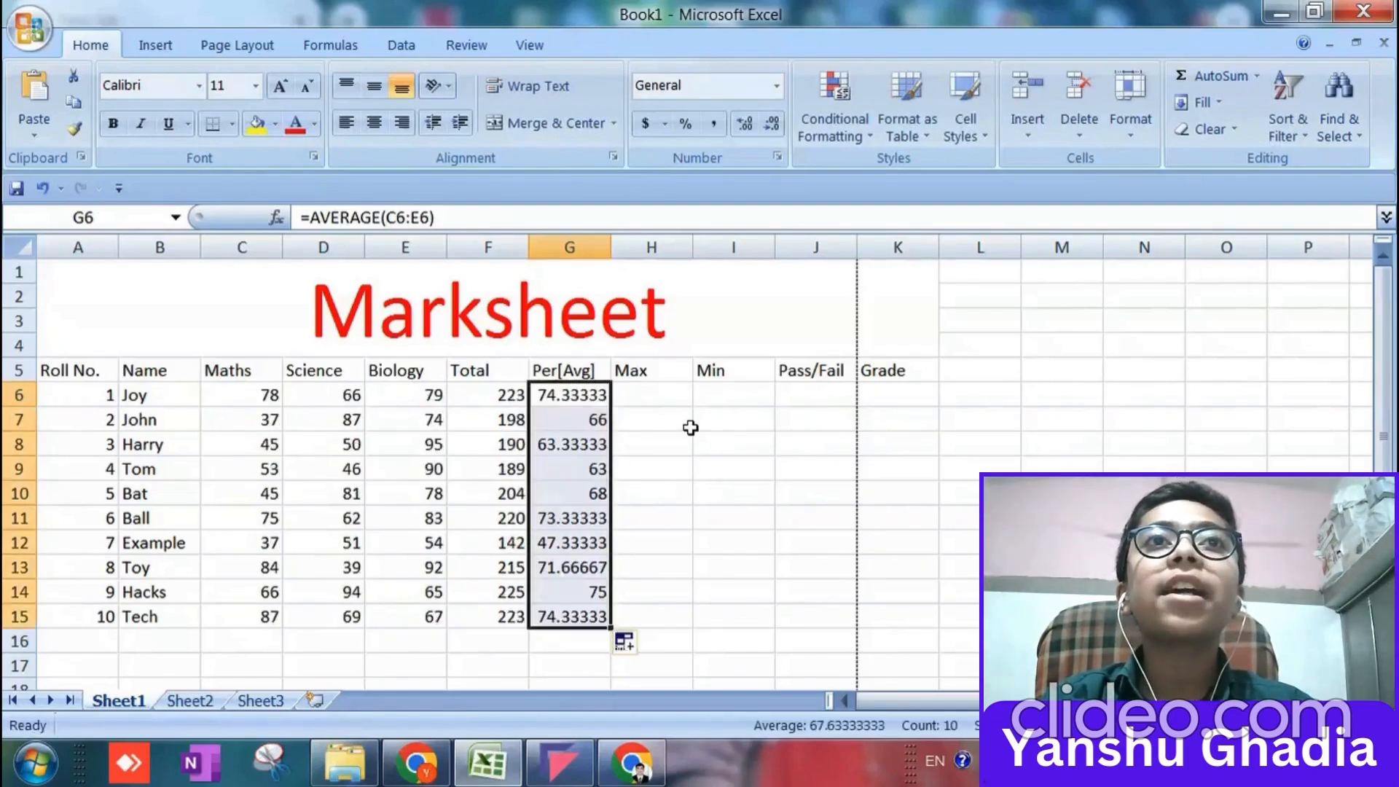
Get each student's highest mark with =MAX(C6:E6) in H6 and fill the formula down to H15.
left_click(662, 397)
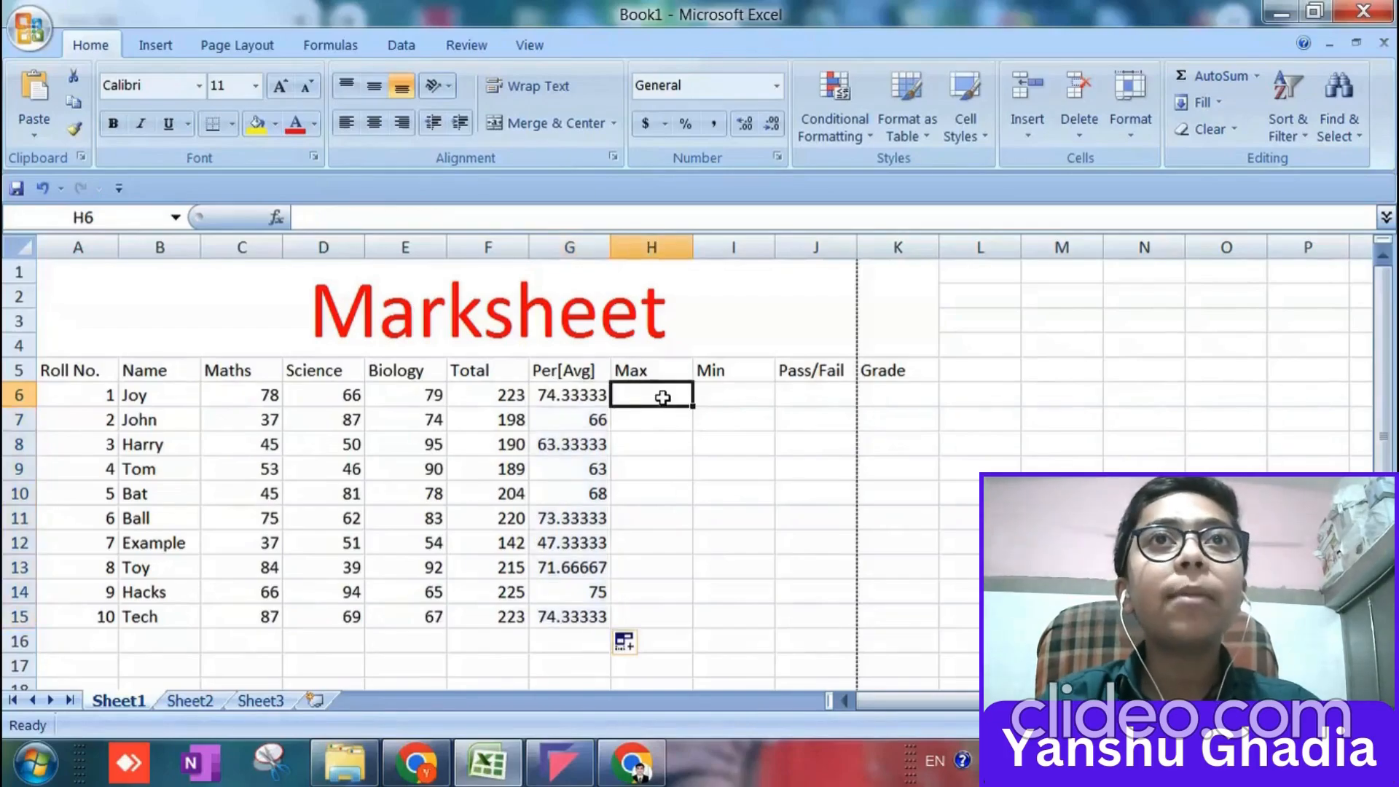
type("=max")
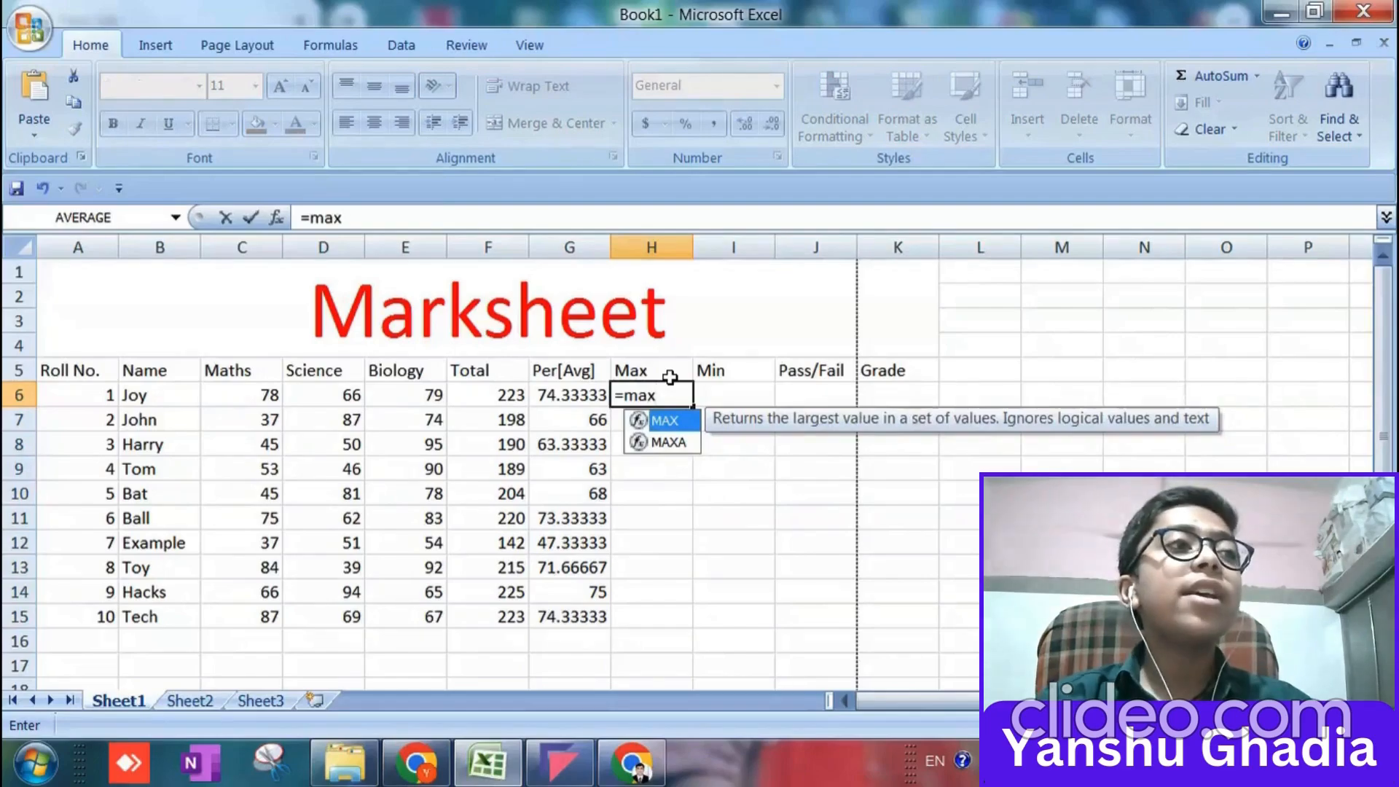
type("(")
left_click(268, 394)
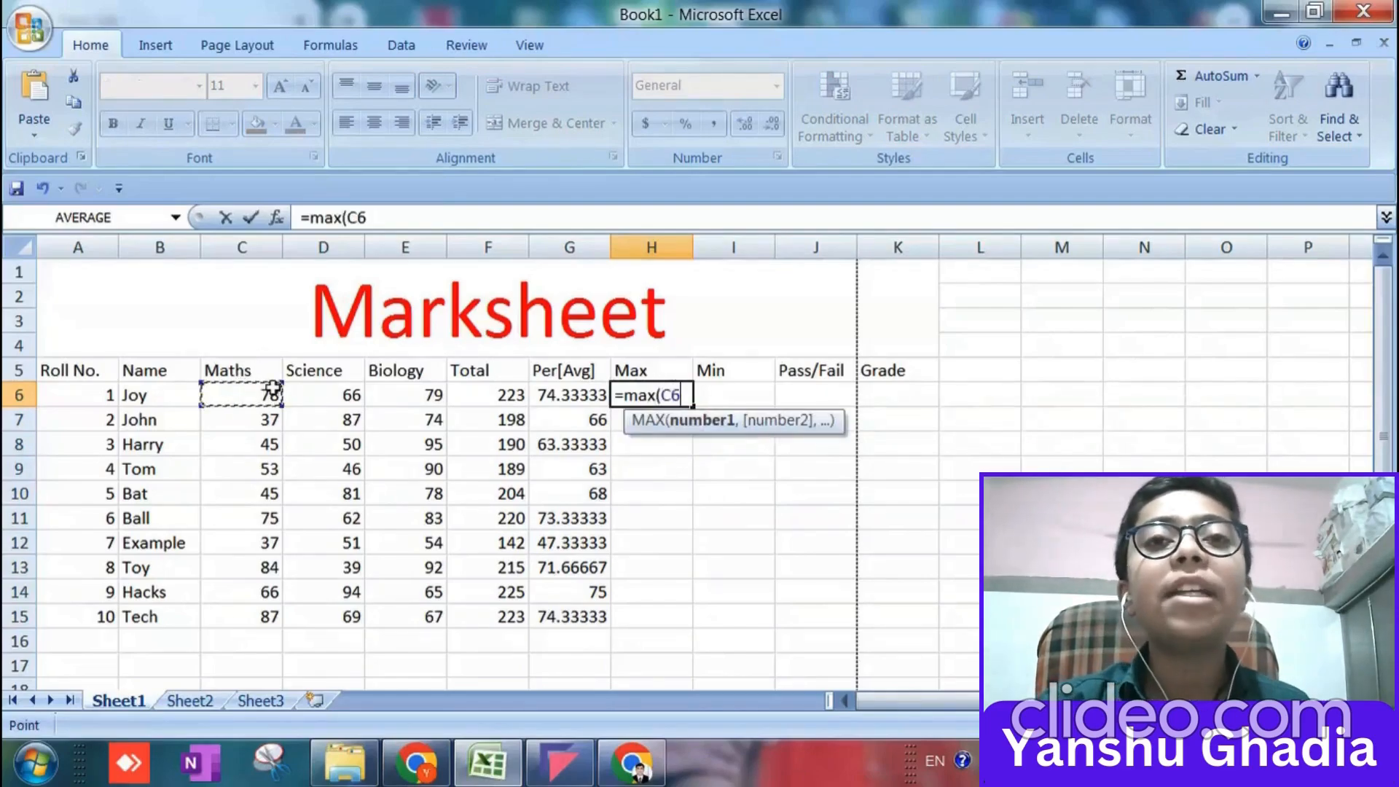
left_click_drag(268, 394, 433, 397)
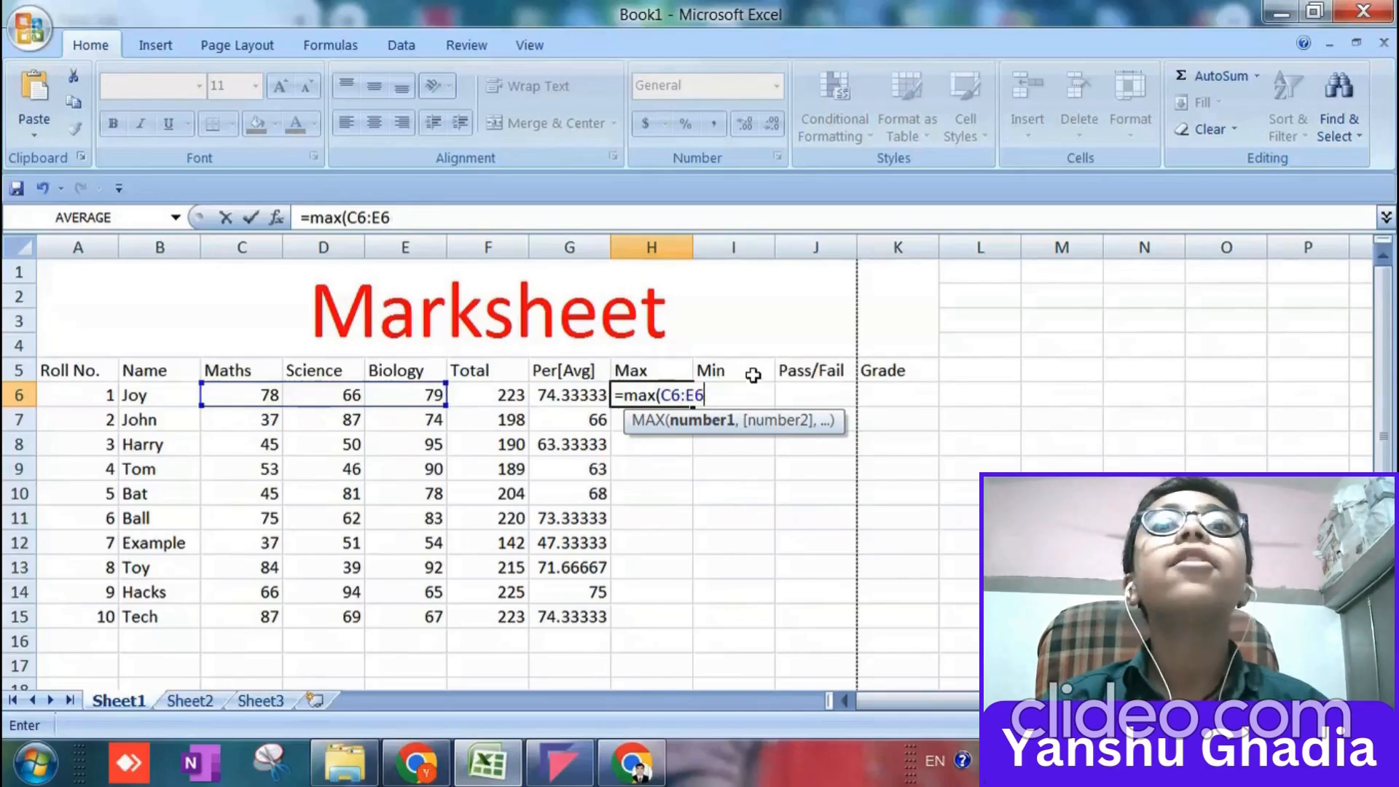
type(")")
key("Return")
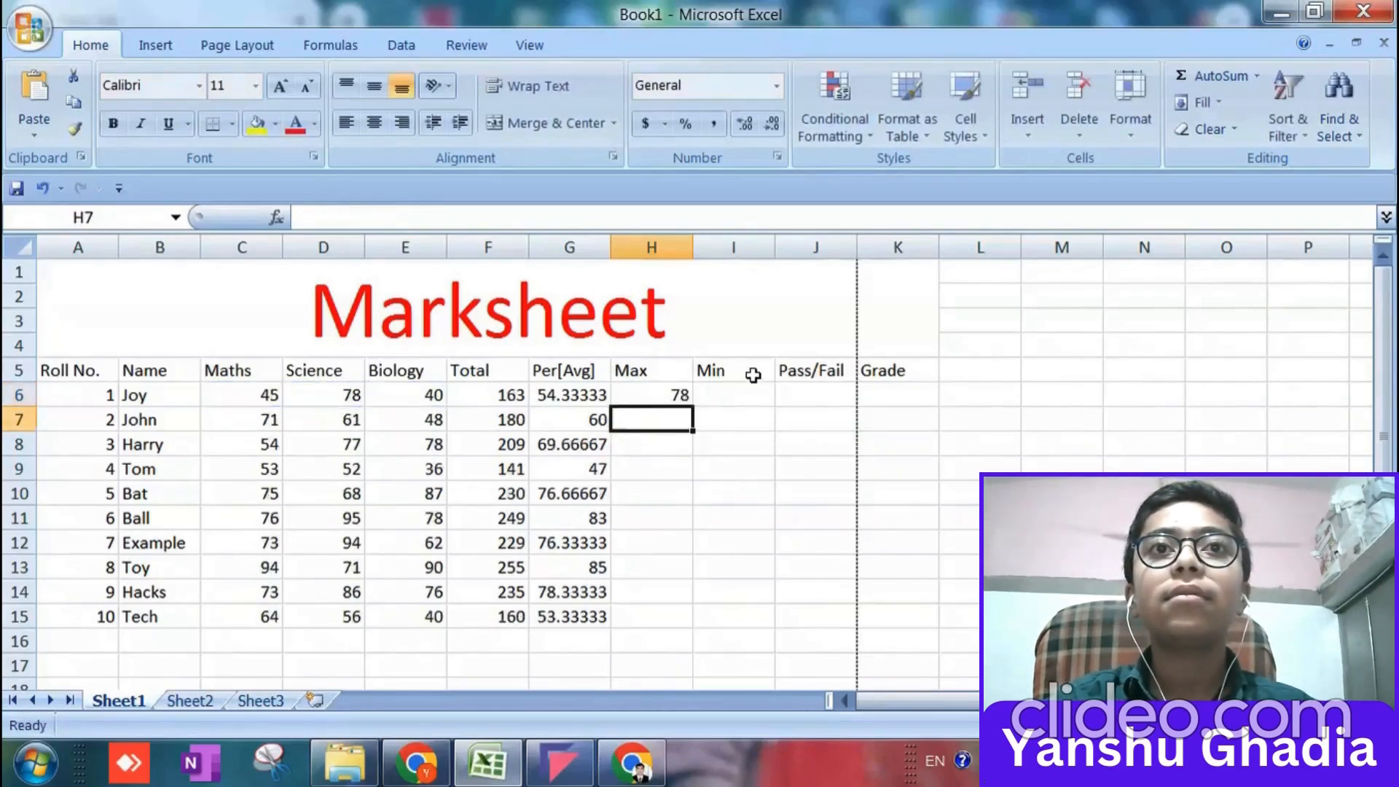
left_click(651, 376)
left_click(681, 394)
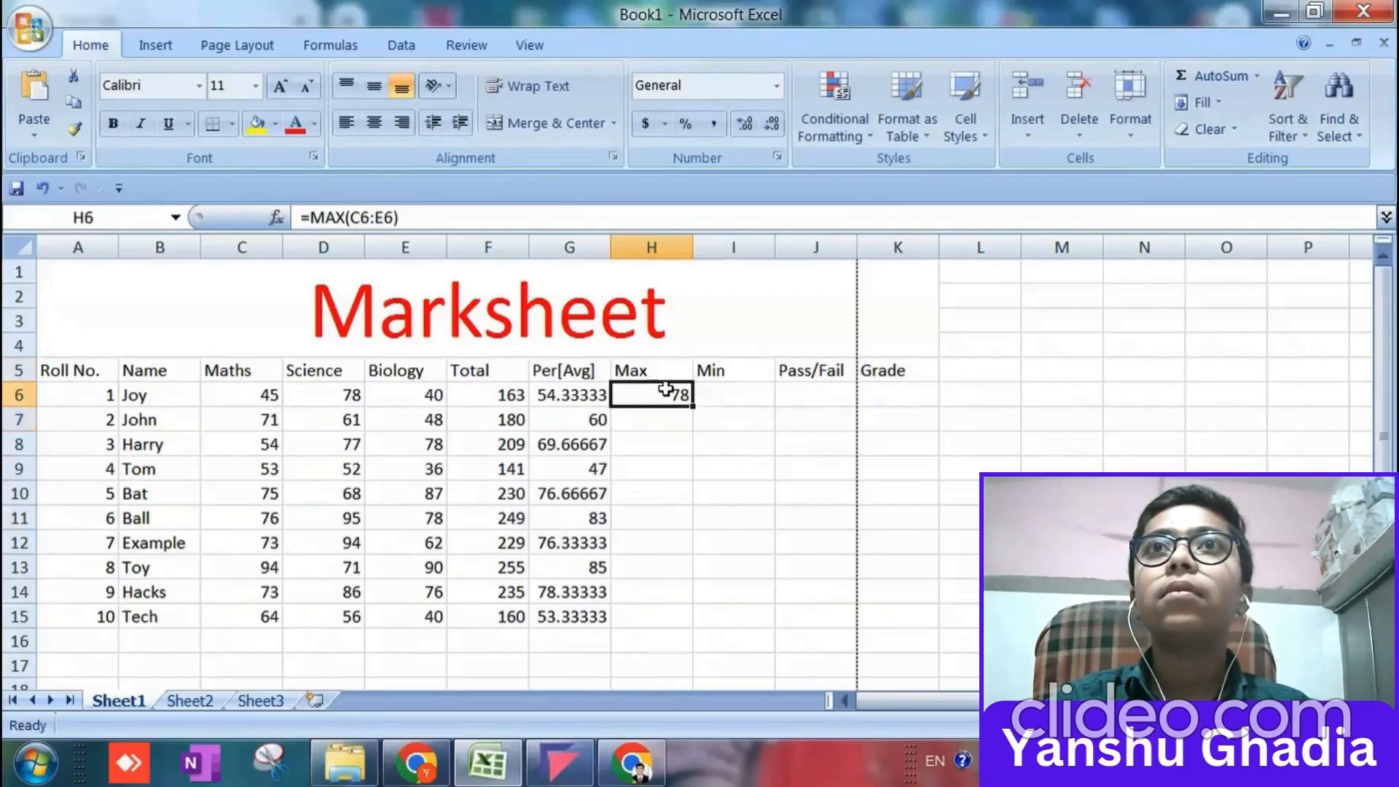
left_click_drag(692, 407, 684, 618)
Get each student's lowest mark with =MIN(C6:E6) in I6 and fill the formula down to I15.
left_click(739, 398)
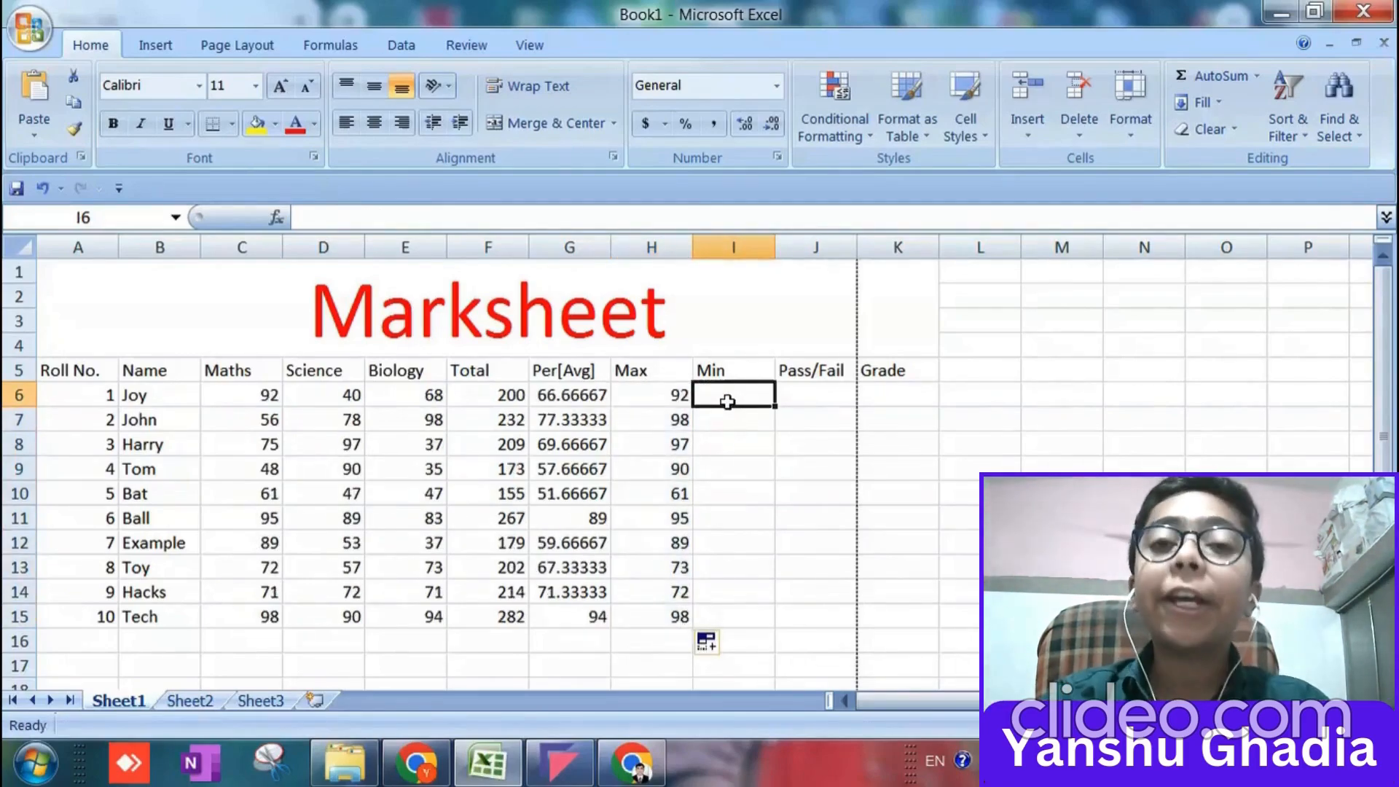
type("=MIN")
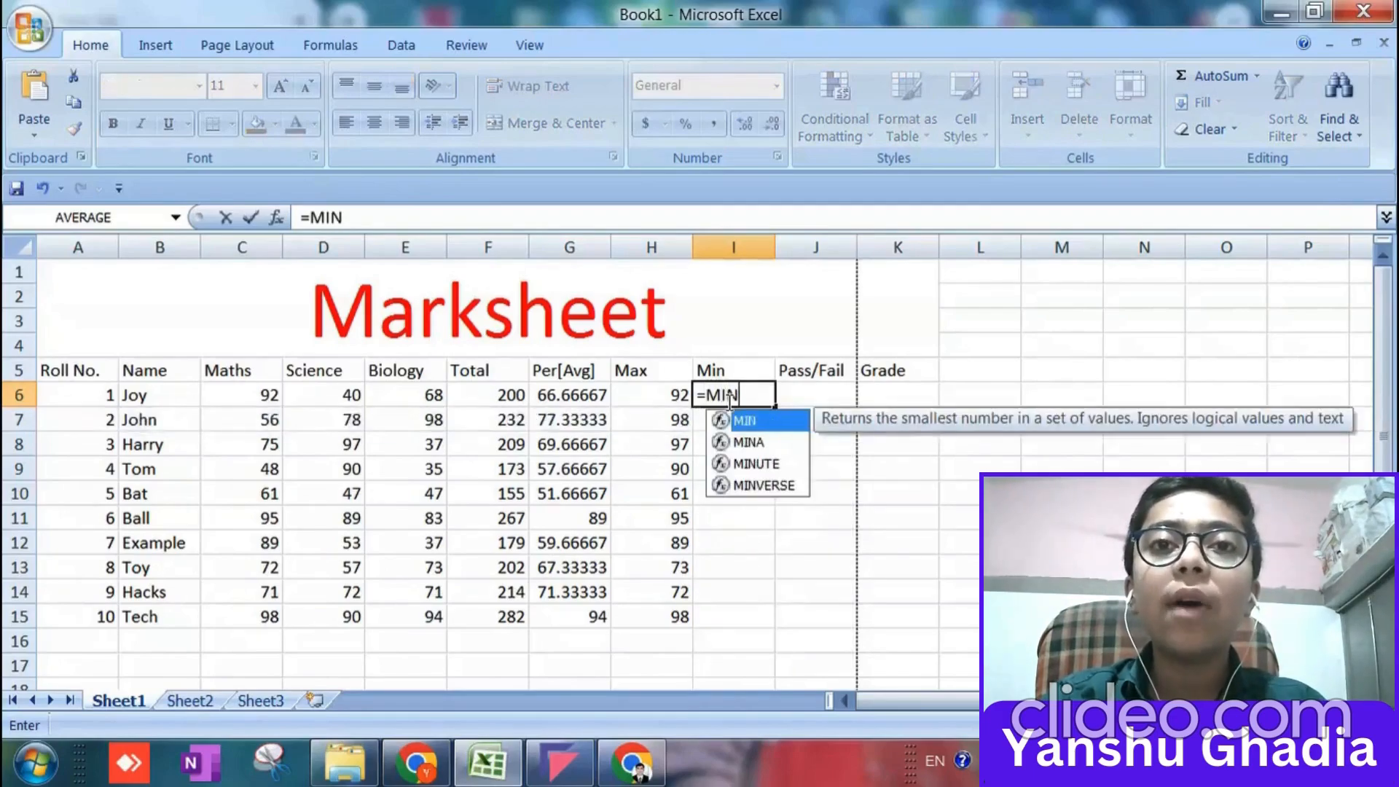
type("(")
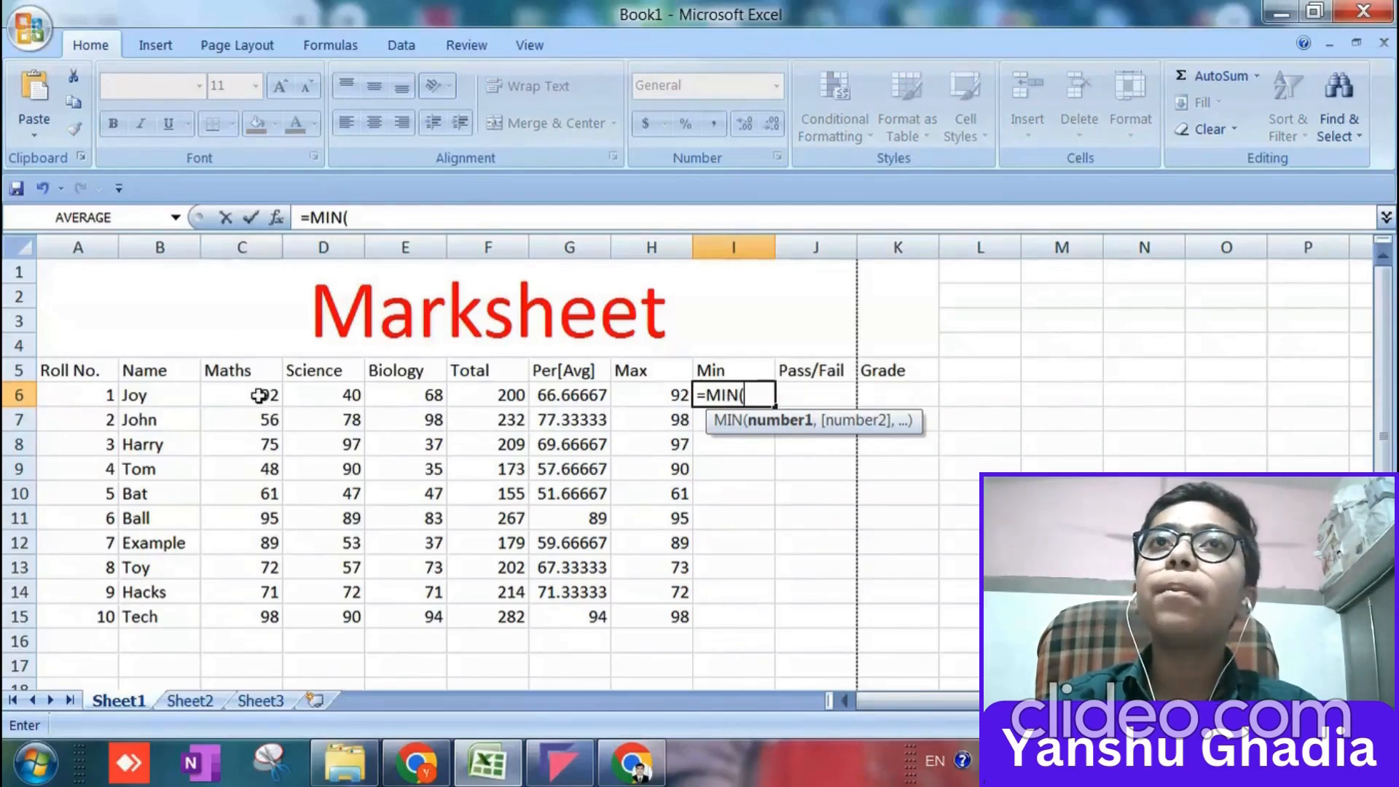
type("c")
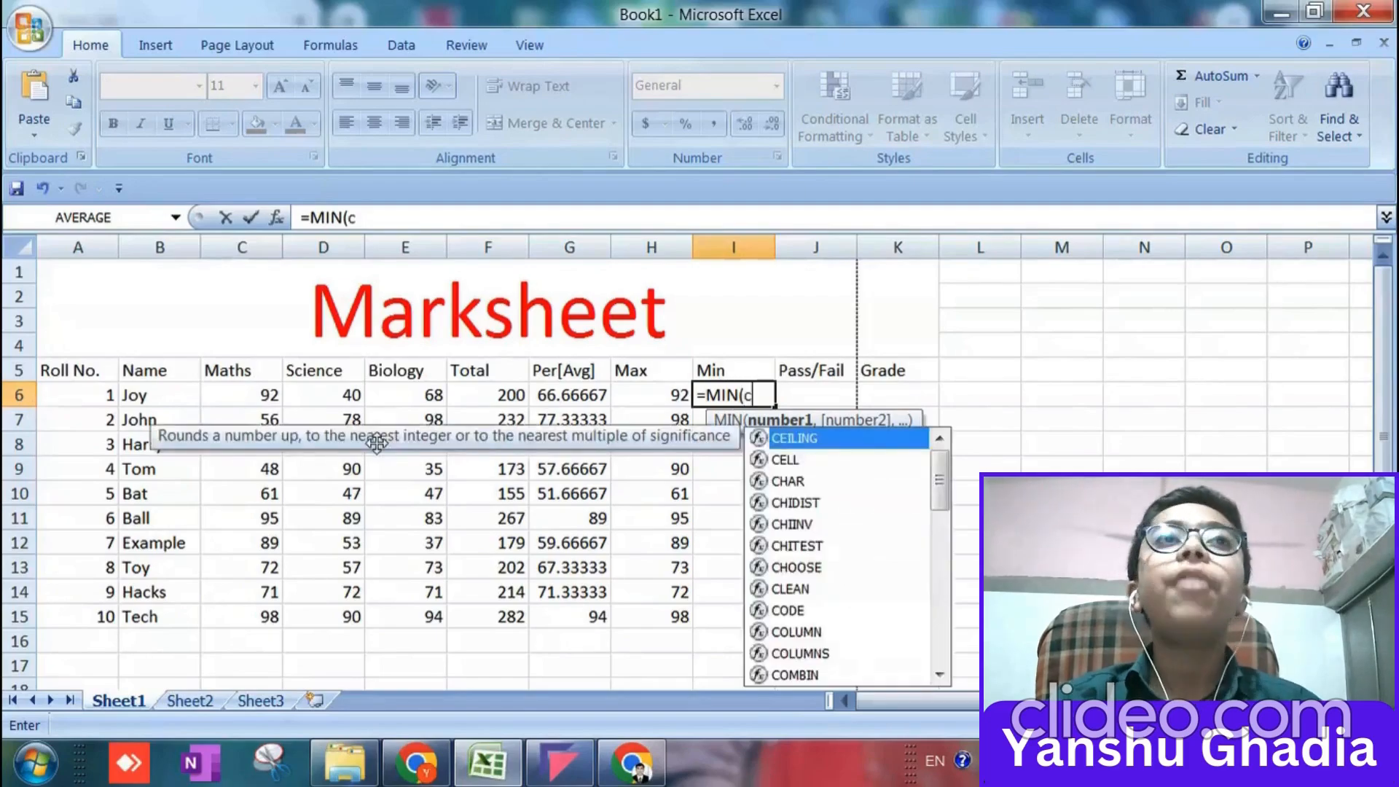
type("6:")
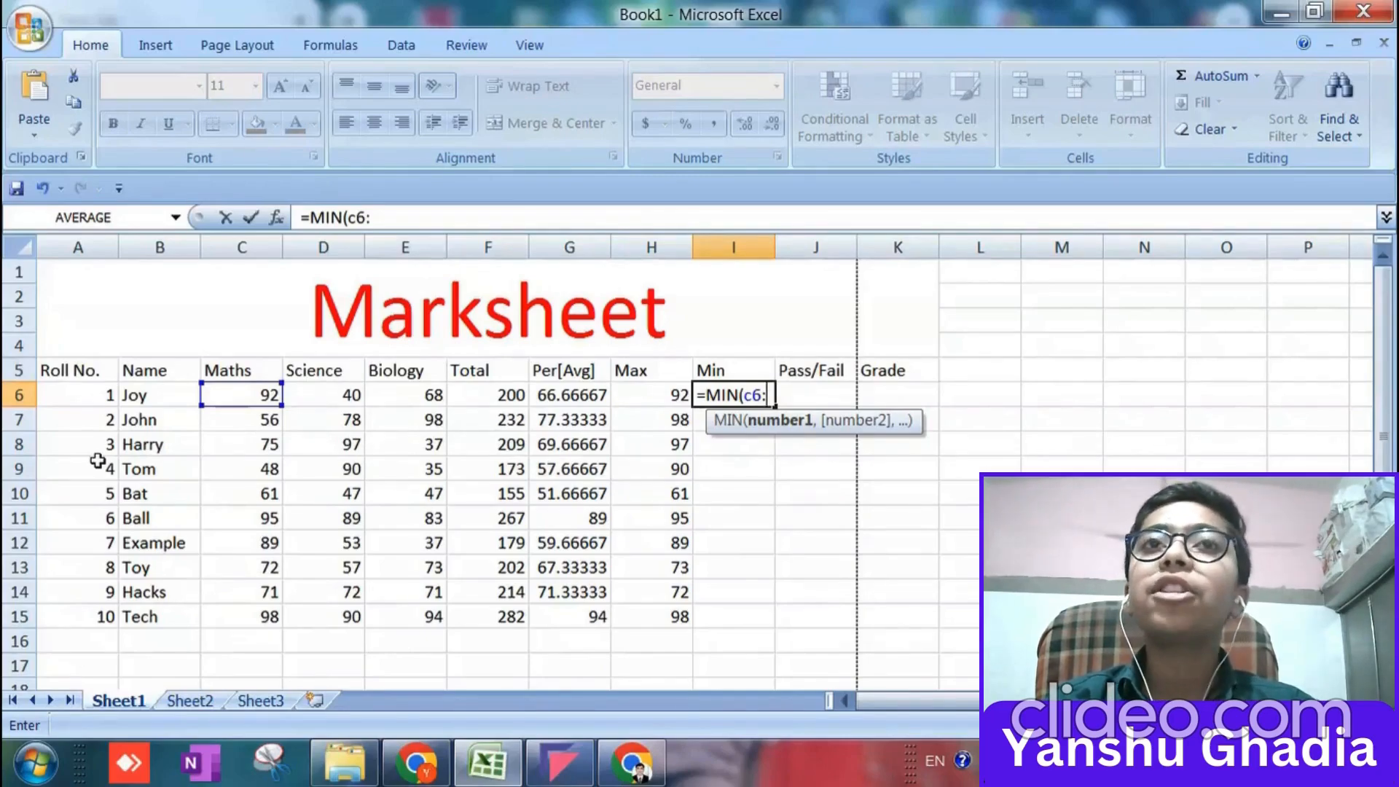
type("e")
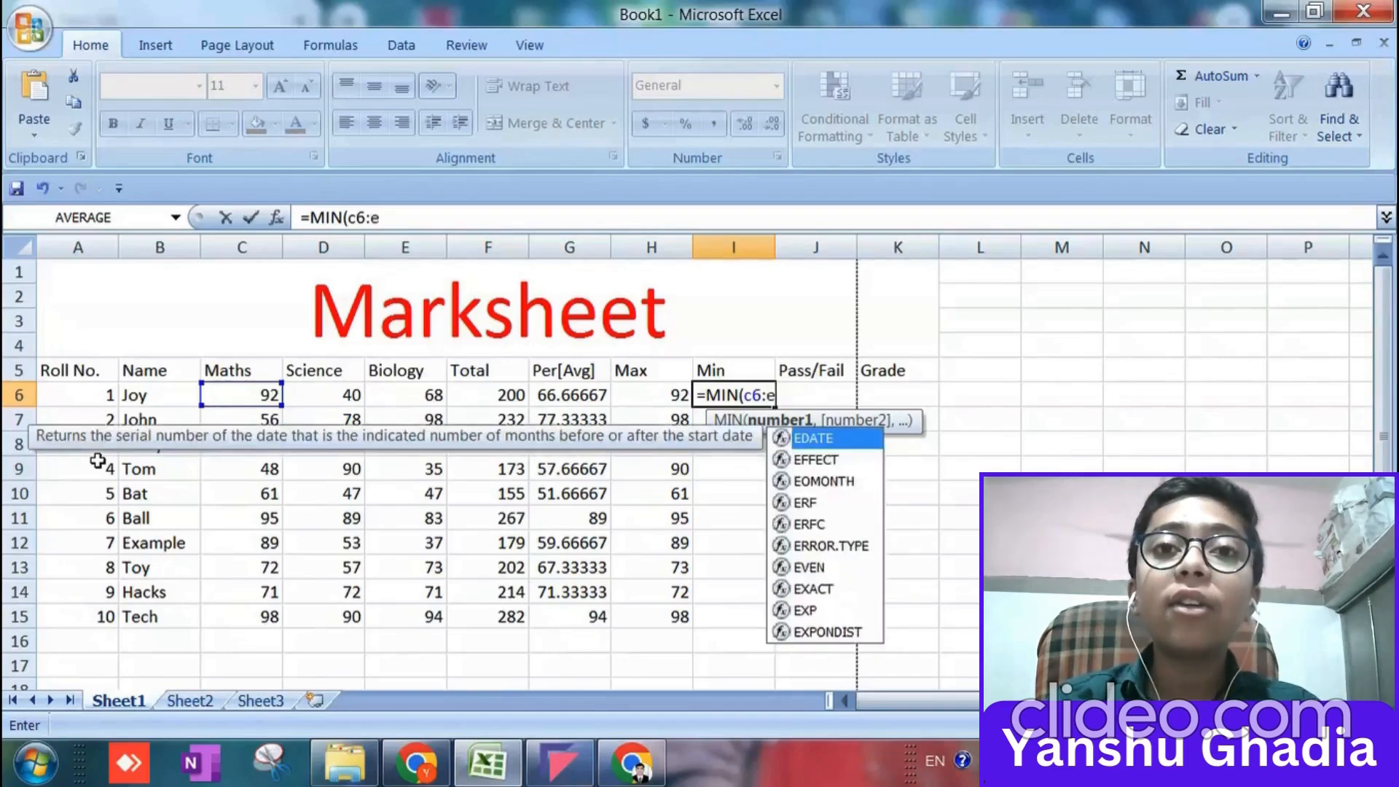
type("6)")
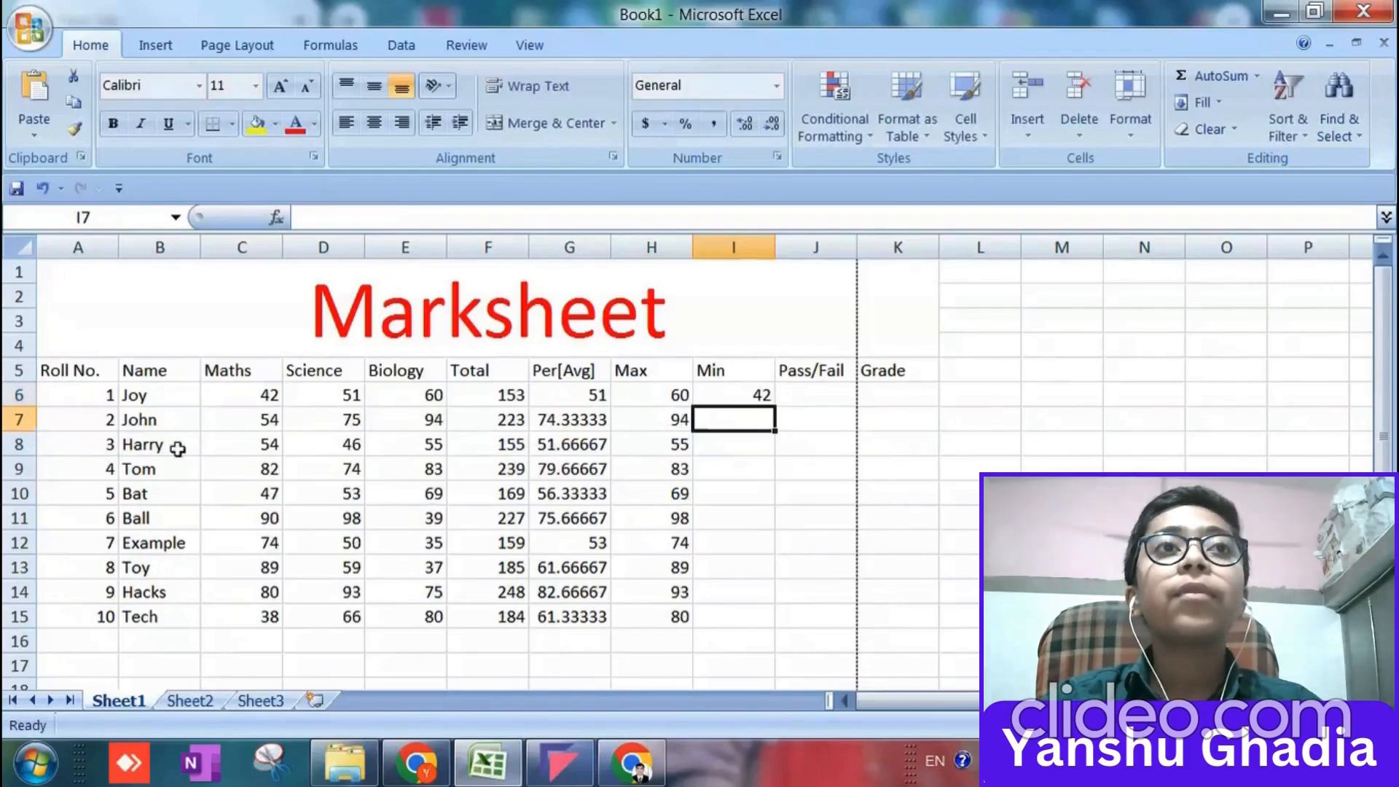
left_click(728, 395)
left_click_drag(776, 409, 768, 627)
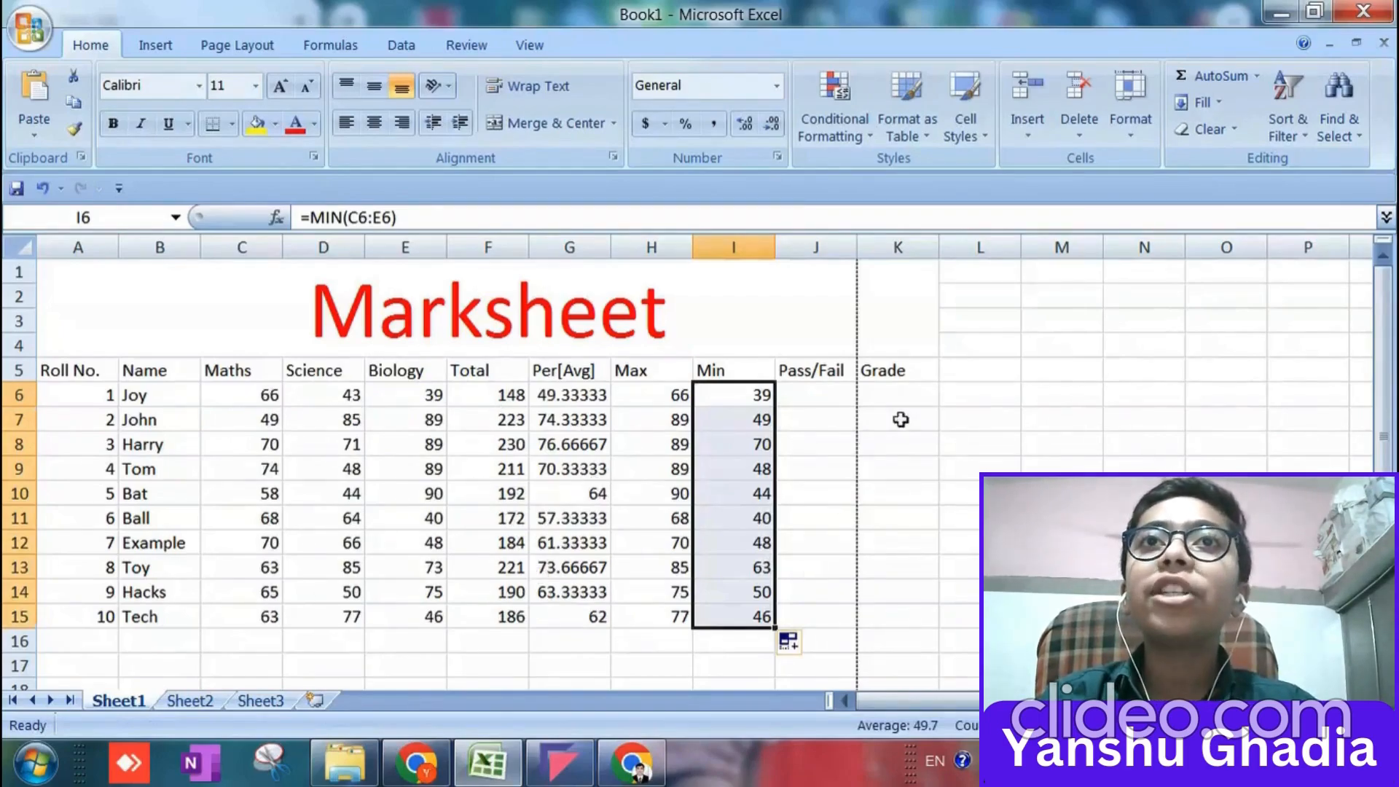
Fill the Pass/Fail column with =IF(G6>=35,"Pass","Fail") from J6 down to J15.
left_click(851, 400)
type("=")
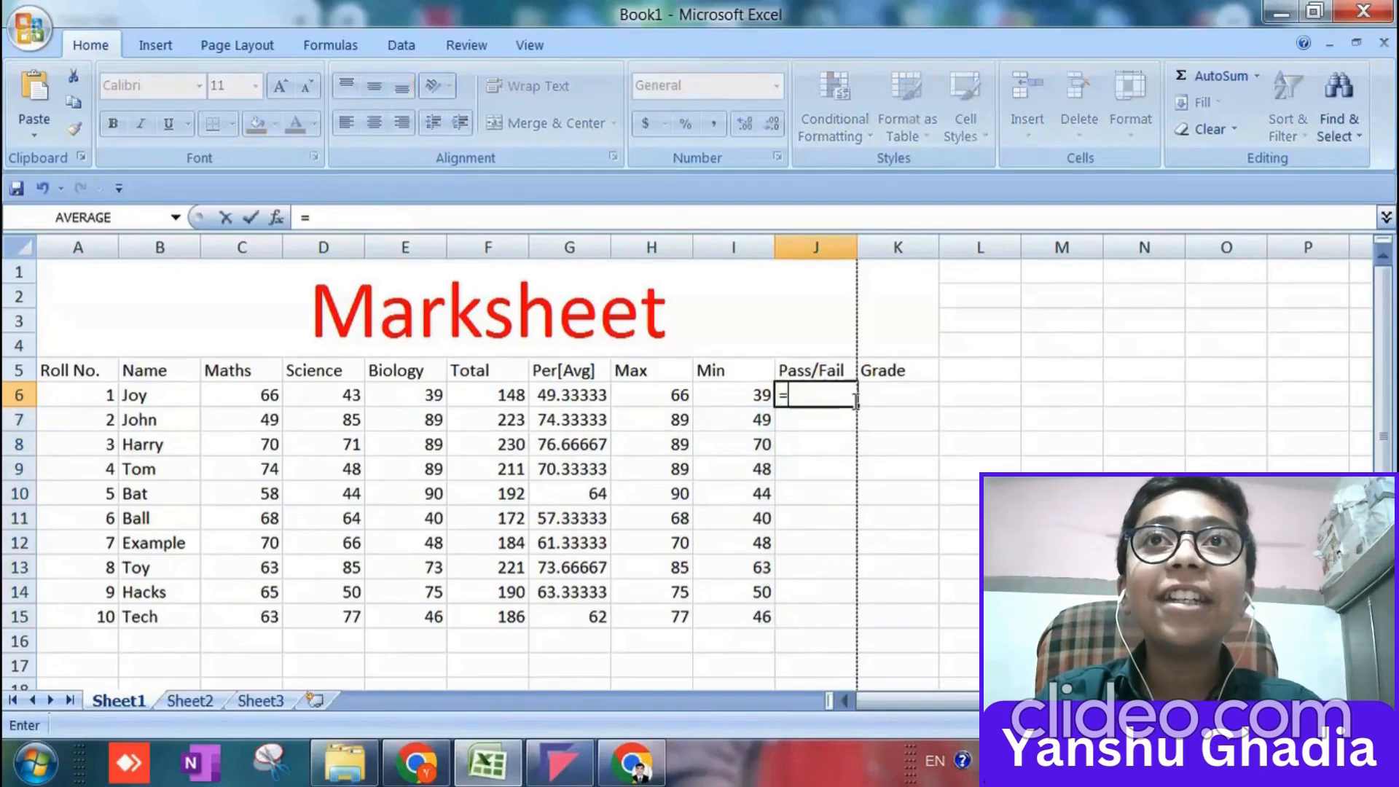
type("if")
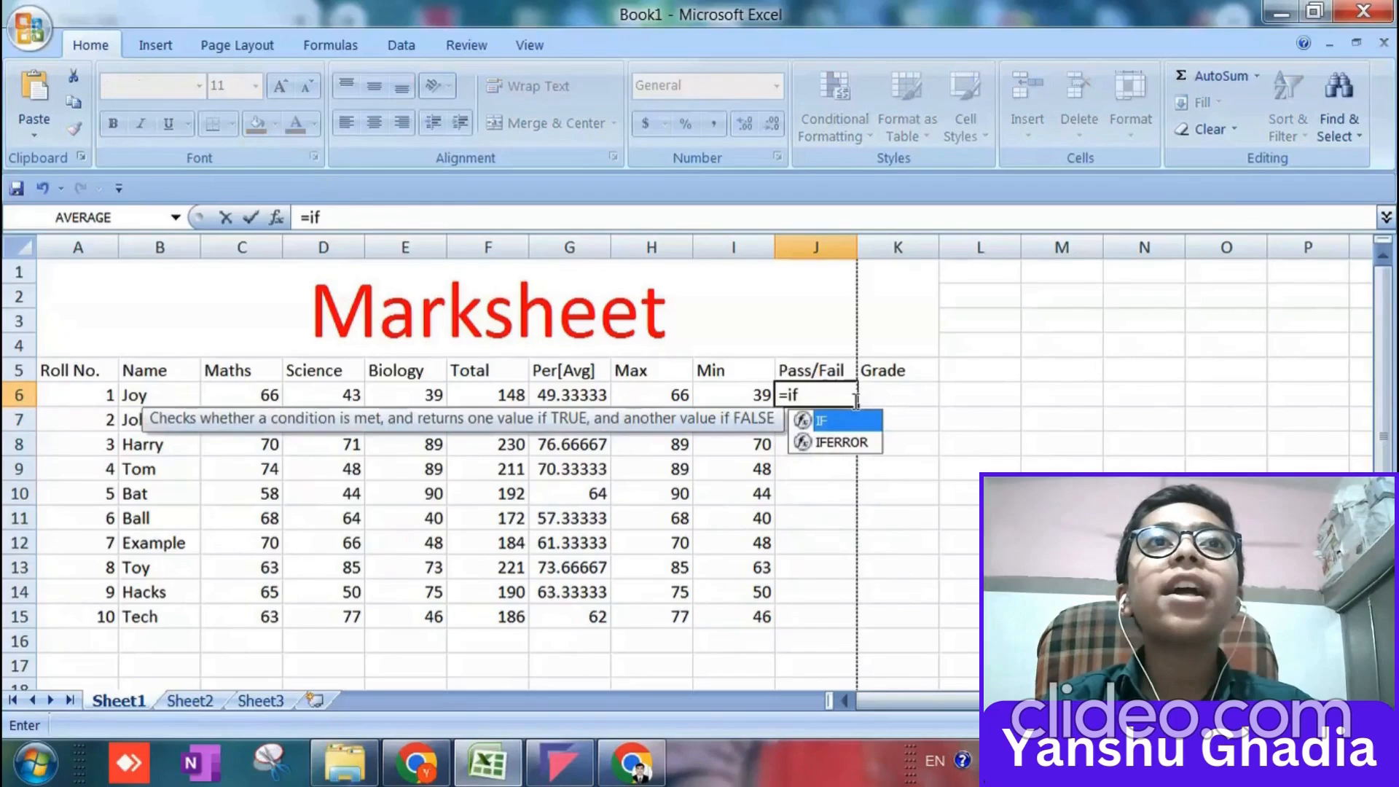
type("(")
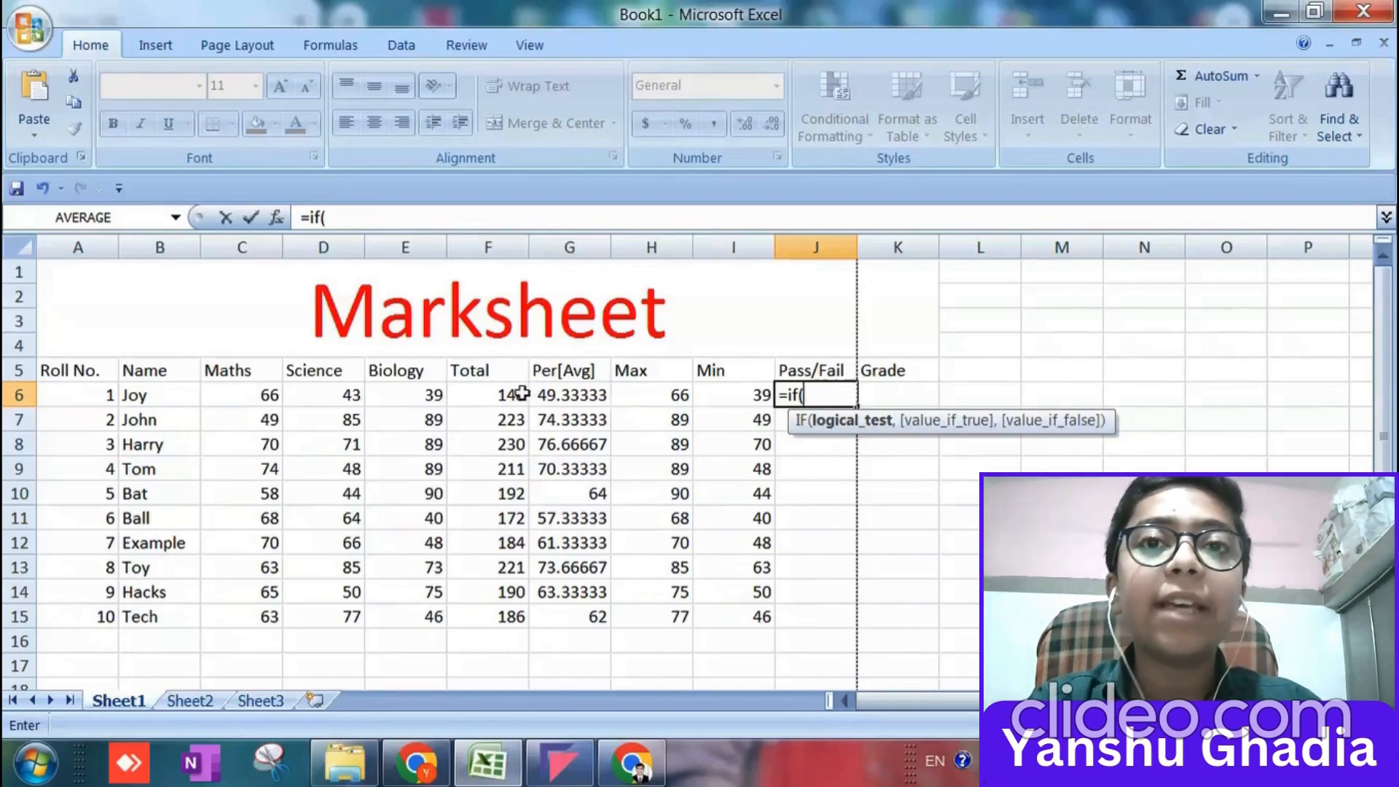
left_click(587, 397)
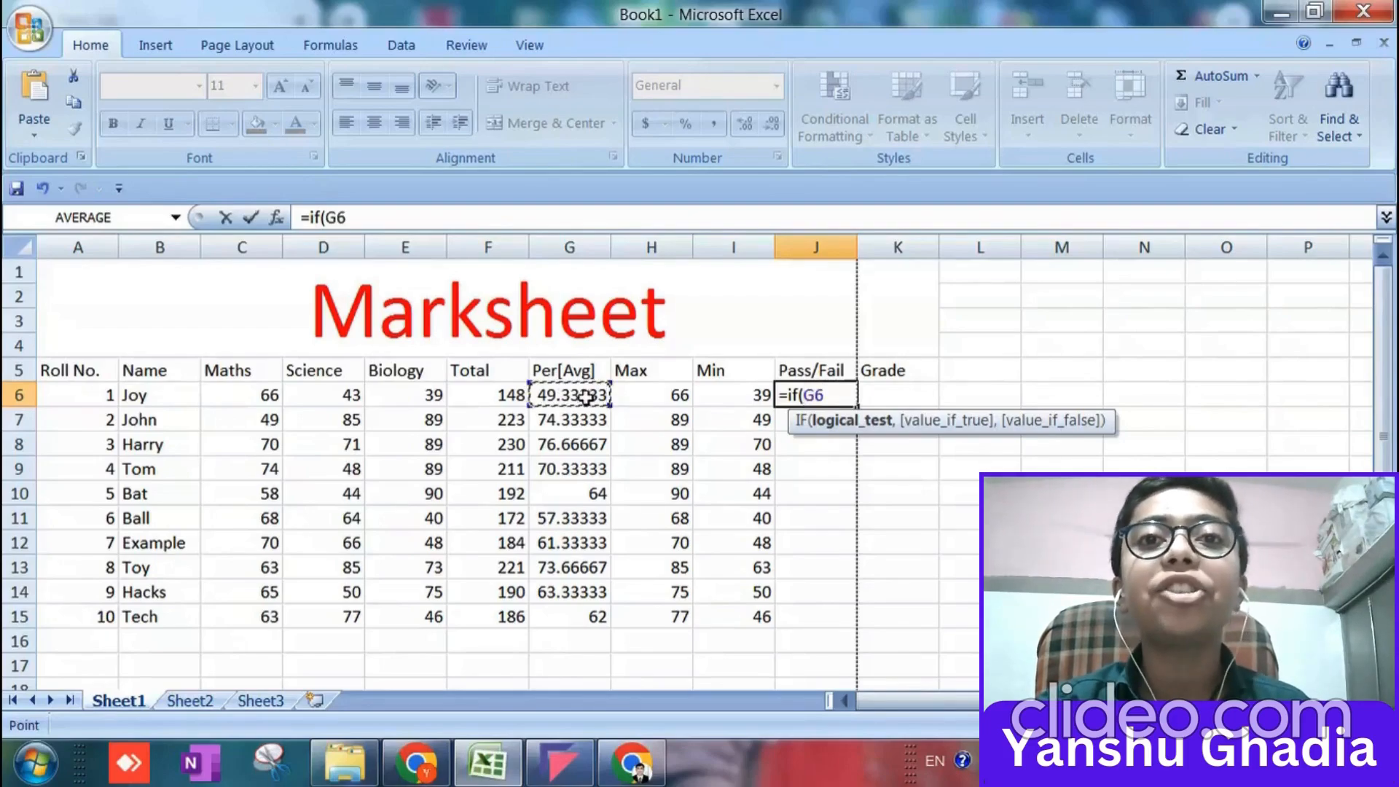
type(">")
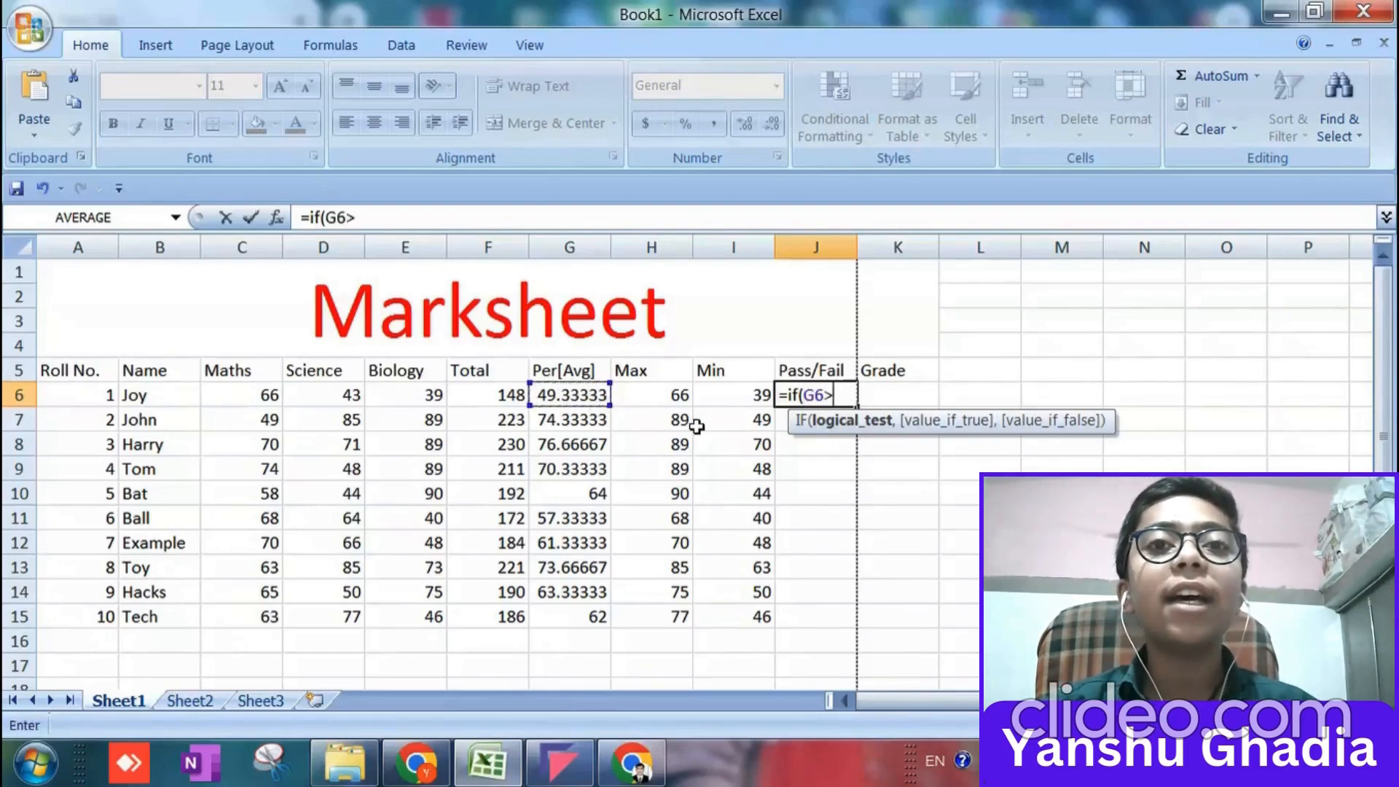
type("=35")
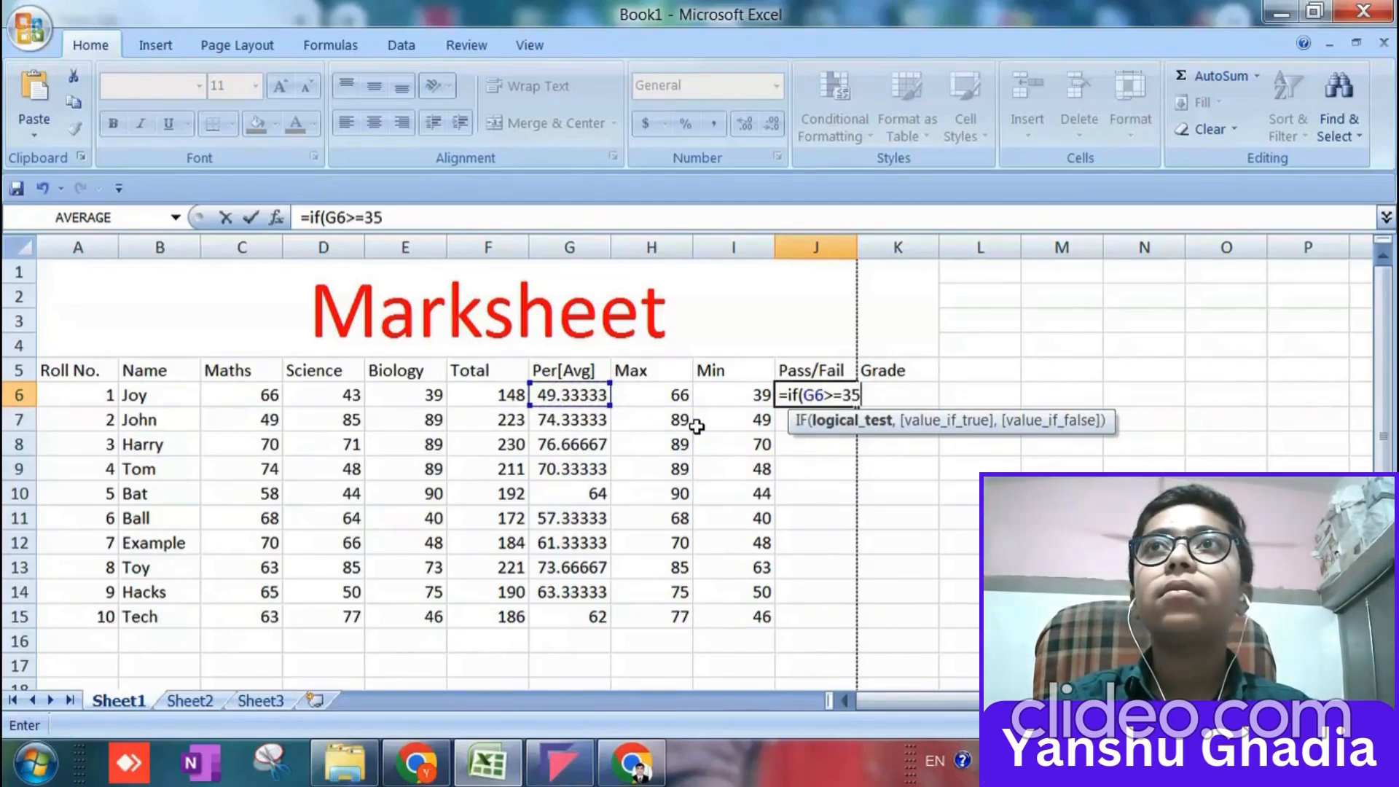
type(",")
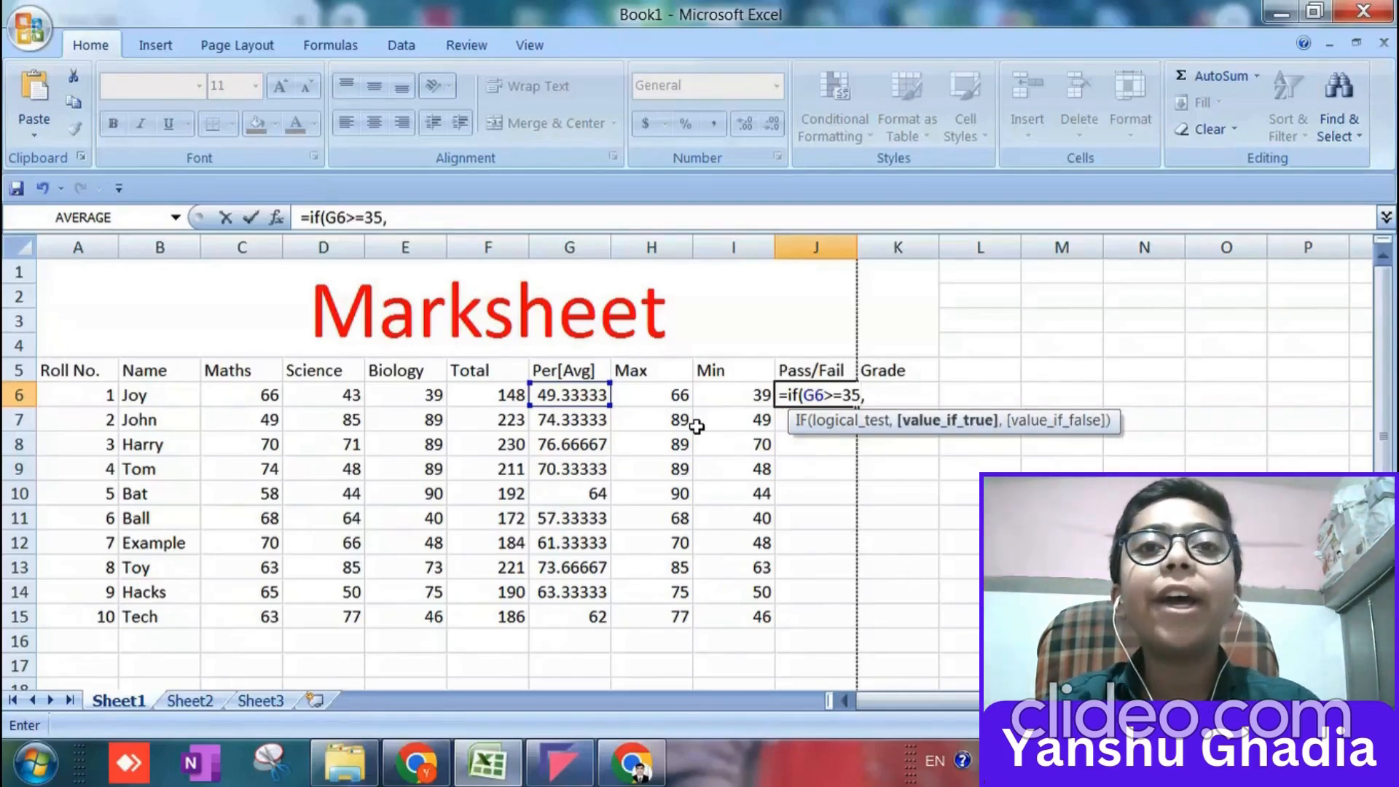
type("\"")
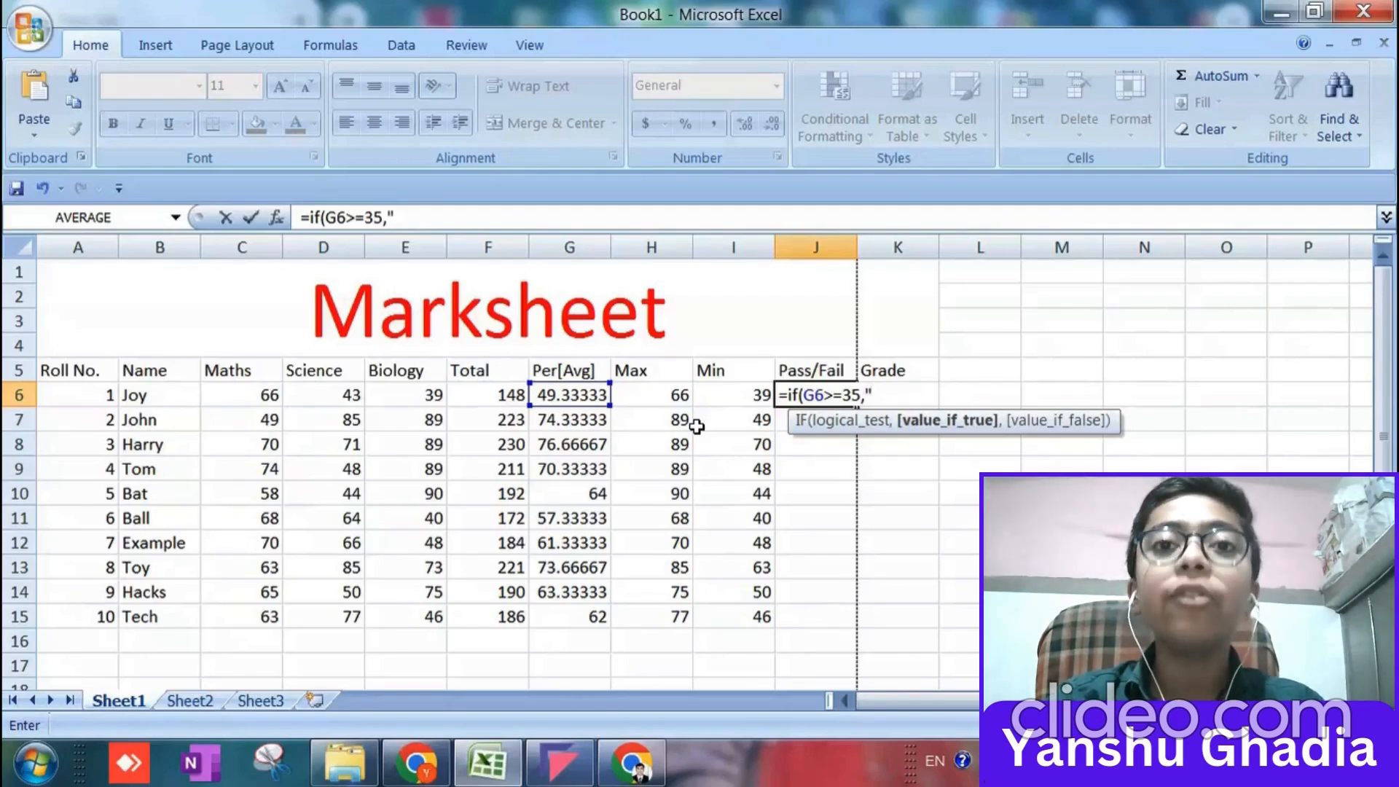
type("Pass\"")
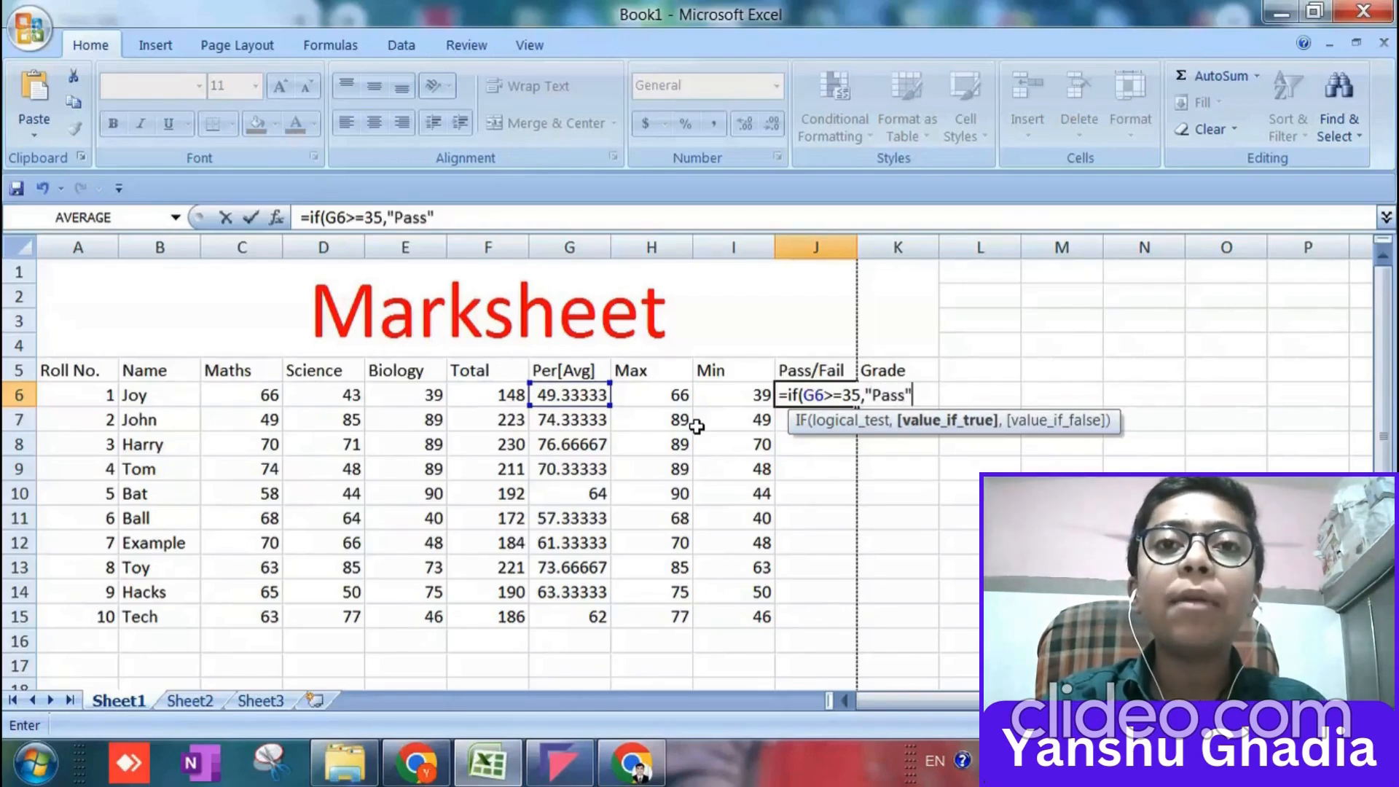
type(",")
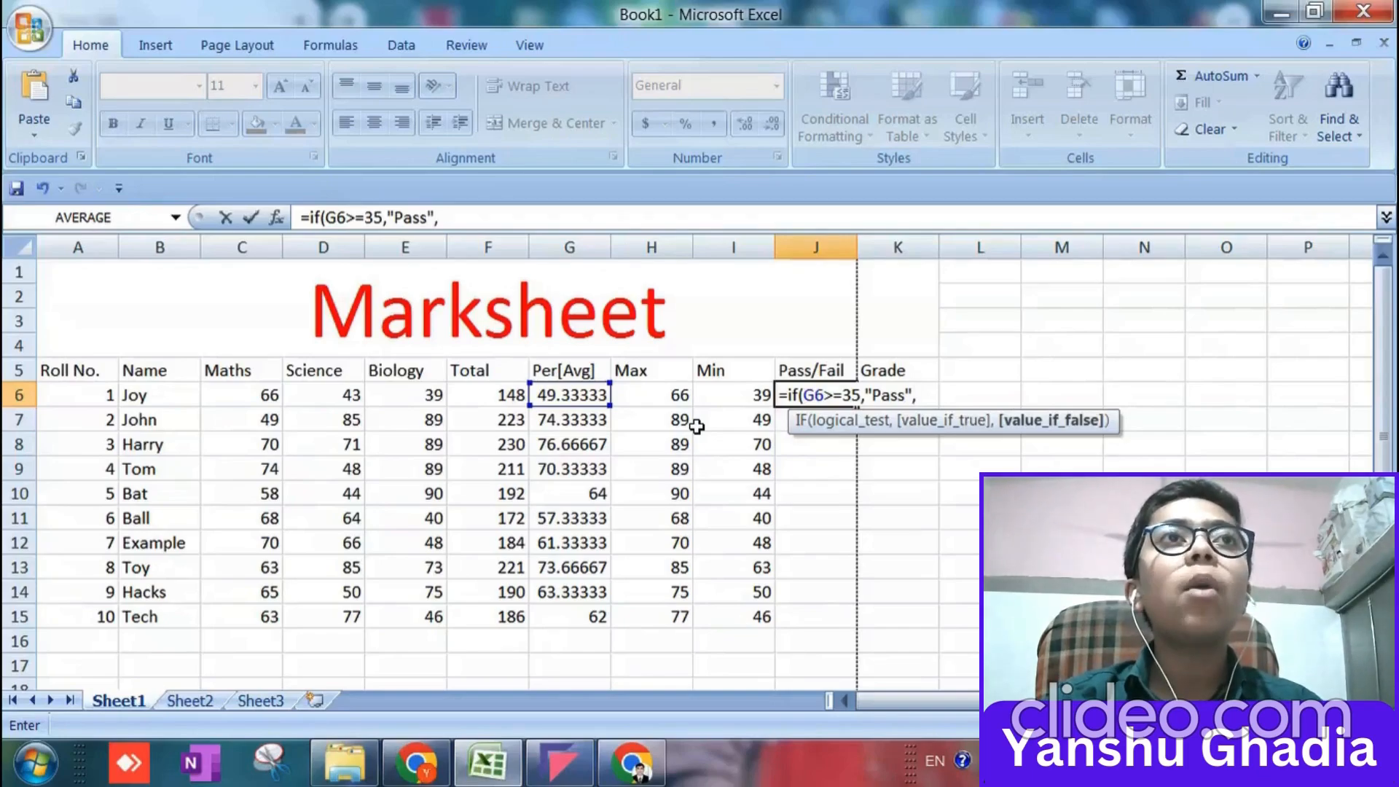
type("\"Fail\"")
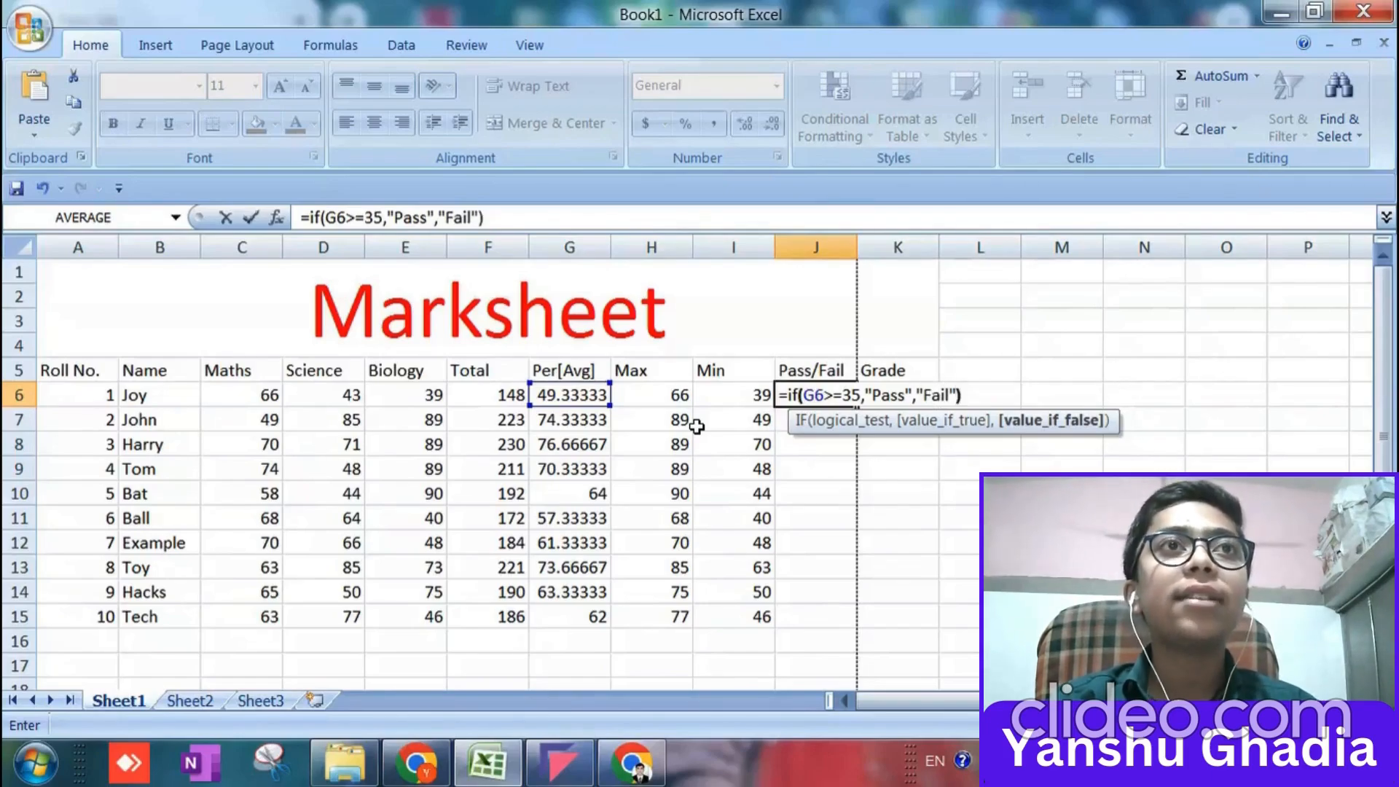
key("Return")
left_click(829, 402)
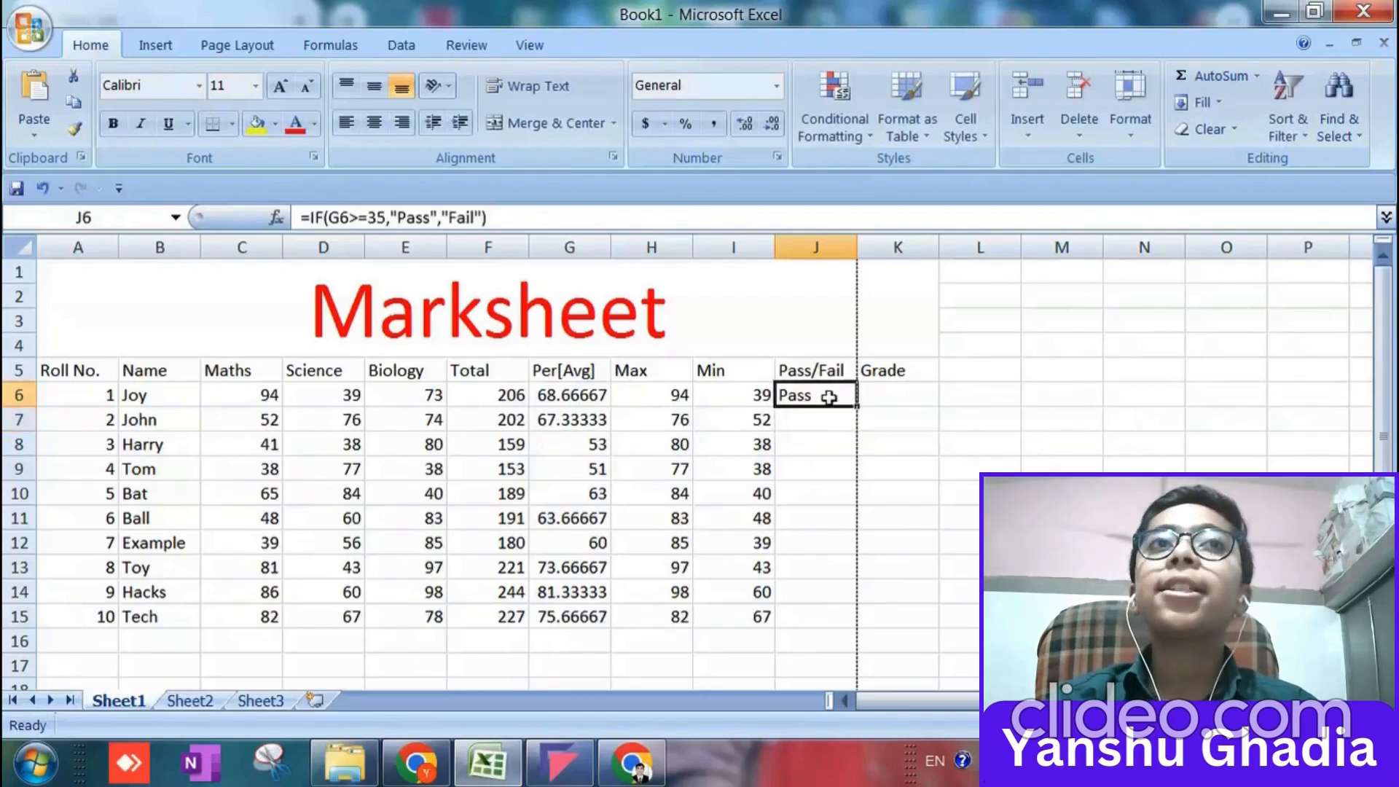
left_click_drag(858, 406, 830, 620)
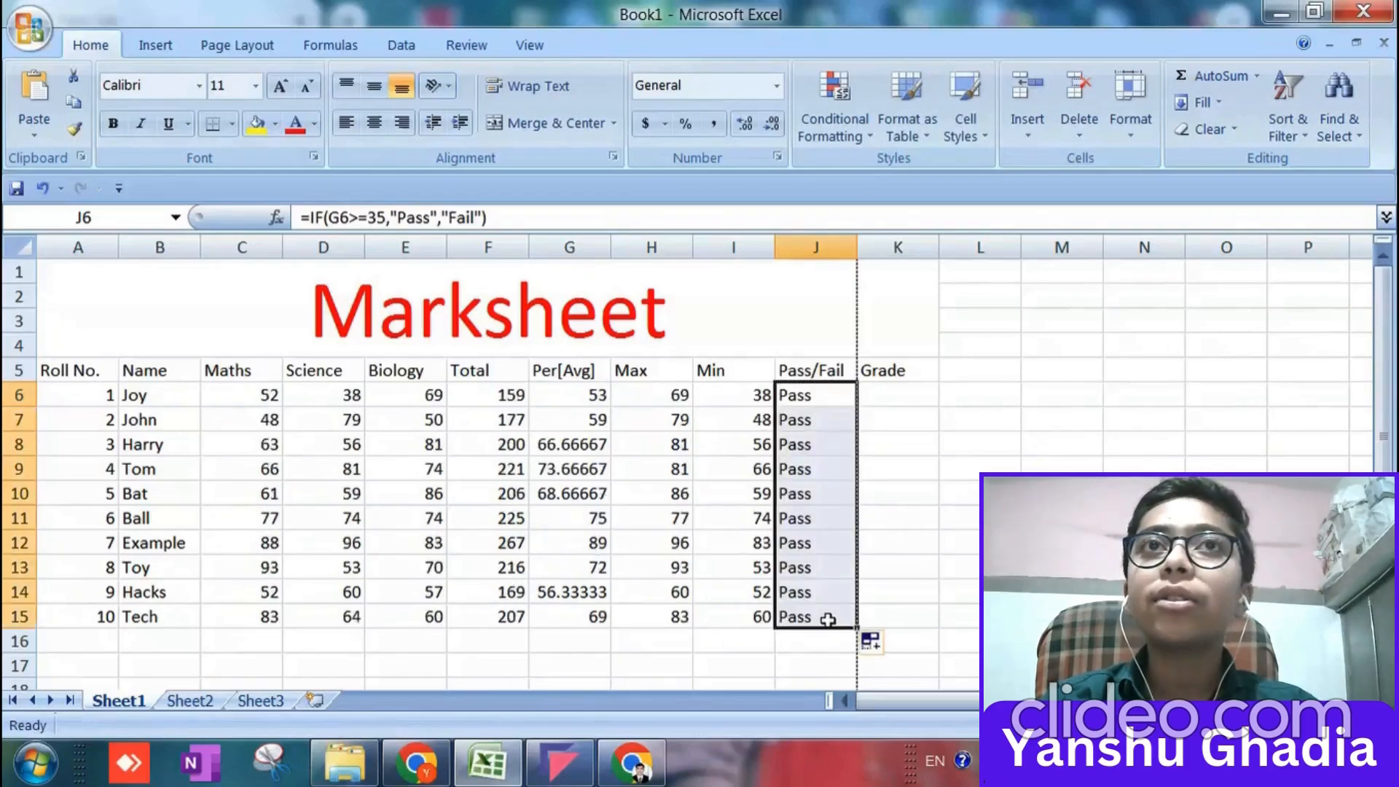
Overwrite the average in G11 with 12 to test the Fail condition, and select that row's Pass/Fail cell.
left_click(655, 519)
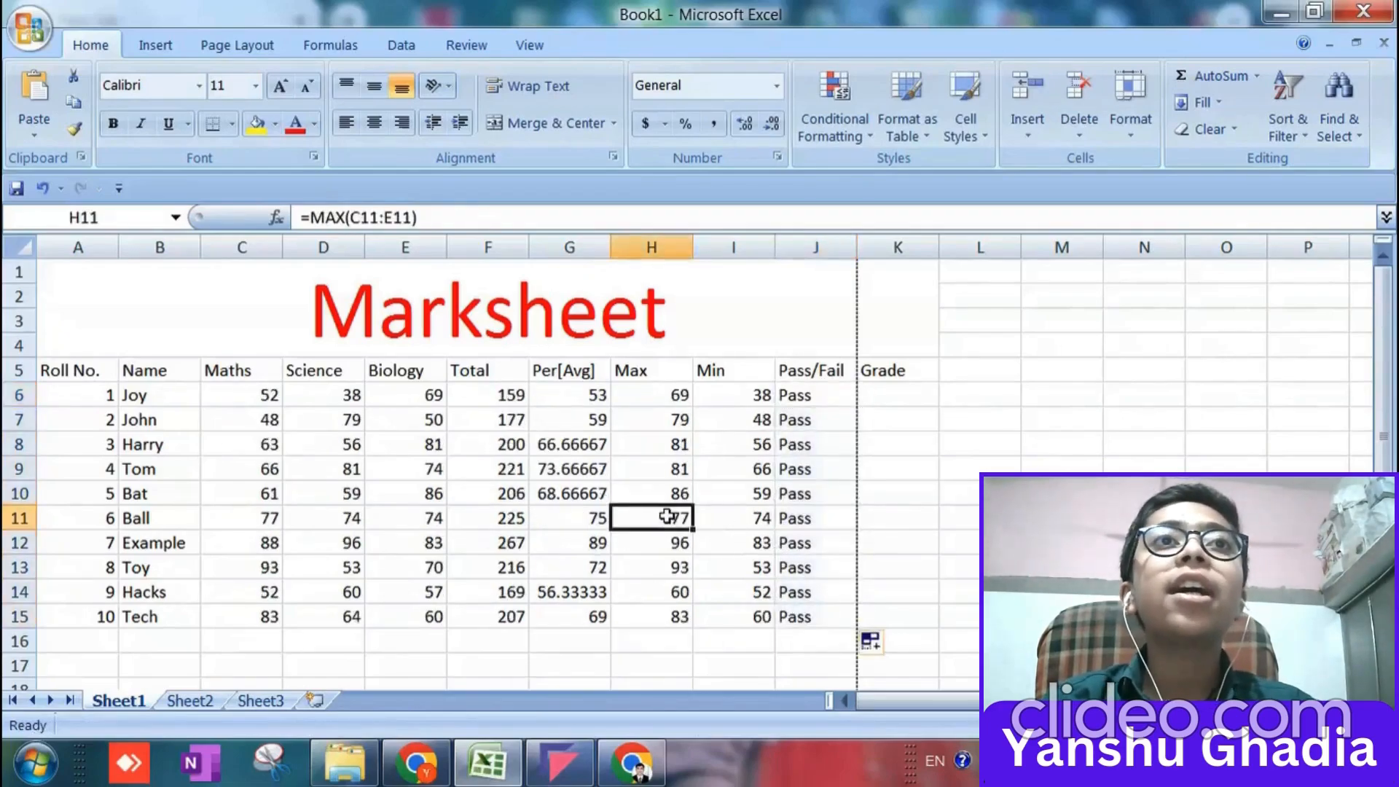
left_click(596, 515)
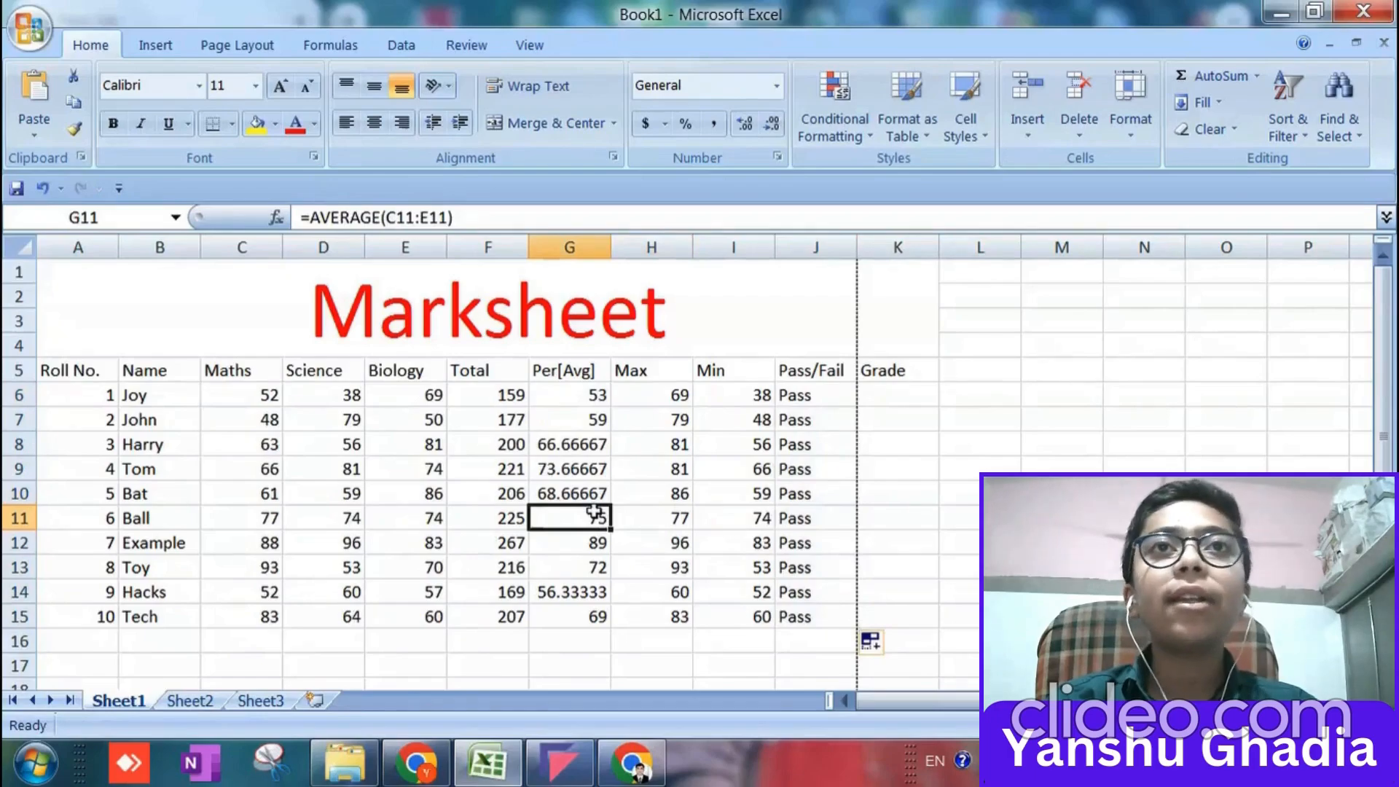
type("12")
key("Return")
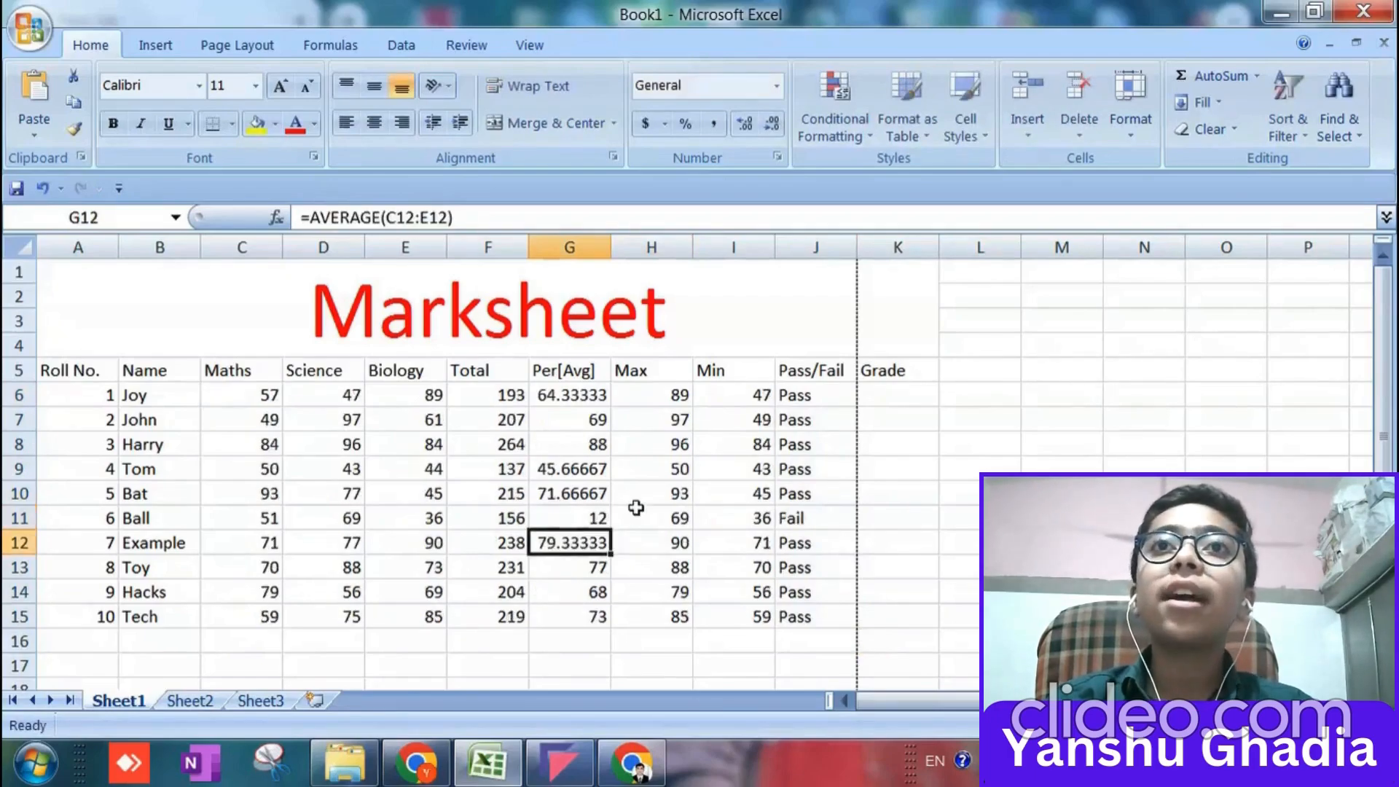
left_click(825, 519)
Start the grade formula in K6 with =IF(G6>=90,"A", leaving it open for the false value.
left_click(896, 396)
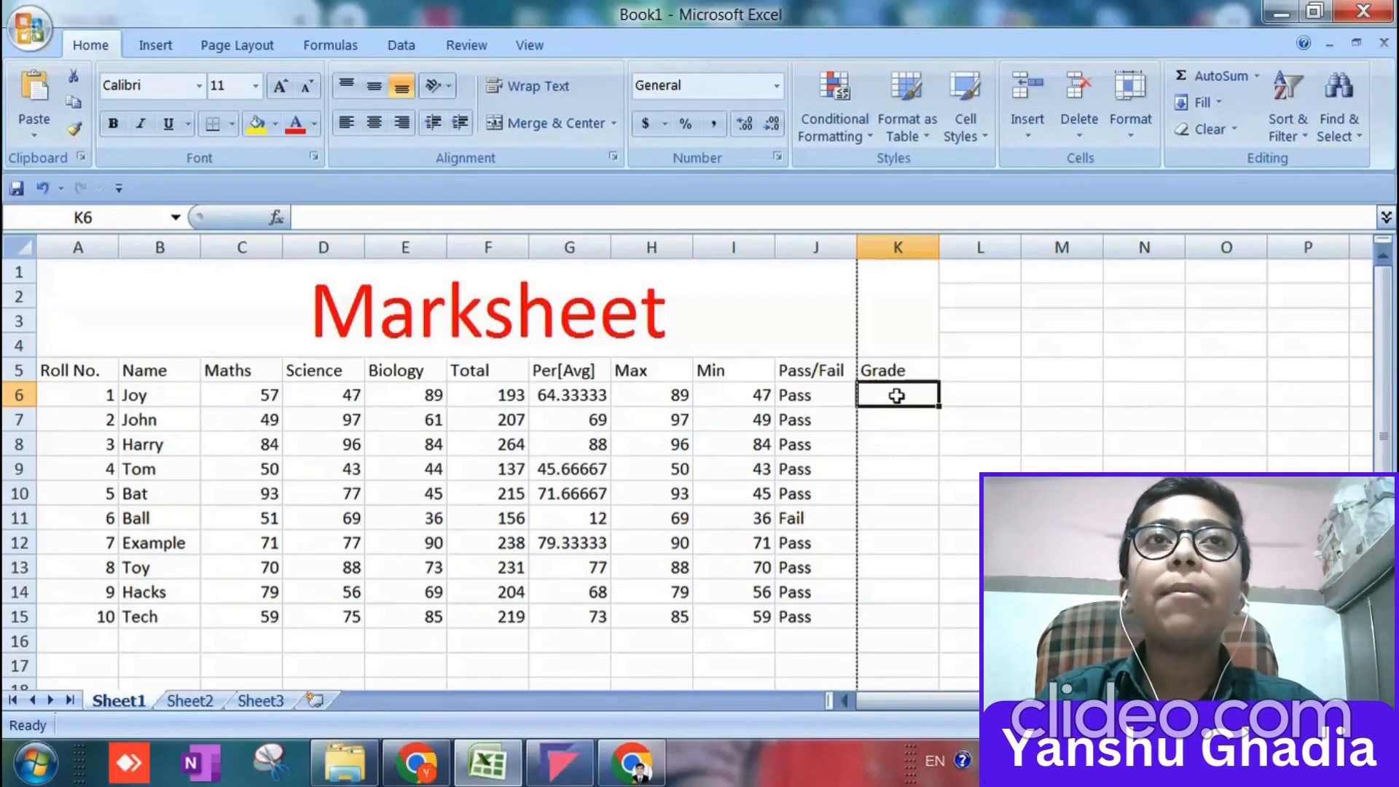
type("=")
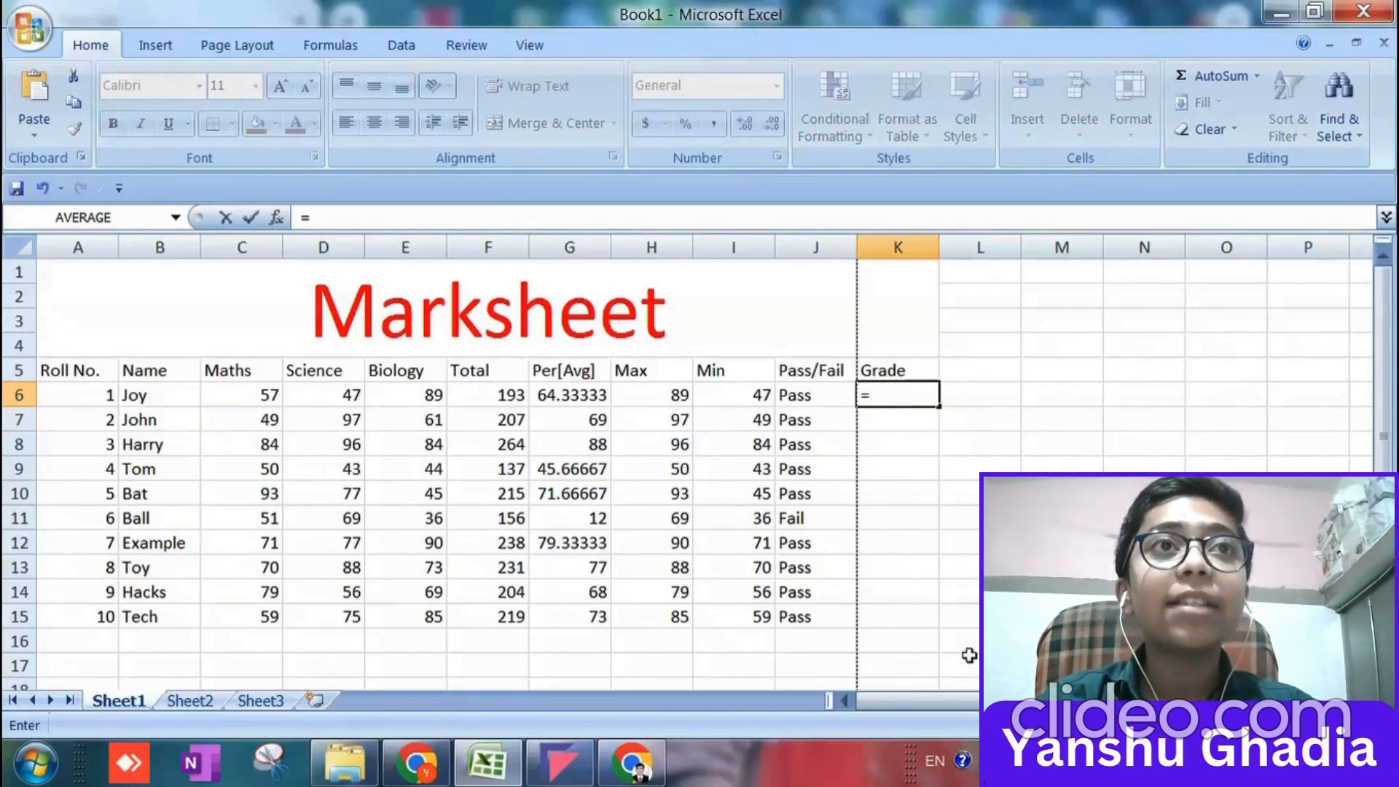
type("I")
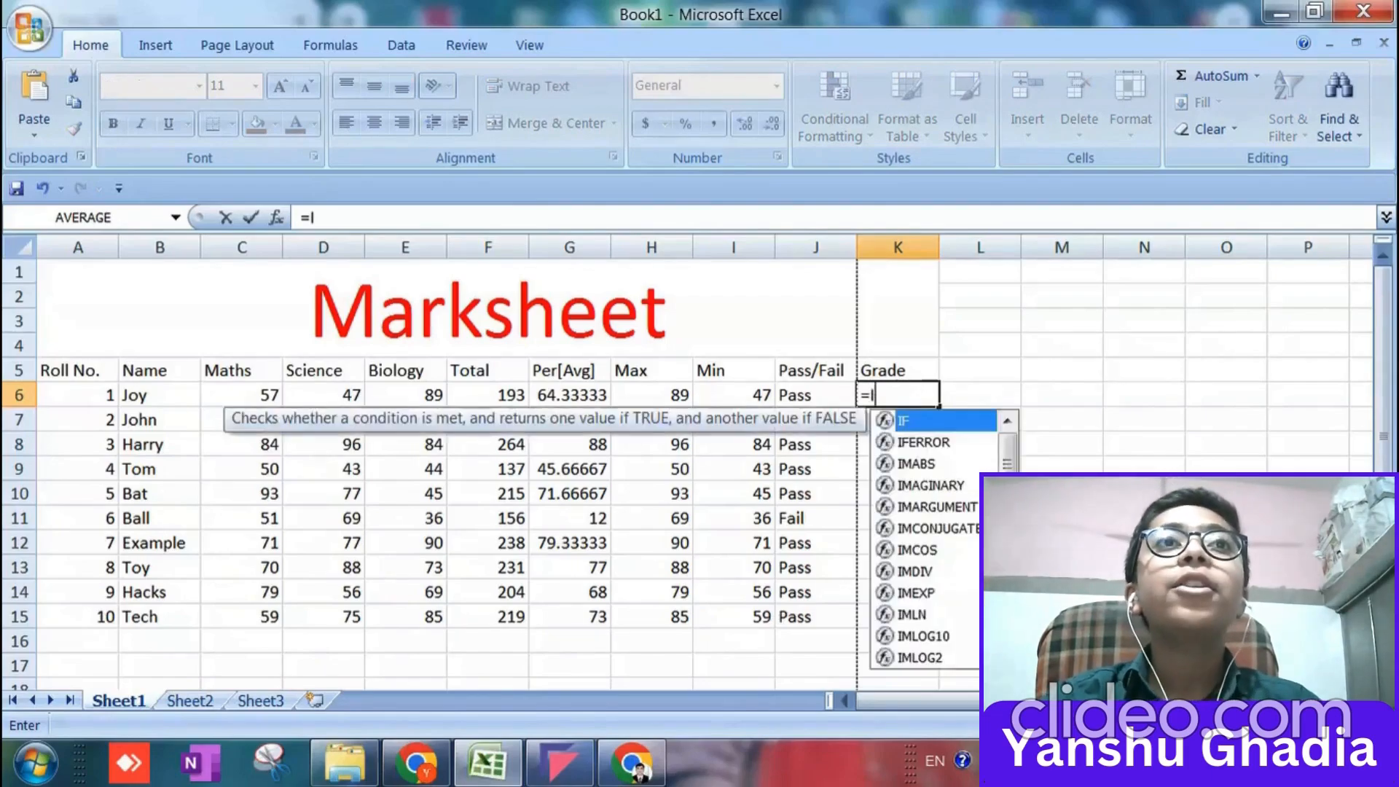
type("f(")
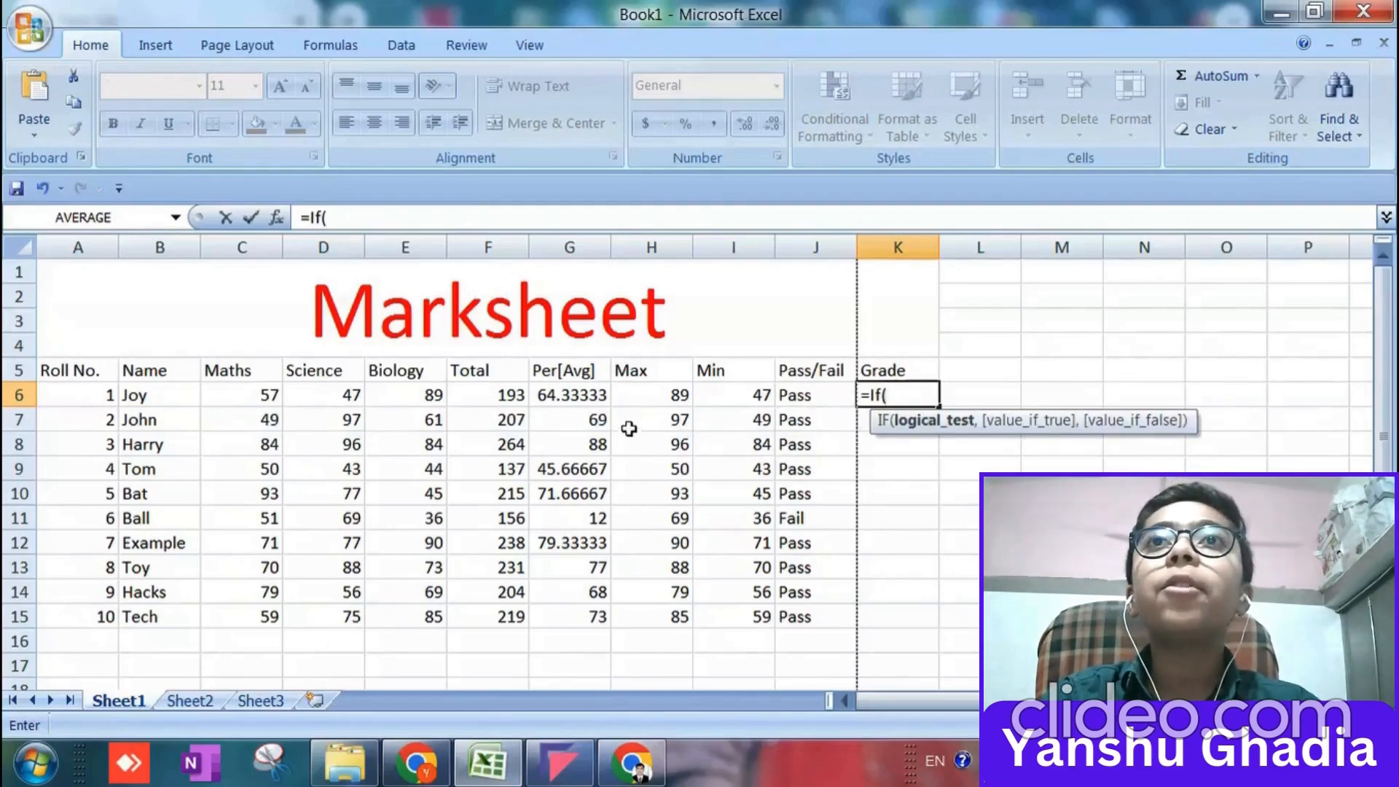
left_click(582, 398)
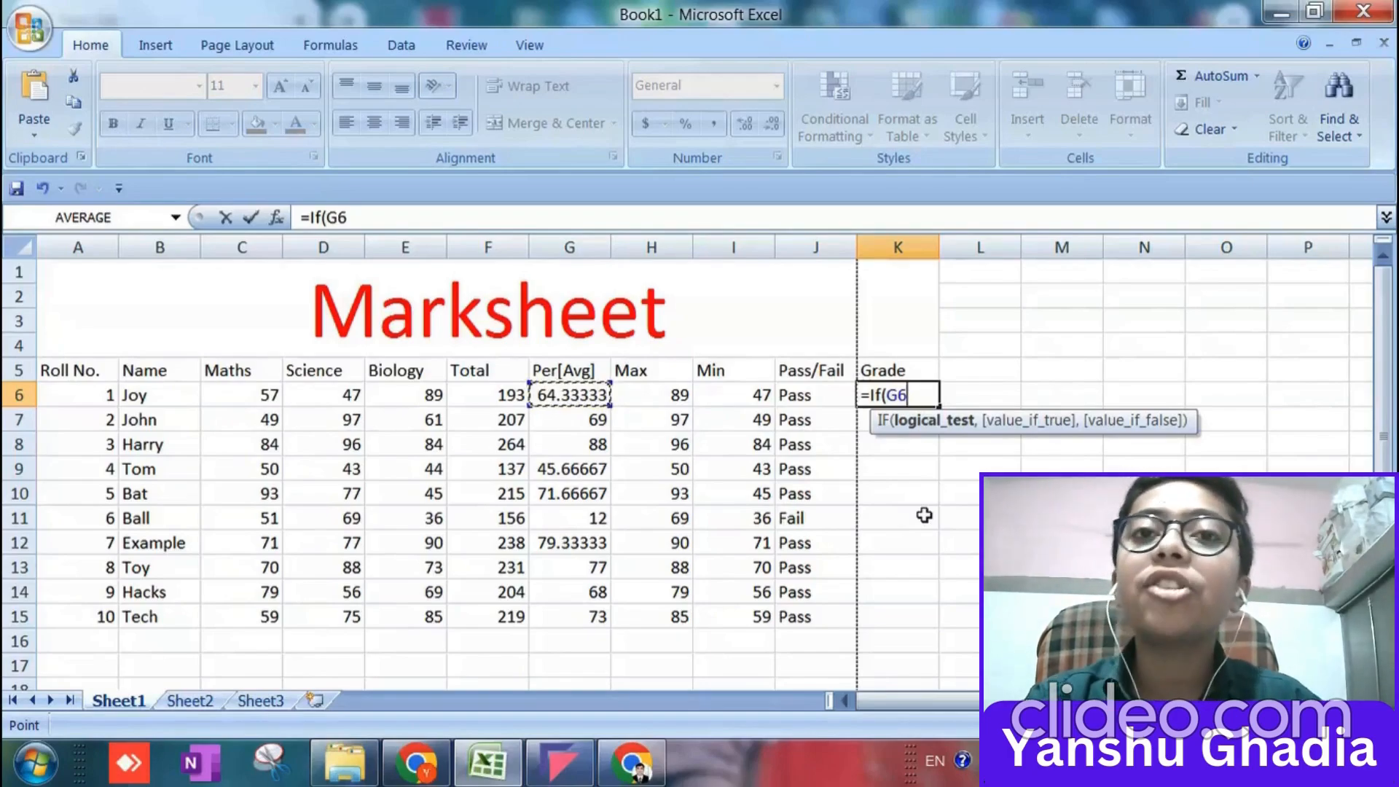
type(">")
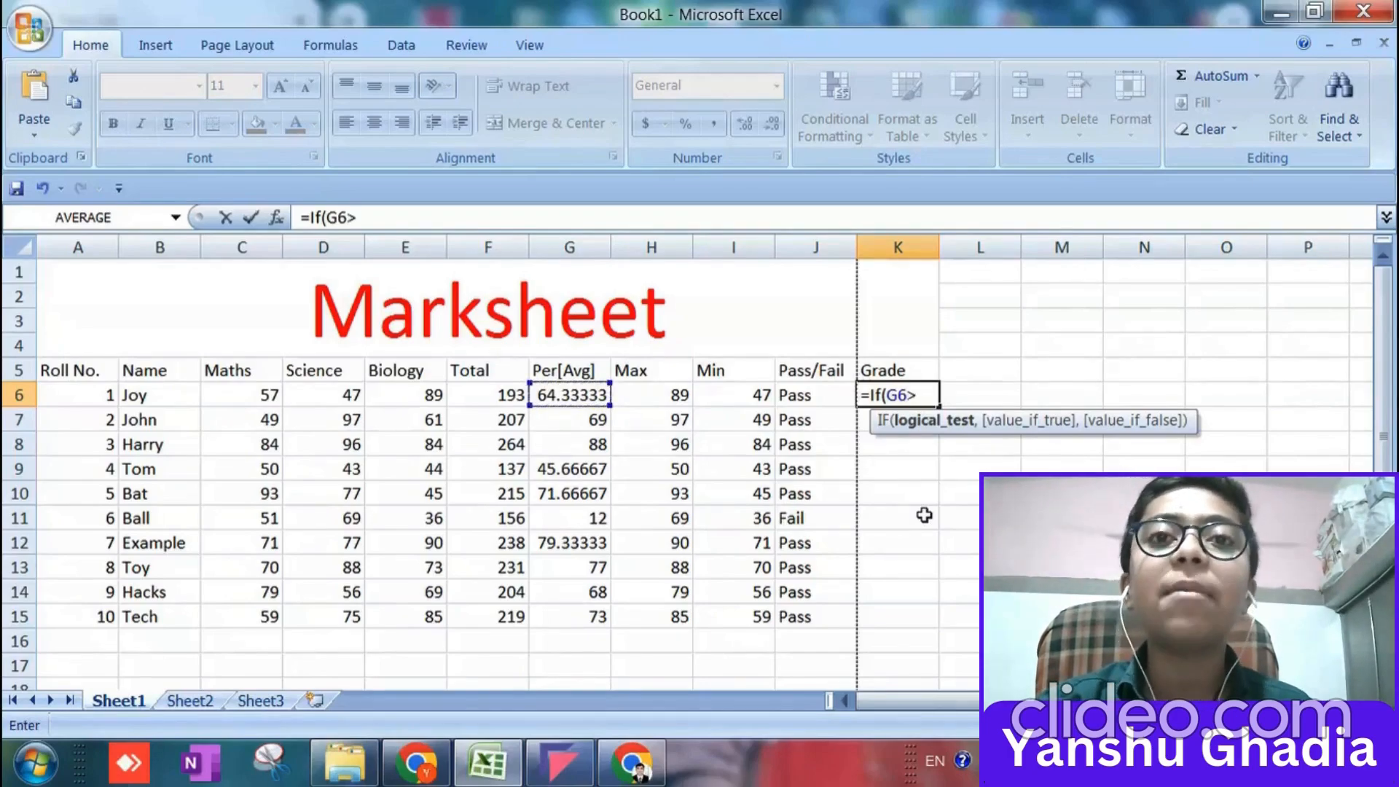
type("=90")
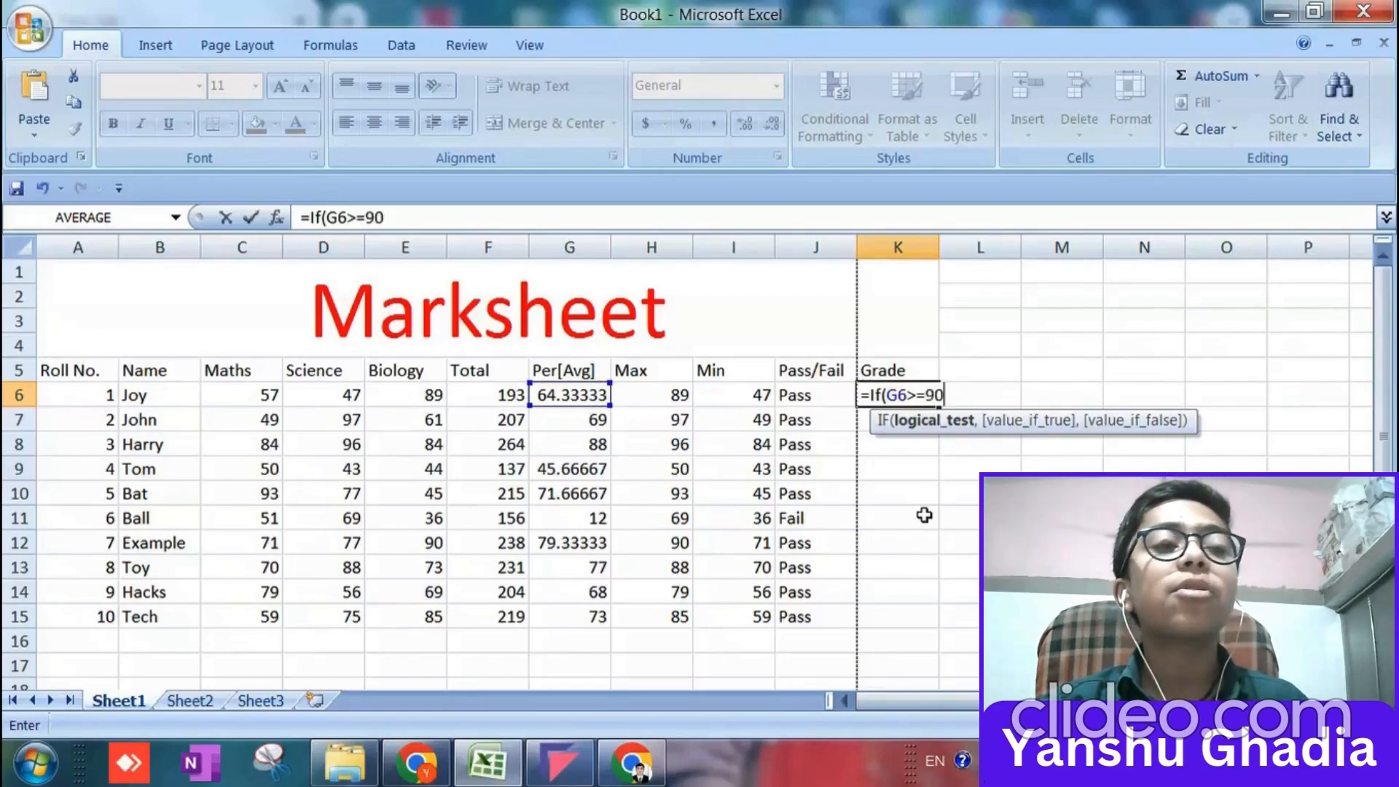
type(",\"")
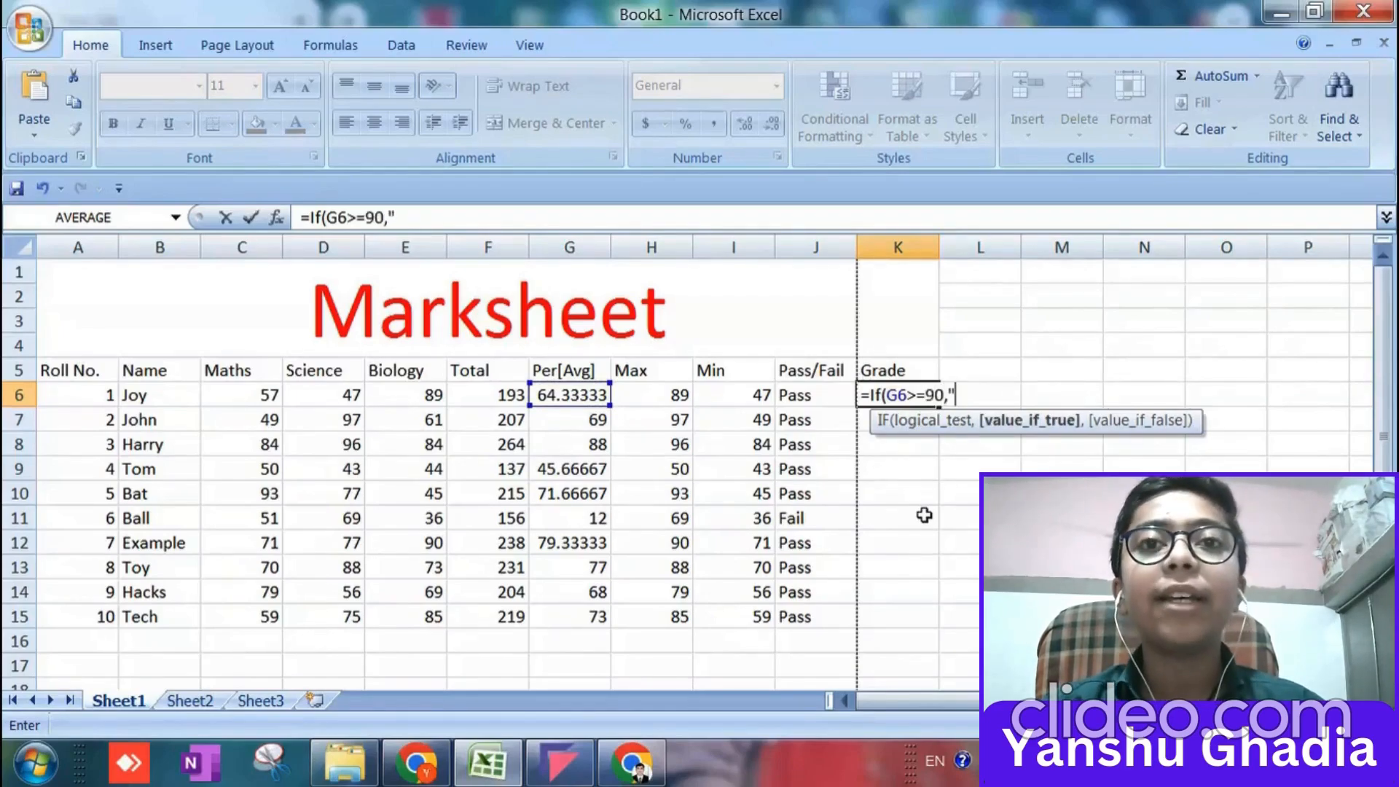
type("A\",")
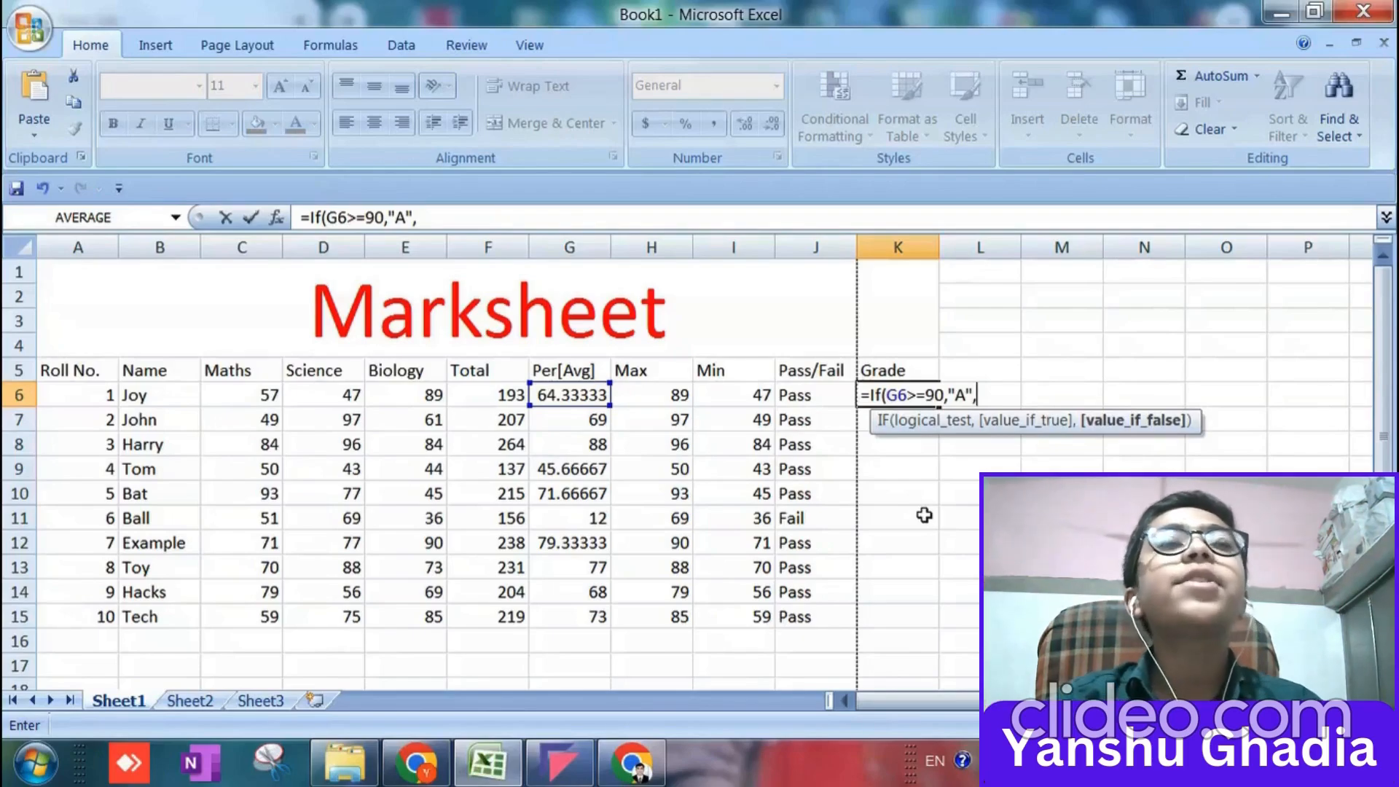
type("g6>=")
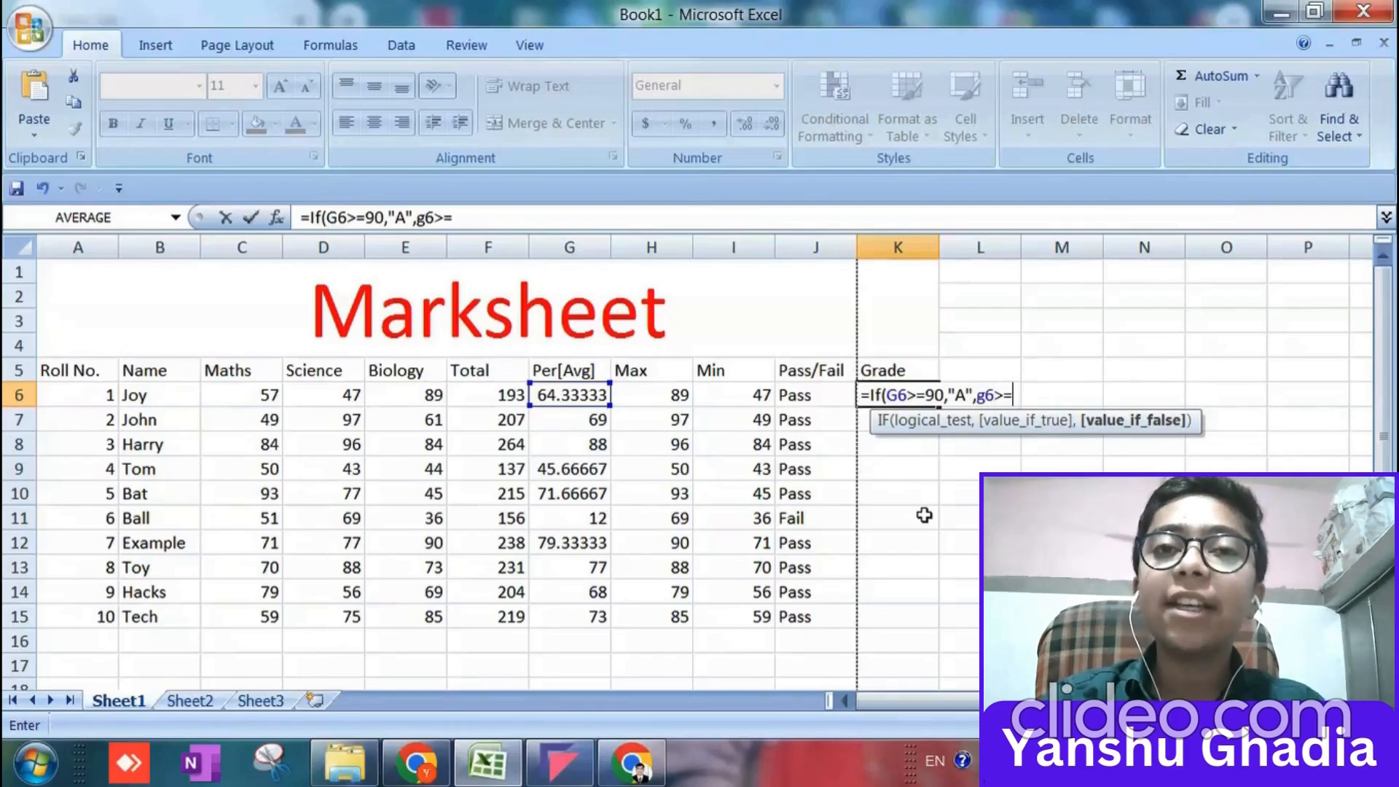
type("80,")
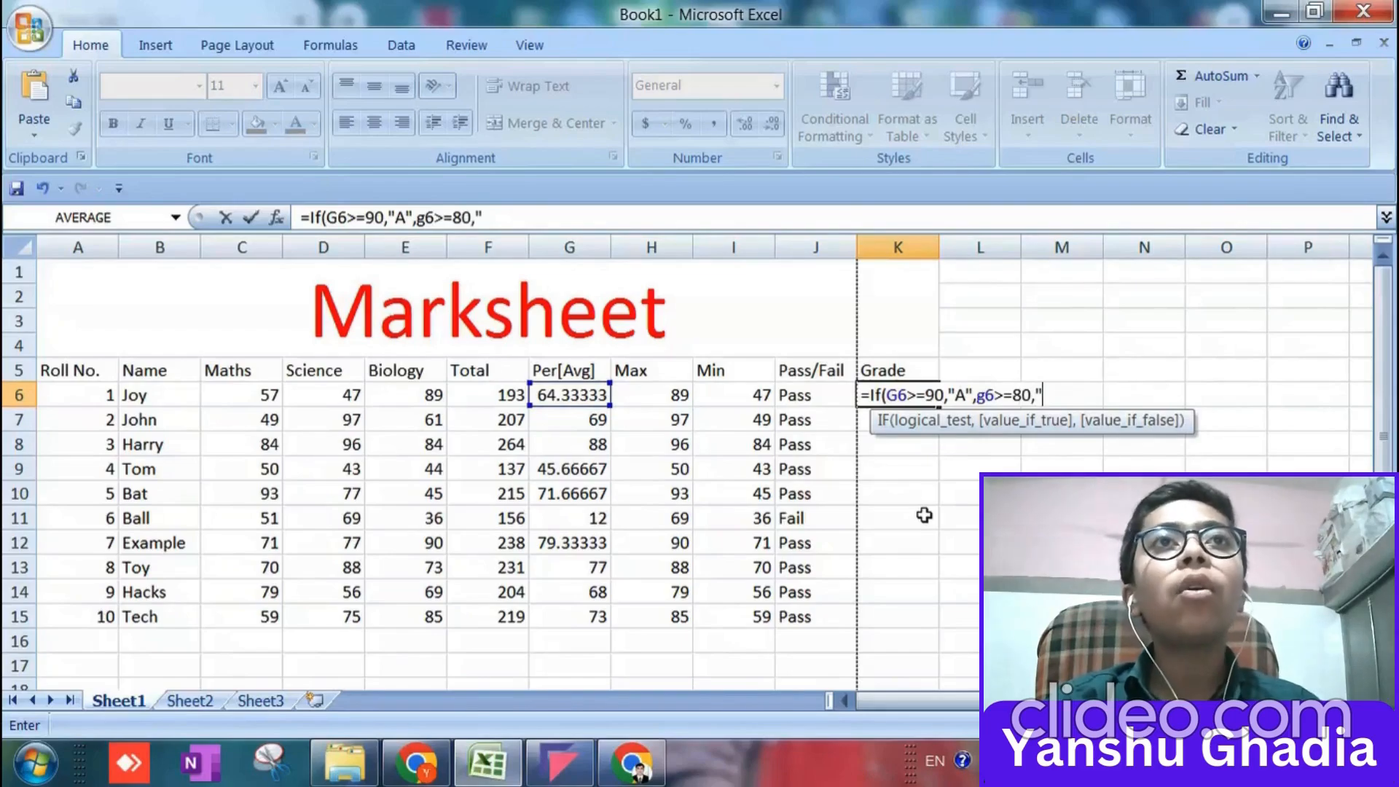
key("BackSpace")
key("BackSpace")
key("BackSpace")
key("BackSpace")
key("BackSpace")
key("BackSpace")
key("BackSpace")
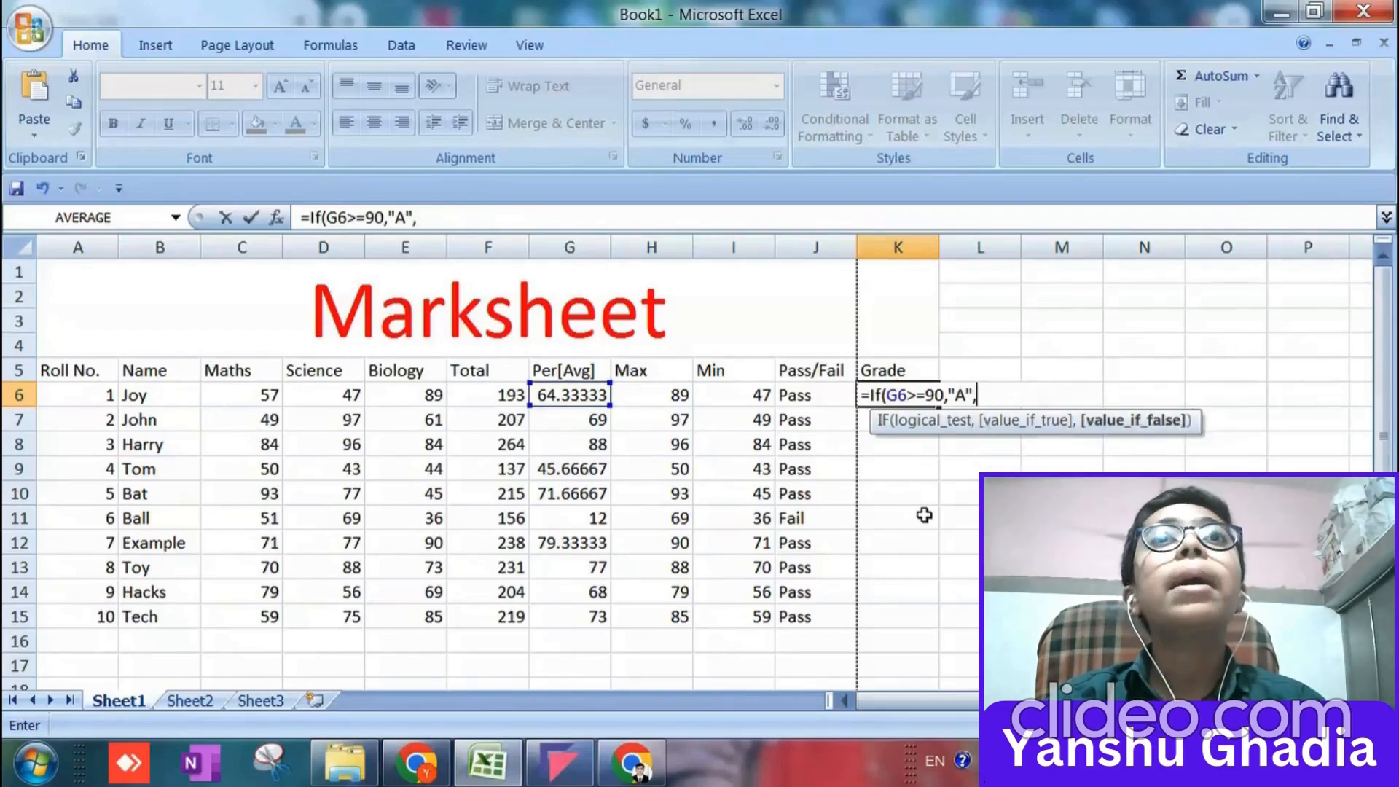
Continue the grade formula in K6 with a nested if(g6>=80,"B" as the false value of the first IF.
type("if(")
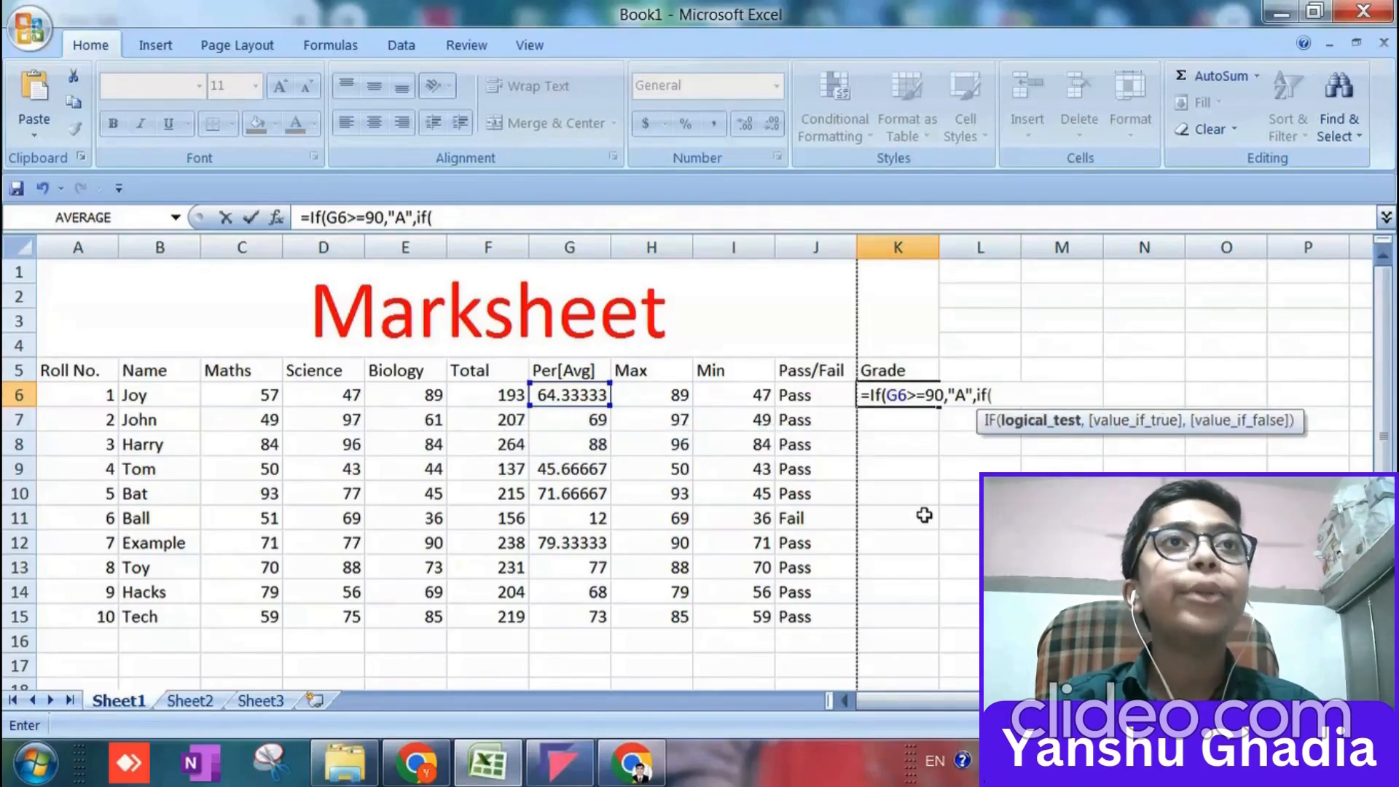
type("g6")
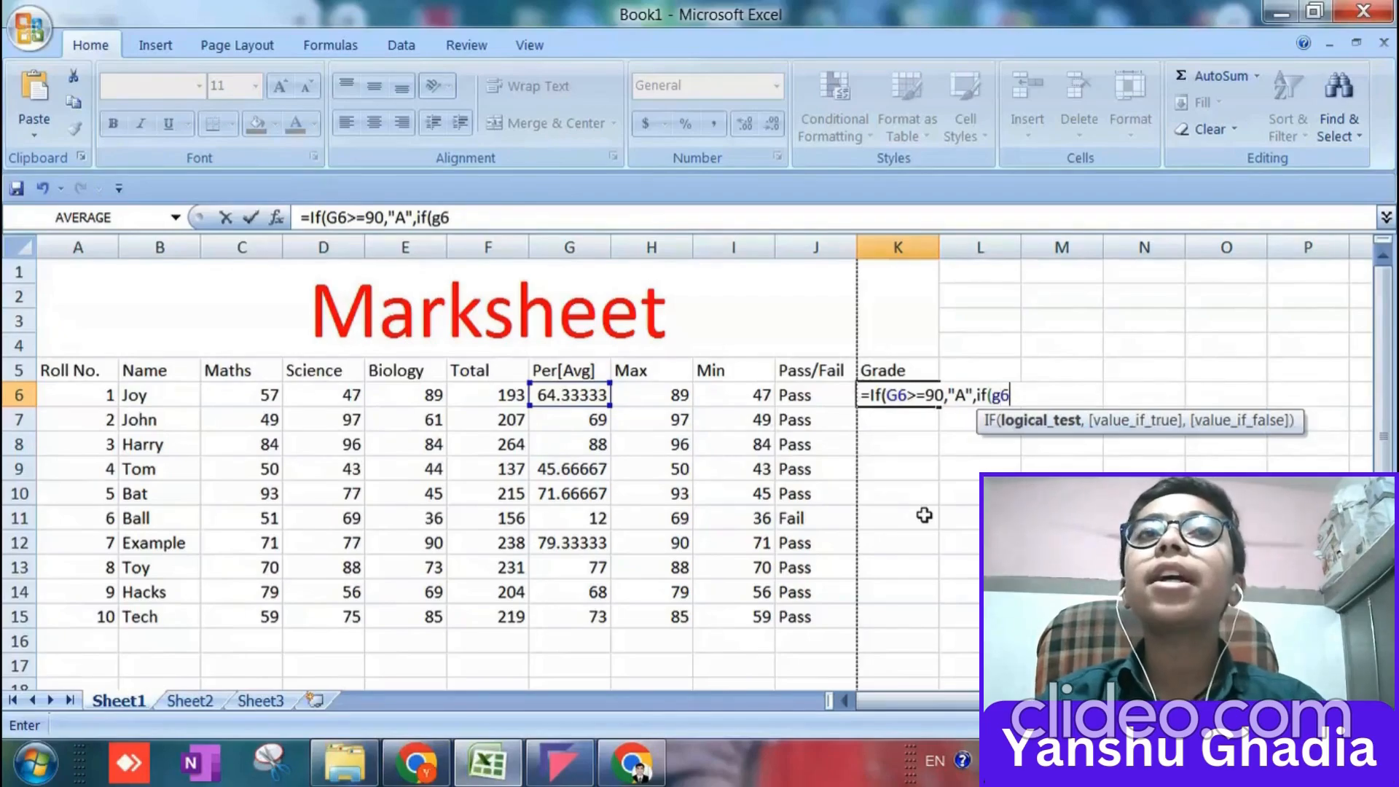
type(">=80")
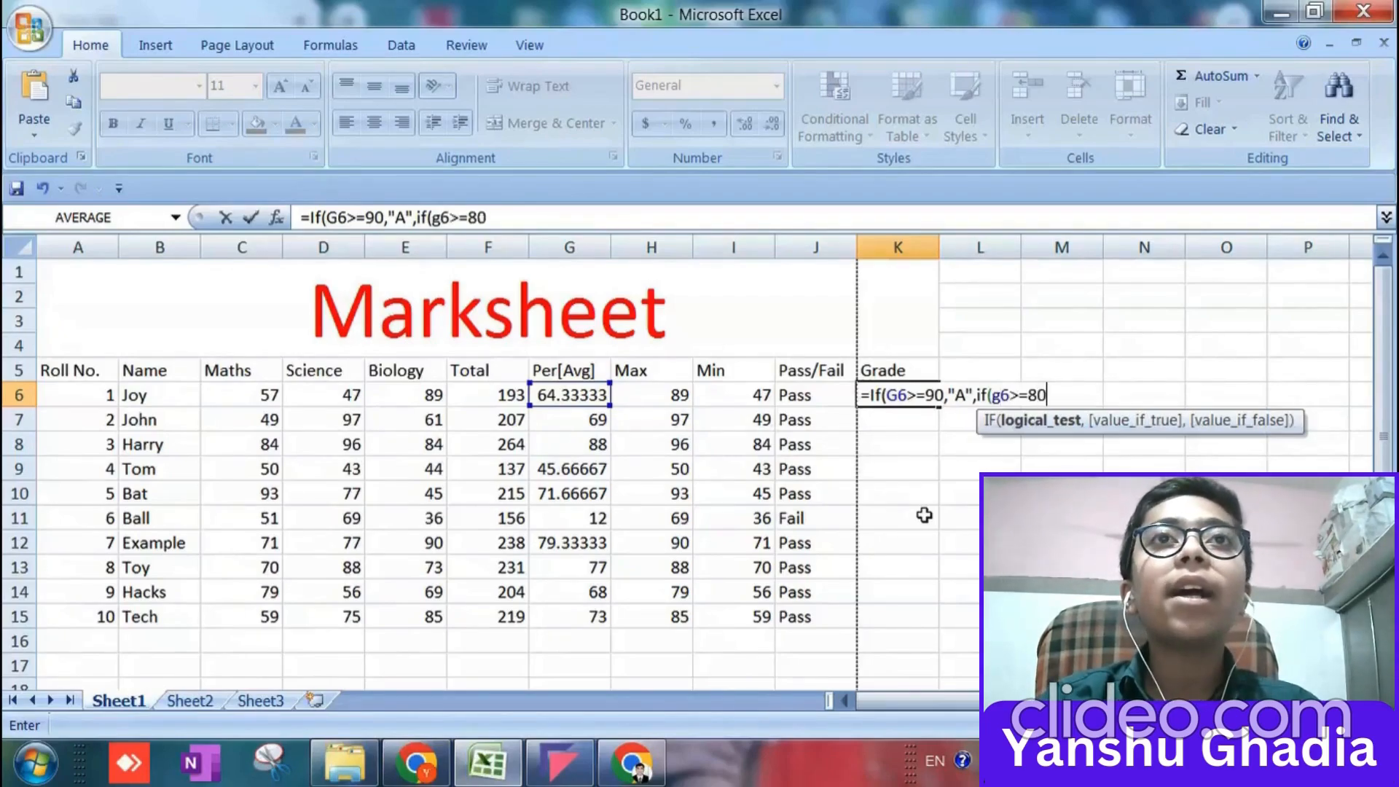
type(",\"\"")
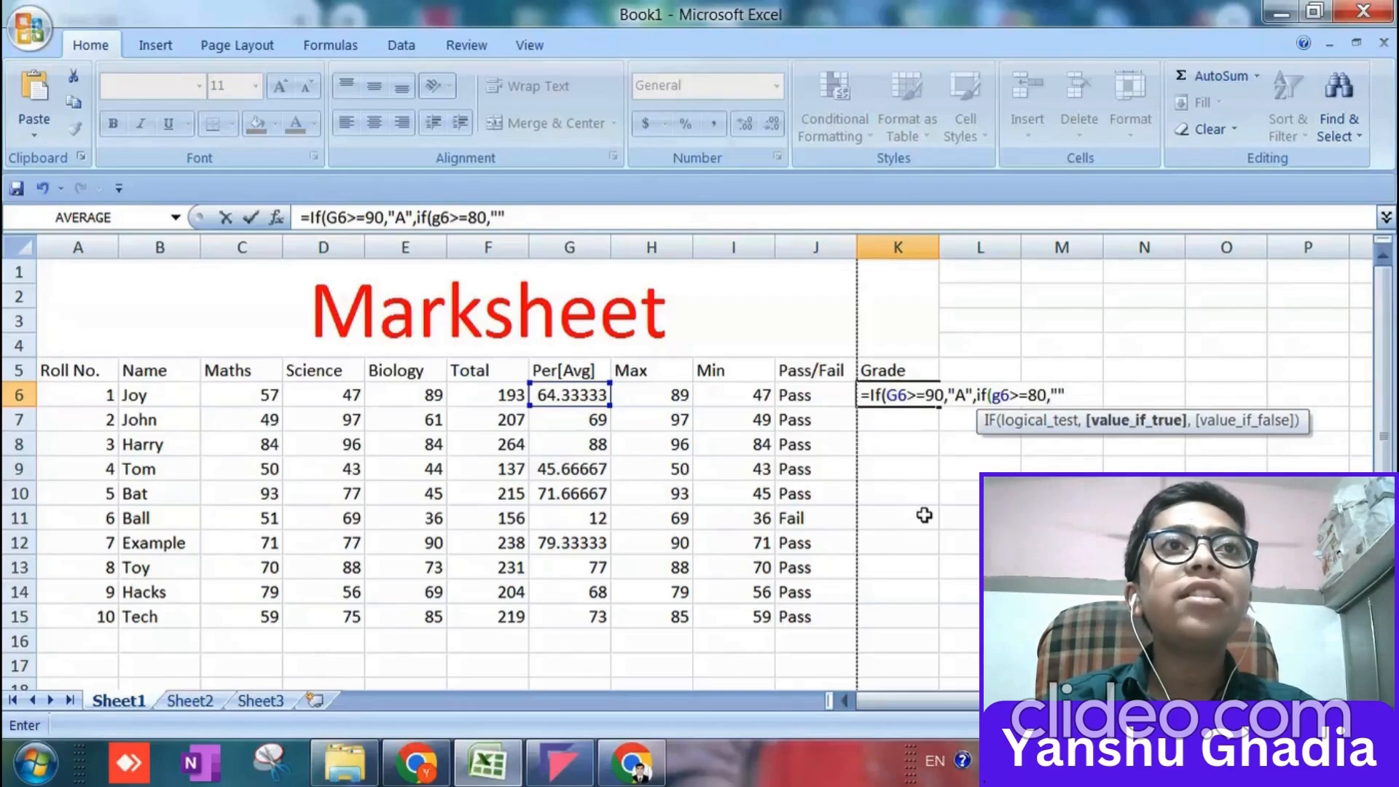
key("Return")
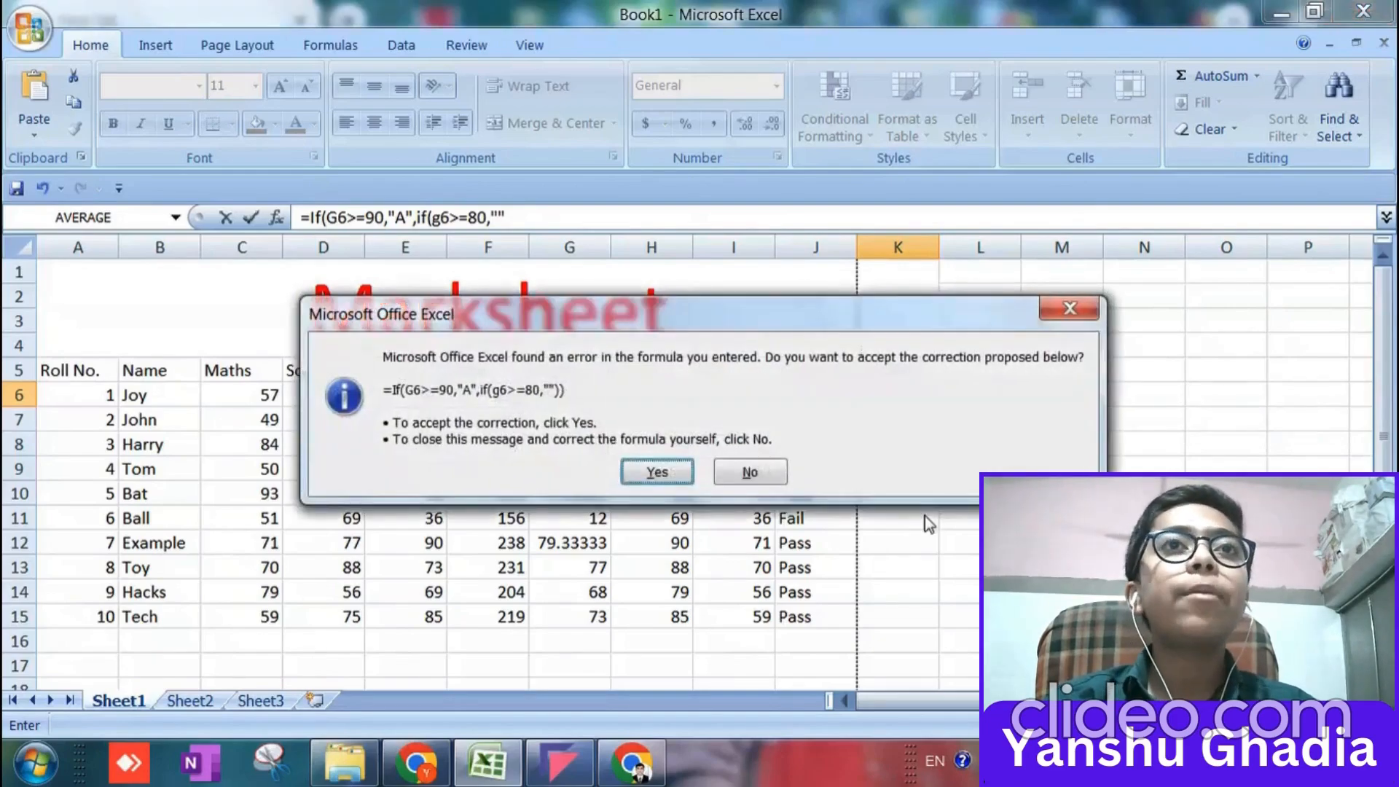
left_click(1078, 309)
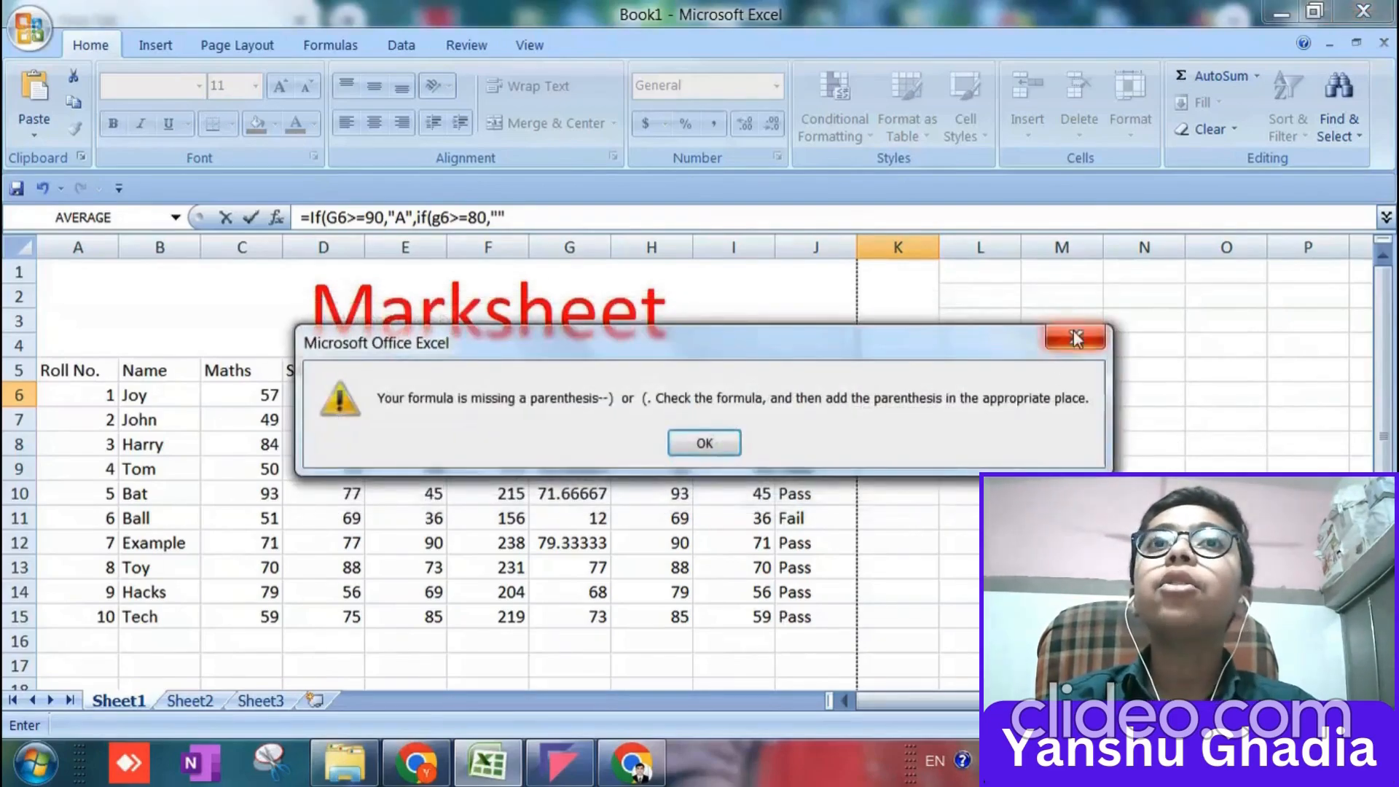
left_click(1076, 337)
key("Left")
type("B")
key("Right")
Nest if(g6>=60,"C", as the false value of the "B" condition in the K6 formula.
type(",i")
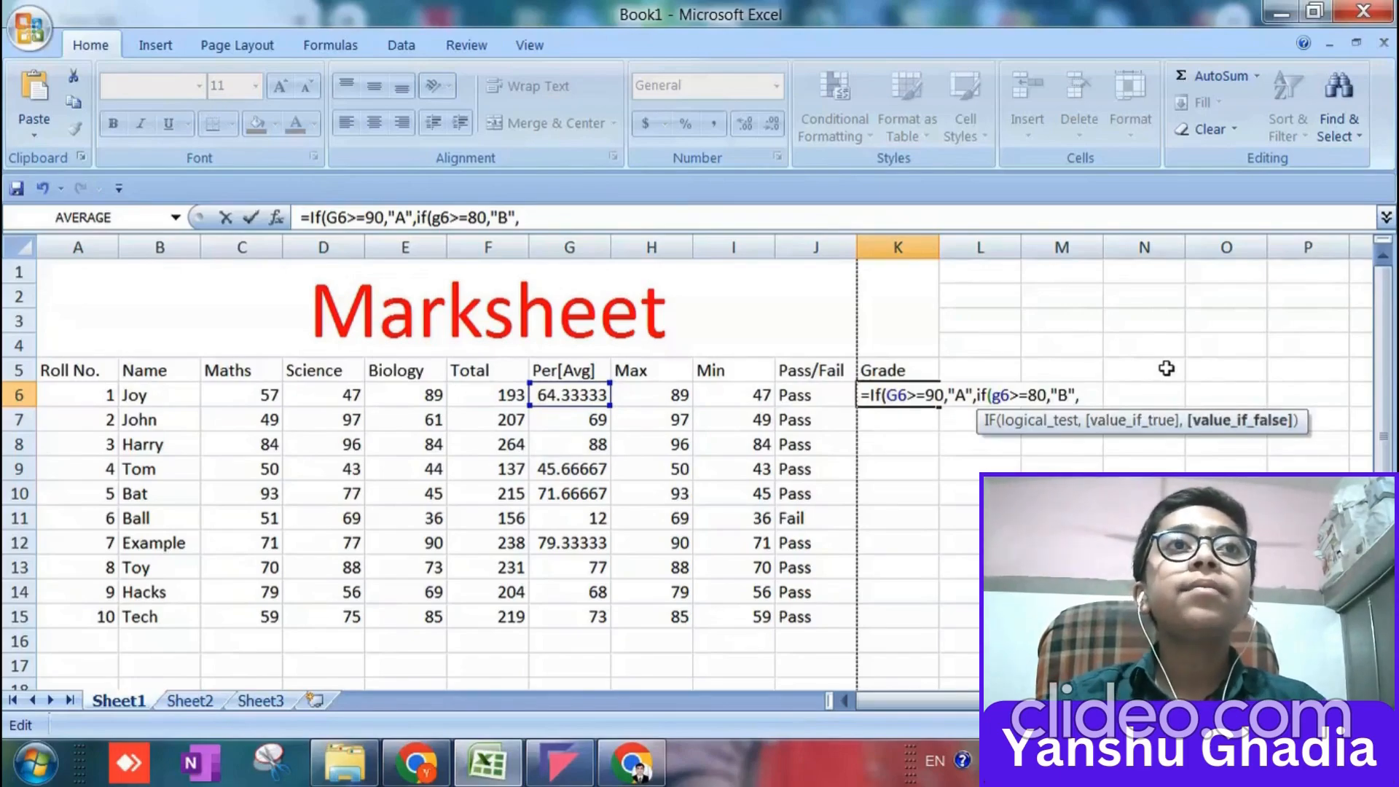
type("f(")
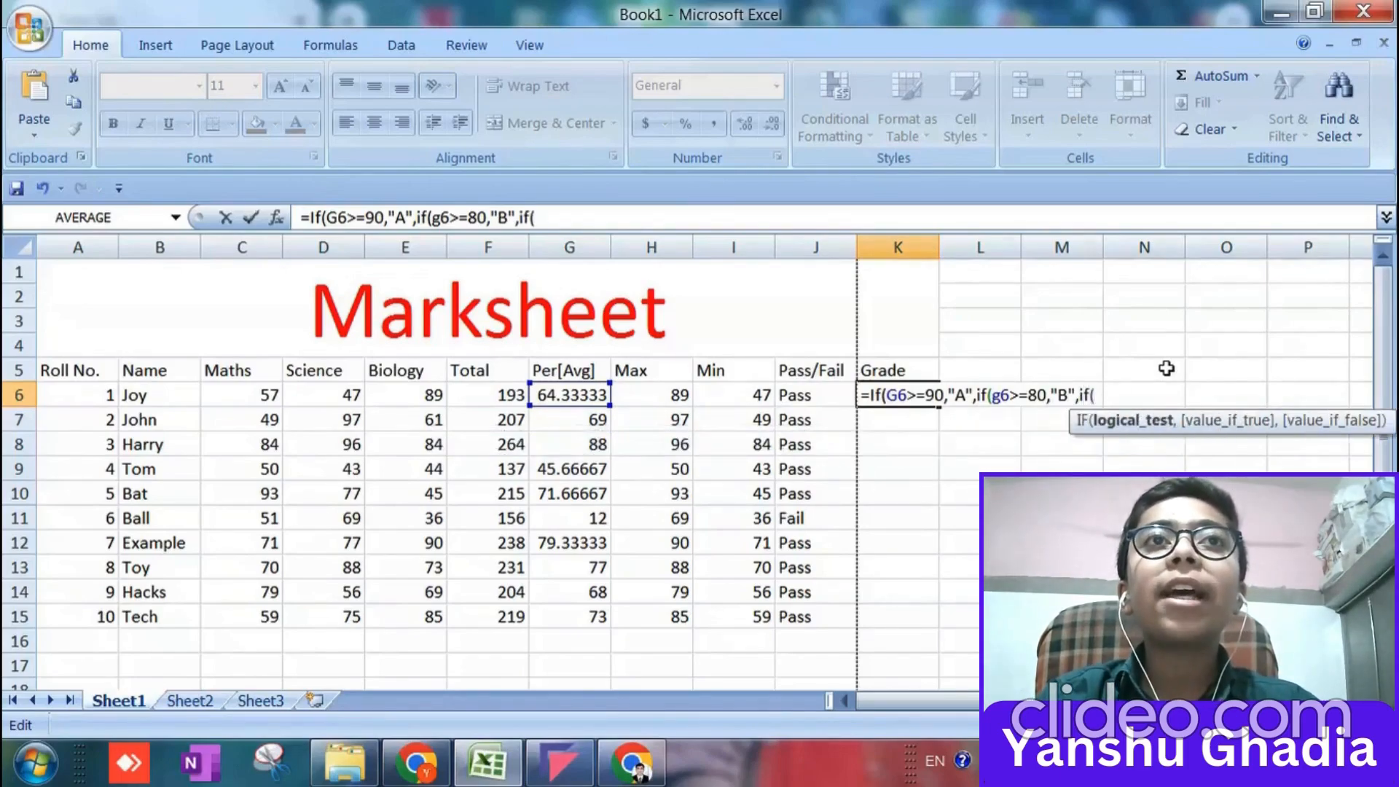
type("g6>=")
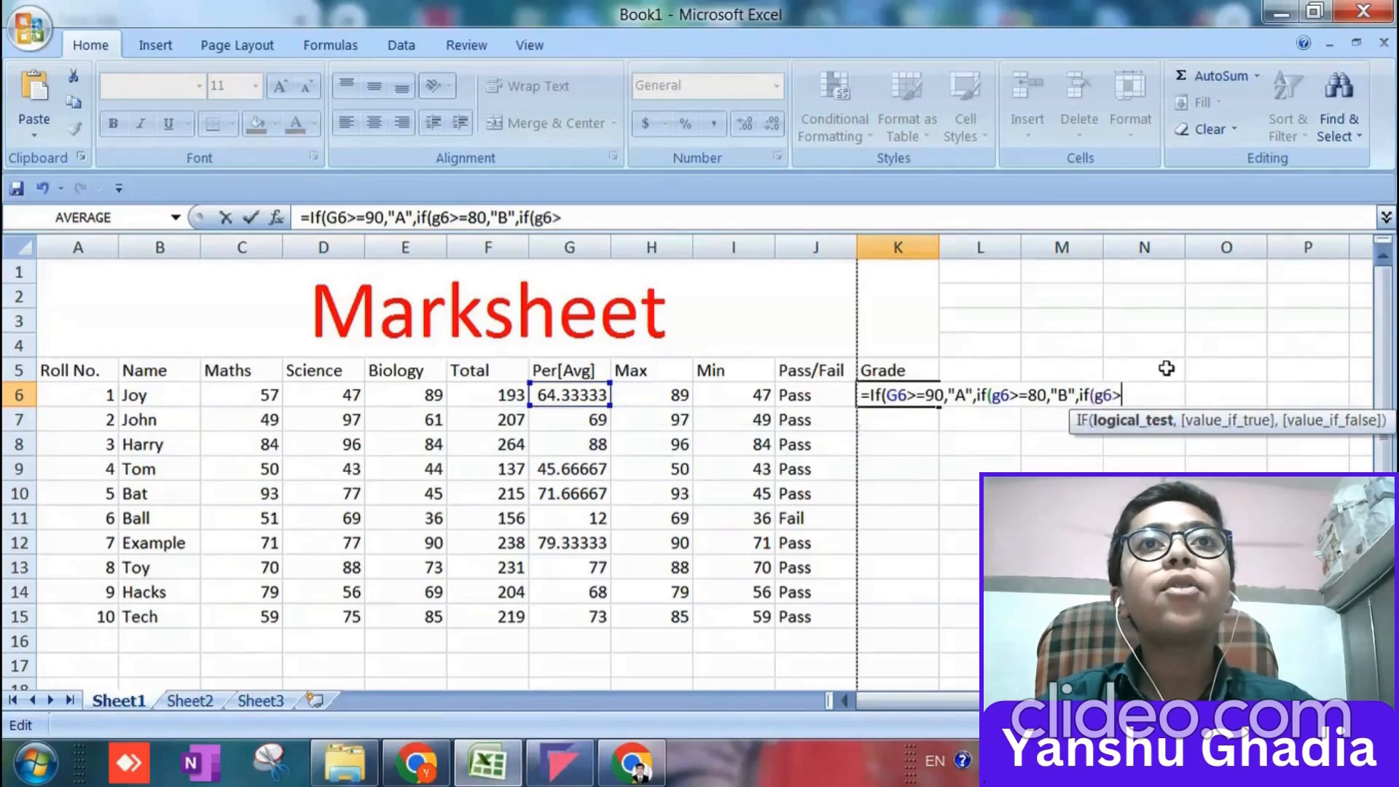
type("60")
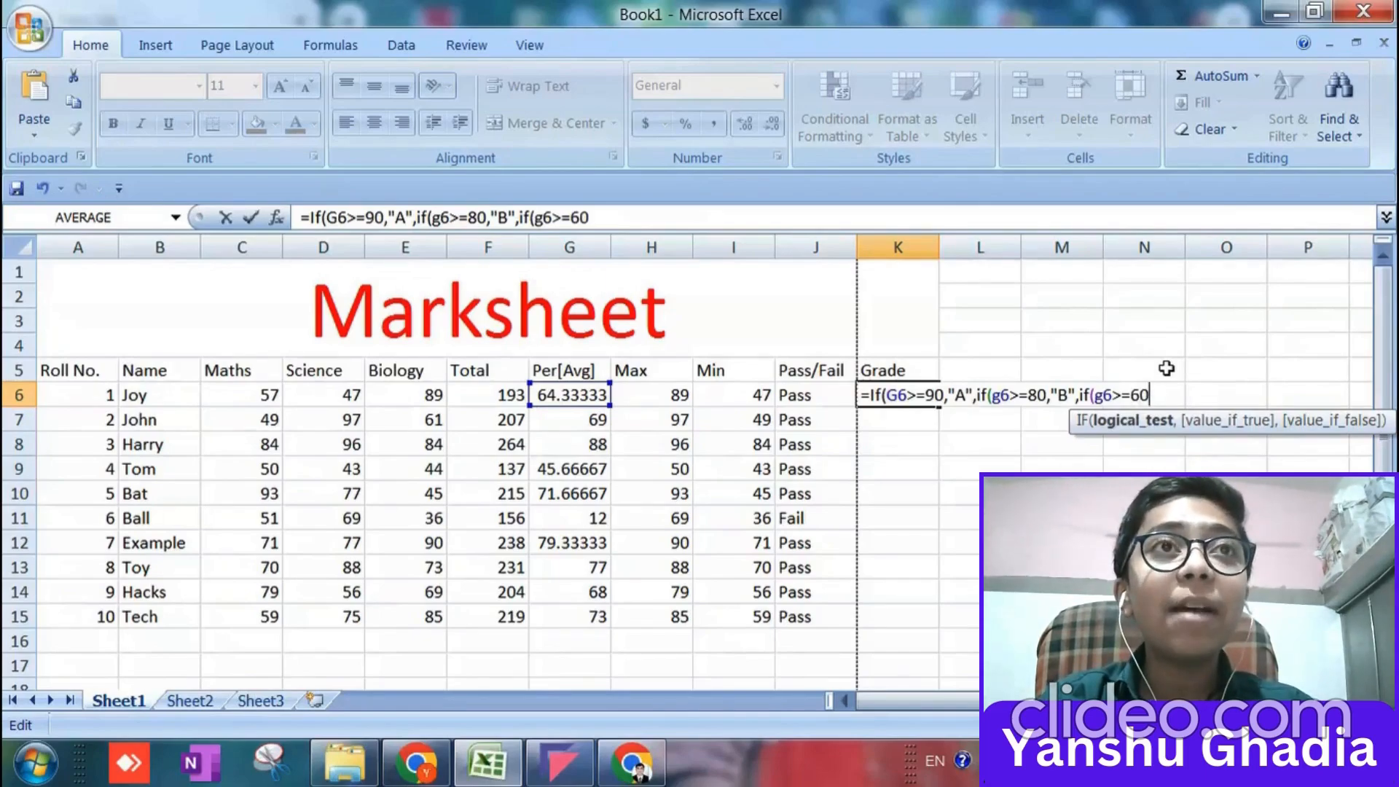
type(",\"C\",")
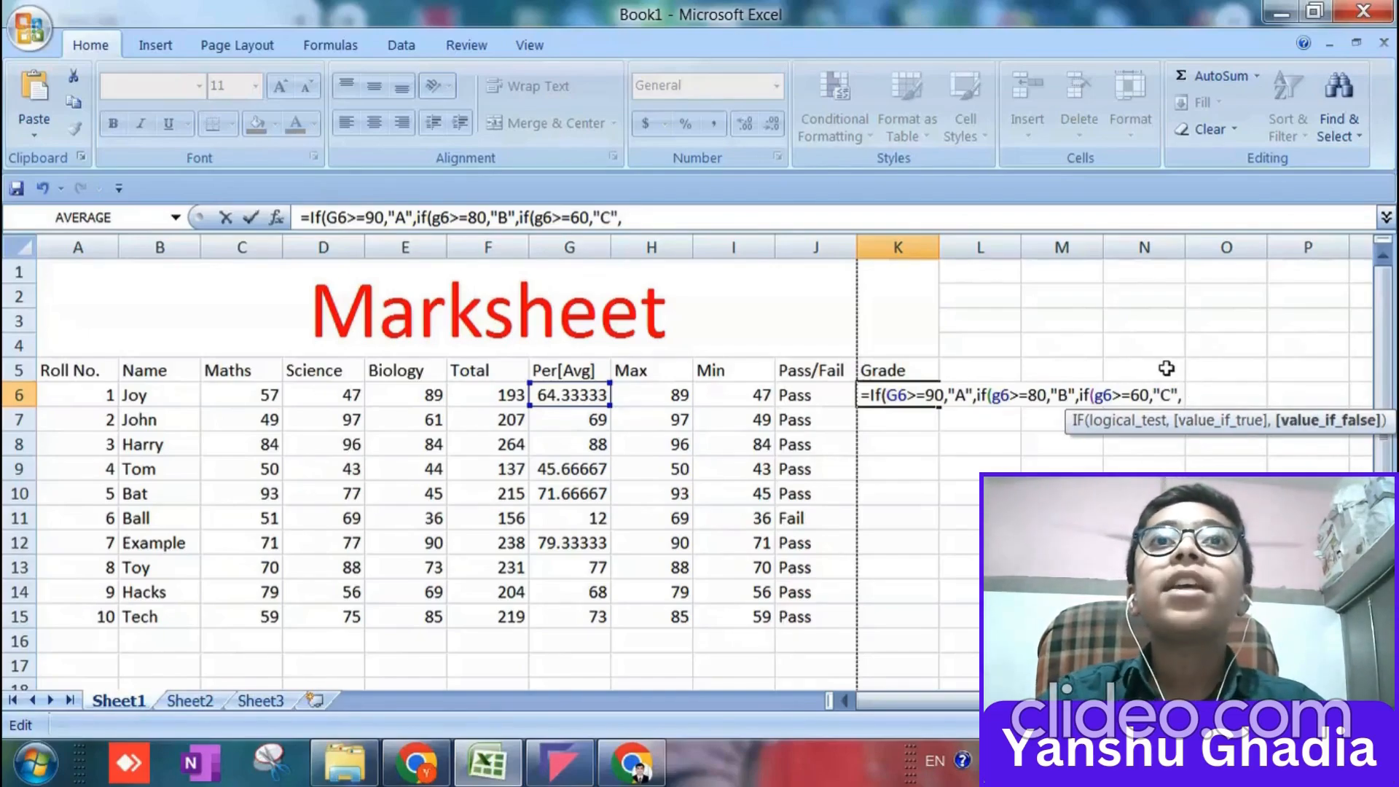
type("if(")
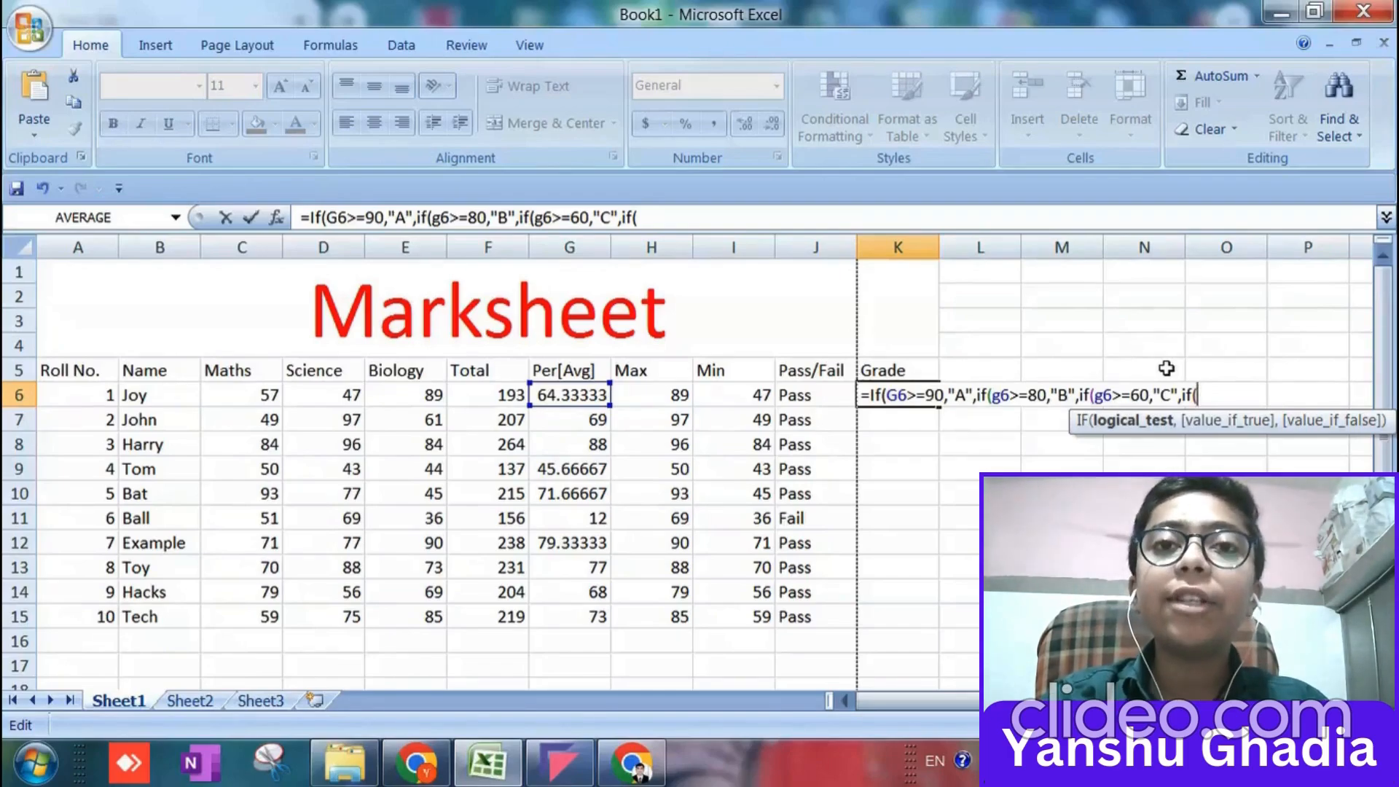
Nest if(g6>=50,"D", as the false value of the "C" condition in the K6 formula.
type("g6>")
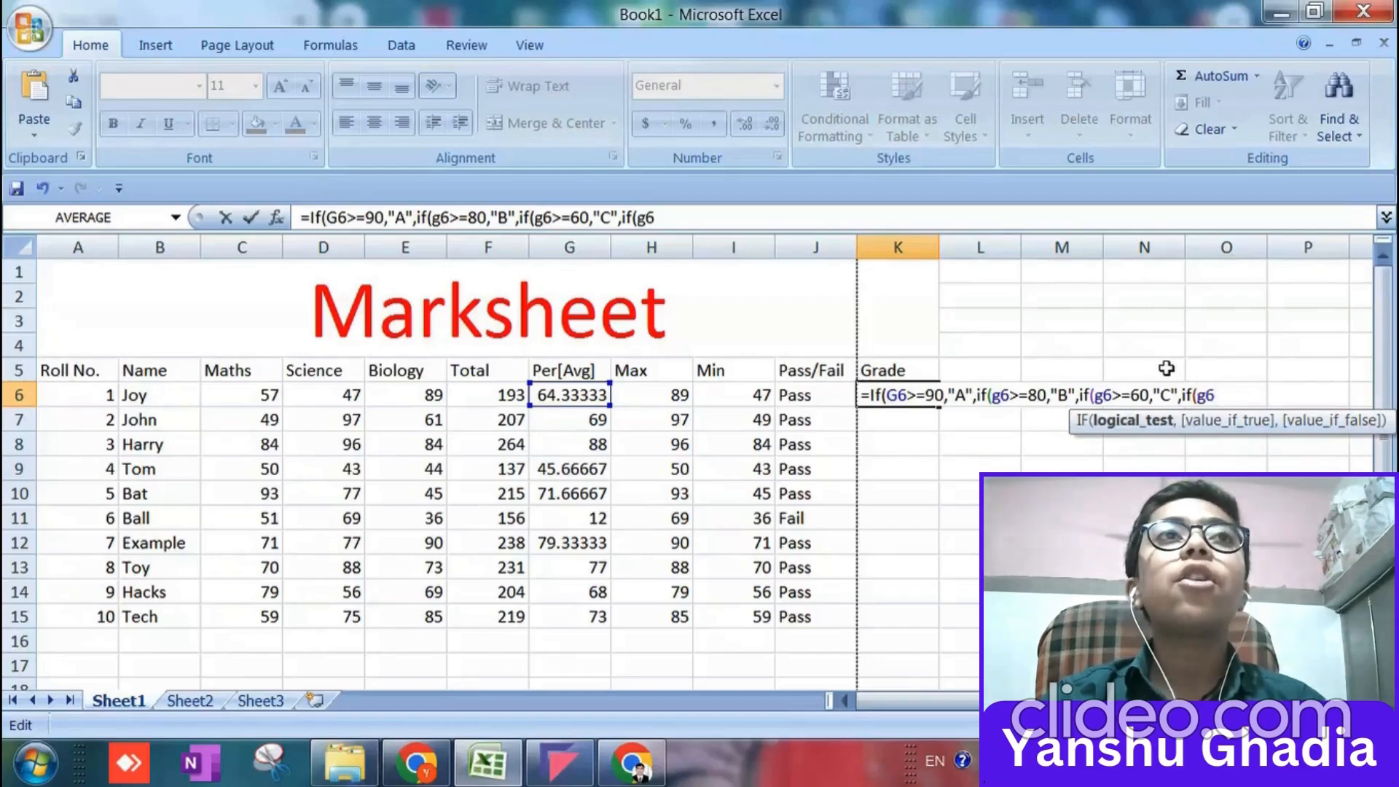
type("=50")
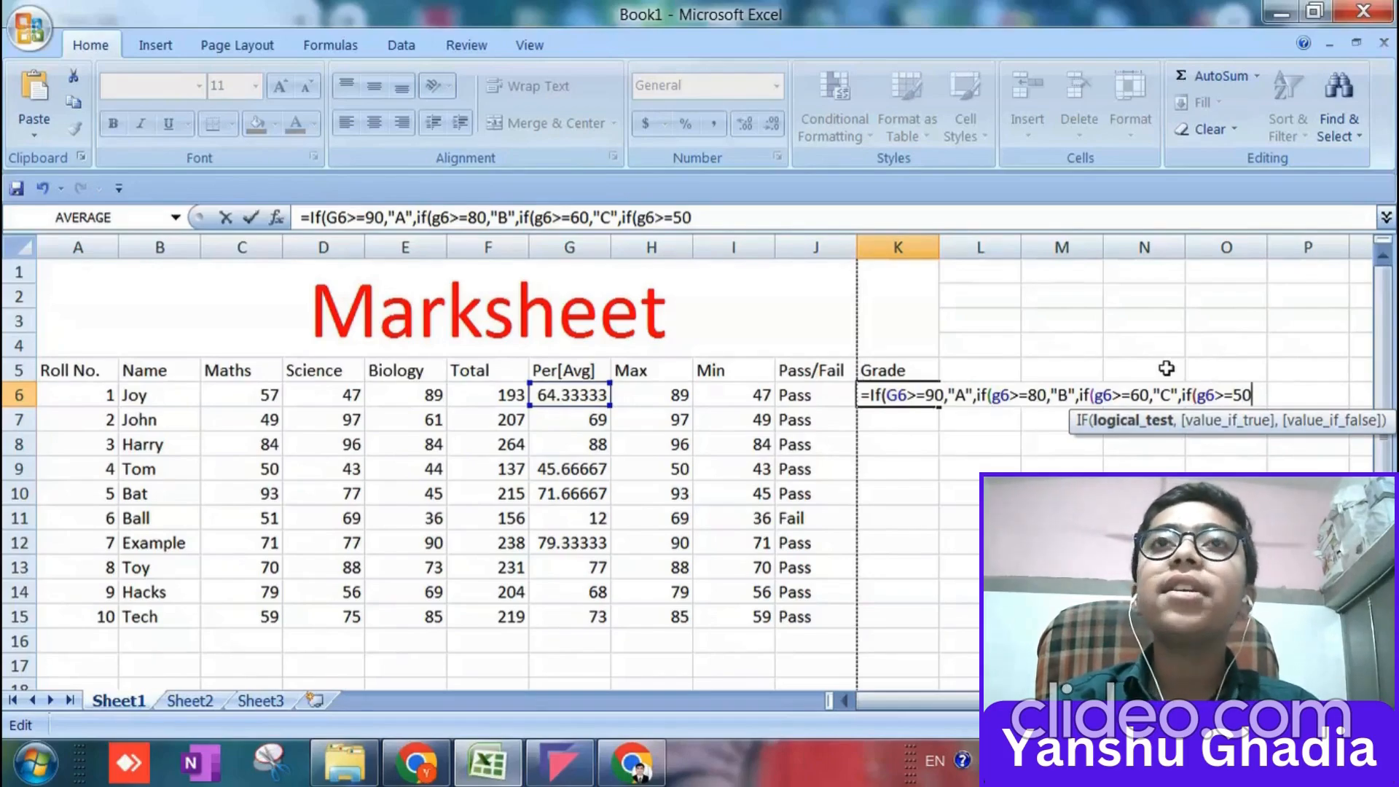
type(",\"")
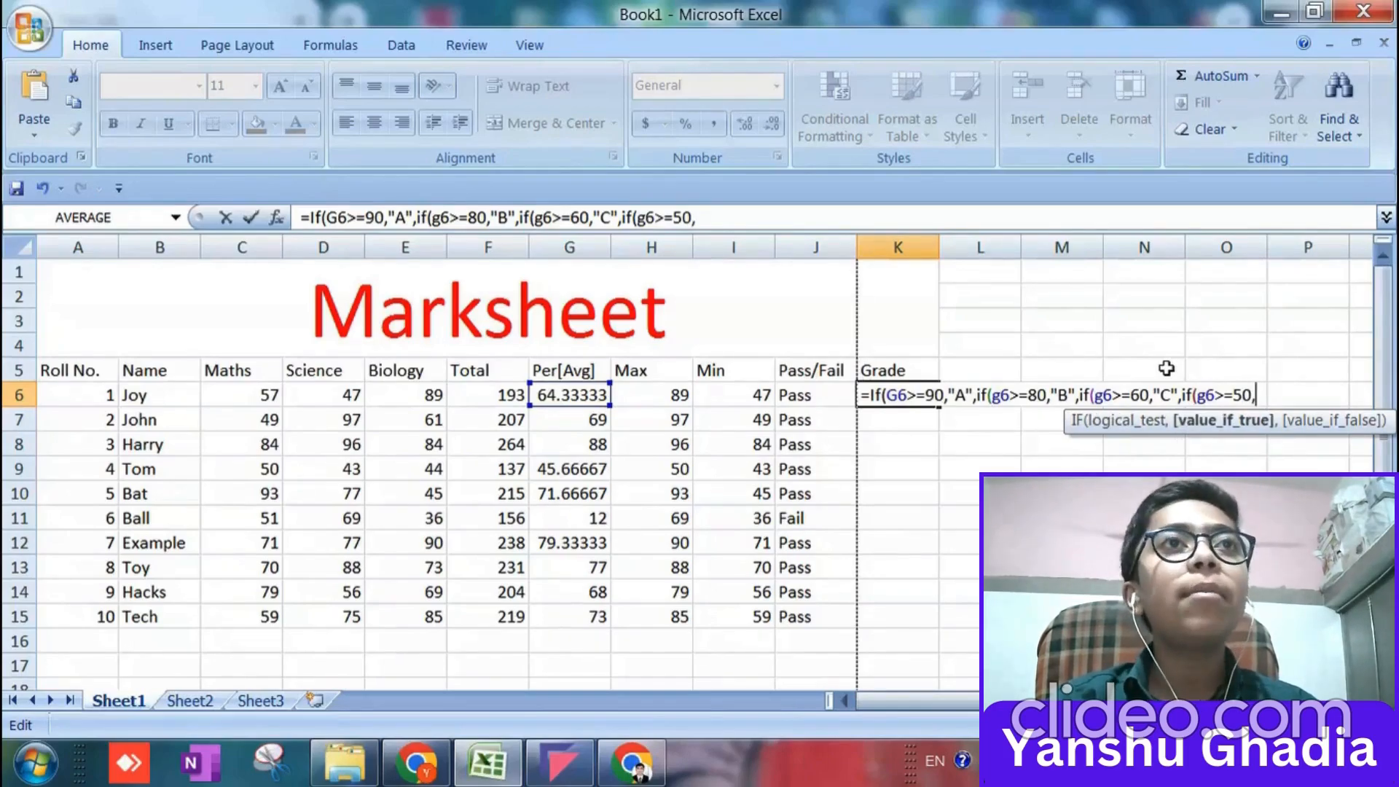
type("D\"")
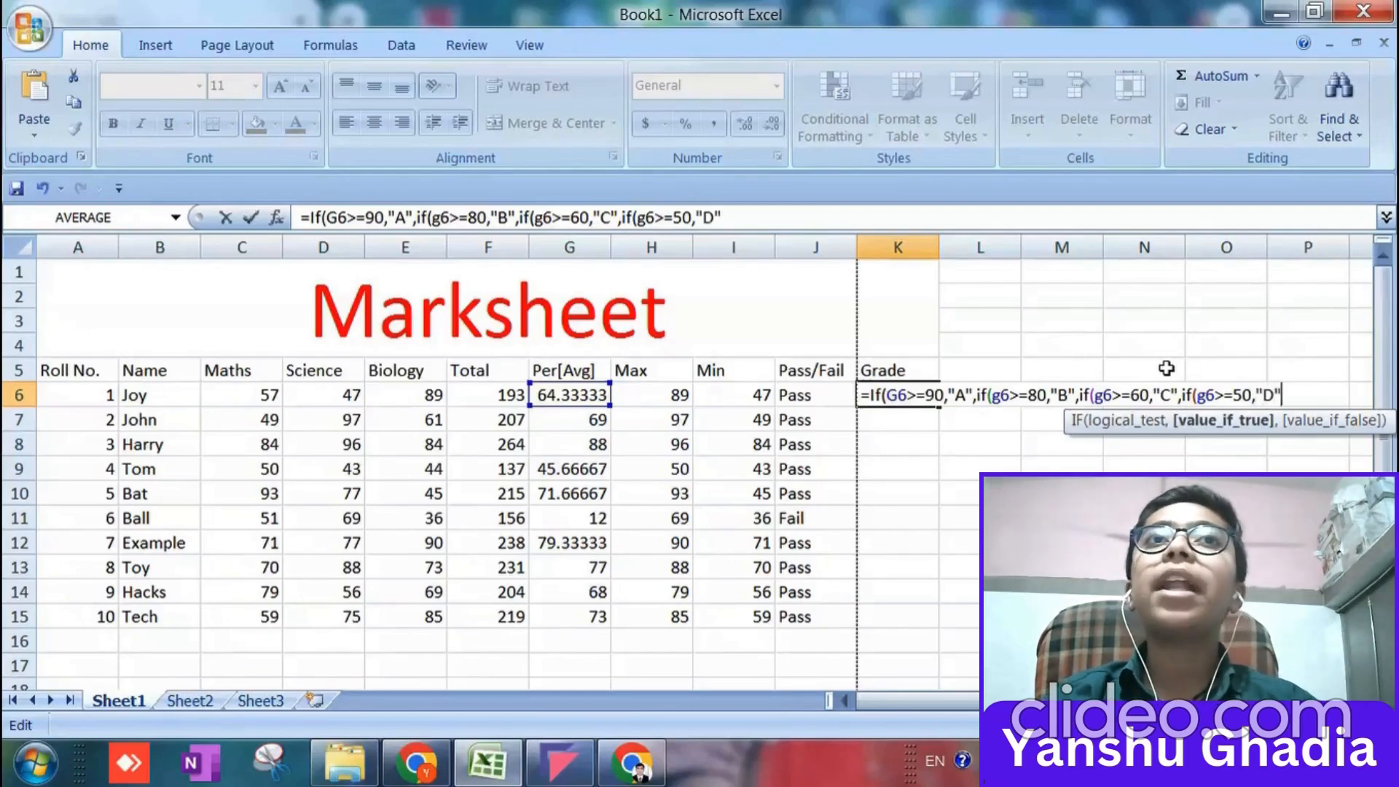
type(",")
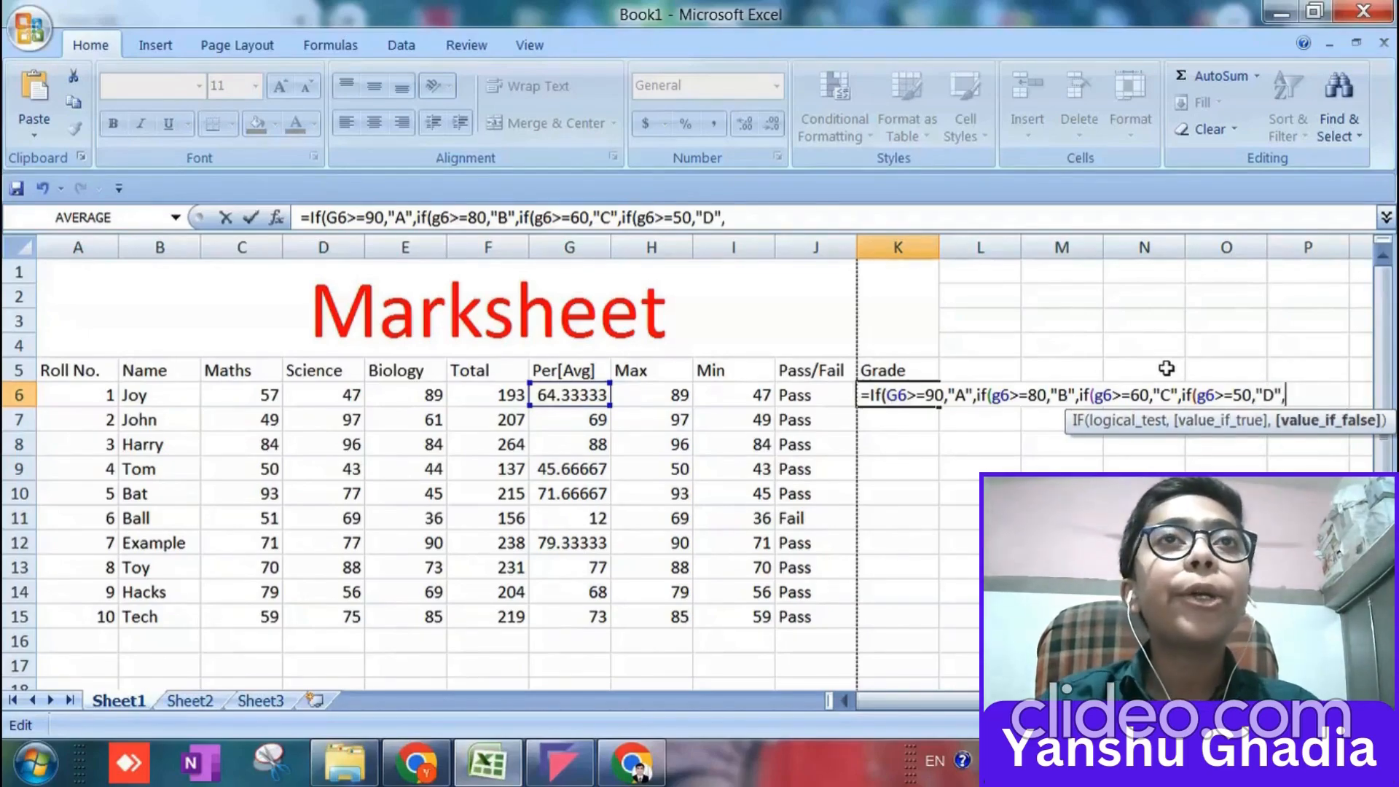
type("if(")
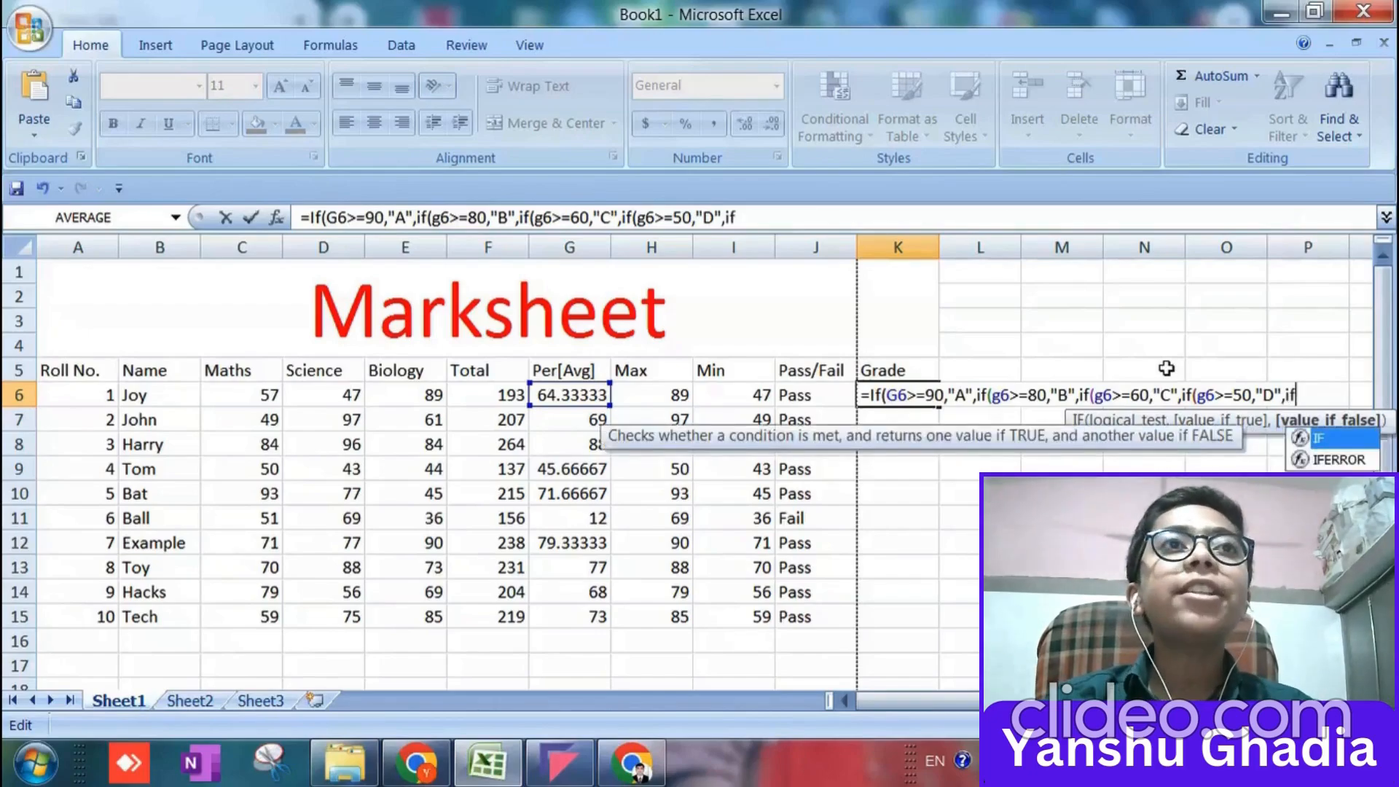
type("g6>=")
Open another nested IF after the "D" grade in the K6 formula, with the test g6<=35.
key("BackSpace")
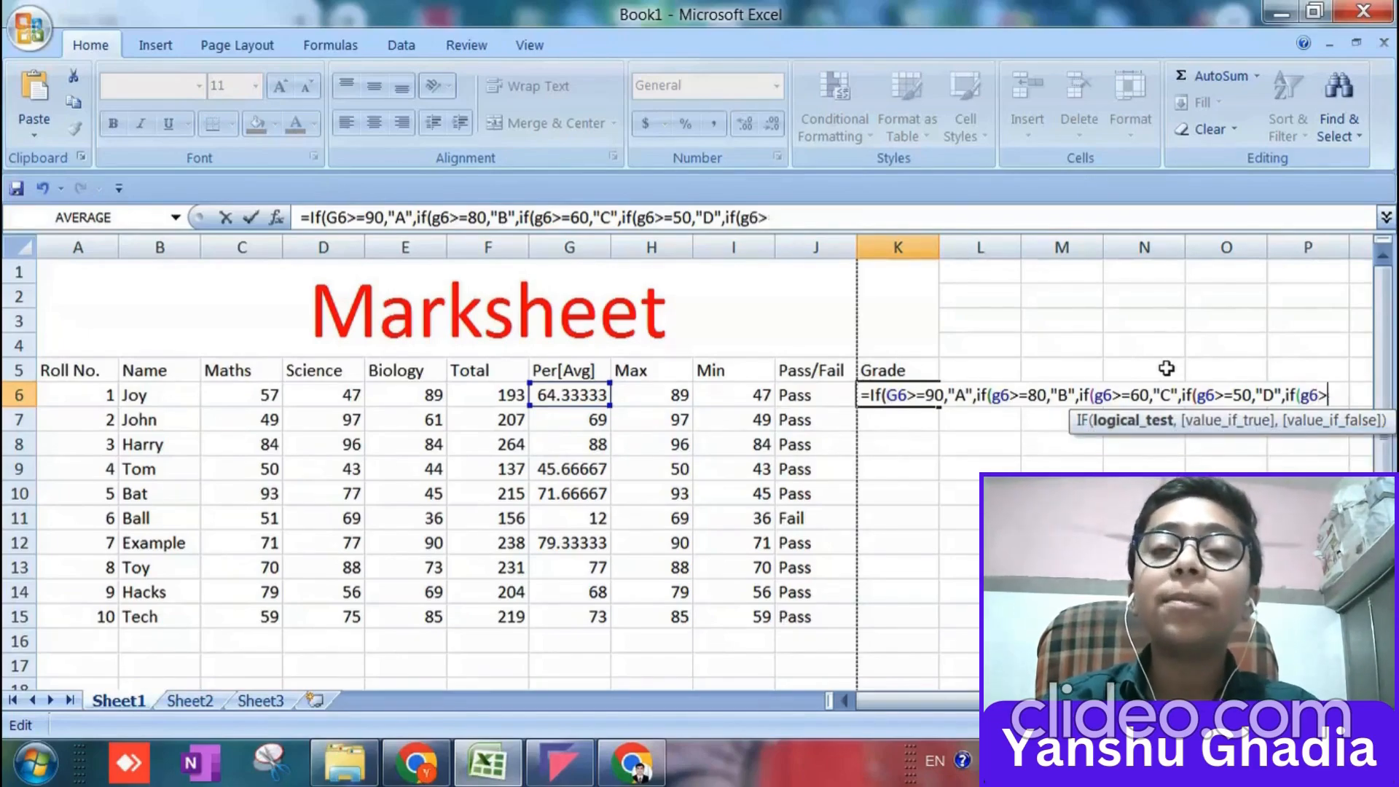
key("BackSpace")
type("<")
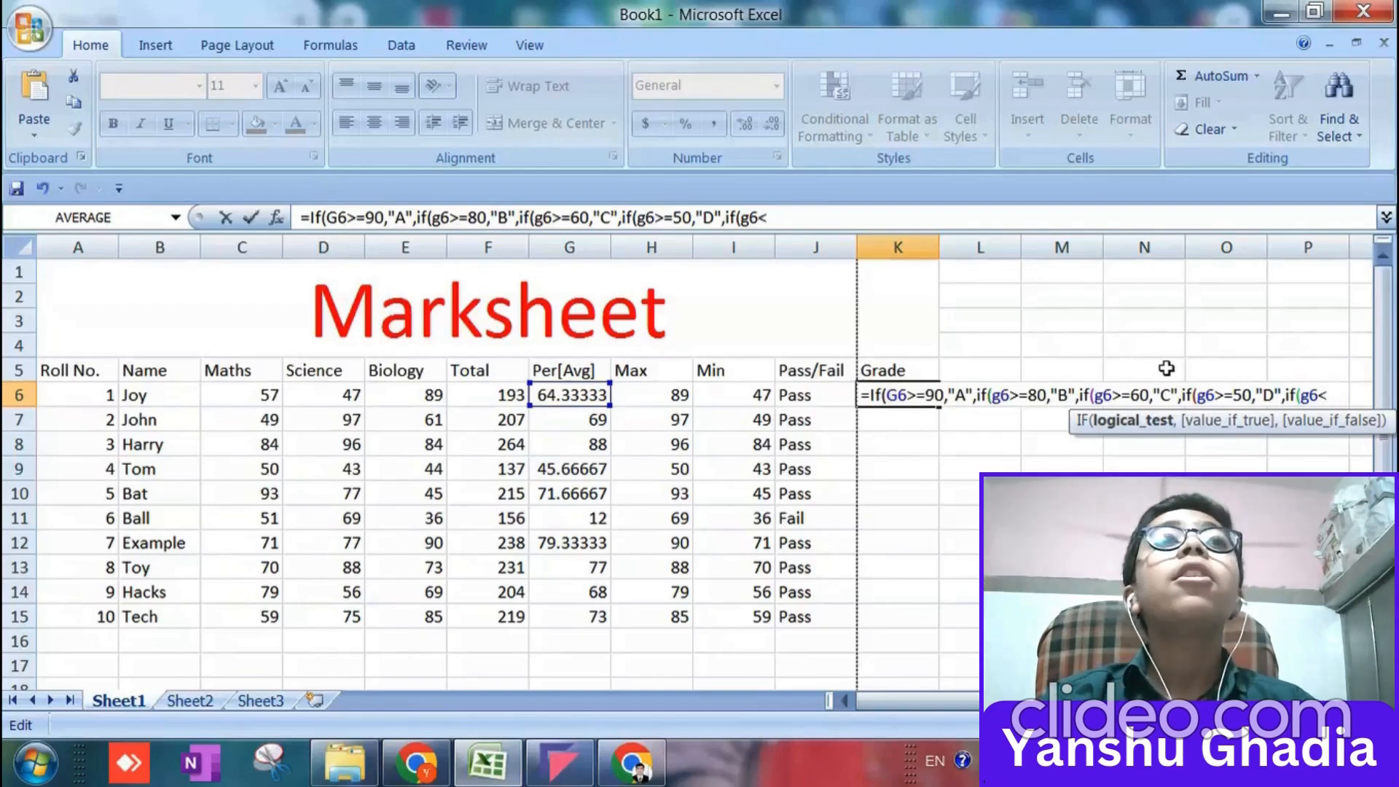
type("=35")
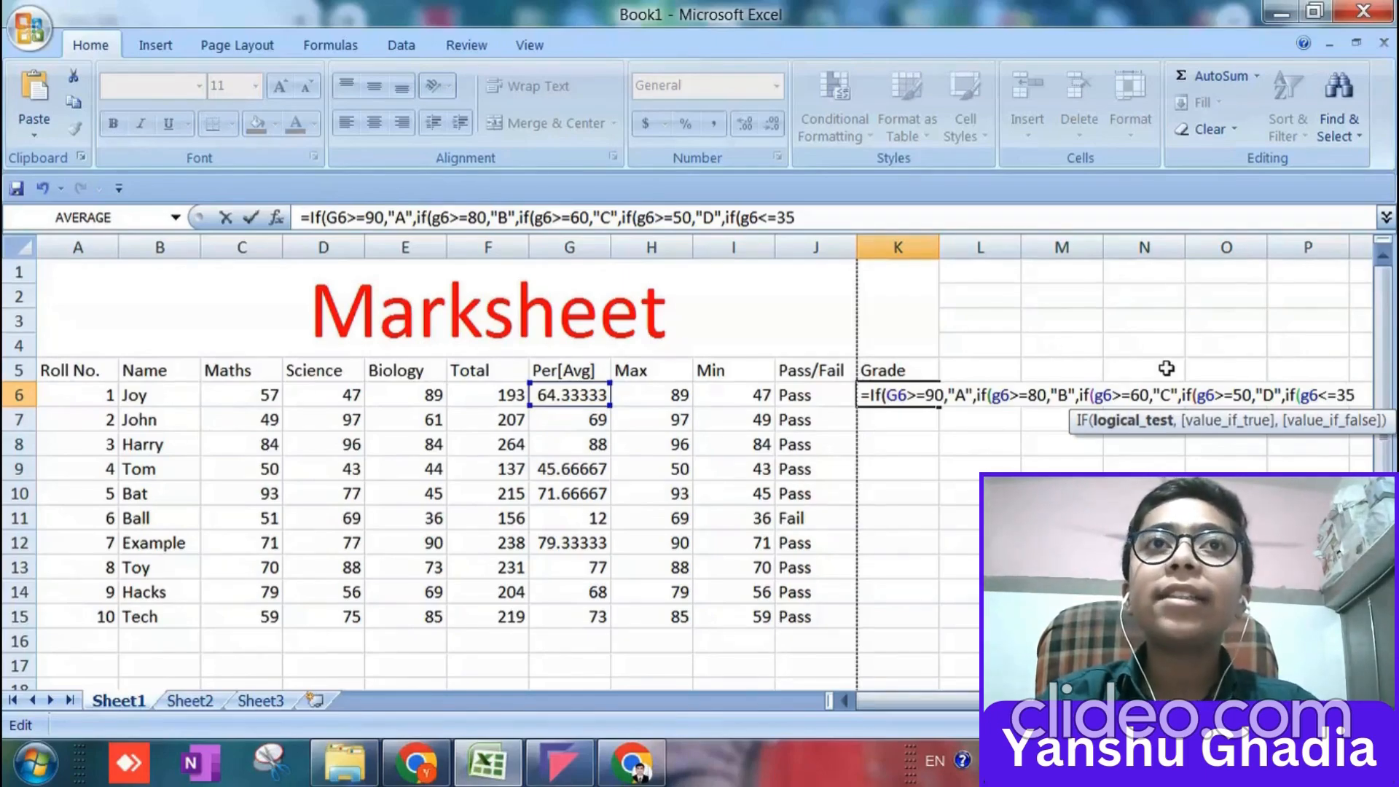
Change the last IF's test to g6>=36 and return "E" when it is true, leaving it open for the false value.
key("BackSpace")
key("BackSpace")
key("BackSpace")
key("BackSpace")
type(">=36")
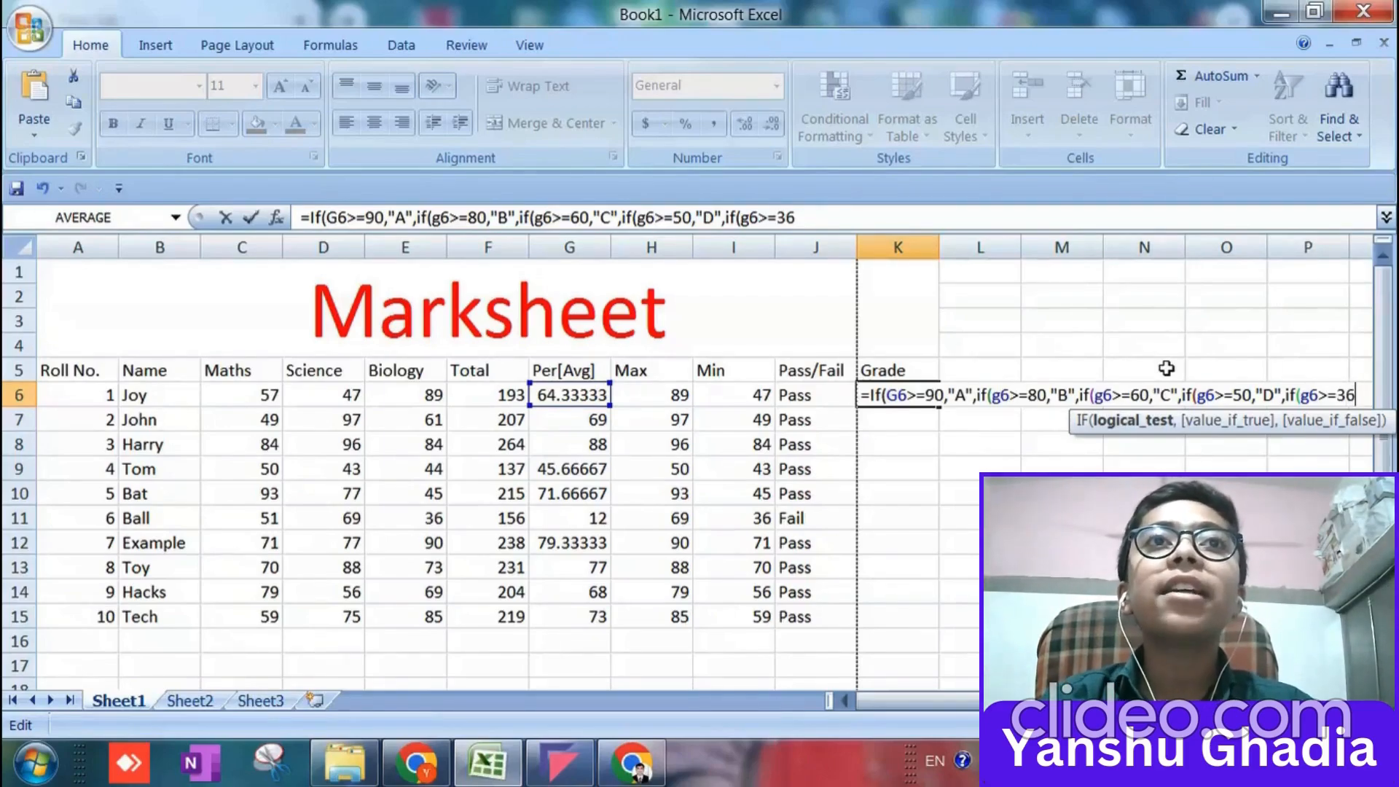
type(",\"E")
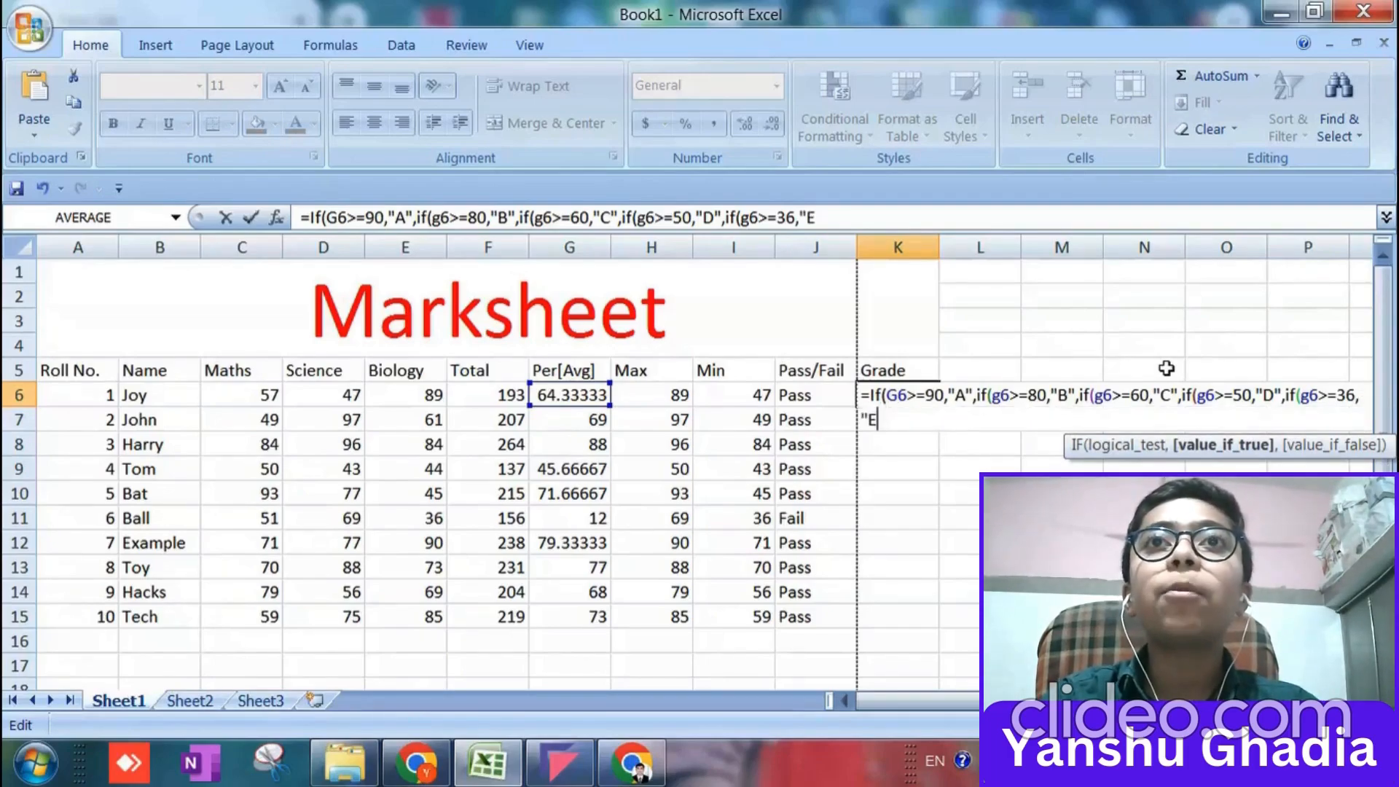
type("\"")
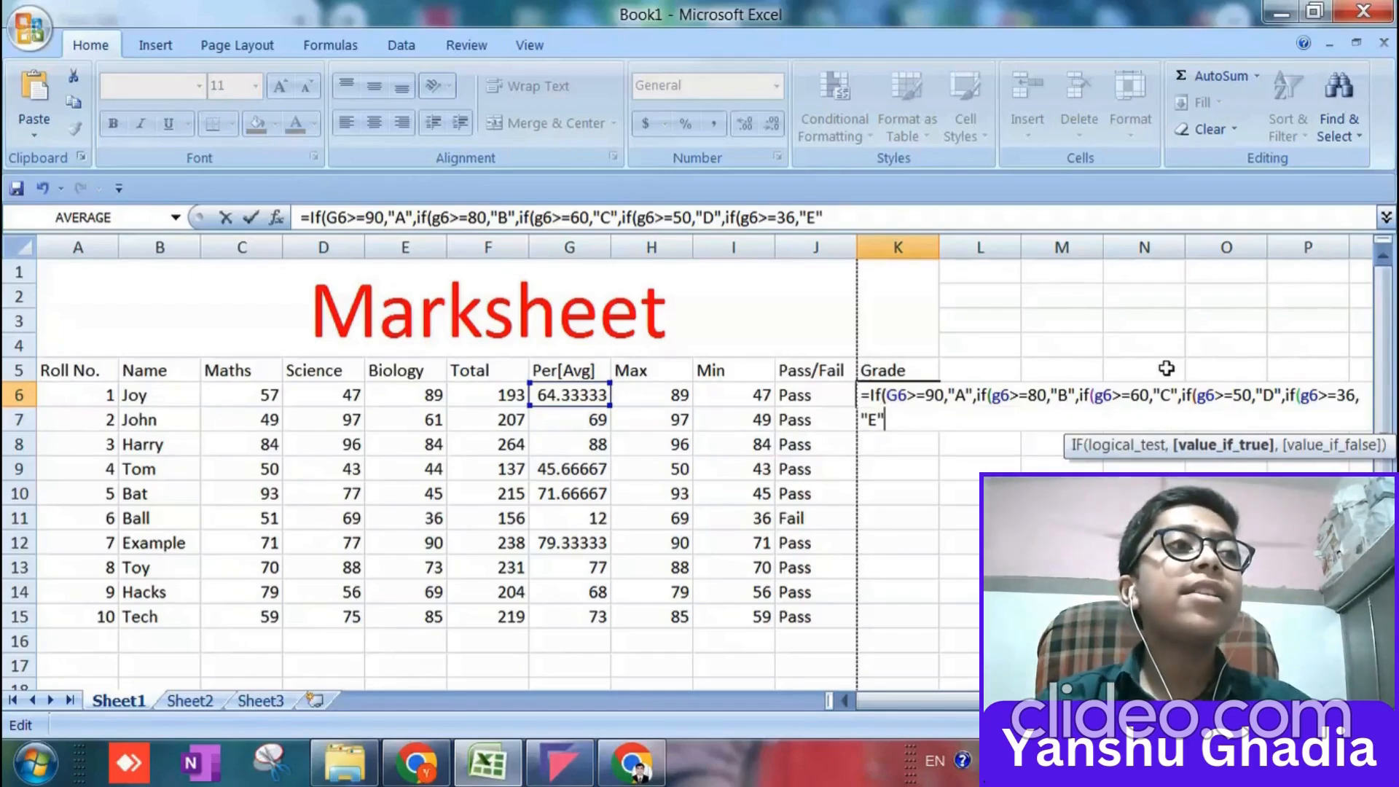
Complete the K6 grade formula with If(g6>=35,"Fail") and all closing parentheses, enter it, and reselect K6.
type(",")
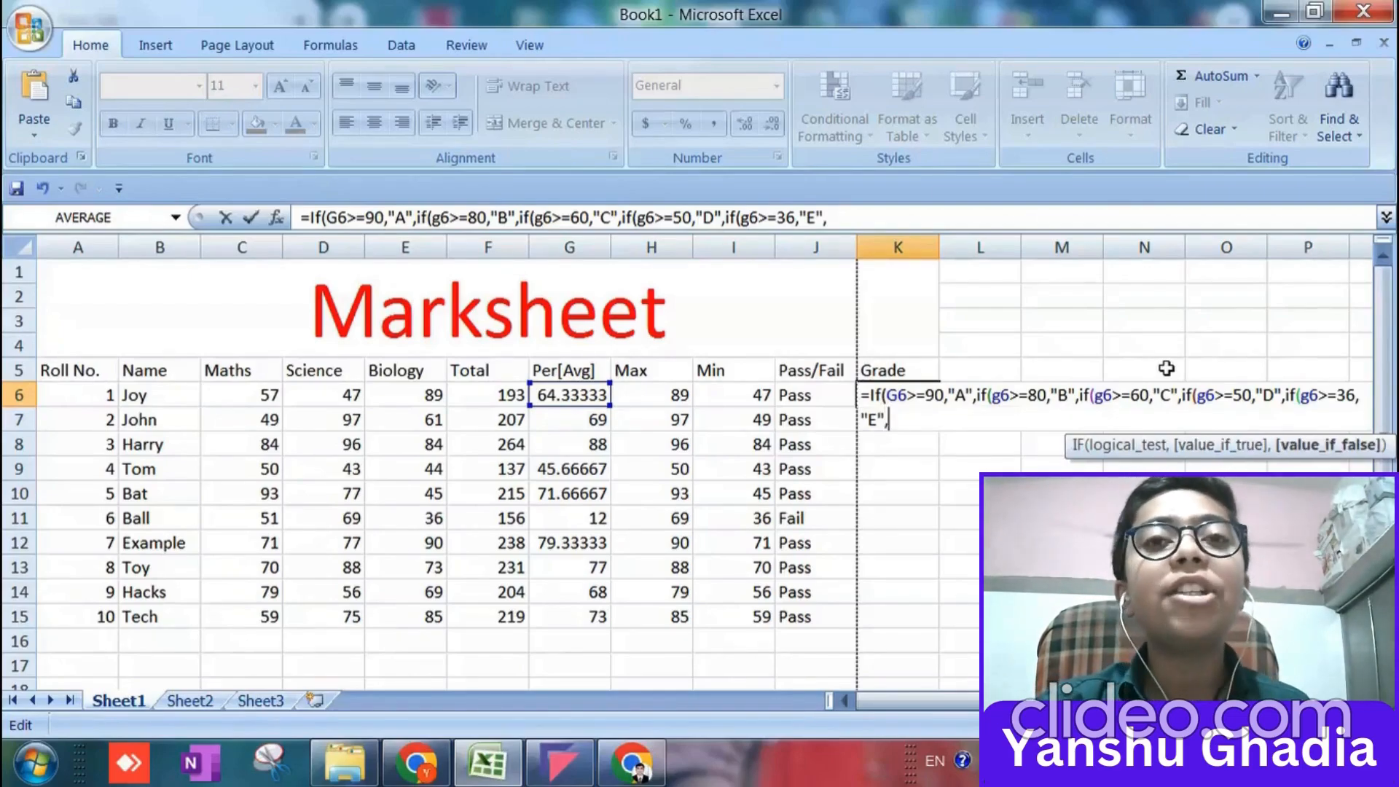
type("If")
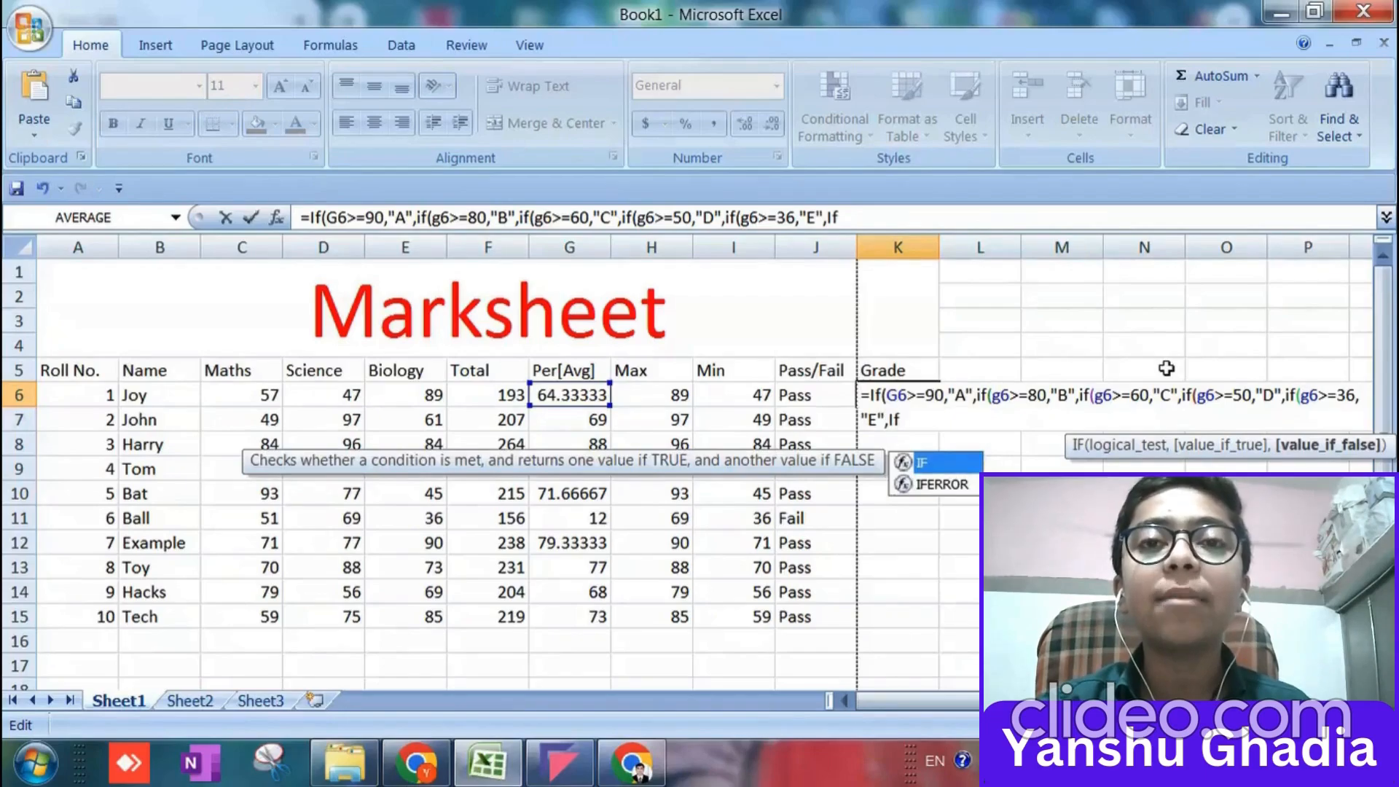
type("(")
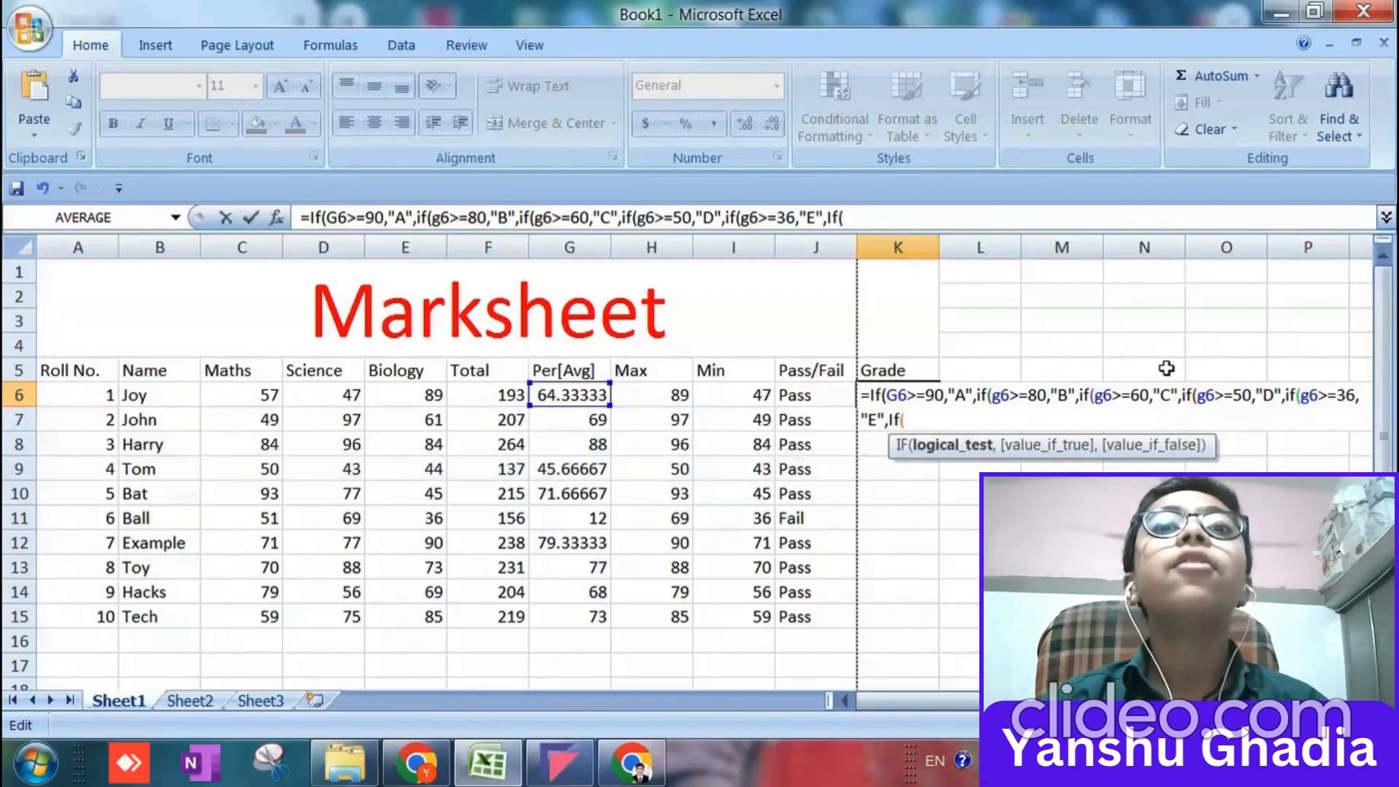
type("g6")
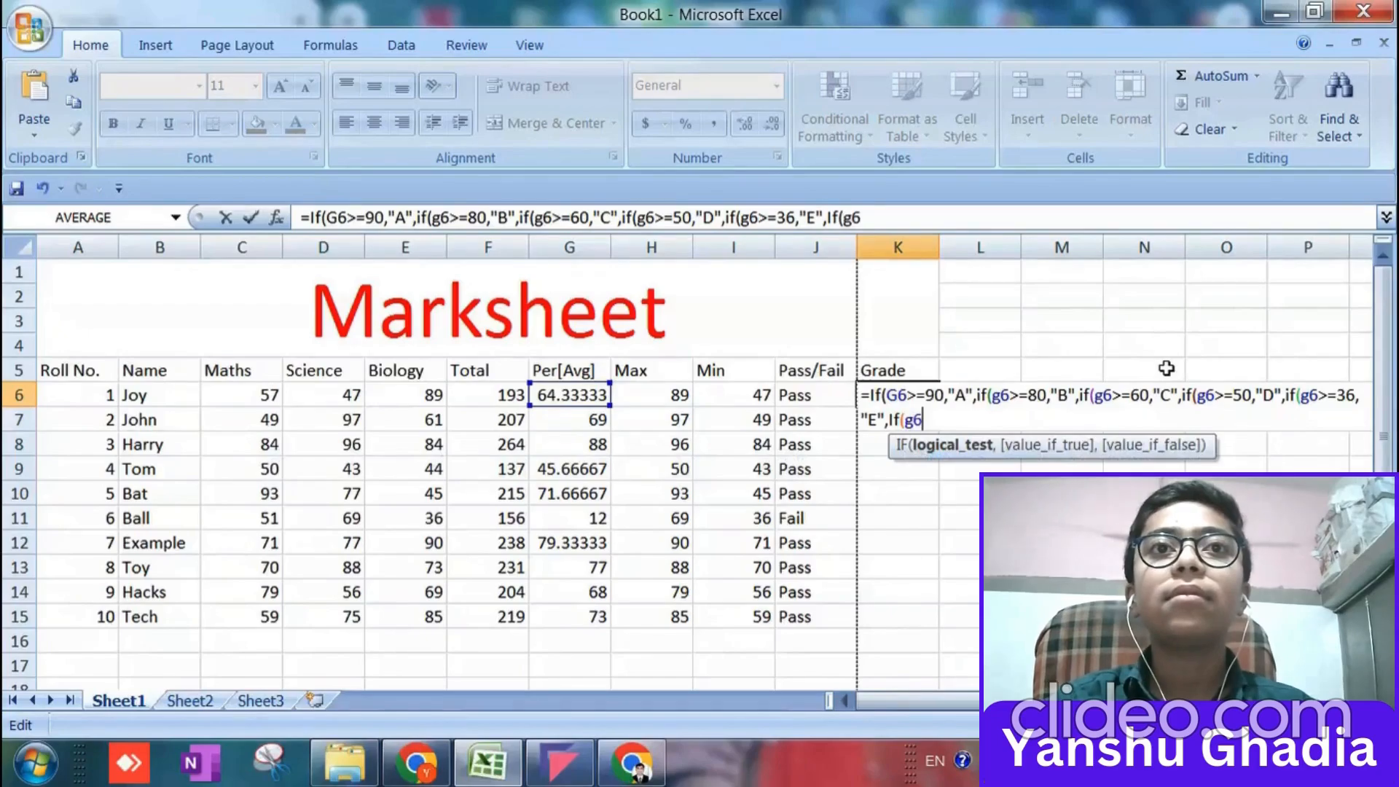
type(">")
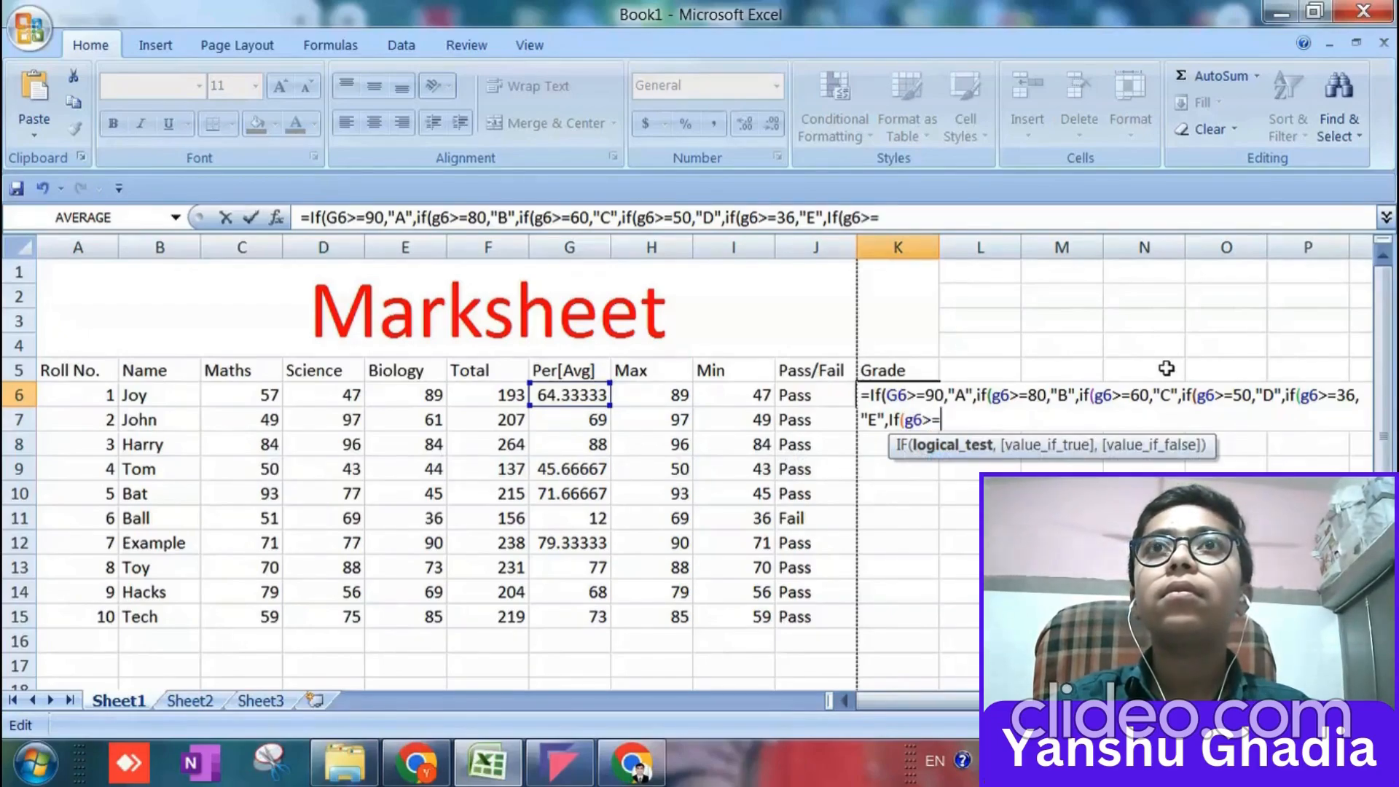
type("=35")
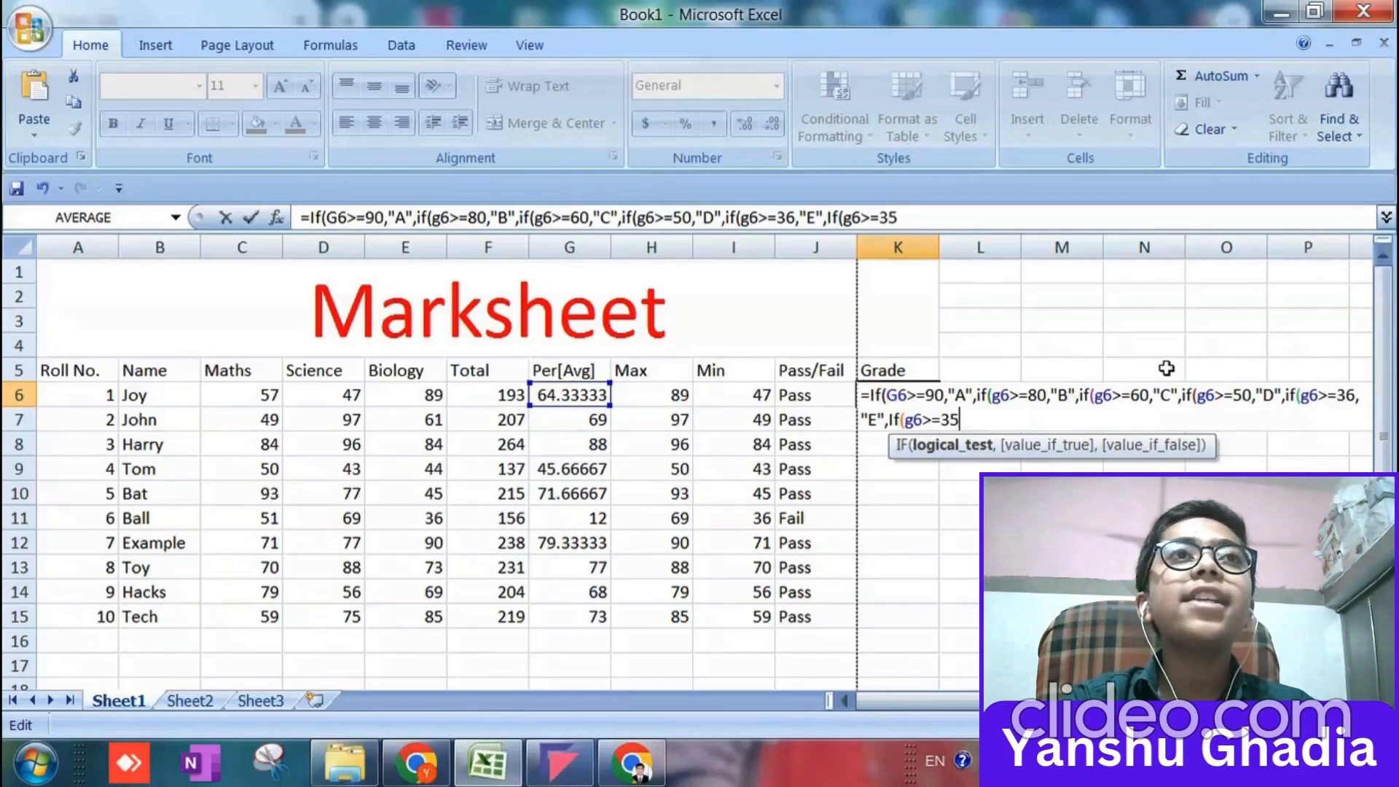
type(",\"Fa")
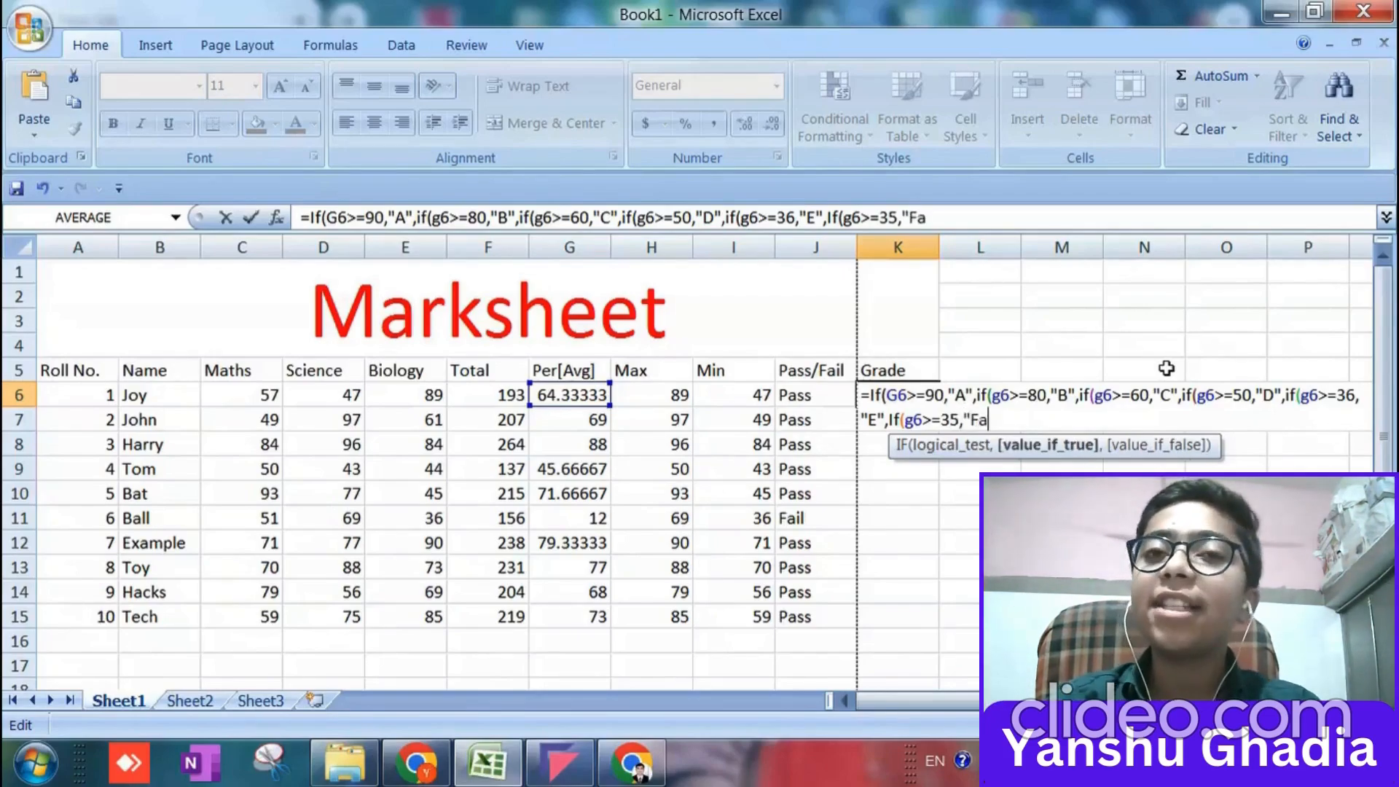
type("il\"")
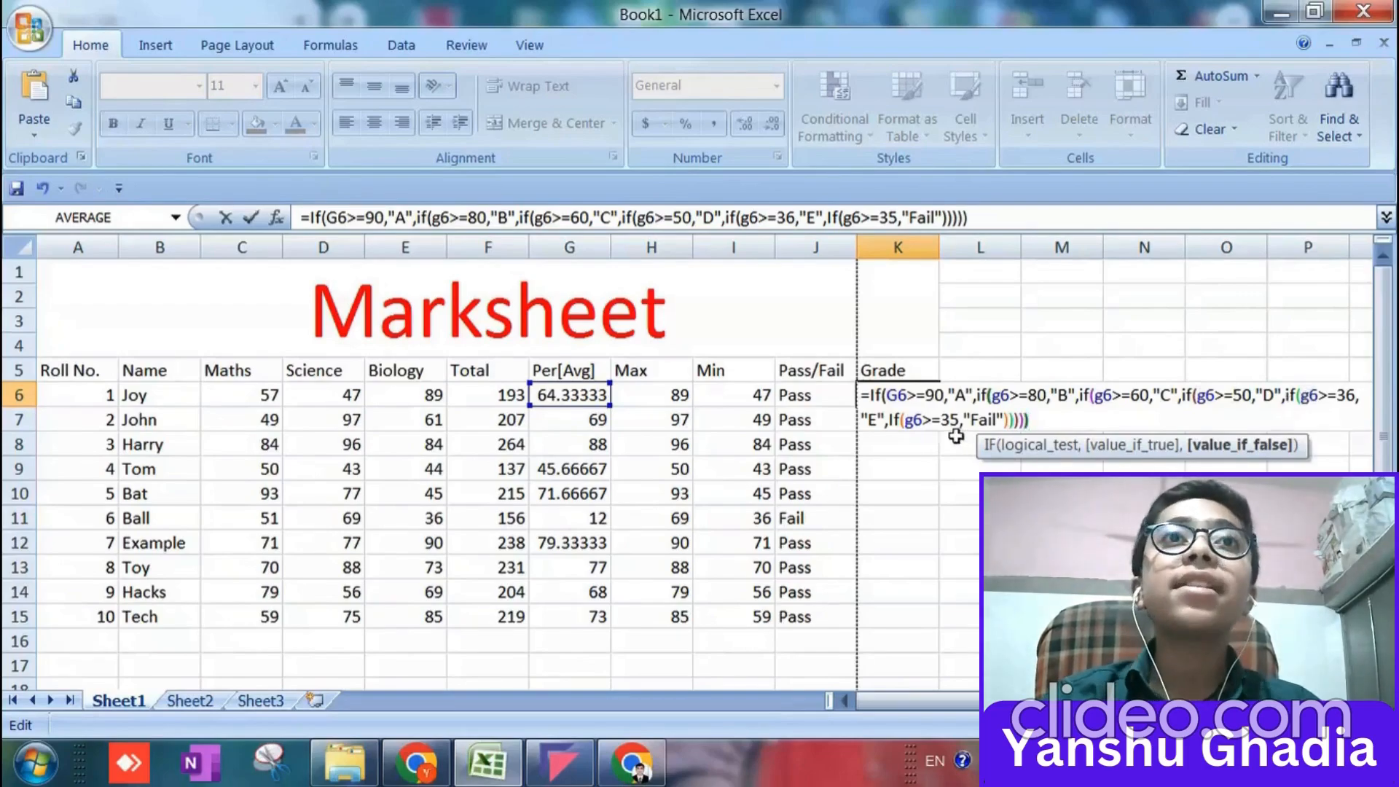
type(")")
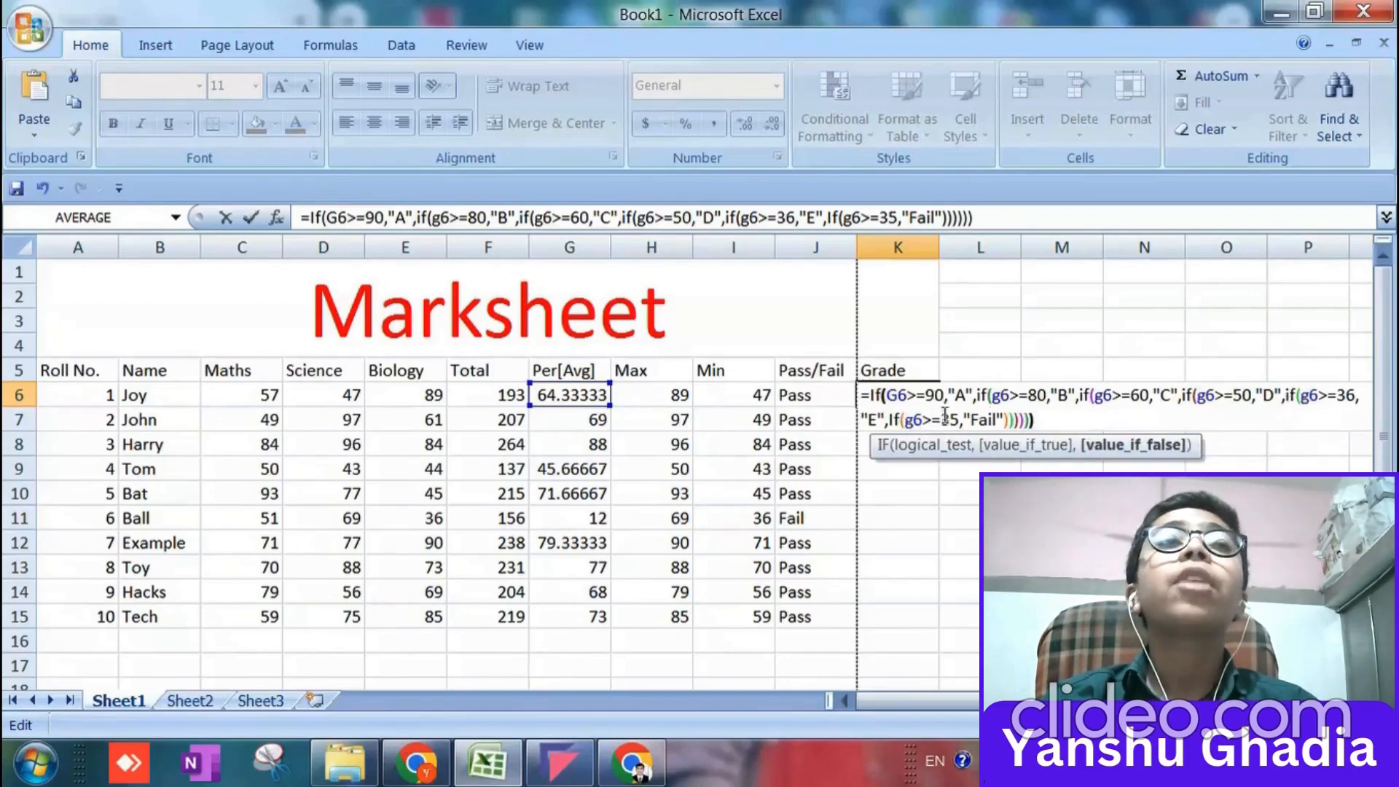
key("Return")
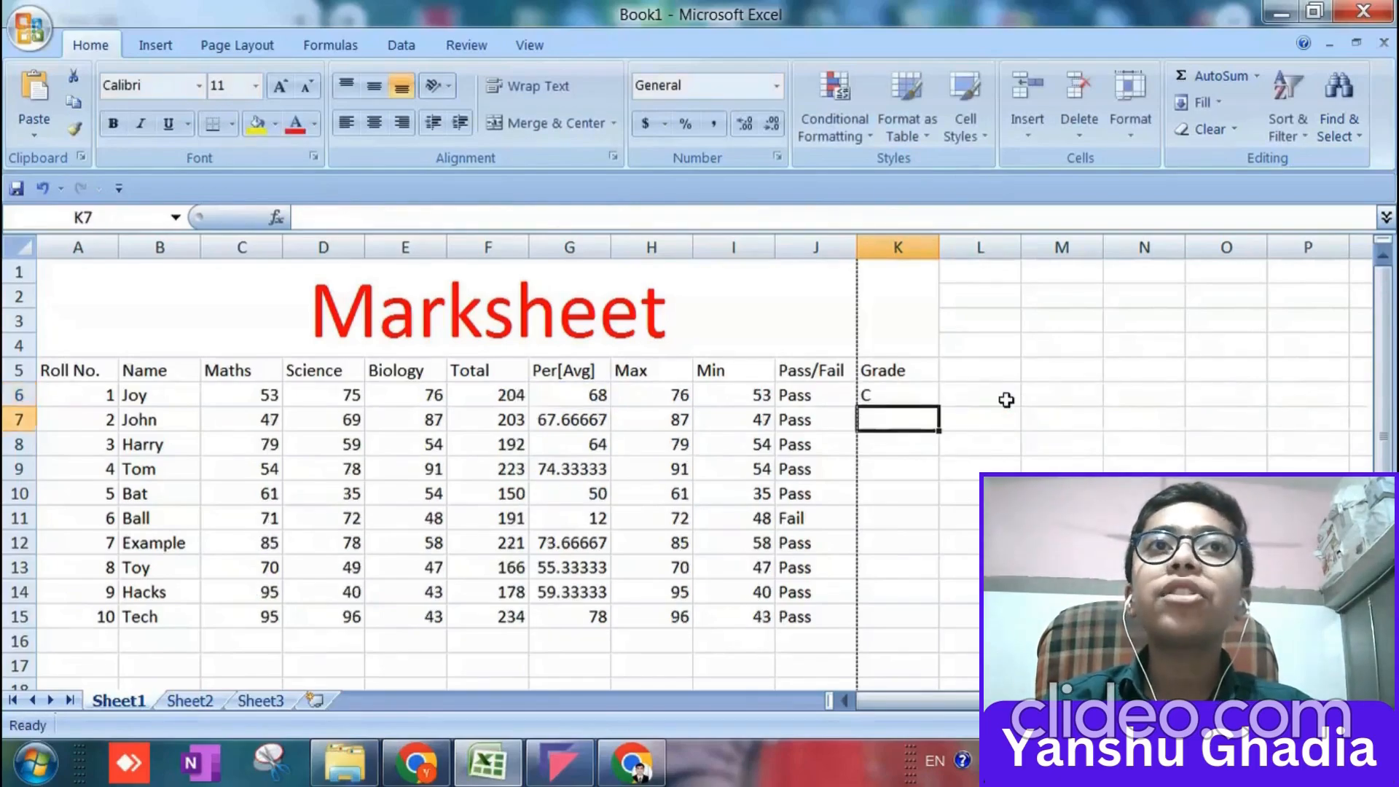
left_click(882, 398)
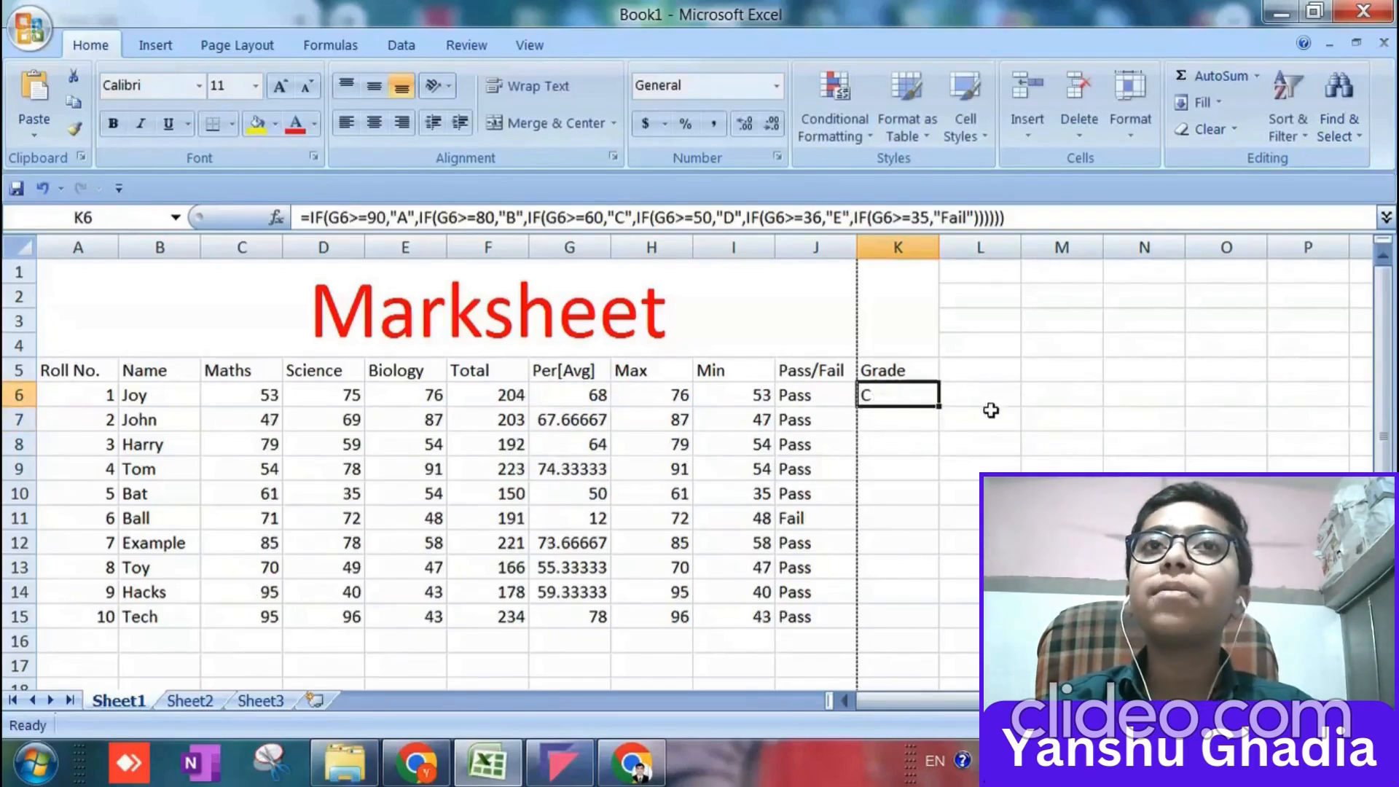
Try filling the K6 grade formula down through K15 and inspect the copied formula in K11.
left_click_drag(941, 408, 921, 615)
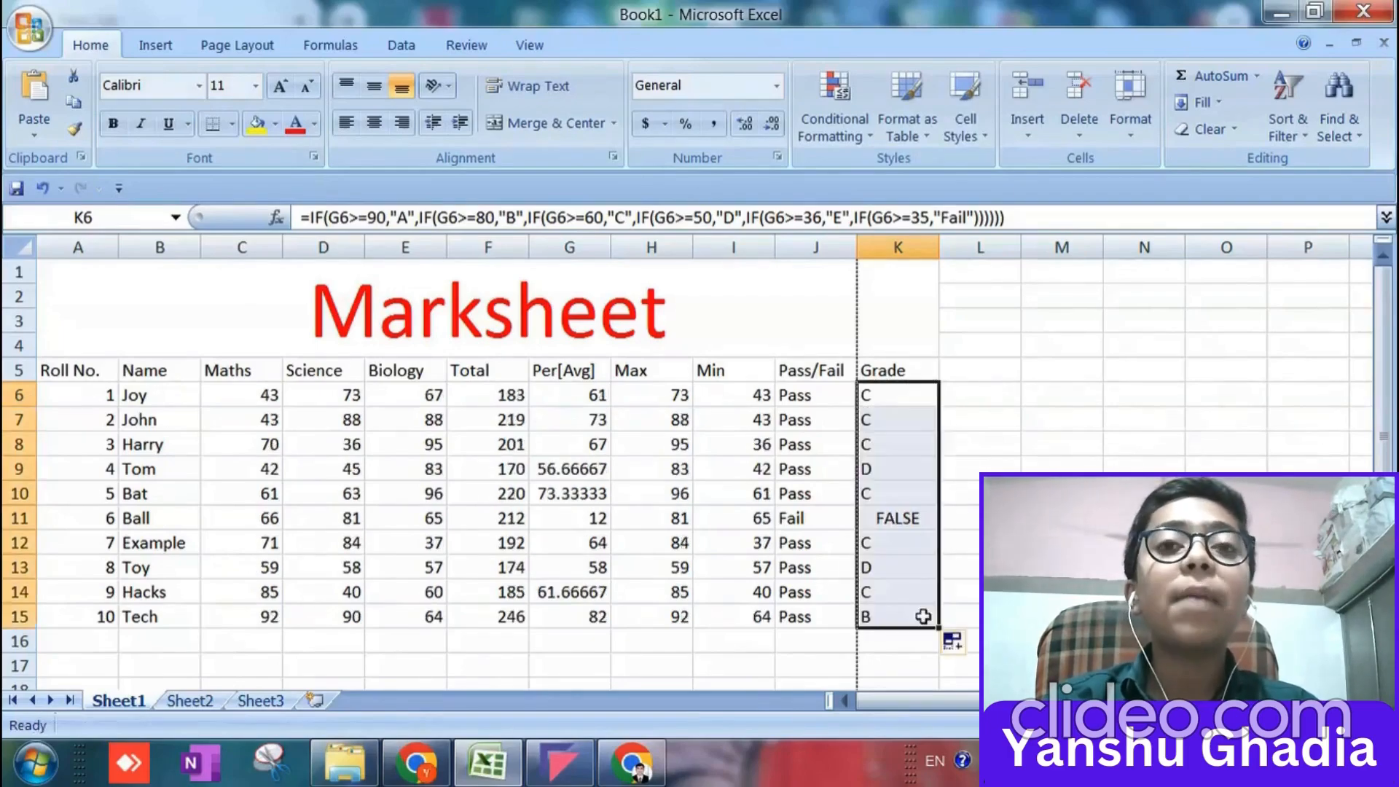
left_click(912, 517)
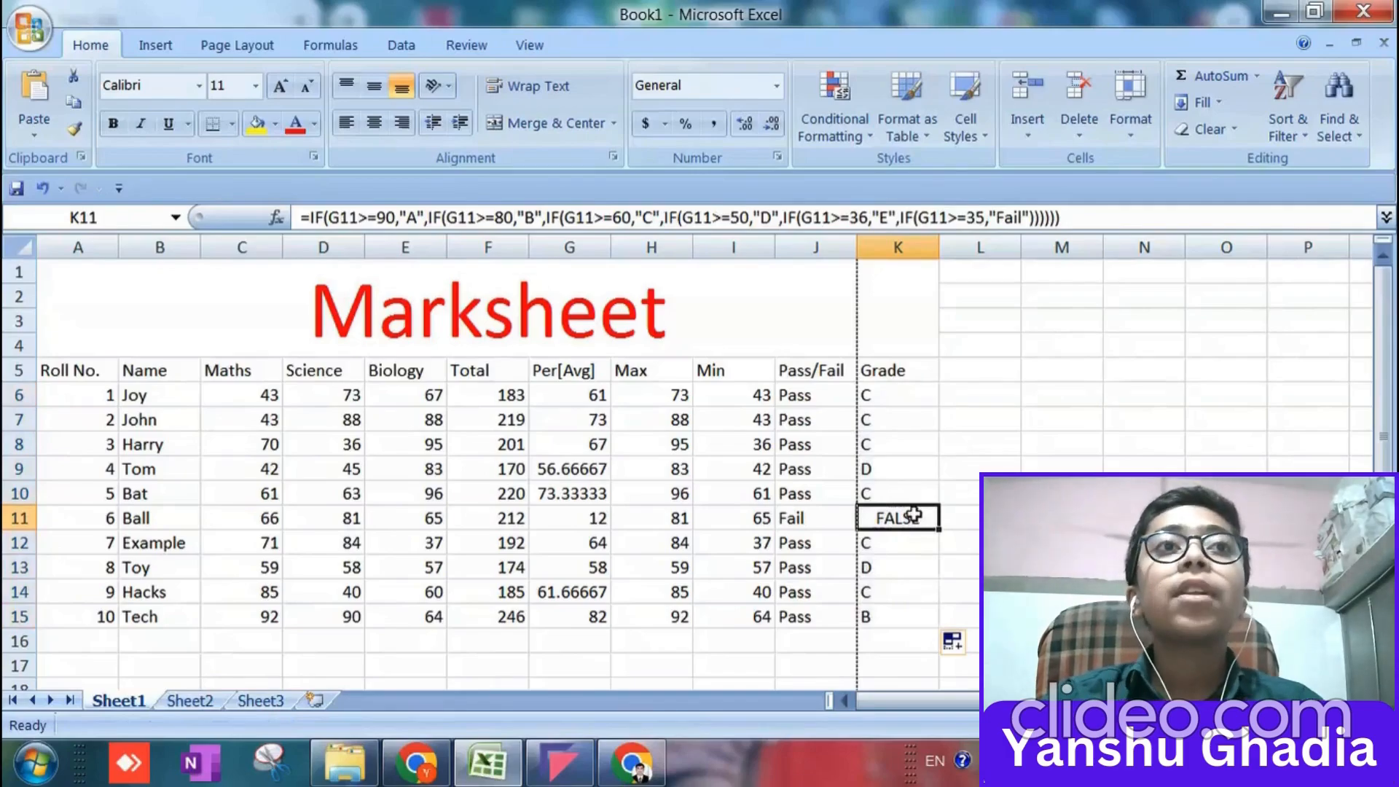
double_click(913, 517)
Clear the copied grade formulas from K7:K15, keeping the original in K6.
left_click_drag(899, 615, 896, 418)
key("Delete")
Change the last IF test in the K6 grade formula to G6<=35 so that it returns "Fail".
left_click(895, 395)
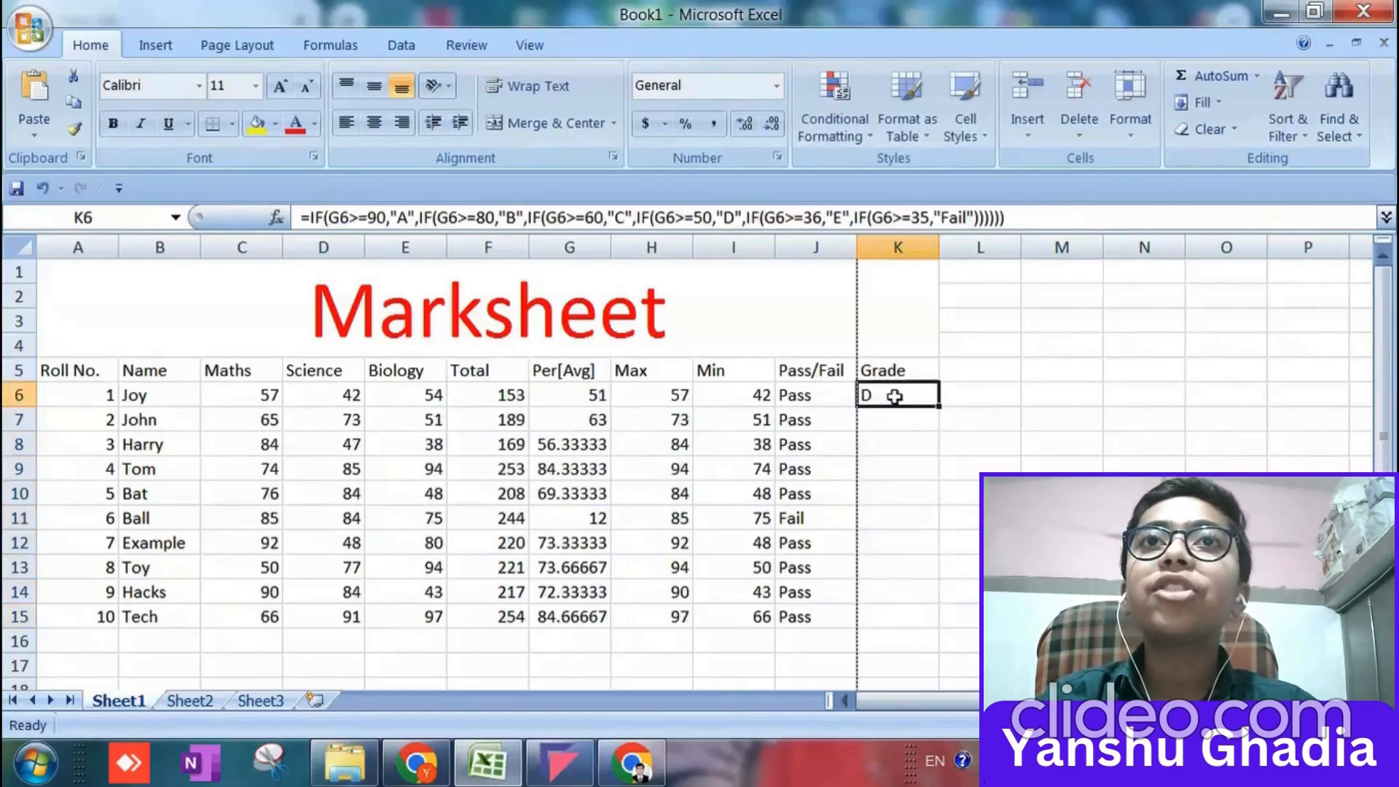
double_click(895, 396)
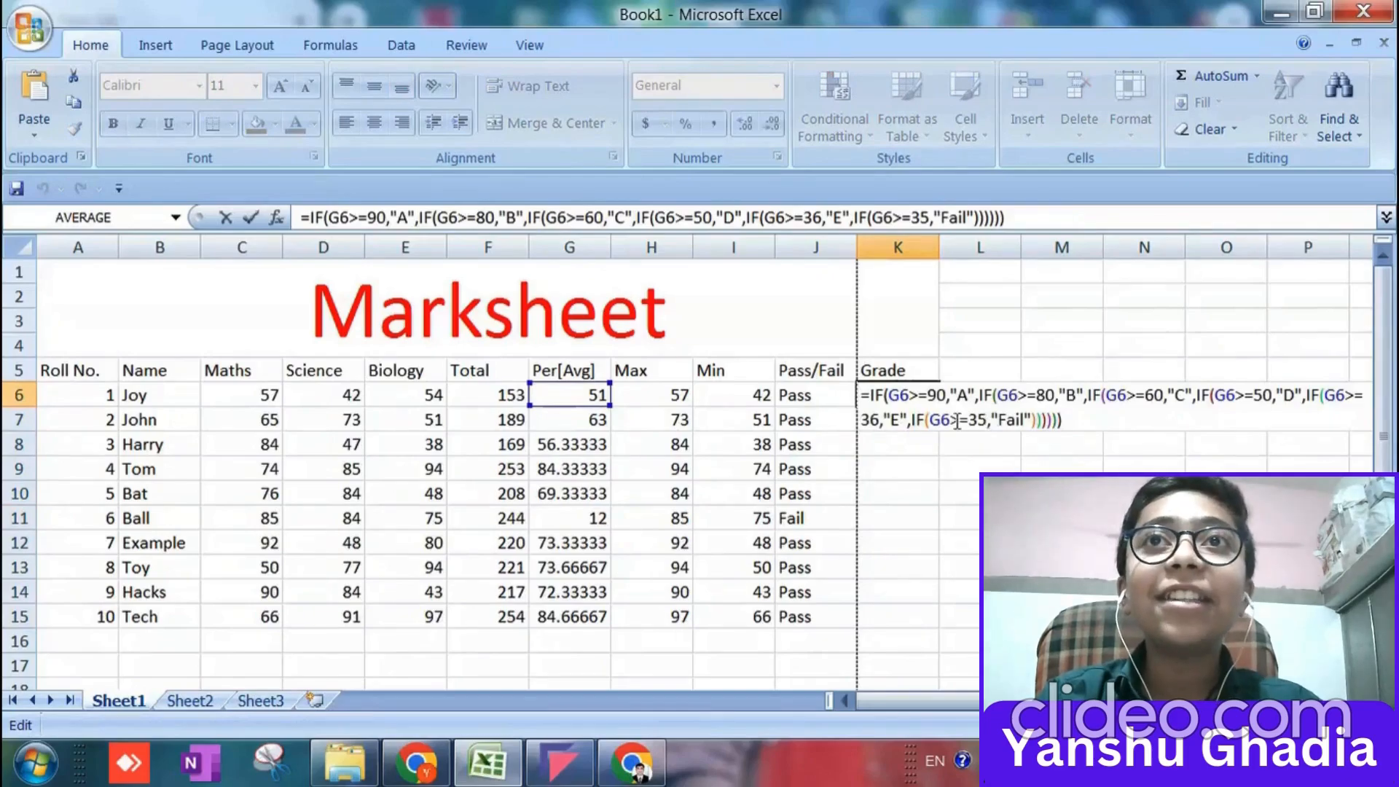
left_click(957, 421)
key("BackSpace")
type("<")
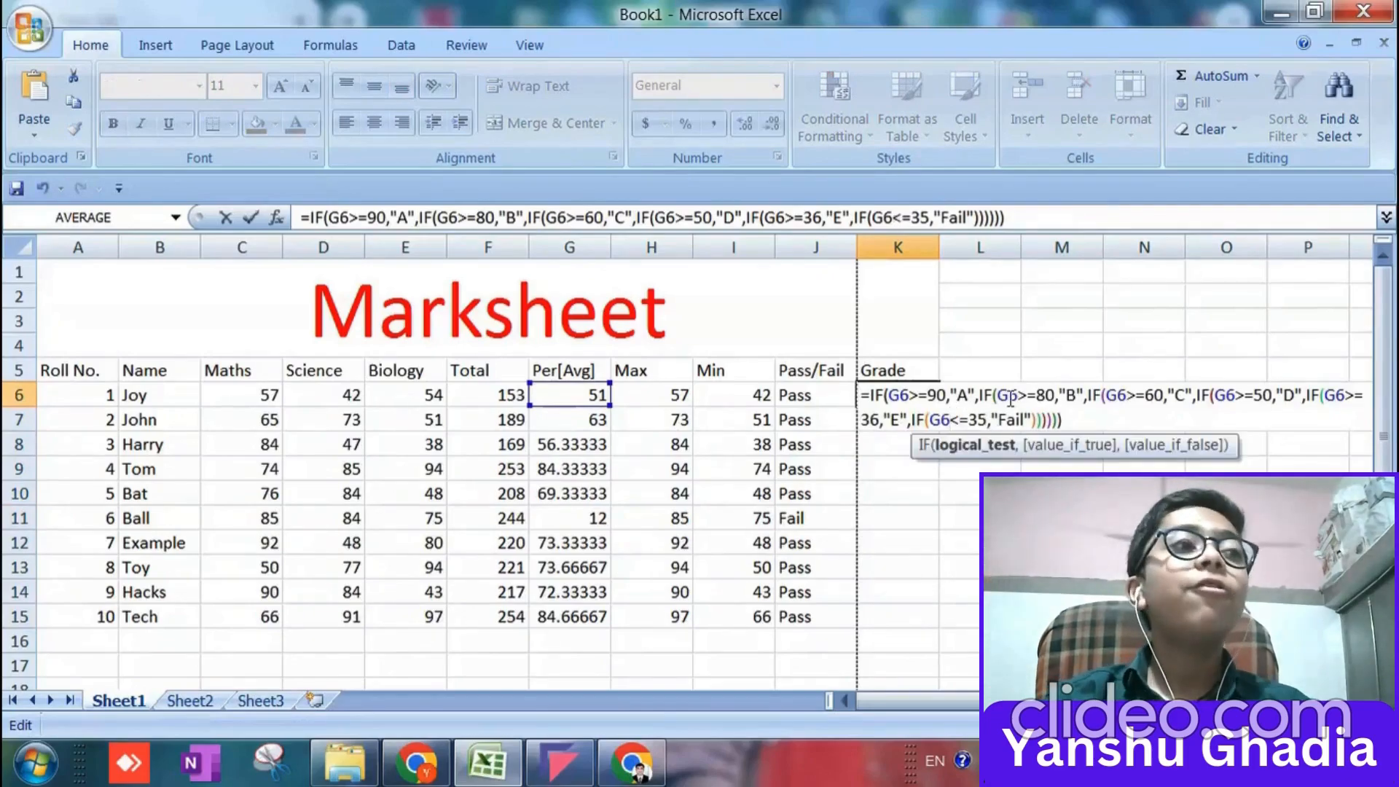
key("Return")
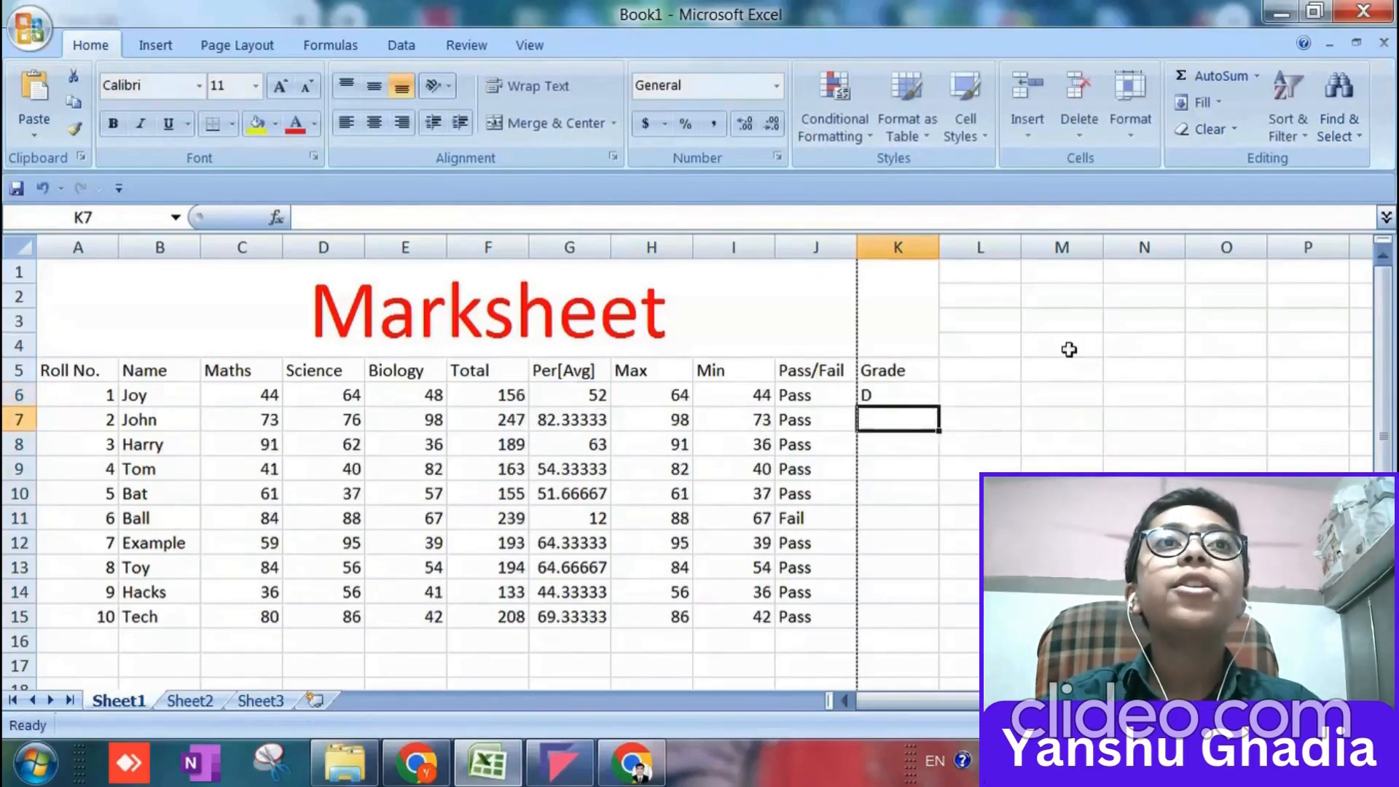
Fill the K6 grade formula down through K15 and check the copied formula in K11.
left_click(885, 396)
left_click_drag(932, 410, 905, 617)
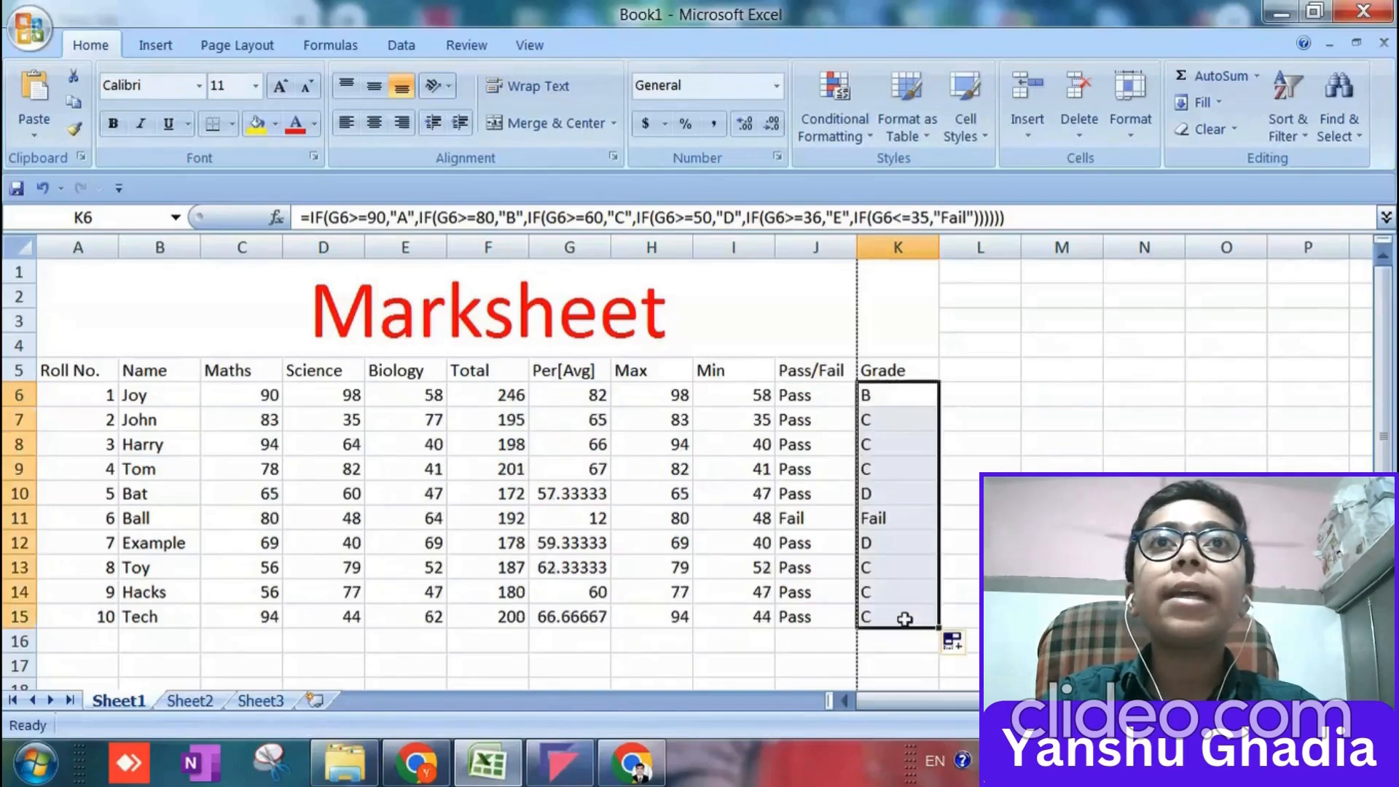
left_click(896, 518)
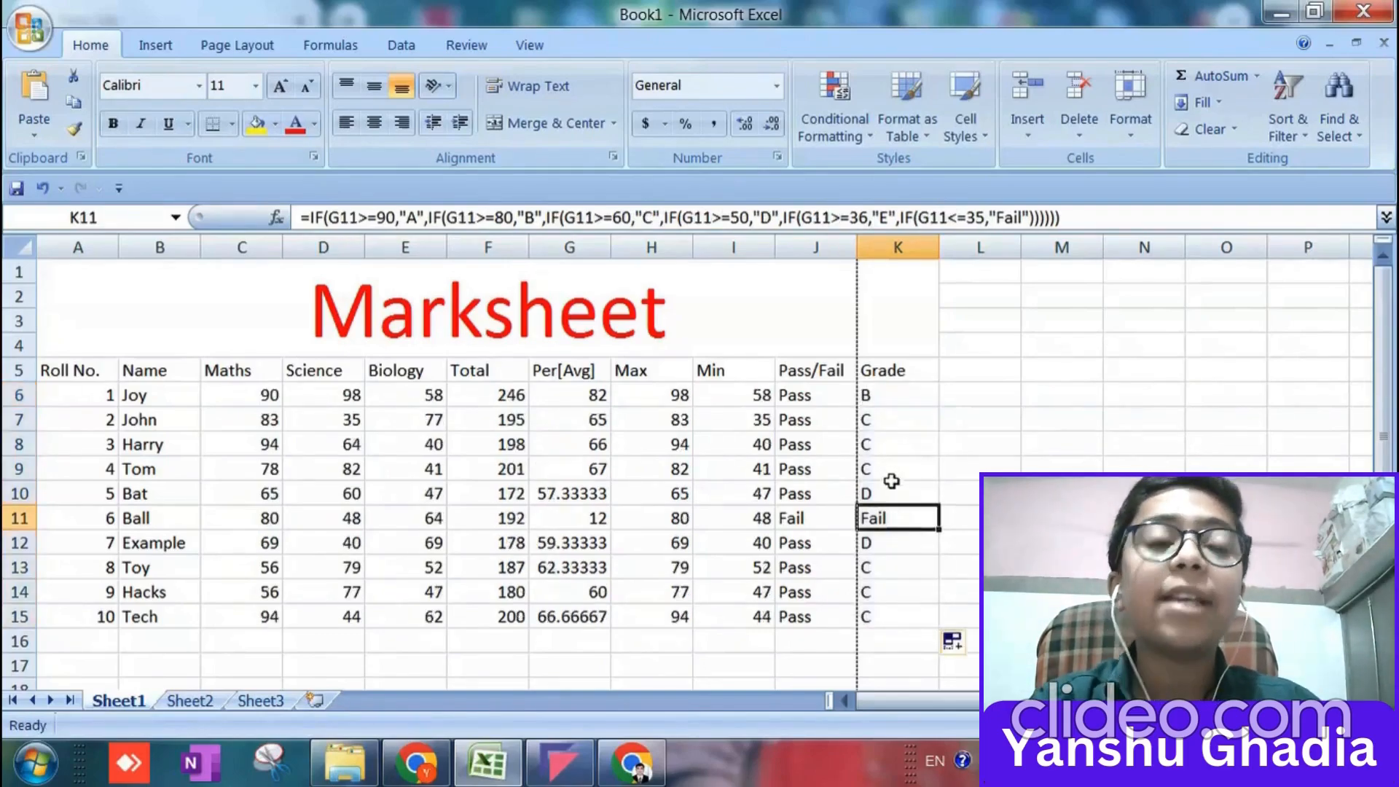
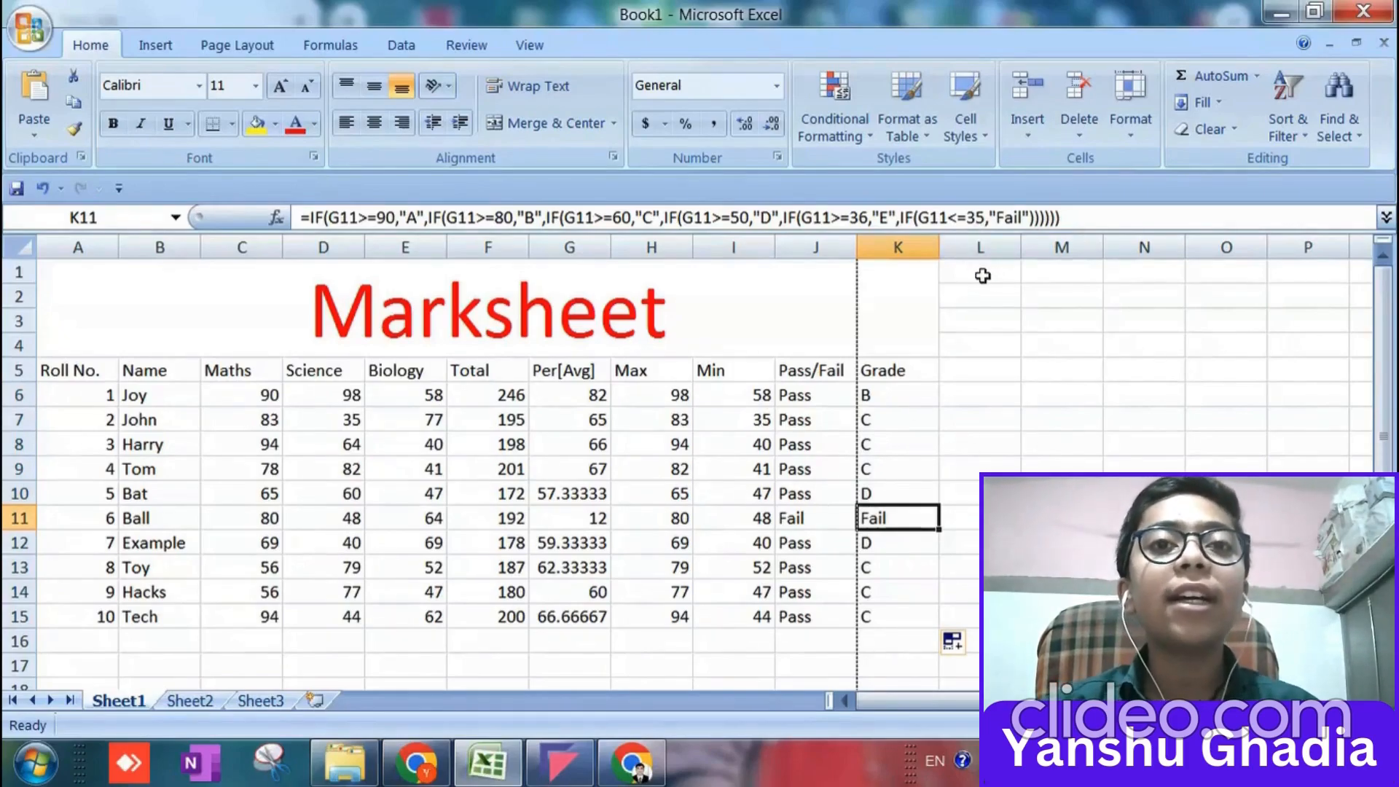
Fill the header cells A5:K5 with a light orange theme colour.
left_click(893, 397)
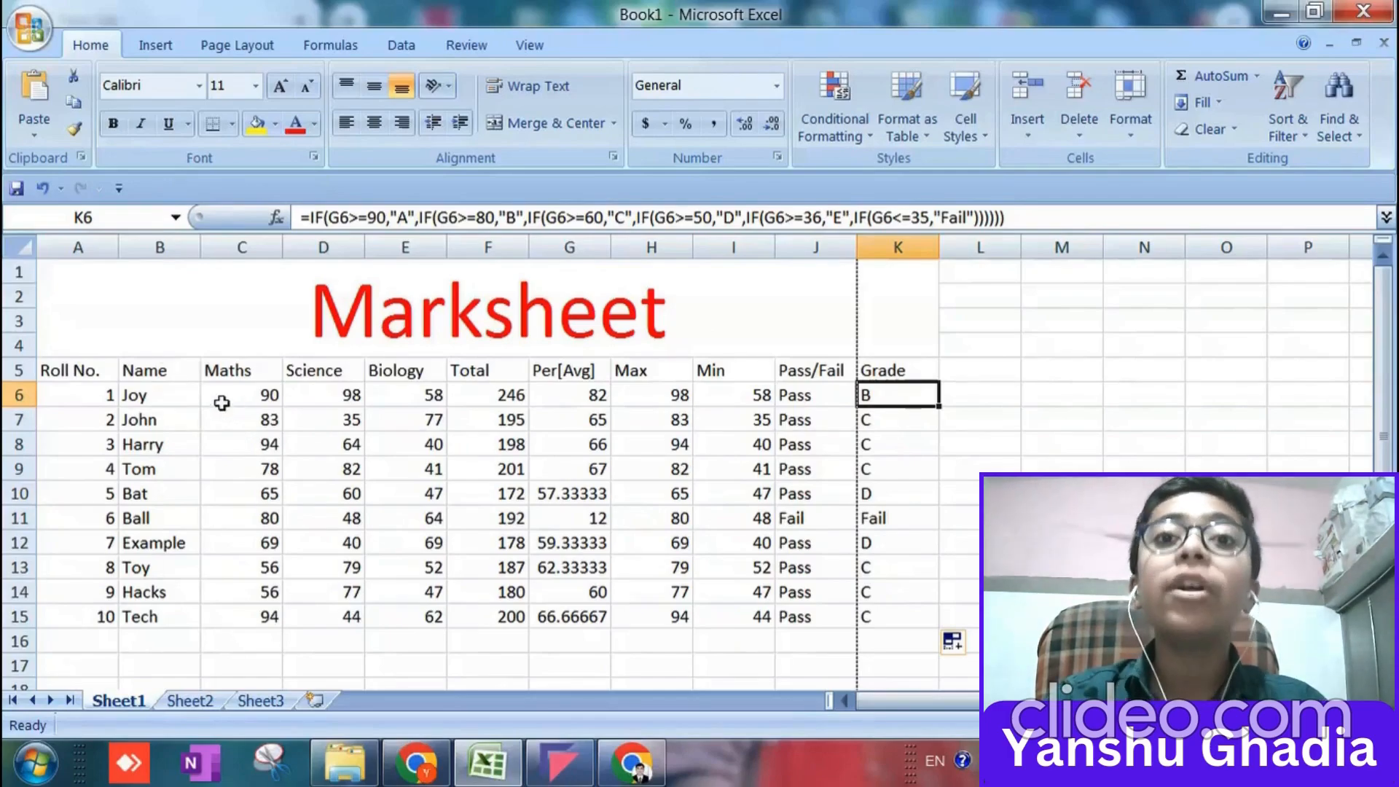
left_click(68, 365)
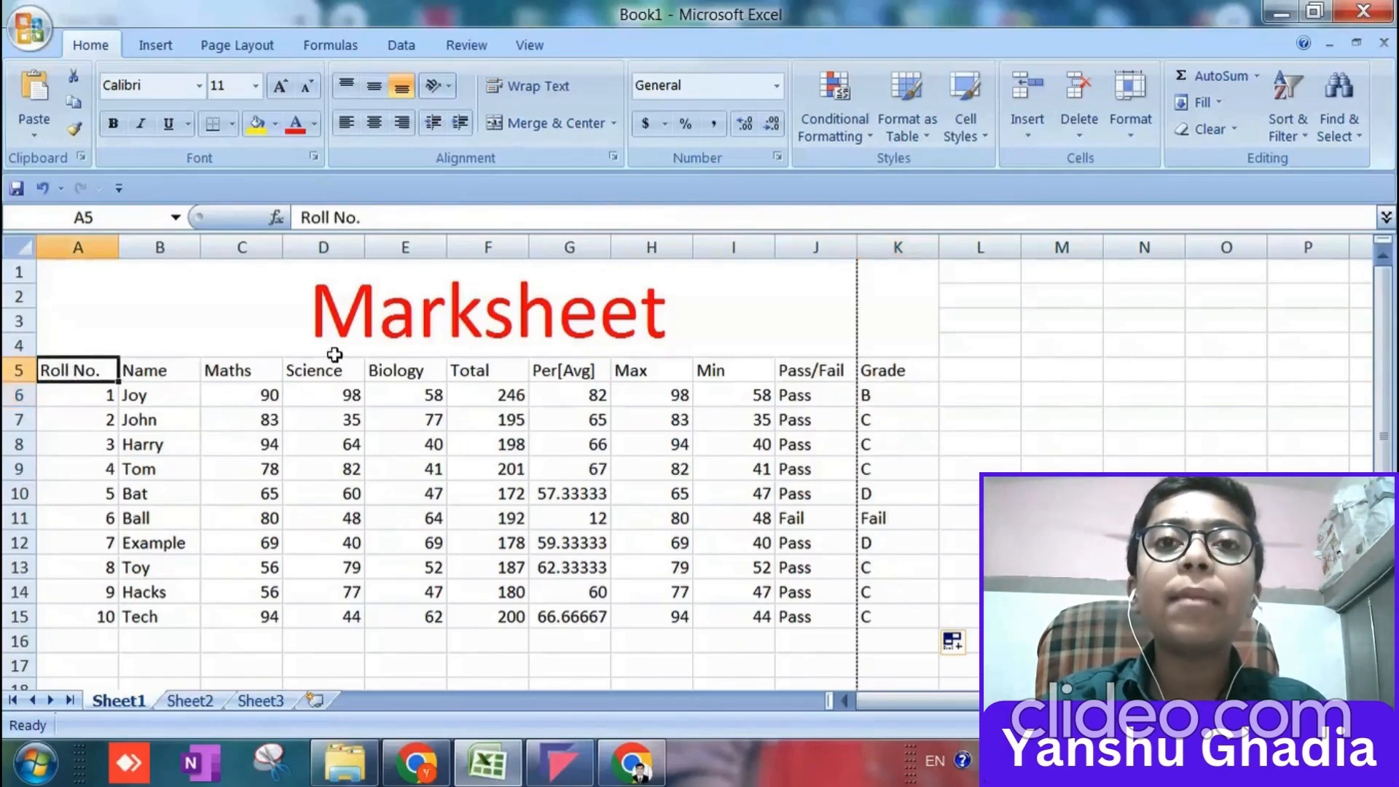
key("shift+Right")
key("shift+Right")
key("shift+Right")
key("shift+Right")
key("shift+Right")
key("shift+Right")
key("shift+Right")
key("shift+Right")
key("shift+Right")
key("shift+Right")
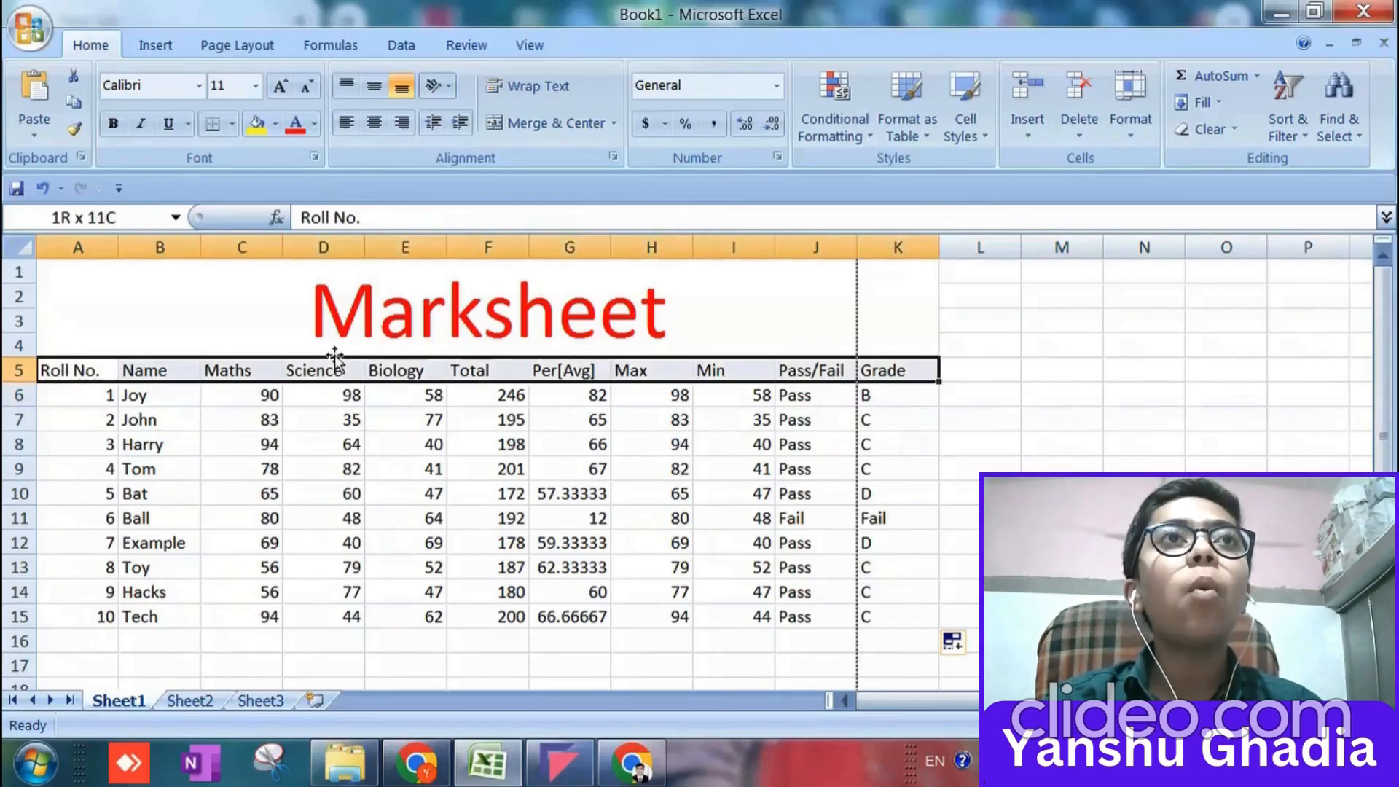
left_click(275, 124)
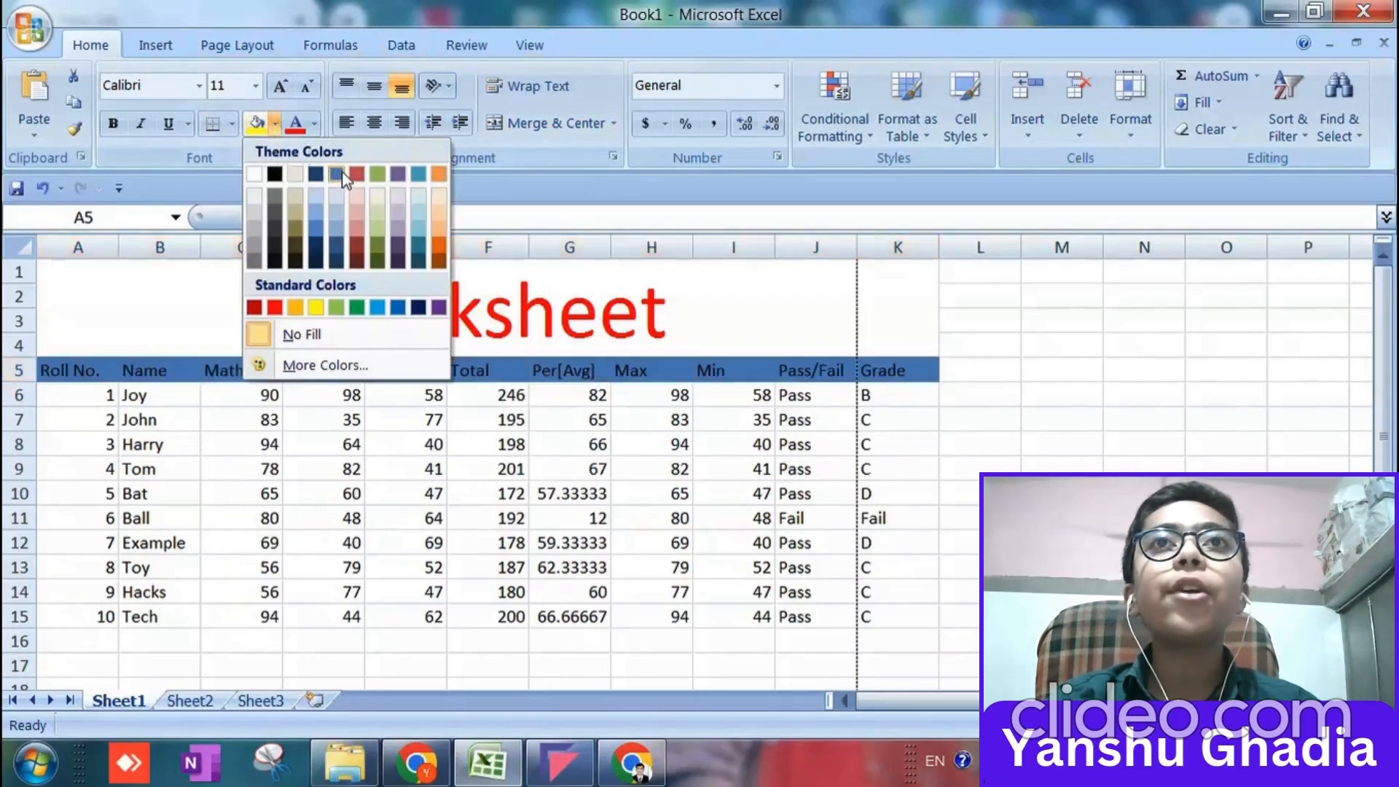
left_click(431, 233)
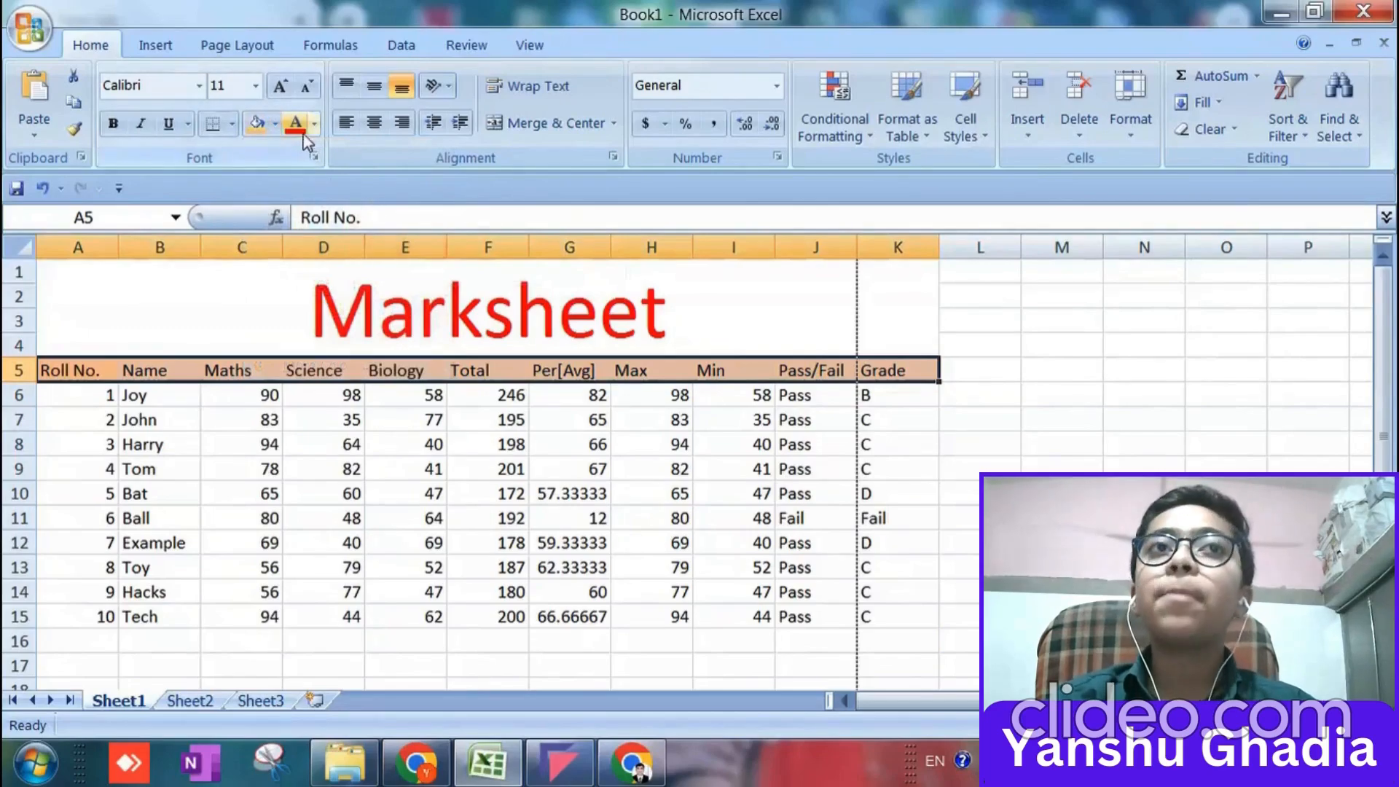
Centre the headers in A5:K5 horizontally and vertically and apply All Borders to them.
left_click(368, 128)
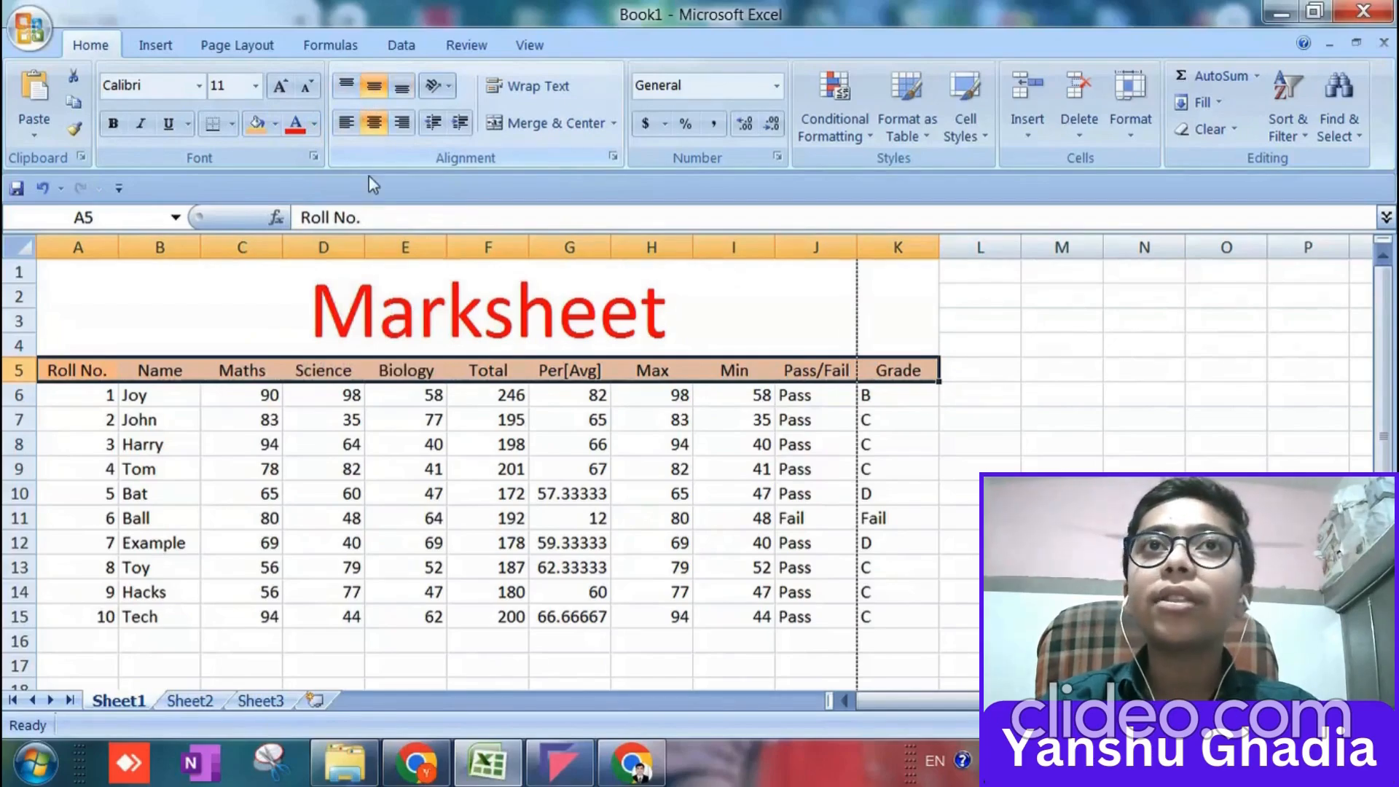
left_click(232, 124)
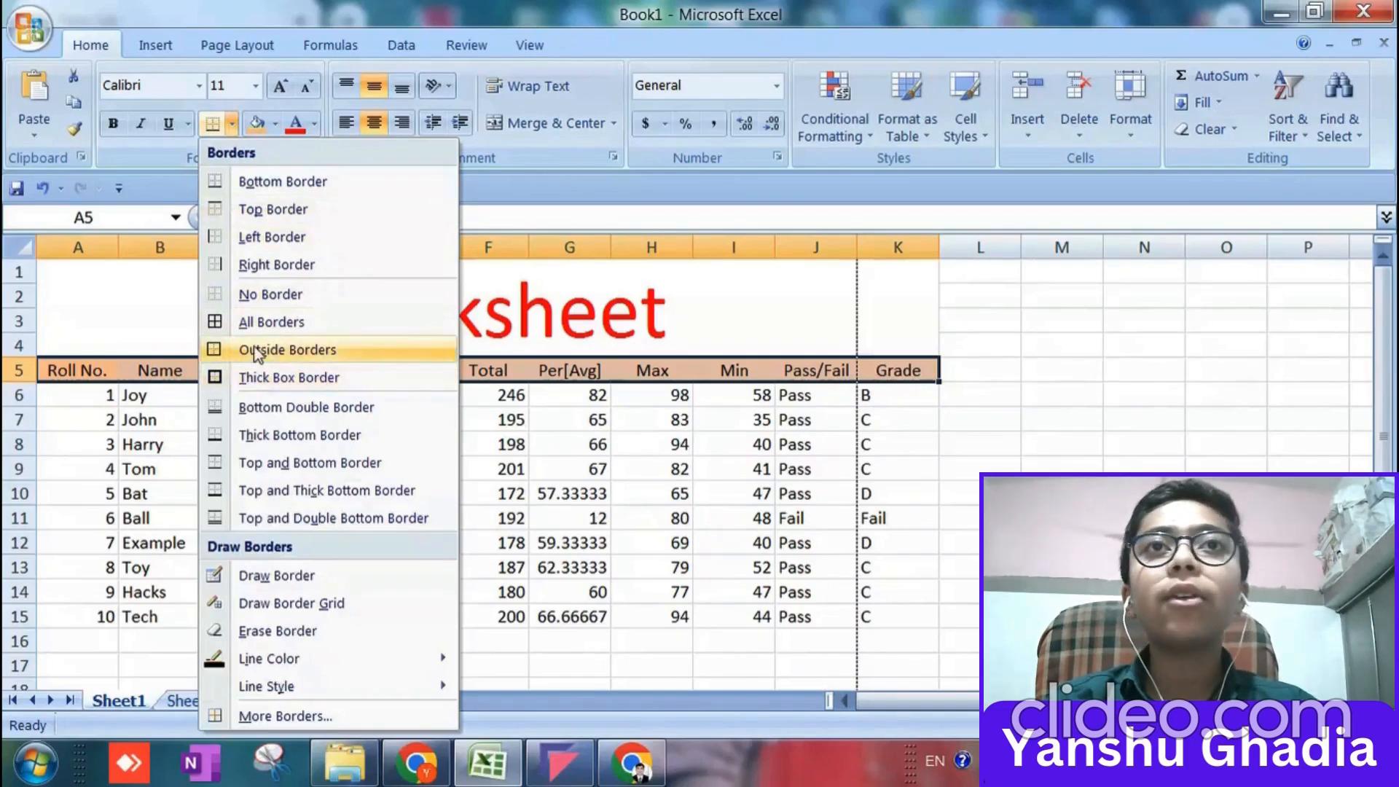
left_click(256, 322)
Apply all borders to the student data in A6:K15 and fill it with a light green theme colour.
left_click(95, 395)
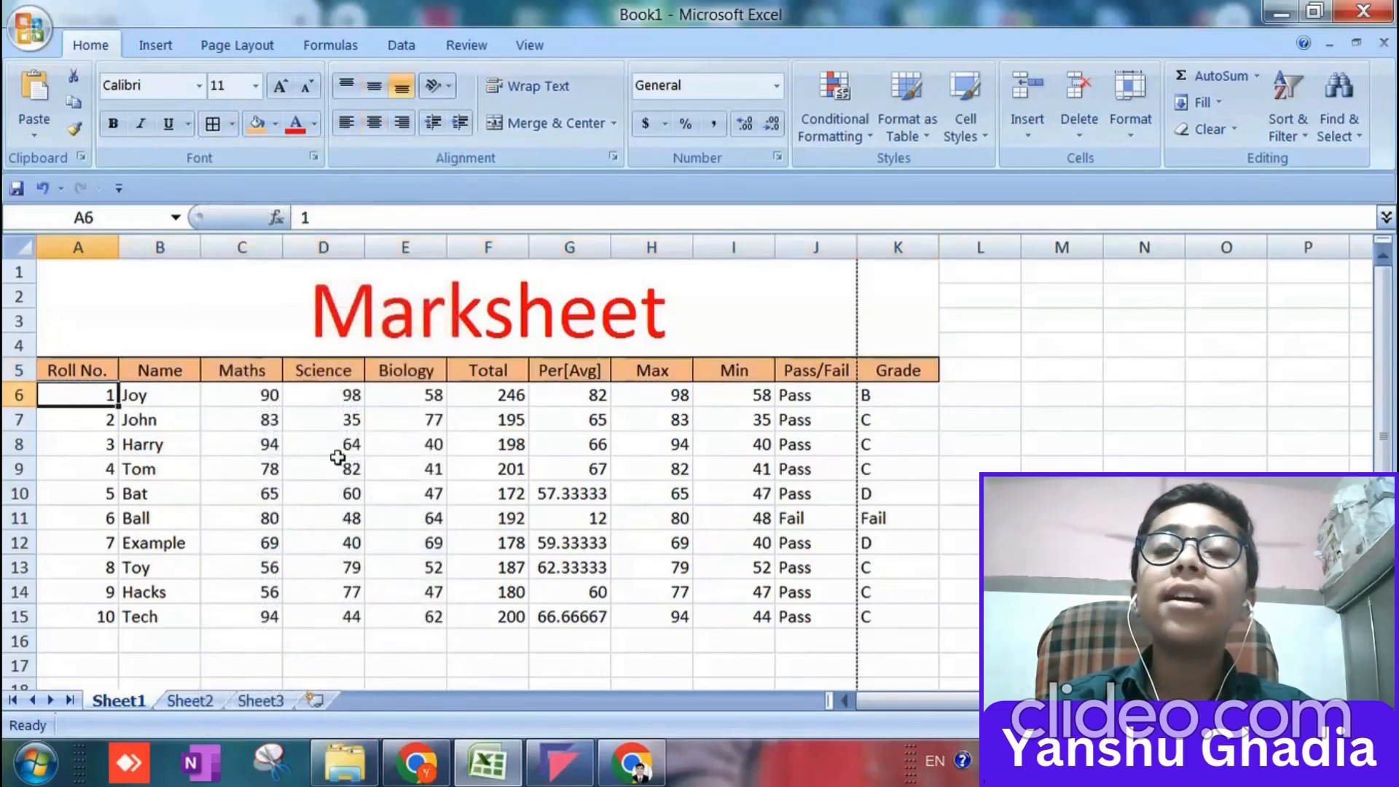
key("shift+Down")
key("shift+Down")
key("shift+Down")
key("shift+Down")
key("shift+Down")
key("shift+Down")
key("shift+Down")
key("shift+Down")
key("shift+Down")
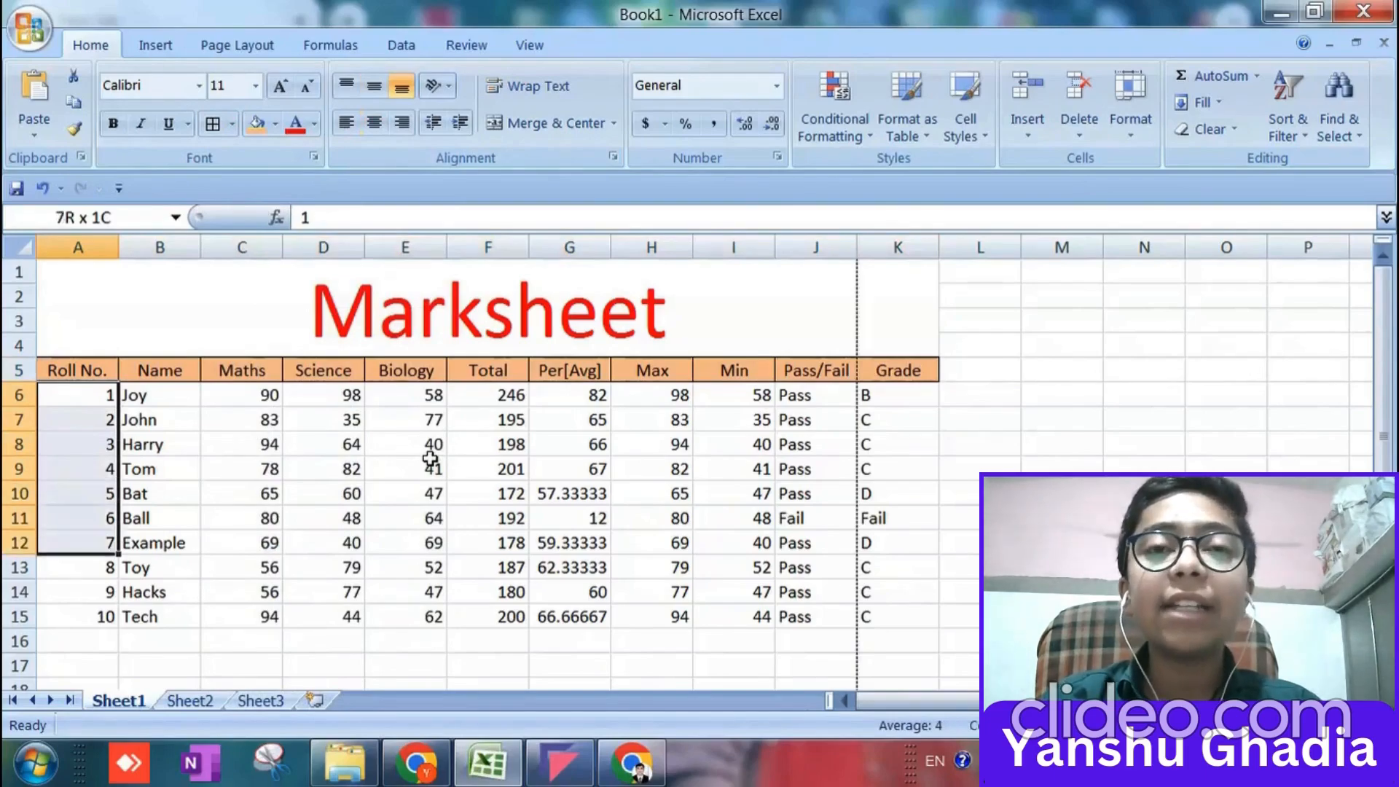
key("shift+Right")
key("shift+Right")
key("shift+Right")
key("shift+Right")
key("shift+Right")
key("shift+Right")
key("shift+Right")
key("shift+Right")
key("shift+Right")
key("shift+Right")
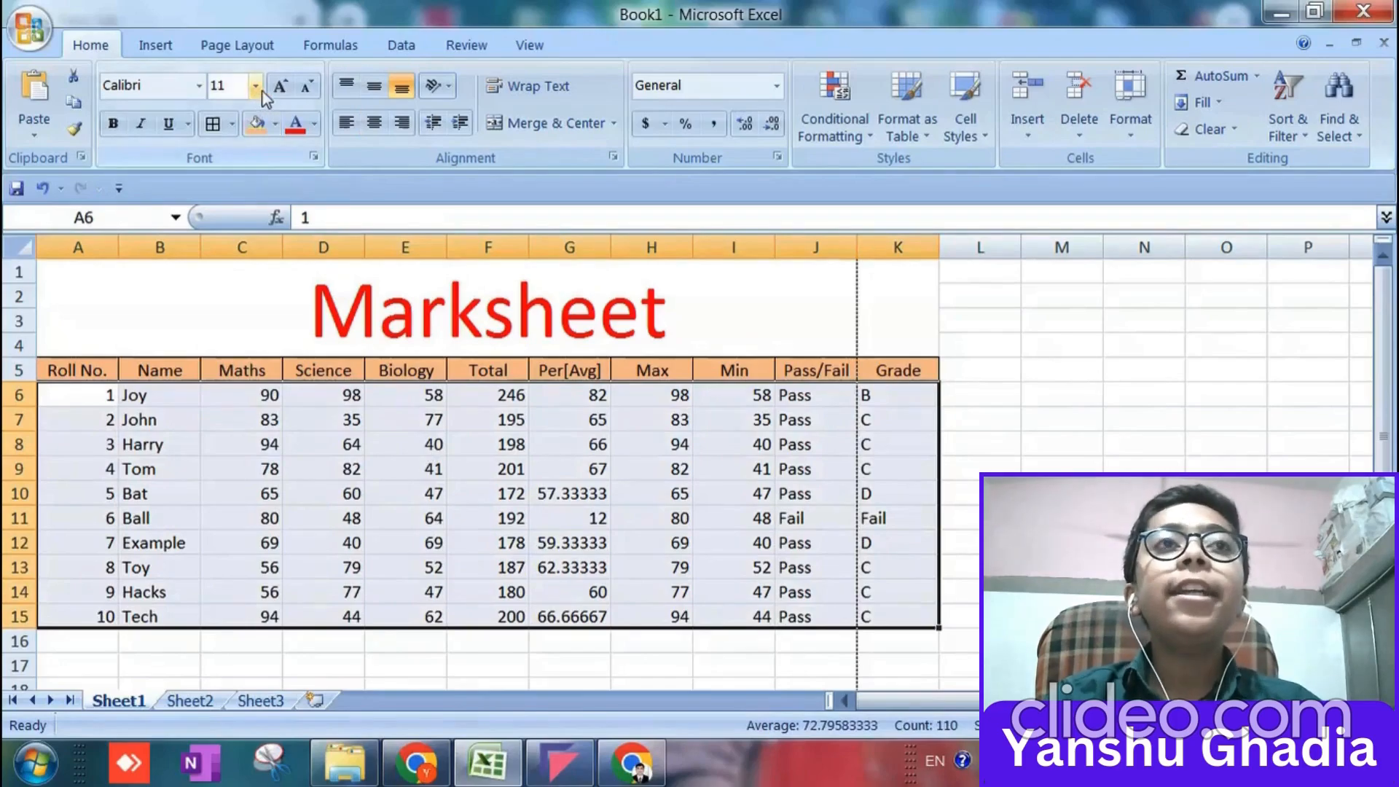
left_click(218, 125)
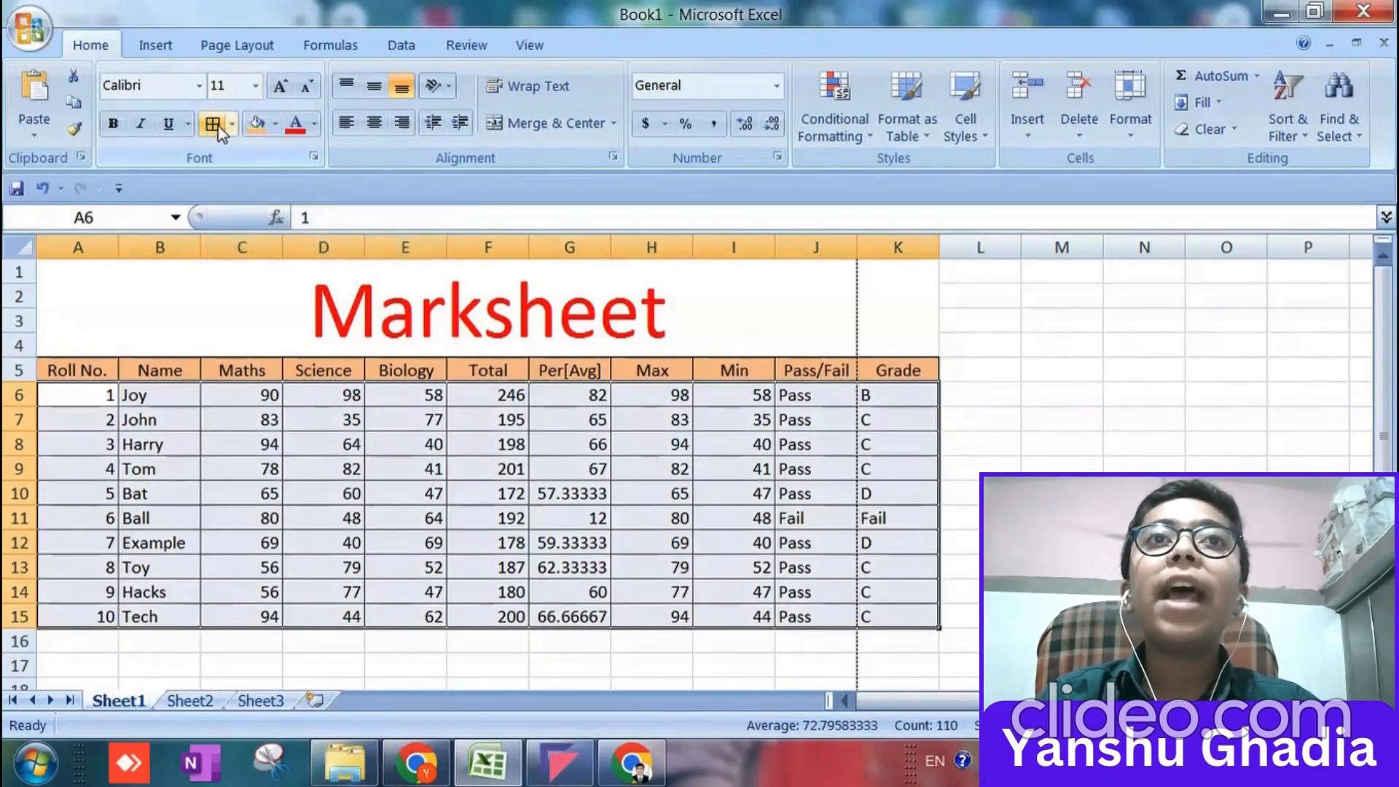
left_click(272, 128)
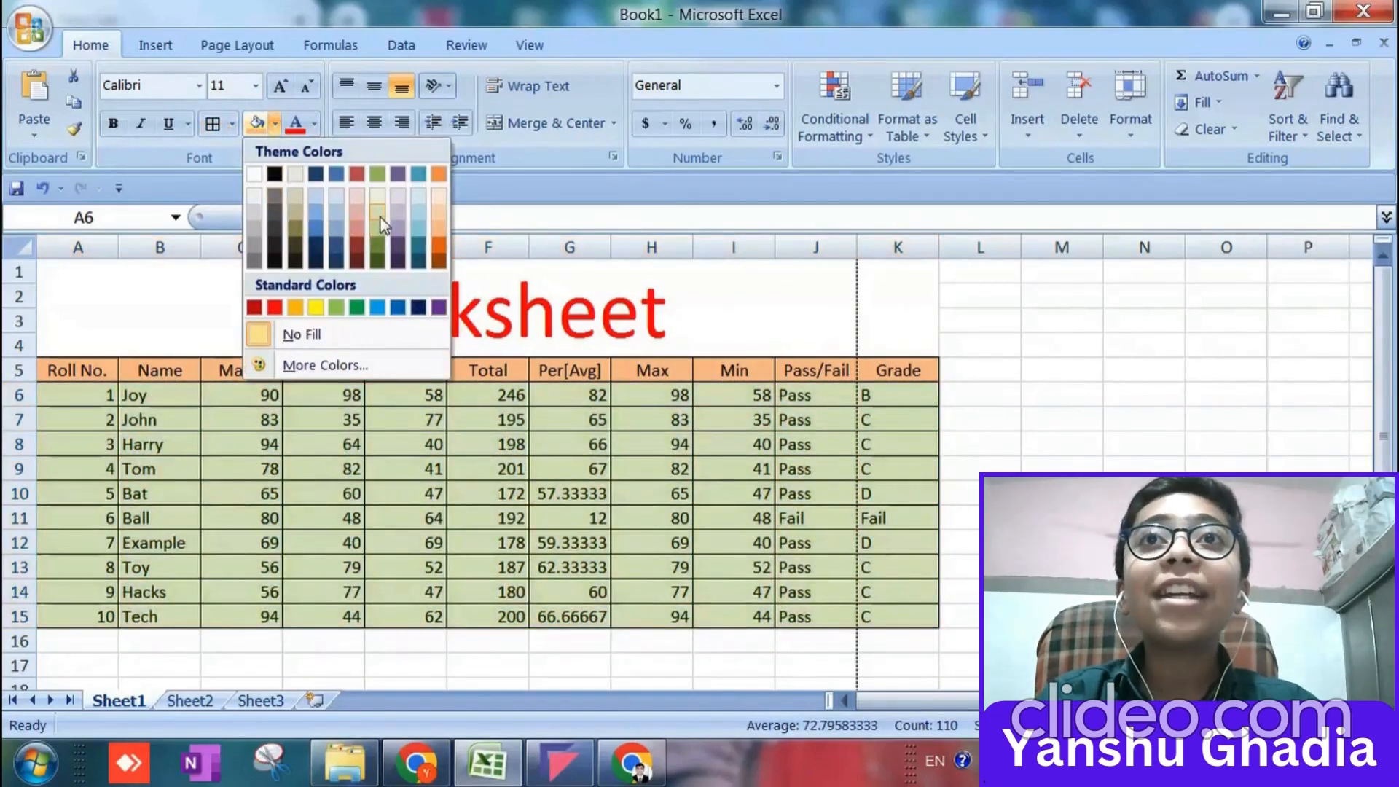
left_click(381, 219)
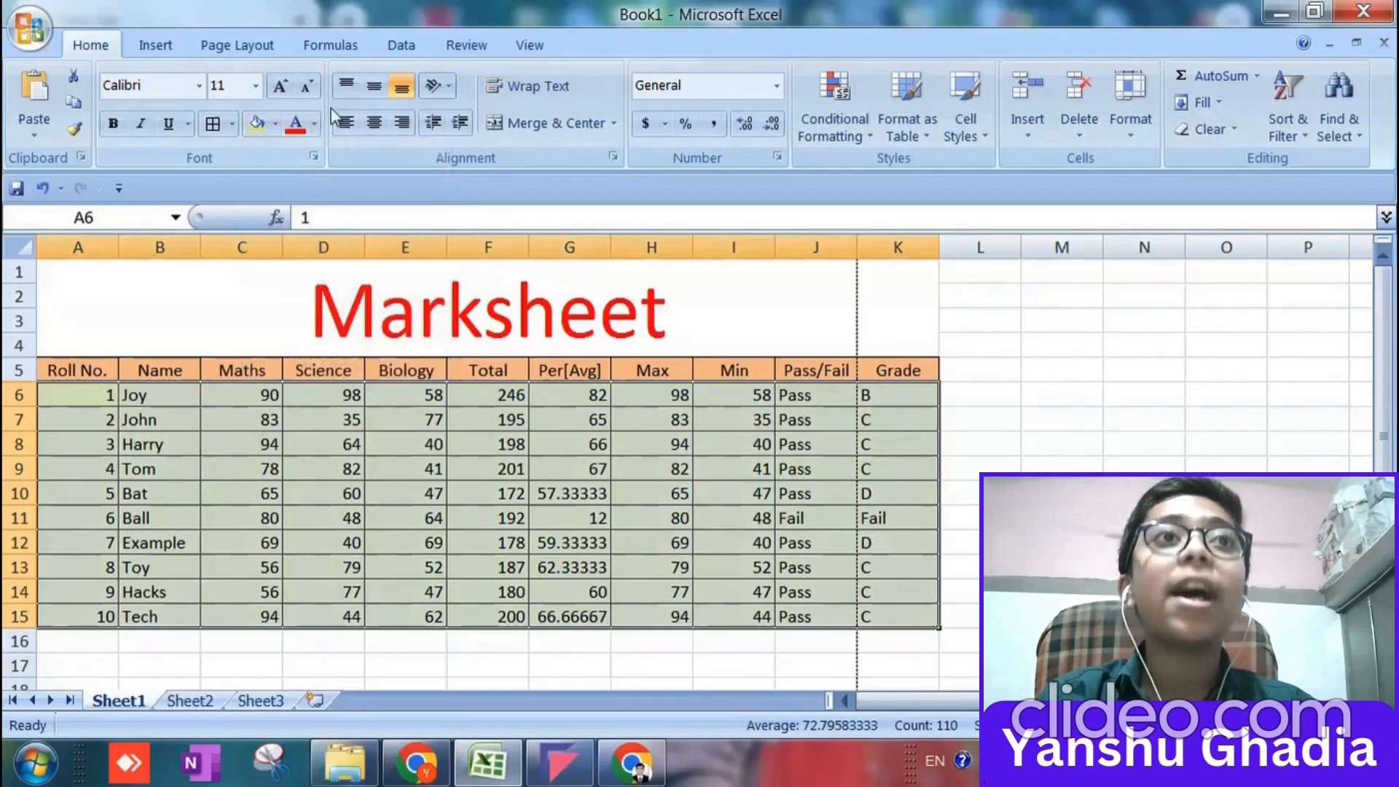
Centre the student data in A6:K15 horizontally and vertically and set its font colour to purple.
left_click(373, 123)
left_click(373, 87)
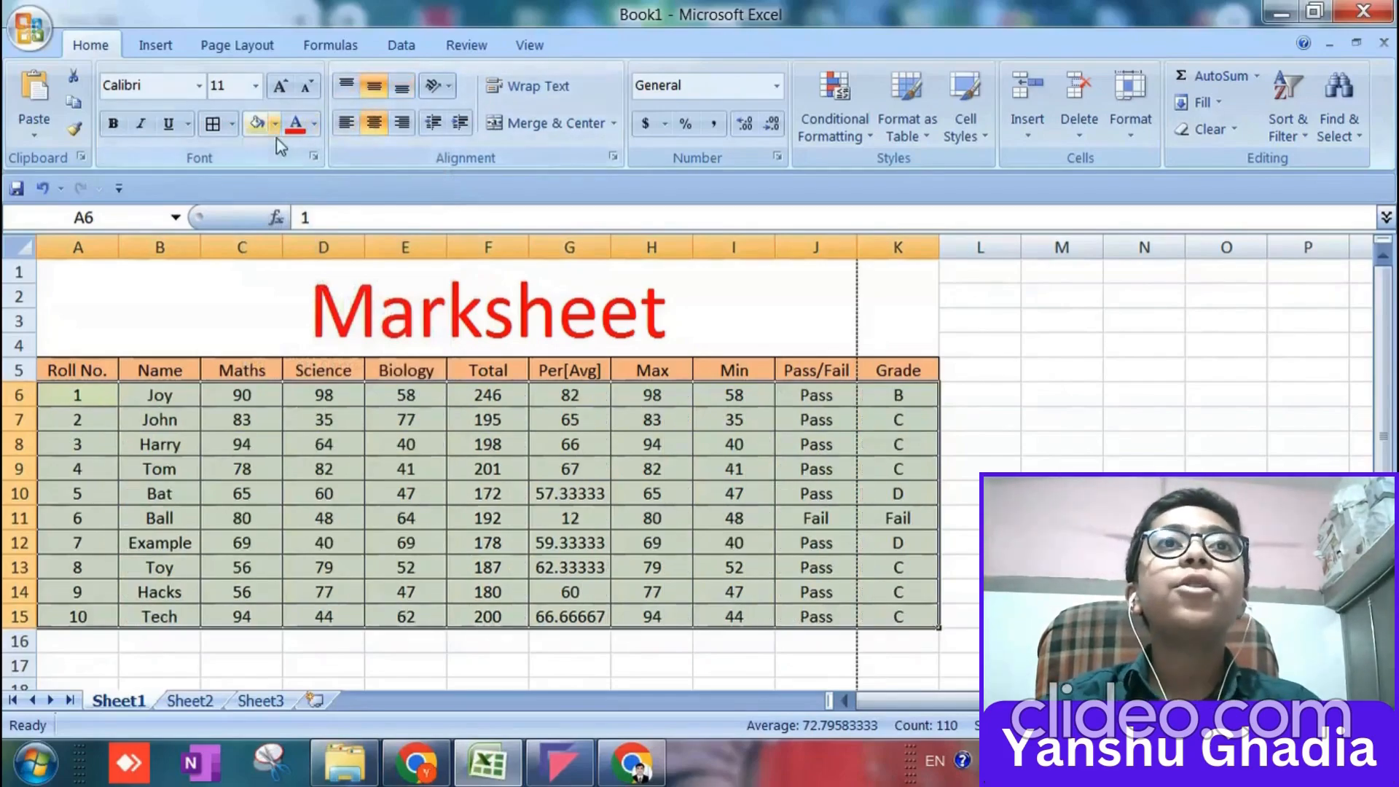
left_click(314, 124)
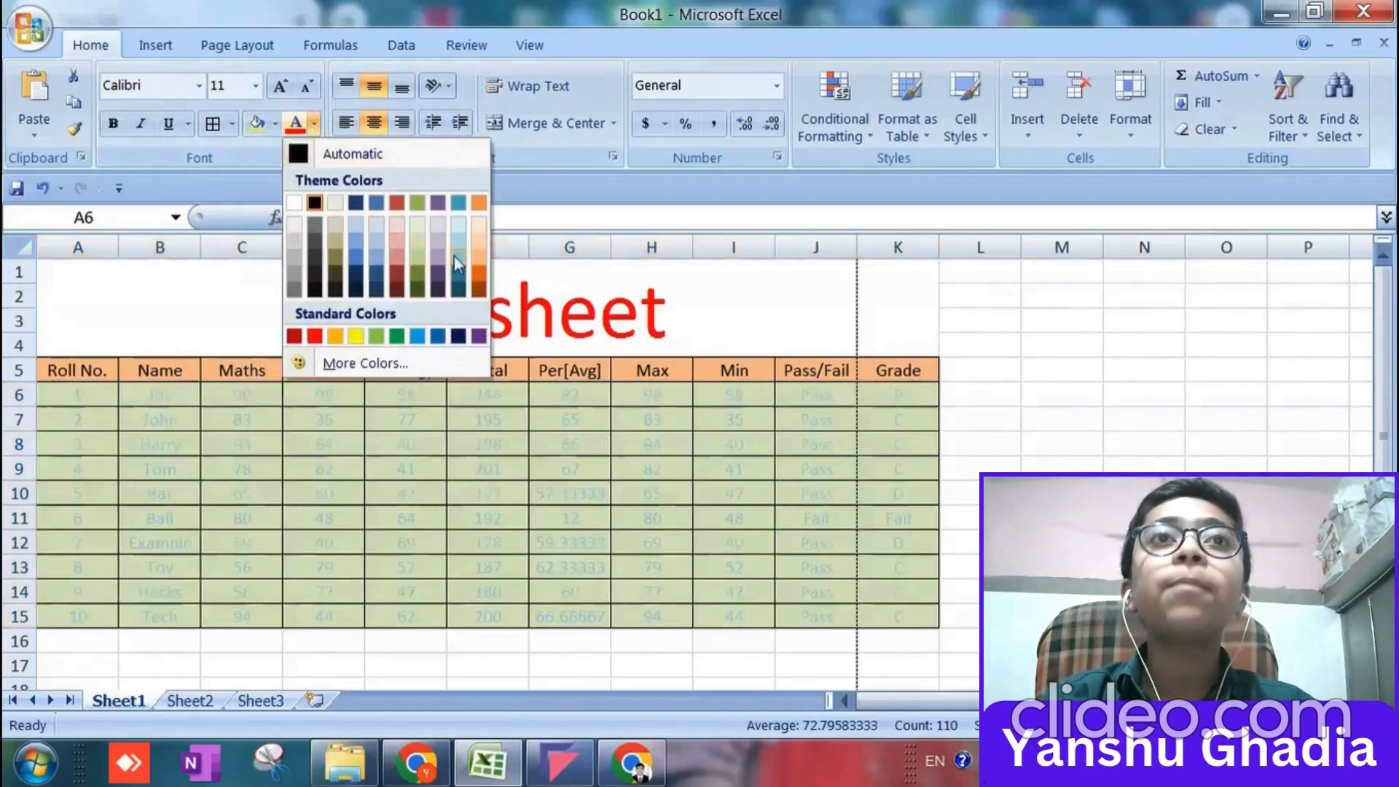
left_click(479, 337)
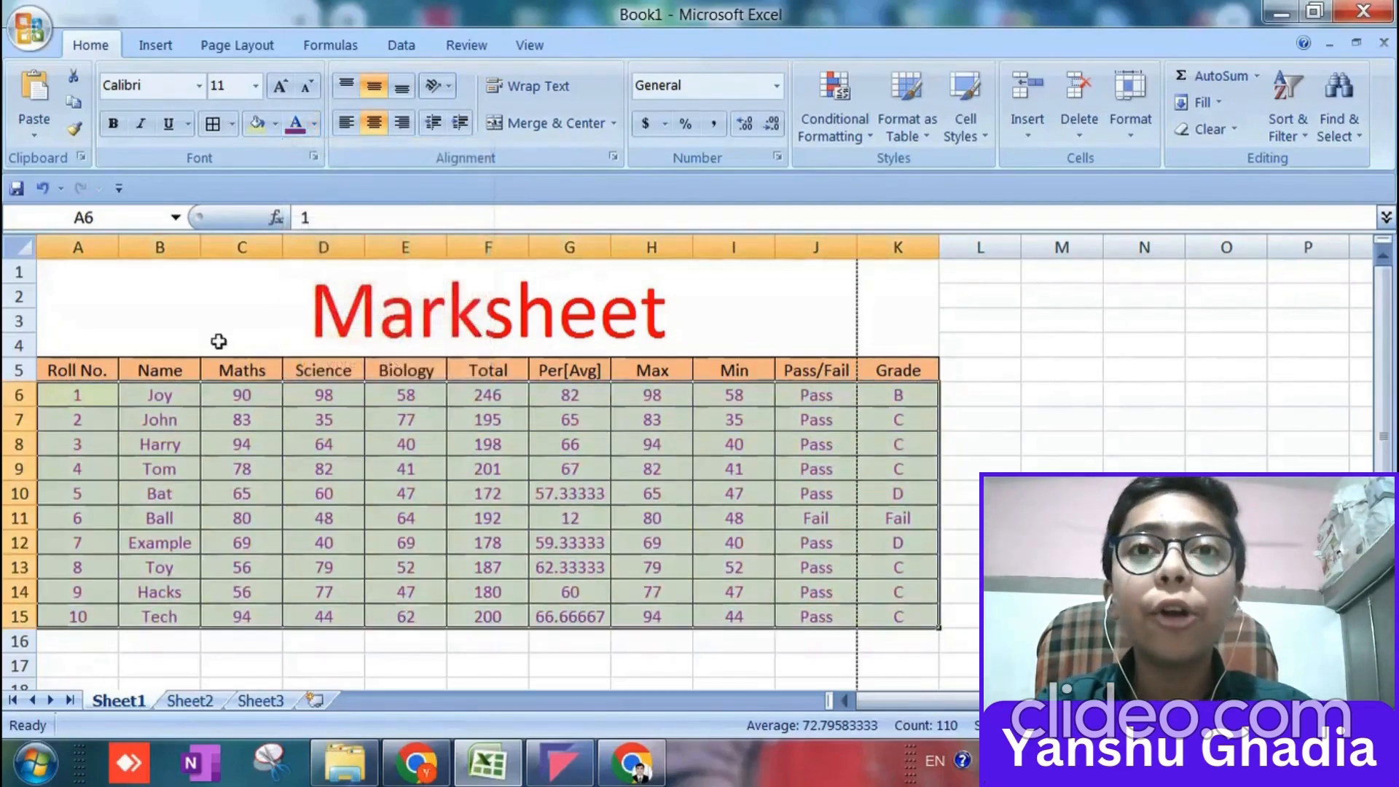
Make the column headers in A5:K5 bold and underlined.
left_click(73, 377)
key("shift+Right")
key("shift+Right")
key("shift+Right")
key("shift+Right")
key("shift+Right")
key("shift+Right")
key("shift+Right")
key("shift+Right")
key("shift+Right")
key("shift+Right")
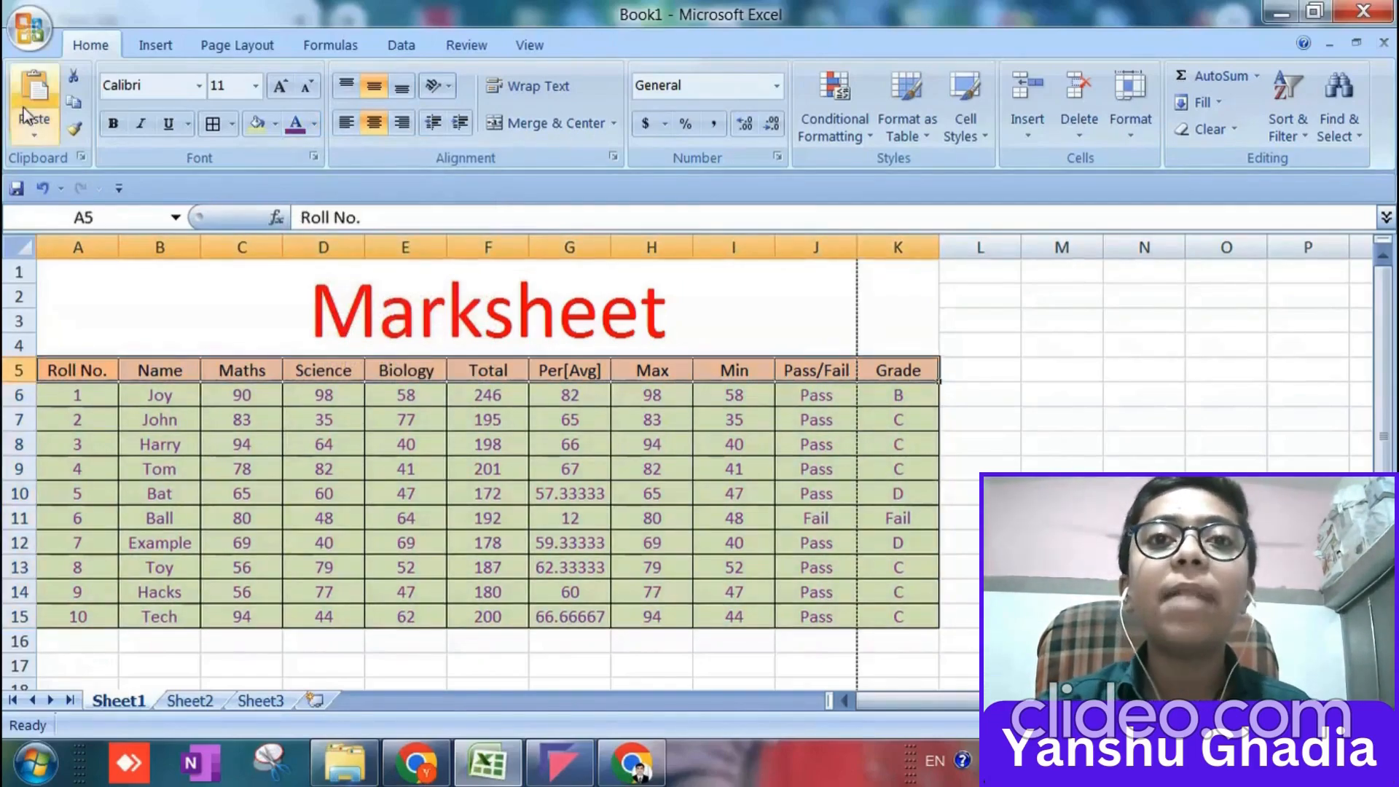
left_click(118, 128)
left_click(165, 133)
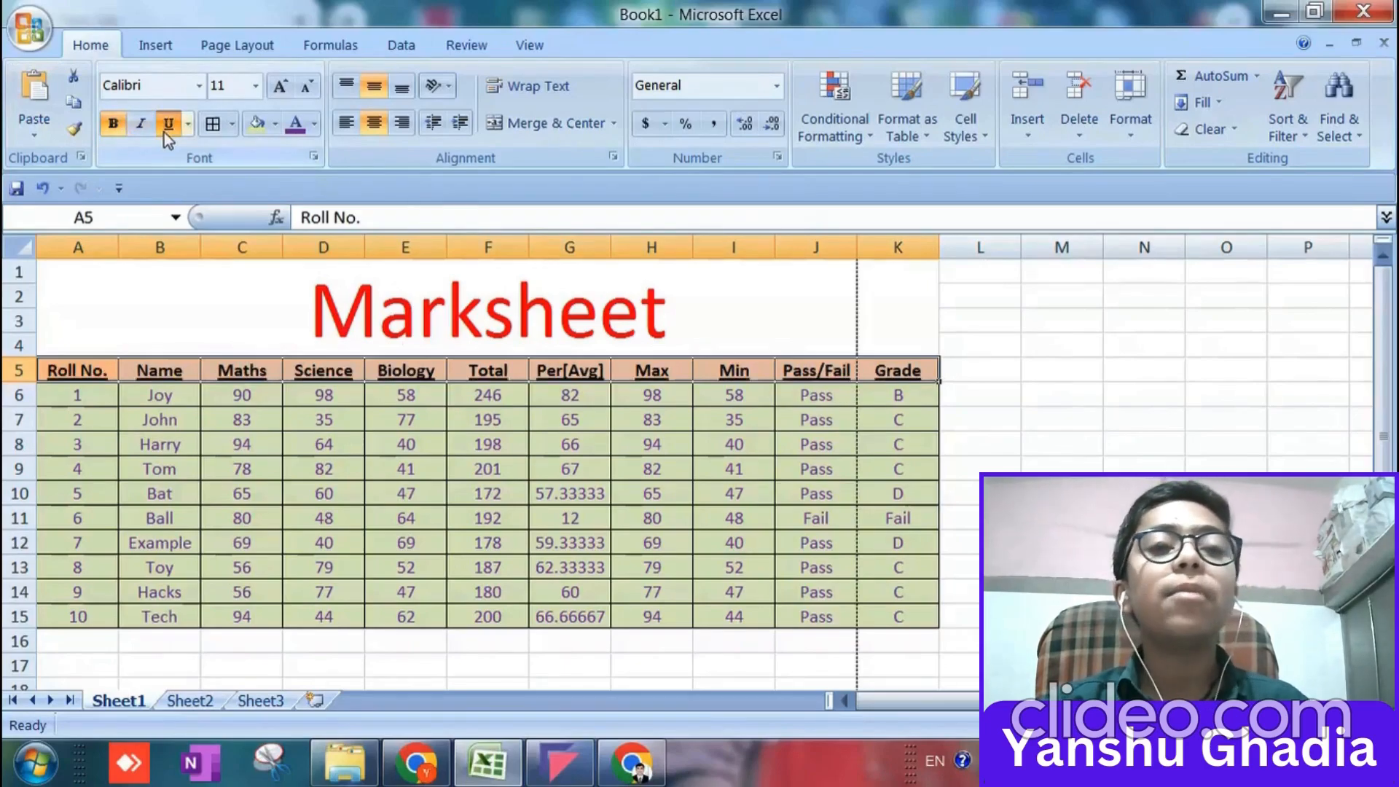
left_click(949, 353)
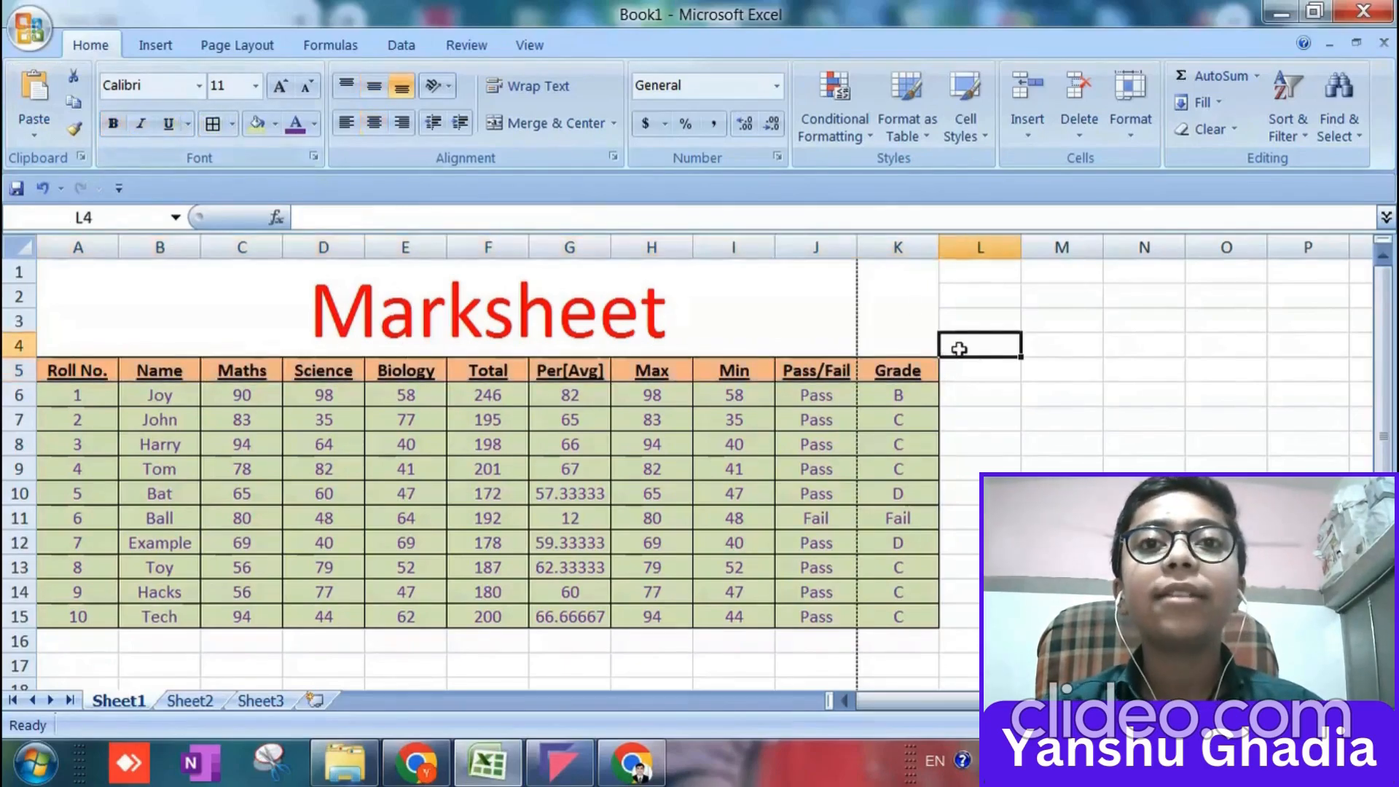
Increase the font size of the headers in A5:K5 to 12.
left_click(65, 366)
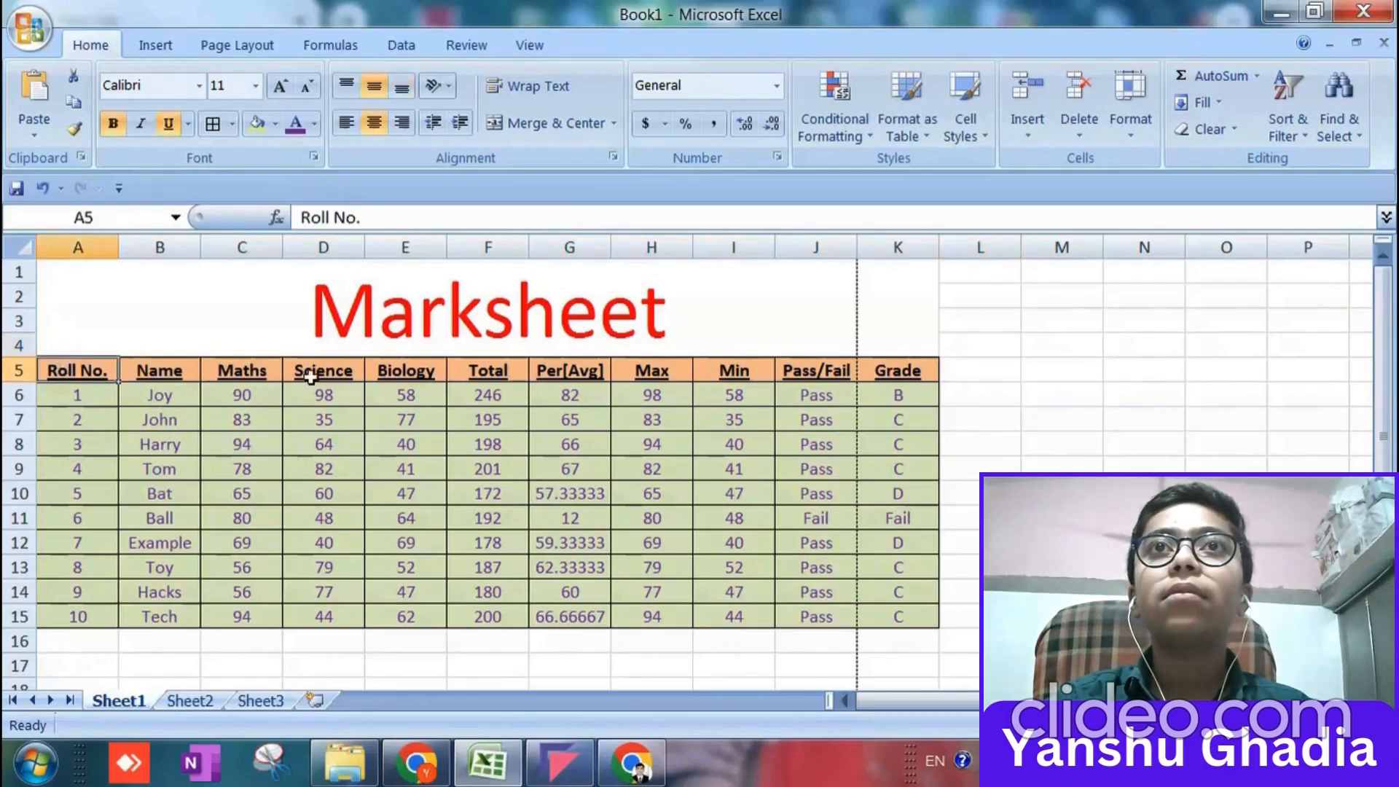
key("shift+Right")
key("shift+Right")
key("shift+Right")
key("shift+Right")
key("shift+Right")
key("shift+Right")
key("shift+Right")
key("shift+Right")
key("shift+Right")
key("shift+Right")
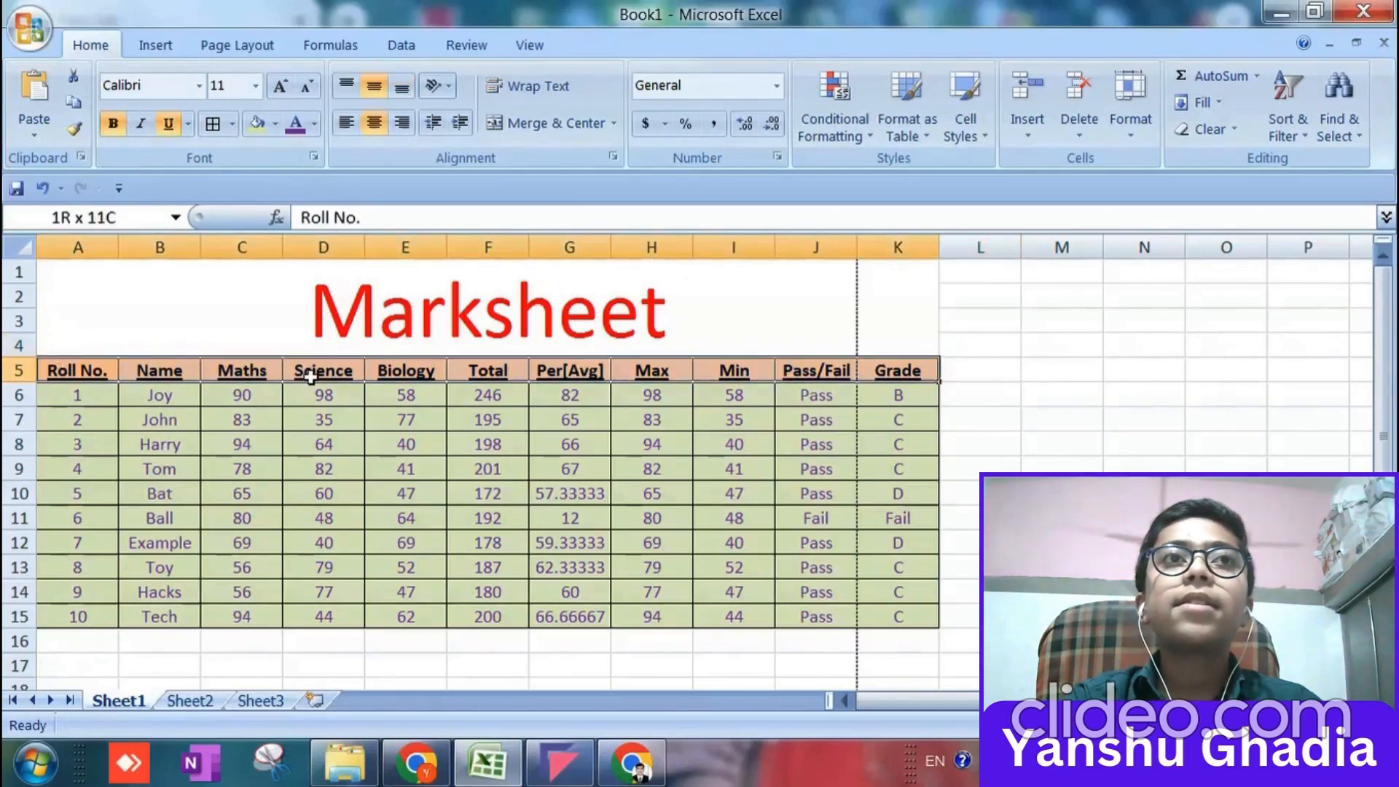
left_click(280, 87)
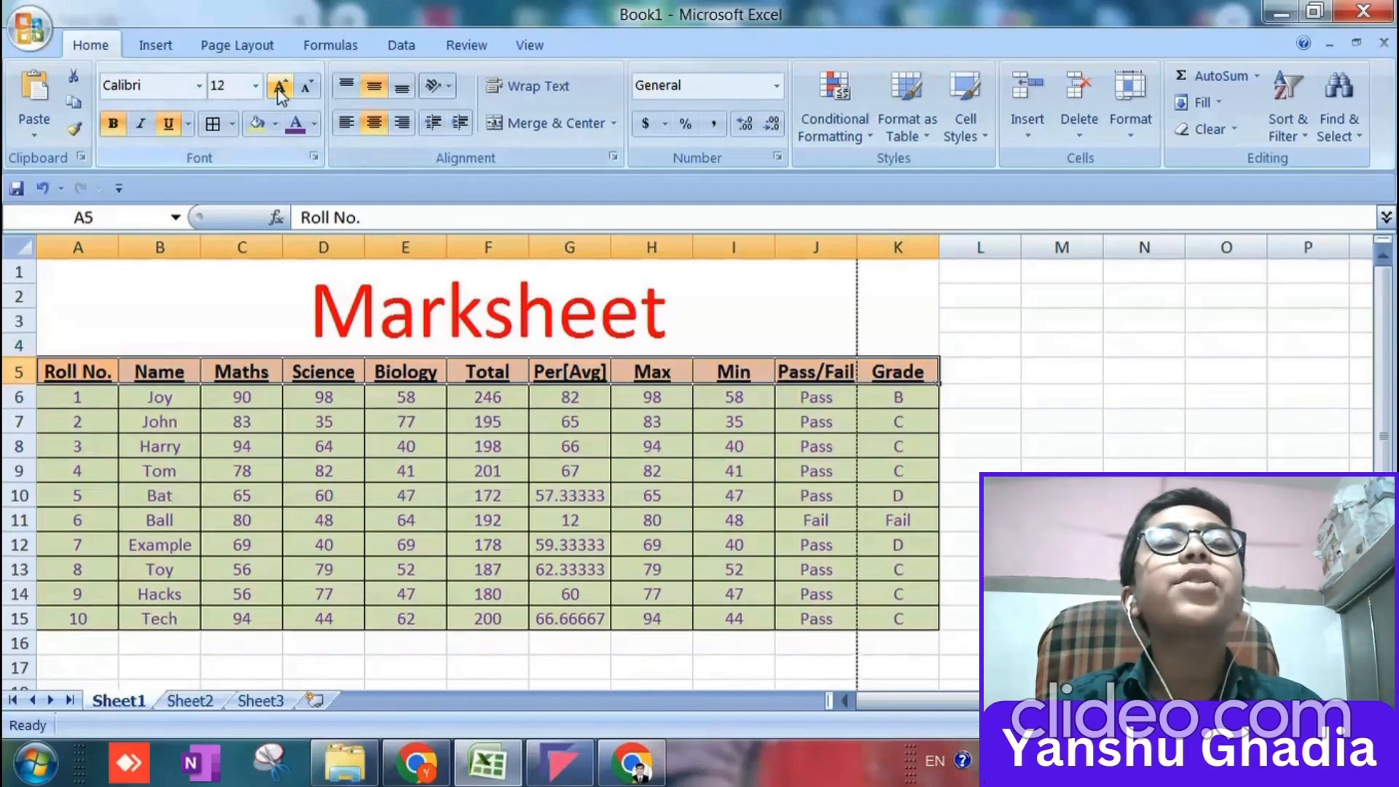
left_click(1139, 425)
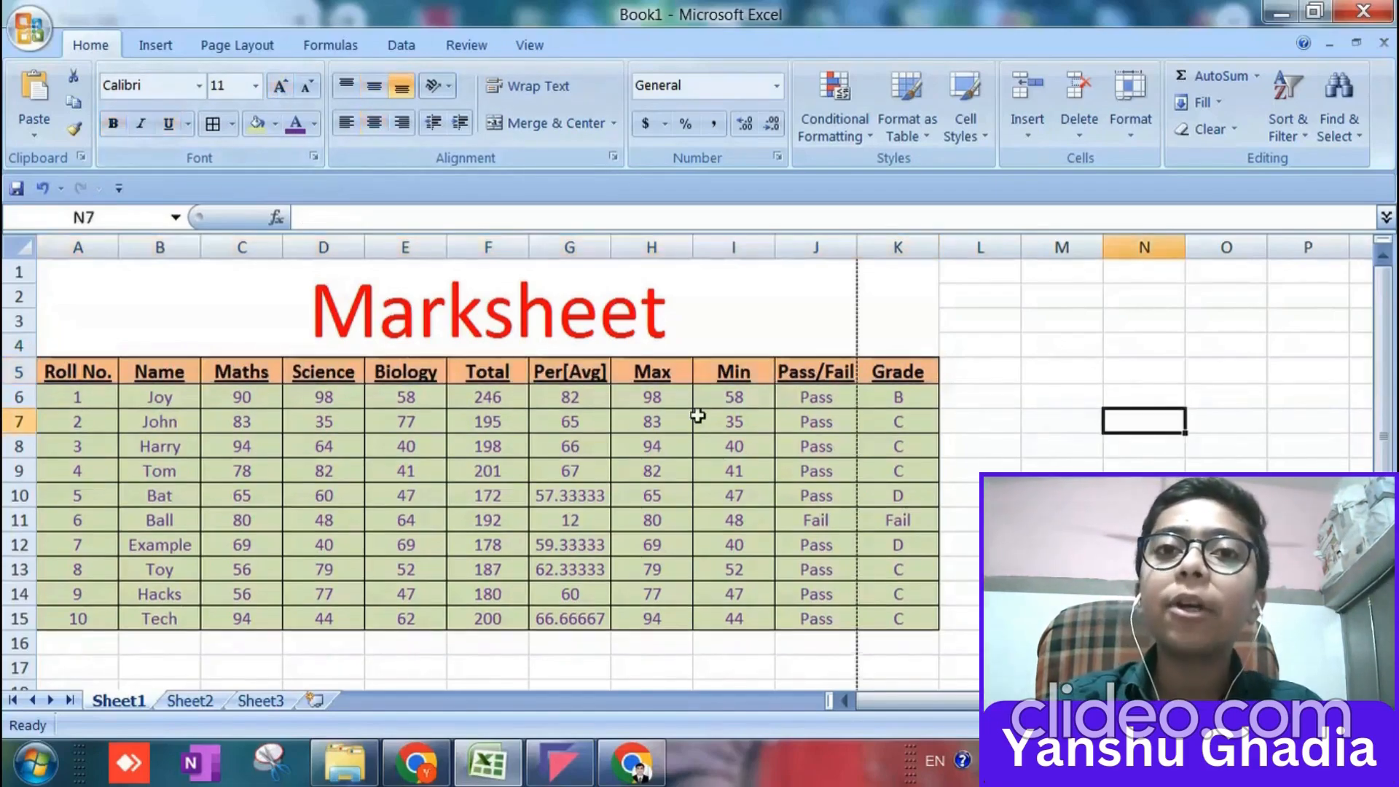
Format the averages in G6:G15 to show two decimal places and check several of the cells.
left_click(78, 395)
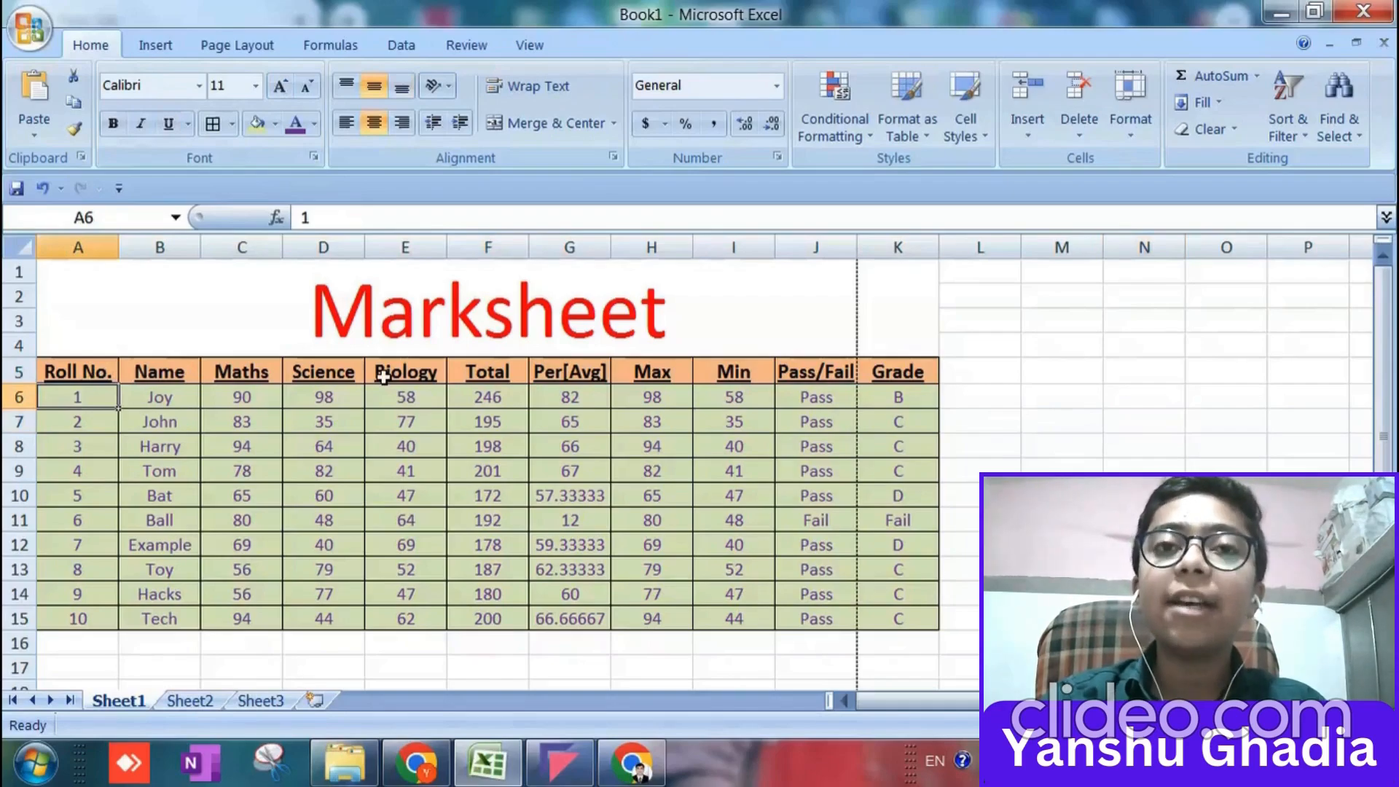
left_click(577, 399)
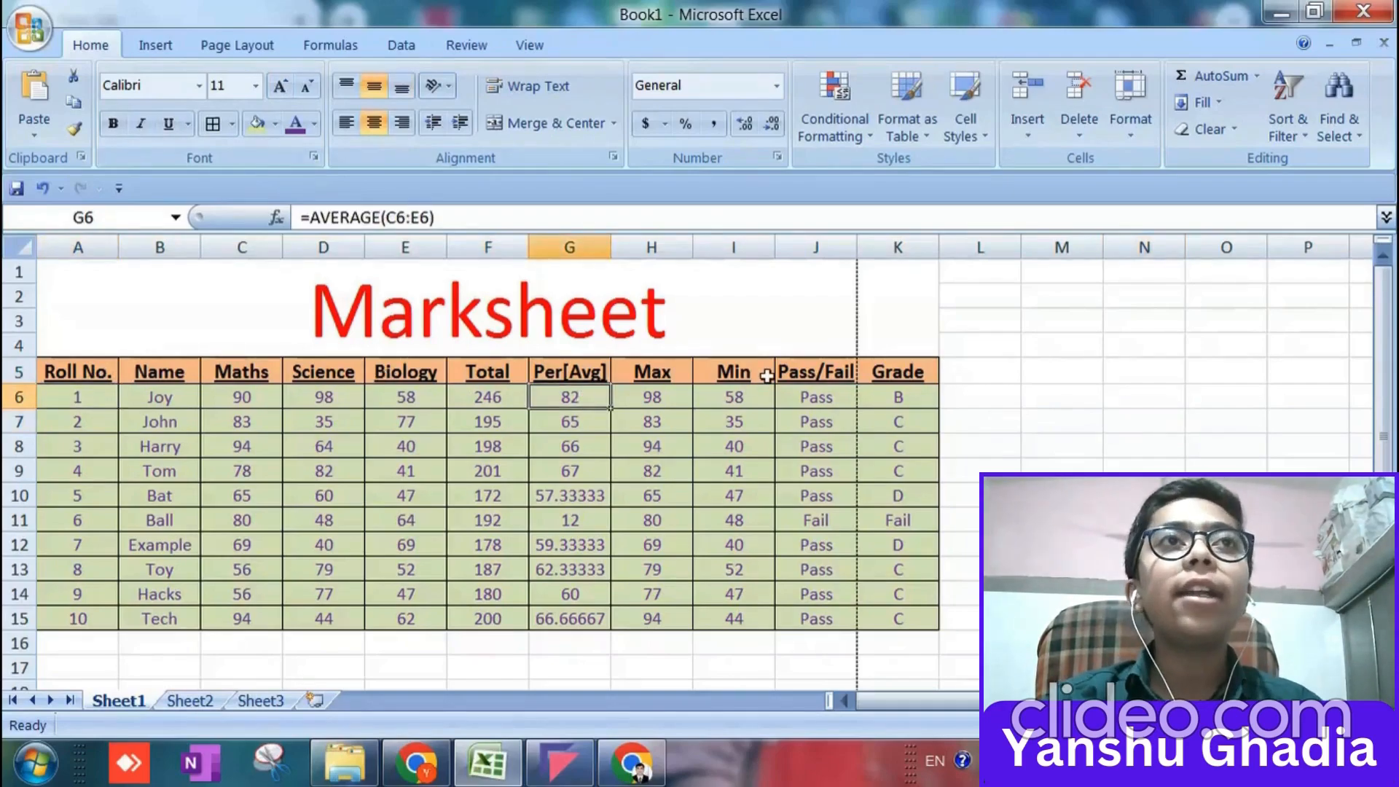
key("shift+Down")
key("shift+Down")
key("shift+Down")
key("shift+Down")
key("shift+Down")
key("shift+Down")
key("shift+Down")
key("shift+Down")
key("shift+Down")
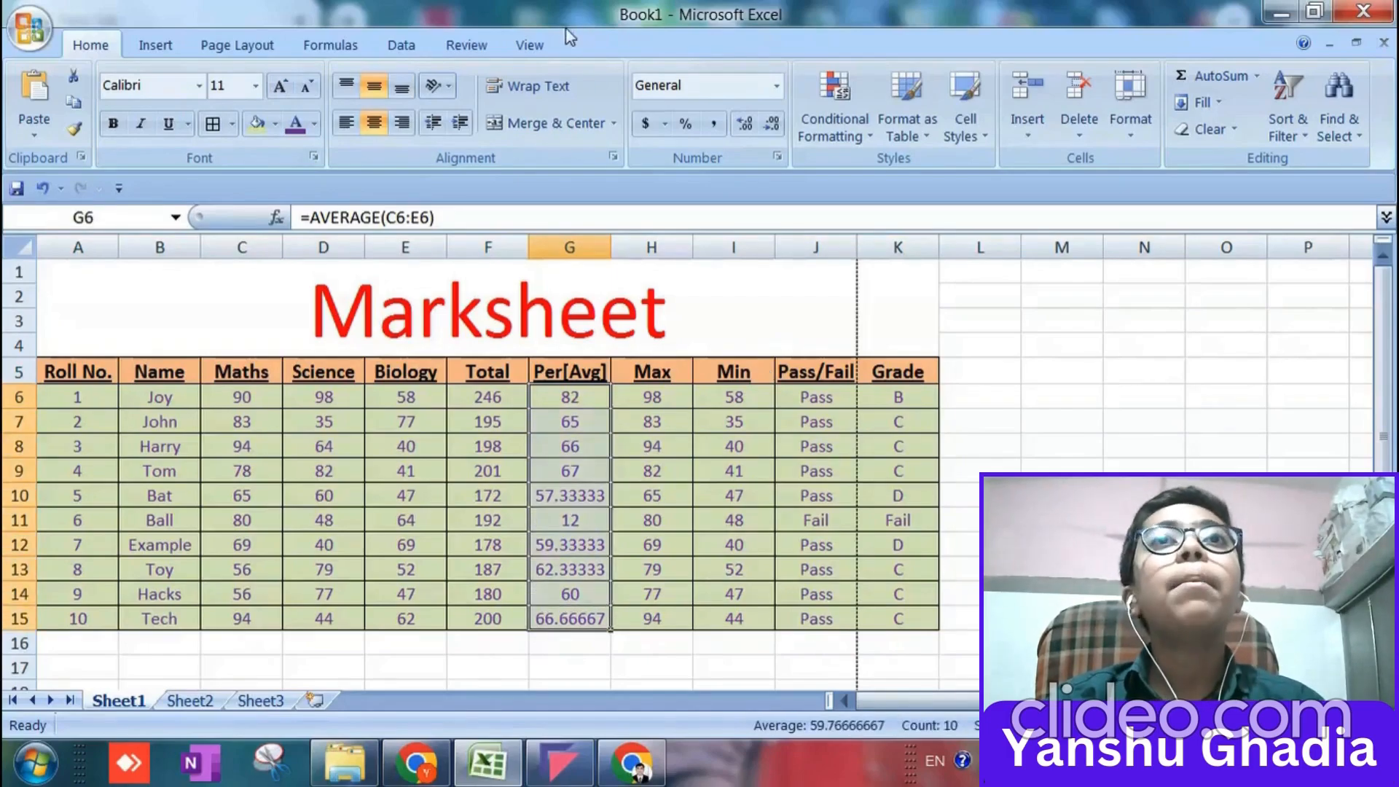
left_click(741, 129)
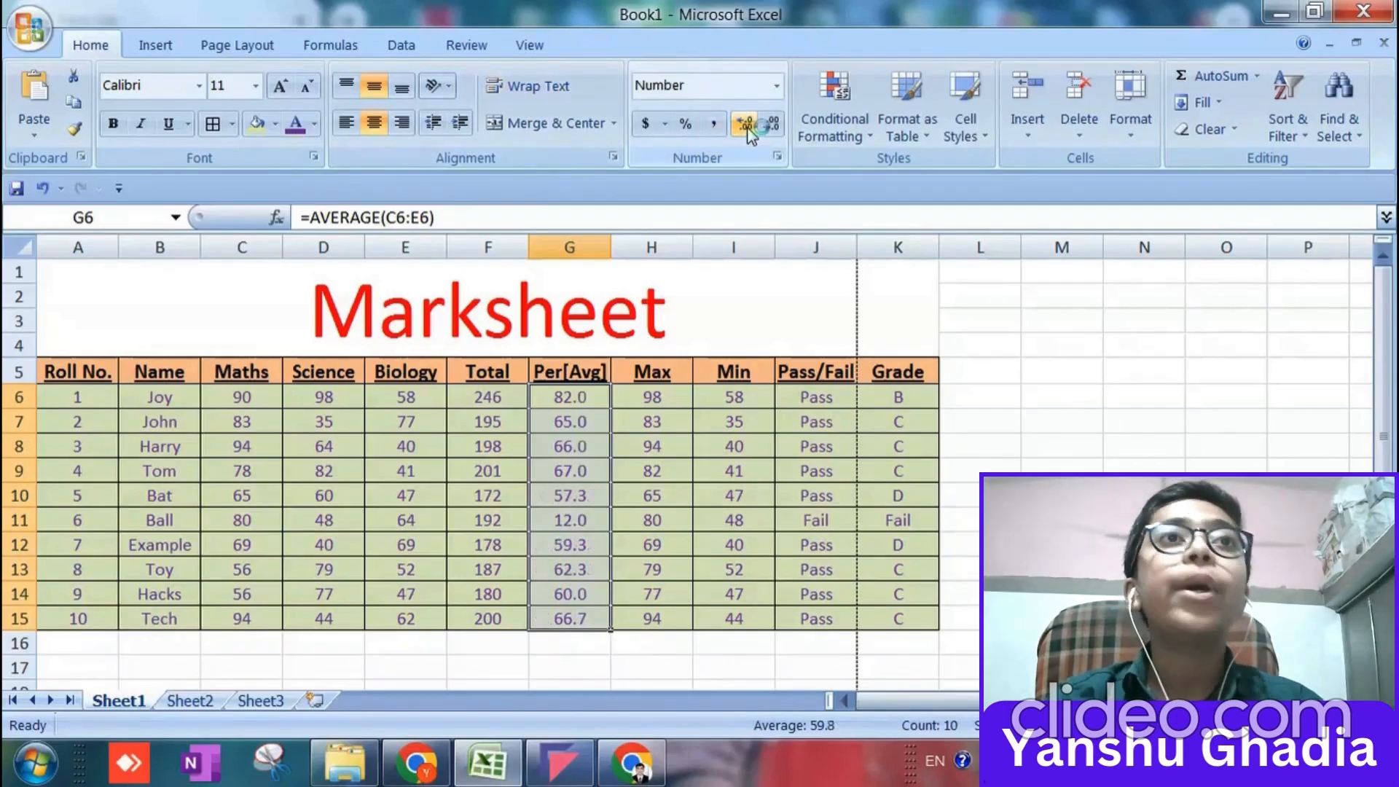
left_click(744, 127)
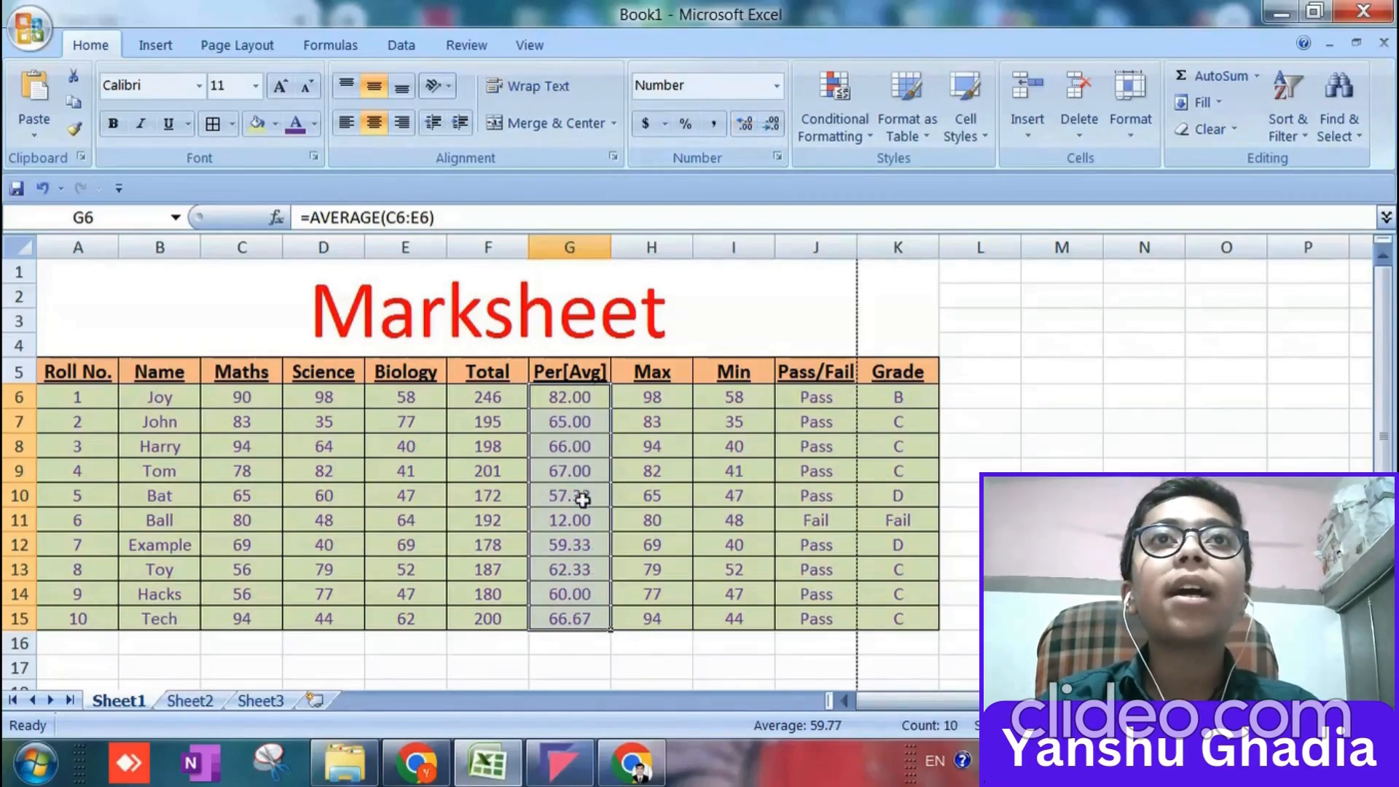
left_click(589, 619)
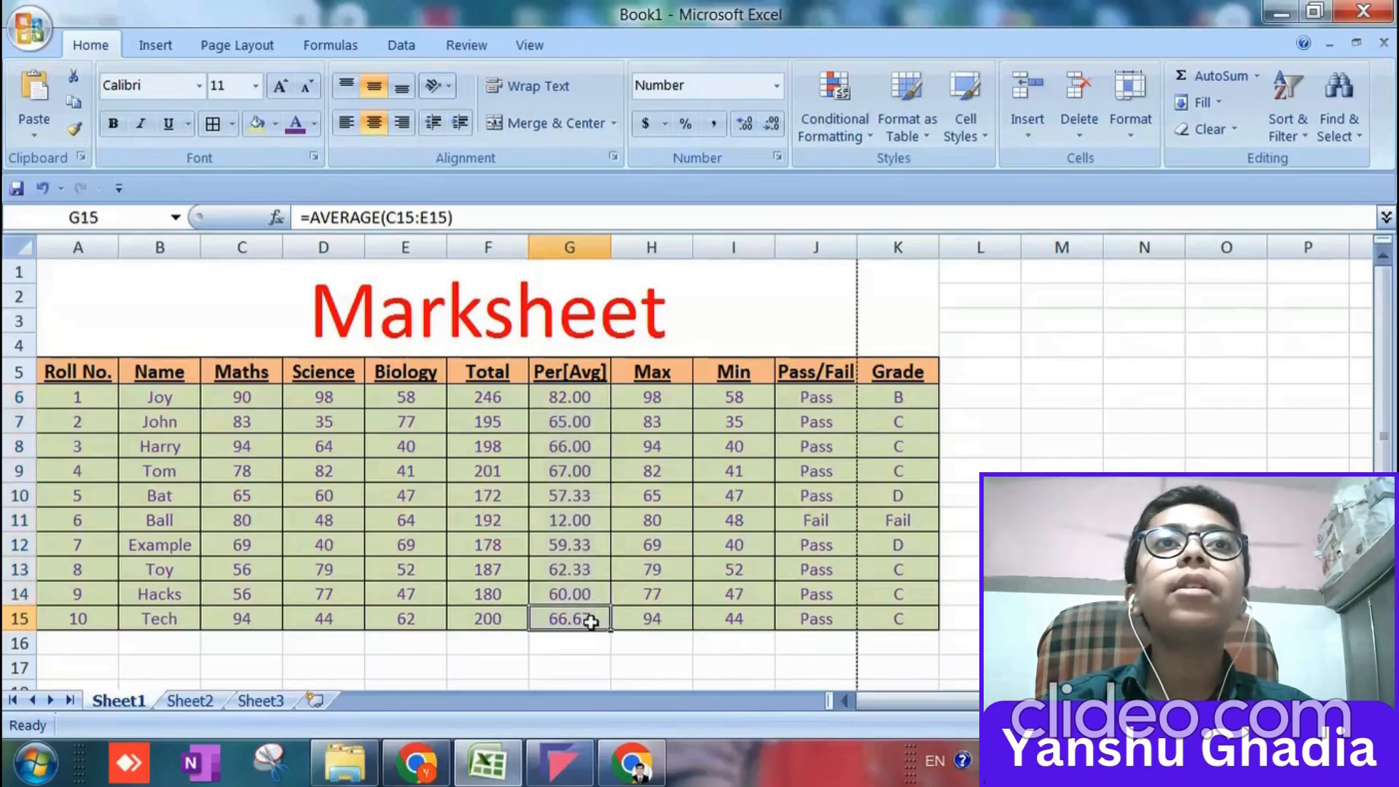
left_click(572, 405)
left_click(571, 419)
left_click(570, 470)
left_click(578, 543)
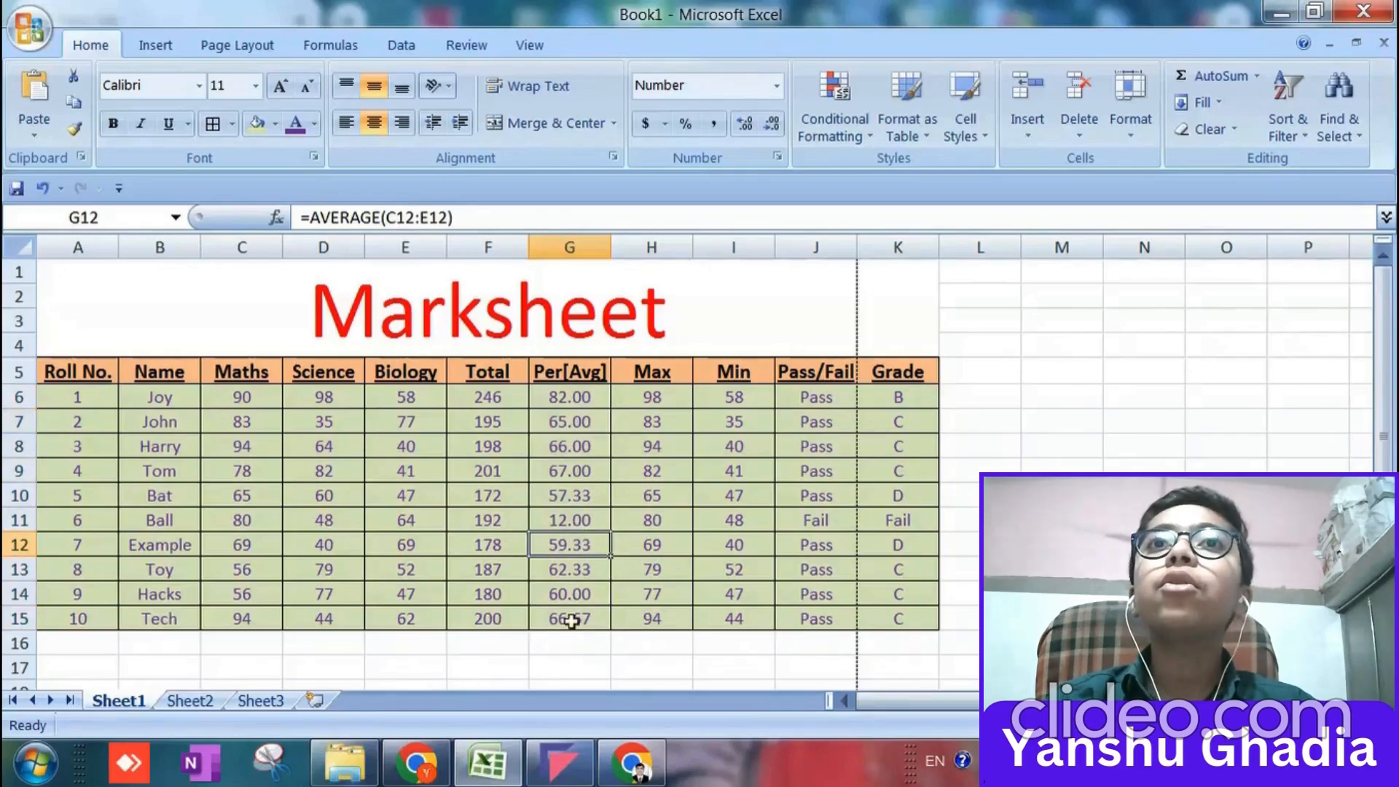
Fill the merged Marksheet title cell with a light red theme colour and set its font colour to purple.
left_click(270, 297)
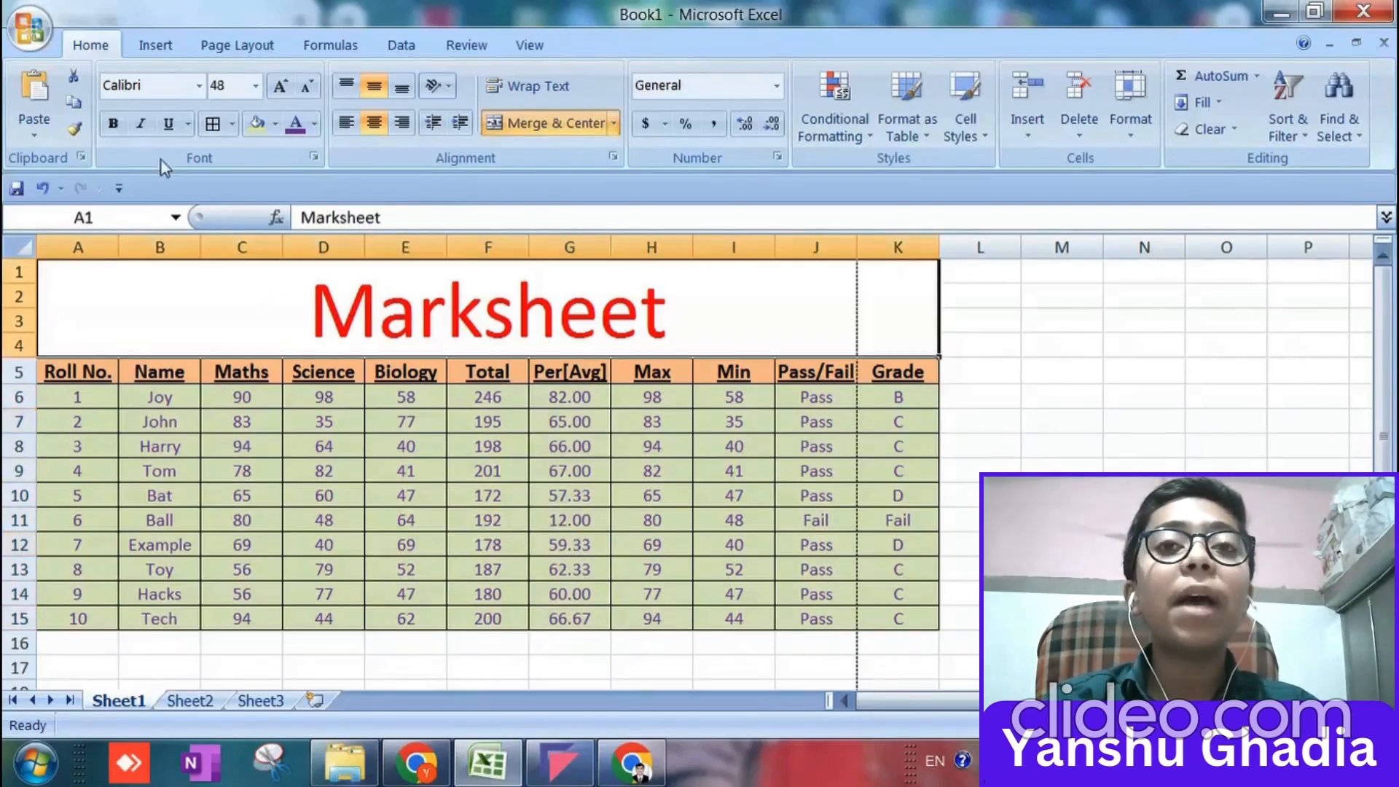
left_click(275, 123)
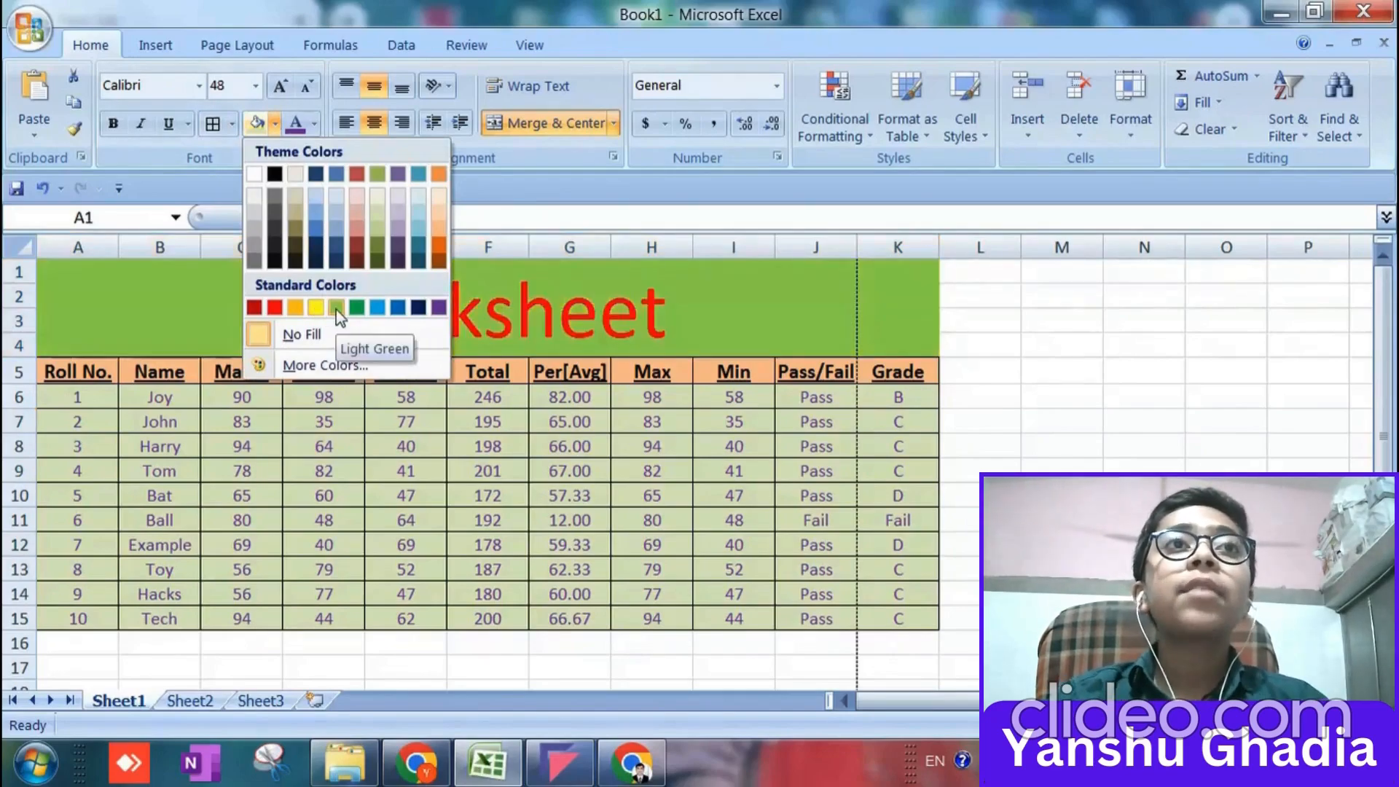
left_click(352, 228)
left_click(297, 129)
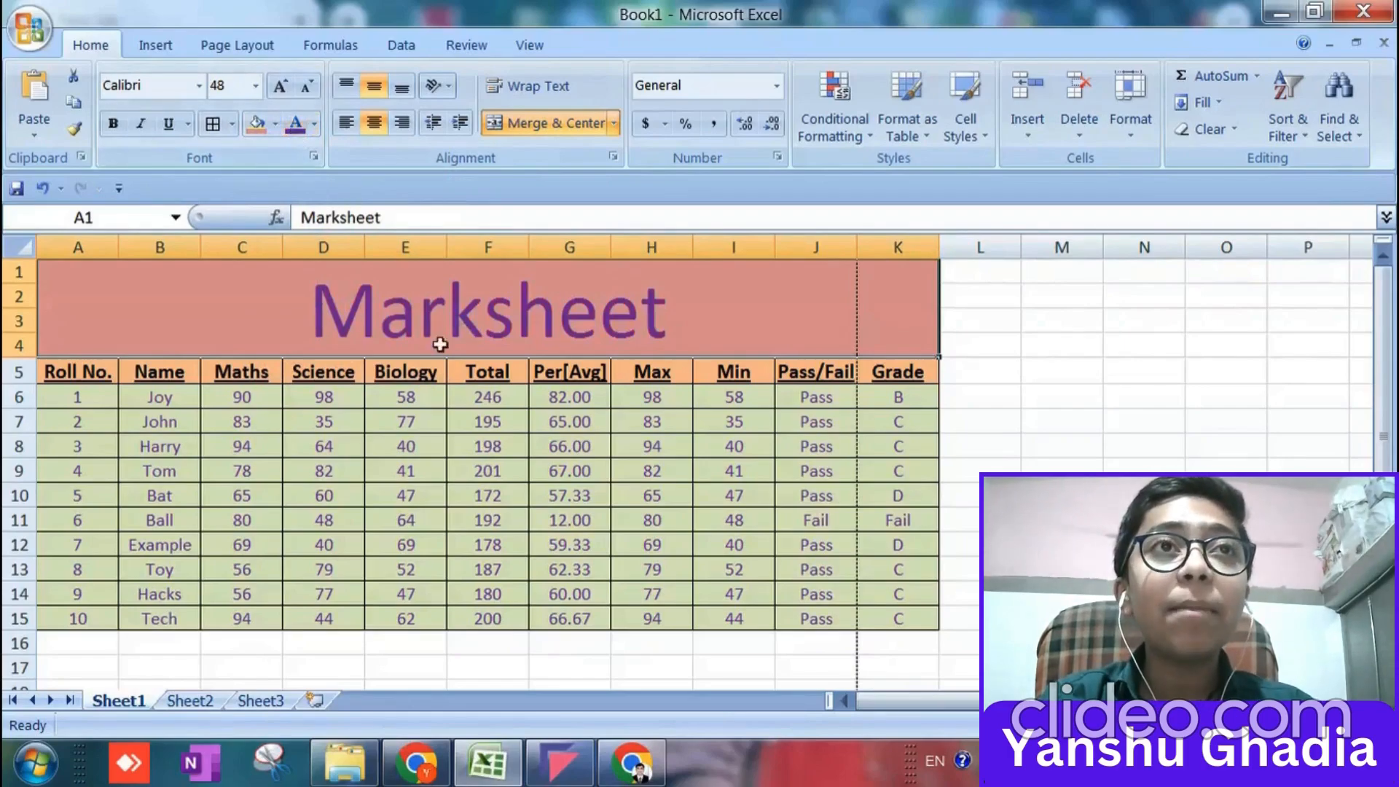
left_click(1025, 322)
scroll(537, 409, "down", 2)
scroll(540, 411, "up", 2)
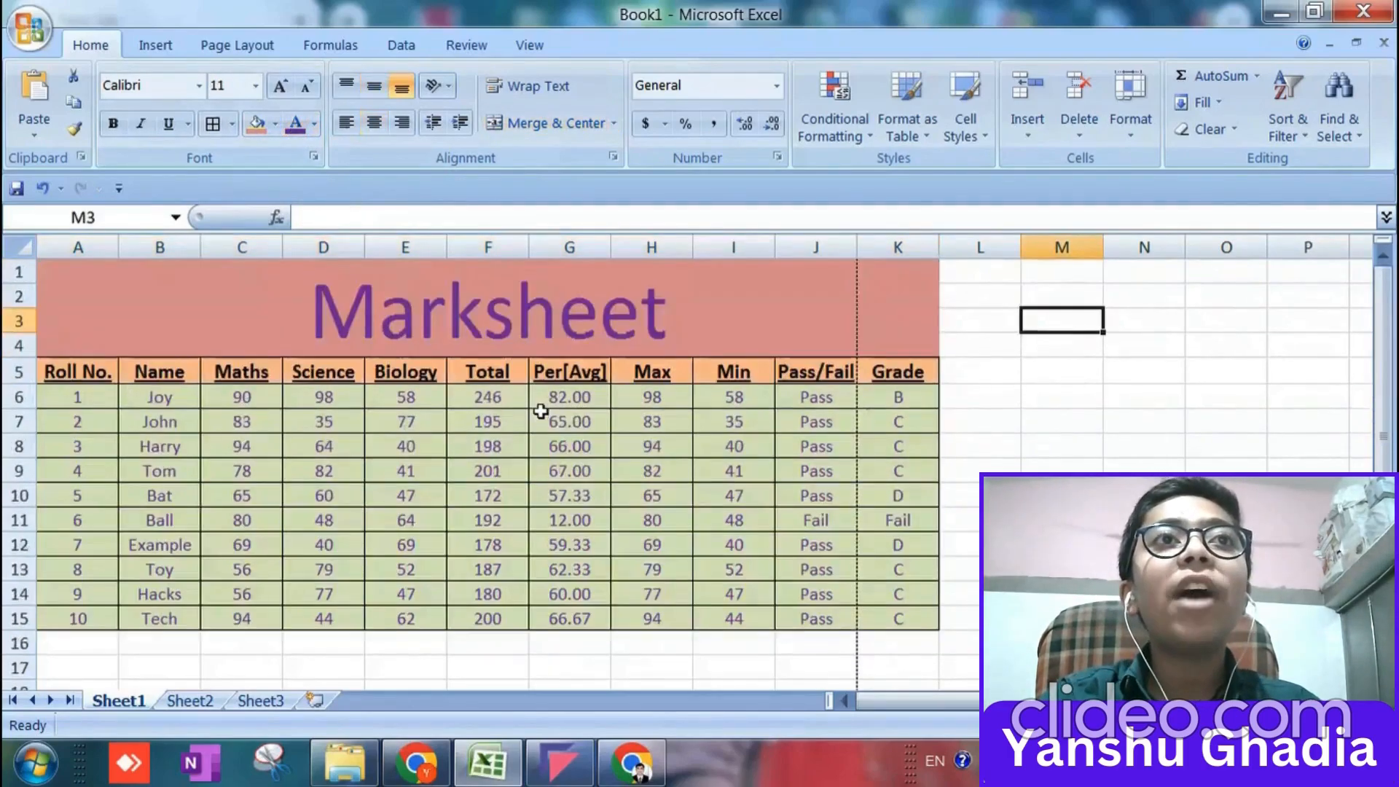
scroll(540, 410, "down", 6)
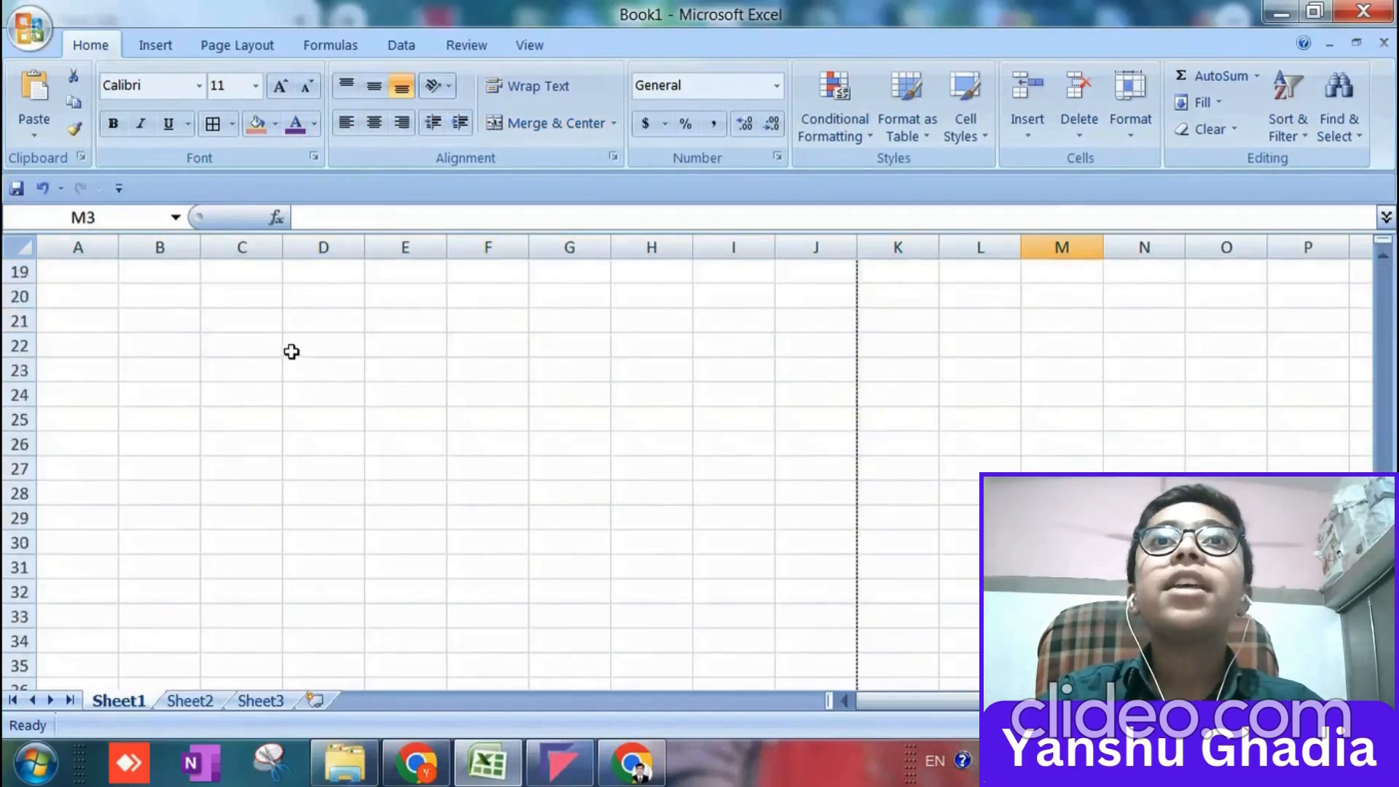
Try to insert a 2-D clustered column chart with an empty cell outside the marksheet selected.
left_click(320, 44)
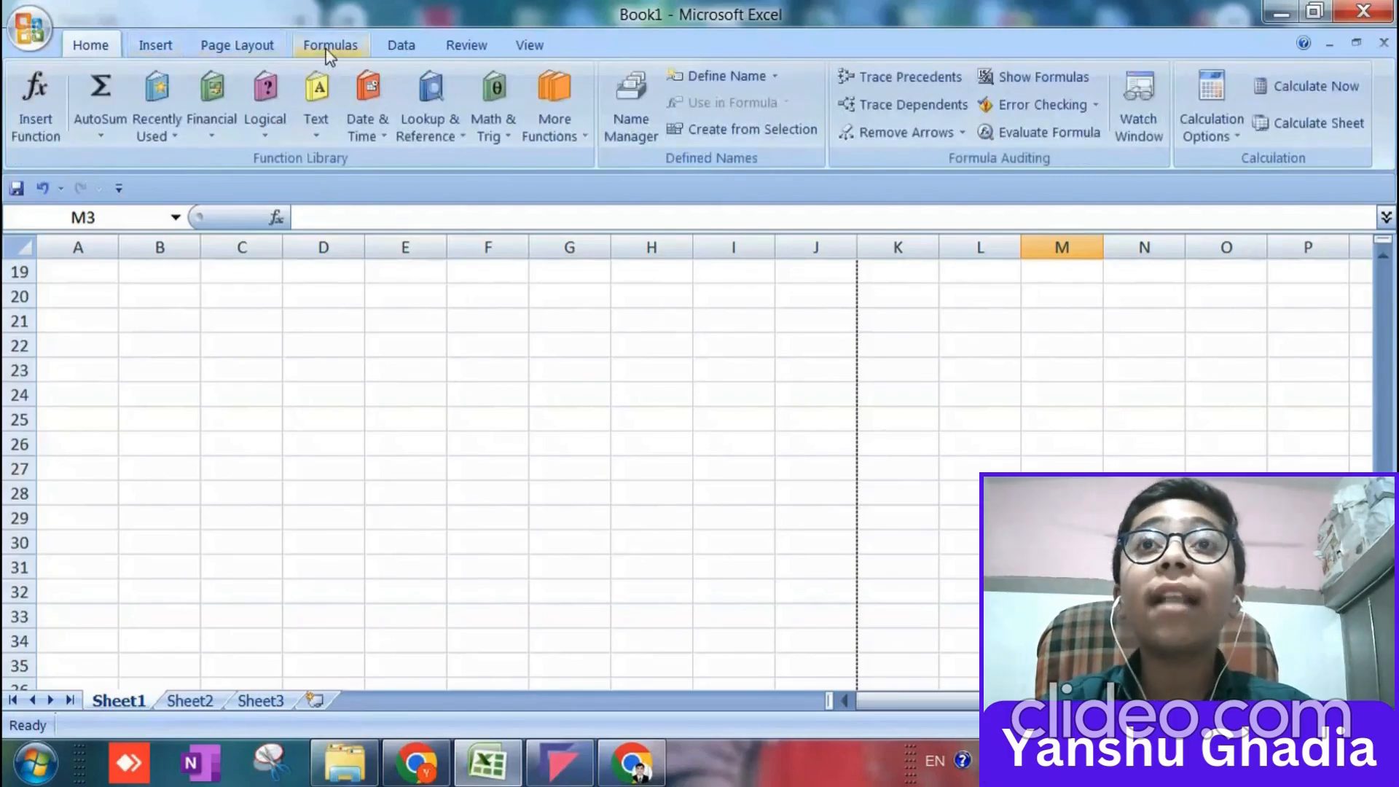
left_click(172, 44)
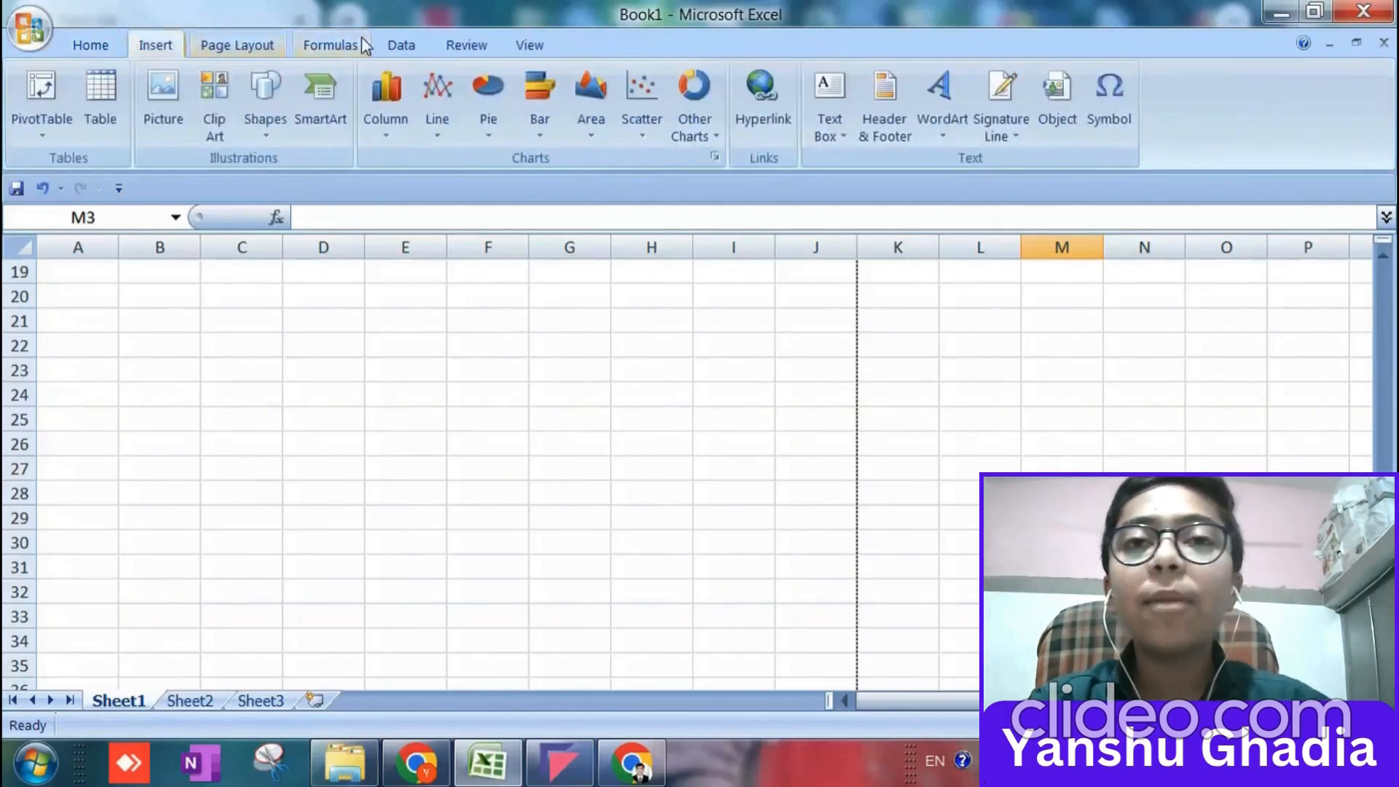
scroll(209, 483, "up", 2)
scroll(208, 482, "up", 2)
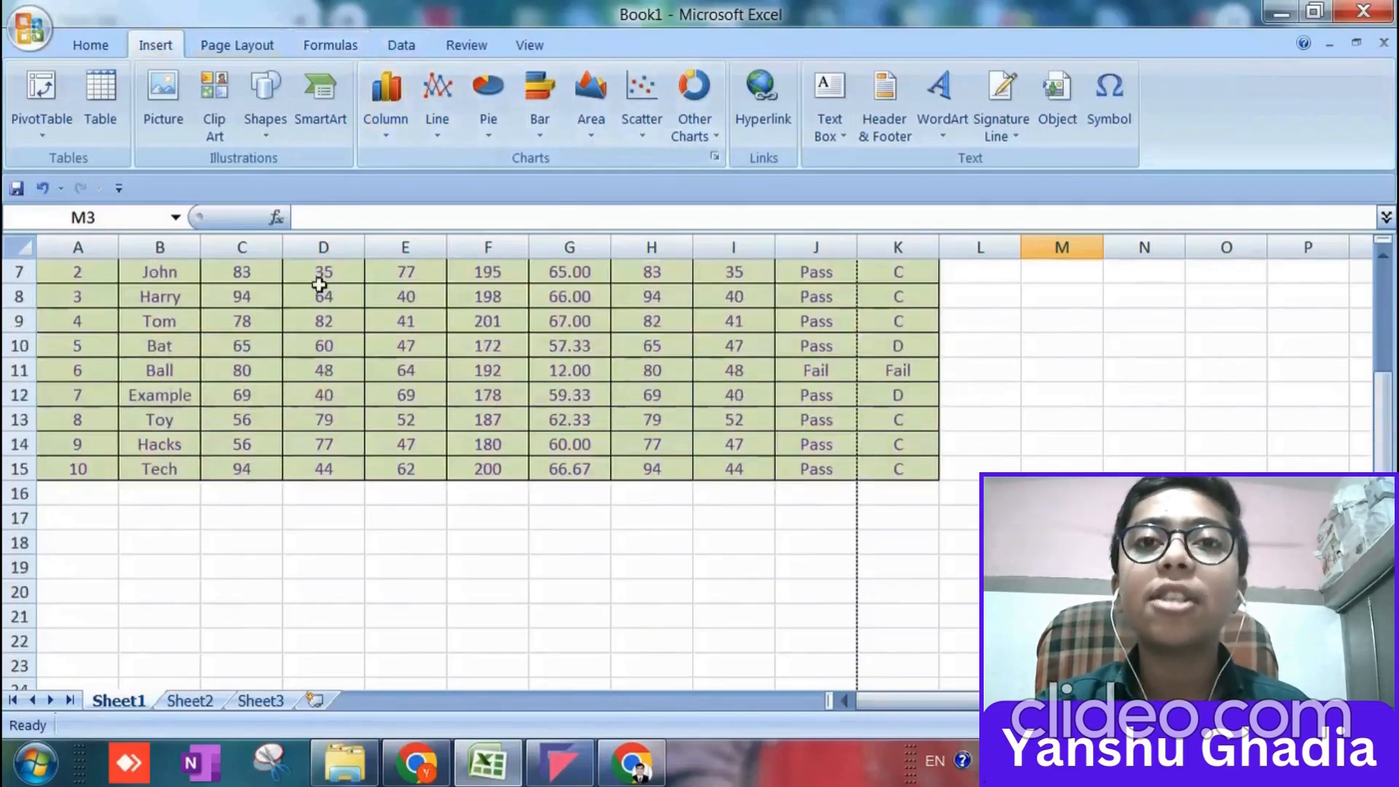
left_click(387, 107)
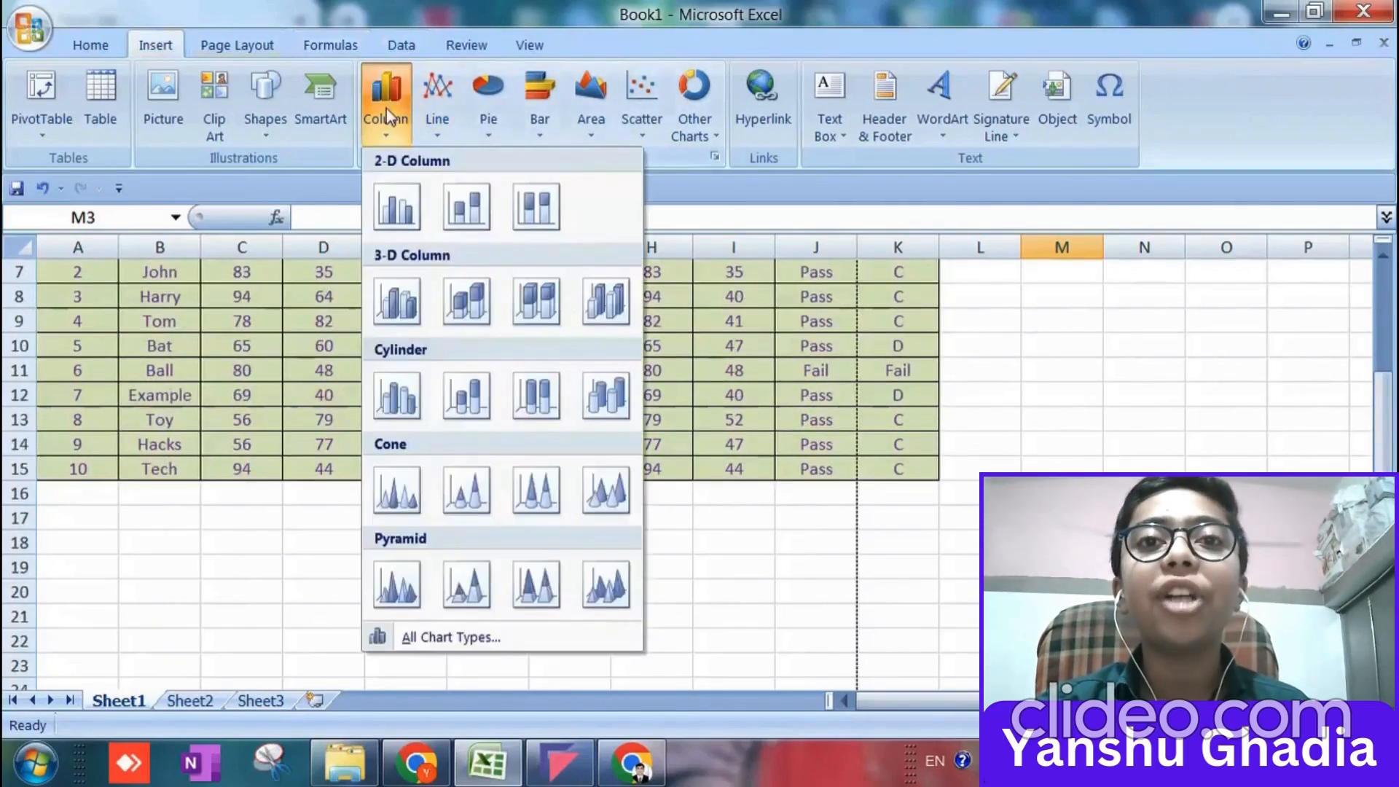
left_click(409, 218)
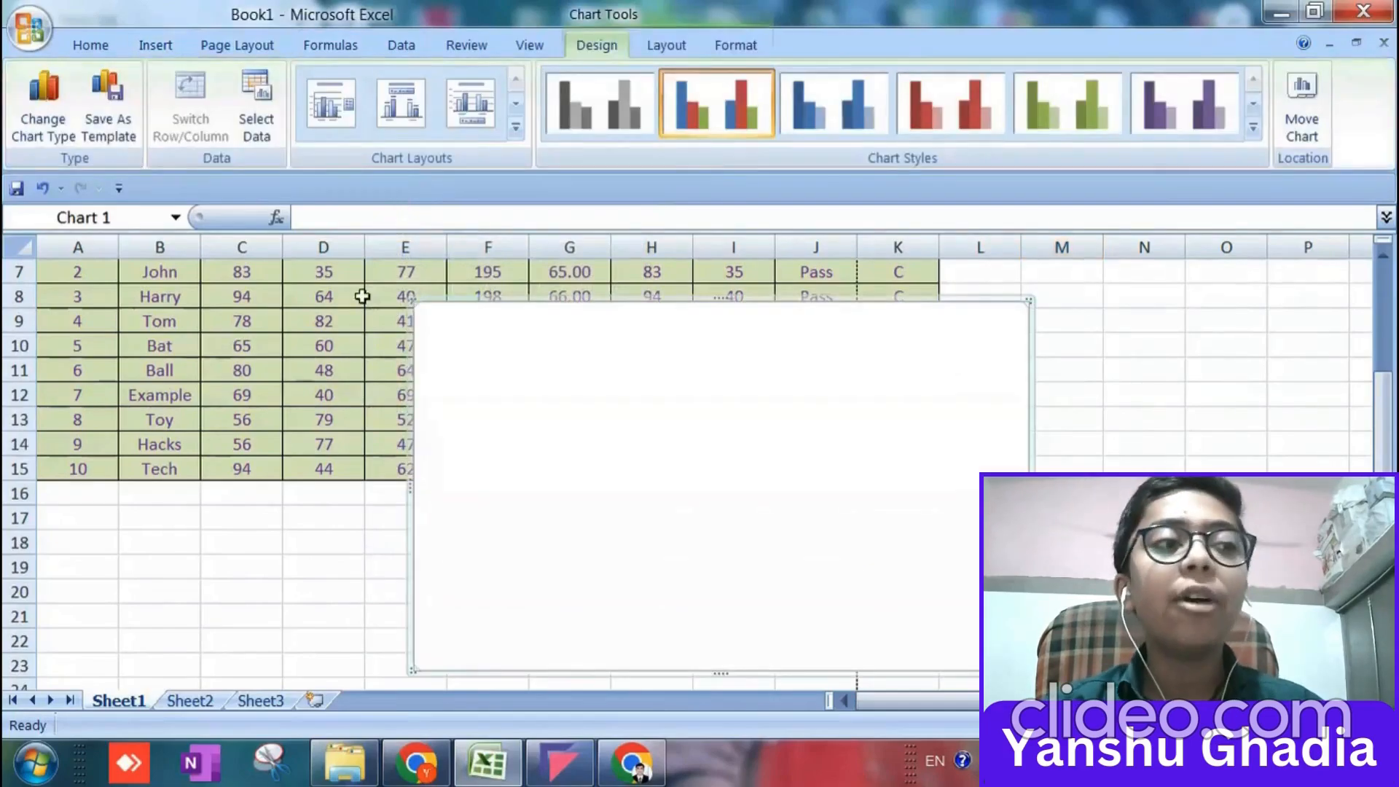
scroll(150, 366, "up", 2)
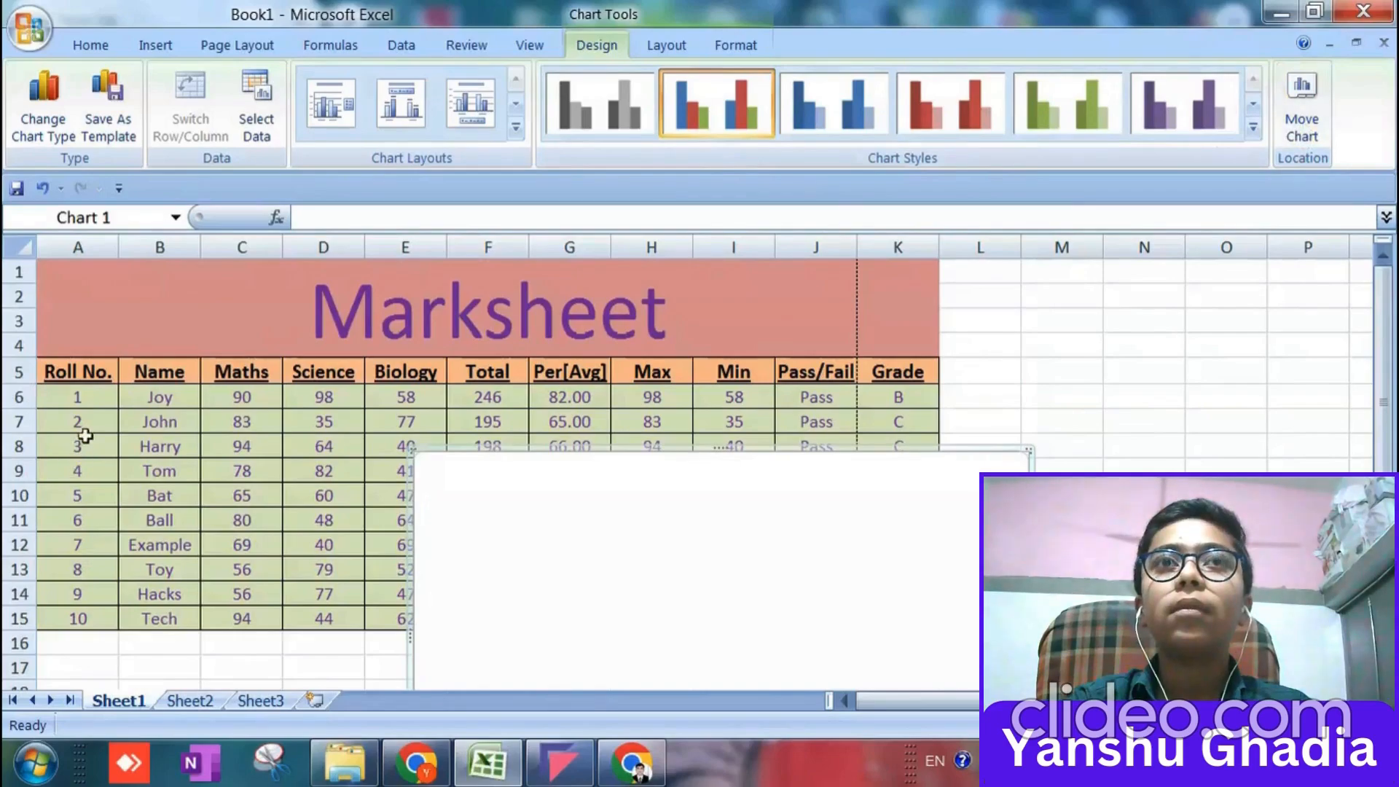
Select the marksheet table A5:K15, including its header row, beneath the blank chart.
left_click(82, 378)
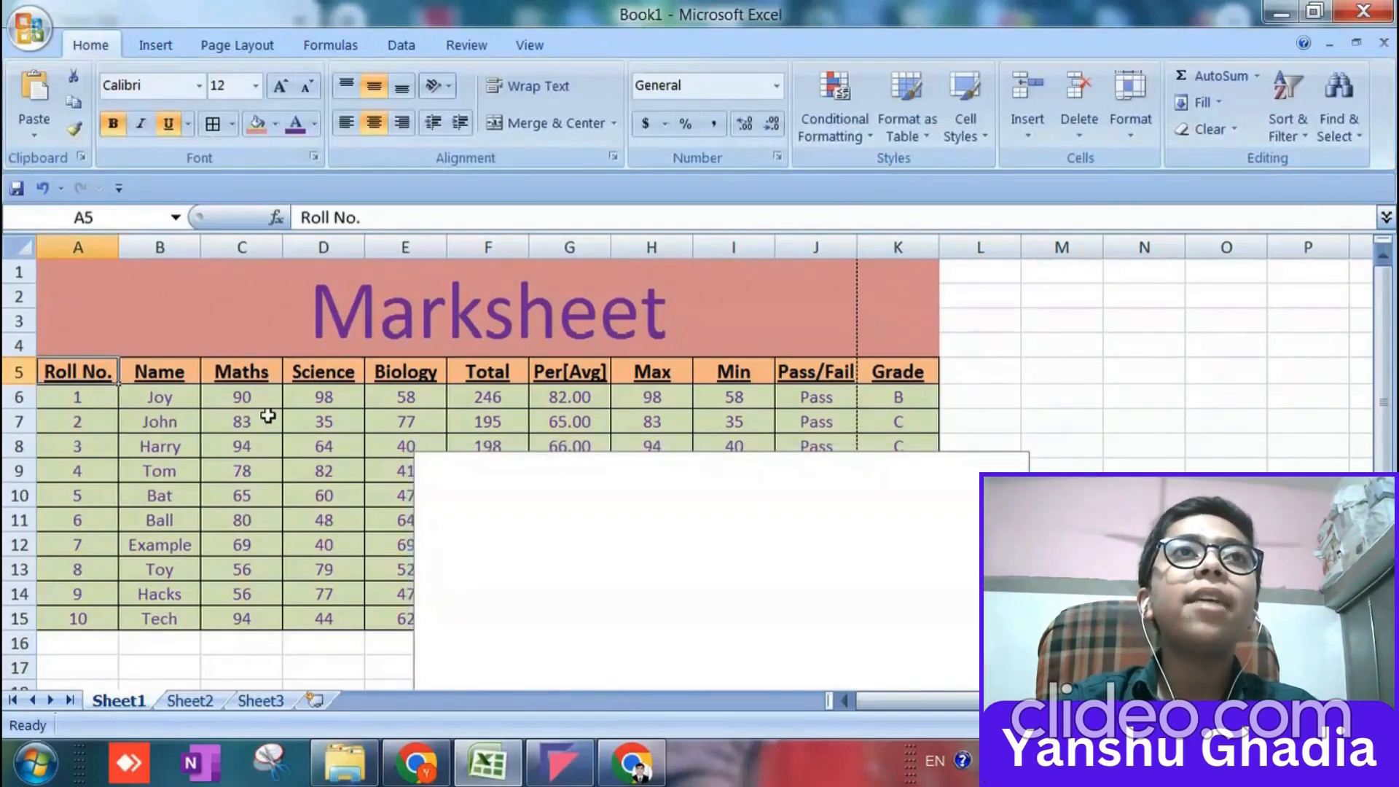
key("shift+Right")
key("shift+Right")
key("shift+Right")
key("shift+Right")
key("shift+Right")
key("shift+Right")
key("shift+Right")
key("shift+Right")
key("shift+Right")
key("shift+Right")
key("shift+Right")
key("shift+Right")
key("shift+Right")
key("shift+Right")
key("shift+Left")
key("shift+Left")
key("shift+Left")
key("shift+Left")
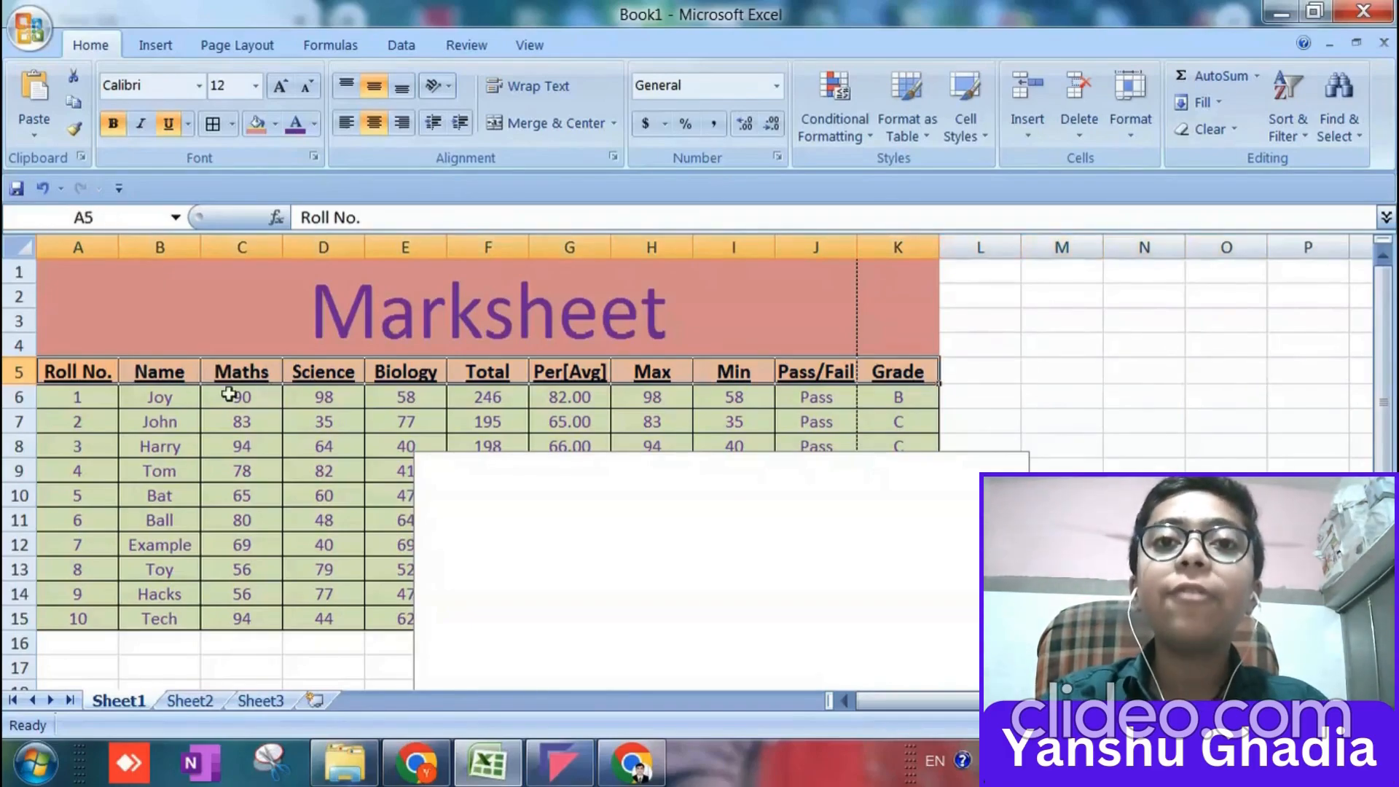
key("shift+Down")
key("shift+Down")
key("shift+Down")
key("shift+Down")
key("shift+Down")
key("shift+Down")
key("shift+Down")
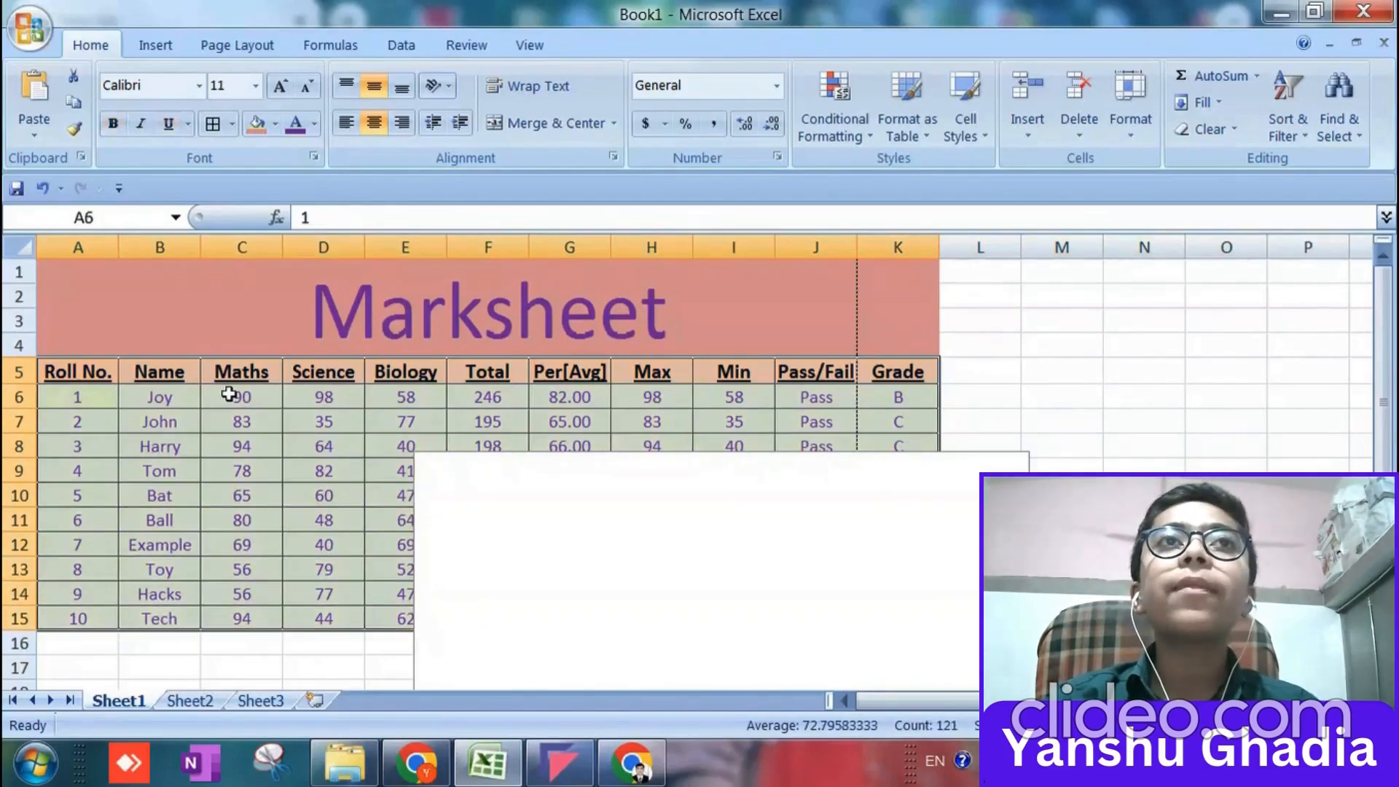
Delete the blank chart covering part of the marksheet table.
scroll(97, 375, "down", 3)
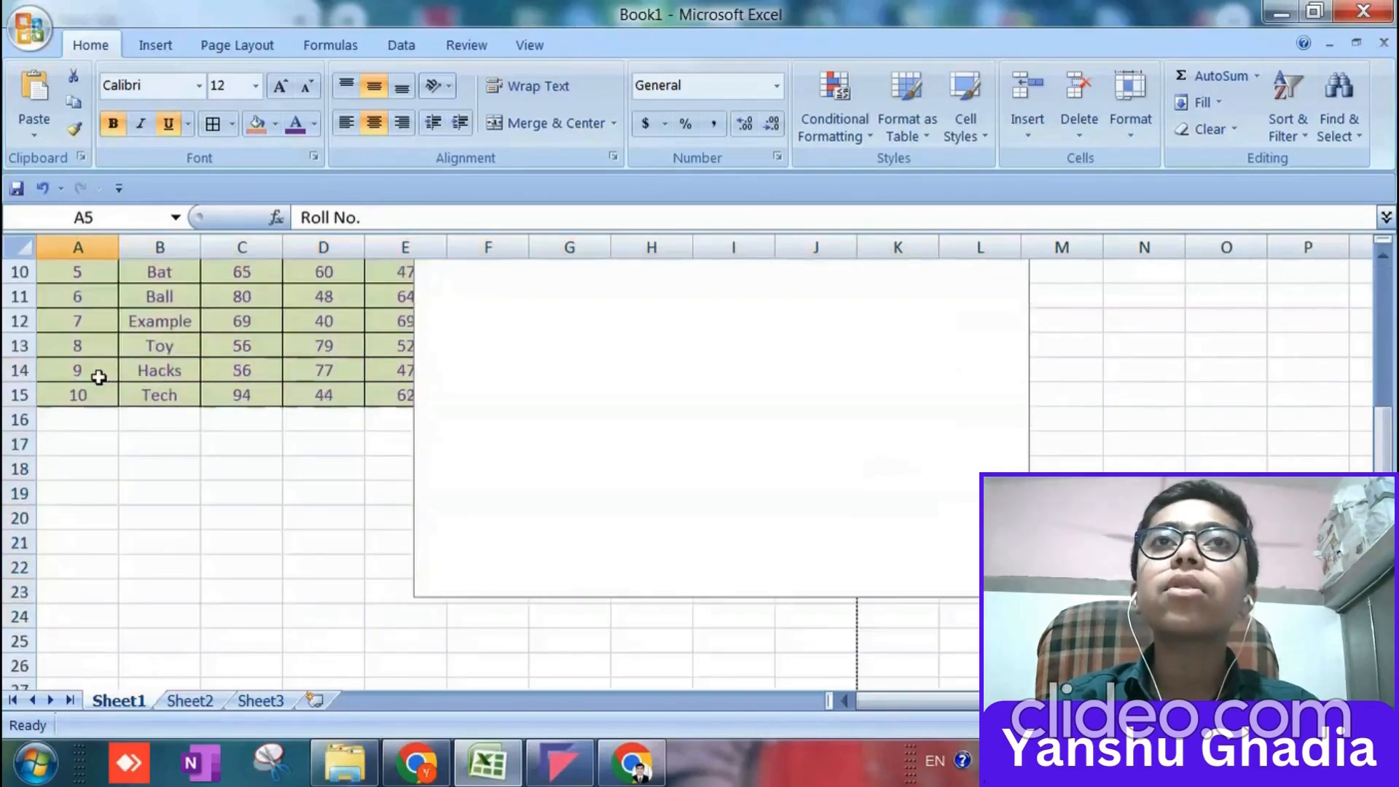
left_click(653, 463)
key("Delete")
scroll(187, 444, "up", 3)
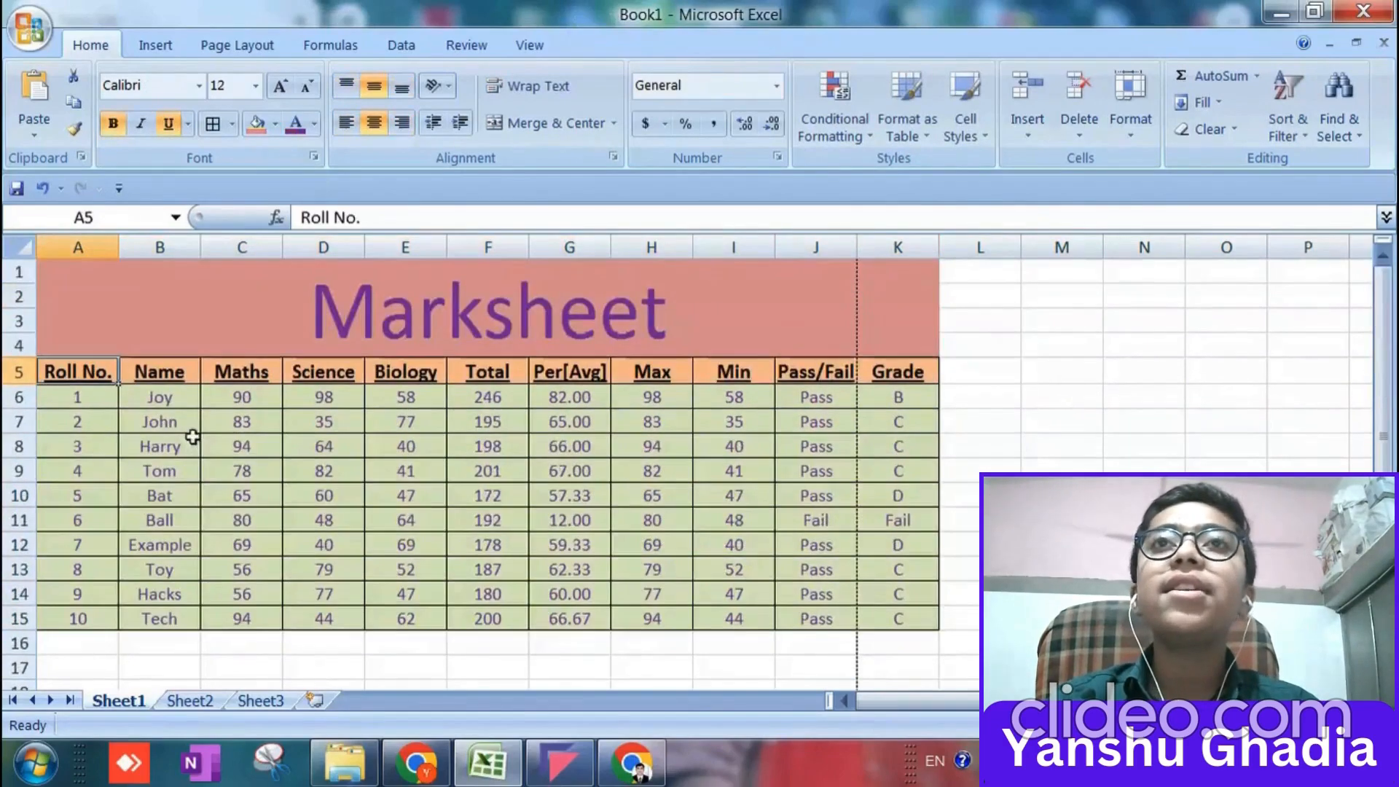
Select the marksheet range A5:K15 and insert a 2-D clustered column chart from it.
key("shift+Down")
key("shift+Down")
key("shift+Down")
key("shift+Down")
key("shift+Down")
key("shift+Down")
key("shift+Down")
key("shift+Down")
key("shift+Down")
key("shift+Down")
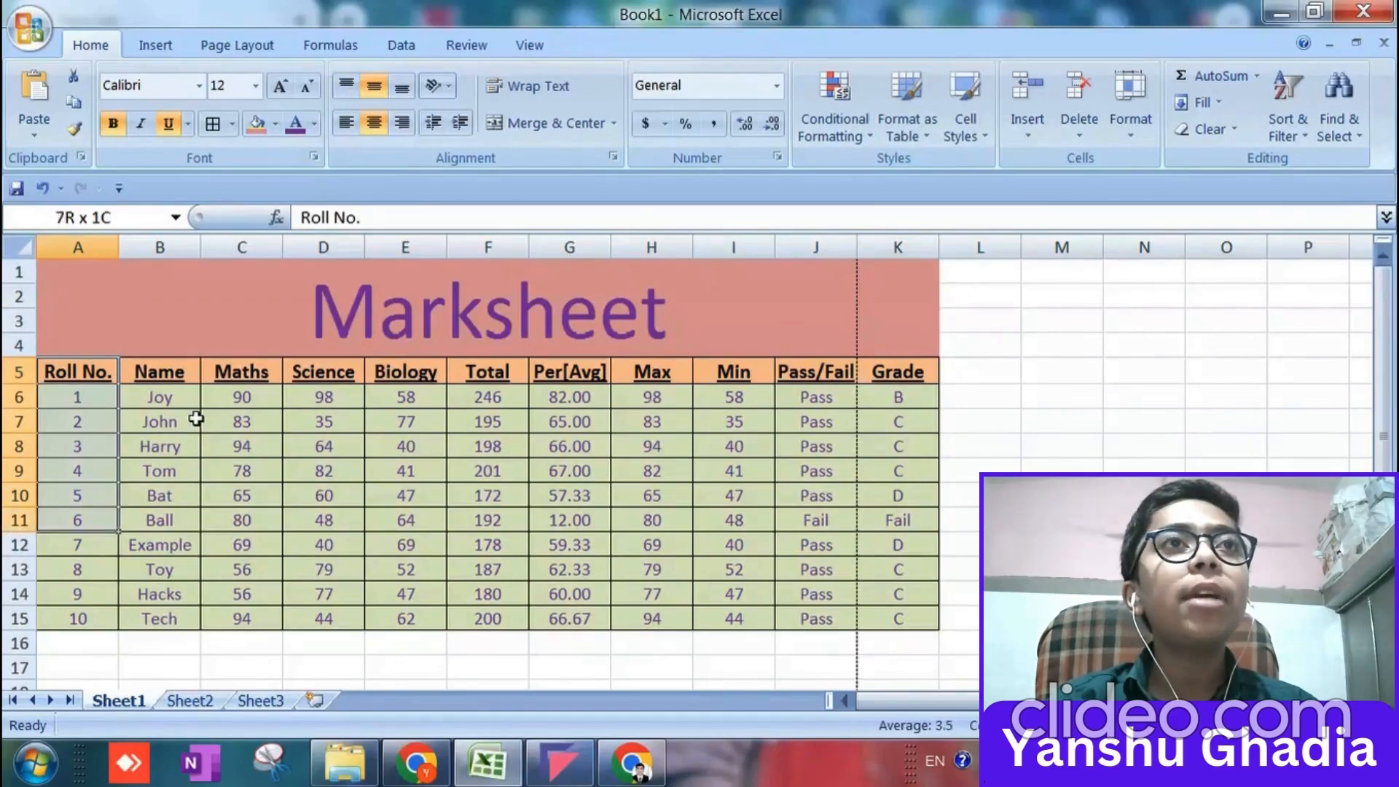
key("shift+Right")
key("shift+Right")
key("shift+Right")
key("shift+Right")
key("shift+Right")
key("shift+Right")
key("shift+Right")
key("shift+Right")
key("shift+Right")
key("shift+Right")
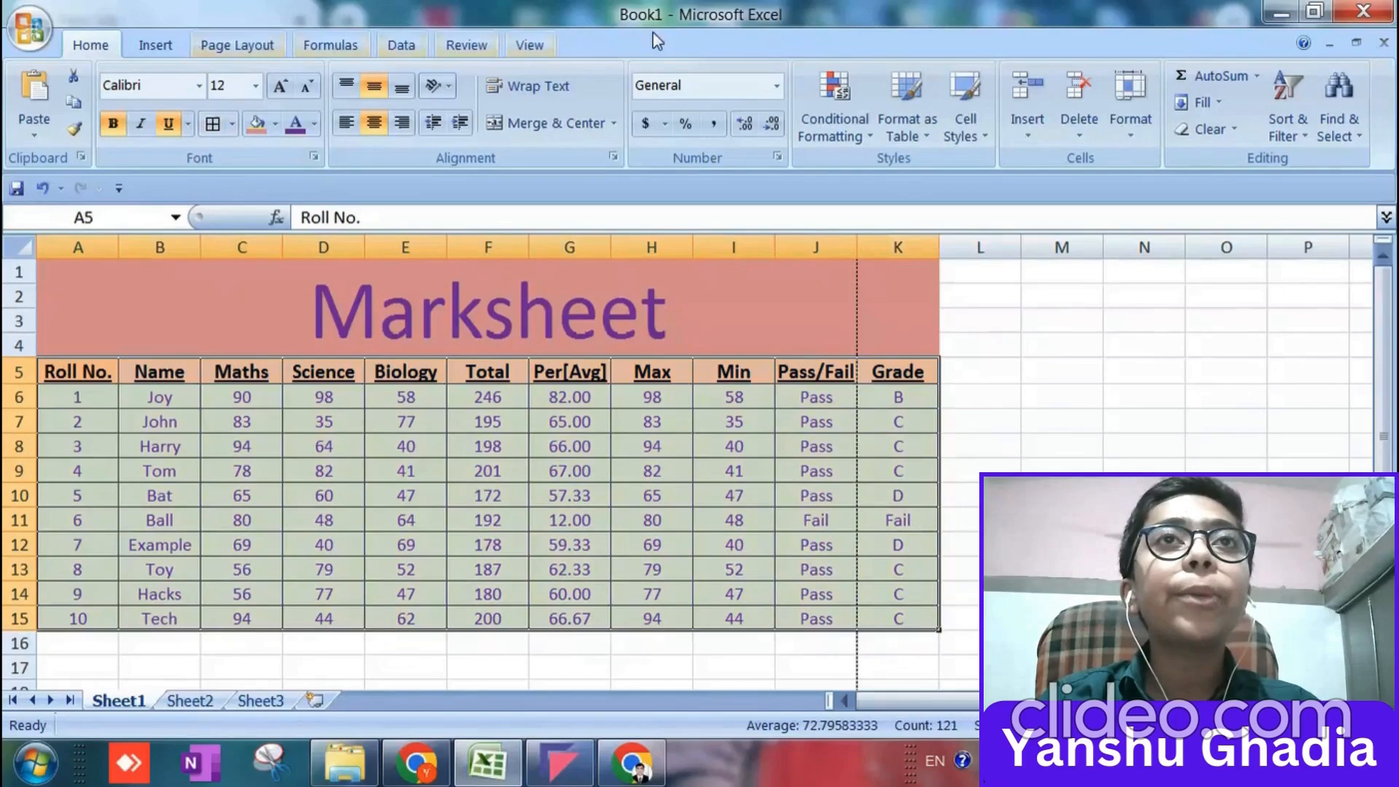
left_click(1214, 104)
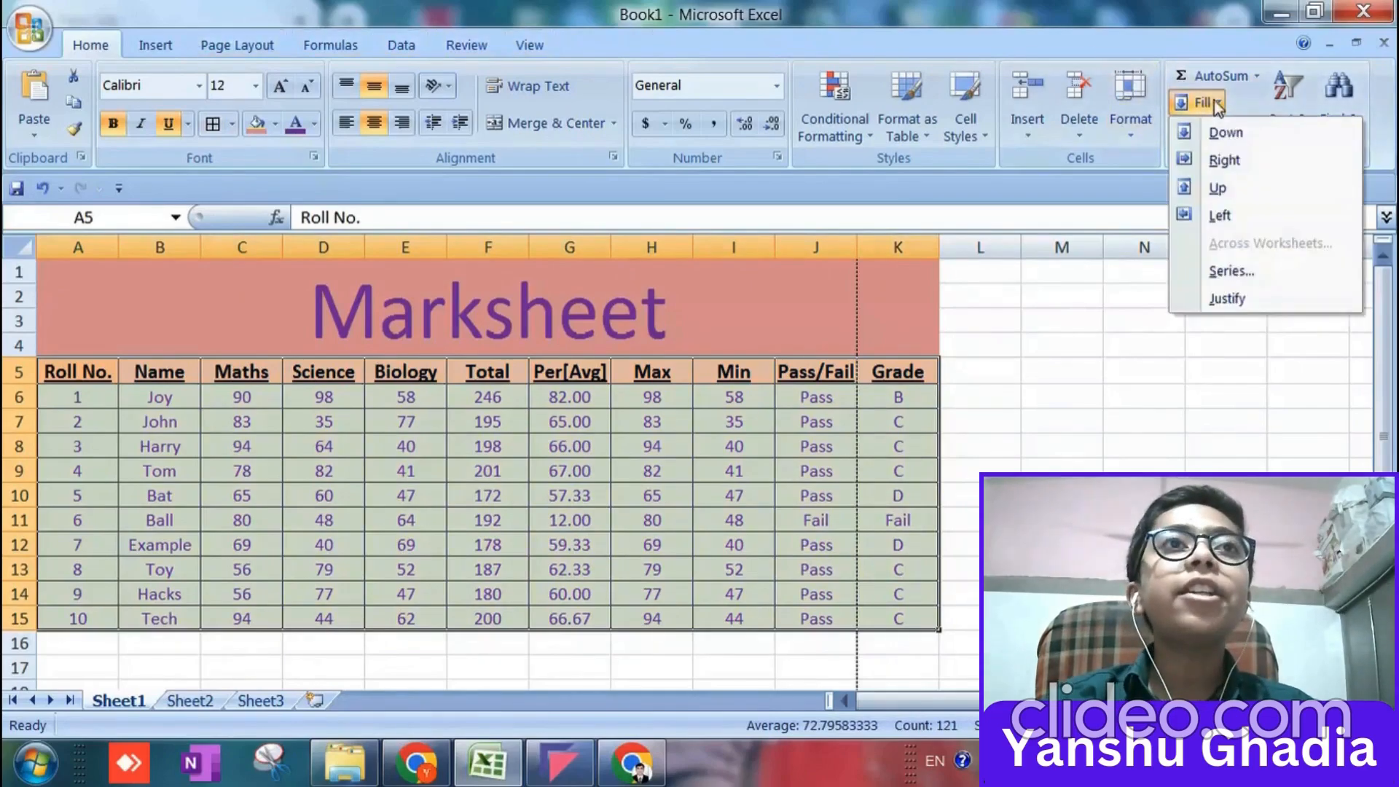
left_click(172, 44)
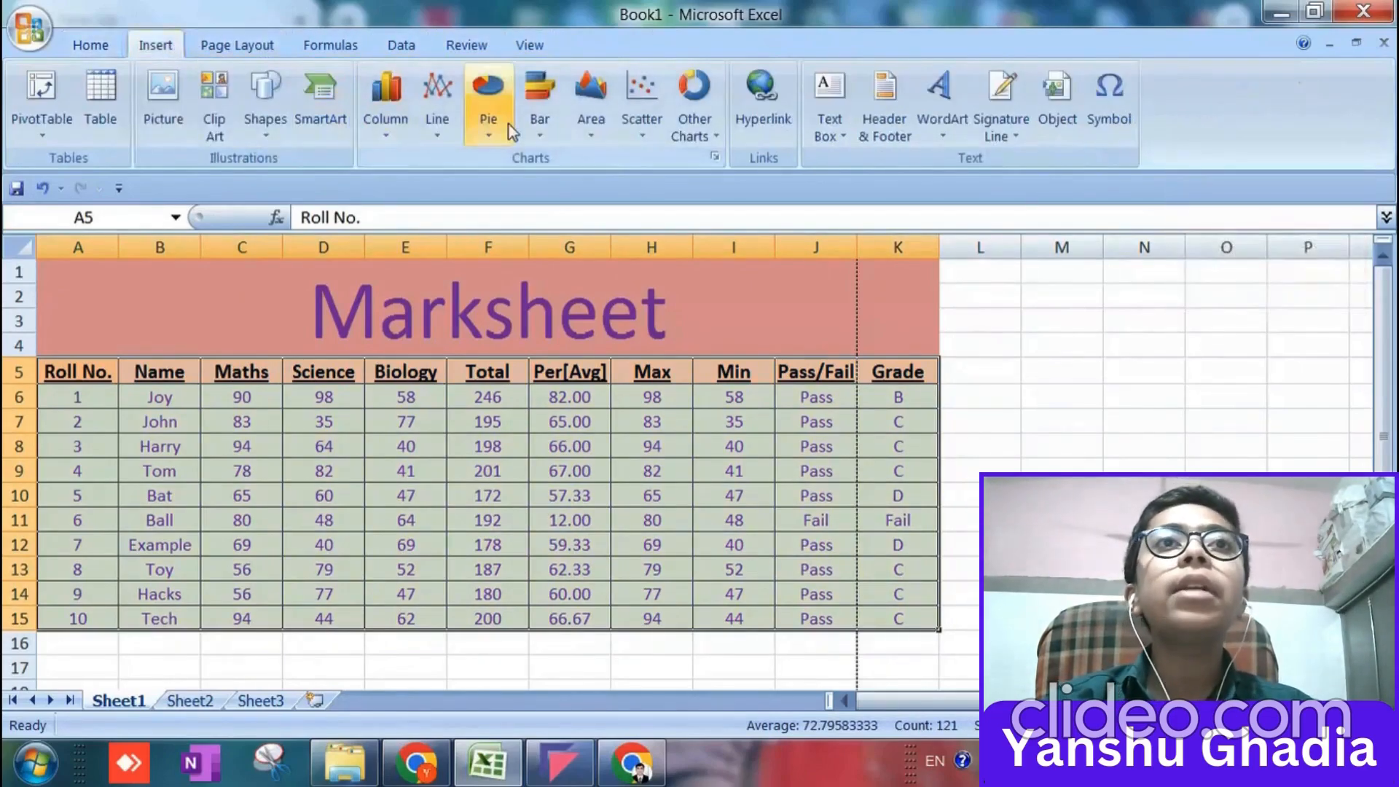
left_click(375, 116)
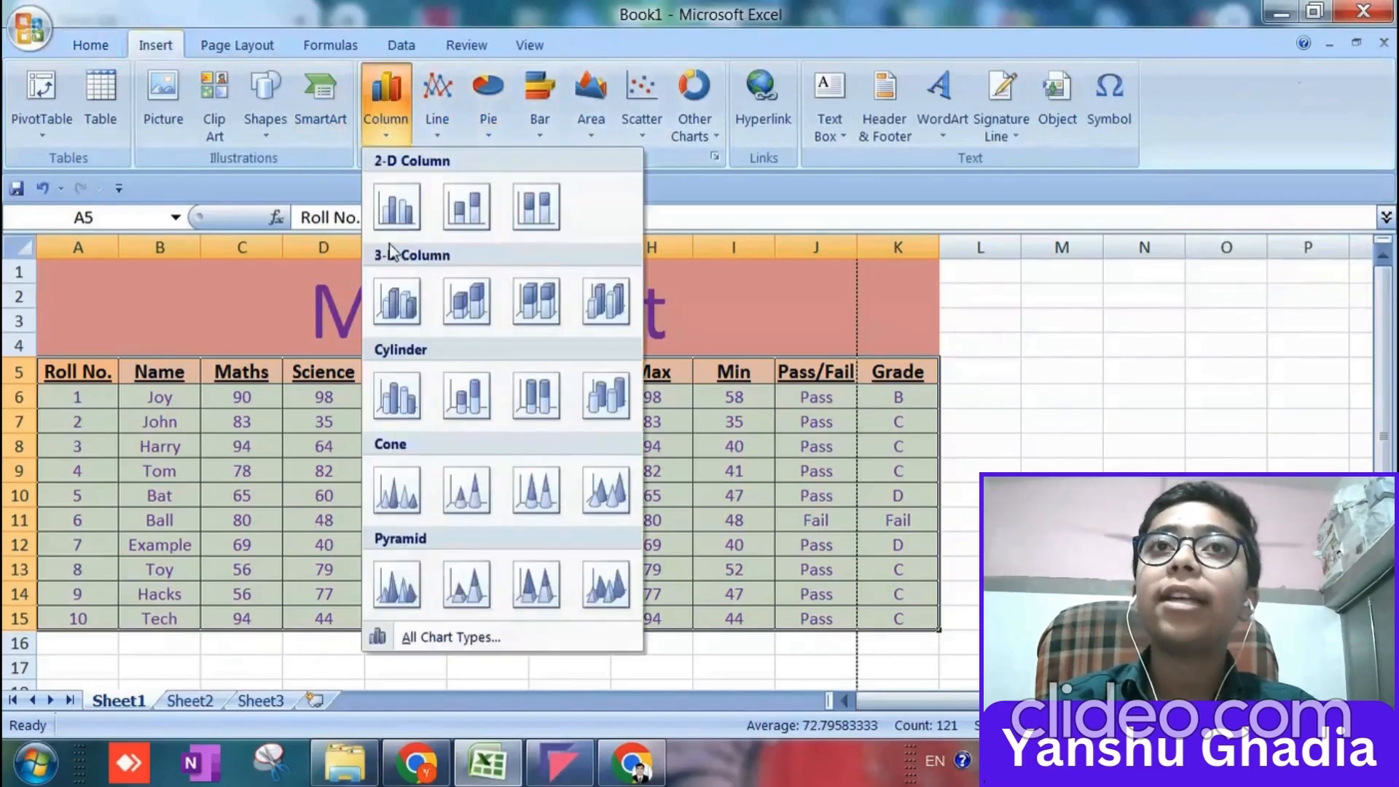
left_click(390, 206)
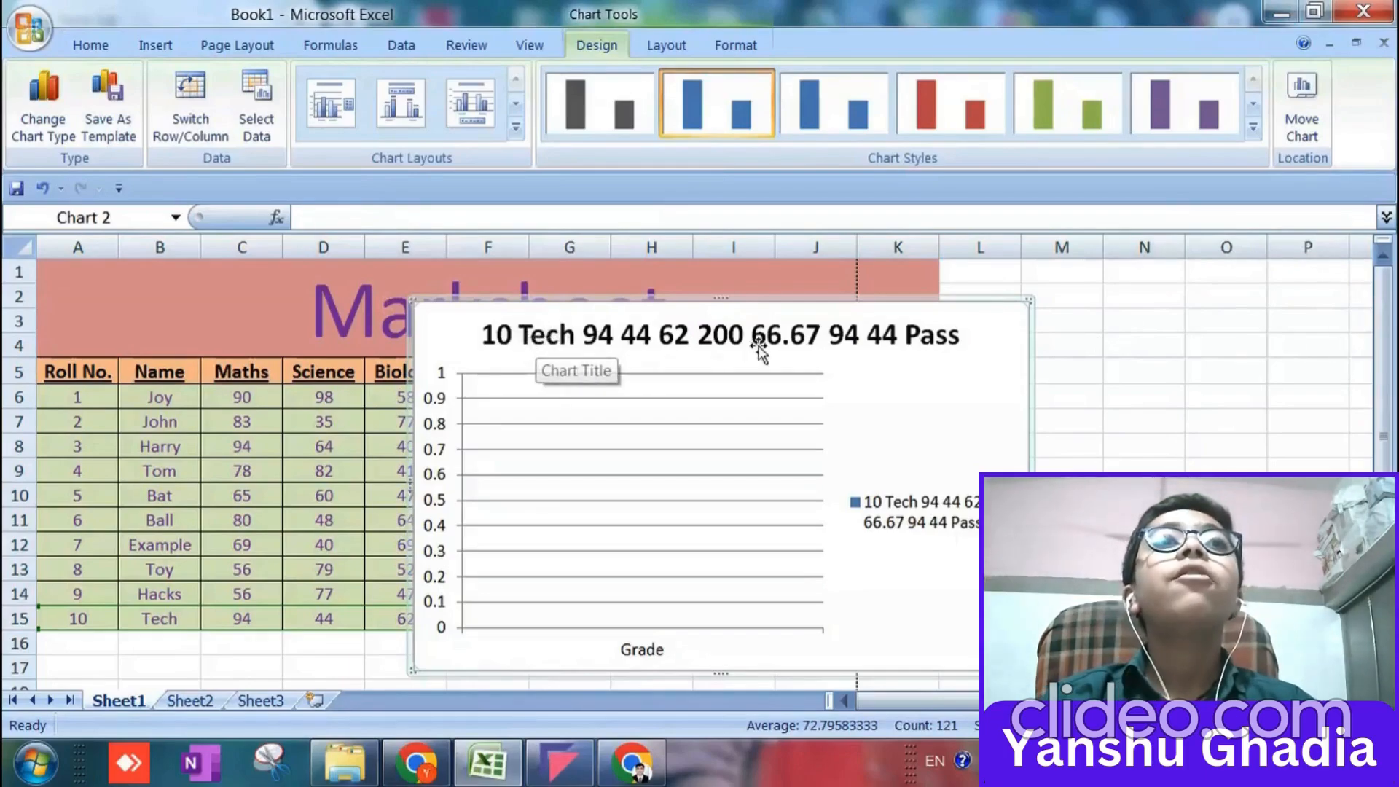
left_click(666, 46)
left_click(729, 42)
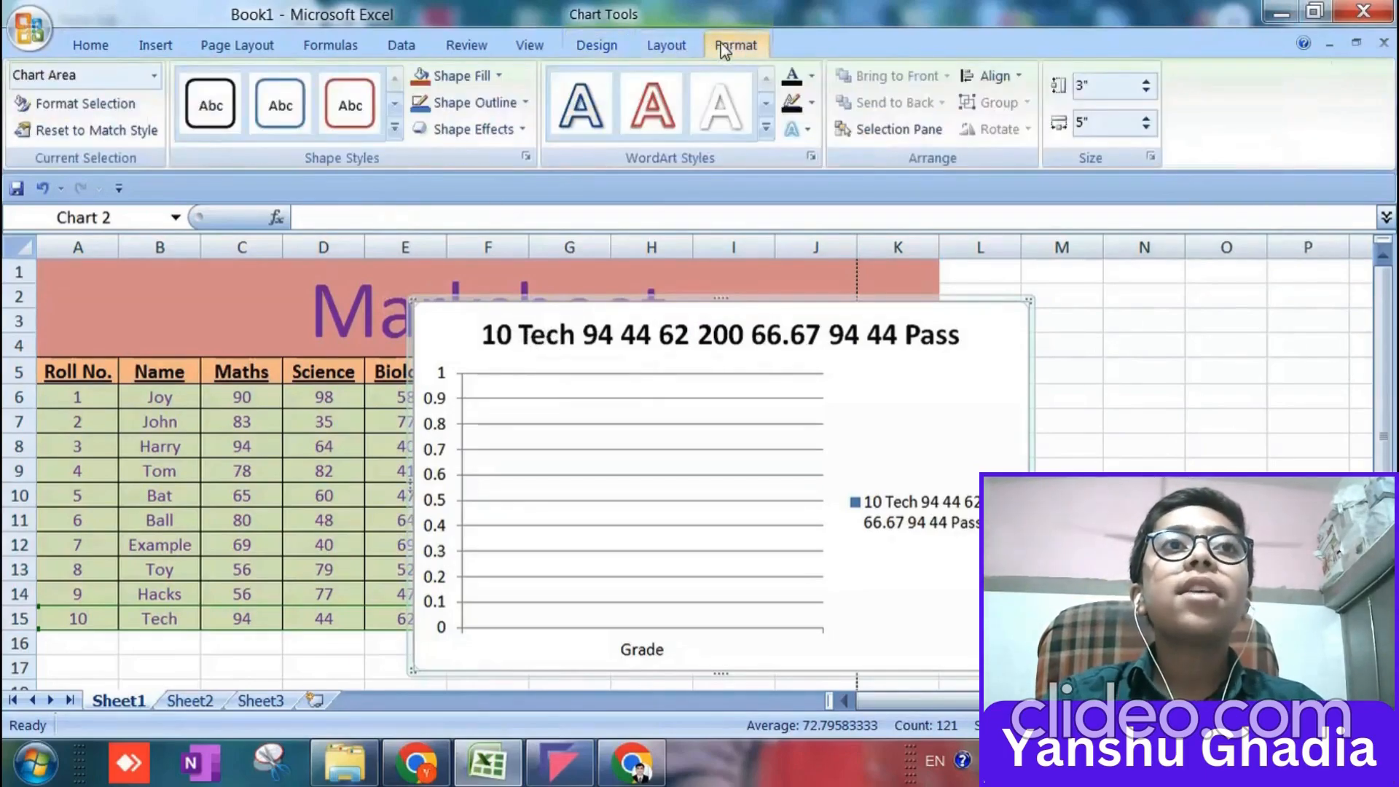
left_click(613, 49)
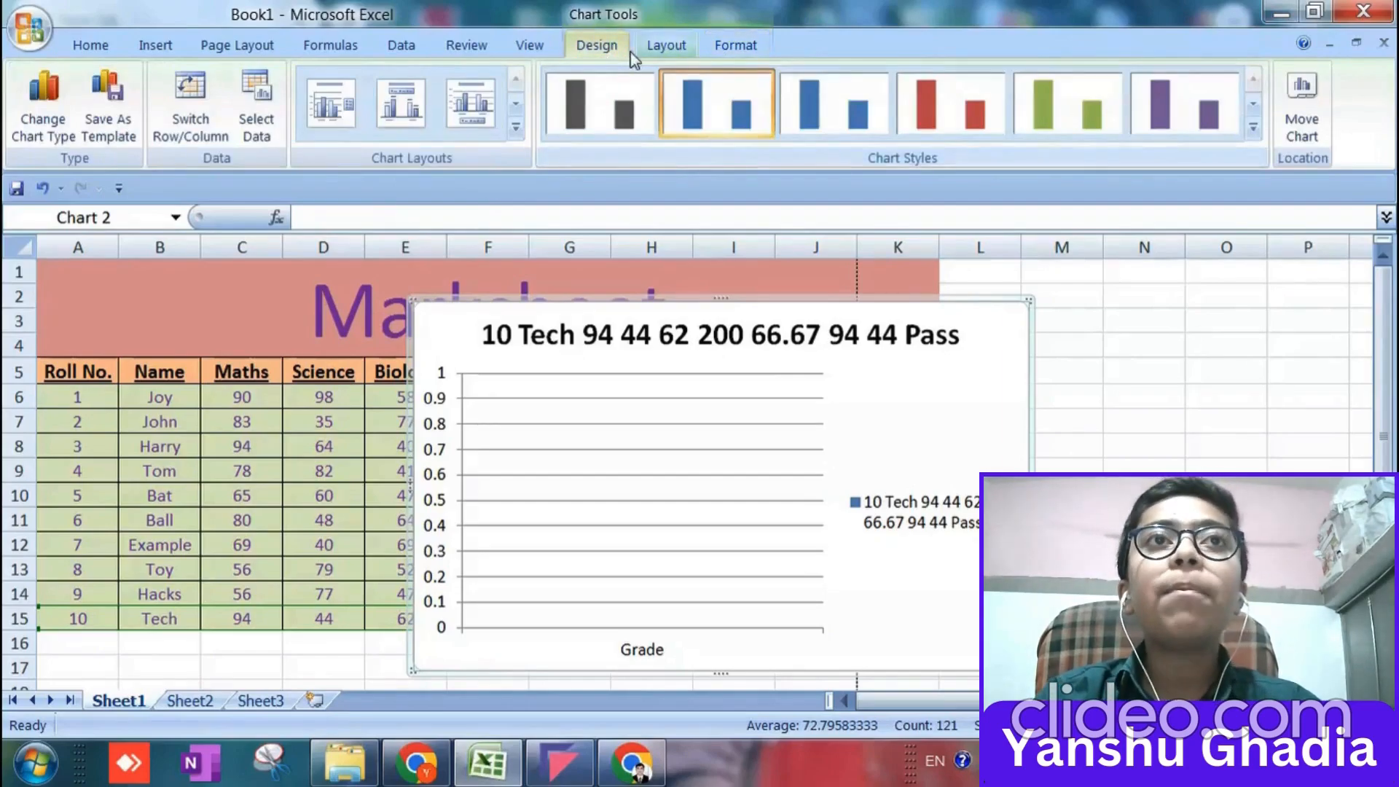
left_click(636, 55)
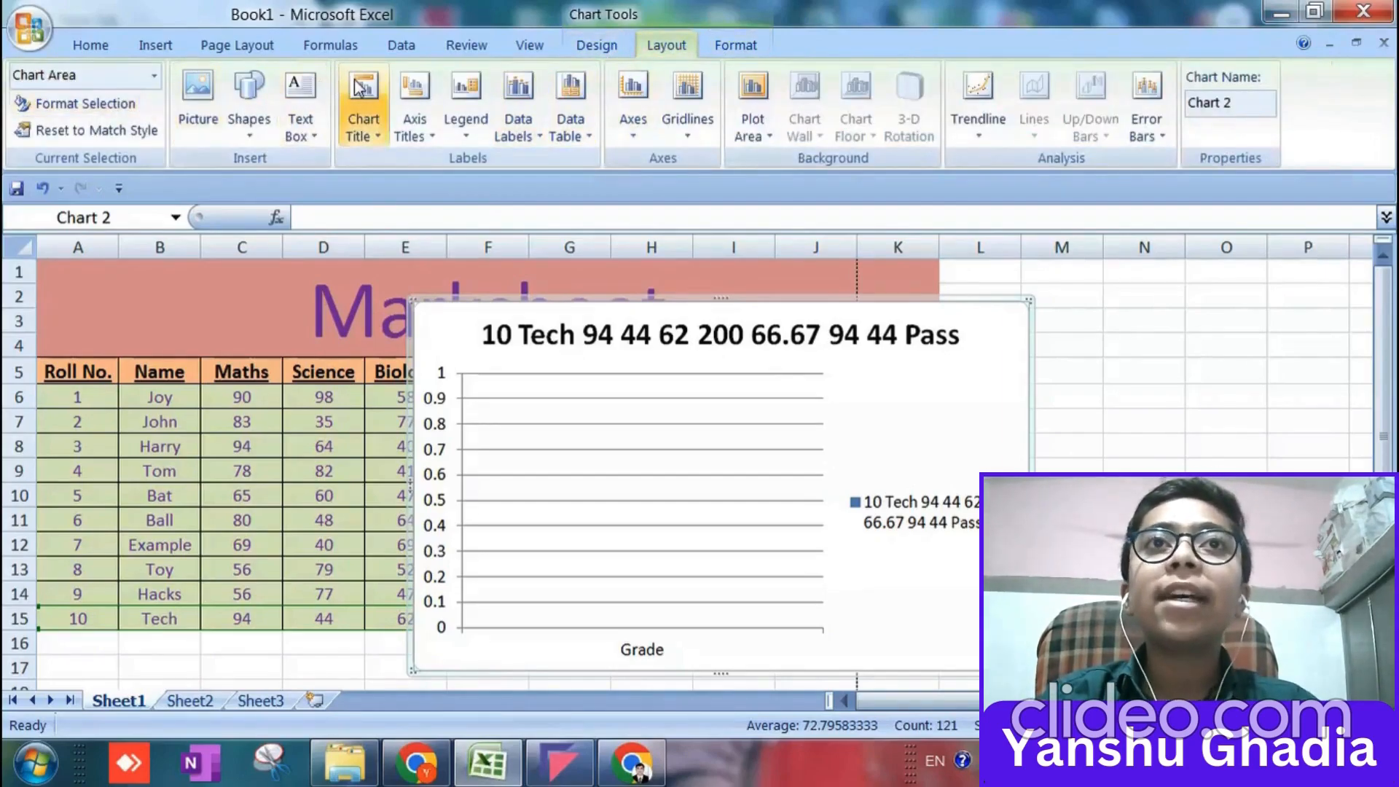
left_click(112, 102)
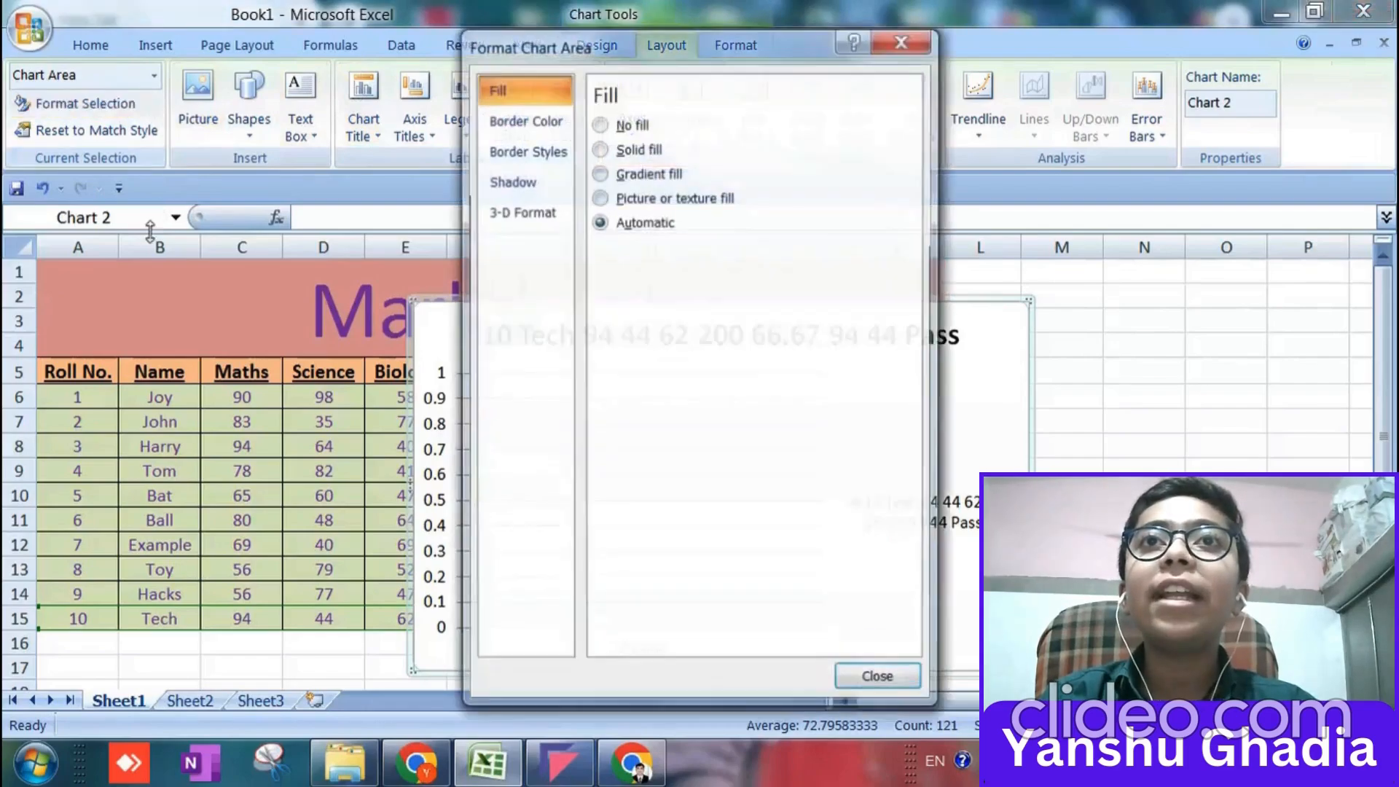
left_click(902, 40)
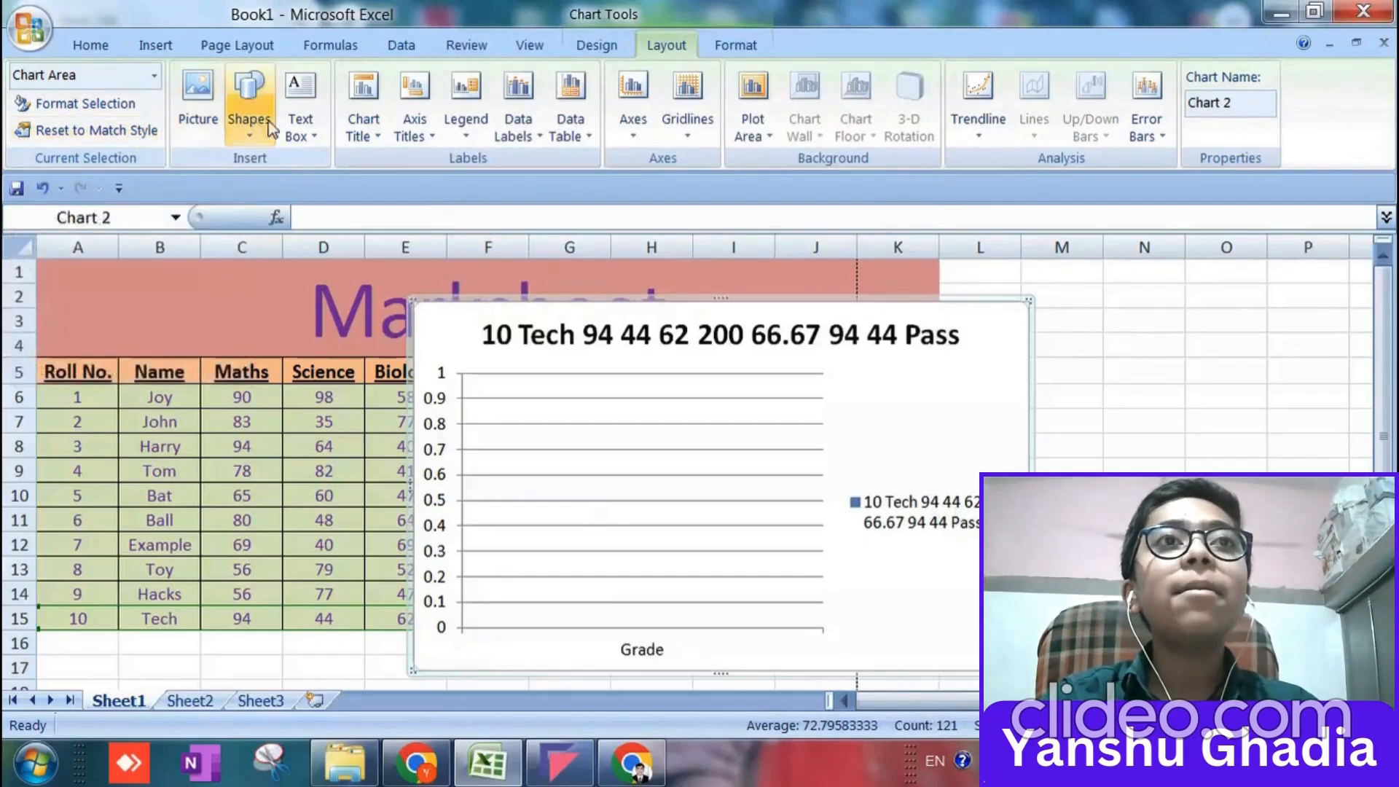
Rename the chart as chart_1.
left_click(1261, 109)
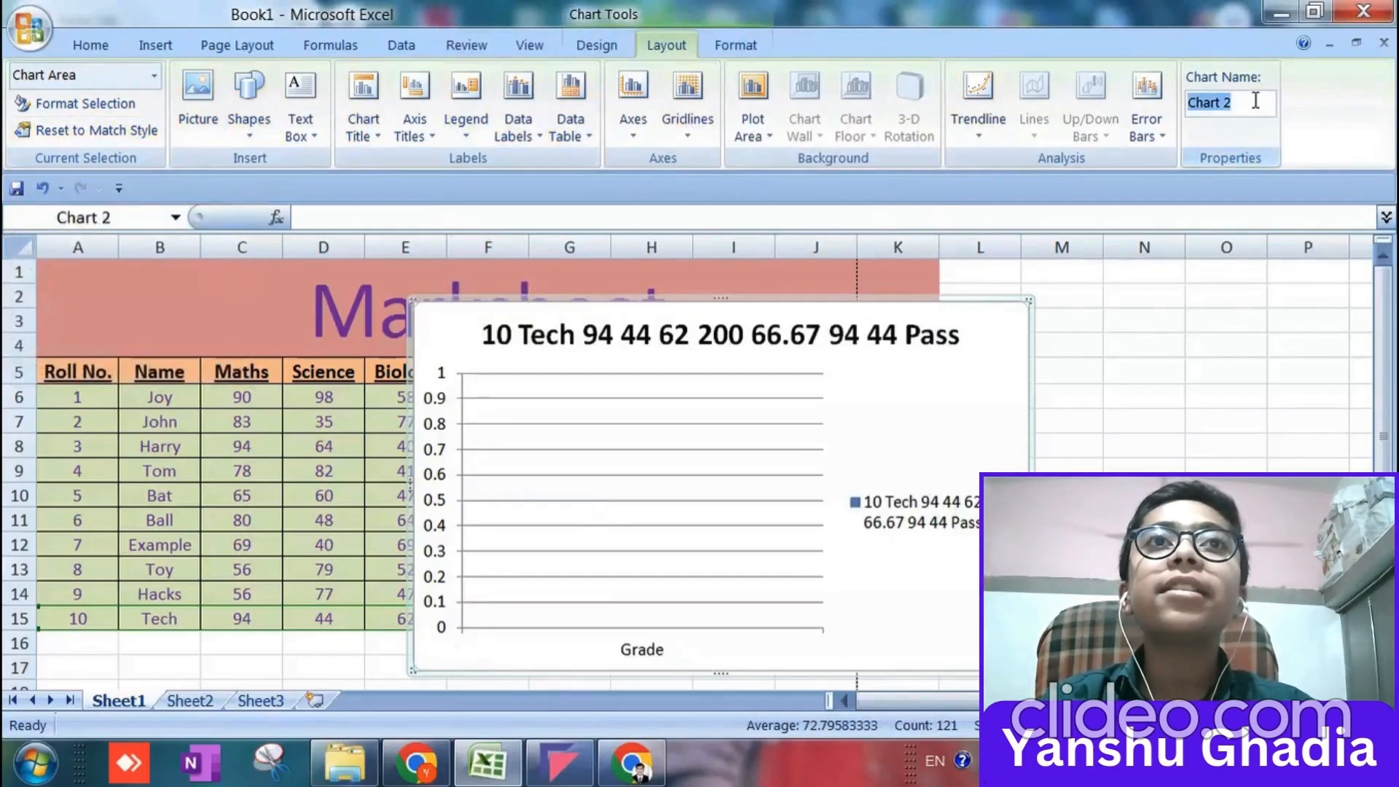
left_click_drag(1239, 99, 1193, 96)
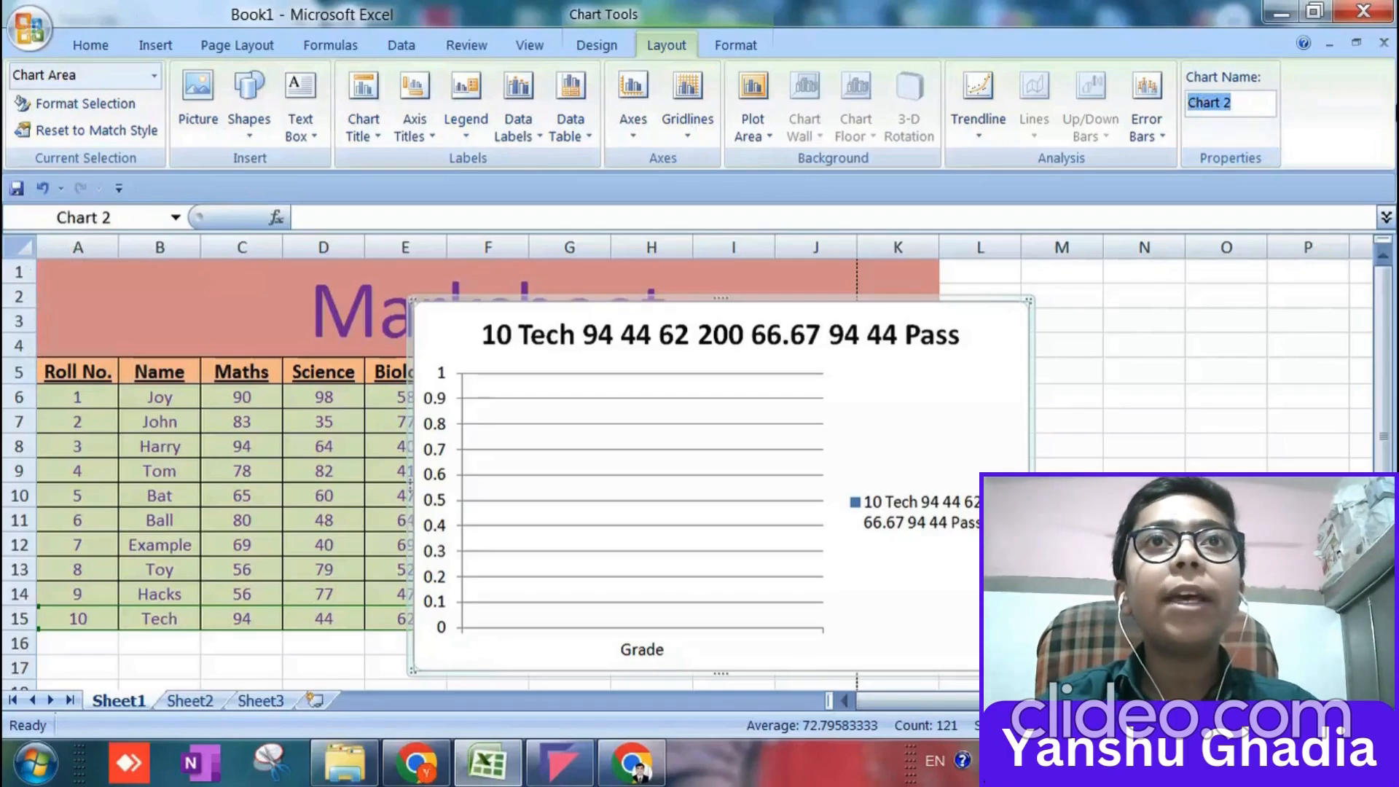
type("cha")
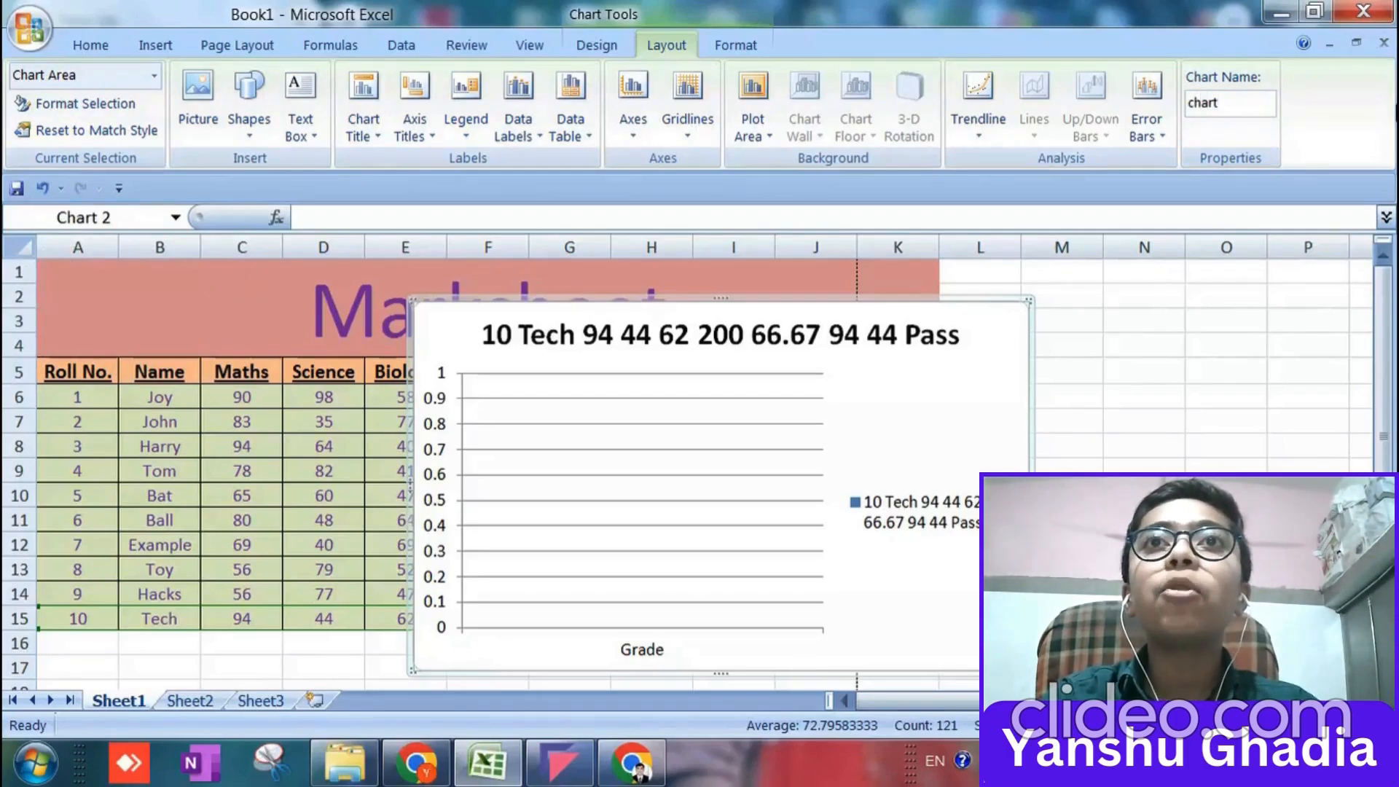
key("Return")
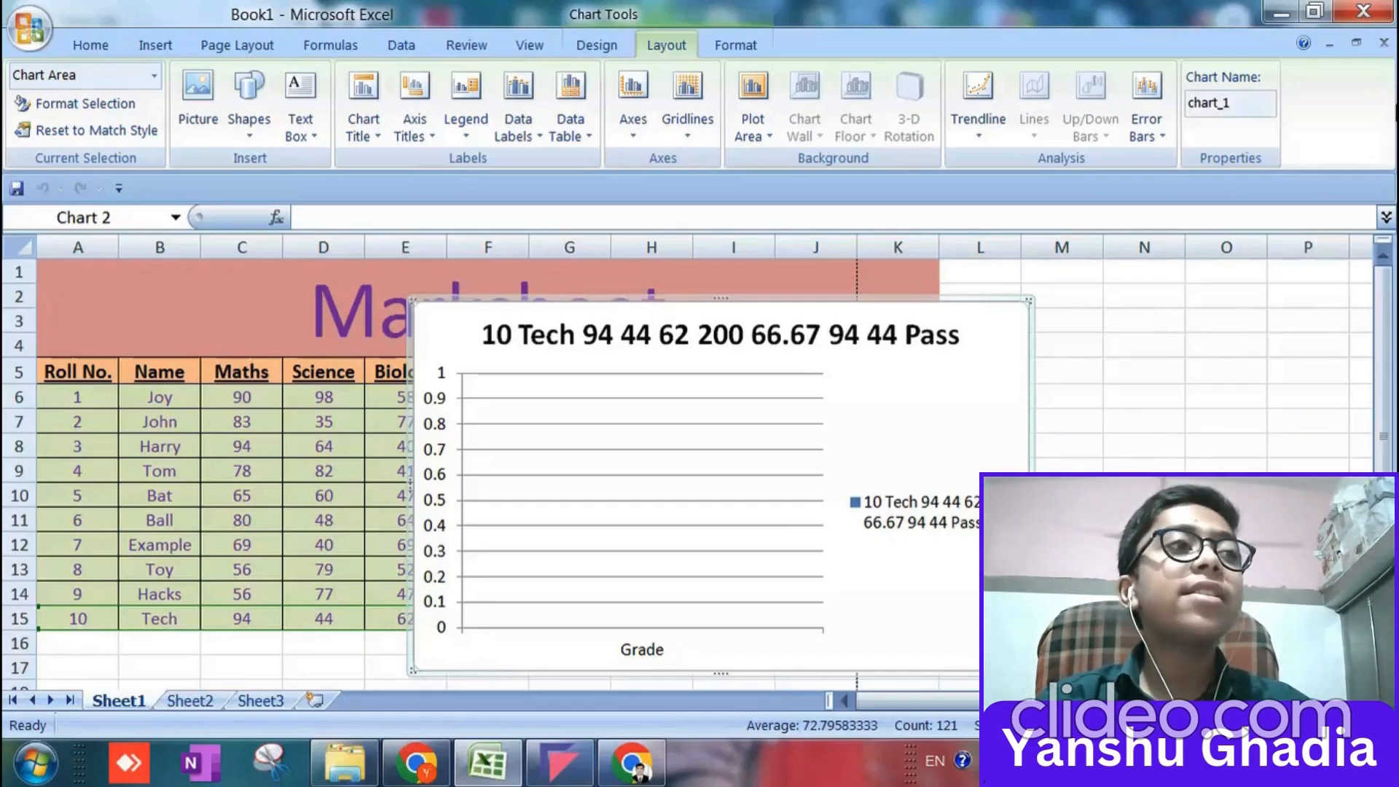
Add a linear trendline and error bars to the chart's data series.
left_click(978, 109)
left_click(1064, 241)
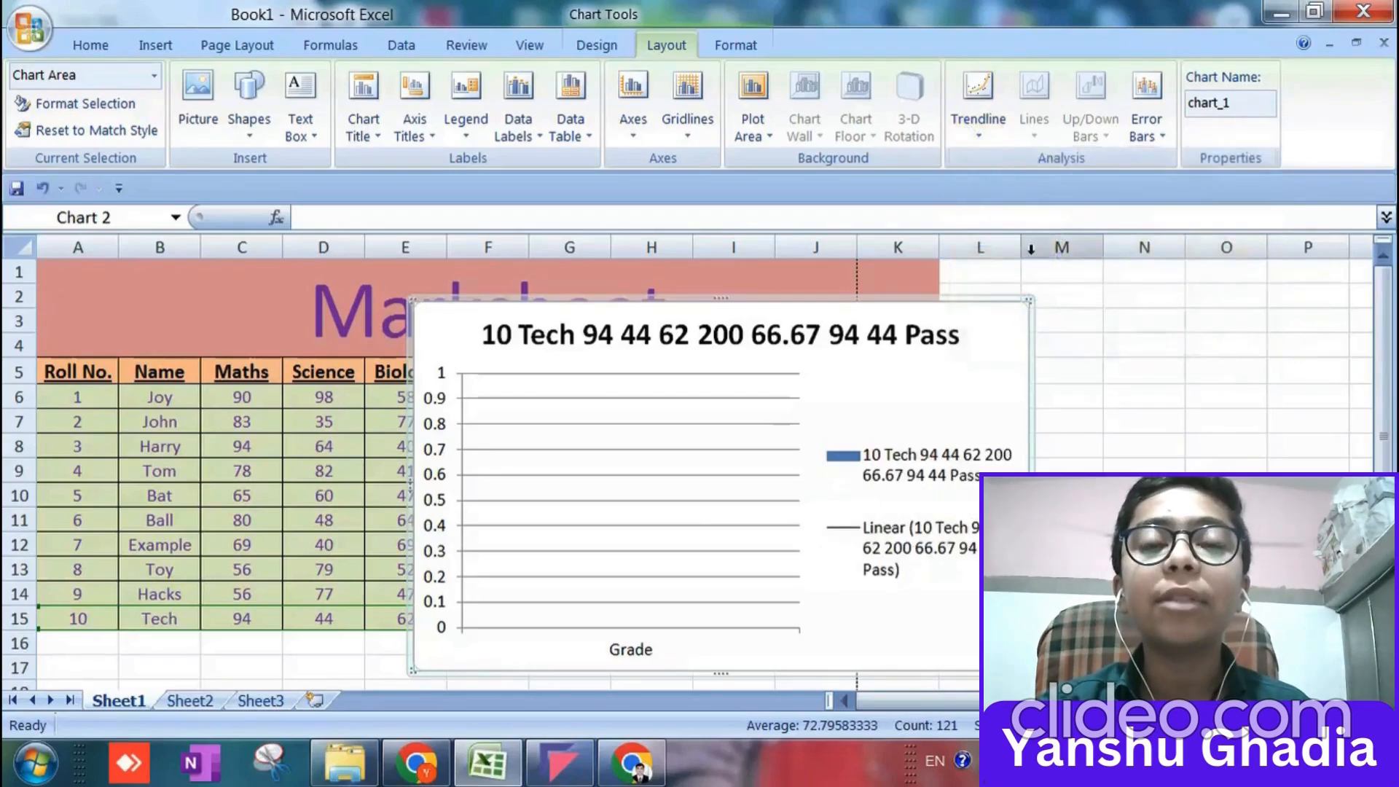
left_click(1159, 109)
left_click(1114, 222)
Clear the chart's plot area fill and look through the gridline and data label options.
left_click(761, 113)
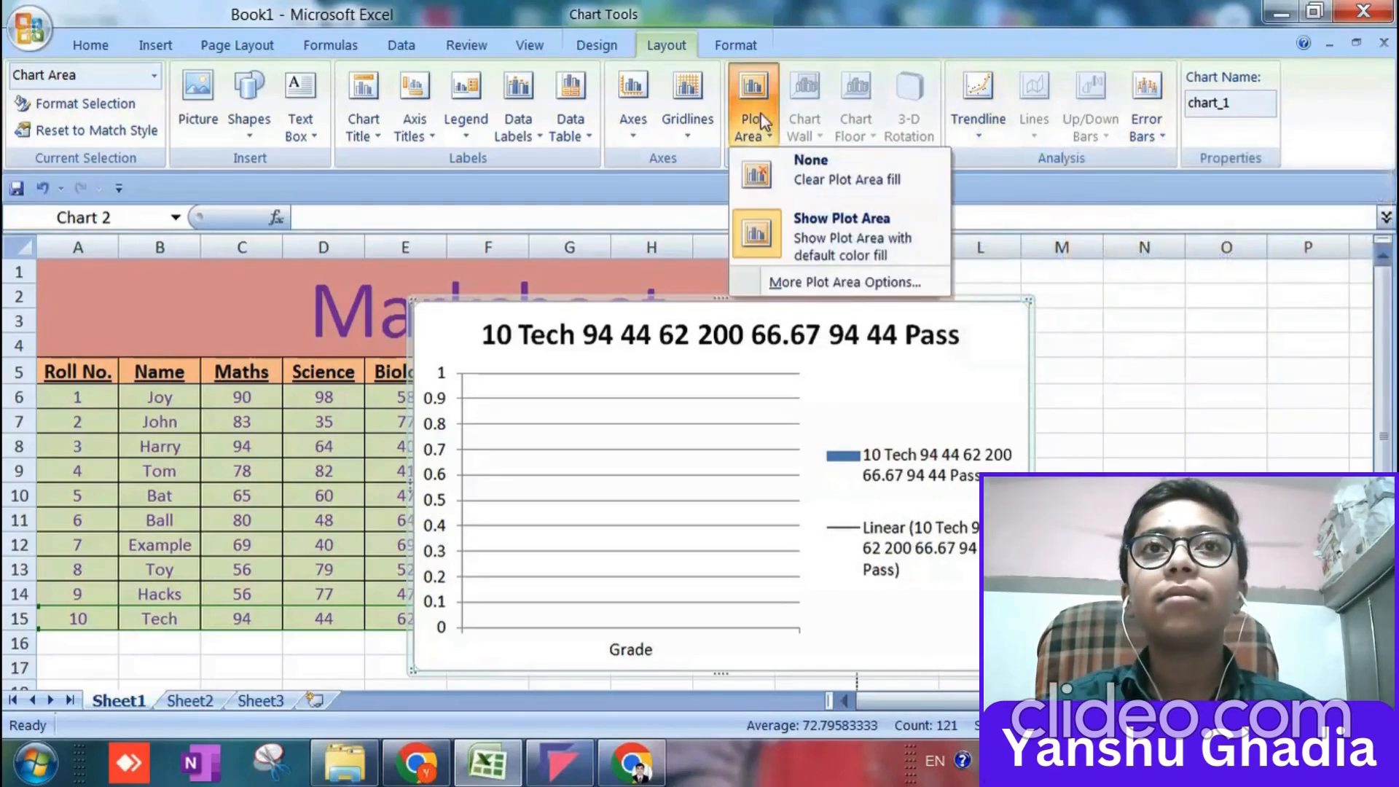
left_click(784, 164)
left_click(698, 132)
mouse_move(716, 188)
left_click(503, 117)
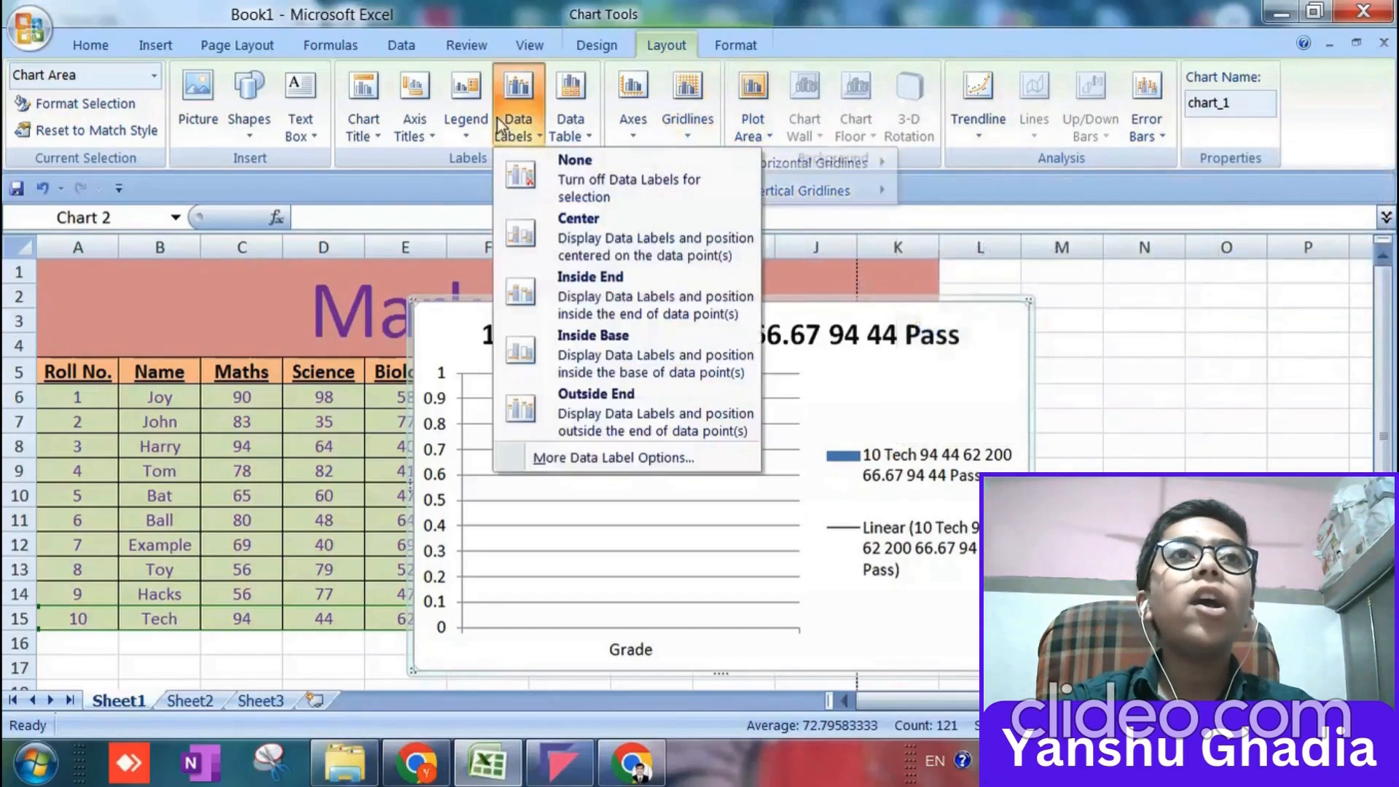
Check the chart's source data range, series and category labels without changing them.
left_click(720, 44)
left_click(596, 45)
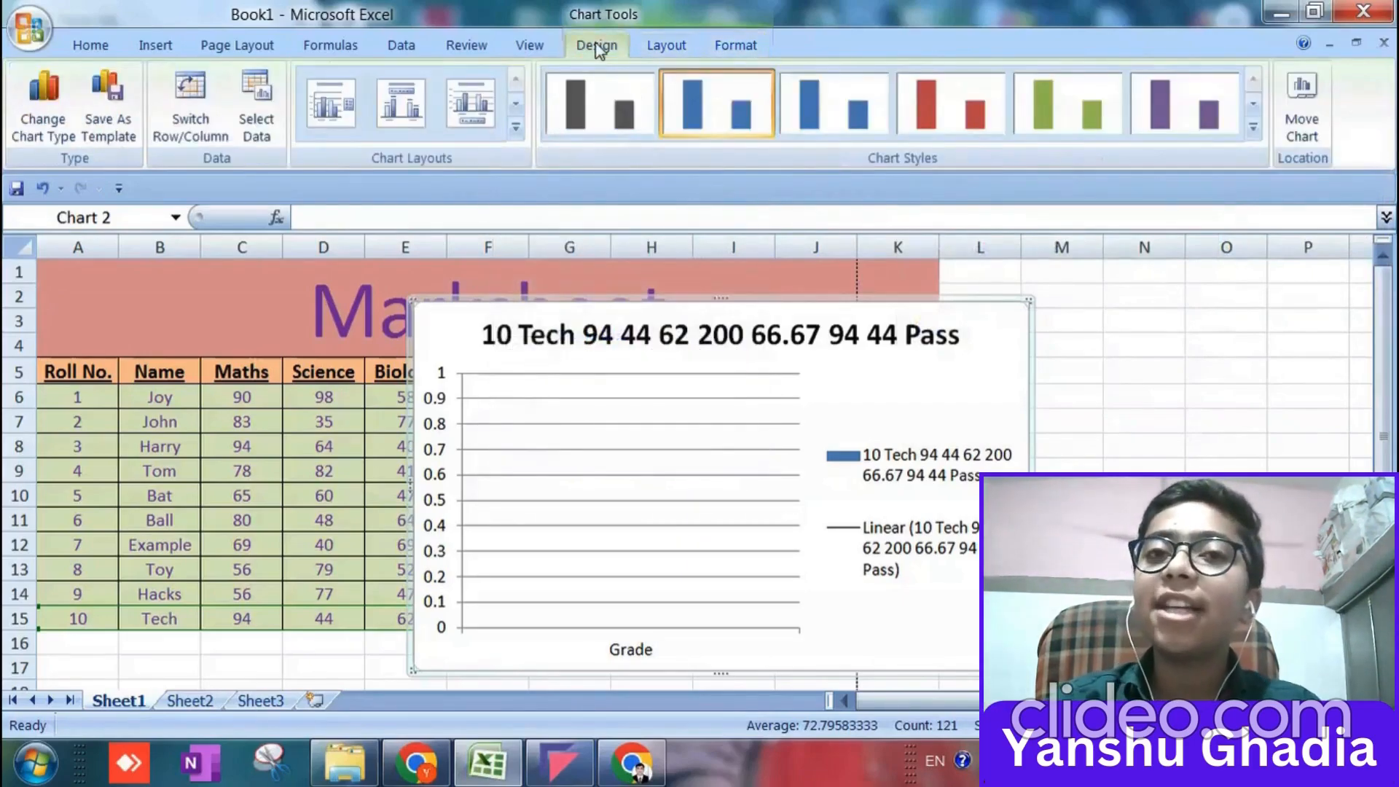
scroll(96, 332, "down", 3)
scroll(107, 331, "up", 3)
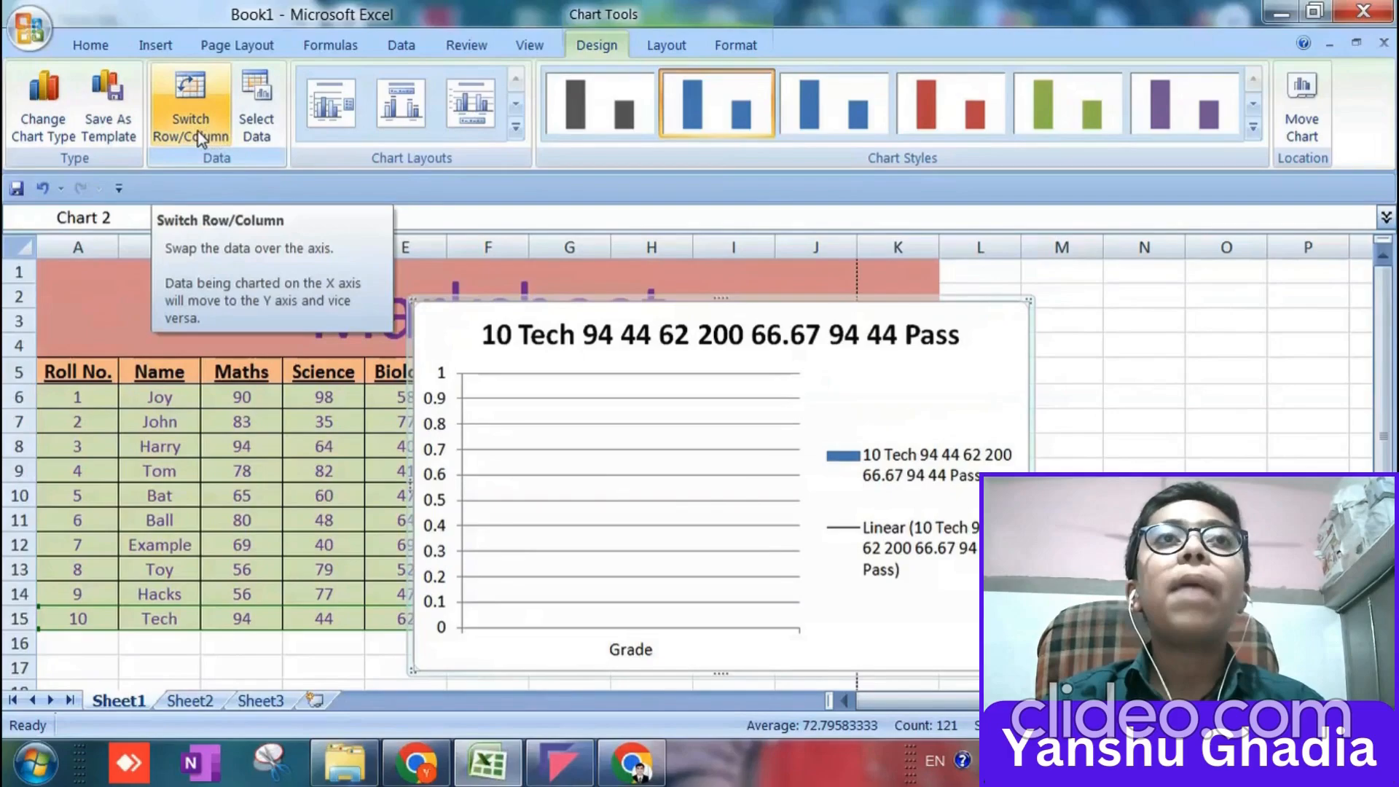
left_click(255, 109)
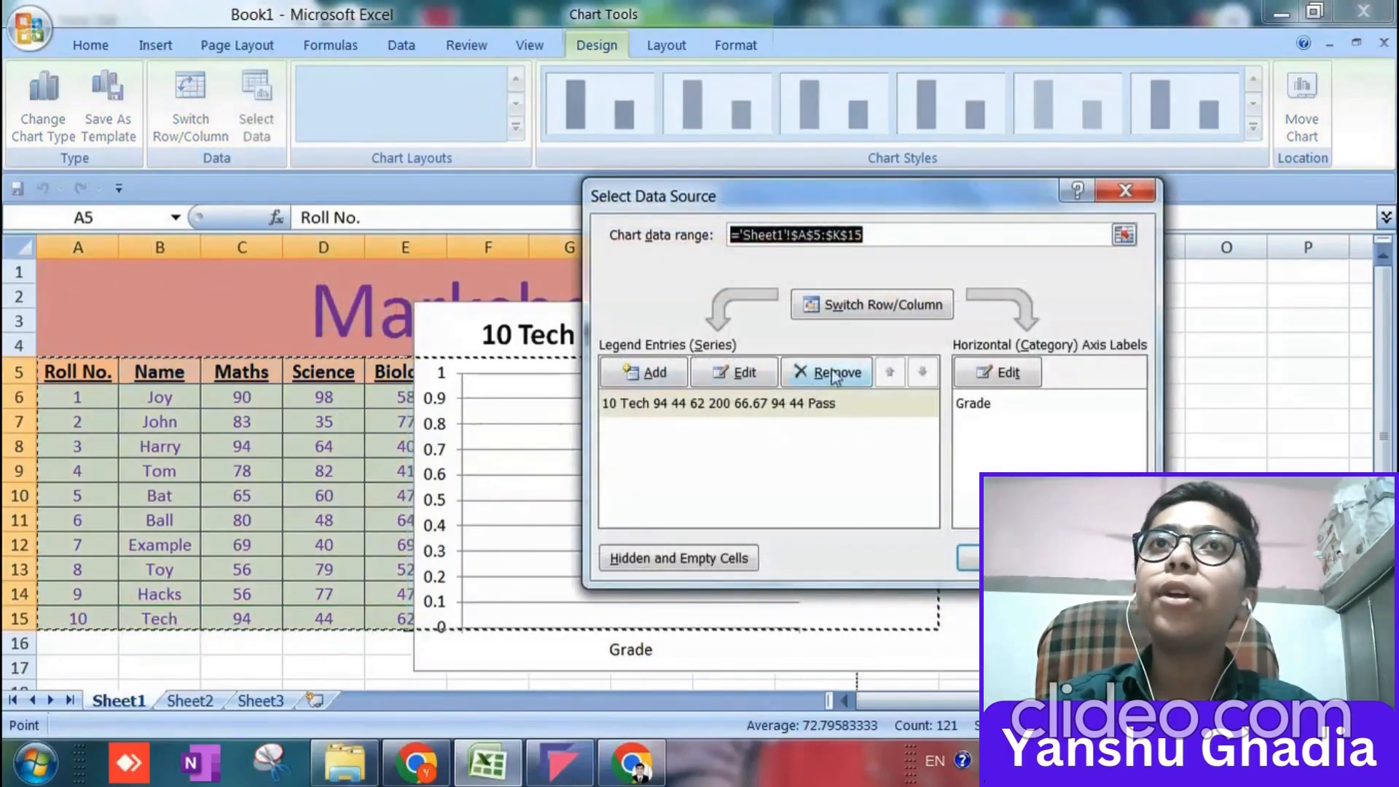
left_click_drag(641, 184, 709, 413)
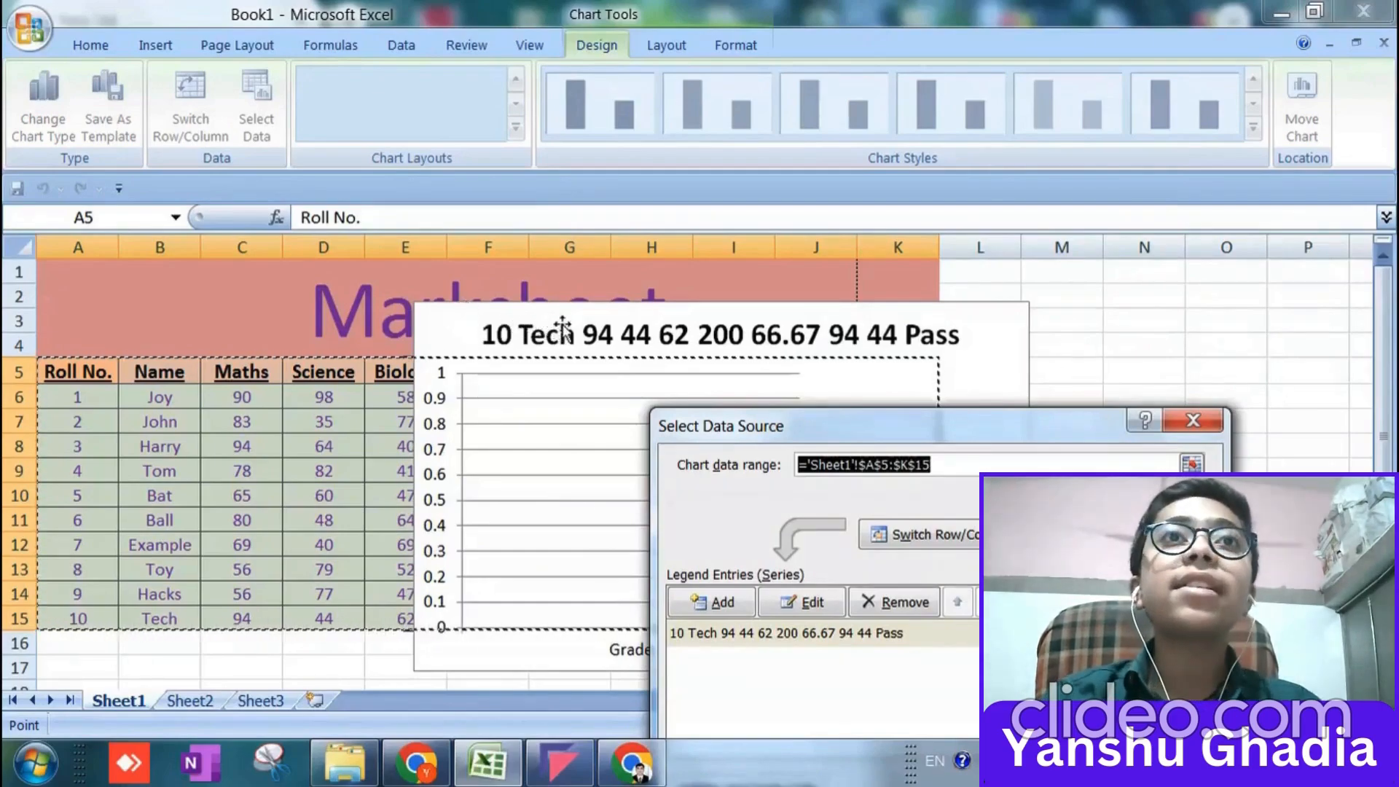
left_click(1192, 422)
Move the chart off the marksheet table so that it starts in column L beside it.
left_click(510, 335)
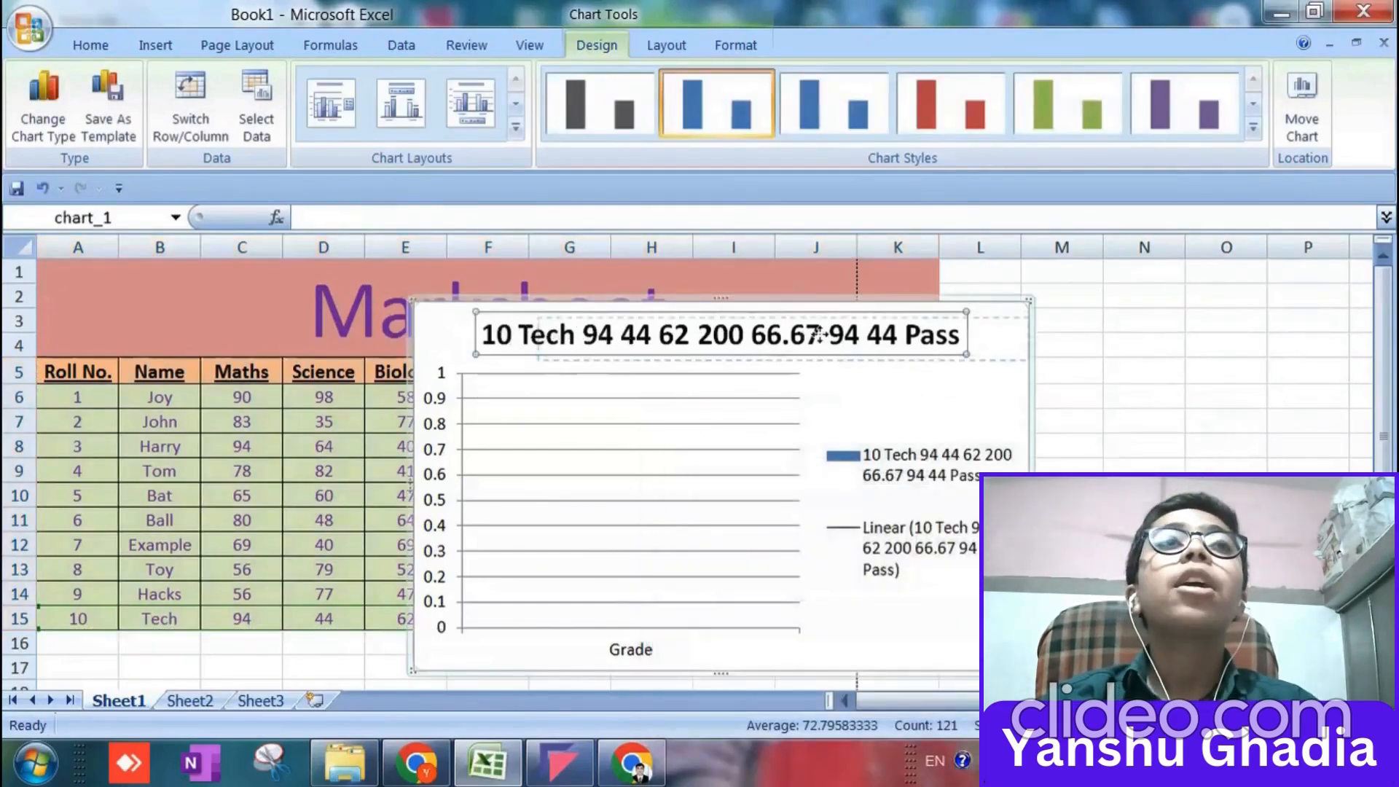
left_click_drag(428, 306, 1015, 307)
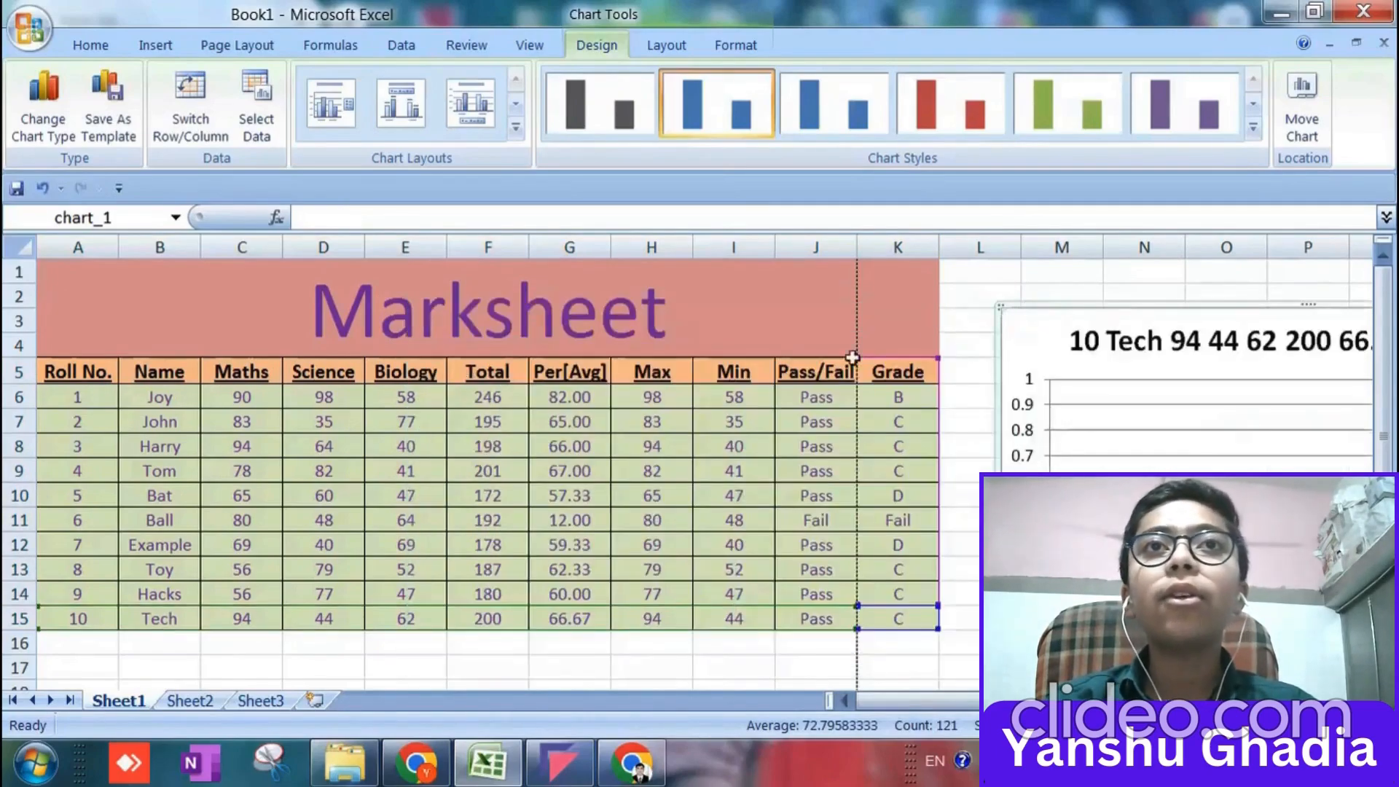
Try to use A5:K14 as the chart's series name, and discard the removal of the series from the data source.
left_click(102, 371)
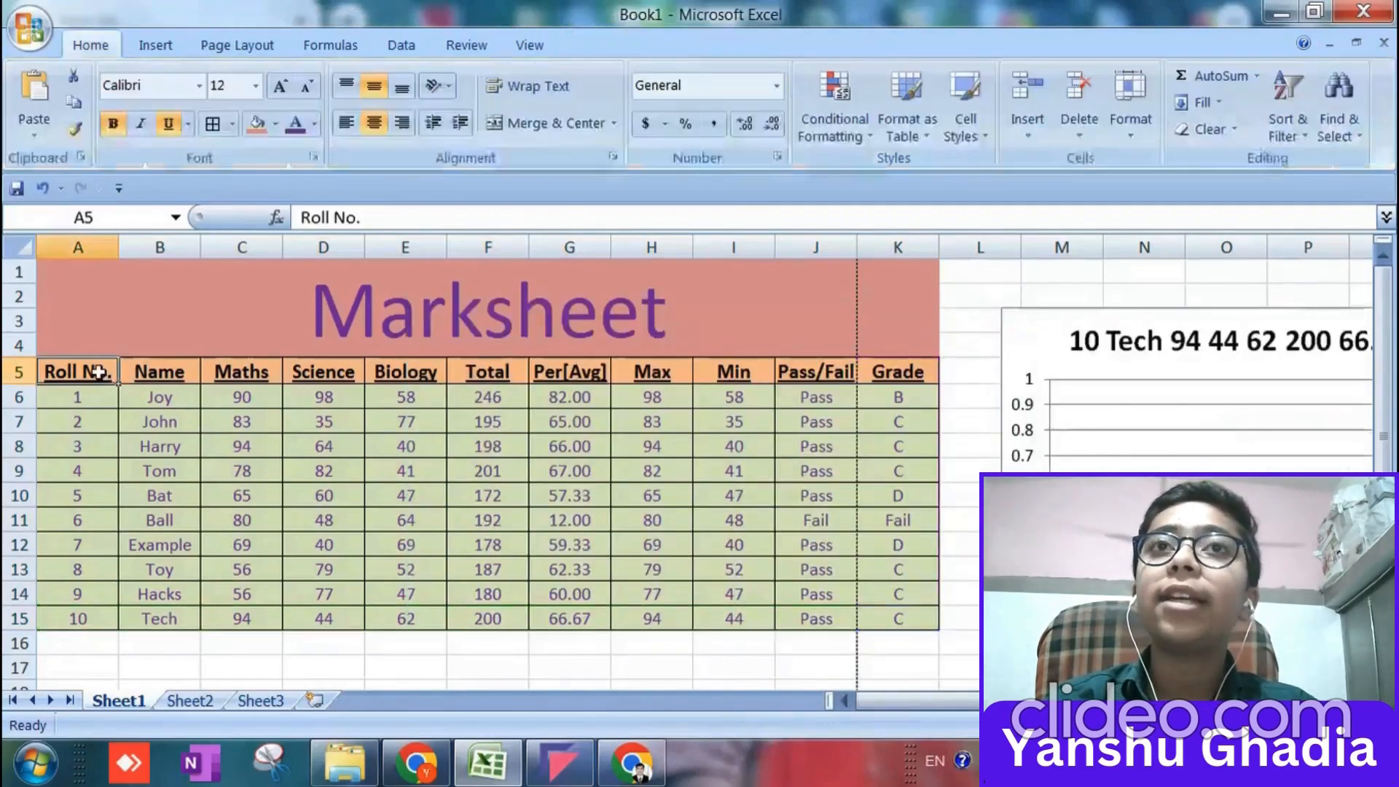
left_click(1109, 333)
left_click(255, 131)
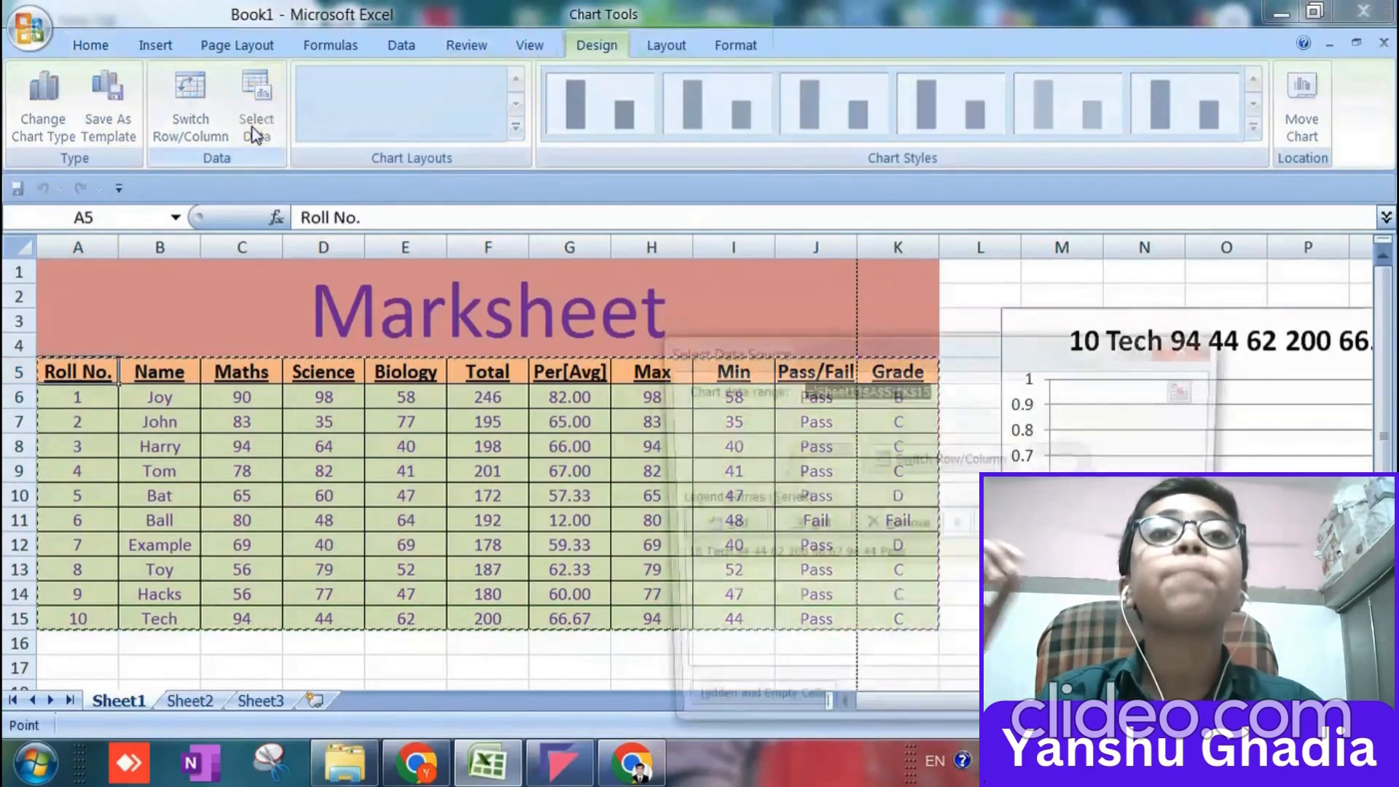
left_click_drag(793, 342, 623, 187)
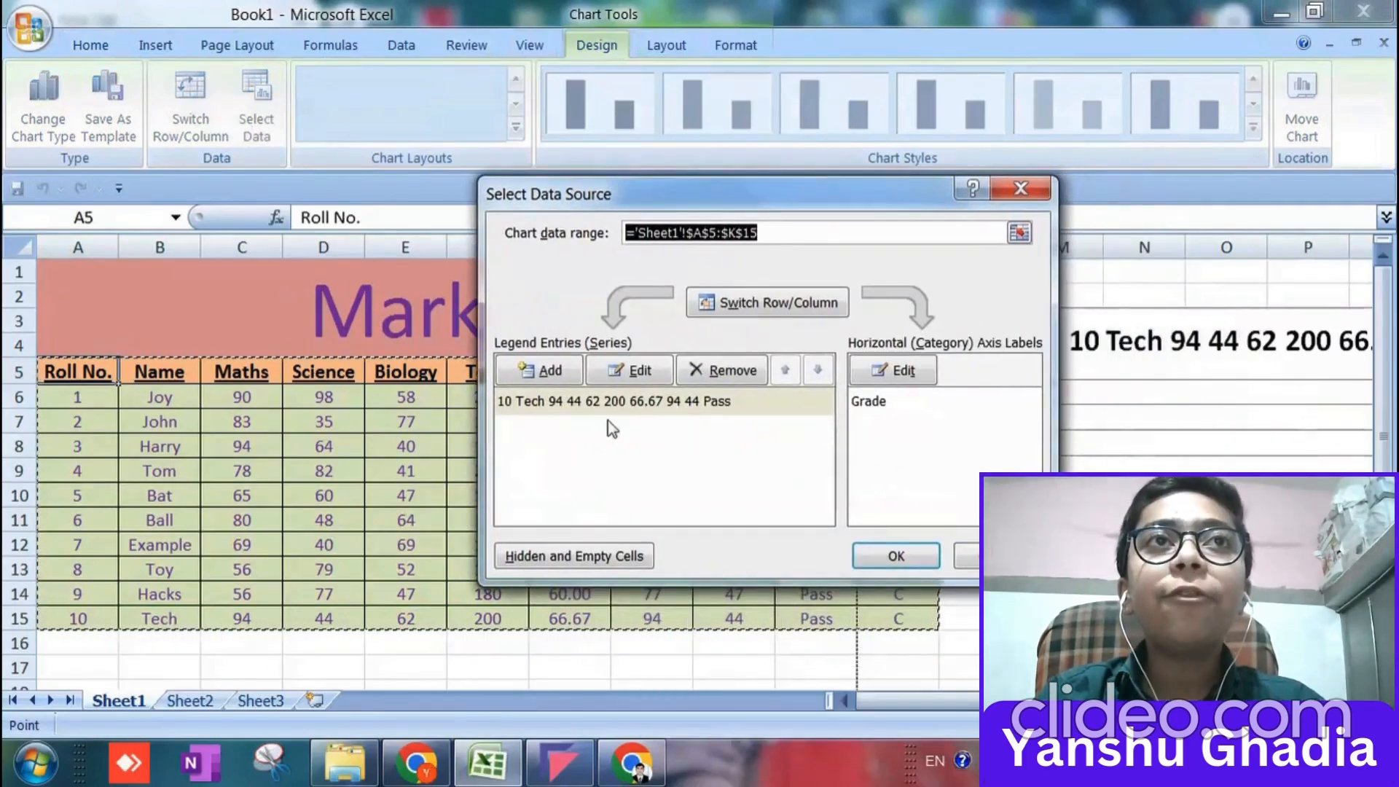
left_click(664, 377)
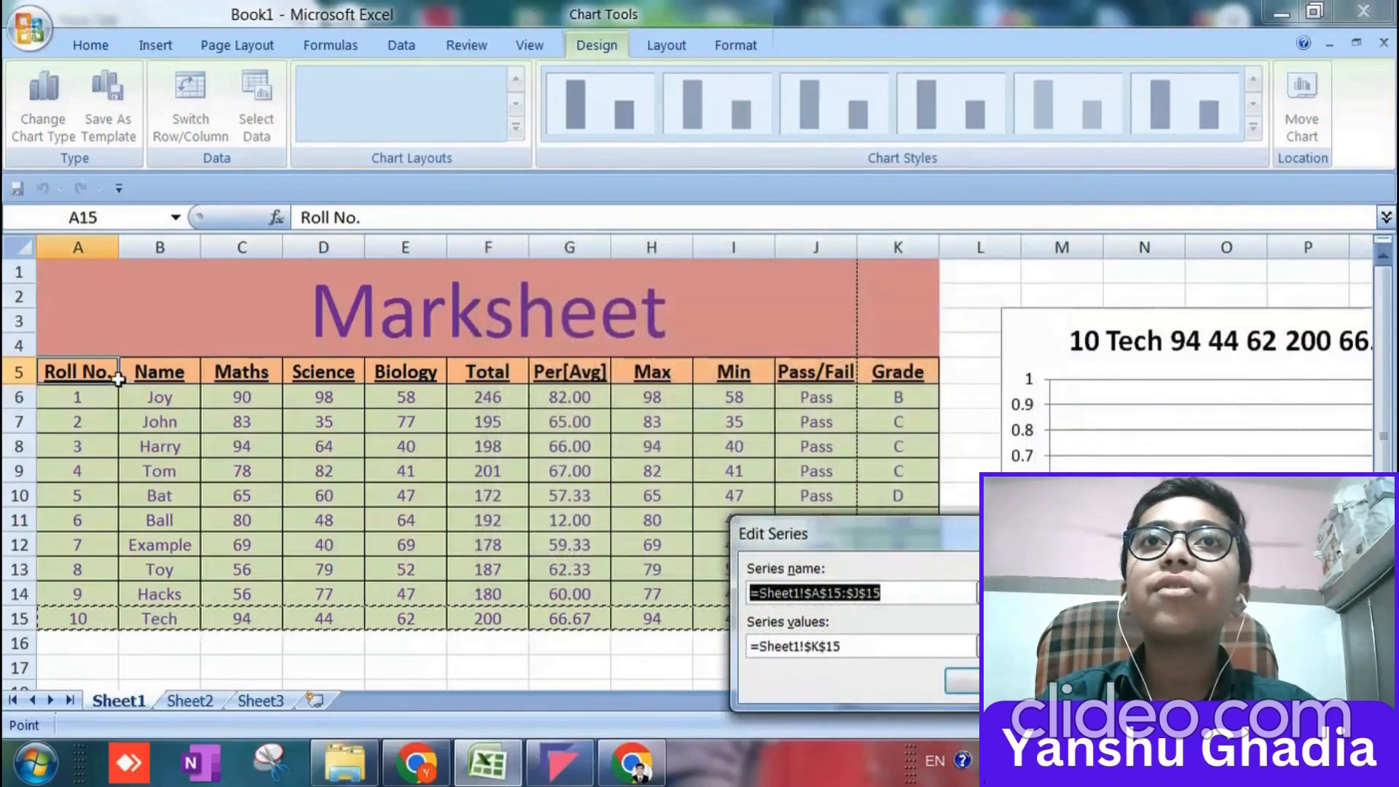
left_click(104, 375)
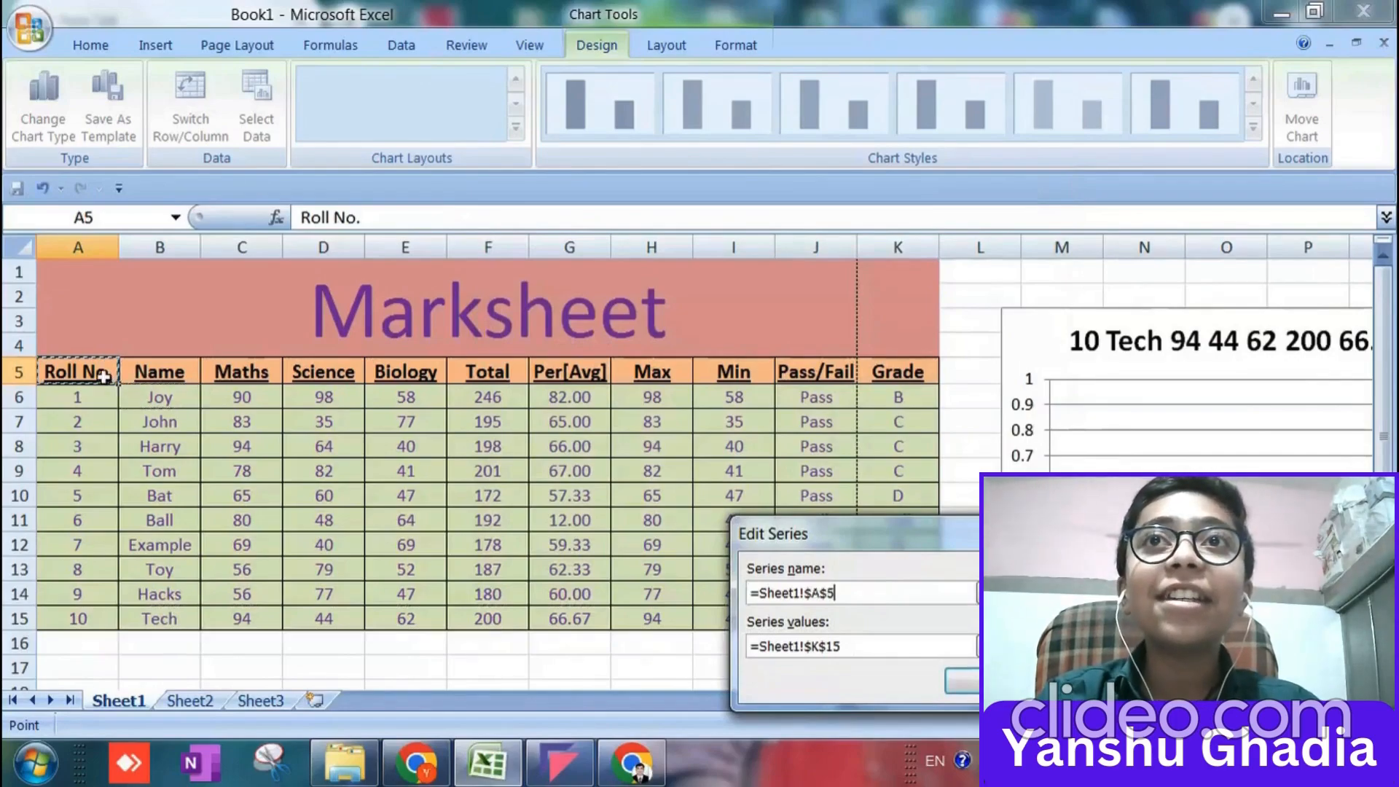
key("Tab")
left_click_drag(117, 375, 918, 592)
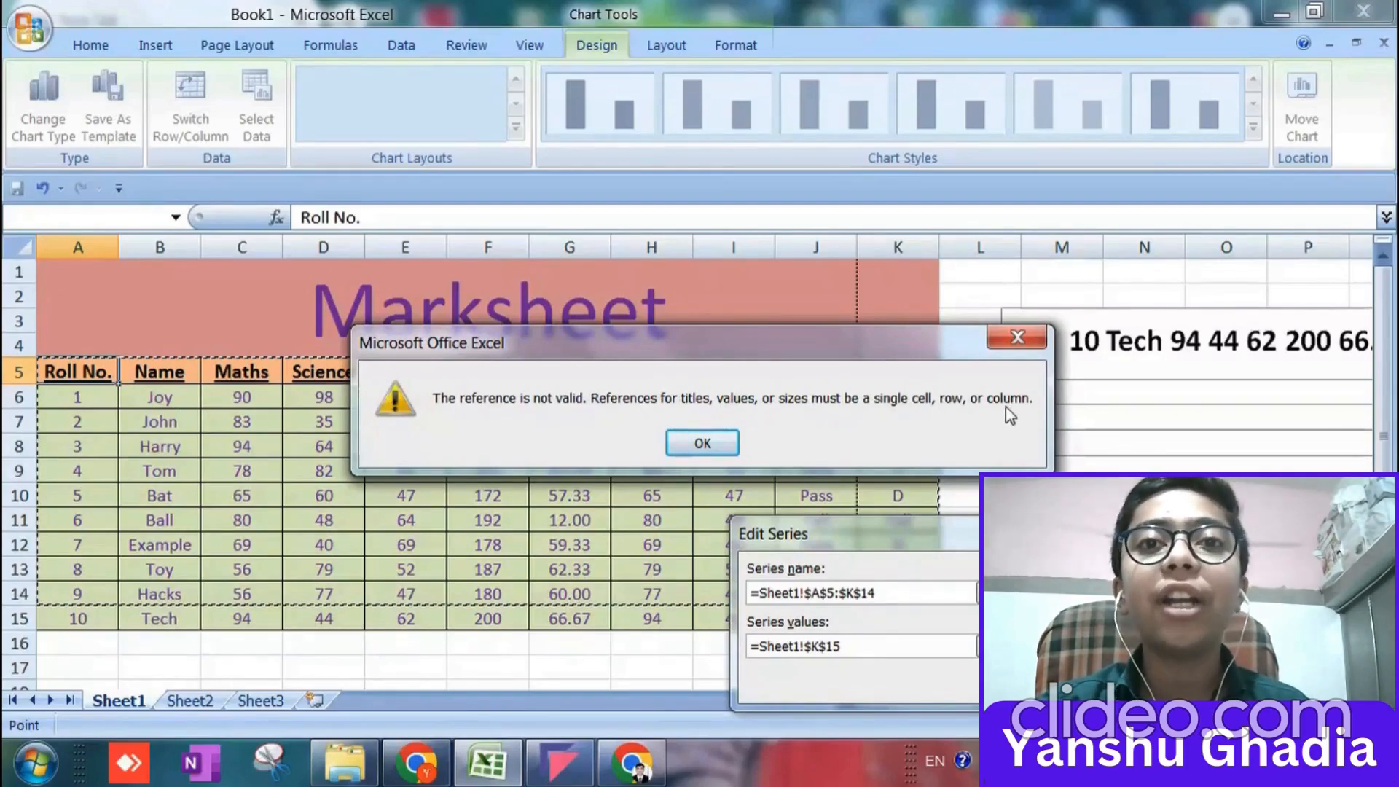
left_click(702, 443)
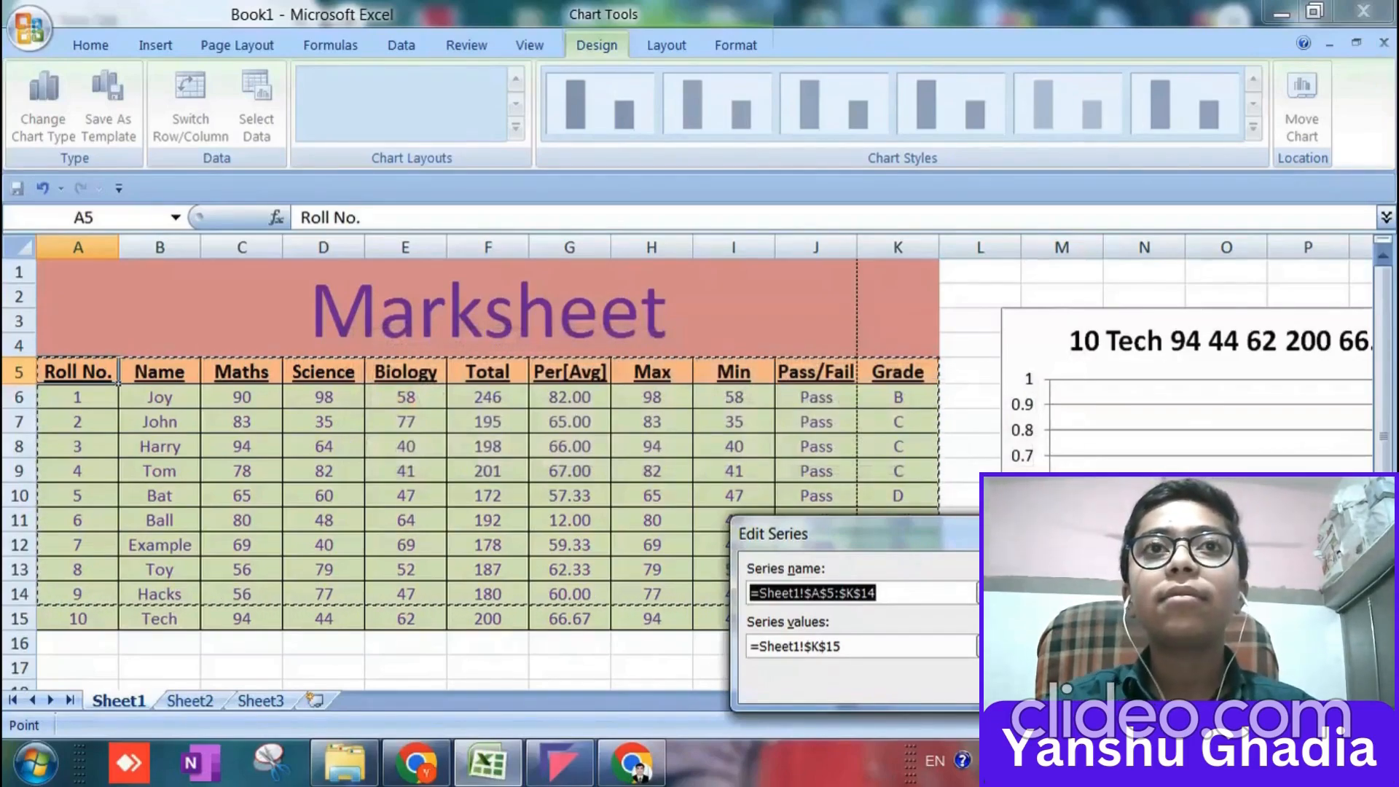
key("Return")
key("Return")
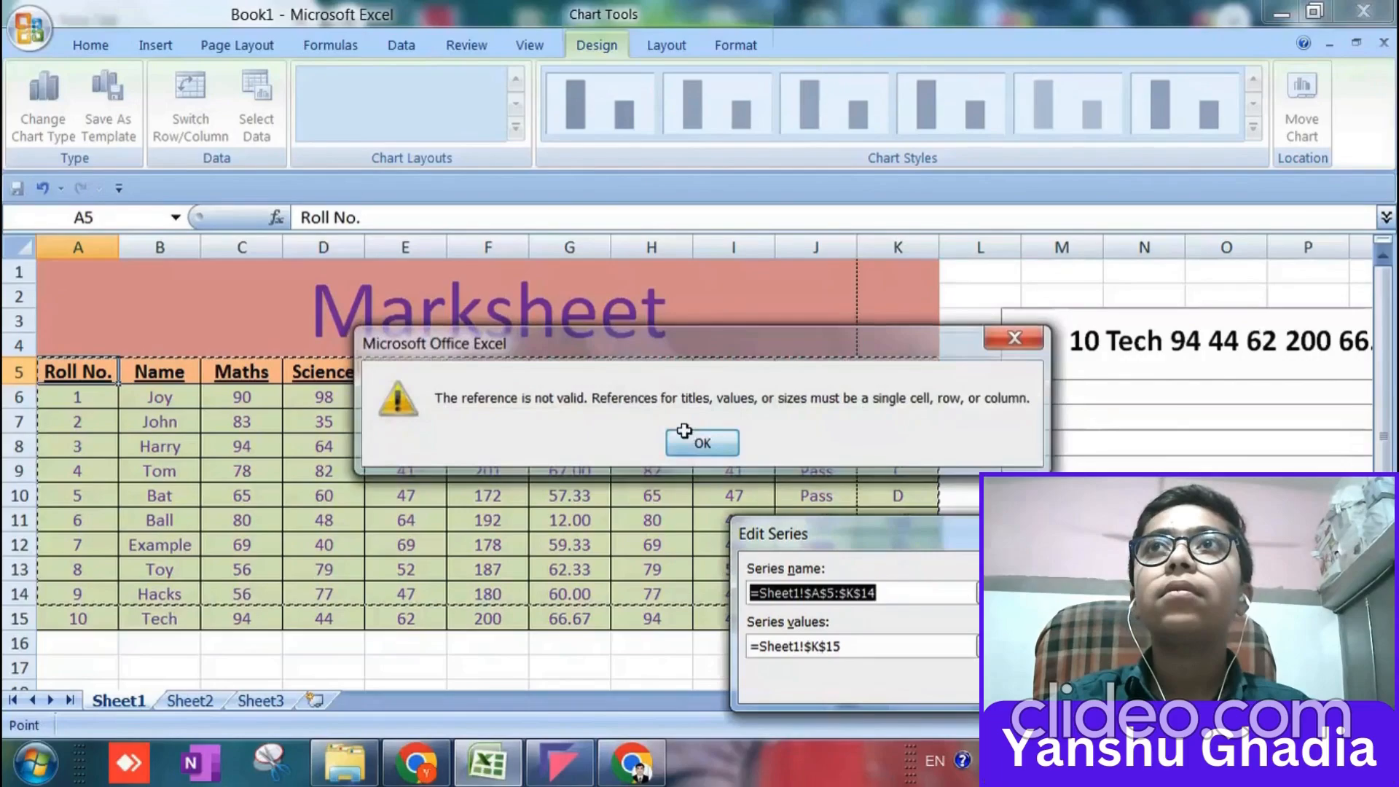
key("Escape")
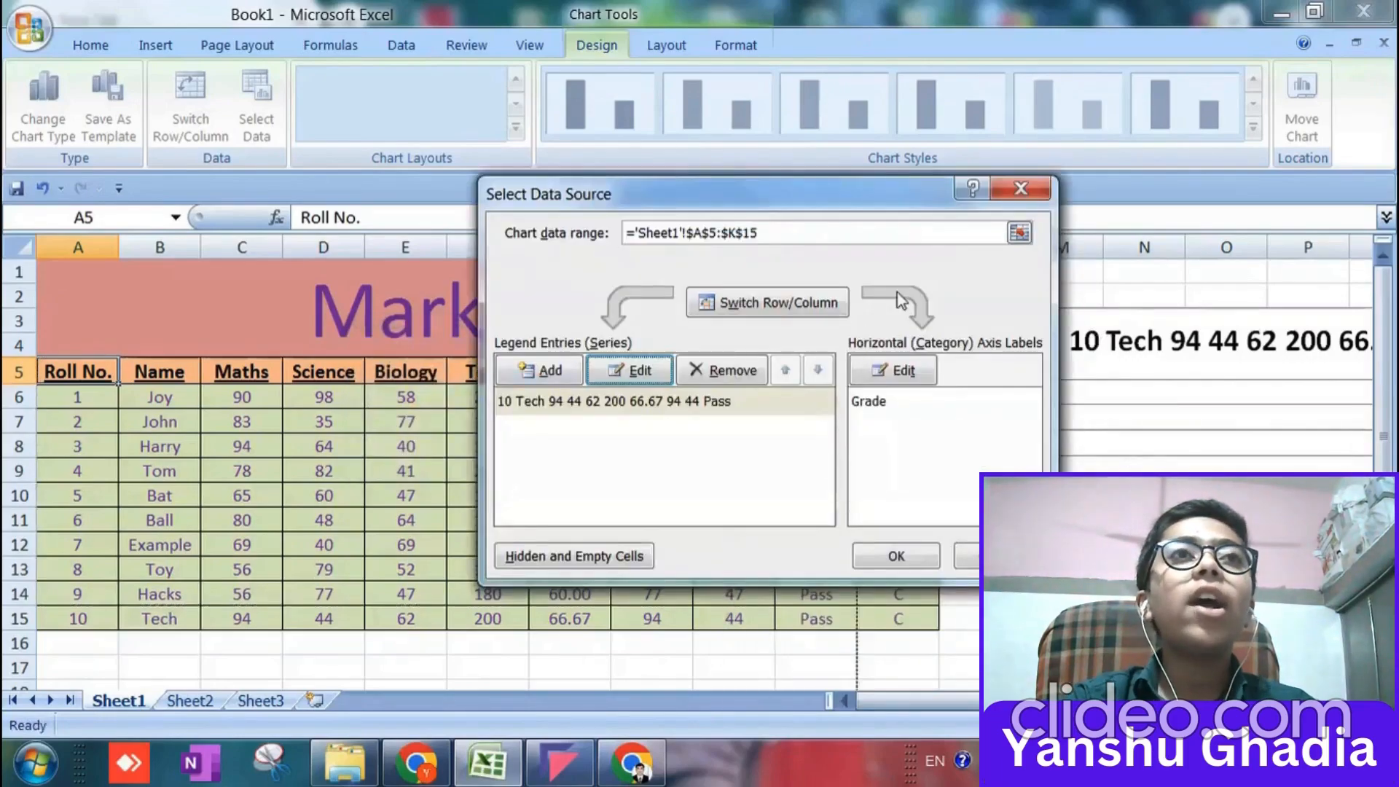
left_click(720, 370)
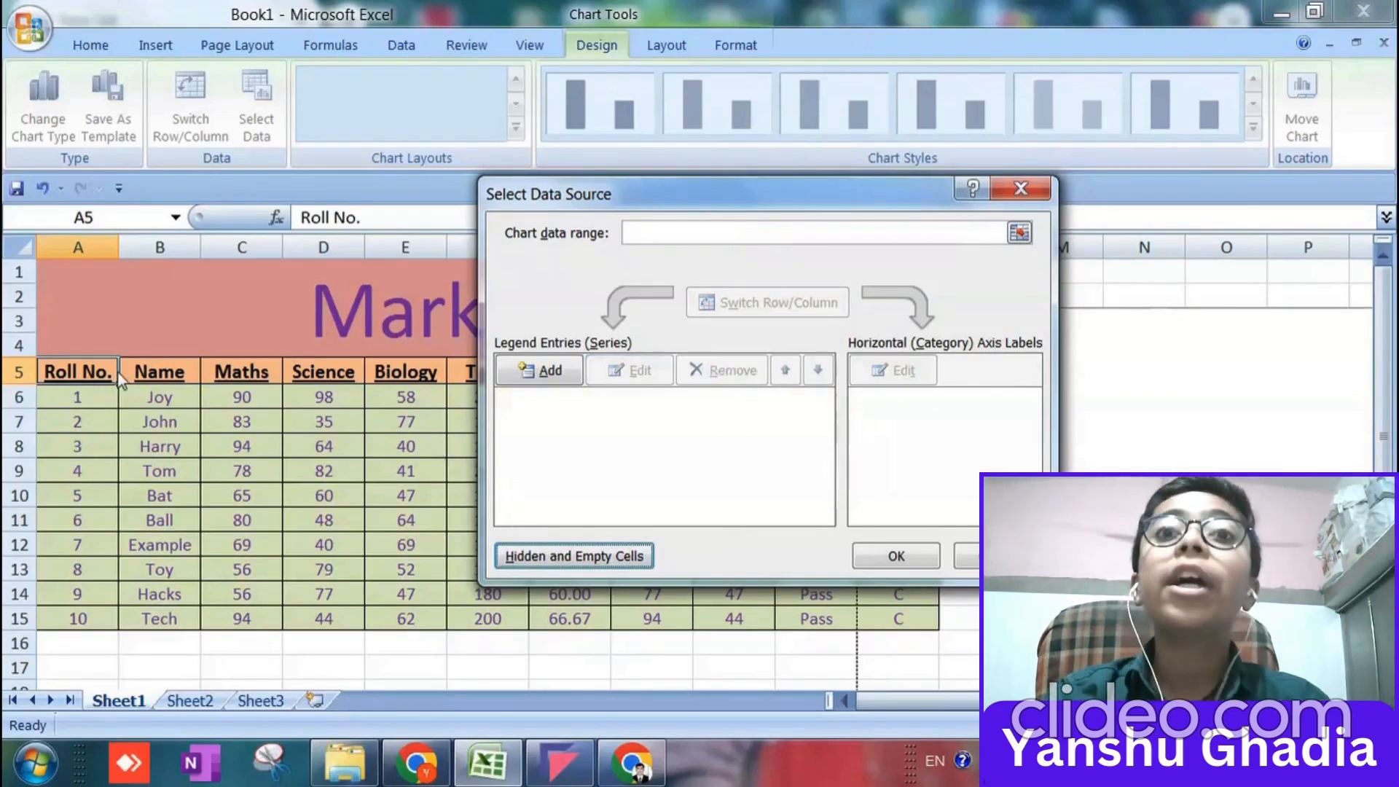
left_click(1021, 189)
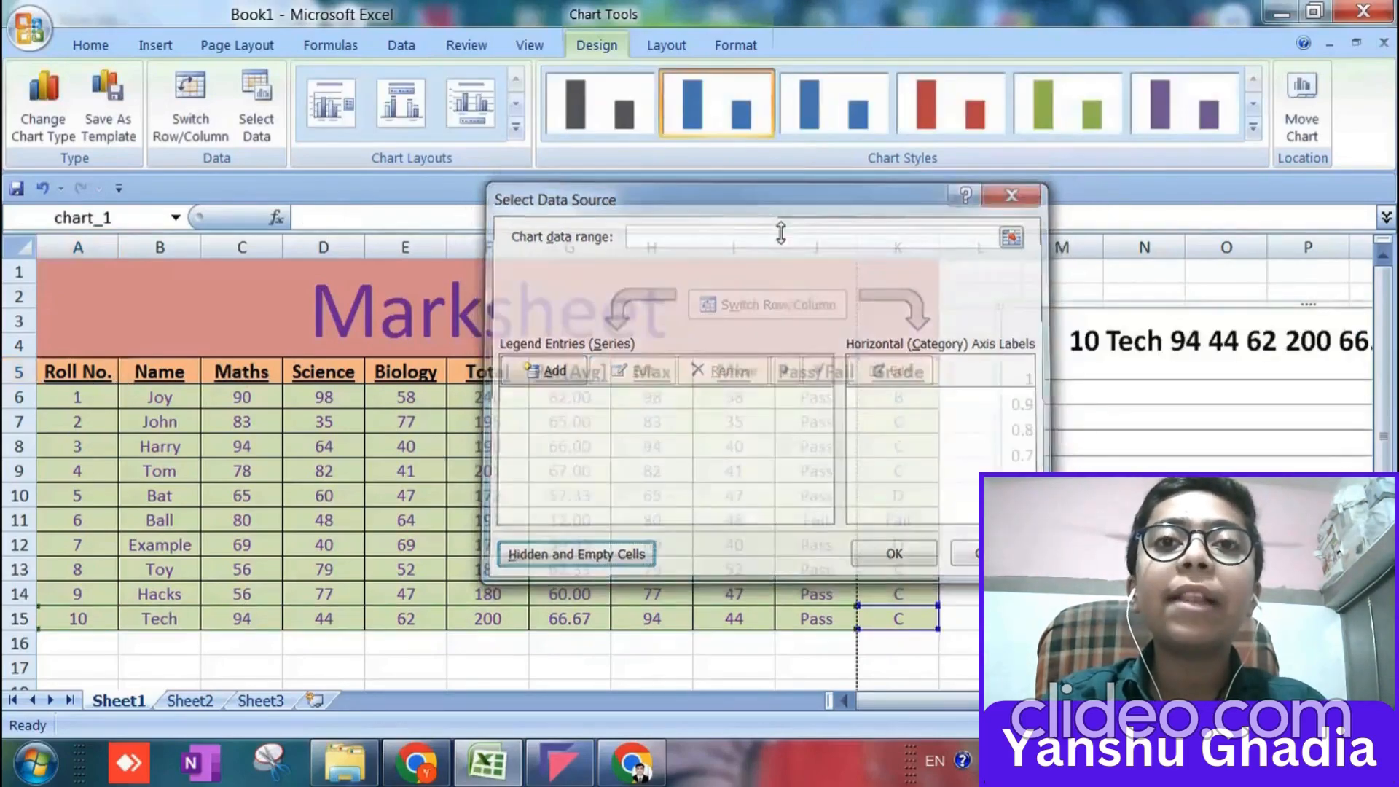
left_click(242, 373)
left_click(577, 373)
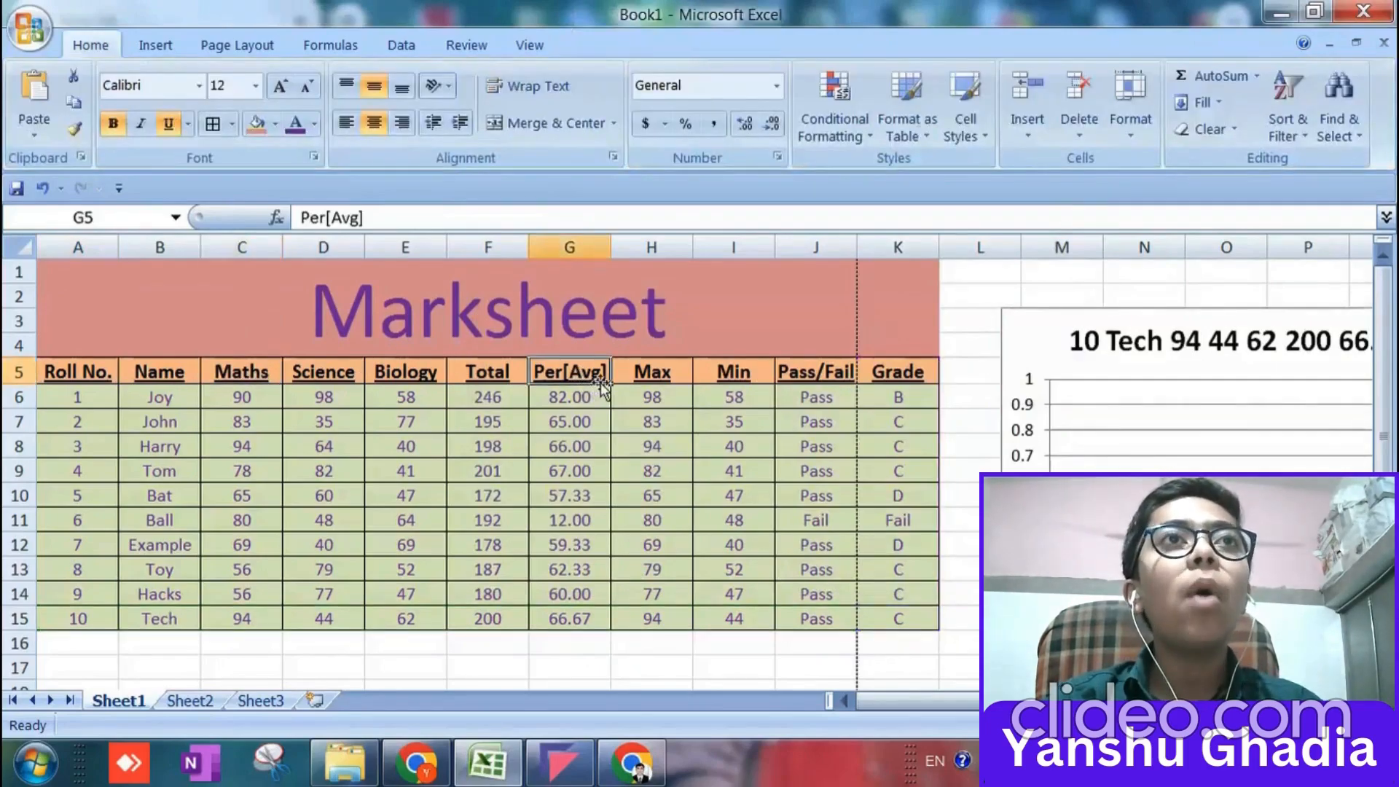
left_click(477, 372)
left_click_drag(529, 384, 921, 525)
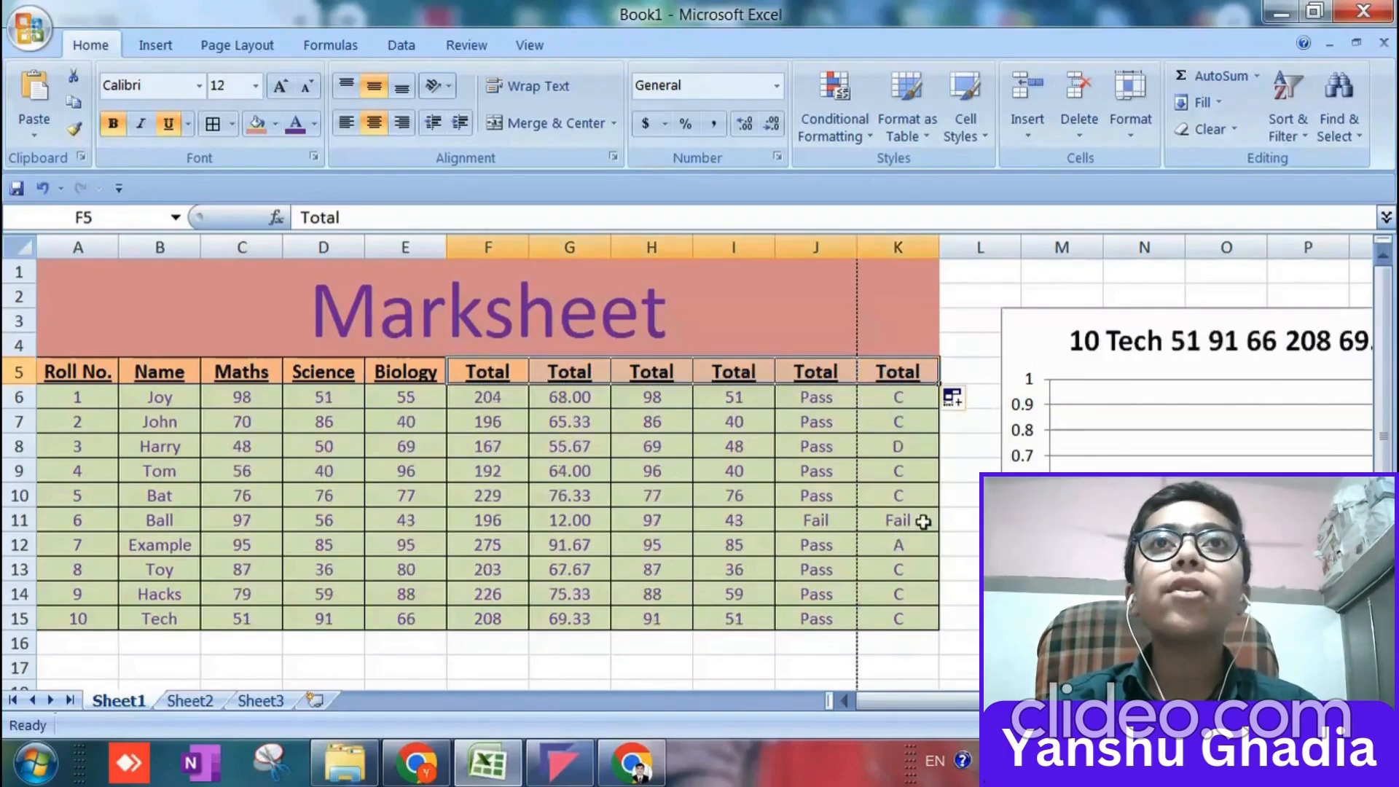
key("ctrl+z")
Swap the chart's rows and columns, leaving its source data range as it is.
left_click(1055, 342)
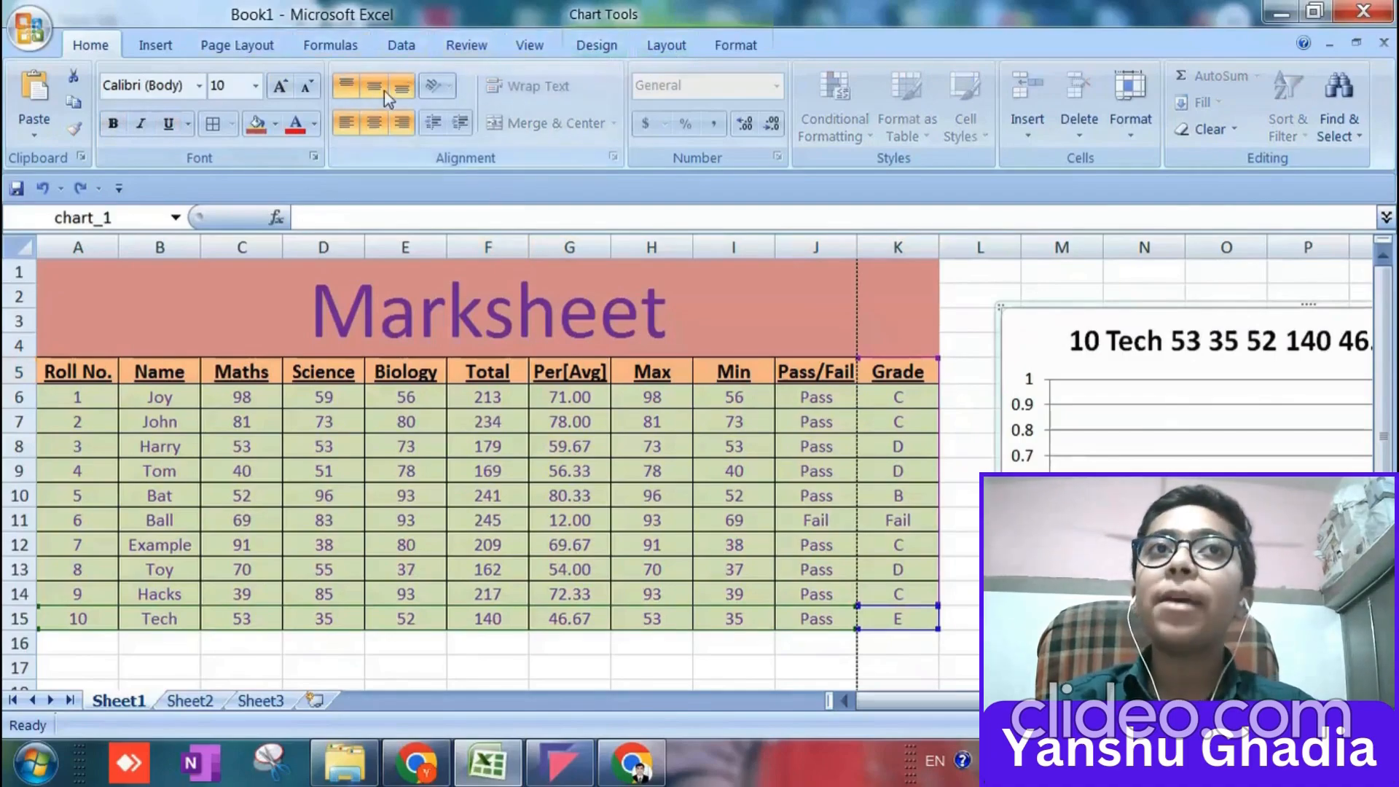
left_click(614, 48)
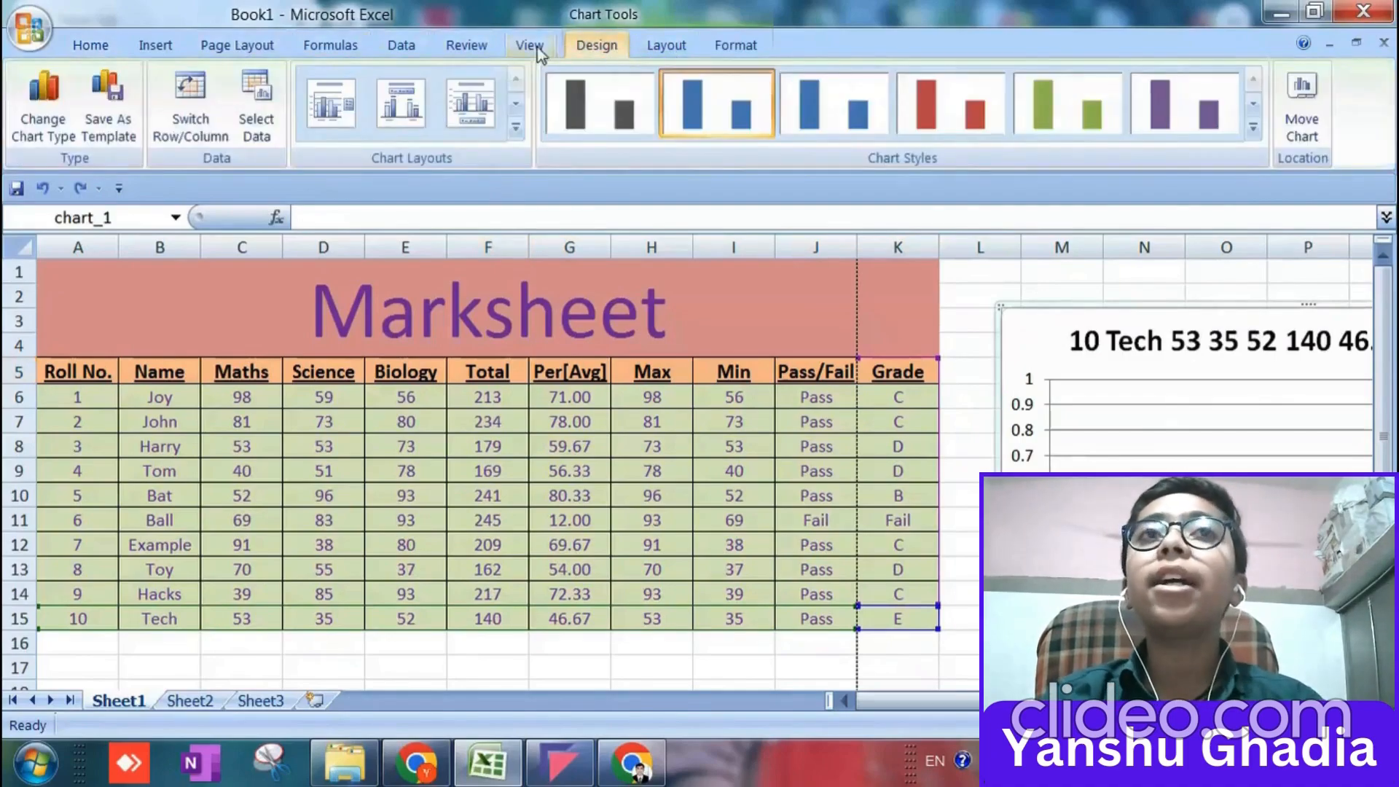
left_click(256, 109)
left_click_drag(578, 204, 464, 201)
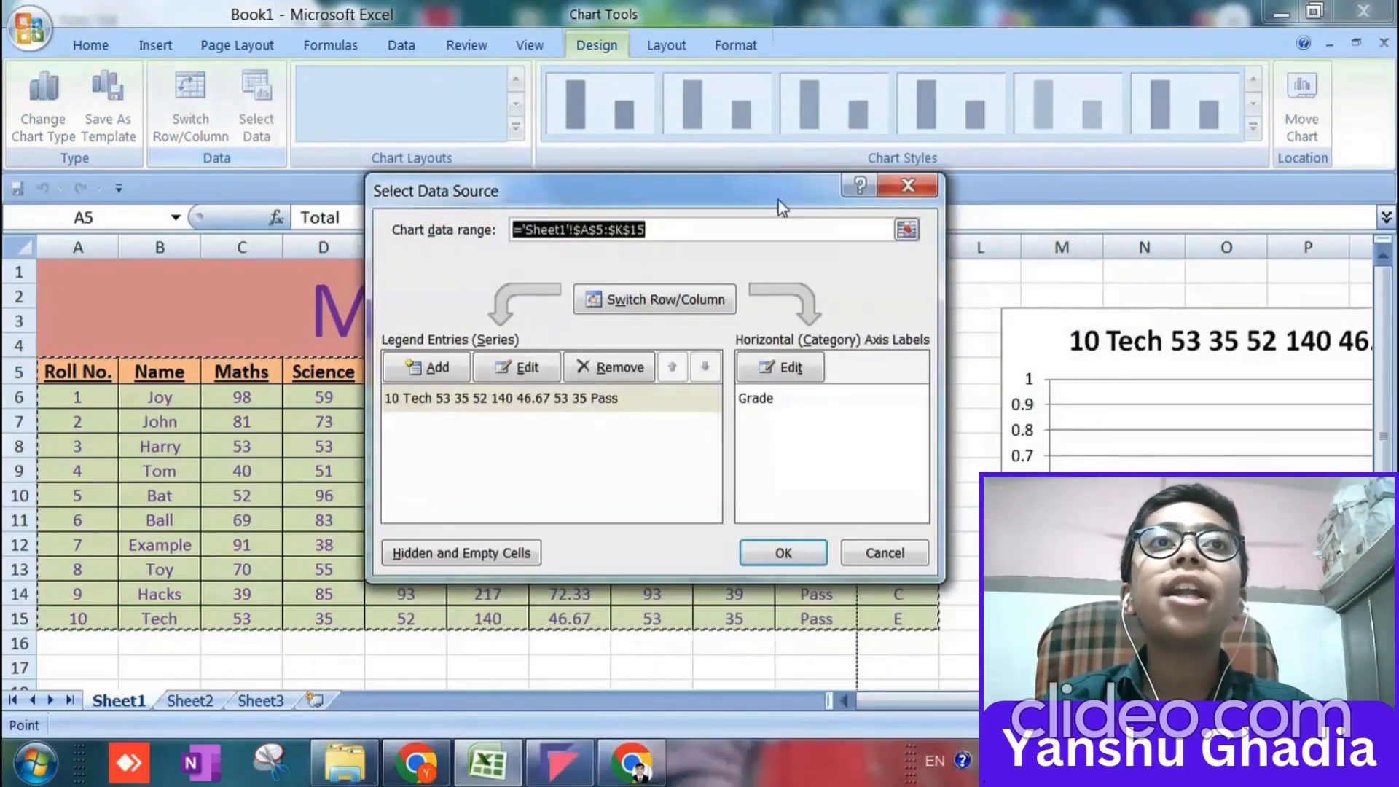
left_click(908, 186)
left_click(172, 118)
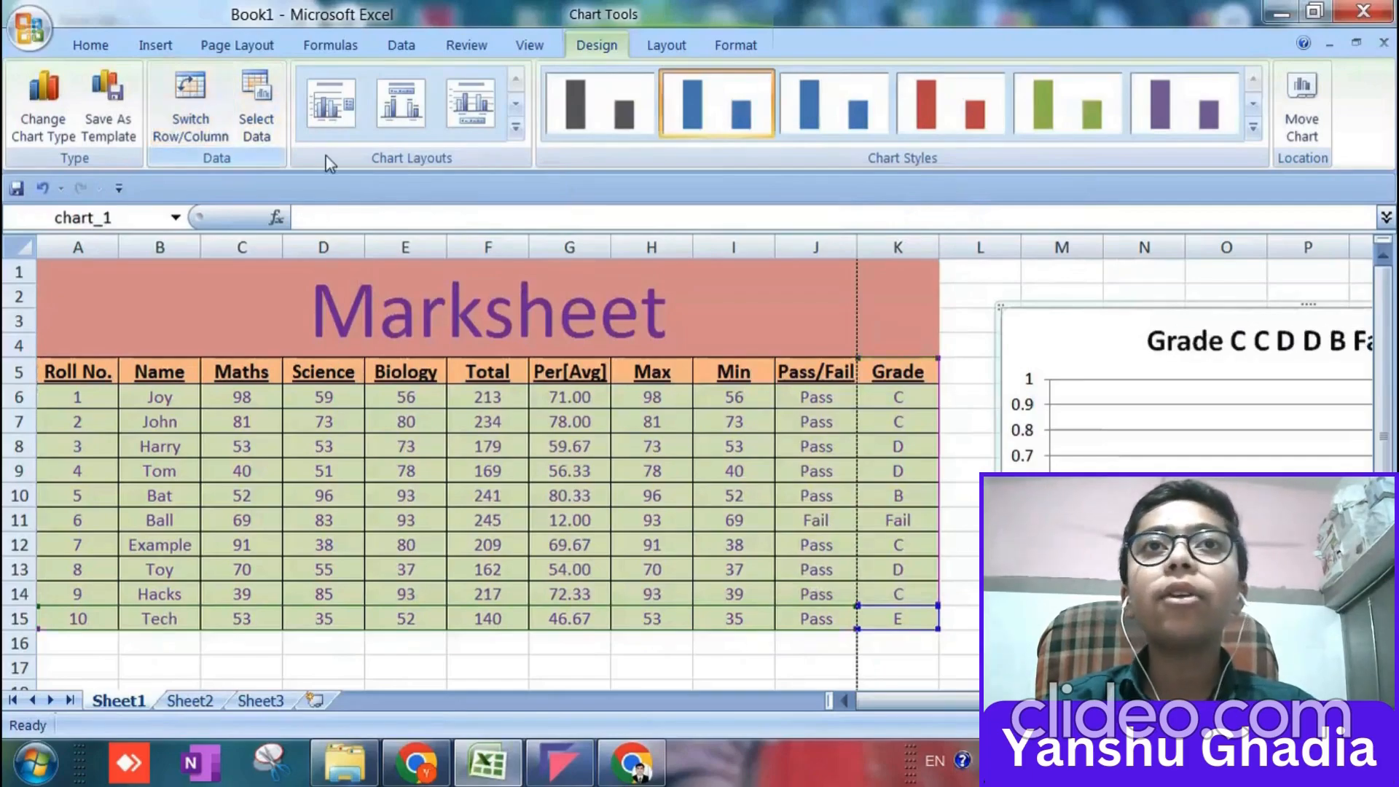
left_click(117, 384)
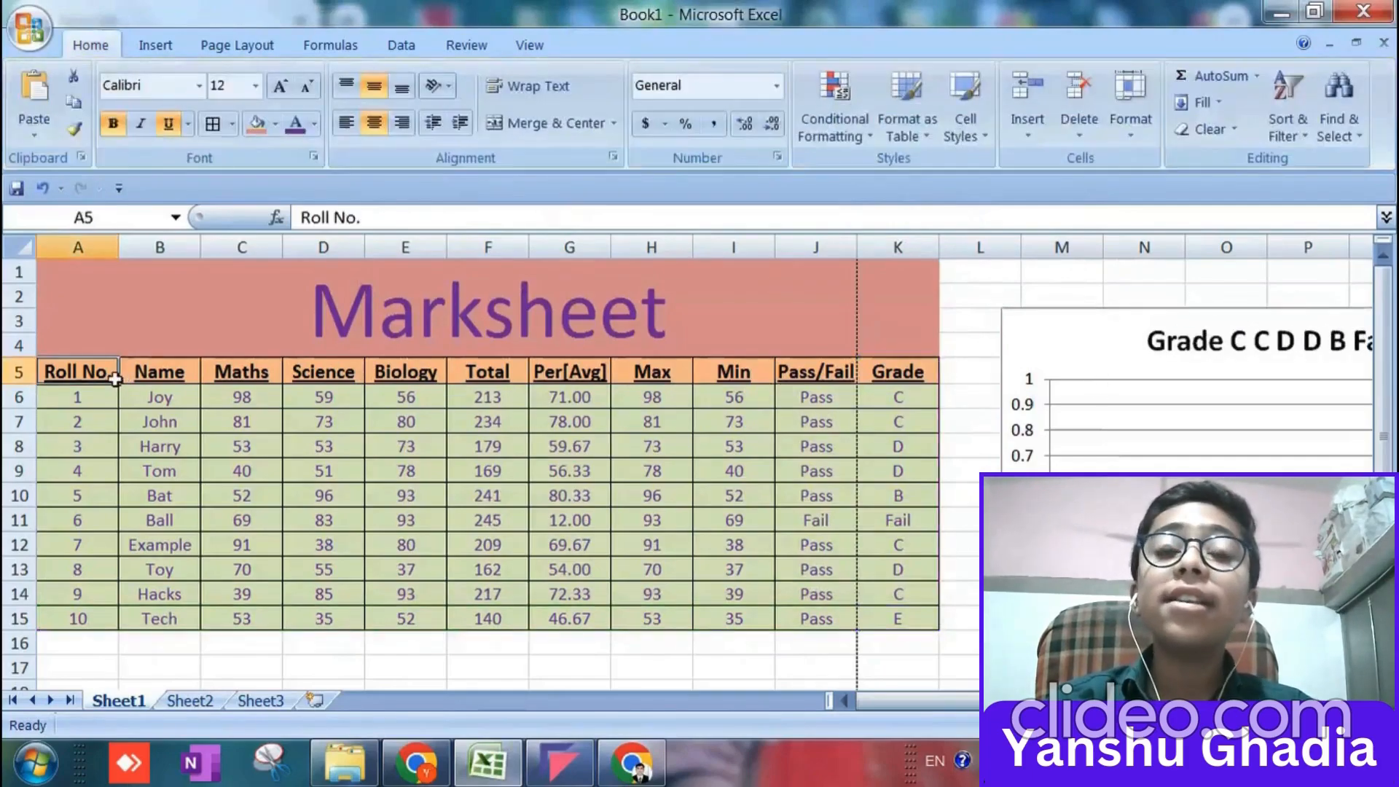
left_click_drag(118, 381, 897, 583)
key("ctrl+z")
Set the chart's source data range to F5:K15, covering the Total to Grade columns for all students.
left_click(1098, 369)
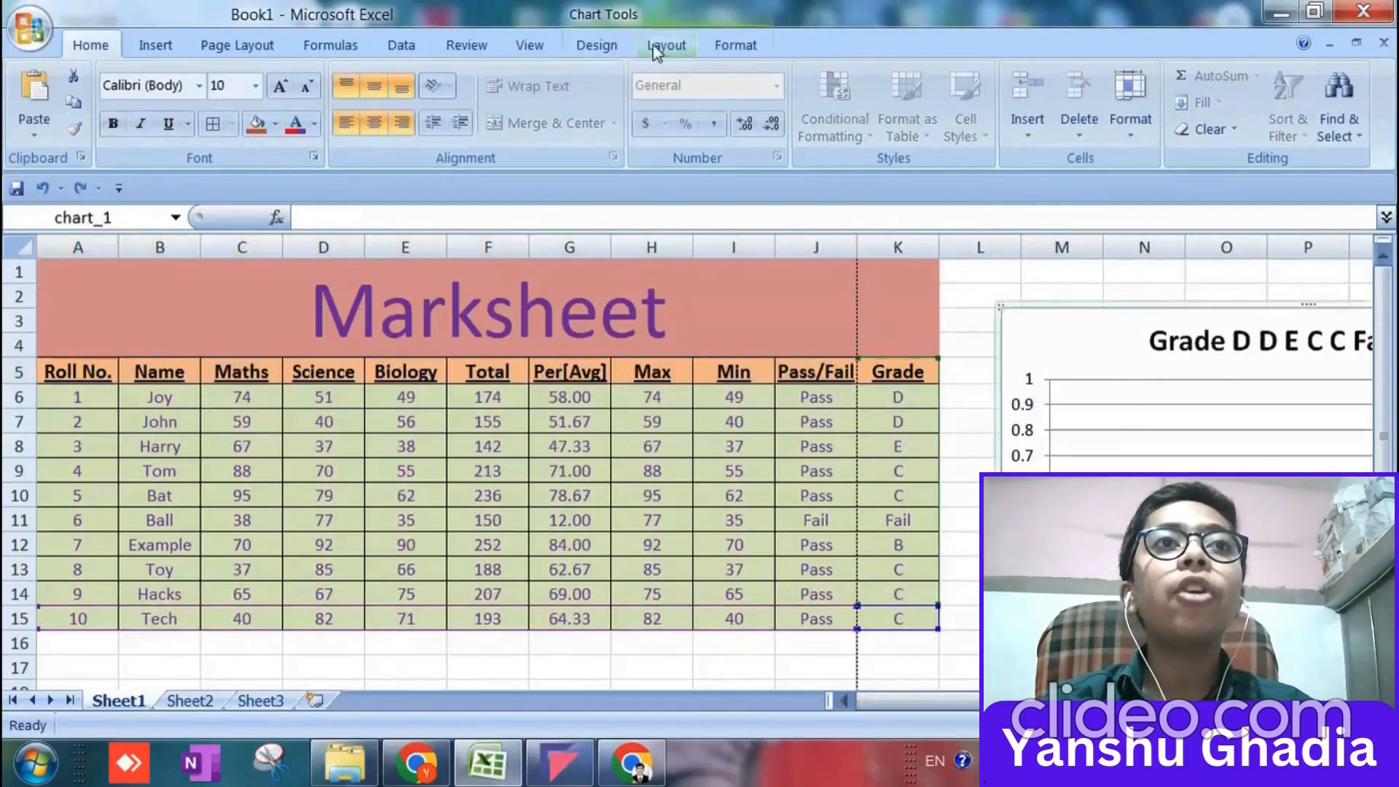
left_click(592, 48)
left_click(256, 109)
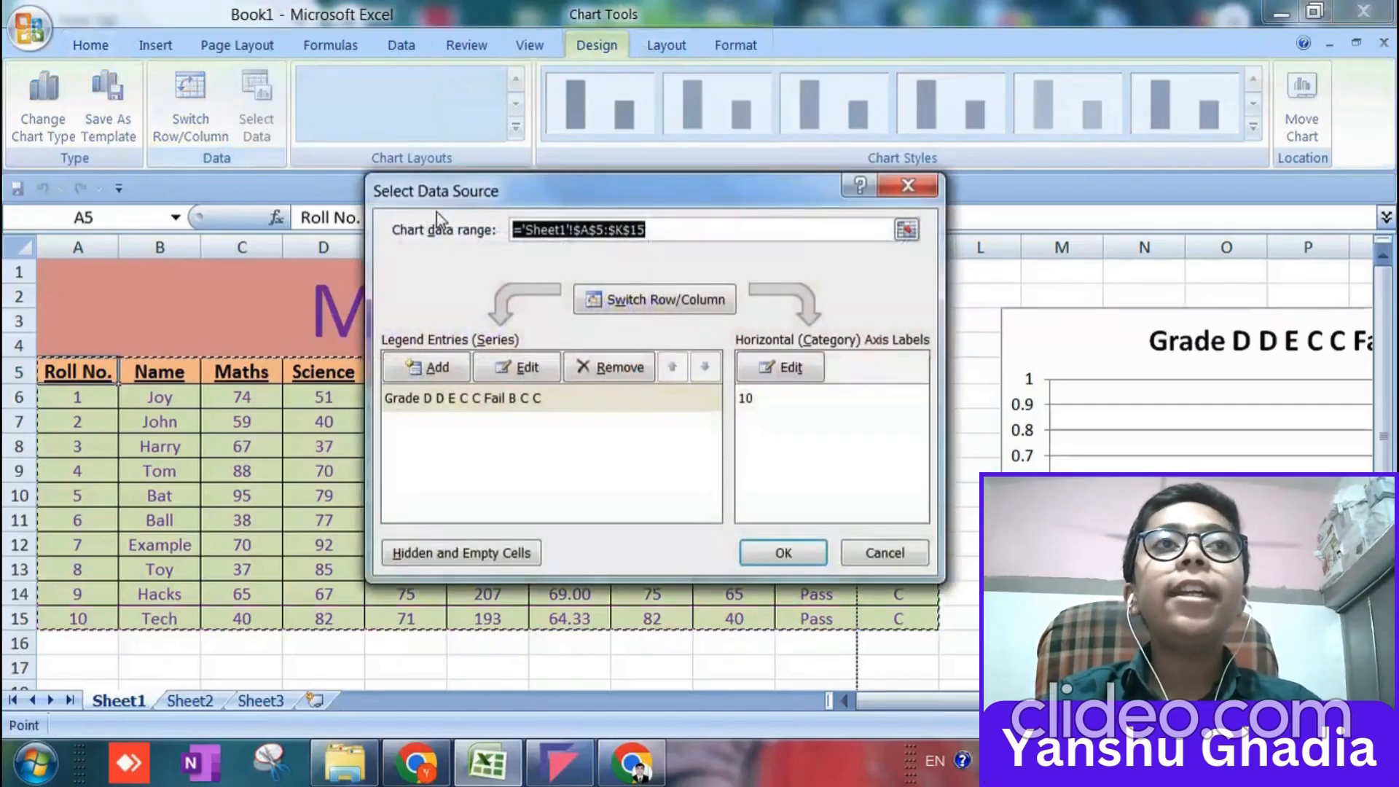
left_click_drag(496, 225, 596, 557)
left_click(645, 370)
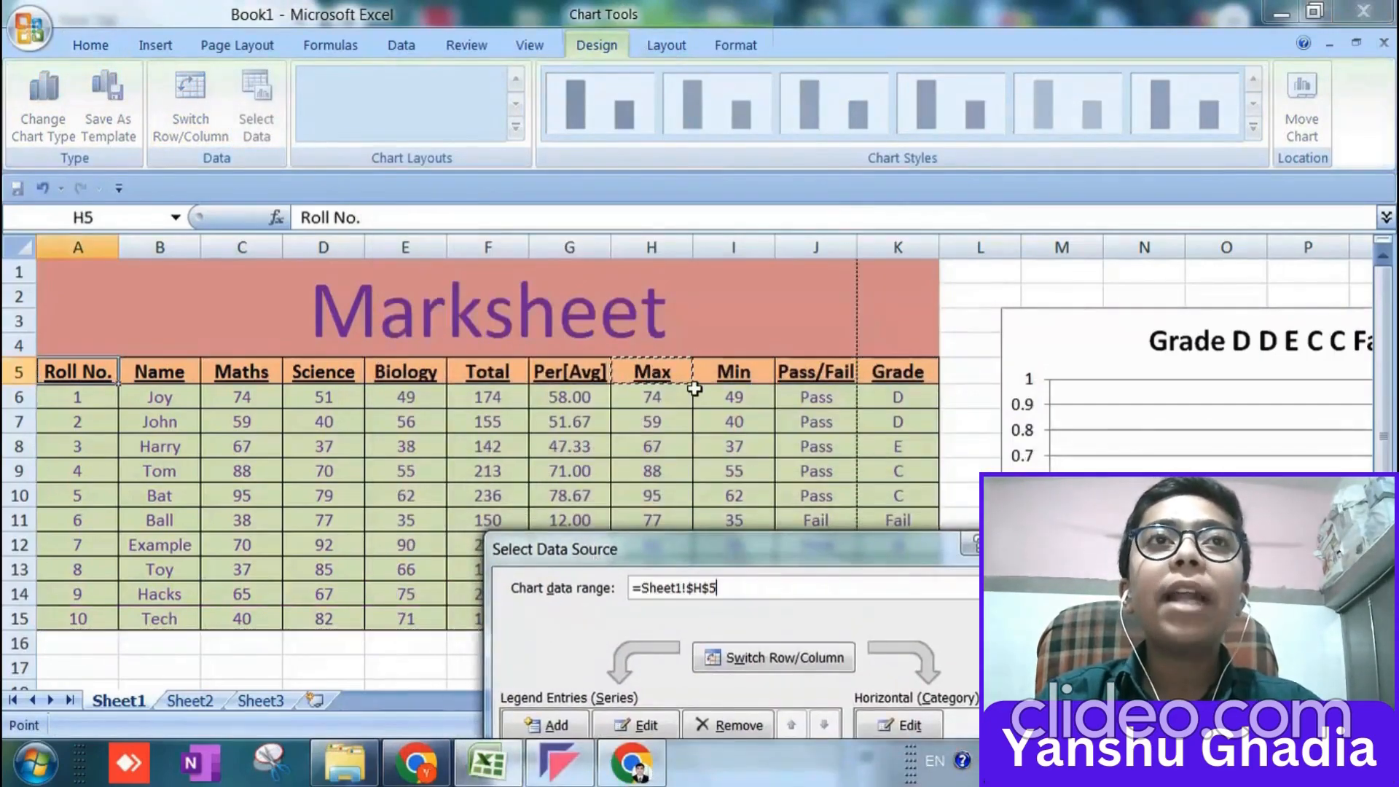
left_click(459, 366)
scroll(562, 396, "down", 3)
scroll(549, 396, "up", 3)
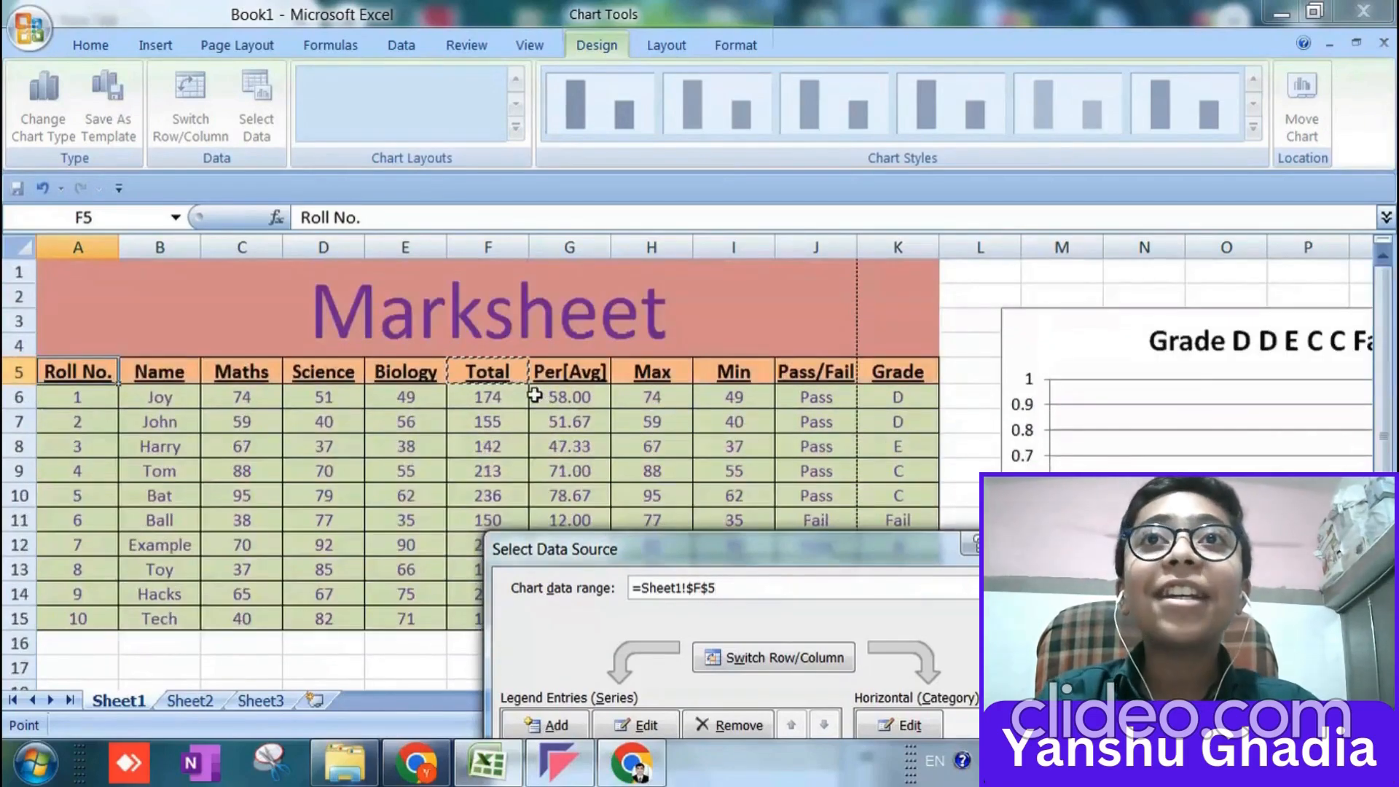
key("shift+Down")
key("shift+Down")
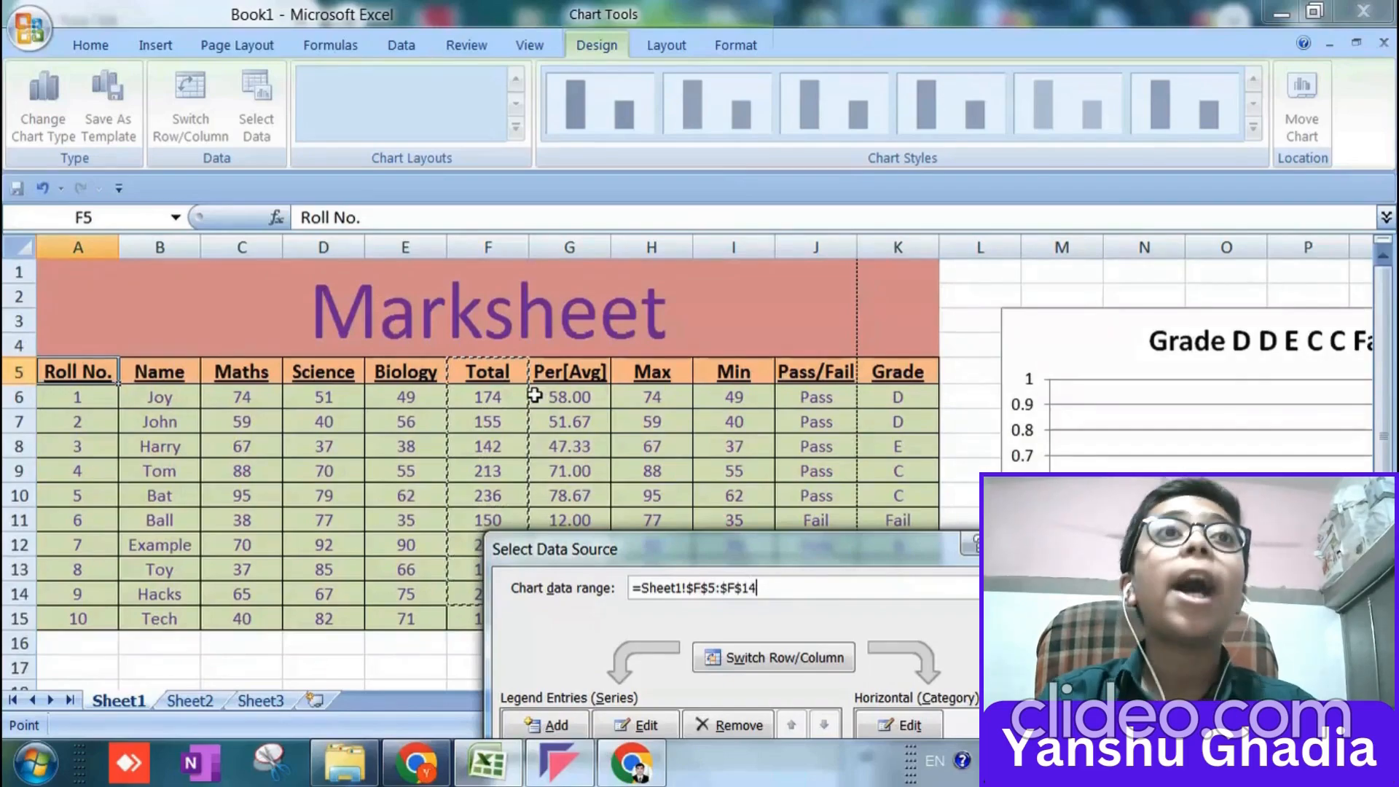
key("shift+Down")
key("shift+Down")
key("shift+Down")
key("shift+Down")
key("shift+Right")
key("shift+Right")
key("shift+Right")
key("shift+Right")
key("shift+Right")
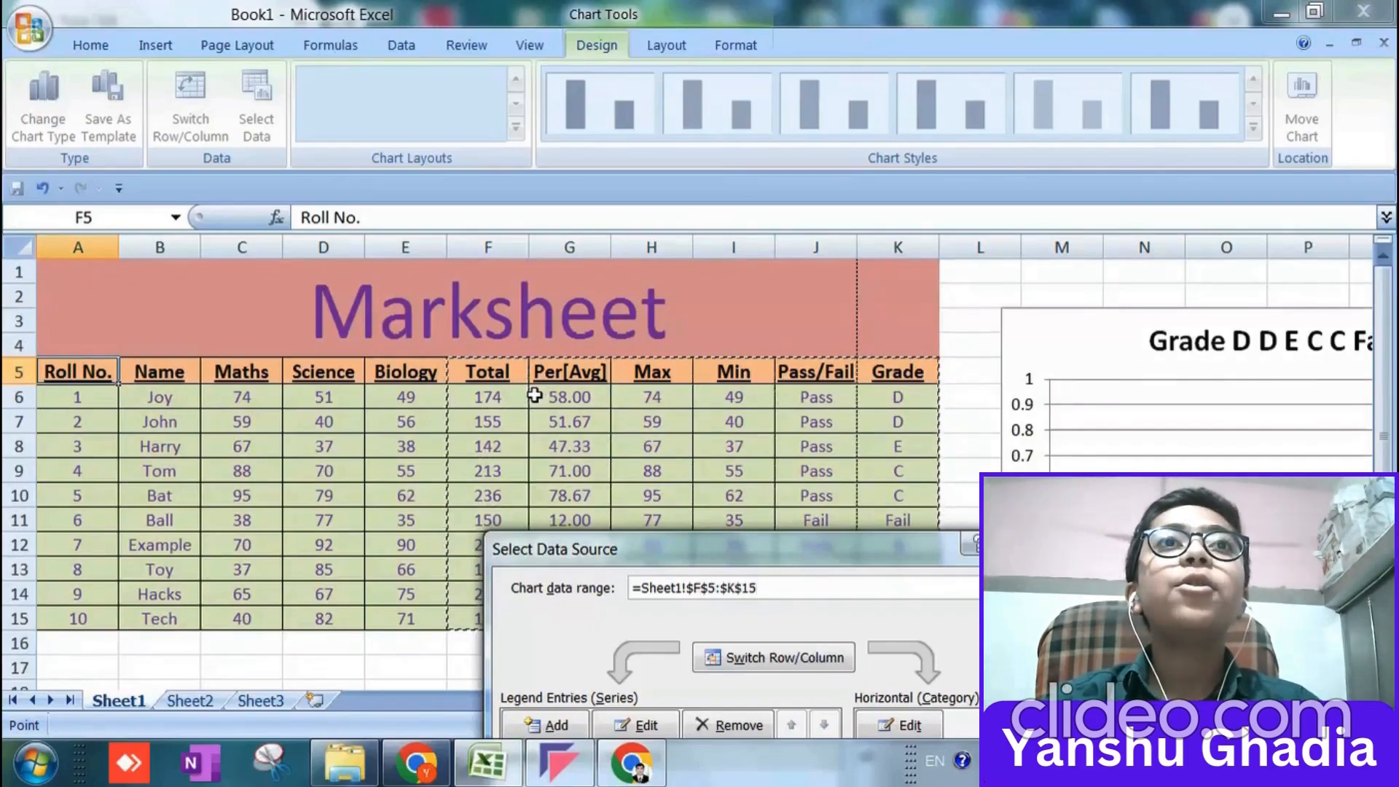
key("shift+Right")
key("shift+Left")
left_click_drag(759, 540, 723, 251)
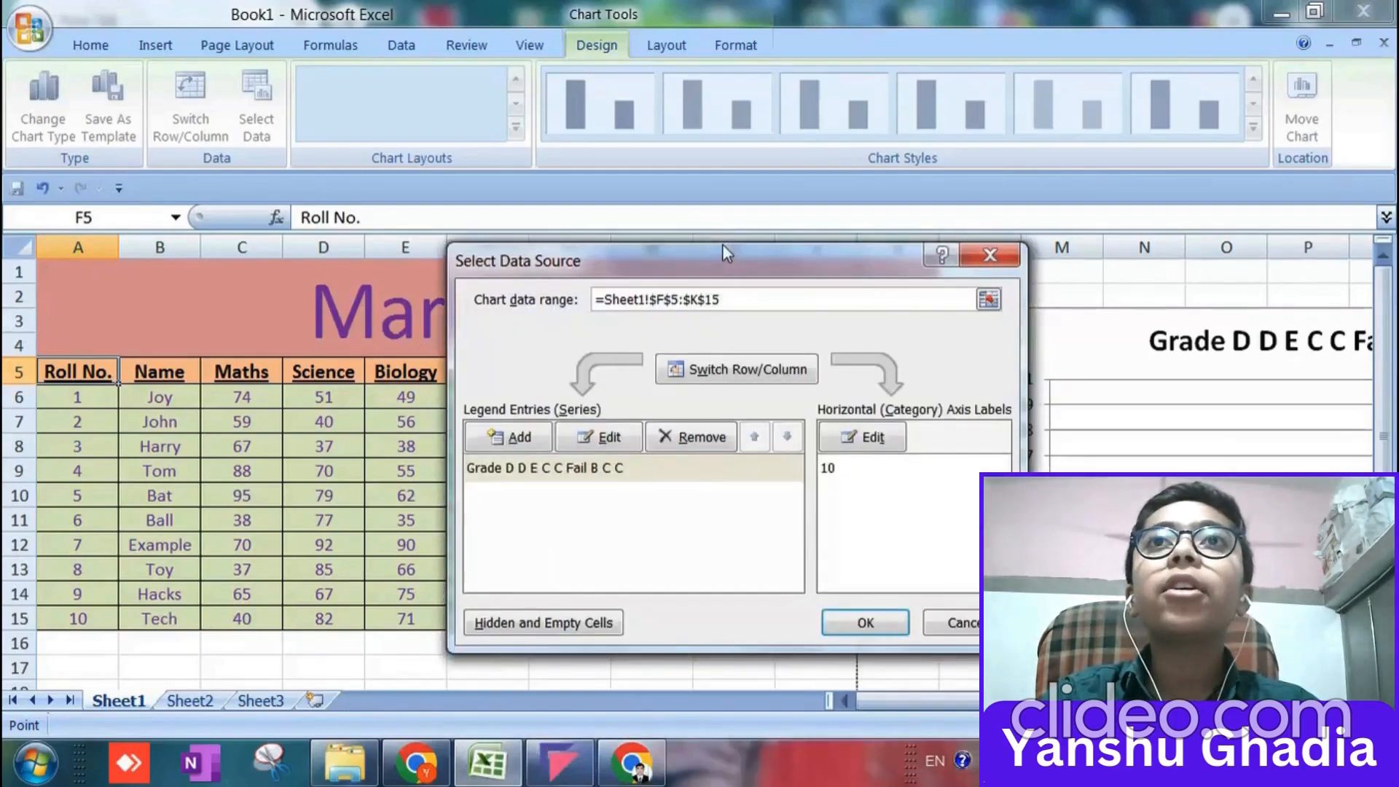
left_click(856, 621)
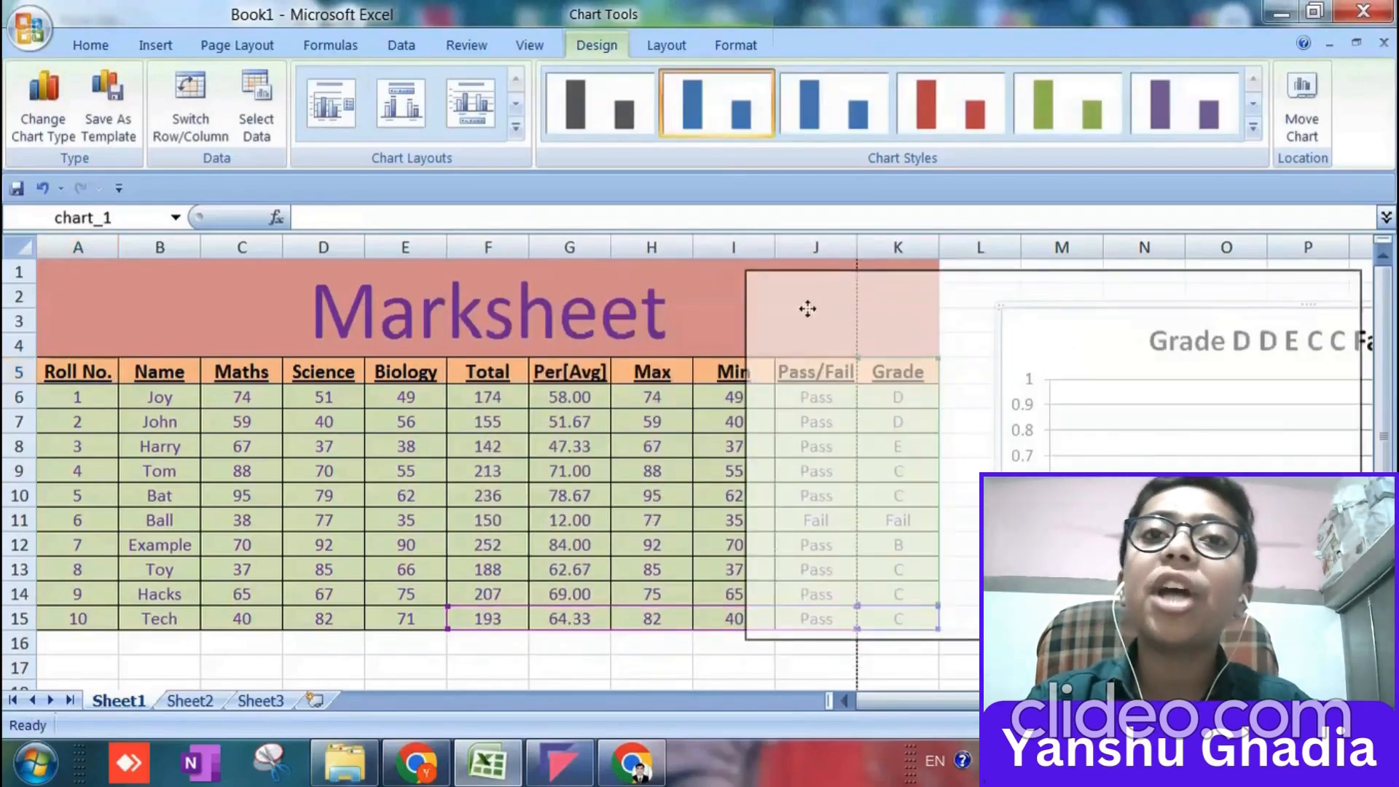
Move the chart over the marksheet to inspect it in full and return it to the free columns beside the table.
left_click_drag(808, 309, 470, 268)
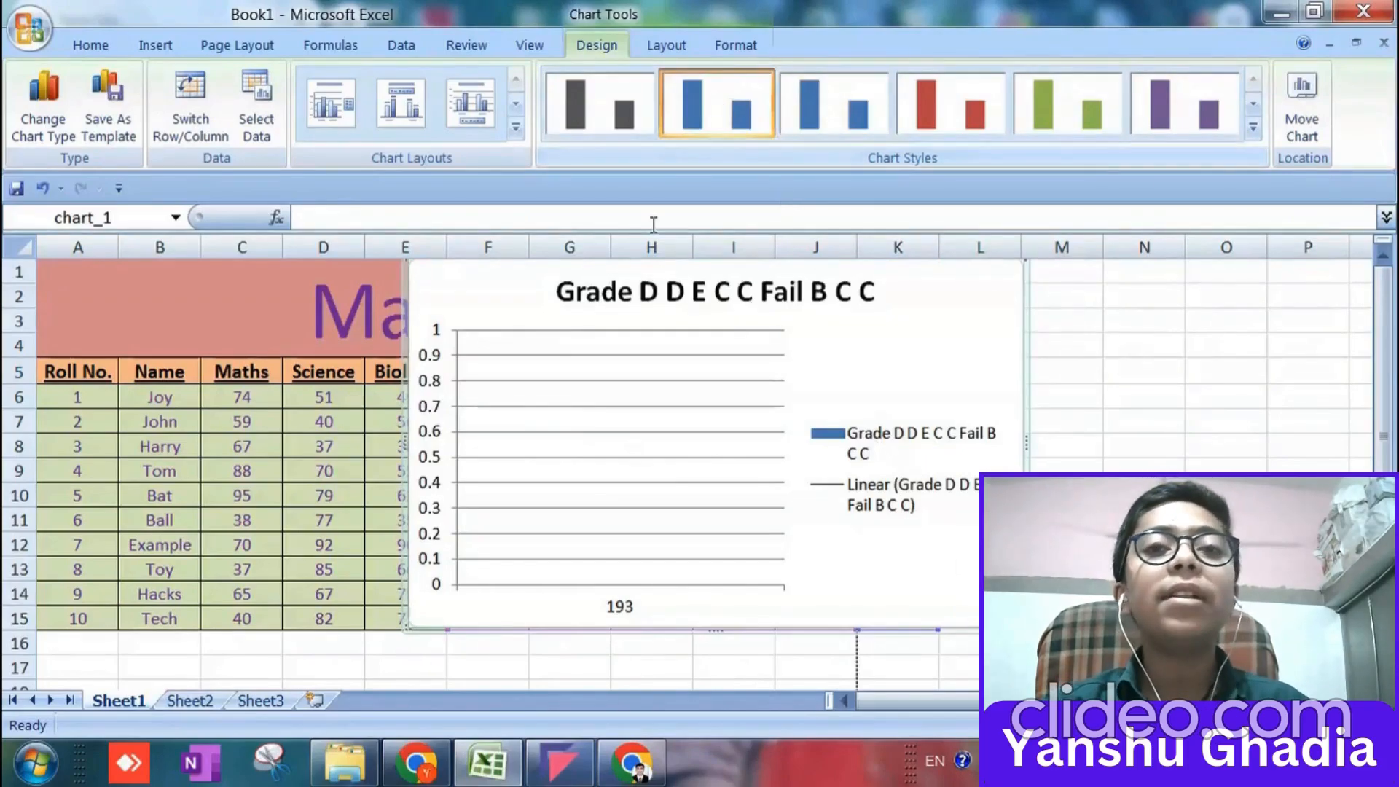
left_click_drag(524, 281, 1071, 352)
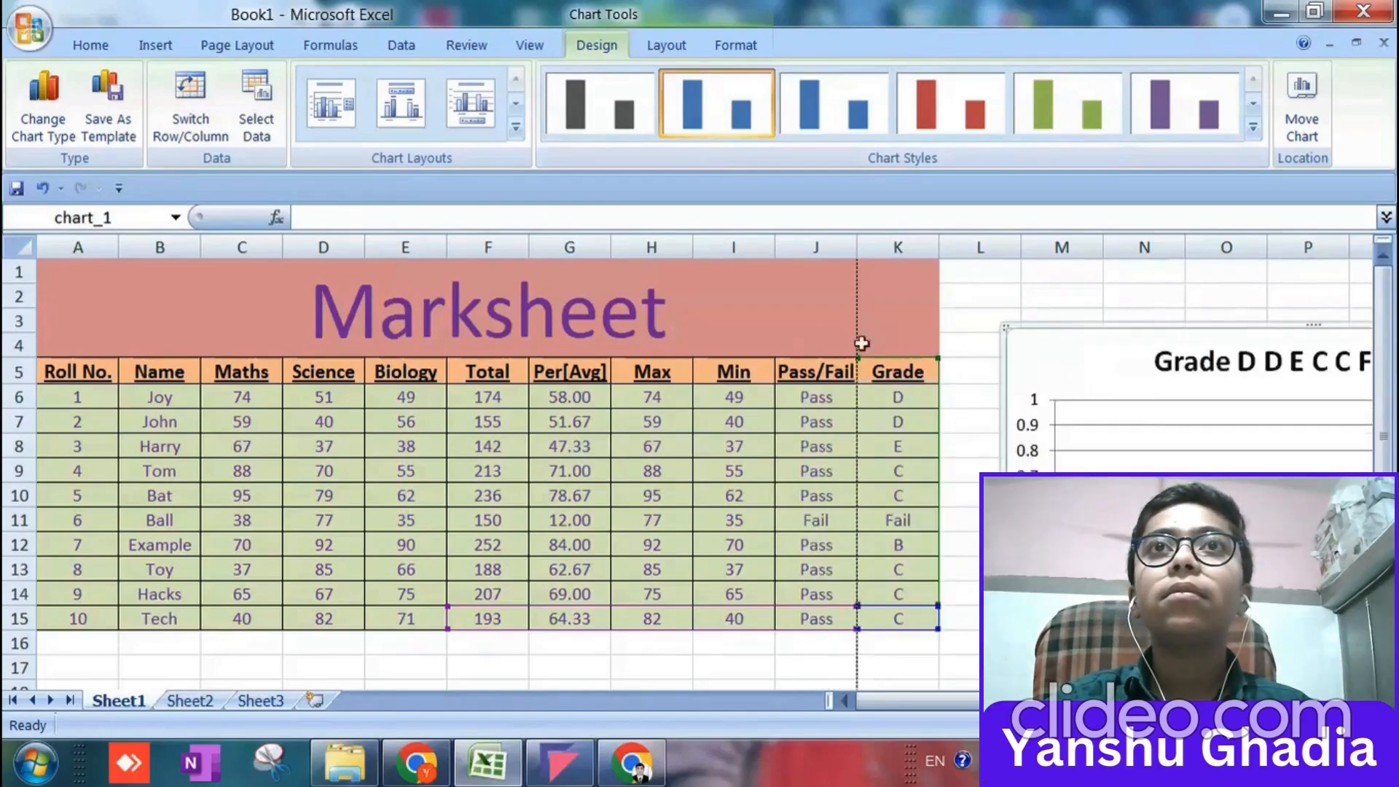
left_click(495, 393)
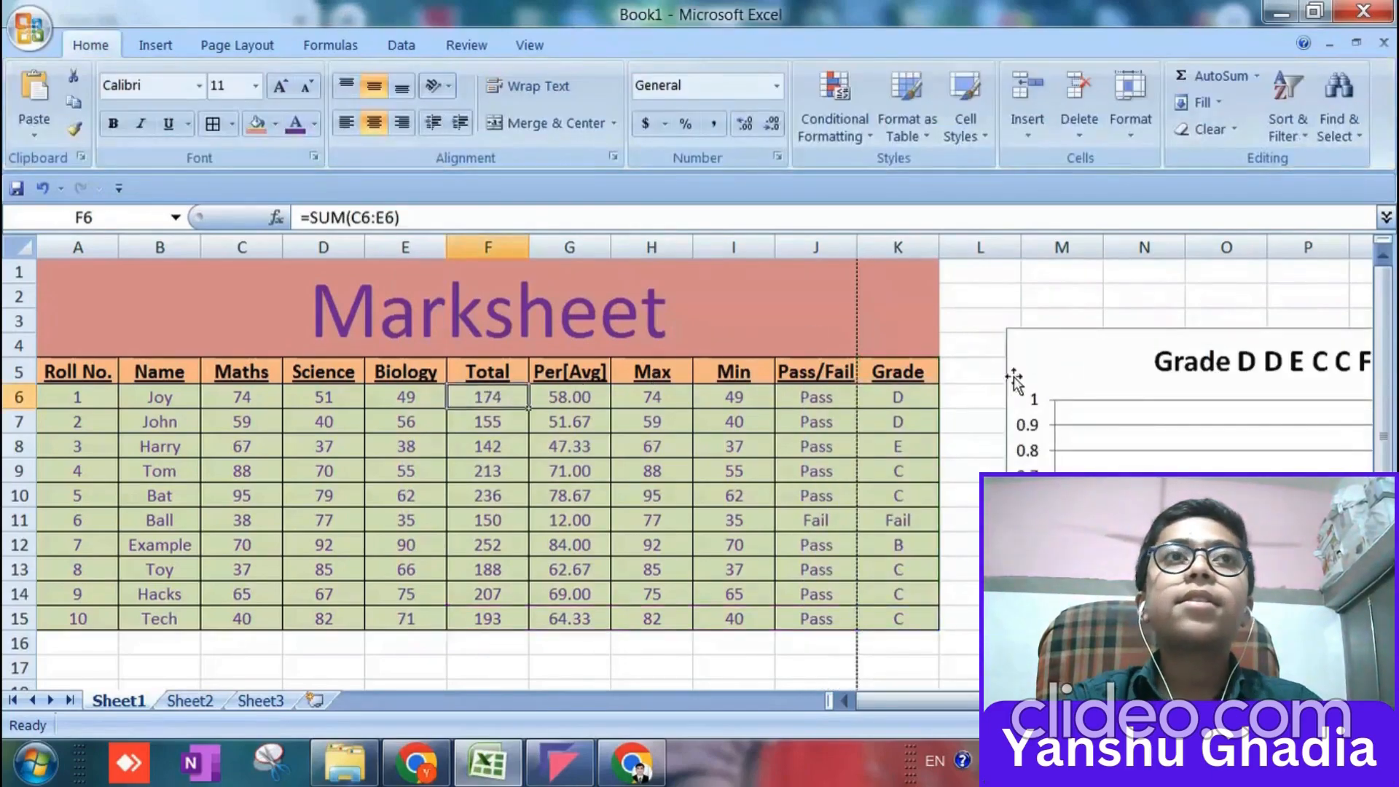
Try to use the whole table, A5:K15, as the name of the chart's series in the data source.
left_click(1071, 364)
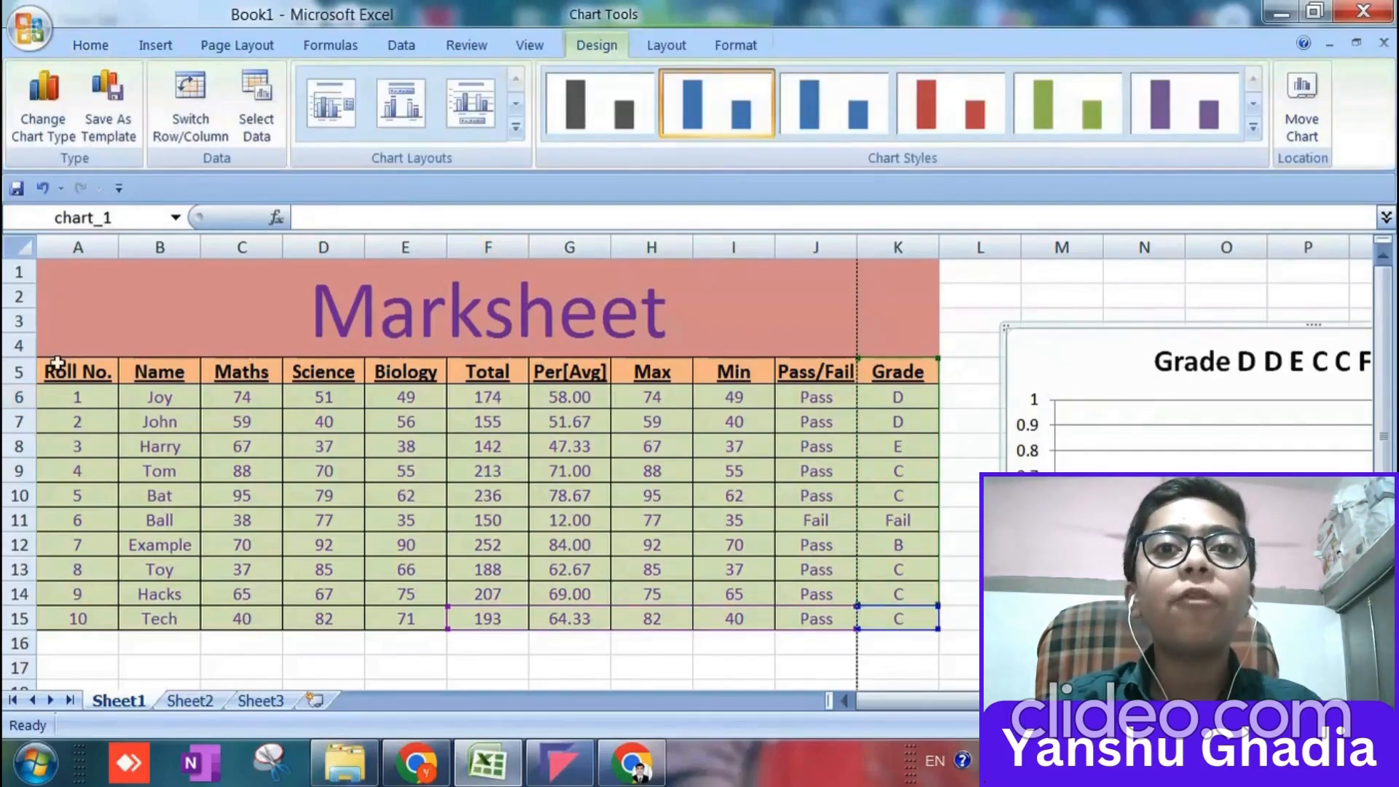
left_click(56, 366)
left_click(1063, 362)
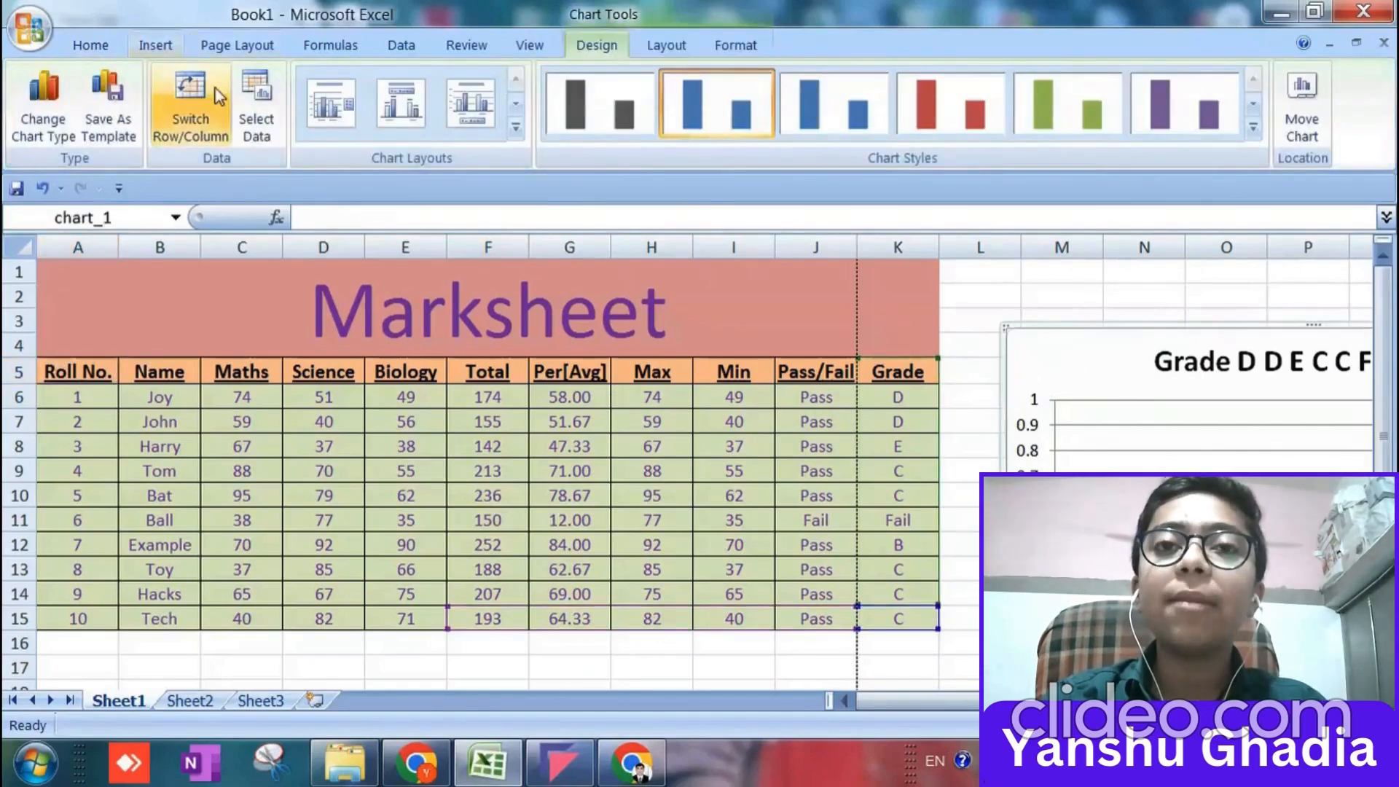
left_click(255, 109)
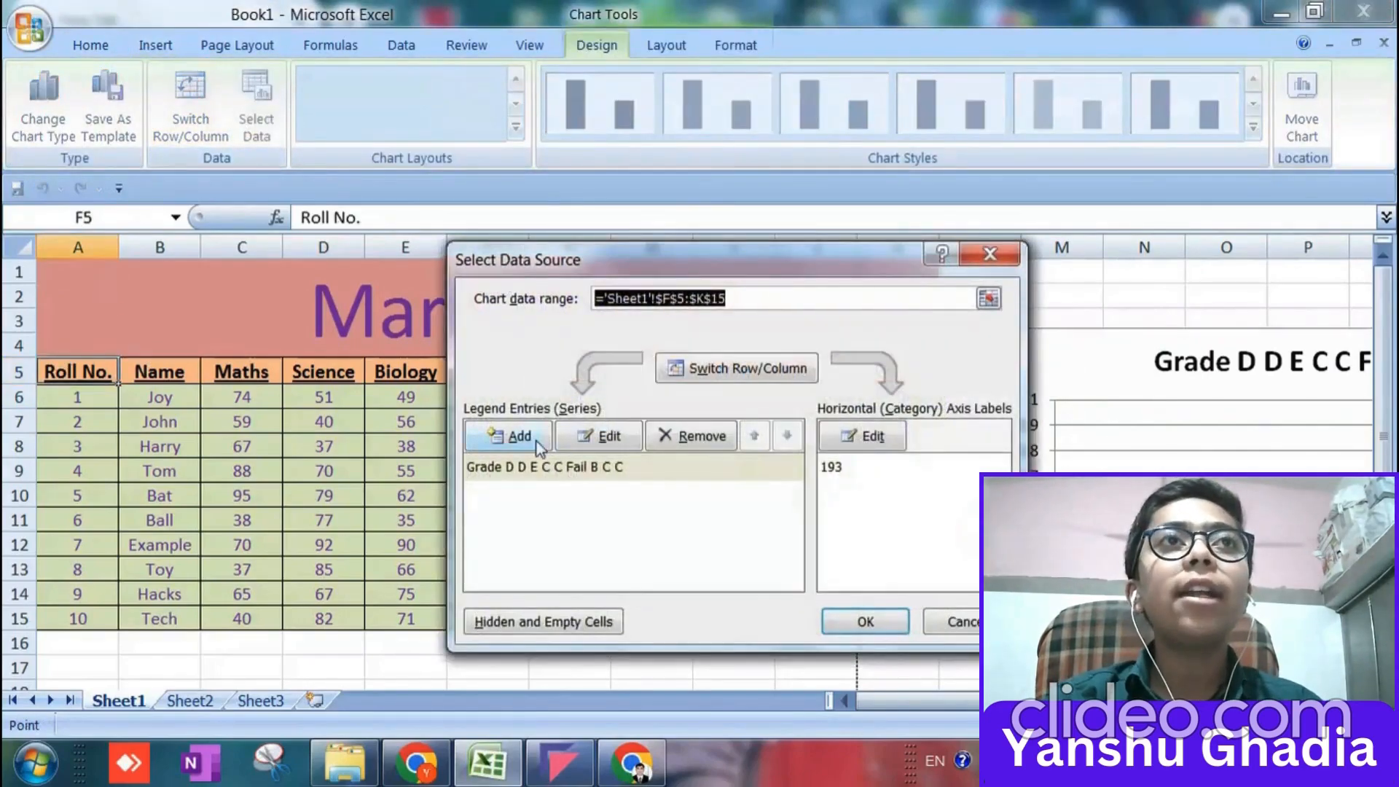
left_click(599, 436)
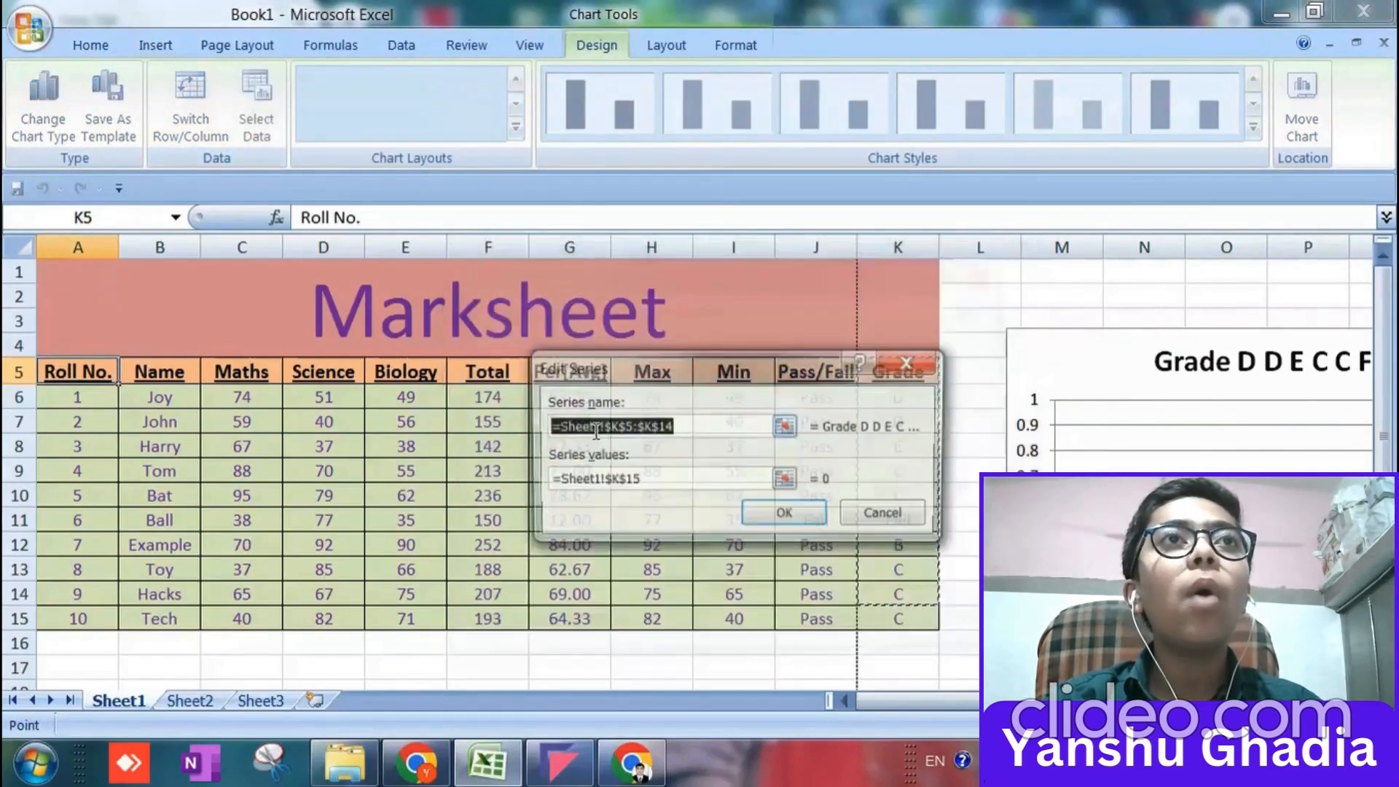
left_click(109, 368)
left_click_drag(121, 387, 164, 413)
left_click(110, 374)
left_click(116, 387)
left_click(114, 374)
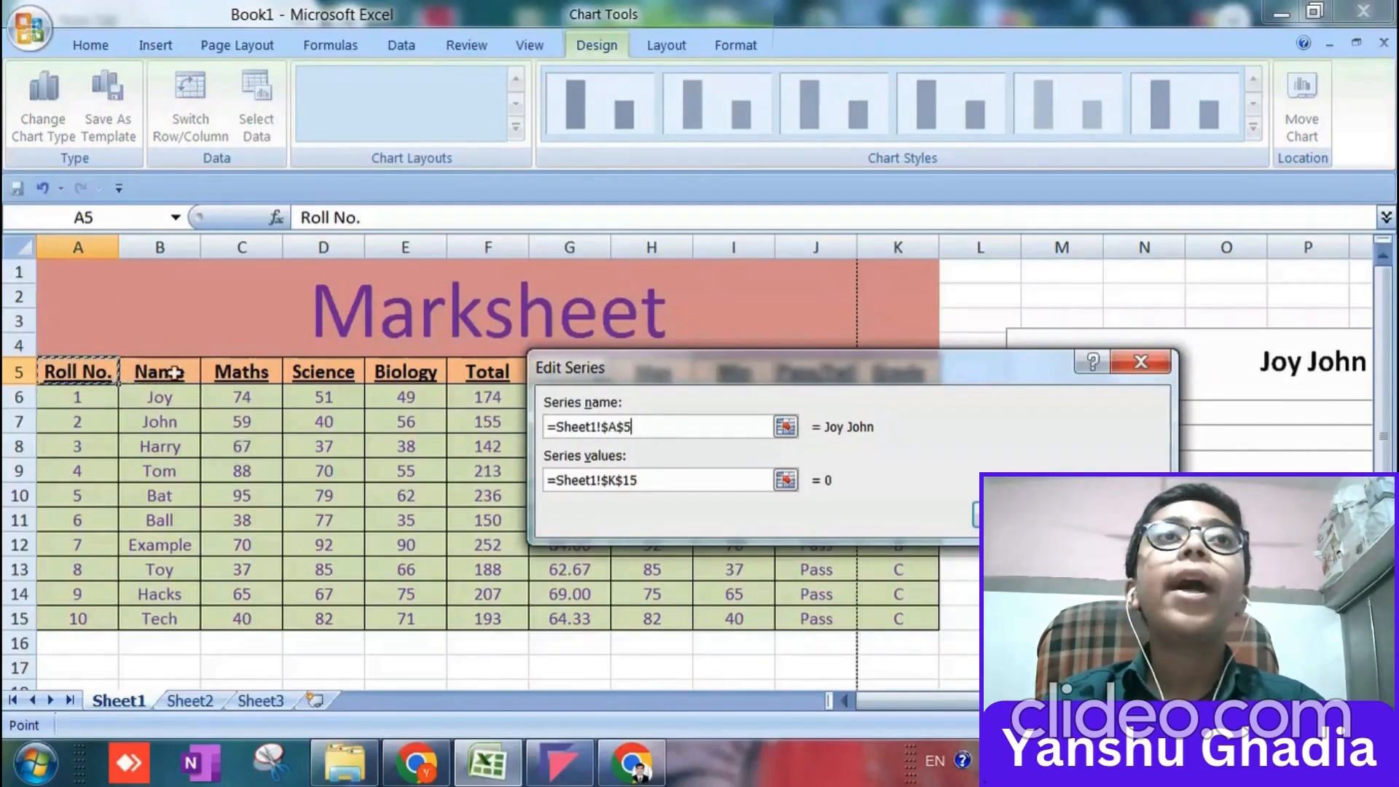
key("shift+Down")
key("shift+Down")
key("shift+Down")
key("shift+Down")
key("shift+Down")
key("shift+Down")
key("shift+Down")
key("shift+Right")
key("shift+Right")
key("shift+Right")
key("shift+Right")
key("shift+Right")
key("shift+Right")
key("shift+Right")
key("shift+Right")
key("shift+Right")
key("shift+Right")
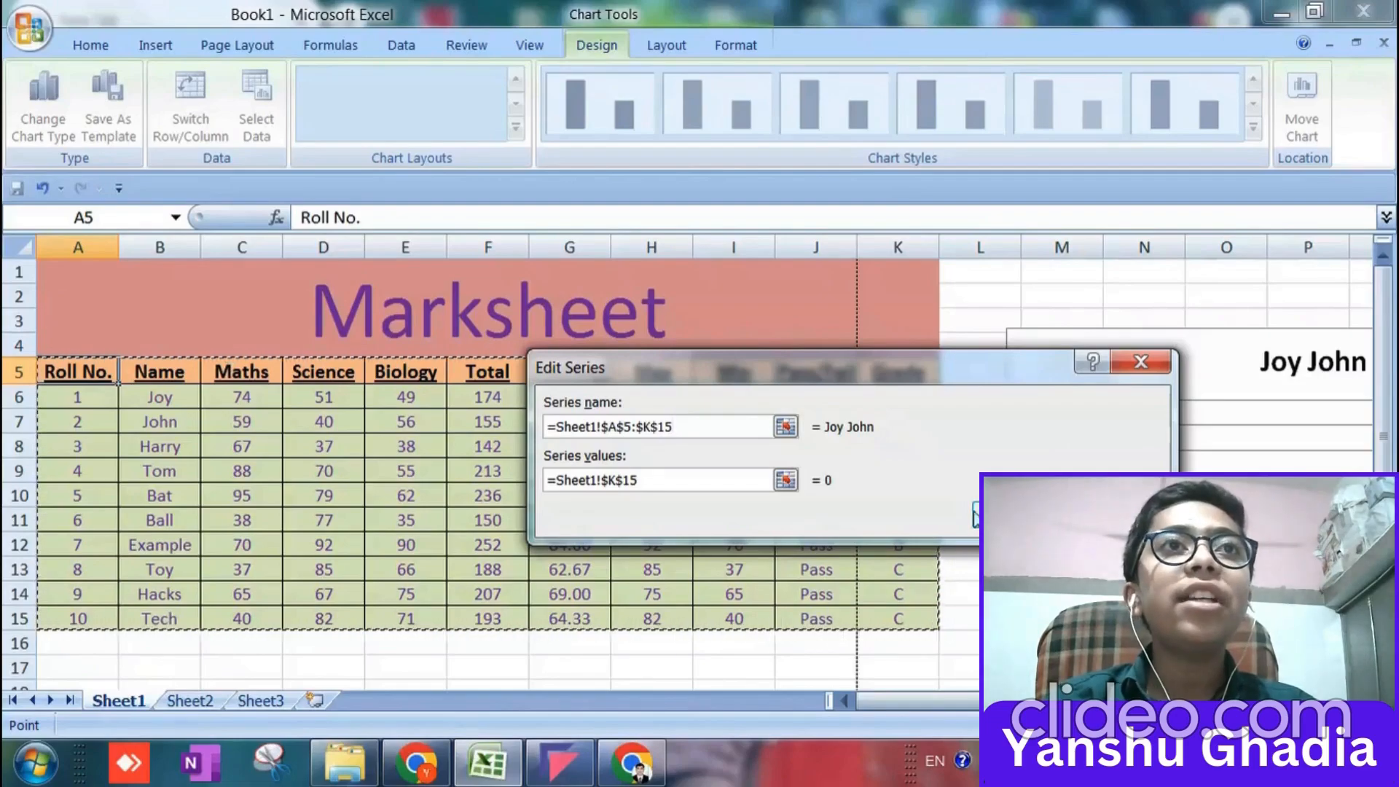
Try to use the first three Maths marks, C6:C8, as the series values.
left_click_drag(701, 484, 547, 474)
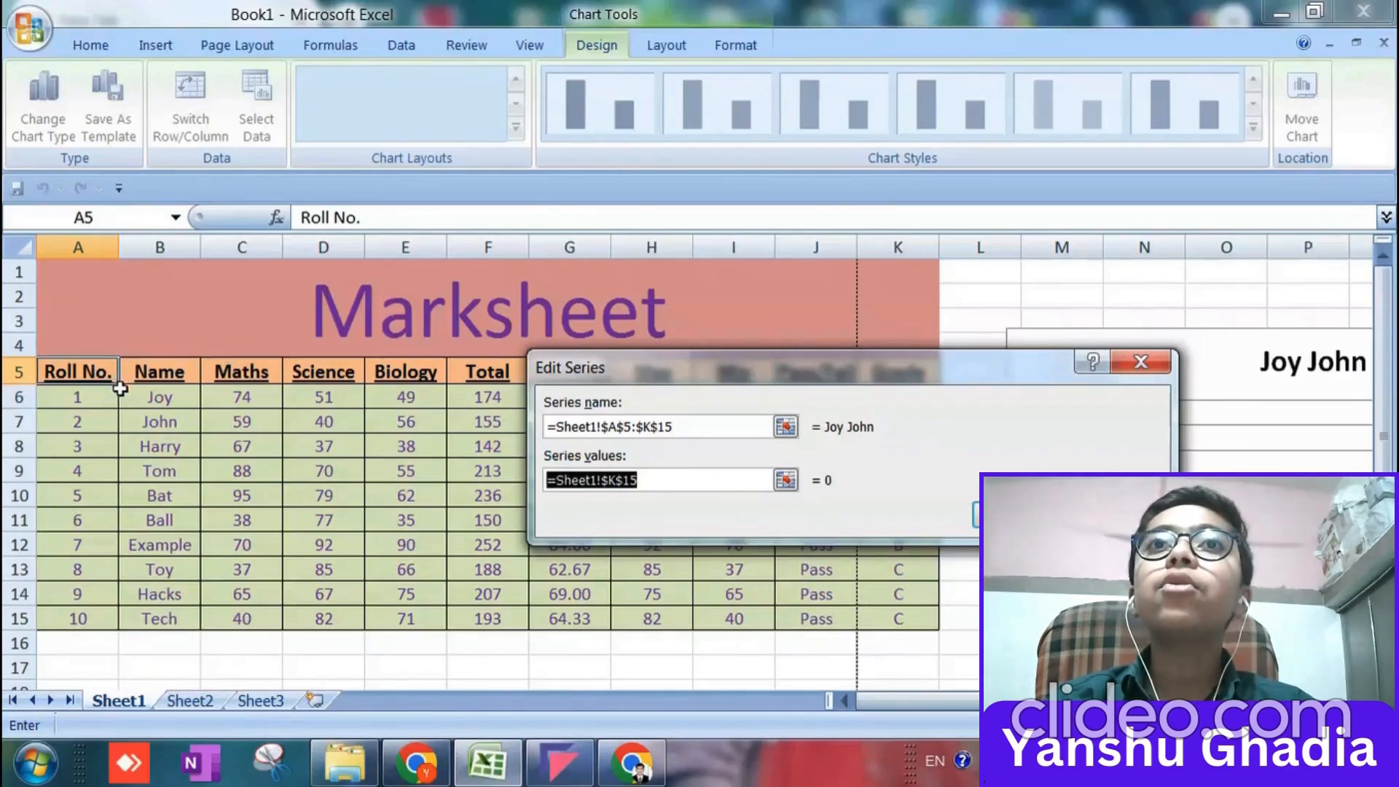
left_click(249, 400)
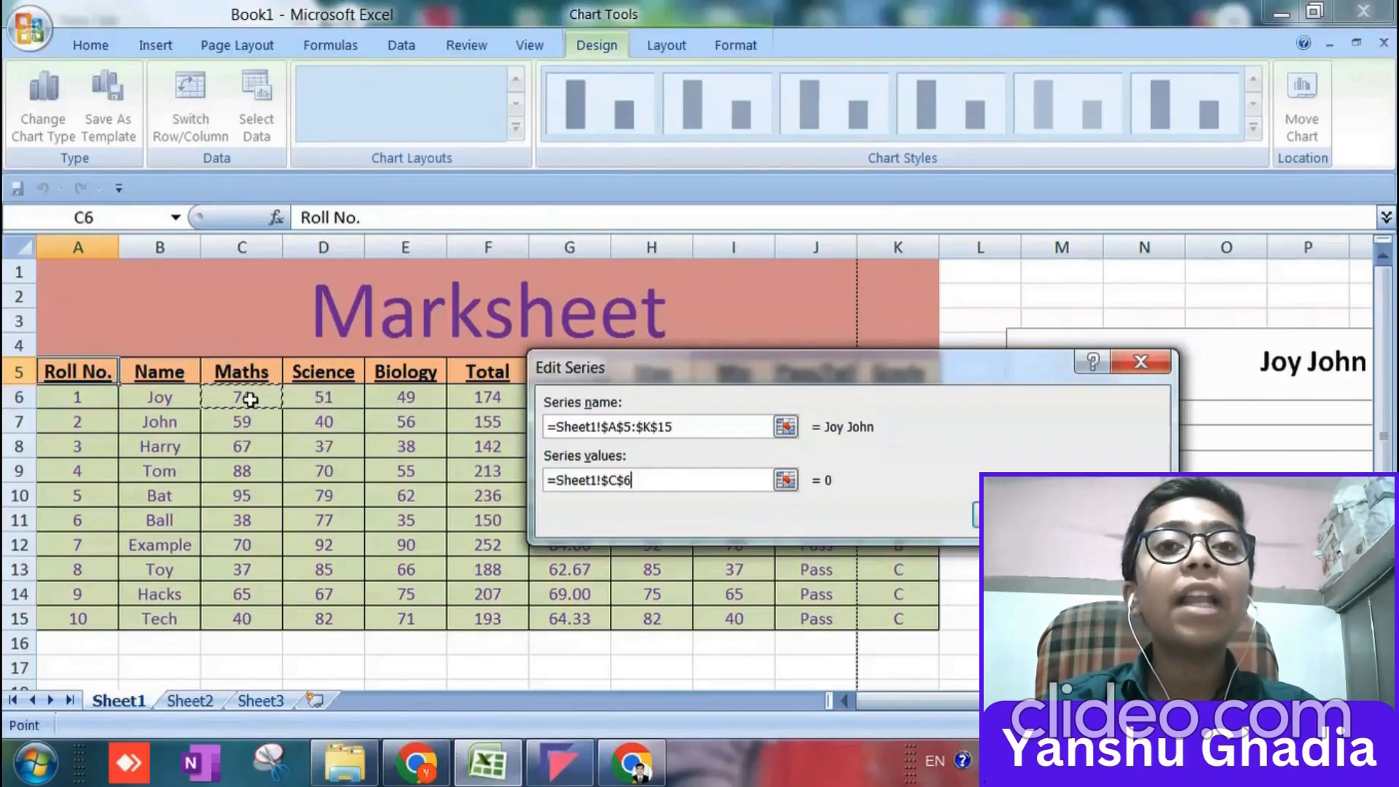
key("shift+Down")
key("shift+Down")
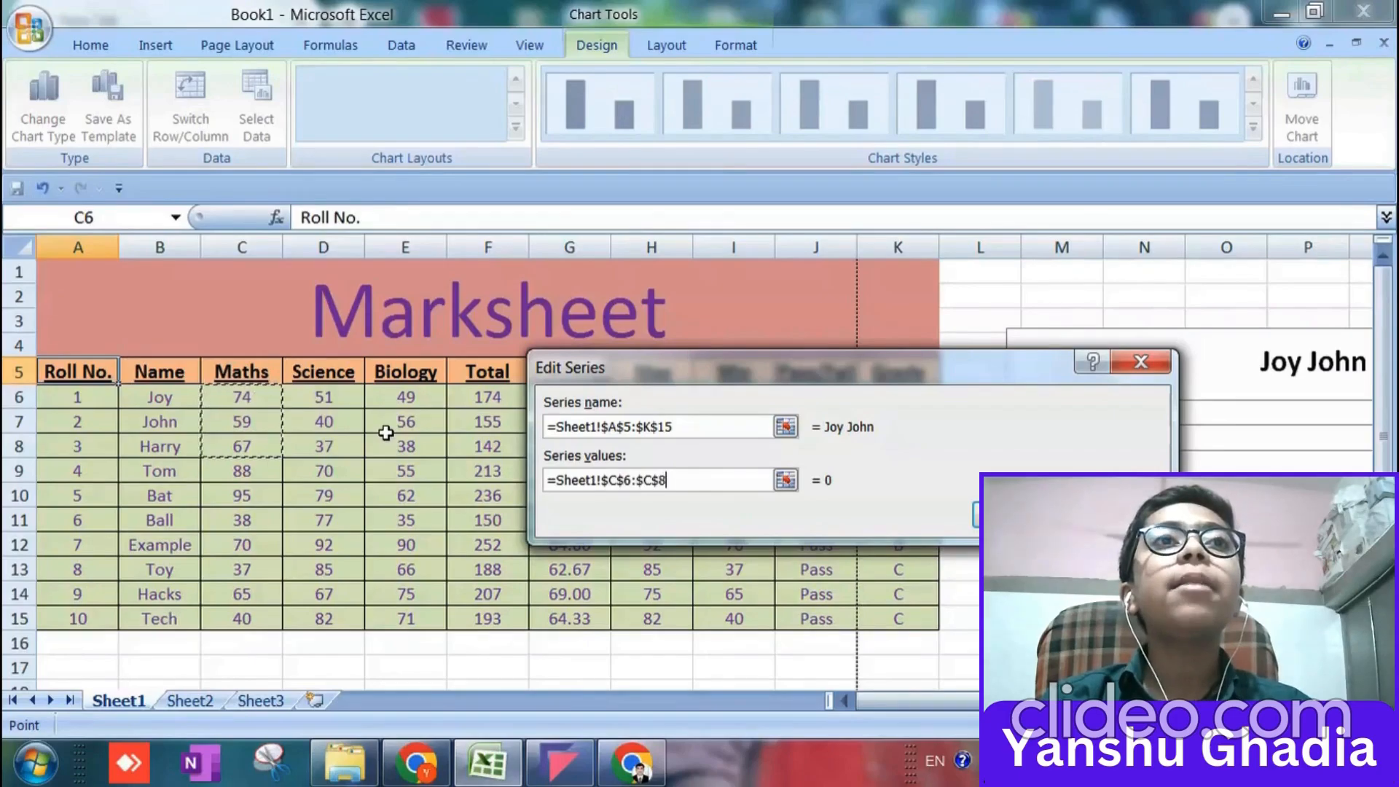
Clear both the series name and the series values.
left_click_drag(751, 426, 524, 418)
key("Delete")
left_click_drag(693, 478, 510, 481)
key("Delete")
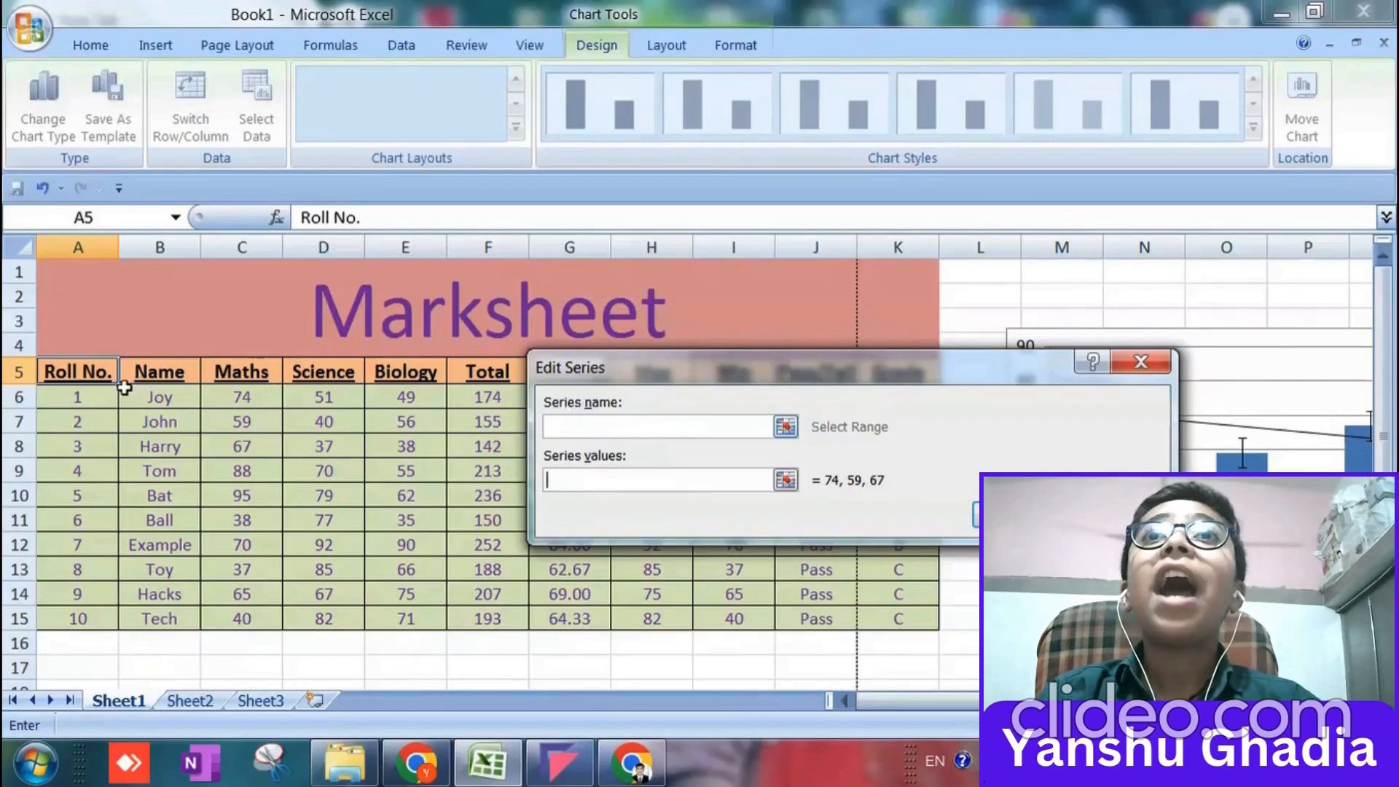
Try the header row A5:K5 as the series values, and clear that range again.
left_click_drag(117, 387, 831, 316)
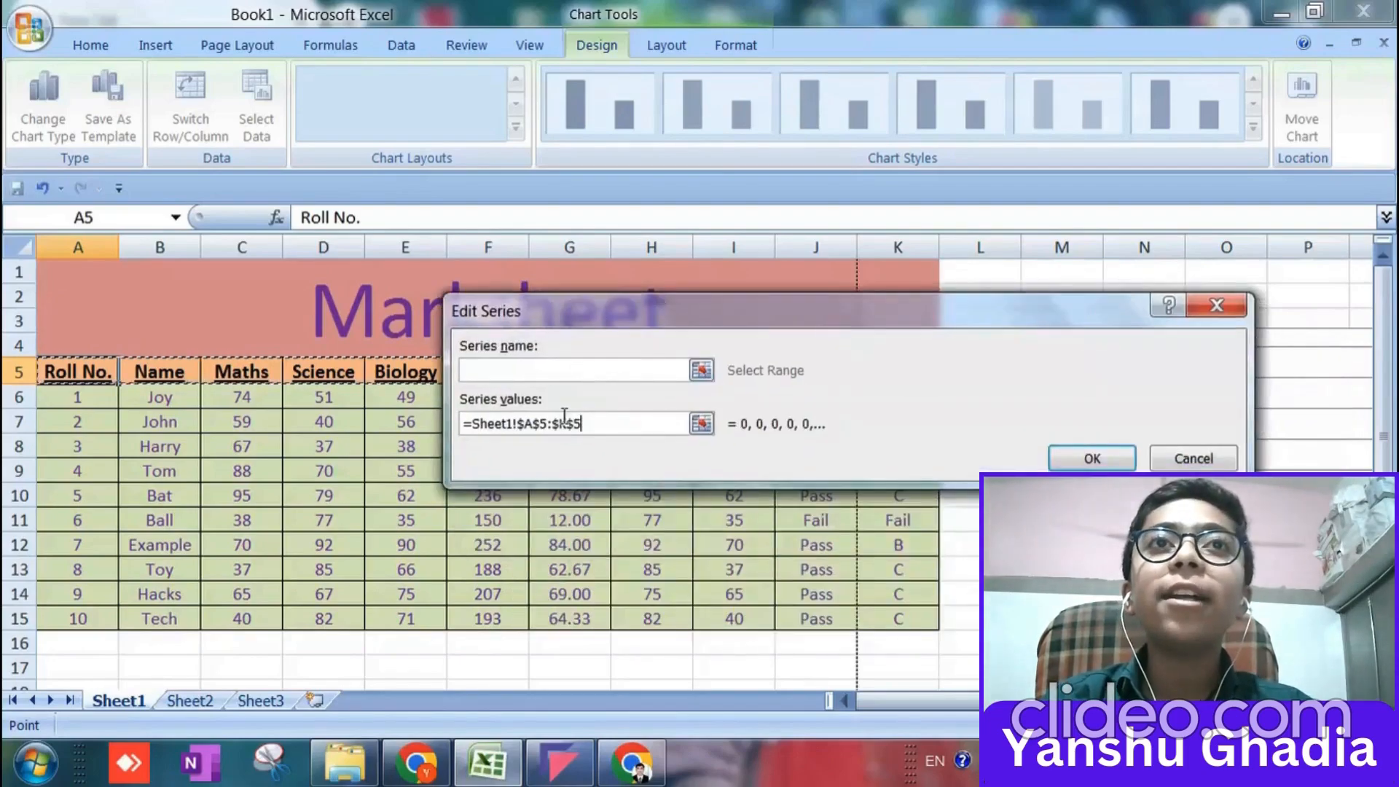
left_click_drag(581, 423, 487, 425)
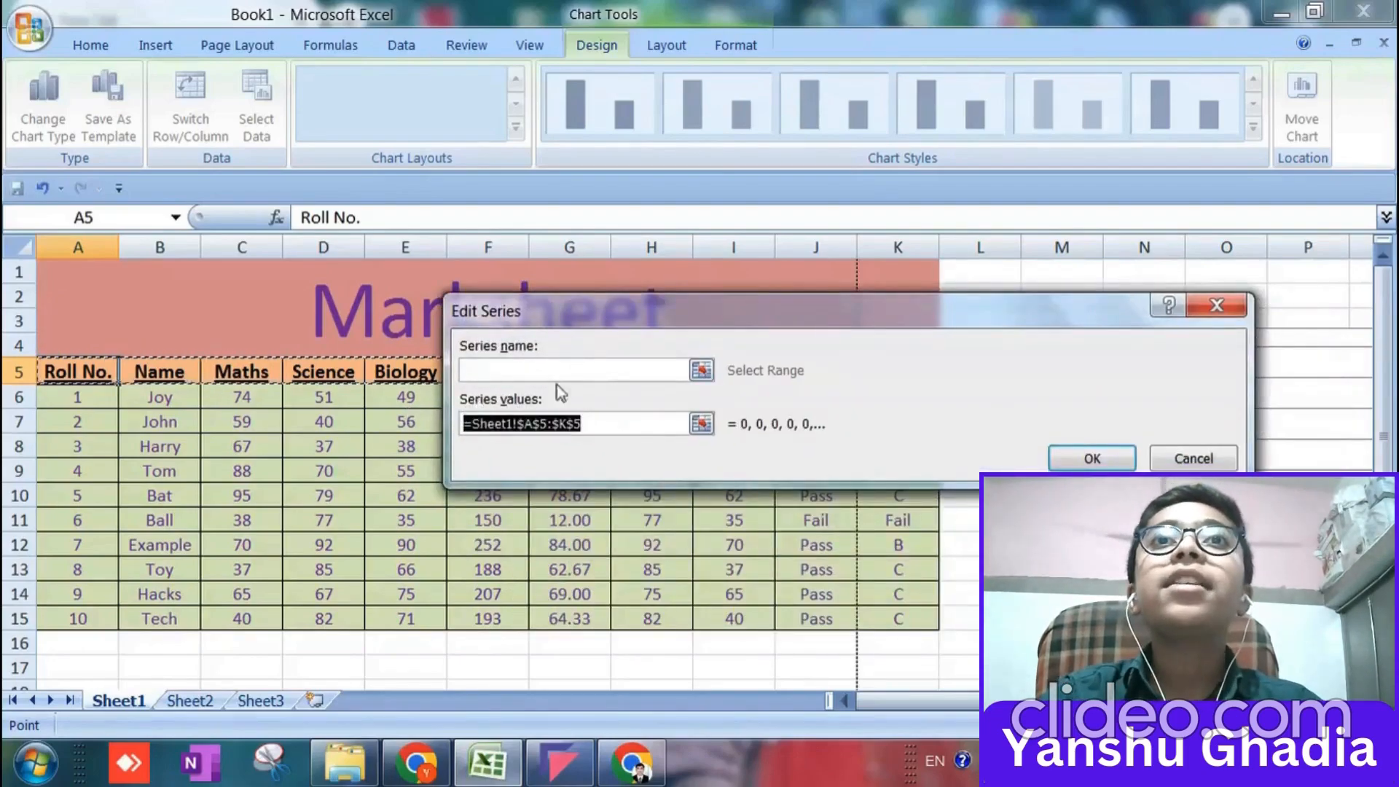
left_click(609, 370)
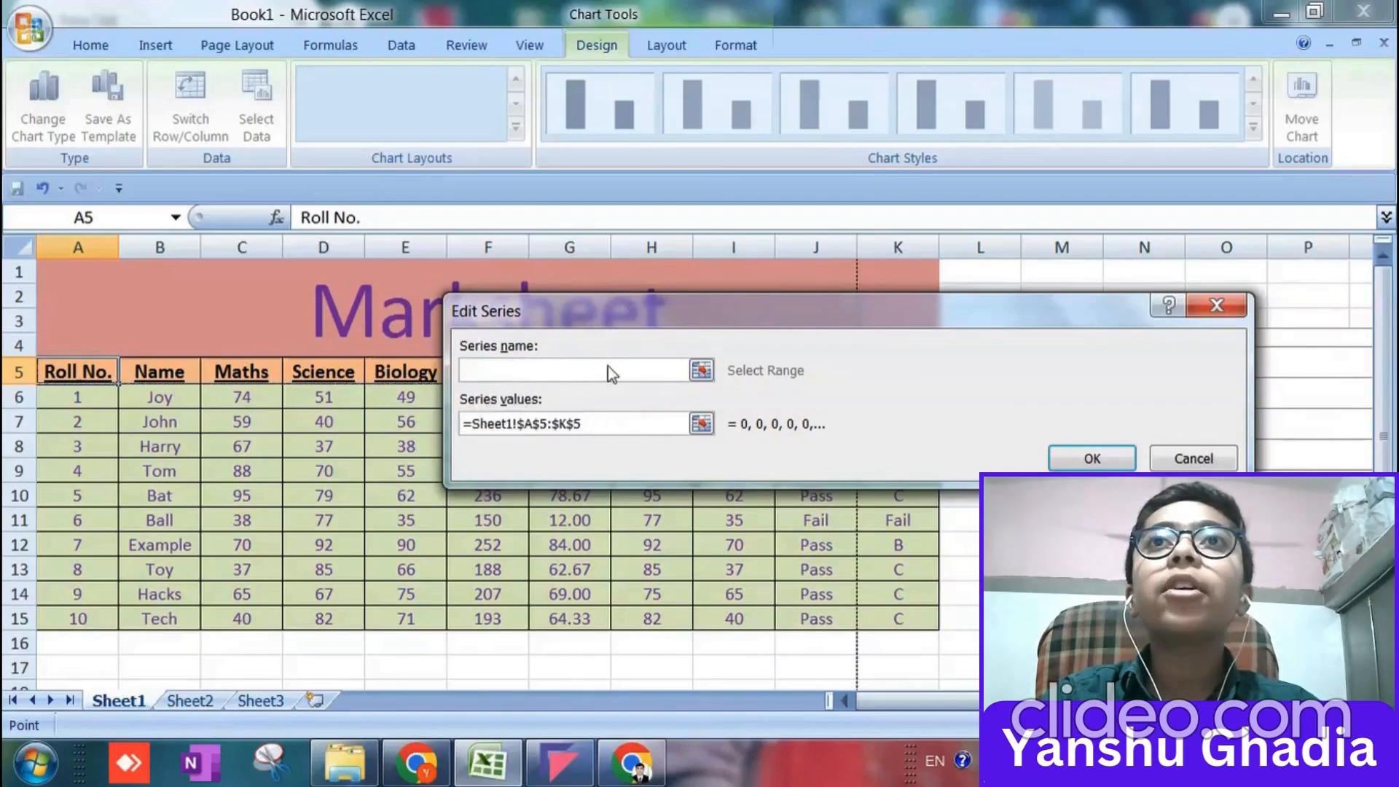
double_click(617, 425)
key("BackSpace")
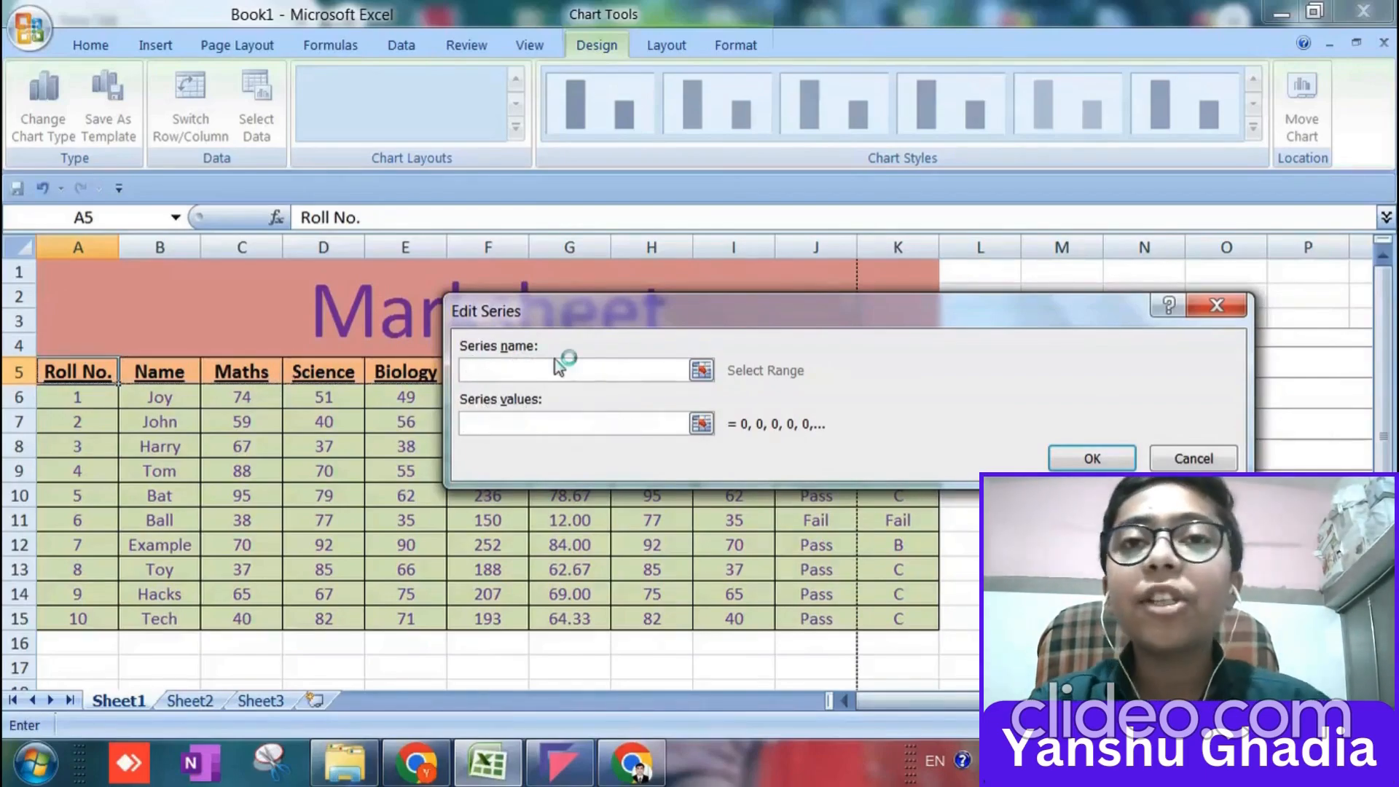
Try to go on to the series name while the series values are left empty.
left_click(555, 374)
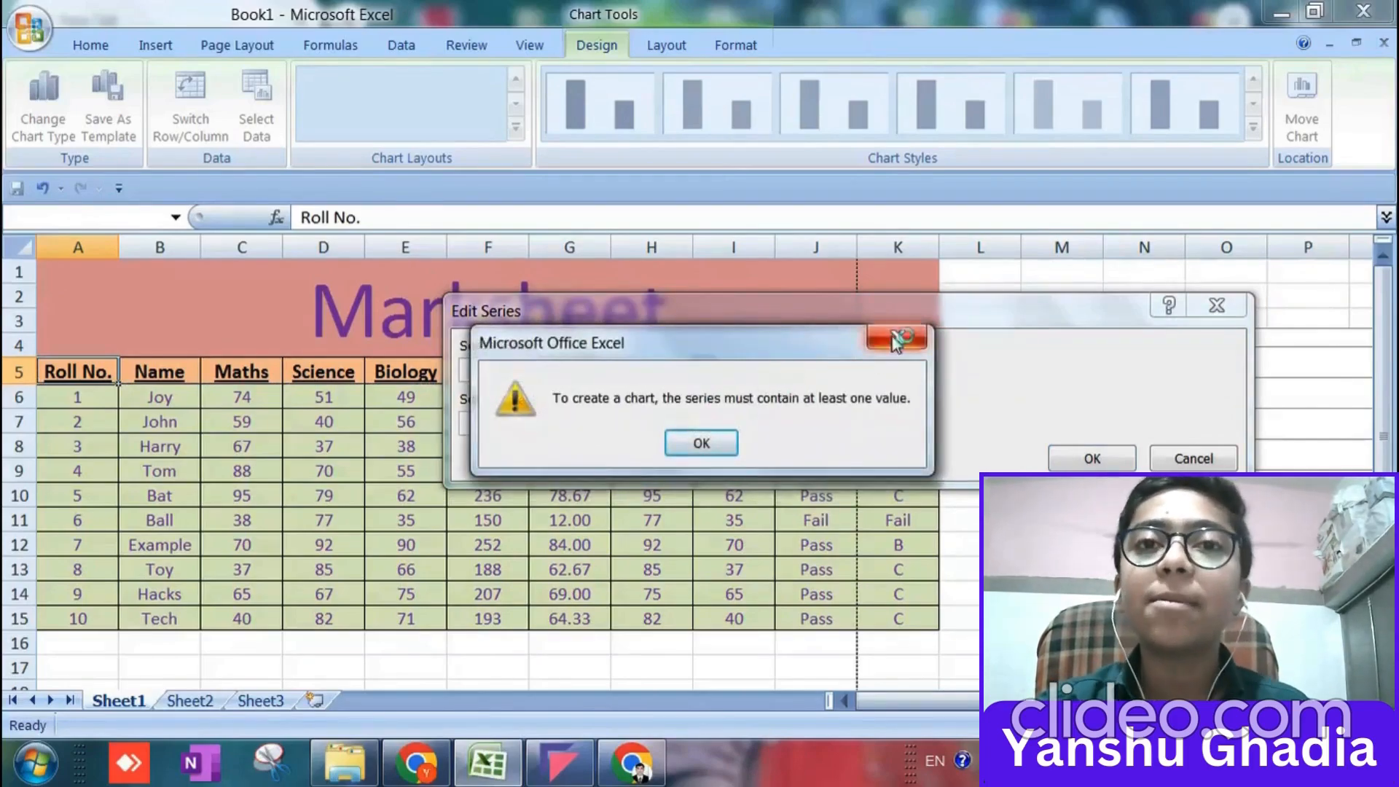
left_click(696, 443)
left_click(696, 443)
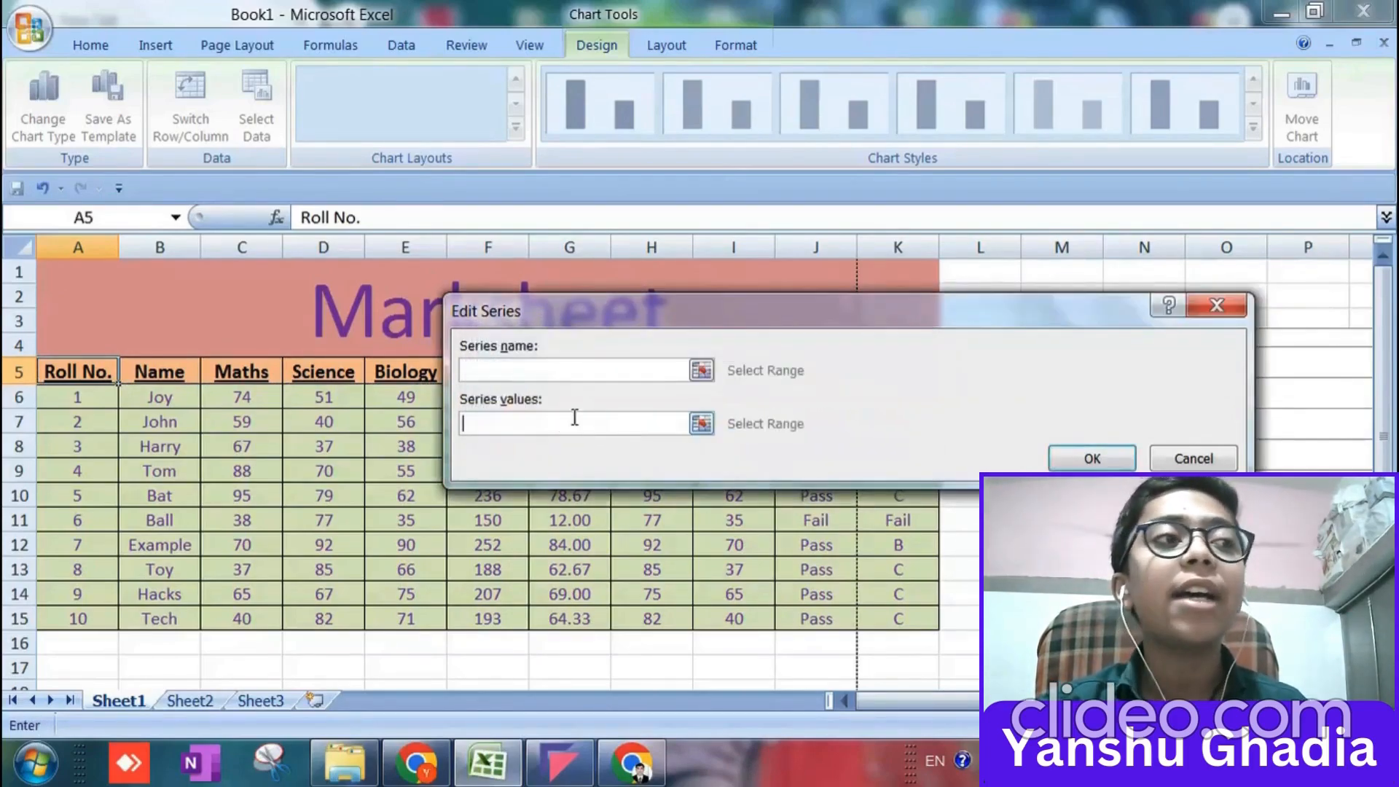
left_click(700, 369)
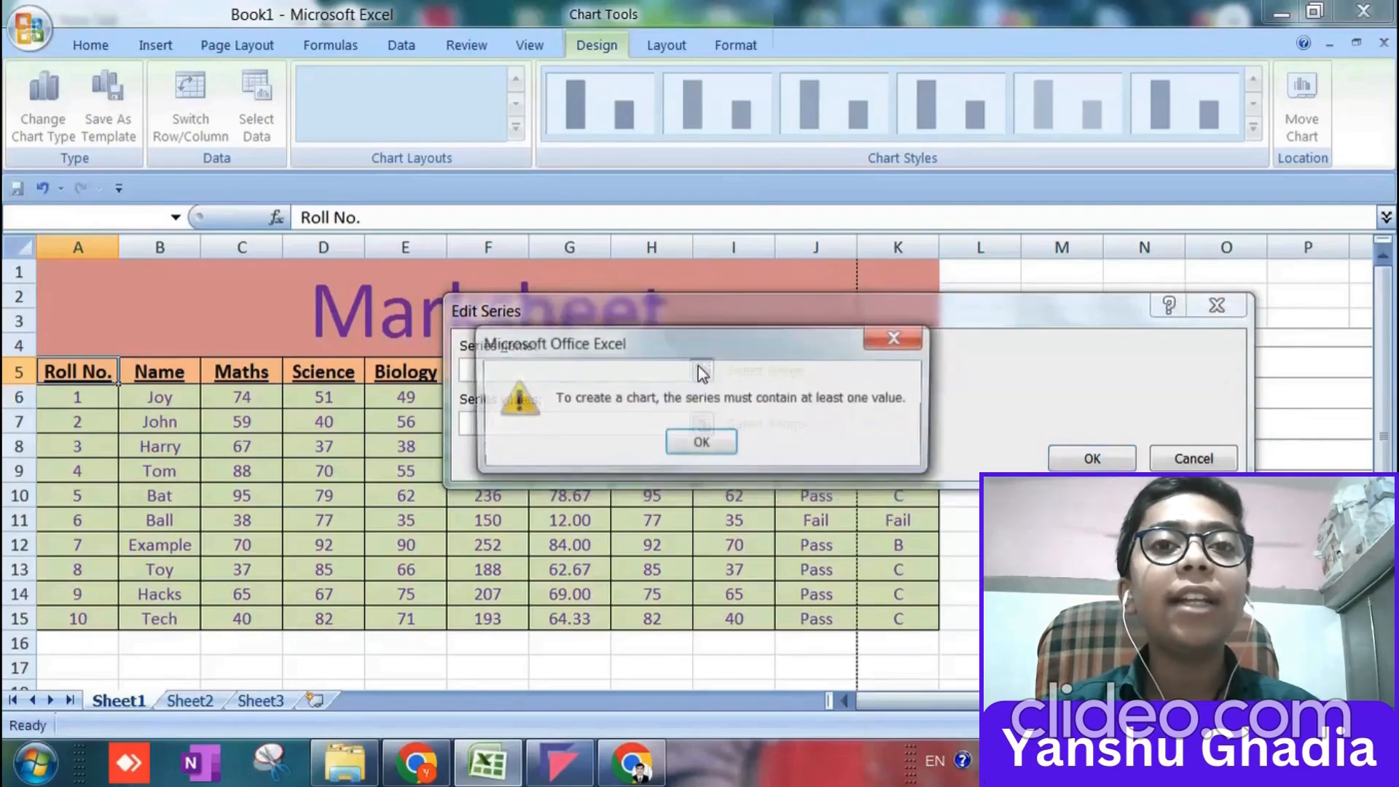
left_click(716, 448)
Try to use all student rows, A6:K15, as the series values.
left_click(149, 396)
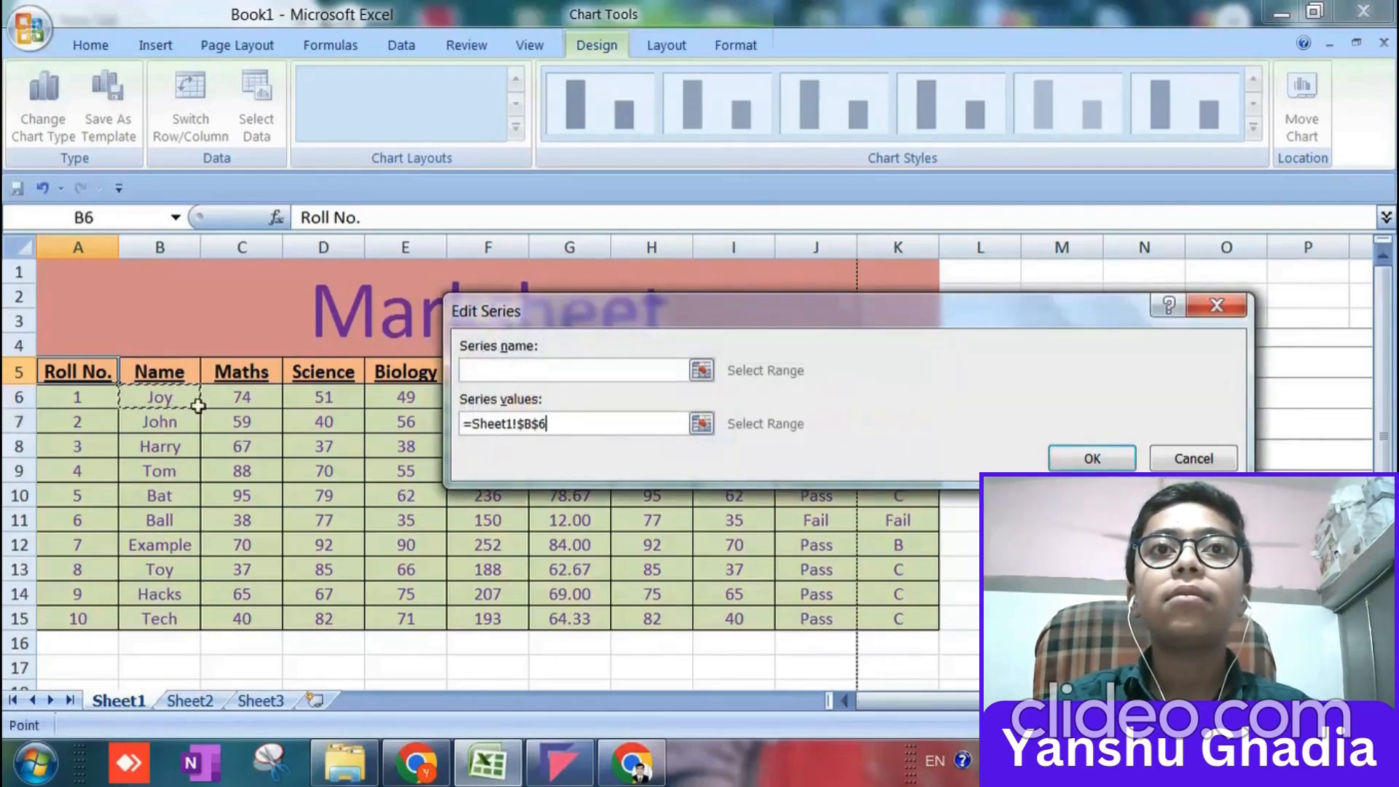
left_click(232, 397)
left_click(106, 401)
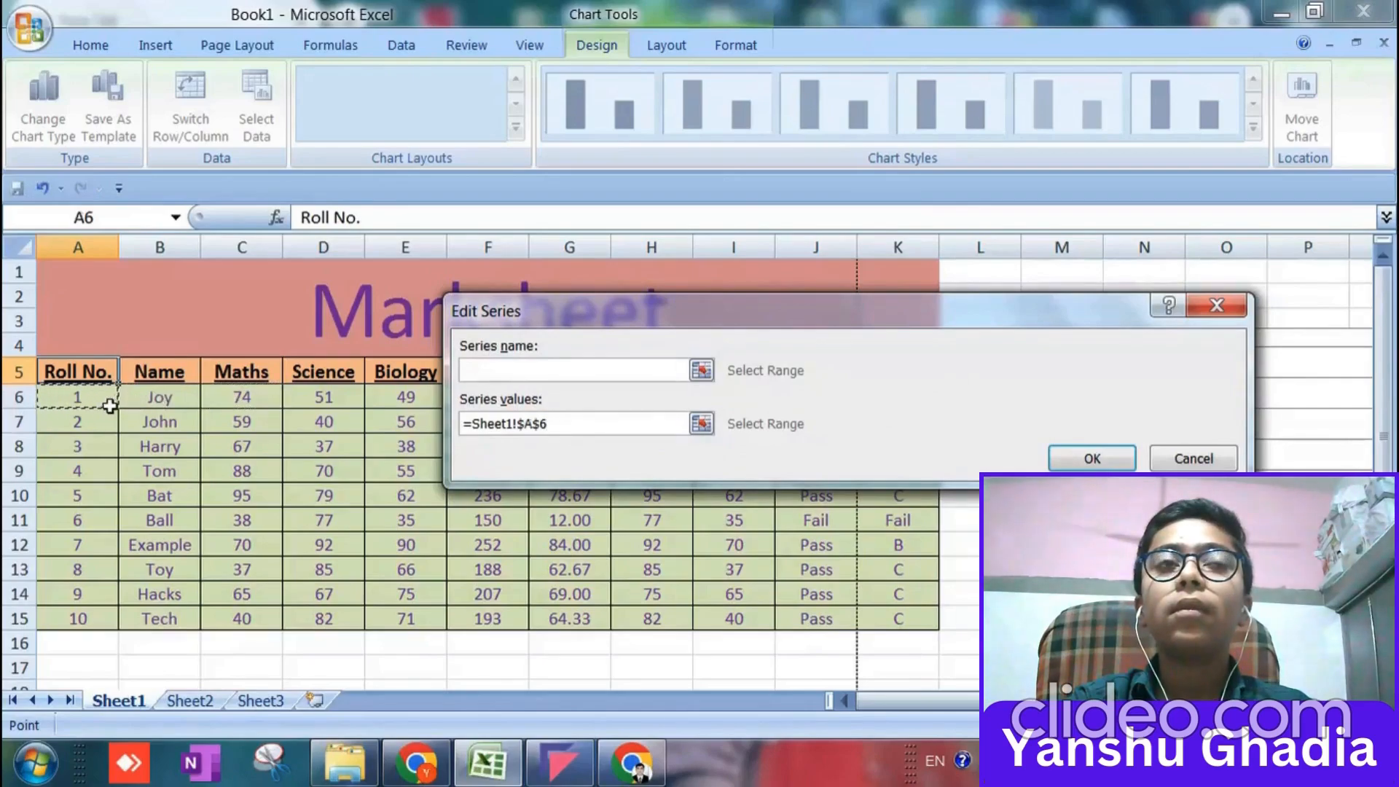
key("shift+Down")
key("shift+Right")
key("shift+Right")
key("shift+Right")
key("shift+Right")
key("shift+Right")
key("shift+Right")
key("shift+Right")
key("shift+Right")
key("shift+Right")
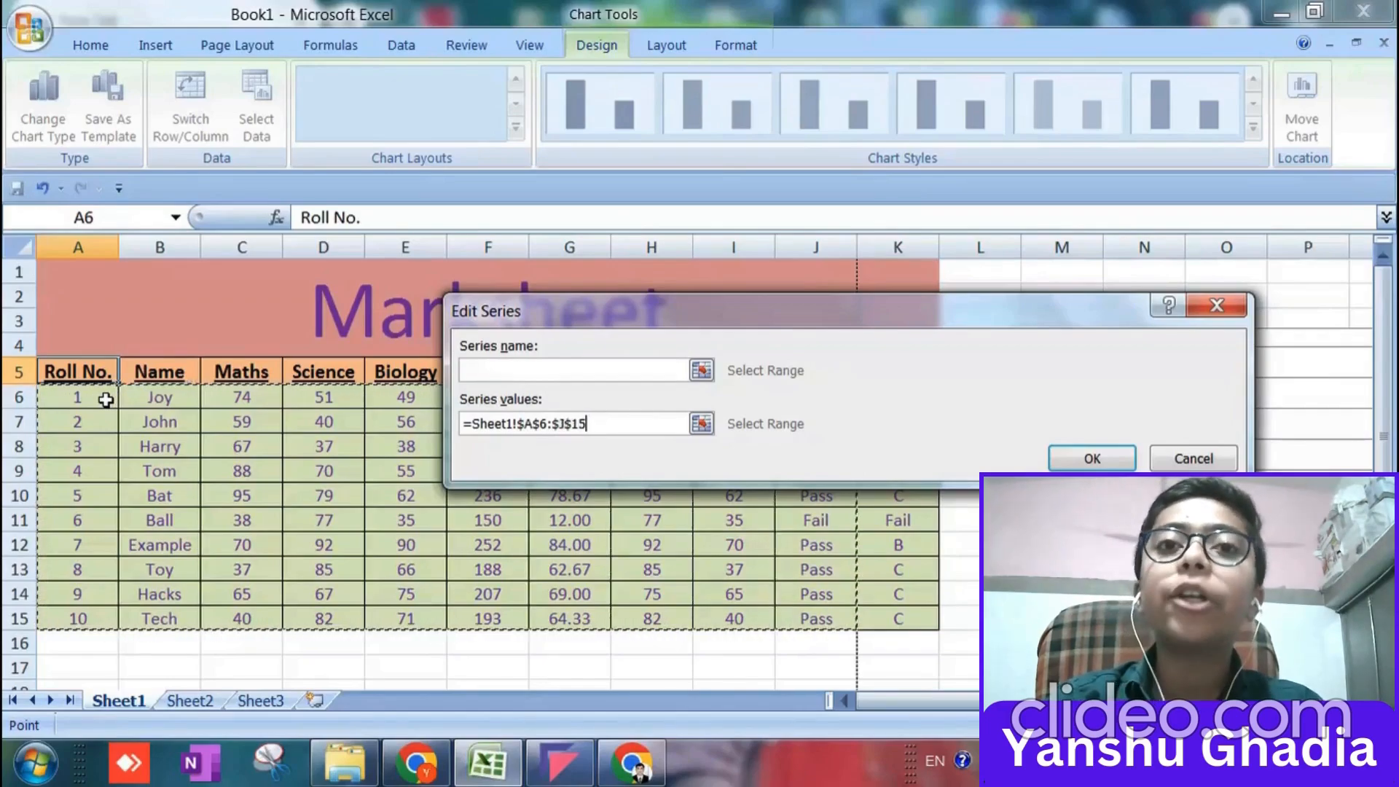
Try to go on to the series name with the multi-column values range, and discard the edits to the series.
left_click(516, 374)
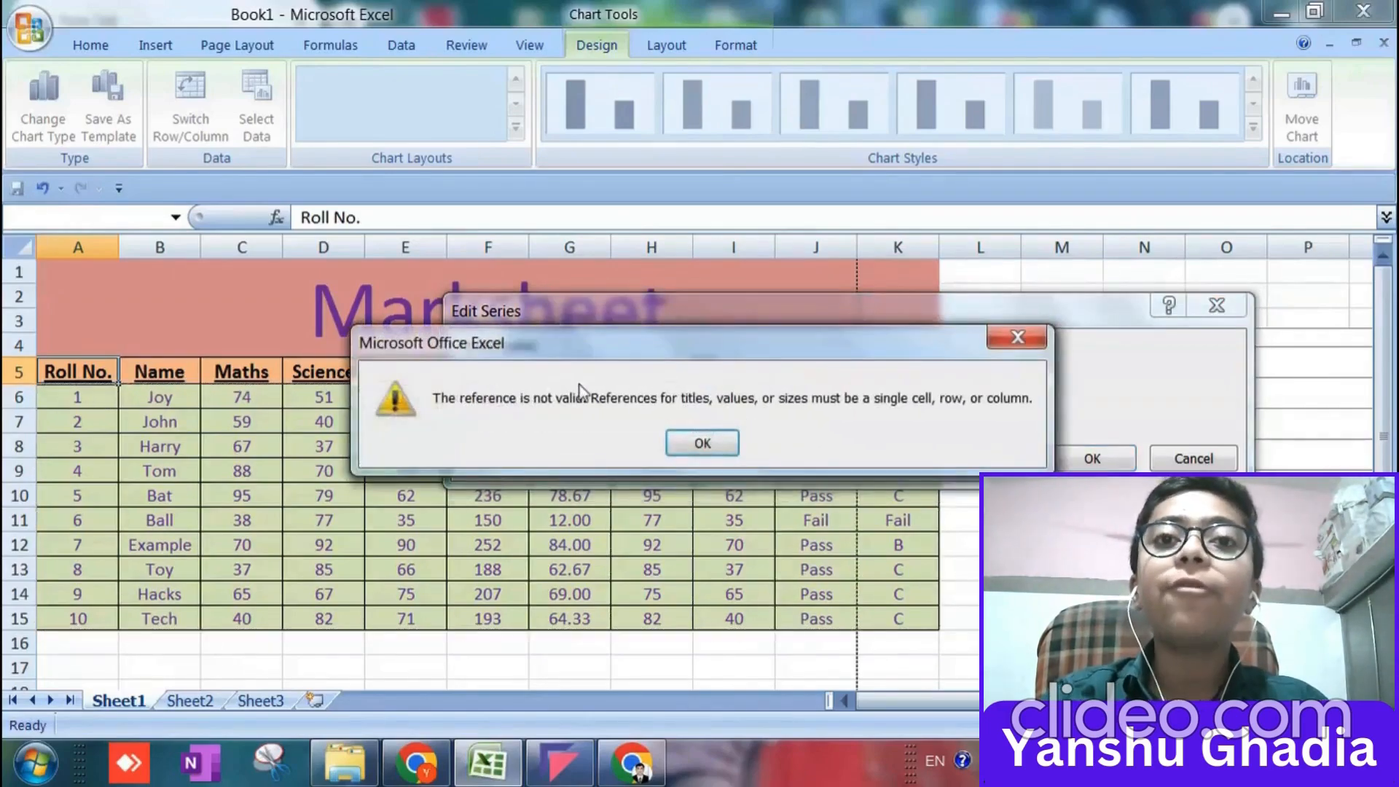
left_click(683, 439)
left_click(697, 370)
left_click(672, 454)
left_click(687, 422)
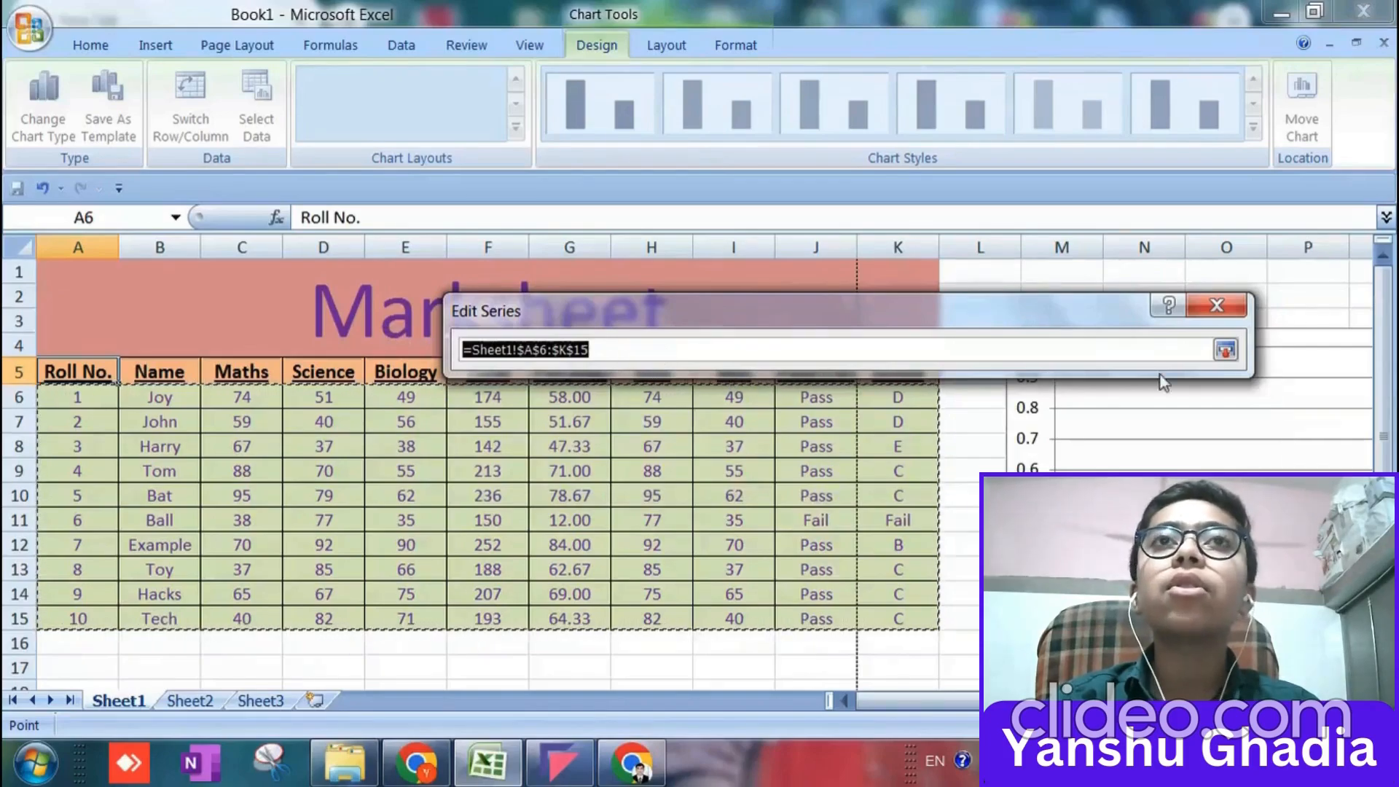
left_click(1210, 309)
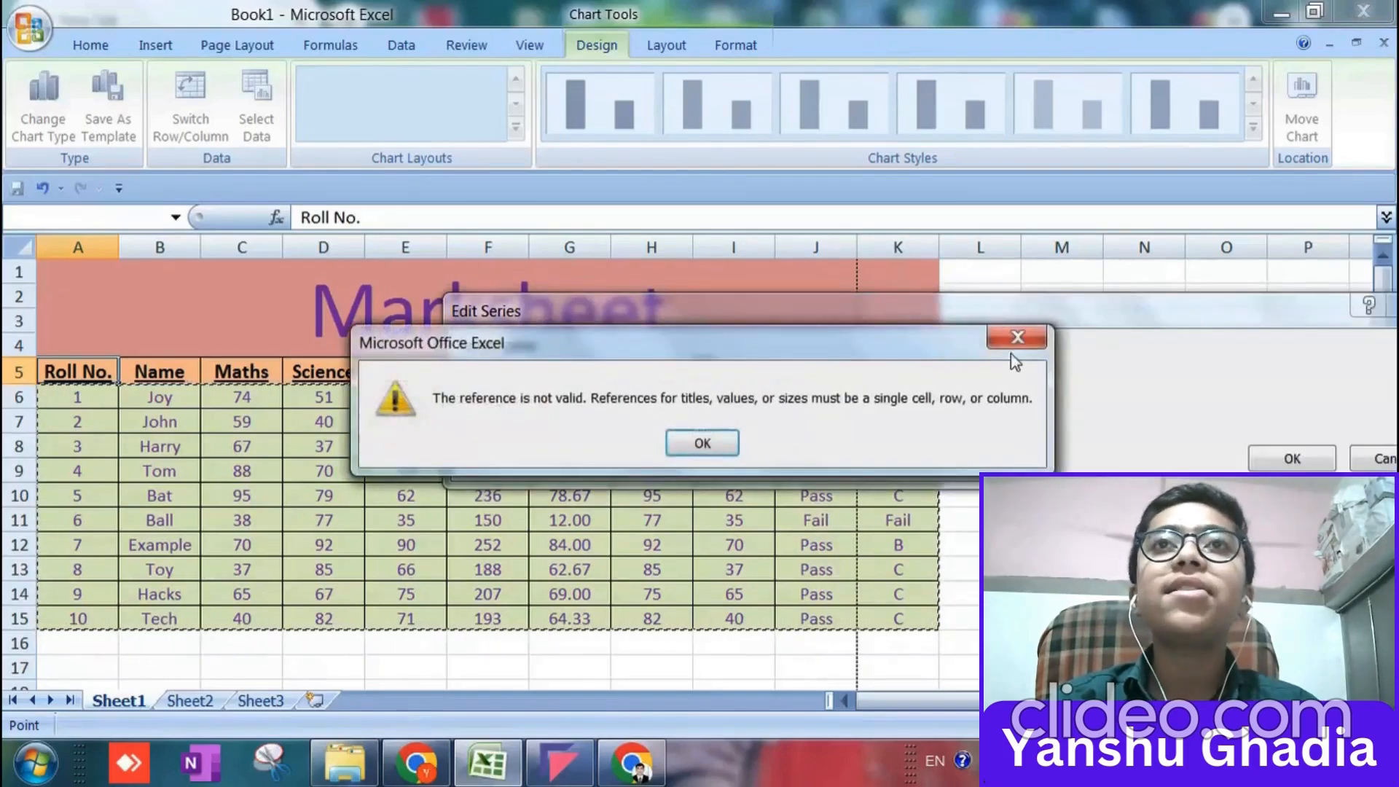
left_click(1017, 339)
left_click(1381, 459)
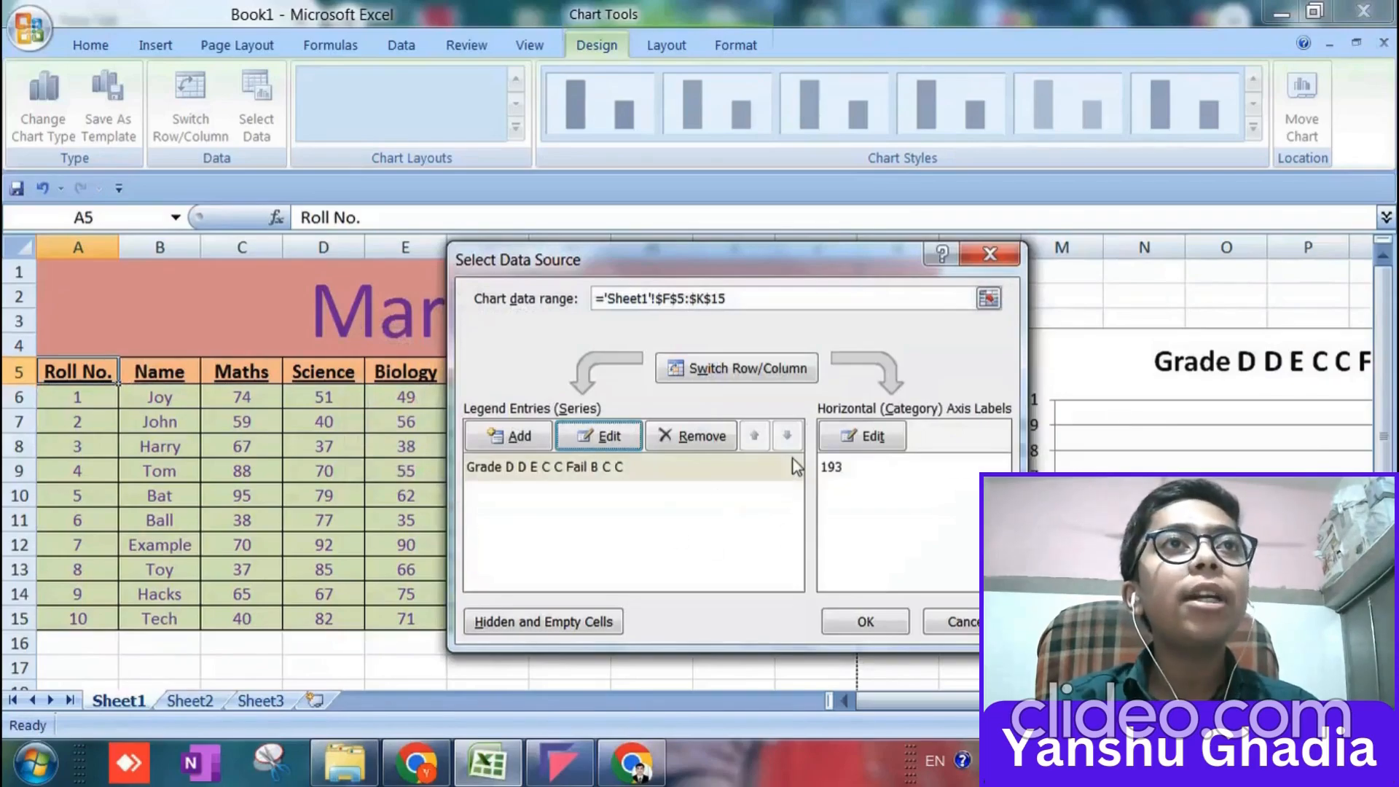
Remove the series from the chart's data source and discard the removal, two times over.
left_click(690, 437)
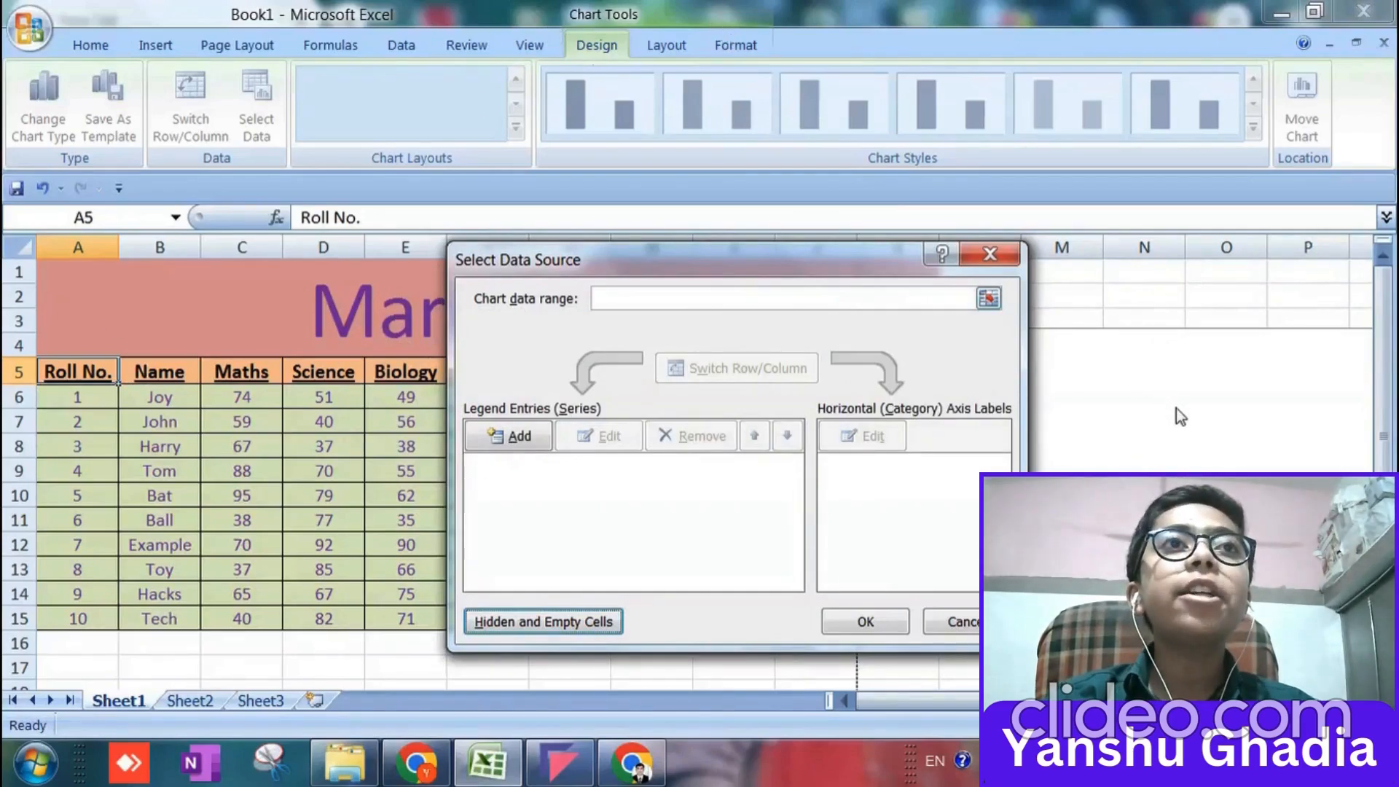
left_click(989, 253)
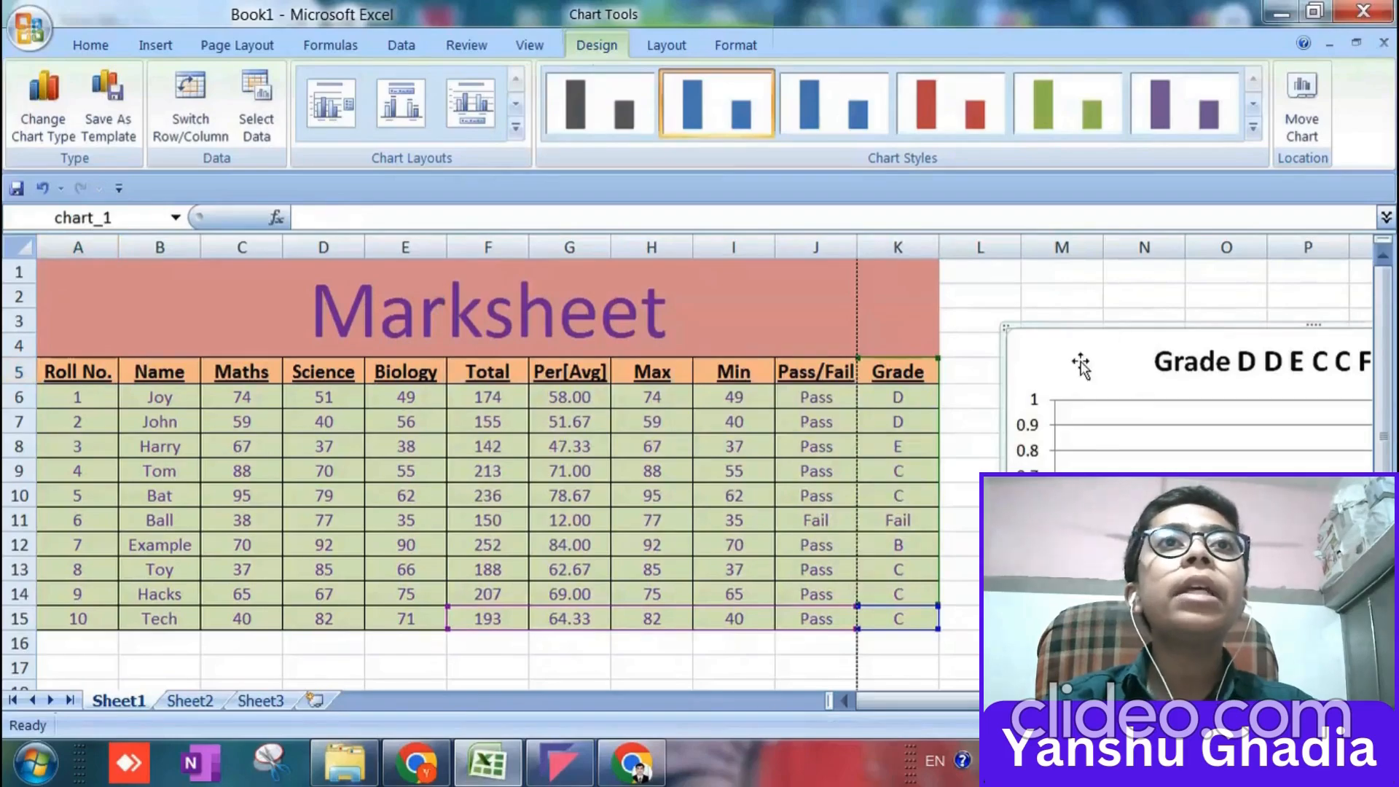
left_click(255, 106)
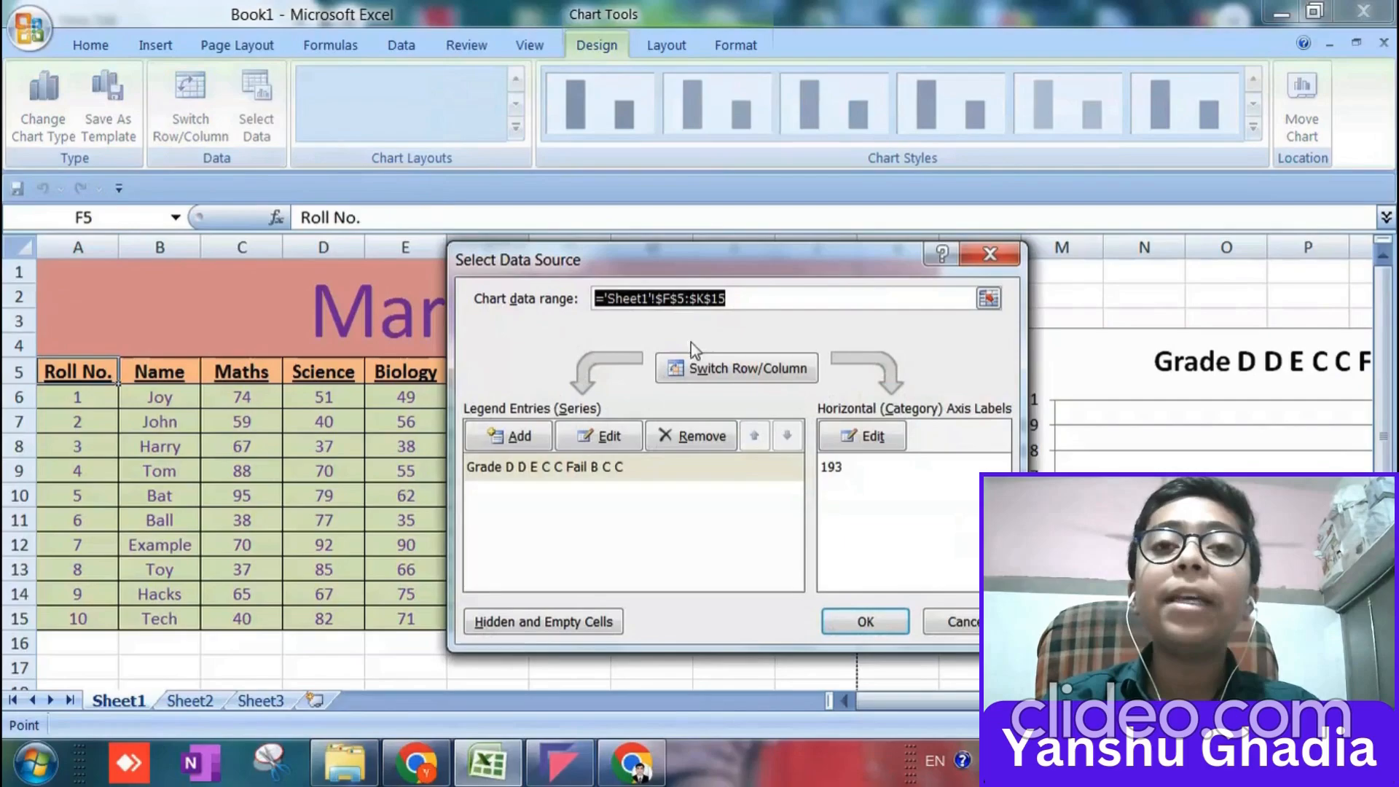
left_click(725, 435)
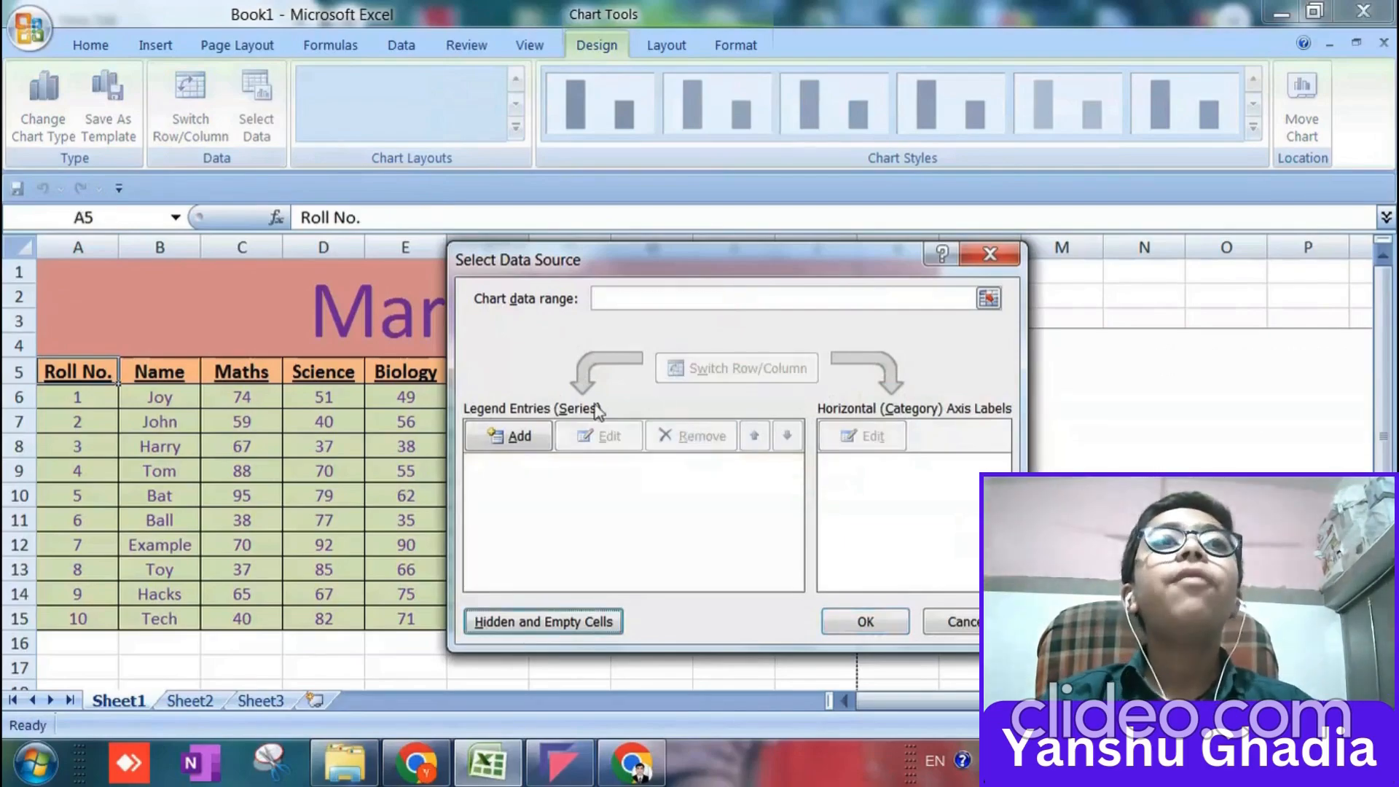
left_click(988, 254)
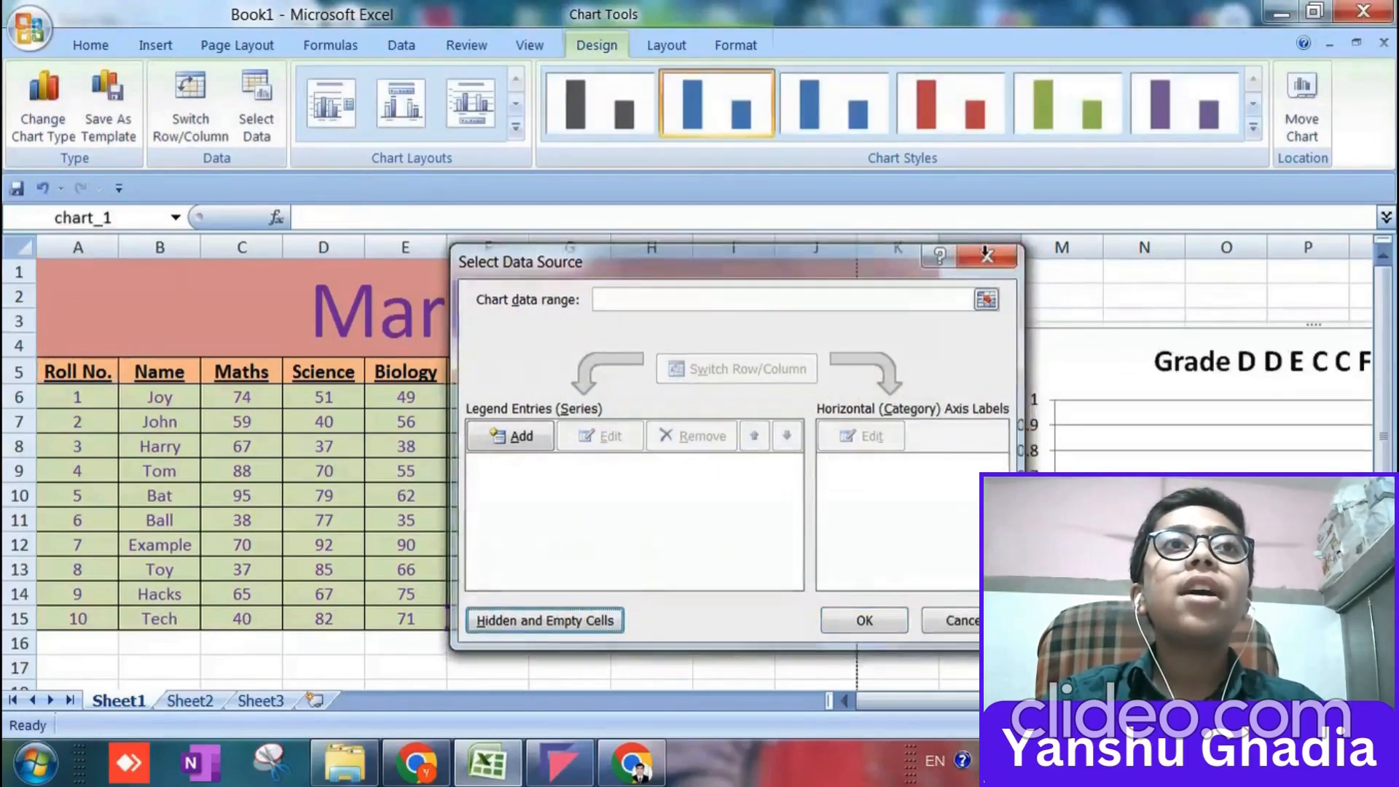
Set the chart's series name to the header row A5:K5, from Roll No. to Grade.
left_click(256, 109)
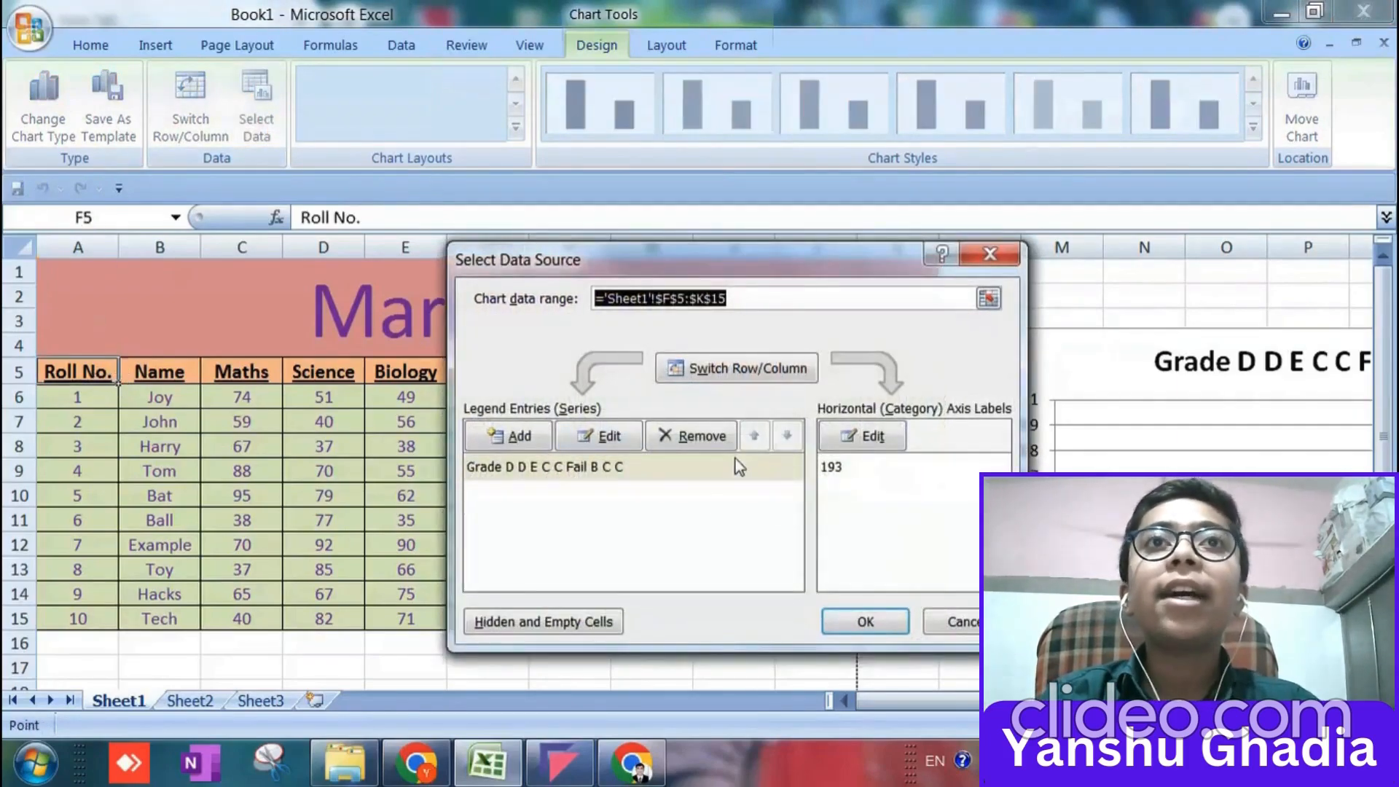
left_click(609, 436)
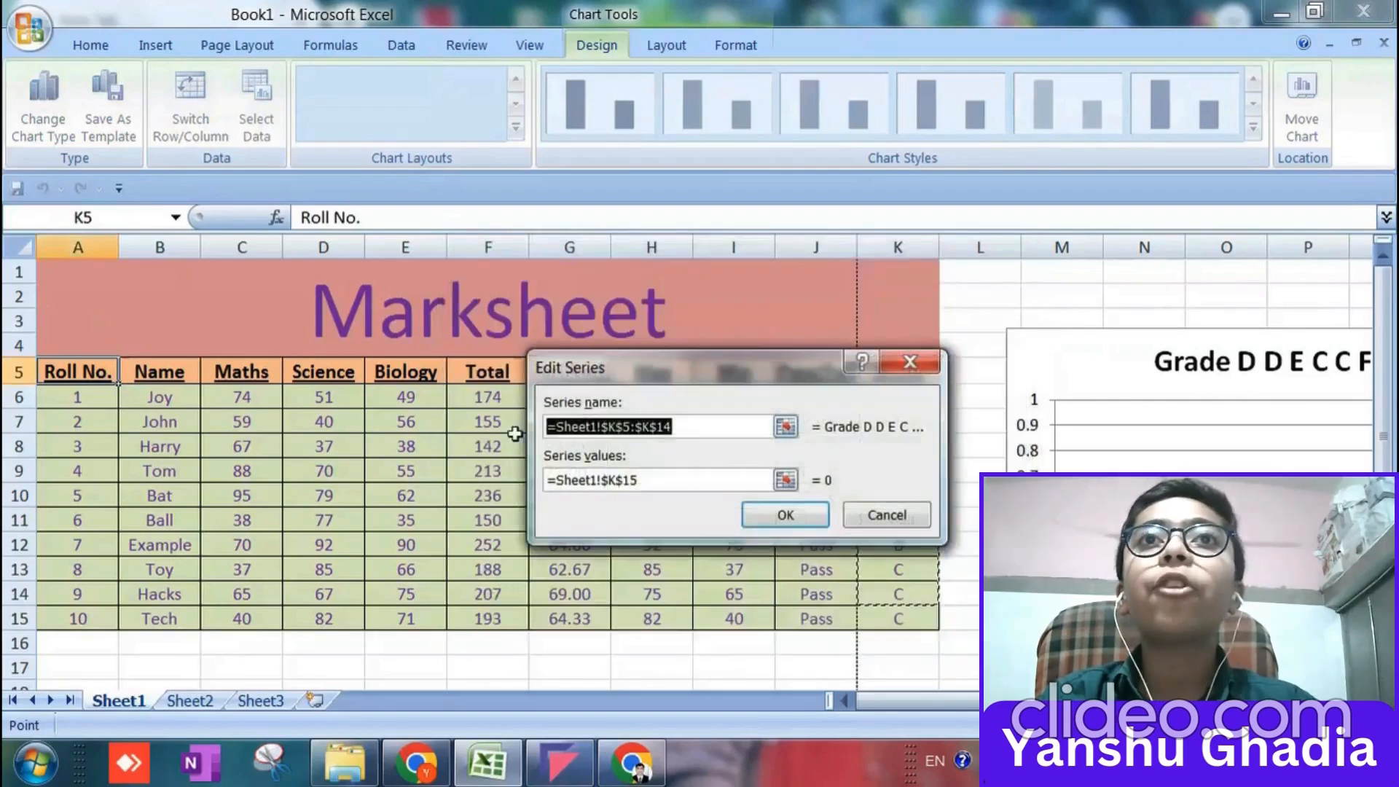
left_click(110, 376)
key("shift+Right")
key("shift+Right")
key("shift+Right")
key("shift+Right")
key("shift+Right")
key("shift+Right")
key("shift+Right")
key("shift+Right")
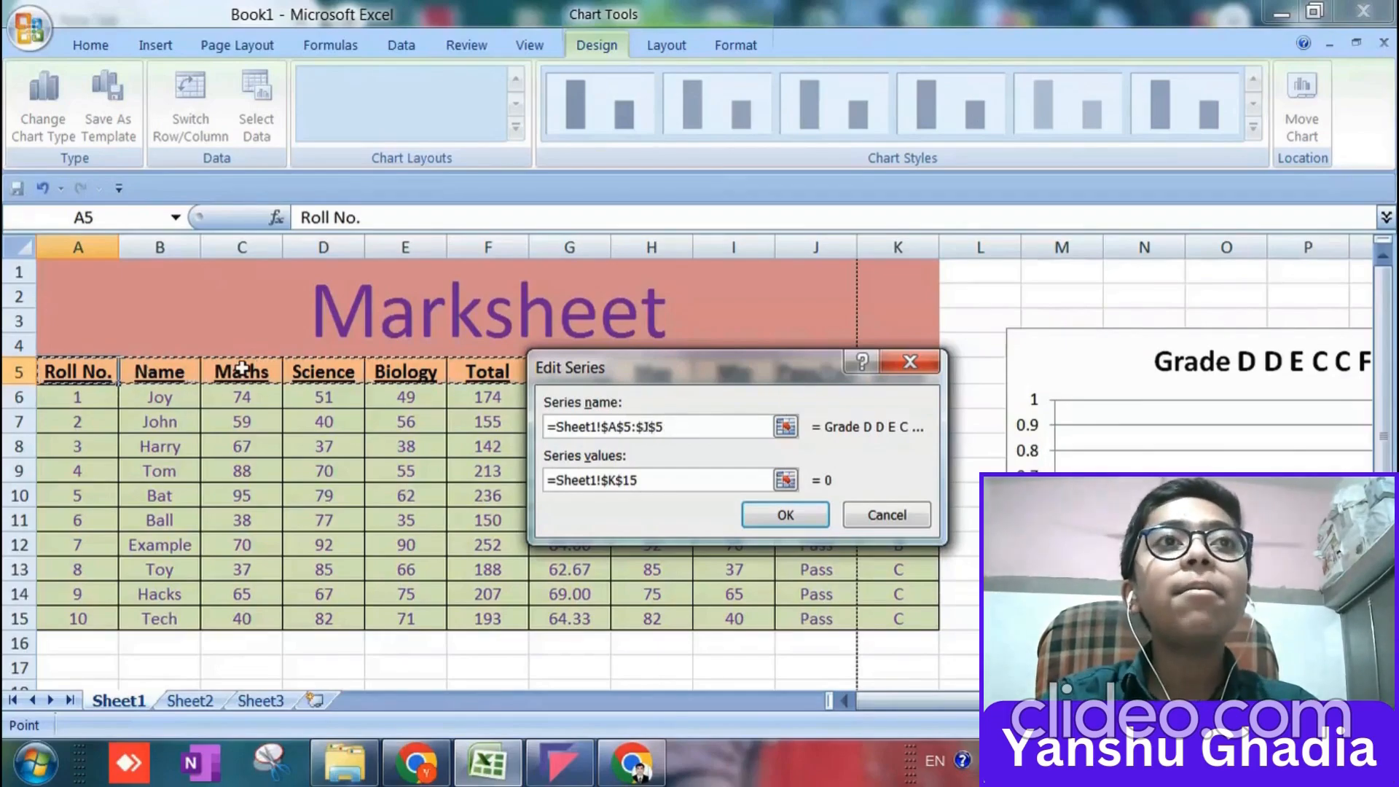
key("shift+Left")
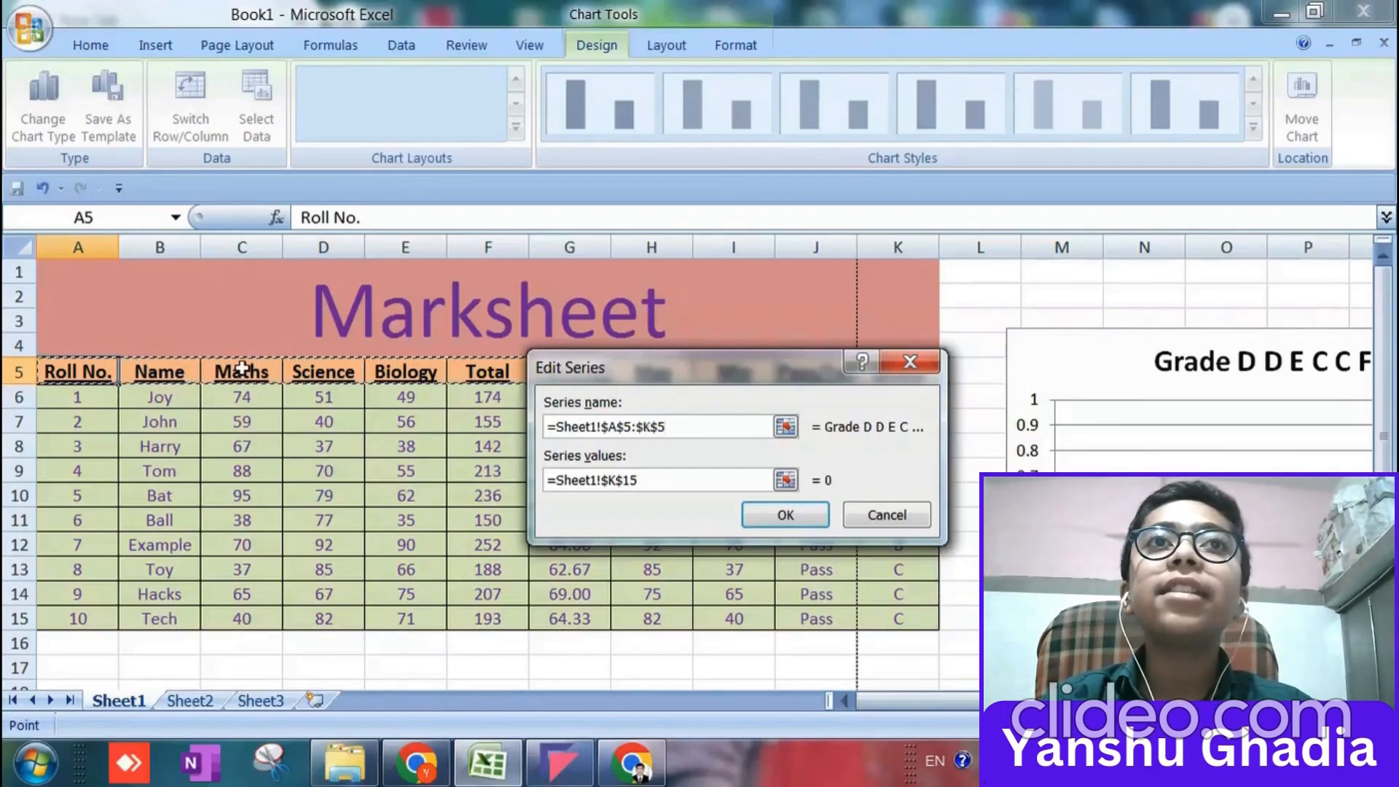
Try to apply the whole student table, A6:K15, as the series values while keeping the header row as the series name.
left_click(671, 478)
left_click_drag(671, 478, 208, 430)
left_click(83, 405)
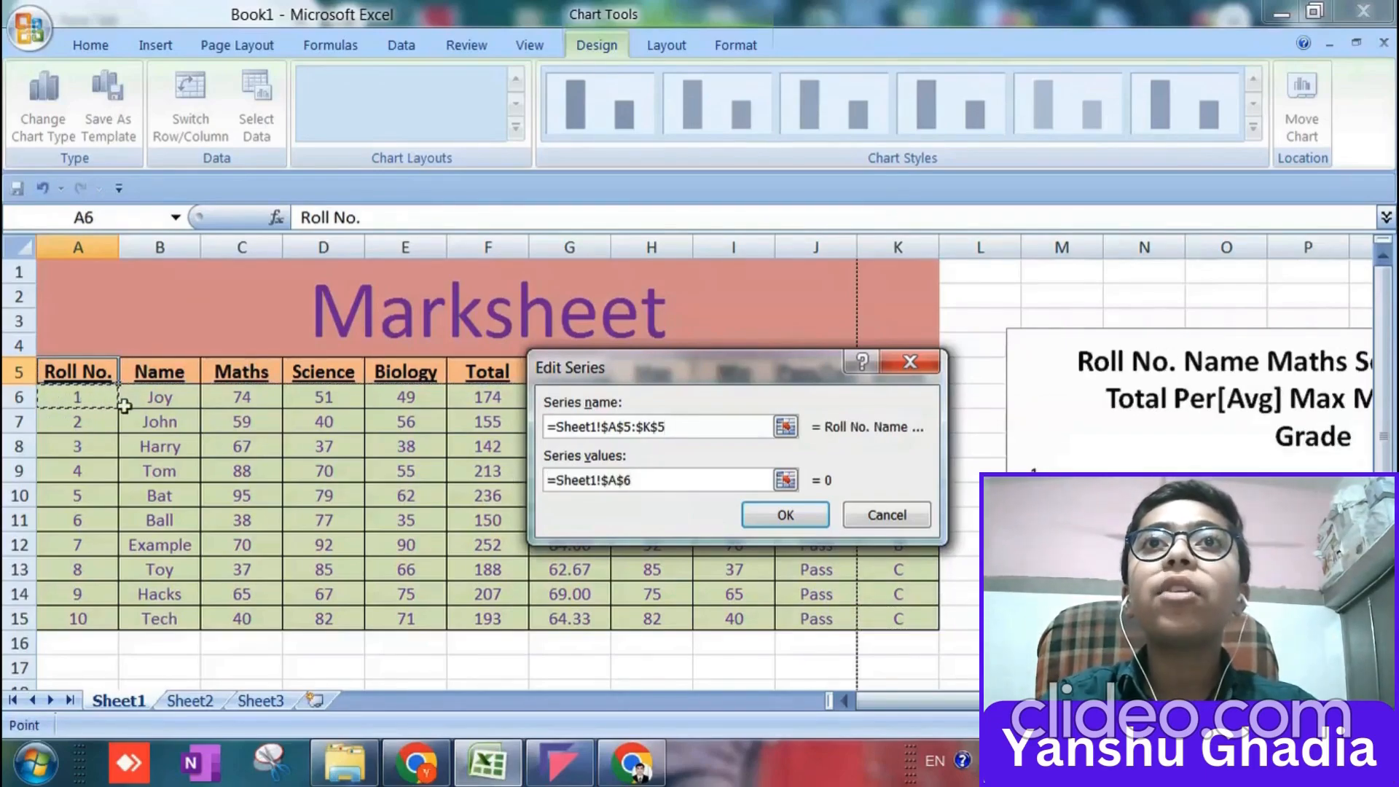
key("shift+Down")
key("shift+Down")
key("shift+Down")
key("shift+Down")
key("shift+Down")
key("shift+Down")
key("shift+Down")
key("shift+Down")
key("shift+Down")
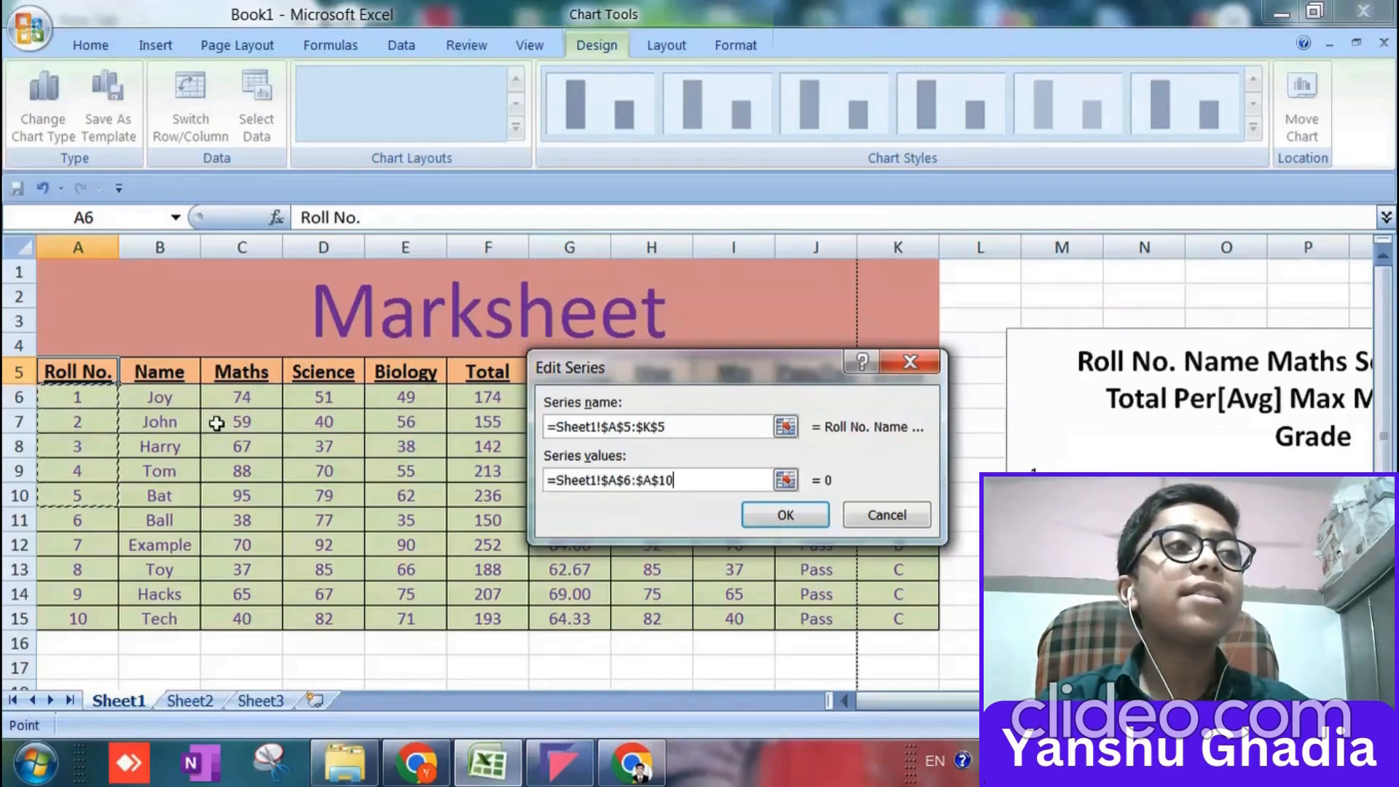
key("shift+Right")
key("shift+Right")
key("shift+Right")
key("shift+Right")
key("shift+Right")
key("shift+Right")
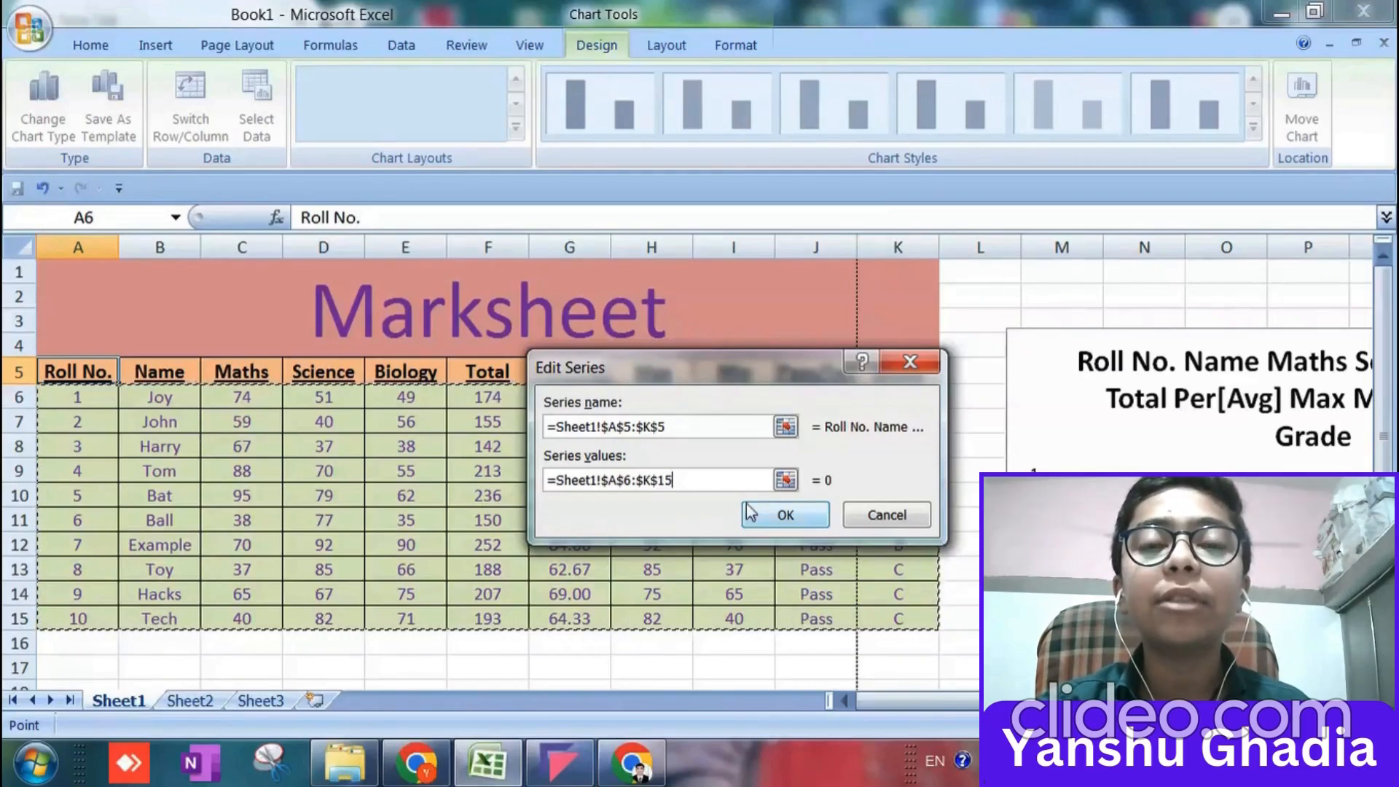
left_click(780, 516)
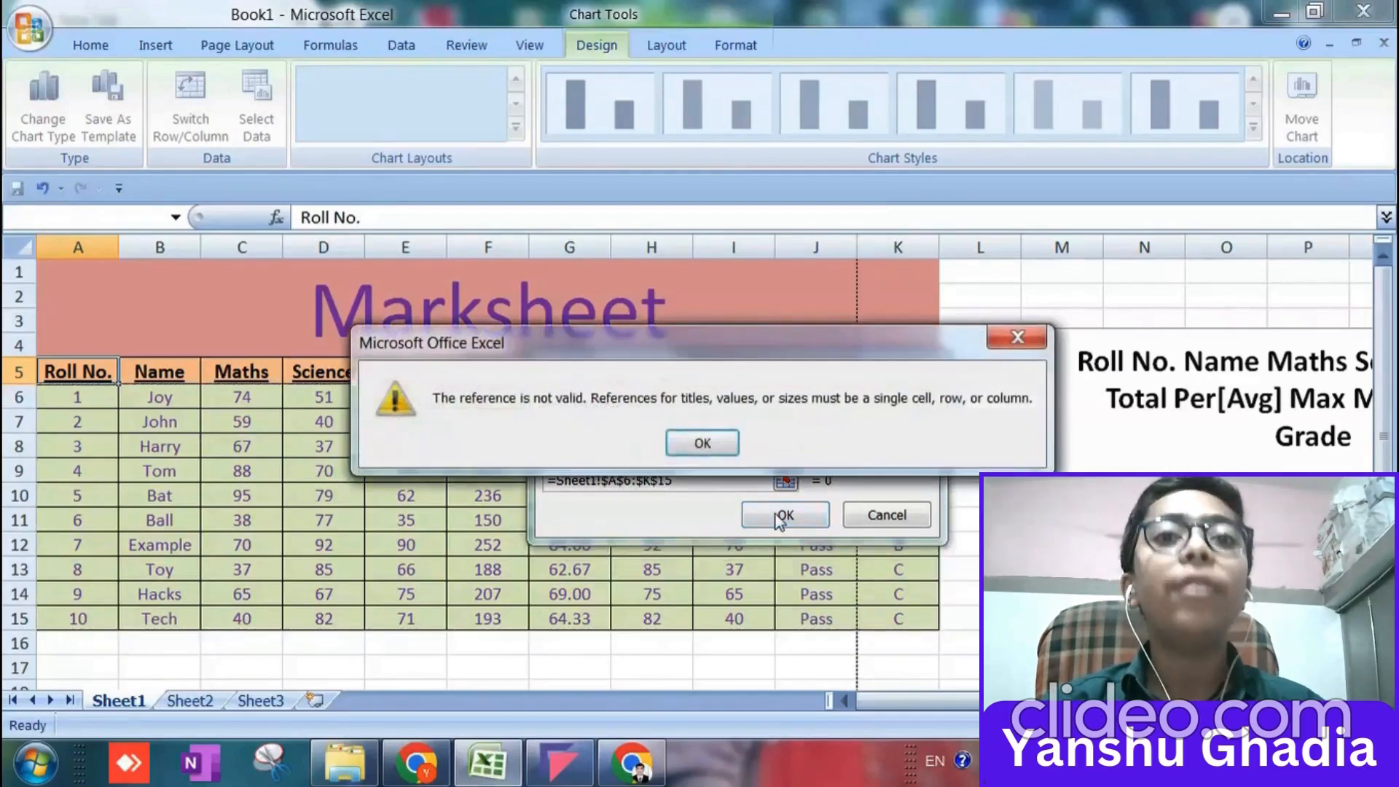
left_click(705, 443)
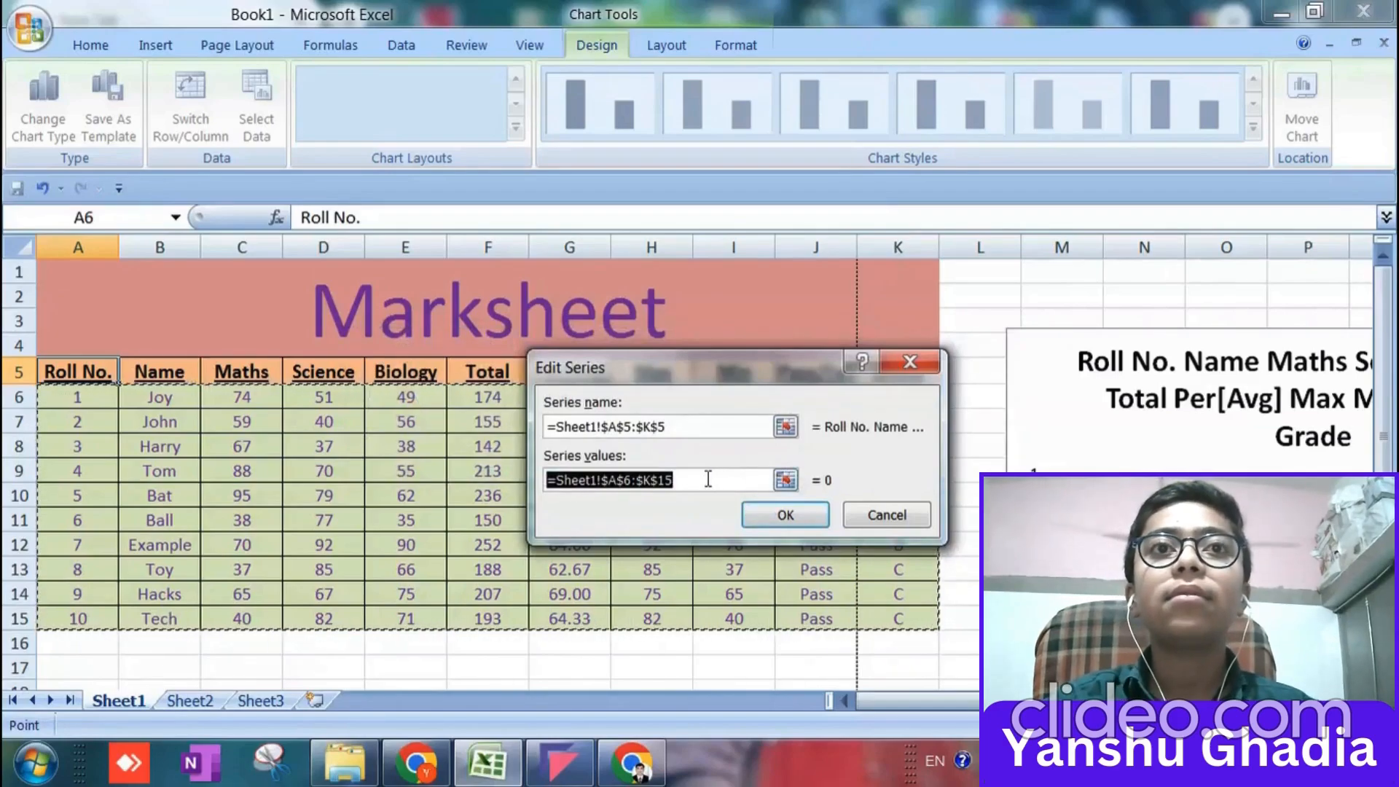
Select the block from Maths to Grade, C6:K15, as the series values.
left_click(232, 399)
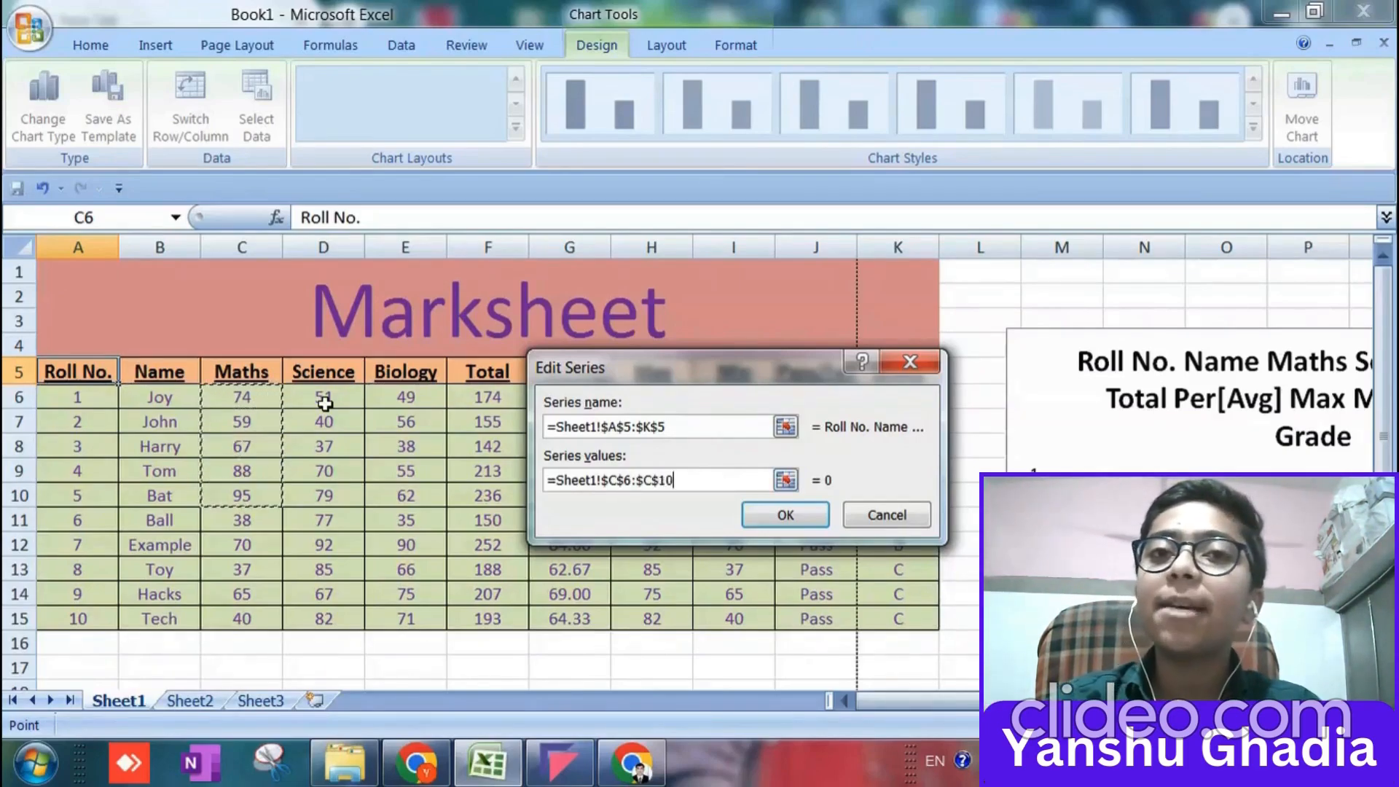
key("shift+Right")
key("shift+Right")
key("shift+Right")
key("shift+Right")
key("shift+Right")
key("shift+Right")
key("shift+Right")
key("shift+Right")
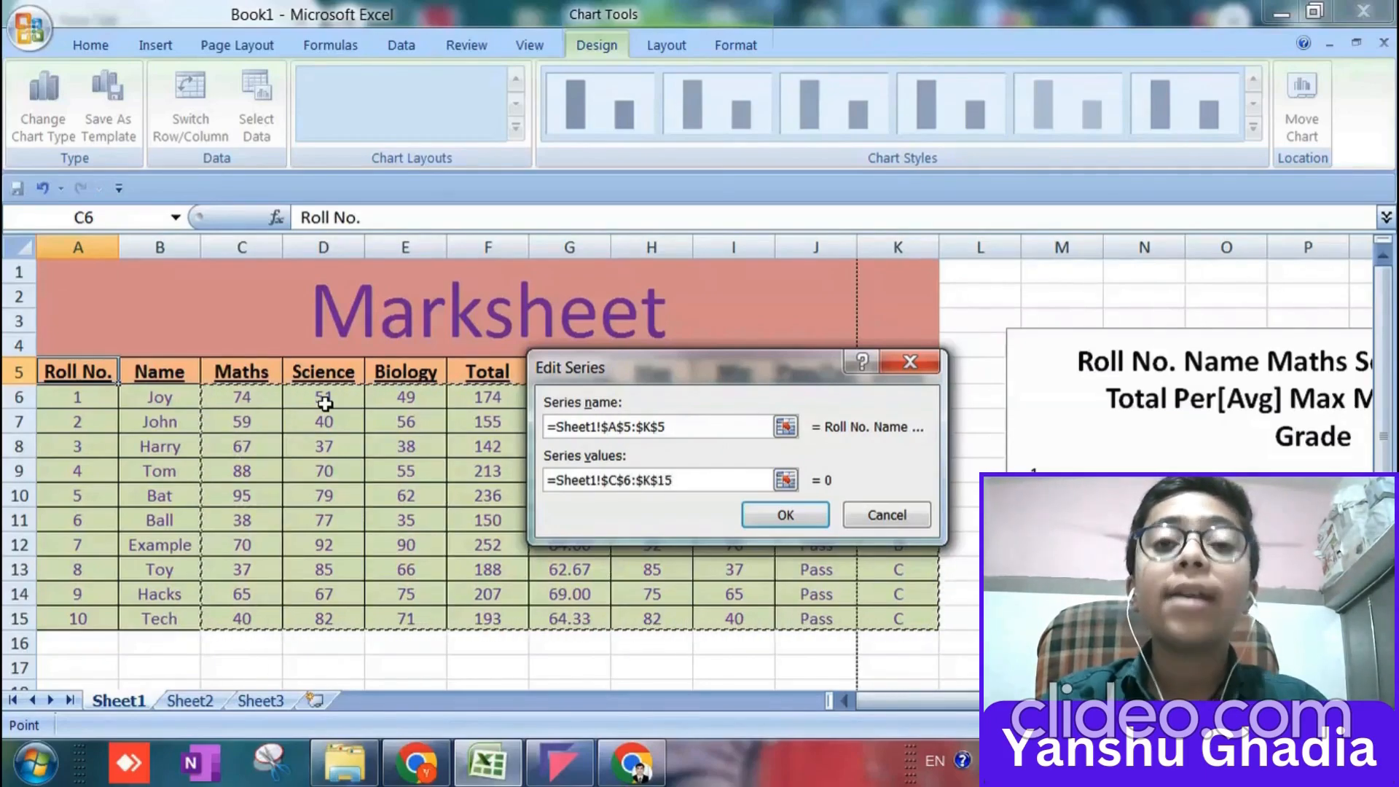
Replace the series values with the students' totals, F6:F15.
left_click(488, 402)
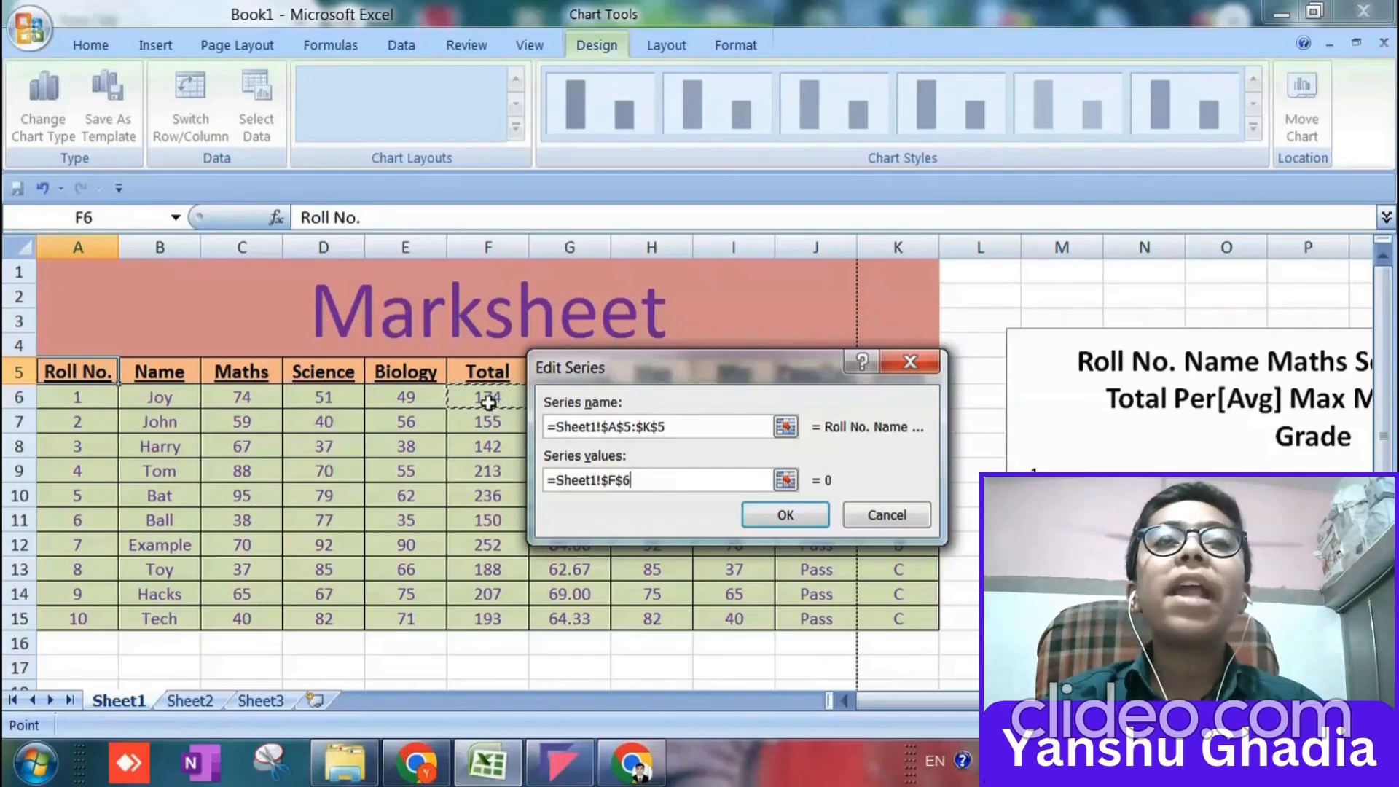
key("shift+Down")
key("shift+Down")
key("shift+Down")
key("shift+Down")
key("shift+Down")
key("shift+Down")
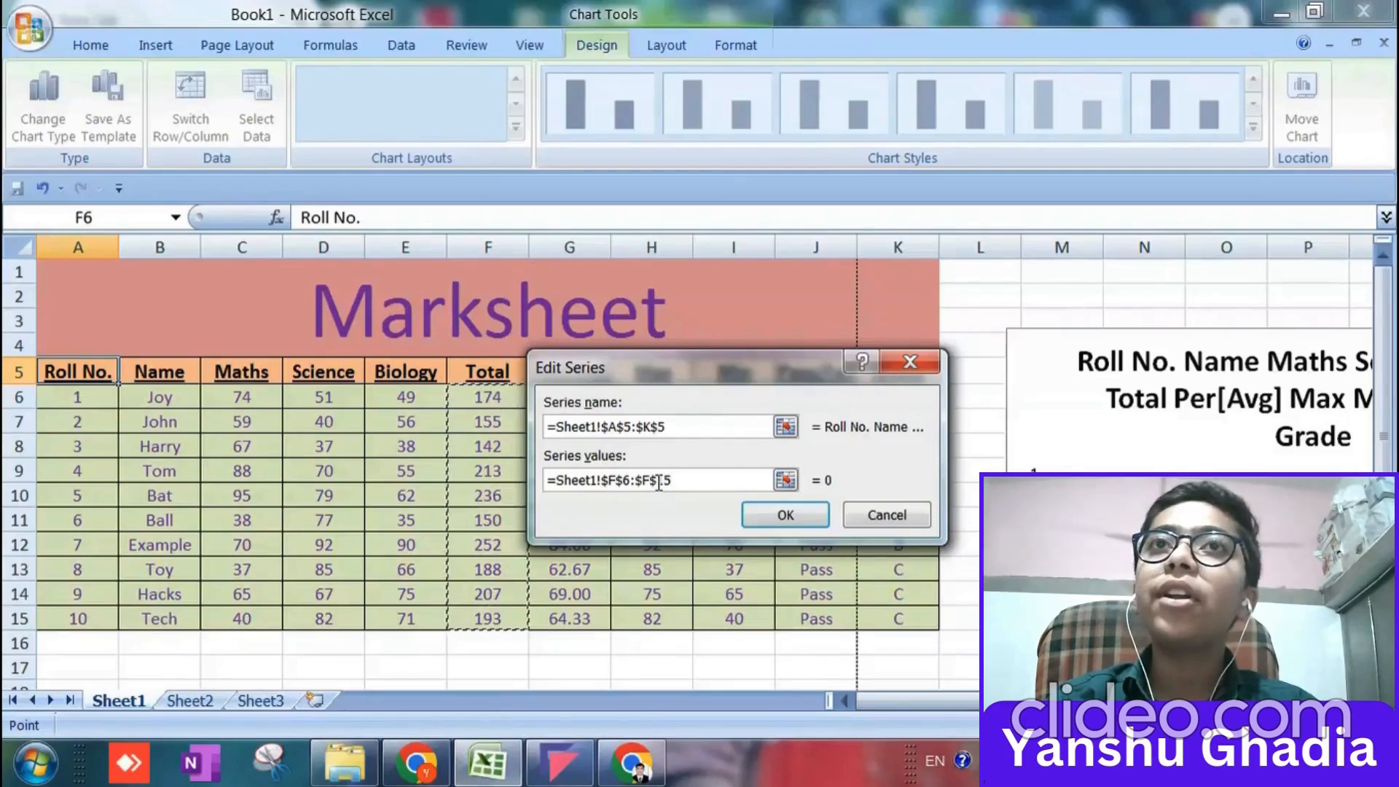
Clear the series values range, reselect from the first total, and apply the single cell F6.
left_click_drag(684, 480, 554, 473)
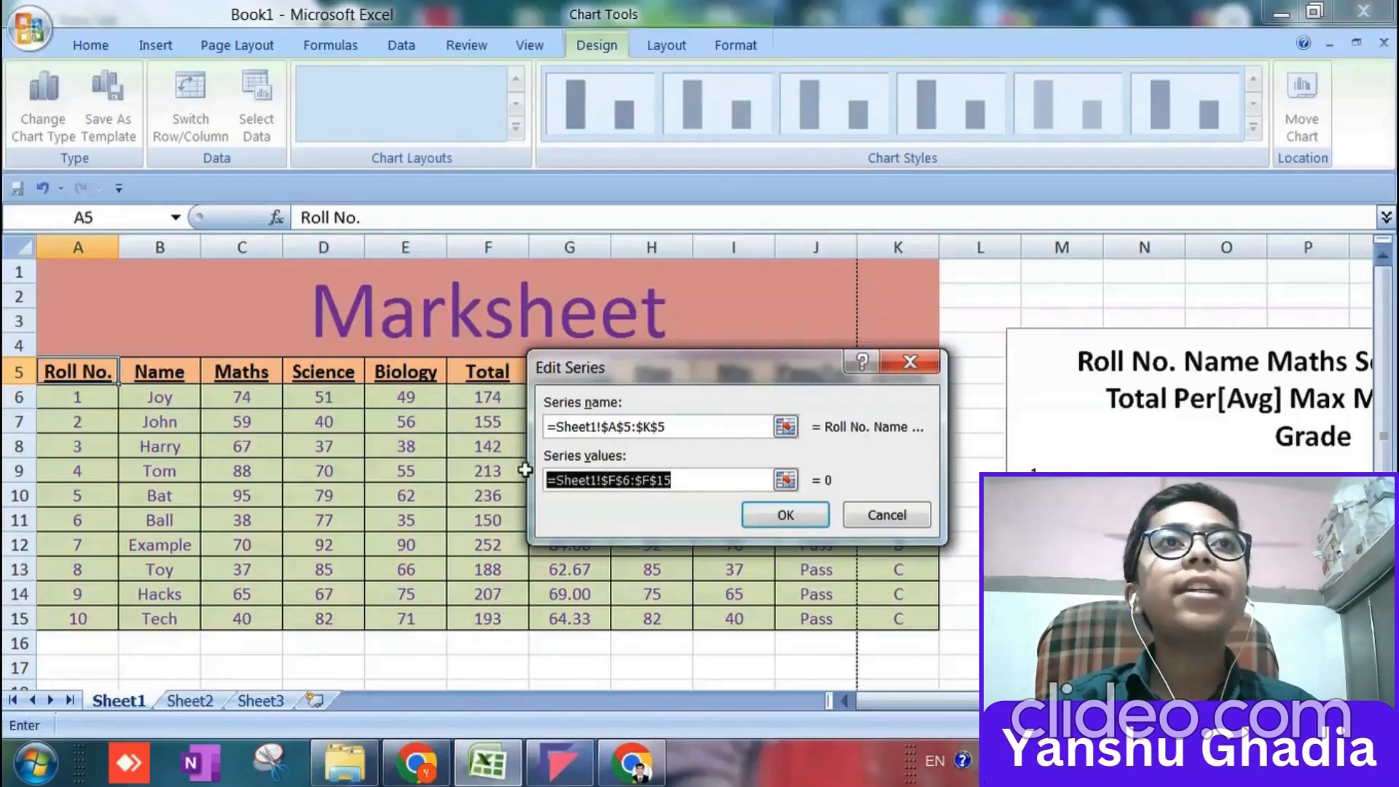
key("BackSpace")
left_click(481, 405)
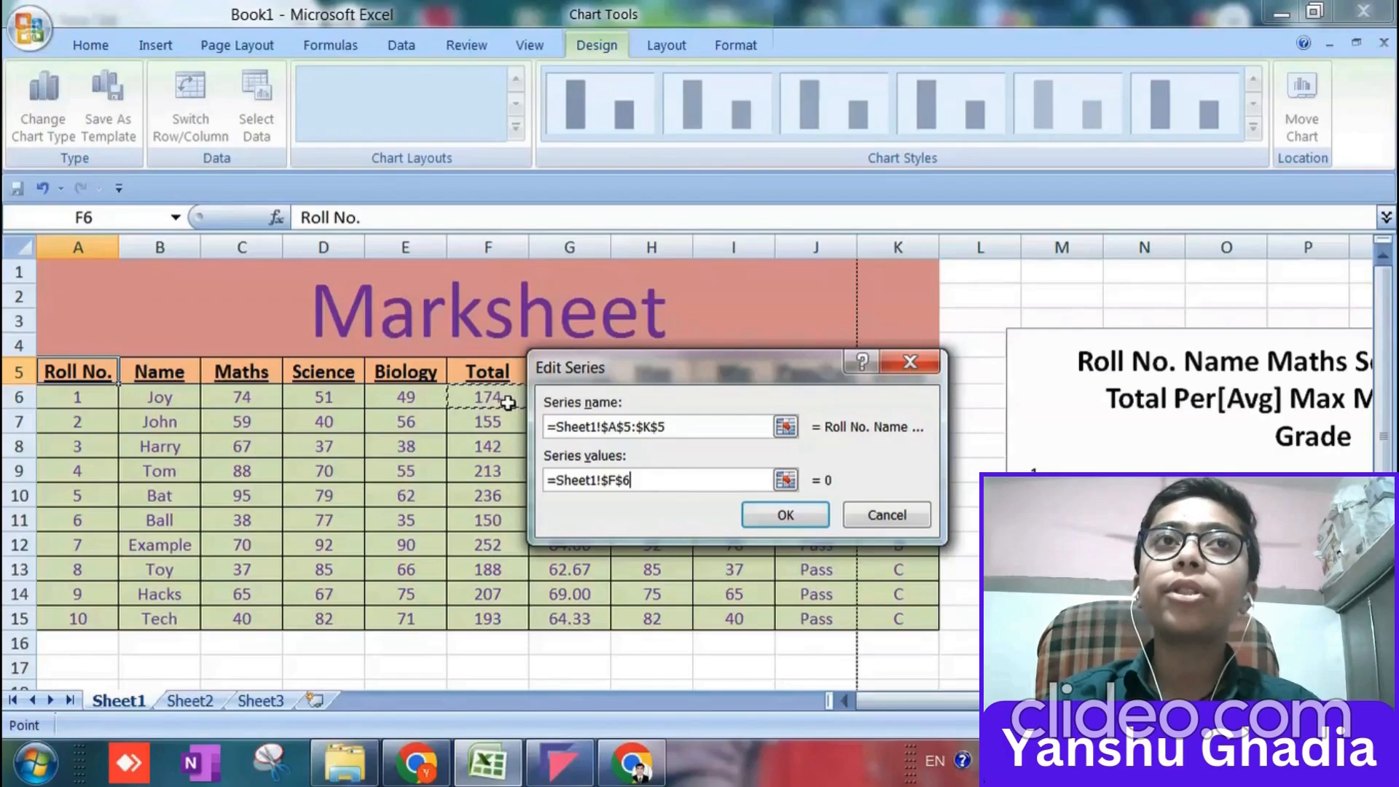
key("shift+Down")
key("shift+Down")
key("shift+Down")
key("shift+Down")
key("shift+Down")
key("shift+Down")
key("shift+Down")
key("shift+Down")
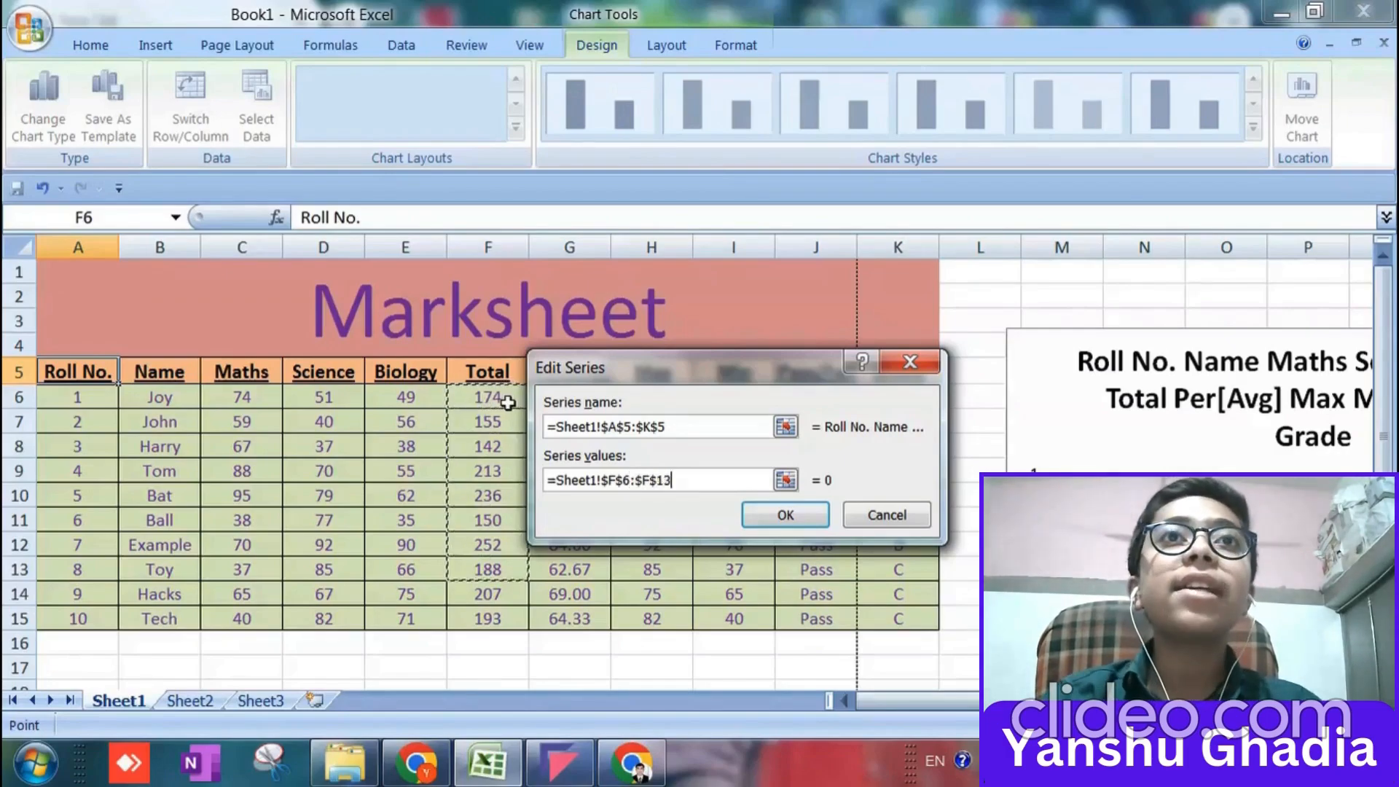
key("Up")
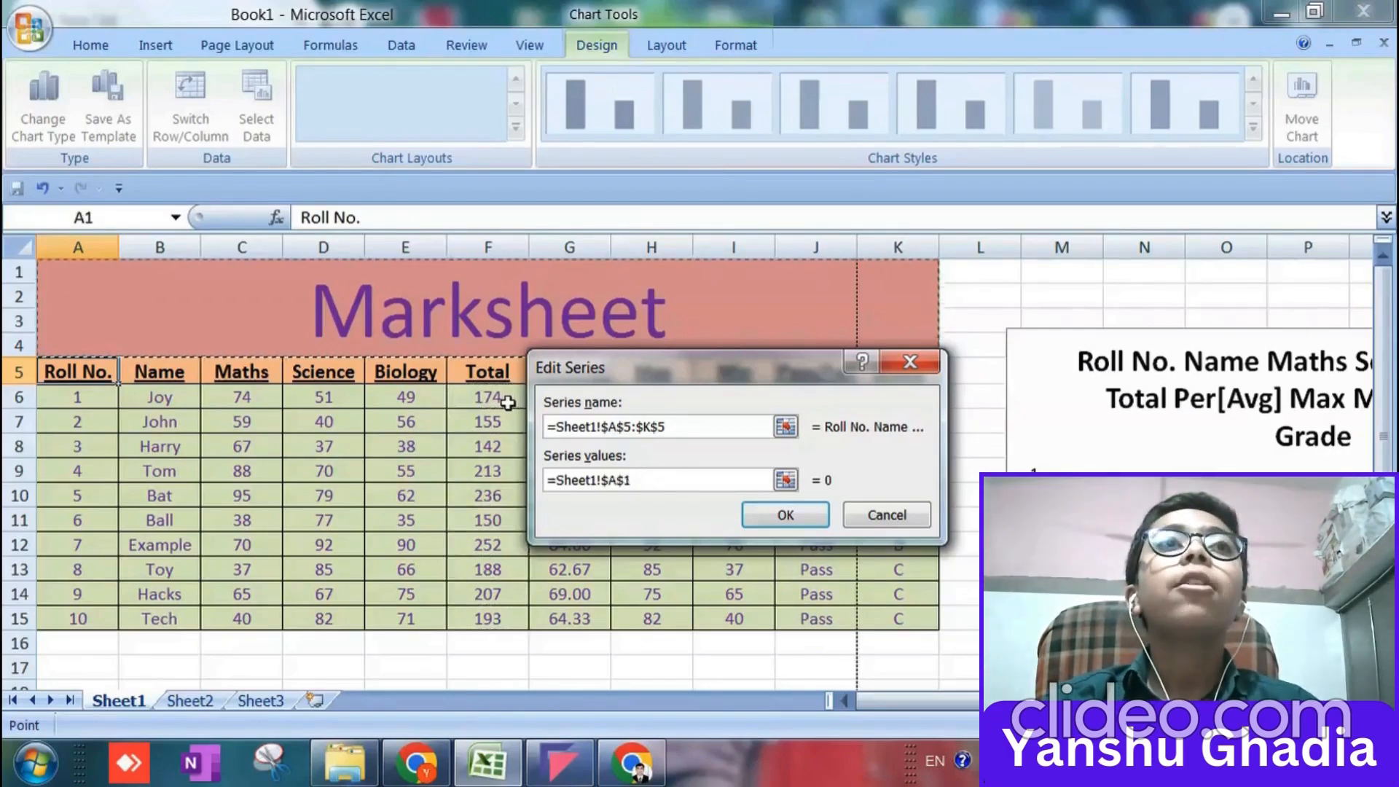
left_click(760, 514)
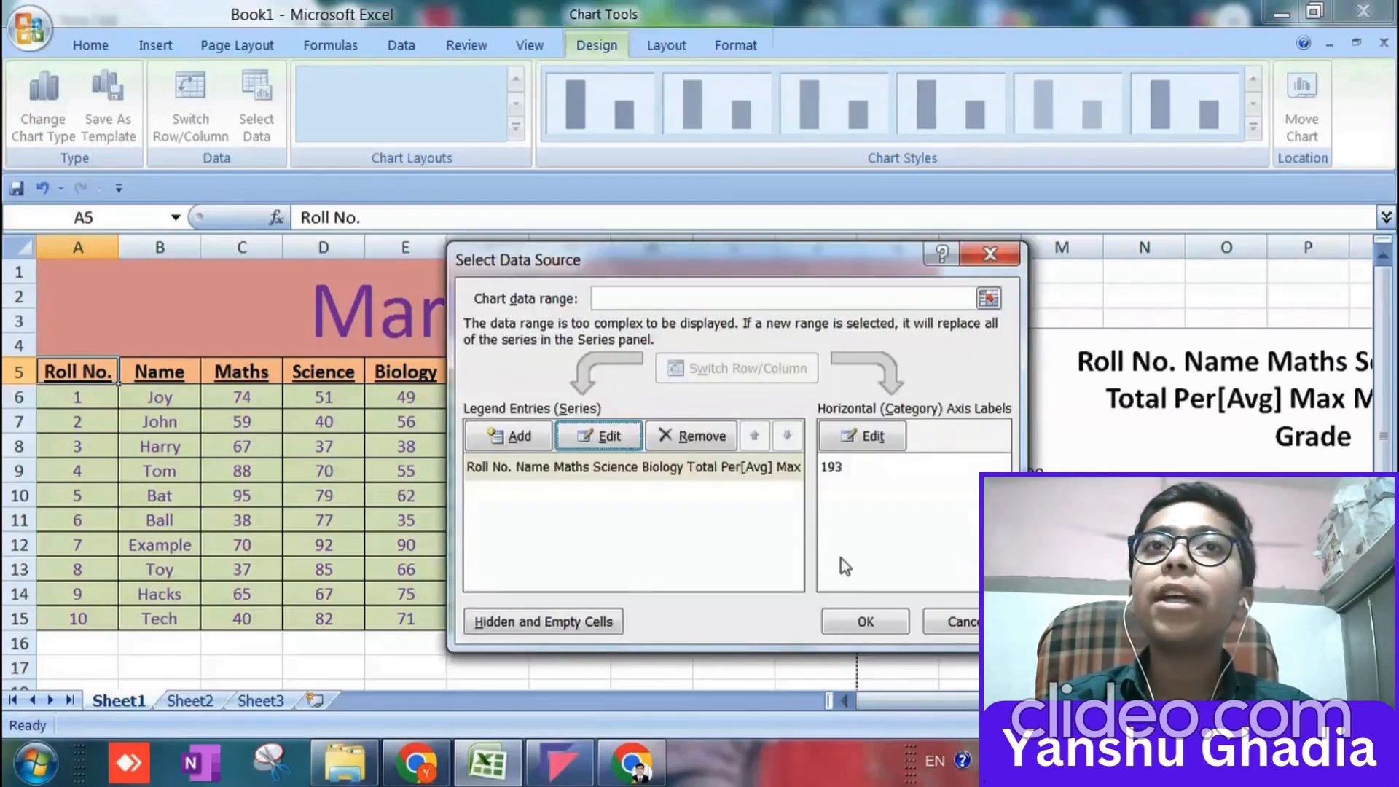
Edit the series again and try to add the range A6:K15 to cell F6 with a plus sign in its values.
left_click(595, 436)
left_click(672, 479)
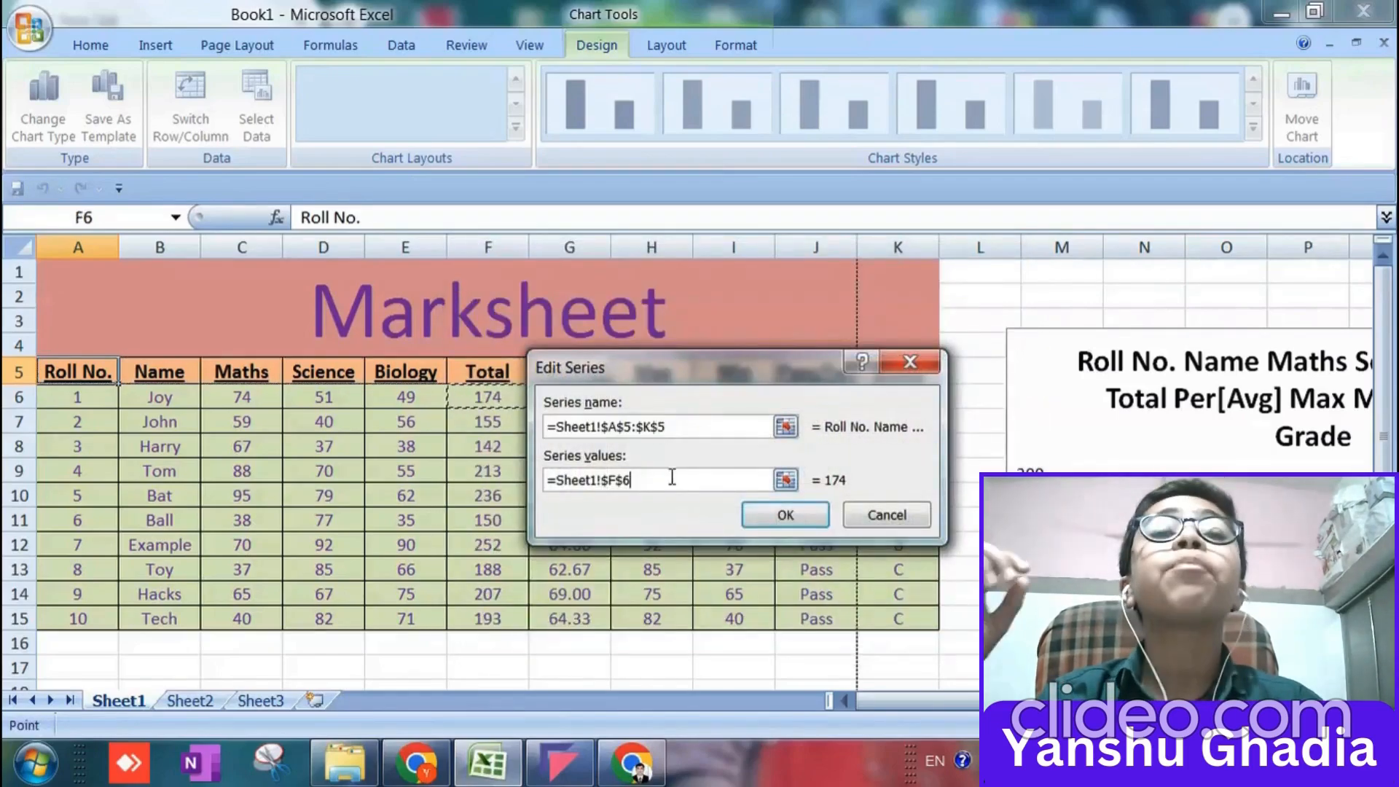
type("+")
left_click(70, 397)
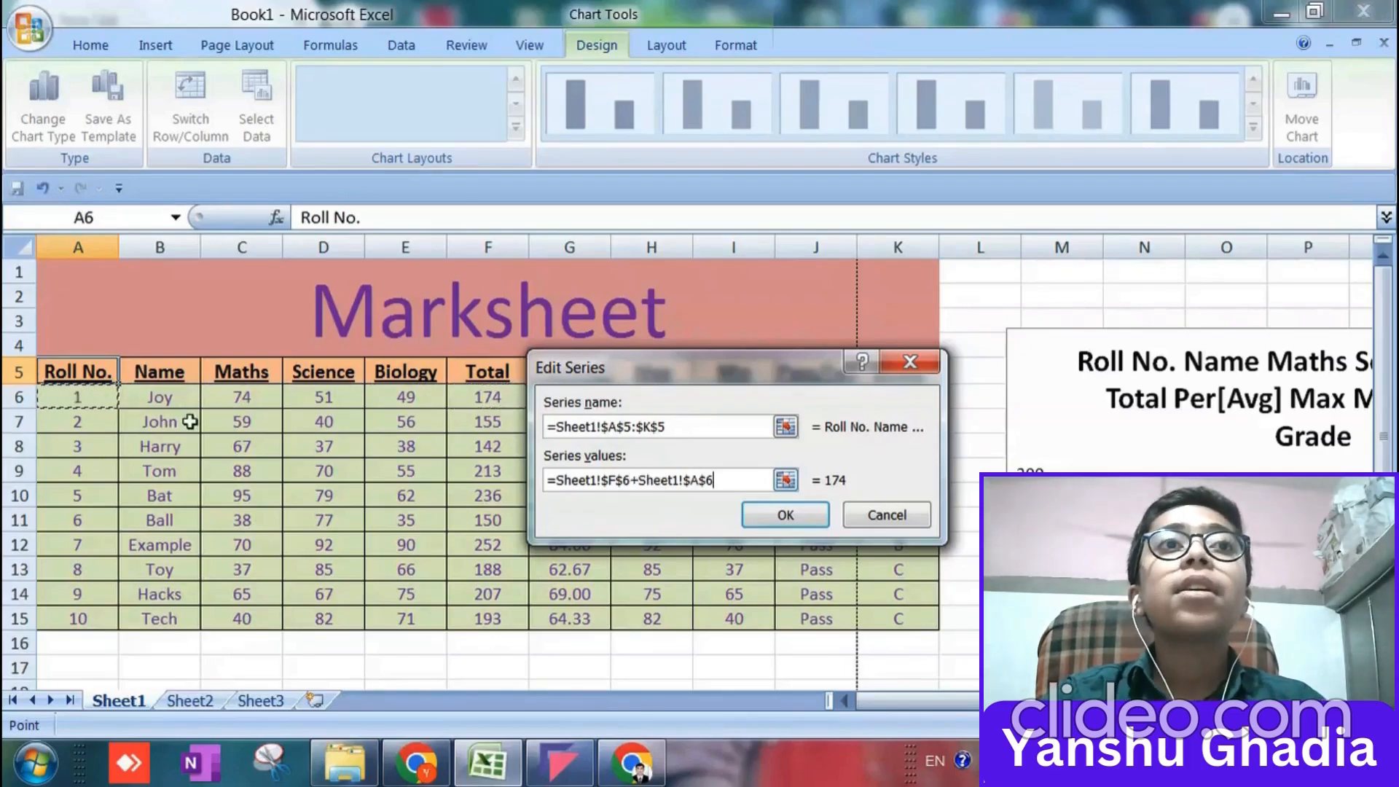
key("shift+Right")
key("shift+Right")
key("shift+Right")
key("shift+Right")
key("shift+Right")
key("shift+Right")
key("shift+Down")
key("shift+Down")
key("shift+Down")
key("shift+Down")
key("shift+Down")
key("shift+Down")
key("shift+Down")
key("shift+Down")
key("shift+Down")
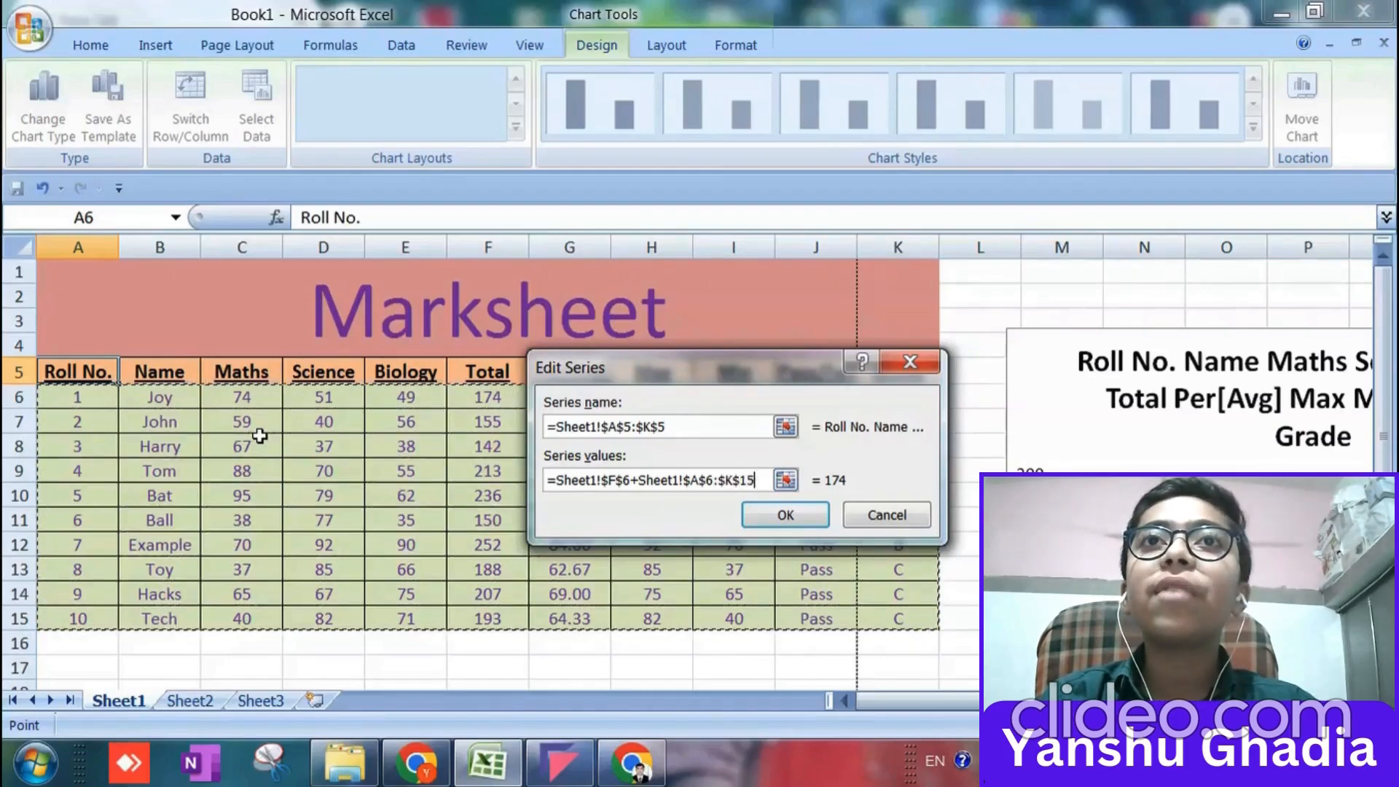
left_click(766, 516)
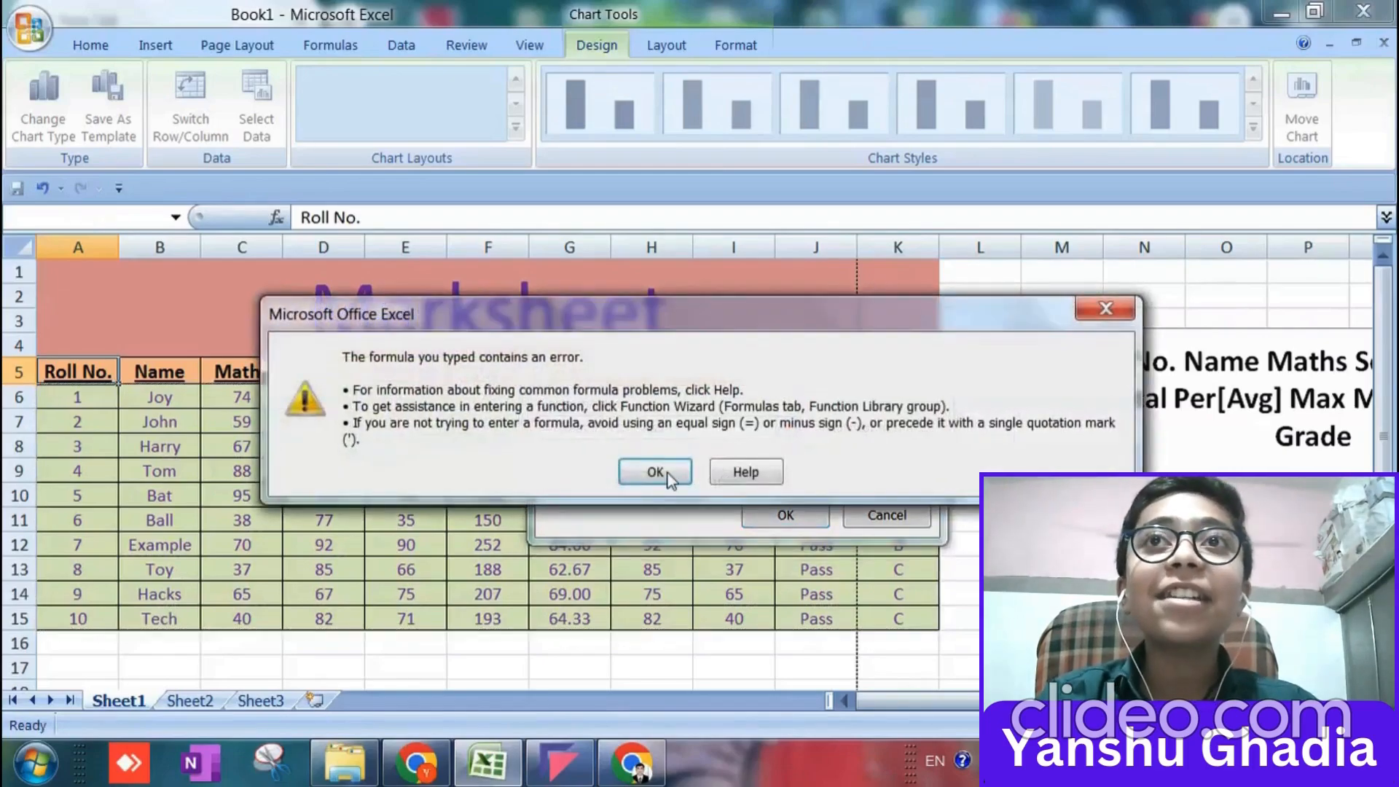
left_click(655, 473)
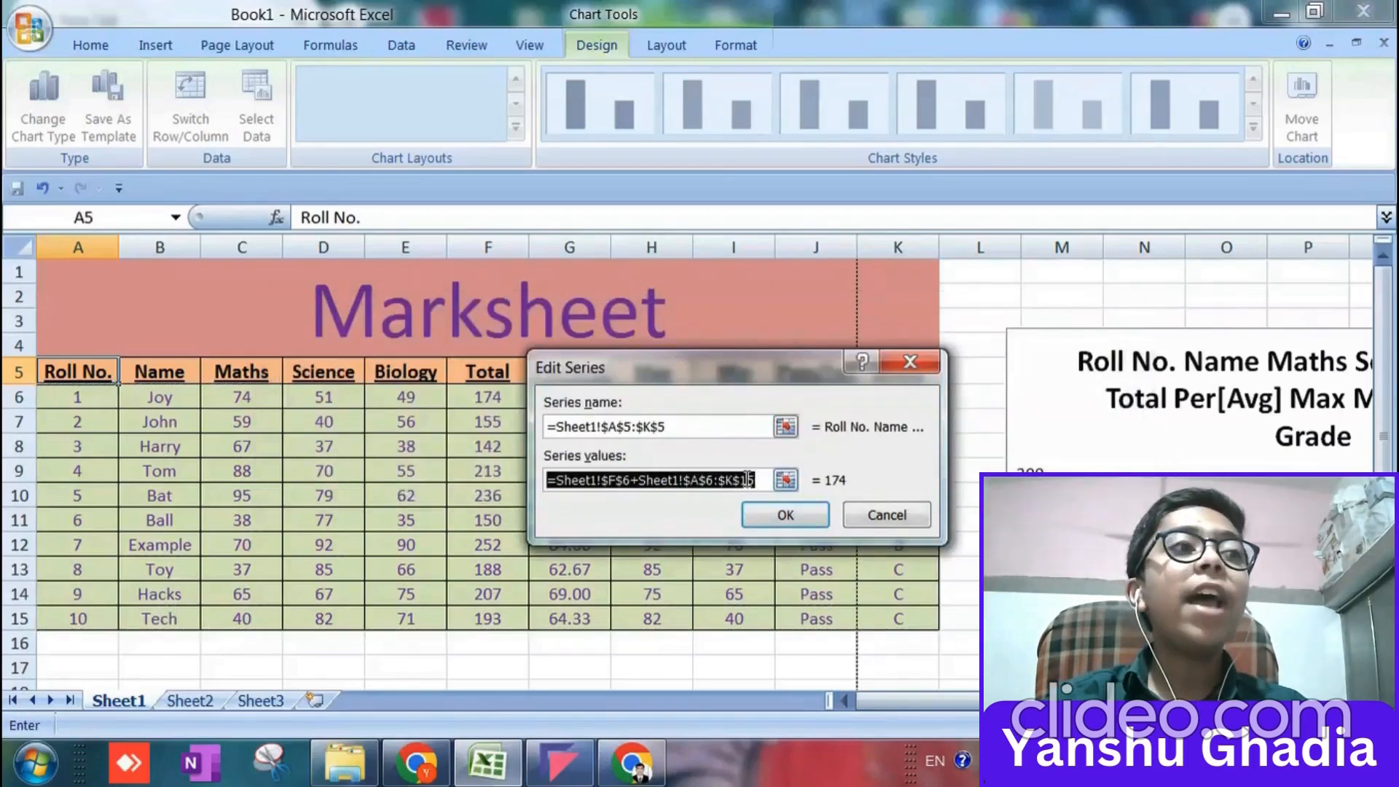
Overwrite the combined formula in the series values with the range A6:K15 and try to apply it.
type("=")
left_click(88, 403)
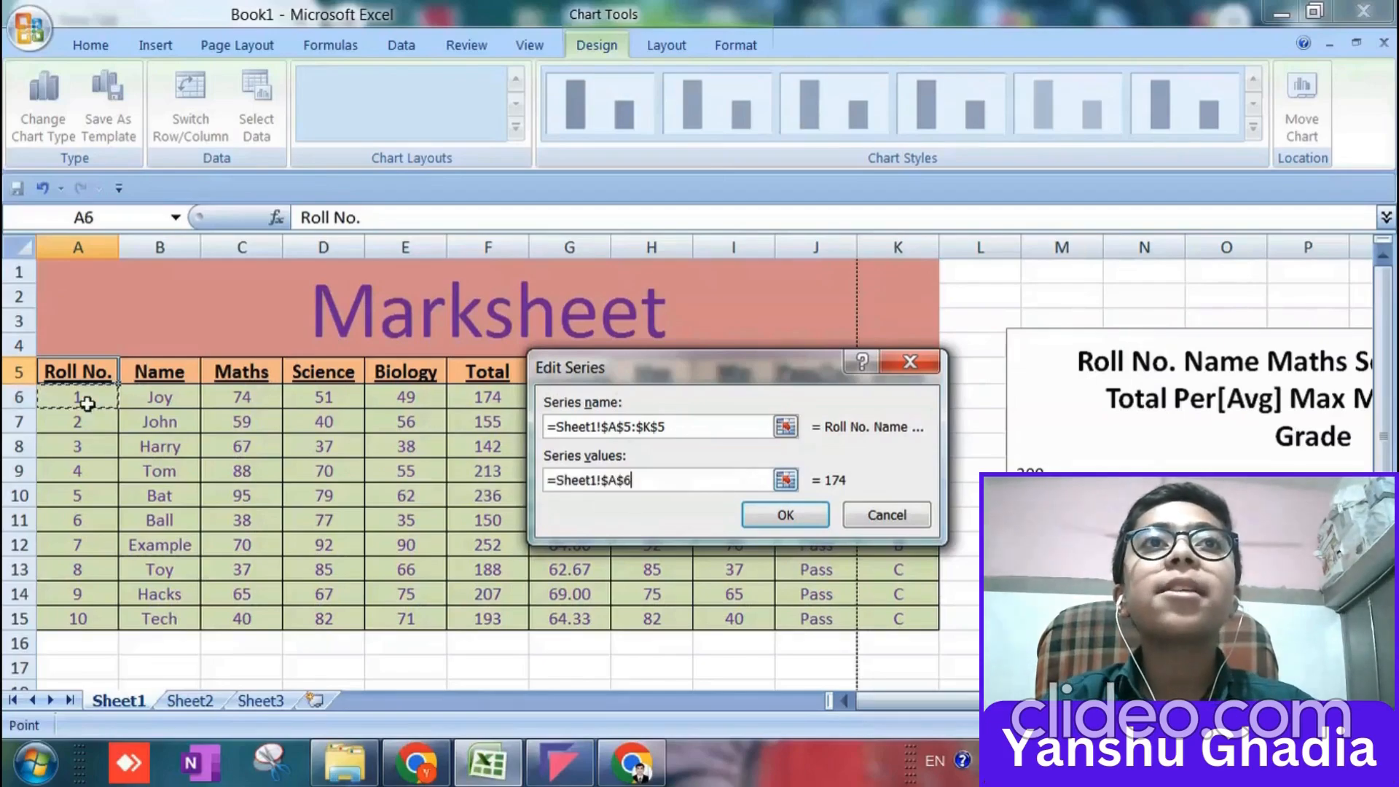
key("shift+Down")
key("shift+Down")
key("shift+Down")
key("shift+Down")
key("shift+Right")
key("shift+Right")
key("shift+Right")
key("shift+Right")
key("shift+Right")
key("shift+Right")
key("shift+Right")
key("shift+Right")
key("shift+Right")
key("shift+Right")
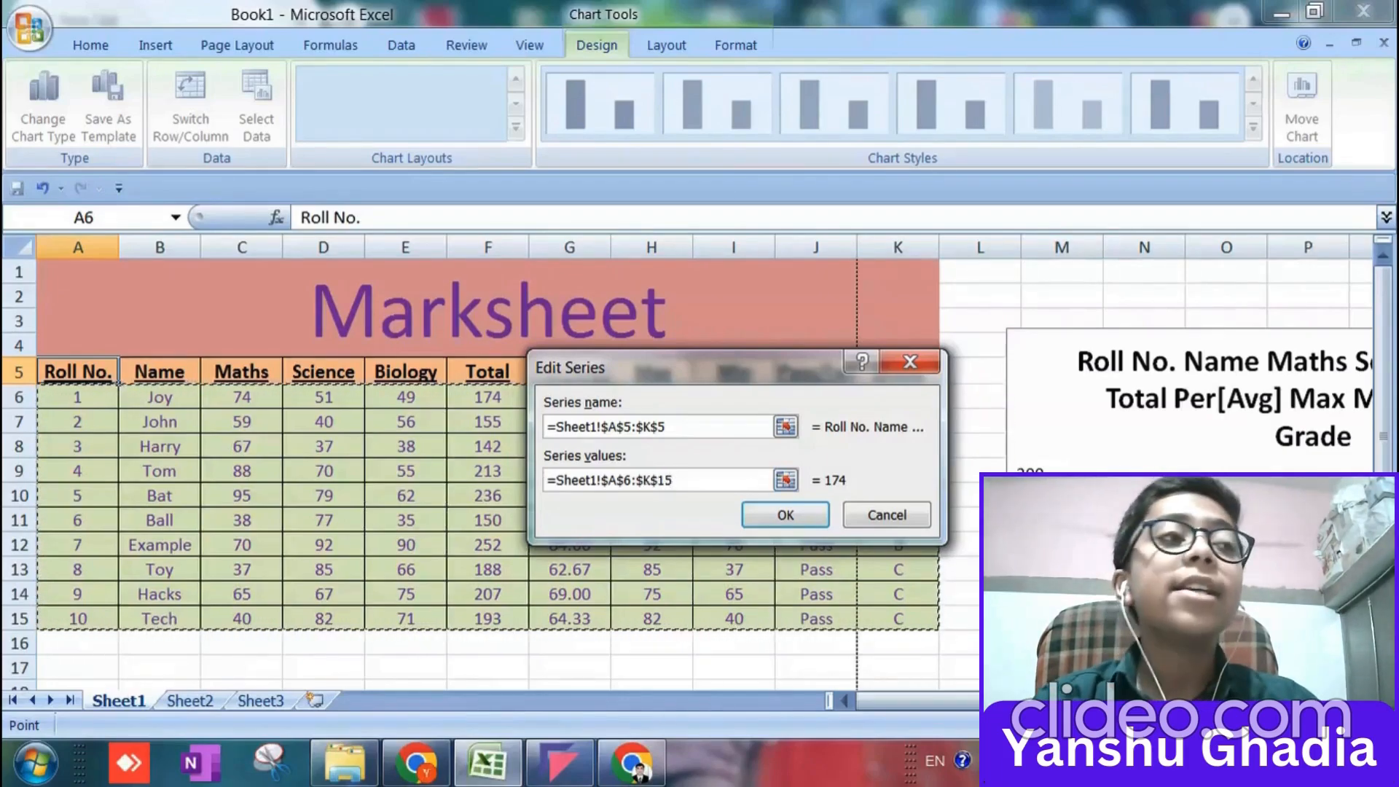
left_click(772, 514)
left_click(700, 443)
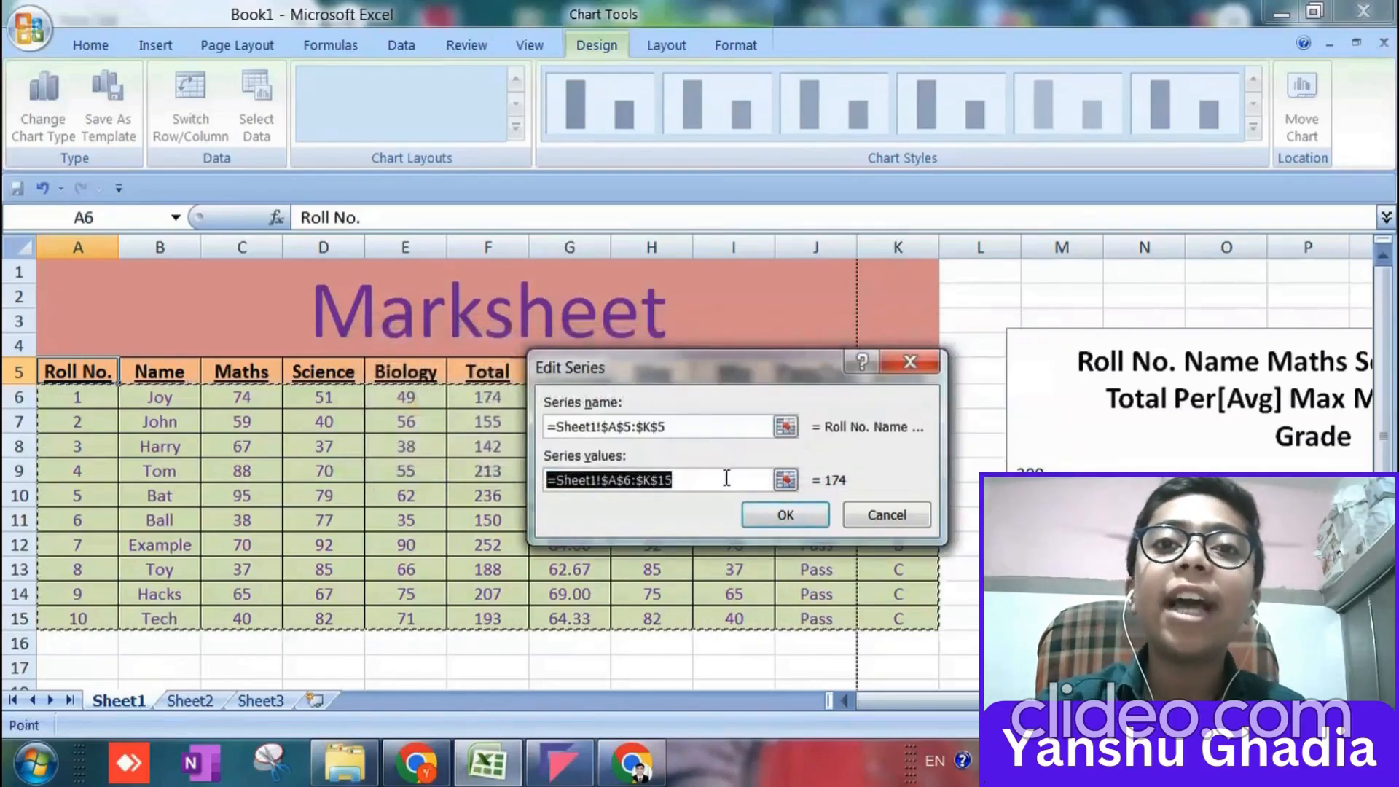
Try to apply the range C6:K15, from Maths to Grade, as the series values.
left_click(262, 397)
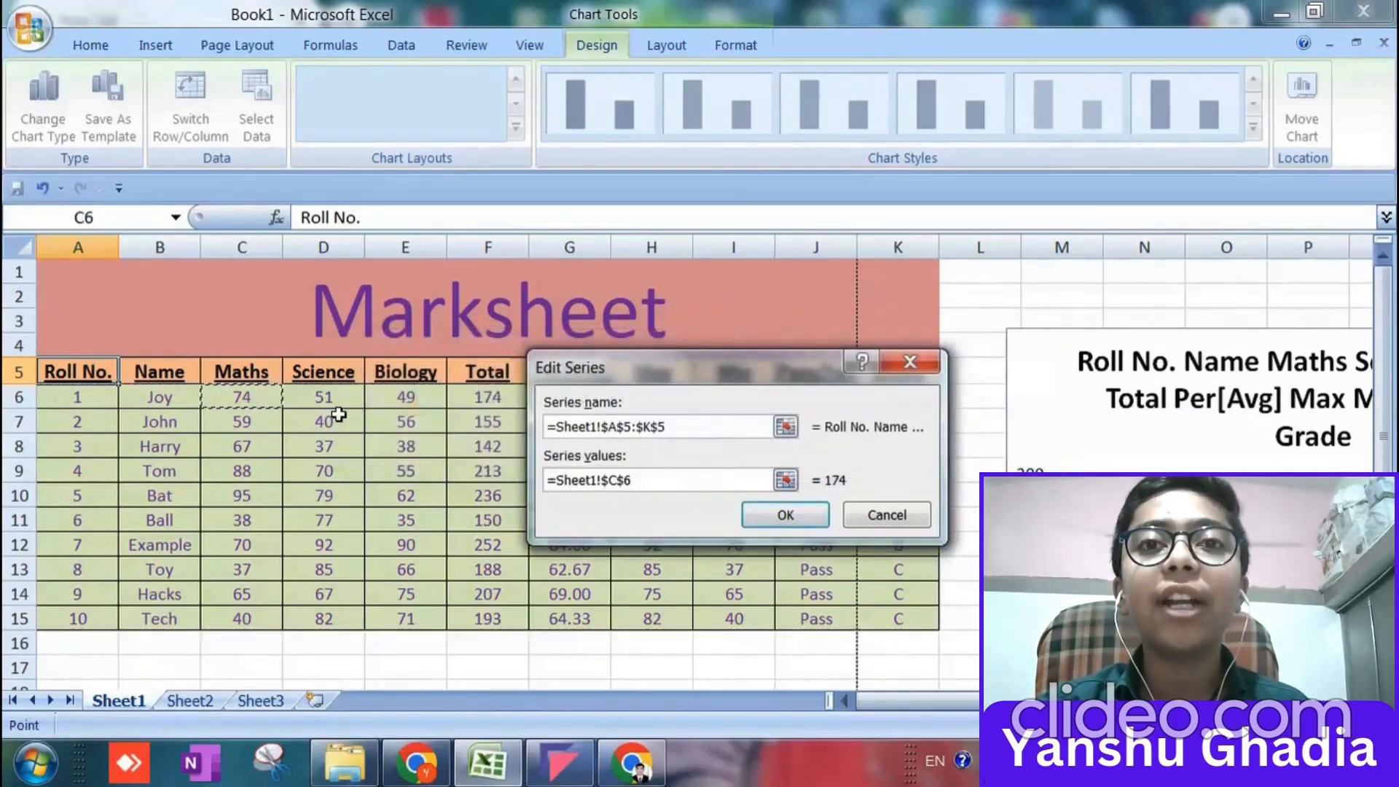
key("shift+Down")
key("shift+Down")
key("shift+Down")
key("shift+Right")
key("shift+Right")
key("shift+Right")
key("shift+Right")
key("shift+Right")
key("shift+Right")
key("shift+Right")
key("shift+Right")
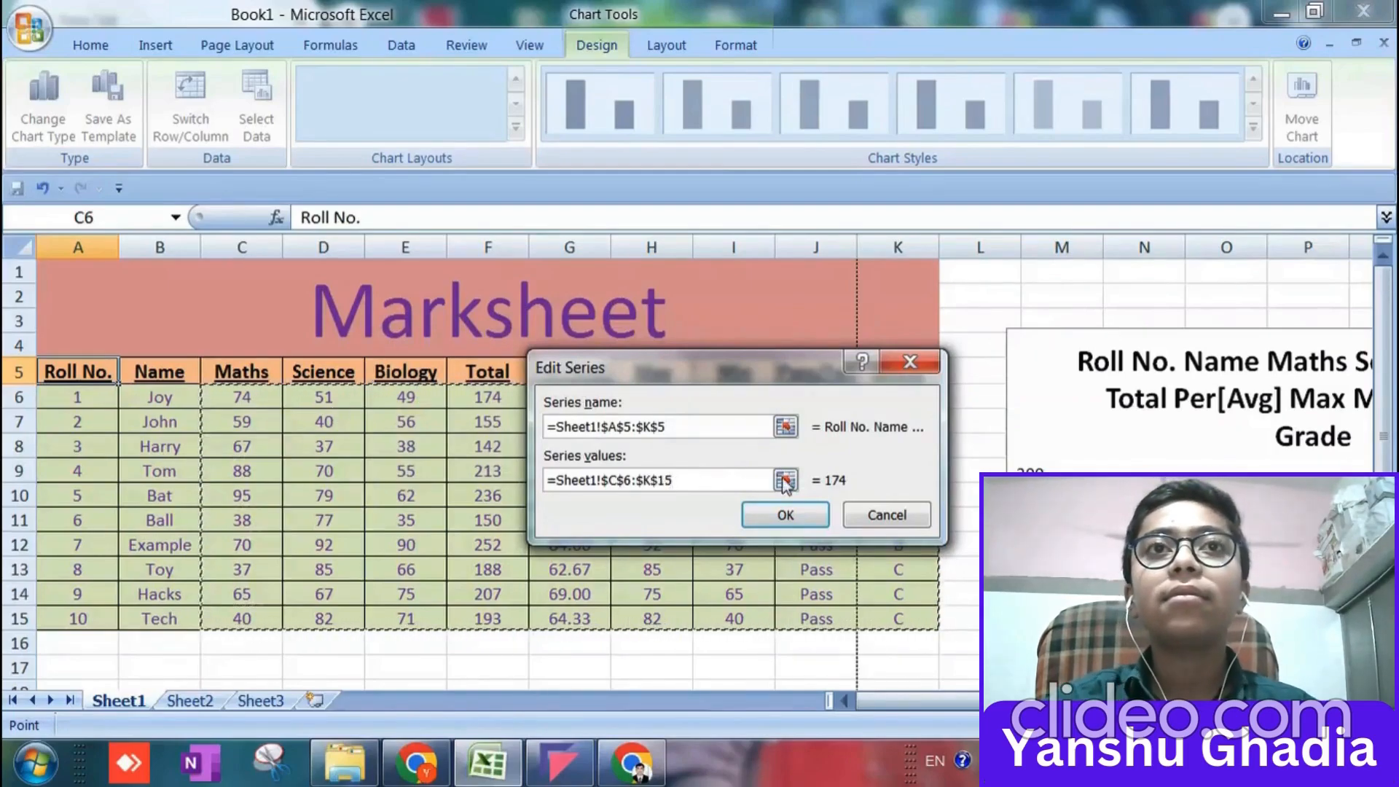
left_click(769, 513)
left_click(703, 442)
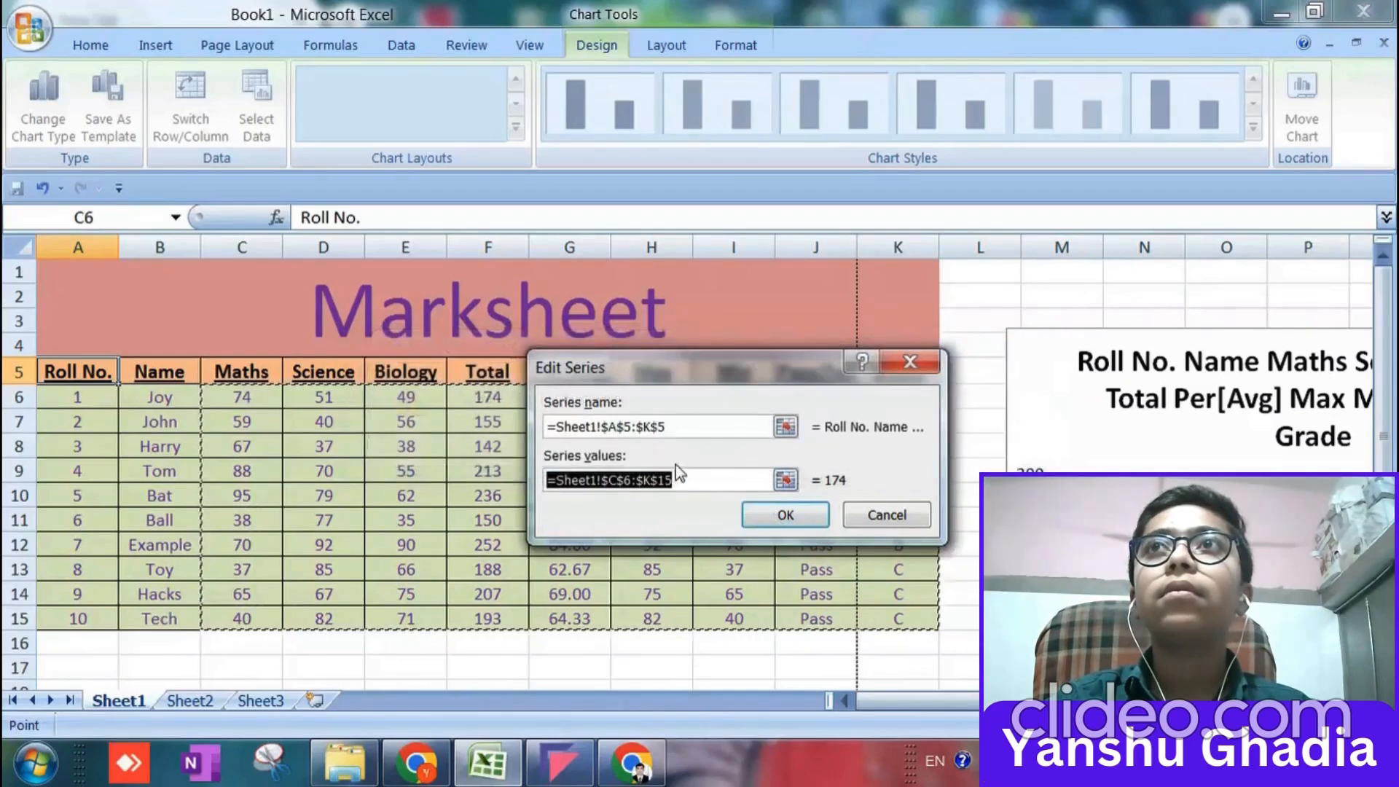
Set the series values to the Total column, F6:F15, and apply the chart's data source.
left_click_drag(763, 404, 704, 550)
left_click(492, 393)
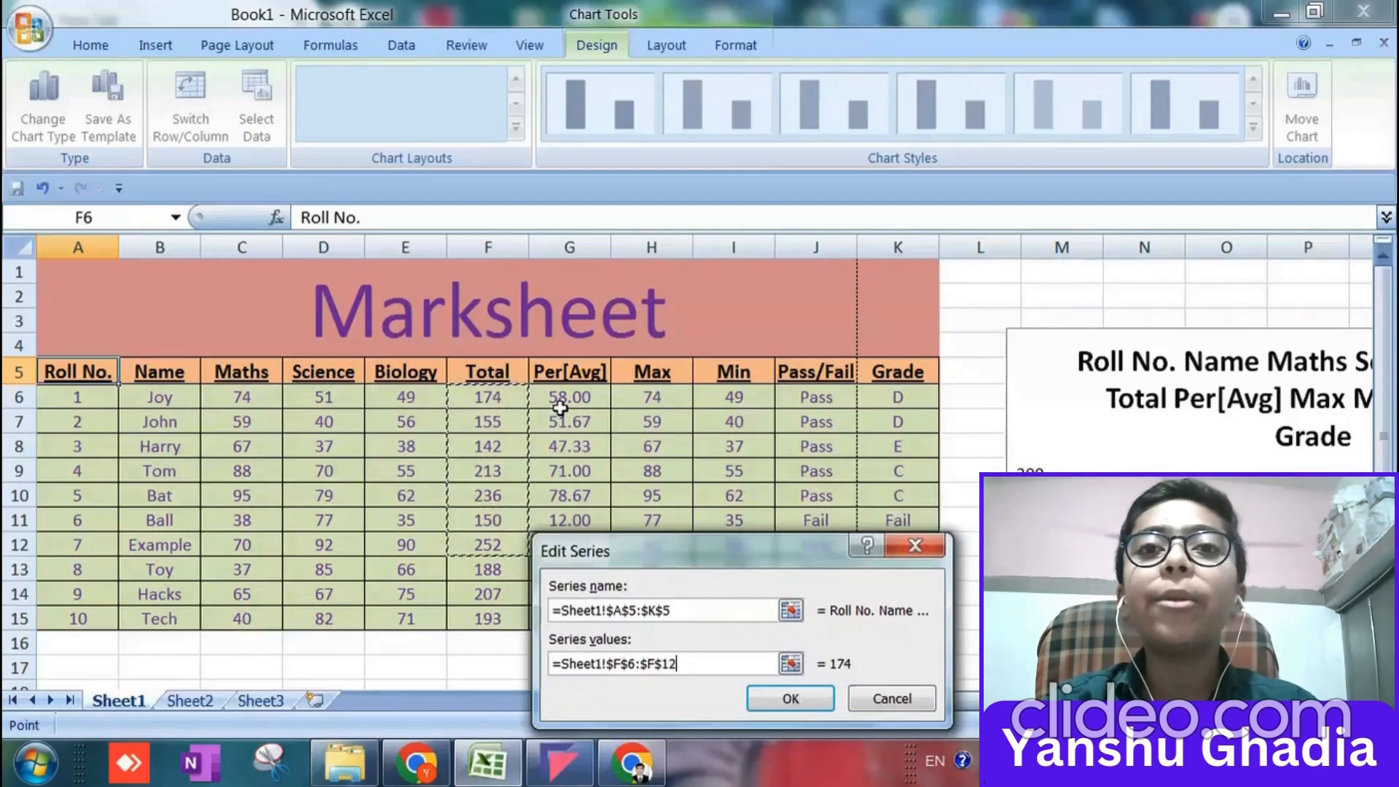
left_click(793, 697)
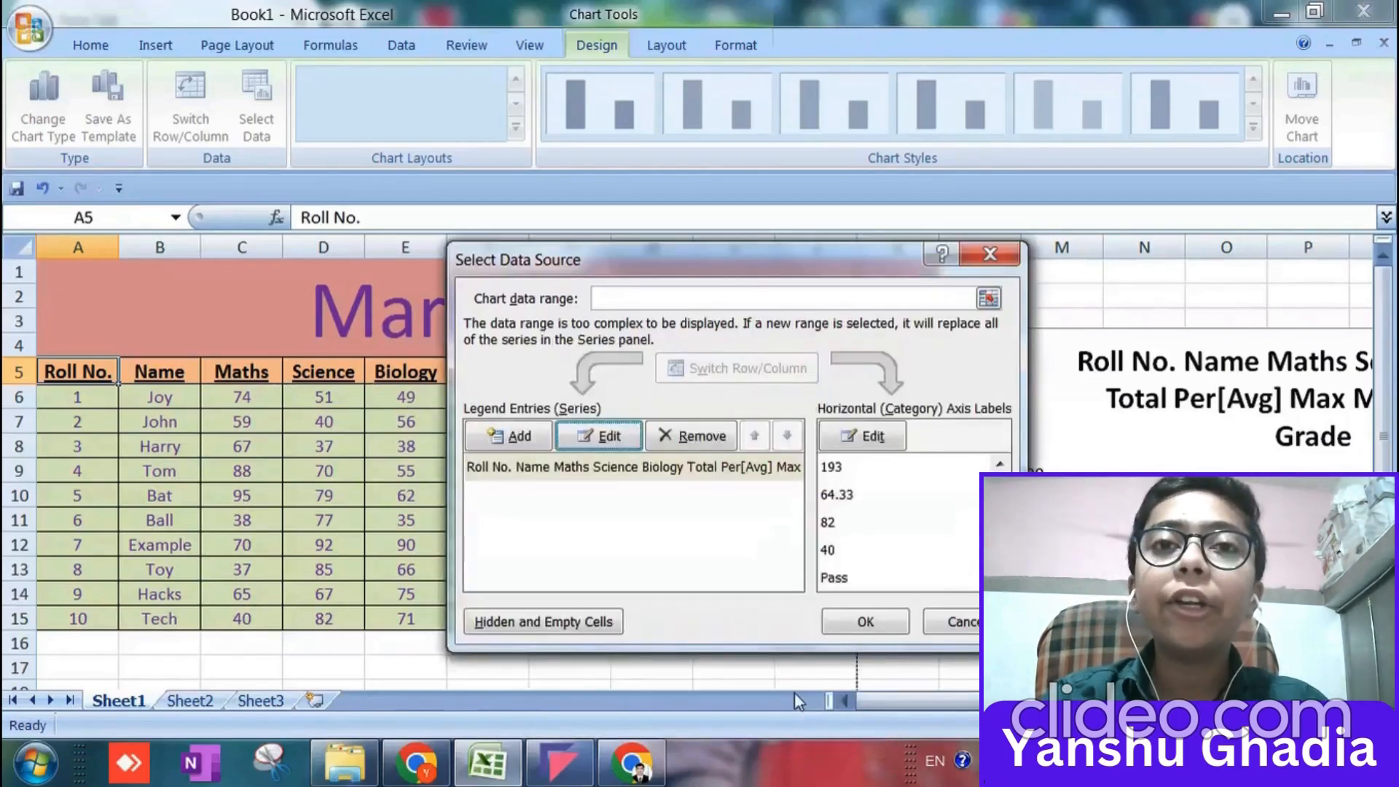
left_click(858, 625)
scroll(1055, 395, "down", 3)
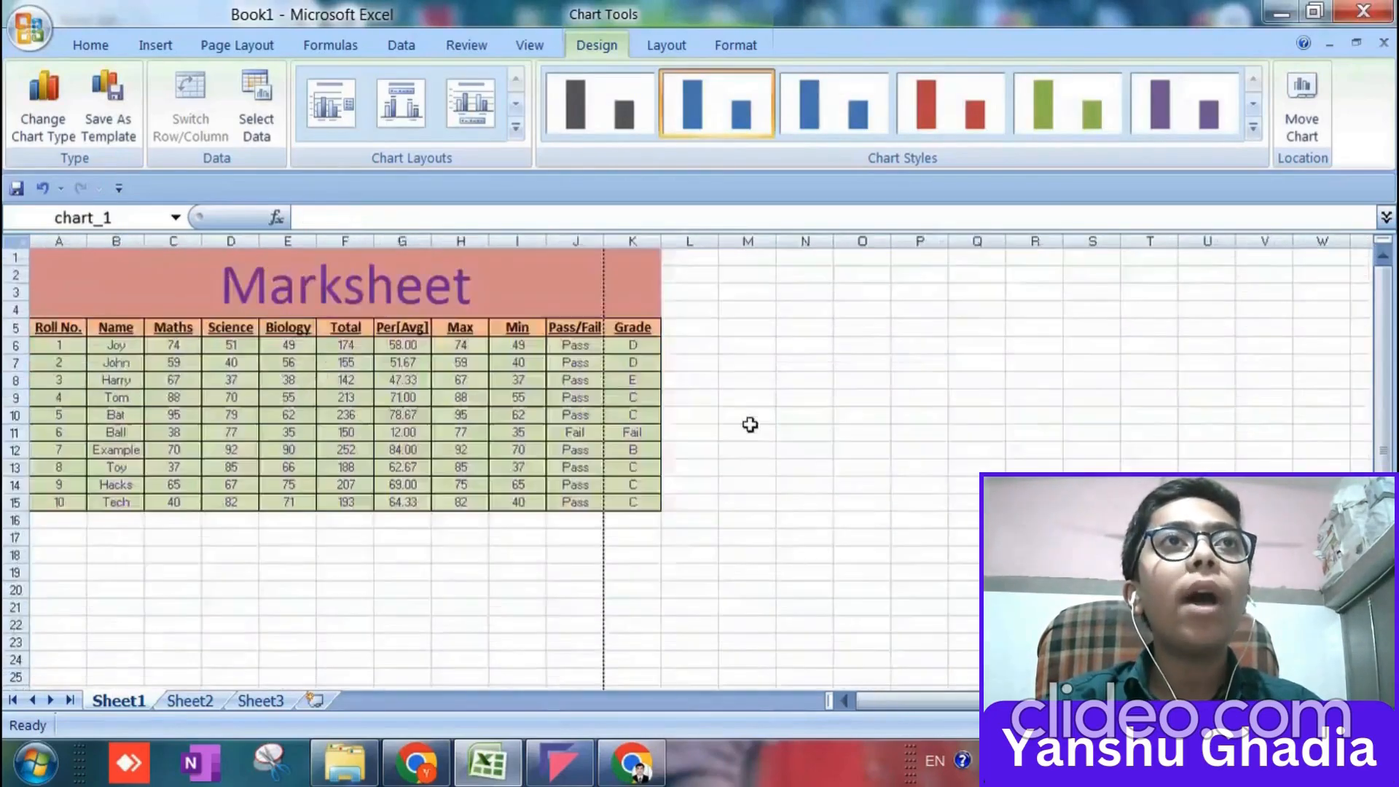
scroll(751, 424, "up", 5)
scroll(790, 426, "down", 4)
scroll(793, 421, "up", 3)
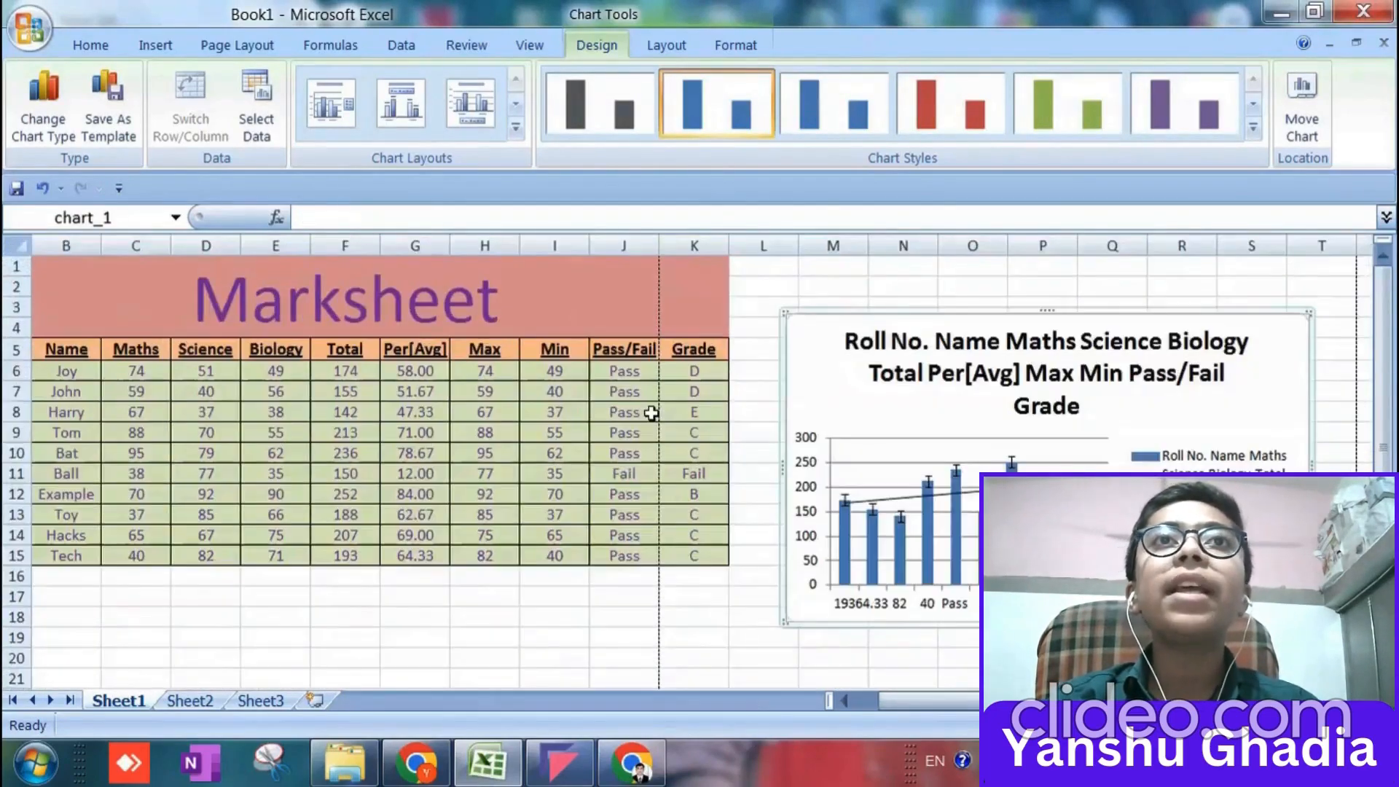
left_click(854, 355)
left_click_drag(377, 403, 678, 403)
key("ctrl+z")
left_click(811, 326)
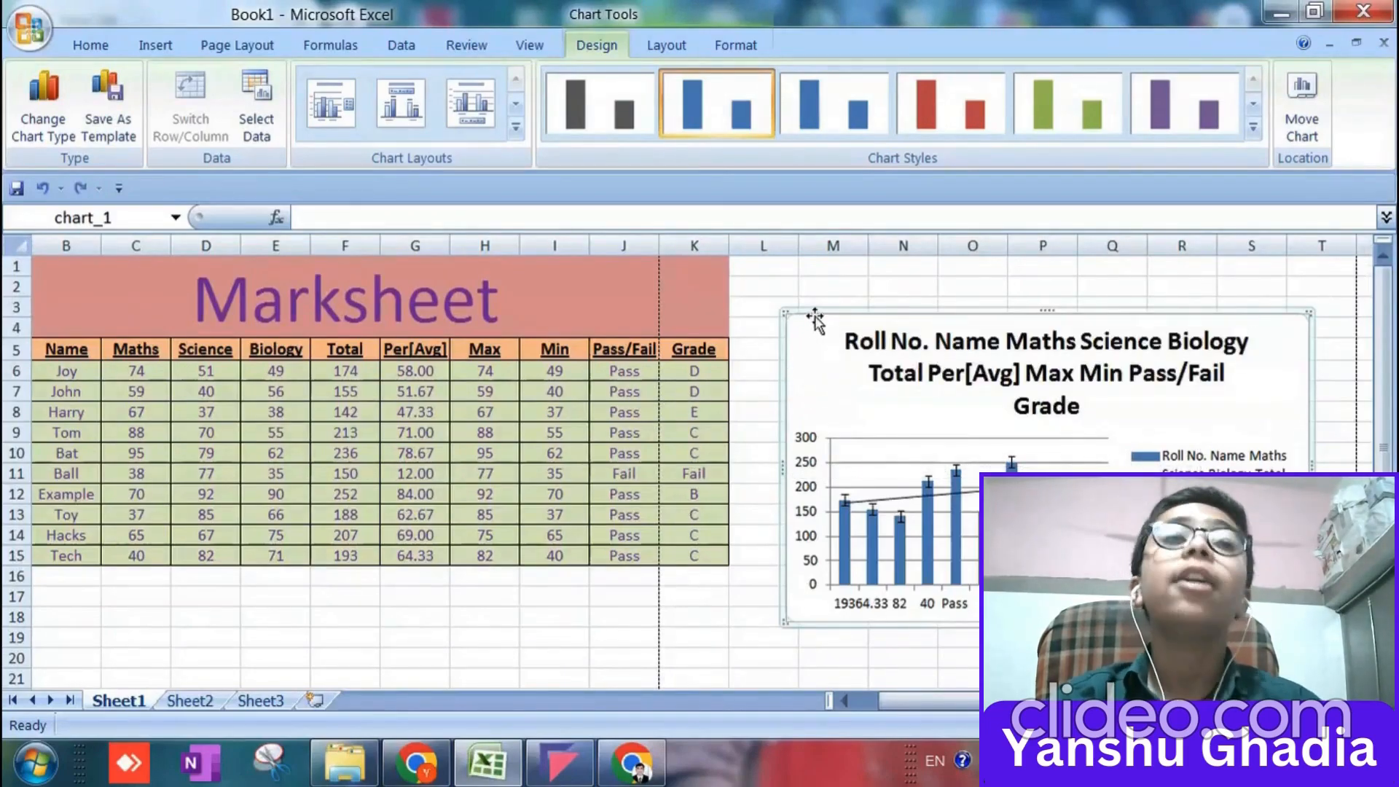
scroll(815, 320, "down", 2, "ctrl")
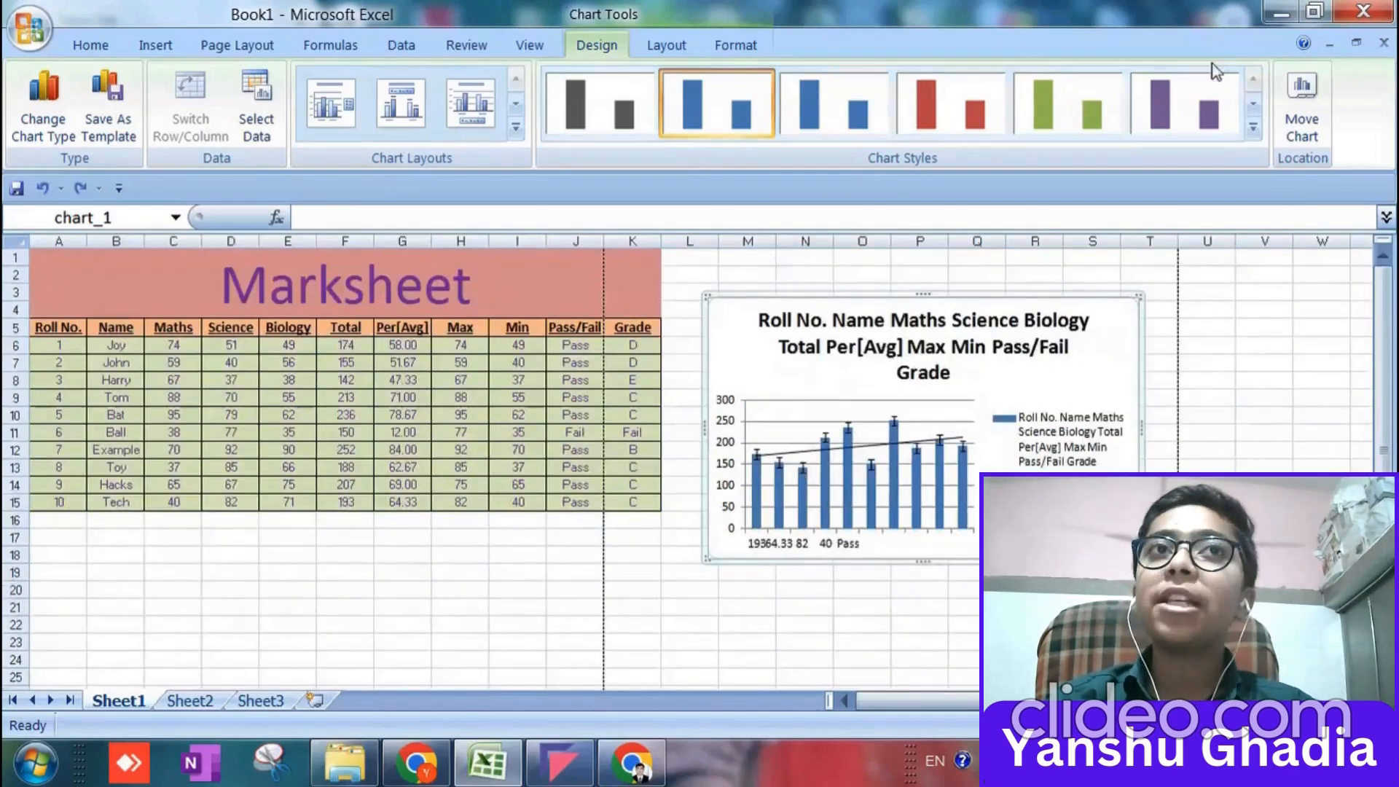
Apply the black-background chart style with blue columns and the layout with value labels, a legend below and no title.
left_click(1254, 128)
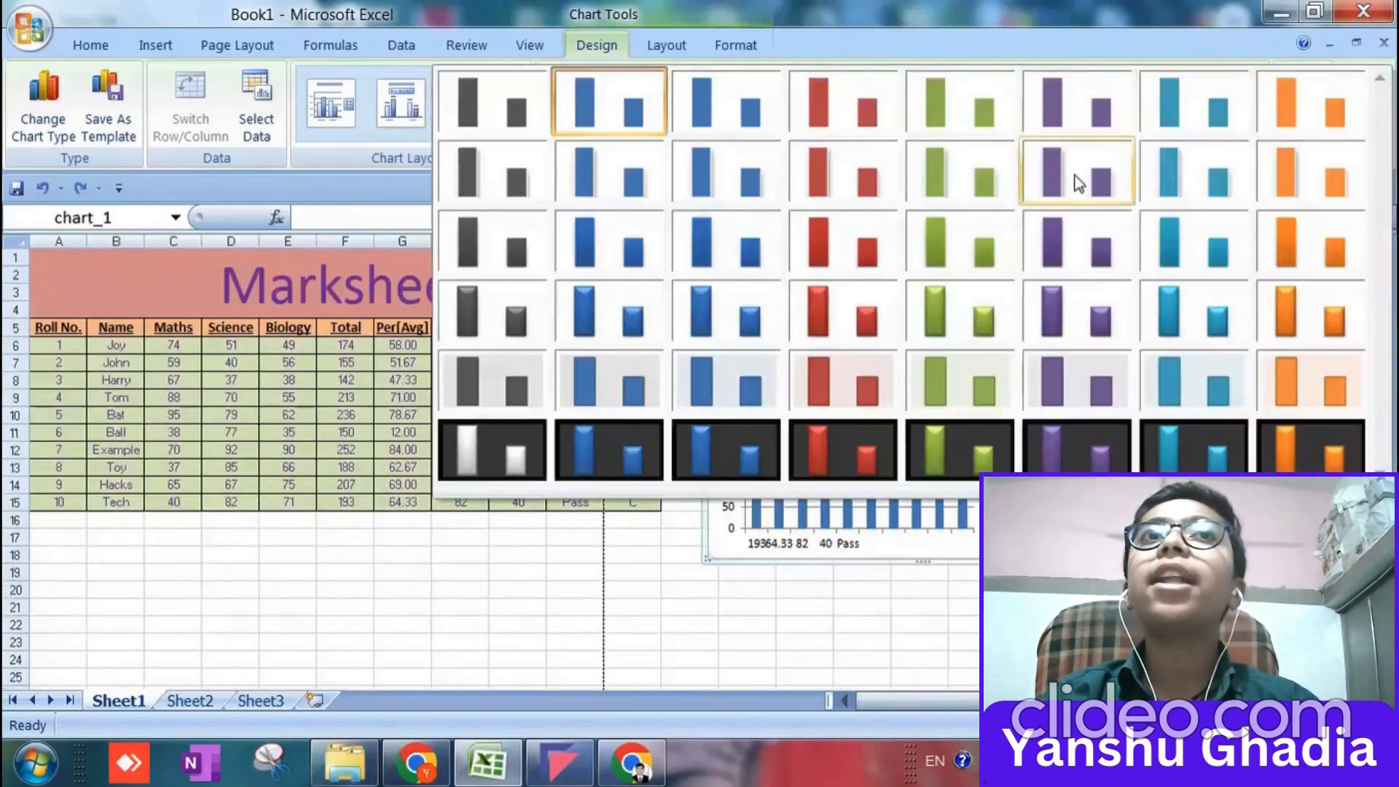
left_click(645, 463)
left_click(515, 128)
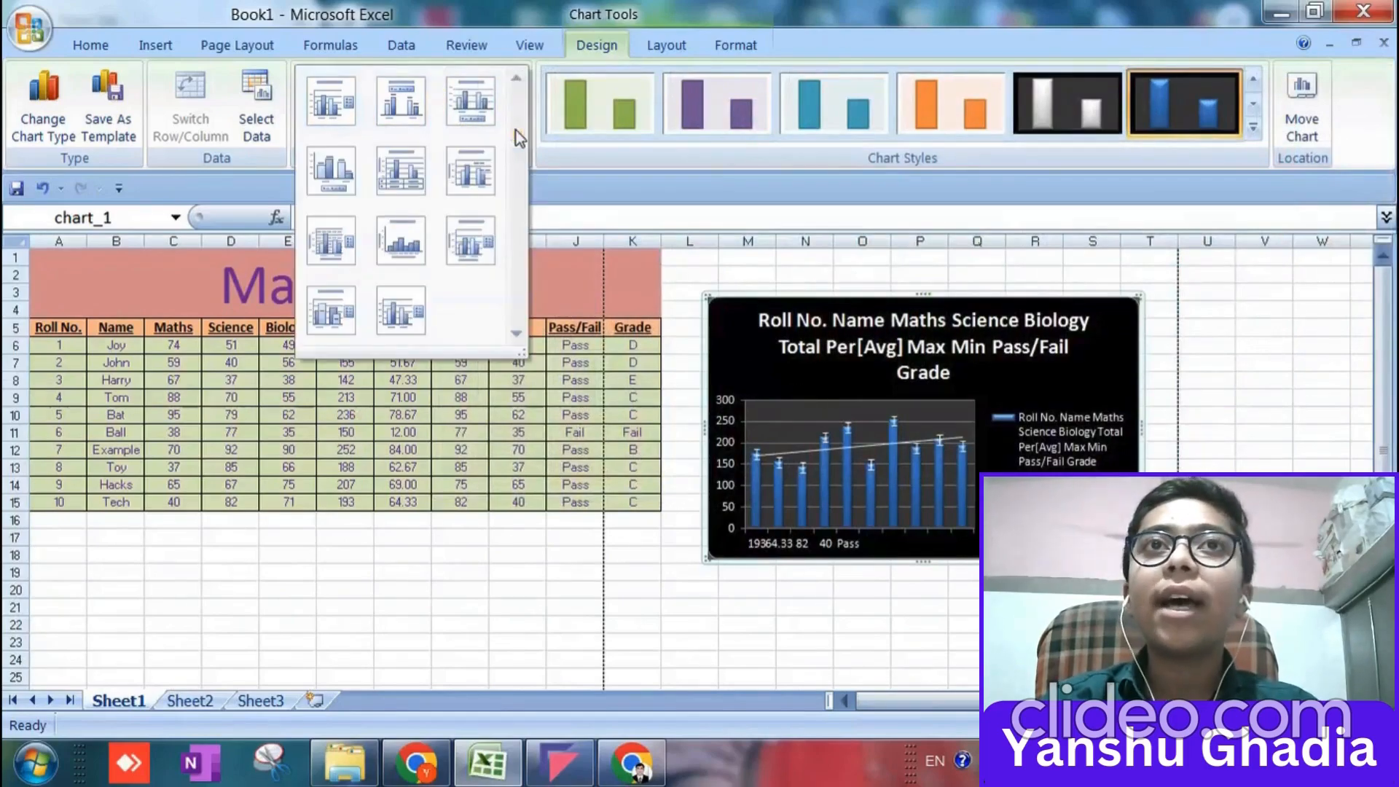
left_click(331, 172)
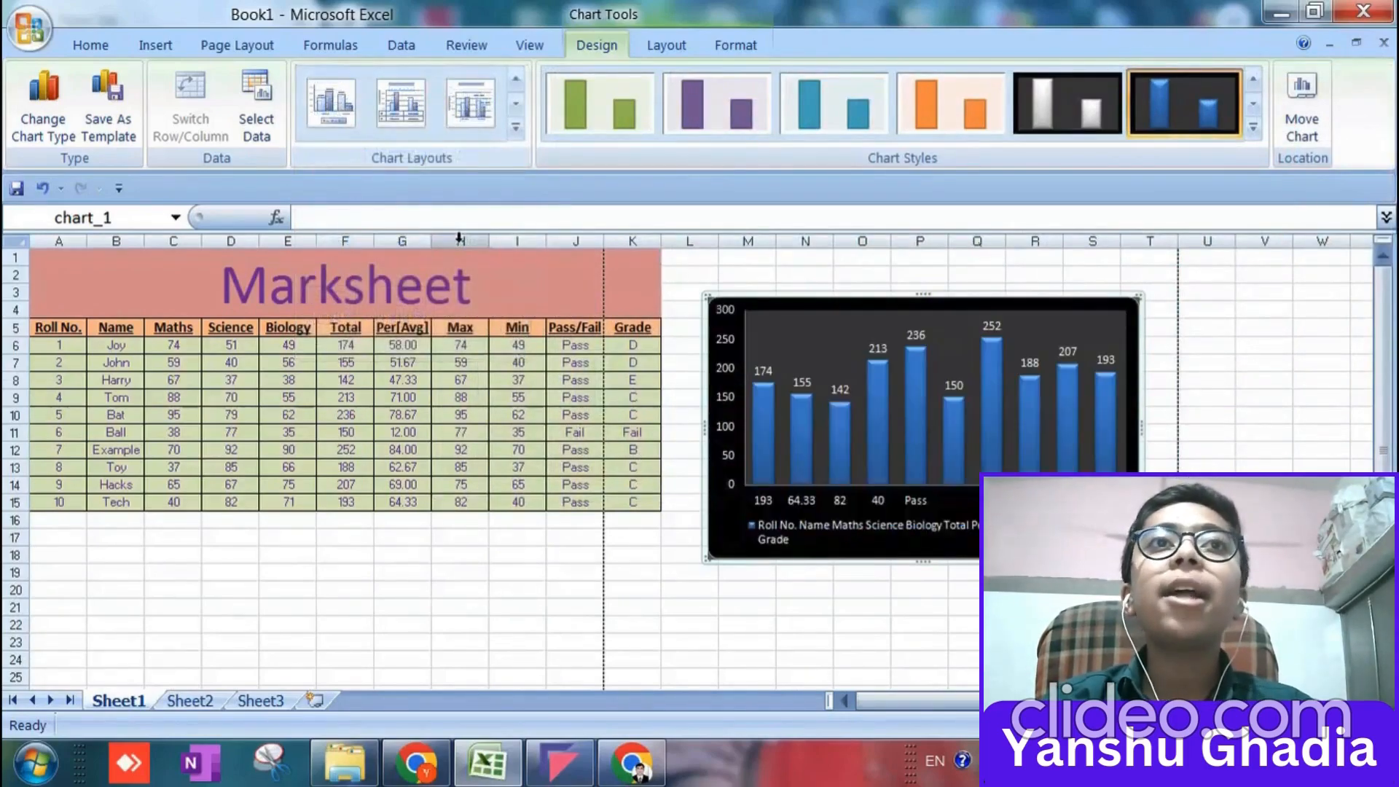
Move the chart directly below the marksheet table, aligned with column A.
scroll(574, 545, "down", 2)
left_click_drag(717, 456, 42, 682)
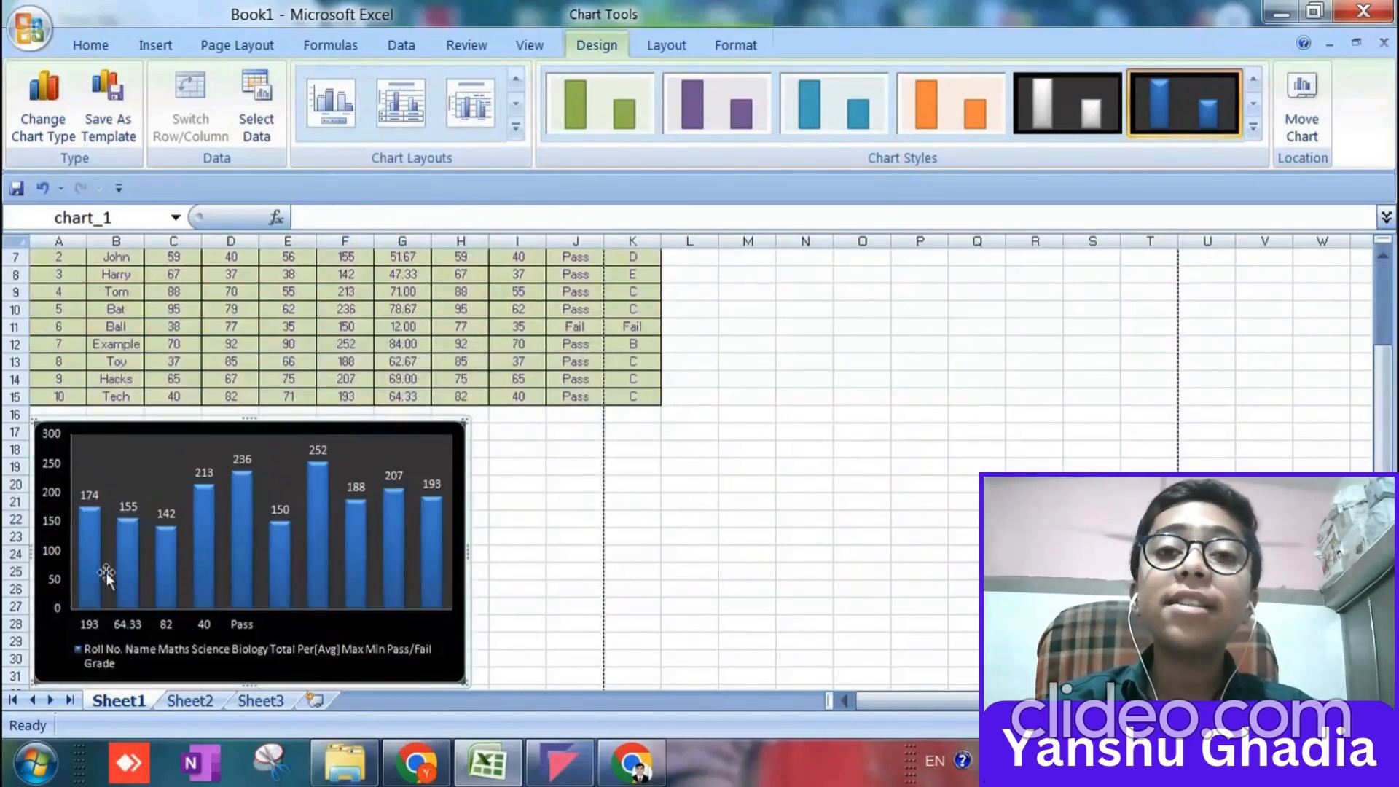
Enlarge the chart below the marksheet so that it spans columns A to K and reaches down to row 38.
scroll(325, 522, "up", 5)
scroll(421, 487, "up", 6)
scroll(421, 484, "down", 1)
scroll(421, 485, "down", 2)
scroll(396, 481, "up", 5)
scroll(419, 490, "down", 10)
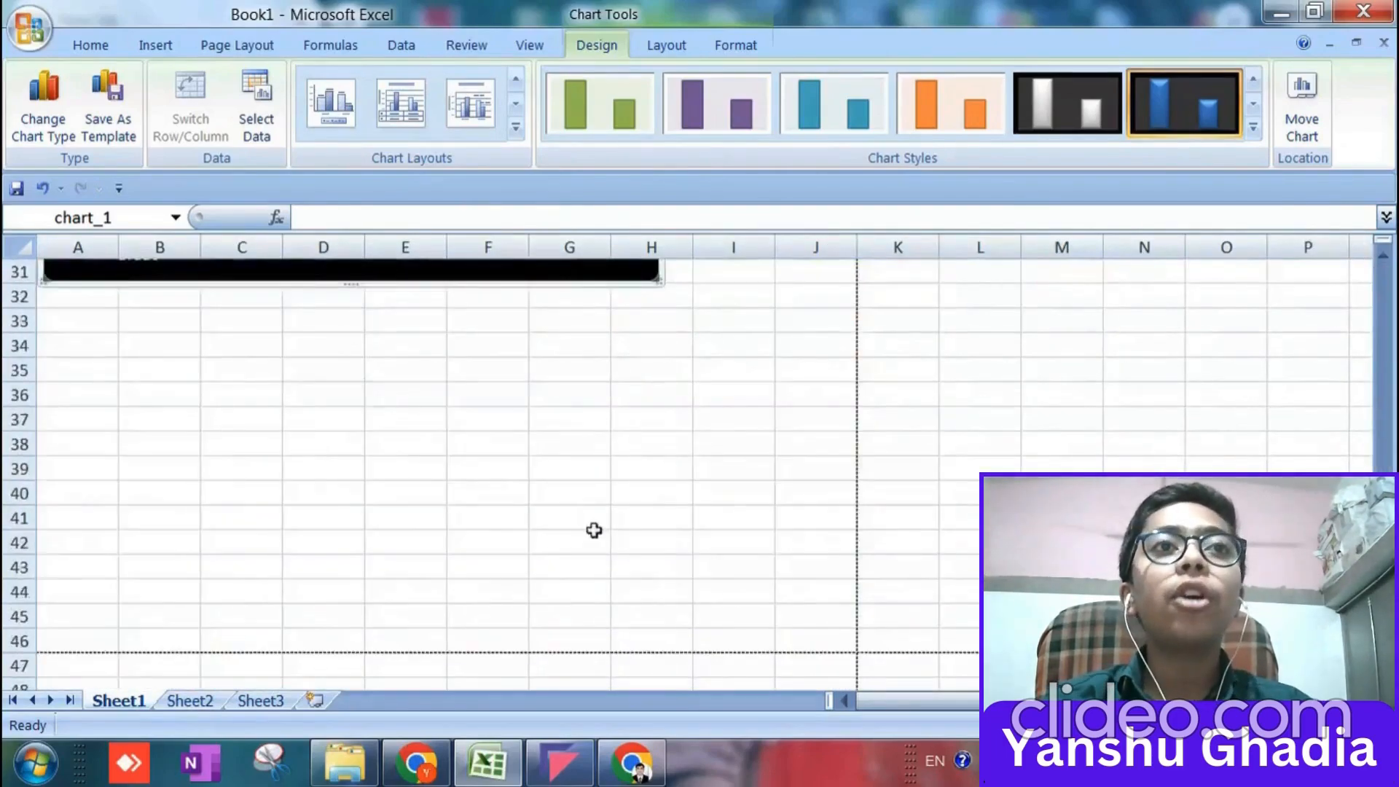
scroll(594, 531, "up", 3)
left_click_drag(661, 503, 855, 620)
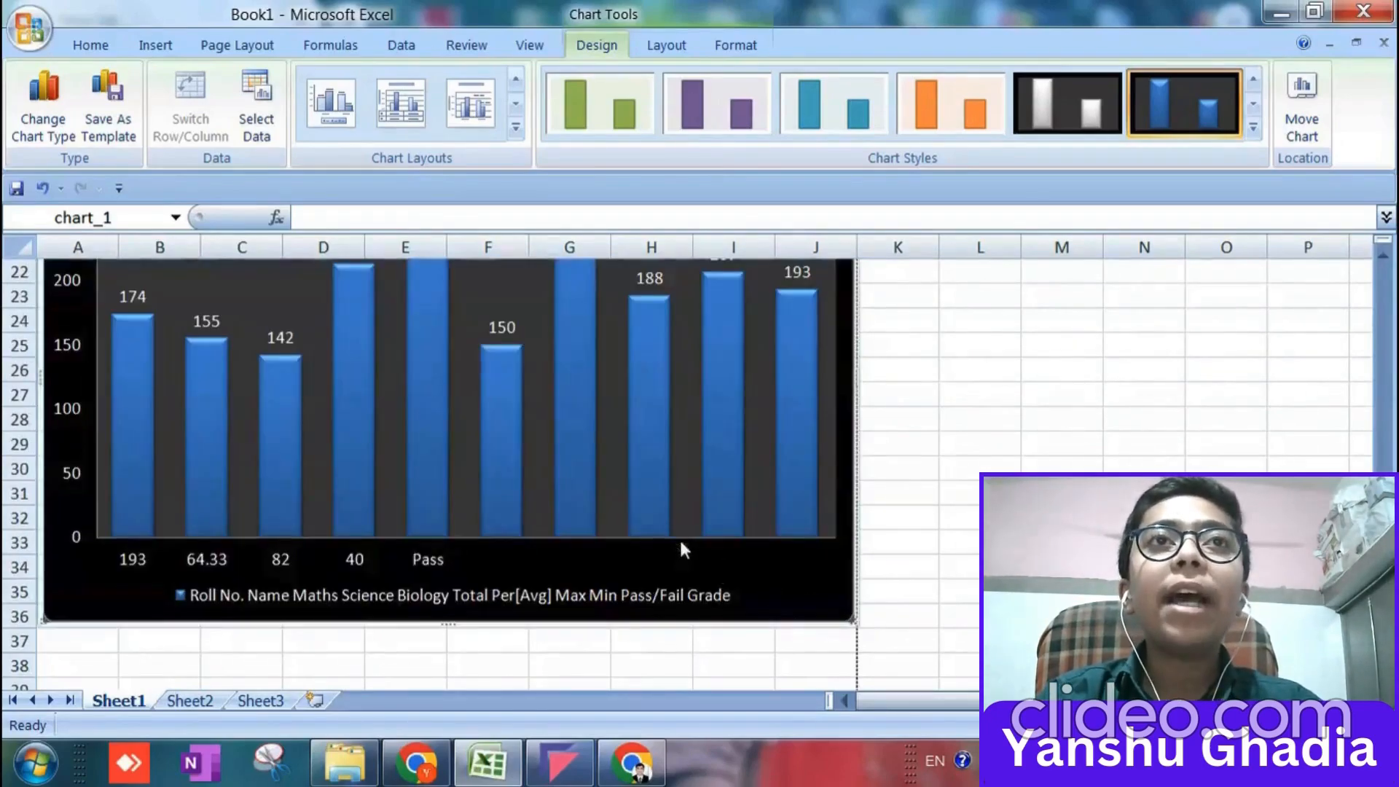
scroll(684, 540, "up", 7)
scroll(686, 539, "down", 10)
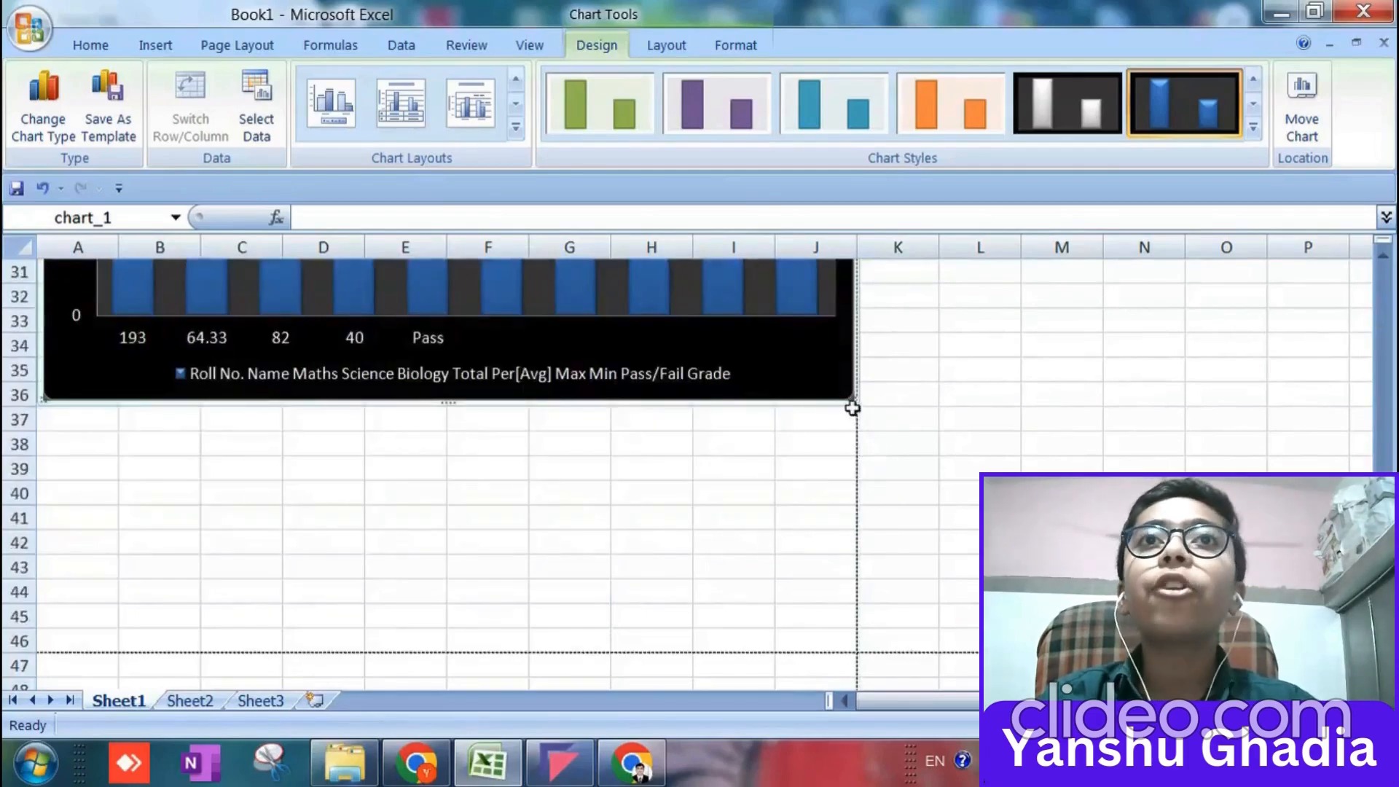
left_click_drag(853, 395, 937, 446)
scroll(909, 450, "up", 10)
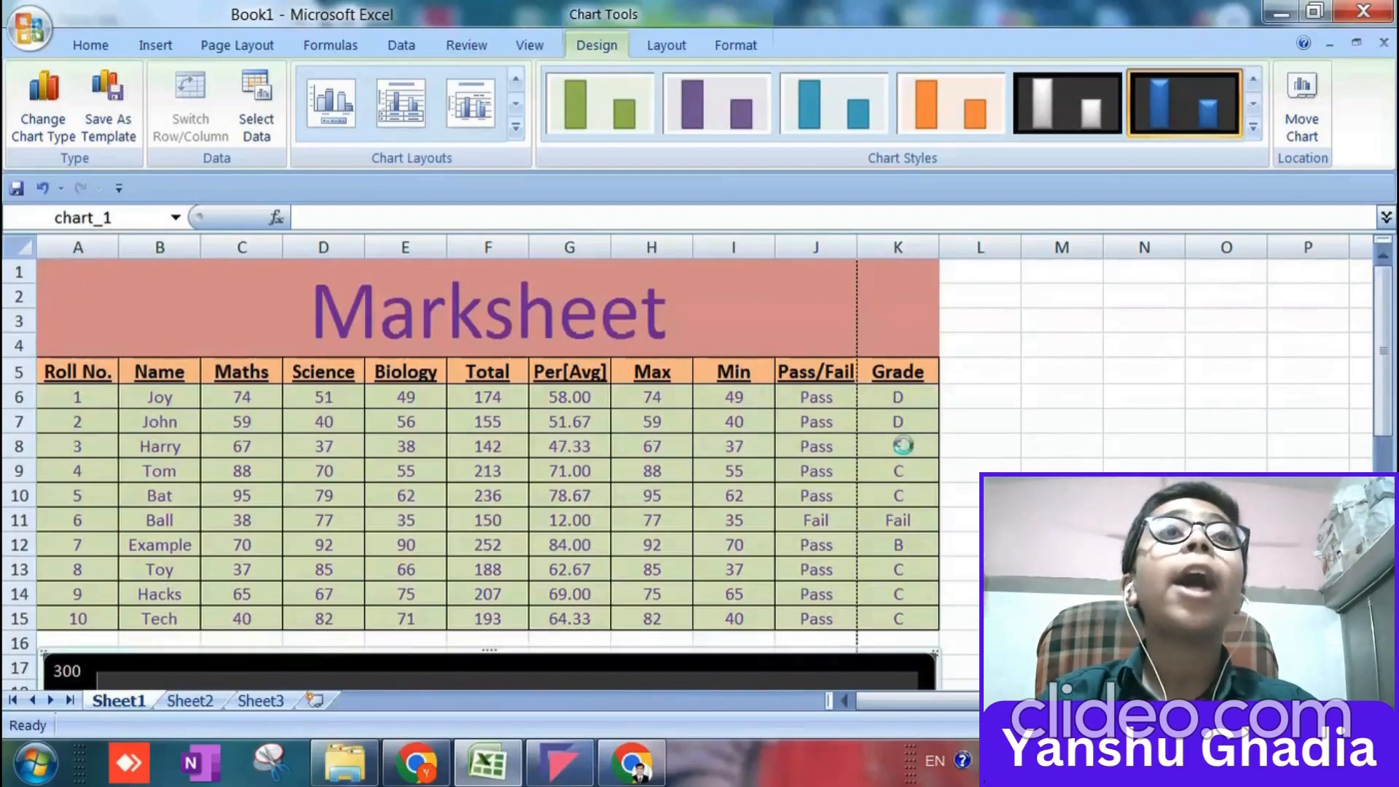
Start saving the workbook and choose the ccc folder inside A-YOUTUBE on Local Disk (E:) as its location.
key("ctrl+s")
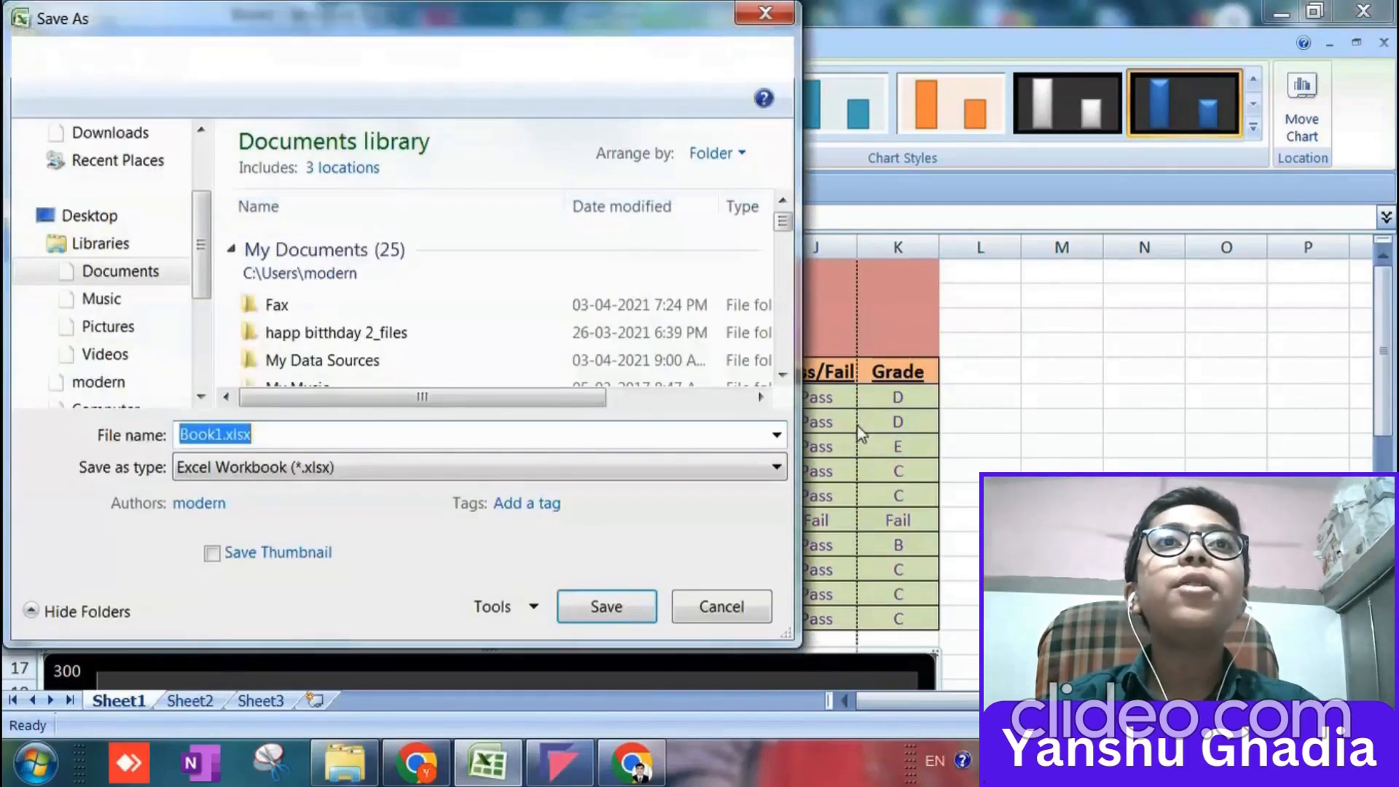
left_click_drag(204, 211, 204, 364)
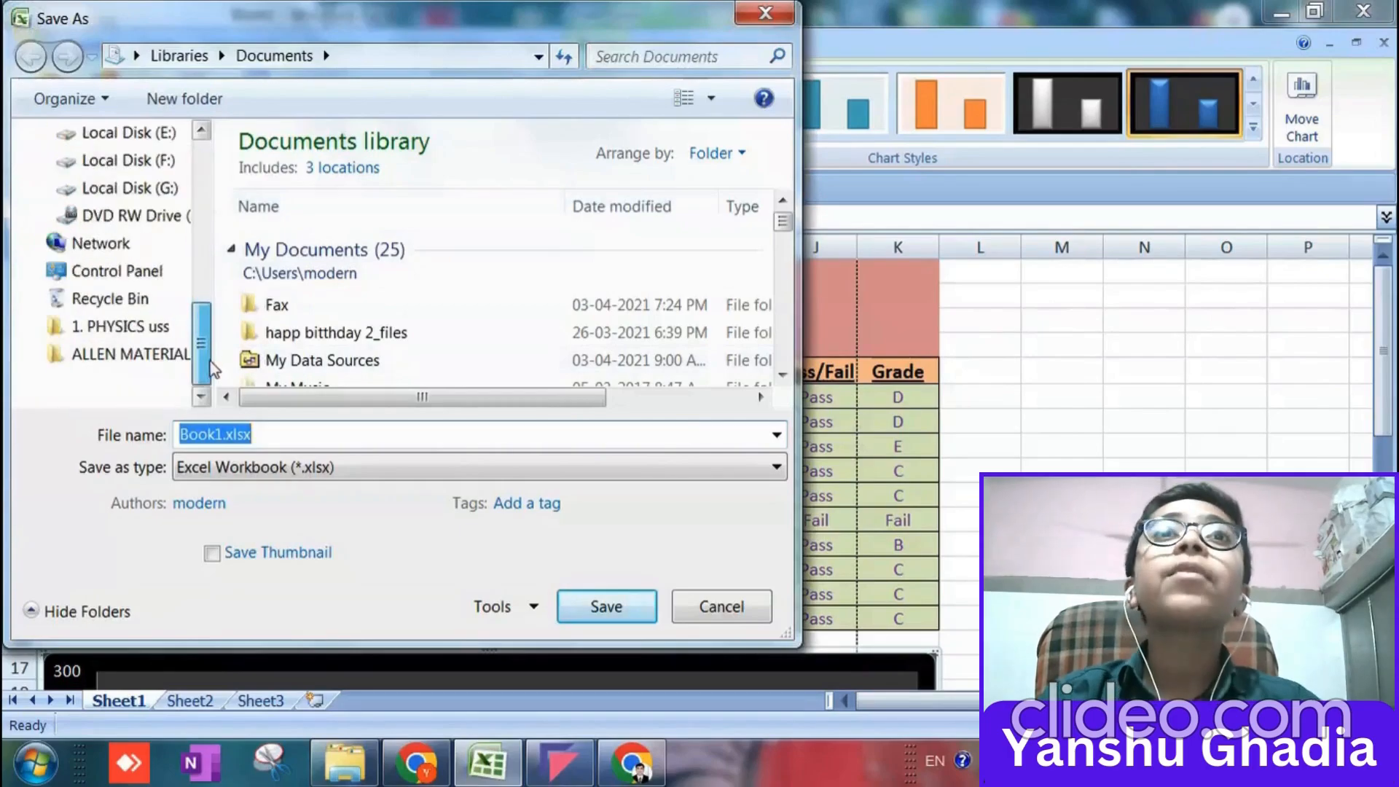
left_click(129, 133)
double_click(365, 255)
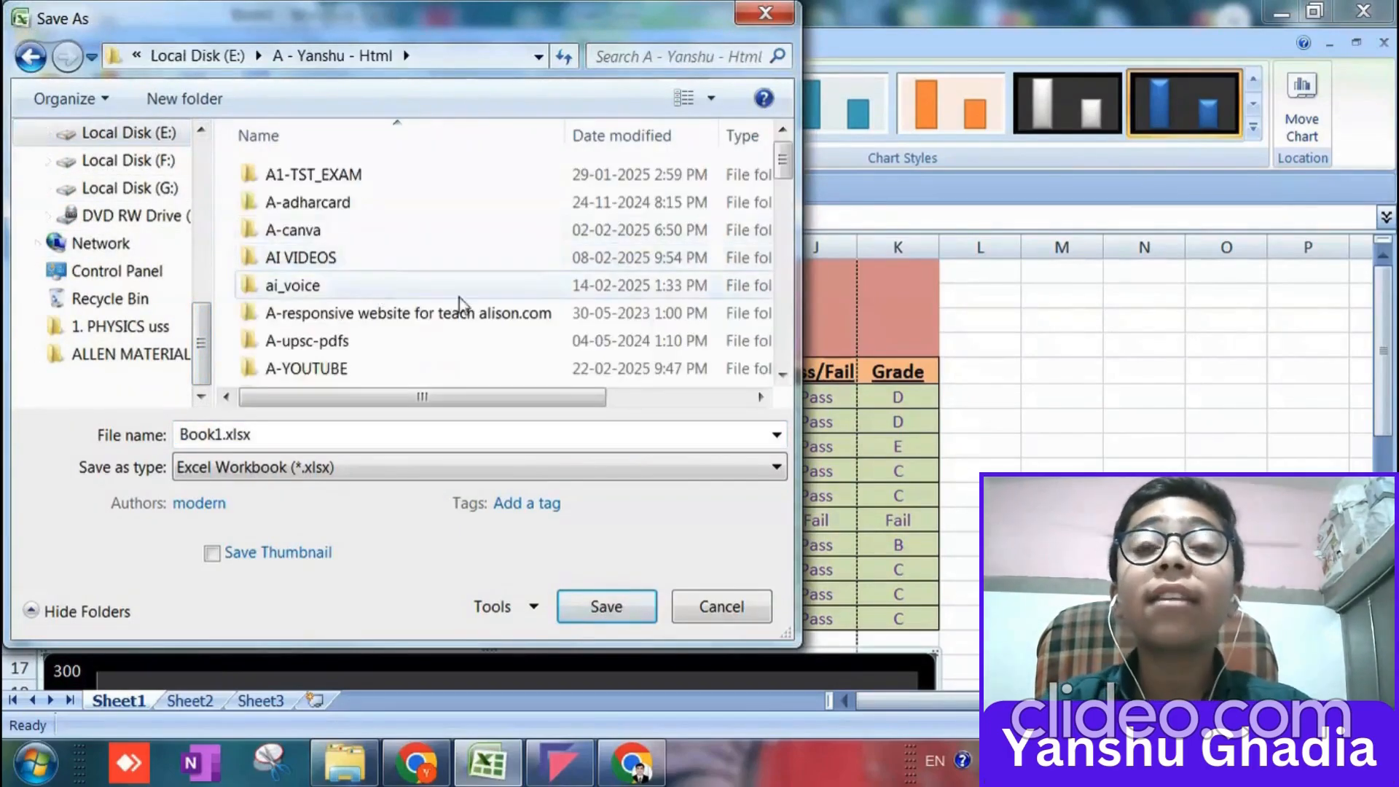
double_click(440, 371)
double_click(366, 173)
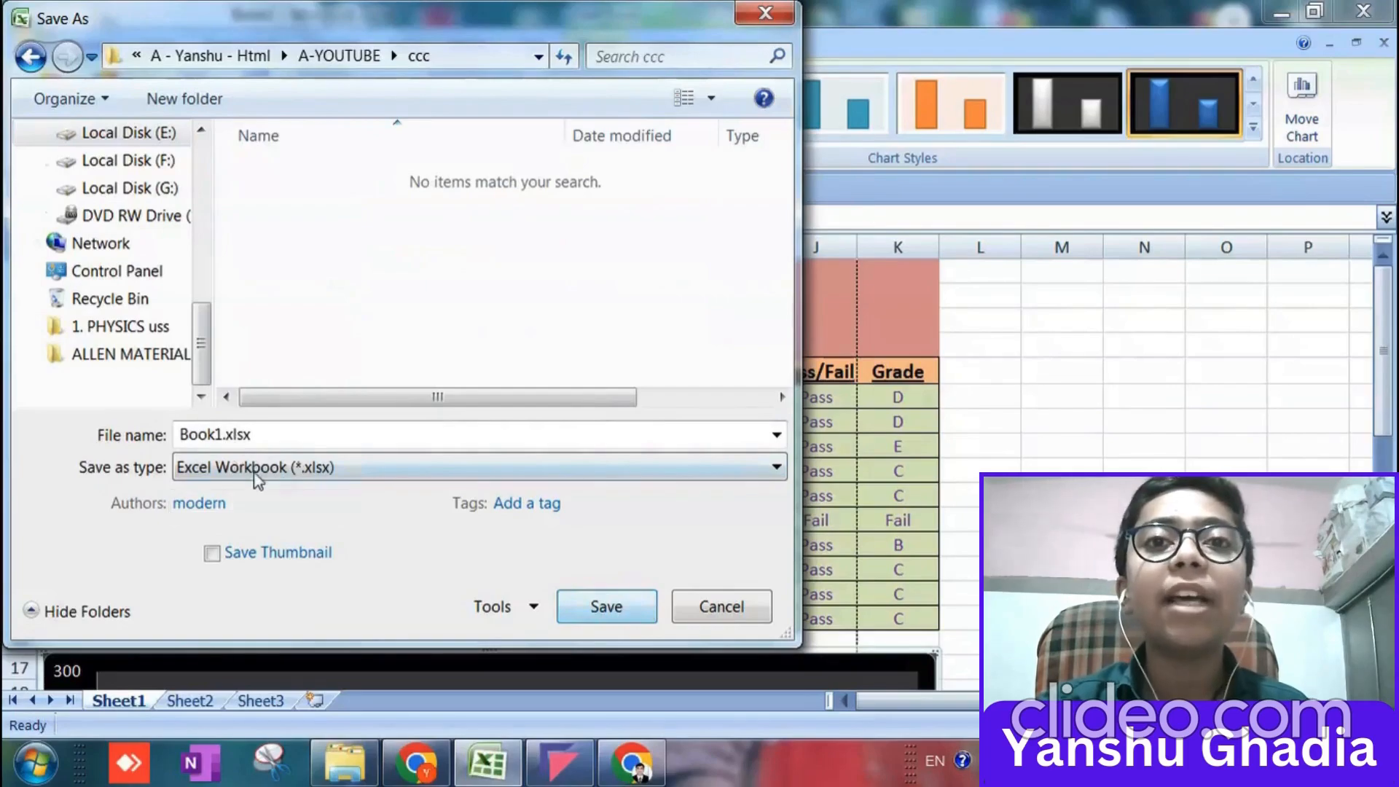
Name the workbook marksheet.xlsx and save it as an Excel Workbook.
left_click(212, 437)
left_click(221, 436)
double_click(221, 435)
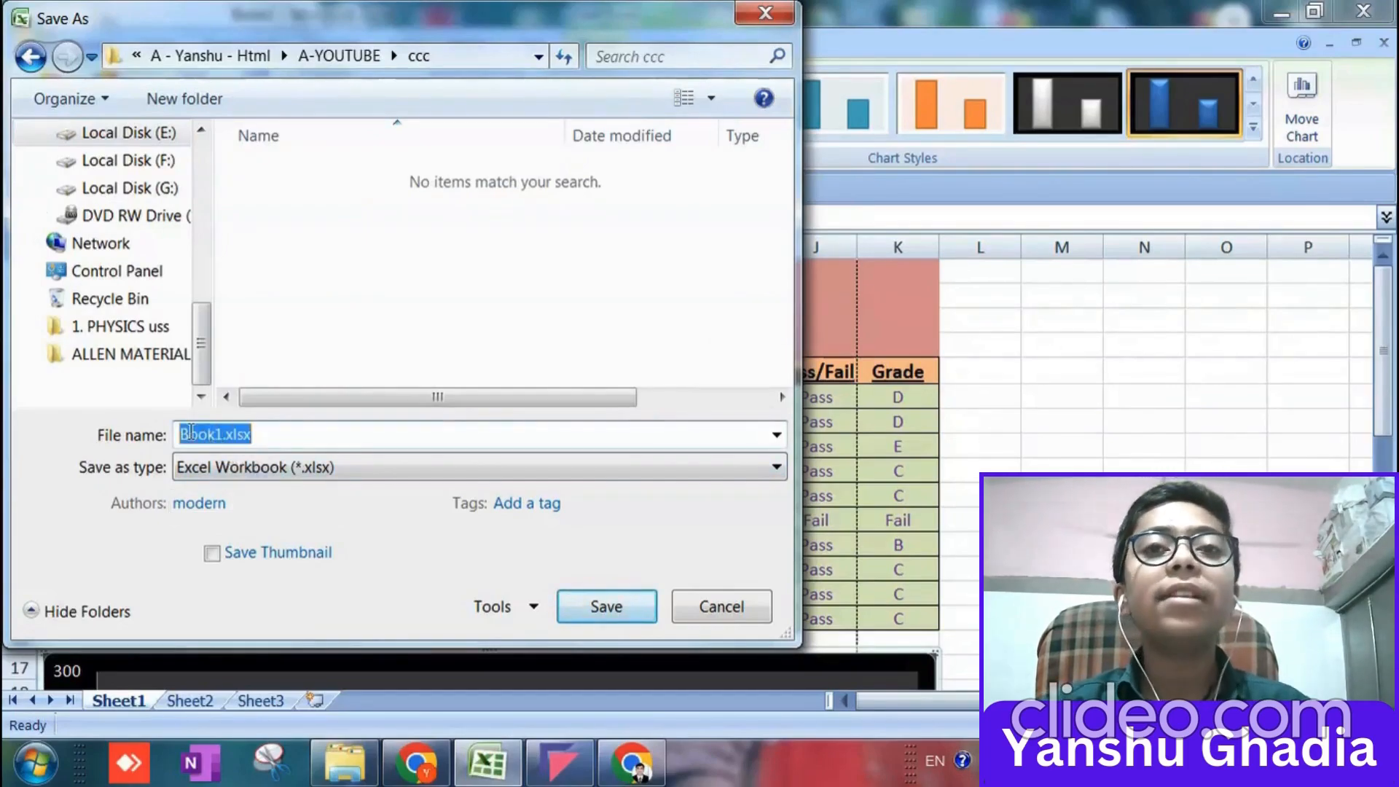
left_click(193, 432)
key("Delete")
key("Delete")
key("Delete")
key("Delete")
key("Delete")
type("marks")
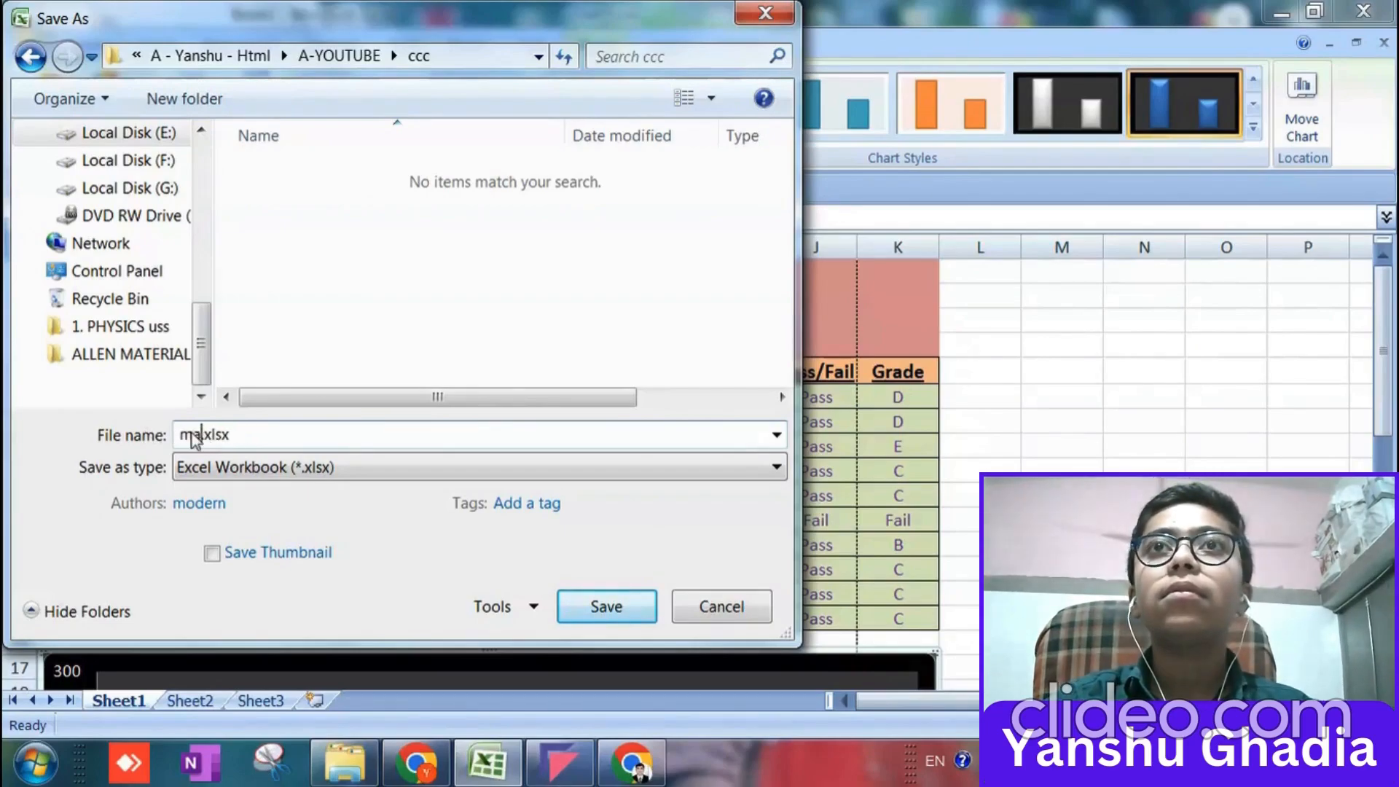
type("he")
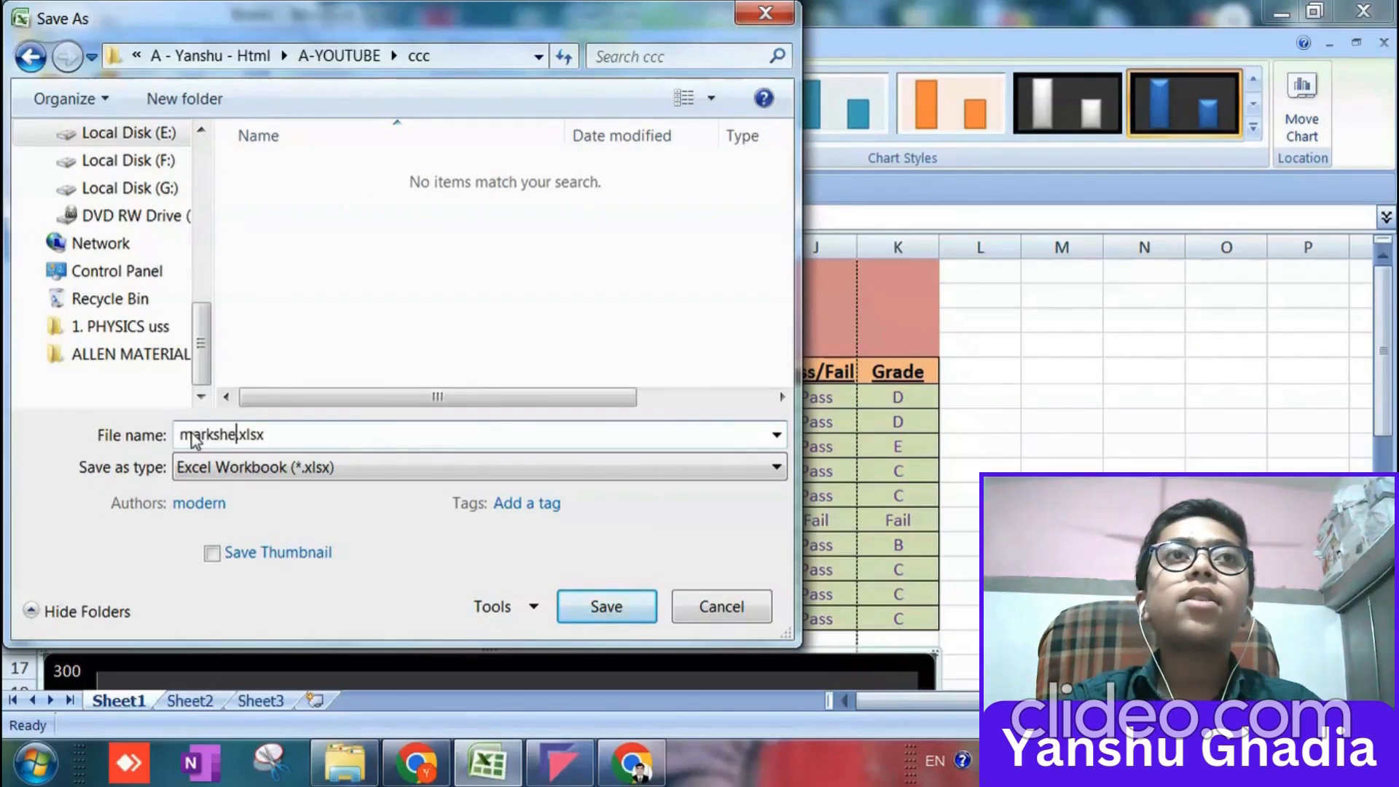
type("et")
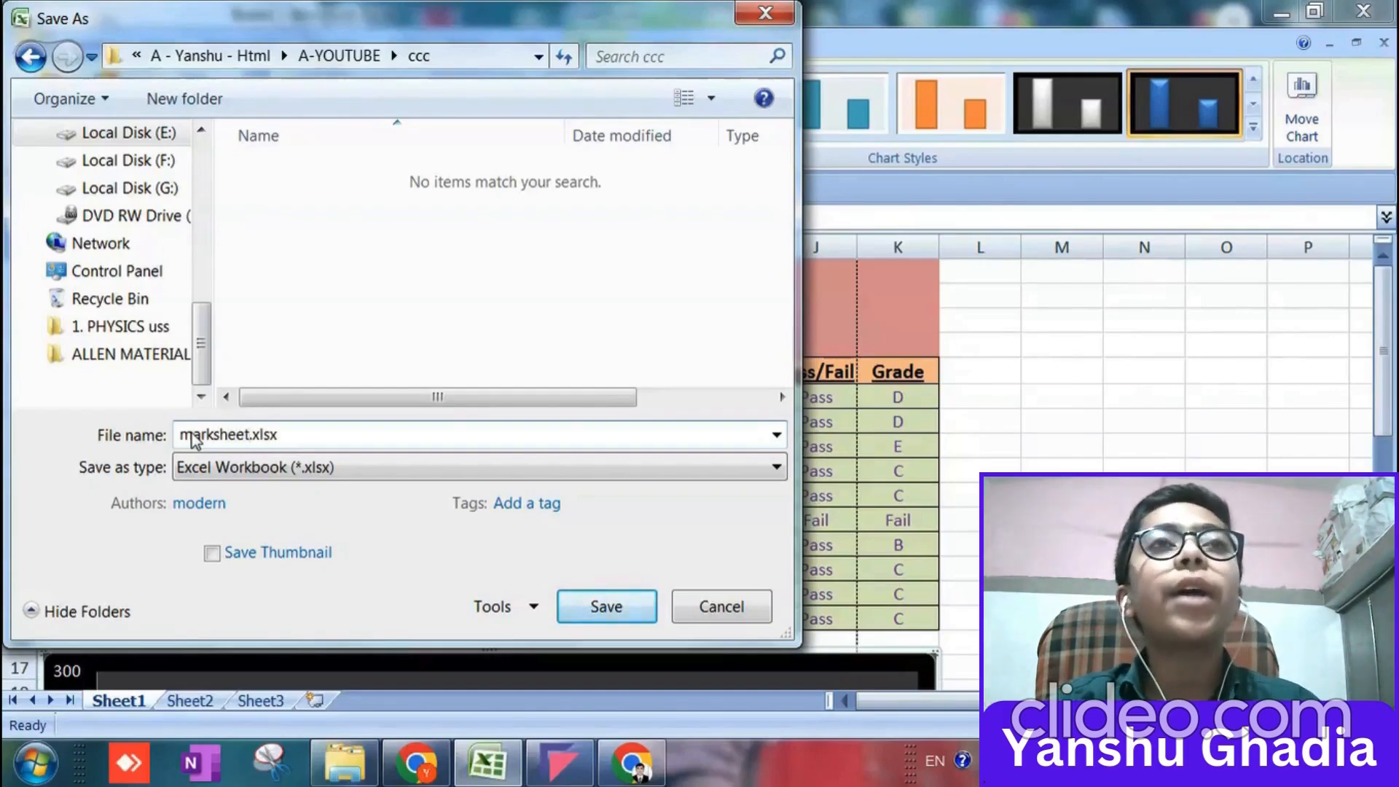
key("Return")
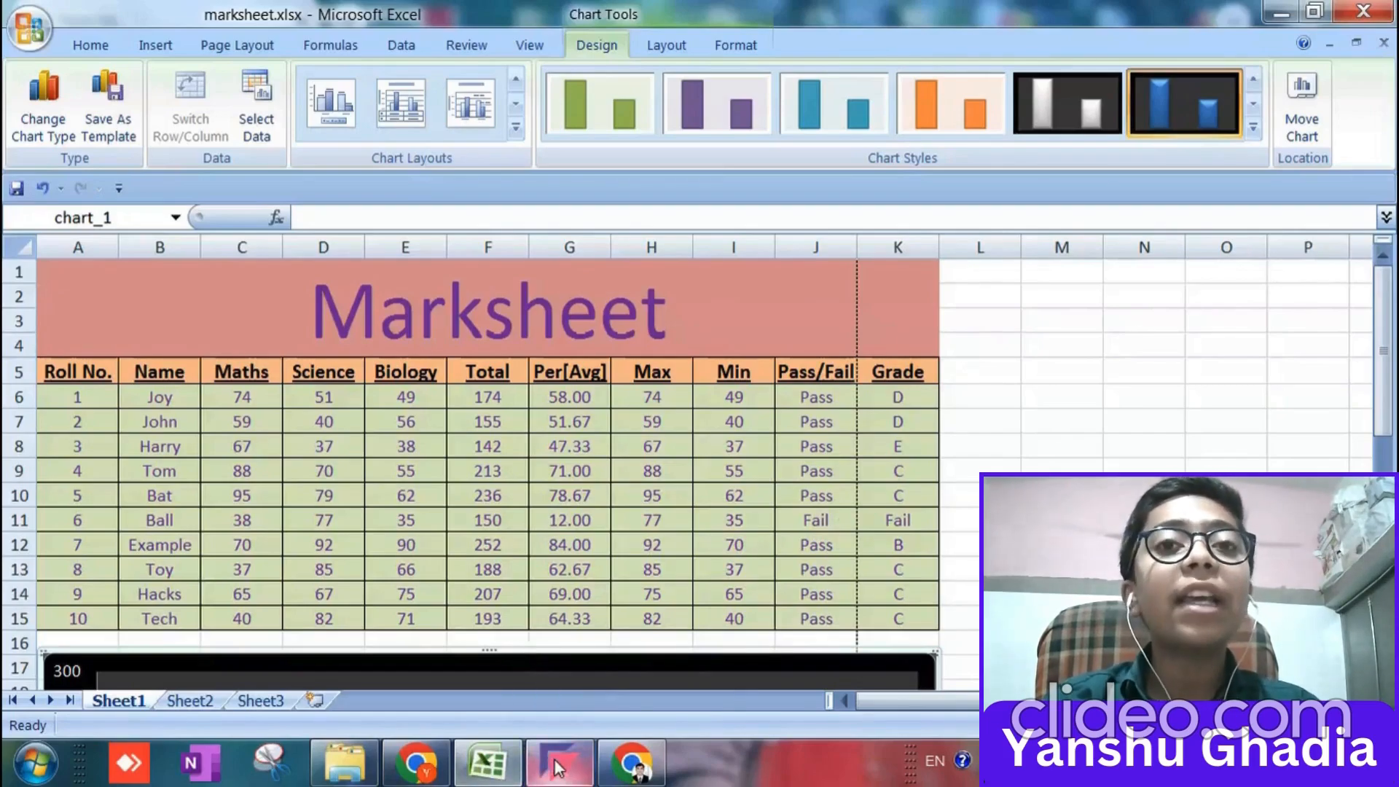
Dismiss the screen-sharing notice and minimise the Flonnect recorder to bring up the blank PowerPoint presentation.
mouse_move(558, 766)
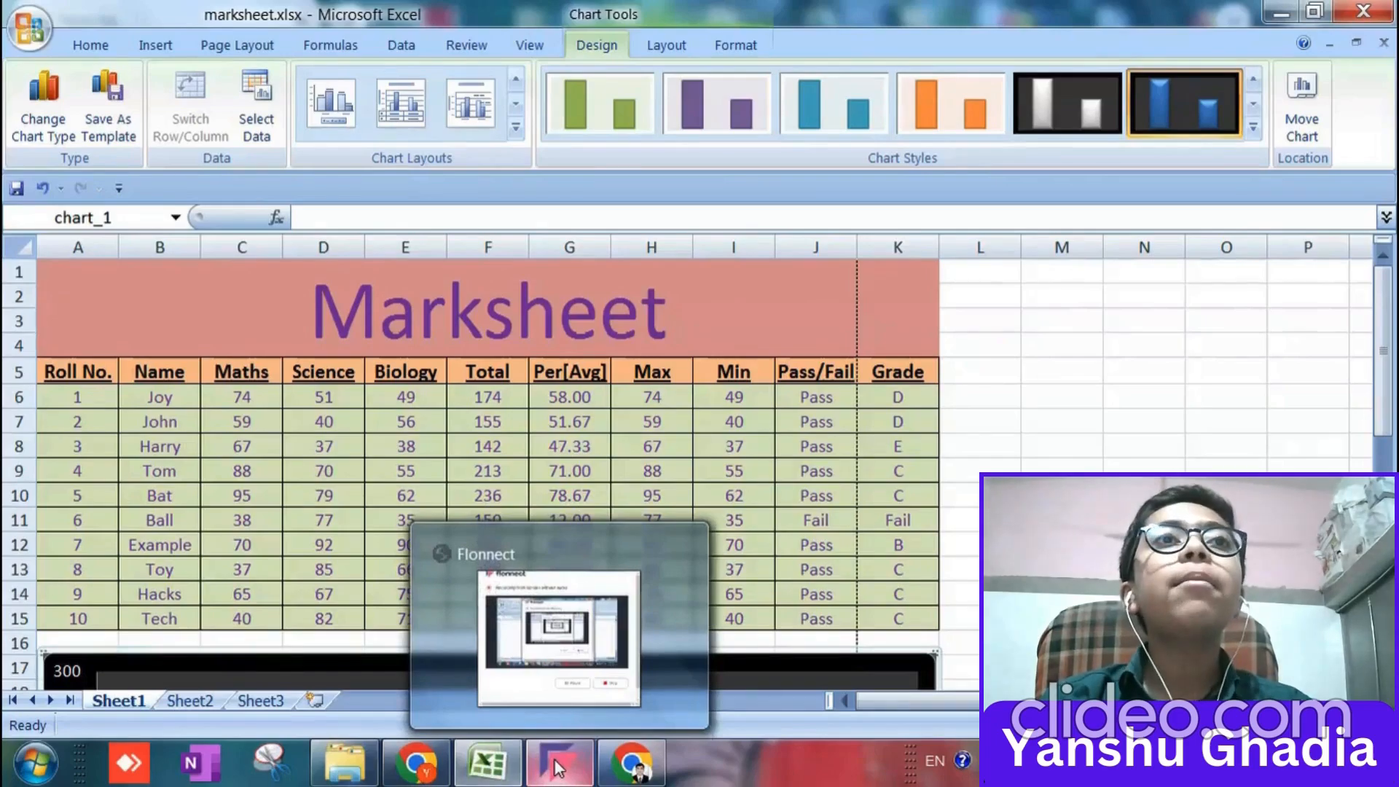
left_click(558, 766)
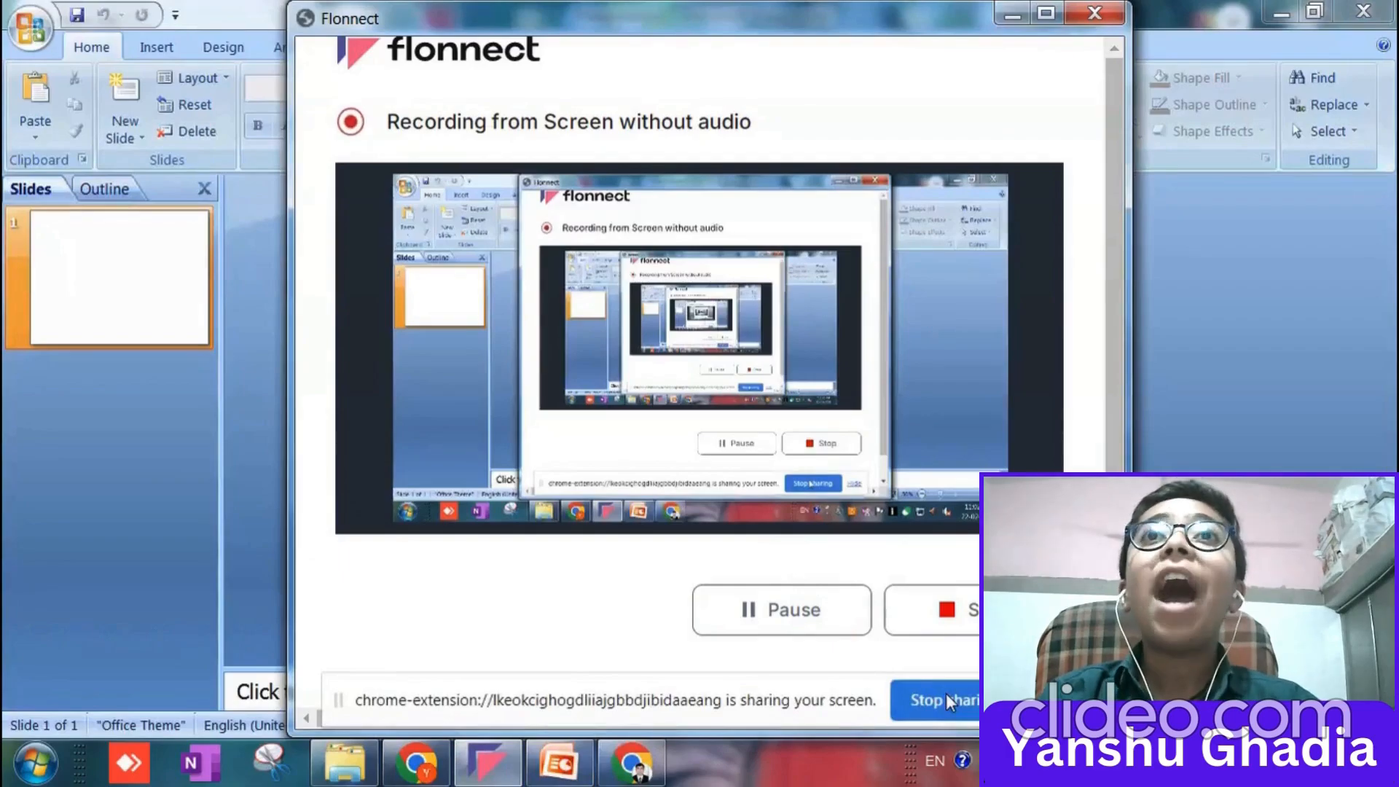
left_click(1046, 701)
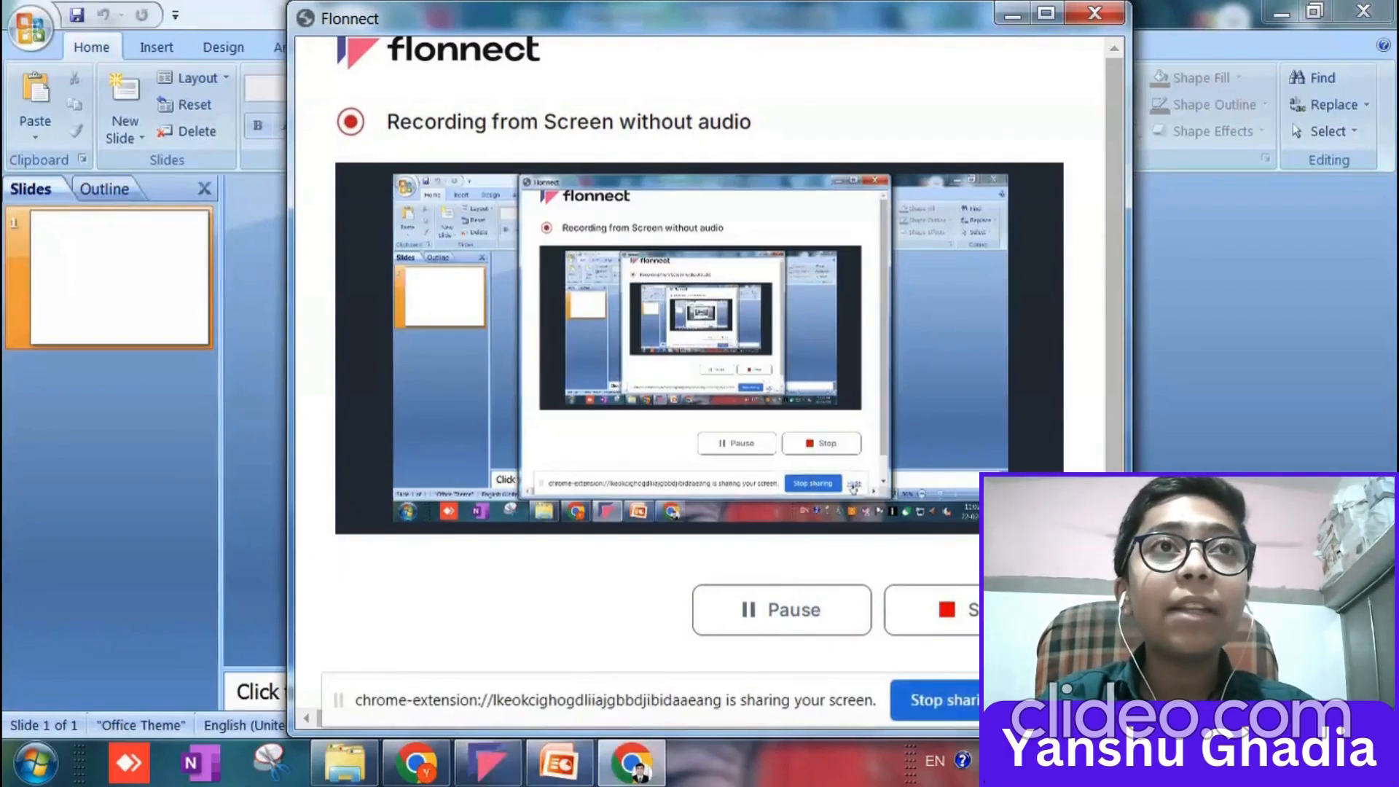
left_click(1012, 14)
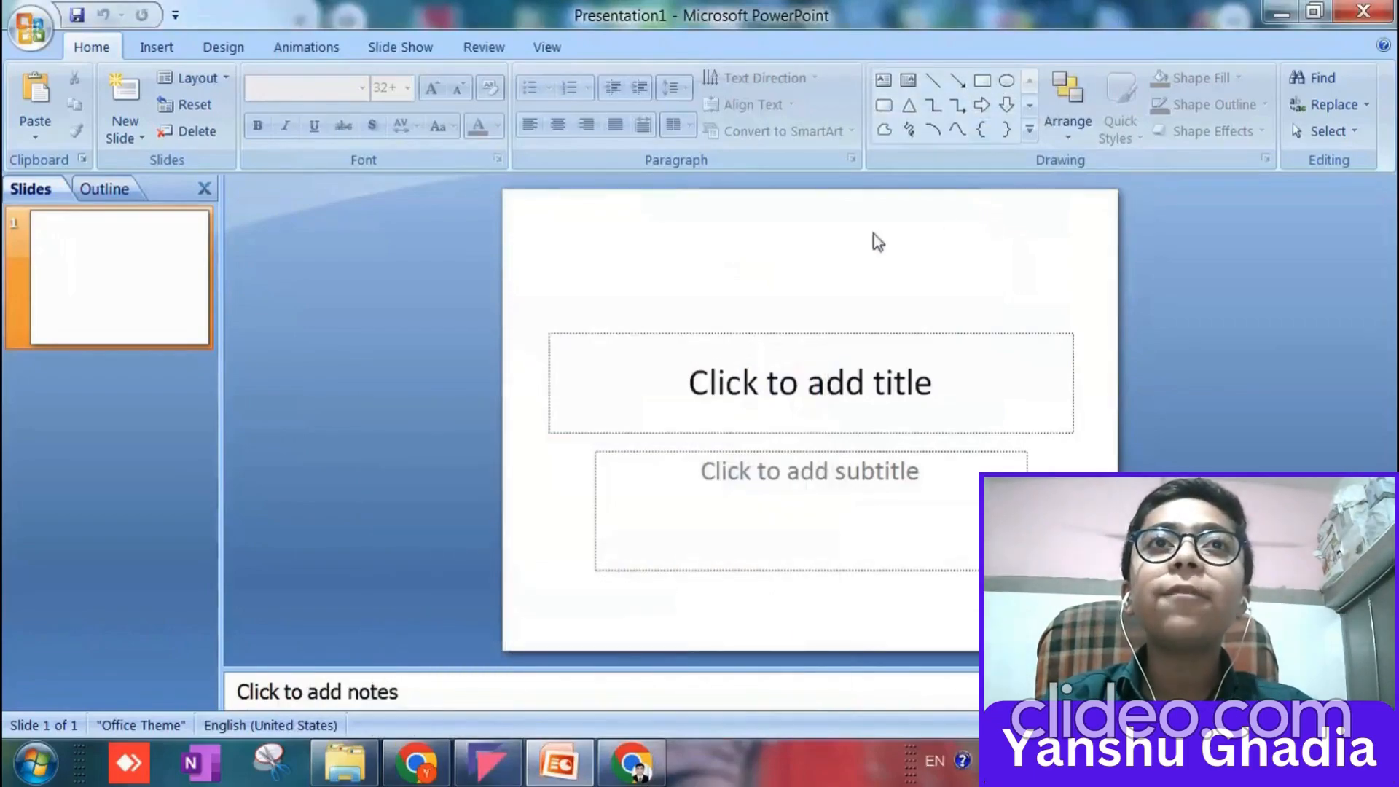
Select both the title and subtitle placeholders on the first slide.
left_click_drag(530, 327, 1100, 620)
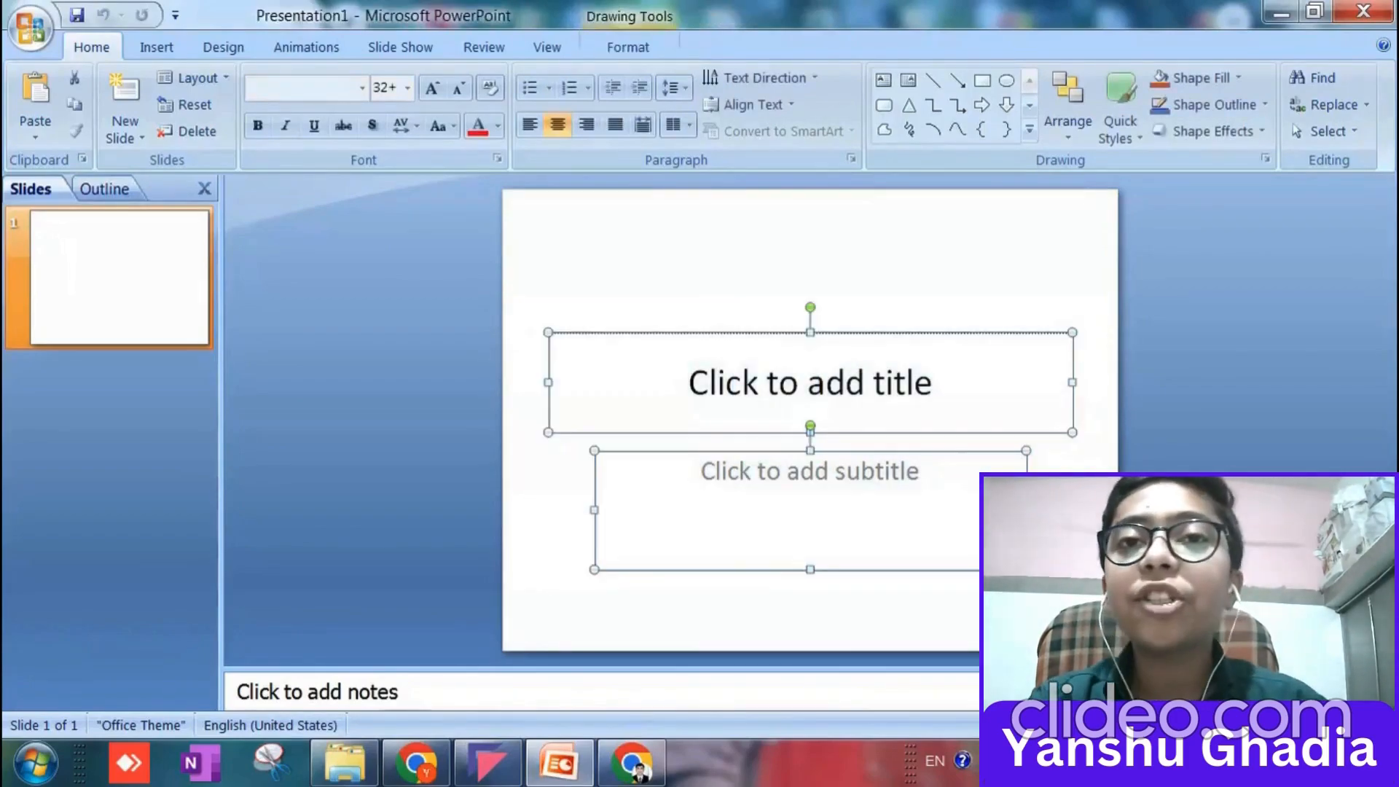